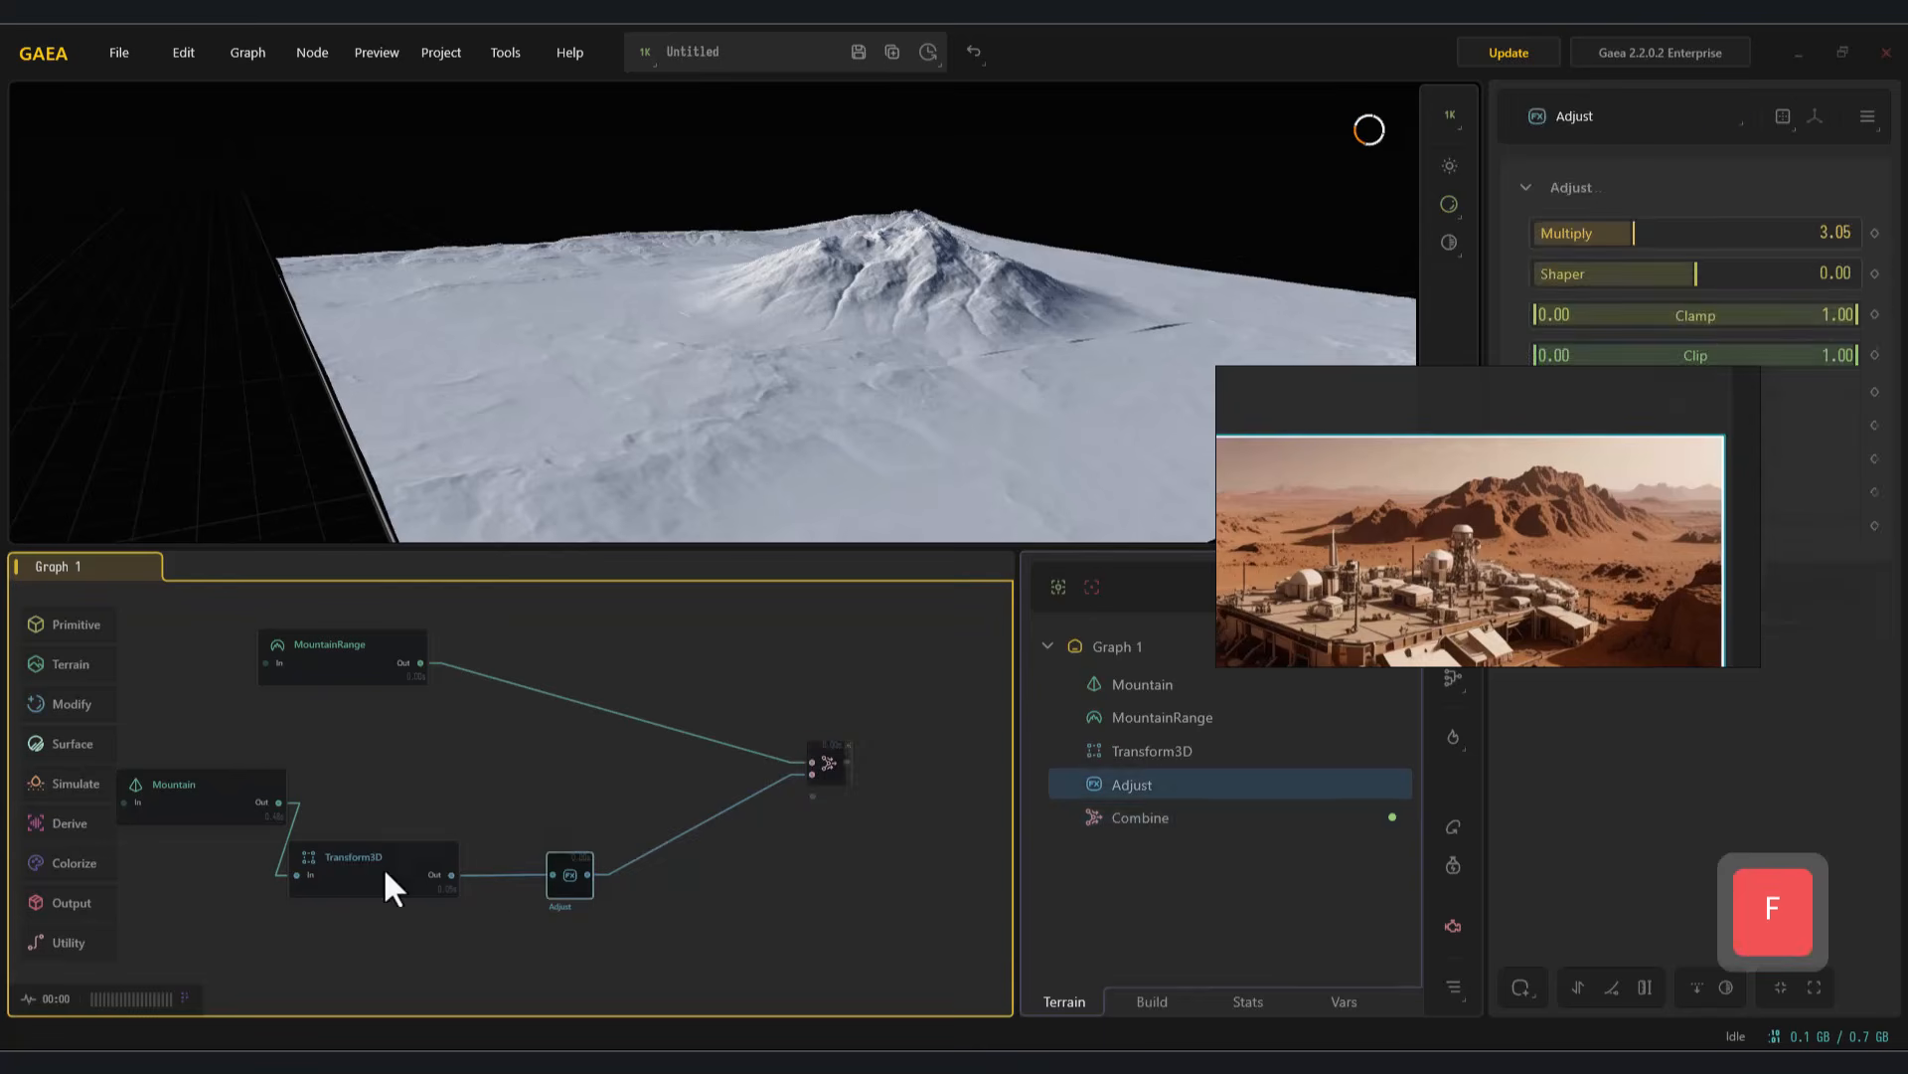
# Set the duplicated mountain's Transform3D node to a roll of 24.27 and a scale of 0.44
pyautogui.moveTo(1700, 680); pyautogui.dragTo(1720, 680)
pyautogui.keyDown('alt'); pyautogui.moveTo(696, 289); pyautogui.dragTo(817, 381); pyautogui.keyUp('alt')
pyautogui.moveTo(1720, 473); pyautogui.dragTo(1716, 474)
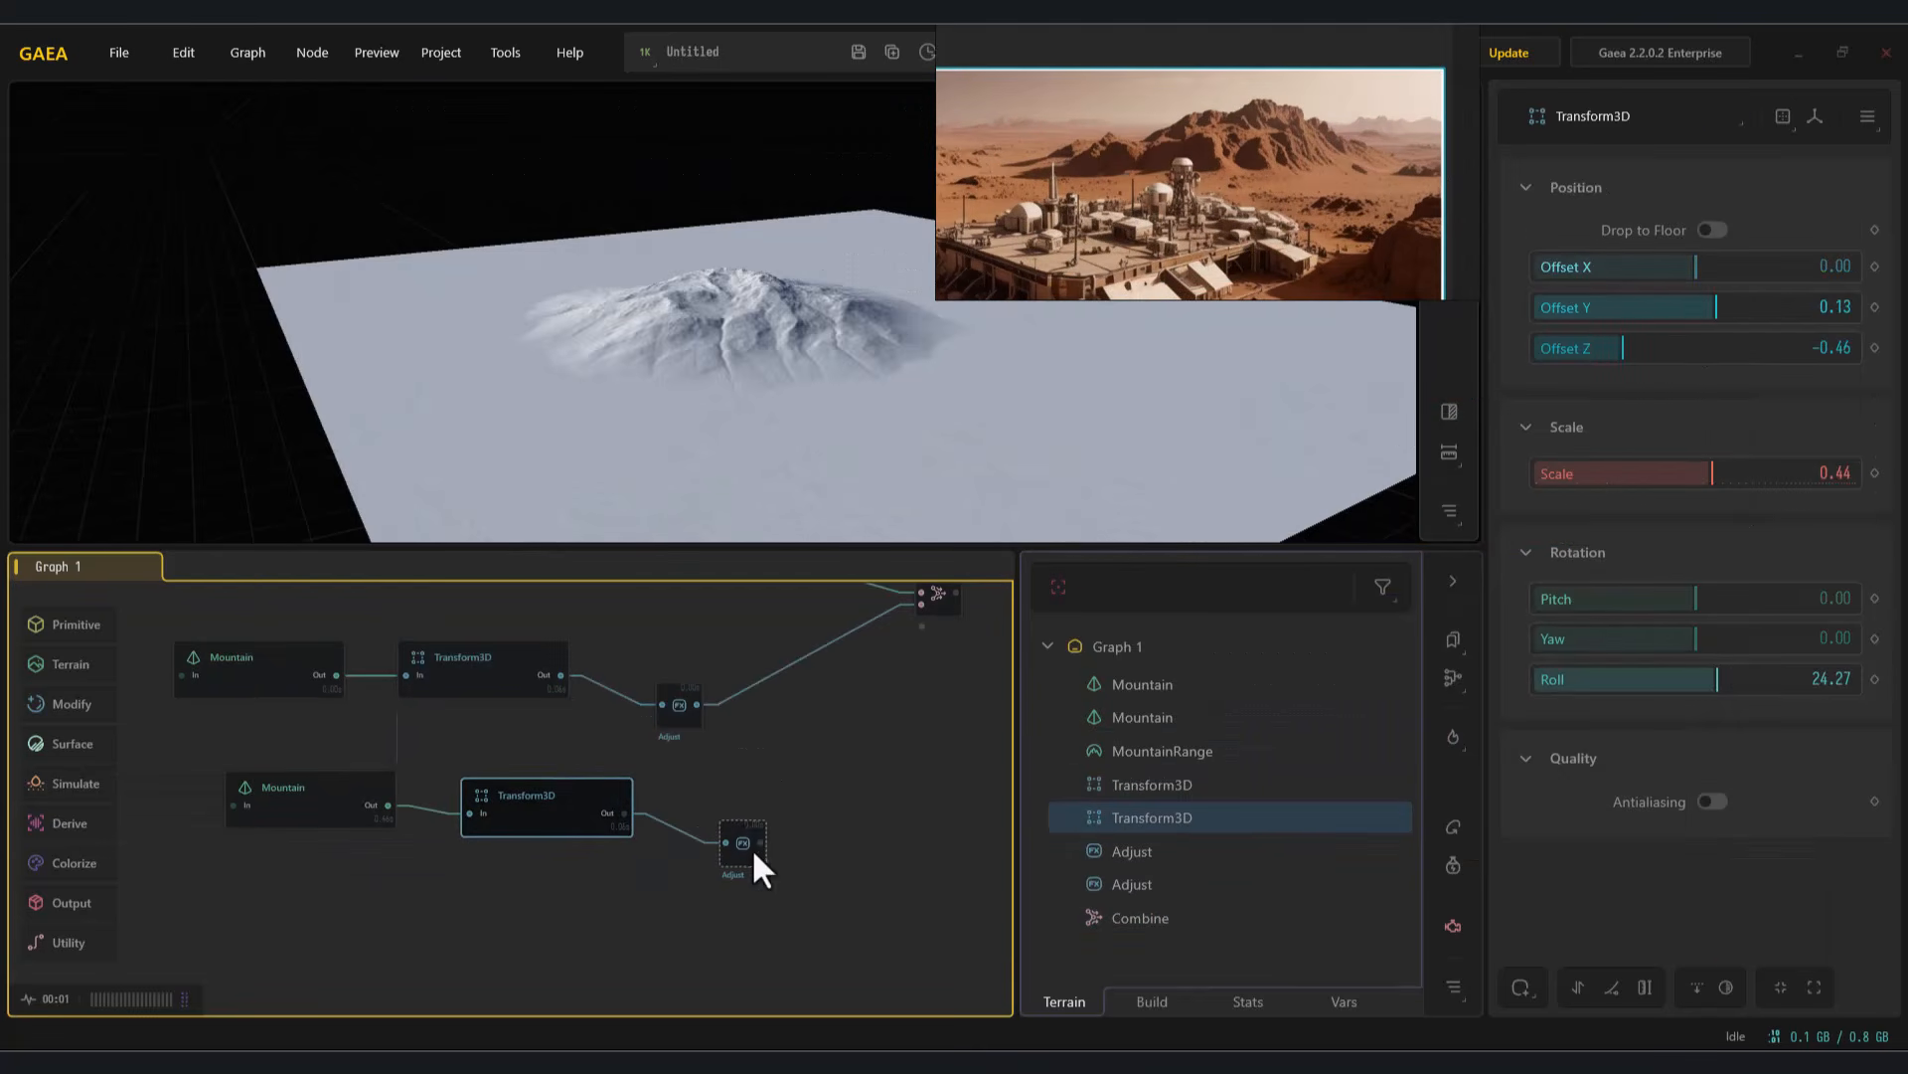
# Merge the second mountain's Adjust output with the existing Combine output through another Combine node in Add mode
pyautogui.click(680, 708)
pyautogui.moveTo(956, 598); pyautogui.dragTo(856, 637, button='middle')
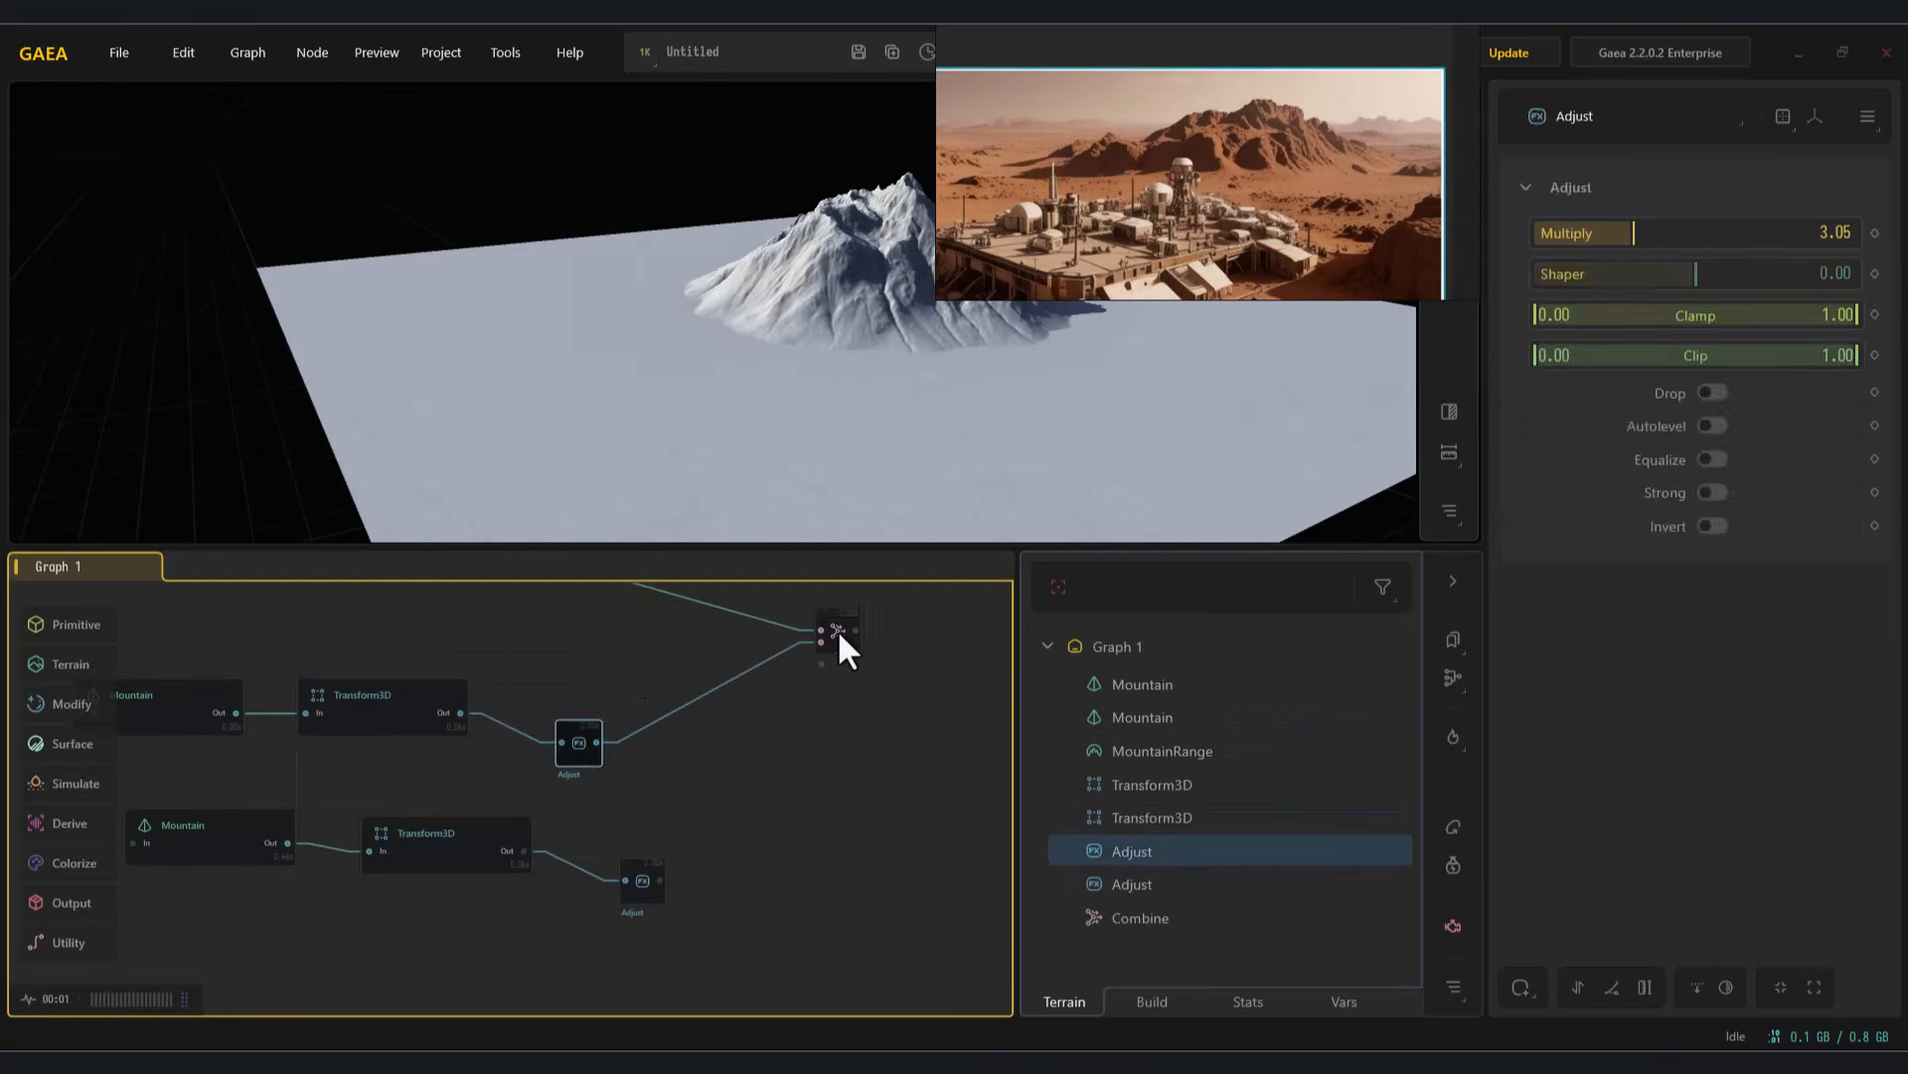
pyautogui.click(840, 634)
pyautogui.moveTo(642, 881); pyautogui.dragTo(790, 831)
pyautogui.moveTo(856, 630); pyautogui.dragTo(807, 831)
pyautogui.click(1695, 277)
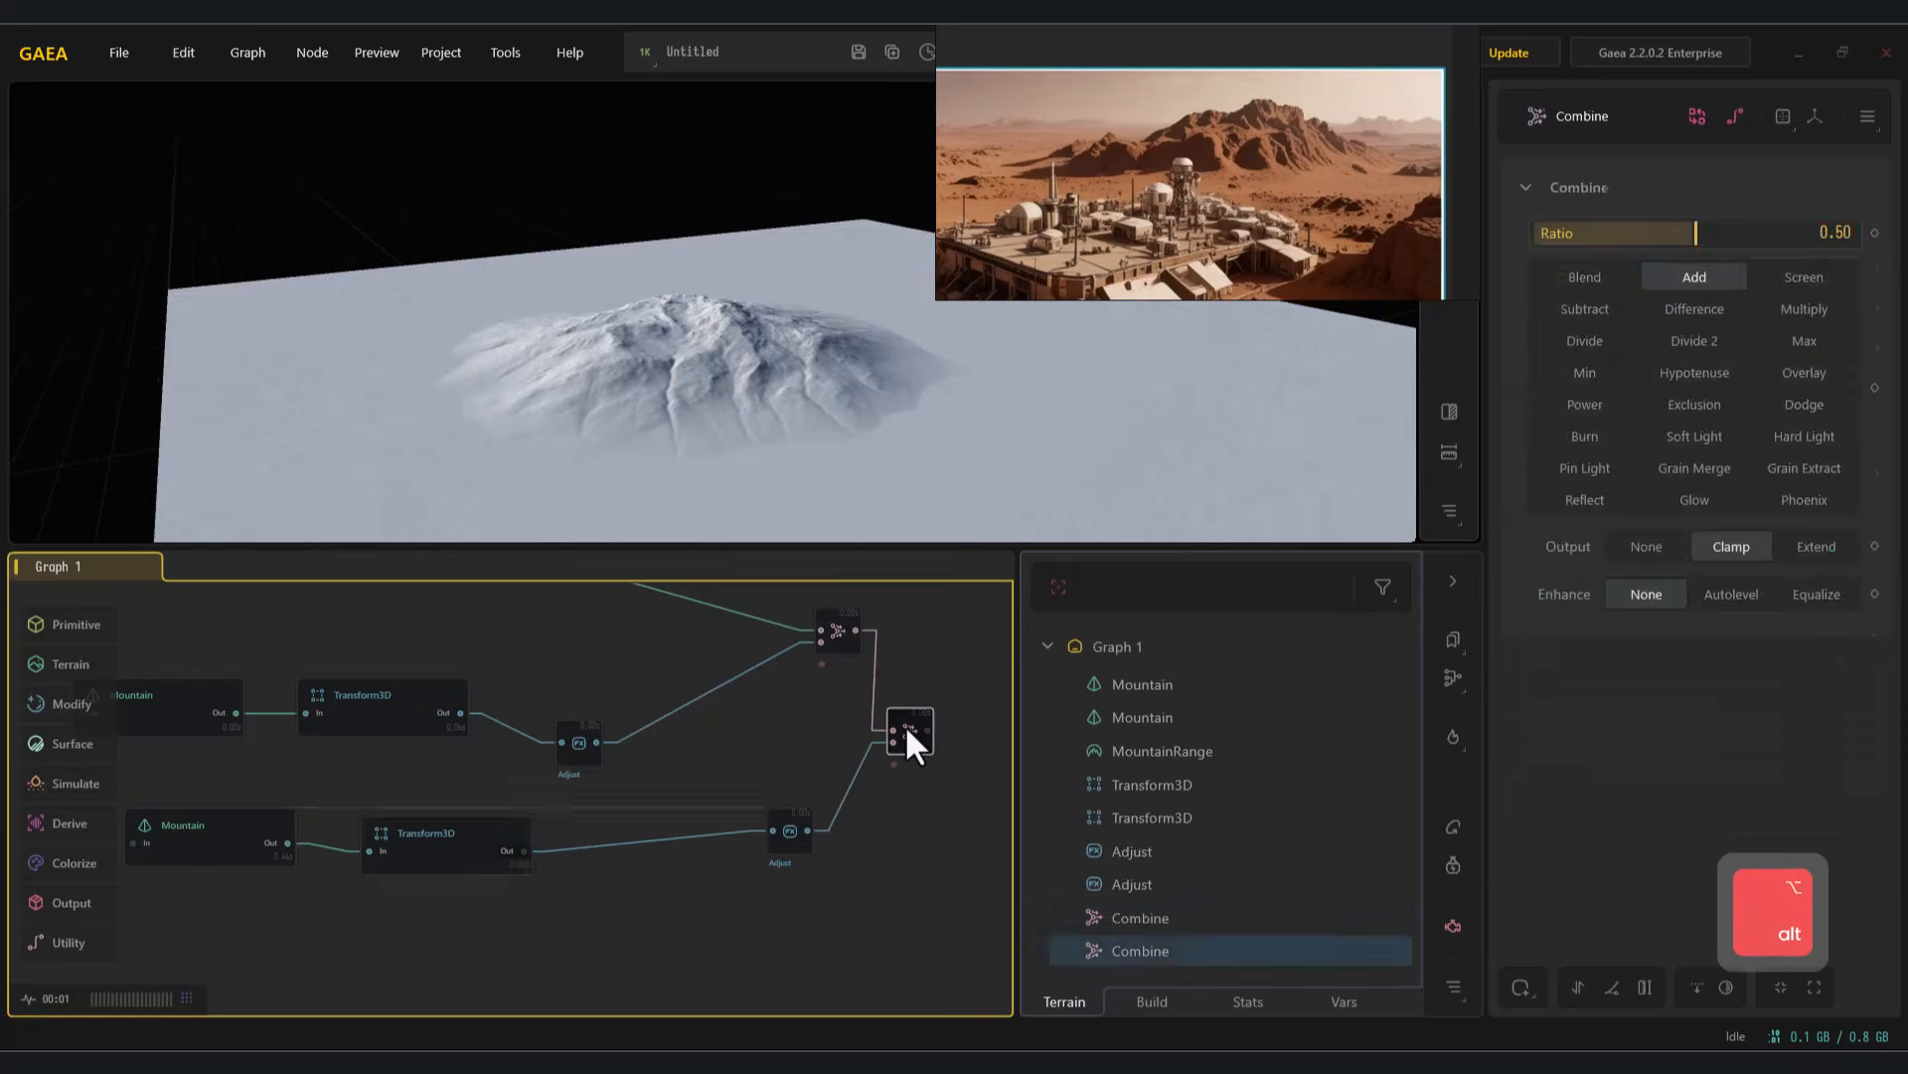
pyautogui.hotkey('ctrl', 'z')
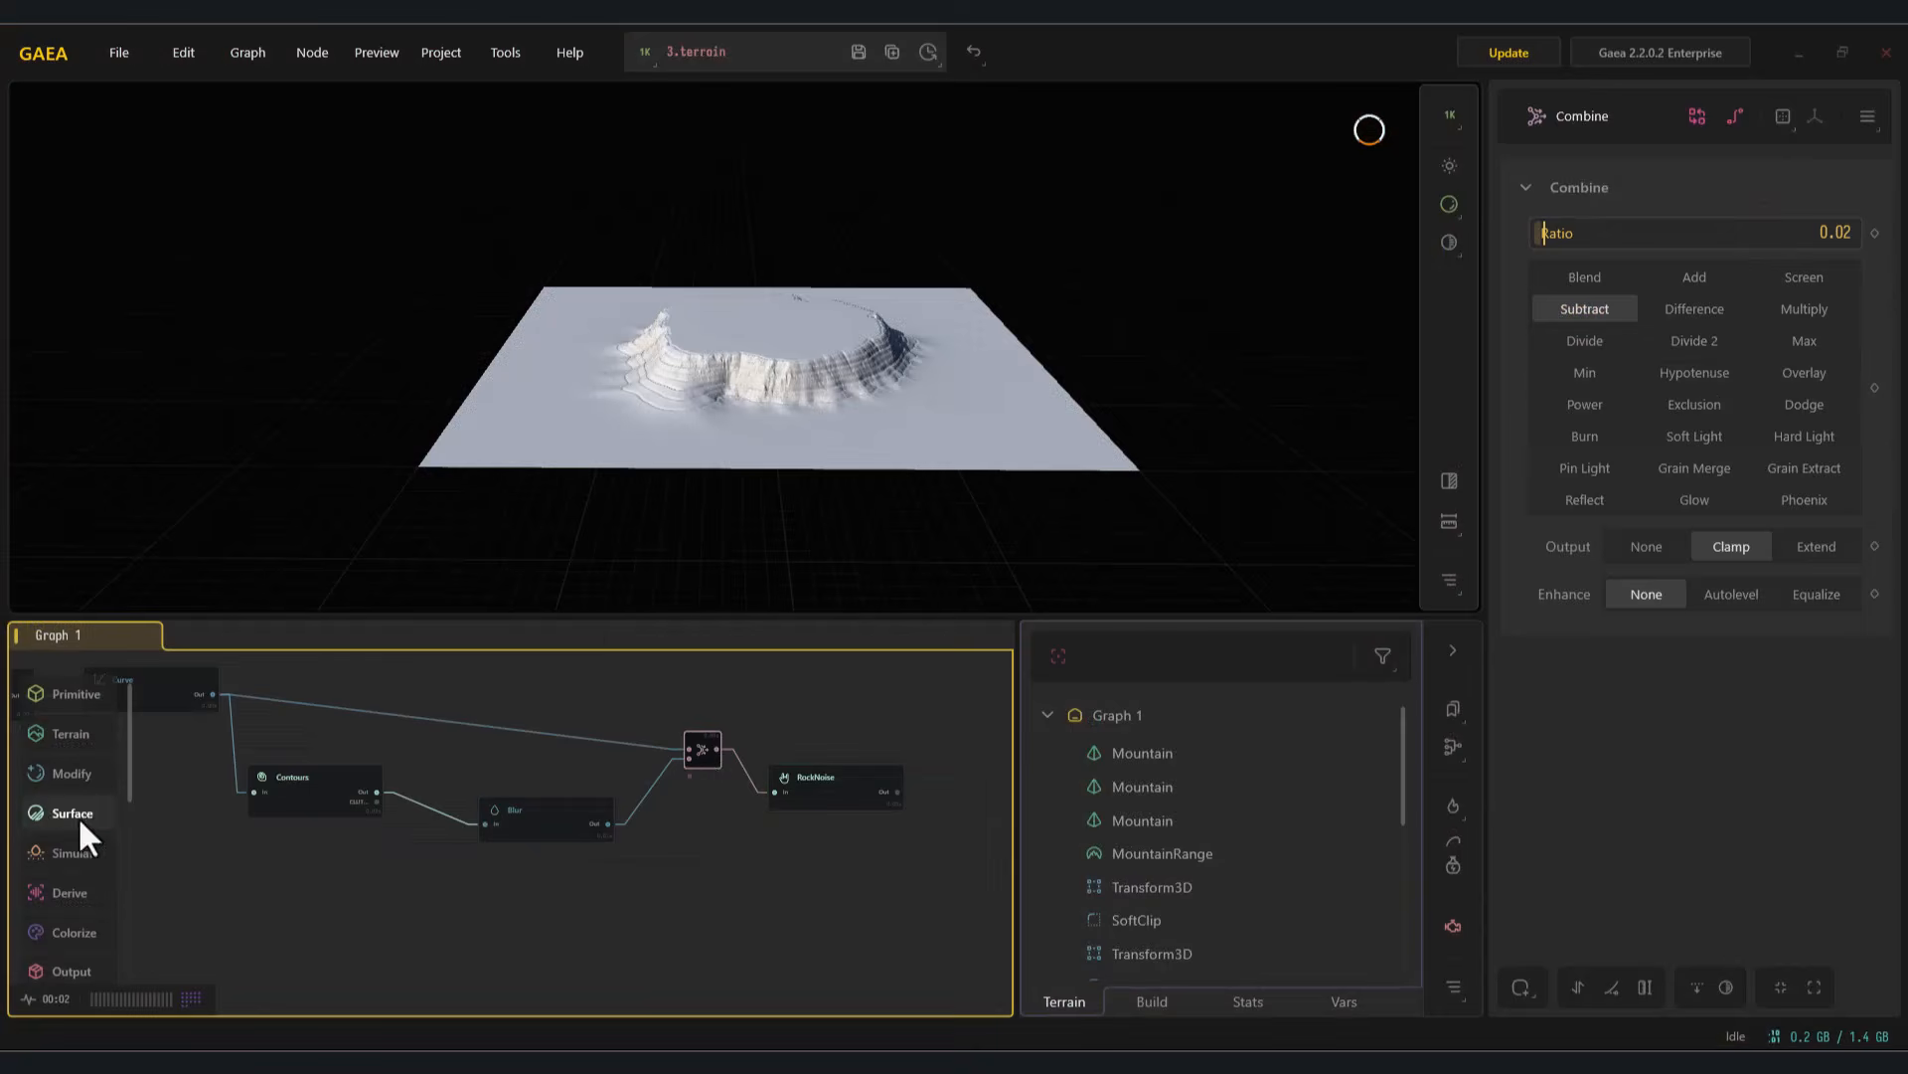
# Add a Rockscape node after the Subtract Combine and lower both ends of the RockNoise node's size range
pyautogui.moveTo(335, 920); pyautogui.dragTo(823, 899)
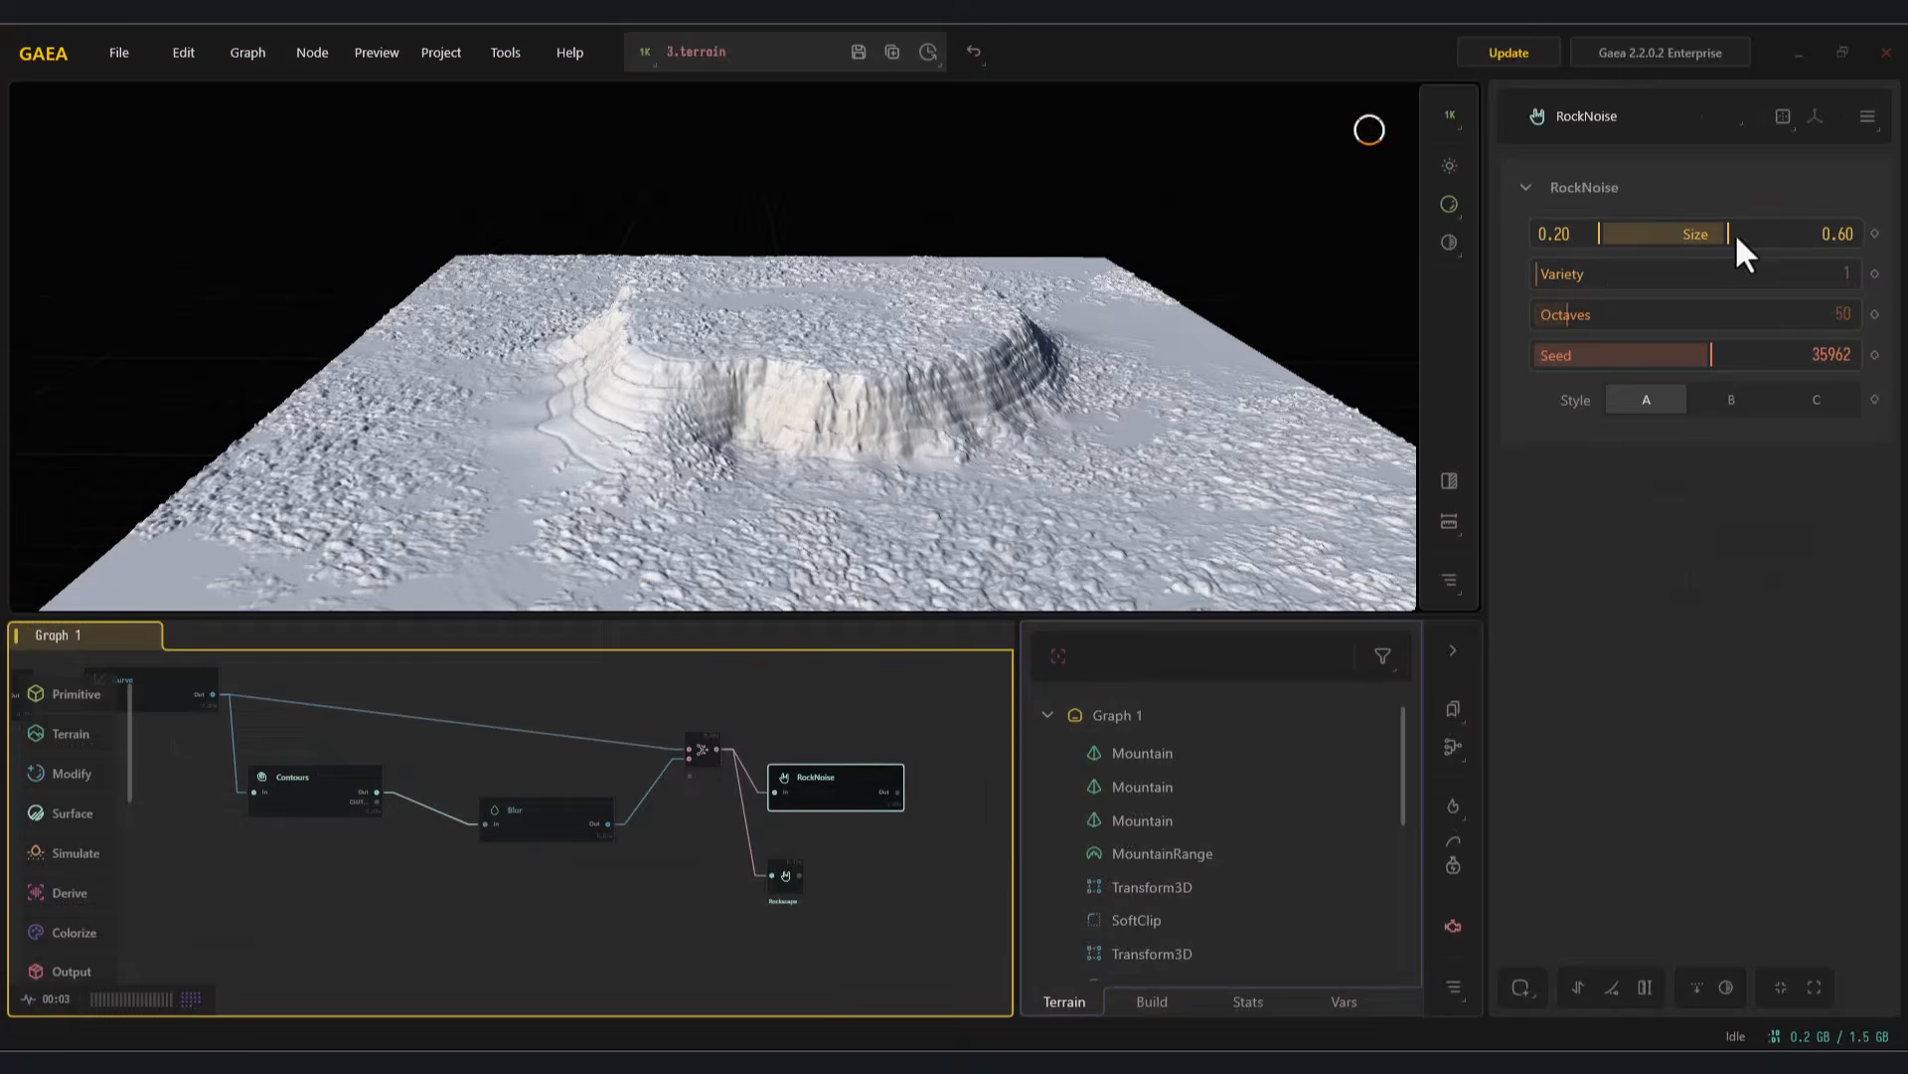
pyautogui.moveTo(1601, 233); pyautogui.dragTo(1575, 233)
pyautogui.moveTo(1728, 232); pyautogui.dragTo(1706, 233)
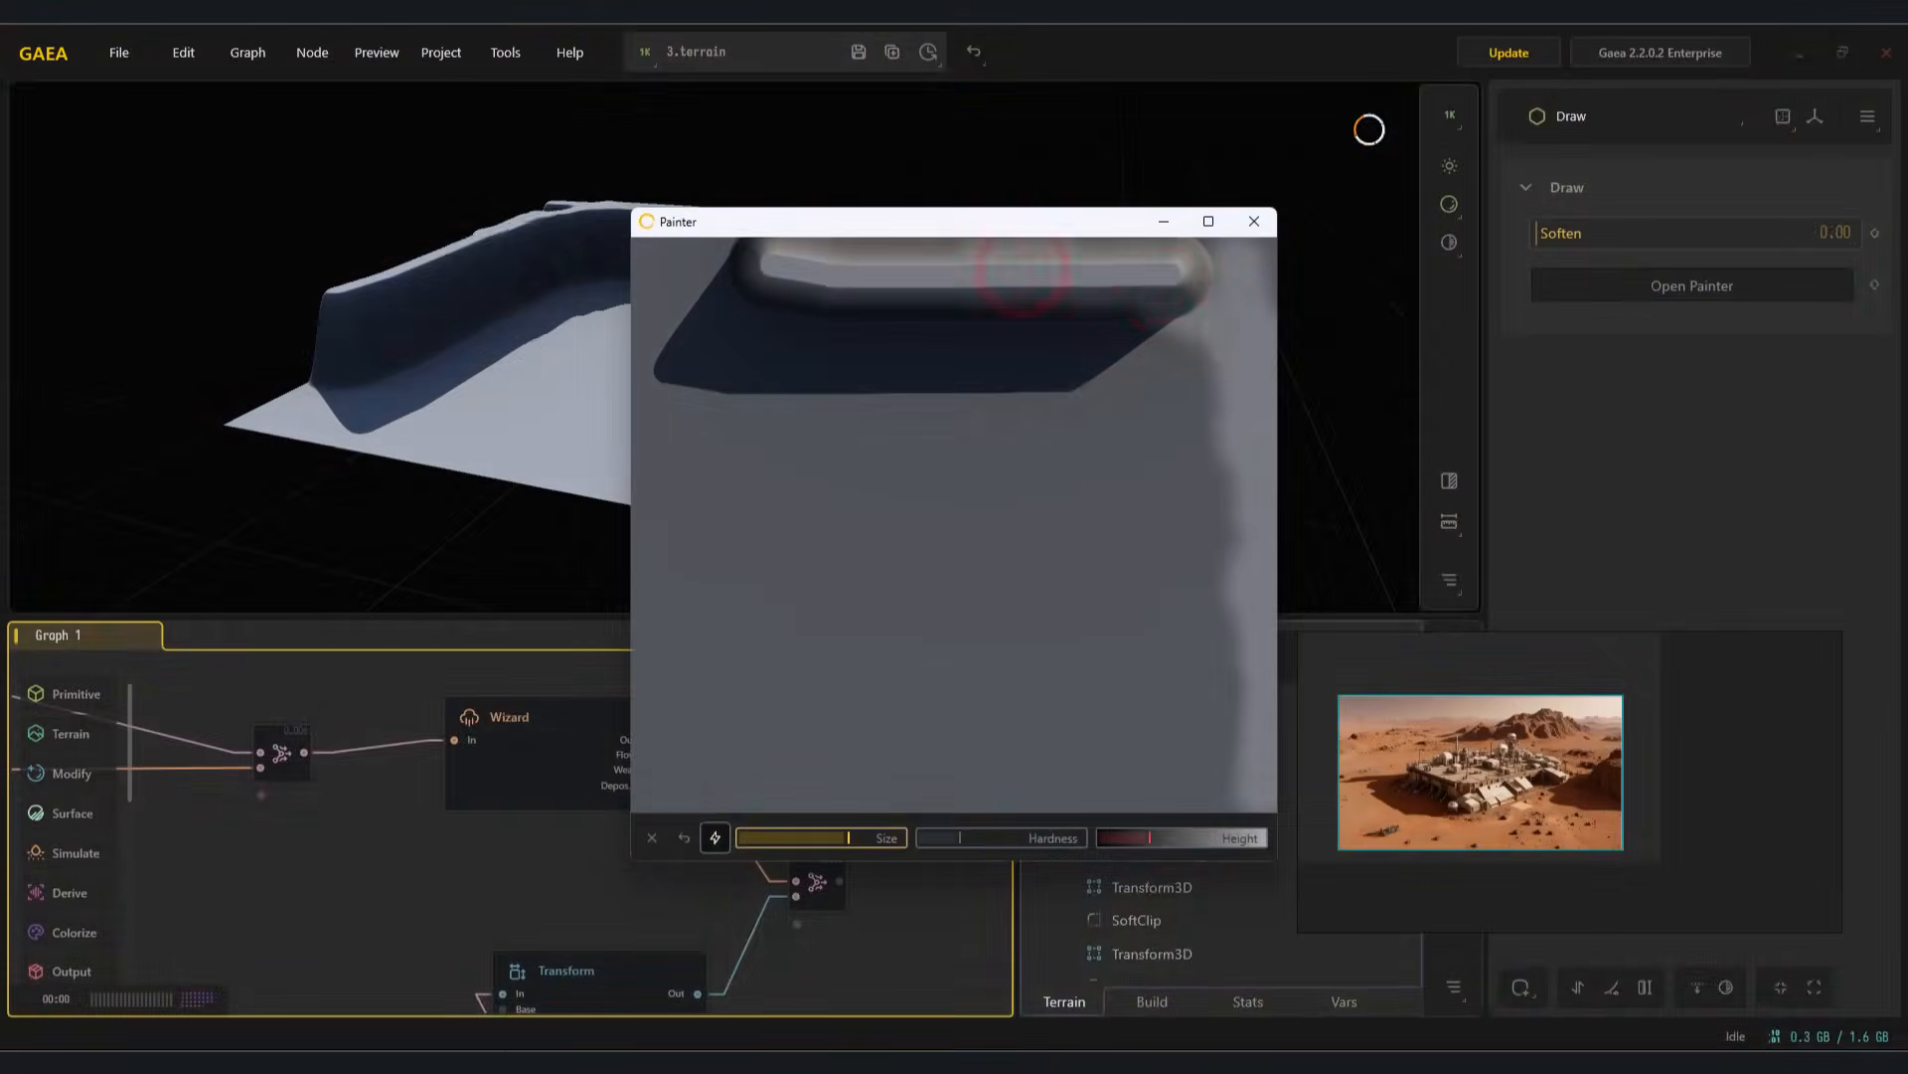
# Close the Painter and raise the ratio of the last Combine node, which uses Add mode
pyautogui.hotkey('alt', 'F4')
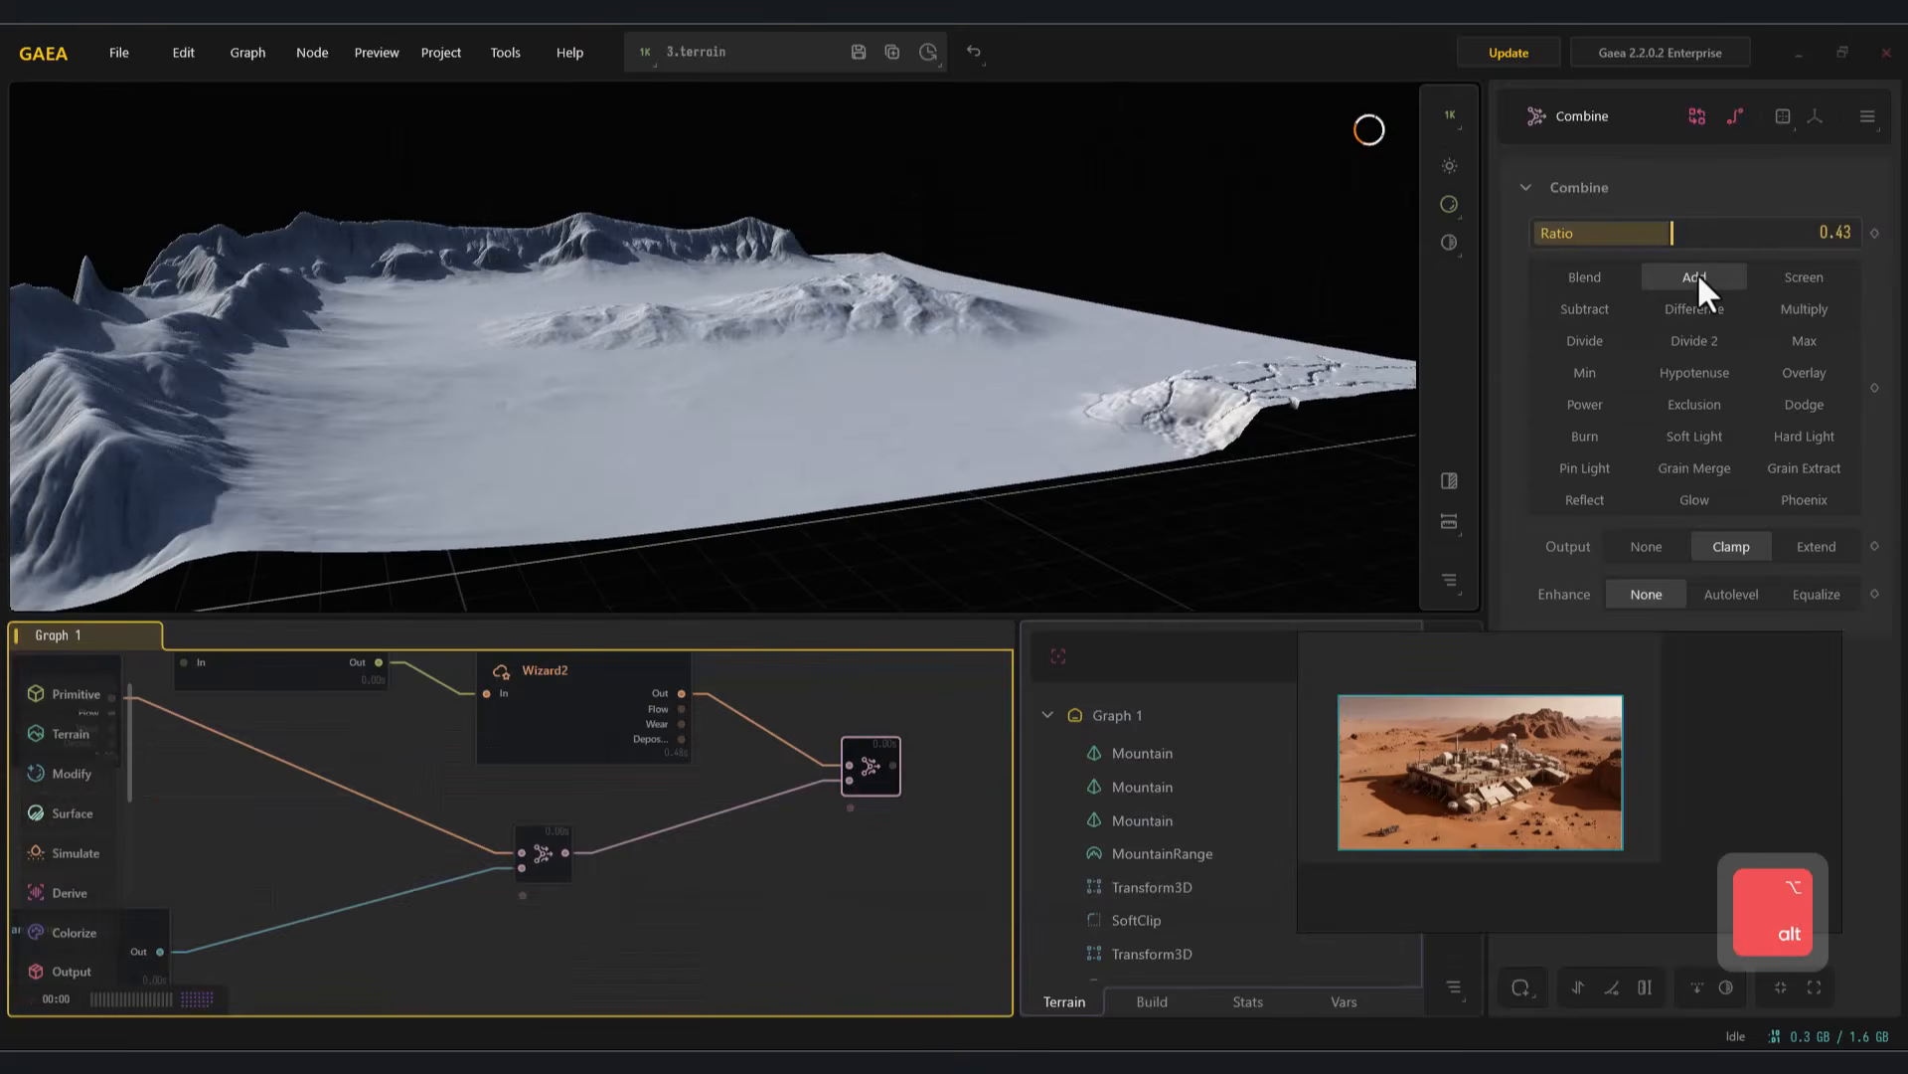
pyautogui.moveTo(1696, 238); pyautogui.dragTo(1746, 239)
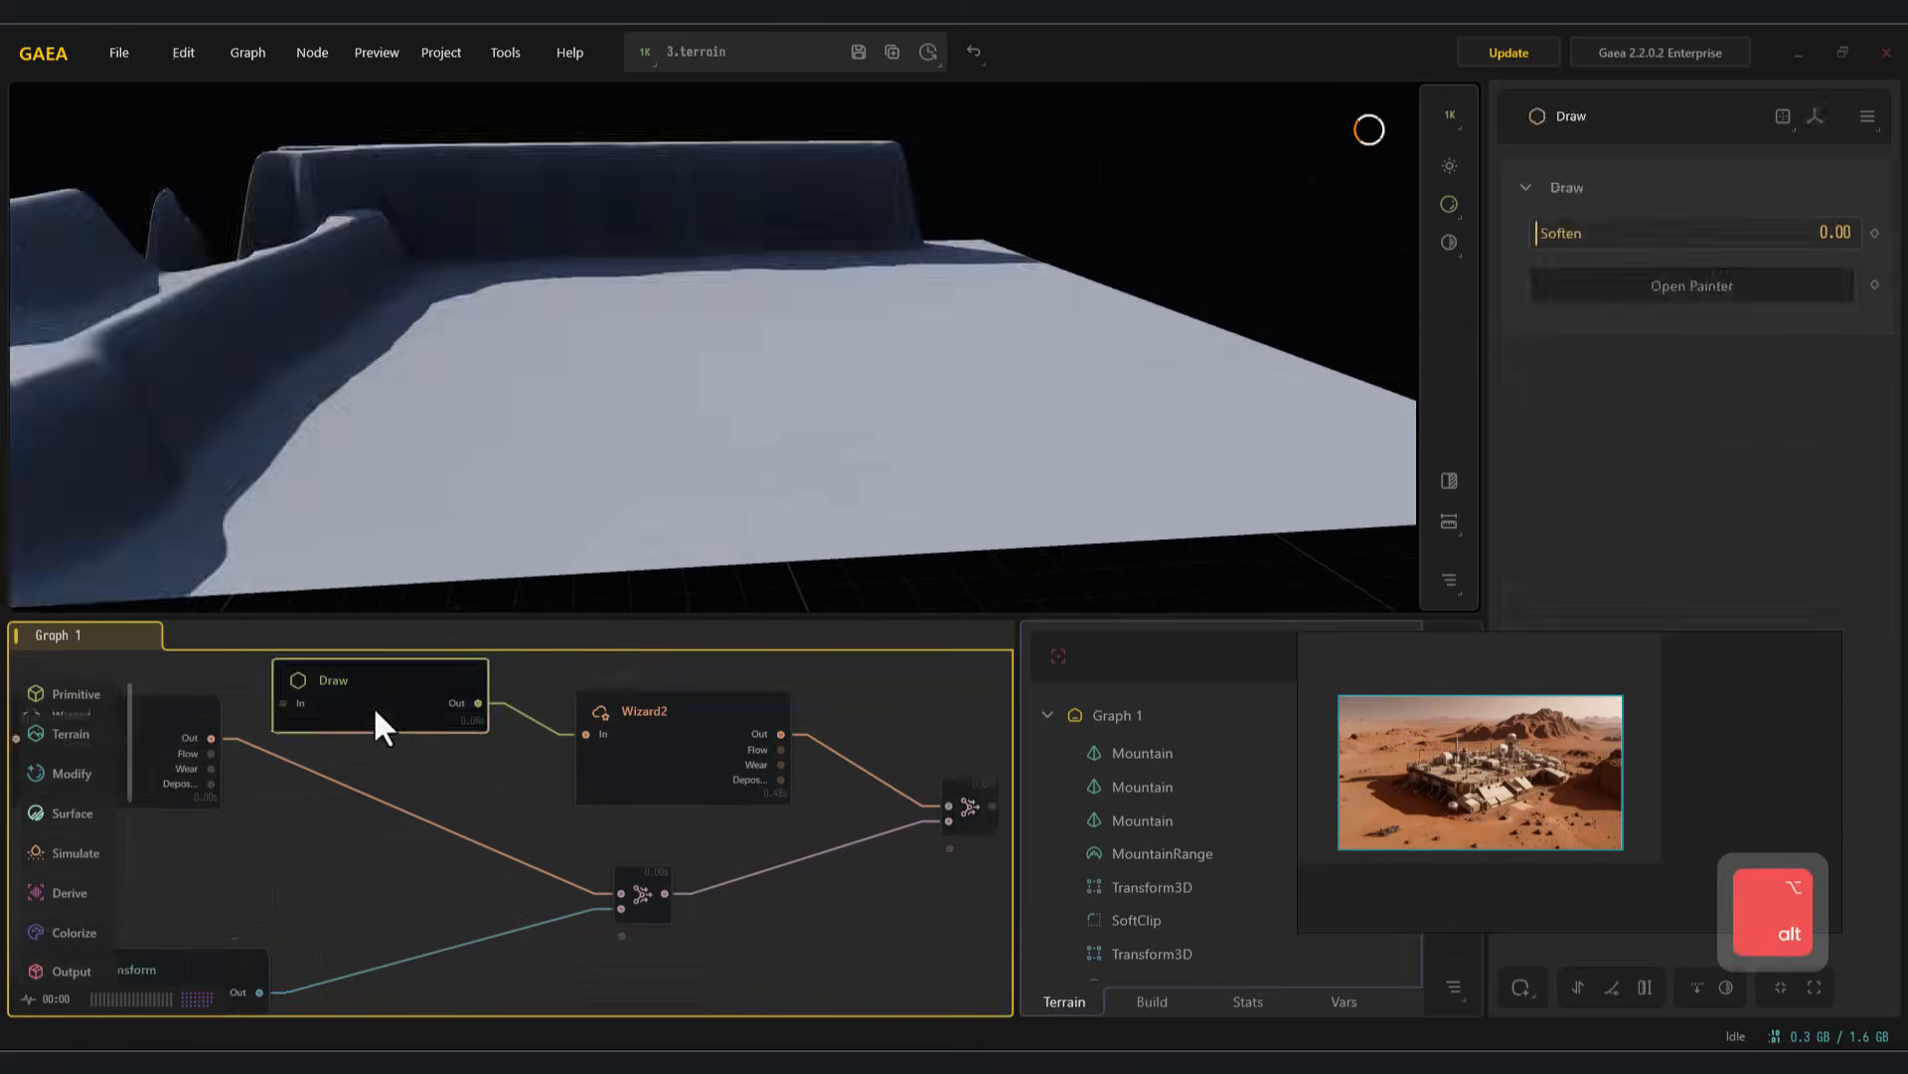
# Reshape the painted ridges of the Draw node feeding Wizard2 and inspect the final Combine and eroded terrain
pyautogui.doubleClick(373, 706)
pyautogui.moveTo(1059, 225); pyautogui.dragTo(1058, 195)
pyautogui.click(975, 803)
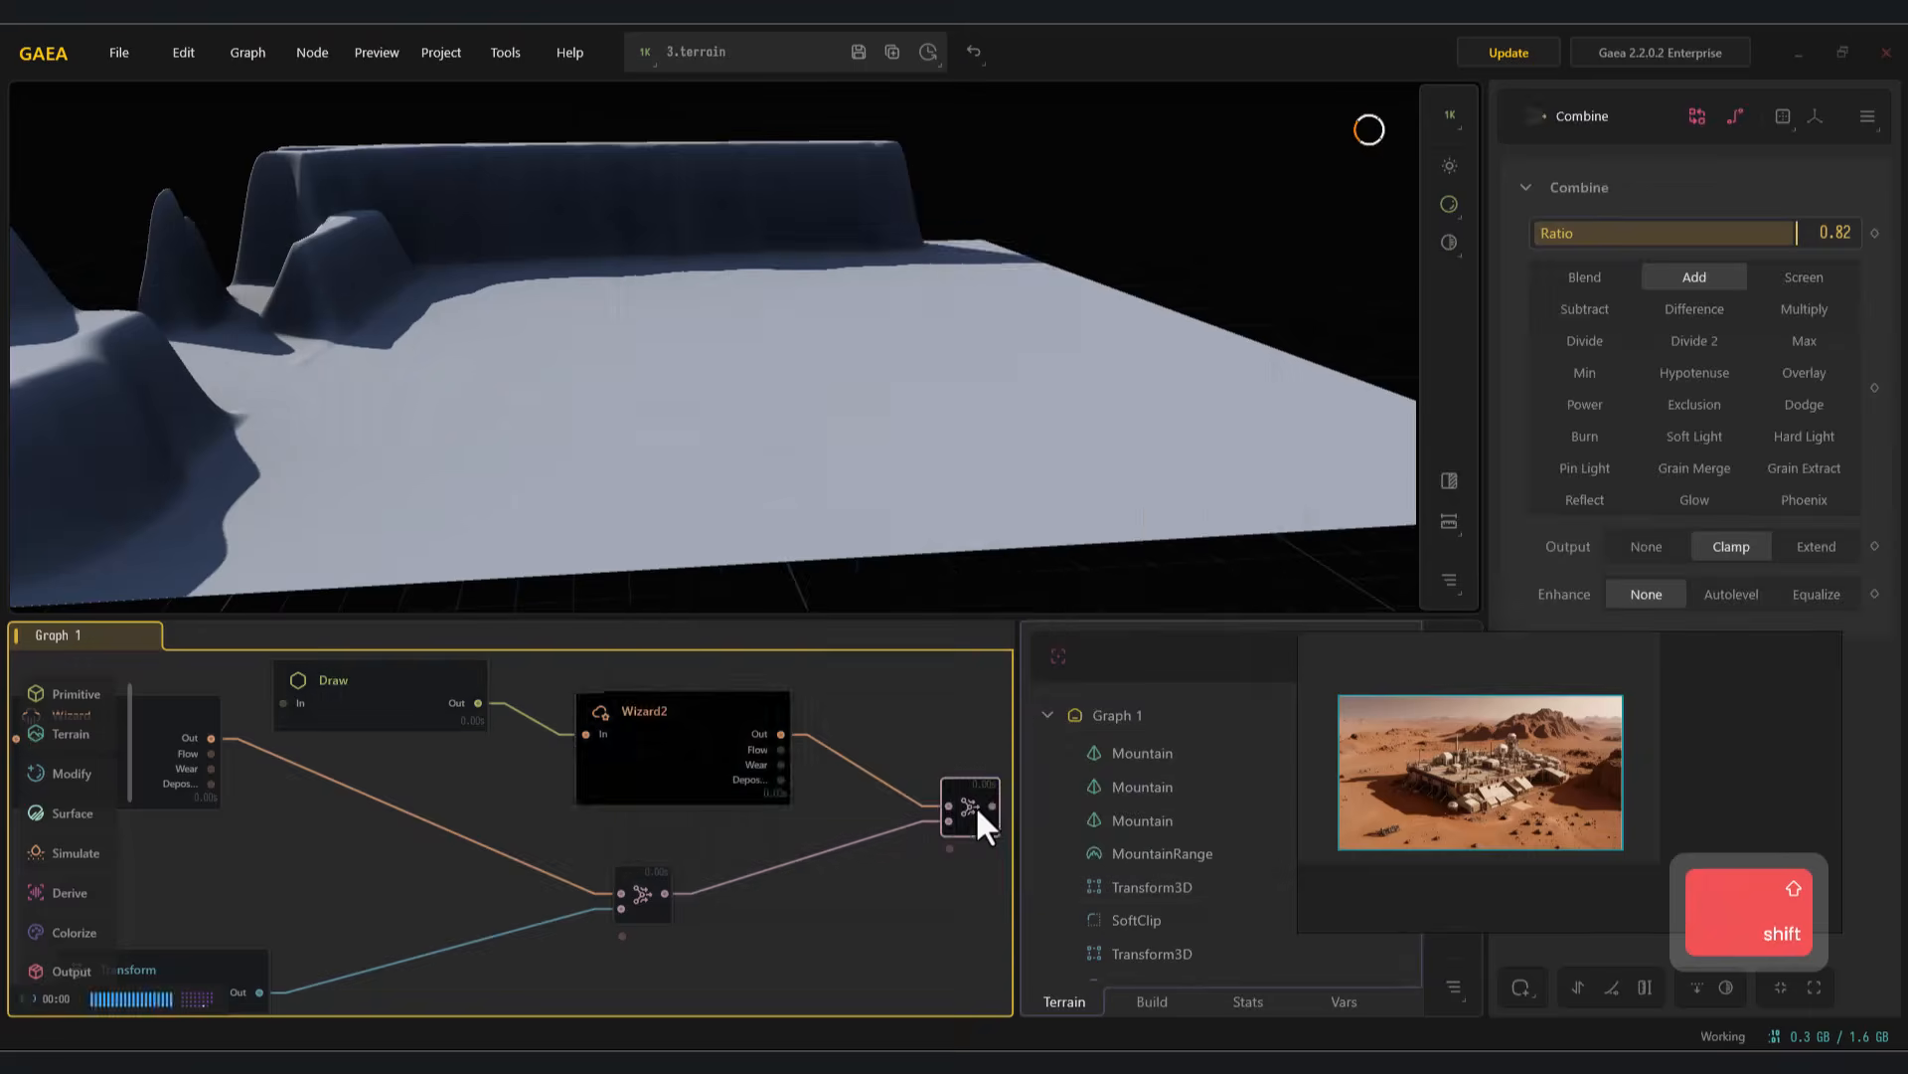
pyautogui.moveTo(795, 418)
pyautogui.keyDown('alt'); pyautogui.mouseDown()
pyautogui.moveTo(763, 546)
pyautogui.moveTo(705, 428)
pyautogui.moveTo(809, 361)
pyautogui.mouseUp(); pyautogui.keyUp('alt')
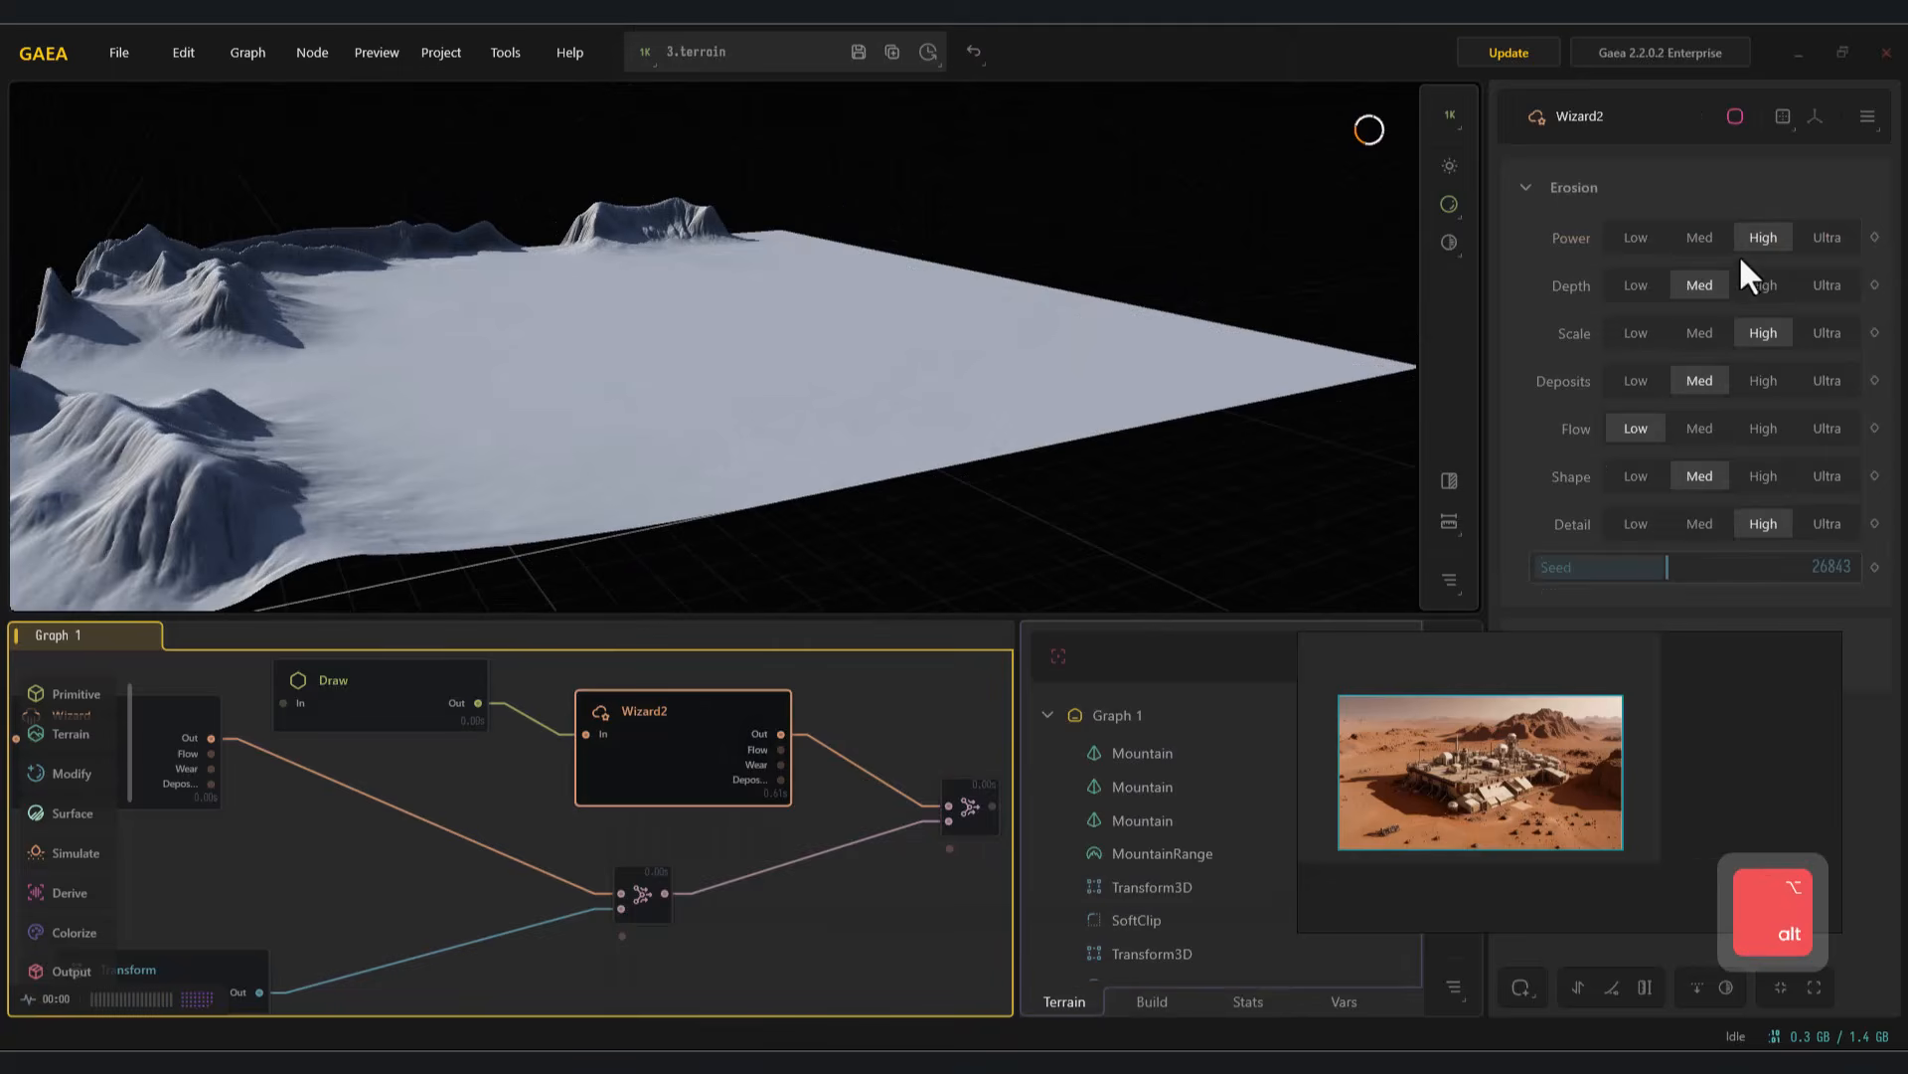
pyautogui.click(1683, 362)
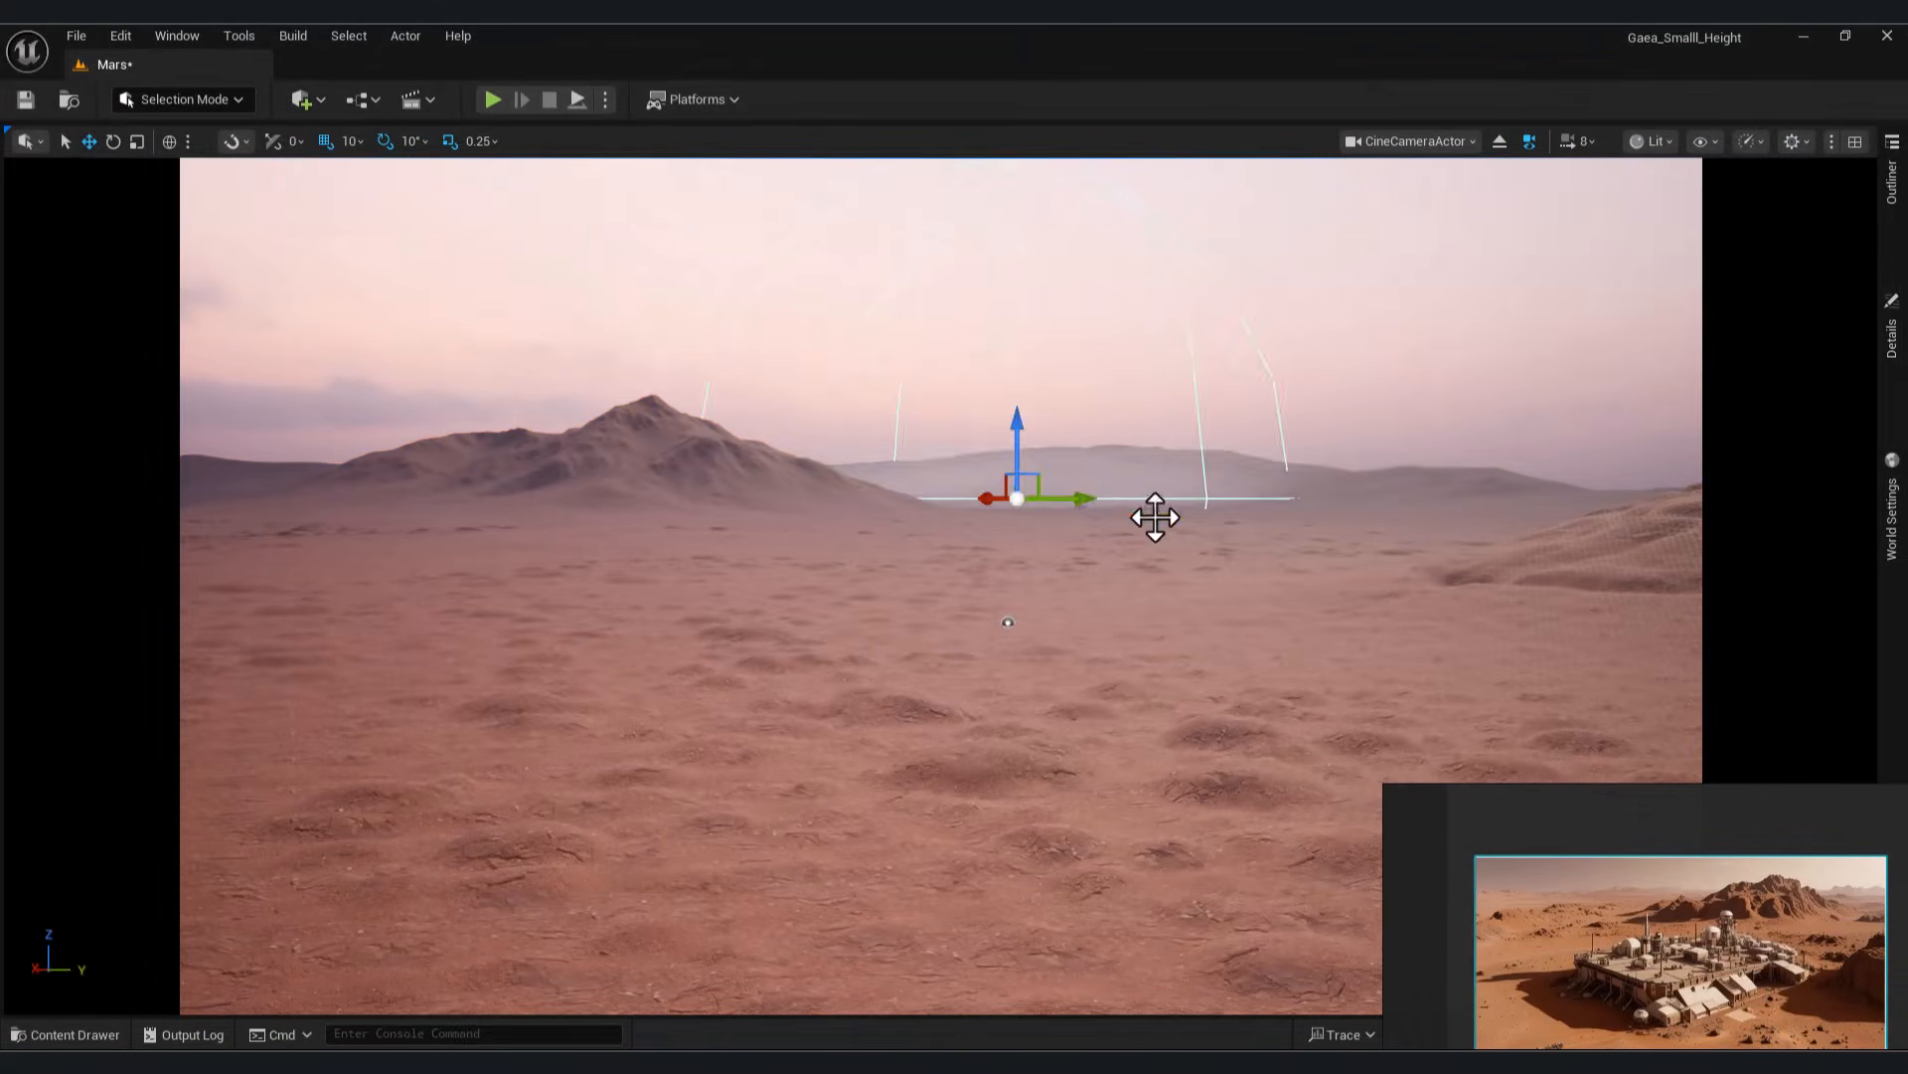
# Switch to Unreal Engine and shift the selected terrain piece sideways in the Mars scene
pyautogui.moveTo(1155, 517); pyautogui.dragTo(1361, 517)
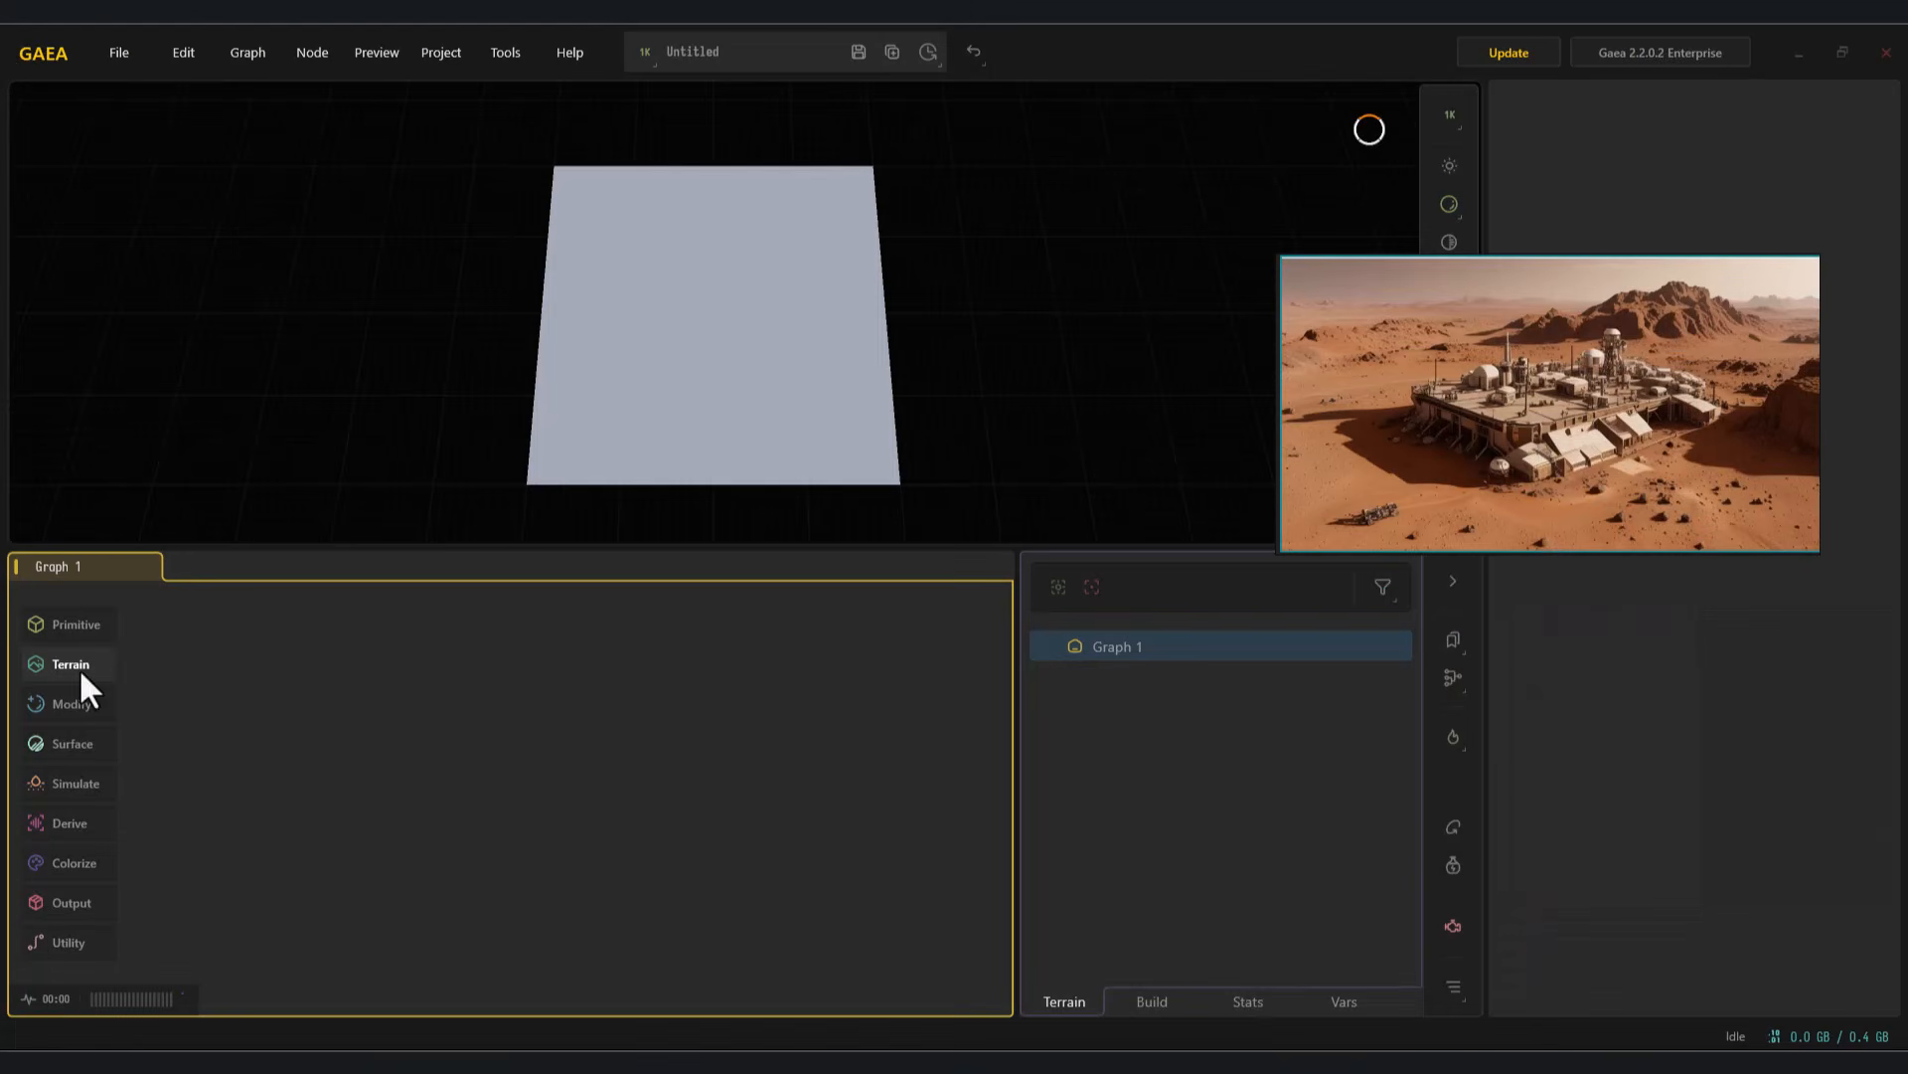
# Add a MountainRange landscape node to the empty graph in Gaea and frame its terrain in the preview
pyautogui.moveTo(81, 674)
pyautogui.moveTo(218, 661)
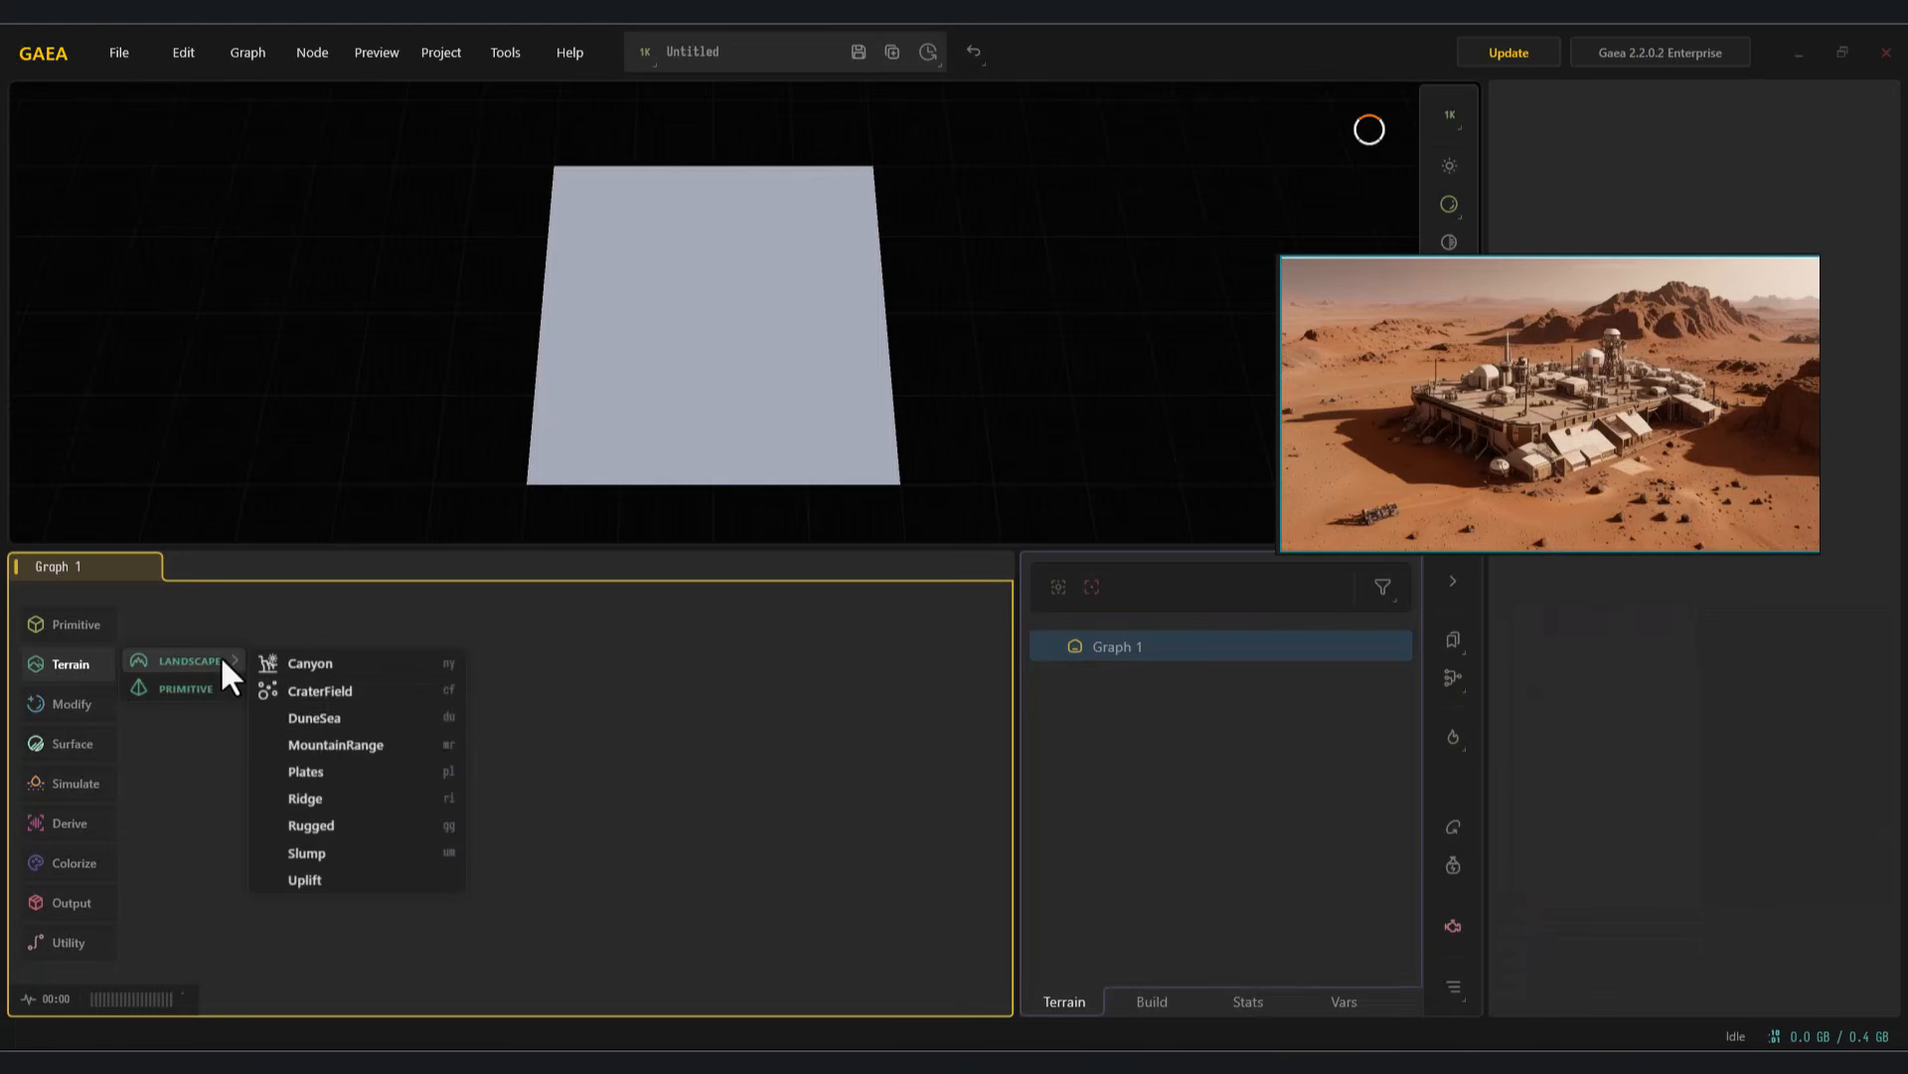
pyautogui.click(338, 746)
pyautogui.moveTo(868, 336); pyautogui.dragTo(732, 360)
pyautogui.scroll(5, 540, 318)
pyautogui.moveTo(540, 283); pyautogui.dragTo(543, 298)
pyautogui.scroll(1, 742, 298)
pyautogui.moveTo(821, 303); pyautogui.dragTo(830, 309)
pyautogui.moveTo(421, 802); pyautogui.dragTo(417, 734)
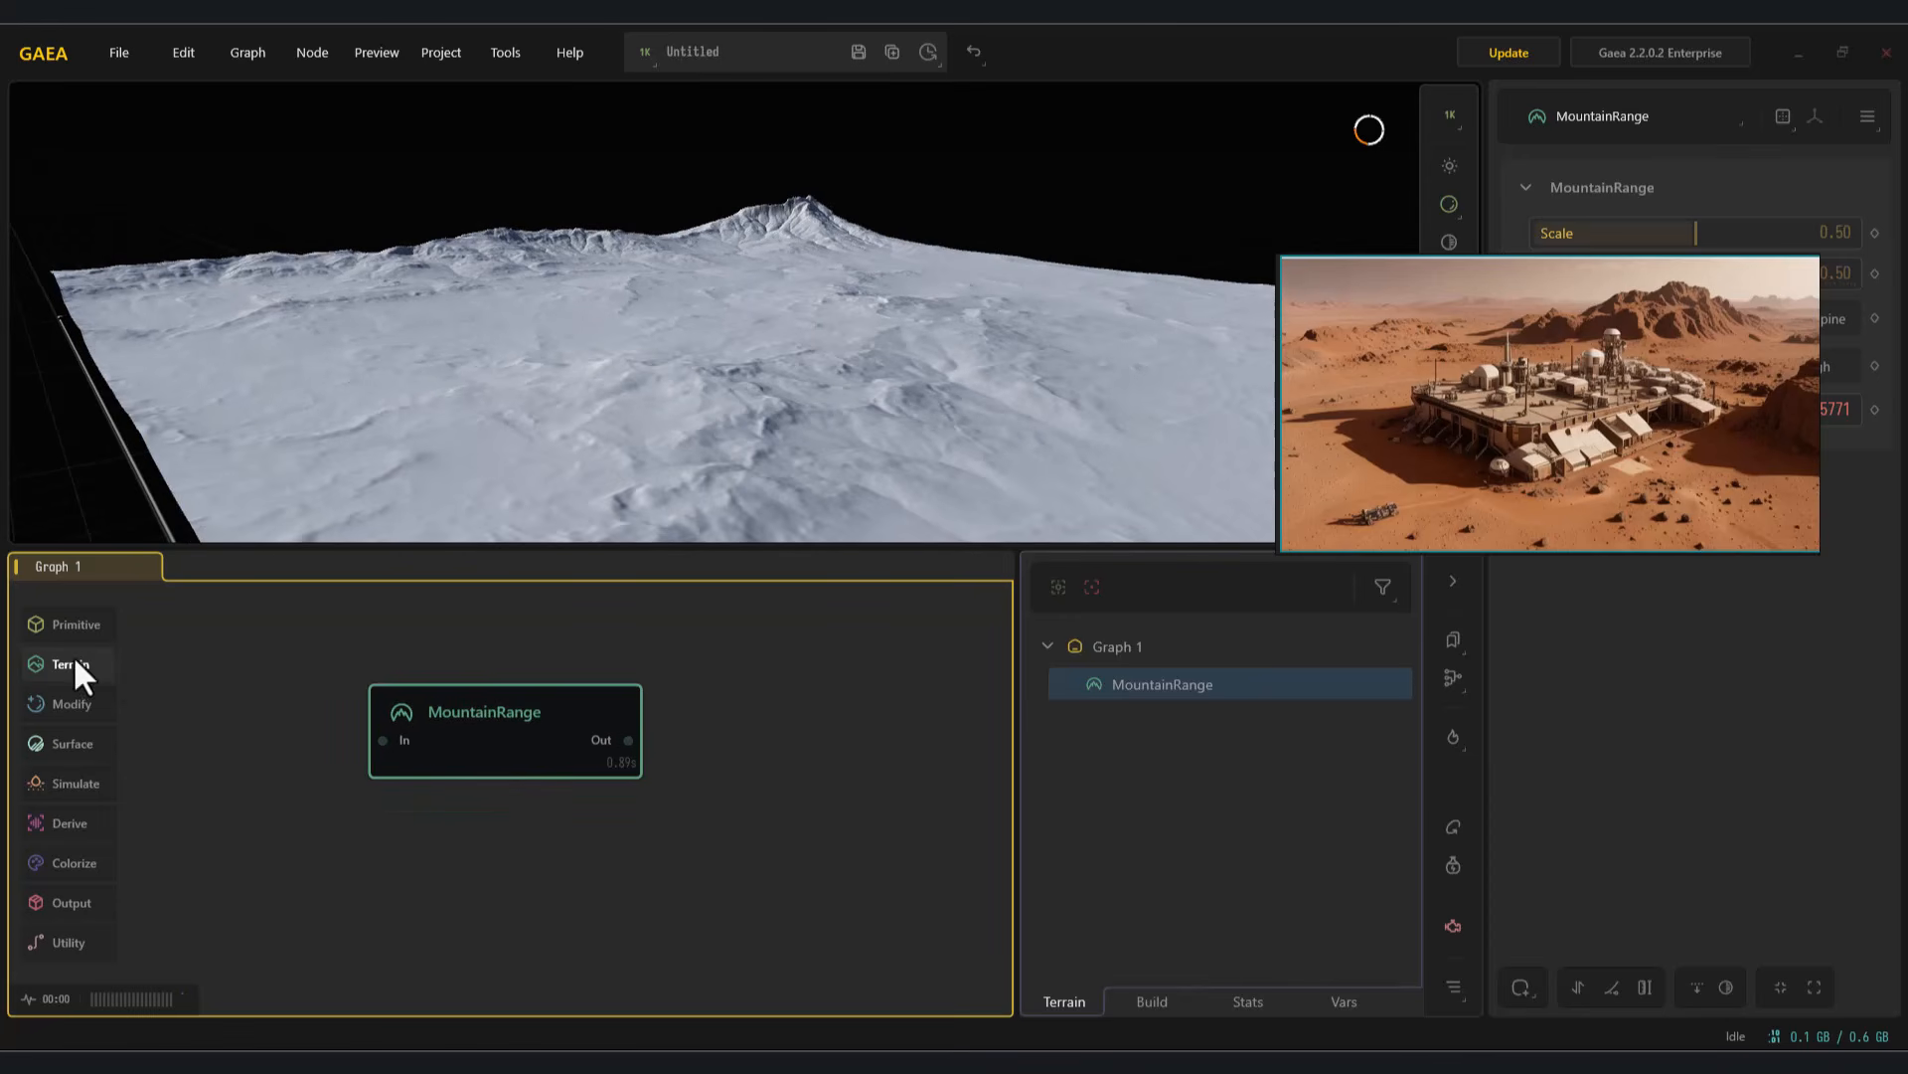
# Add a Mountain primitive node, detach it from MountainRange and place it below that node
pyautogui.click(76, 660)
pyautogui.moveTo(187, 681)
pyautogui.click(320, 745)
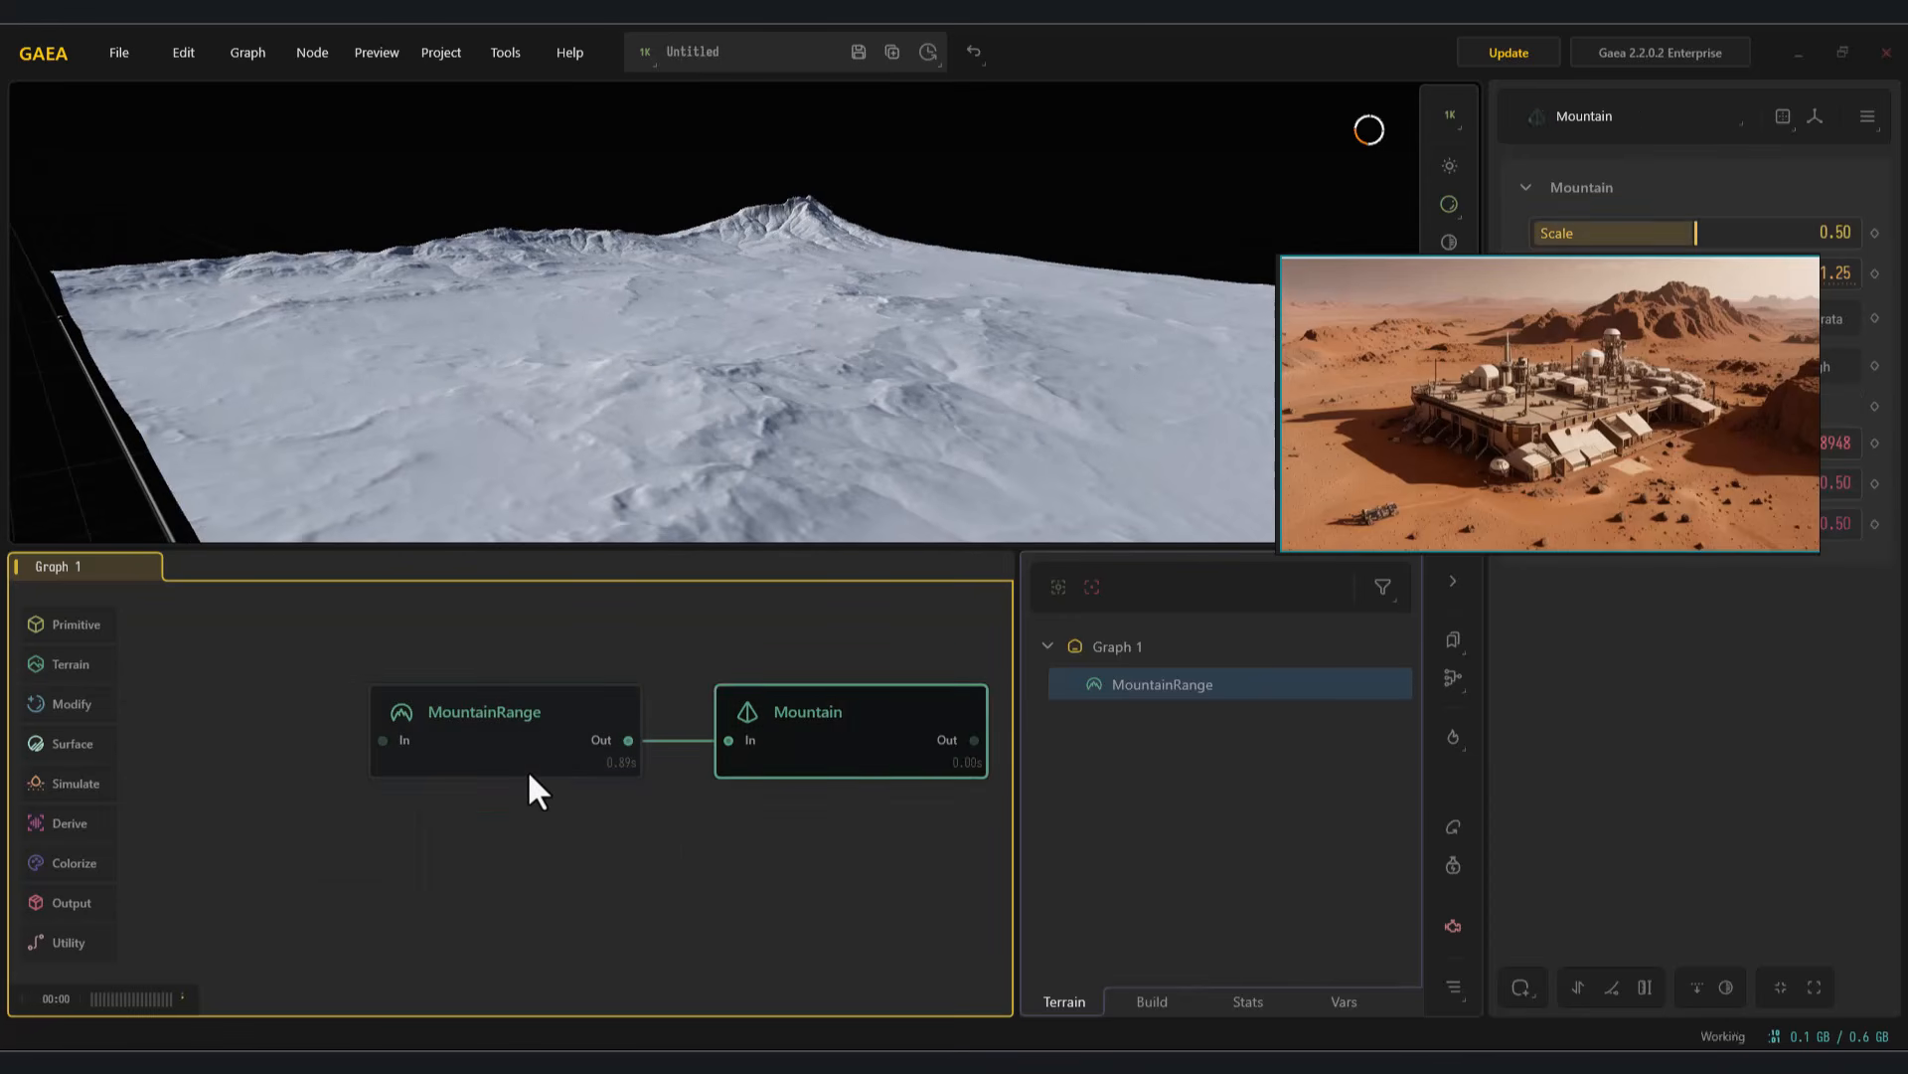
pyautogui.moveTo(793, 748)
pyautogui.mouseDown()
pyautogui.moveTo(801, 831)
pyautogui.moveTo(722, 932)
pyautogui.mouseUp()
pyautogui.keyDown('alt'); pyautogui.moveTo(745, 813); pyautogui.dragTo(611, 808); pyautogui.keyUp('alt')
pyautogui.moveTo(745, 925); pyautogui.dragTo(507, 909)
pyautogui.moveTo(734, 265); pyautogui.dragTo(888, 342)
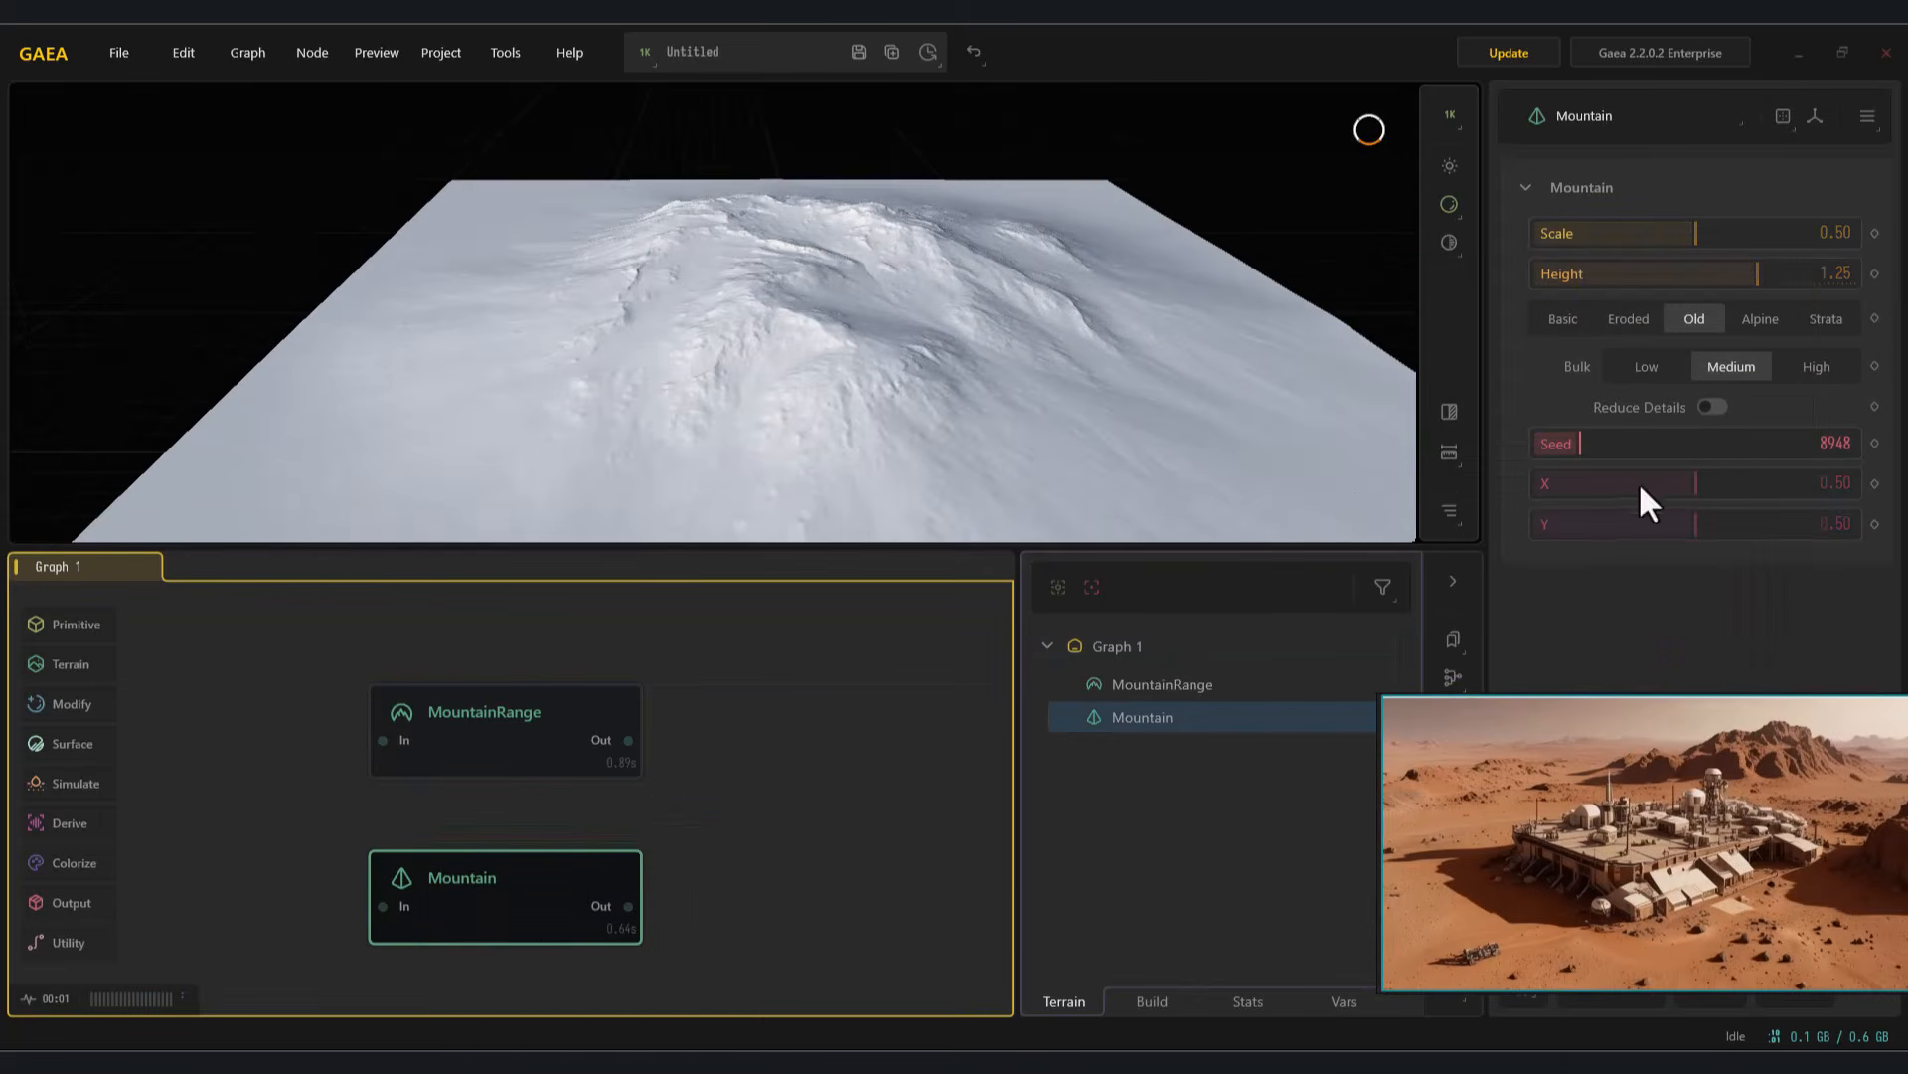
# Try to shift the mountain by setting its X position to 0.17
pyautogui.moveTo(1619, 486); pyautogui.dragTo(1579, 486)
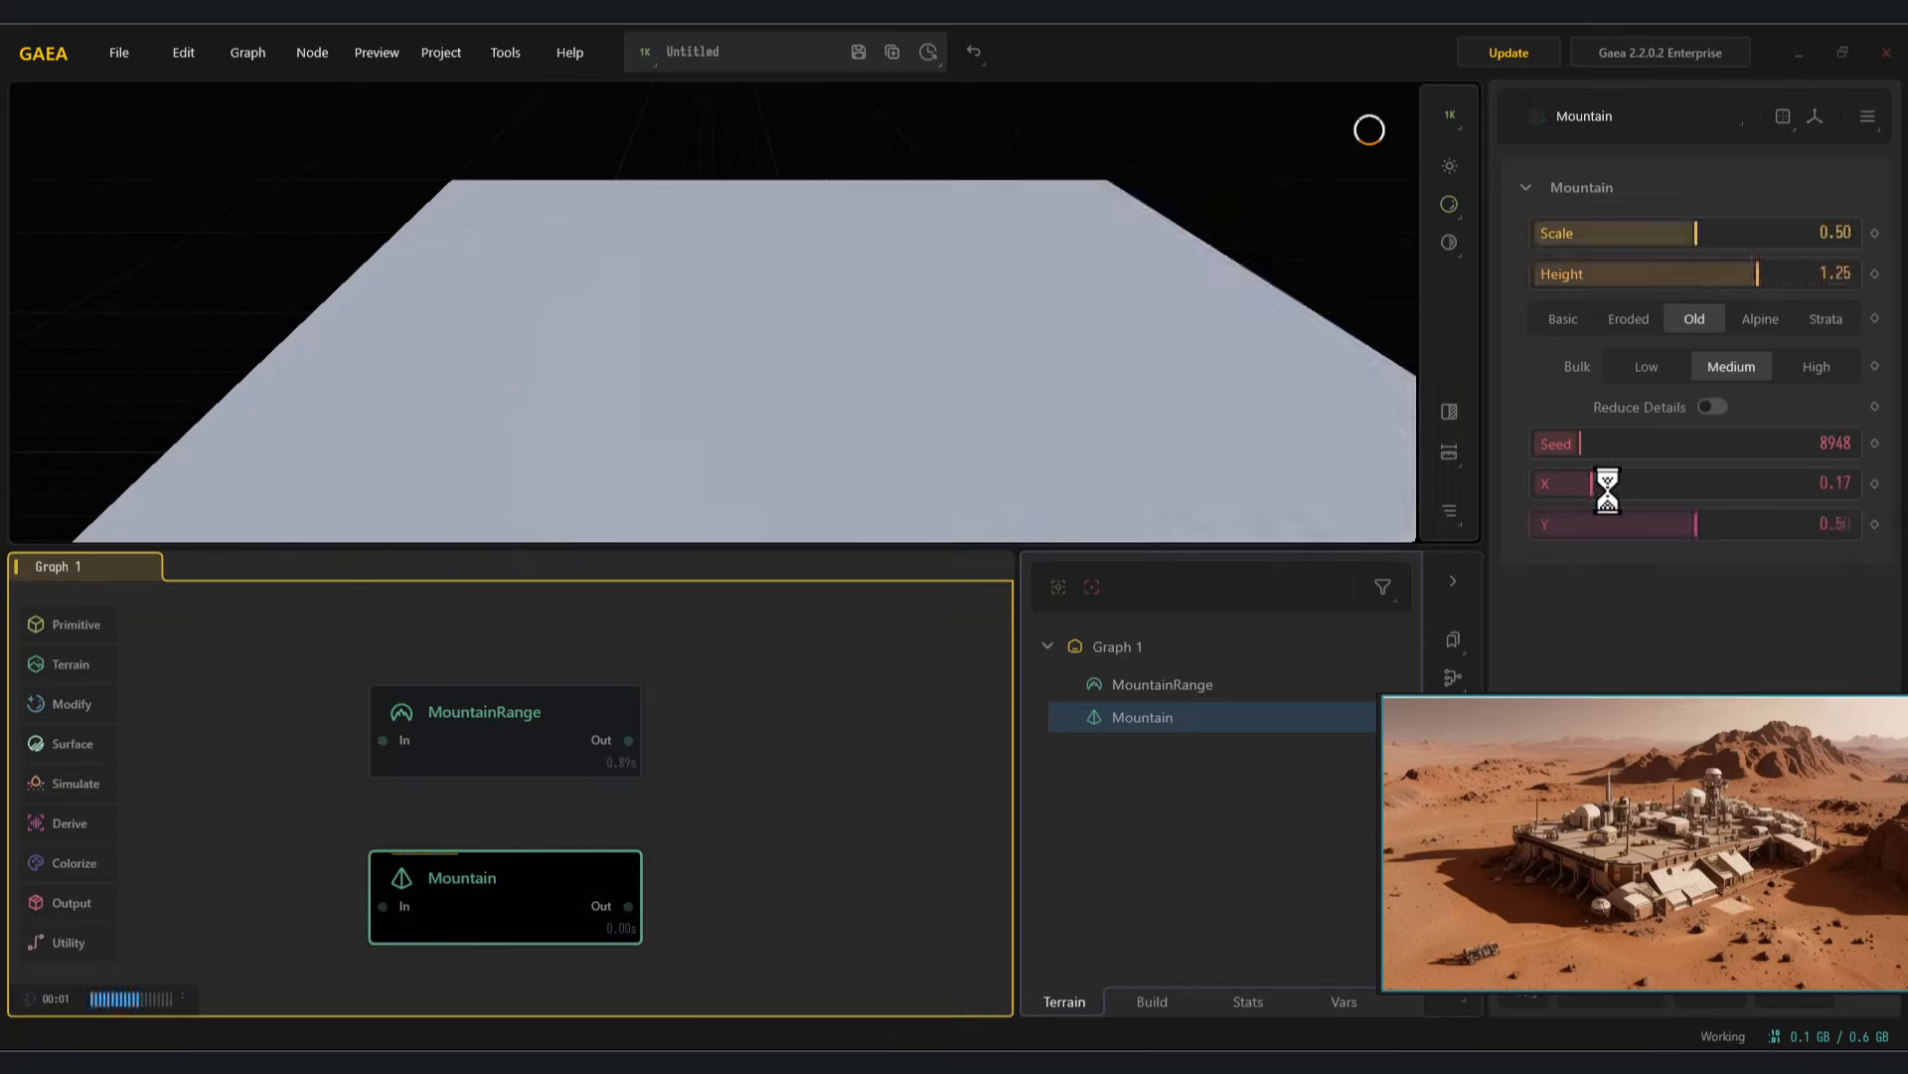
pyautogui.hotkey('ctrl', 'z')
pyautogui.hotkey('ctrl', 'z')
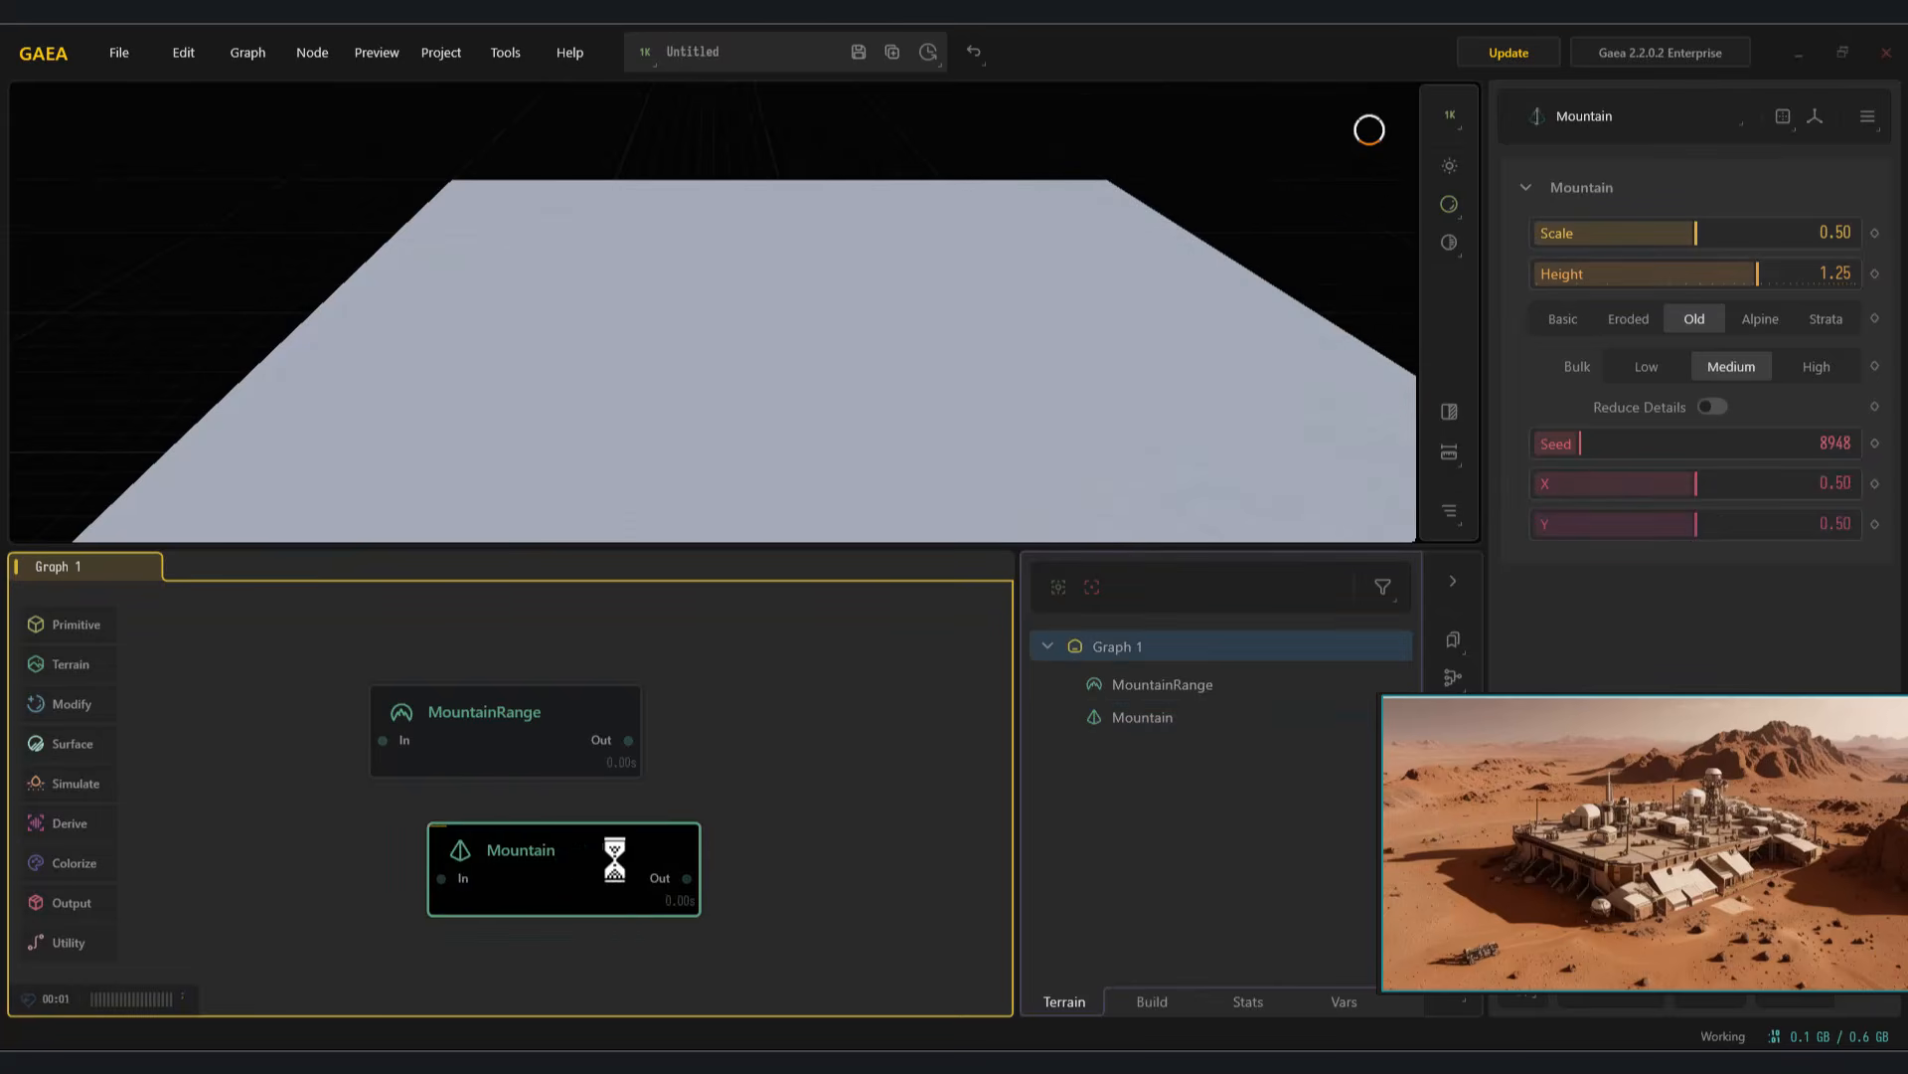
# Set the Mountain node's style to Eroded and move the node below MountainRange
pyautogui.moveTo(815, 447); pyautogui.dragTo(916, 355)
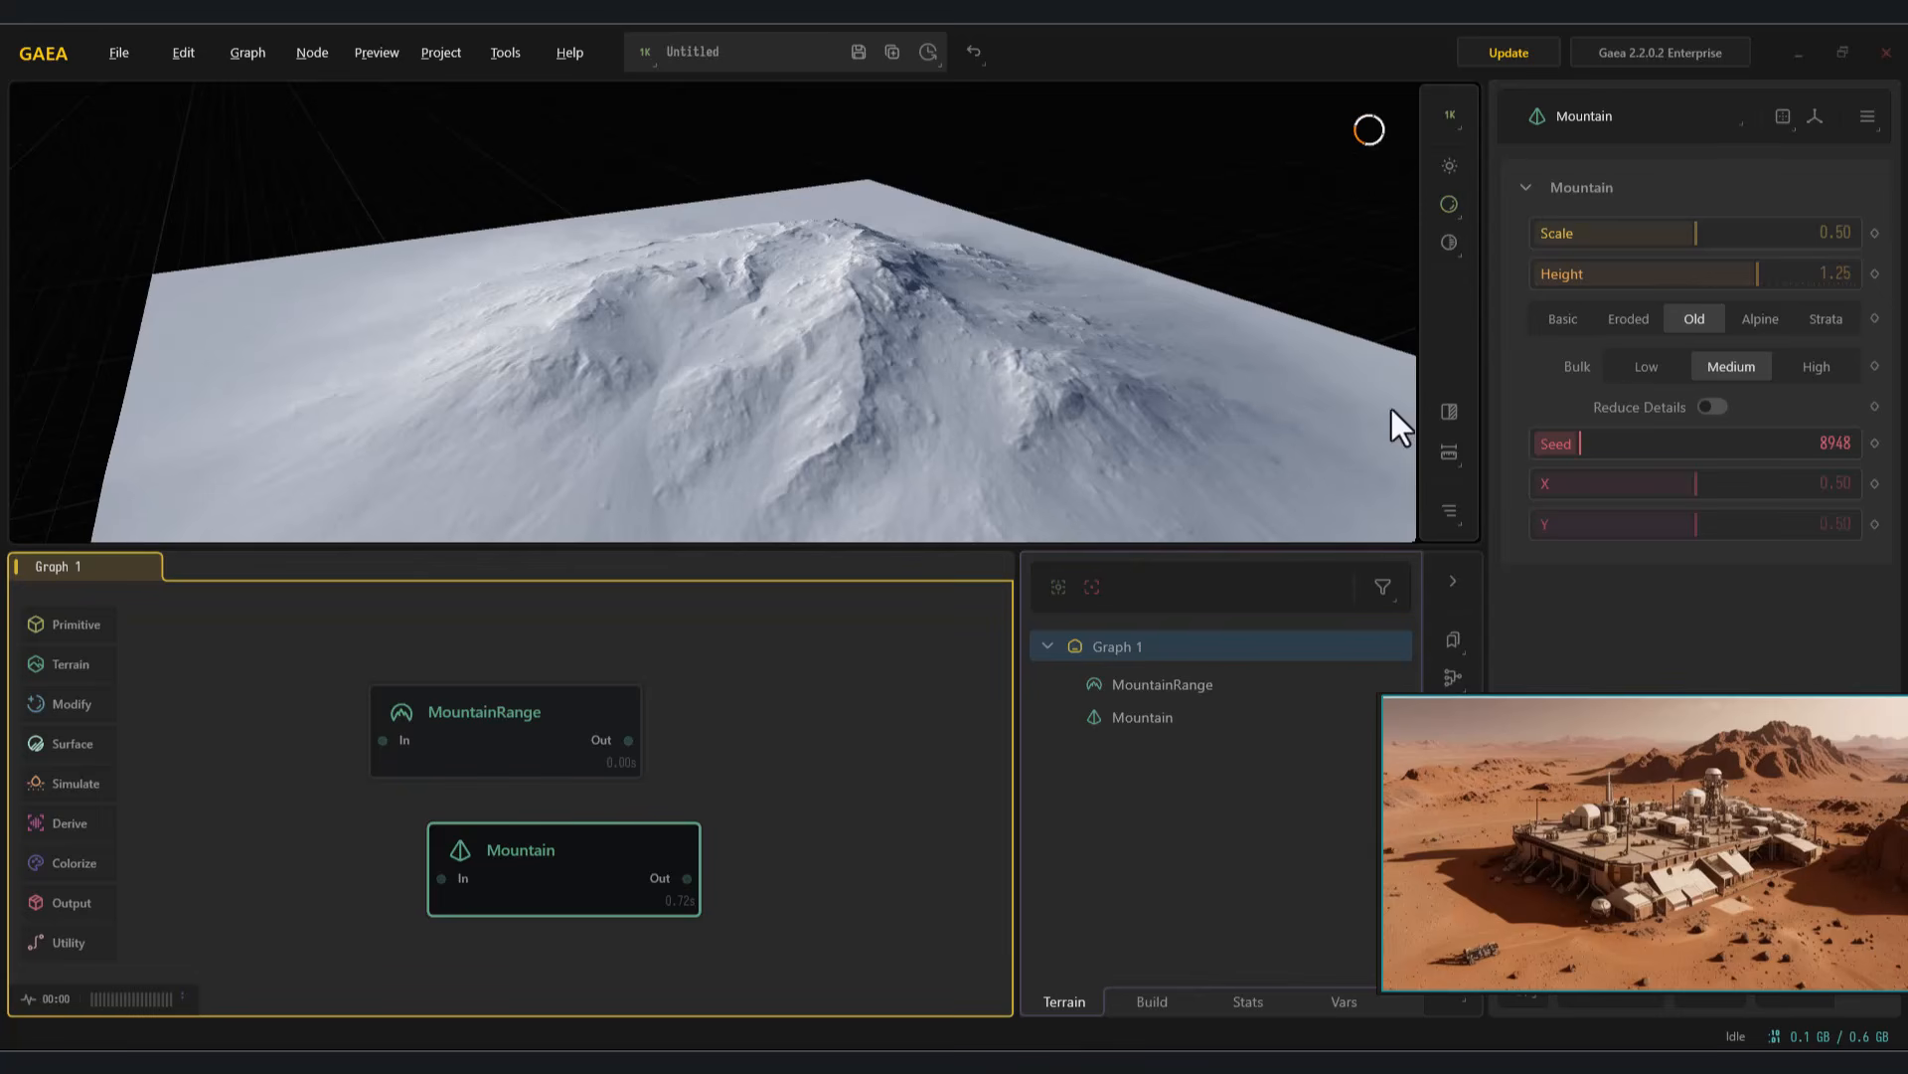
pyautogui.click(1628, 318)
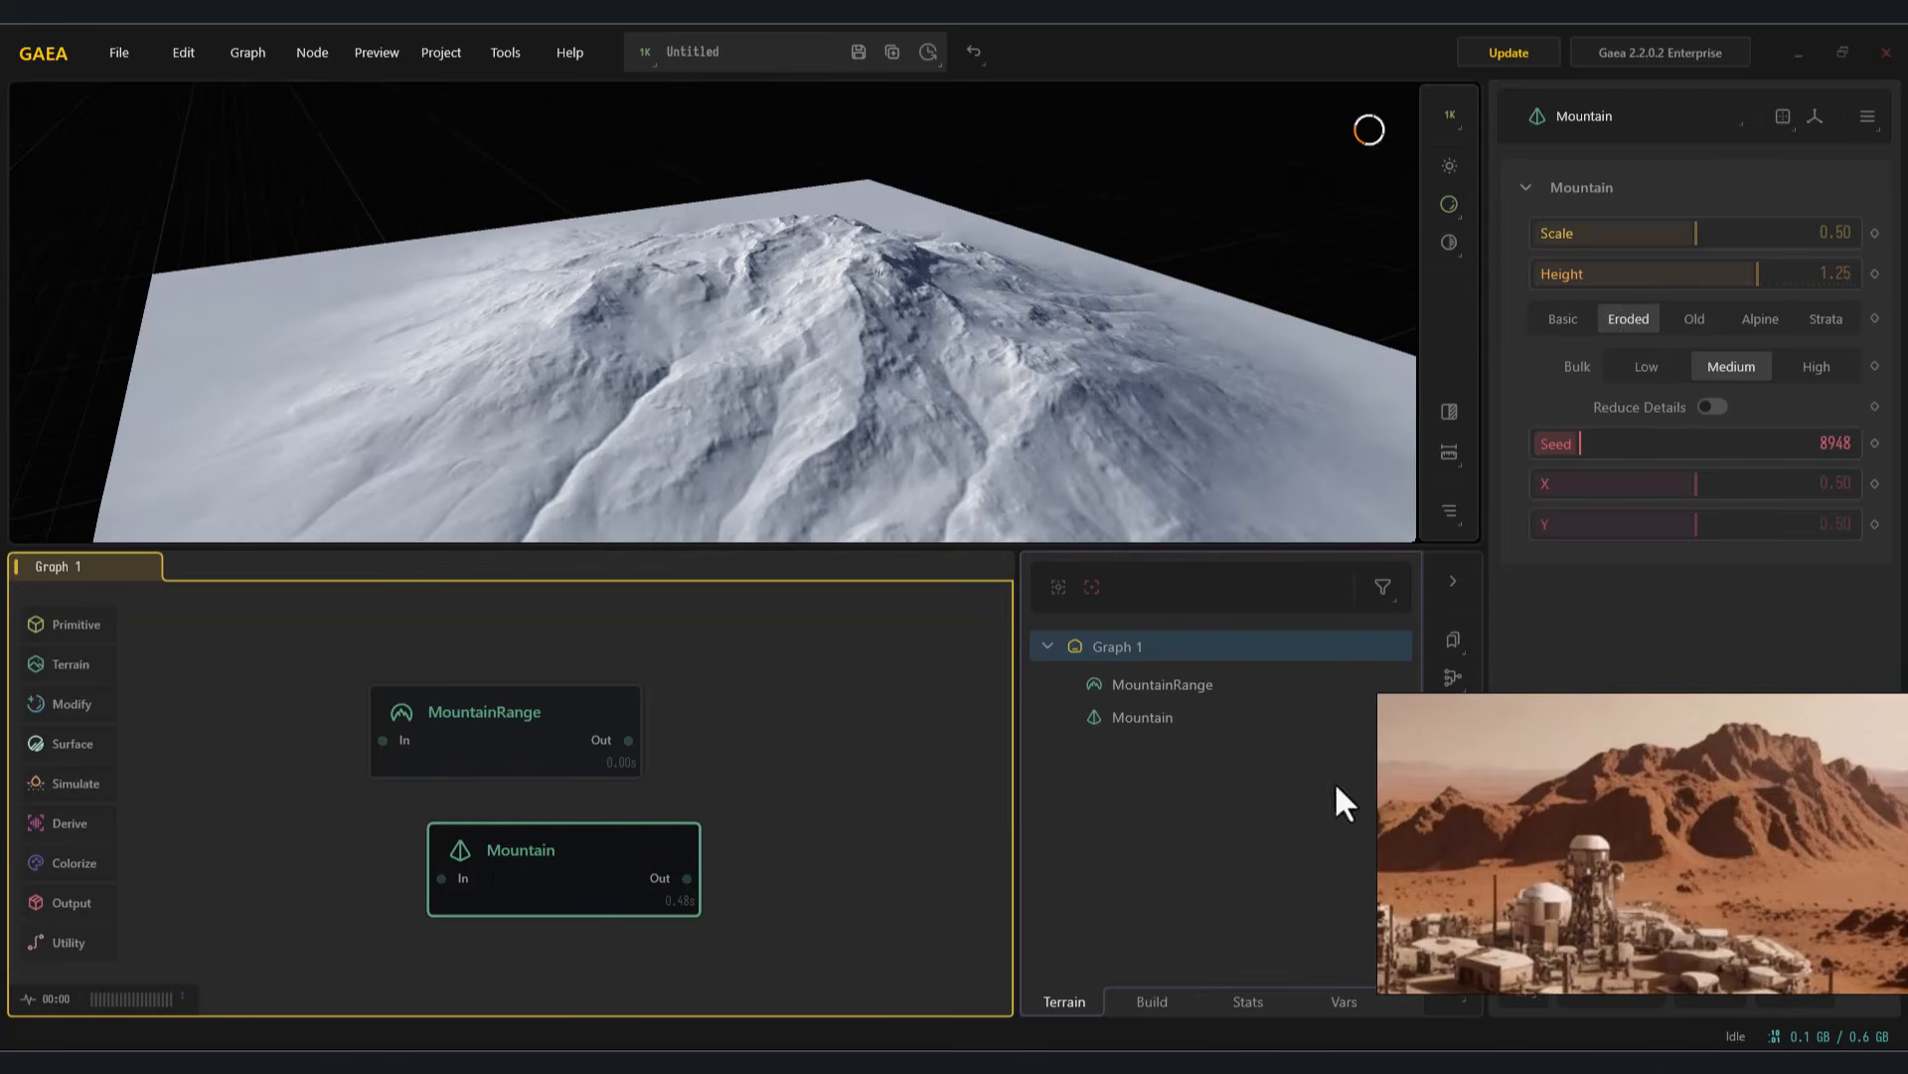
pyautogui.moveTo(596, 872); pyautogui.dragTo(465, 900)
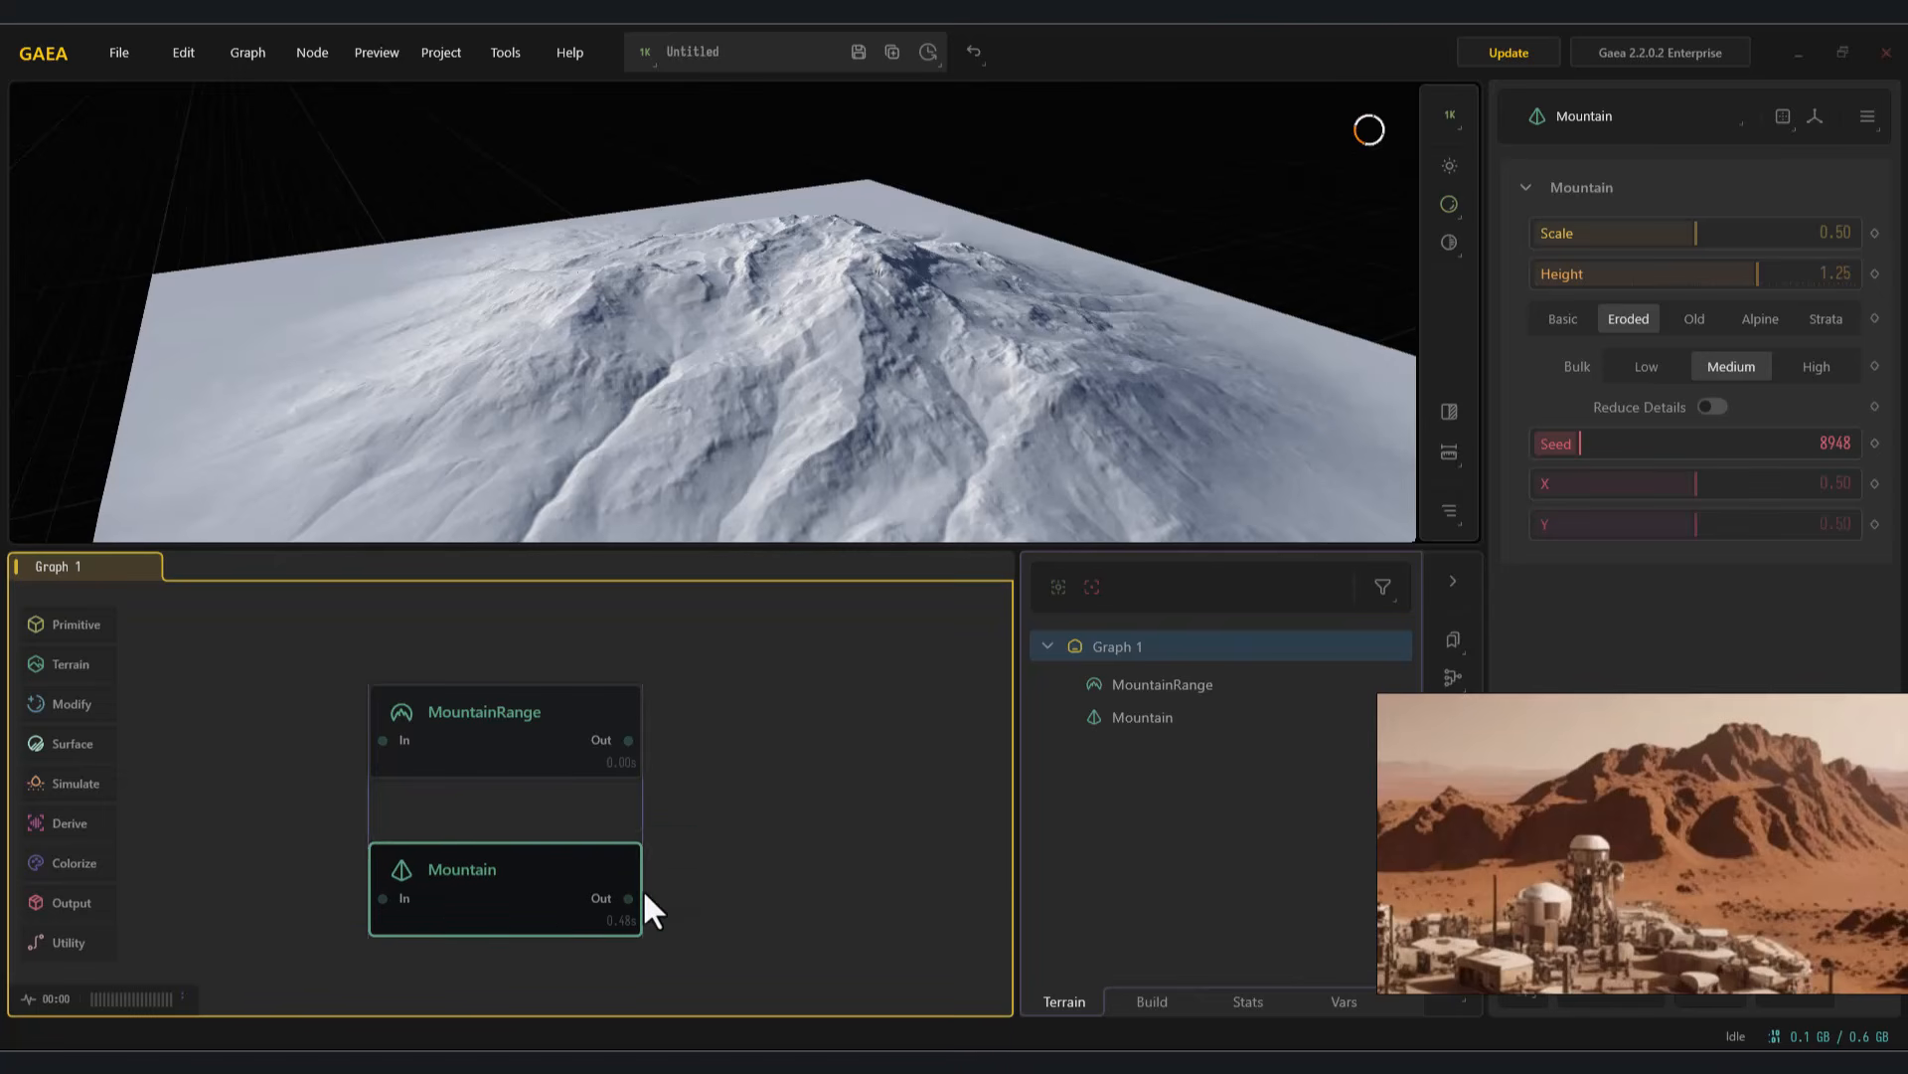
pyautogui.moveTo(581, 880); pyautogui.dragTo(743, 897)
pyautogui.write('tra')
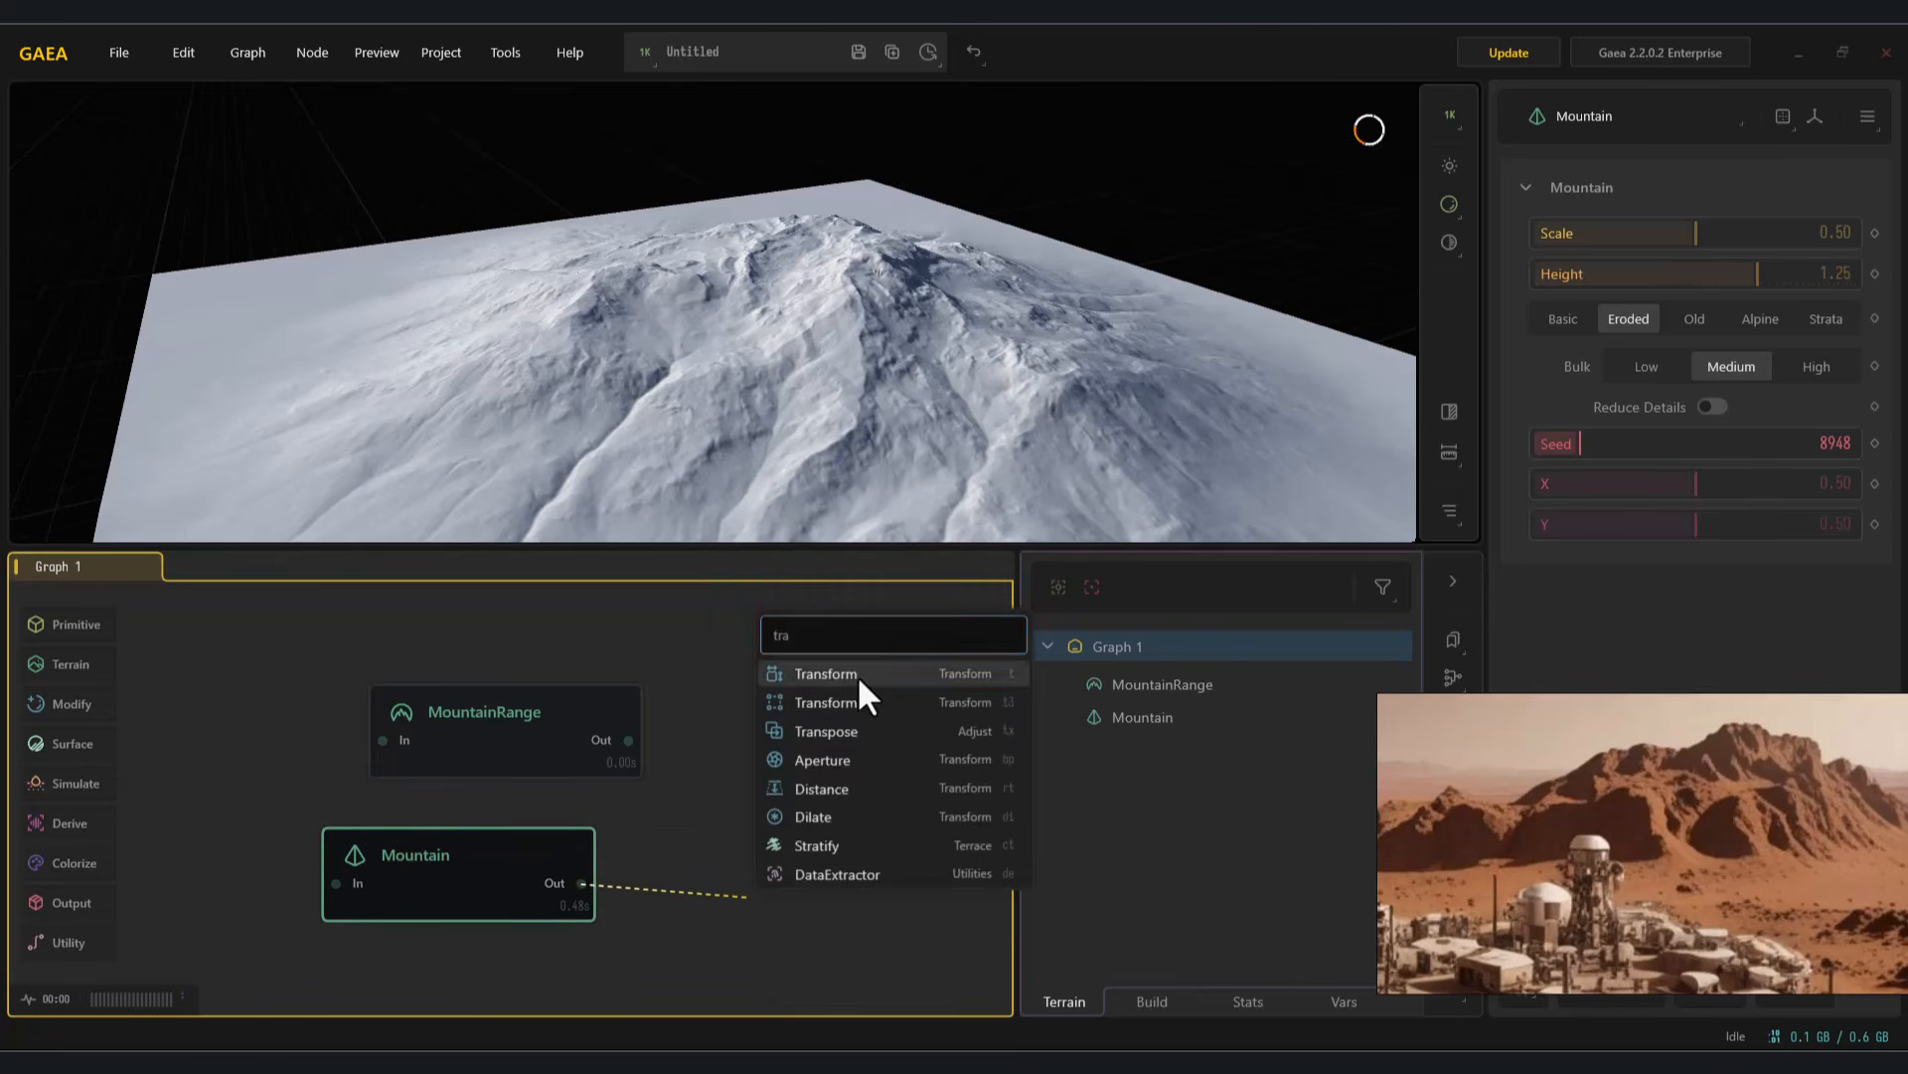
pyautogui.click(856, 674)
pyautogui.moveTo(1623, 478); pyautogui.dragTo(1611, 478)
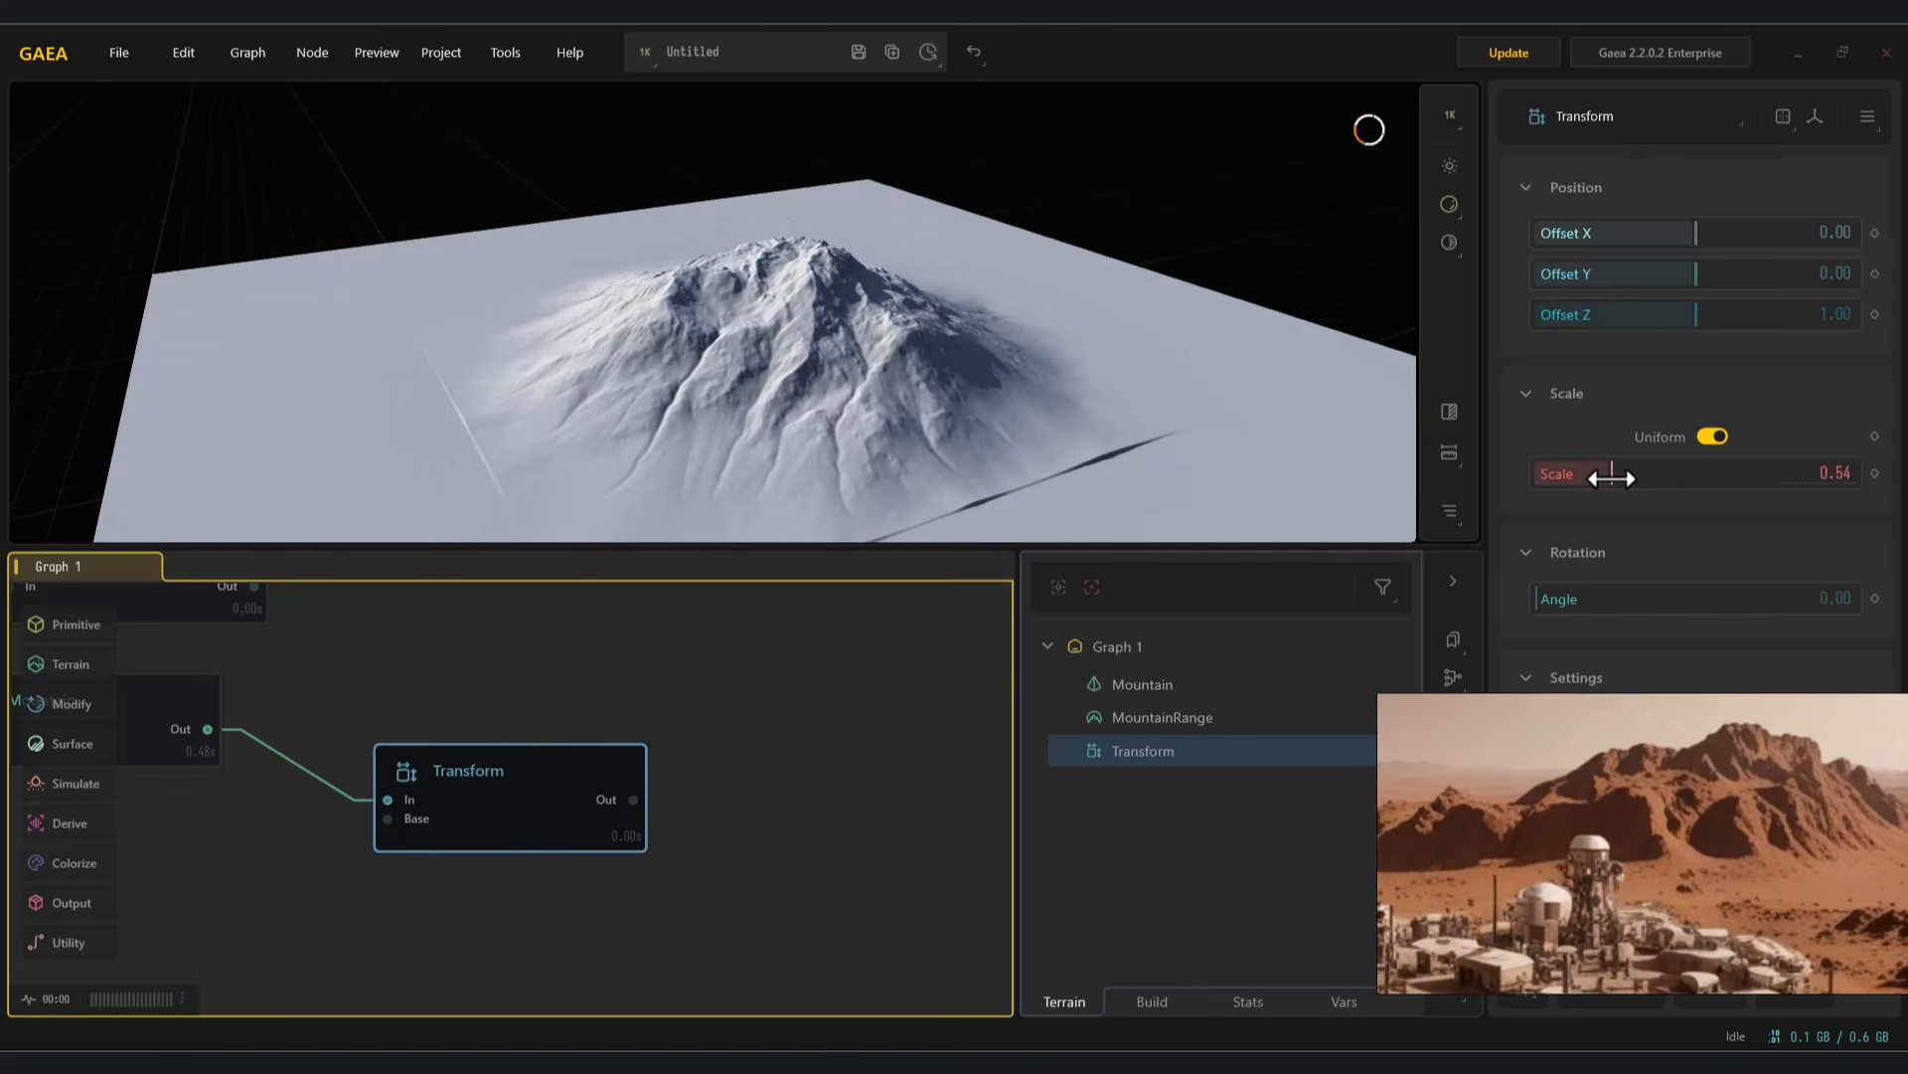
pyautogui.moveTo(1682, 317); pyautogui.dragTo(1690, 317)
pyautogui.moveTo(674, 788); pyautogui.dragTo(848, 758, button='middle')
pyautogui.press('Delete')
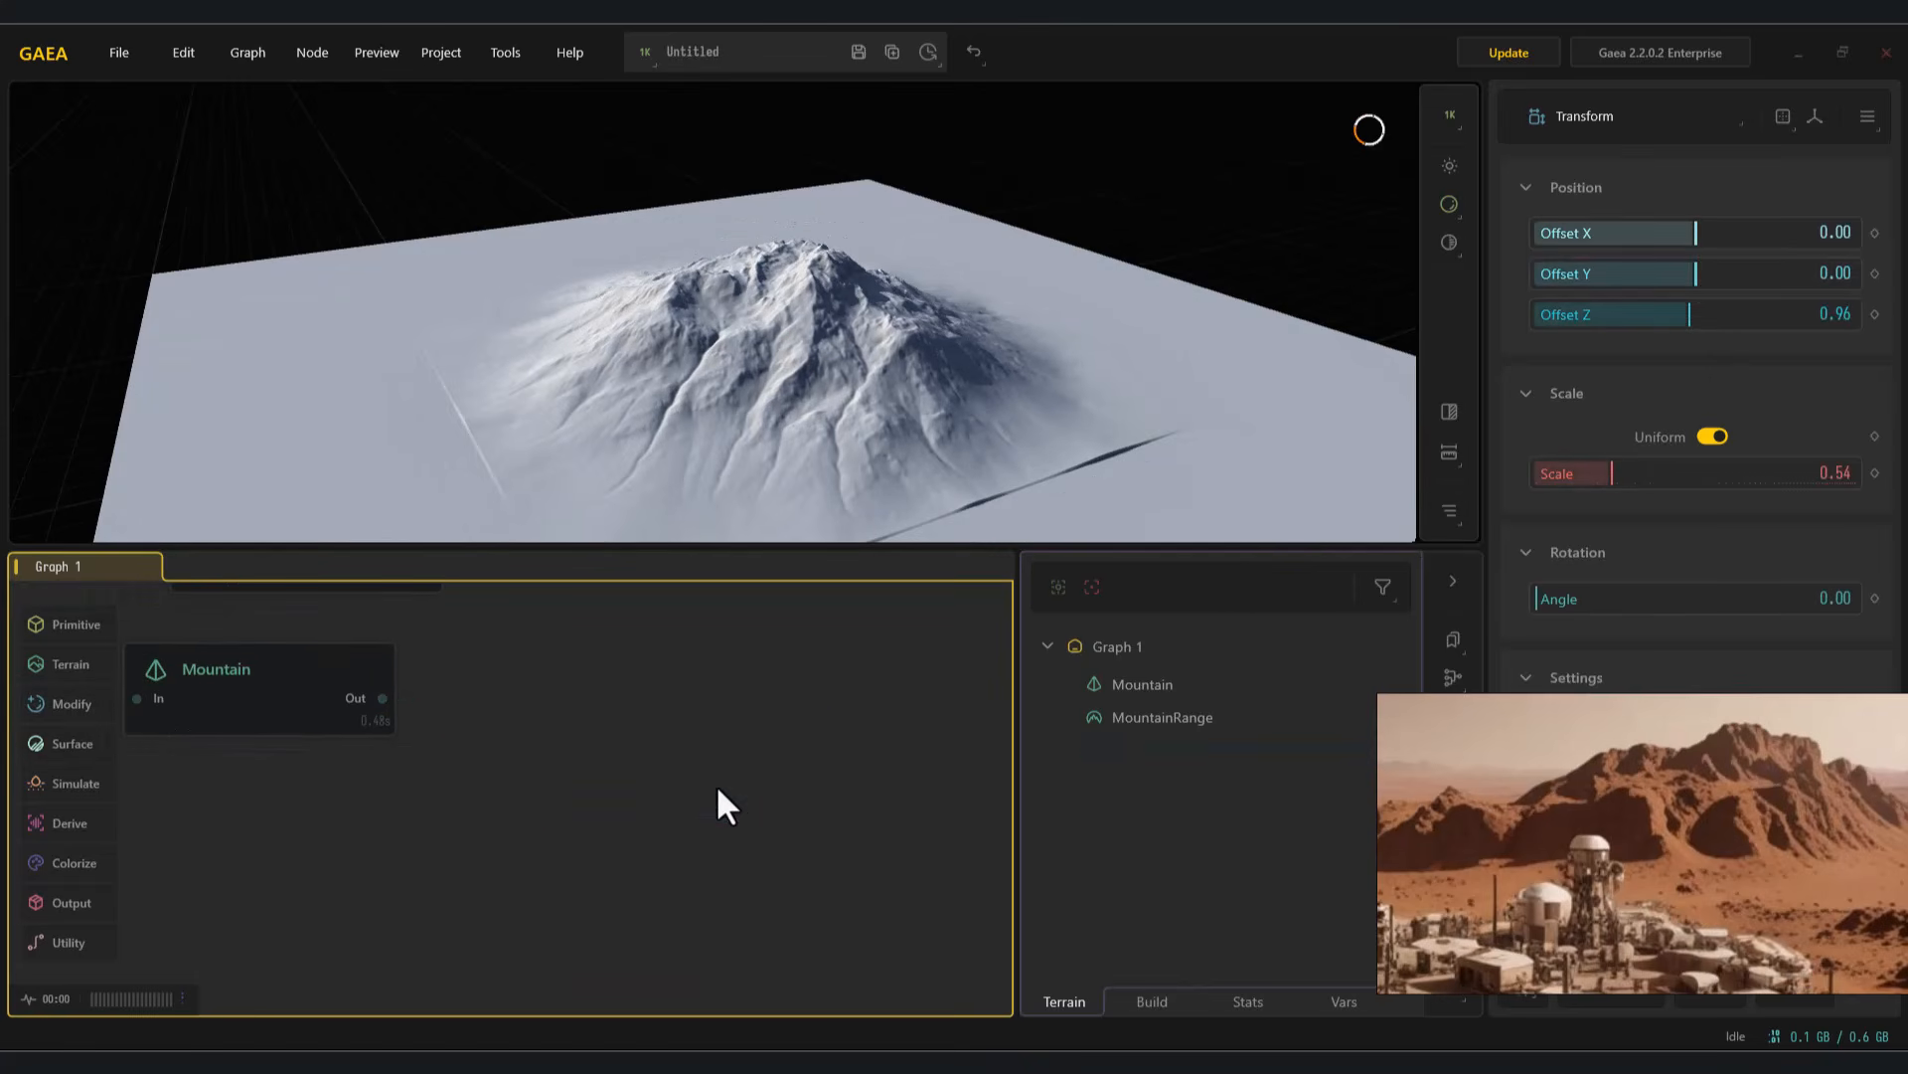
# Connect a Transform3D node to the Mountain's output and set its Offset Z to -0.40
pyautogui.write('tr')
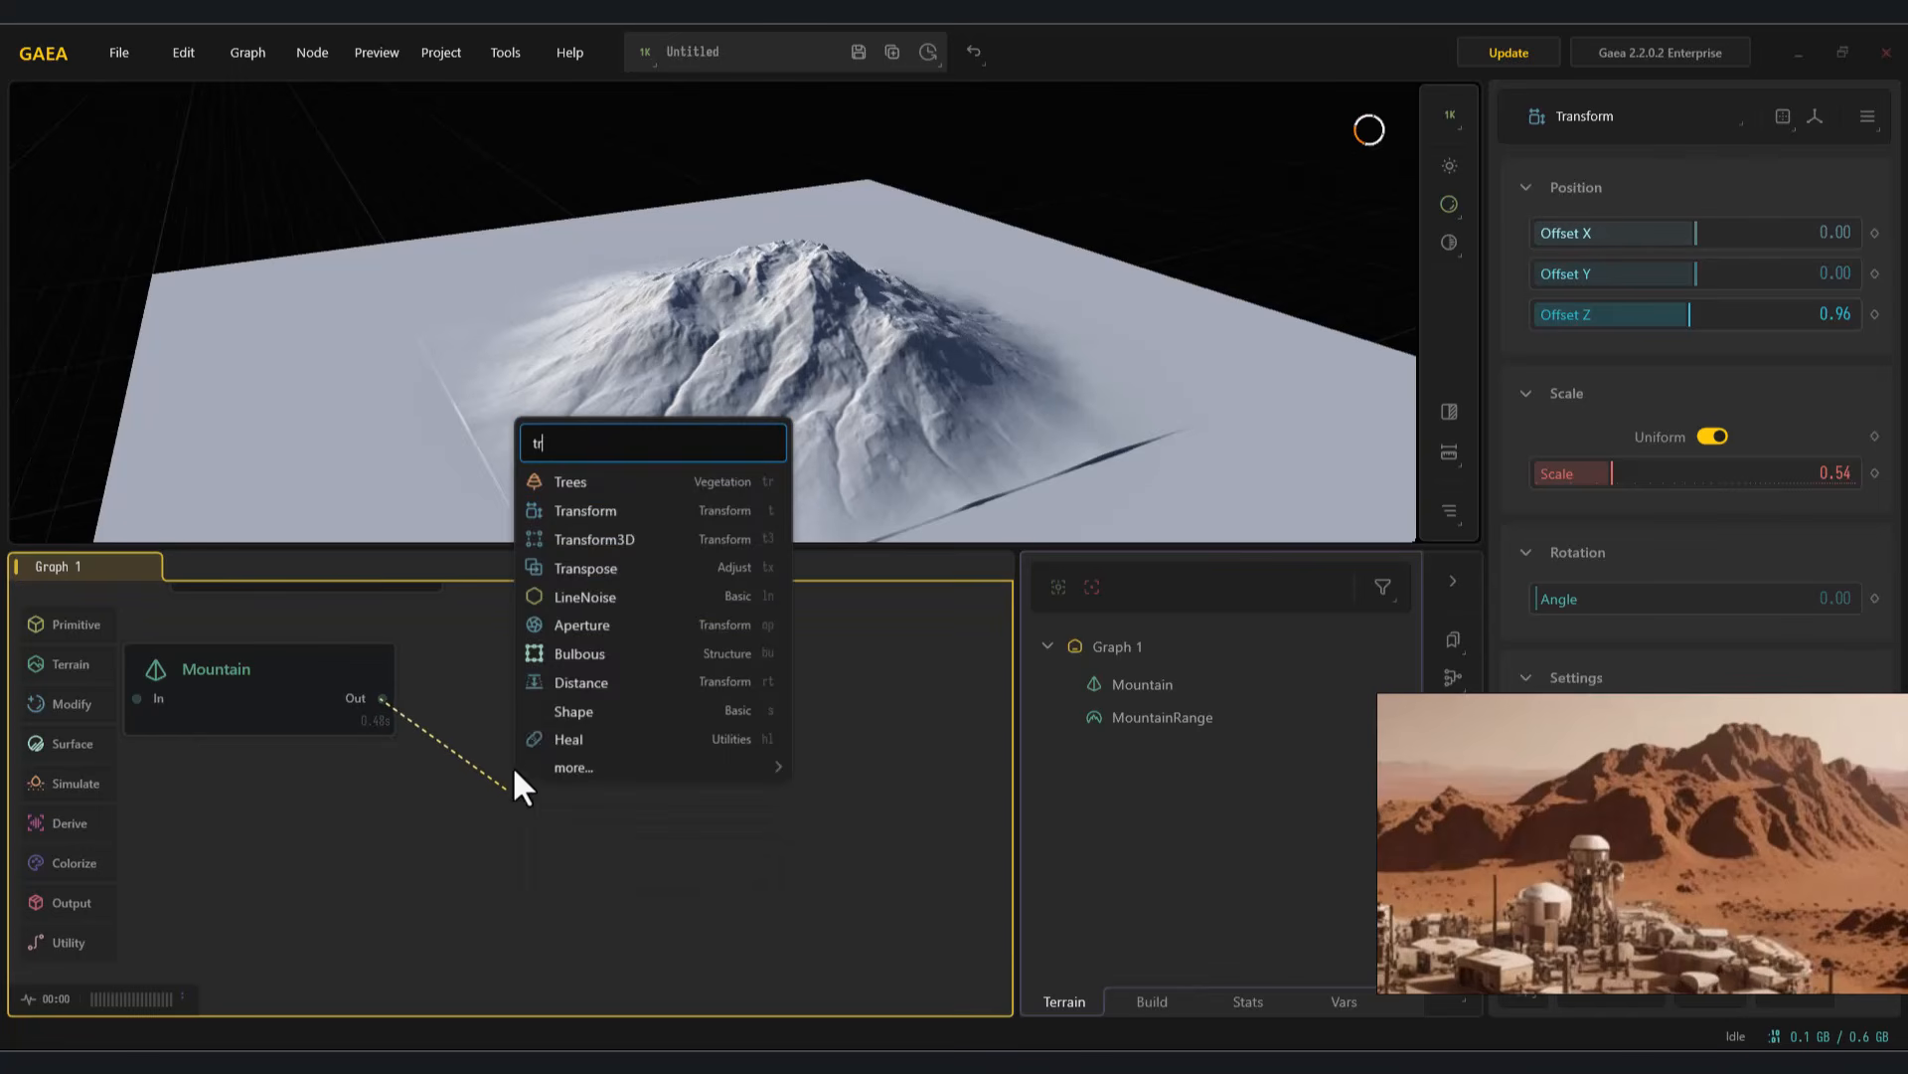
pyautogui.click(624, 541)
pyautogui.scroll(-5, 920, 362)
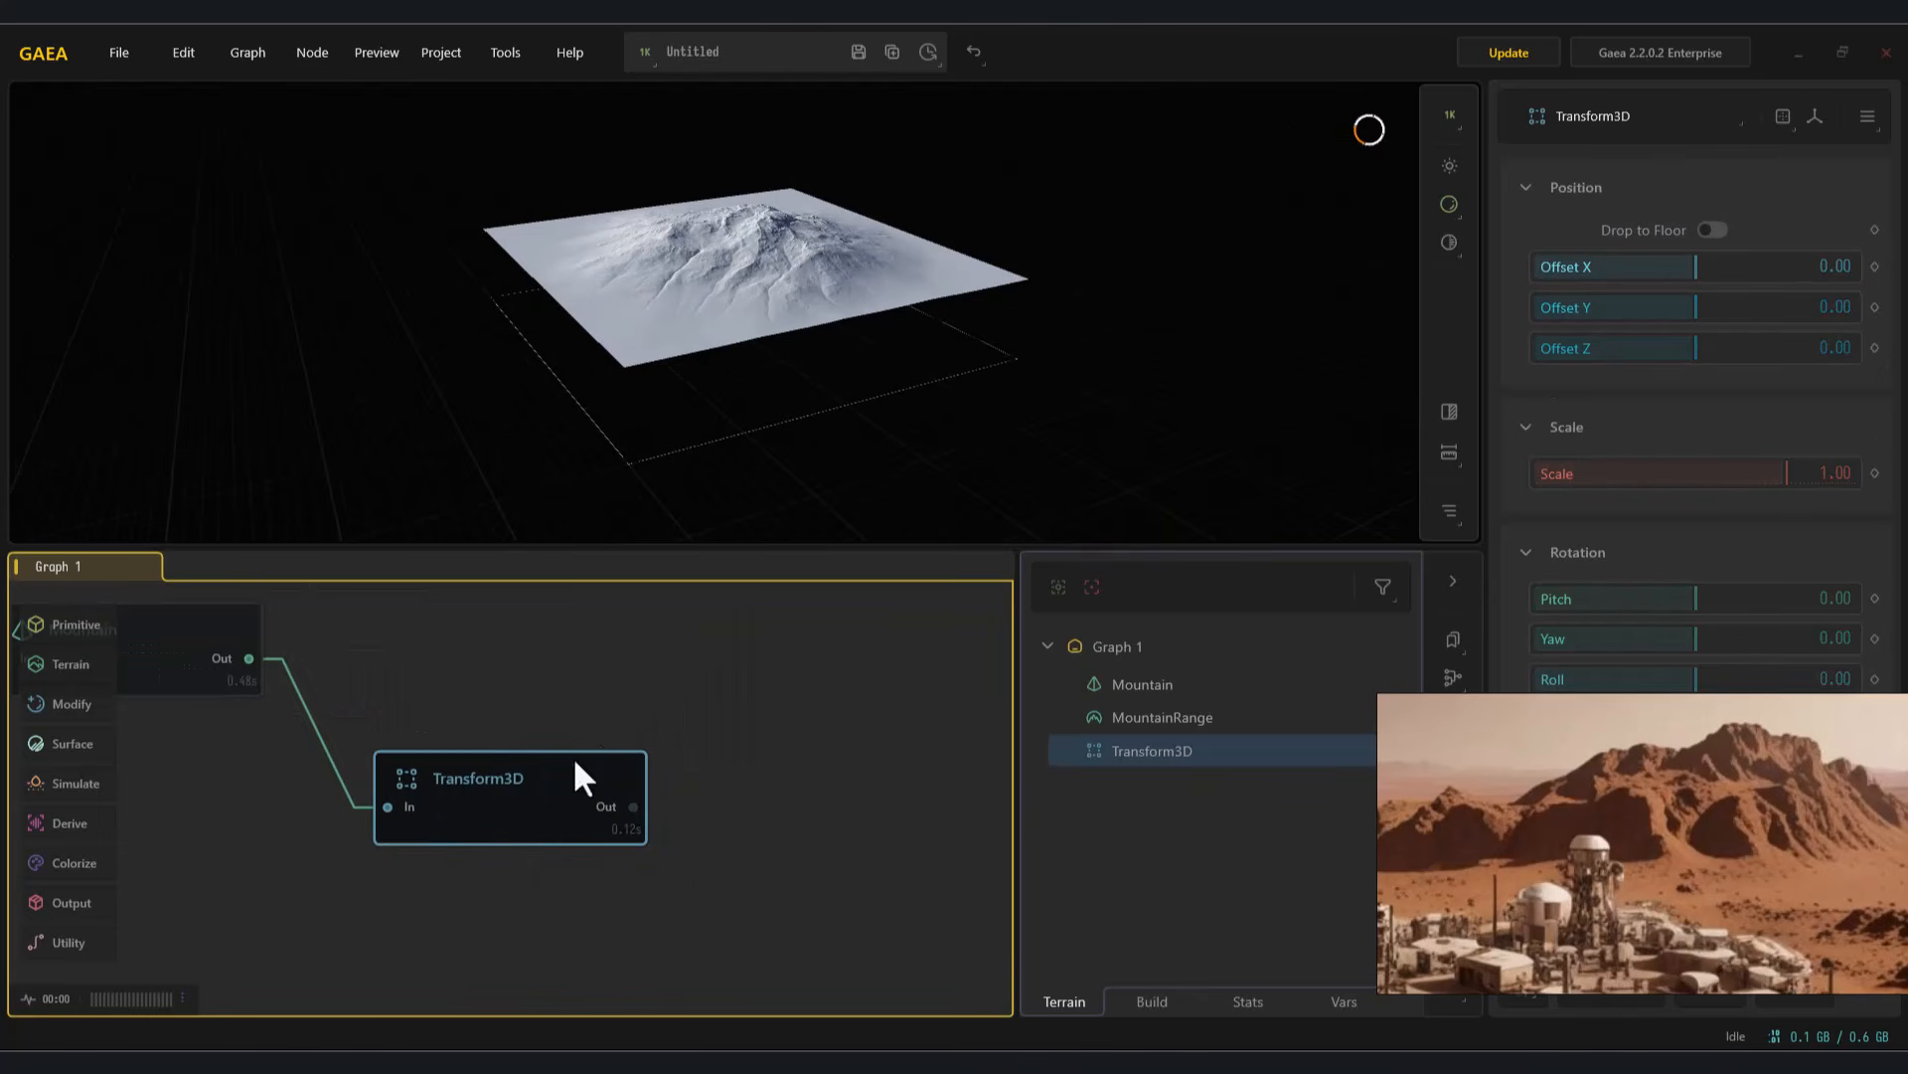
pyautogui.moveTo(1671, 347); pyautogui.dragTo(1635, 355)
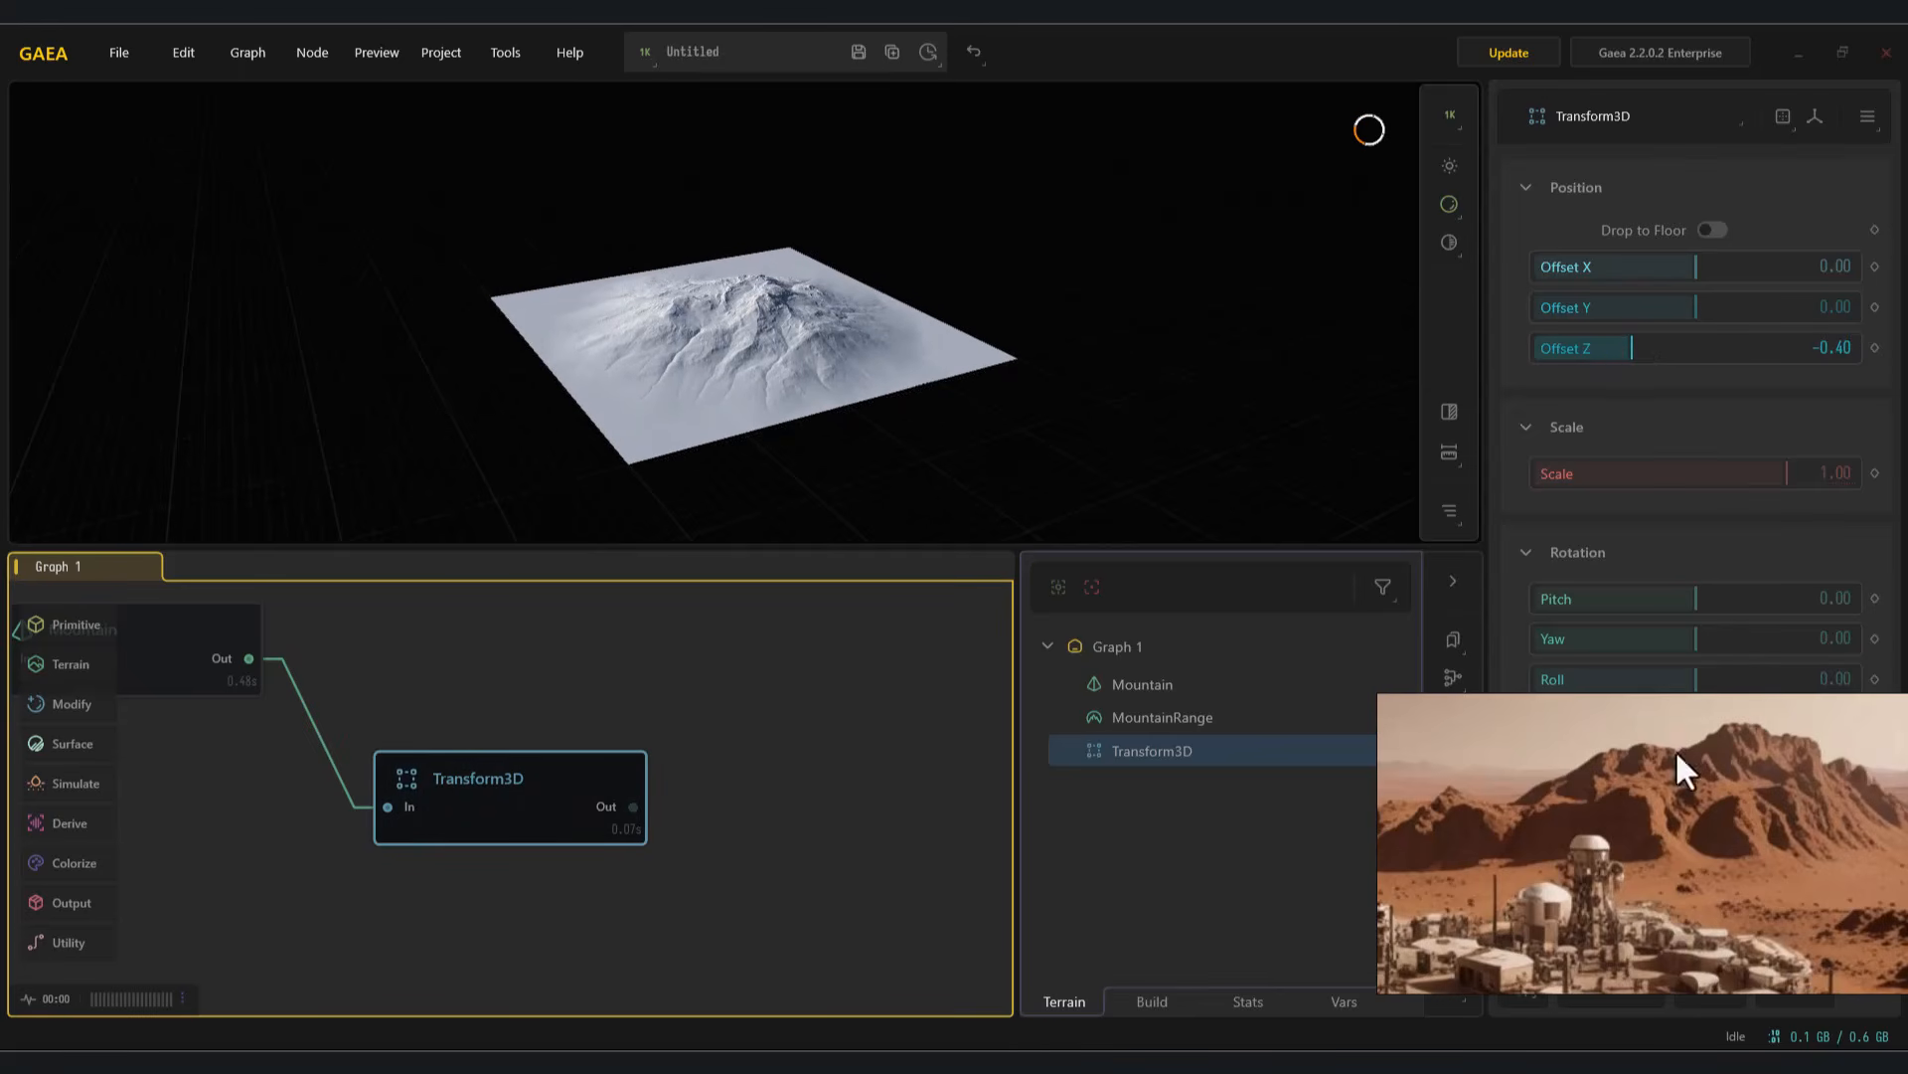
# Scale the mountain to 0.49 in Transform3D, with Offset Z at -0.45 and Offset Y at -0.05
pyautogui.moveTo(910, 346); pyautogui.dragTo(1717, 481)
pyautogui.moveTo(1618, 350); pyautogui.dragTo(1608, 358)
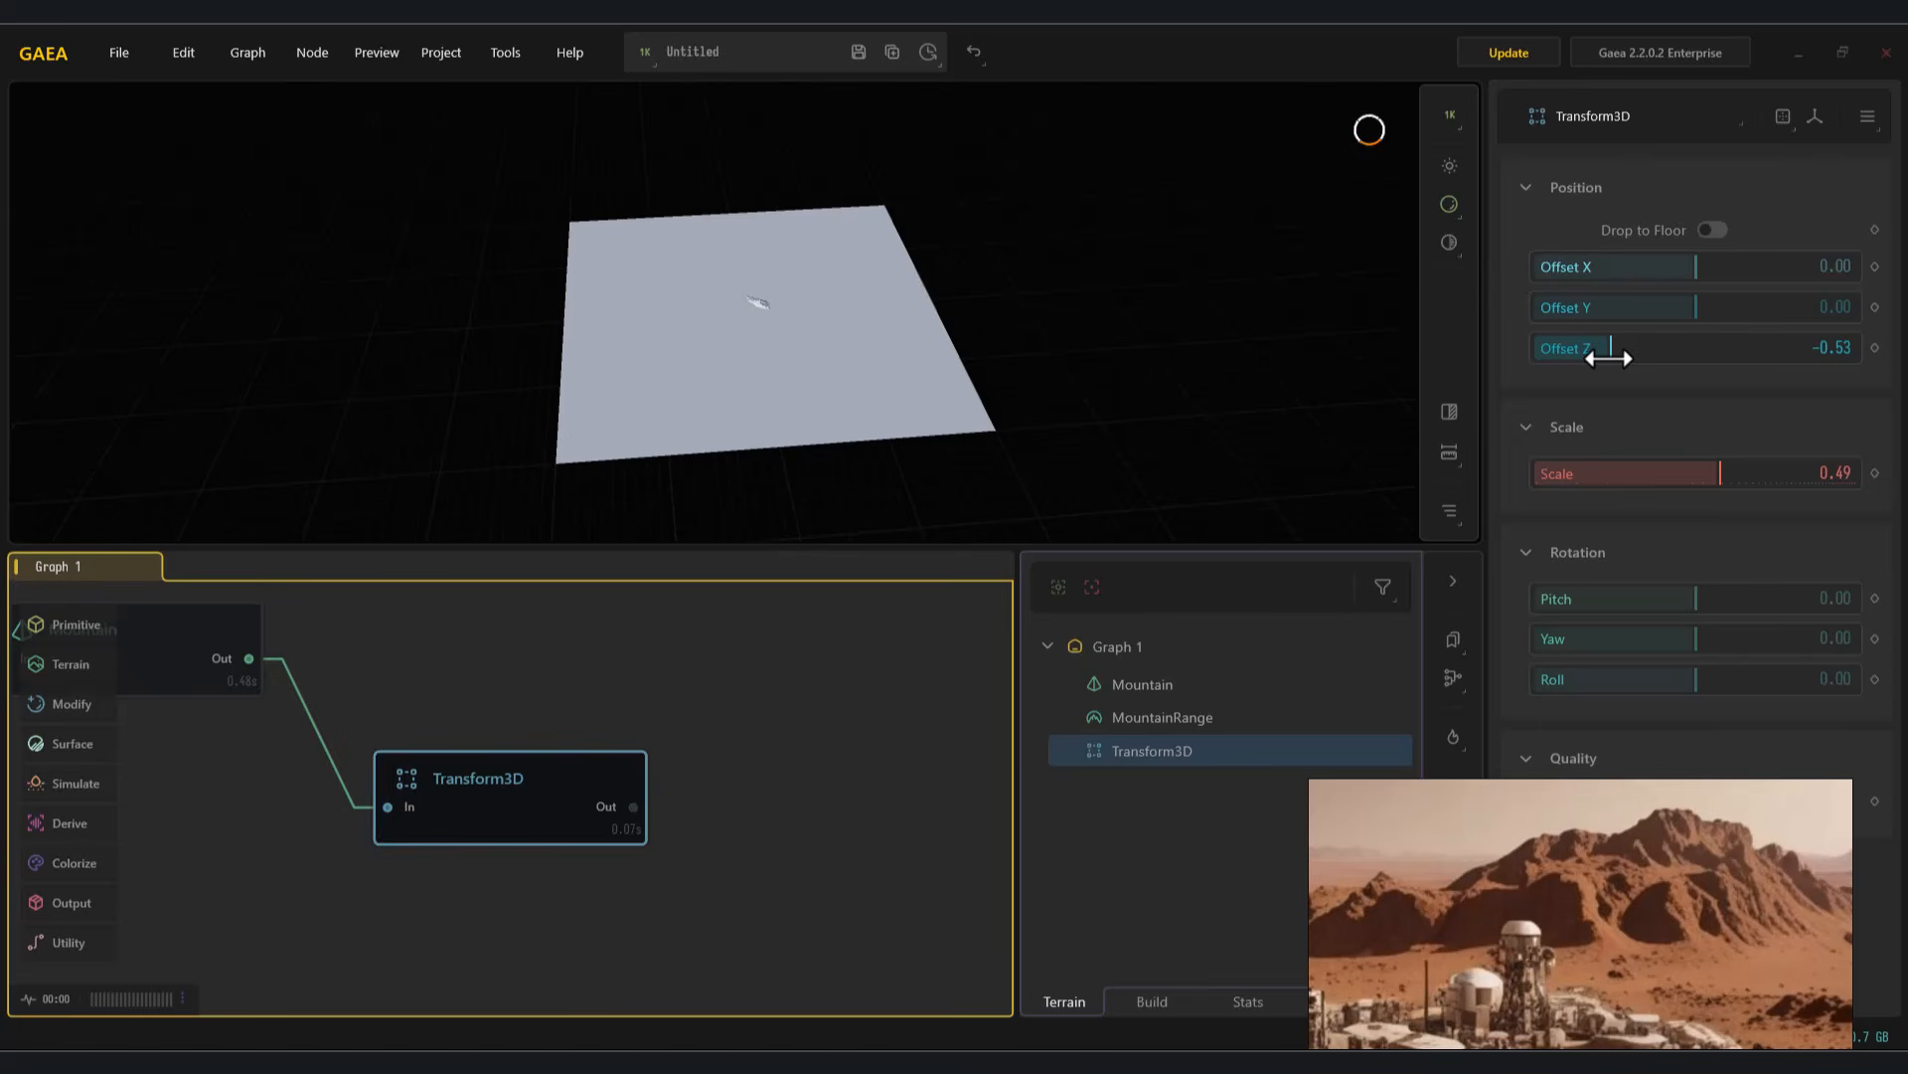
pyautogui.scroll(-2, 766, 737)
pyautogui.scroll(3, 761, 367)
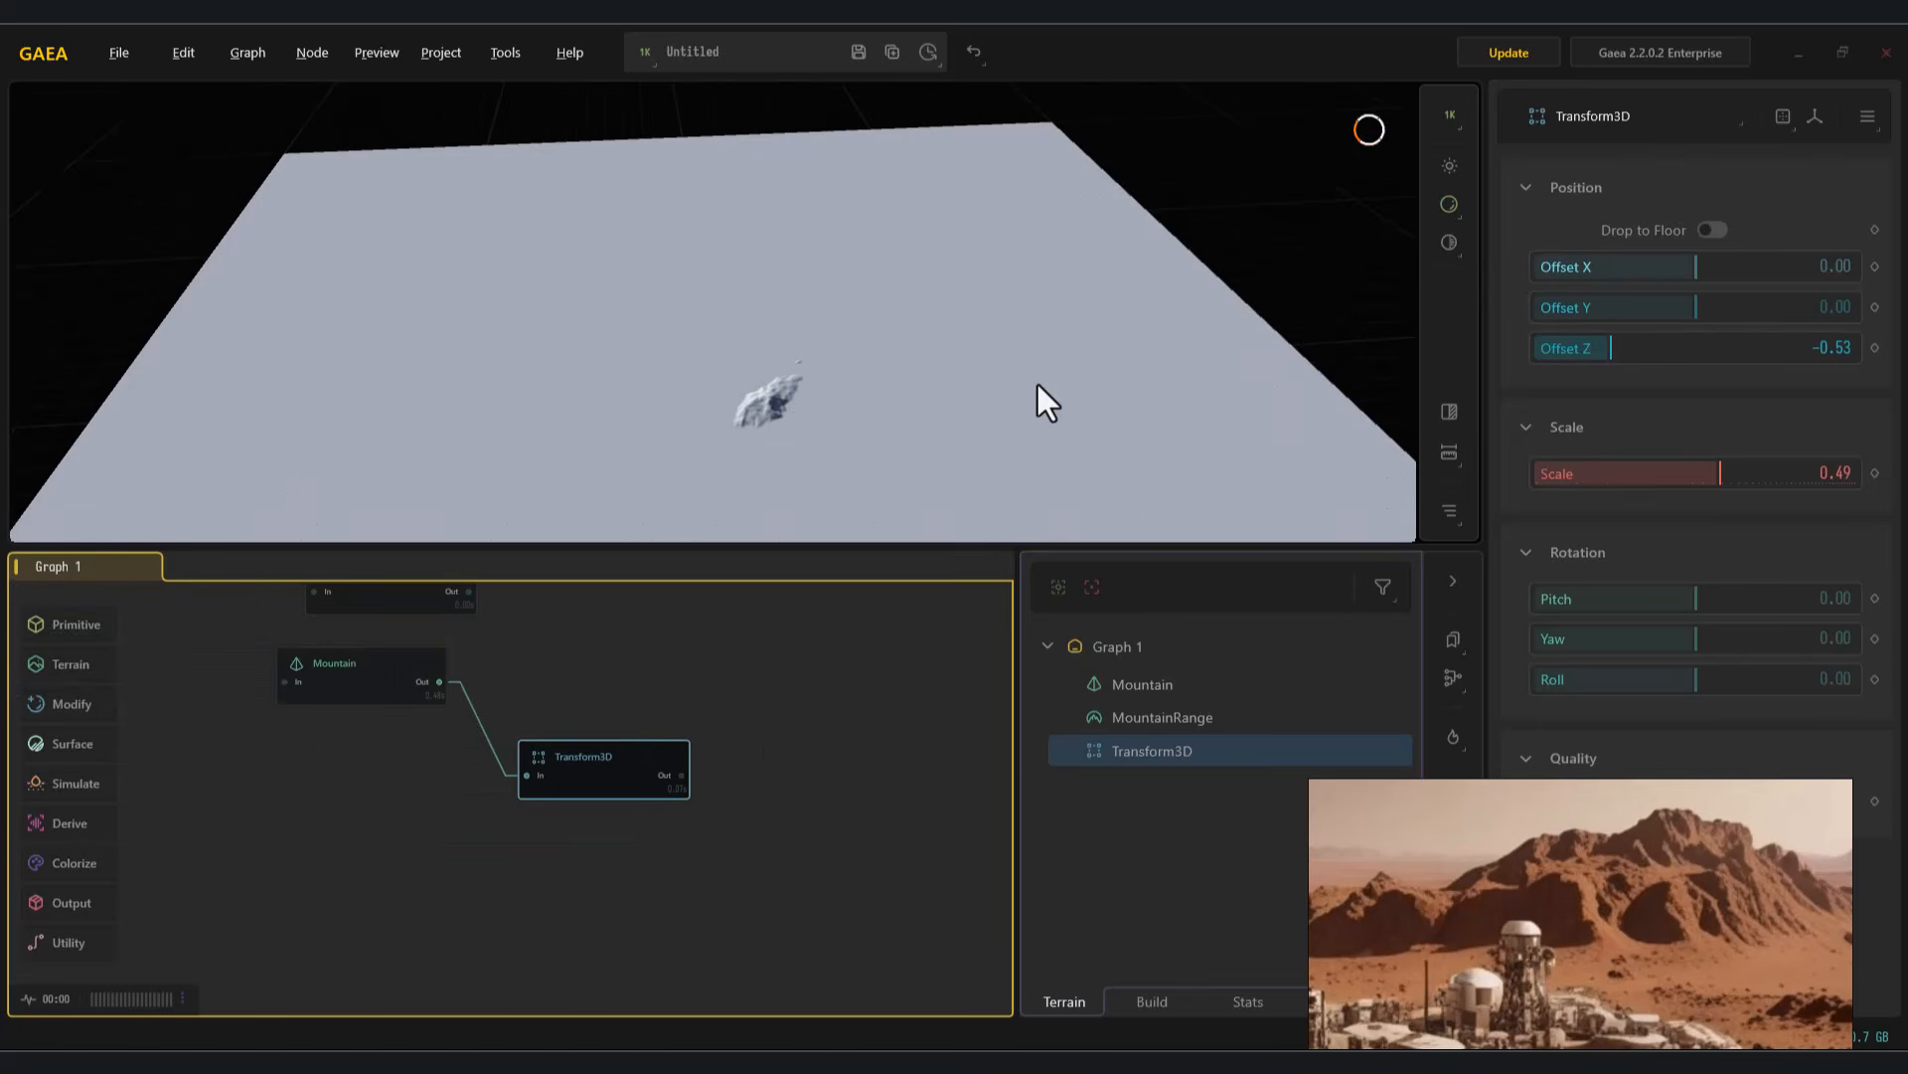
pyautogui.moveTo(1619, 351); pyautogui.dragTo(1626, 354)
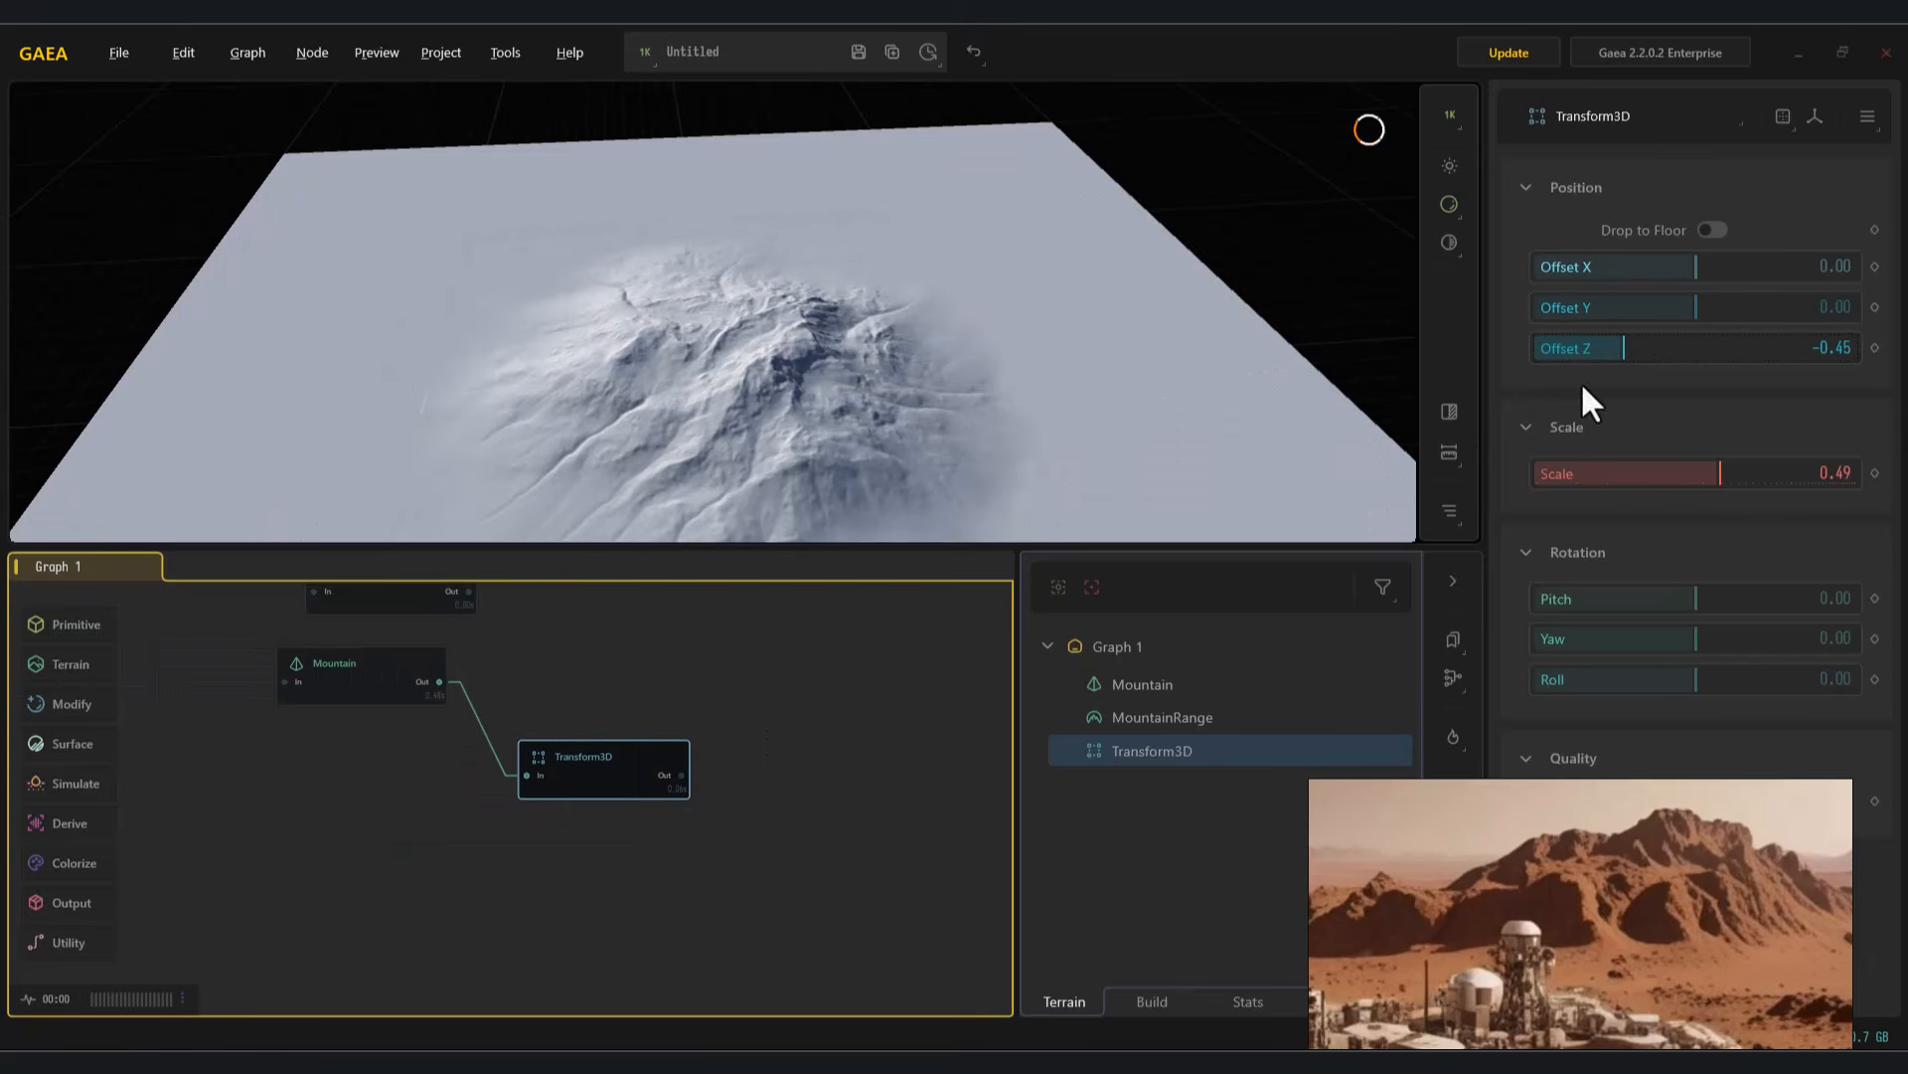
pyautogui.moveTo(1691, 309); pyautogui.dragTo(1687, 307)
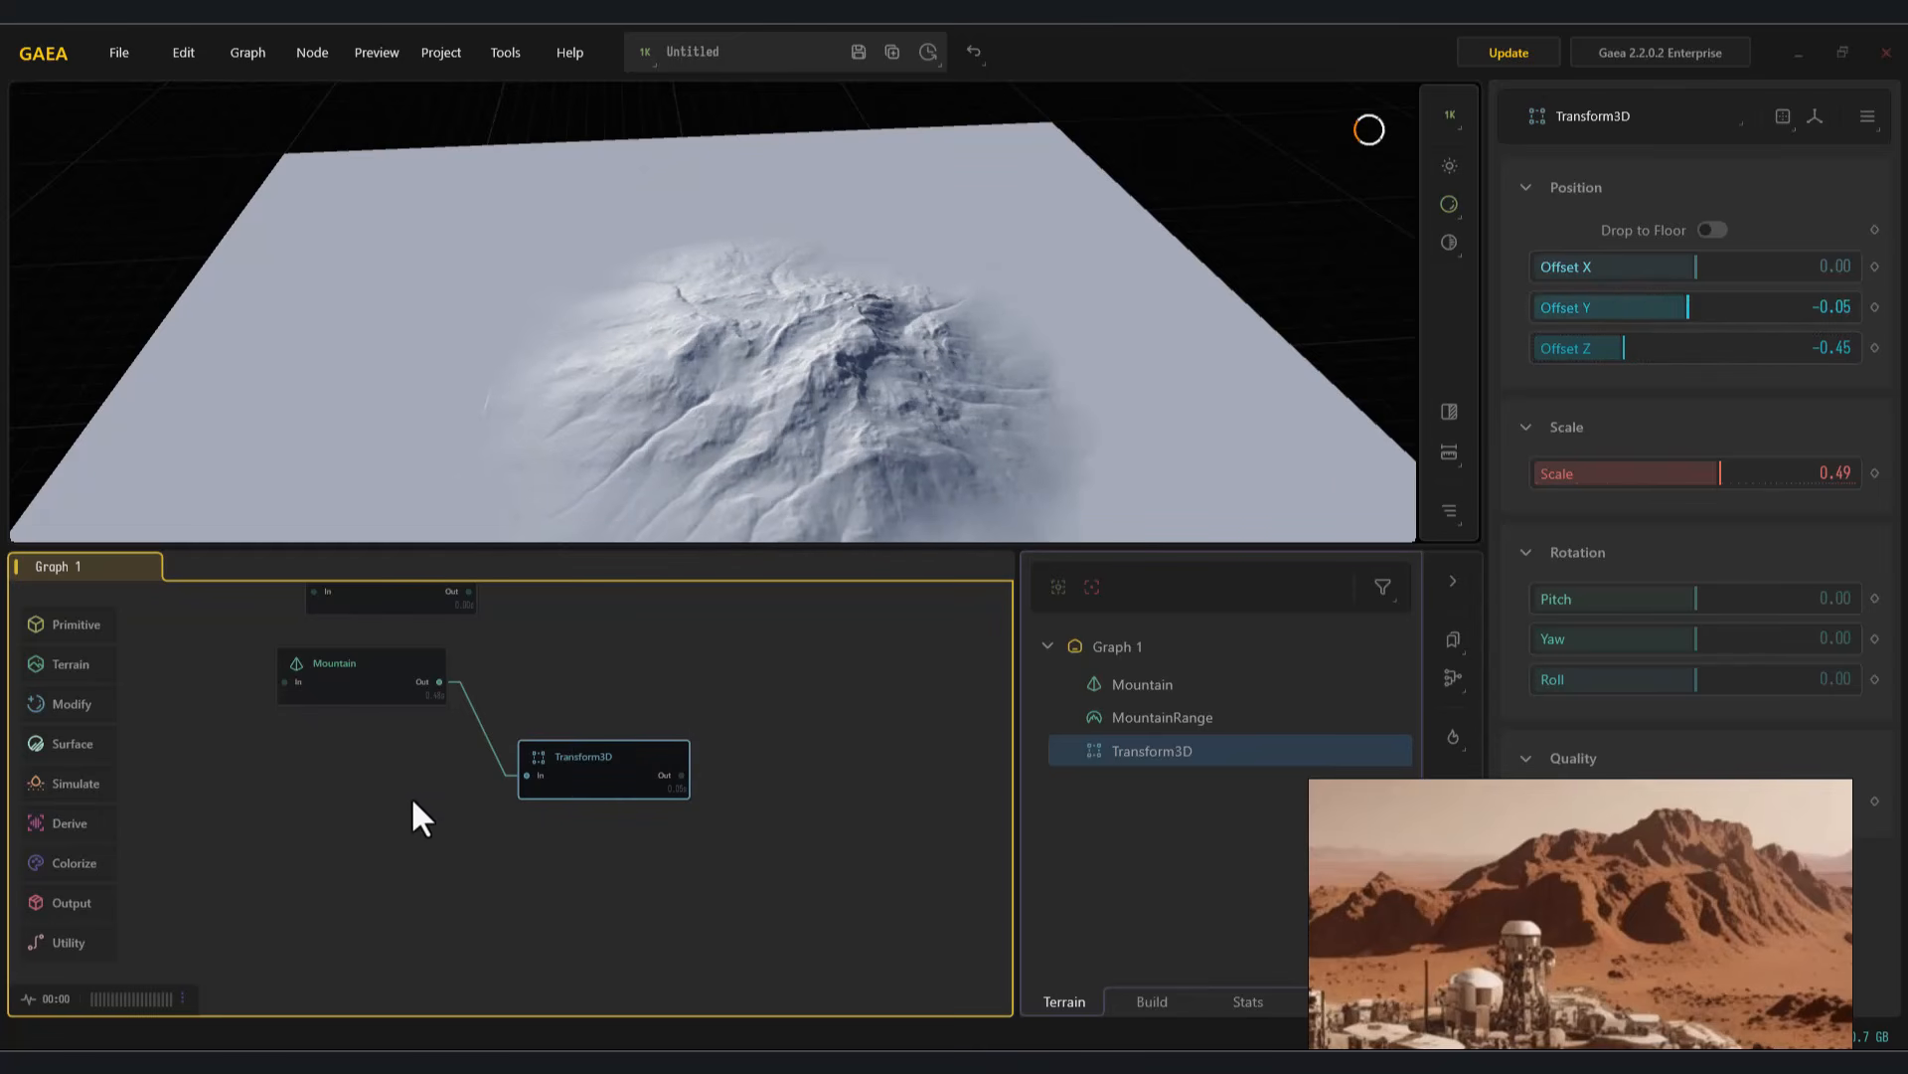
# Move the Mountain and Transform3D nodes lower in the graph, clear of the MountainRange node
pyautogui.moveTo(337, 690); pyautogui.dragTo(294, 750)
pyautogui.moveTo(595, 776); pyautogui.dragTo(541, 809)
pyautogui.moveTo(516, 638); pyautogui.dragTo(528, 682, button='middle')
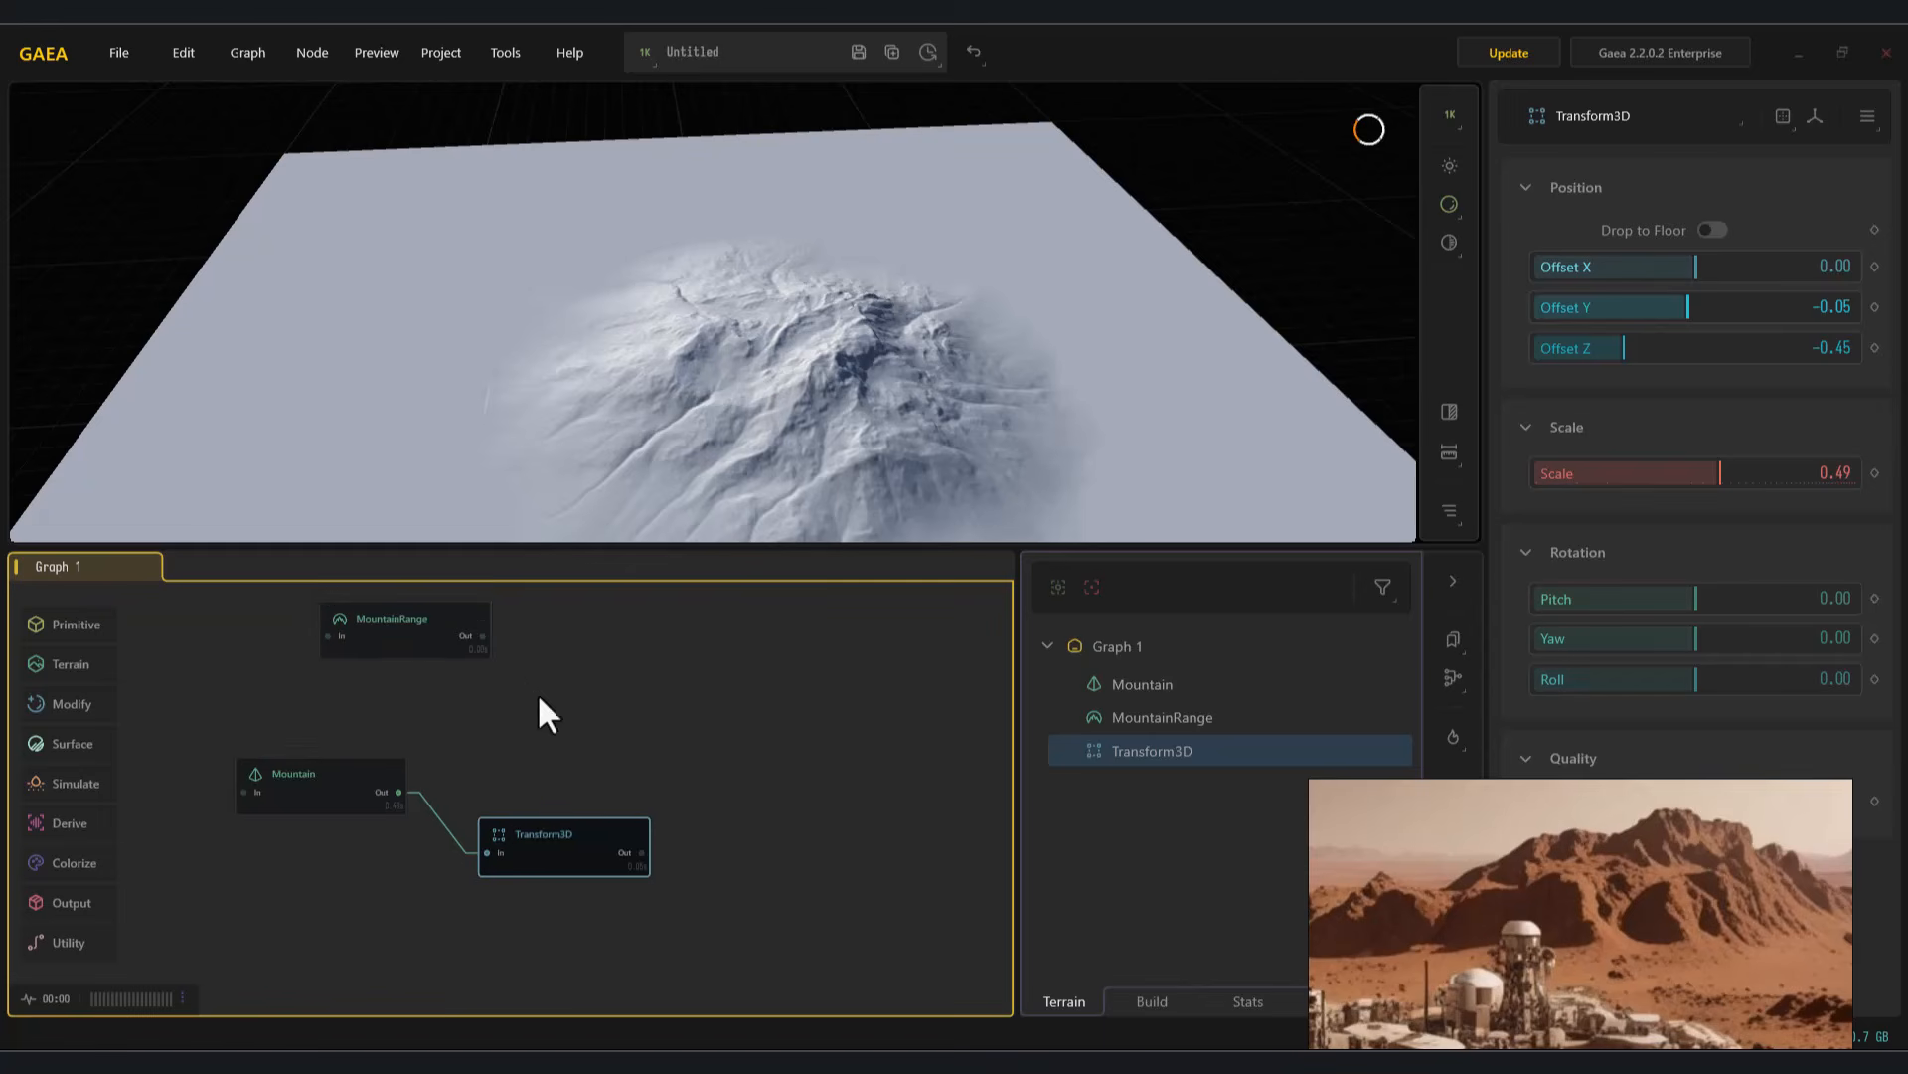
# Connect an Adjust node to the Transform3D output and set its Multiply to 3.05
pyautogui.moveTo(570, 843); pyautogui.dragTo(660, 861)
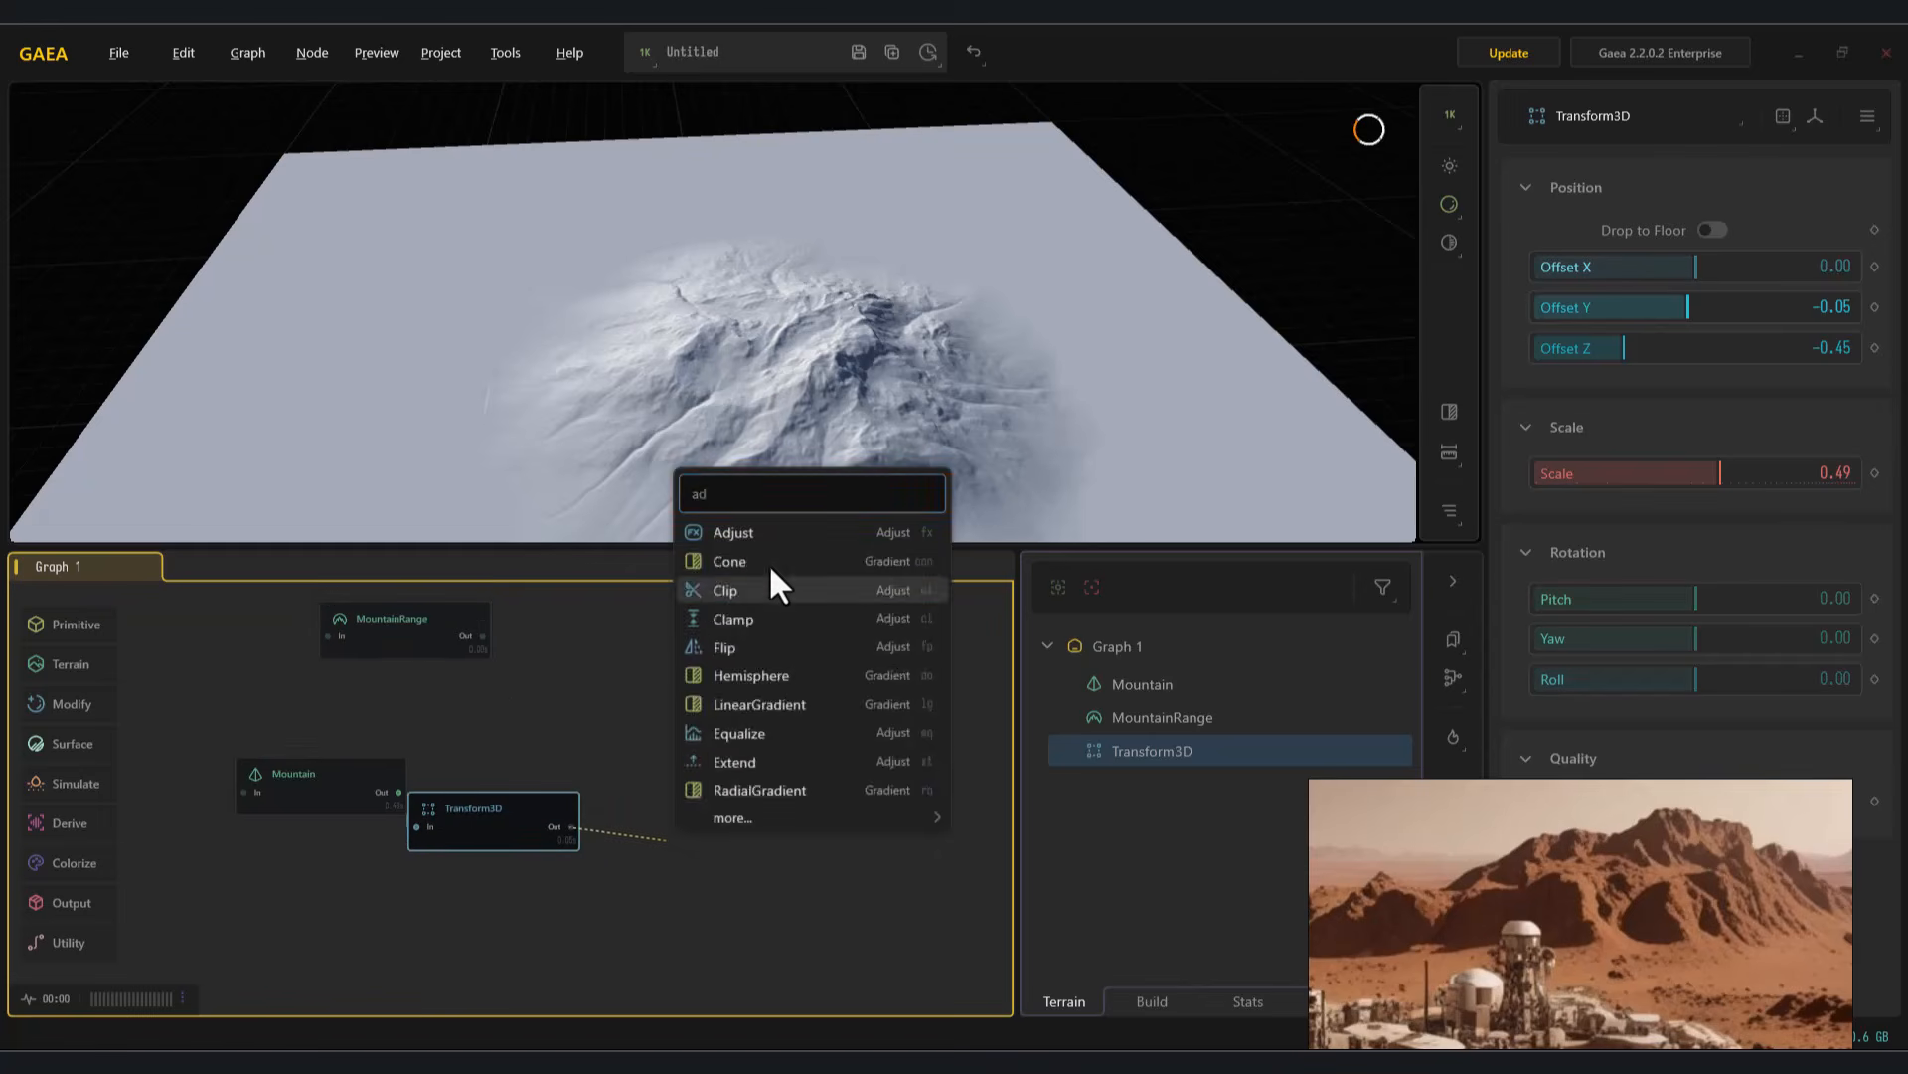
pyautogui.click(766, 532)
pyautogui.moveTo(1604, 237); pyautogui.dragTo(1633, 237)
pyautogui.scroll(-3, 934, 310)
pyautogui.scroll(3, 618, 401)
pyautogui.moveTo(732, 457)
pyautogui.mouseDown()
pyautogui.moveTo(793, 386)
pyautogui.moveTo(725, 438)
pyautogui.mouseUp()
# Tidy the graph by placing MountainRange above the Mountain chain and lining up Adjust with Transform3D
pyautogui.moveTo(344, 731); pyautogui.dragTo(343, 767)
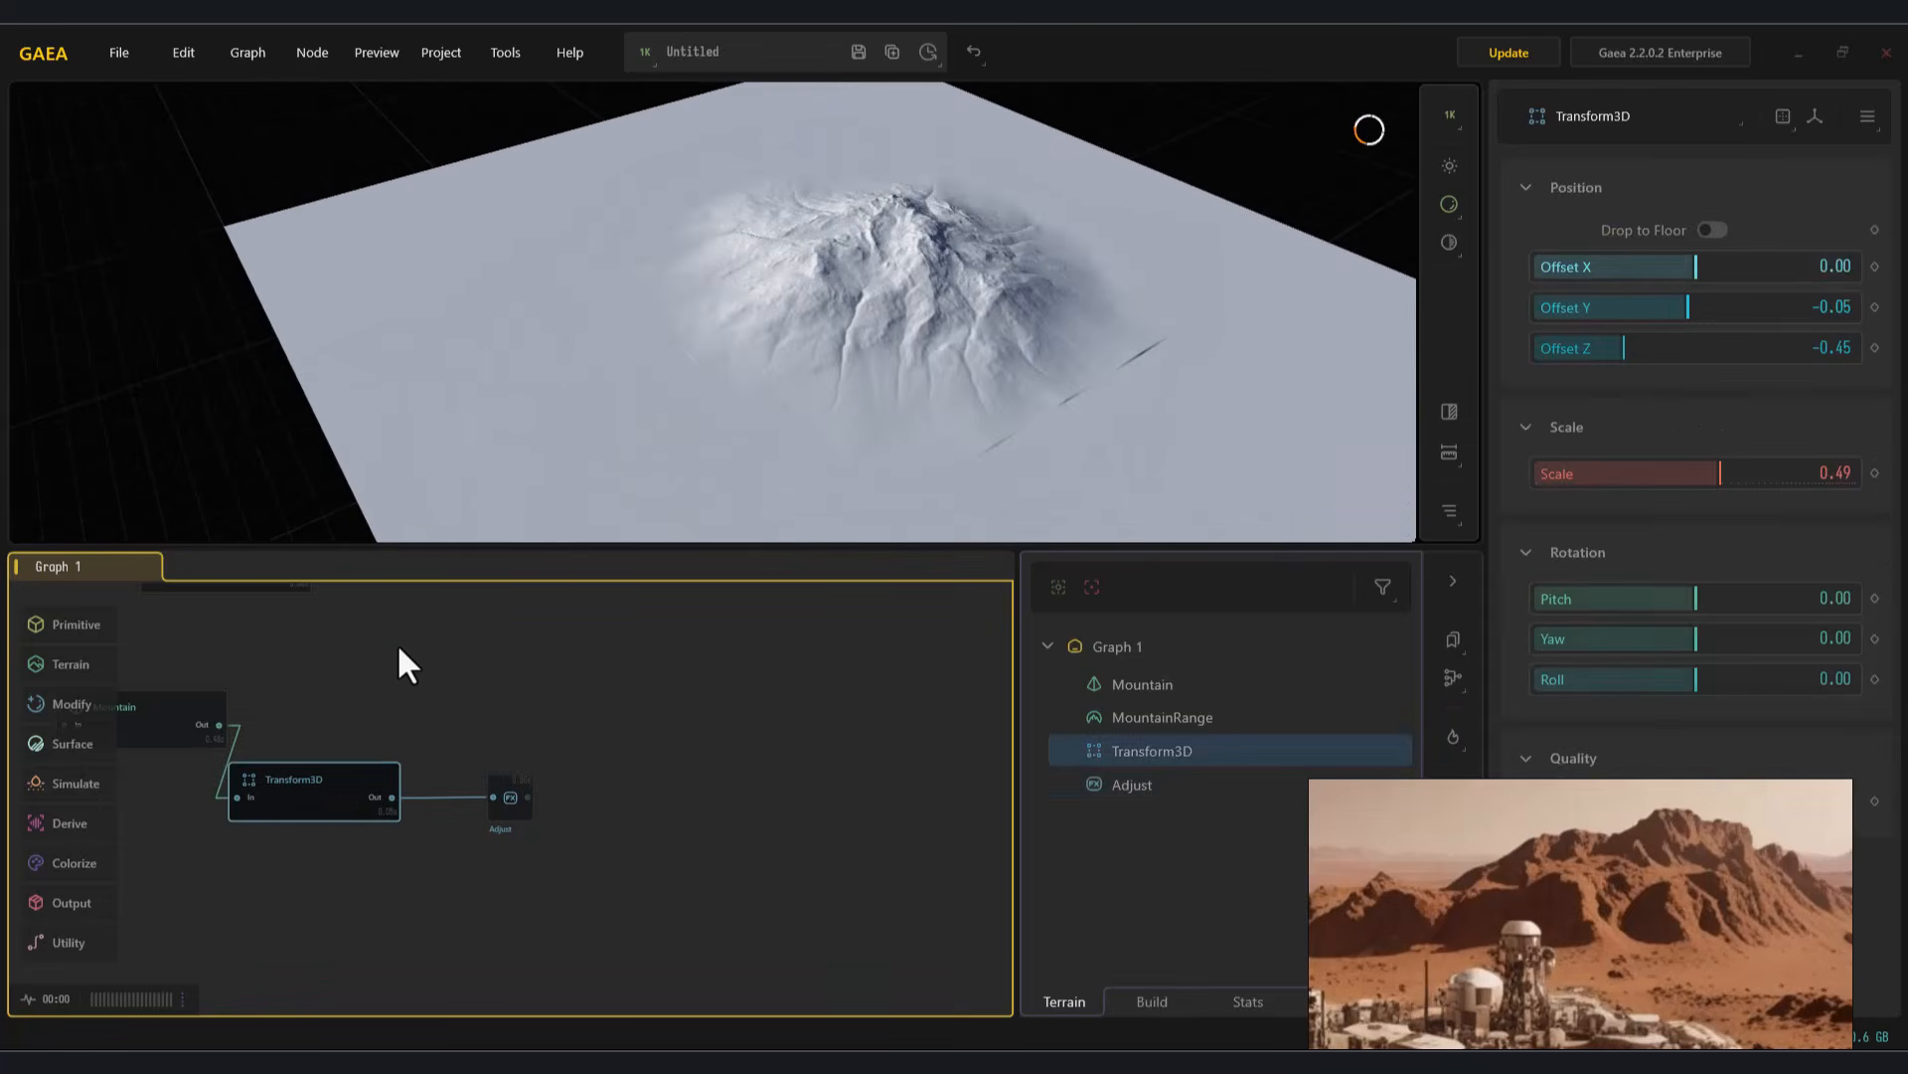
pyautogui.moveTo(344, 767); pyautogui.dragTo(403, 845, button='middle')
pyautogui.moveTo(295, 642); pyautogui.dragTo(432, 664)
pyautogui.moveTo(586, 850); pyautogui.dragTo(588, 876)
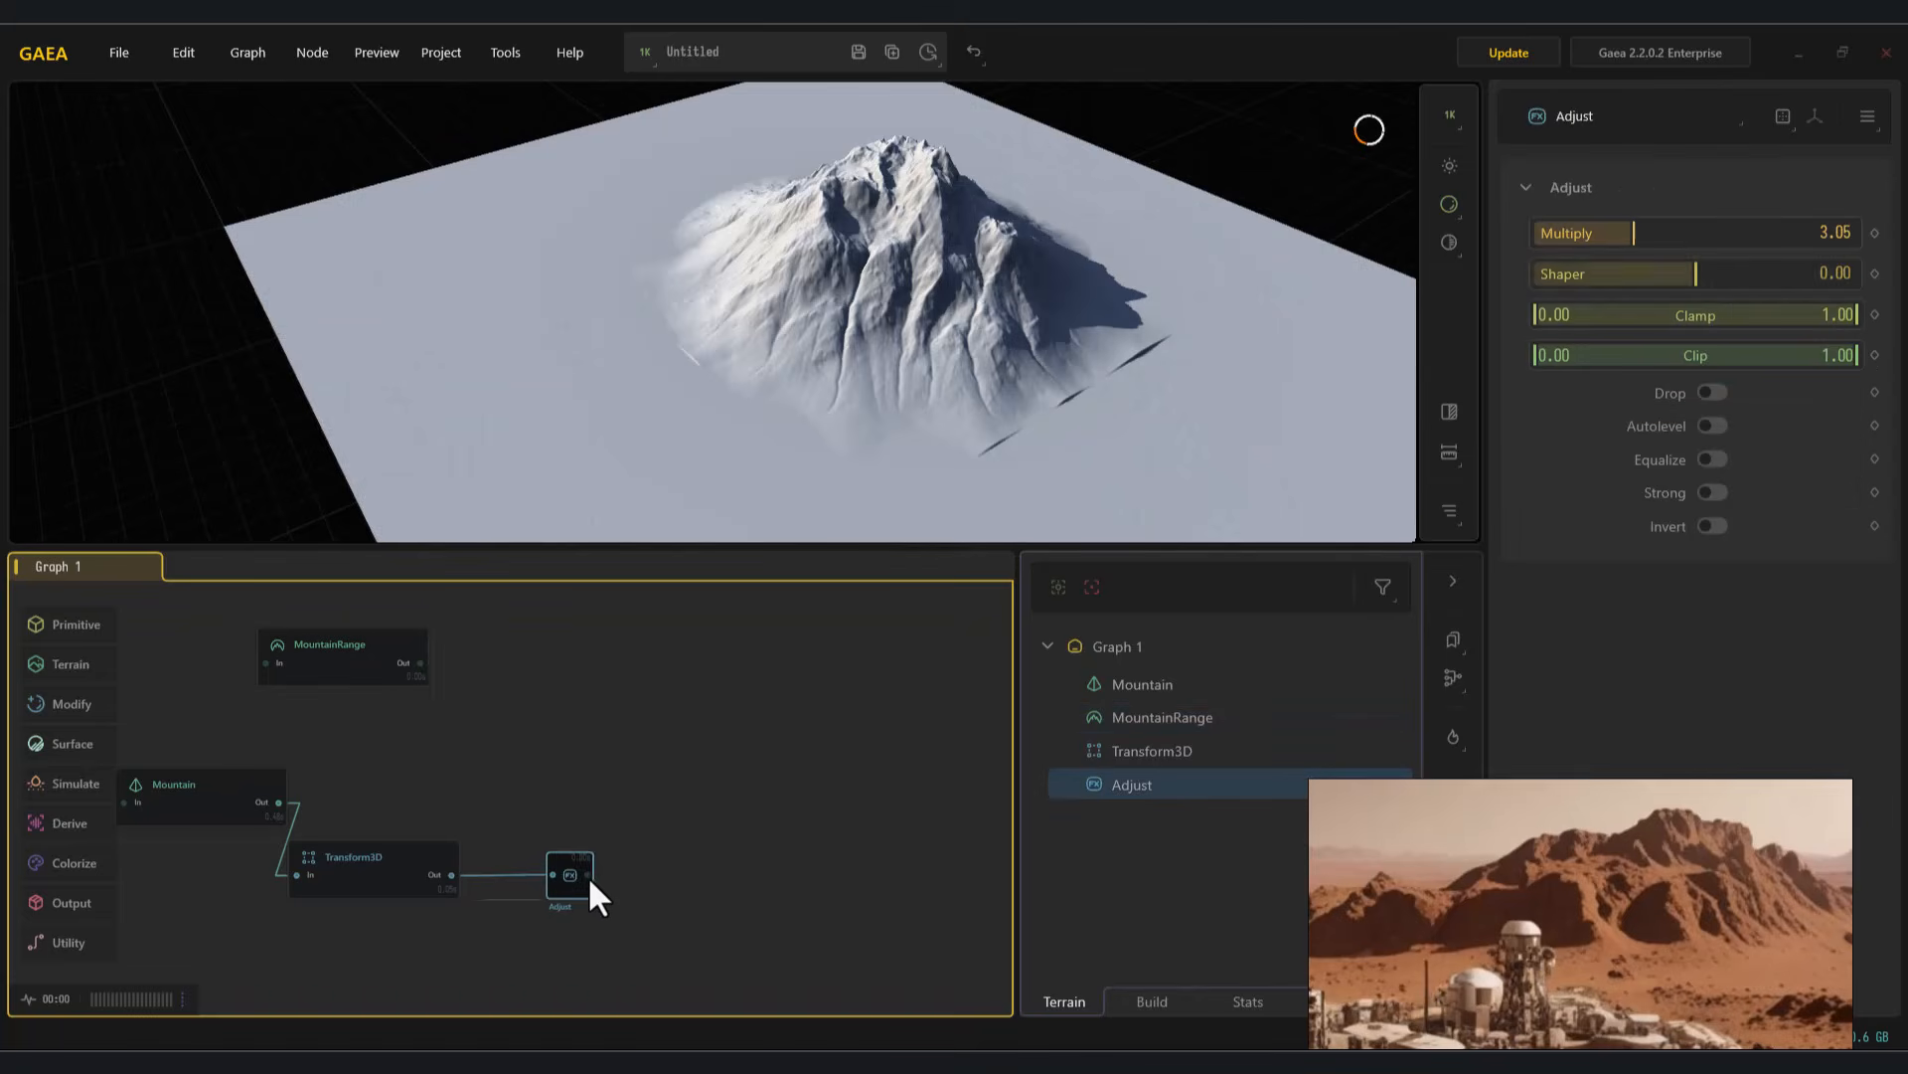
# Merge the MountainRange and Adjust outputs in a Combine node and lock the preview to it
pyautogui.moveTo(421, 663); pyautogui.dragTo(588, 876)
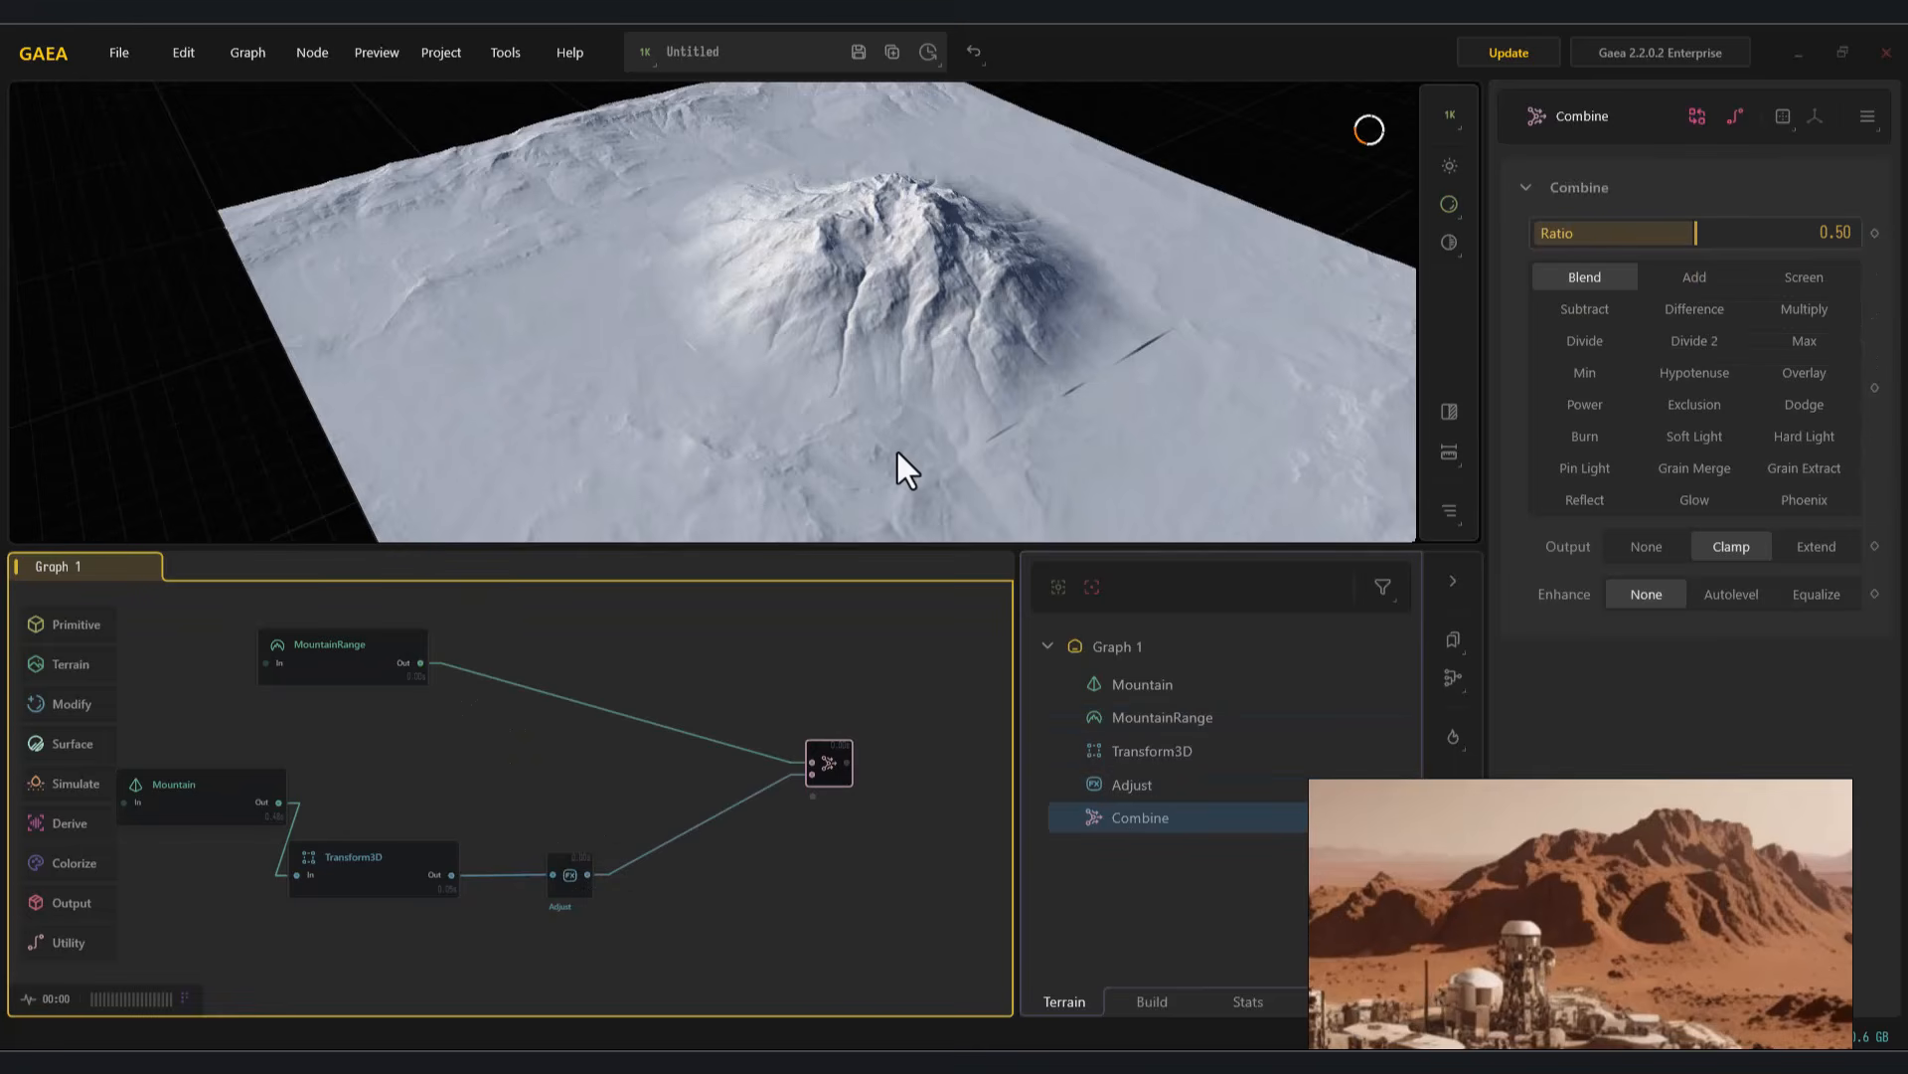
pyautogui.click(449, 879)
pyautogui.click(829, 775)
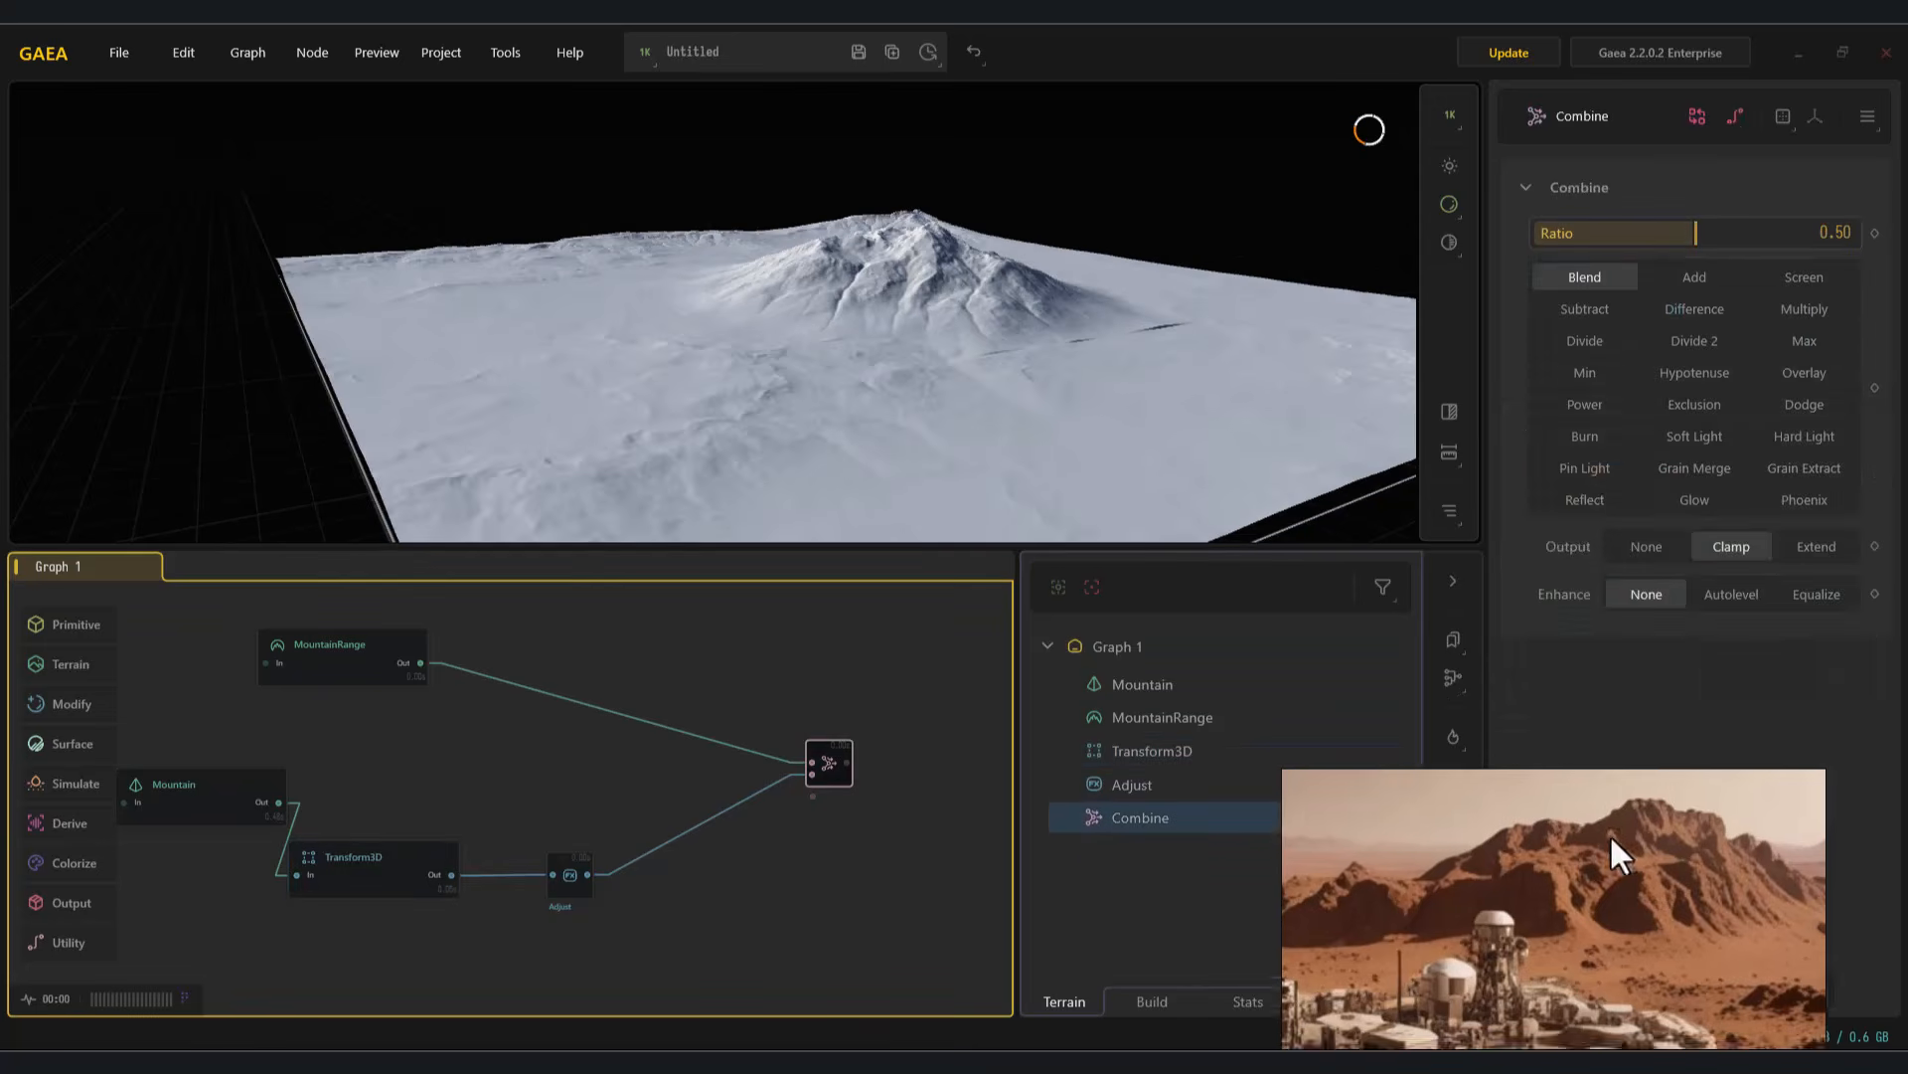
pyautogui.press('f')
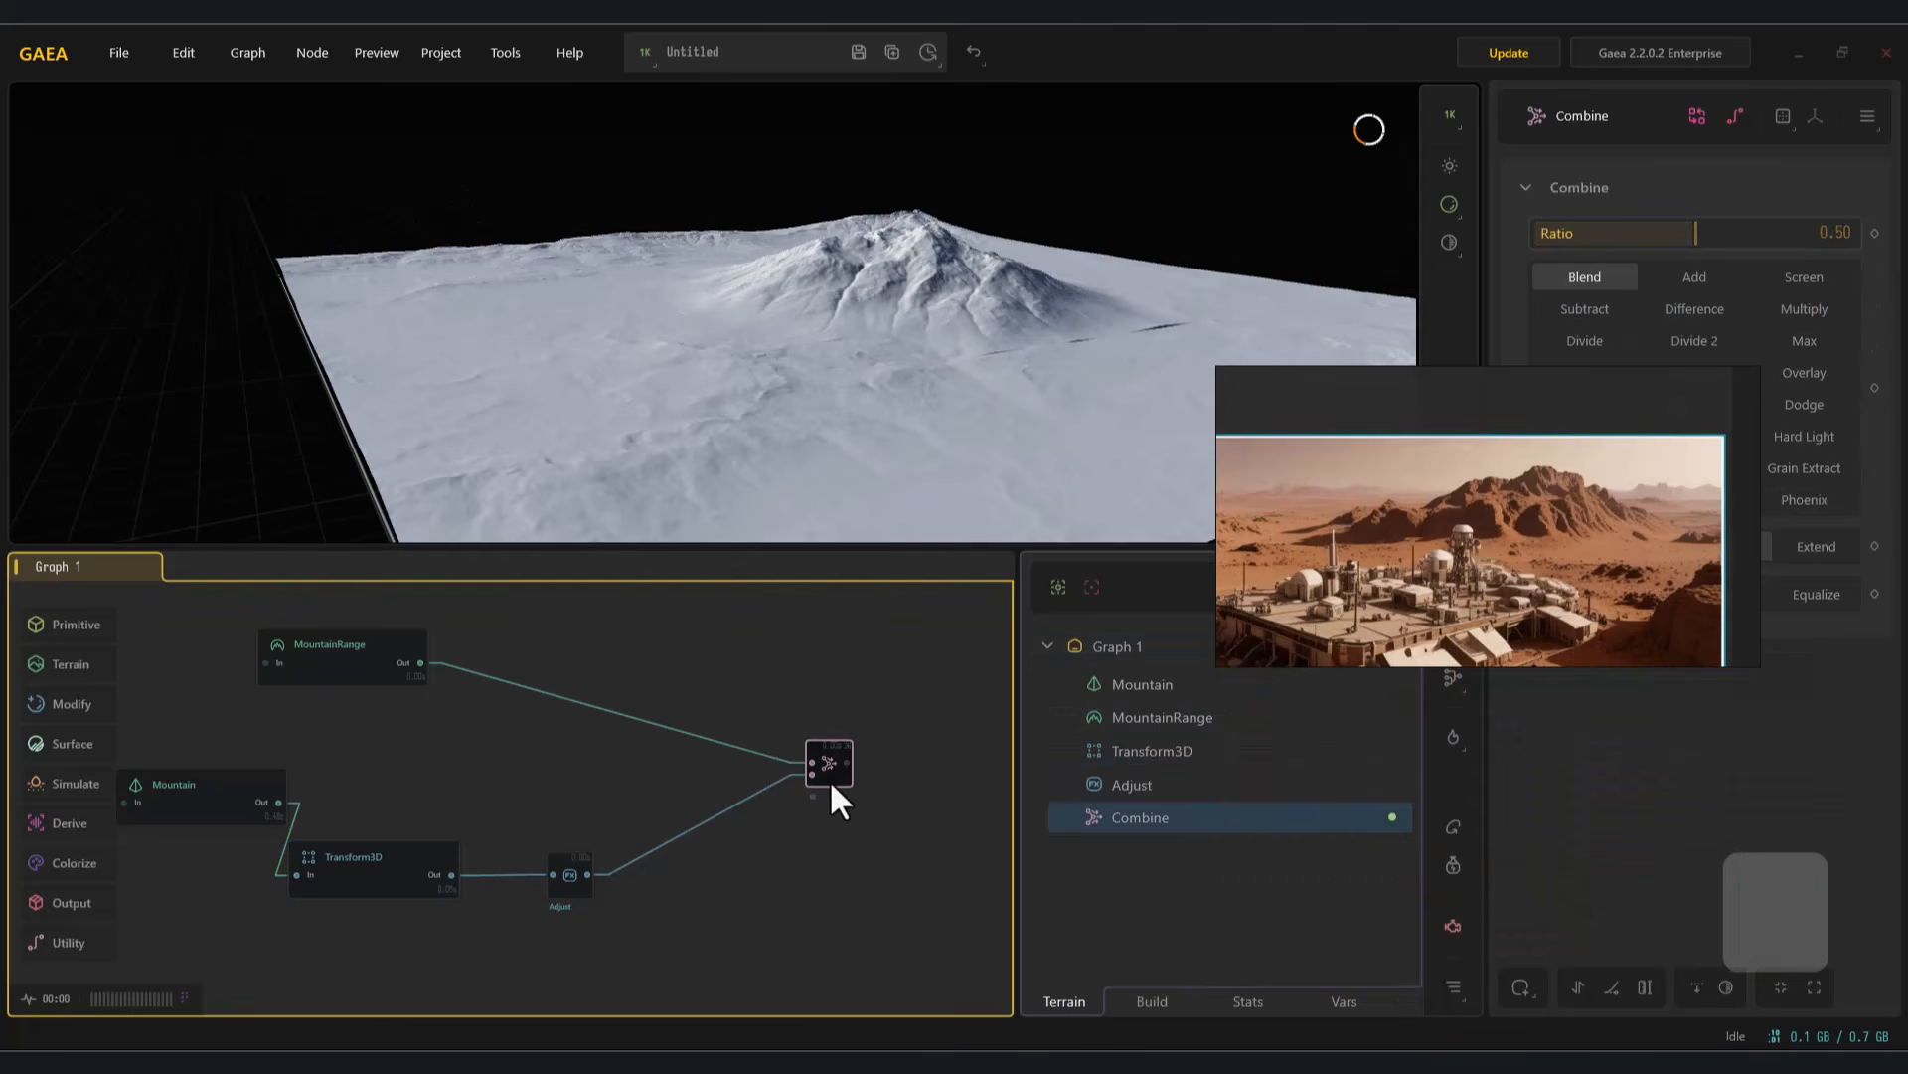
# Rotate the mountain by setting Roll to 24.27 in Transform3D
pyautogui.click(384, 875)
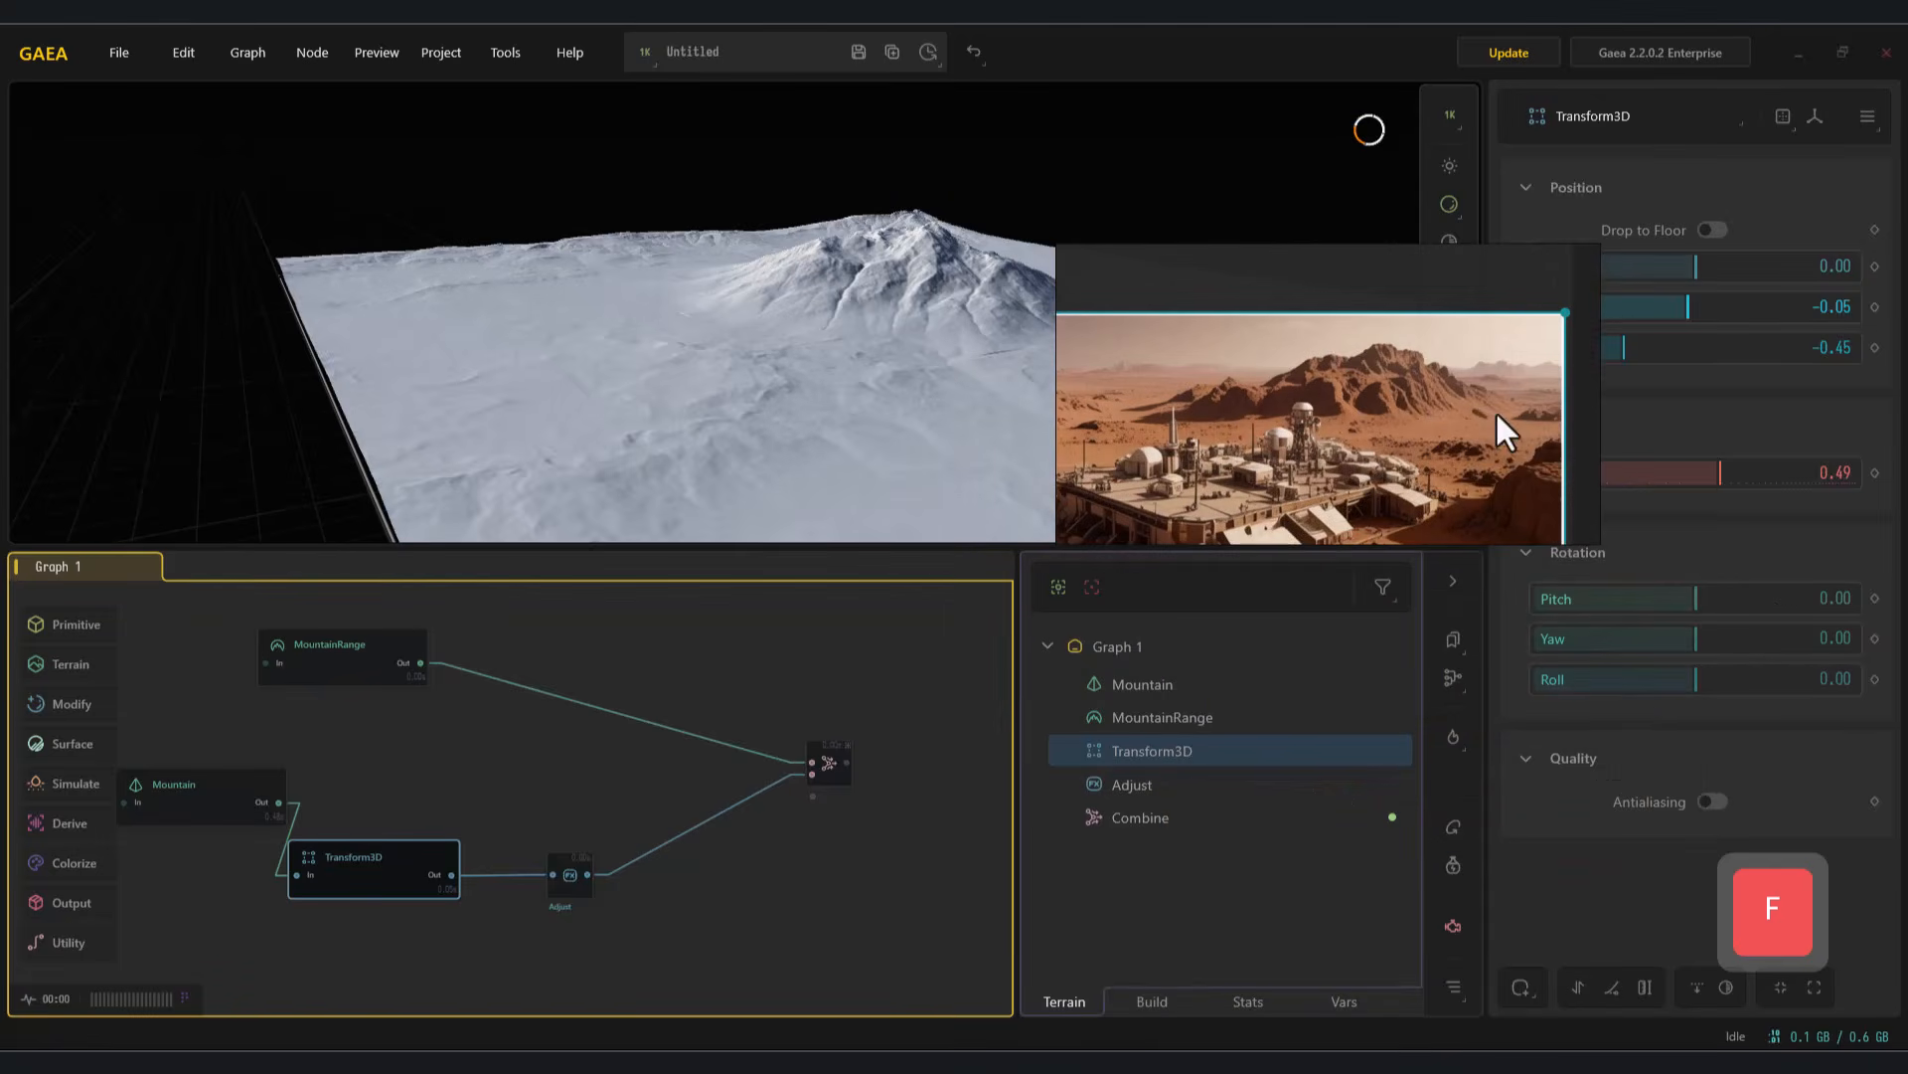
pyautogui.moveTo(1650, 682); pyautogui.dragTo(1715, 681)
pyautogui.keyDown('alt'); pyautogui.moveTo(798, 159); pyautogui.dragTo(817, 360); pyautogui.keyUp('alt')
pyautogui.moveTo(1249, 445); pyautogui.dragTo(1167, 312)
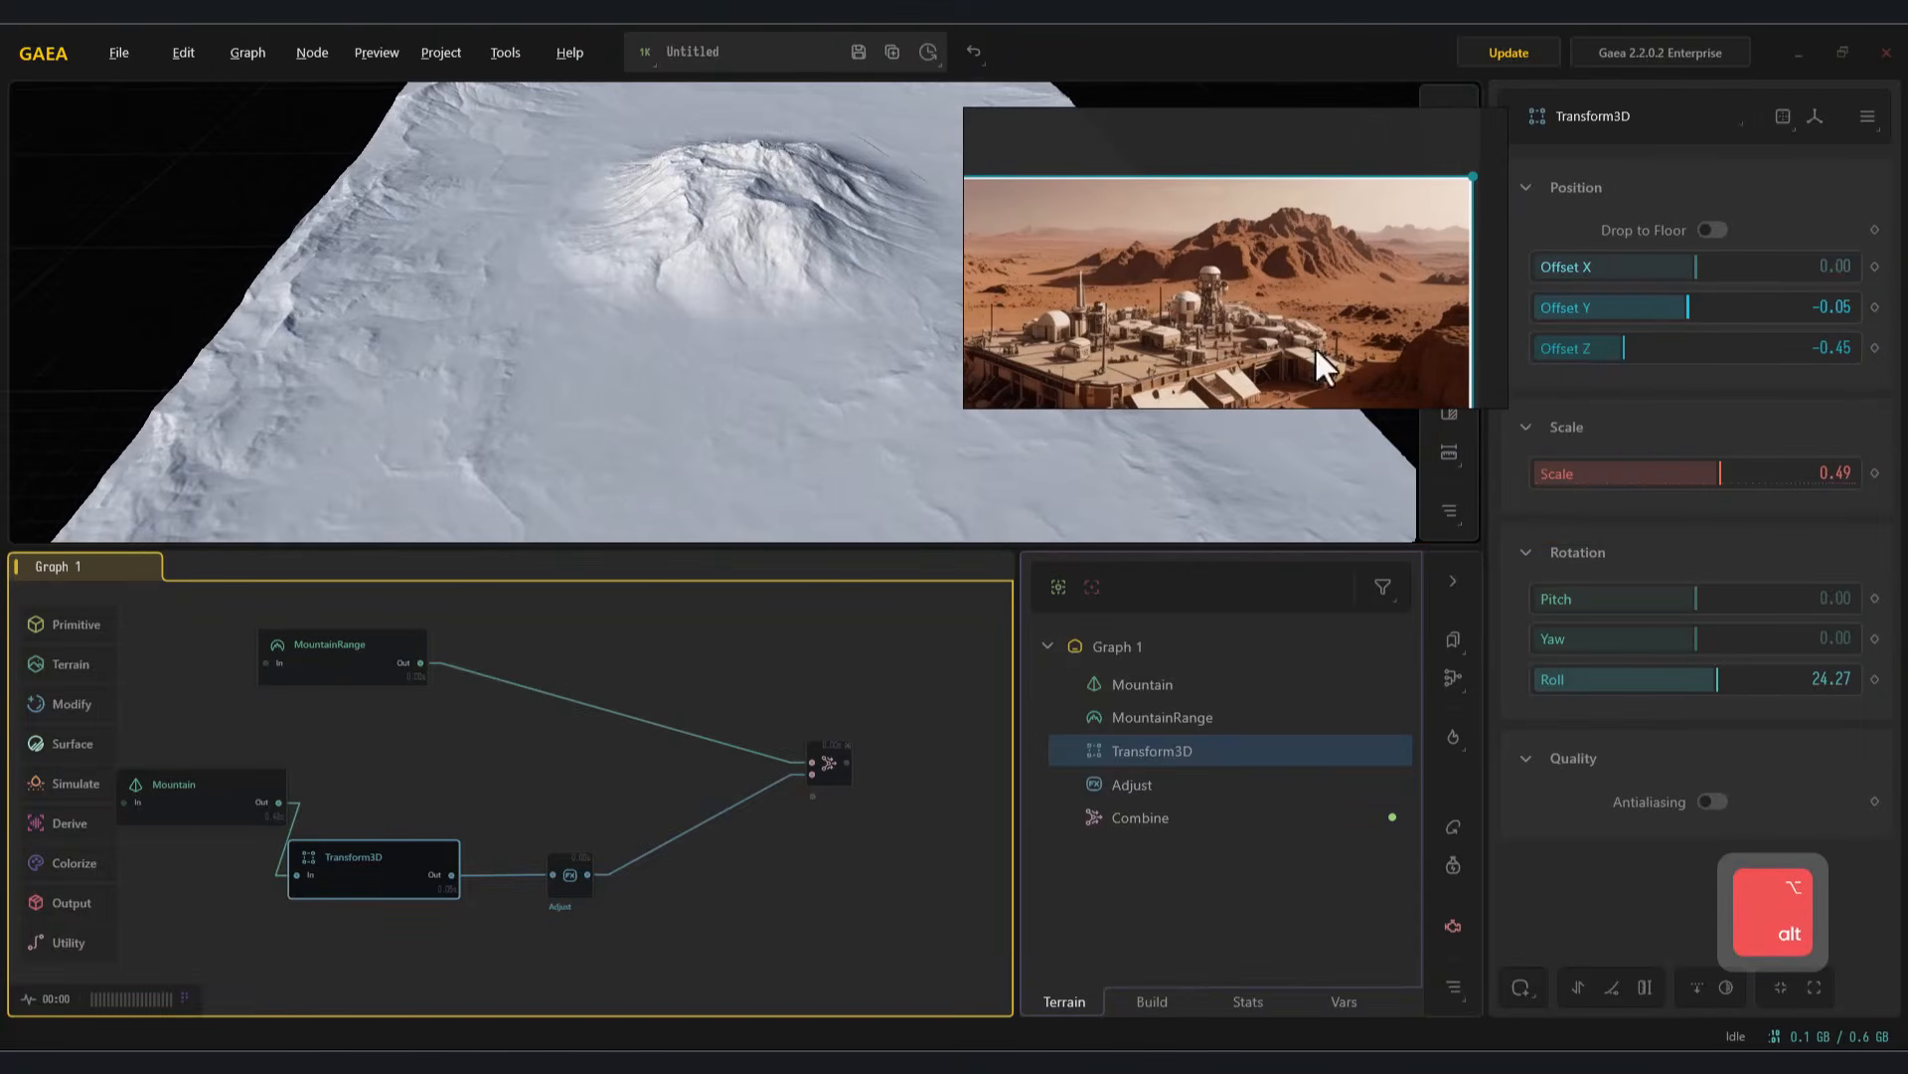
# Reduce the mountain's Scale to 0.44 in Transform3D and set its Offset Z to -0.46
pyautogui.moveTo(1712, 472); pyautogui.dragTo(1710, 475)
pyautogui.hotkey('ctrl', 'z')
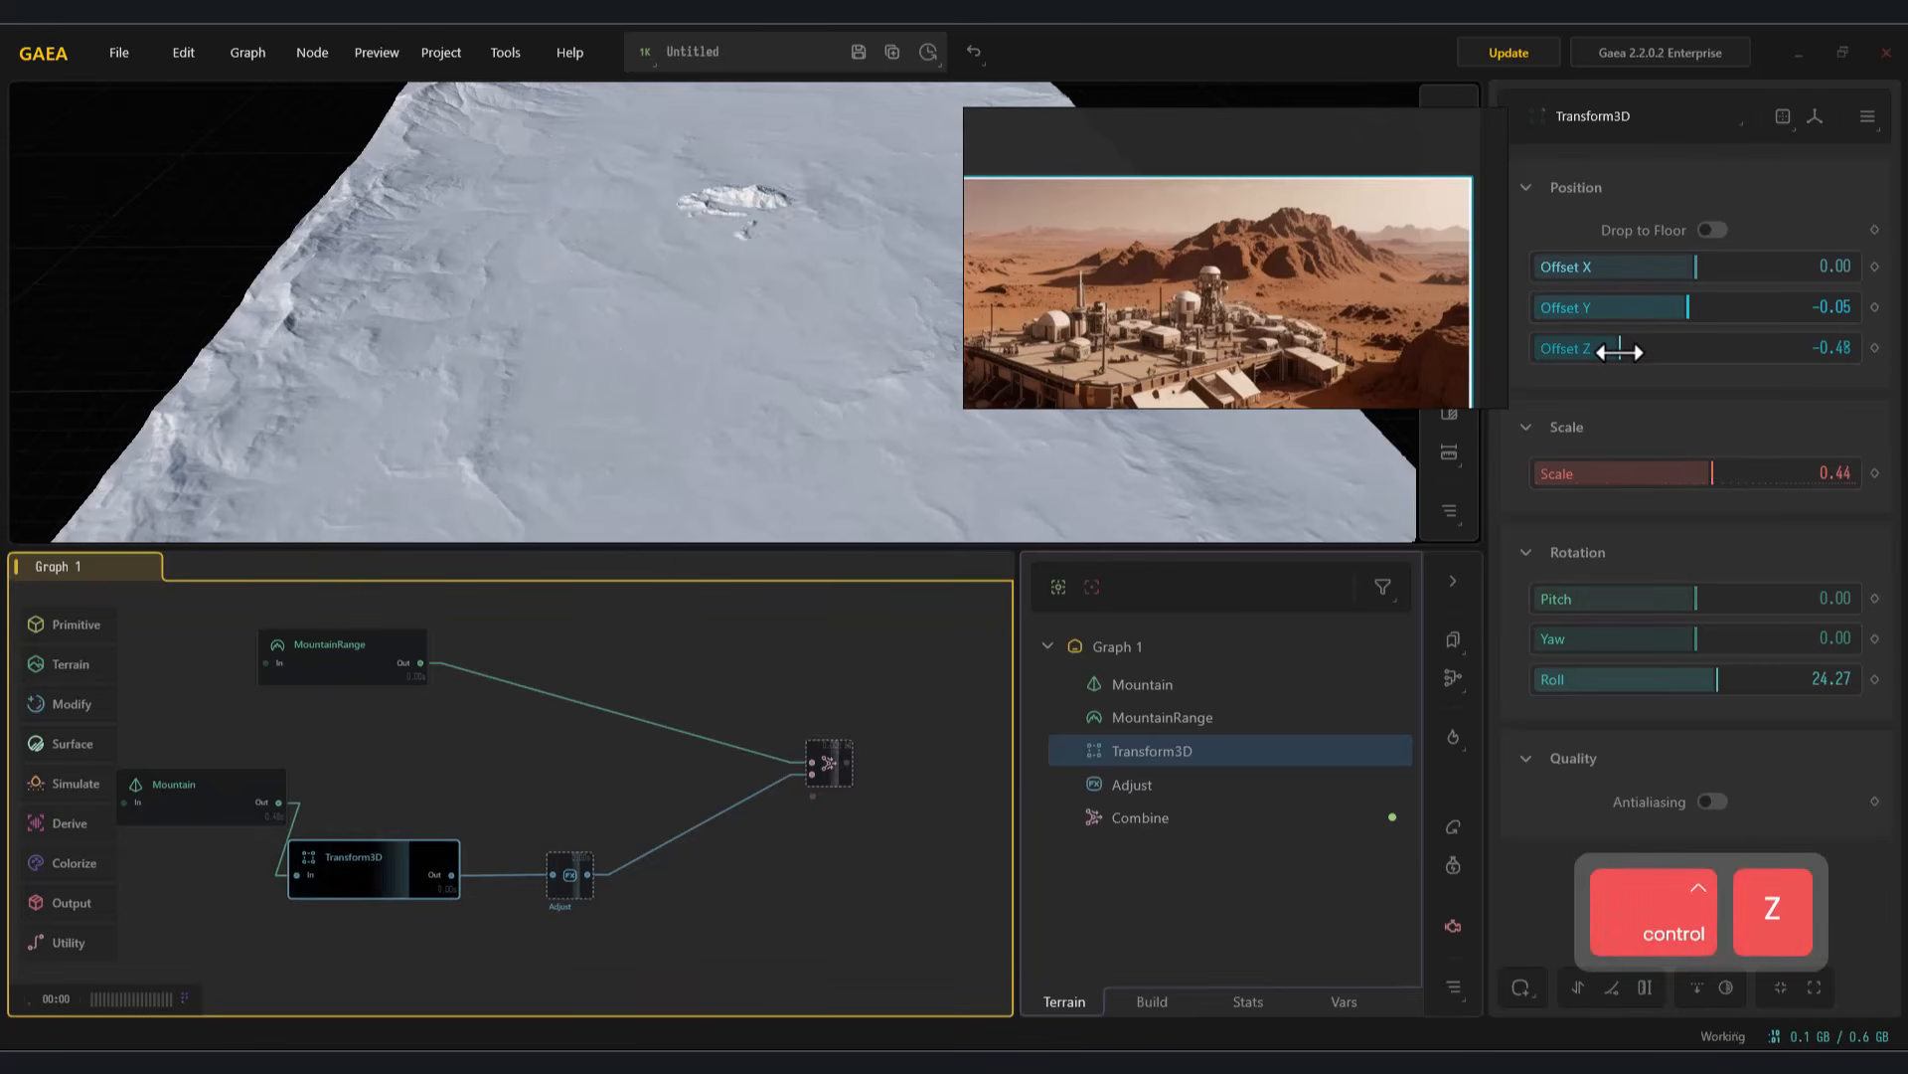
pyautogui.click(1624, 354)
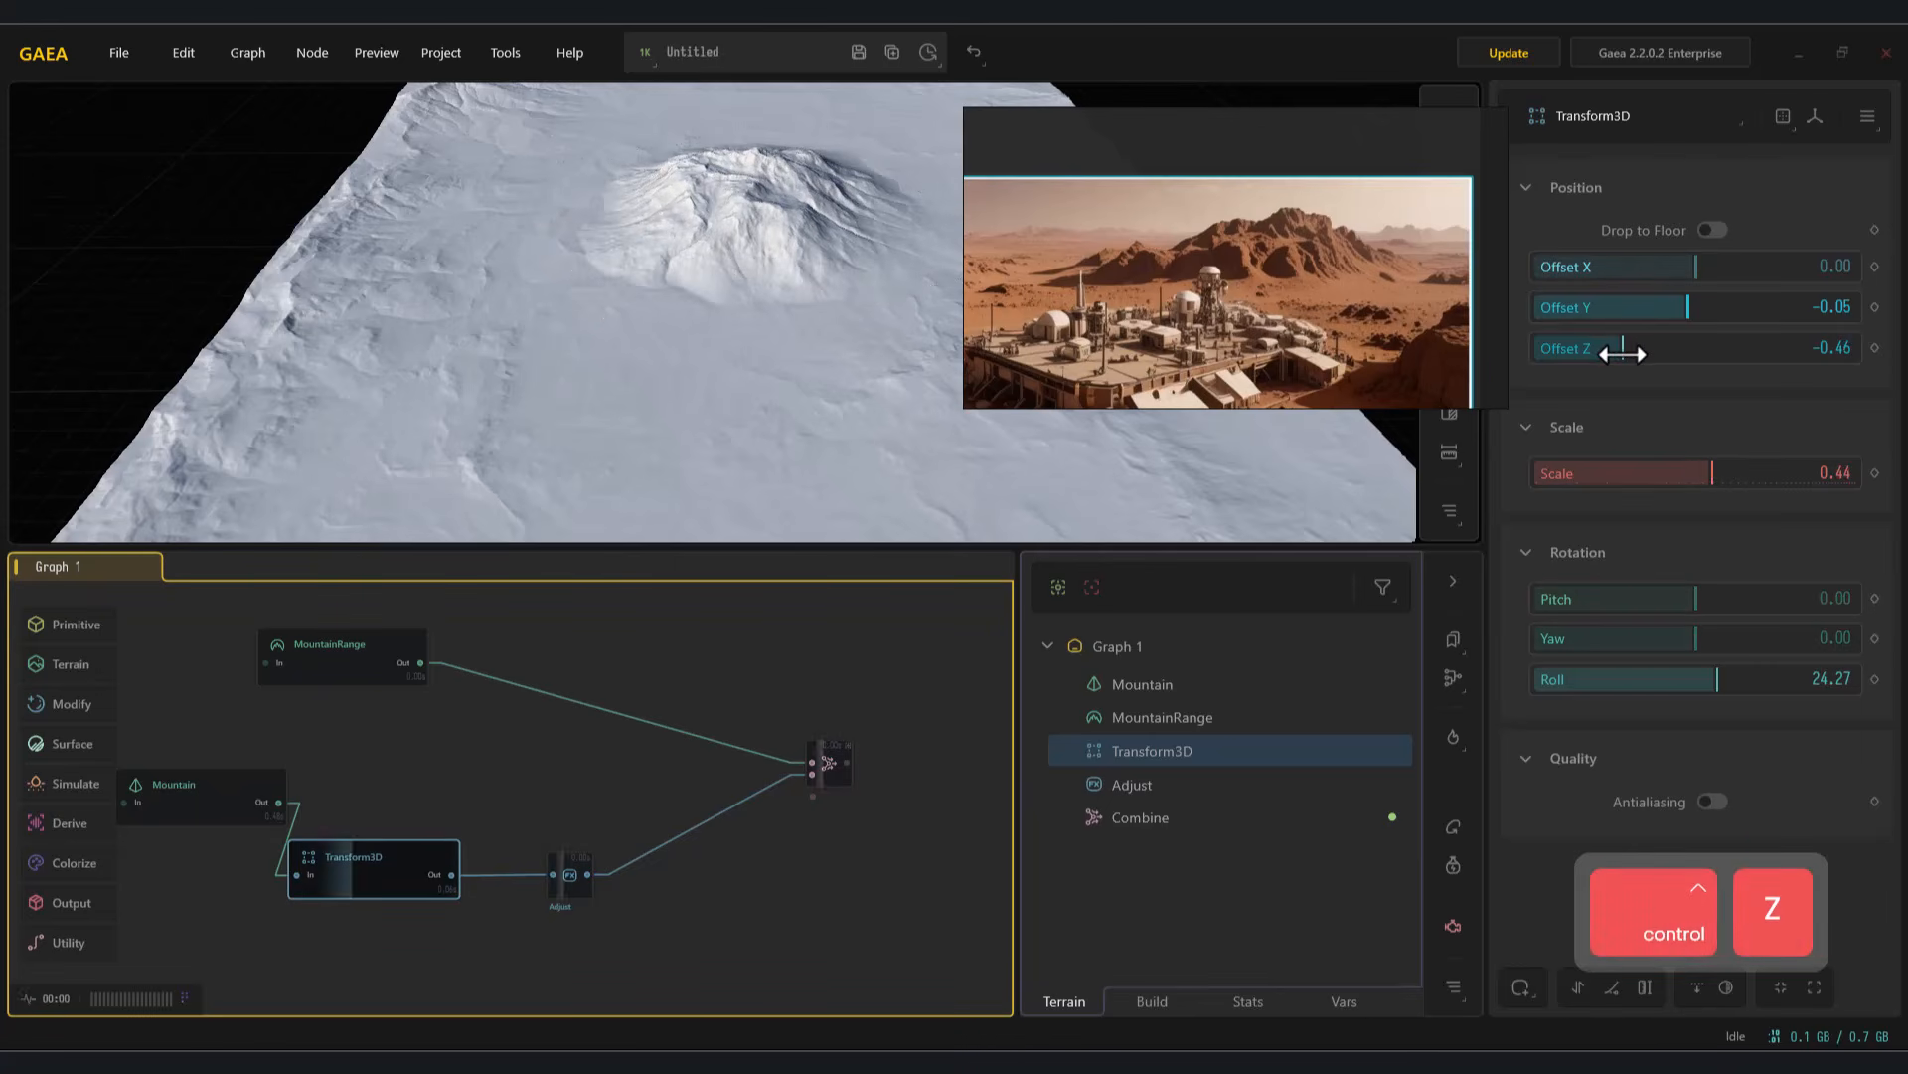
pyautogui.keyDown('alt'); pyautogui.moveTo(886, 414); pyautogui.dragTo(857, 350); pyautogui.keyUp('alt')
# Line up the Mountain node with its Transform3D and duplicate Mountain below the existing chain
pyautogui.moveTo(403, 841); pyautogui.dragTo(492, 694, button='middle')
pyautogui.click(309, 776)
pyautogui.moveTo(310, 640); pyautogui.dragTo(255, 685)
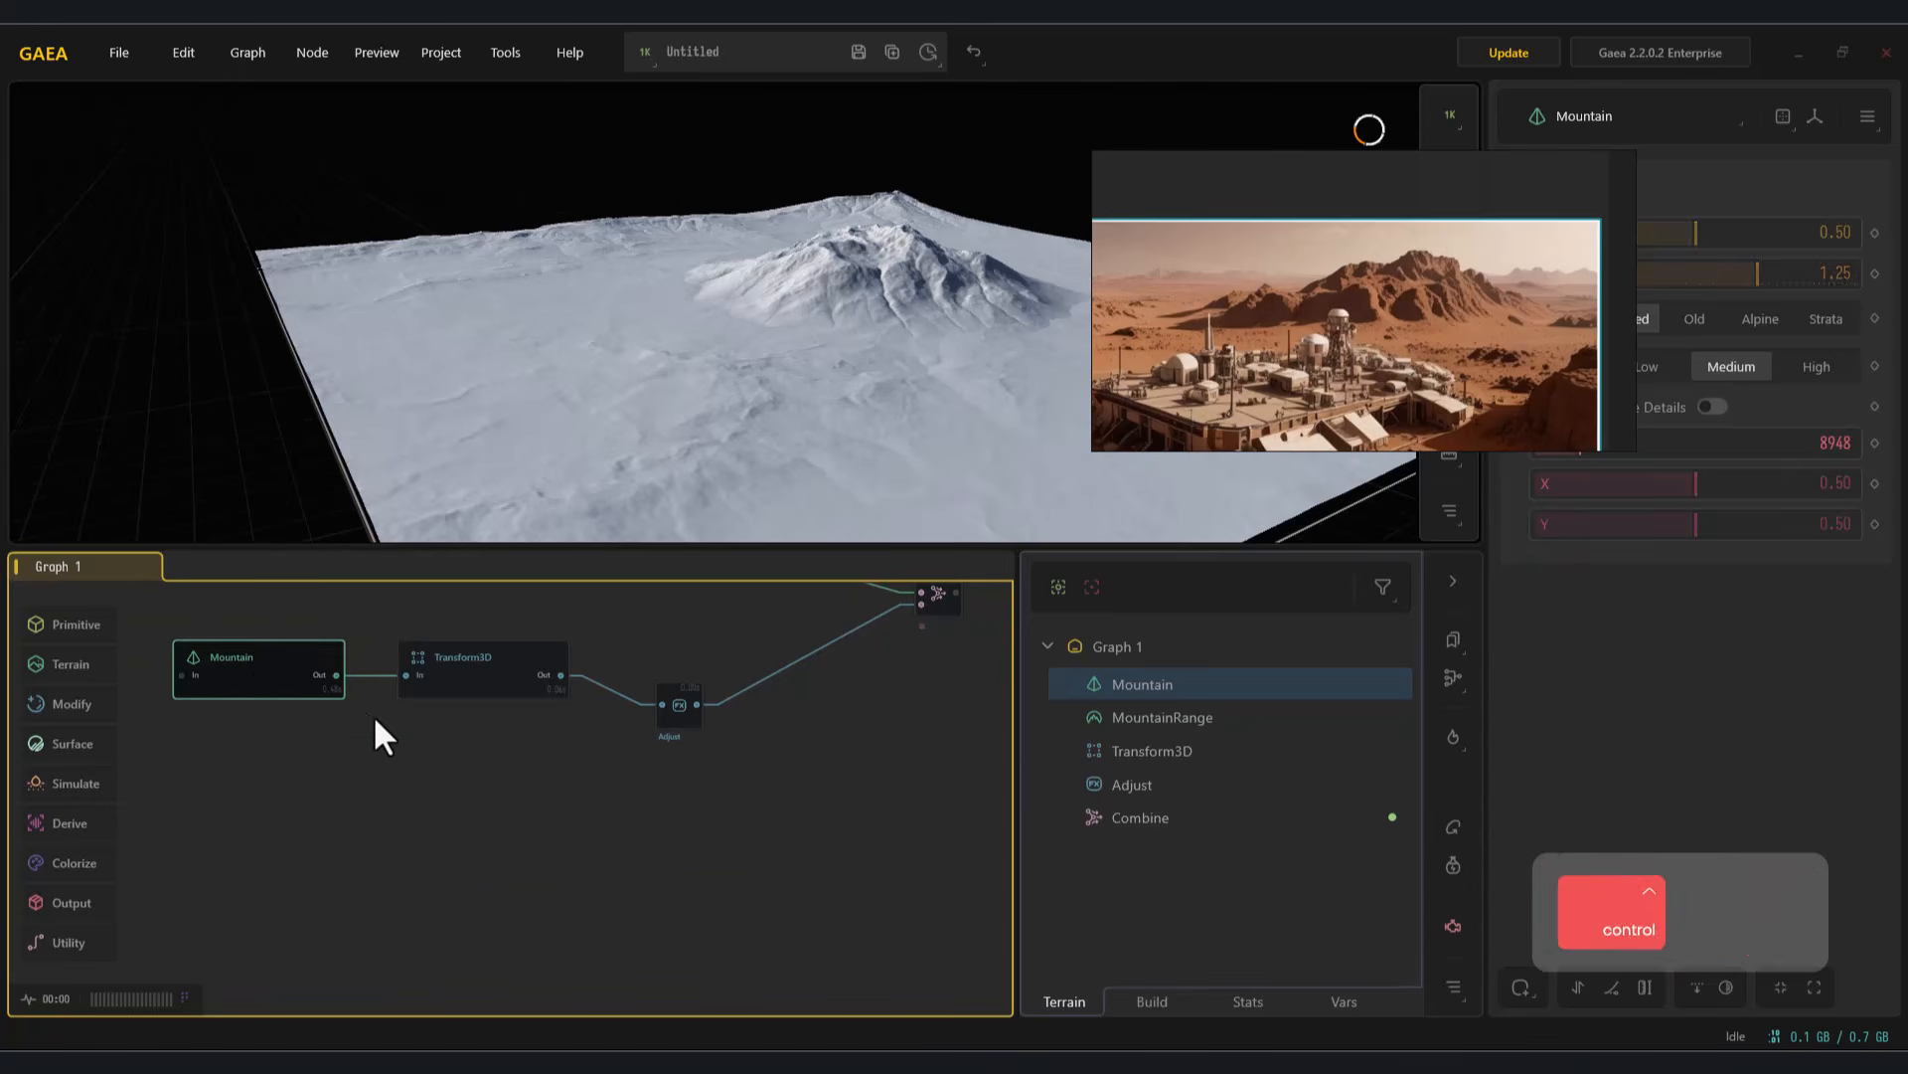
pyautogui.hotkey('ctrl', 'c')
pyautogui.hotkey('ctrl', 'v')
# Duplicate the linked Transform3D and Adjust nodes and connect the Mountain copy to the Transform3D copy
pyautogui.moveTo(493, 696); pyautogui.dragTo(505, 700)
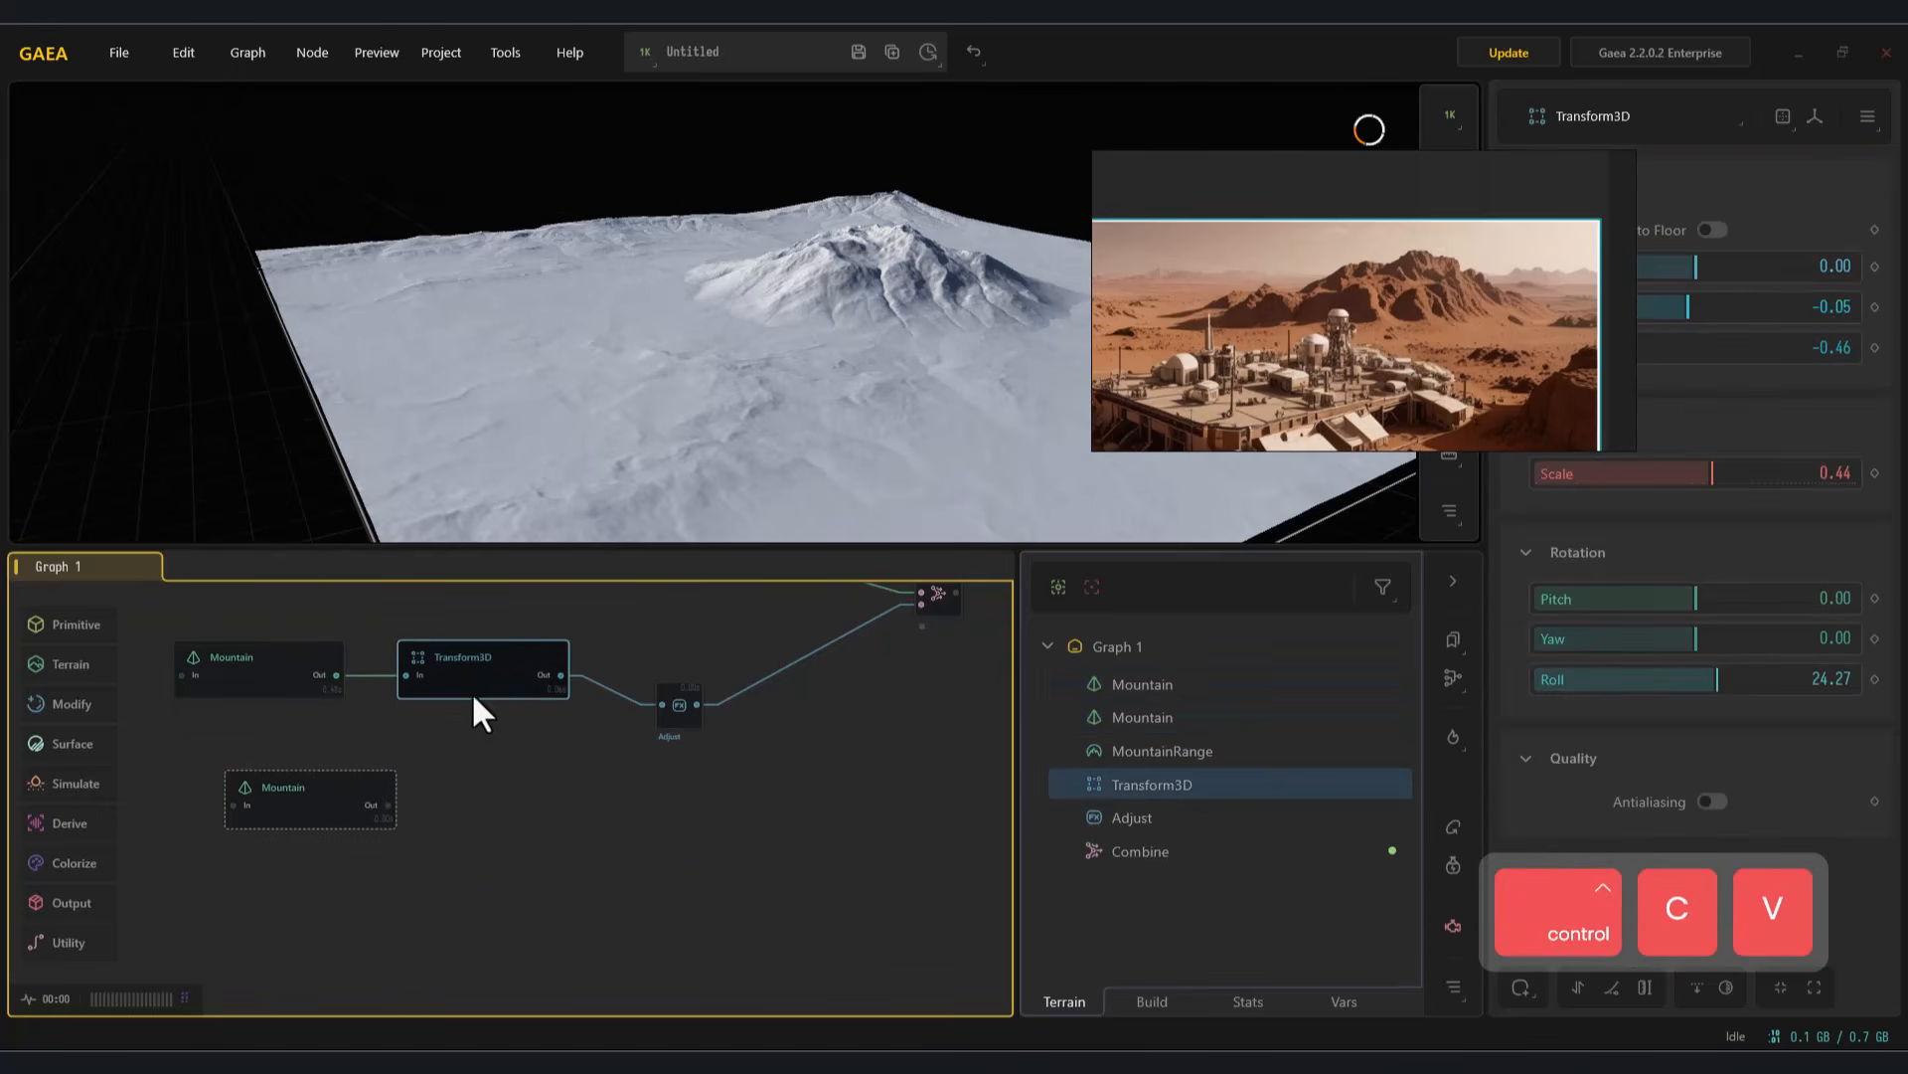
pyautogui.hotkey('ctrl', 'x')
pyautogui.hotkey('ctrl', 'z')
pyautogui.moveTo(693, 783); pyautogui.dragTo(502, 688)
pyautogui.hotkey('ctrl', 'c')
pyautogui.hotkey('ctrl', 'v')
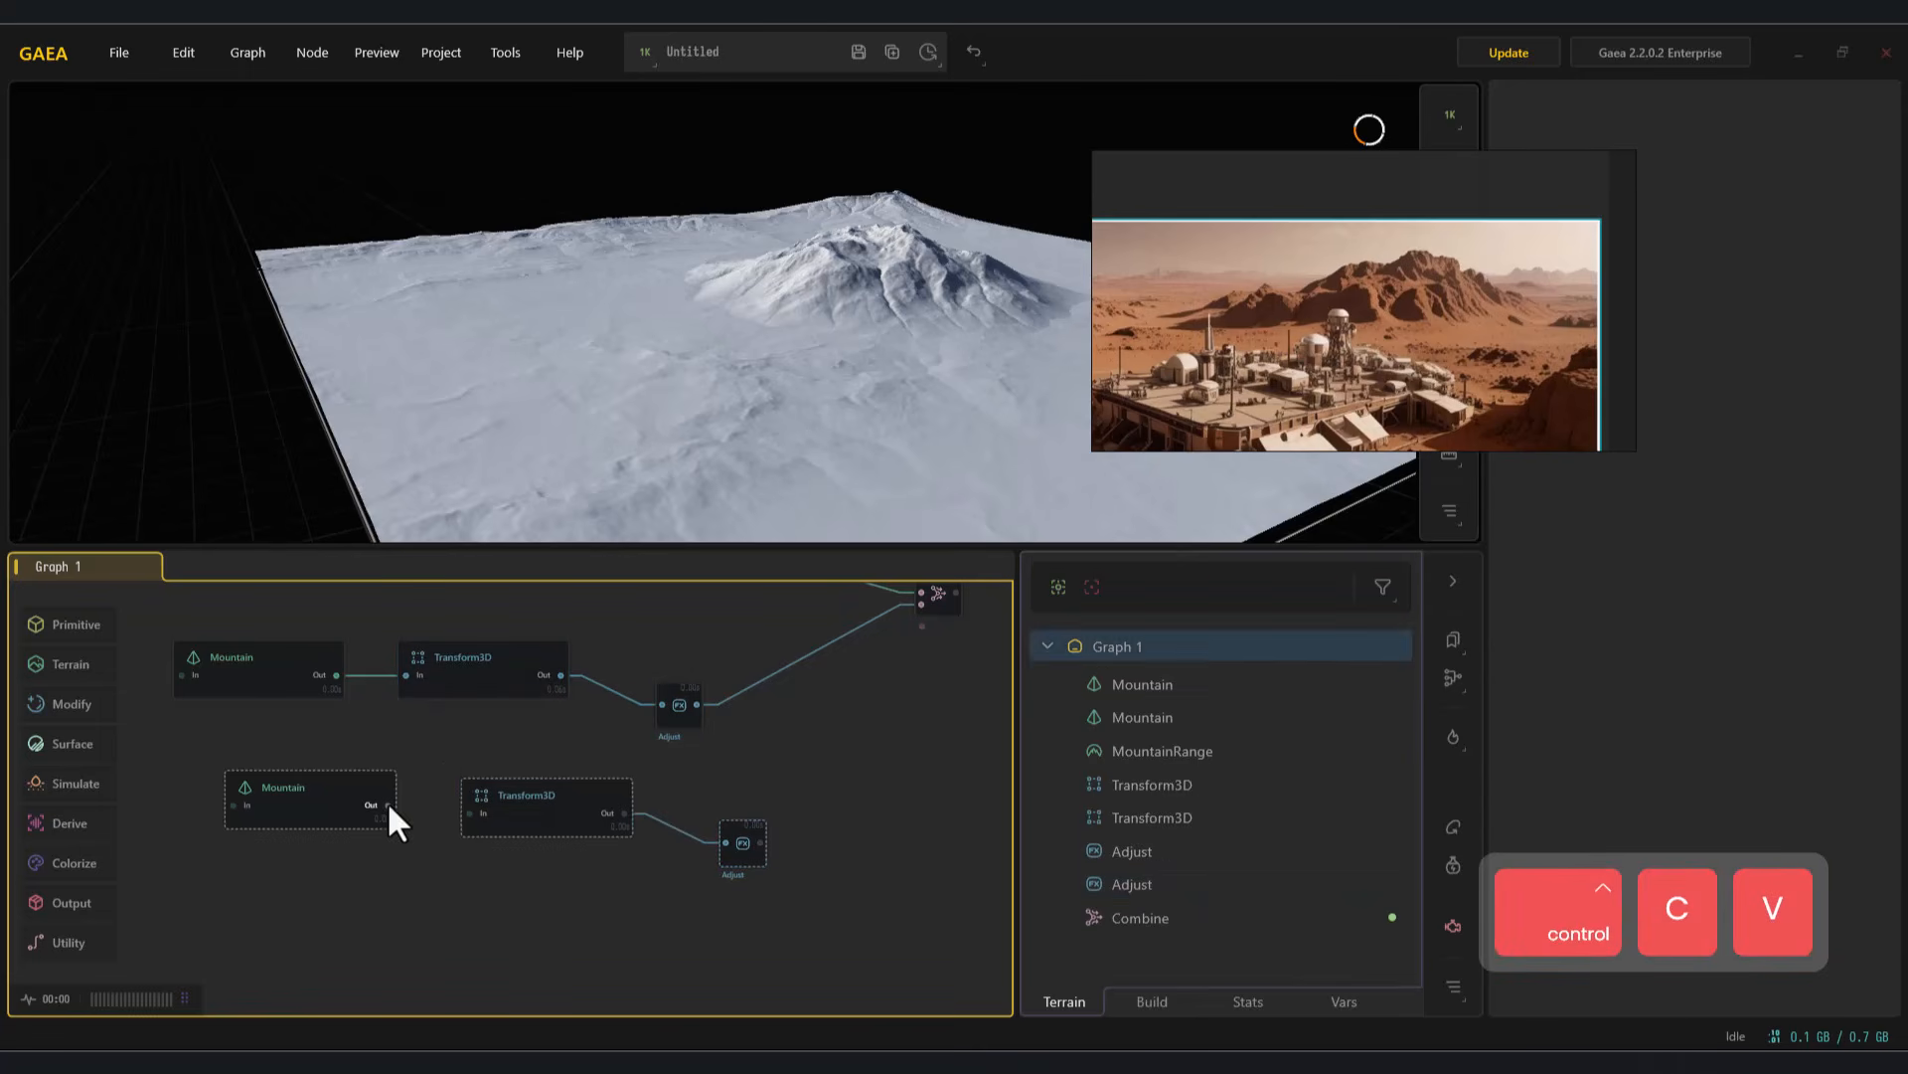
pyautogui.moveTo(388, 806); pyautogui.dragTo(471, 813)
# Remove the preview lock from Combine and set the copied Transform3D's Offset Y to 0.13
pyautogui.click(746, 855)
pyautogui.click(940, 602)
pyautogui.press('f')
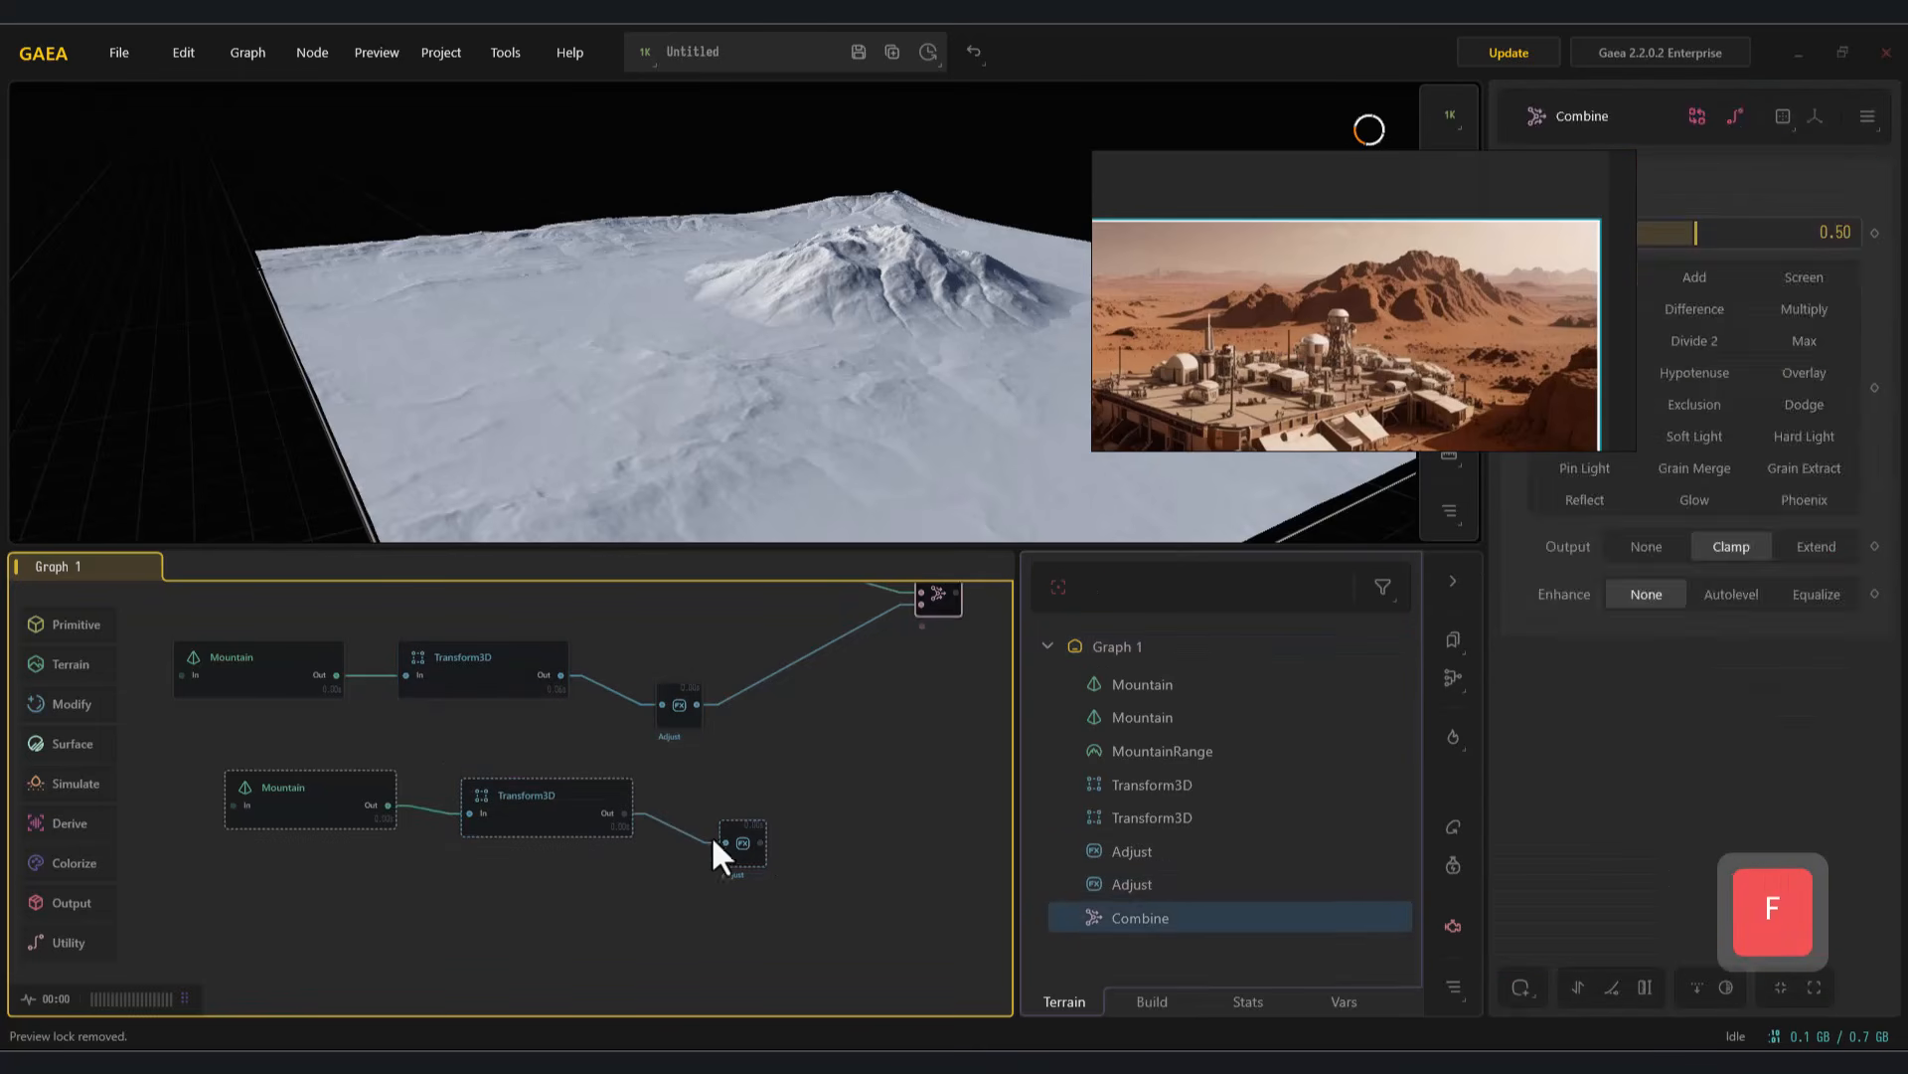
pyautogui.click(742, 842)
pyautogui.click(572, 803)
pyautogui.moveTo(1439, 326); pyautogui.dragTo(1283, 176)
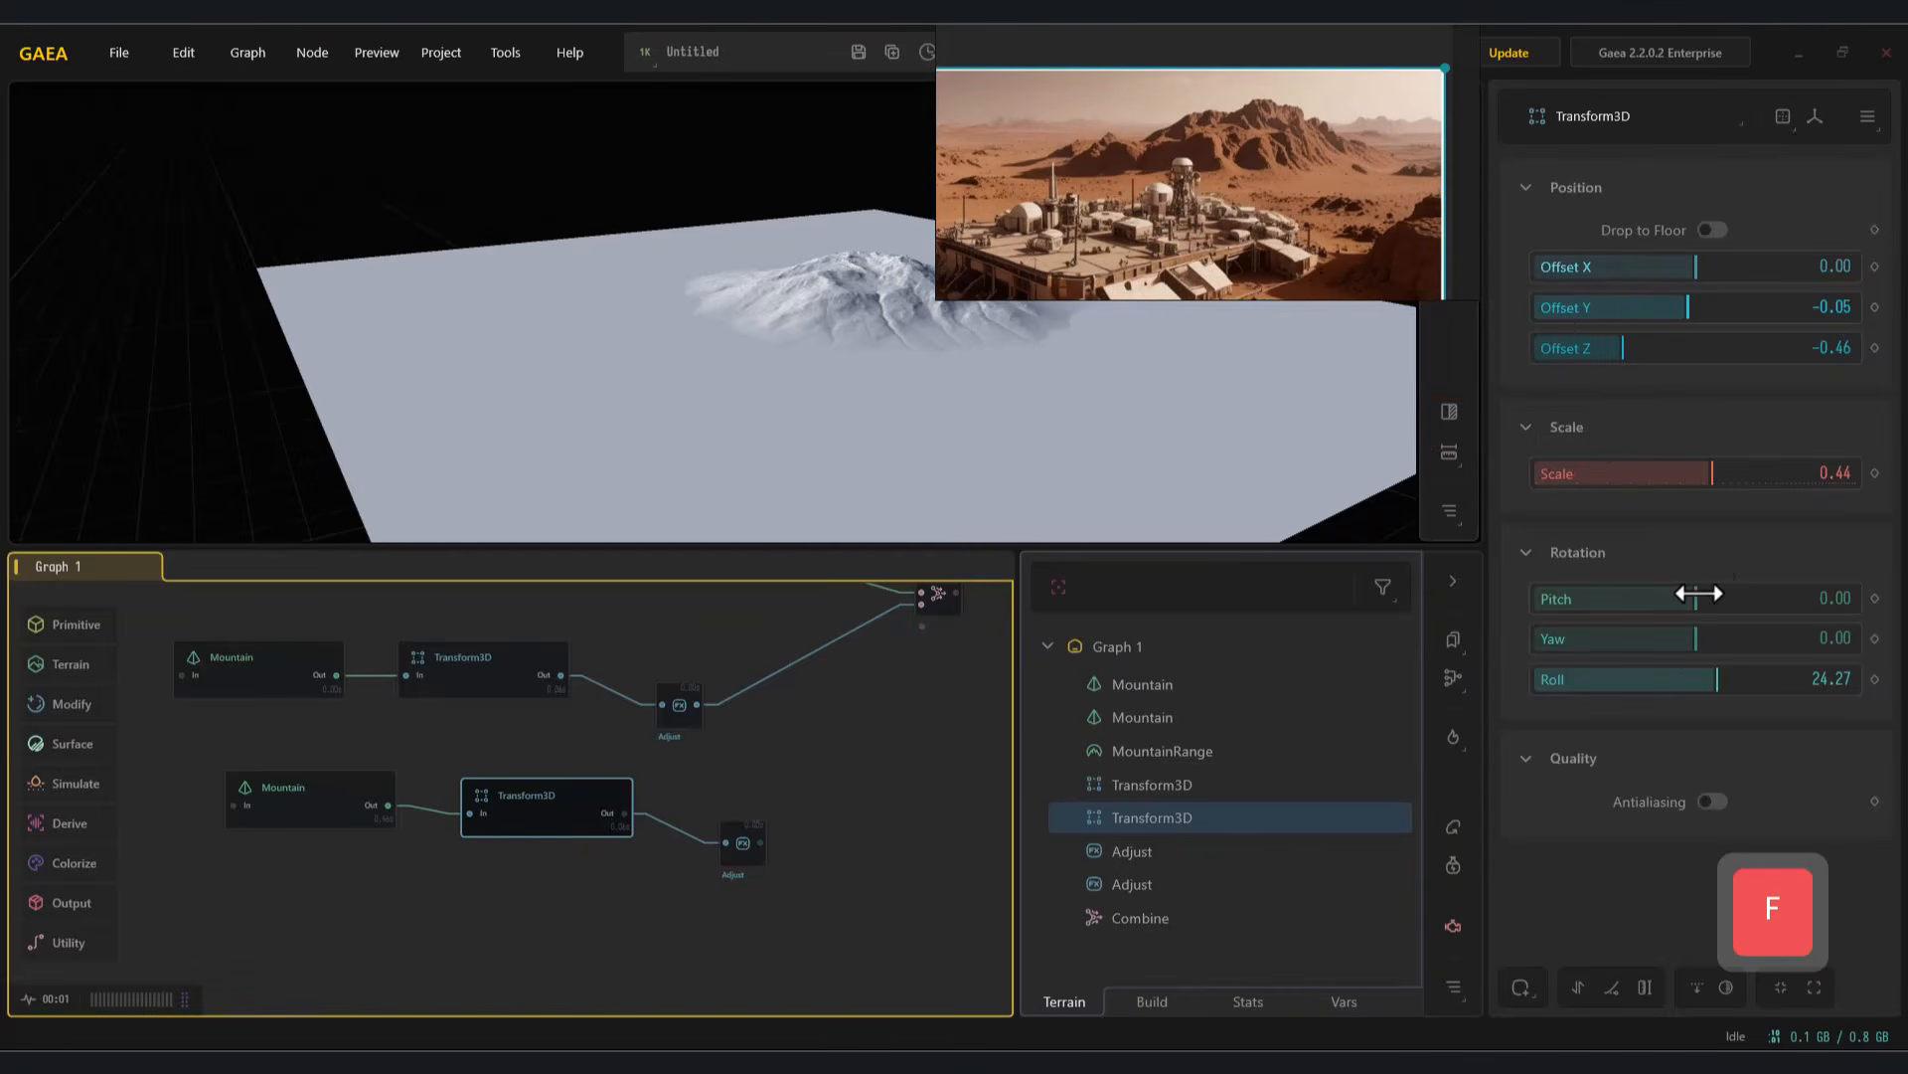
pyautogui.moveTo(1695, 316)
pyautogui.mouseDown()
pyautogui.moveTo(1670, 310)
pyautogui.moveTo(1718, 312)
pyautogui.mouseUp()
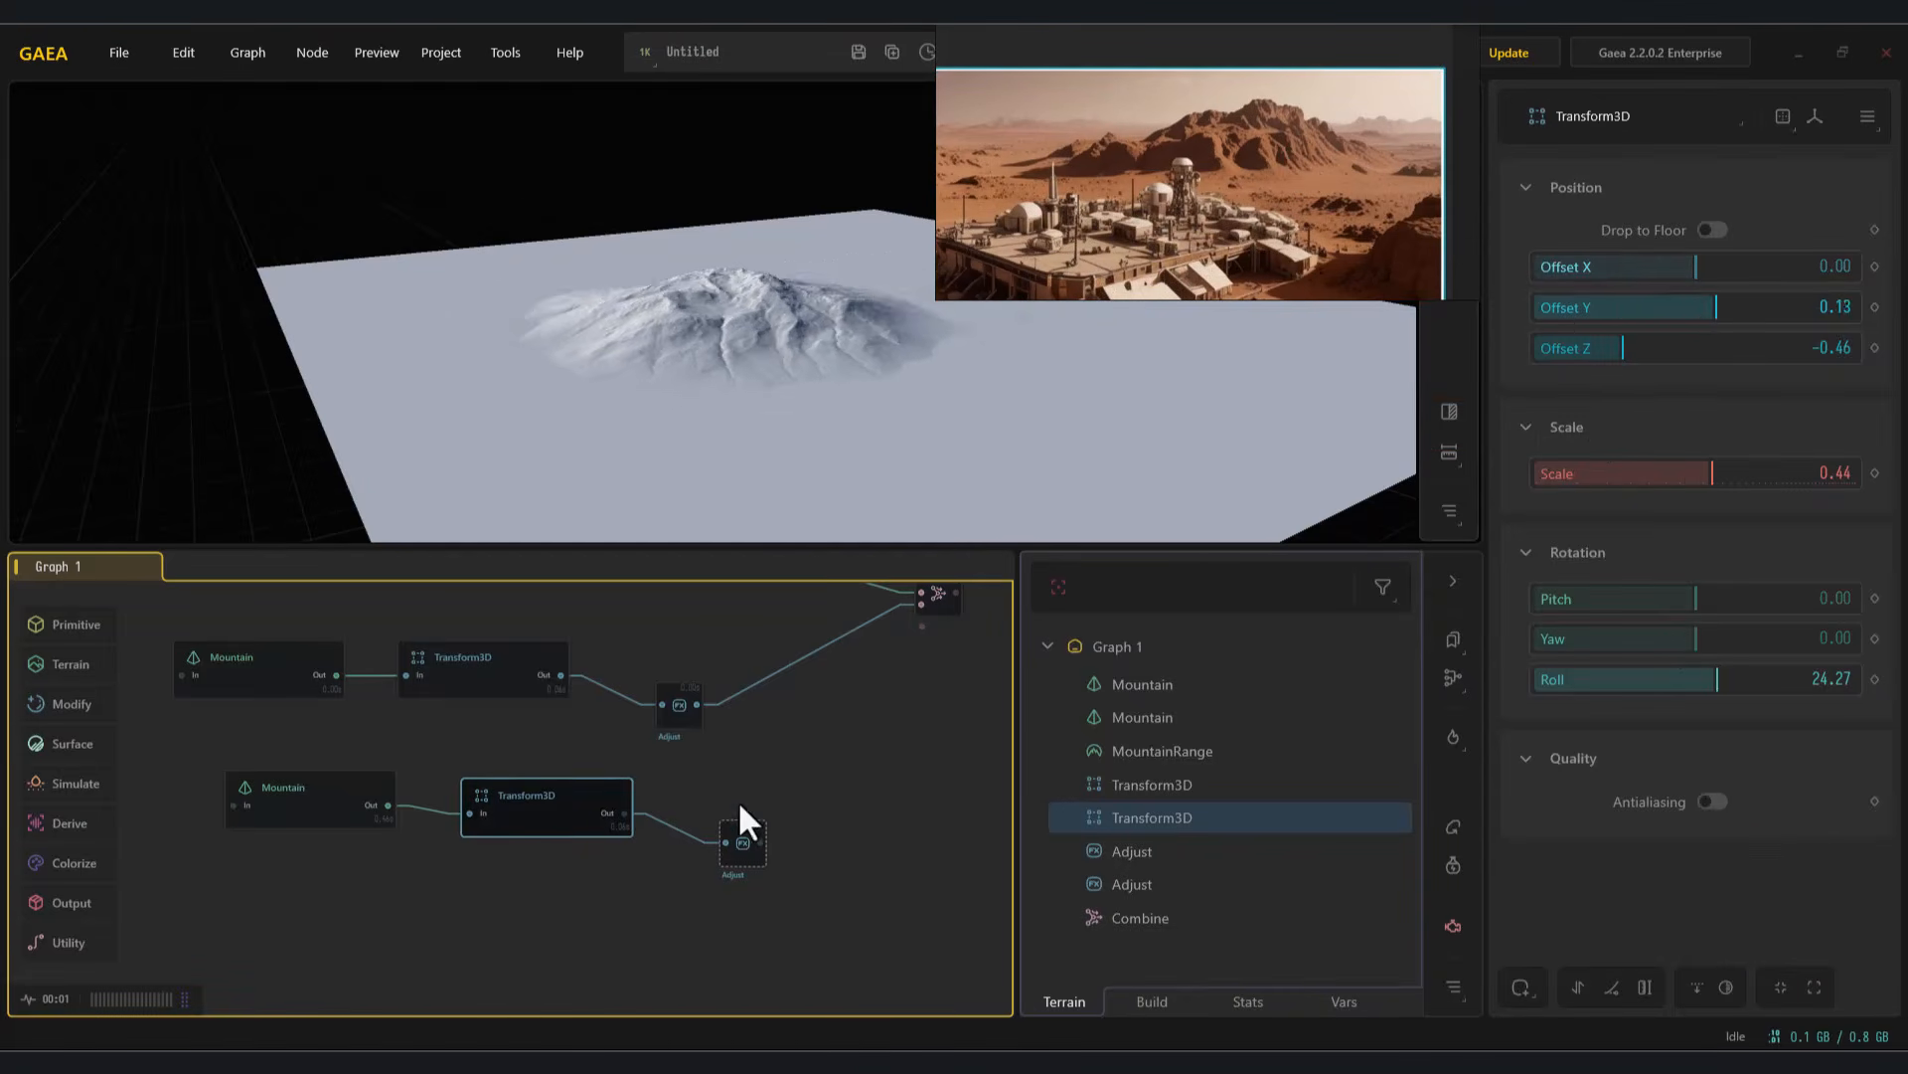
# Merge the first Combine's output with the copied Adjust in a second Combine node and lock the preview to it
pyautogui.click(742, 840)
pyautogui.click(686, 722)
pyautogui.moveTo(686, 723); pyautogui.dragTo(586, 760, button='middle')
pyautogui.click(842, 632)
pyautogui.moveTo(630, 892); pyautogui.dragTo(807, 830)
pyautogui.click(855, 634)
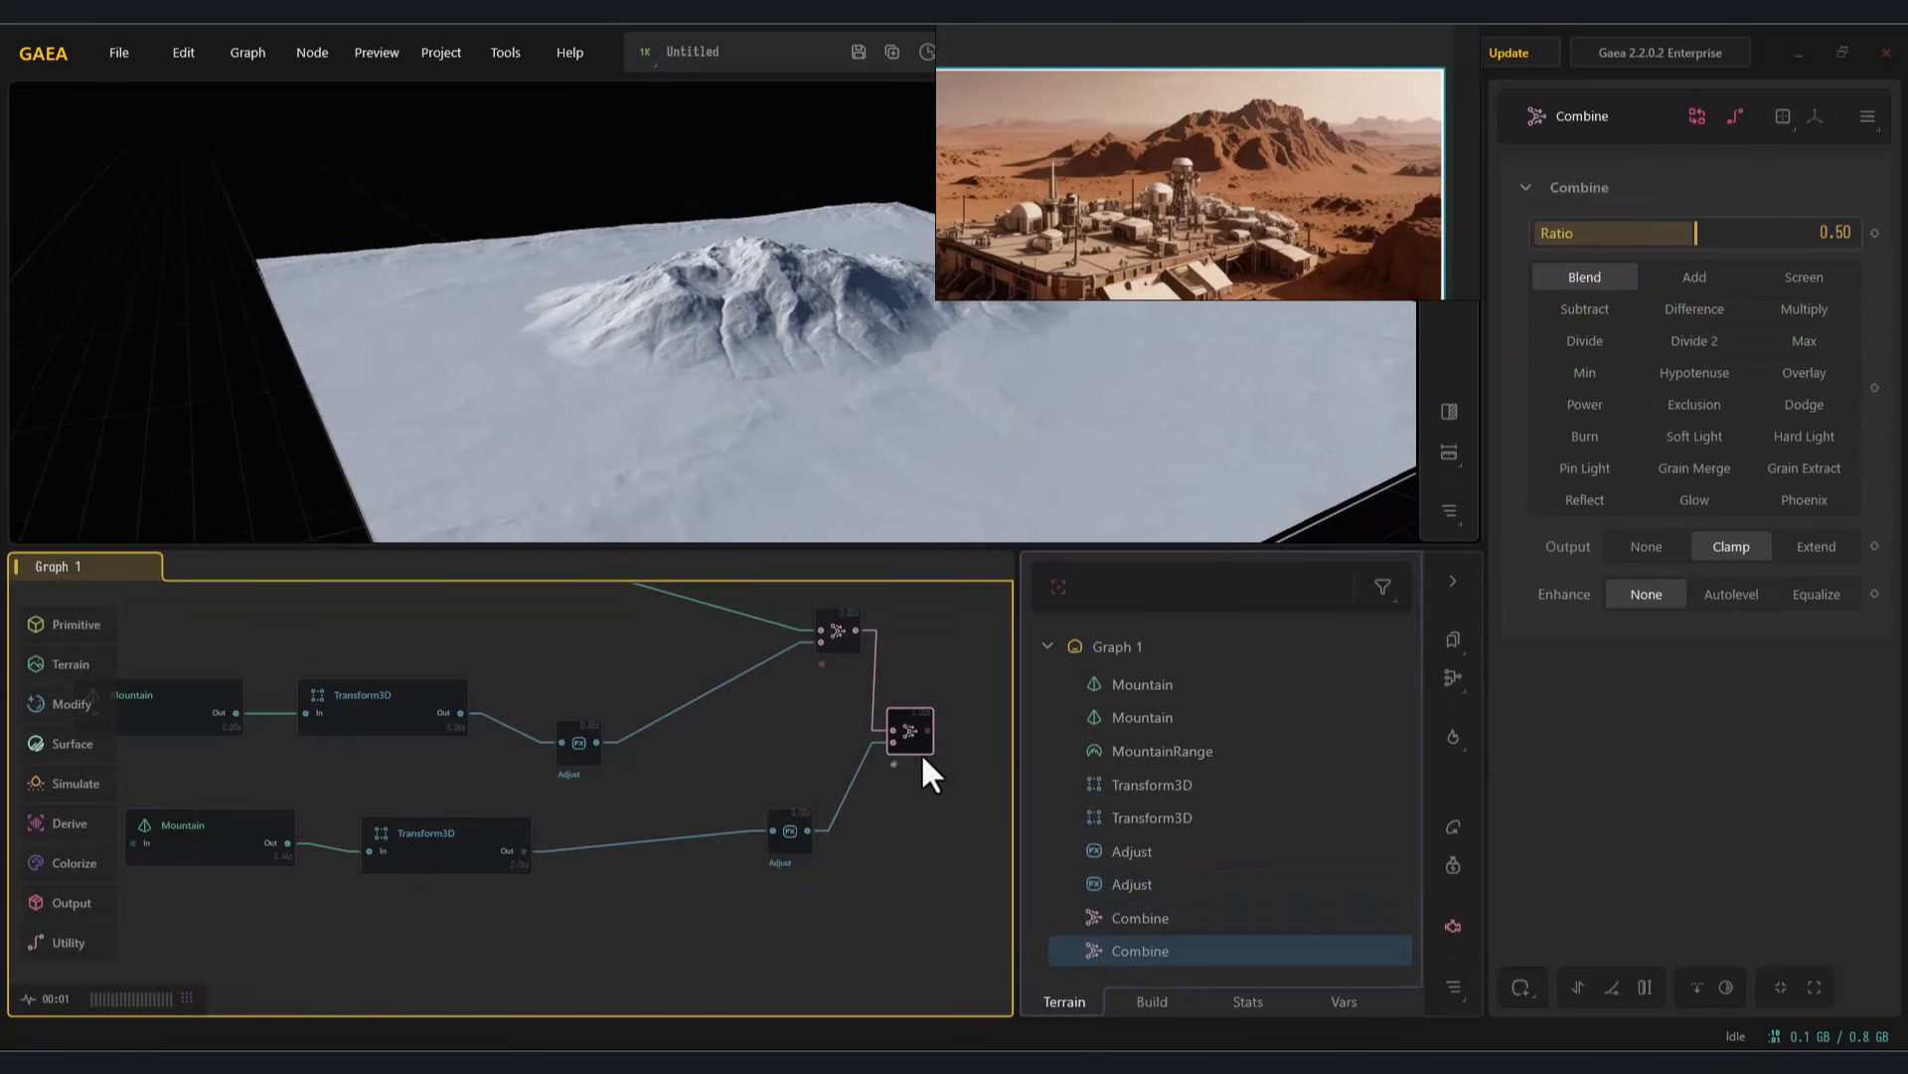
pyautogui.press('f')
# Set the copied Transform3D to Offset Y 0.21, Scale 0.40 and Offset Z -0.48
pyautogui.click(440, 863)
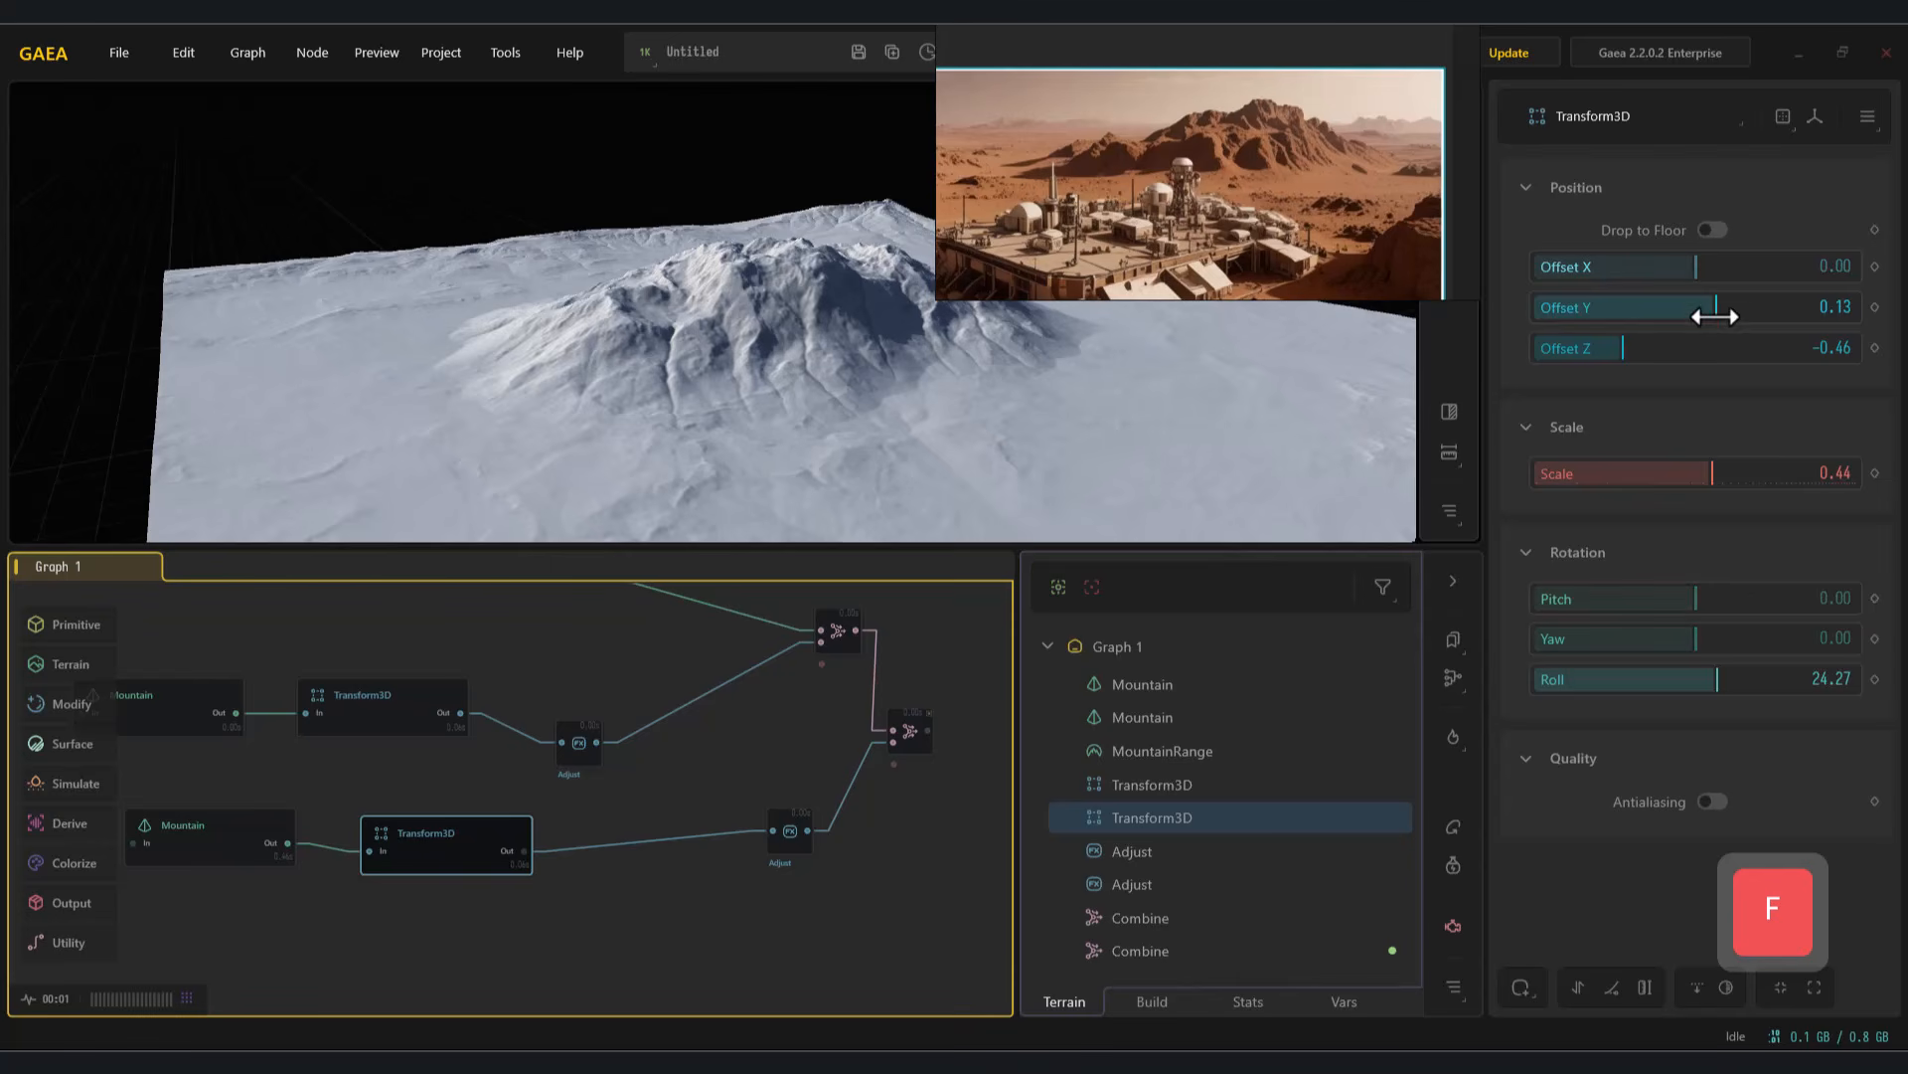
pyautogui.moveTo(1708, 290); pyautogui.dragTo(1727, 314)
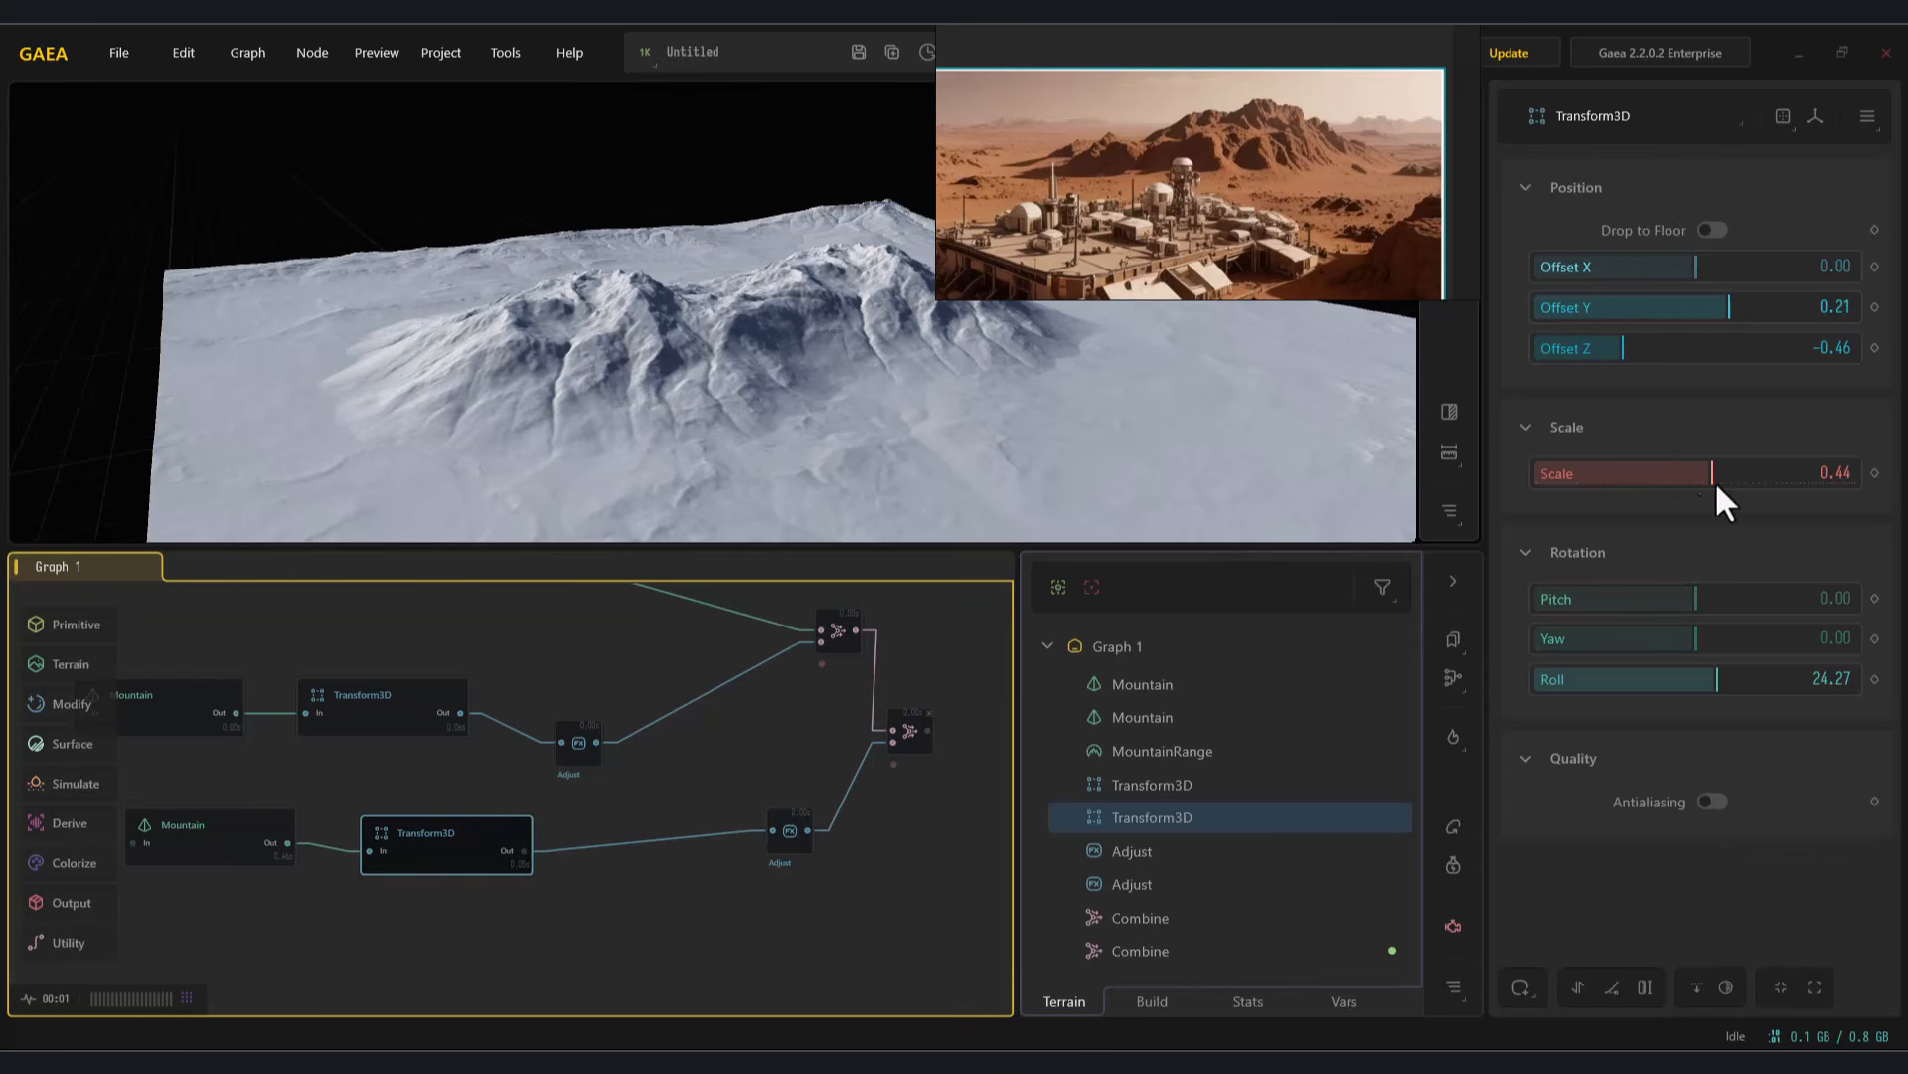
pyautogui.hotkey('ctrl', 'z')
pyautogui.moveTo(1625, 349); pyautogui.dragTo(1621, 349)
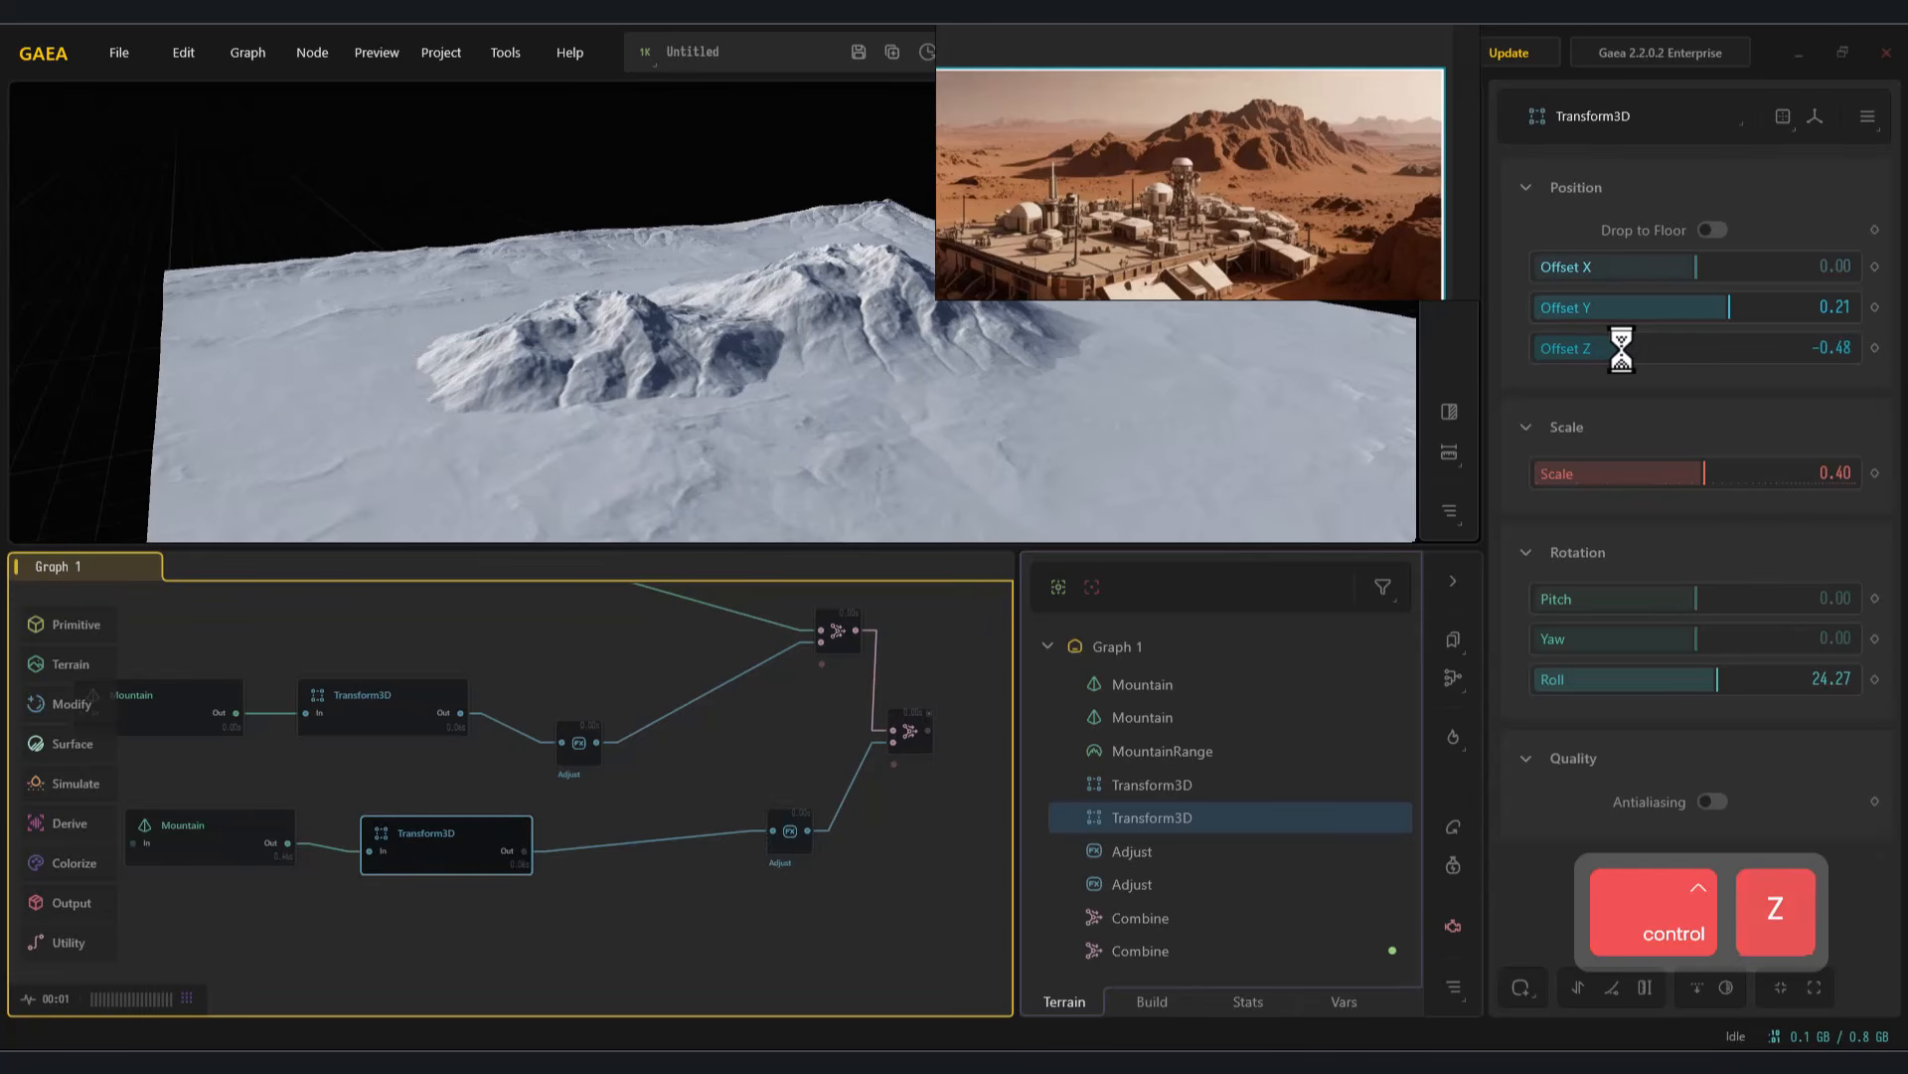
pyautogui.keyDown('alt'); pyautogui.moveTo(672, 505); pyautogui.dragTo(515, 411); pyautogui.keyUp('alt')
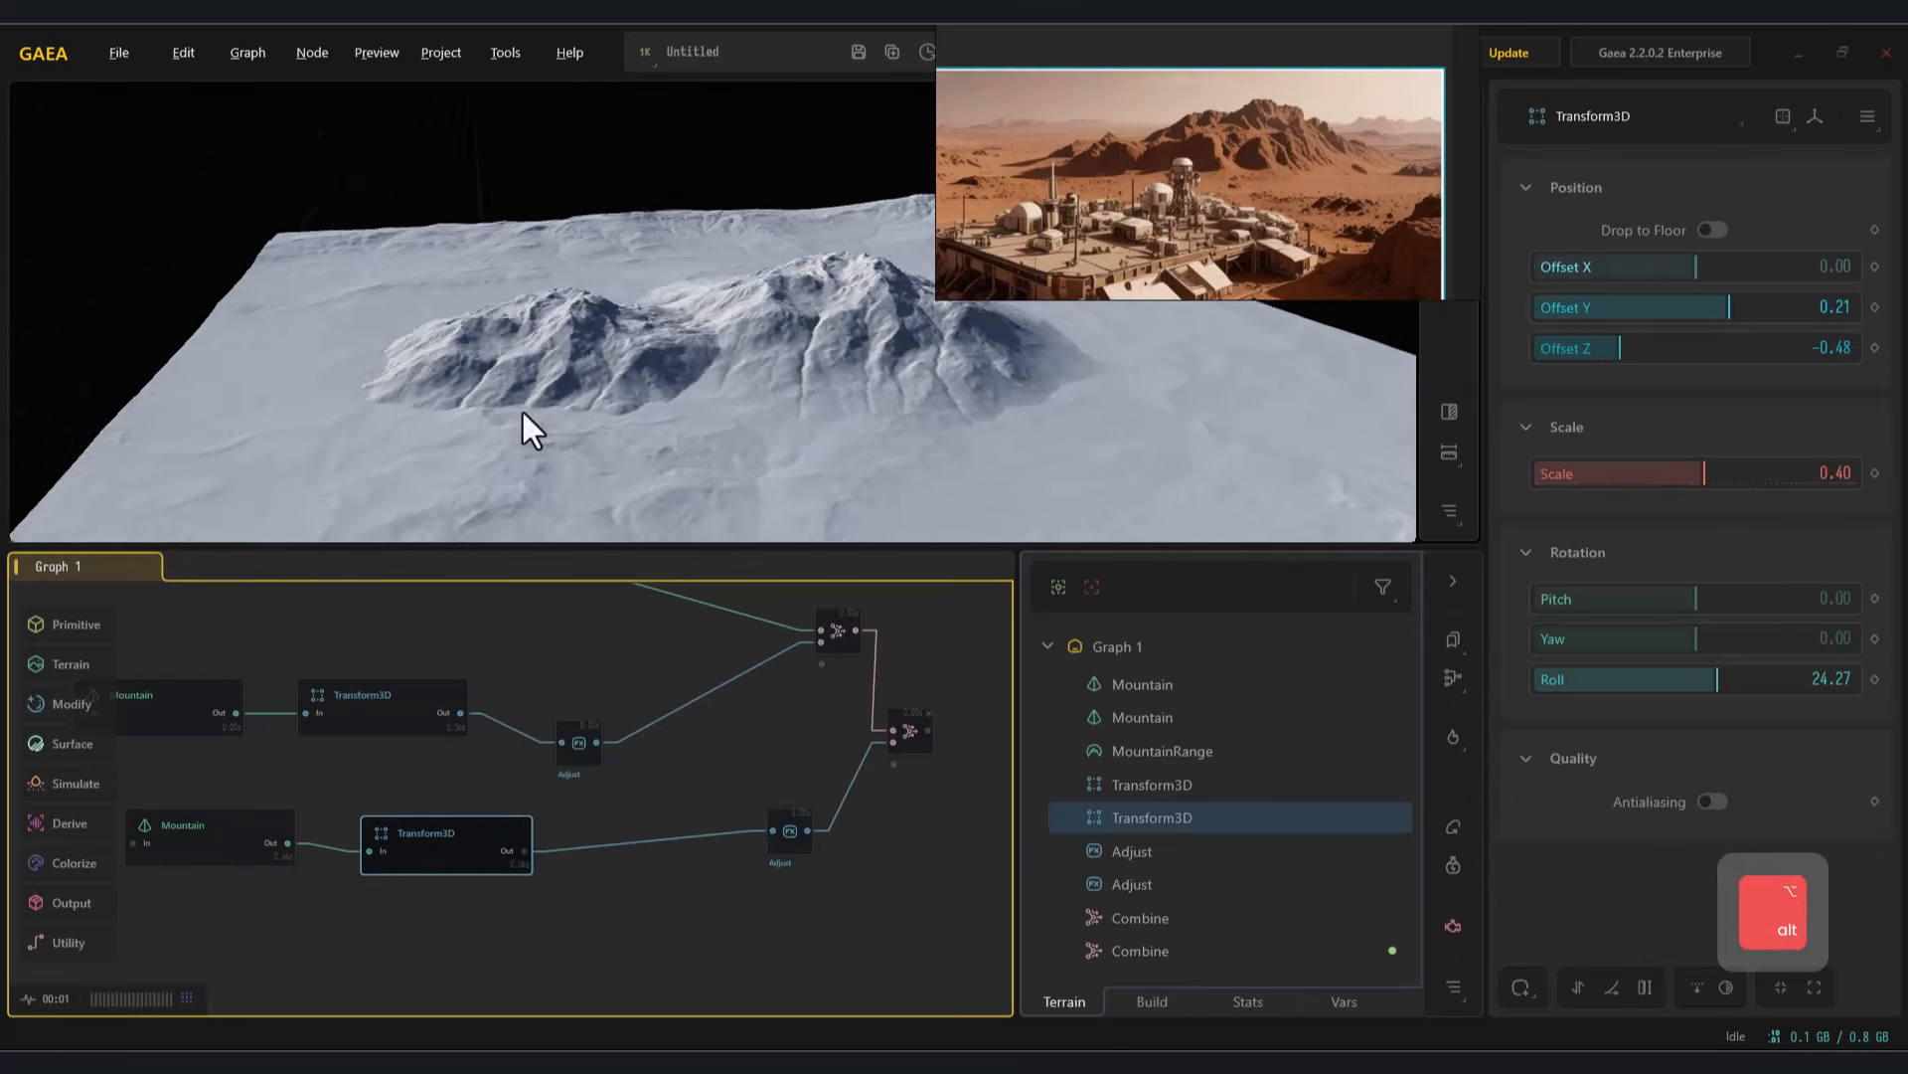
# Move the copied Adjust closer to its Transform3D and branch an Erosion node off its output
pyautogui.click(708, 833)
pyautogui.moveTo(713, 830); pyautogui.dragTo(805, 890)
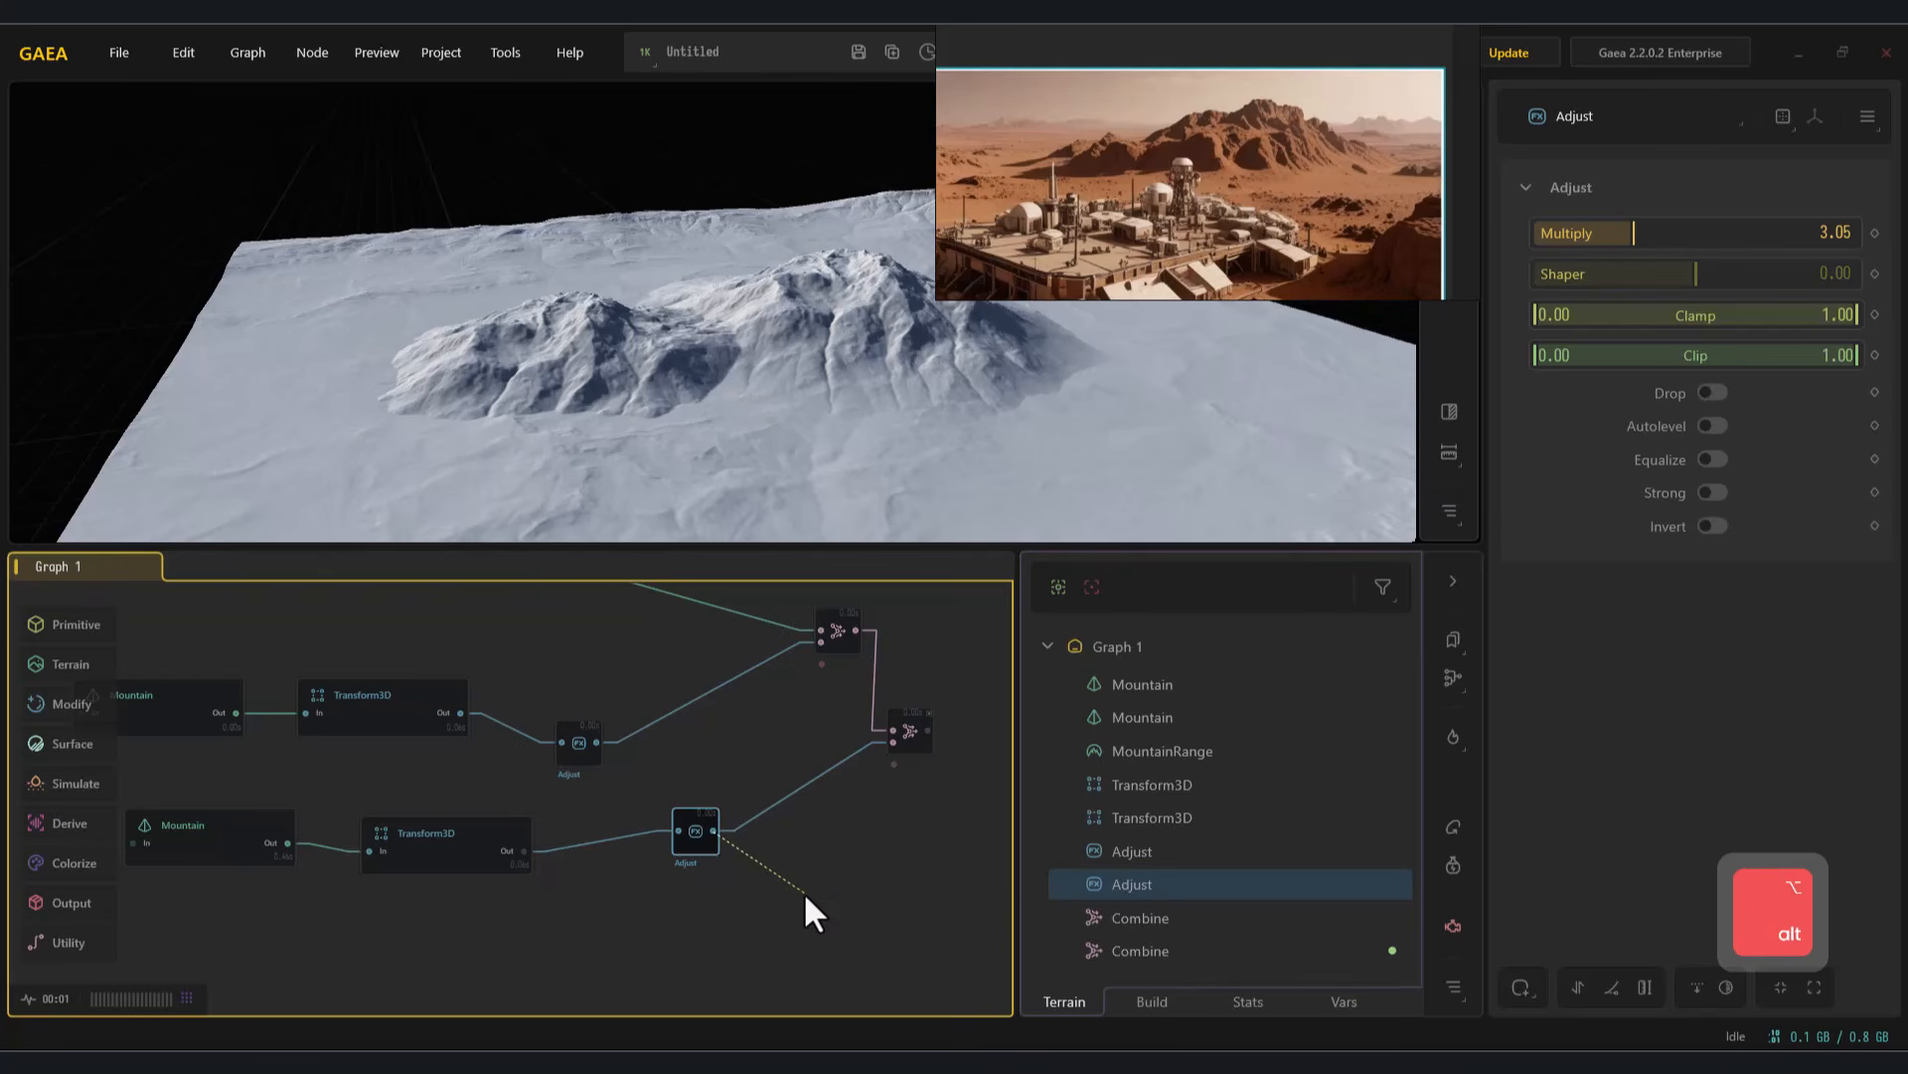
pyautogui.write('er')
pyautogui.press('Return')
pyautogui.press('f')
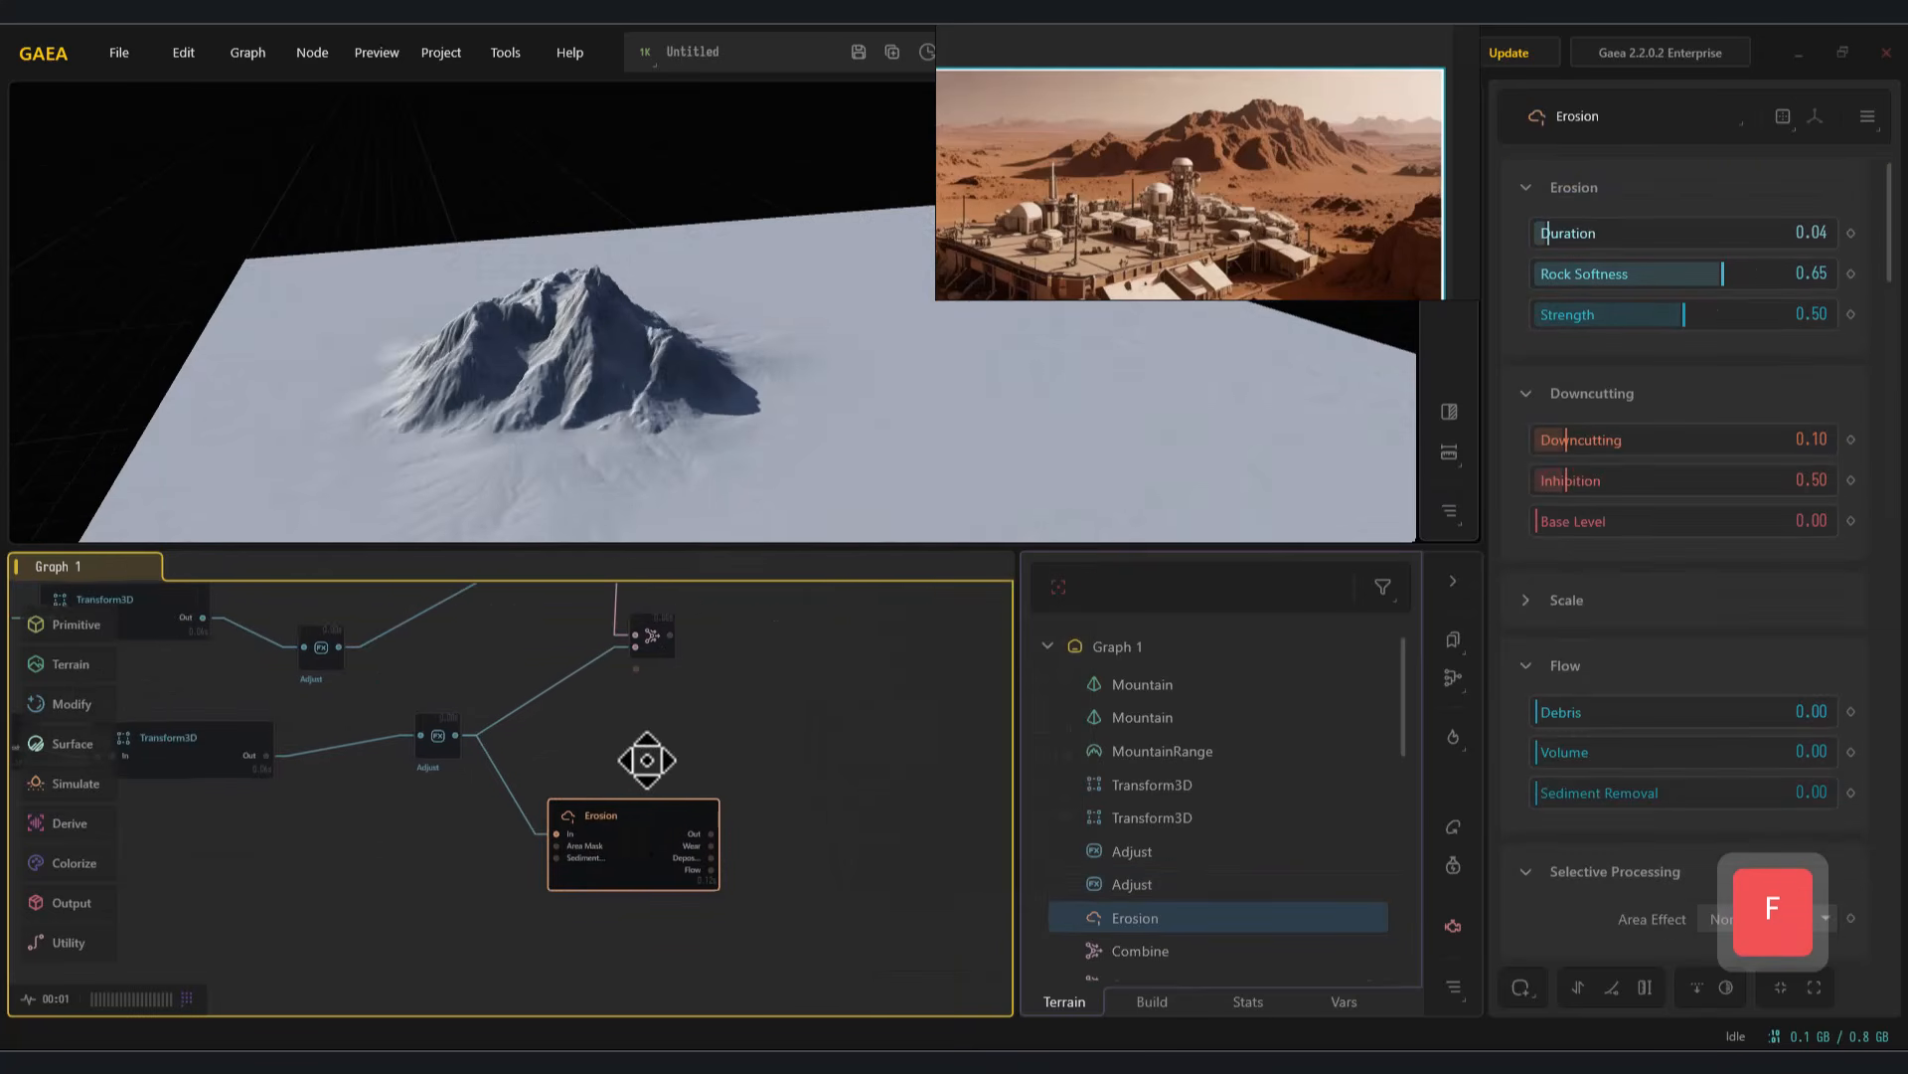
# Feed the Erosion output into the second Combine in place of the direct Adjust link, using Add mode
pyautogui.click(469, 737)
pyautogui.click(644, 830)
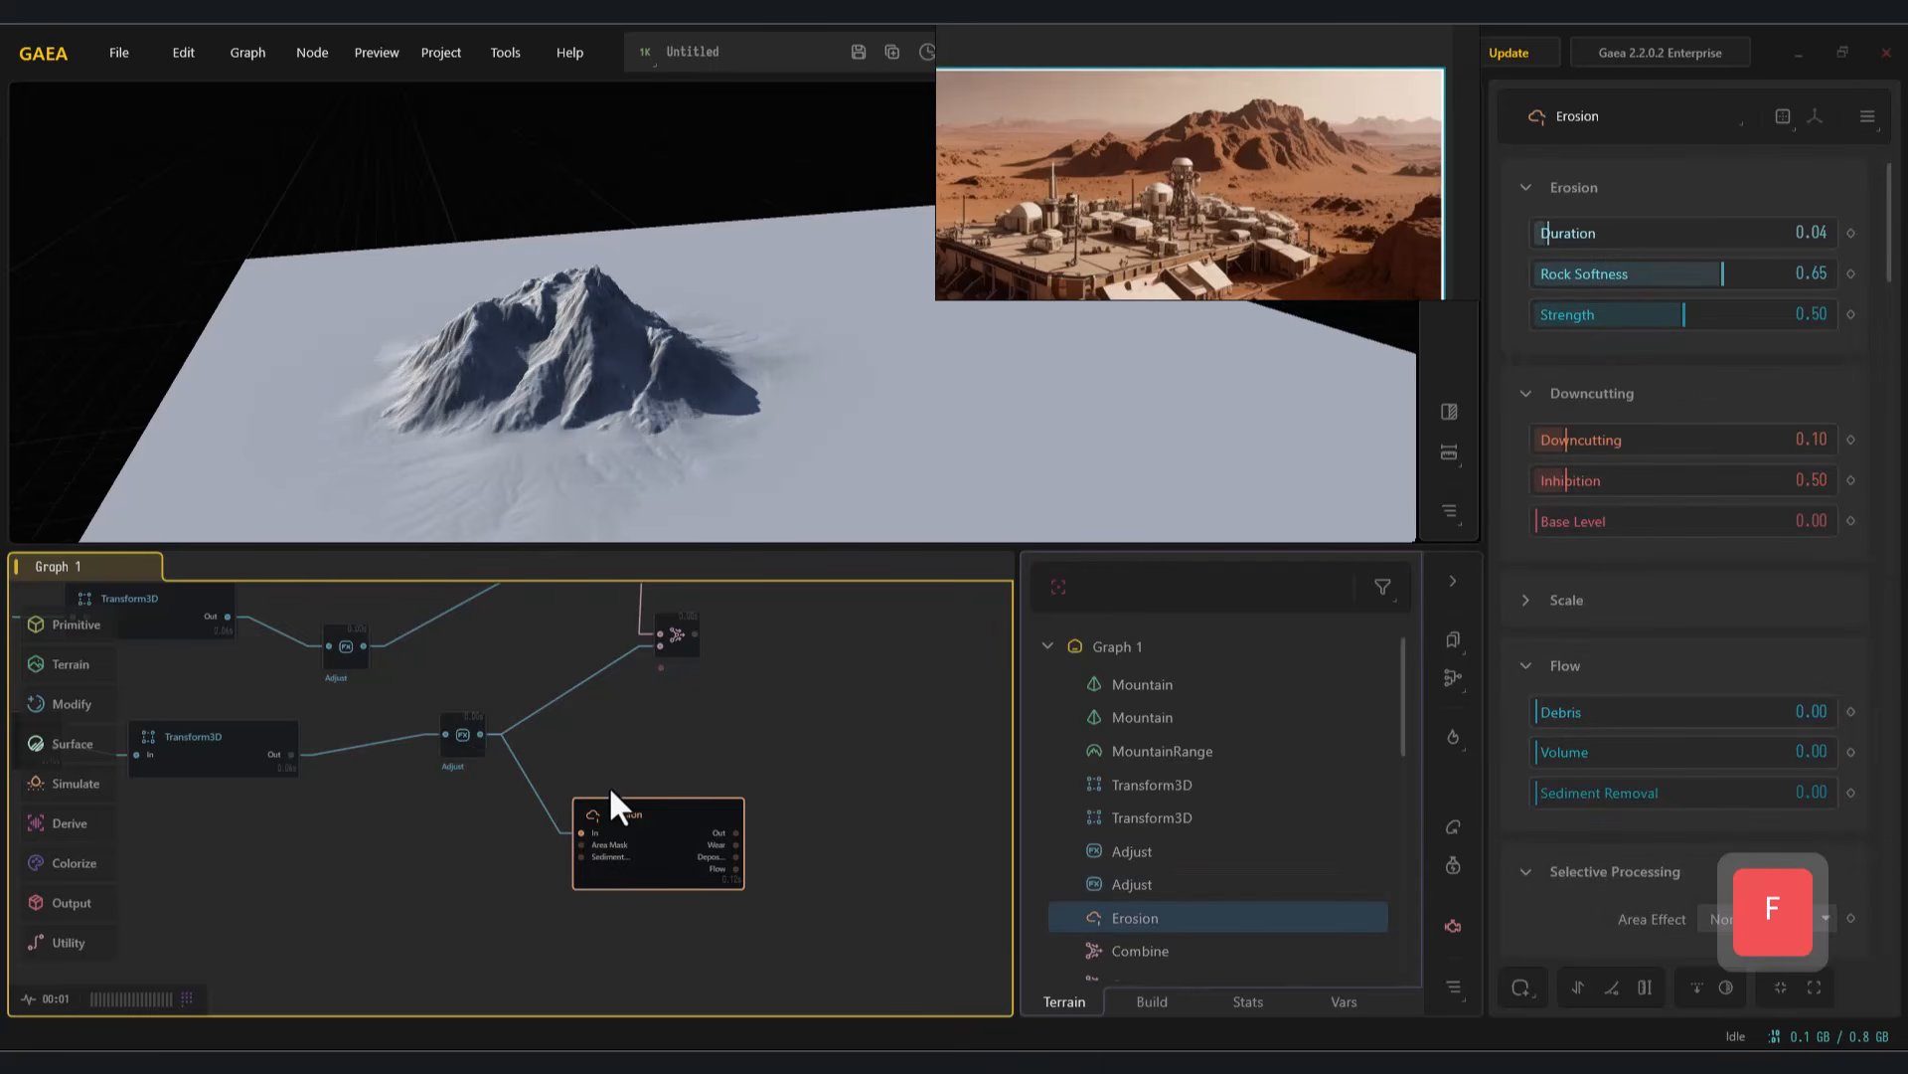
pyautogui.moveTo(616, 847); pyautogui.dragTo(572, 826)
pyautogui.moveTo(672, 653); pyautogui.dragTo(660, 645)
pyautogui.click(683, 652)
pyautogui.press('alt')
pyautogui.moveTo(784, 342)
pyautogui.keyDown('alt'); pyautogui.mouseDown()
pyautogui.moveTo(809, 352)
pyautogui.moveTo(771, 378)
pyautogui.mouseUp(); pyautogui.keyUp('alt')
# Lock the preview to the second Combine node
pyautogui.moveTo(389, 757); pyautogui.dragTo(470, 786, button='middle')
pyautogui.click(432, 686)
pyautogui.moveTo(639, 705); pyautogui.dragTo(634, 748, button='middle')
pyautogui.click(729, 765)
pyautogui.press('f')
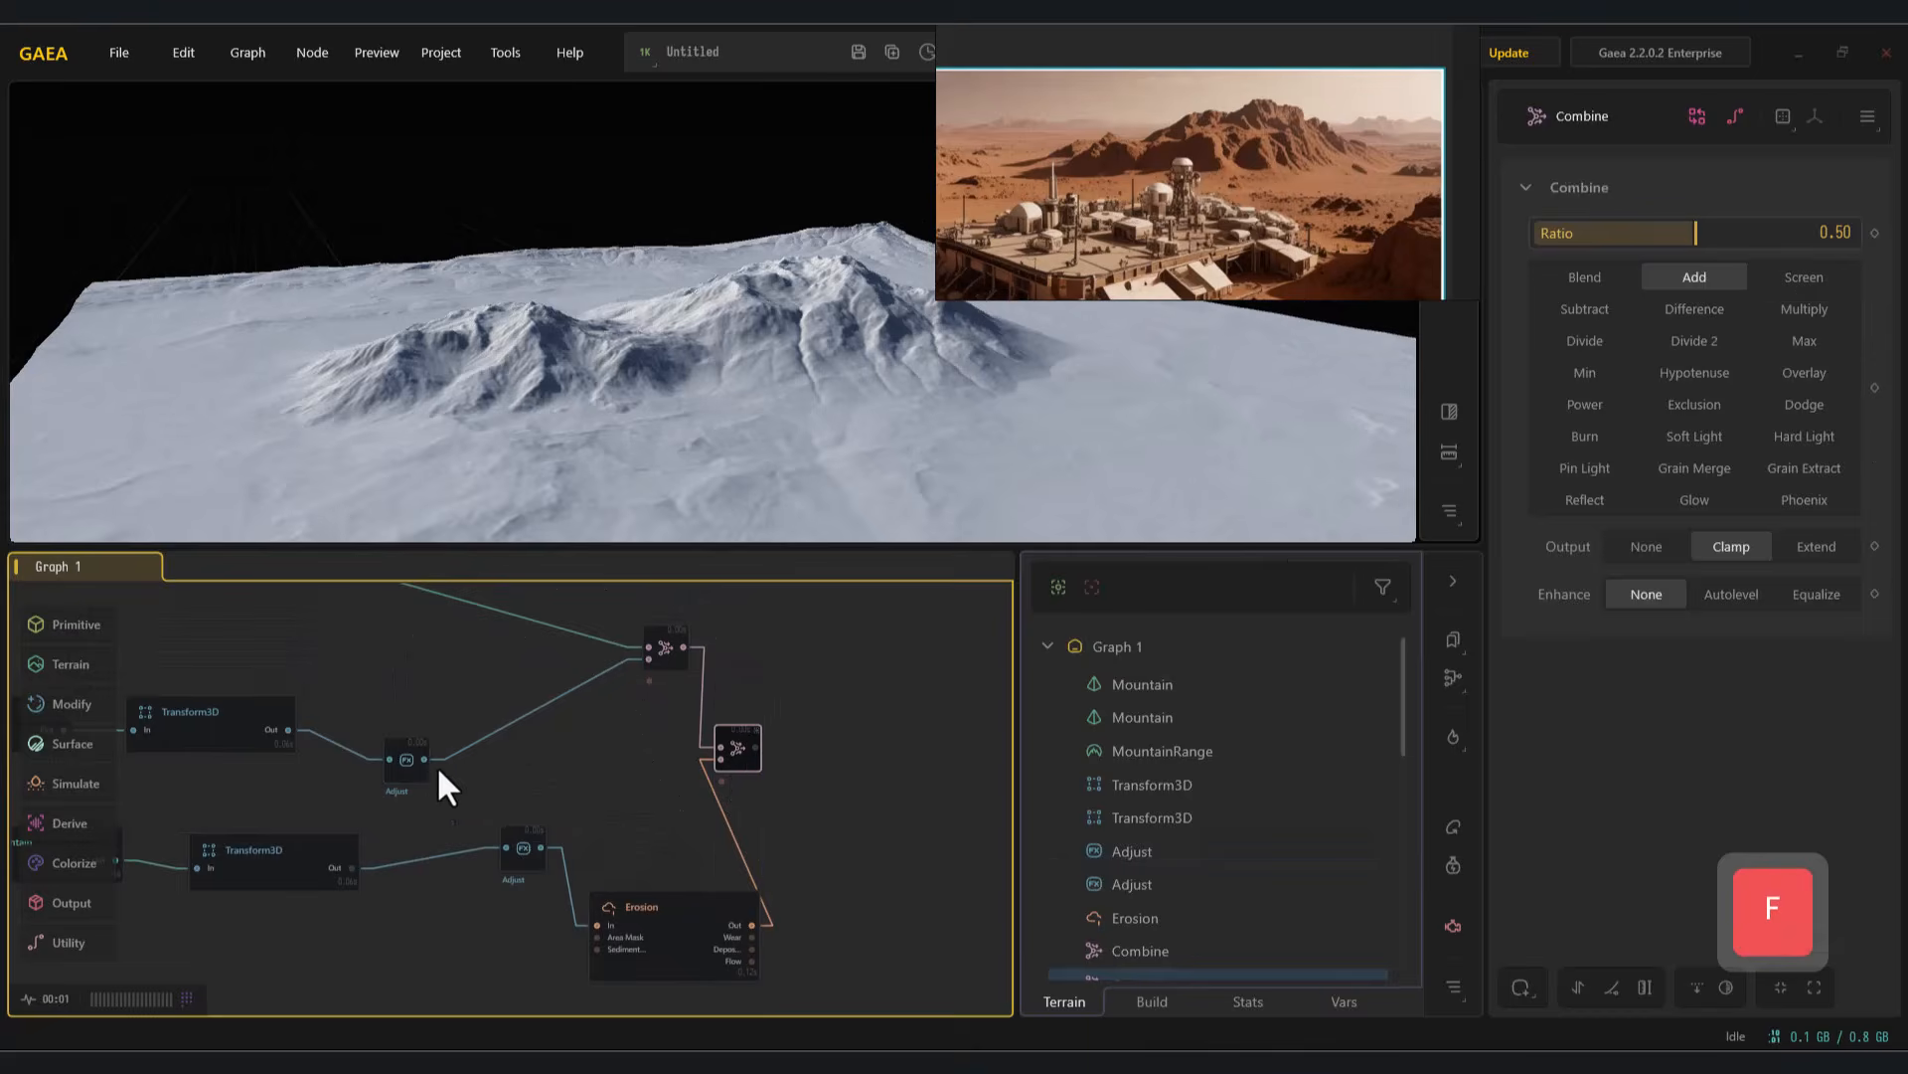
# Move the first Adjust node nearer its Transform3D and set its Multiply to 4.68
pyautogui.moveTo(414, 768); pyautogui.dragTo(391, 756)
pyautogui.moveTo(1652, 236); pyautogui.dragTo(1682, 238)
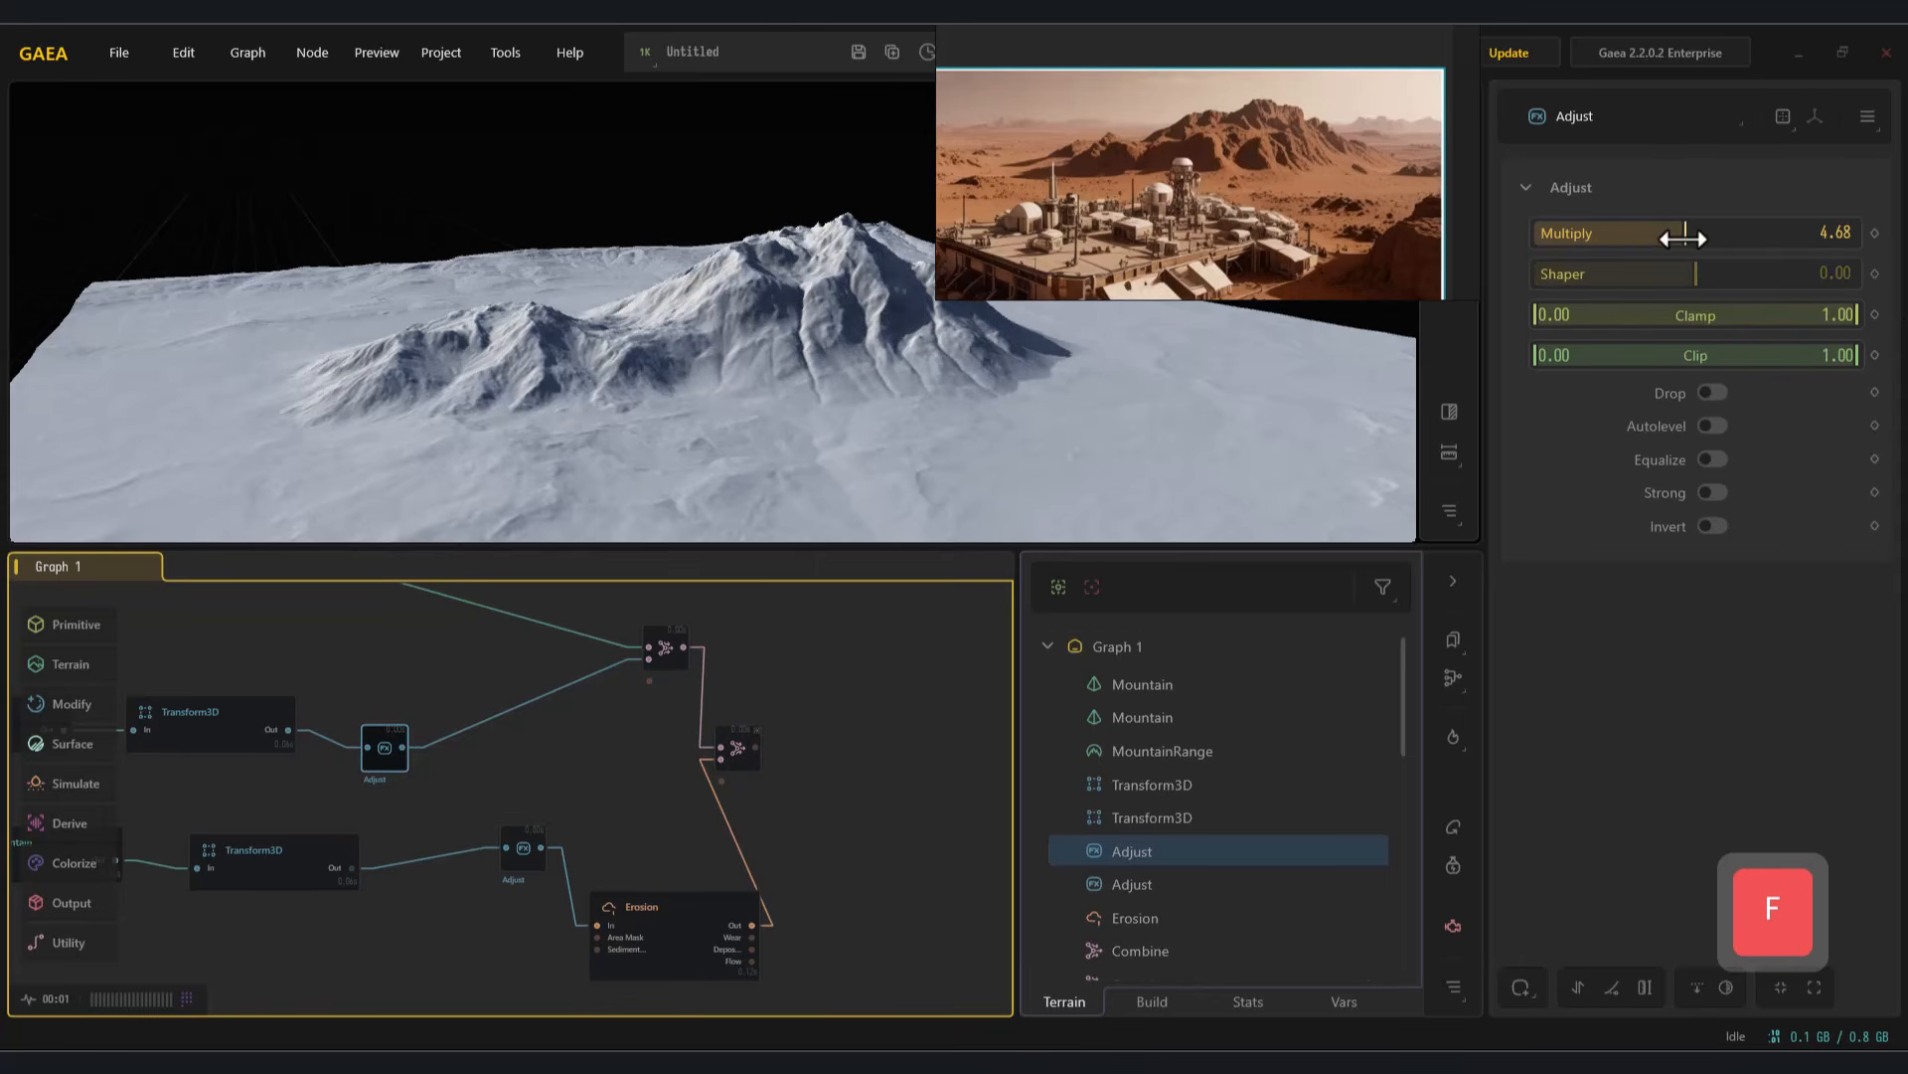
pyautogui.keyDown('alt'); pyautogui.moveTo(912, 256); pyautogui.dragTo(738, 289); pyautogui.keyUp('alt')
# Compare the combined mountains' shape and placement with the Mars reference image from several distances and angles
pyautogui.scroll(-6, 748, 310)
pyautogui.scroll(-4, 1300, 178)
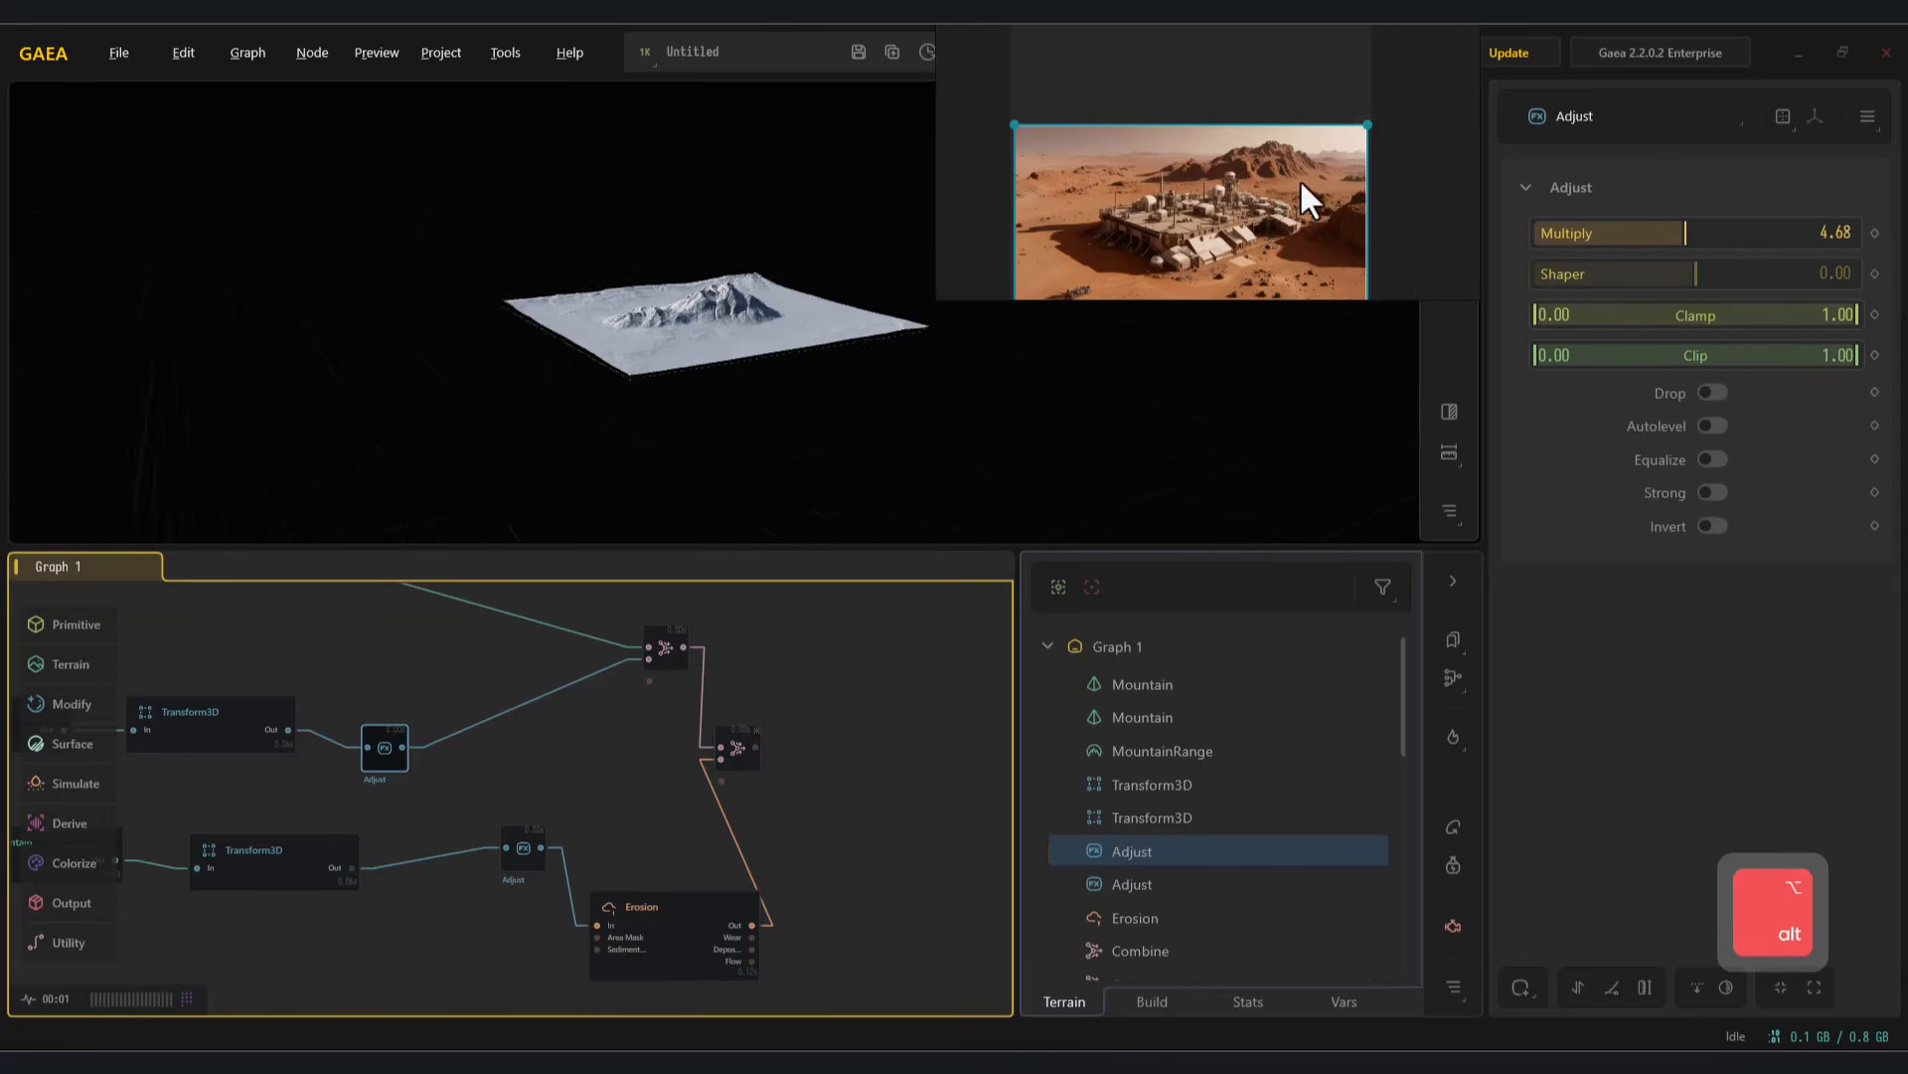
pyautogui.keyDown('alt'); pyautogui.moveTo(1365, 196); pyautogui.dragTo(1387, 175); pyautogui.keyUp('alt')
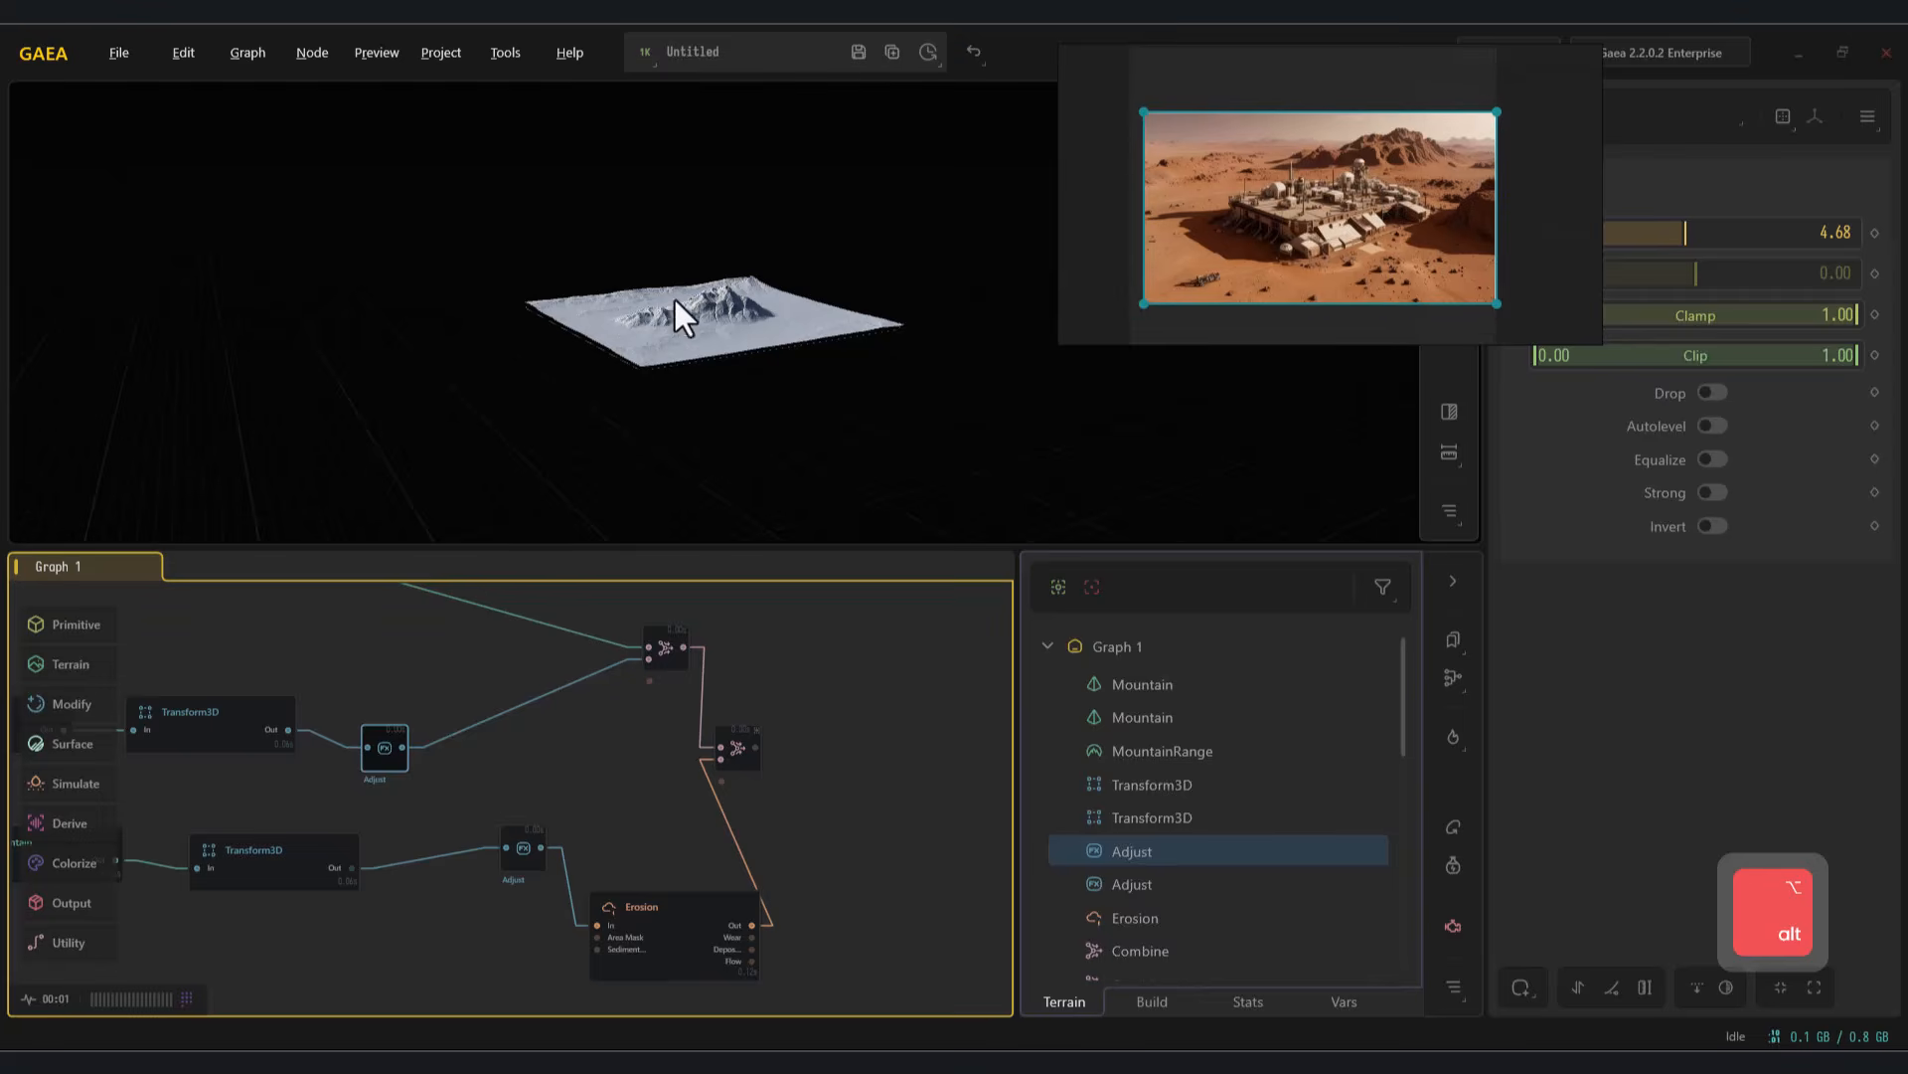
pyautogui.scroll(10, 695, 297)
pyautogui.moveTo(693, 300); pyautogui.dragTo(771, 366)
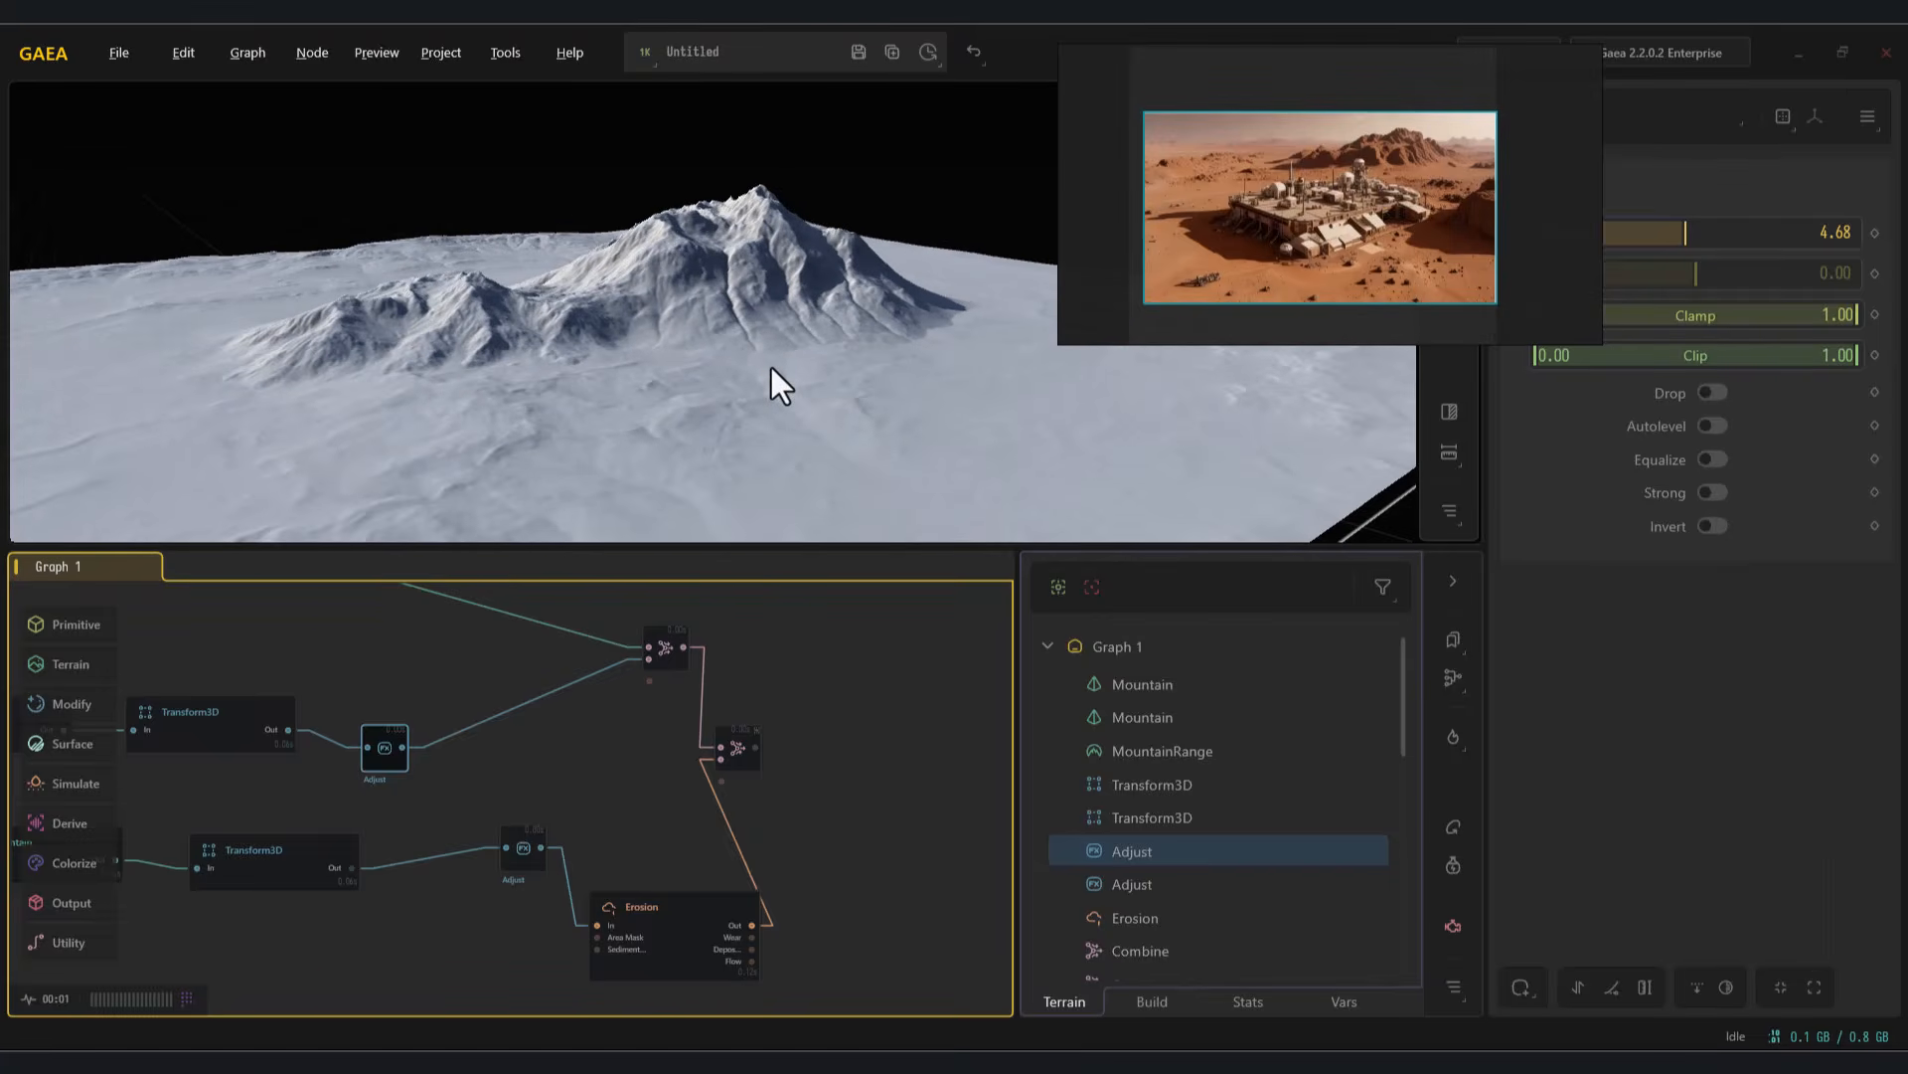
pyautogui.moveTo(801, 396); pyautogui.dragTo(899, 355)
pyautogui.keyDown('alt'); pyautogui.scroll(2, 1310, 111); pyautogui.keyUp('alt')
pyautogui.keyDown('alt'); pyautogui.scroll(-4, 1316, 117); pyautogui.keyUp('alt')
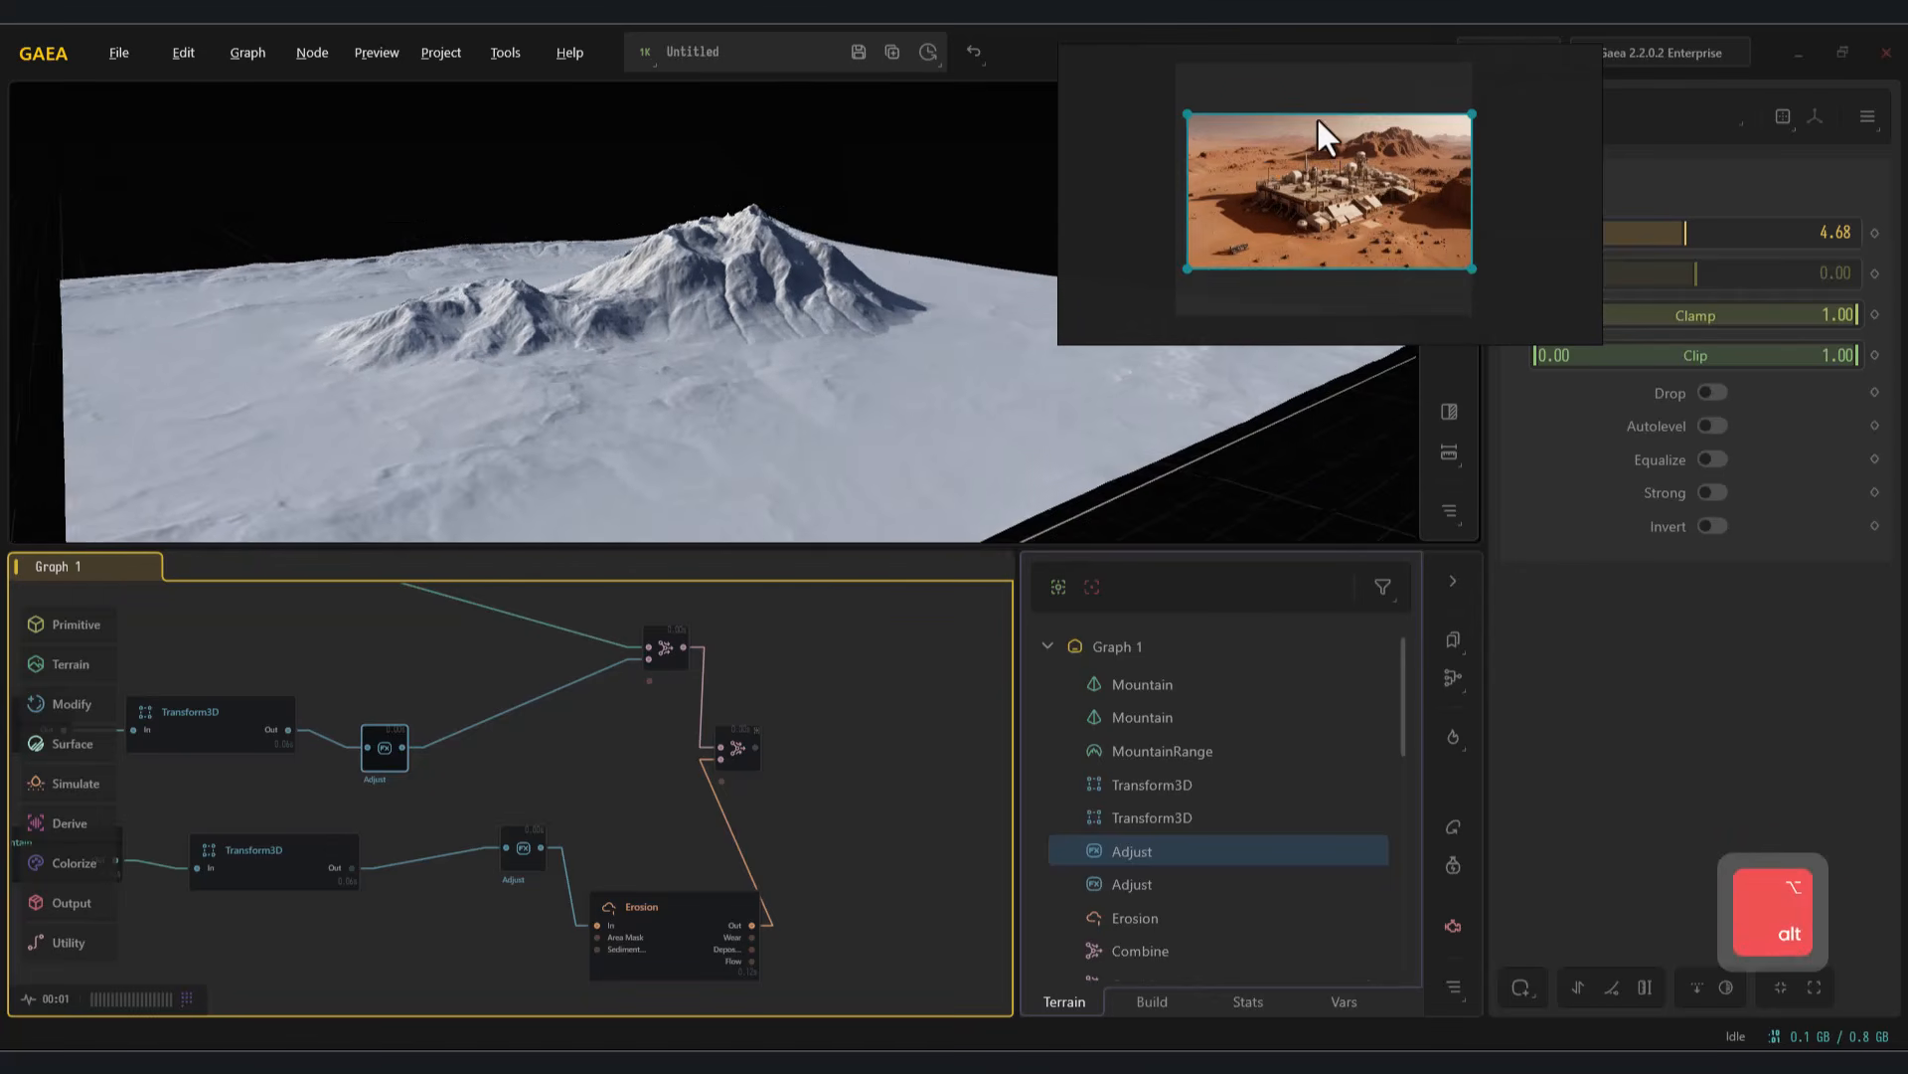
pyautogui.keyDown('alt'); pyautogui.scroll(3, 1223, 141); pyautogui.keyUp('alt')
pyautogui.keyDown('alt'); pyautogui.scroll(-6, 765, 313); pyautogui.keyUp('alt')
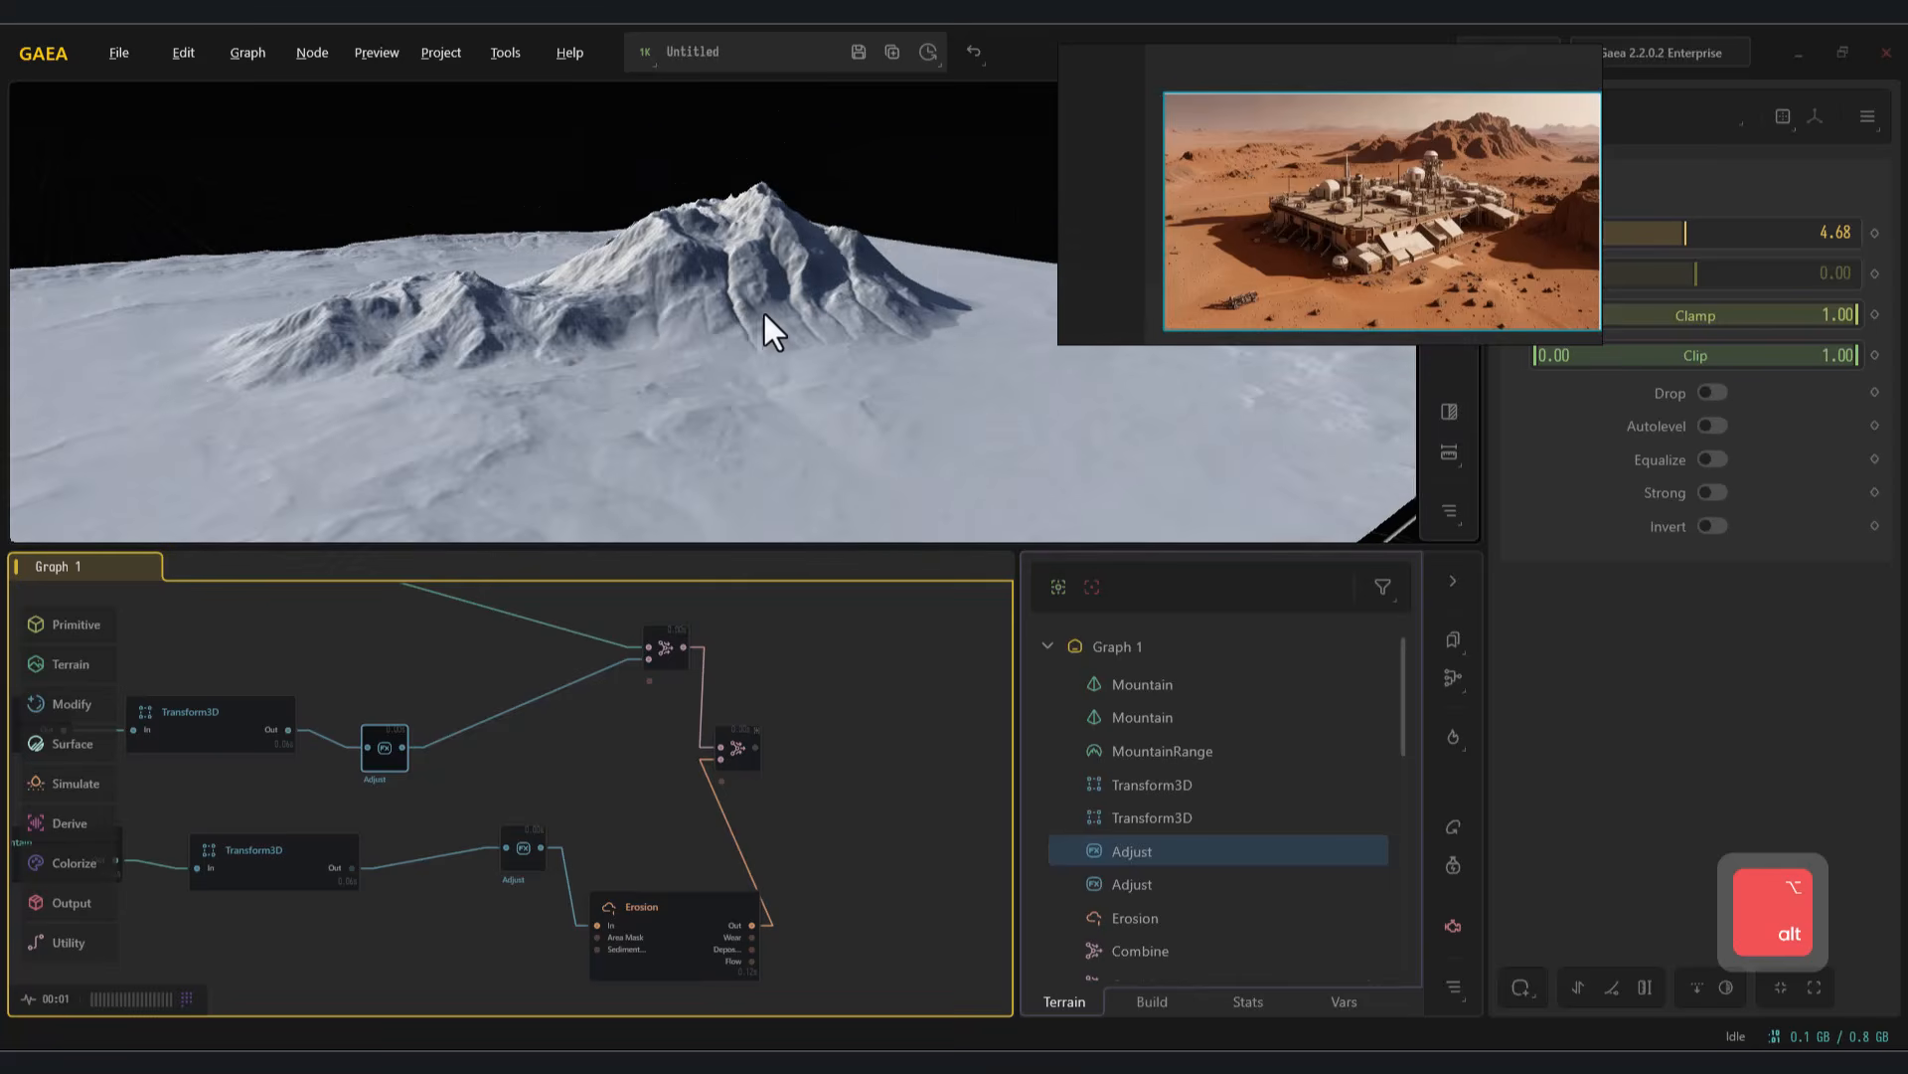
pyautogui.keyDown('alt'); pyautogui.scroll(3, 587, 358); pyautogui.keyUp('alt')
pyautogui.moveTo(732, 350); pyautogui.dragTo(759, 541)
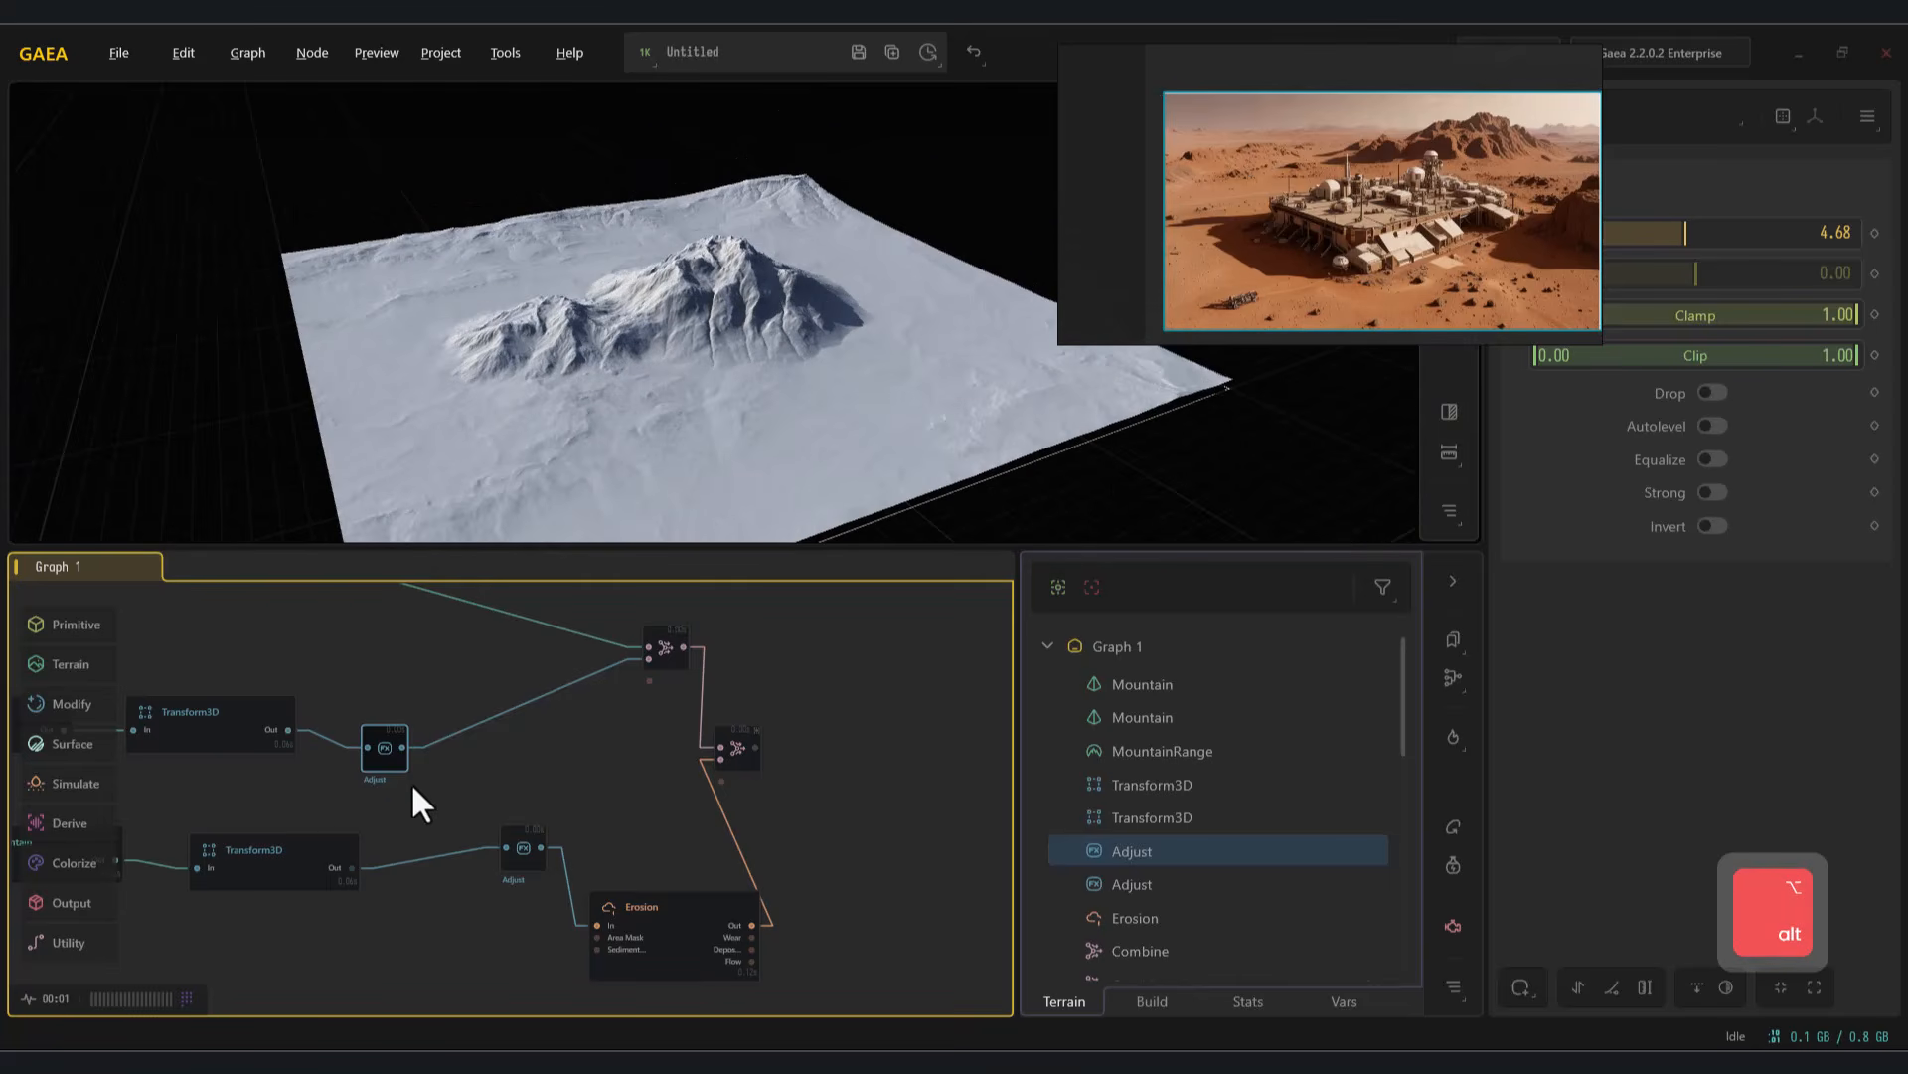
# Shift the main mountain along Offset Y in its Transform3D and set the copied mountain's Offset Y to 0.06
pyautogui.click(267, 747)
pyautogui.moveTo(1366, 289); pyautogui.dragTo(1291, 222)
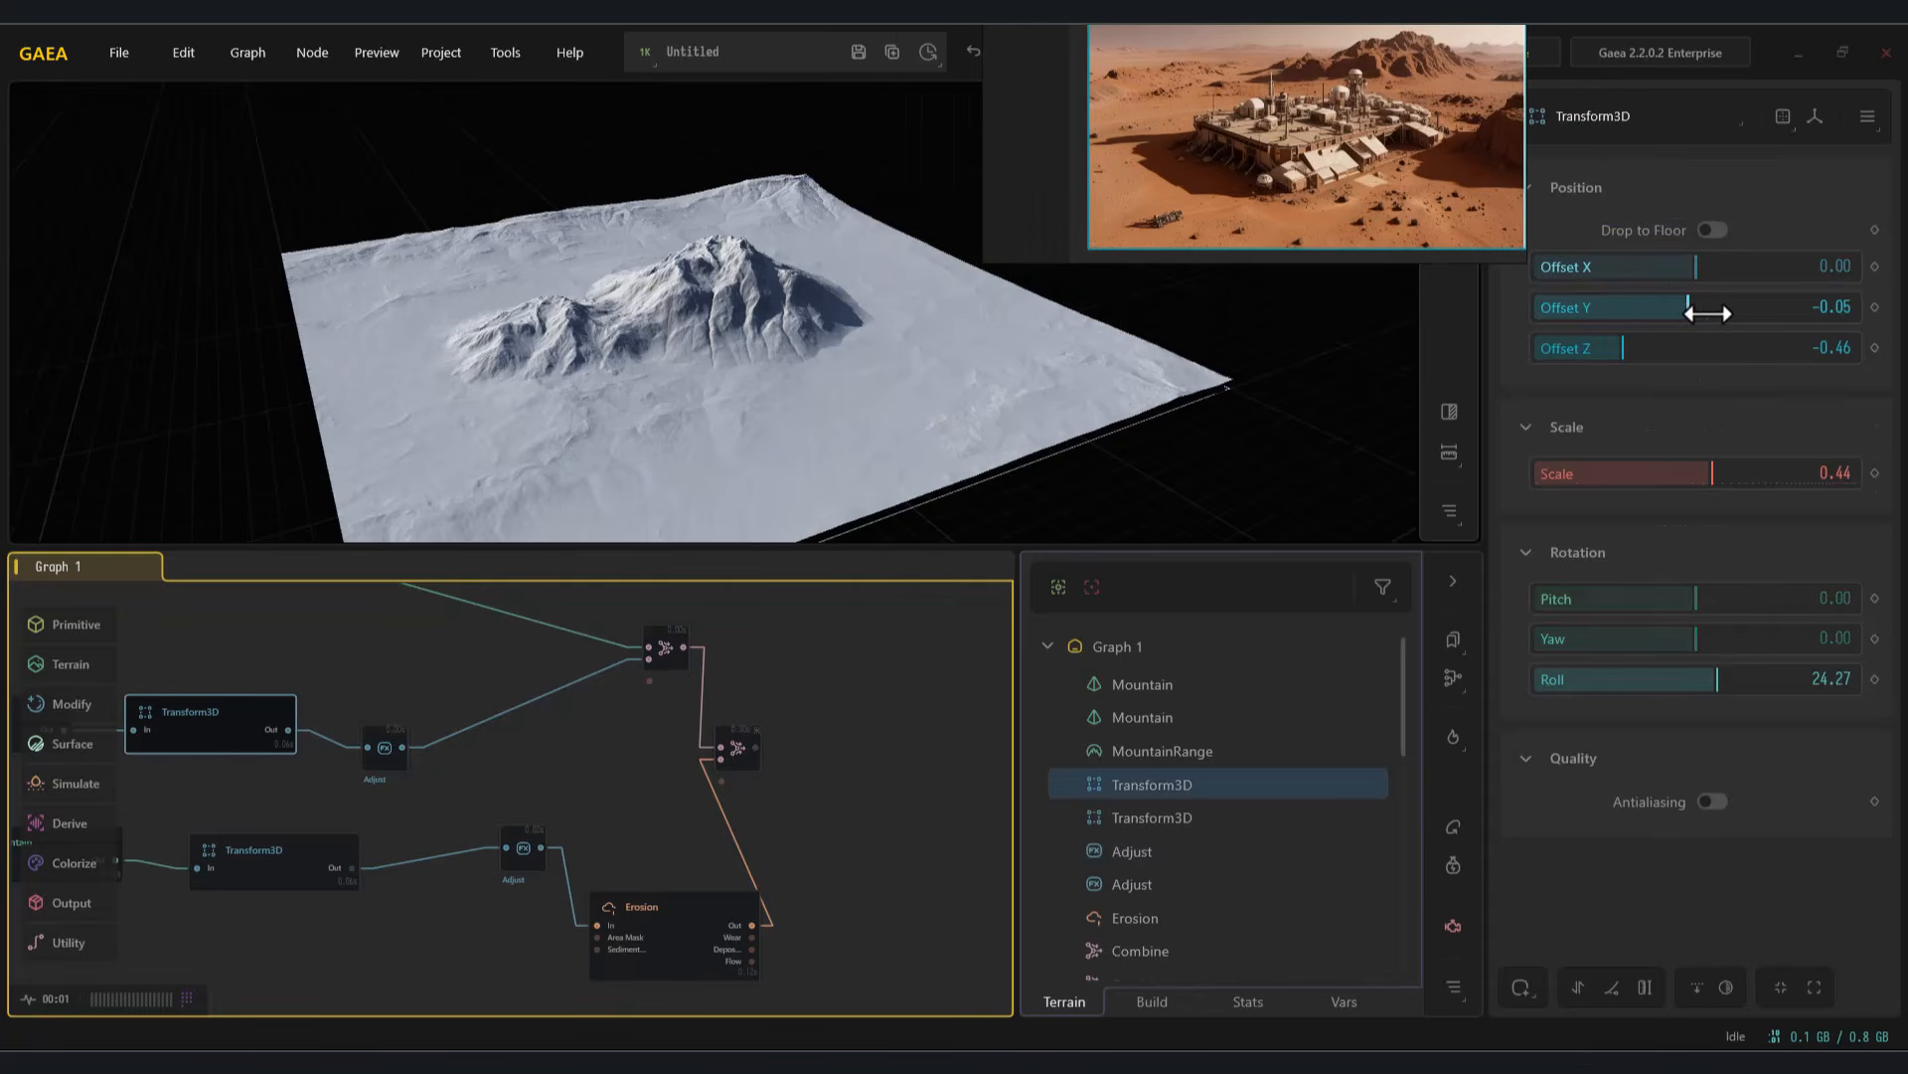
pyautogui.moveTo(1706, 307)
pyautogui.mouseDown()
pyautogui.moveTo(1661, 307)
pyautogui.moveTo(1720, 307)
pyautogui.moveTo(1704, 315)
pyautogui.mouseUp()
pyautogui.click(271, 873)
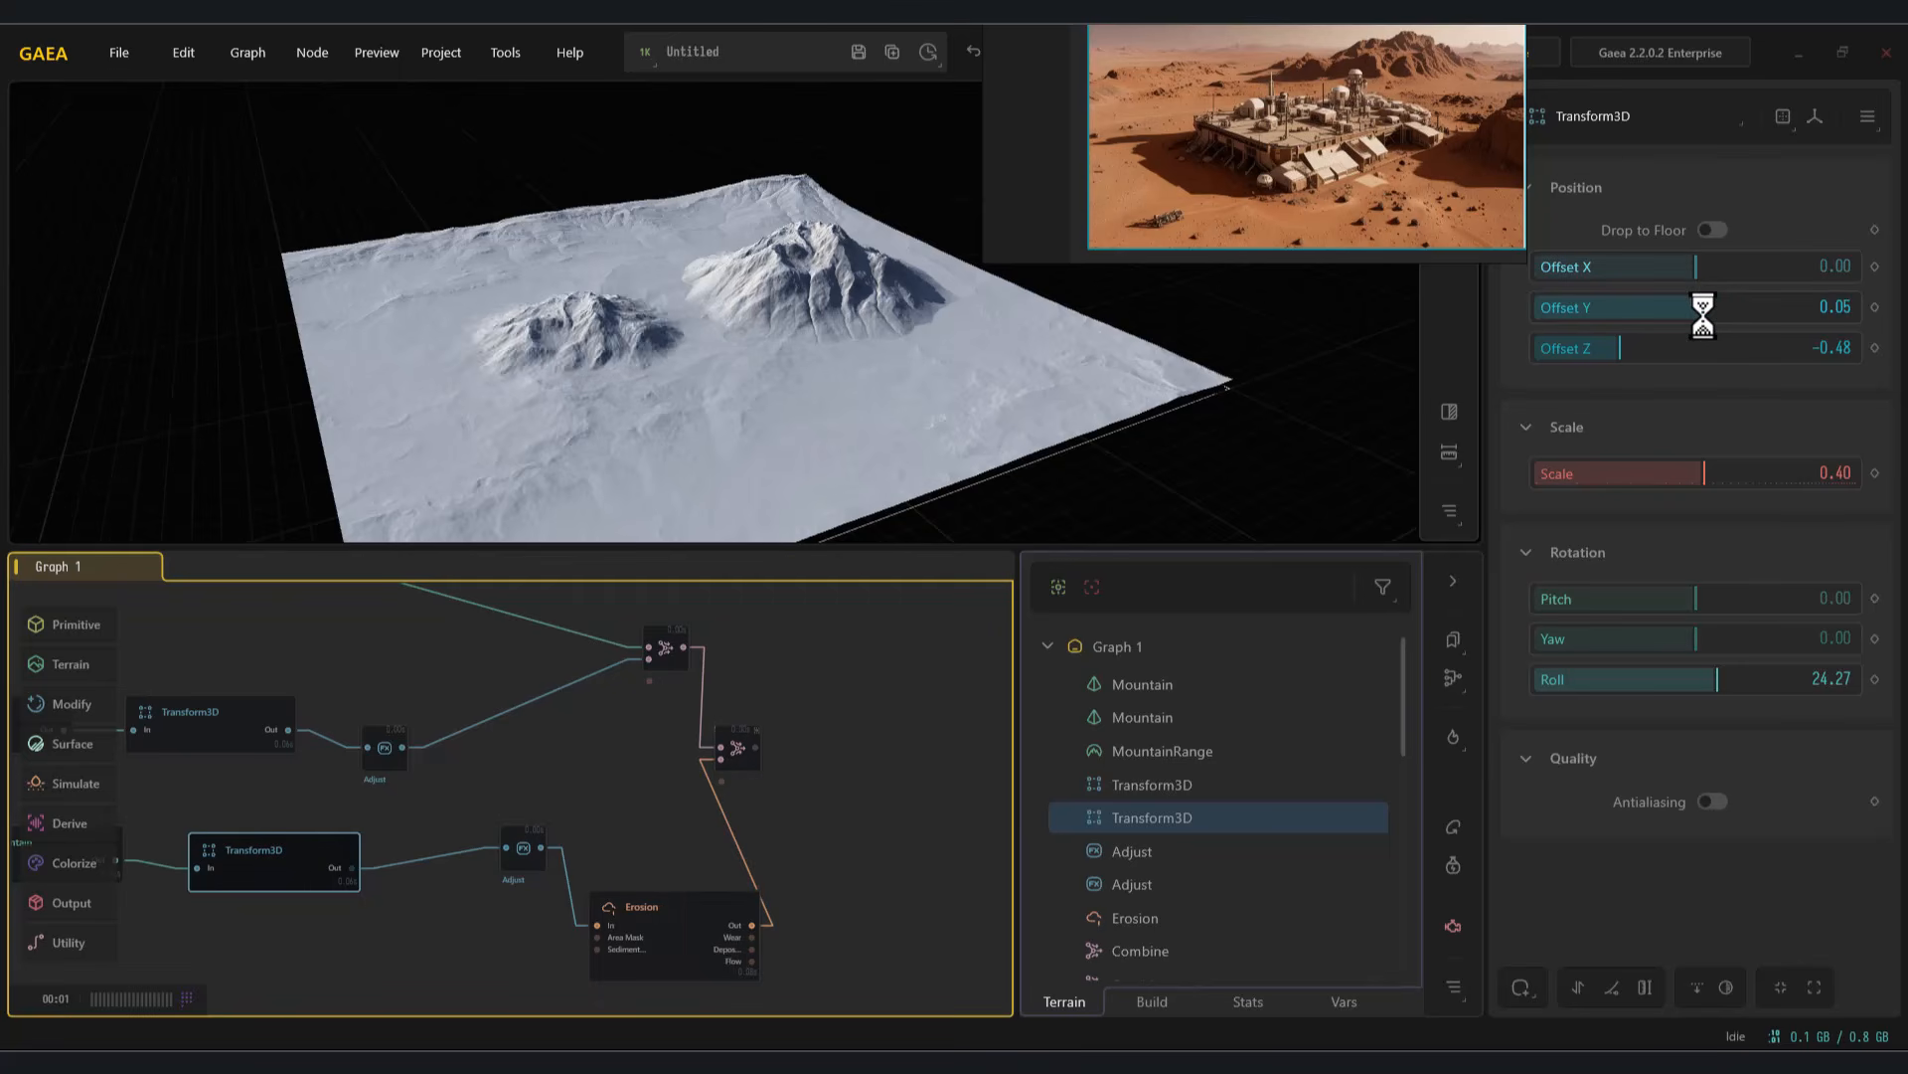
pyautogui.keyDown('alt'); pyautogui.moveTo(576, 266); pyautogui.dragTo(599, 230); pyautogui.keyUp('alt')
pyautogui.keyDown('alt'); pyautogui.moveTo(1183, 65); pyautogui.dragTo(1227, 85); pyautogui.keyUp('alt')
pyautogui.scroll(3, 1234, 93)
pyautogui.scroll(-3, 1235, 93)
pyautogui.keyDown('alt'); pyautogui.moveTo(696, 320); pyautogui.dragTo(731, 361); pyautogui.keyUp('alt')
pyautogui.keyDown('alt'); pyautogui.scroll(3, 727, 299); pyautogui.keyUp('alt')
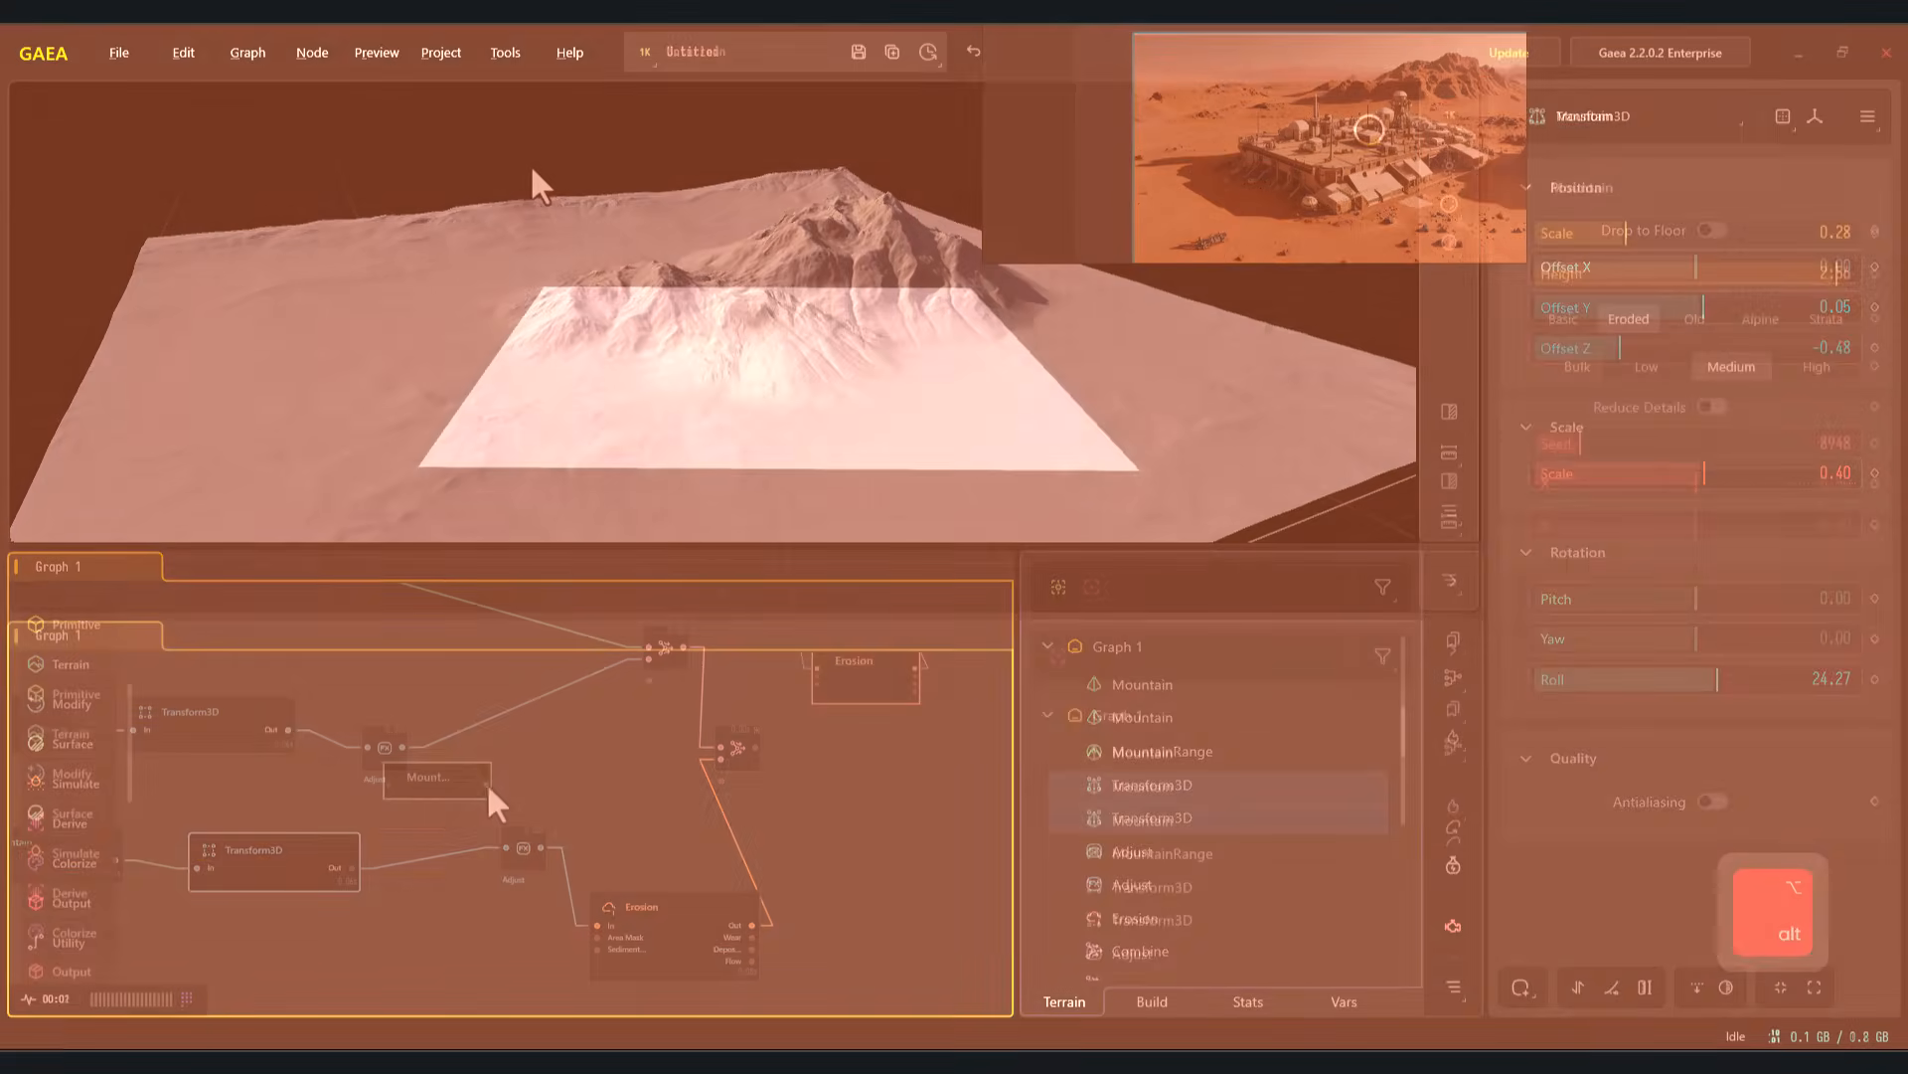
# Connect a SoftClip node to the new Mountain's output and lower its Threshold to flatten the peak
pyautogui.moveTo(489, 785); pyautogui.dragTo(401, 748)
pyautogui.write('sof')
pyautogui.click(686, 906)
pyautogui.scroll(3, 532, 831)
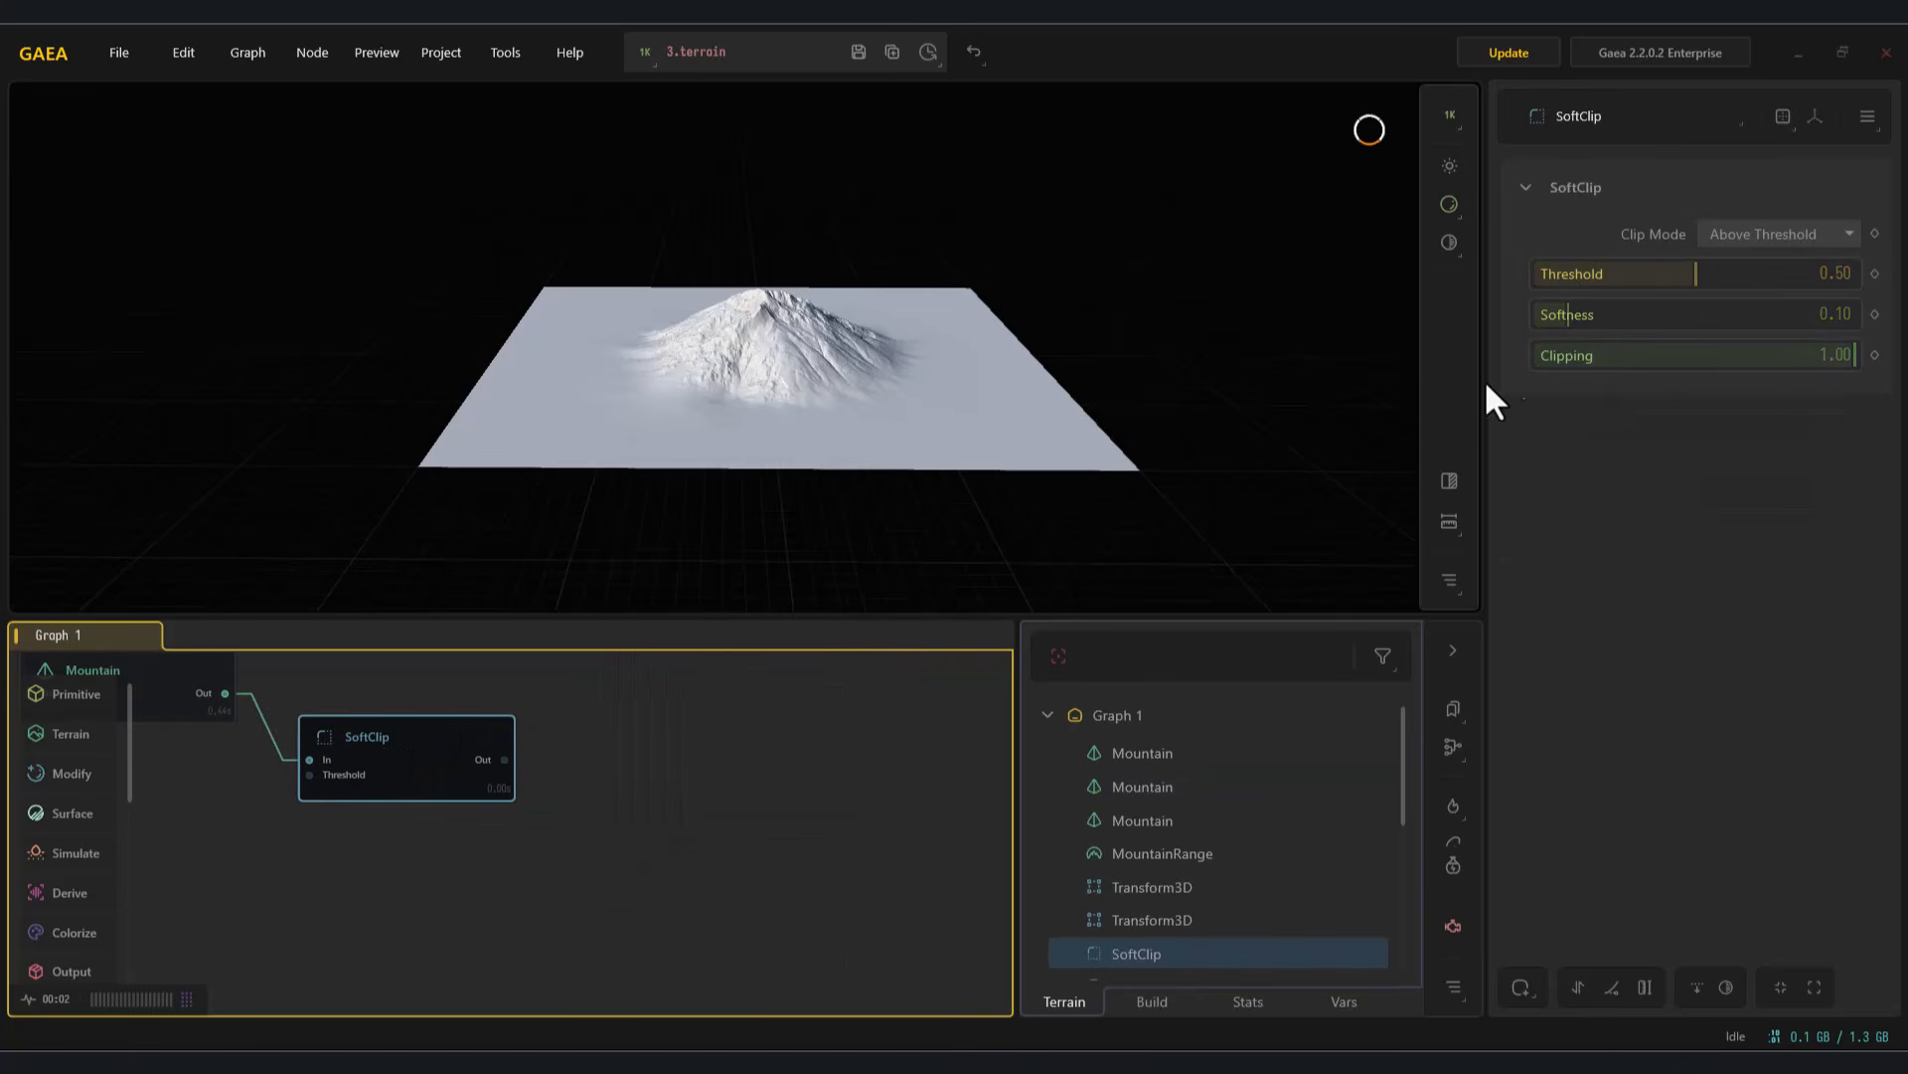
pyautogui.moveTo(1666, 278); pyautogui.dragTo(1551, 339)
# Connect a Curve node to SoftClip, adding a raised point at the curve's start and a lowered point near its middle
pyautogui.moveTo(506, 759); pyautogui.dragTo(628, 809)
pyautogui.write('cu')
pyautogui.click(735, 884)
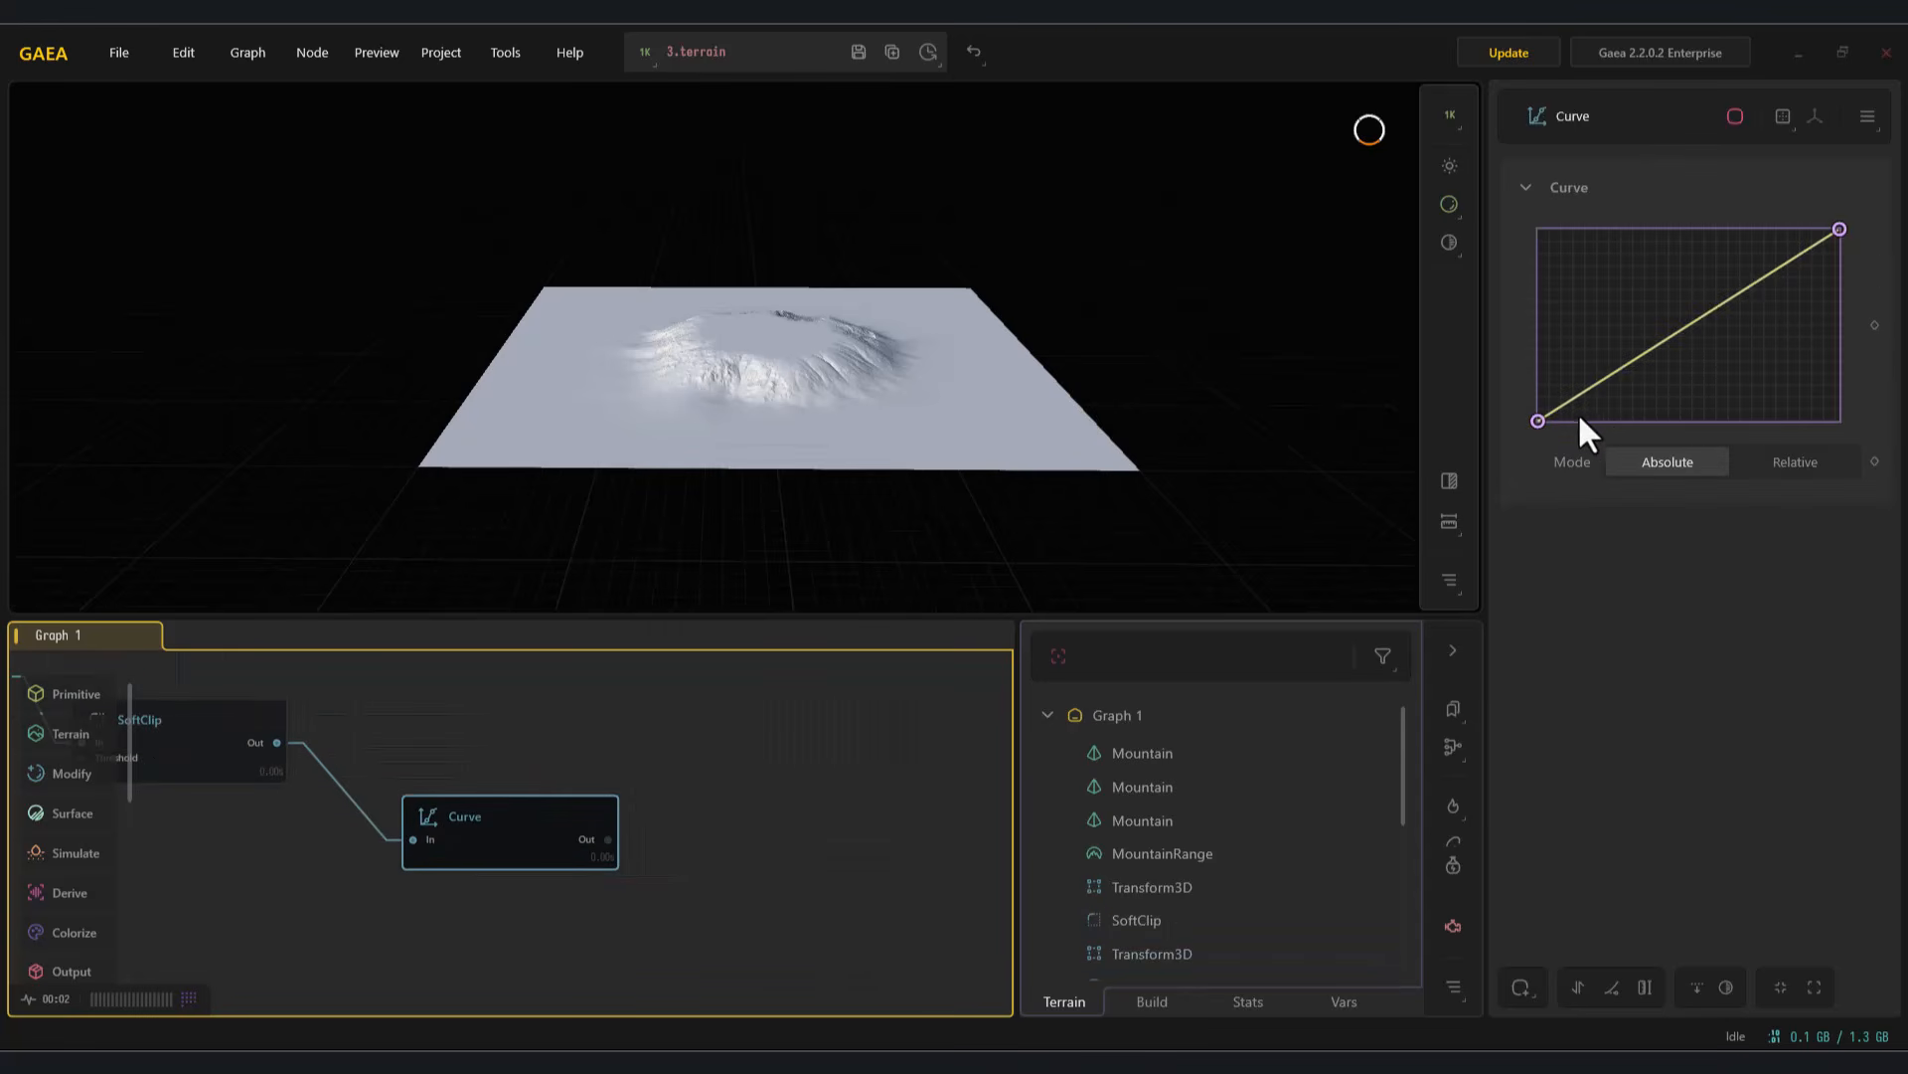
pyautogui.moveTo(1560, 409); pyautogui.dragTo(1543, 396)
pyautogui.moveTo(1690, 300); pyautogui.dragTo(1705, 363)
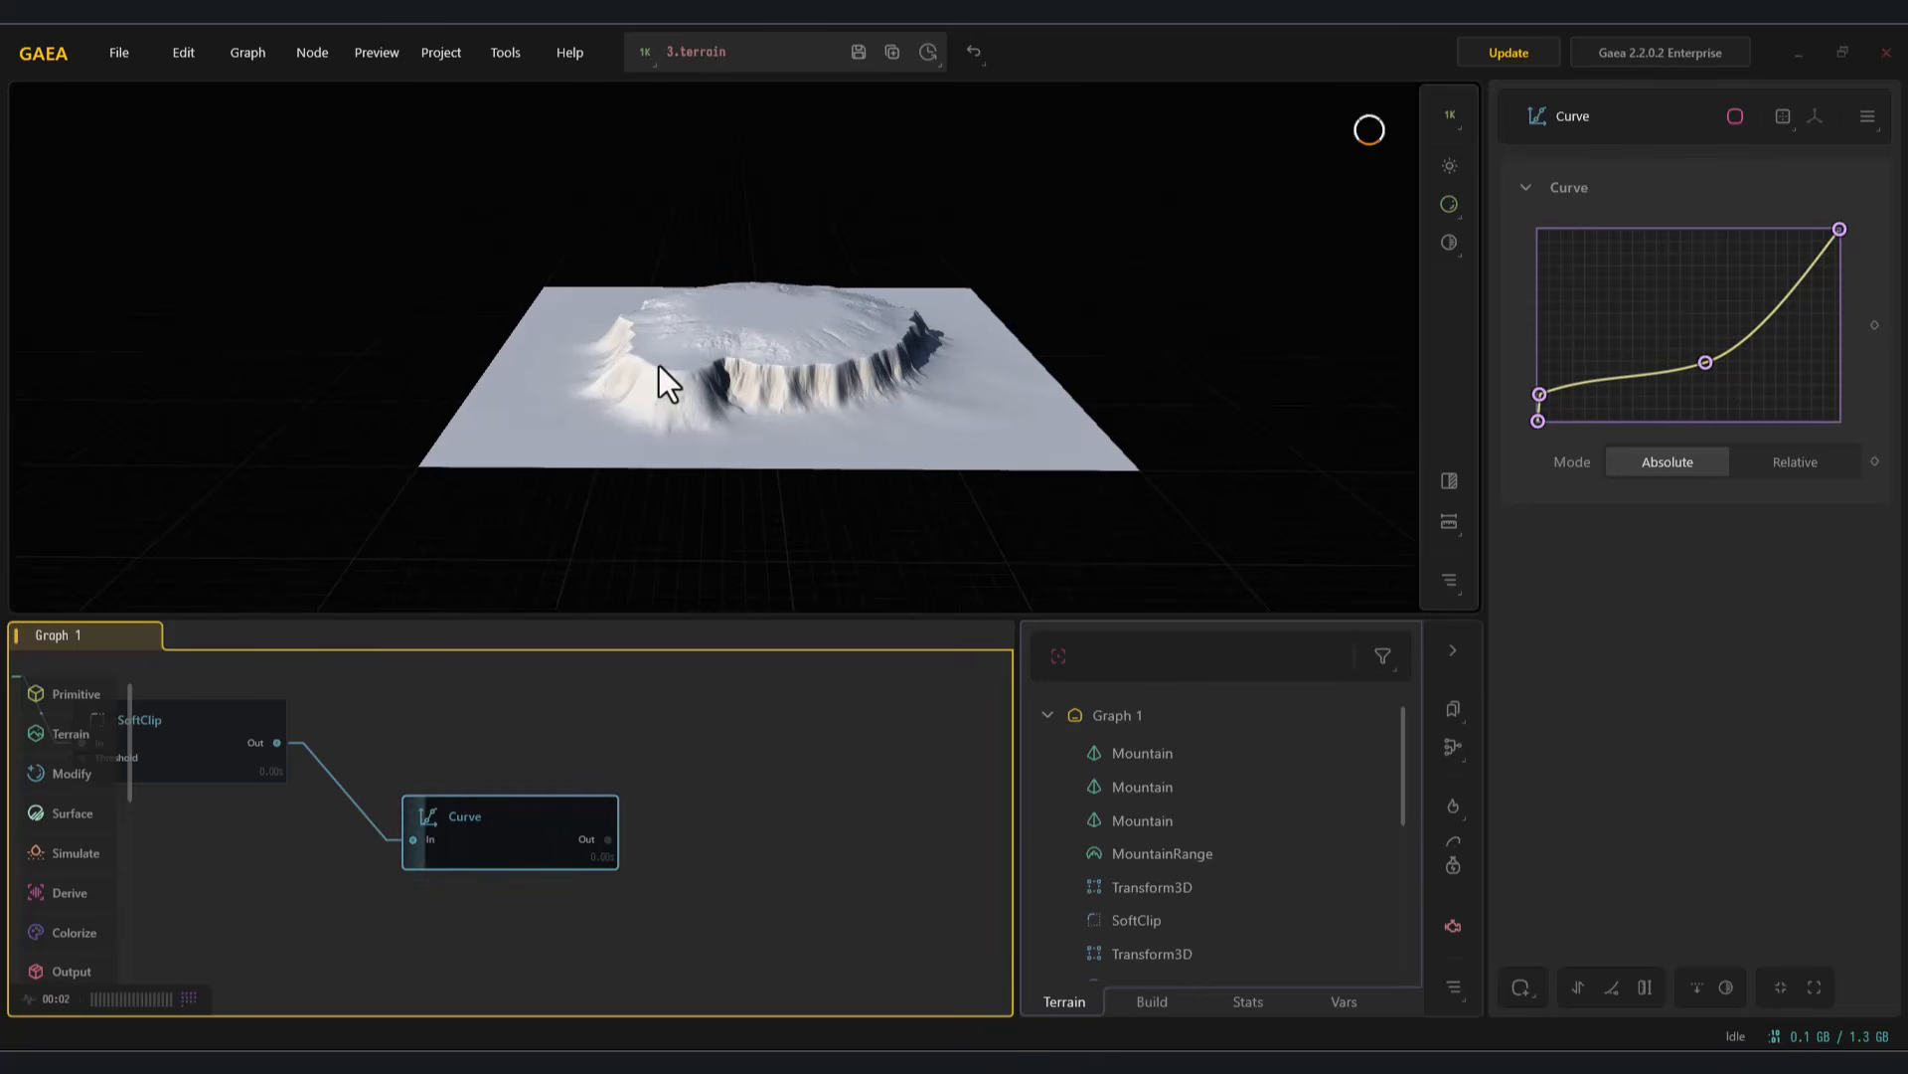
# Flatten the curve's lower section by moving its two intermediate points to nearly the same height closer to the start
pyautogui.moveTo(1542, 392); pyautogui.dragTo(1550, 397)
pyautogui.moveTo(1706, 362); pyautogui.dragTo(1624, 396)
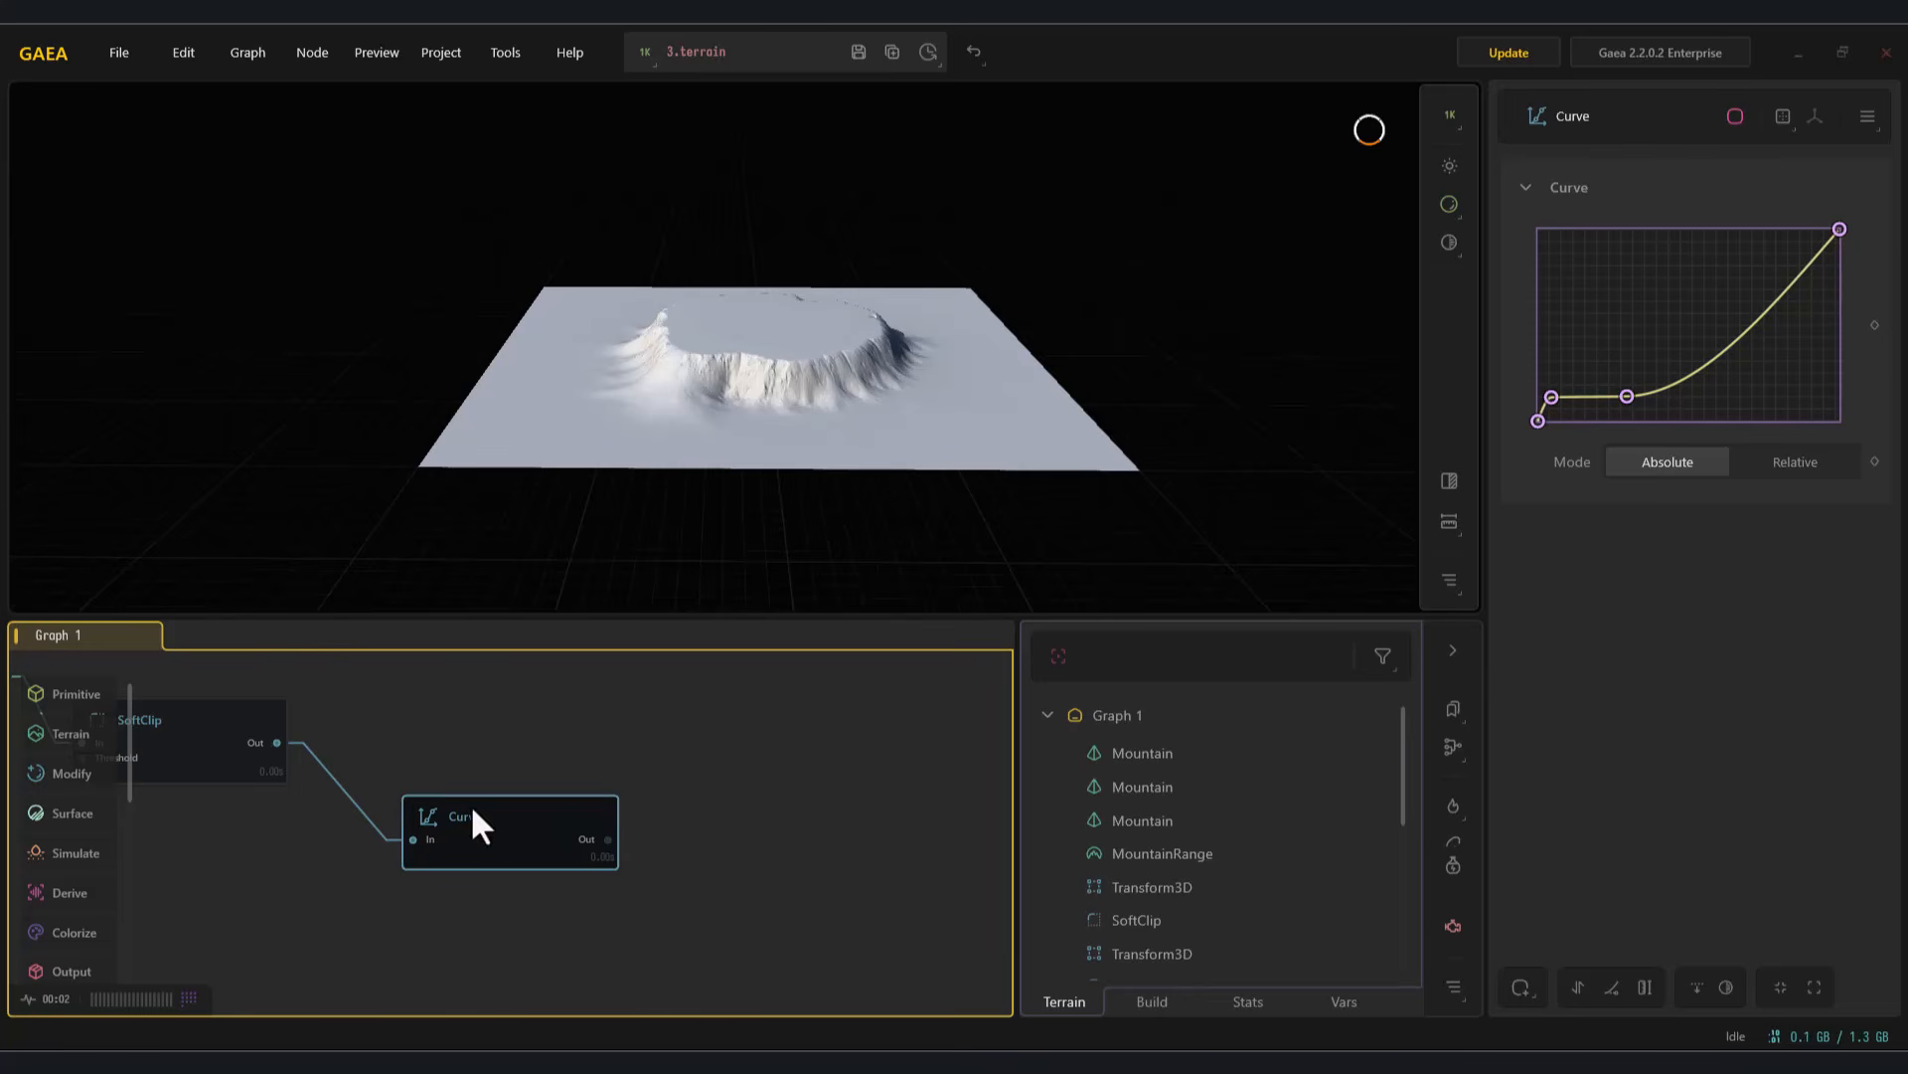
pyautogui.moveTo(487, 783); pyautogui.dragTo(493, 775)
# Connect a Contours node to the Curve output and place it slightly lower in the graph
pyautogui.moveTo(91, 807)
pyautogui.moveTo(243, 809)
pyautogui.click(330, 810)
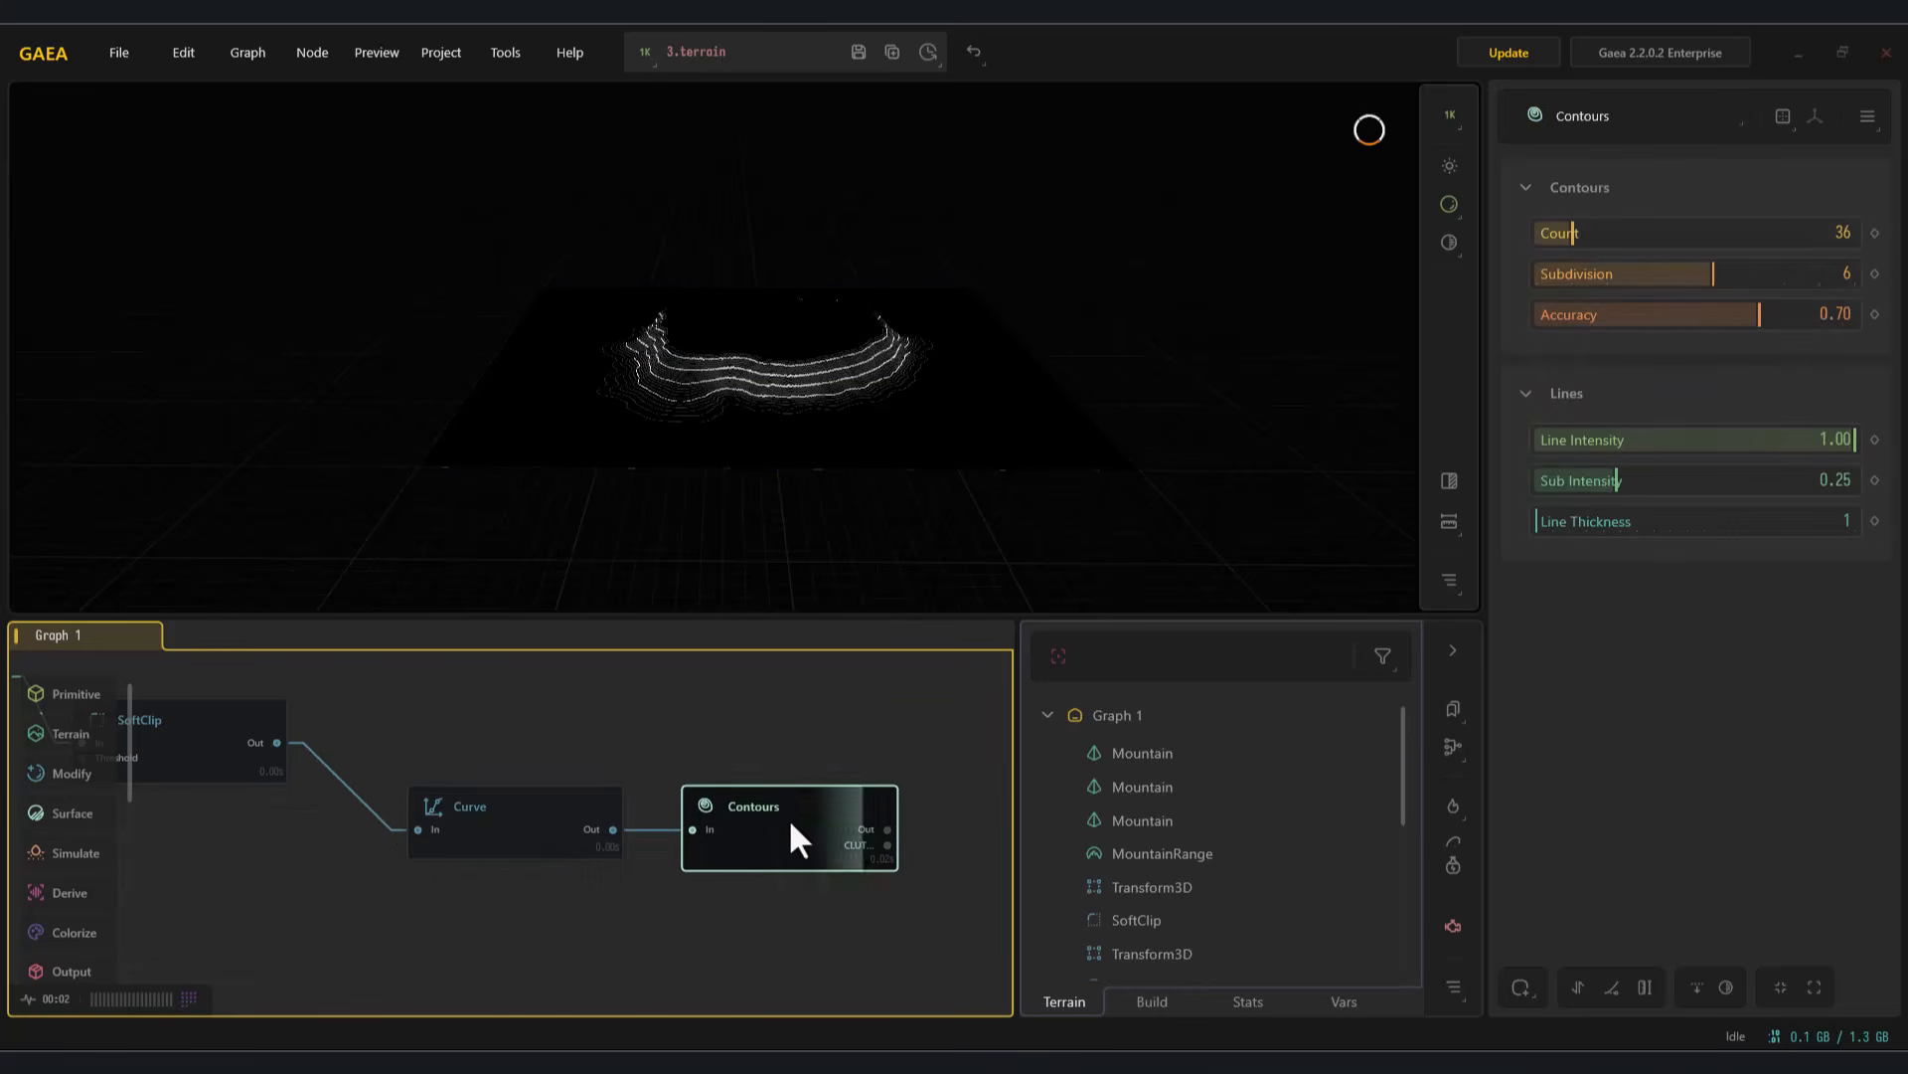
pyautogui.moveTo(717, 838); pyautogui.dragTo(726, 893)
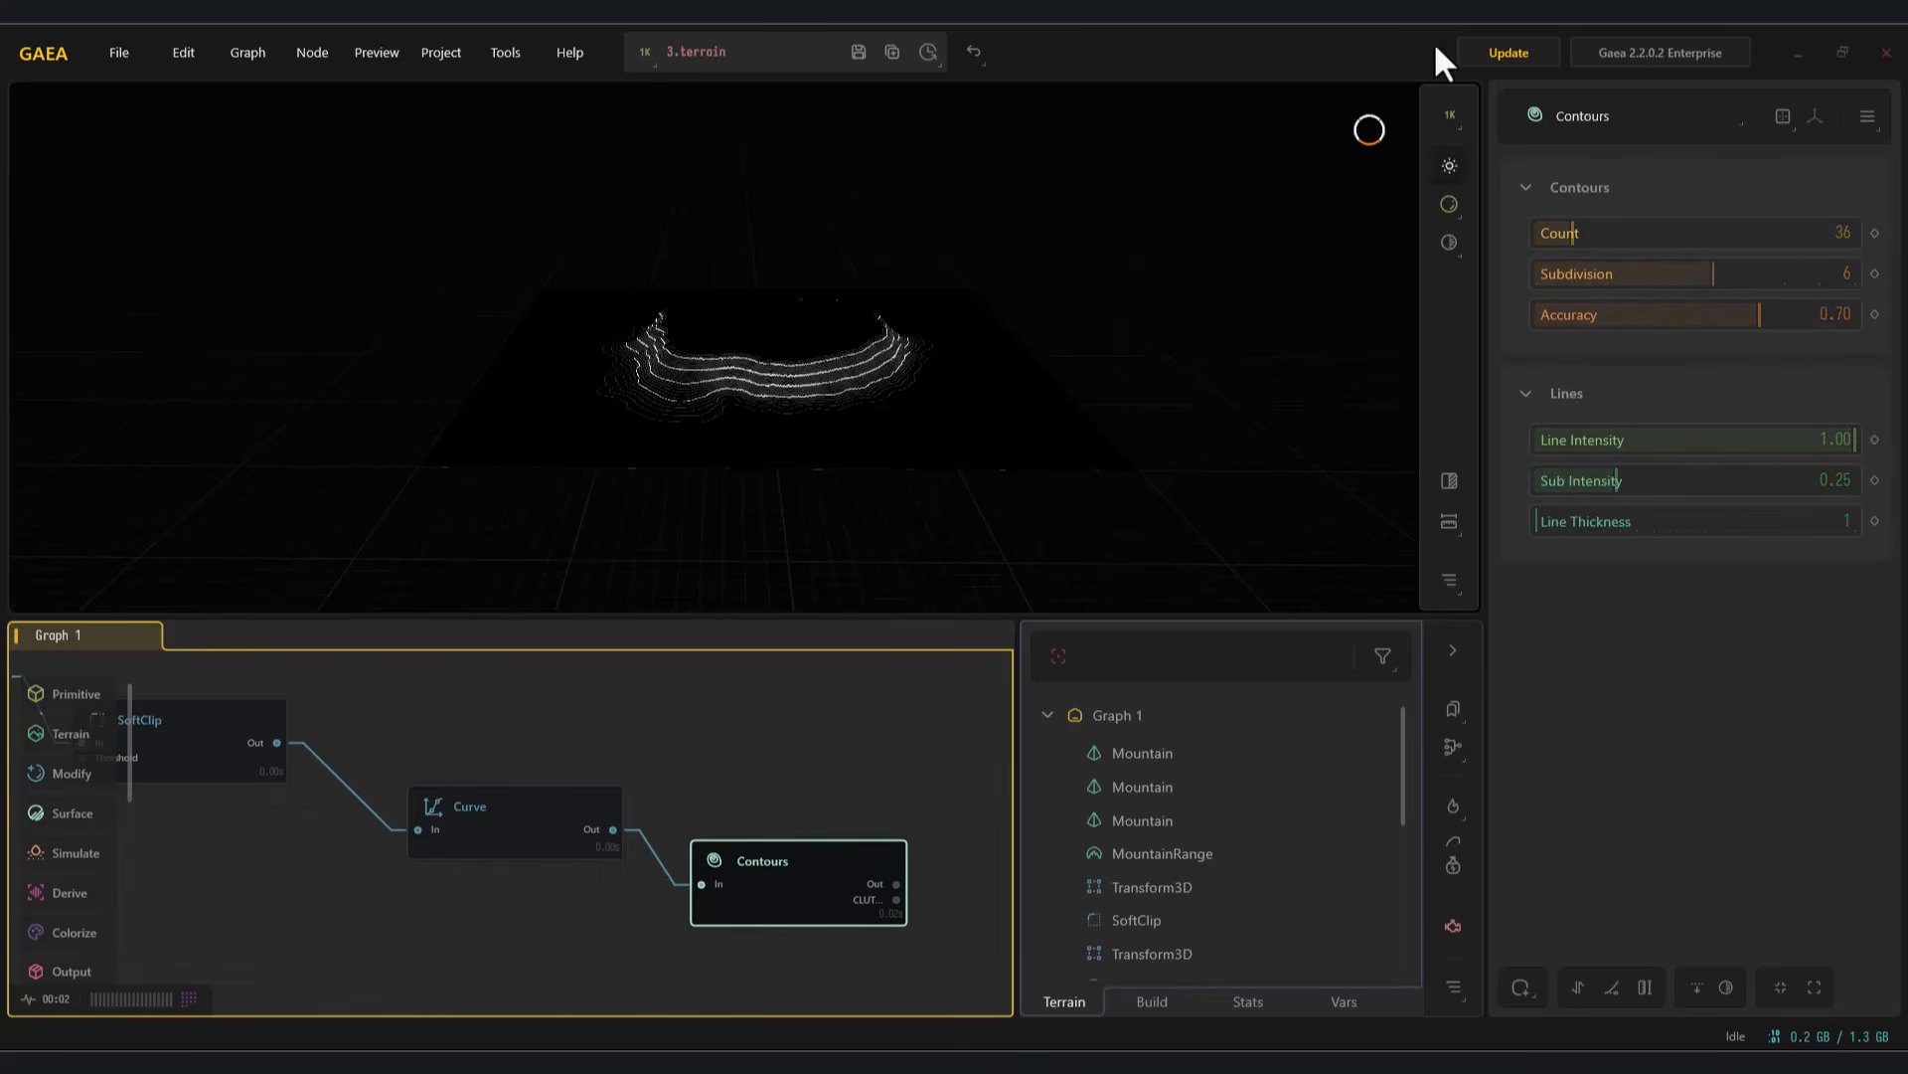
# Set Contours to Count 22, Subdivision 3, Accuracy 0.81, Line Intensity 0.86 and Sub Intensity 0.38
pyautogui.moveTo(1569, 227)
pyautogui.mouseDown()
pyautogui.moveTo(1526, 233)
pyautogui.moveTo(1553, 239)
pyautogui.mouseUp()
pyautogui.moveTo(1687, 279); pyautogui.dragTo(1620, 291)
pyautogui.moveTo(1761, 318); pyautogui.dragTo(1793, 318)
pyautogui.moveTo(1819, 438); pyautogui.dragTo(1809, 448)
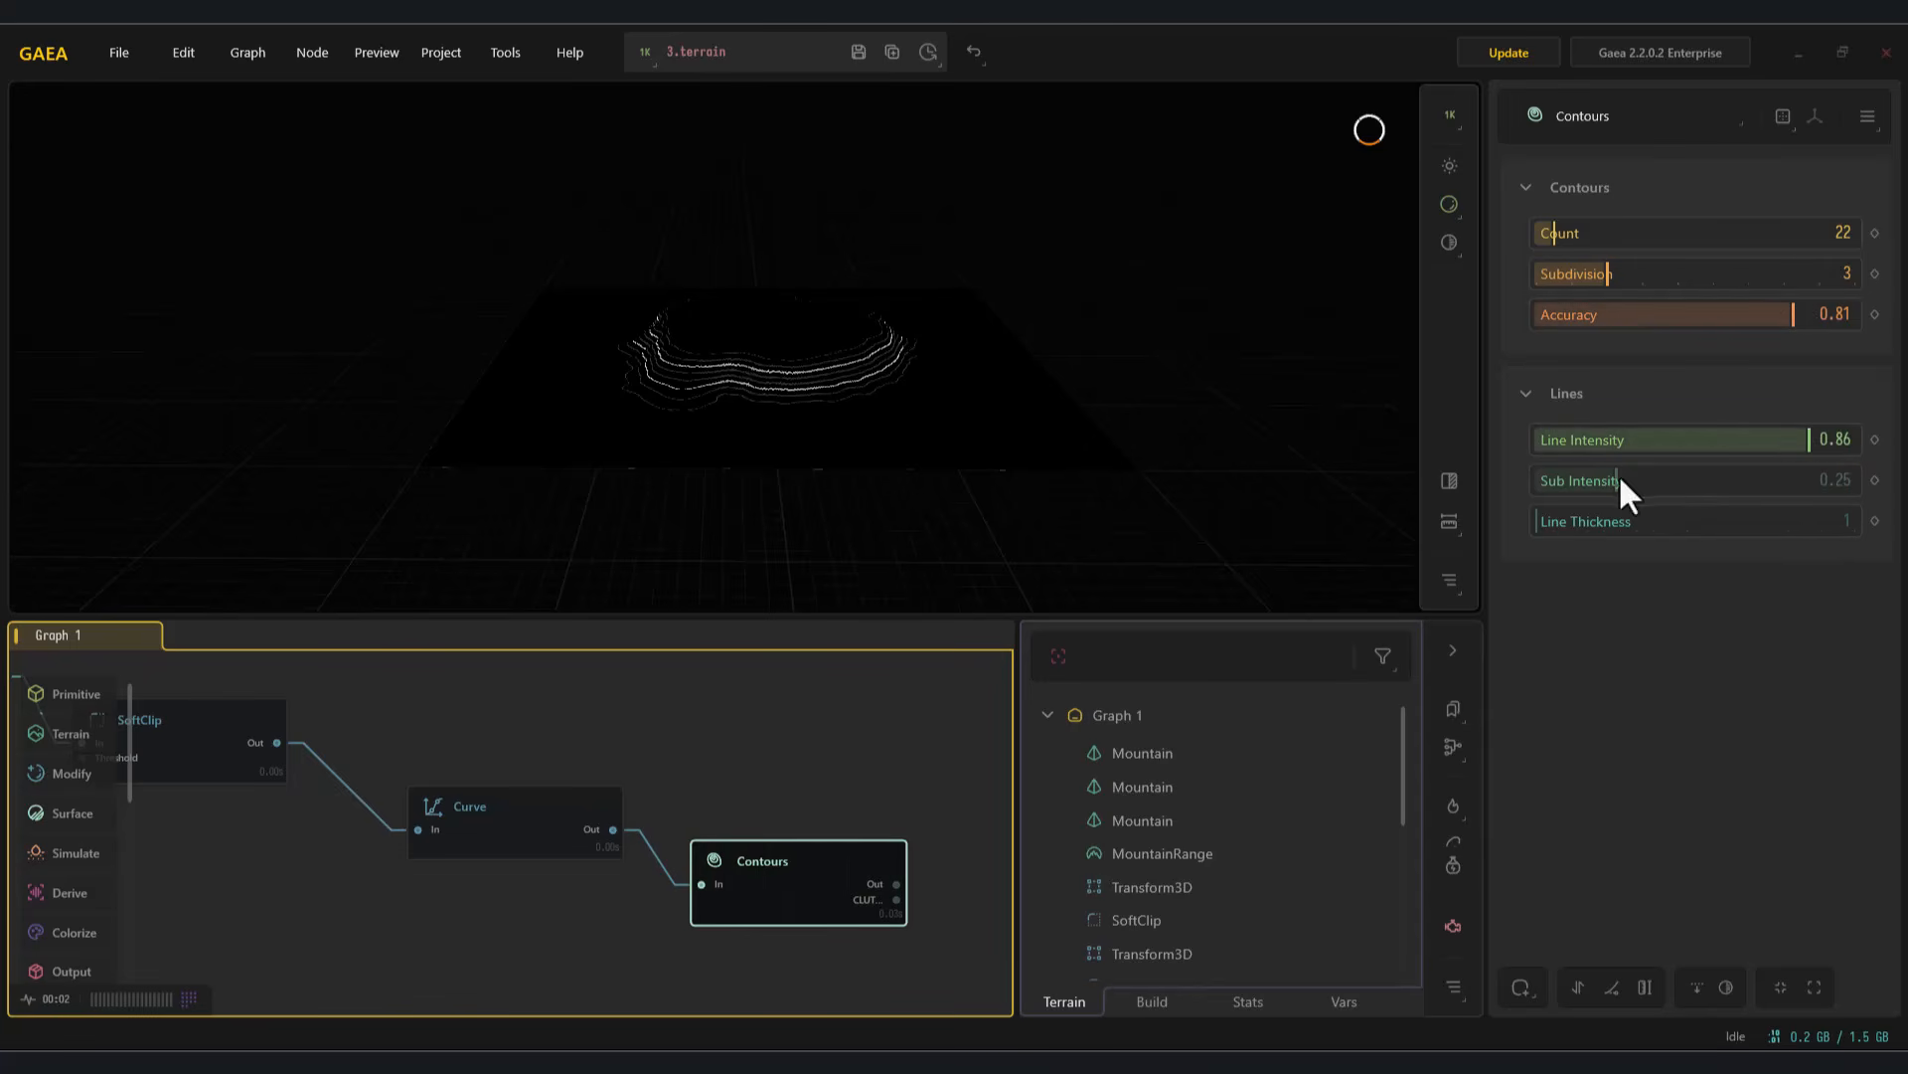
pyautogui.moveTo(1652, 483); pyautogui.dragTo(1657, 481)
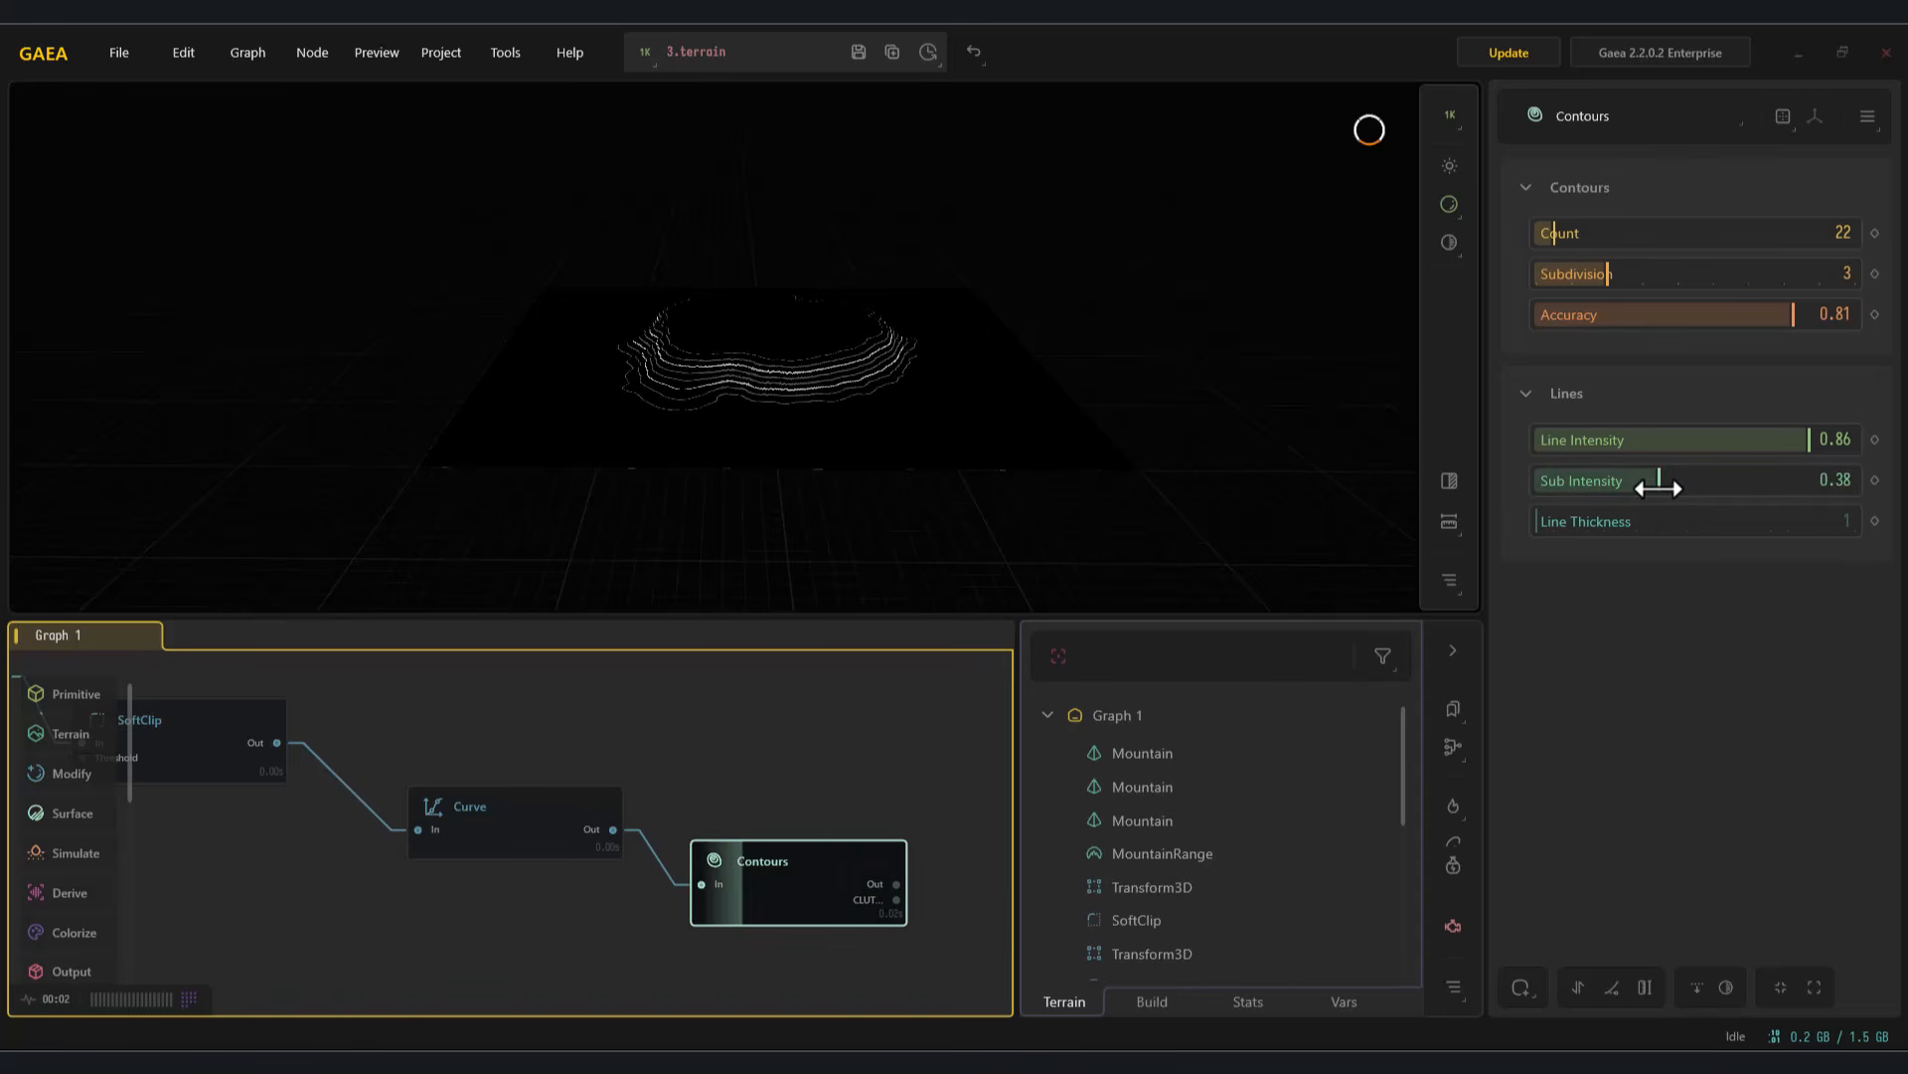
# Connect a Blur node to the Contours output and reduce its Radius to 0.00
pyautogui.moveTo(800, 883); pyautogui.dragTo(735, 895)
pyautogui.scroll(-3, 795, 843)
pyautogui.moveTo(805, 831); pyautogui.dragTo(607, 716, button='middle')
pyautogui.moveTo(616, 761); pyautogui.dragTo(747, 772)
pyautogui.write('bl')
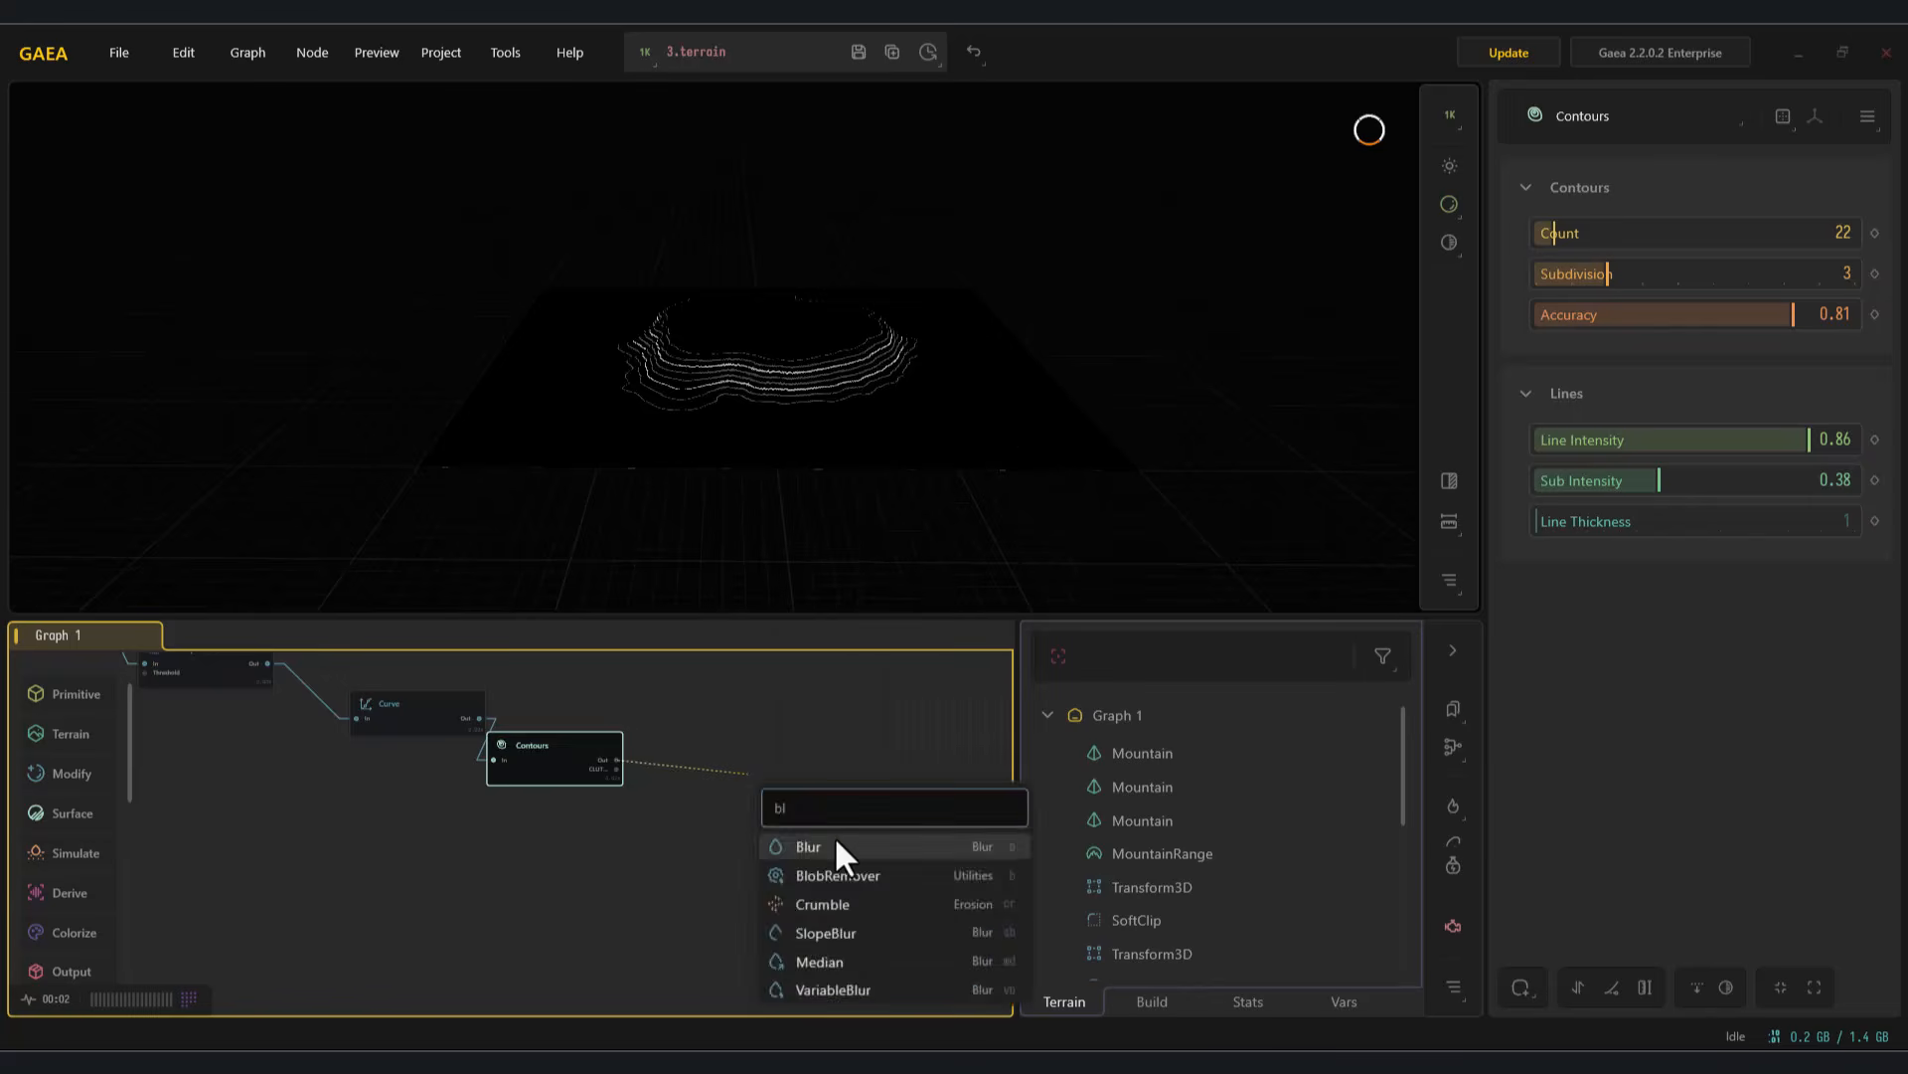
pyautogui.click(831, 840)
pyautogui.moveTo(635, 821); pyautogui.dragTo(630, 822, button='middle')
pyautogui.moveTo(526, 842); pyautogui.dragTo(495, 831)
pyautogui.moveTo(1623, 235); pyautogui.dragTo(1547, 240)
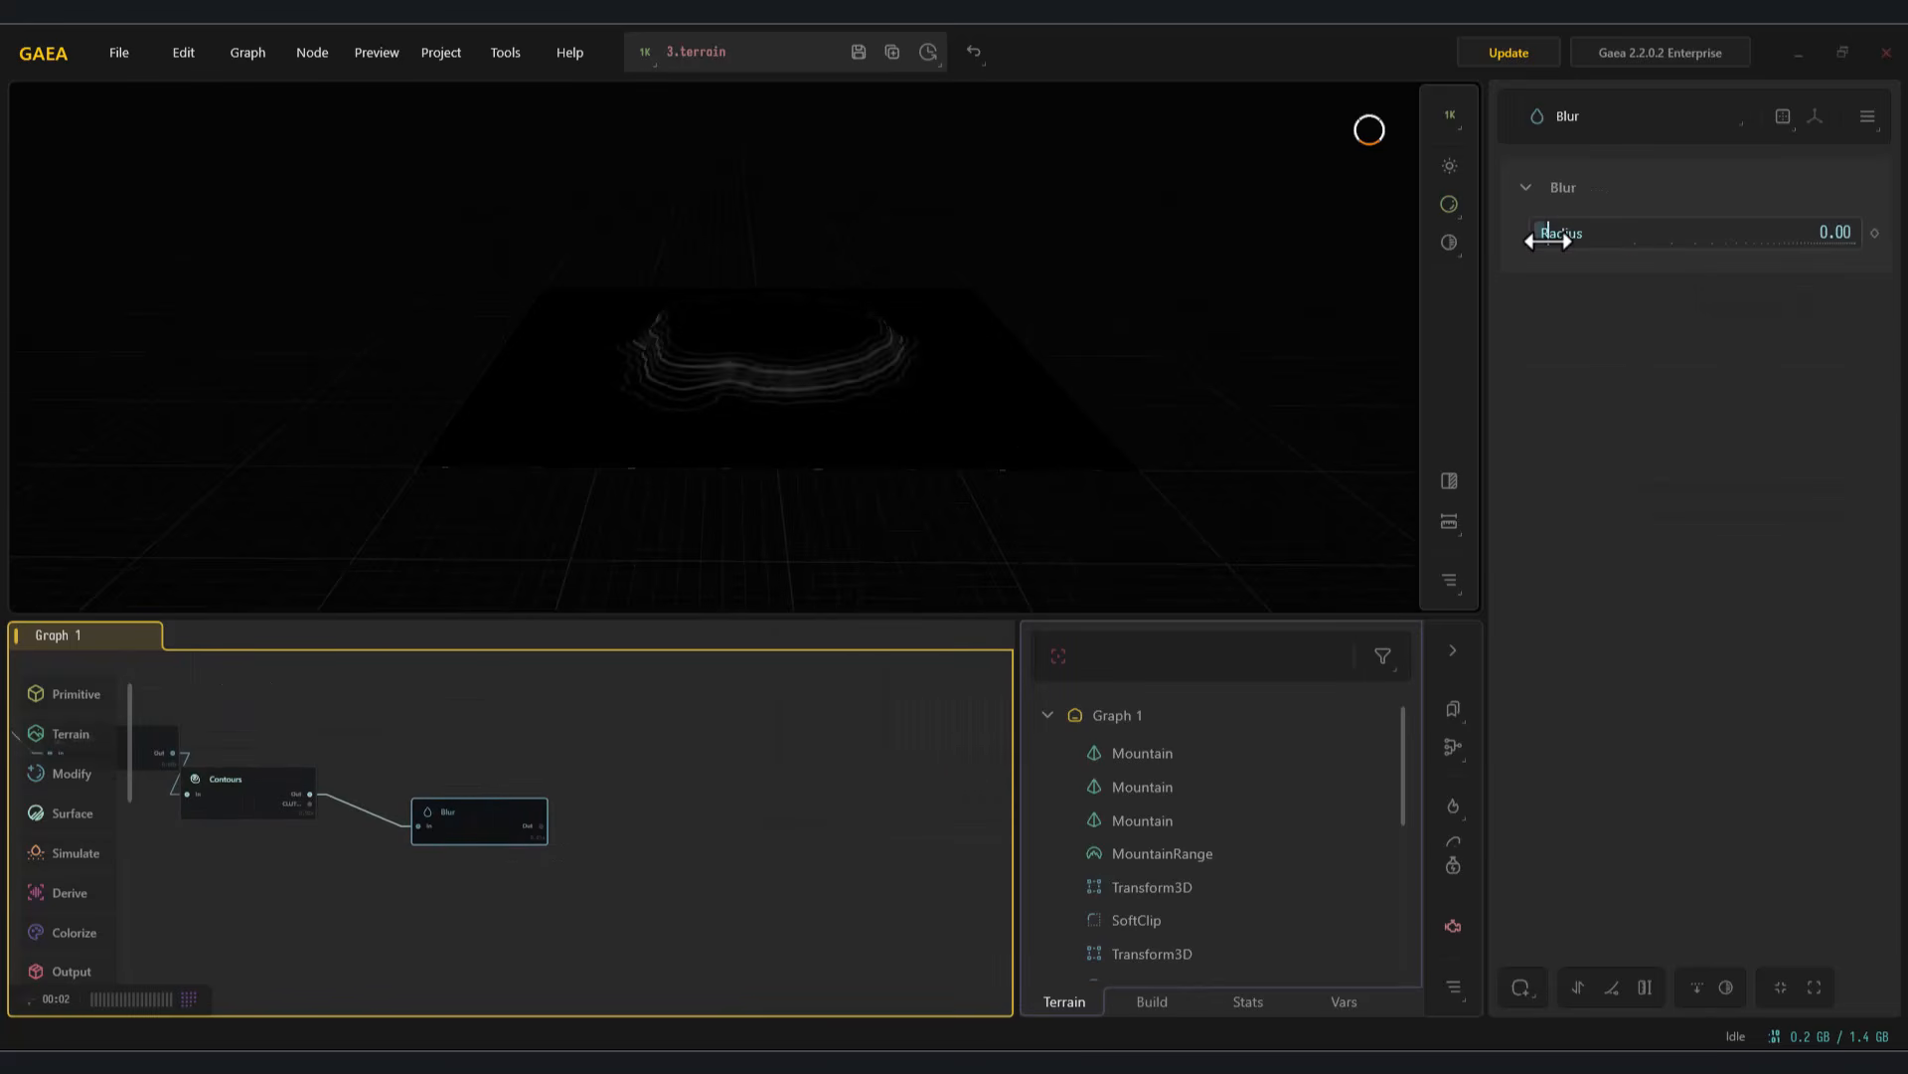
# Combine the Curve and Blur outputs using Subtract mode with a Ratio of 0.02
pyautogui.moveTo(342, 730); pyautogui.dragTo(513, 774, button='middle')
pyautogui.moveTo(259, 807); pyautogui.dragTo(711, 870)
pyautogui.click(1566, 302)
pyautogui.moveTo(1670, 235); pyautogui.dragTo(1539, 242)
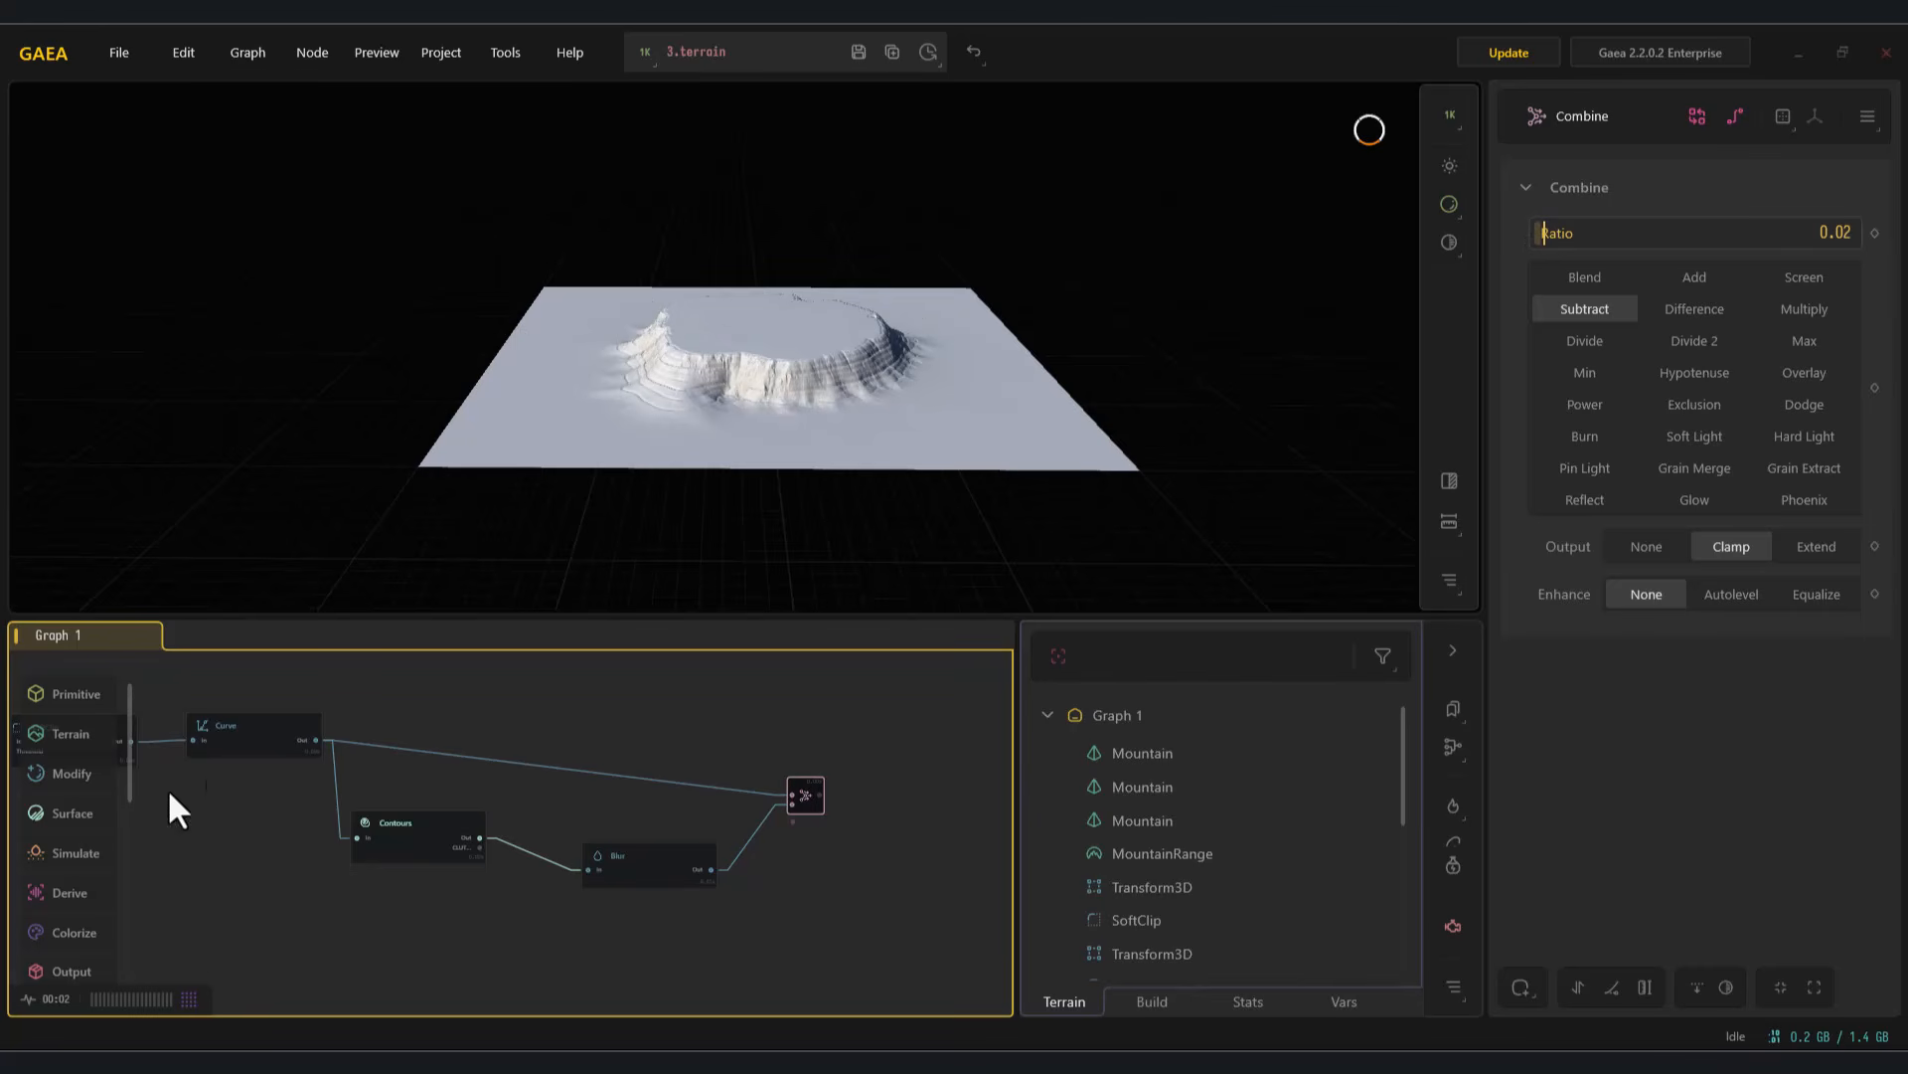
# Add a RockNoise node and connect it to the output of the Subtract Combine node
pyautogui.click(70, 823)
pyautogui.moveTo(195, 843)
pyautogui.click(346, 888)
pyautogui.moveTo(420, 908); pyautogui.dragTo(853, 806)
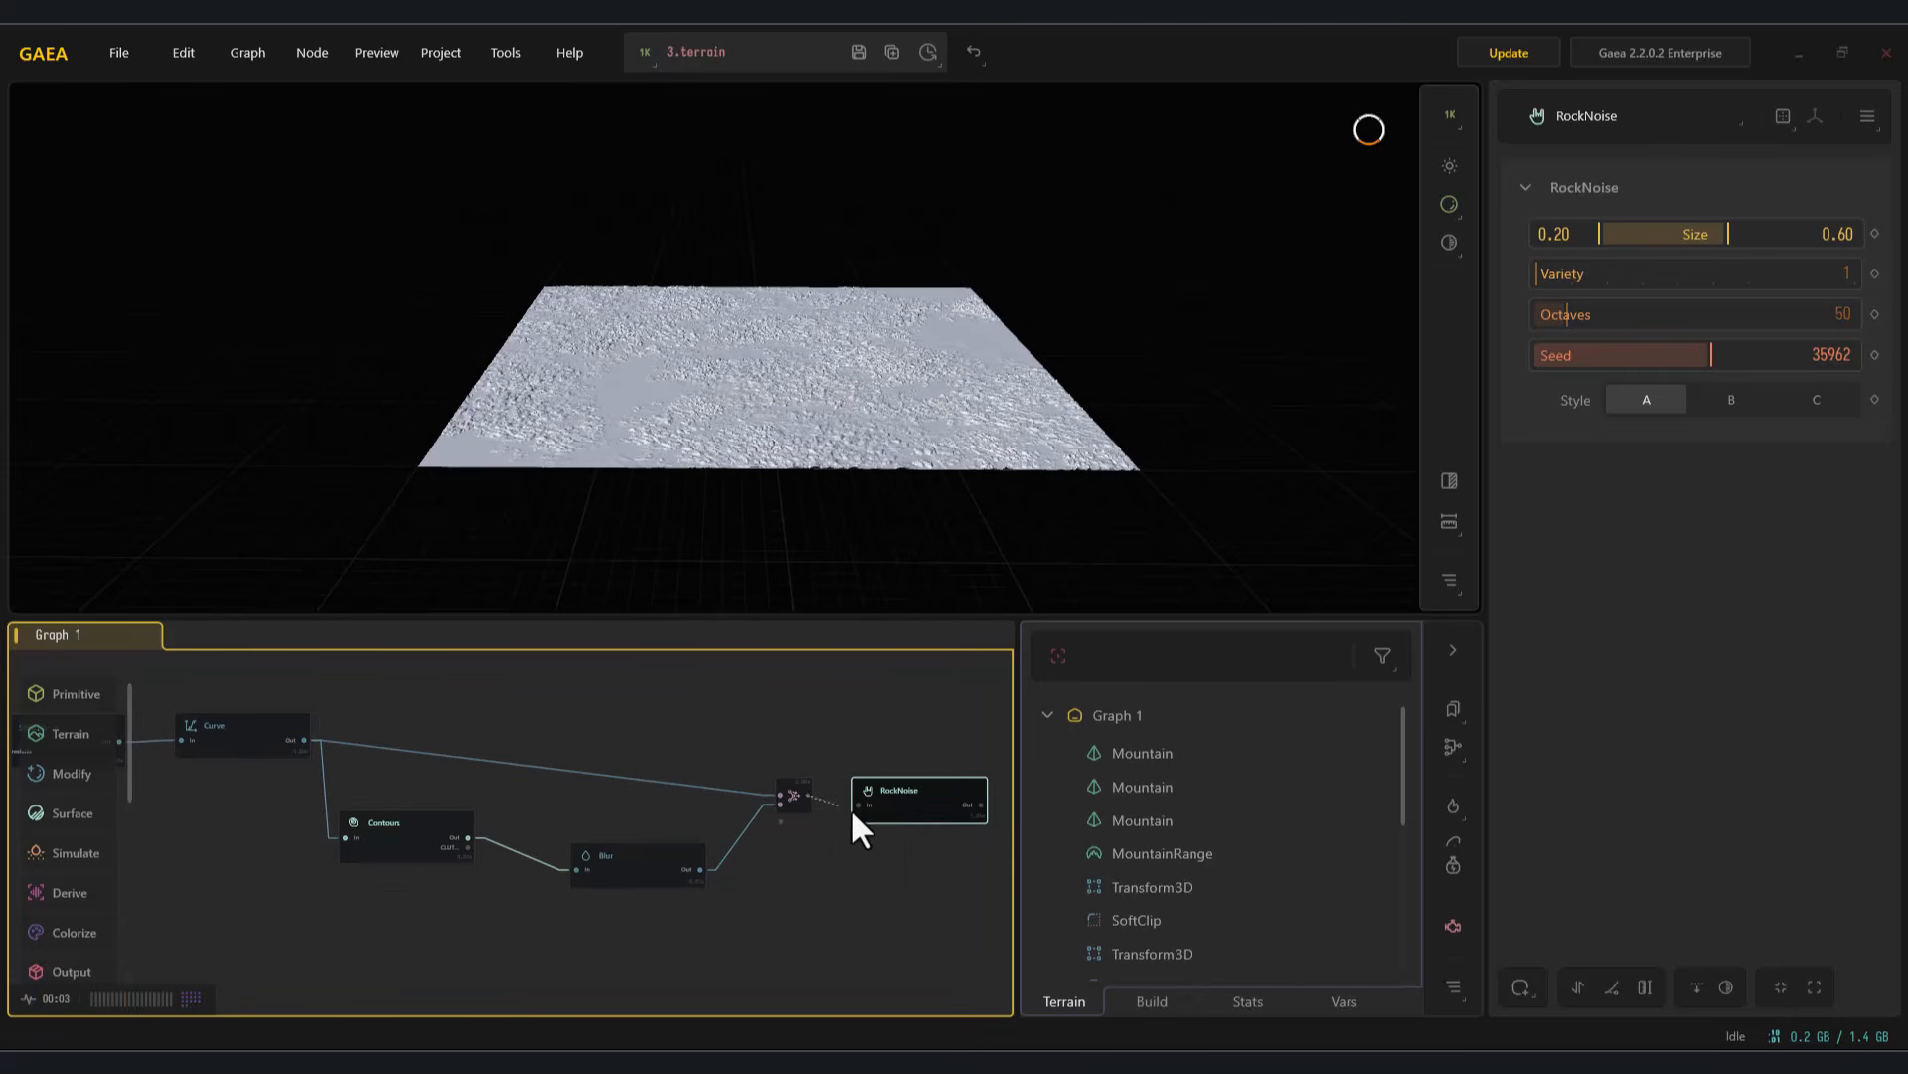
pyautogui.moveTo(833, 778); pyautogui.dragTo(742, 732, button='middle')
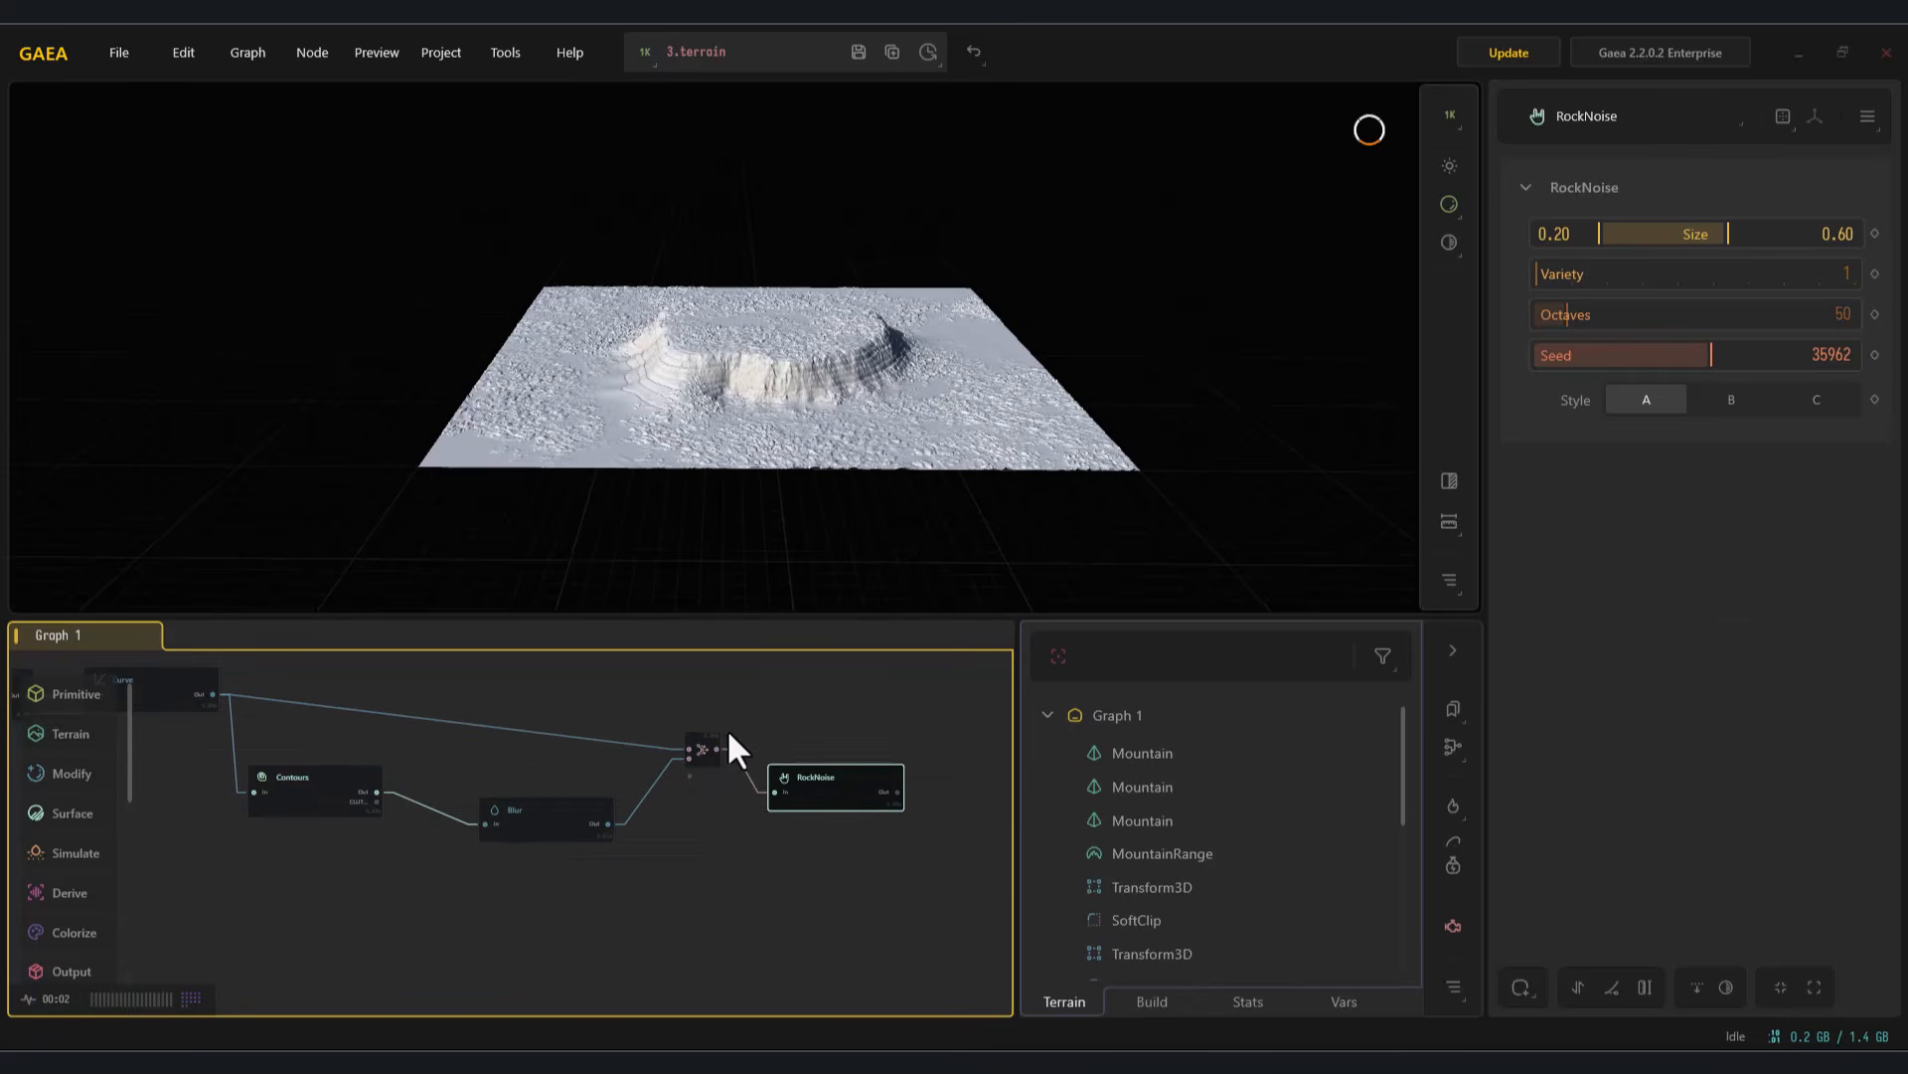
# Add a Rockscape node fed by the same Subtract Combine and place it below RockNoise
pyautogui.click(695, 754)
pyautogui.click(83, 825)
pyautogui.moveTo(179, 826)
pyautogui.click(356, 890)
pyautogui.moveTo(826, 828); pyautogui.dragTo(826, 906)
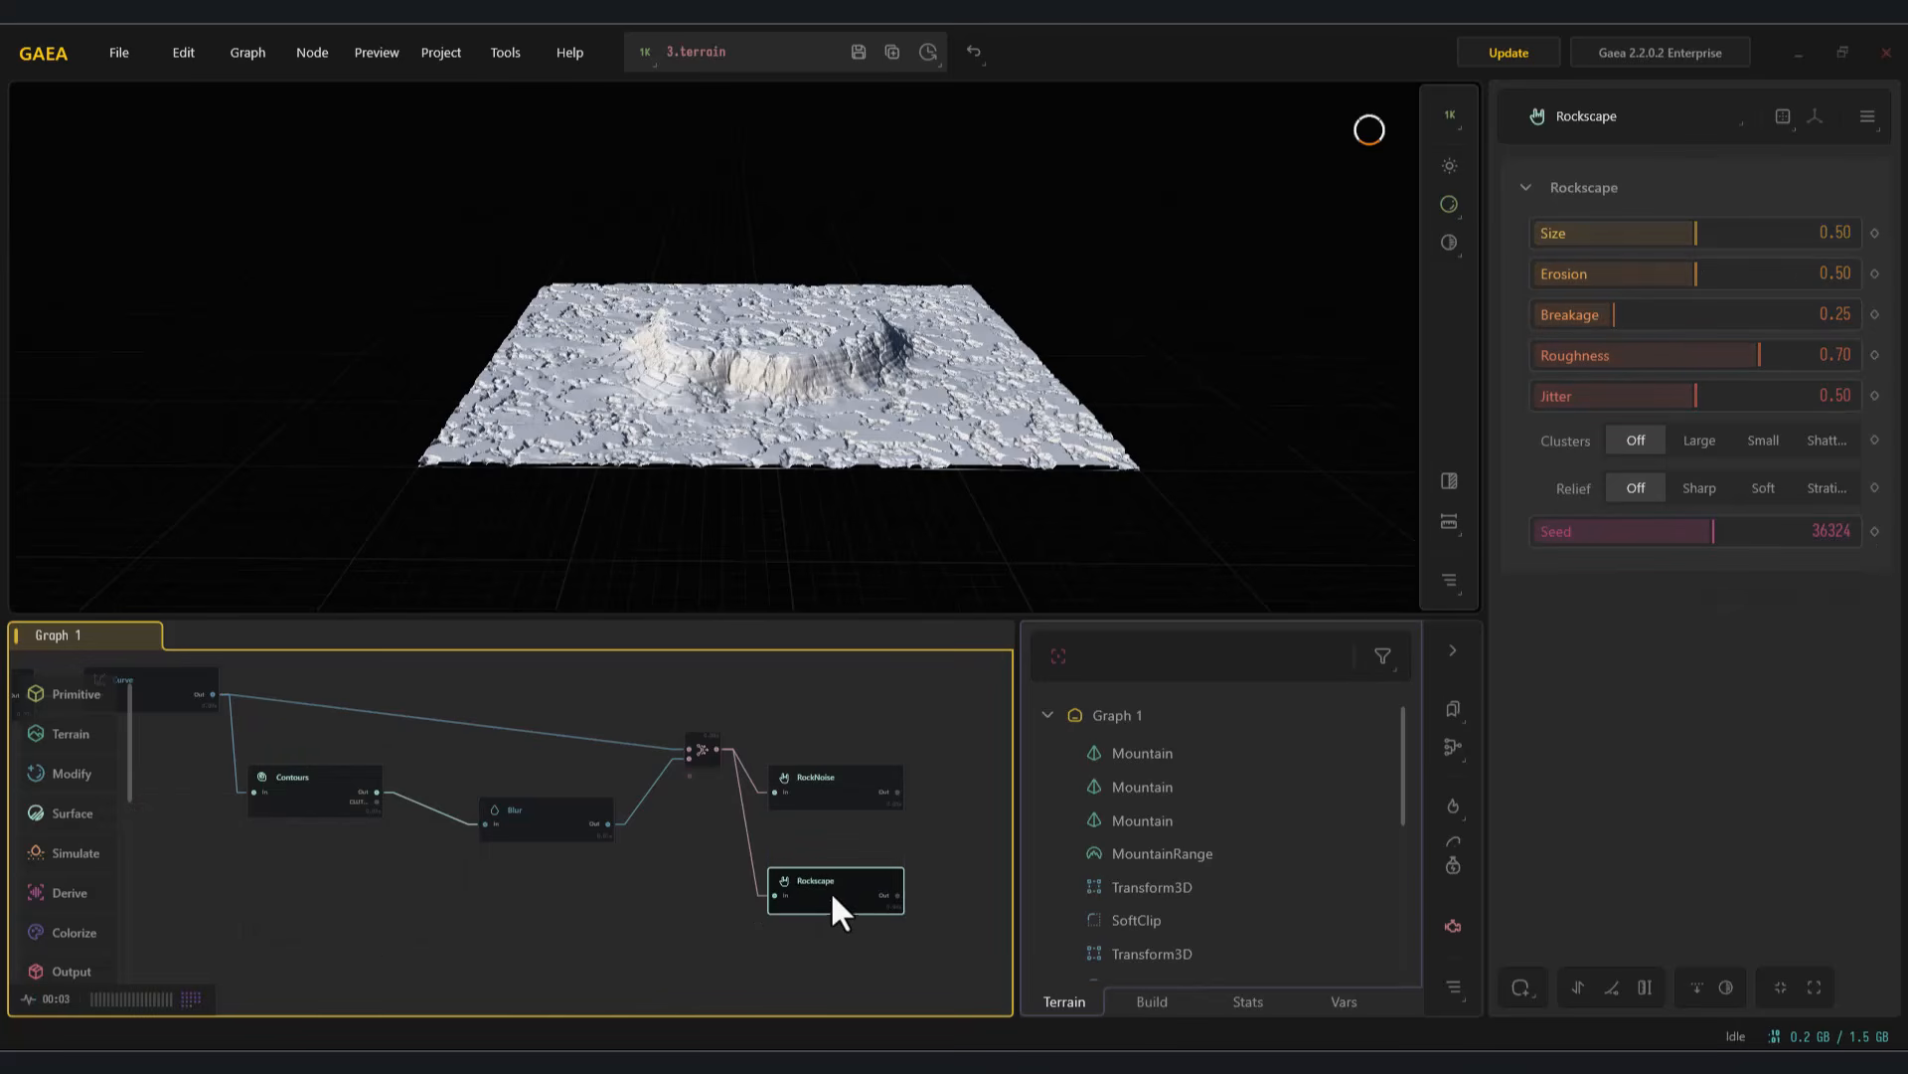
# Set the RockNoise Size range to 0.12–0.53
pyautogui.click(861, 790)
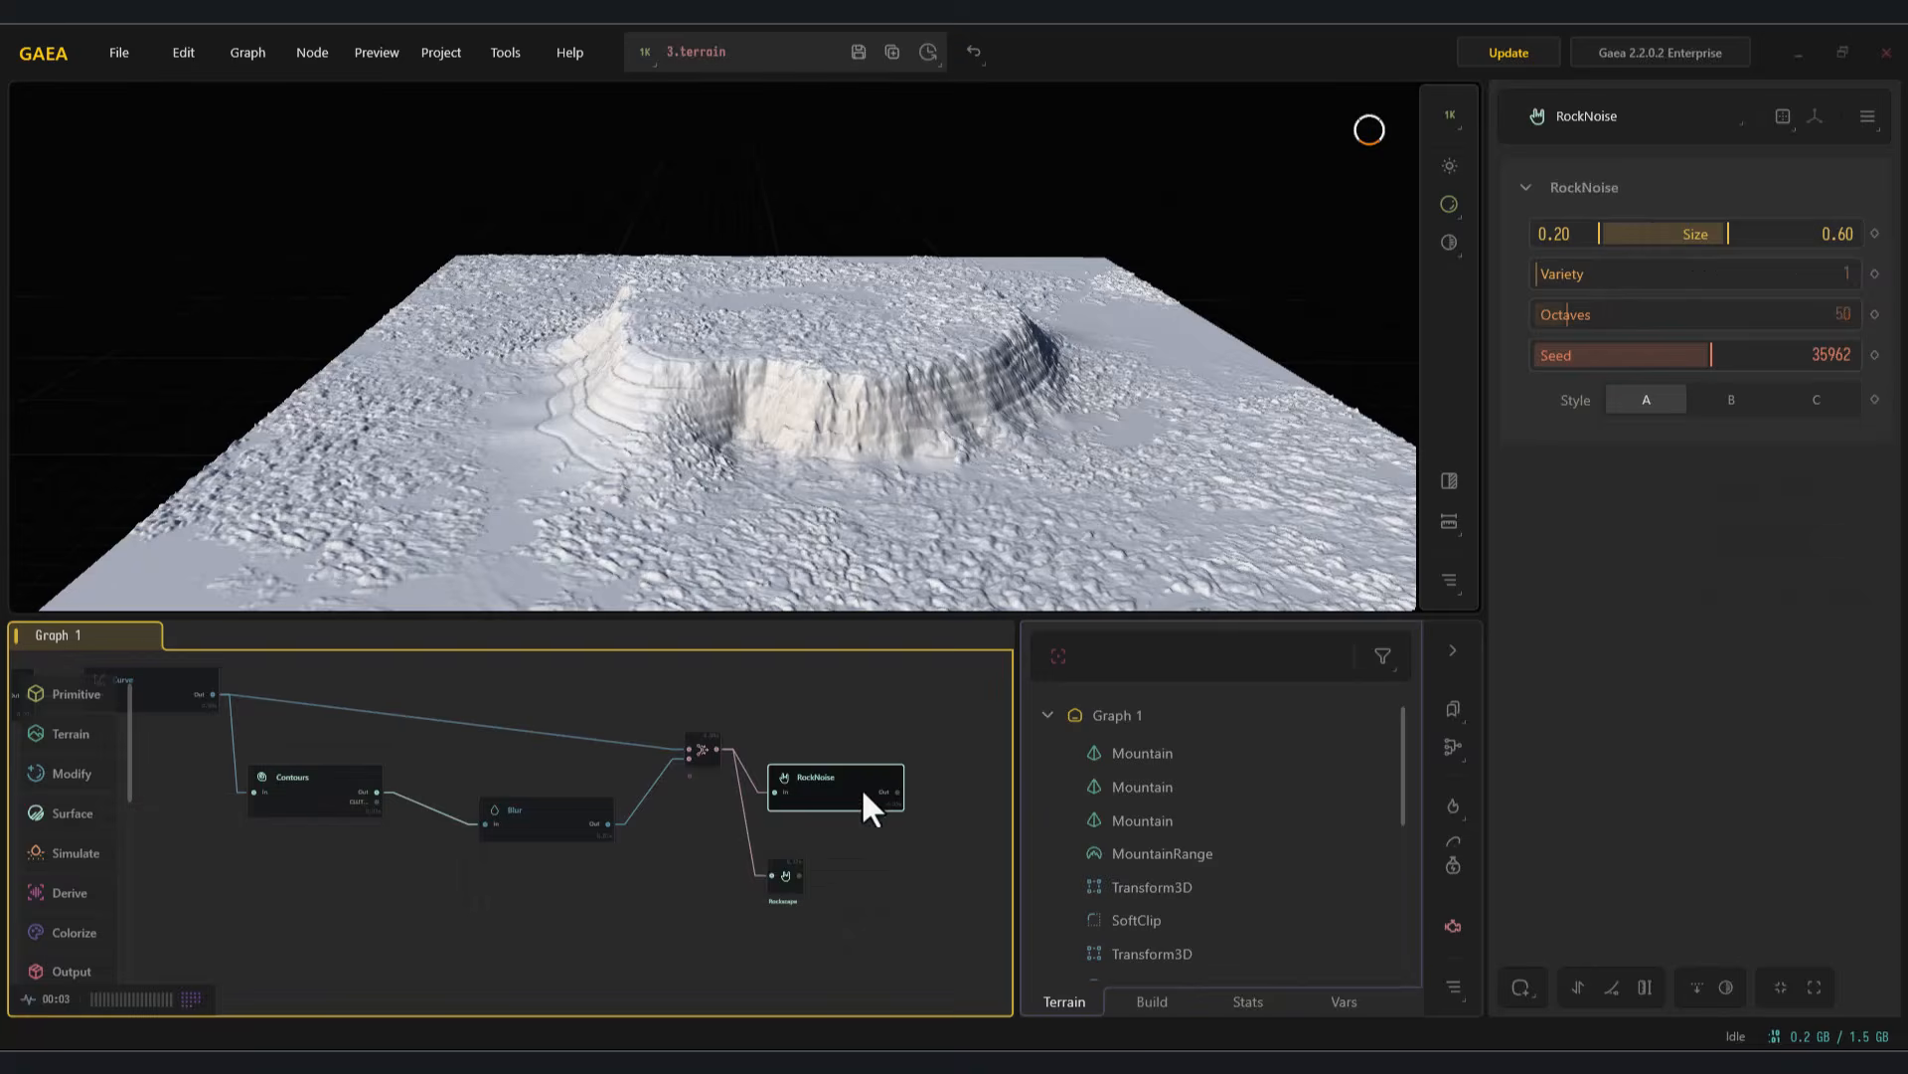
pyautogui.moveTo(1596, 231); pyautogui.dragTo(1573, 234)
pyautogui.moveTo(1728, 235); pyautogui.dragTo(1701, 235)
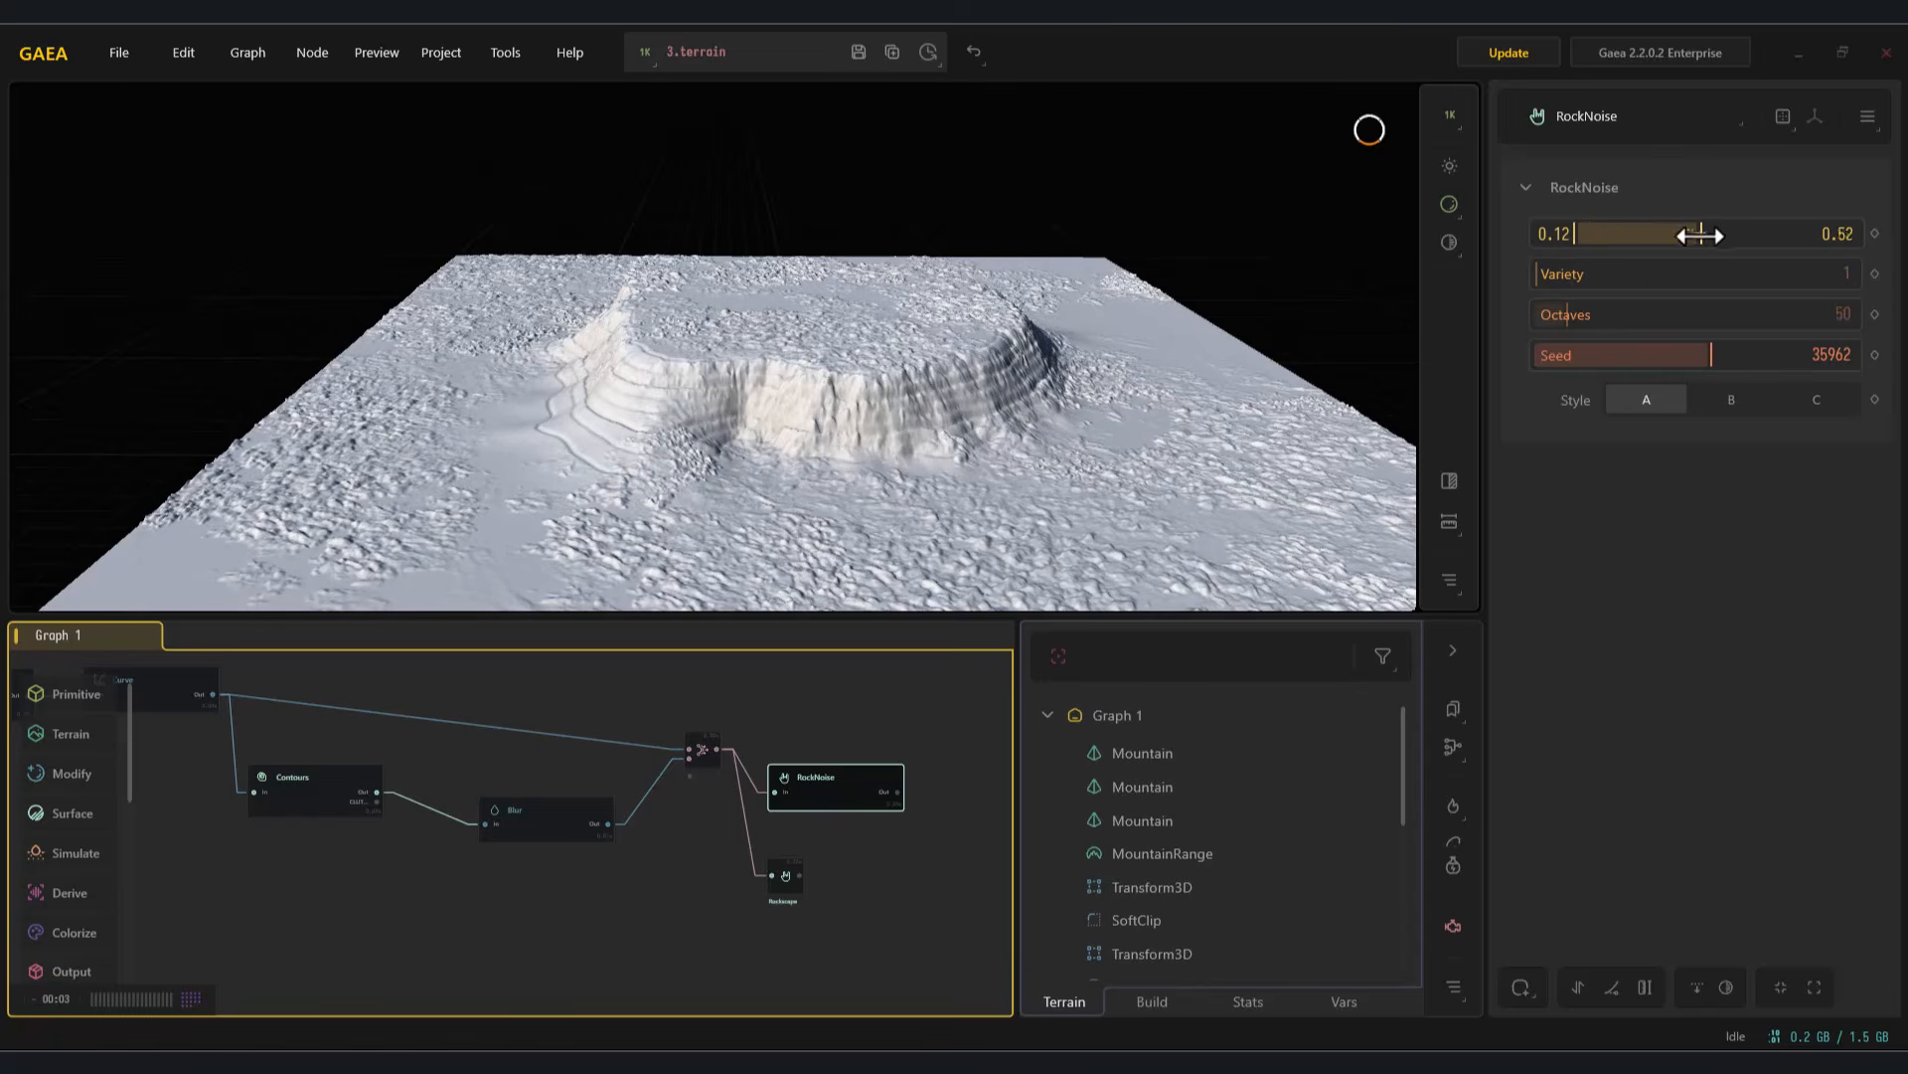
# Set the Rockscape Size to 0.27 and its Erosion to 0.22
pyautogui.click(785, 877)
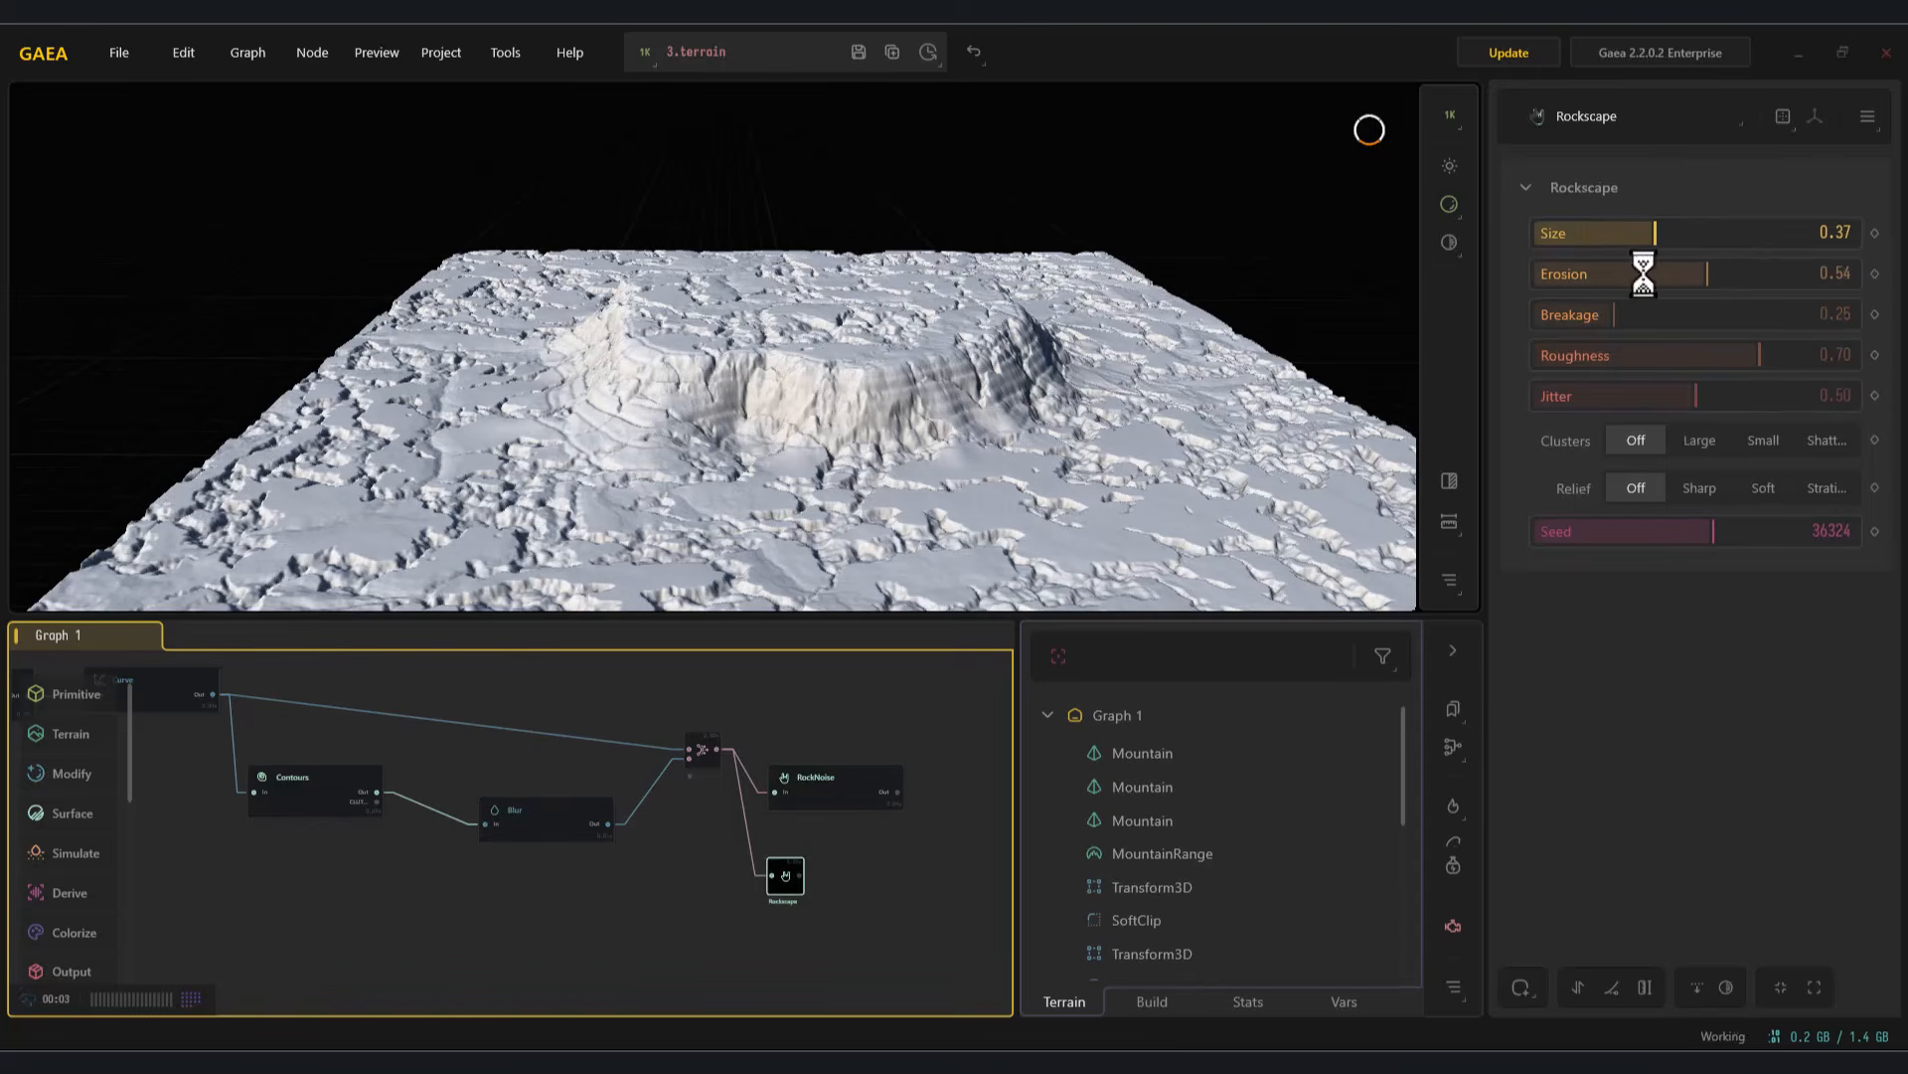
pyautogui.click(1608, 273)
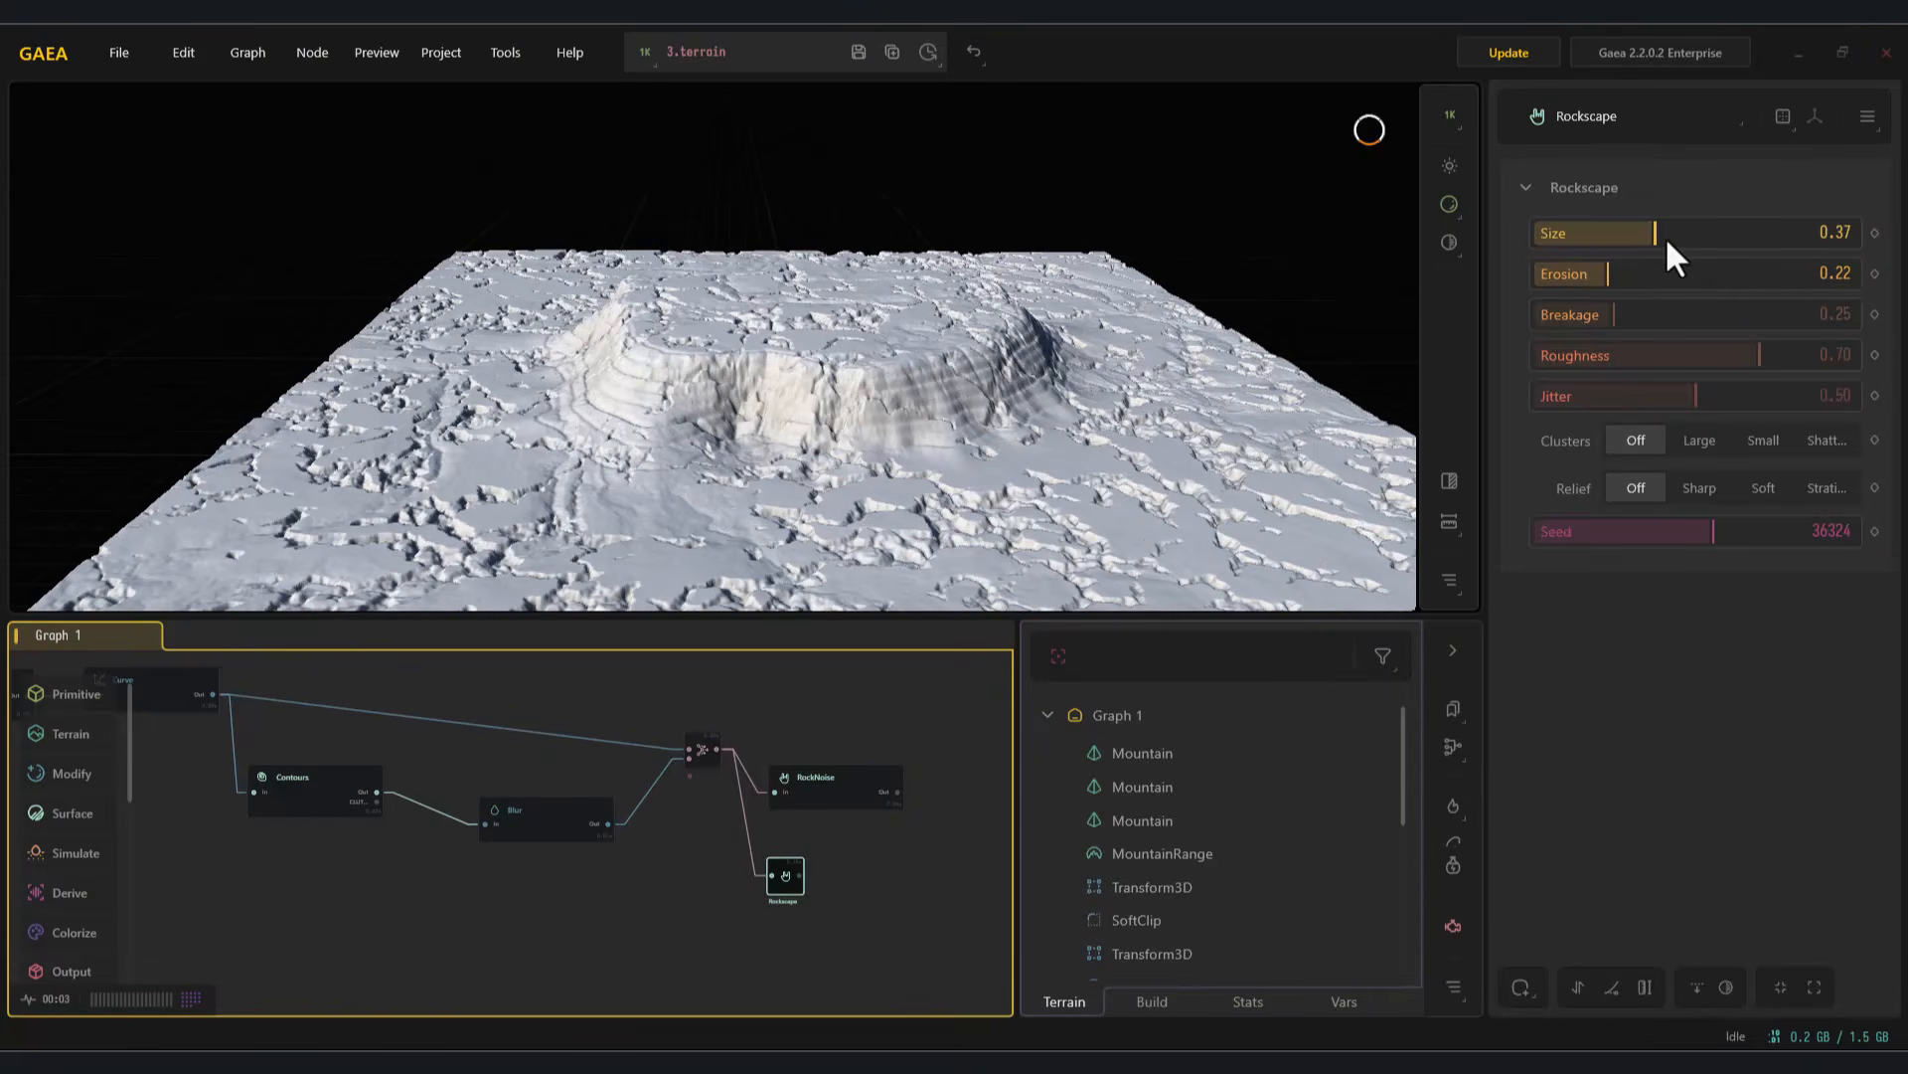
pyautogui.moveTo(1633, 236); pyautogui.dragTo(1625, 239)
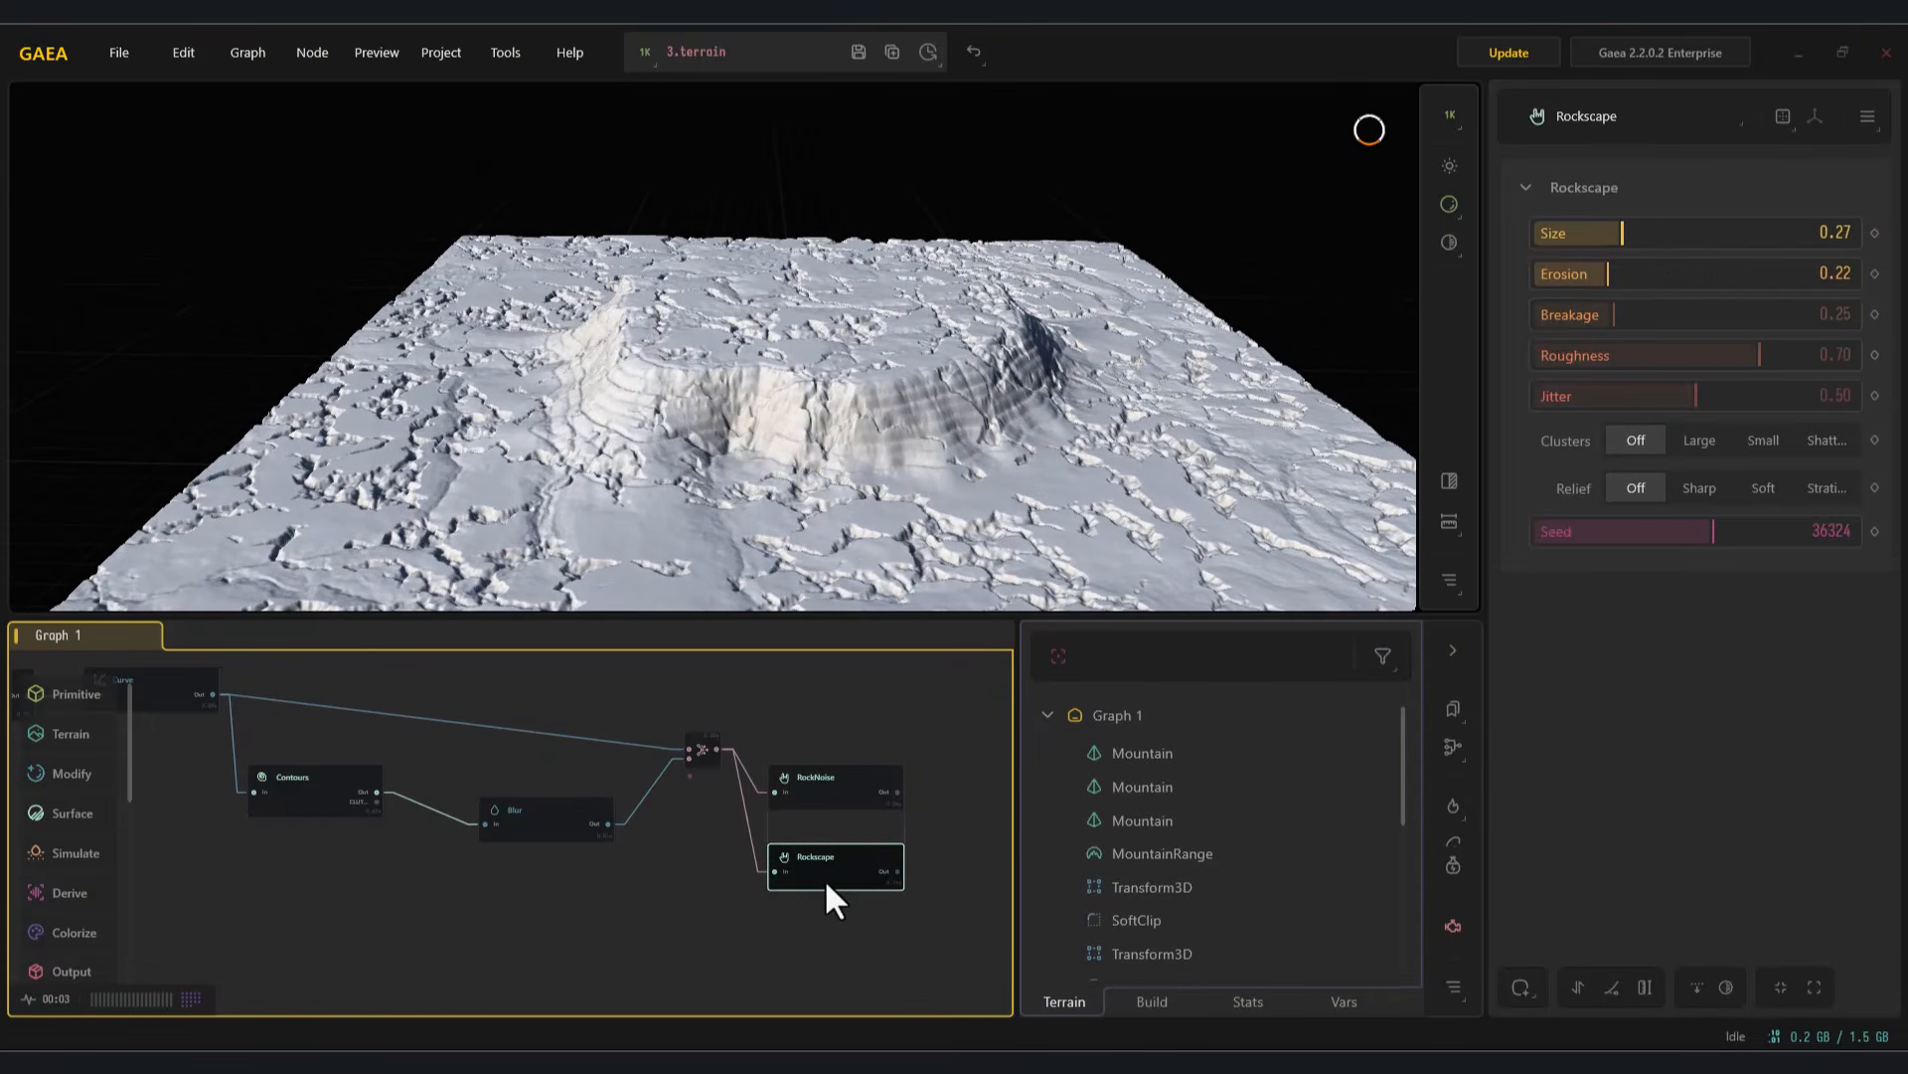
# Connect a Height node to the Subtract Combine output and set its Range to 0.24–1.00 and Falloff to 0.18
pyautogui.moveTo(737, 946); pyautogui.dragTo(711, 886, button='middle')
pyautogui.moveTo(742, 922); pyautogui.dragTo(743, 922)
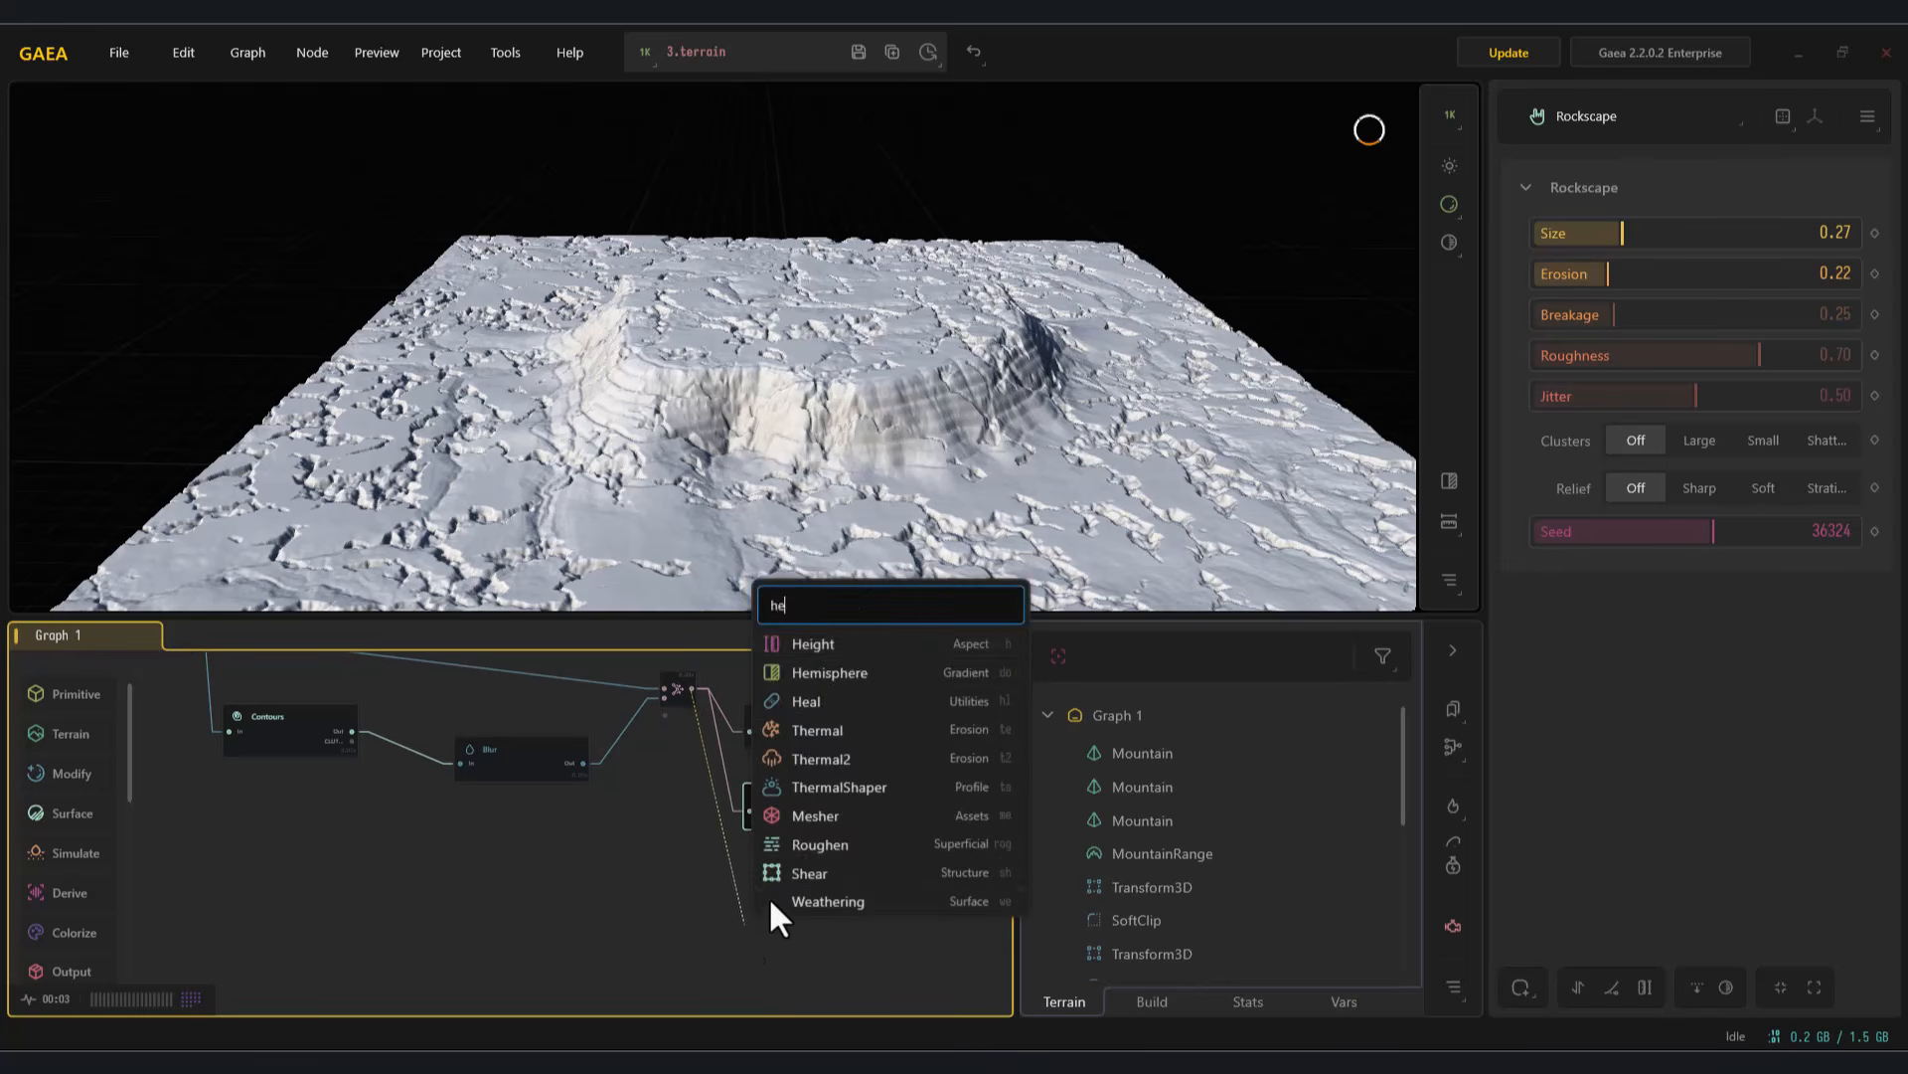
pyautogui.click(849, 642)
pyautogui.moveTo(1553, 225); pyautogui.dragTo(1617, 245)
pyautogui.moveTo(582, 786); pyautogui.dragTo(701, 932, button='middle')
pyautogui.click(494, 723)
pyautogui.moveTo(645, 995); pyautogui.dragTo(621, 950)
pyautogui.moveTo(1628, 235); pyautogui.dragTo(1594, 278)
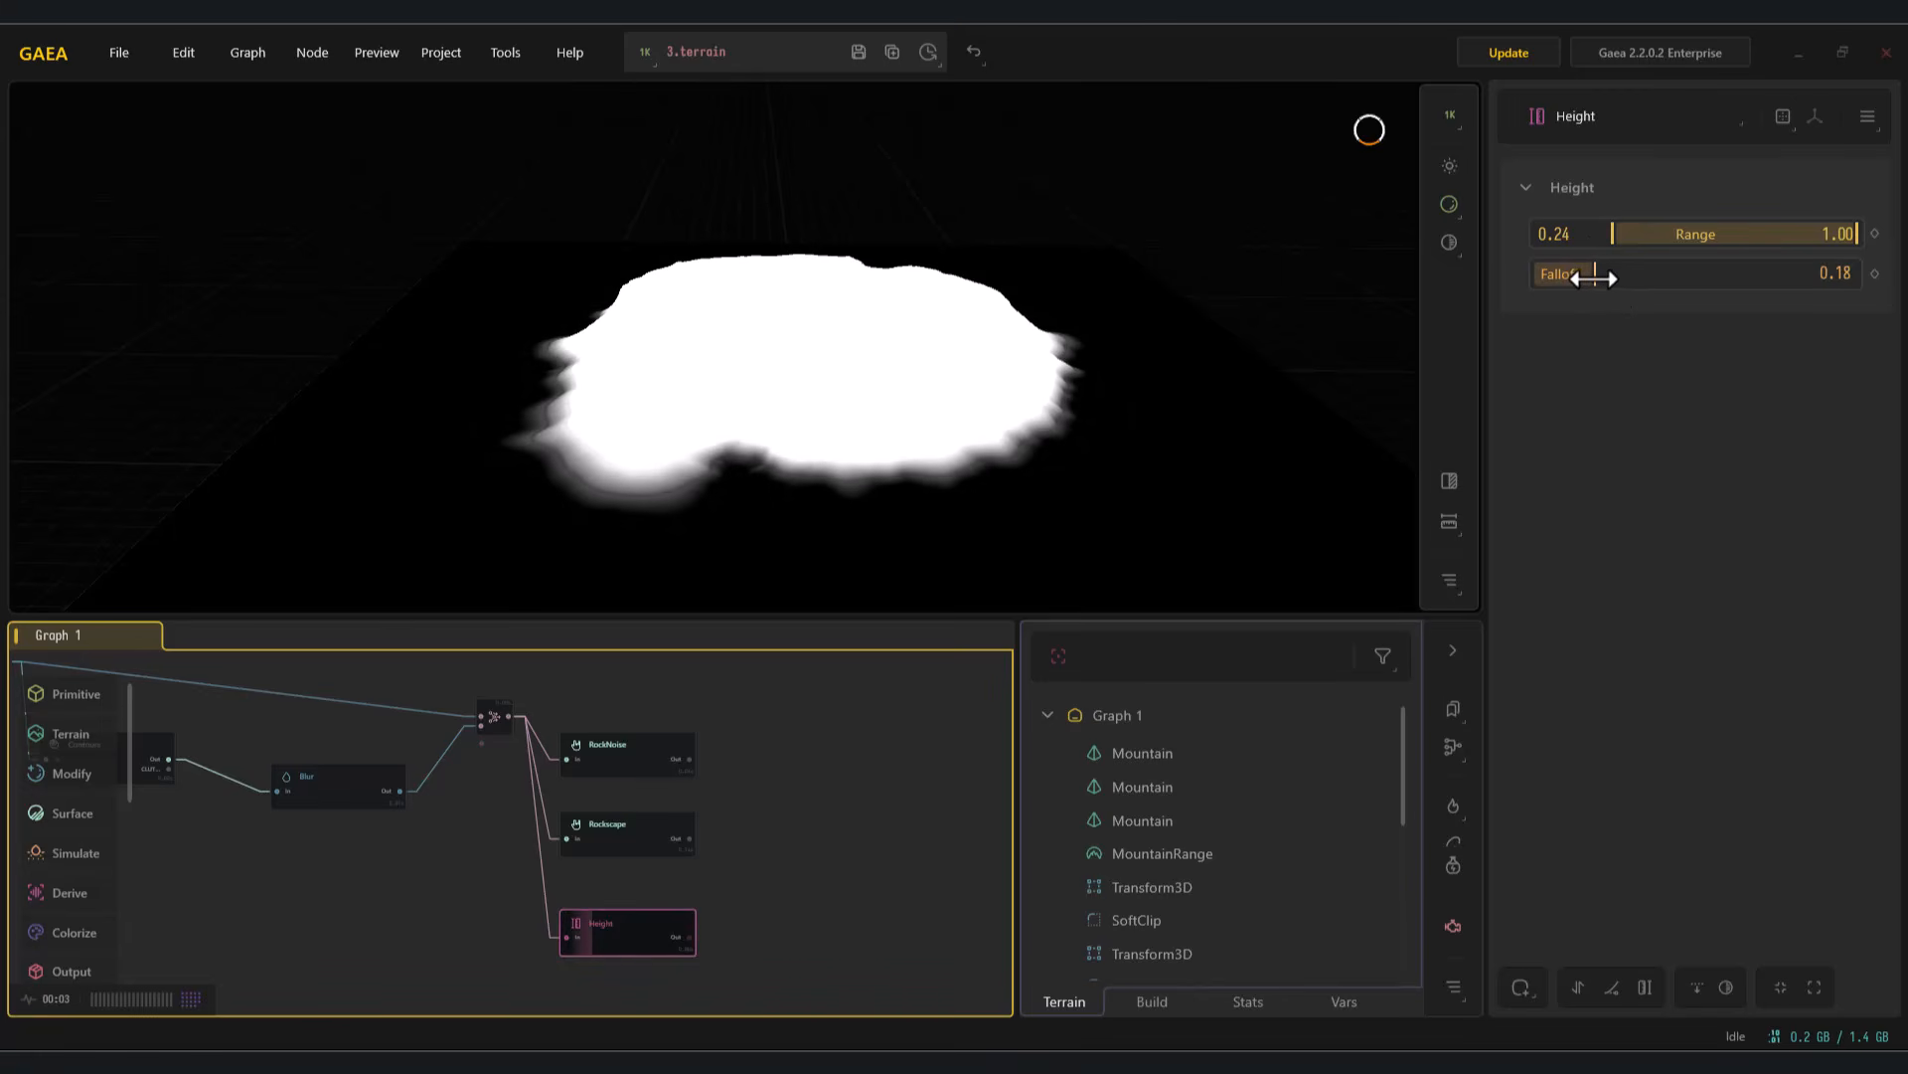
# Combine the Rockscape and Height outputs using Grain Merge mode with a Ratio of 0.04
pyautogui.click(636, 756)
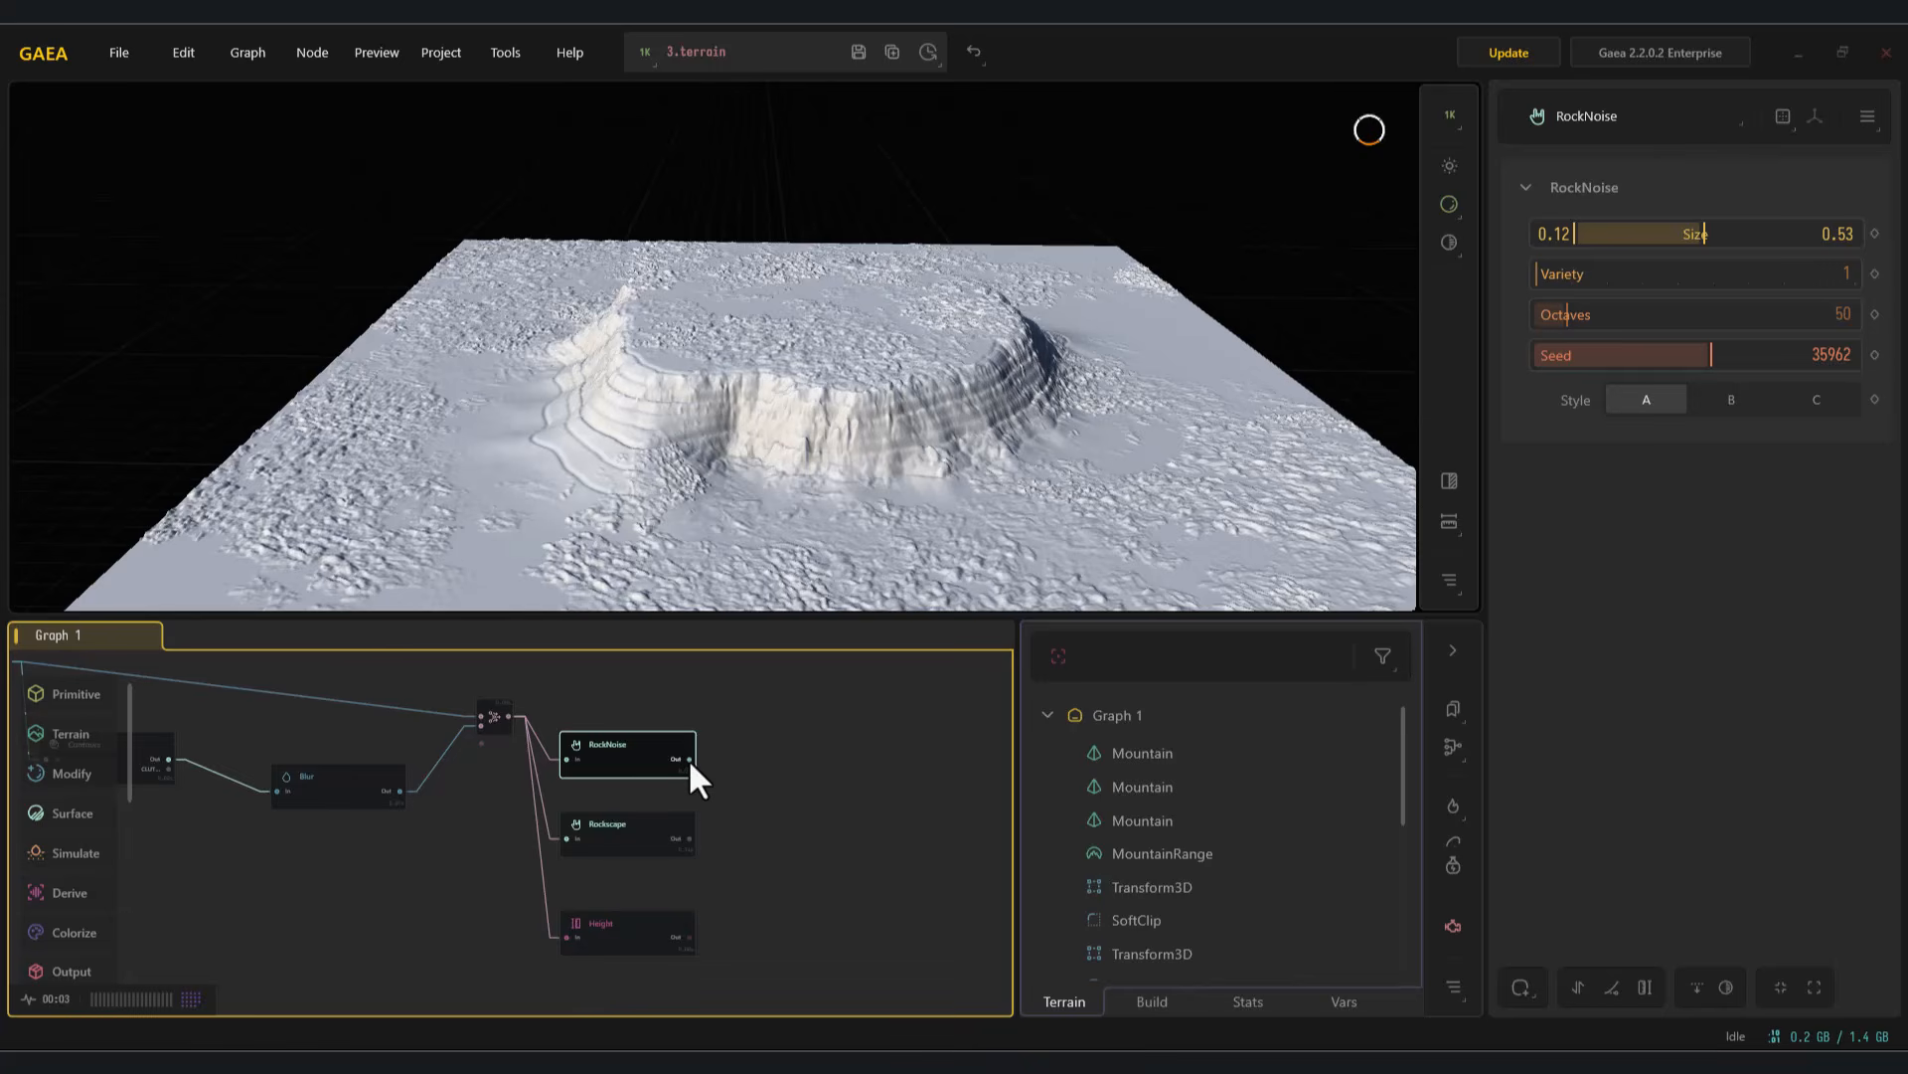
pyautogui.moveTo(688, 839); pyautogui.dragTo(690, 938)
pyautogui.click(1689, 471)
pyautogui.moveTo(1655, 235); pyautogui.dragTo(1551, 253)
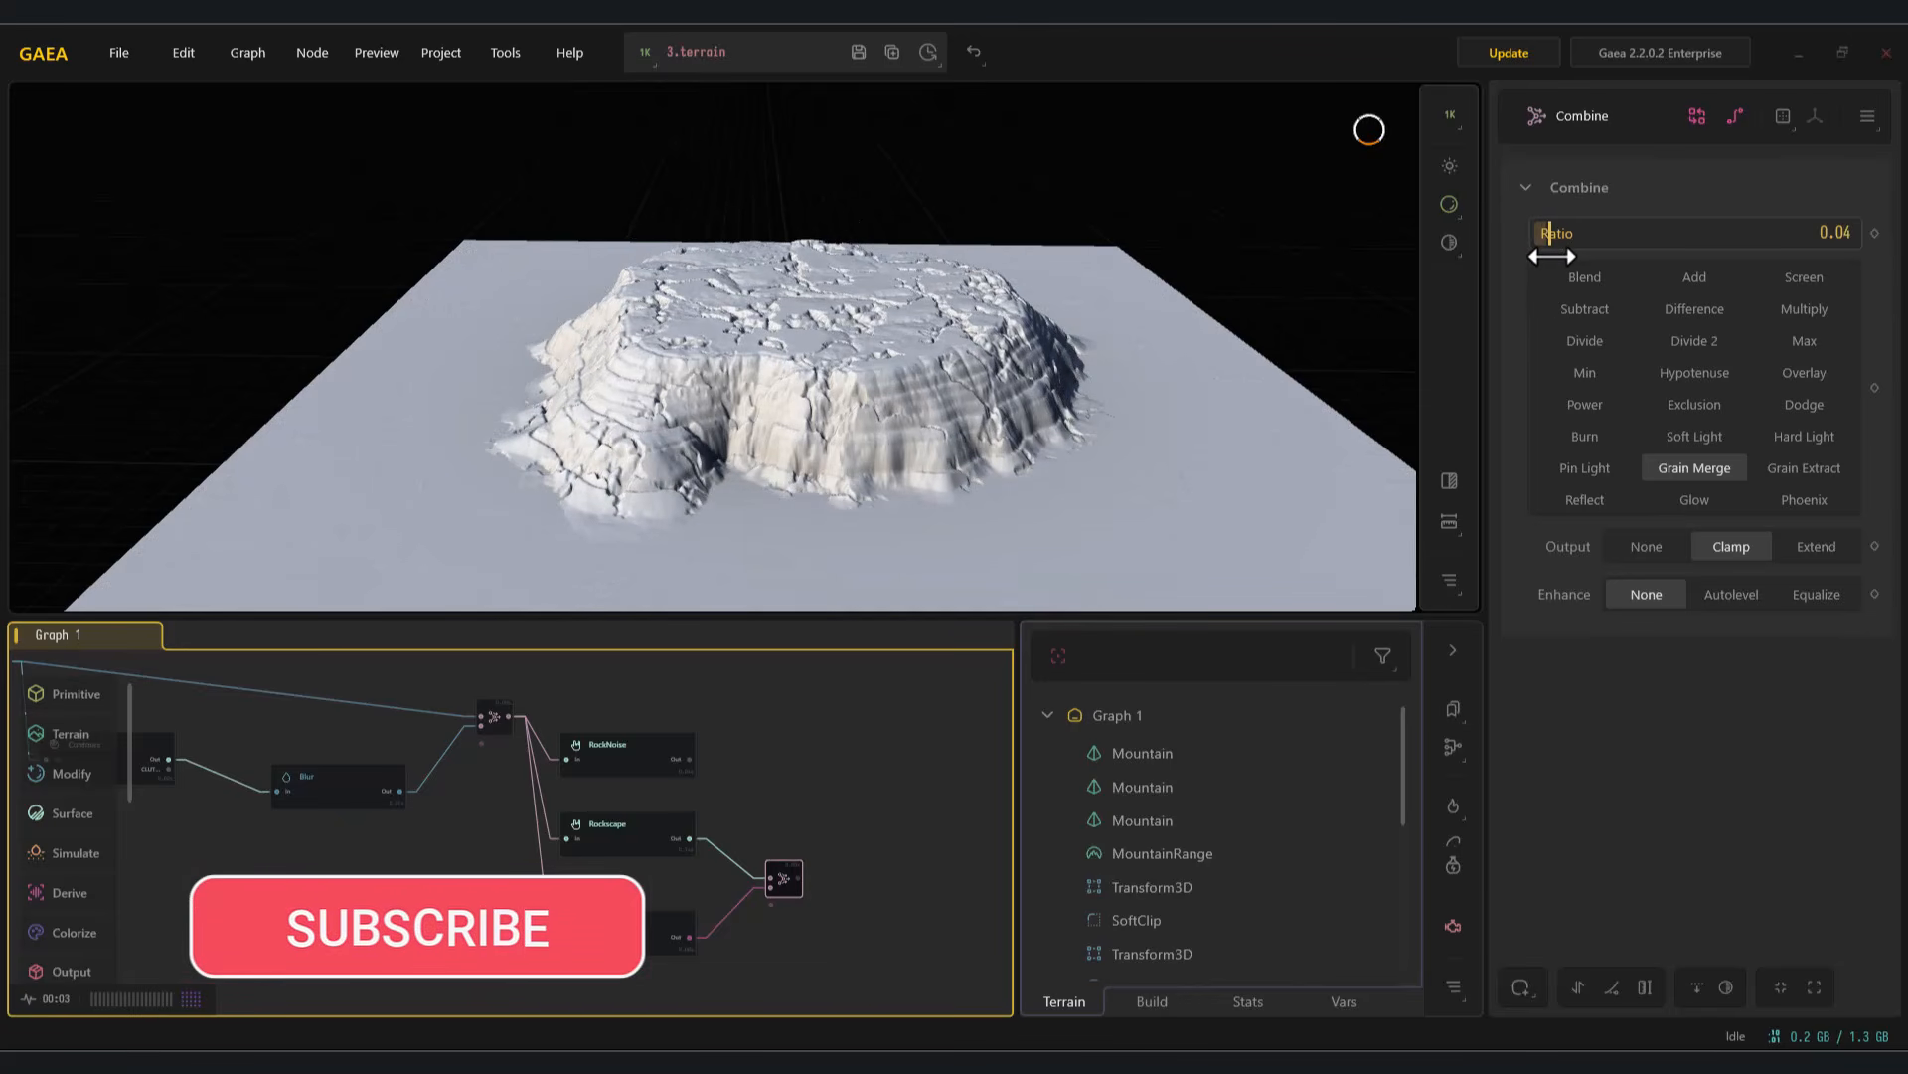
# Combine the RockNoise and Height outputs using Soft Light mode with a Ratio of 0.16
pyautogui.click(621, 755)
pyautogui.moveTo(696, 756); pyautogui.dragTo(690, 934)
pyautogui.moveTo(780, 824); pyautogui.dragTo(781, 751)
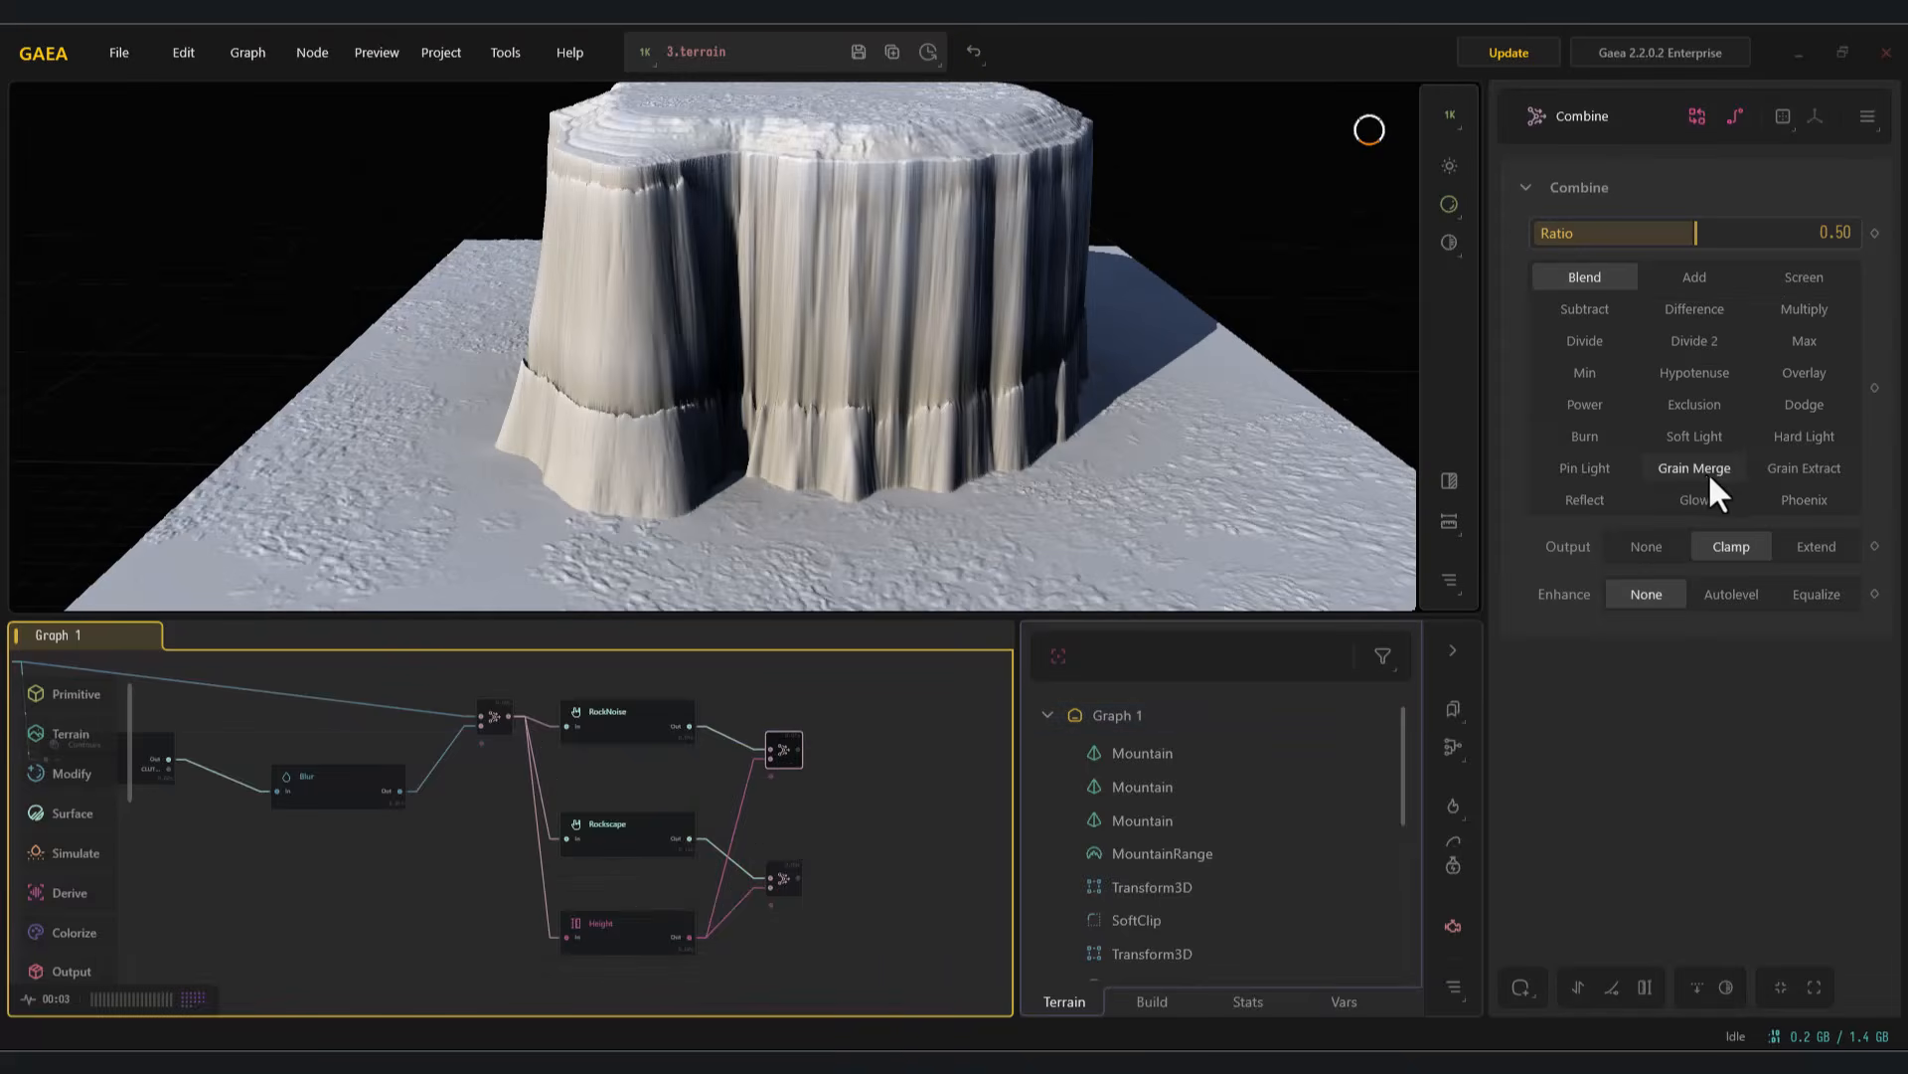
pyautogui.click(1698, 436)
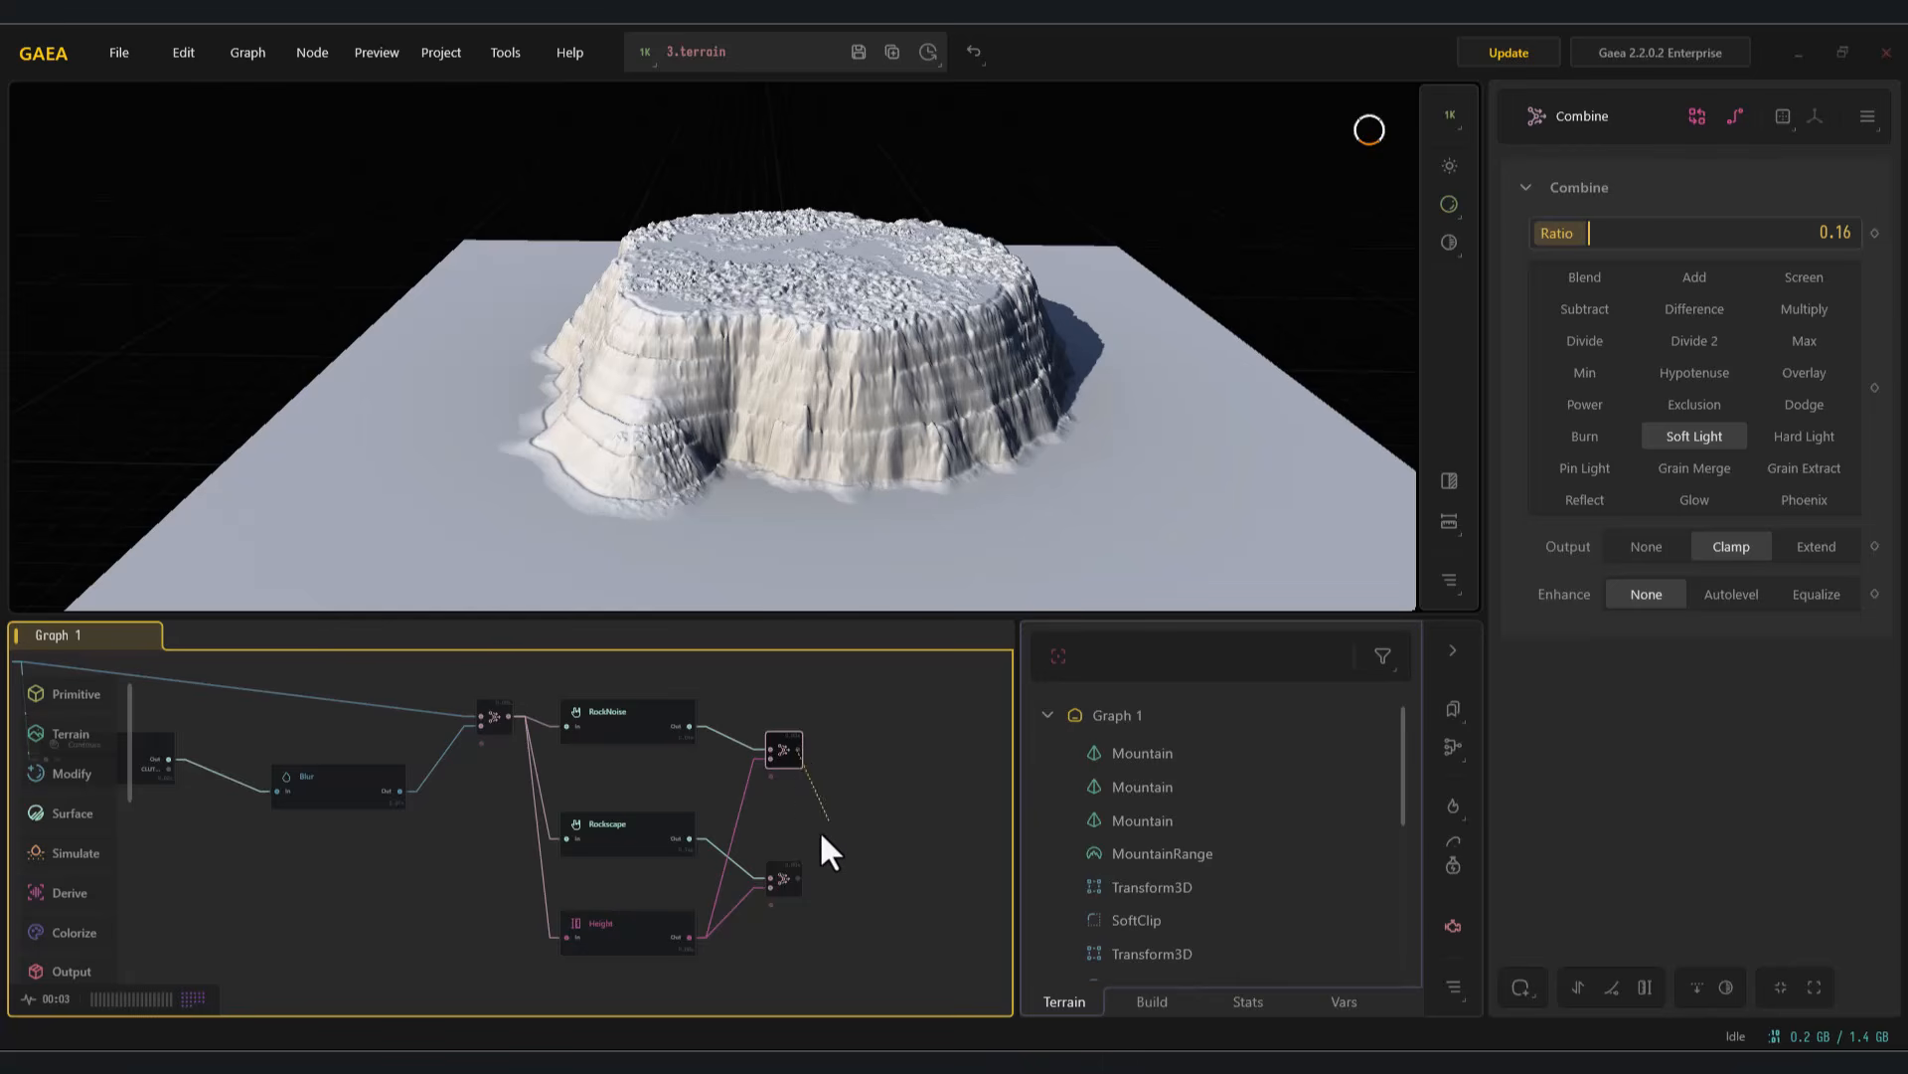
# Combine the Soft Light and Grain Merge results in Blend mode with a Ratio of 0.75 and move RockNoise closer to Rockscape
pyautogui.moveTo(797, 868); pyautogui.dragTo(795, 874)
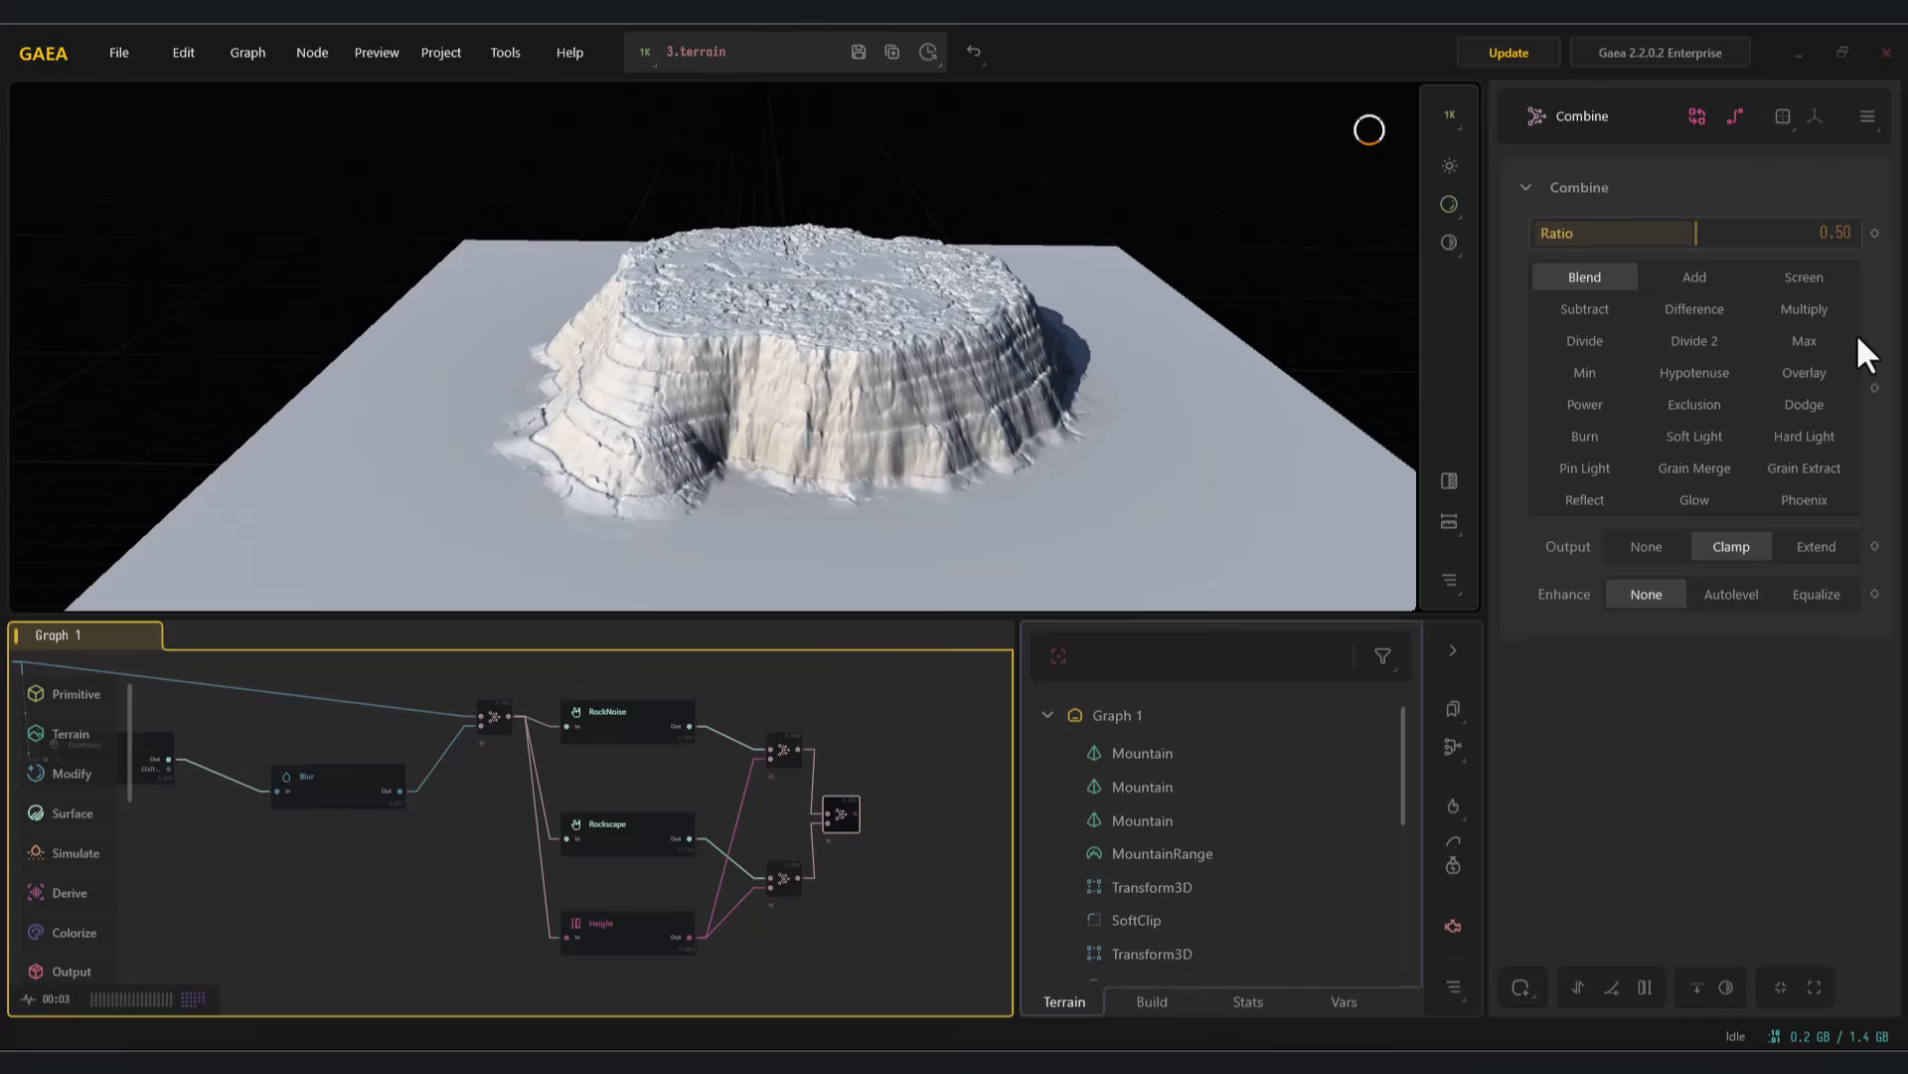
pyautogui.click(1819, 312)
pyautogui.moveTo(1702, 241); pyautogui.dragTo(1774, 272)
pyautogui.click(1585, 277)
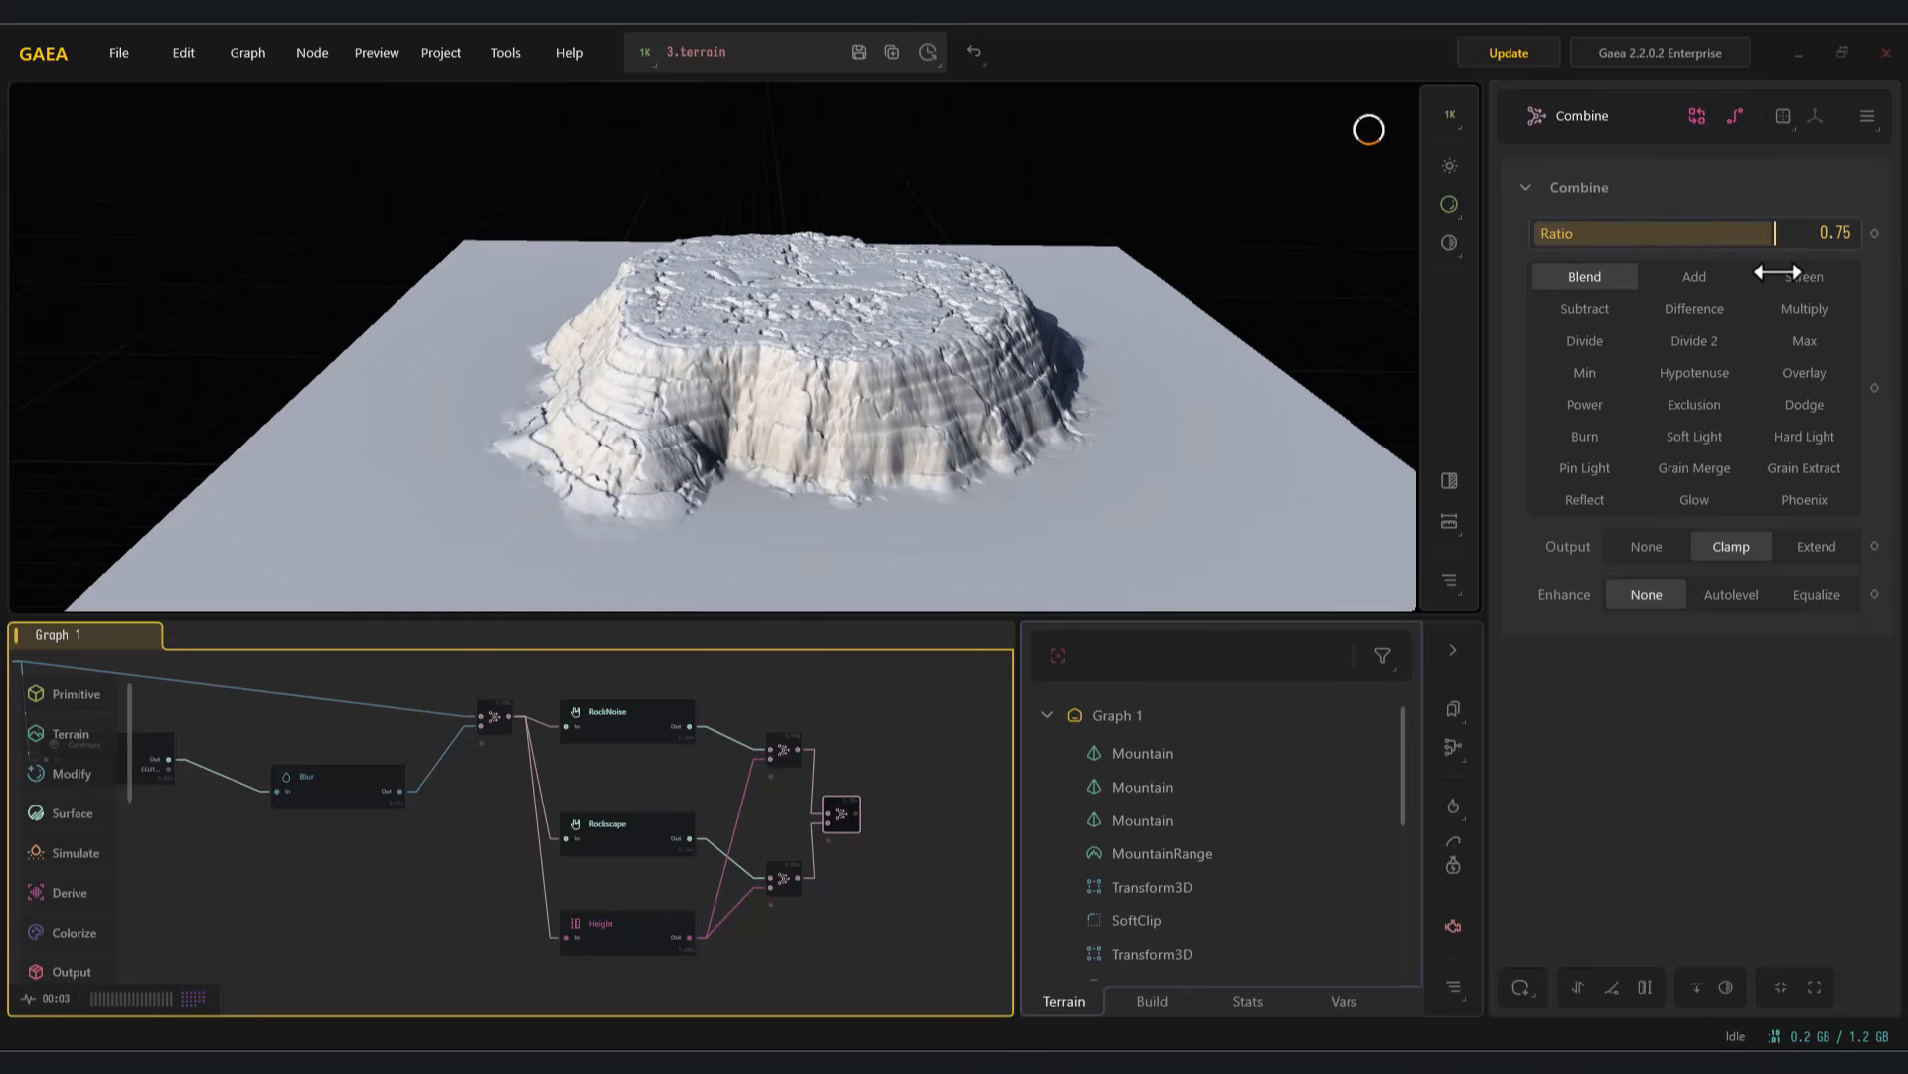
pyautogui.moveTo(611, 809); pyautogui.dragTo(678, 832, button='middle')
pyautogui.moveTo(687, 752); pyautogui.dragTo(685, 788)
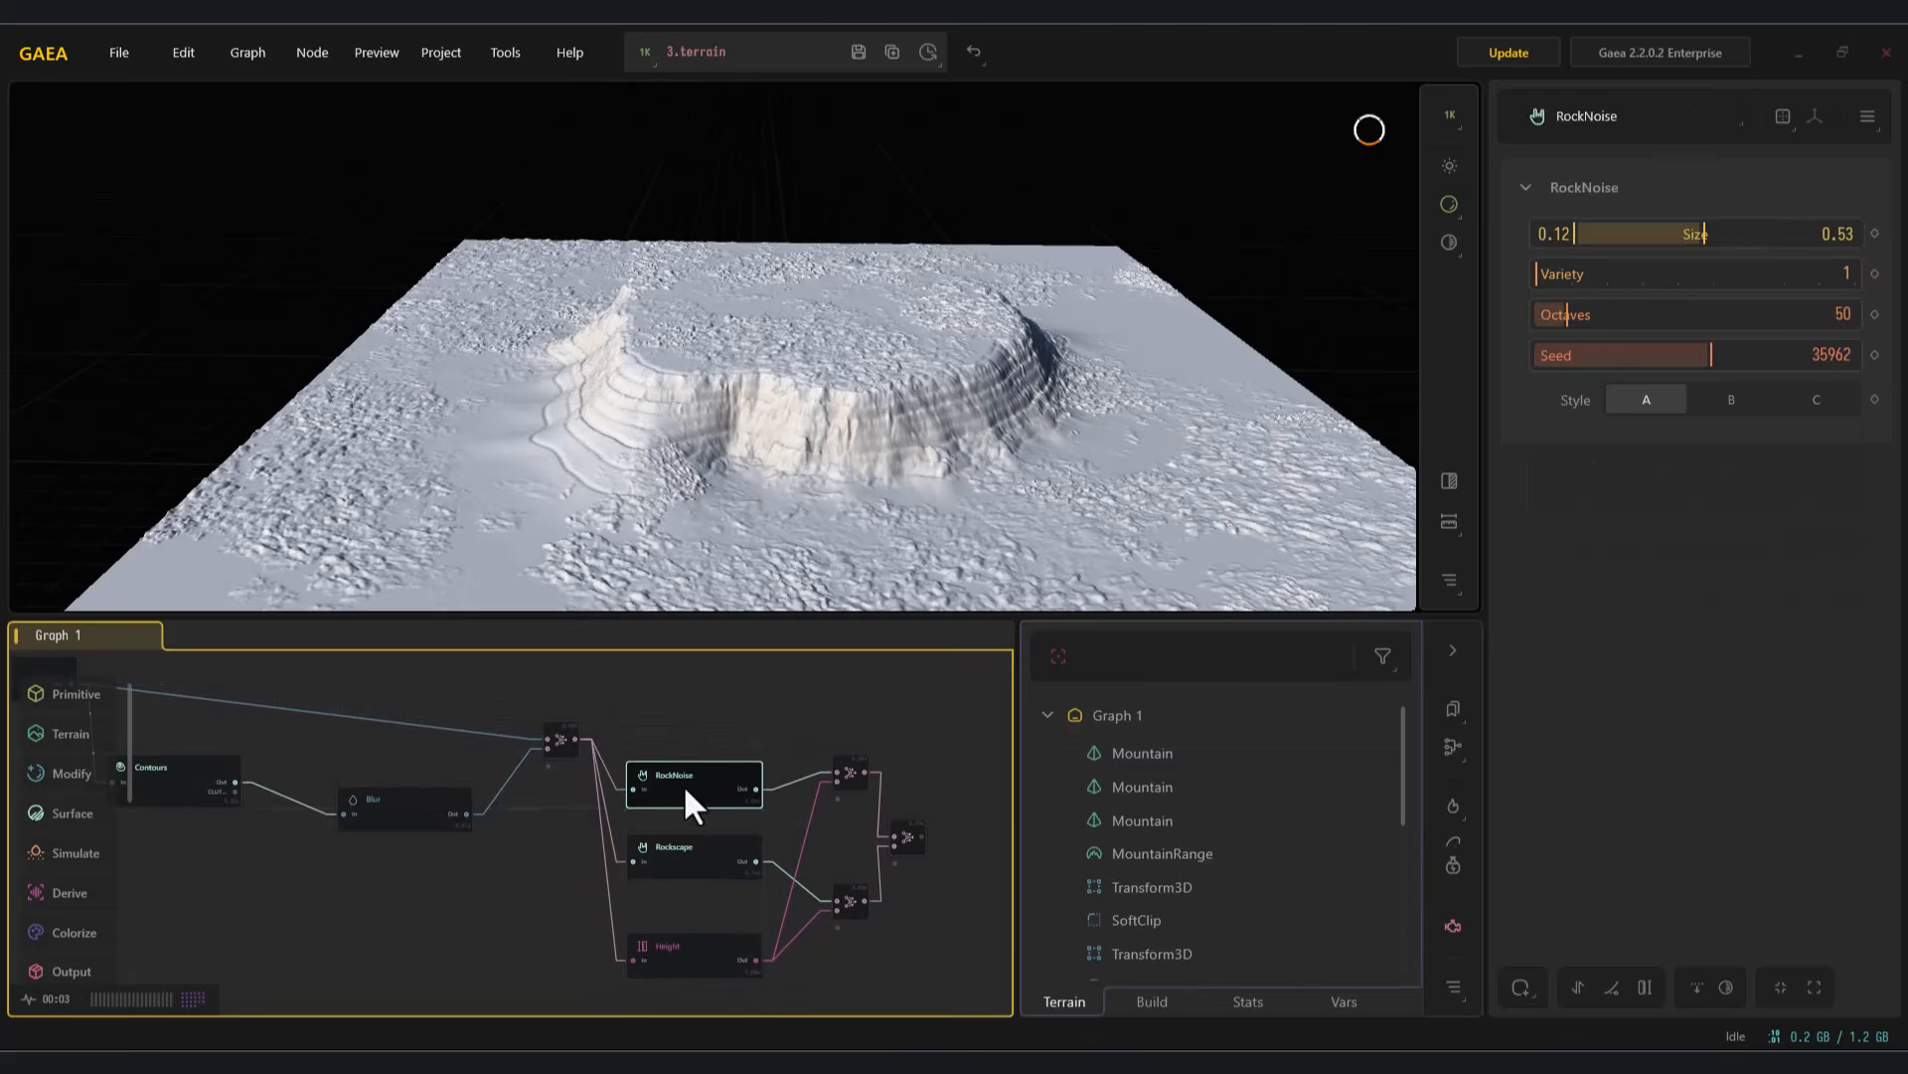
pyautogui.click(560, 741)
pyautogui.moveTo(558, 747); pyautogui.dragTo(472, 780, button='middle')
pyautogui.moveTo(760, 712); pyautogui.dragTo(777, 724)
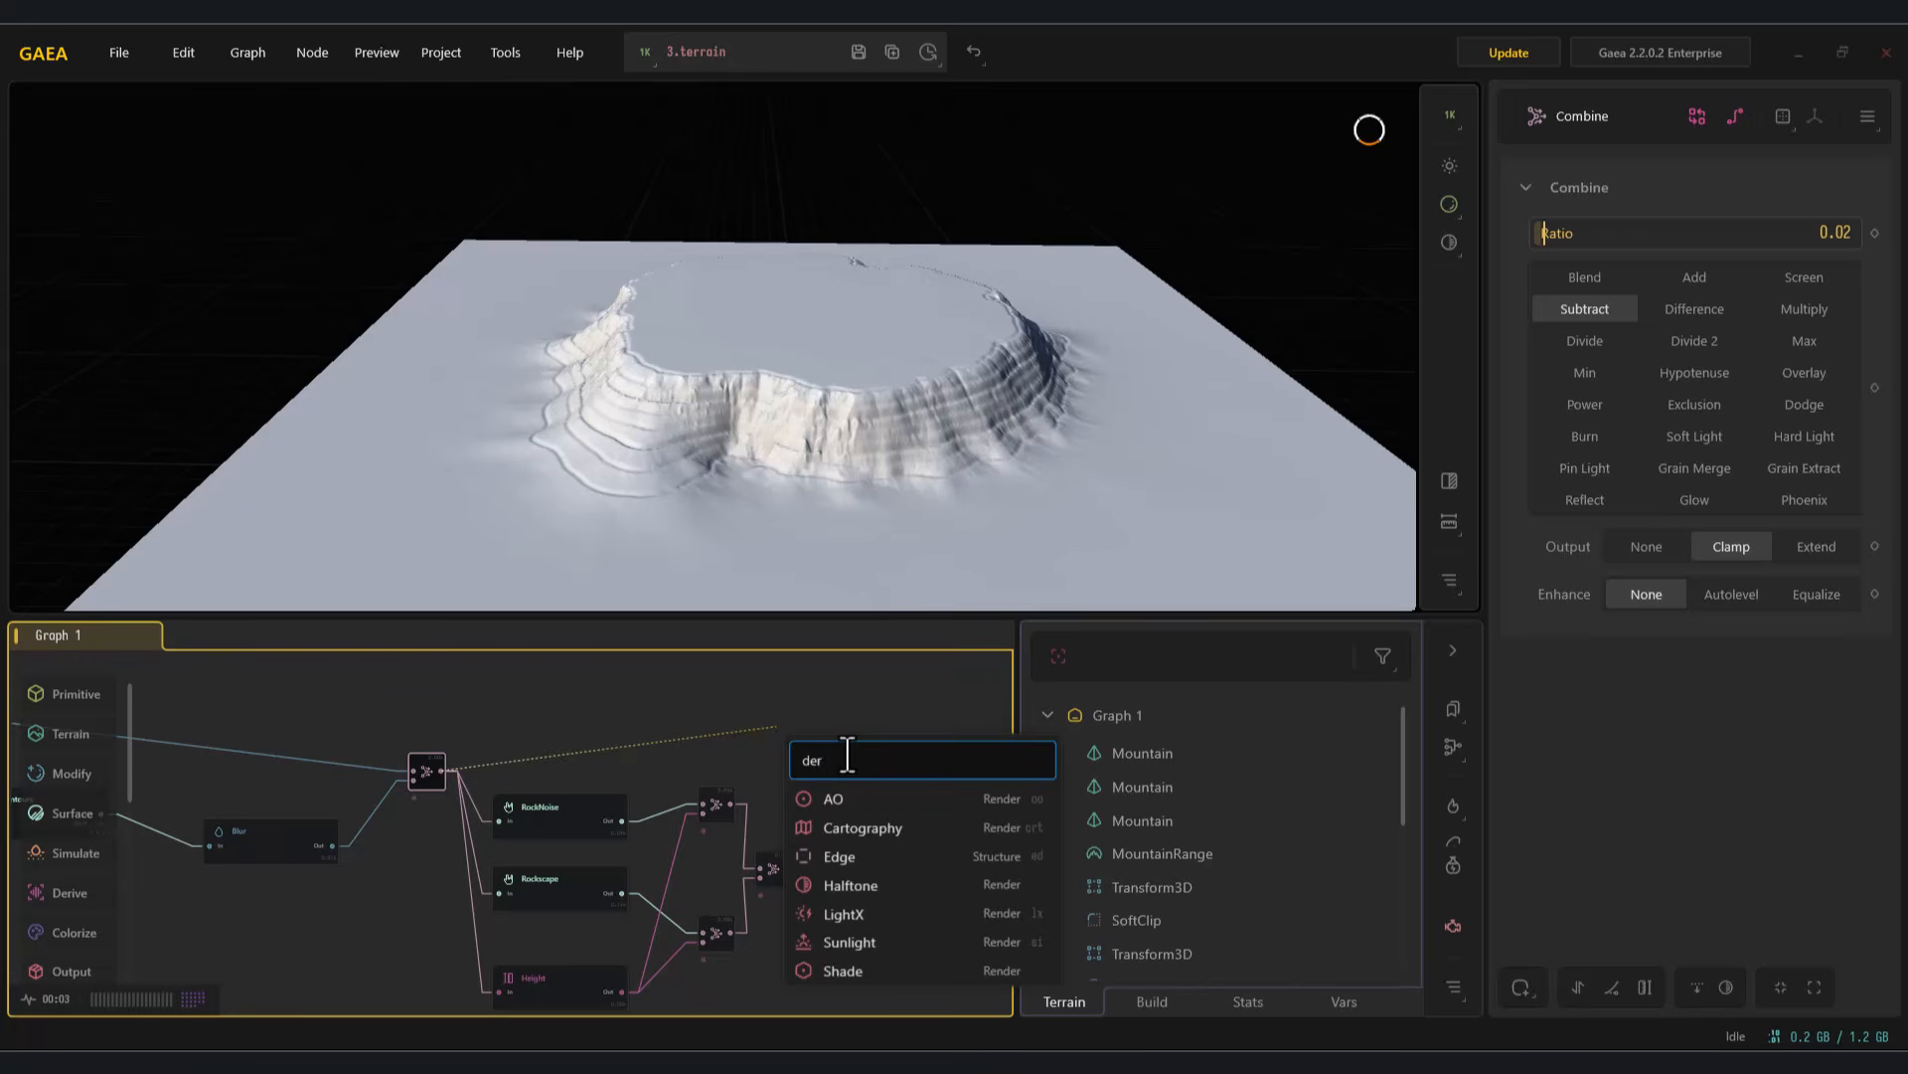
pyautogui.click(427, 750)
pyautogui.click(421, 783)
# Add a Debris node from the simulation nodes, fed by the Subtract Combine, and place it above RockNoise
pyautogui.click(56, 820)
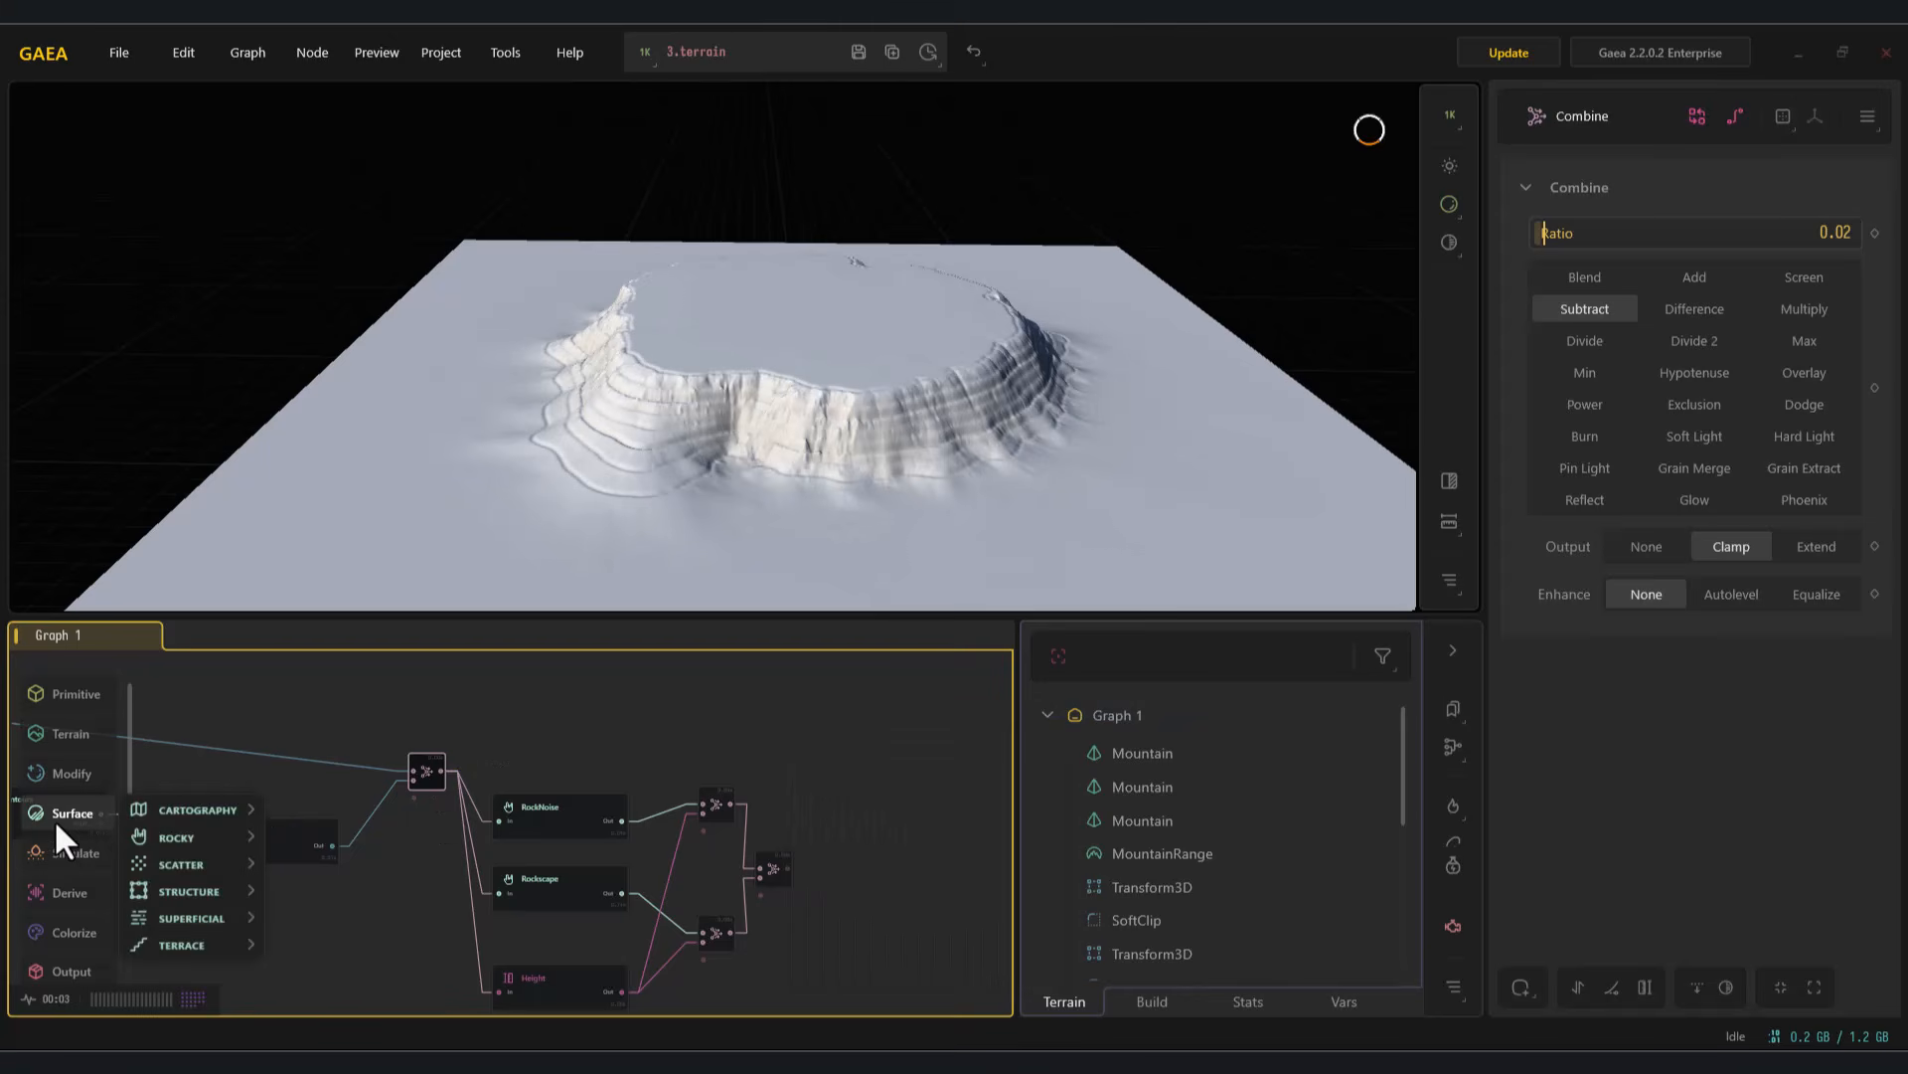
pyautogui.click(79, 850)
pyautogui.moveTo(183, 874)
pyautogui.click(310, 877)
pyautogui.moveTo(564, 951); pyautogui.dragTo(751, 733)
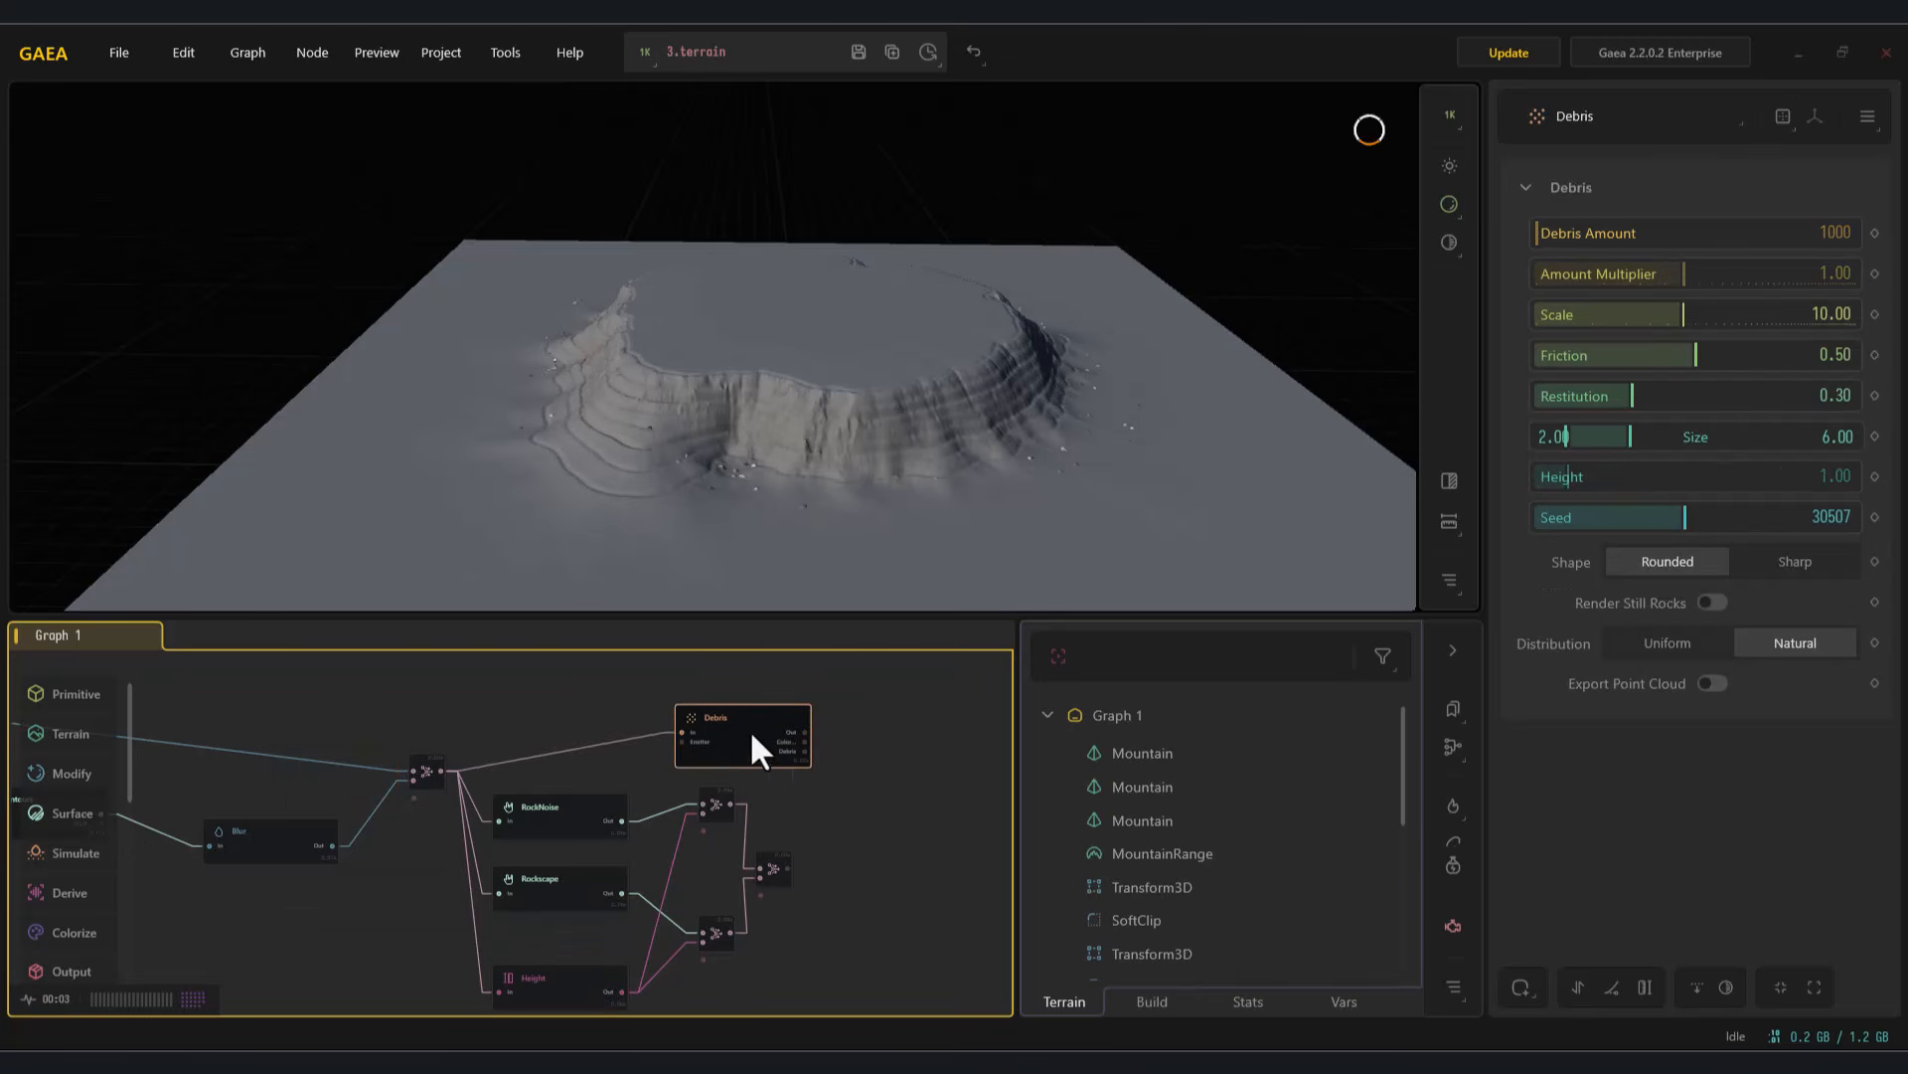
# Set Debris Amount to 71162, Amount Multiplier to 0.36, Scale to 20.54 and Friction to 0.65
pyautogui.moveTo(1574, 237); pyautogui.dragTo(1580, 230)
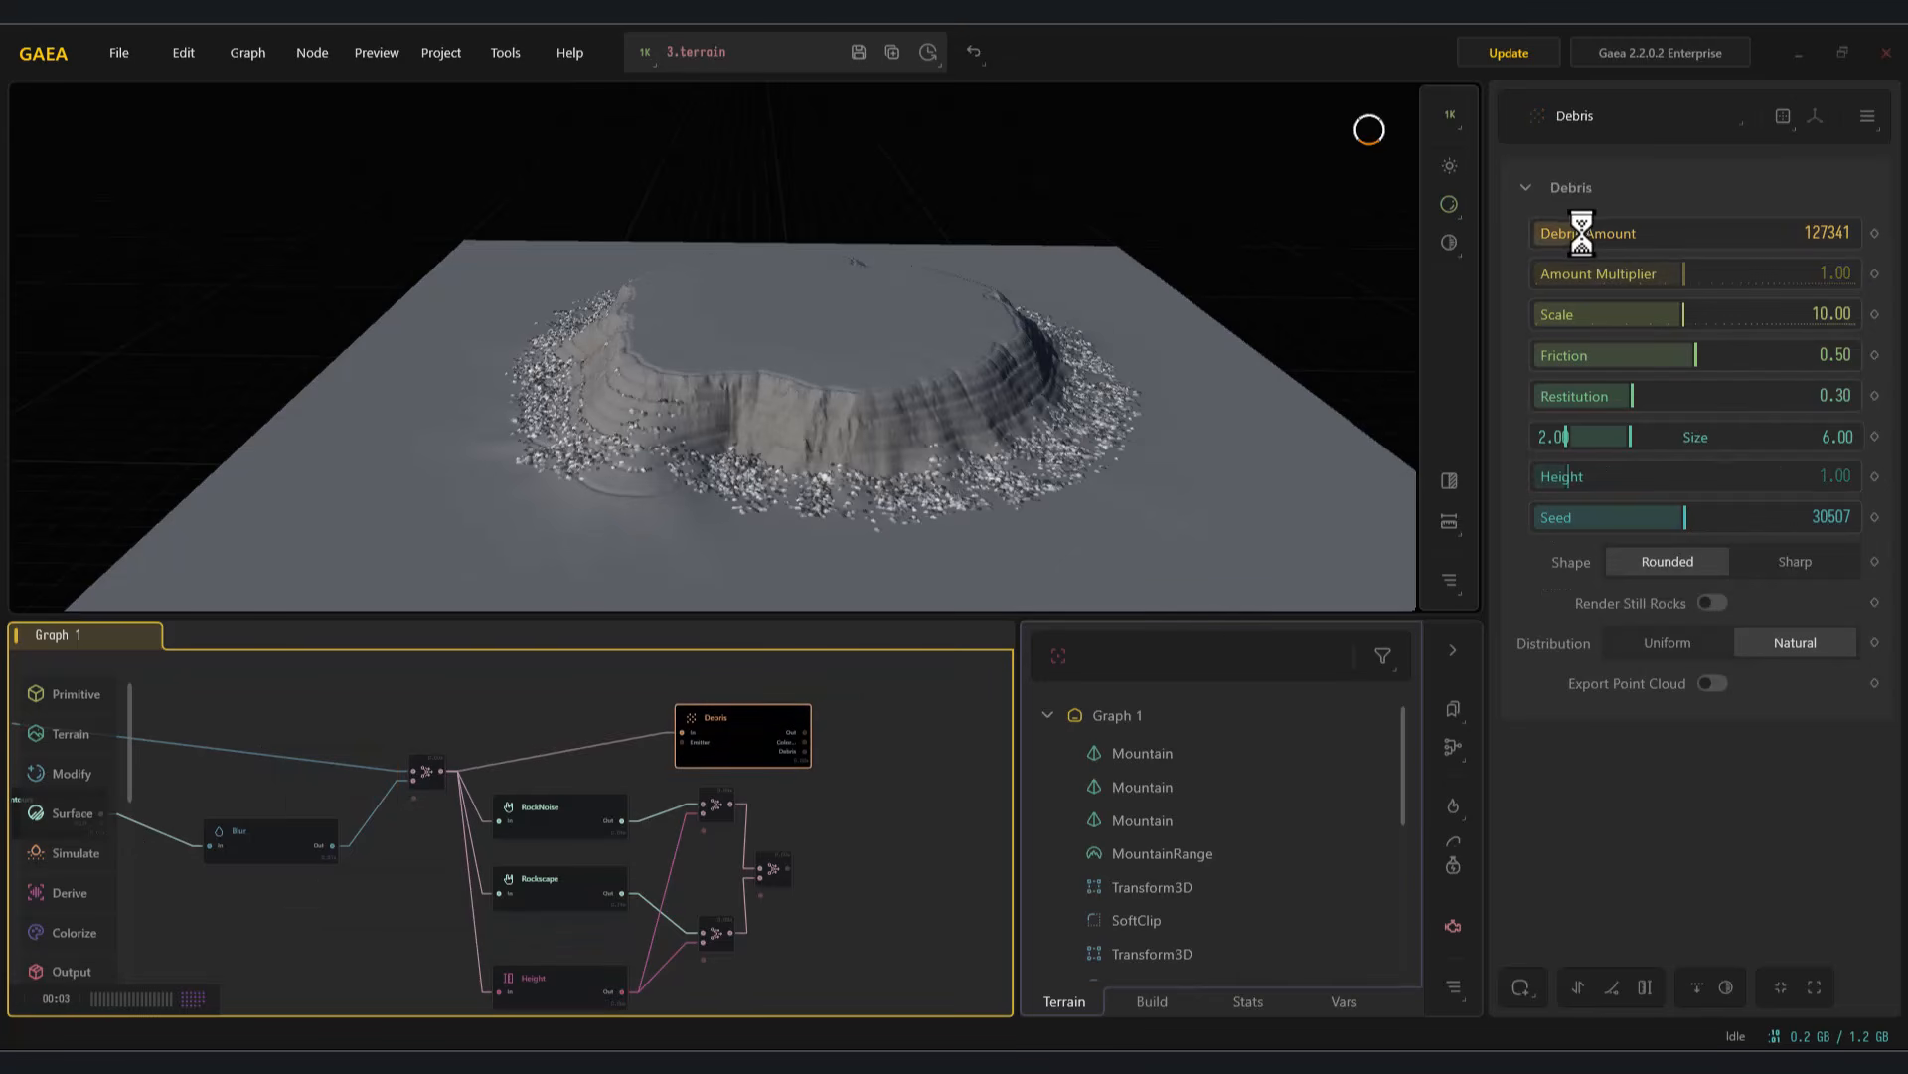
pyautogui.moveTo(1718, 324); pyautogui.dragTo(1755, 318)
pyautogui.moveTo(1551, 235); pyautogui.dragTo(1551, 231)
pyautogui.moveTo(1684, 272); pyautogui.dragTo(1631, 271)
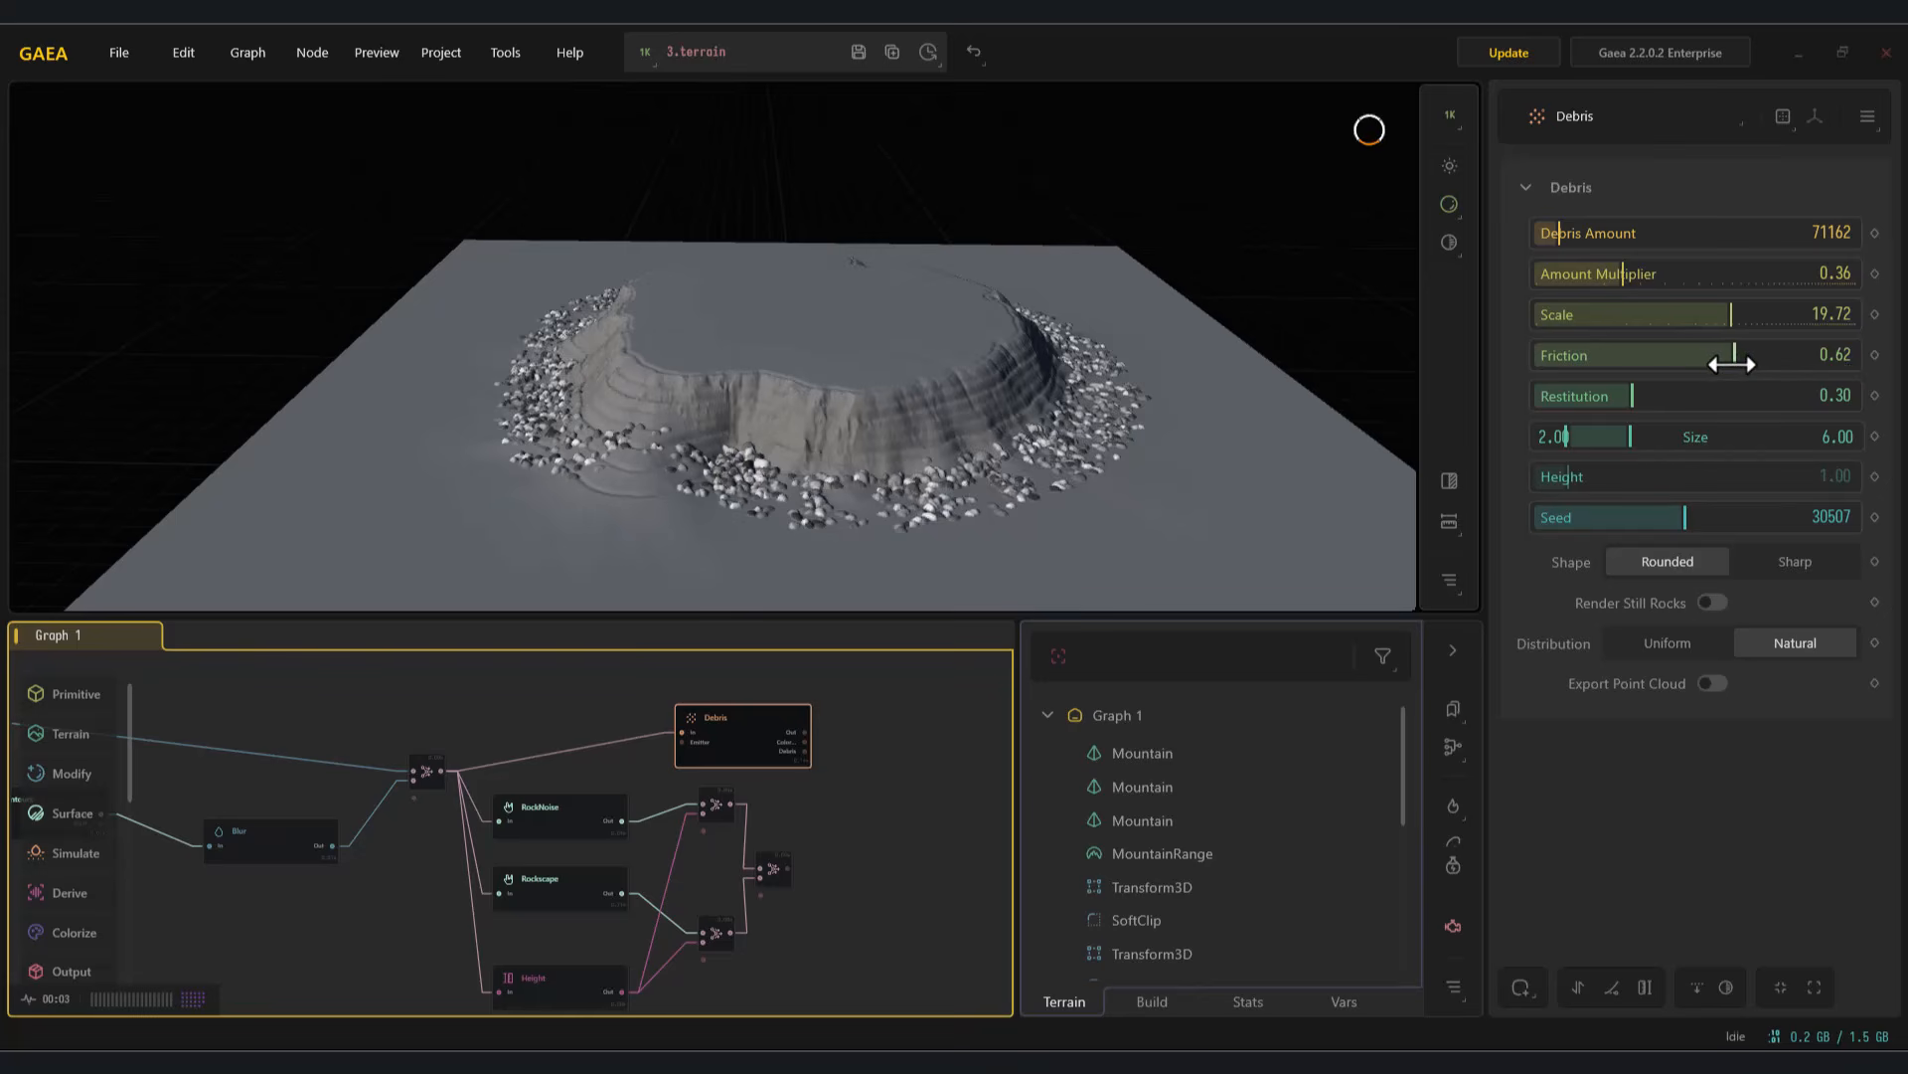
pyautogui.moveTo(1731, 363); pyautogui.dragTo(1731, 320)
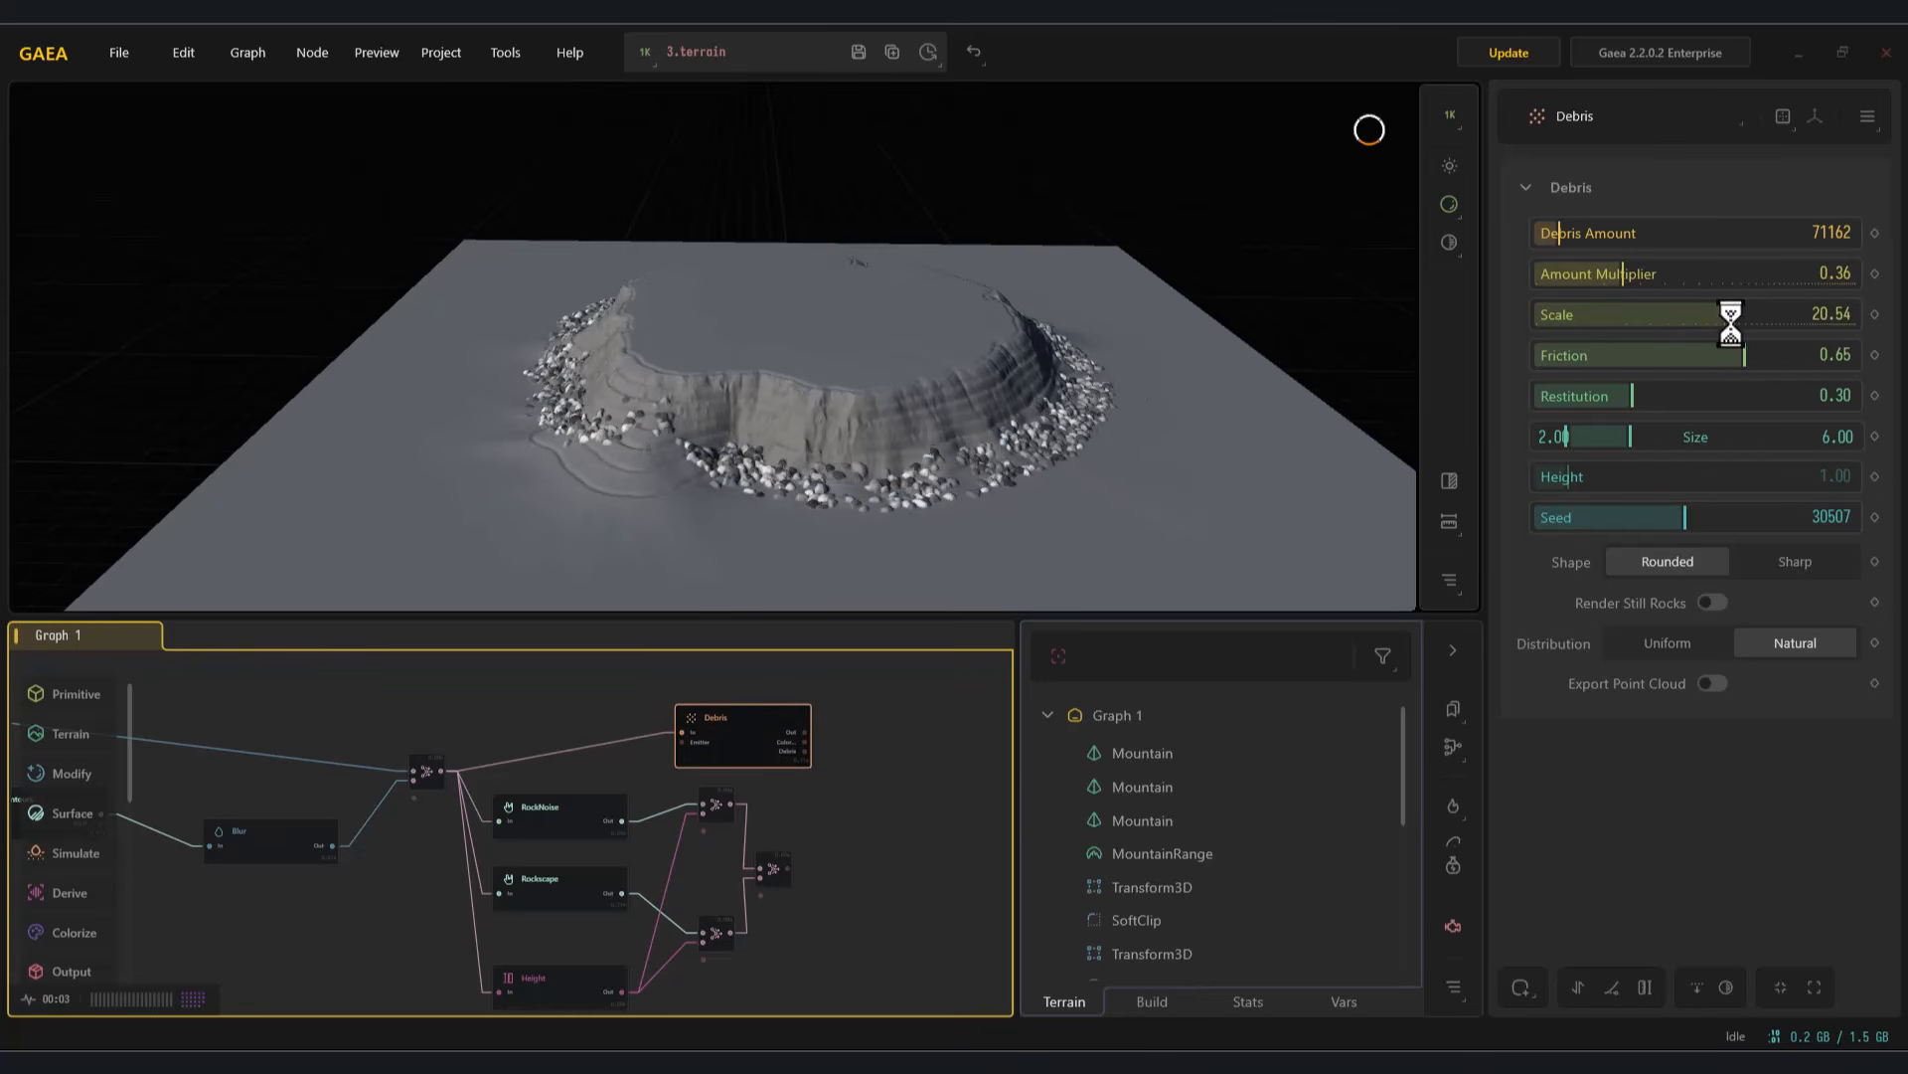
# Set the Debris Restitution to 0.45, Amount Multiplier to 0.24 and maximum Size to 14.11, and raise its Height
pyautogui.moveTo(1648, 398); pyautogui.dragTo(1682, 442)
pyautogui.moveTo(1620, 274); pyautogui.dragTo(1603, 273)
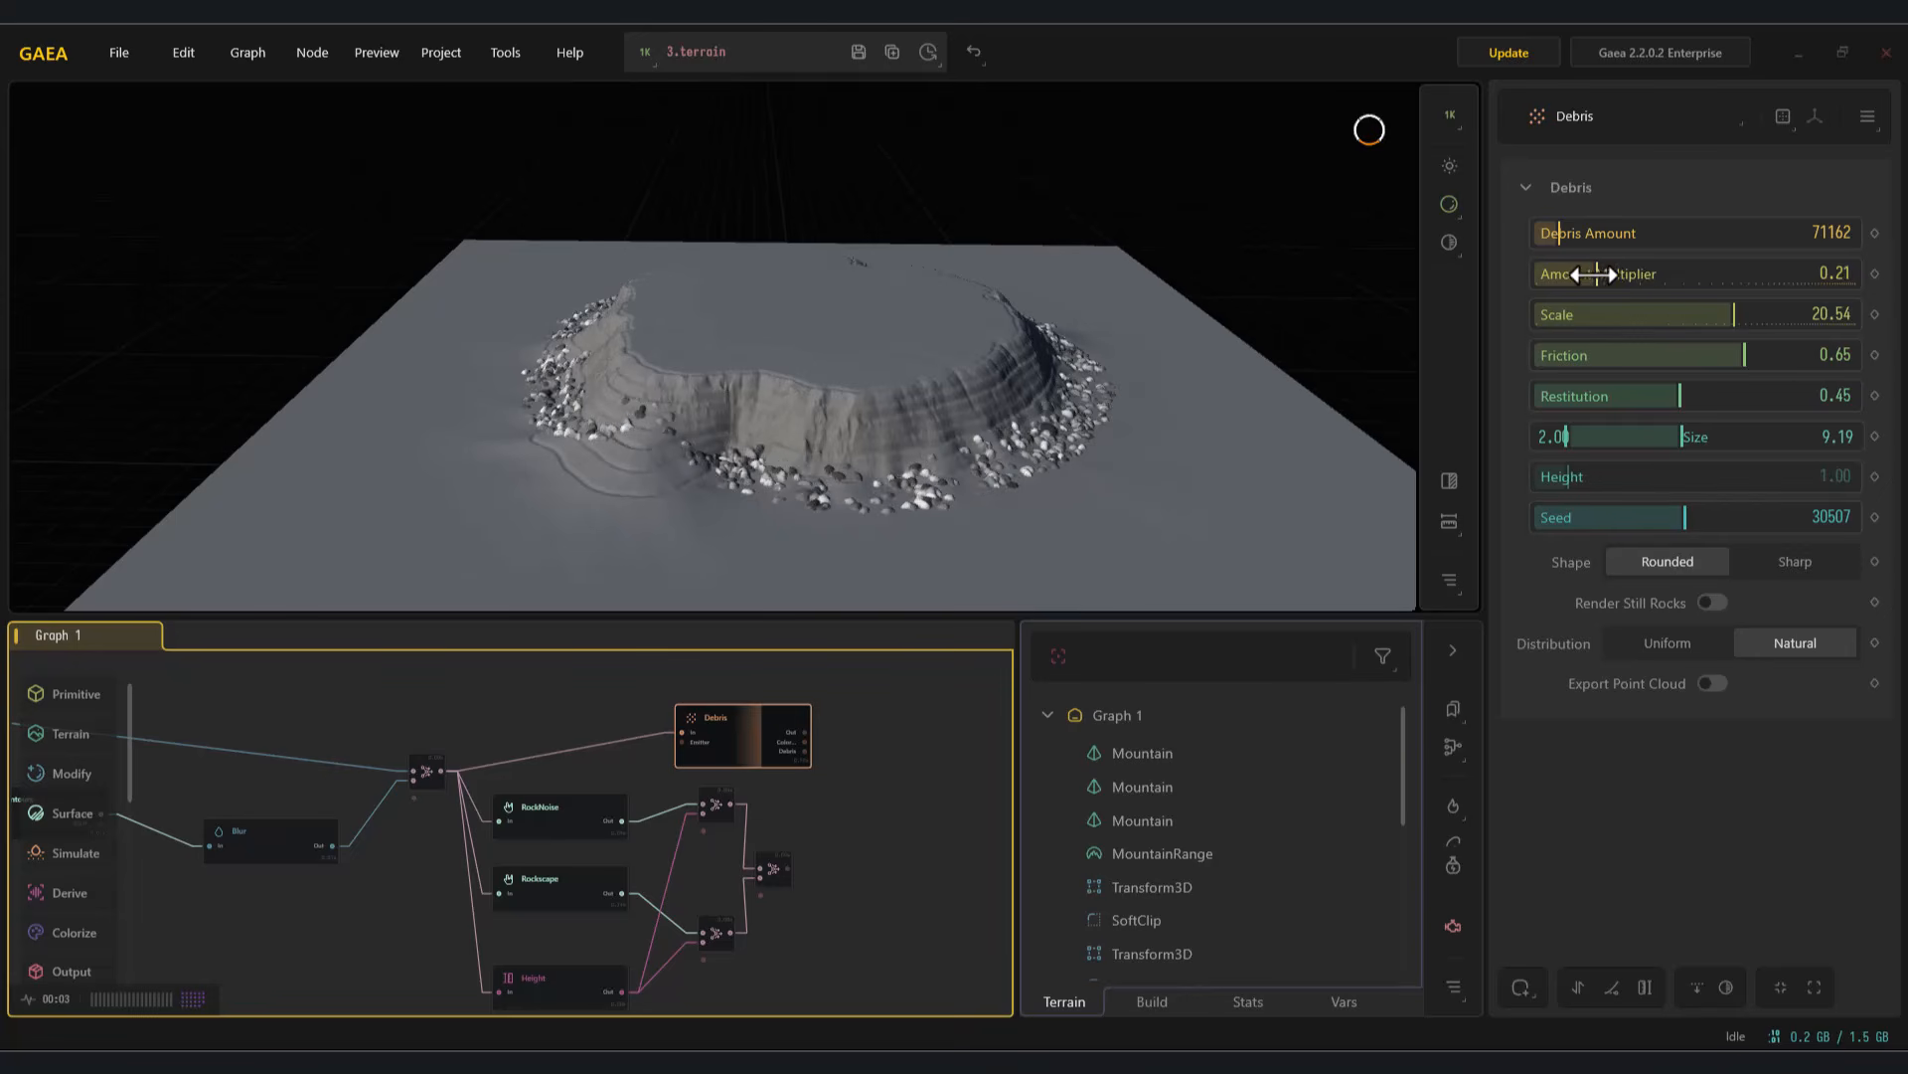
pyautogui.moveTo(1685, 438); pyautogui.dragTo(1750, 438)
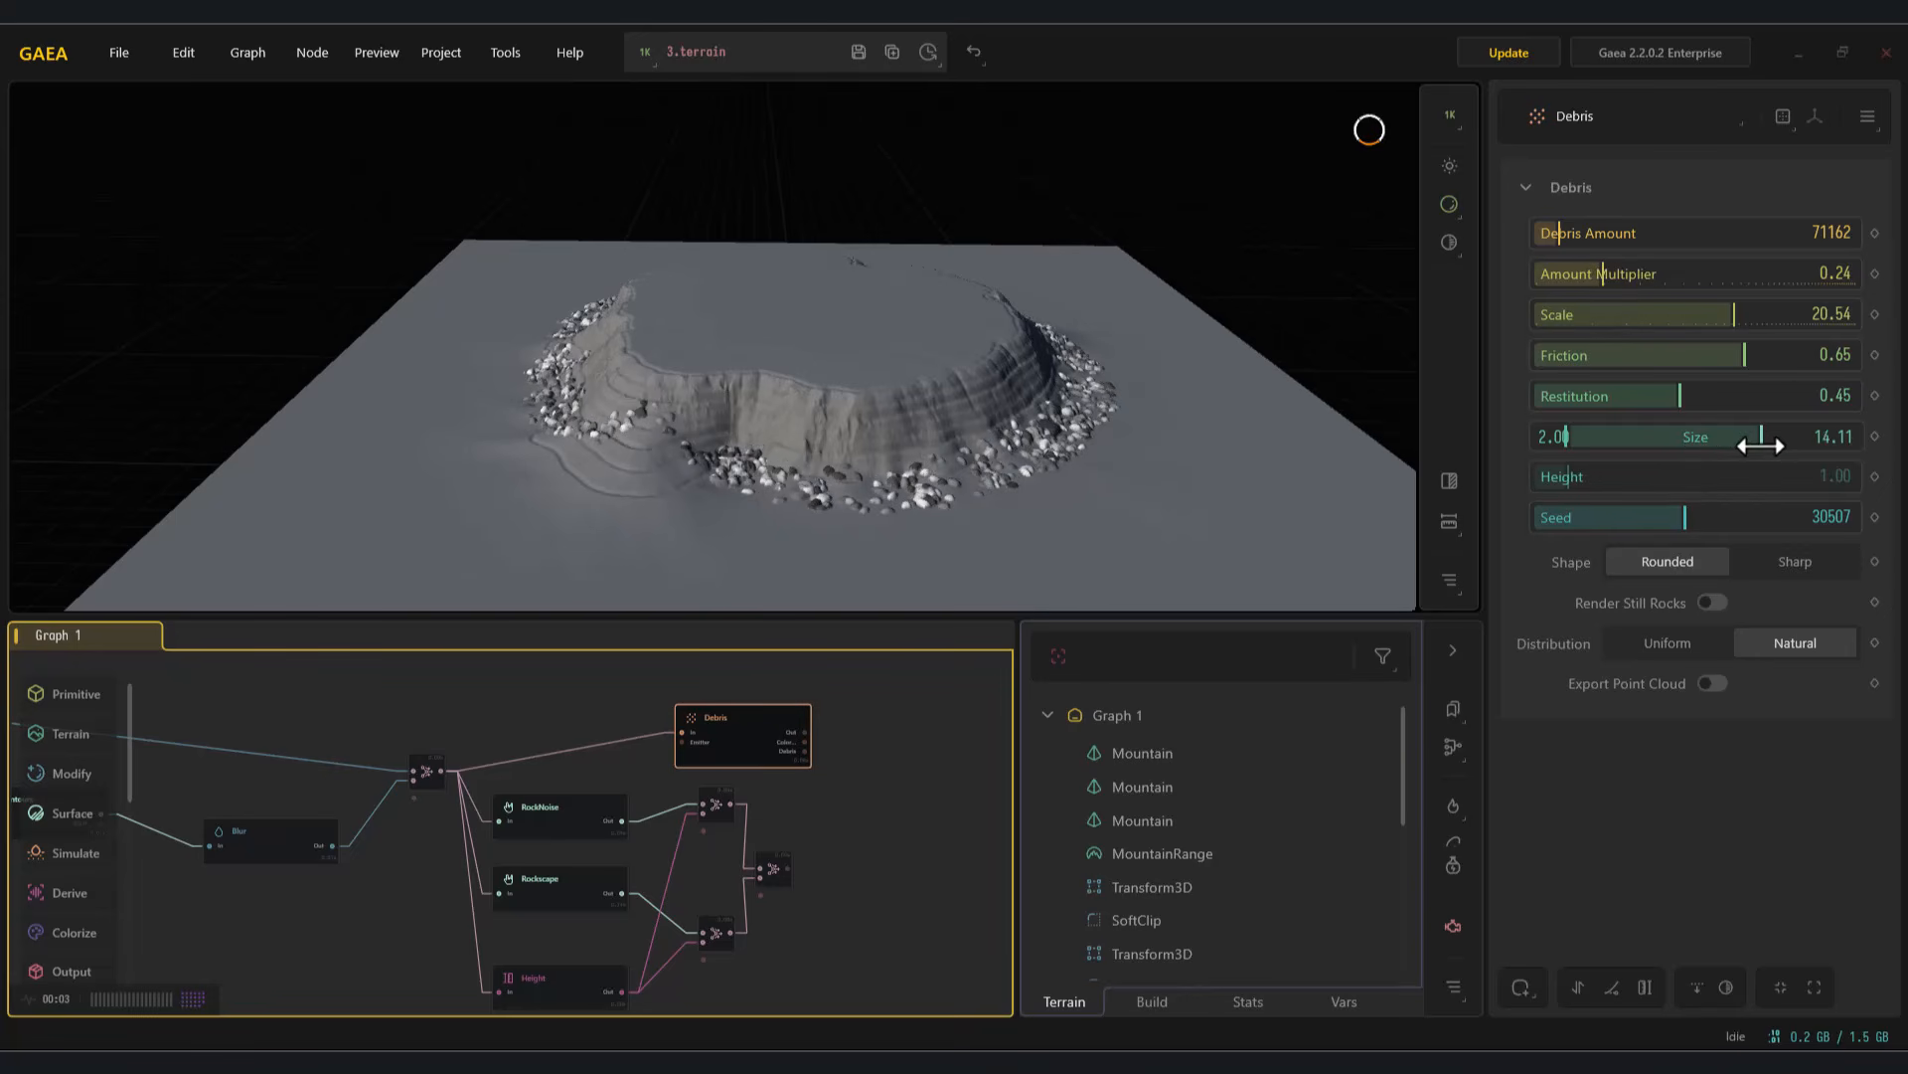
pyautogui.moveTo(1580, 478); pyautogui.dragTo(1604, 481)
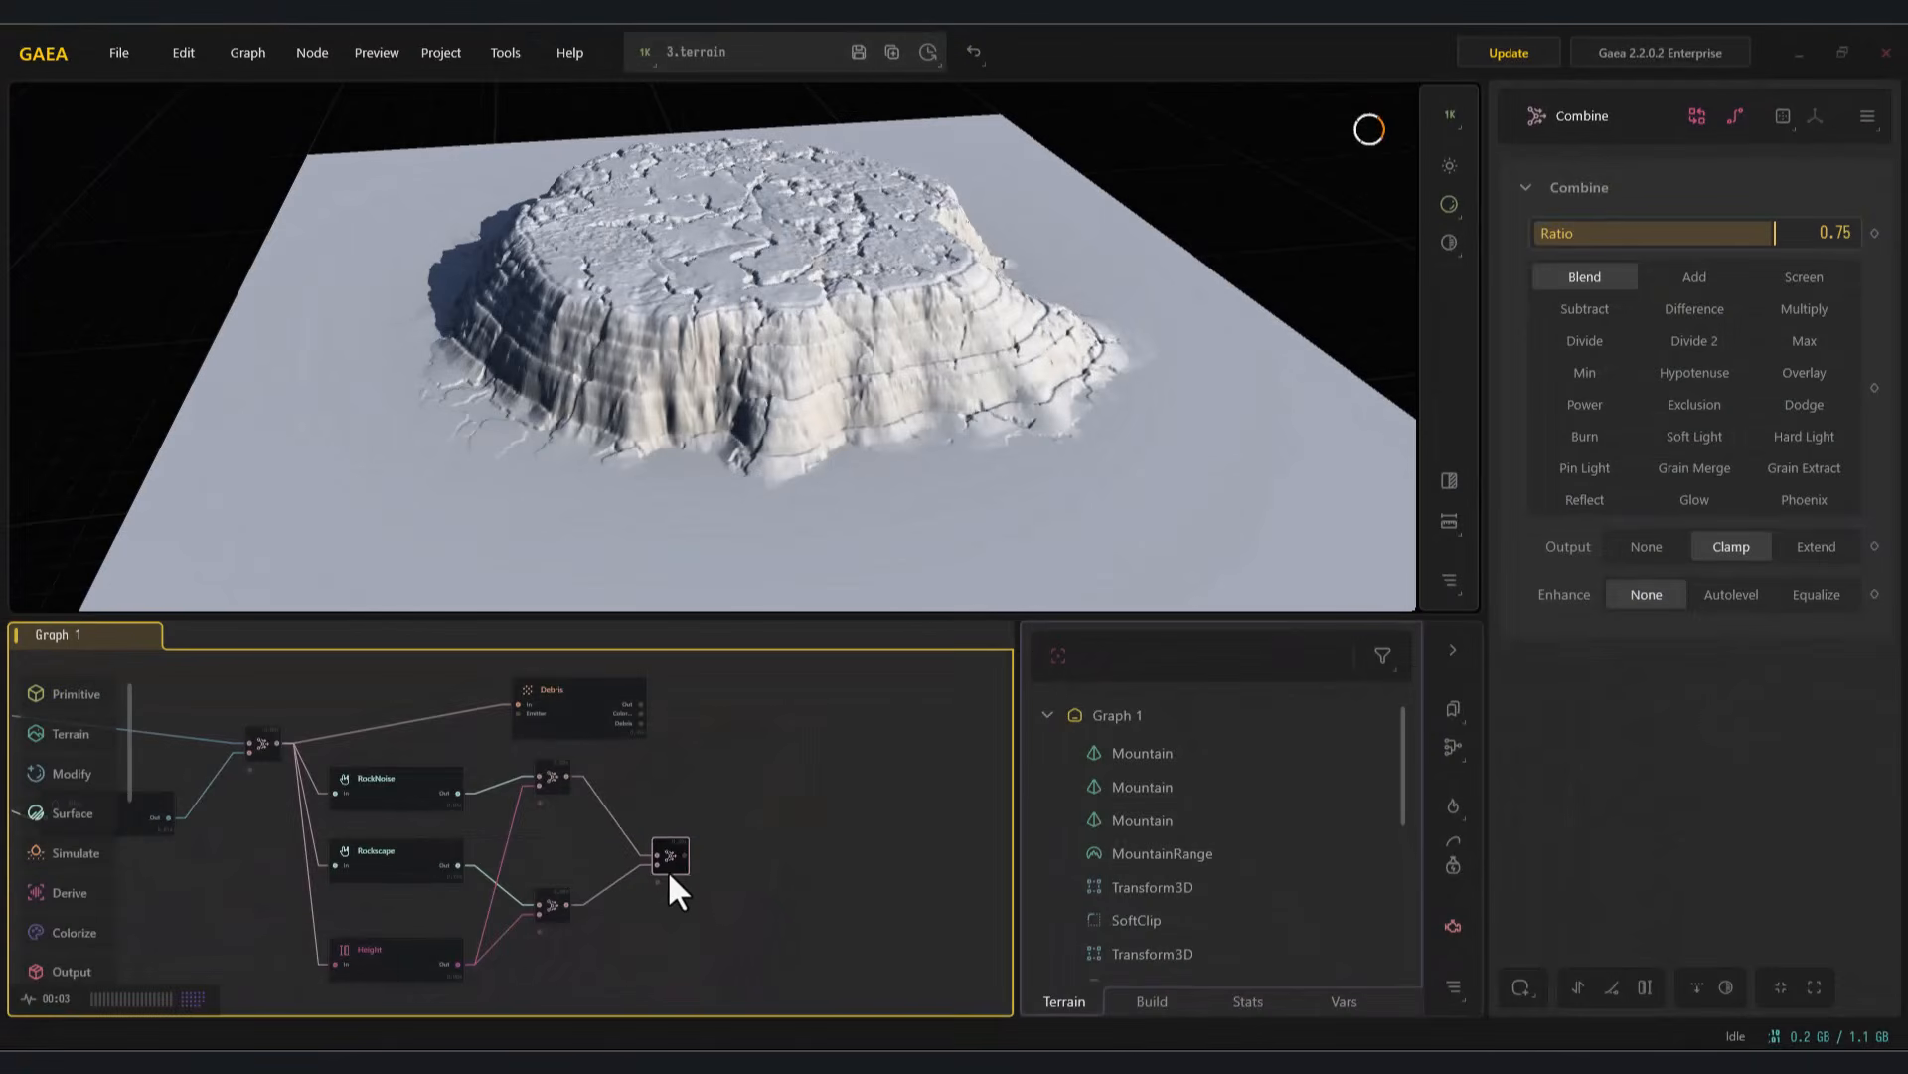
# Add a Cracks node after the final Blend Combine, with Scale 0.36 and Depth 0.04
pyautogui.moveTo(668, 869); pyautogui.dragTo(755, 849)
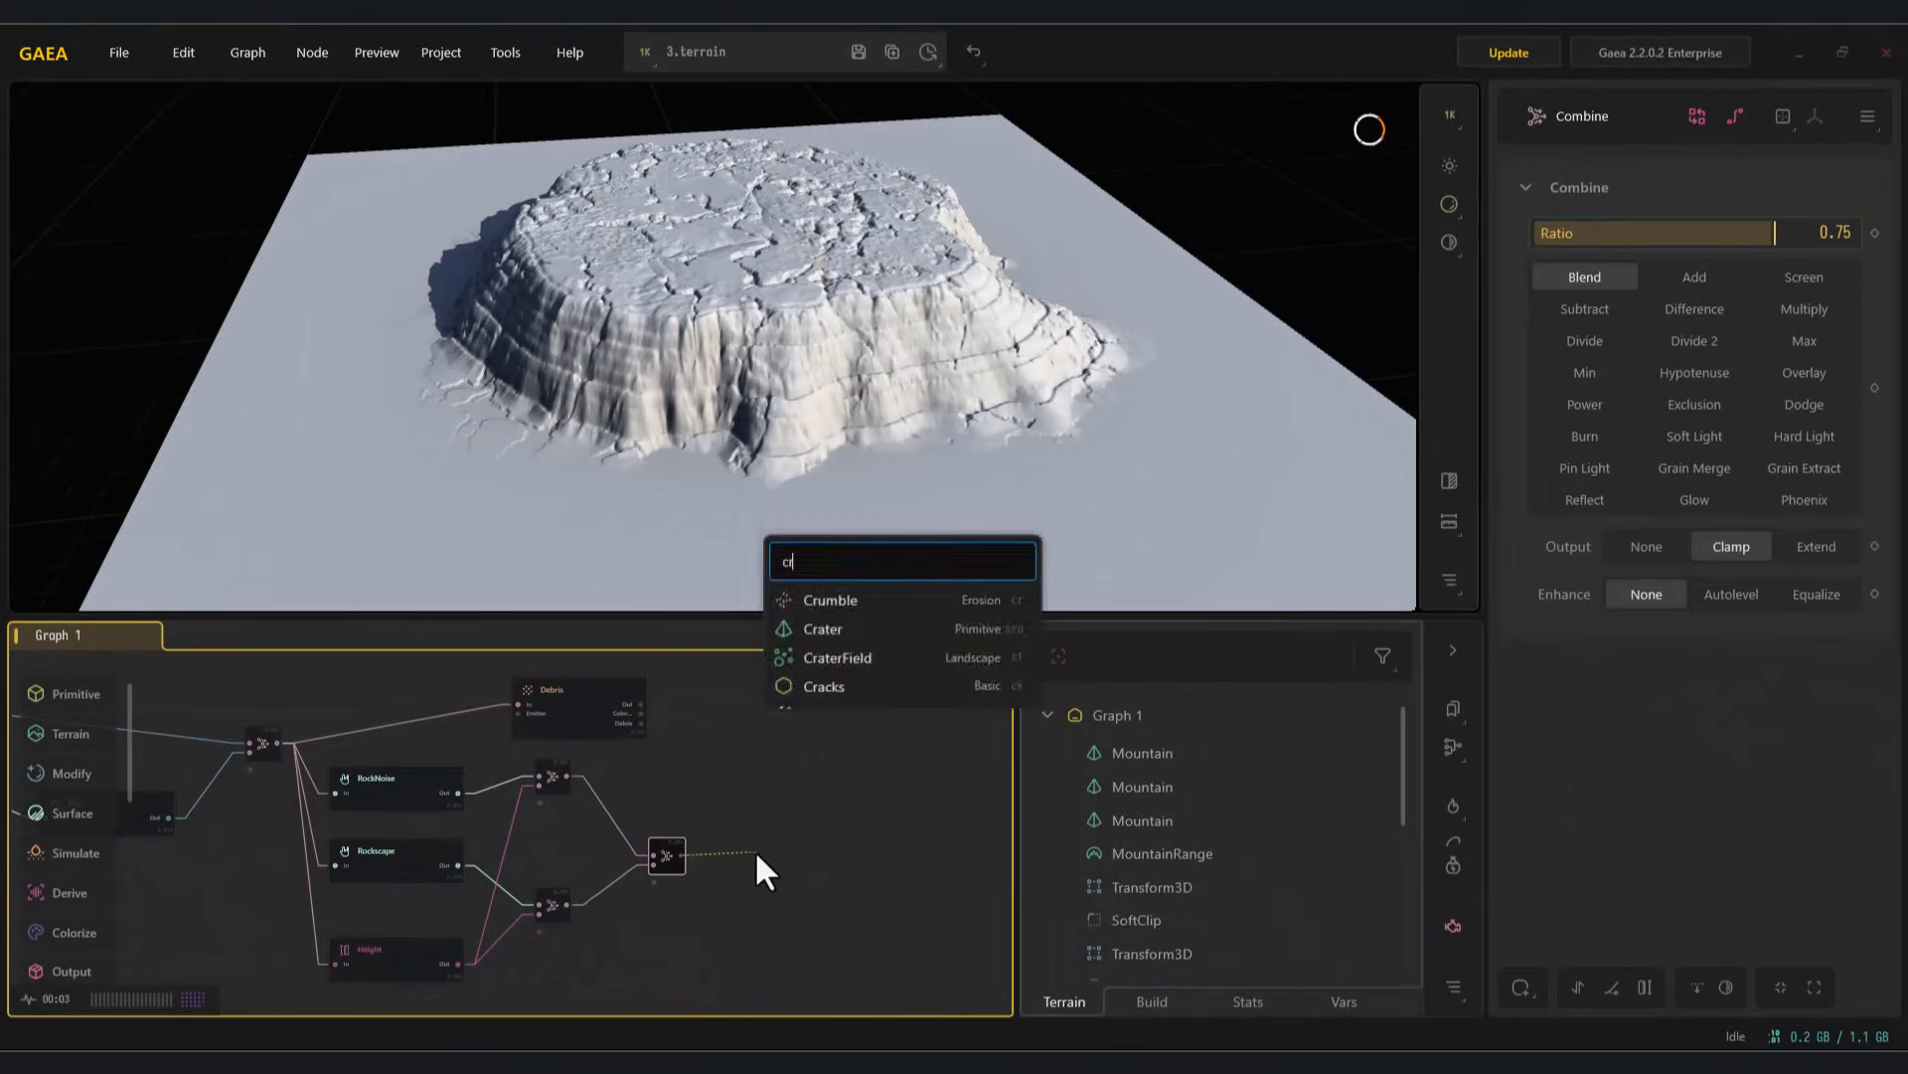
pyautogui.write('cra')
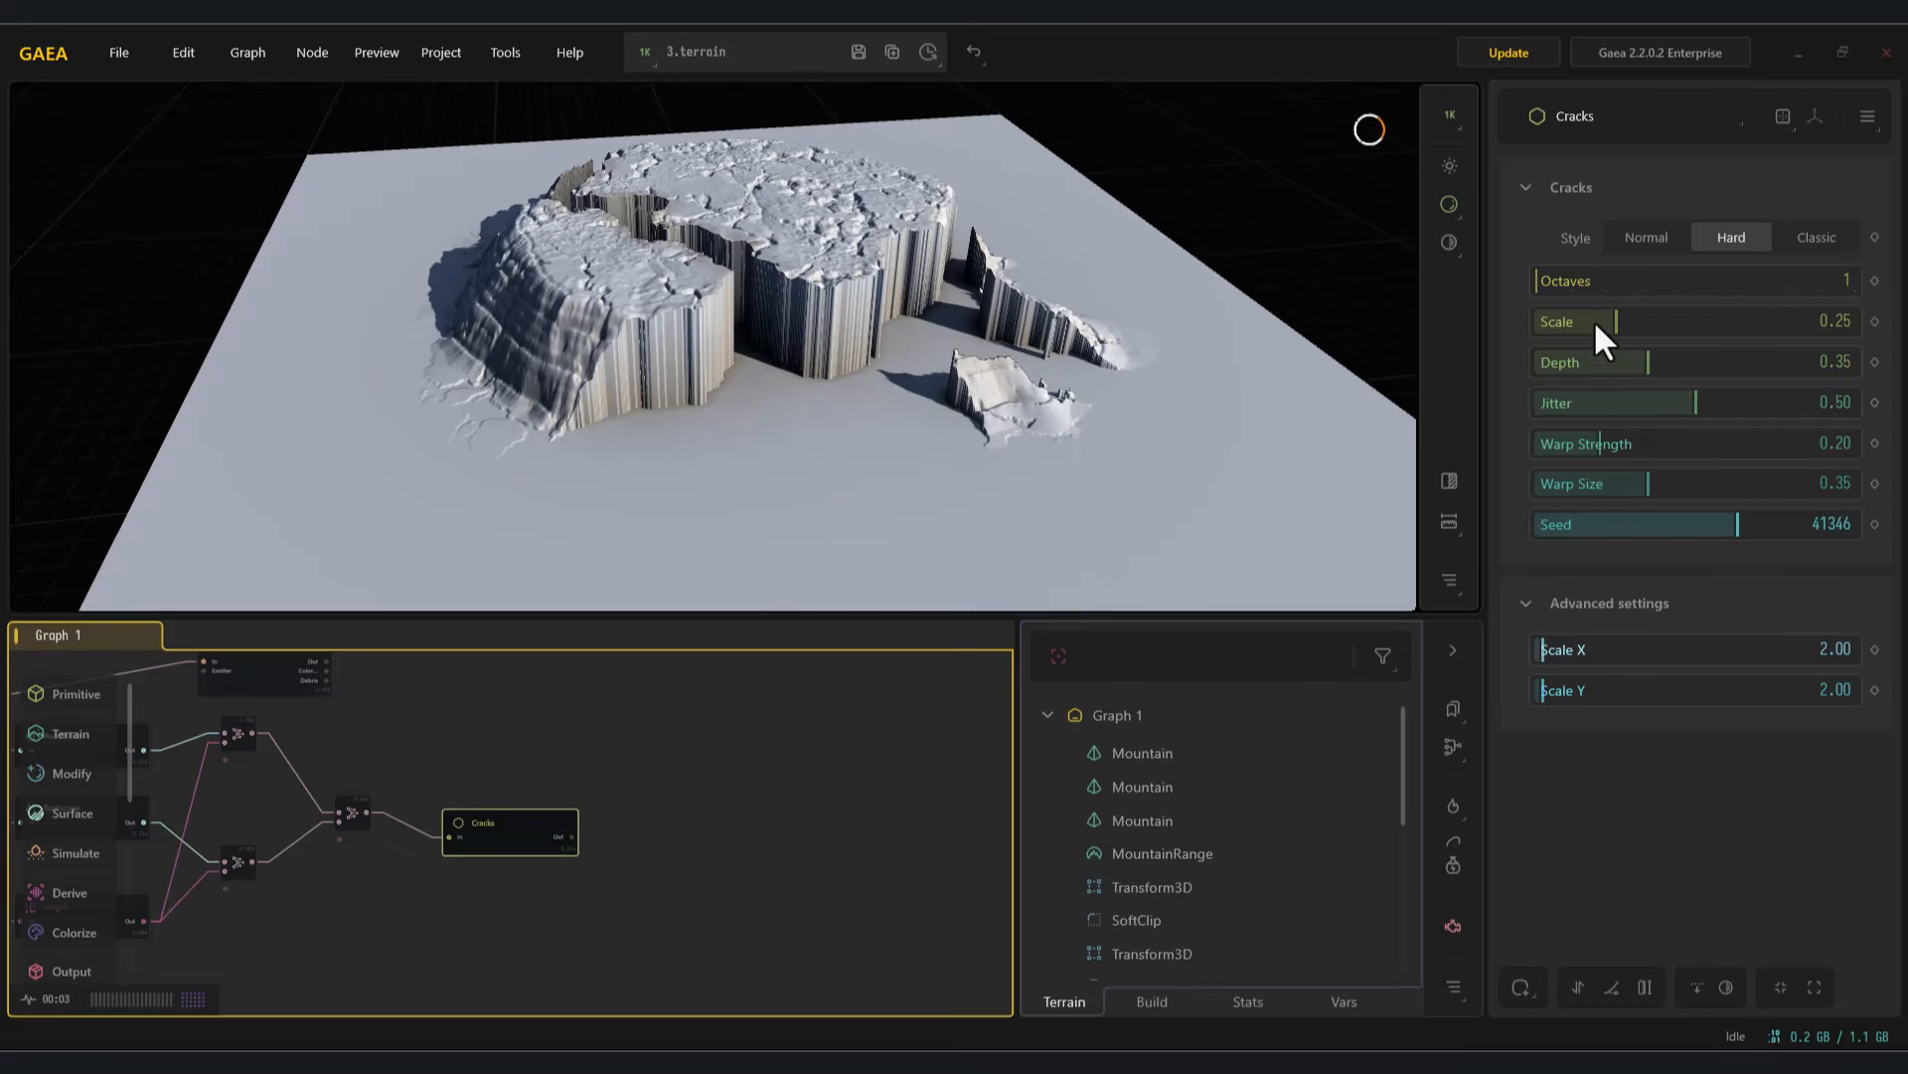
pyautogui.moveTo(1645, 364)
pyautogui.mouseDown()
pyautogui.moveTo(1562, 366)
pyautogui.moveTo(1618, 331)
pyautogui.moveTo(1582, 333)
pyautogui.moveTo(1646, 331)
pyautogui.mouseUp()
pyautogui.moveTo(1347, 338); pyautogui.dragTo(1421, 388)
pyautogui.moveTo(1583, 364)
pyautogui.mouseDown()
pyautogui.moveTo(1531, 361)
pyautogui.moveTo(1548, 365)
pyautogui.mouseUp()
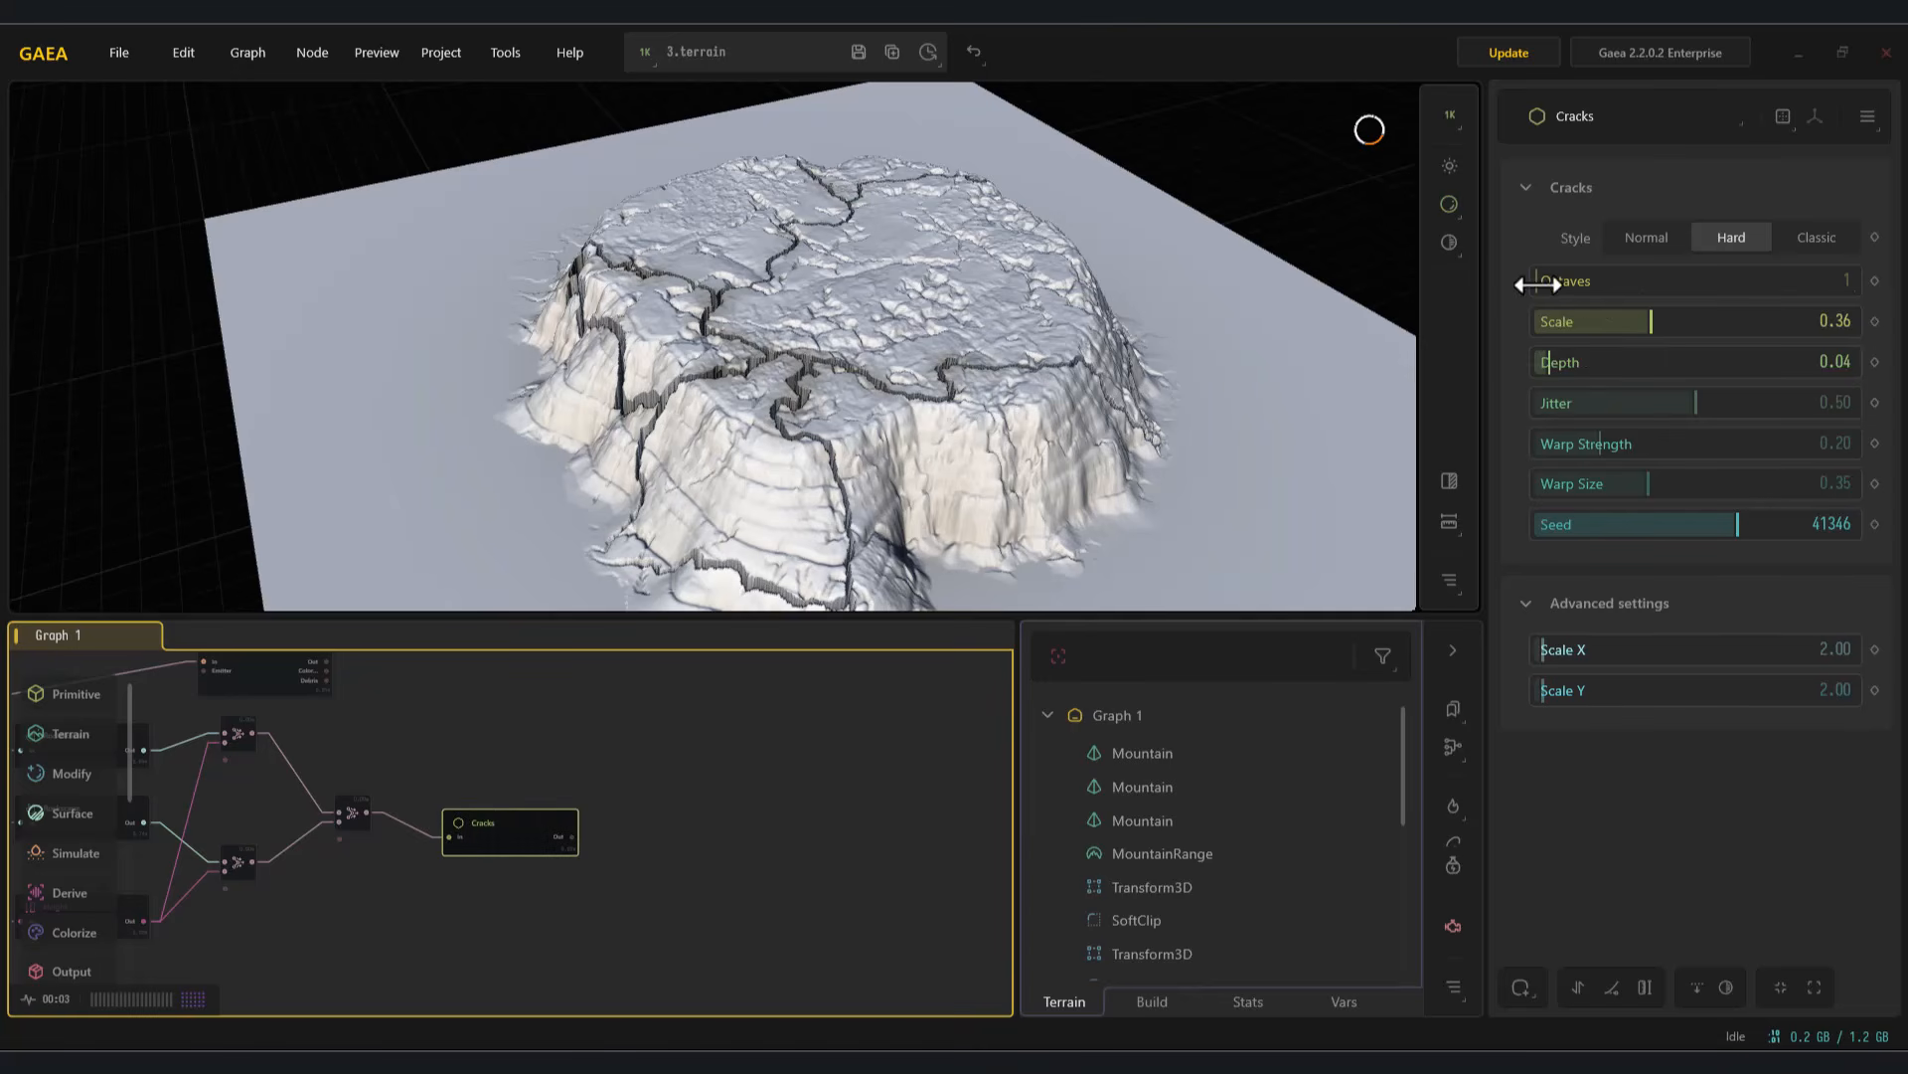
# Set the Cracks Warp Strength to 0.39, Warp Size to 0.36, Scale X to 3.25 and Scale Y to 2.31
pyautogui.moveTo(1599, 444); pyautogui.dragTo(1660, 434)
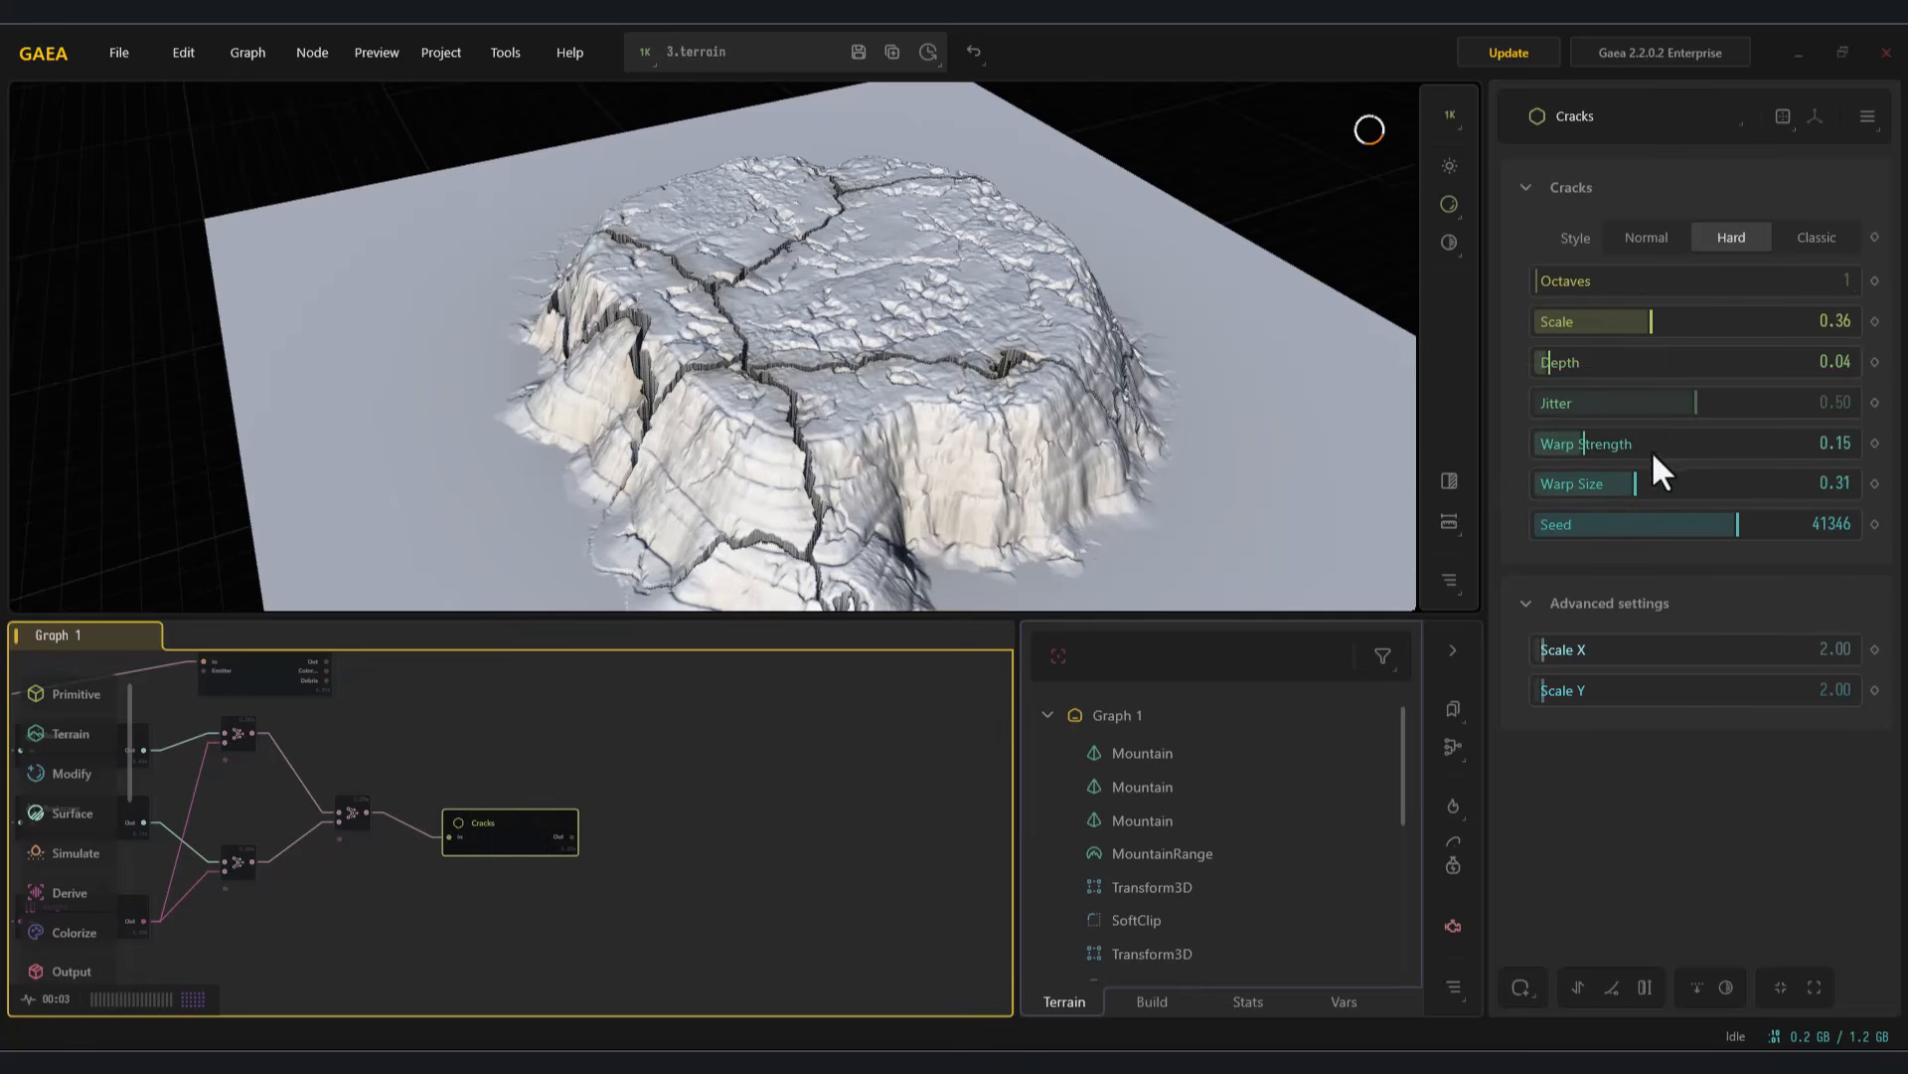
pyautogui.moveTo(1630, 653); pyautogui.dragTo(1540, 695)
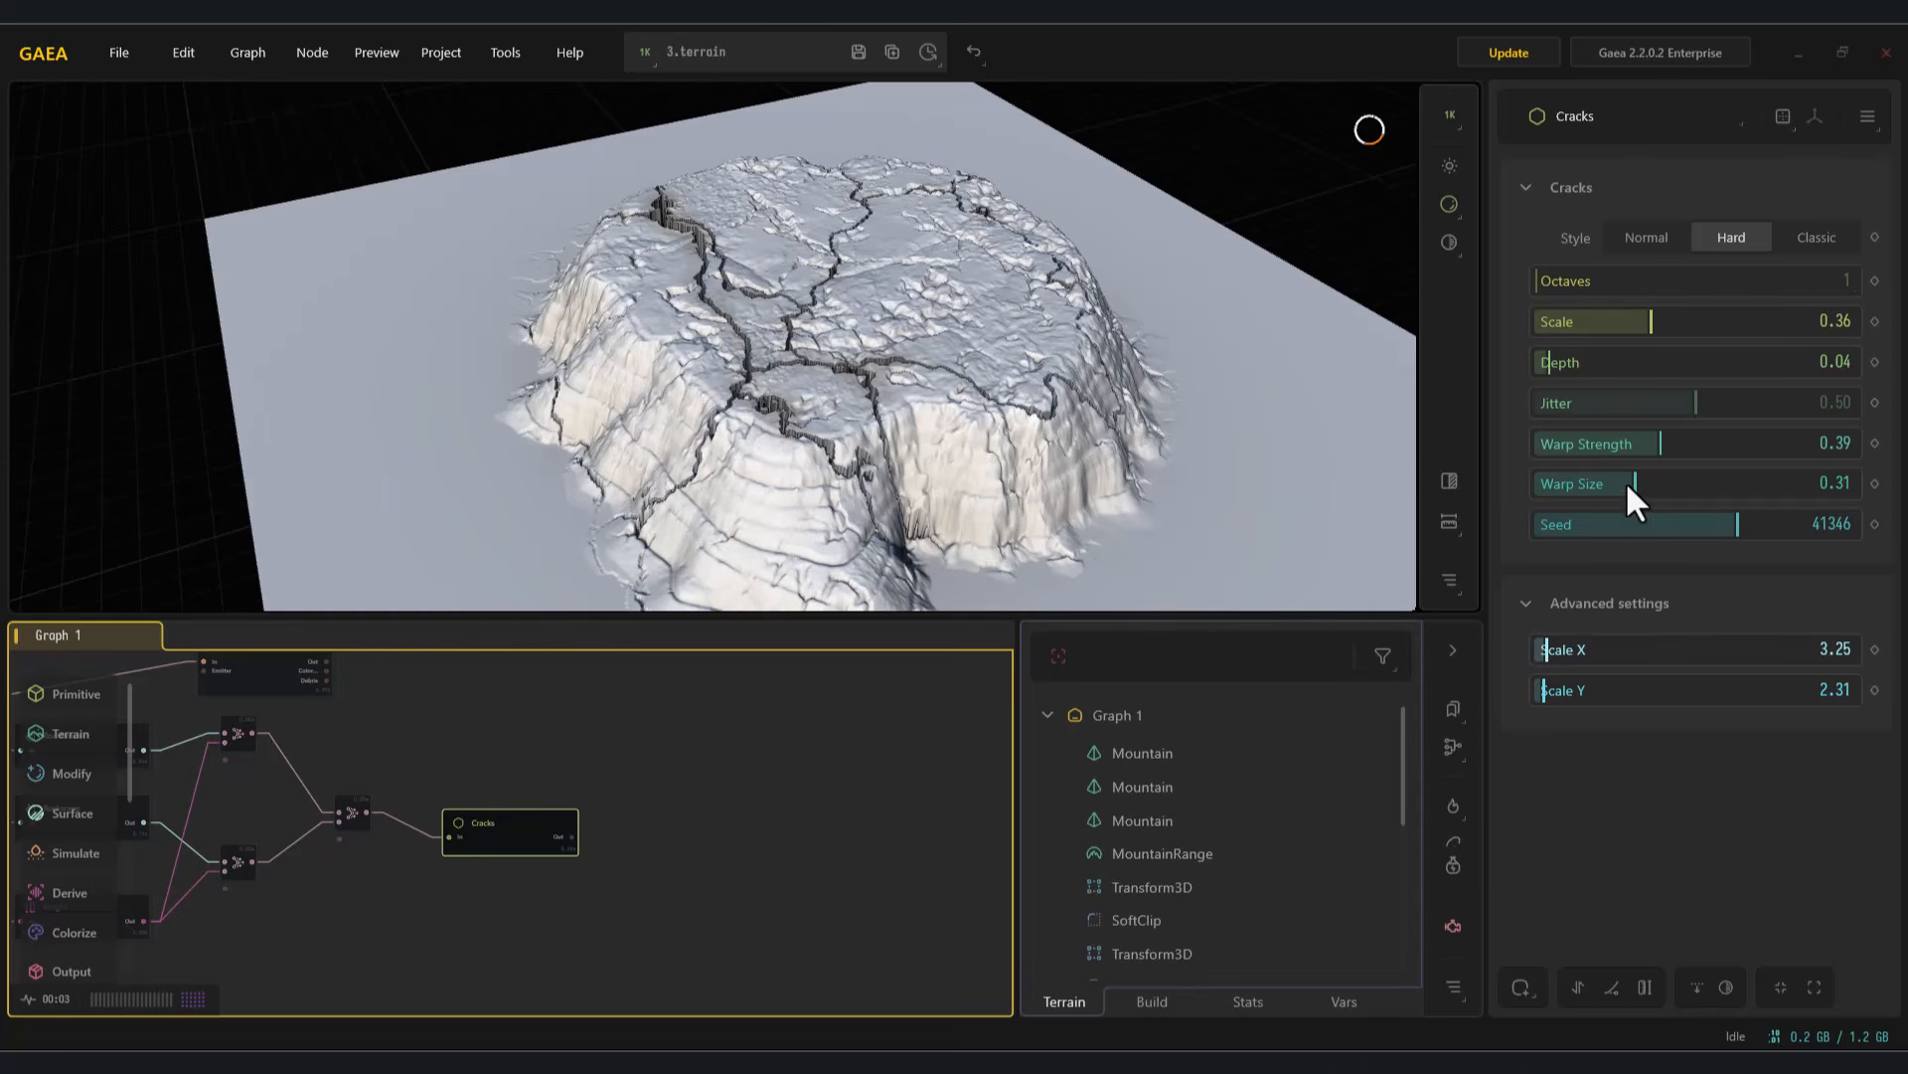
pyautogui.moveTo(1678, 491); pyautogui.dragTo(1696, 491)
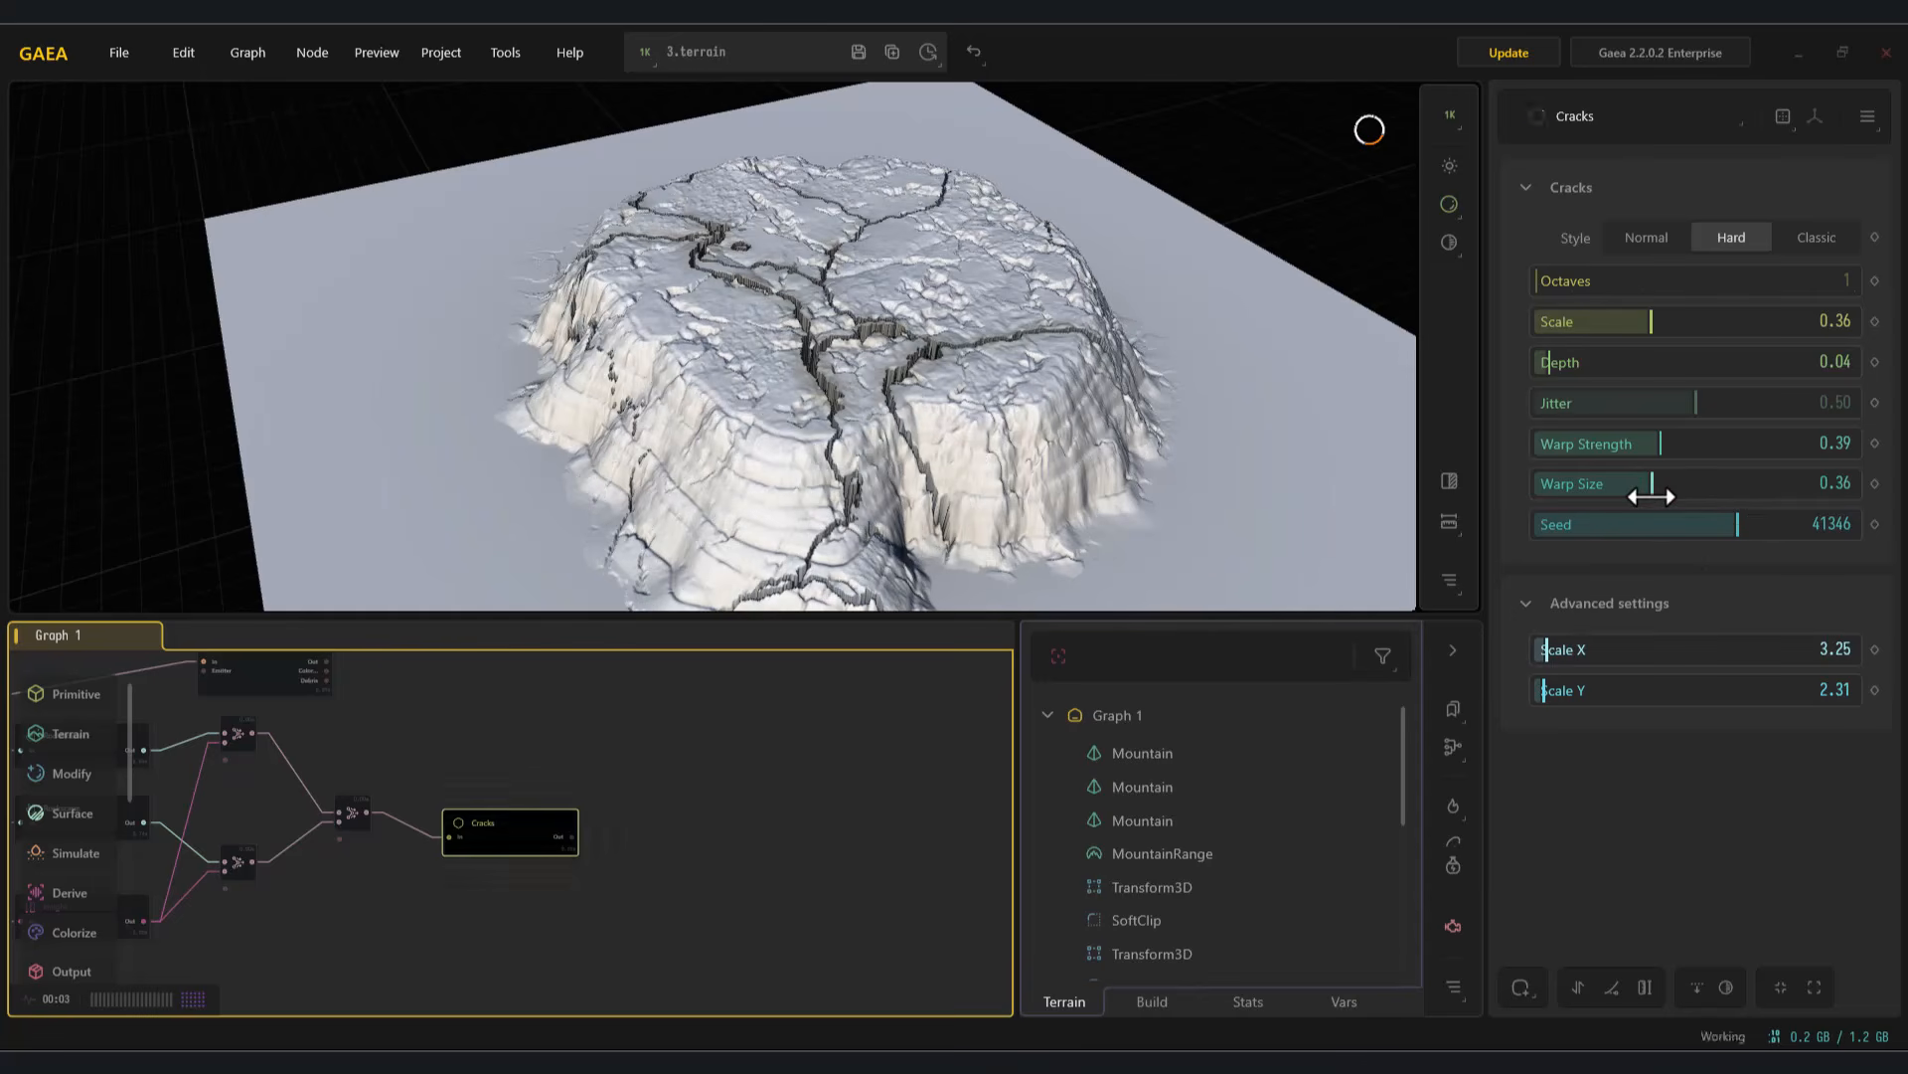
# Add a Transform node fed by Cracks and set its Offset X to 0.24
pyautogui.moveTo(1090, 367); pyautogui.dragTo(803, 450)
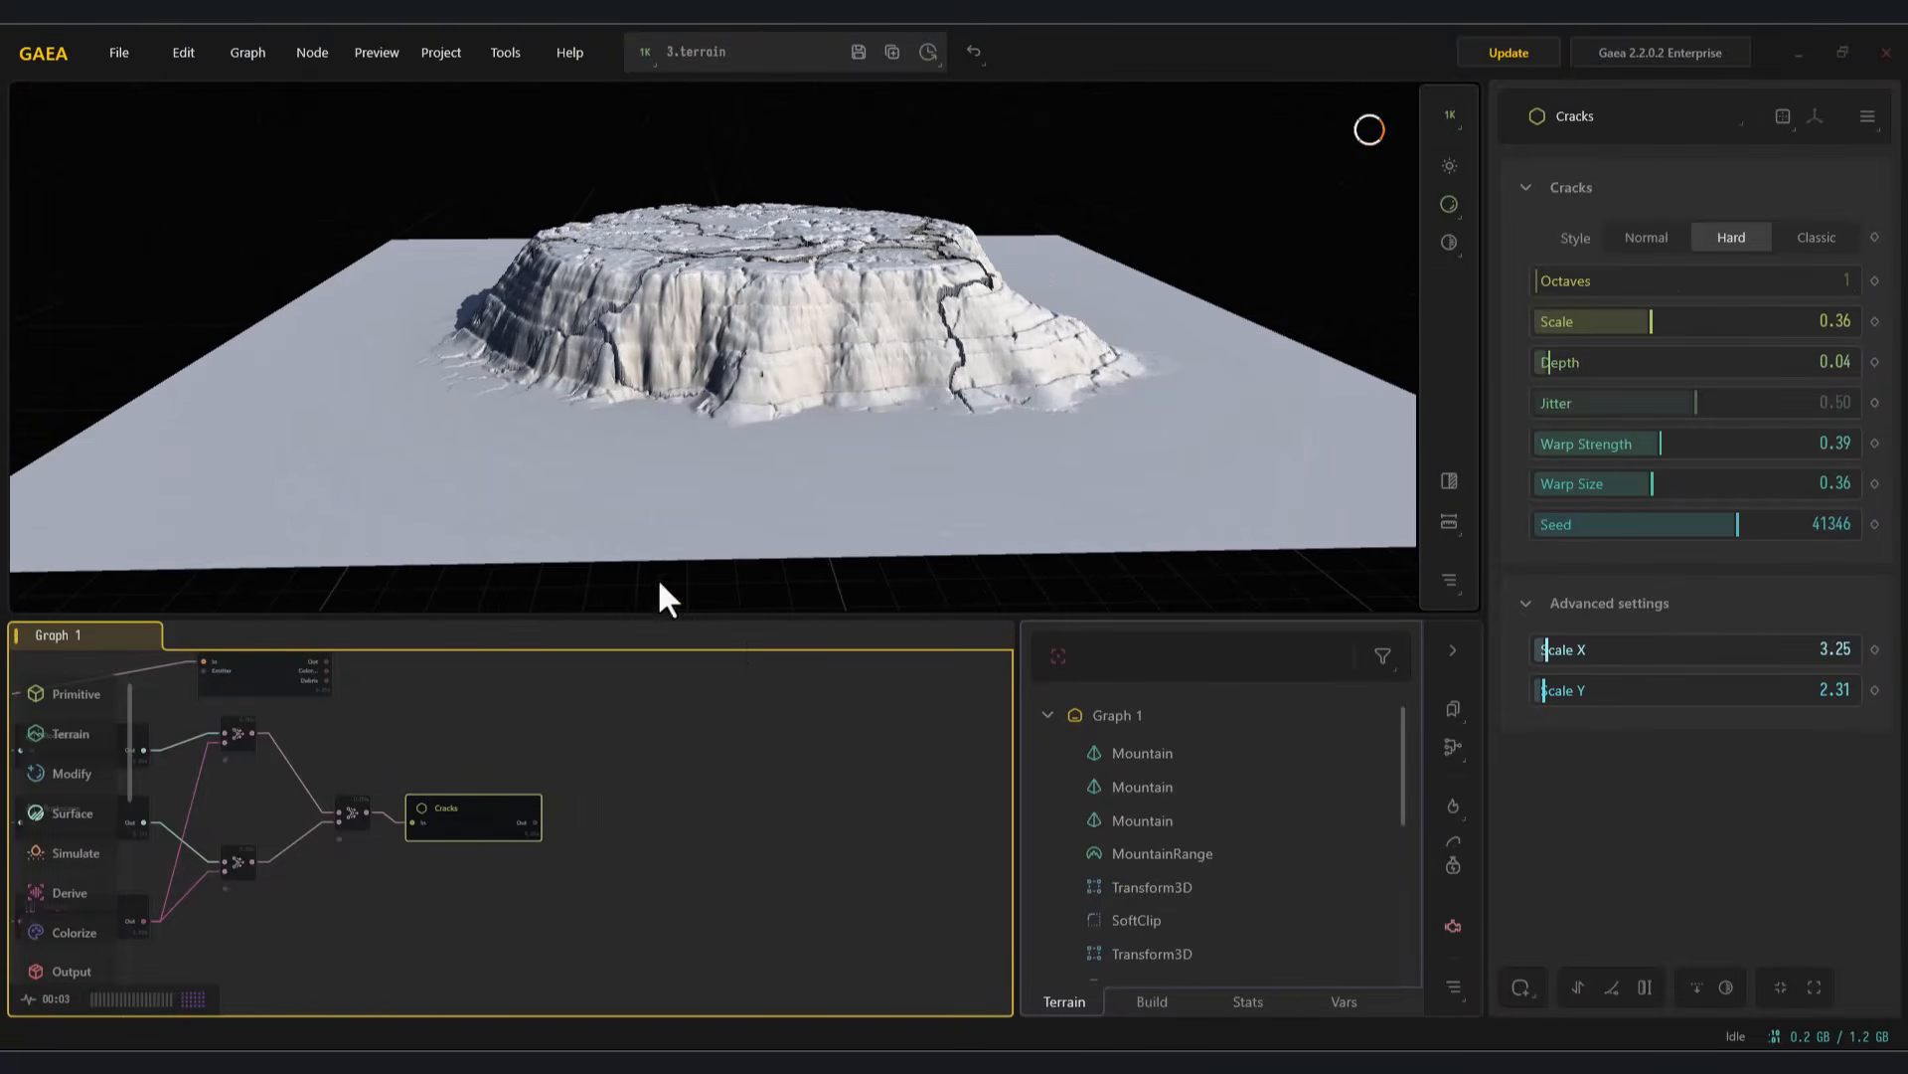
pyautogui.moveTo(621, 852); pyautogui.dragTo(656, 855)
pyautogui.write('tr')
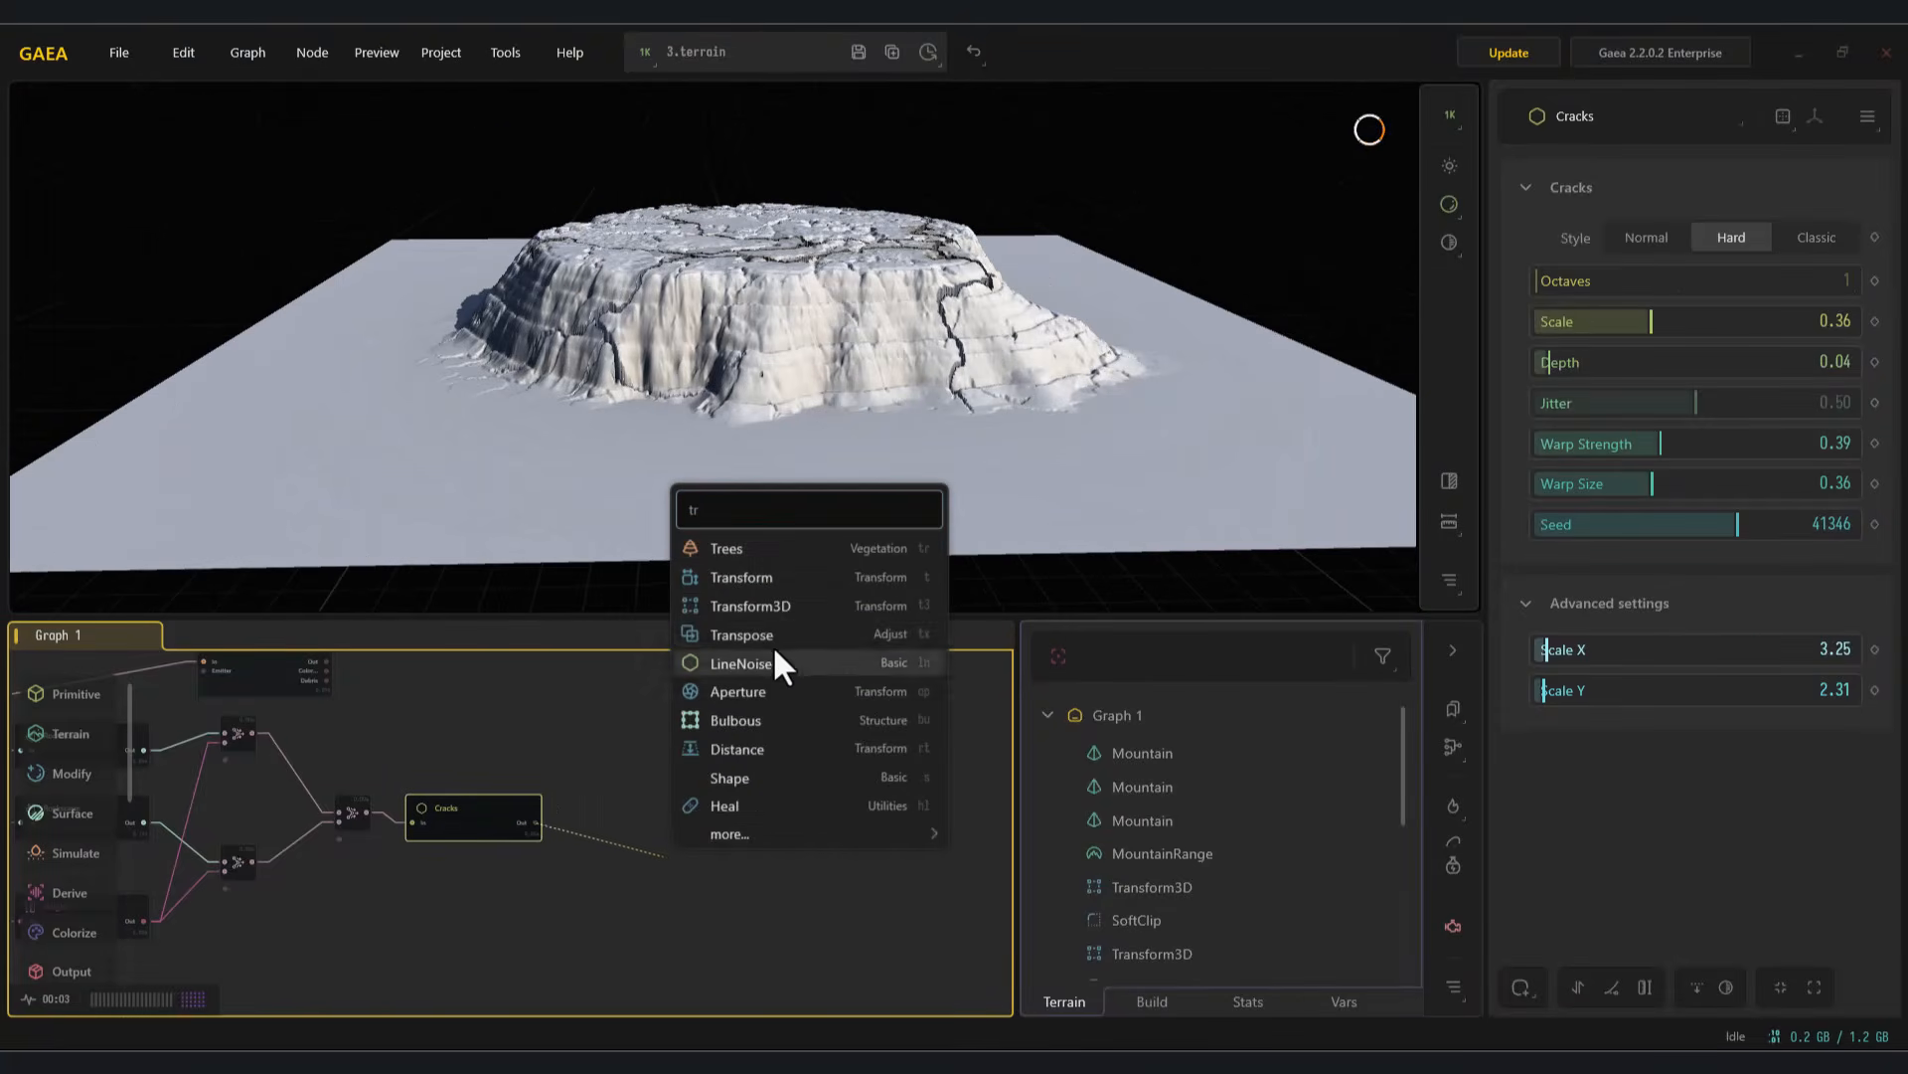
pyautogui.click(764, 578)
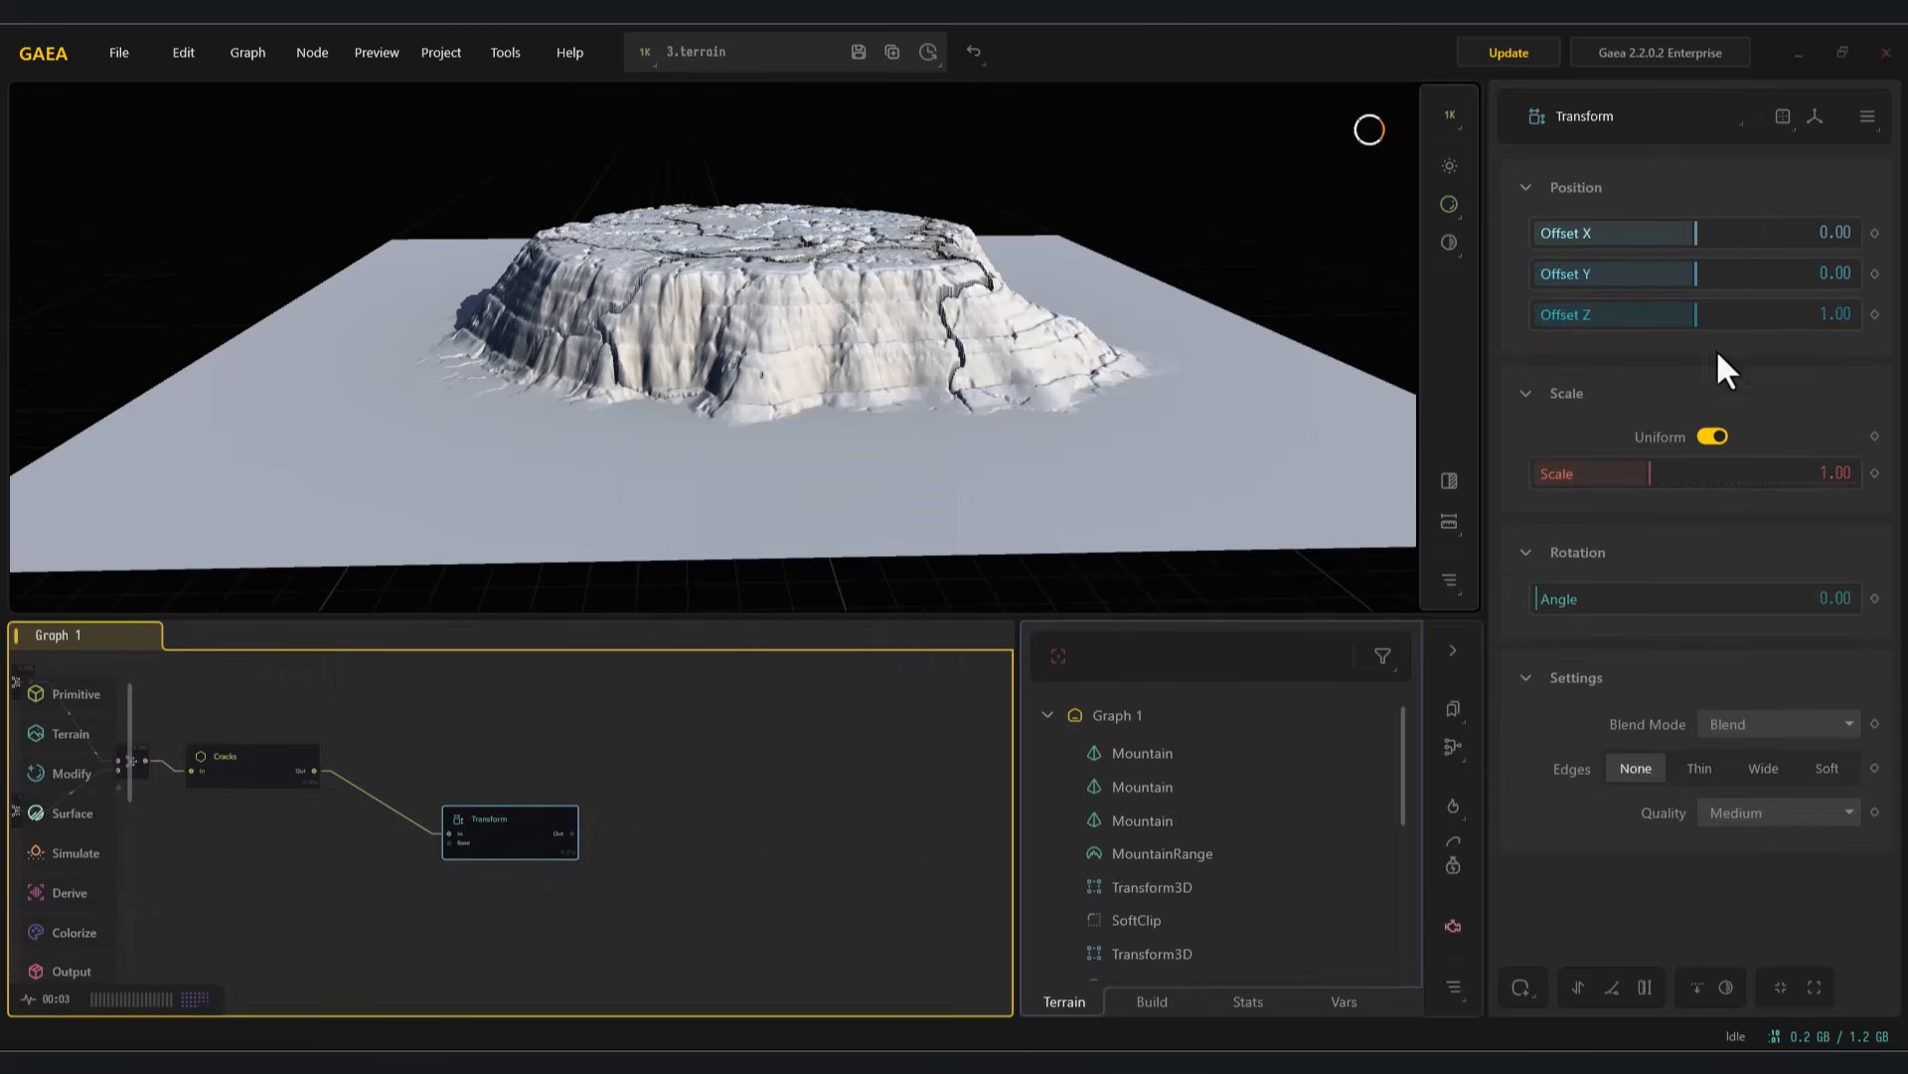
pyautogui.moveTo(1686, 238); pyautogui.dragTo(1734, 234)
pyautogui.scroll(-3, 511, 790)
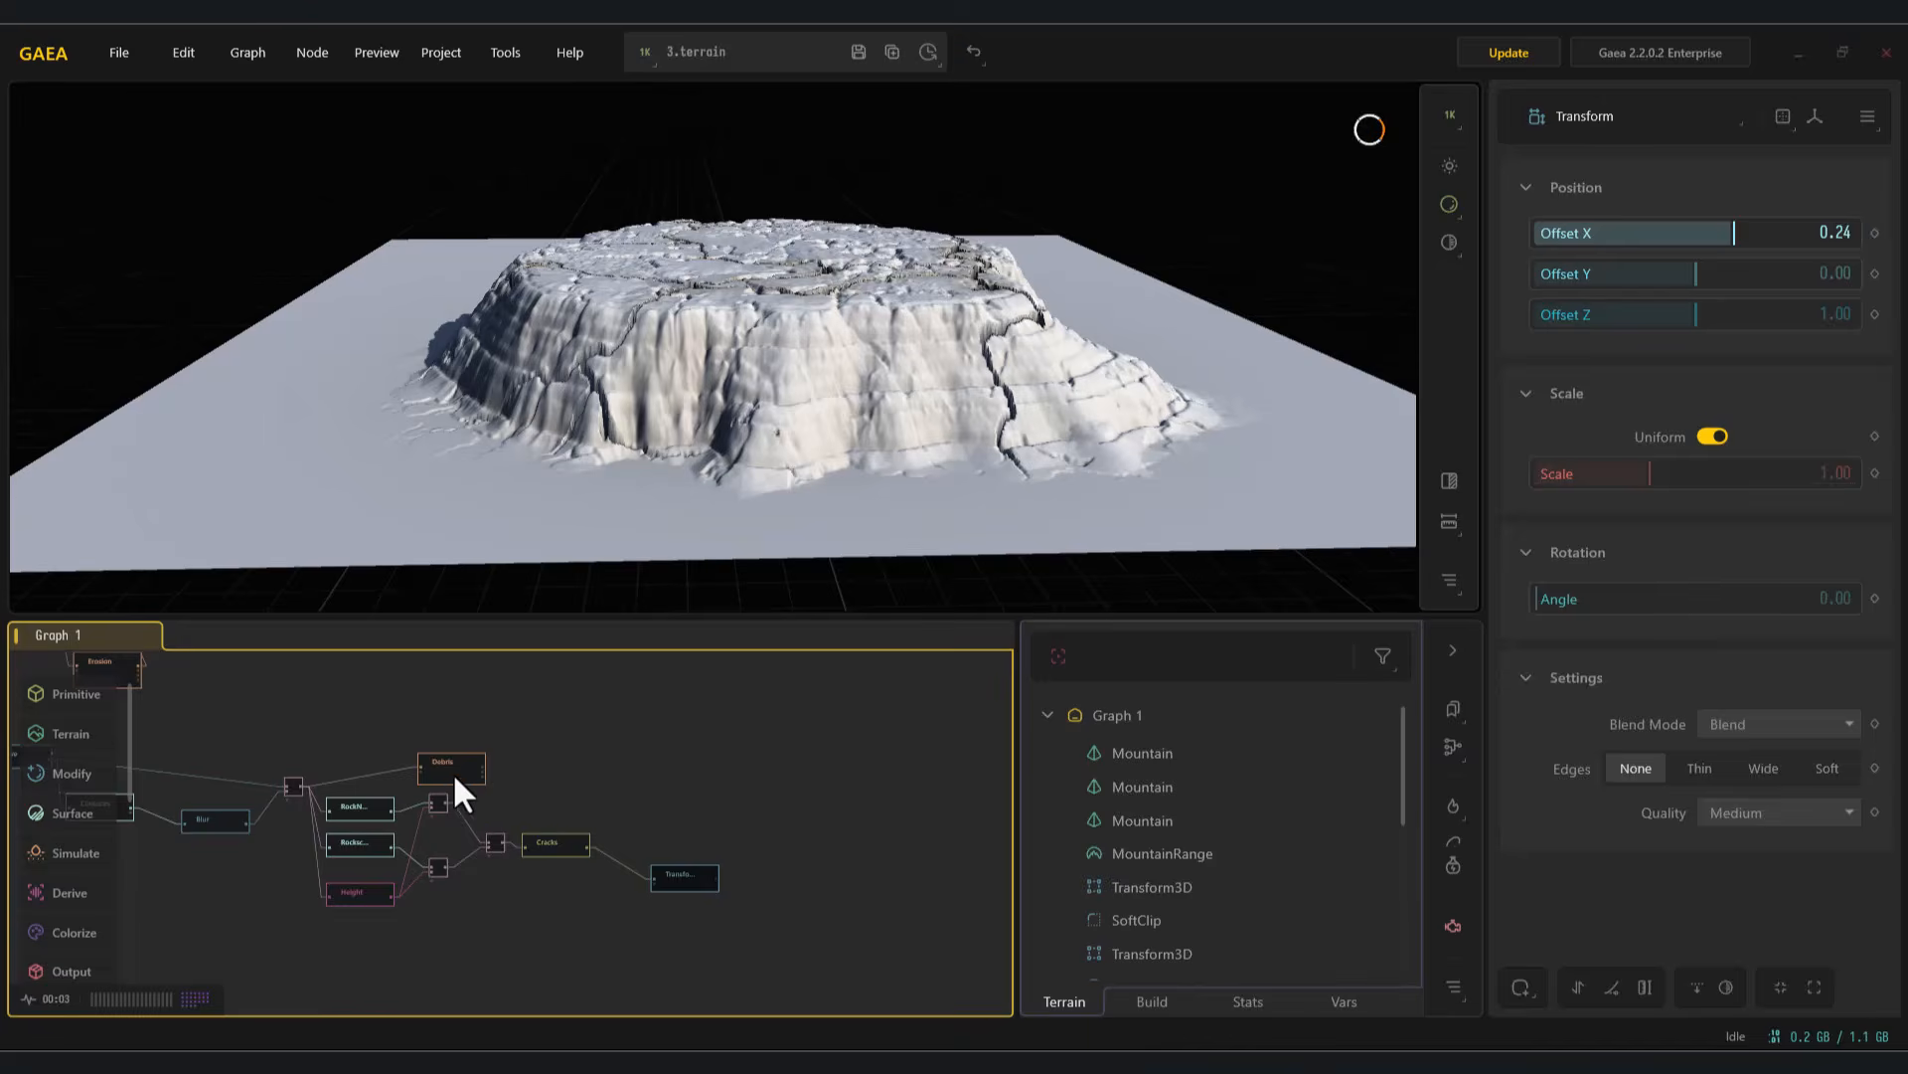
# Combine the main output of the Debris node with the Cracks output in a new Combine node
pyautogui.click(451, 771)
pyautogui.scroll(3, 517, 775)
pyautogui.click(597, 874)
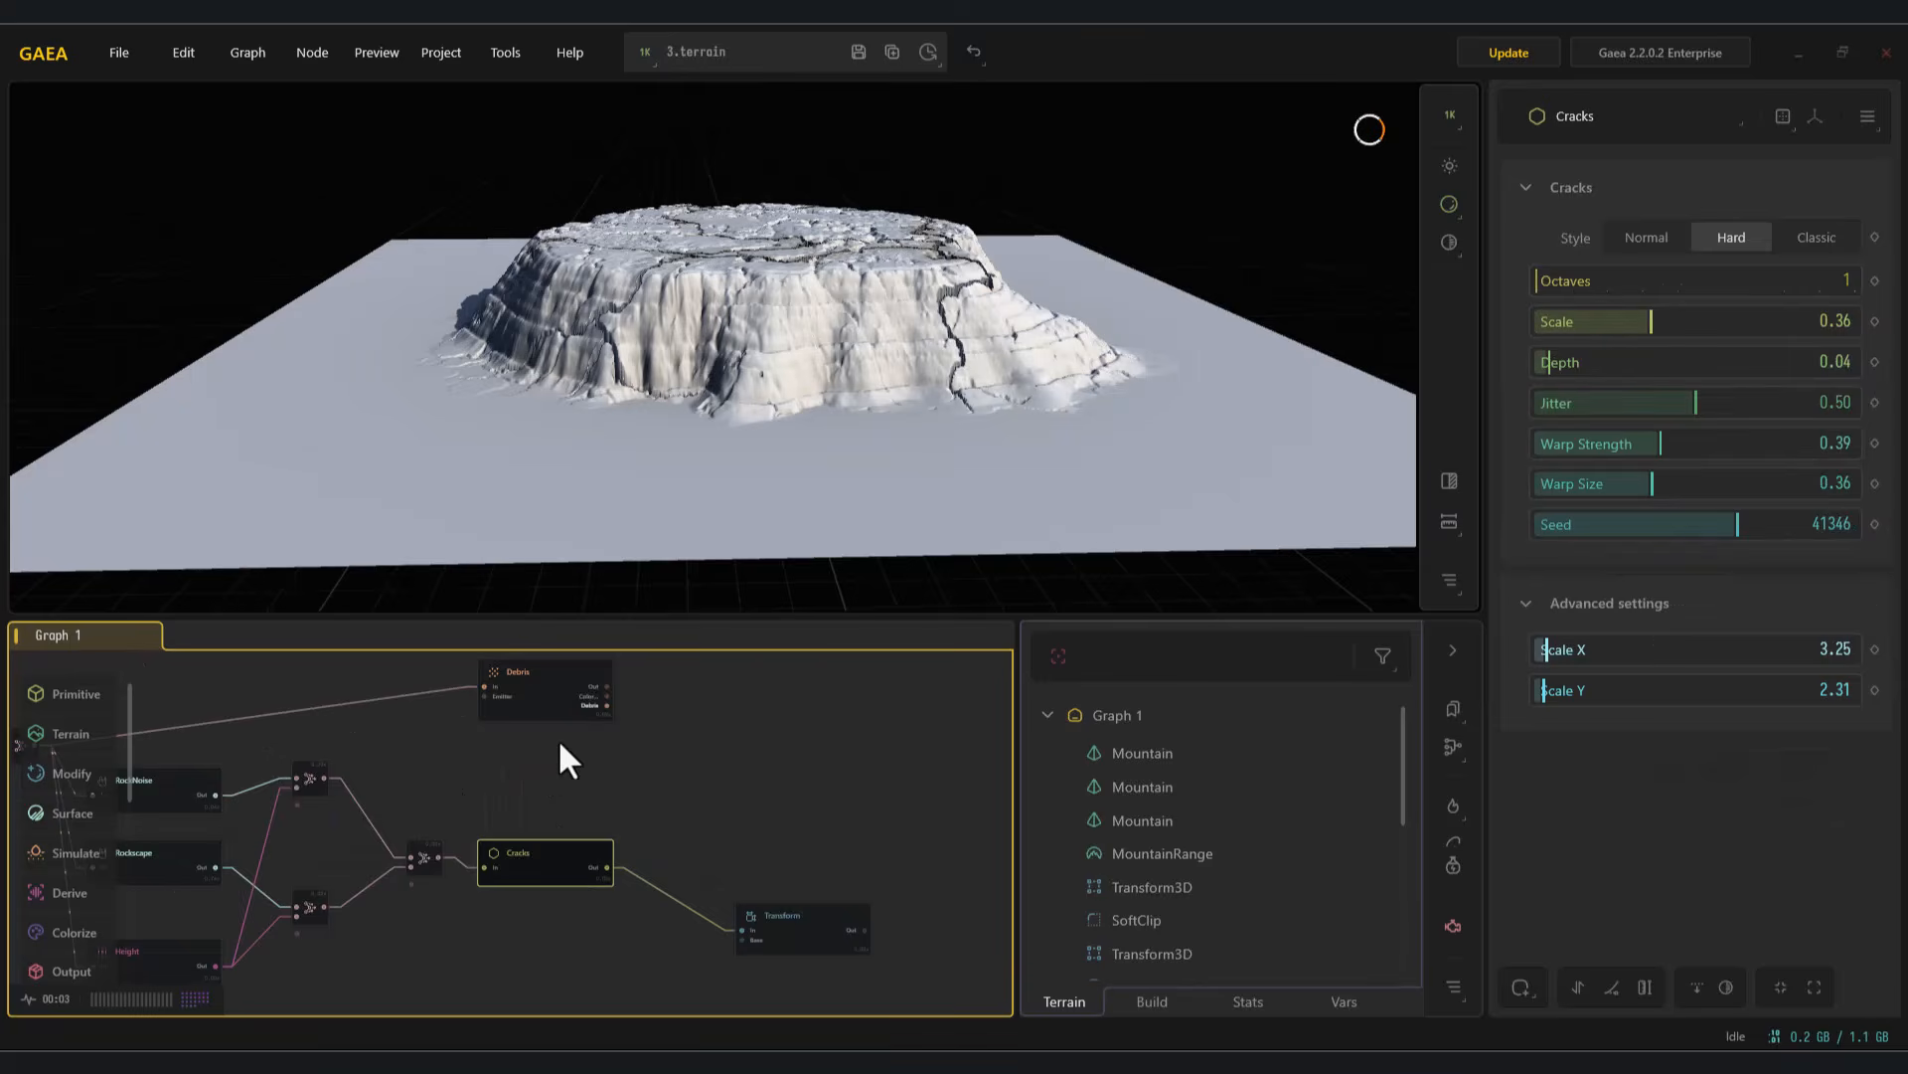
pyautogui.click(601, 711)
pyautogui.scroll(2, 576, 741)
pyautogui.click(577, 915)
pyautogui.click(587, 707)
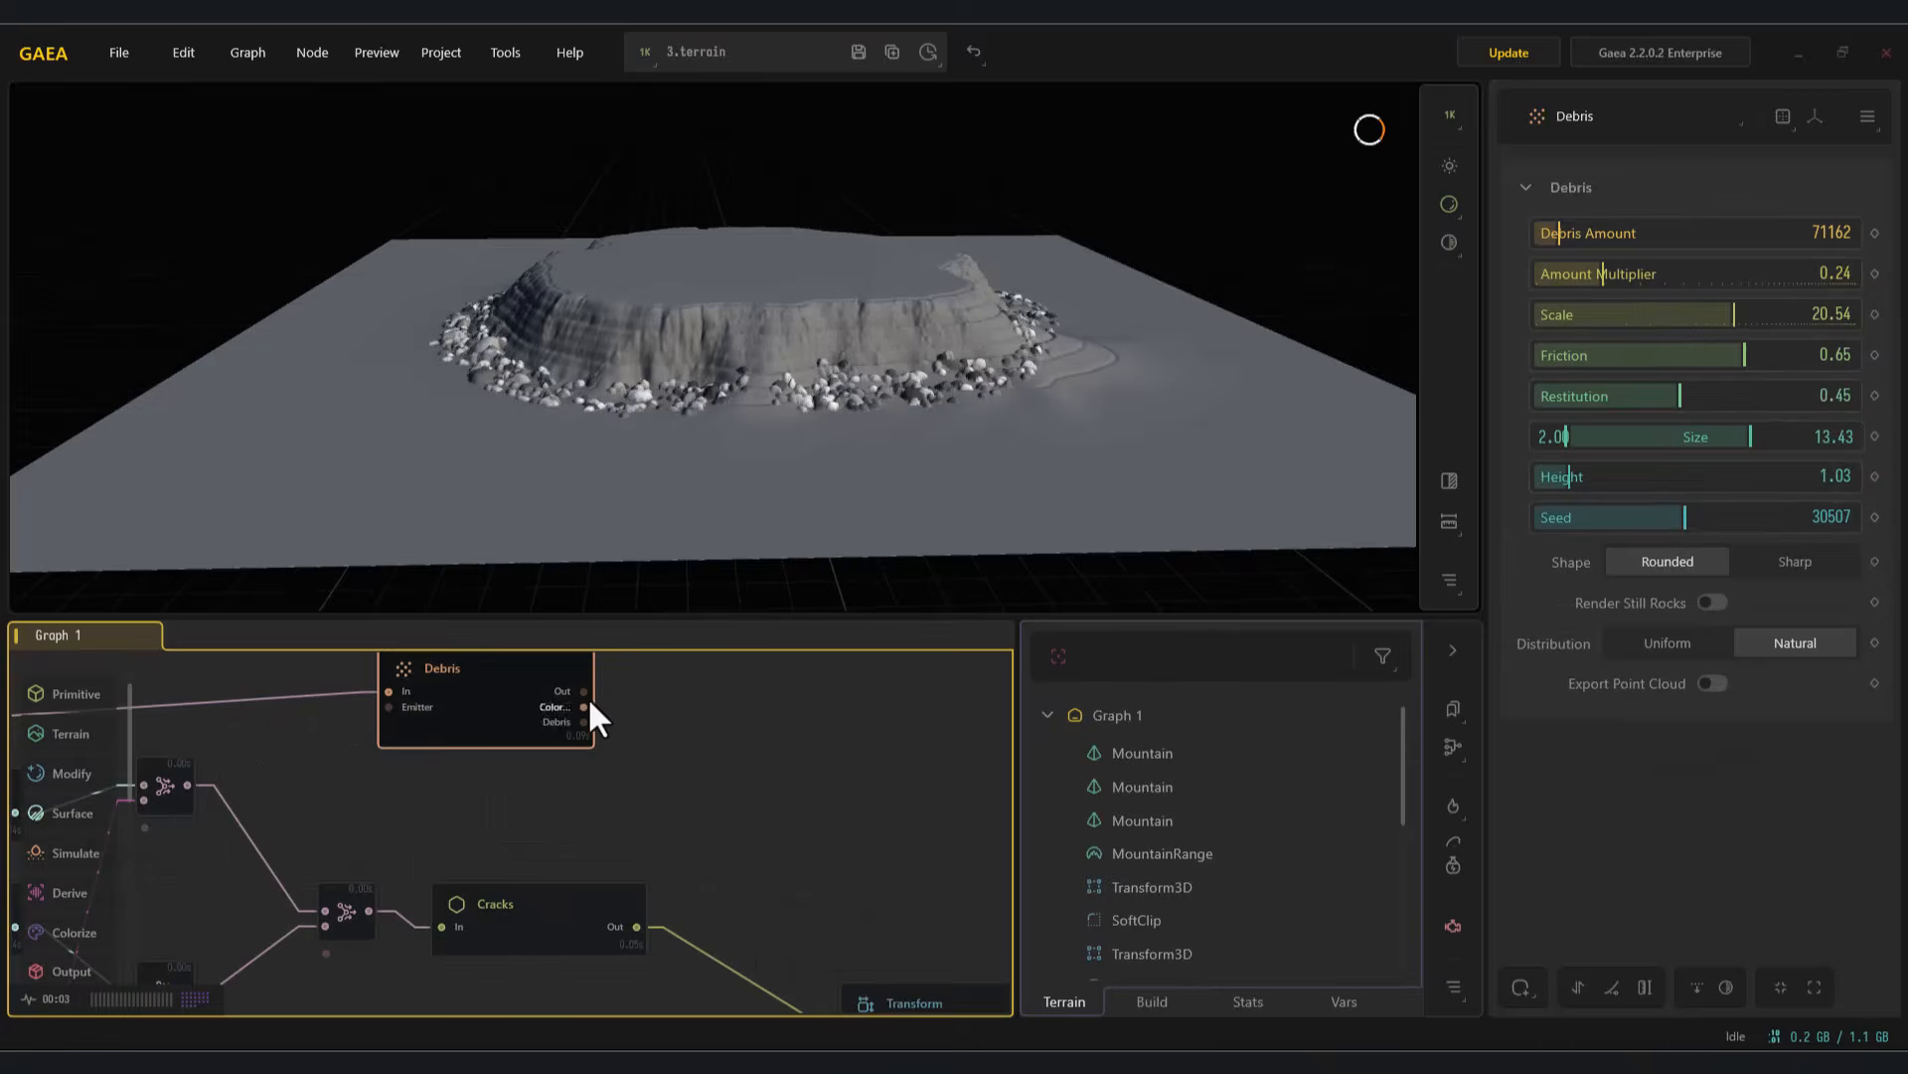
pyautogui.moveTo(586, 693); pyautogui.dragTo(636, 925)
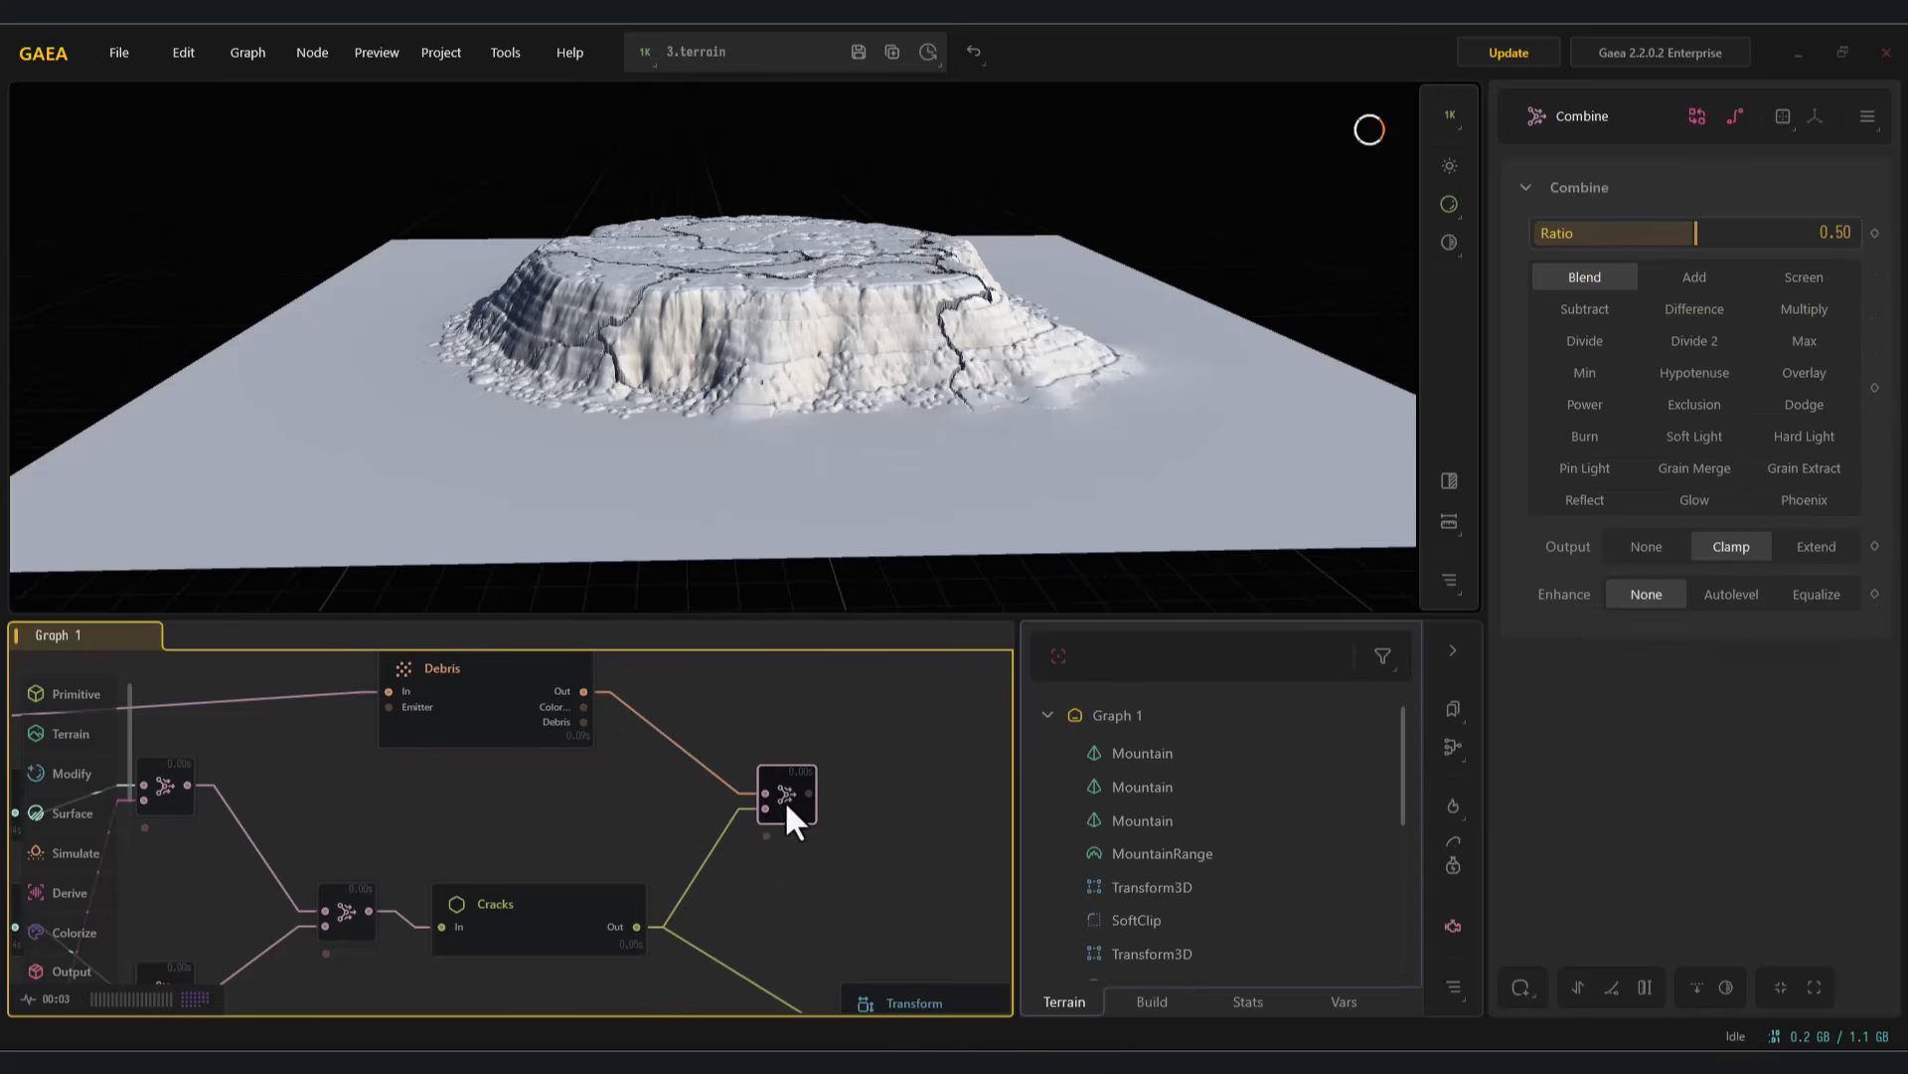
# Try other modes on the Debris and Cracks Combine, then keep Blend with a Ratio of 0.56
pyautogui.moveTo(790, 487); pyautogui.dragTo(742, 443)
pyautogui.click(1695, 277)
pyautogui.click(1585, 277)
pyautogui.moveTo(1627, 231); pyautogui.dragTo(1738, 236)
pyautogui.click(1804, 309)
pyautogui.moveTo(1602, 237); pyautogui.dragTo(1716, 250)
pyautogui.click(1695, 278)
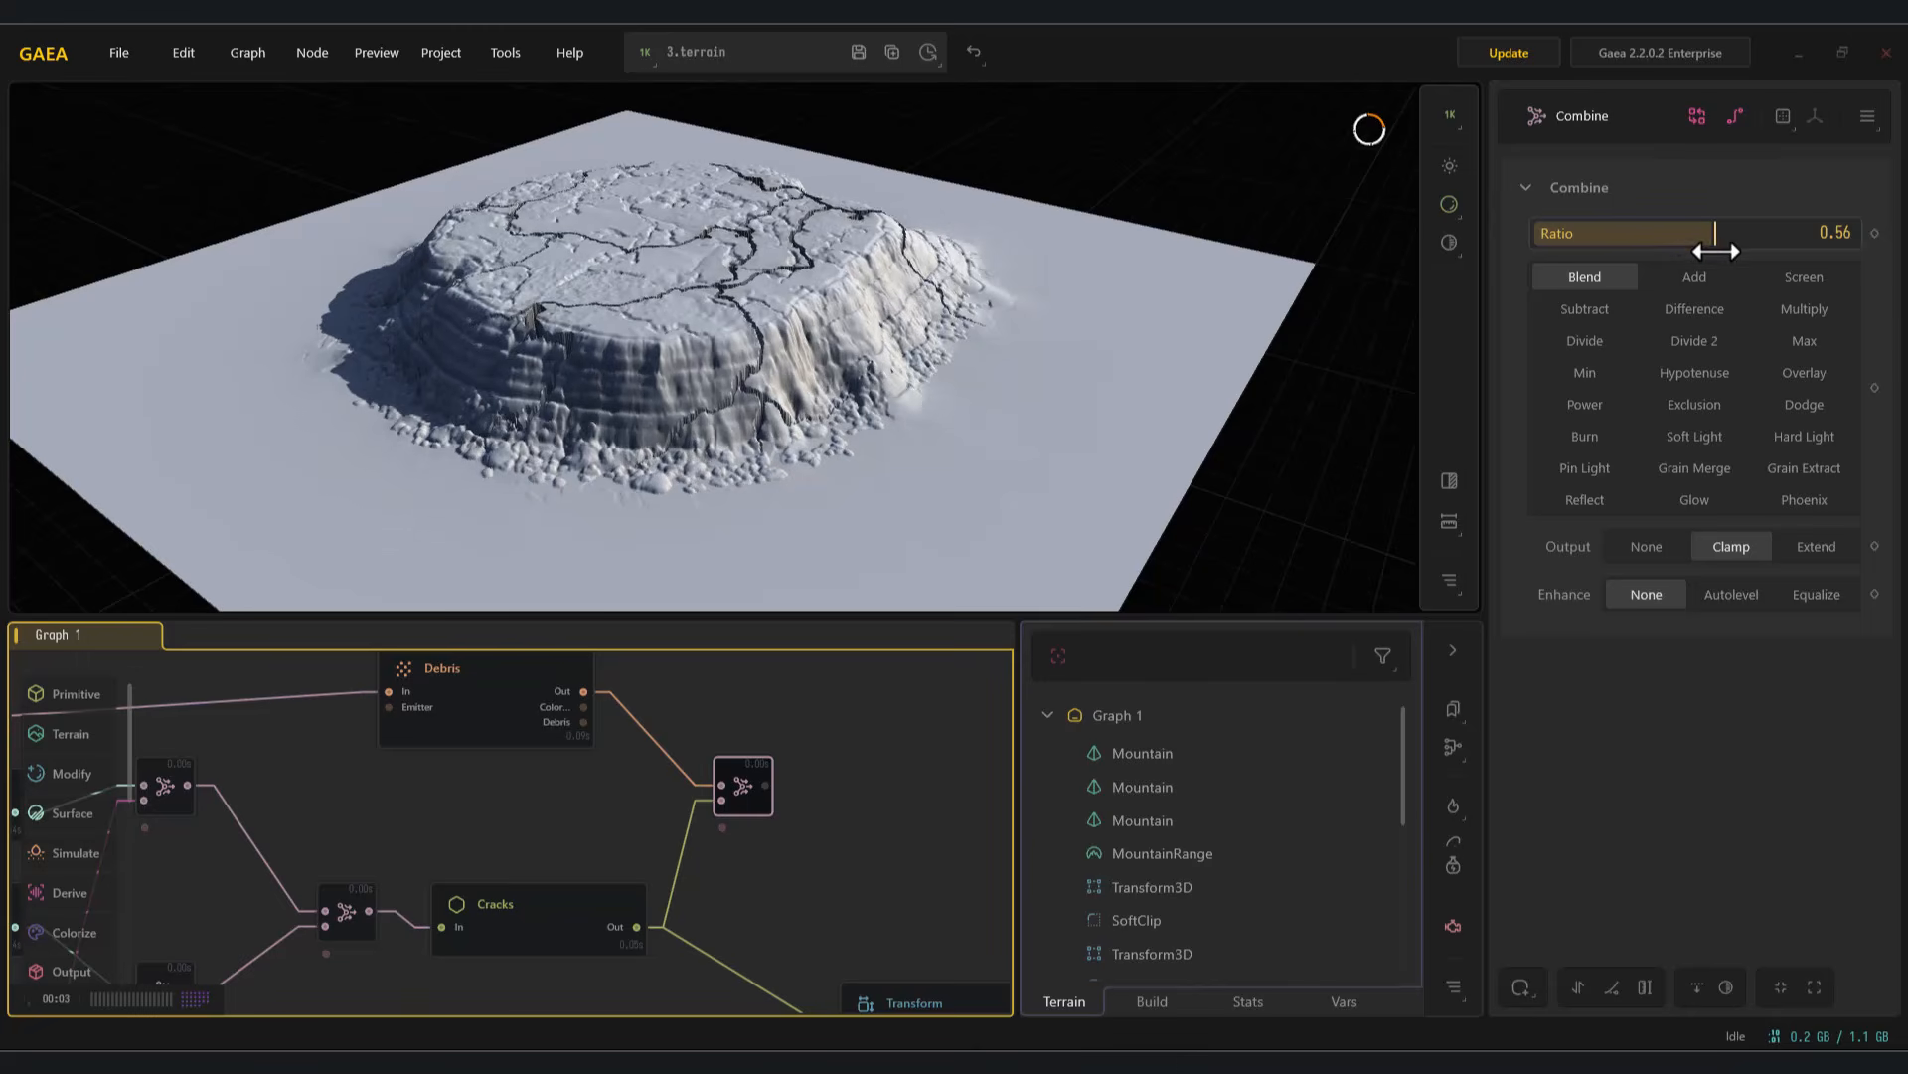
# Move the Transform node closer to Cracks and show the Influence setting of the Cracks node
pyautogui.scroll(-3, 790, 374)
pyautogui.moveTo(796, 891); pyautogui.dragTo(781, 840, button='middle')
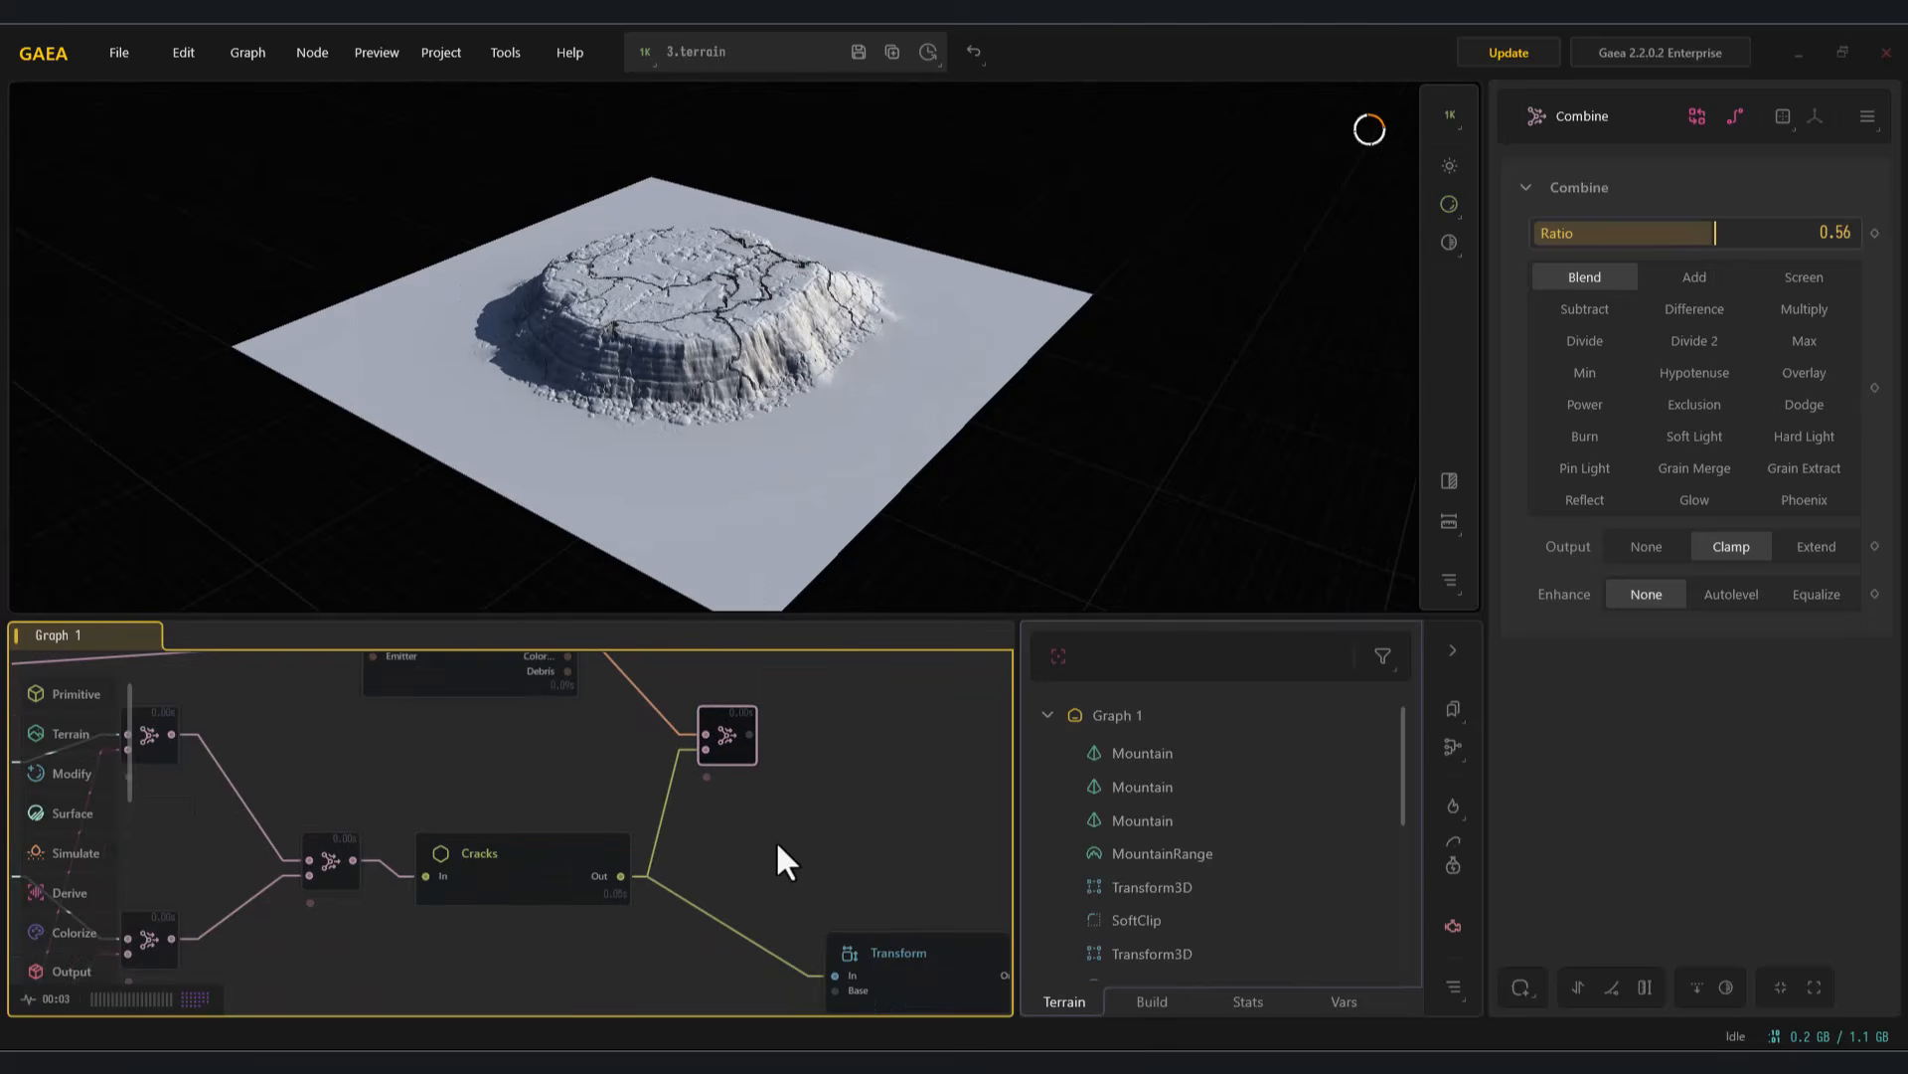
pyautogui.click(878, 906)
pyautogui.click(550, 893)
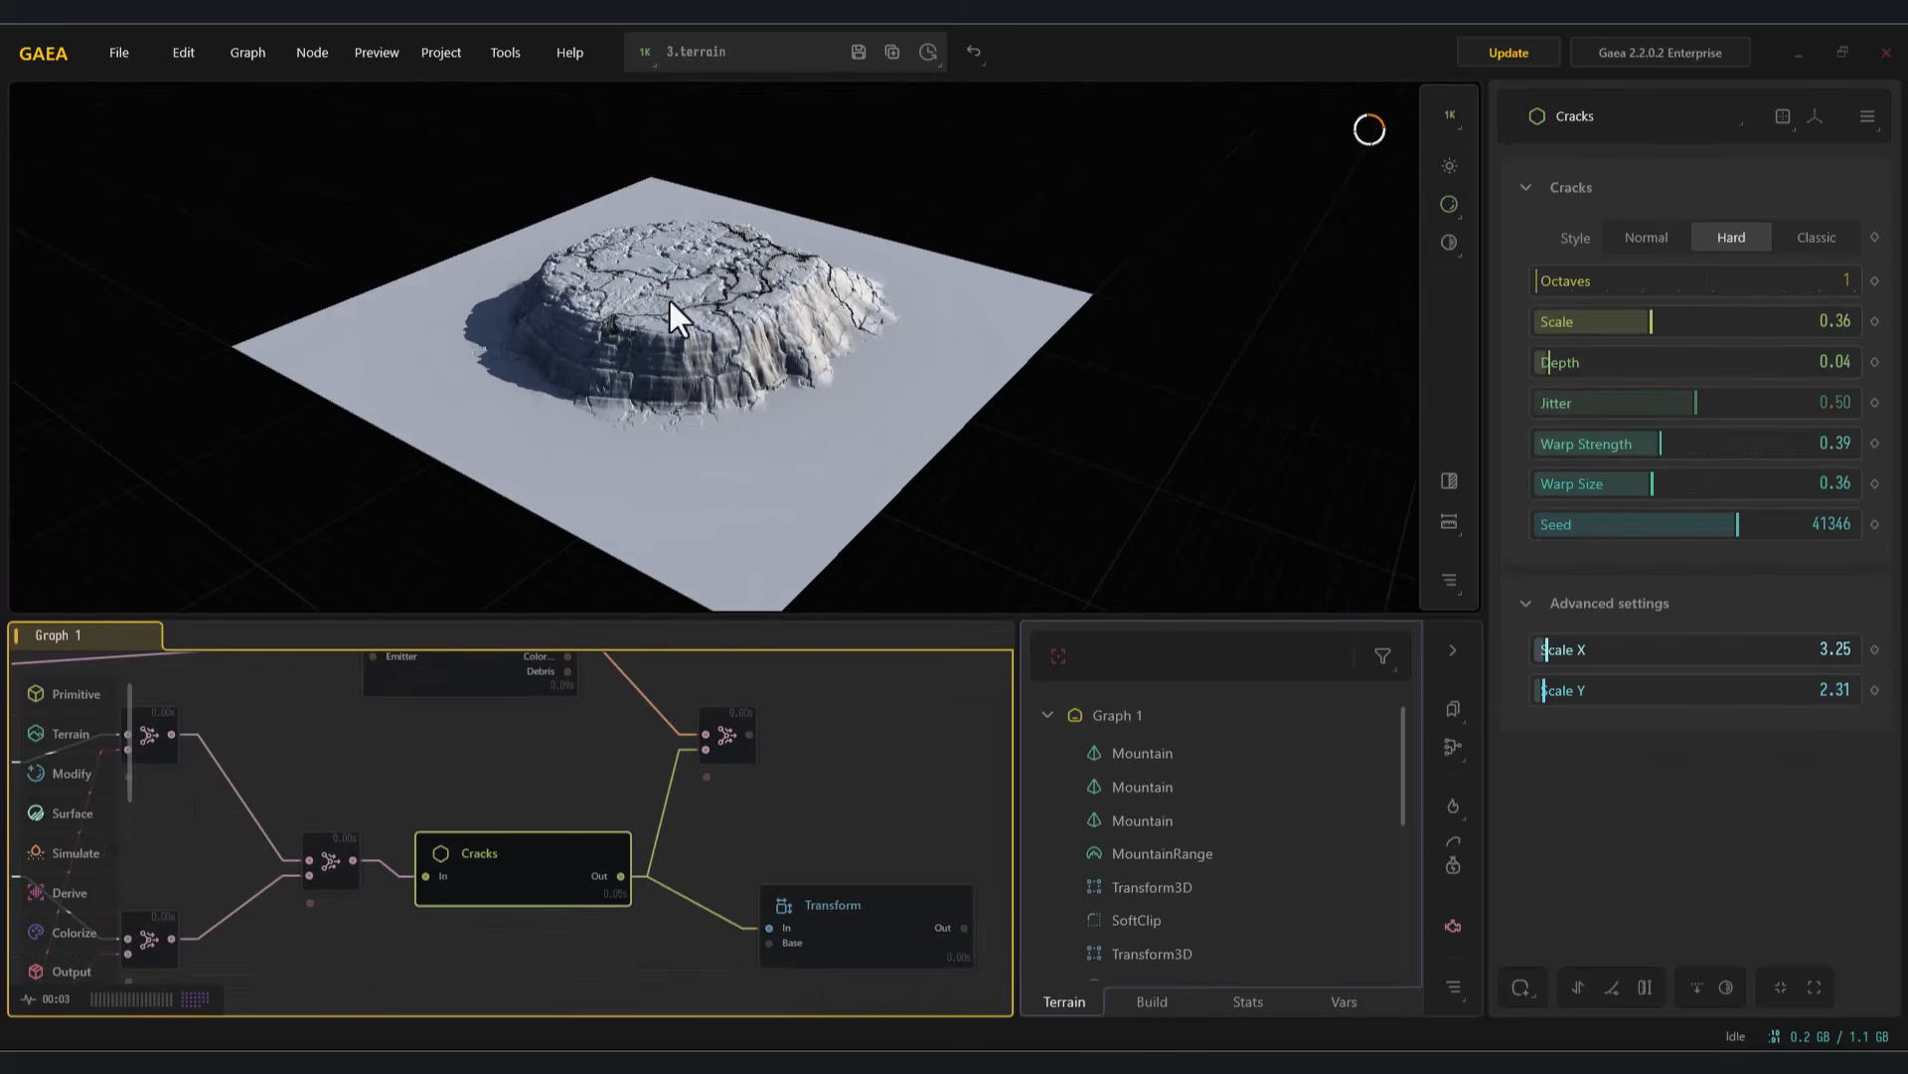
pyautogui.click(1521, 987)
pyautogui.click(1565, 646)
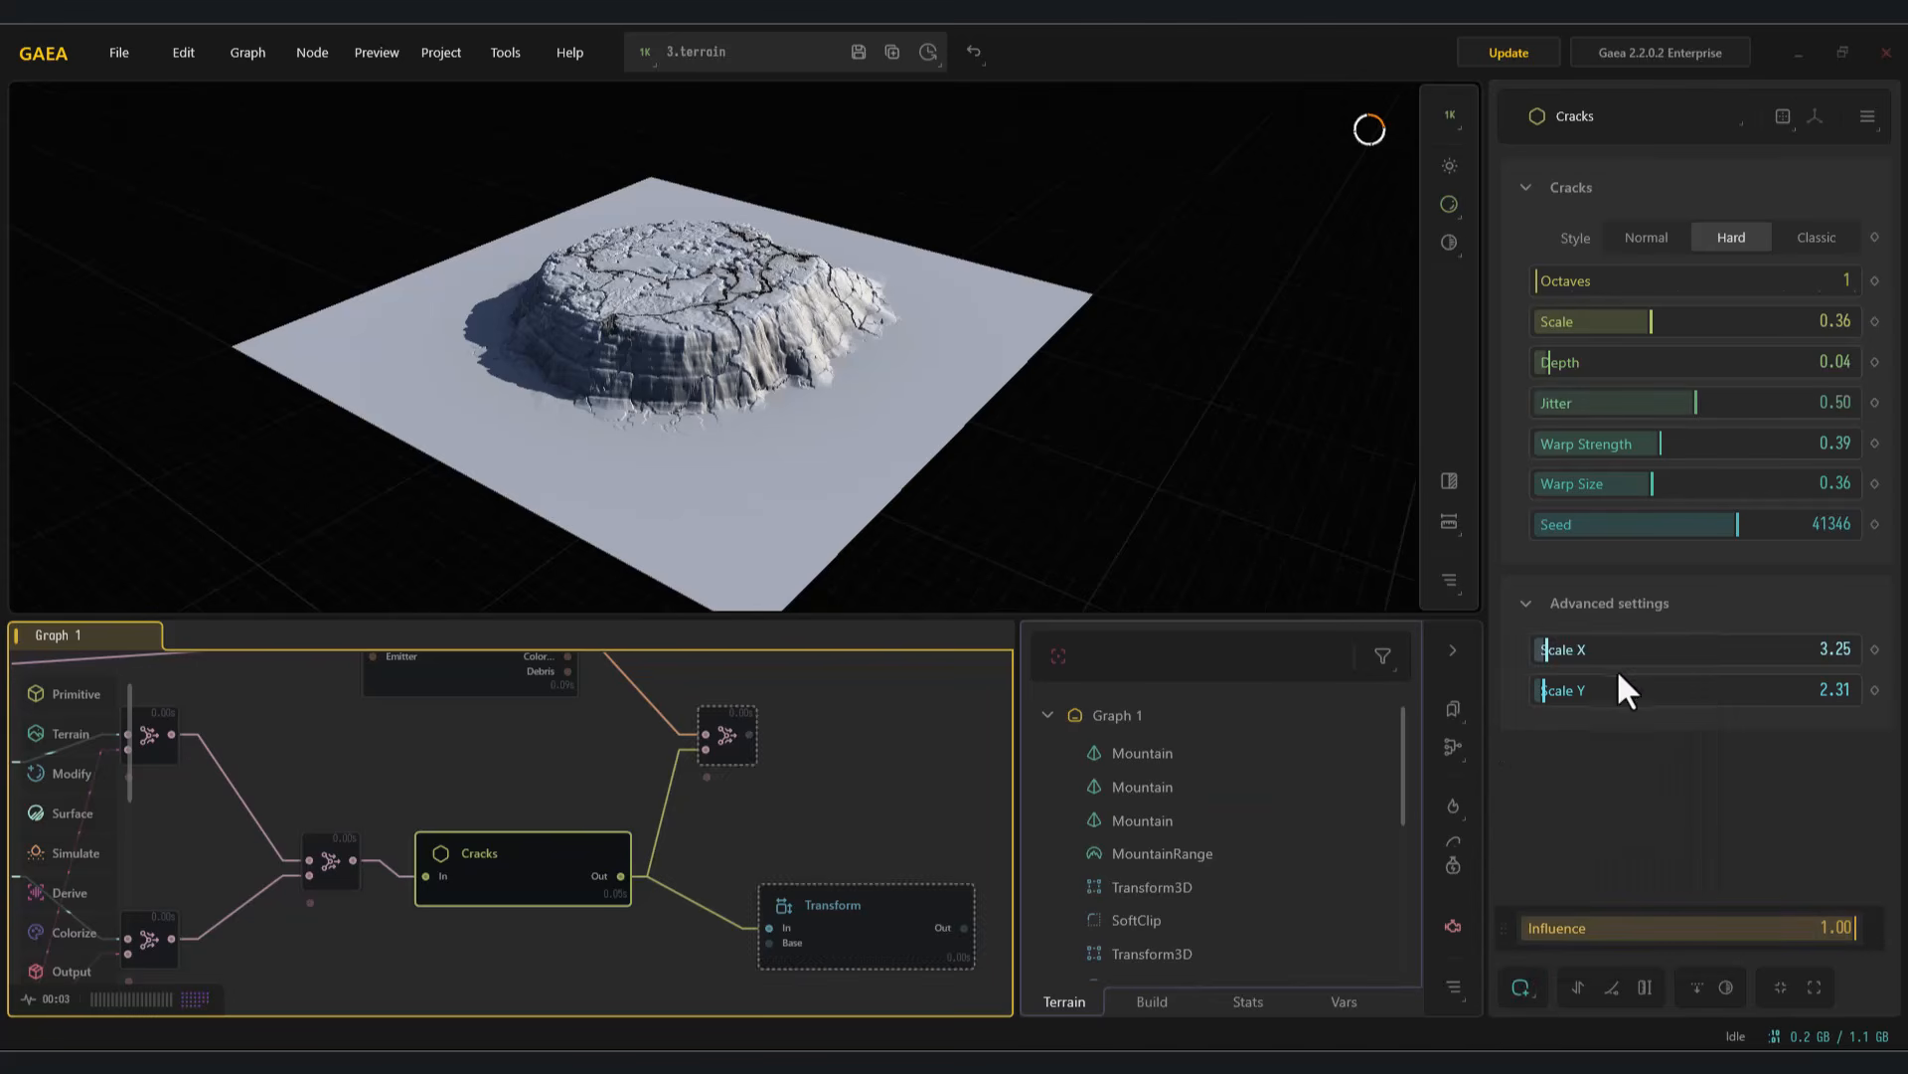
# Compare the Cracks, Combine and Transform results, and feed the Debris and Cracks Combine into the Transform's main input
pyautogui.scroll(3, 731, 780)
pyautogui.click(737, 719)
pyautogui.click(415, 933)
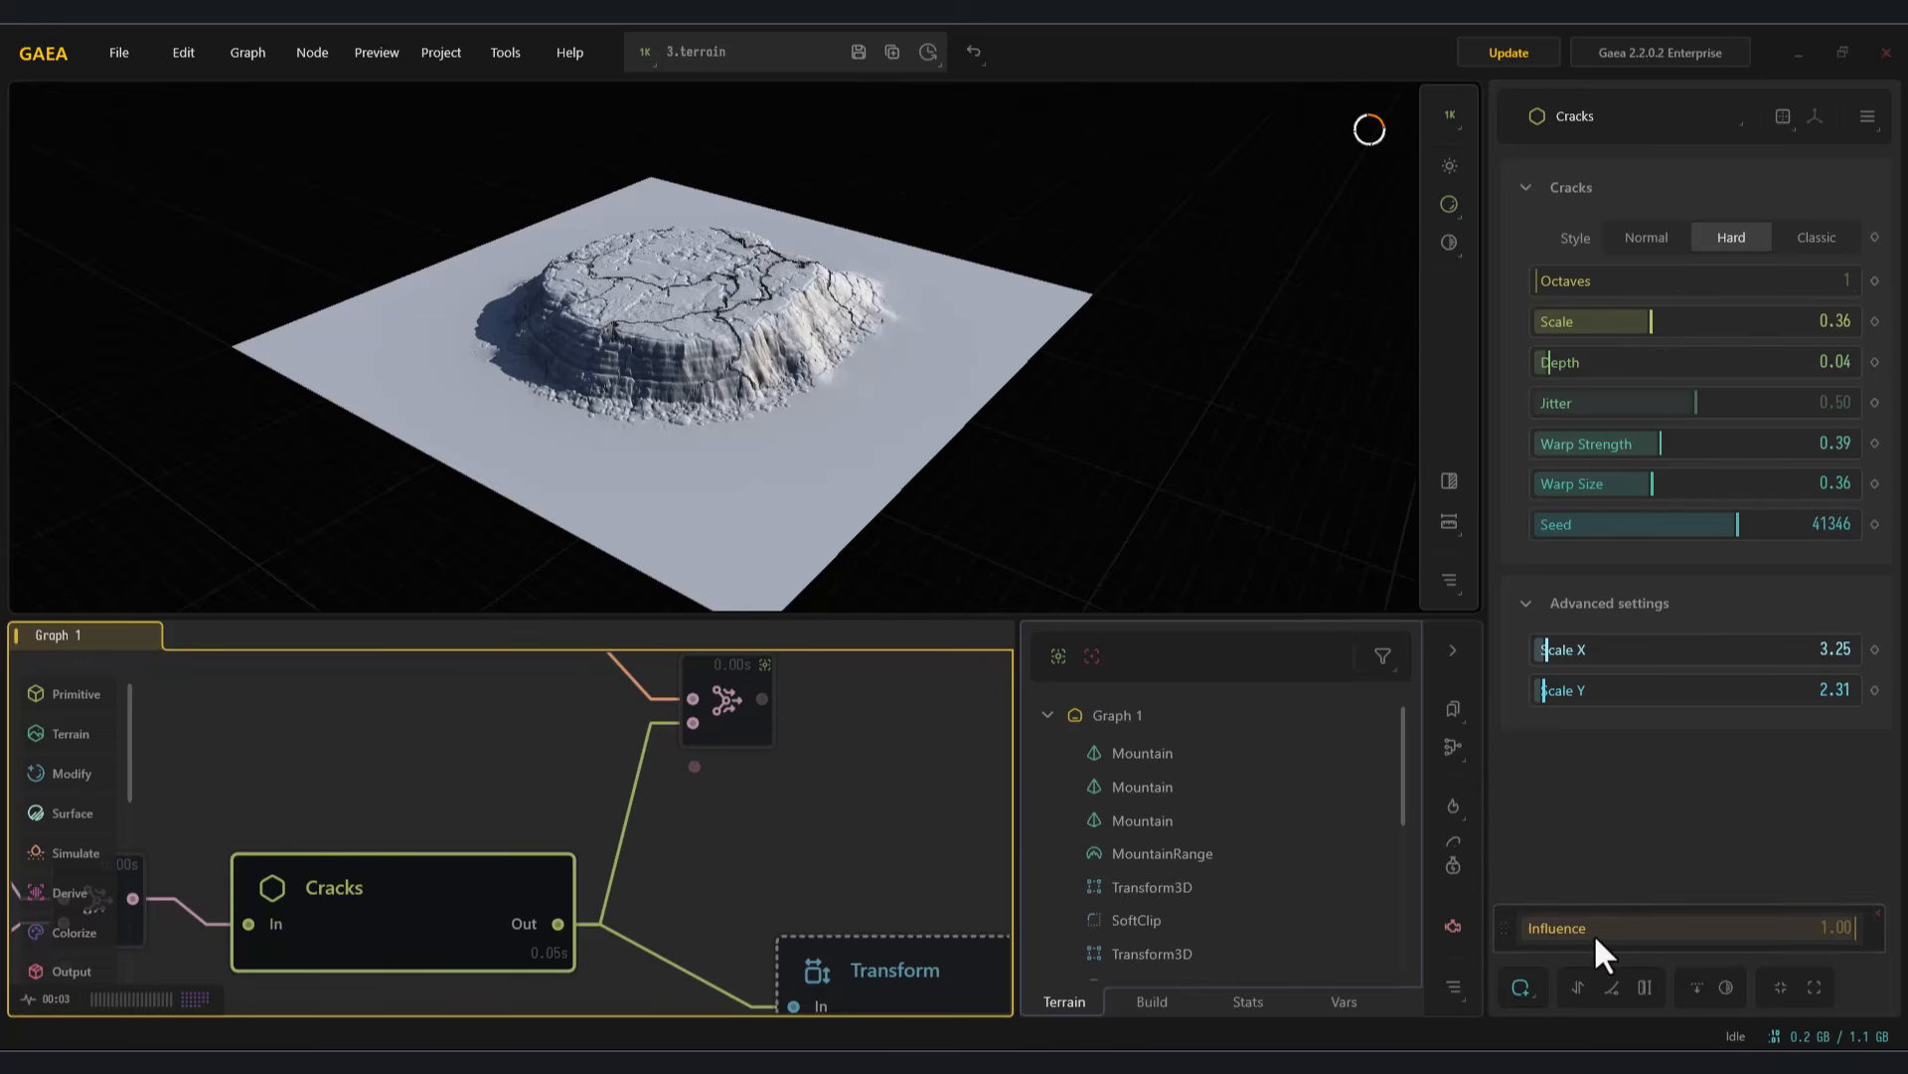
pyautogui.click(735, 724)
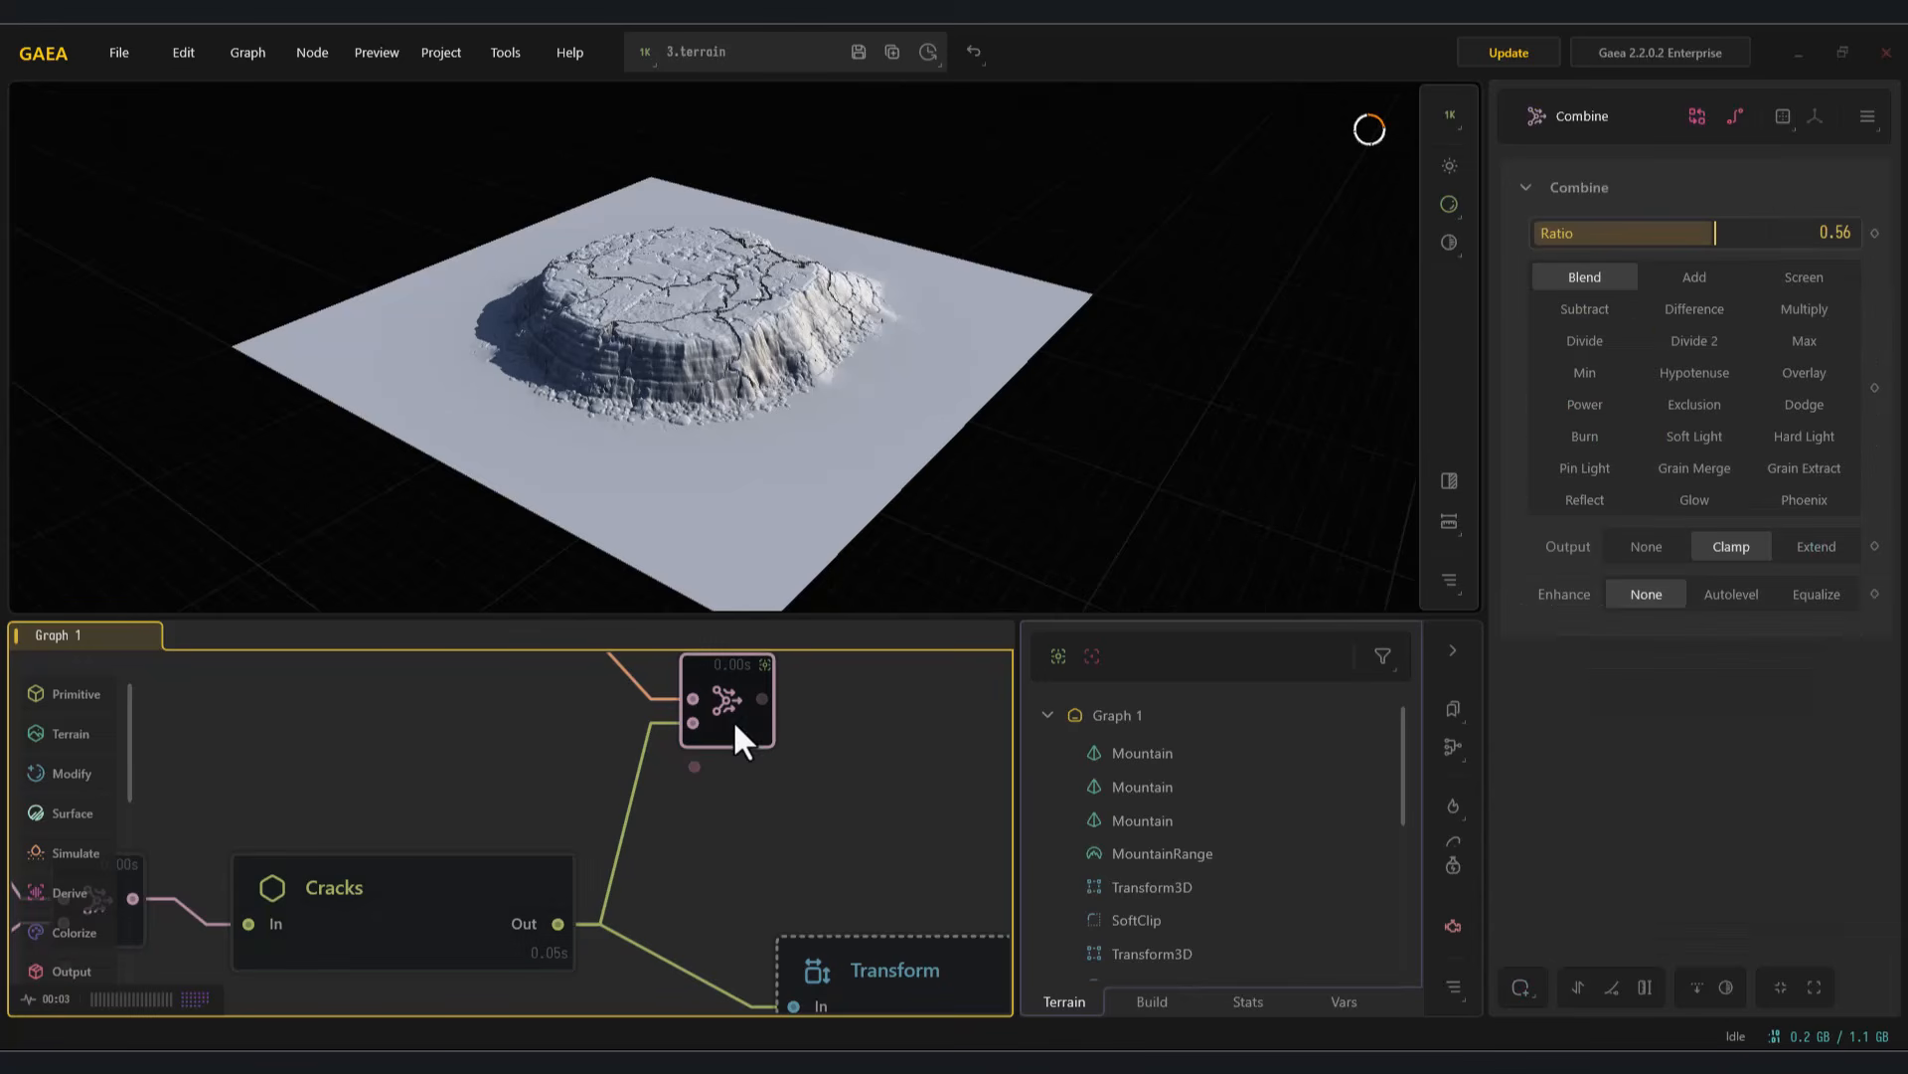
pyautogui.click(914, 976)
pyautogui.click(737, 724)
pyautogui.click(893, 951)
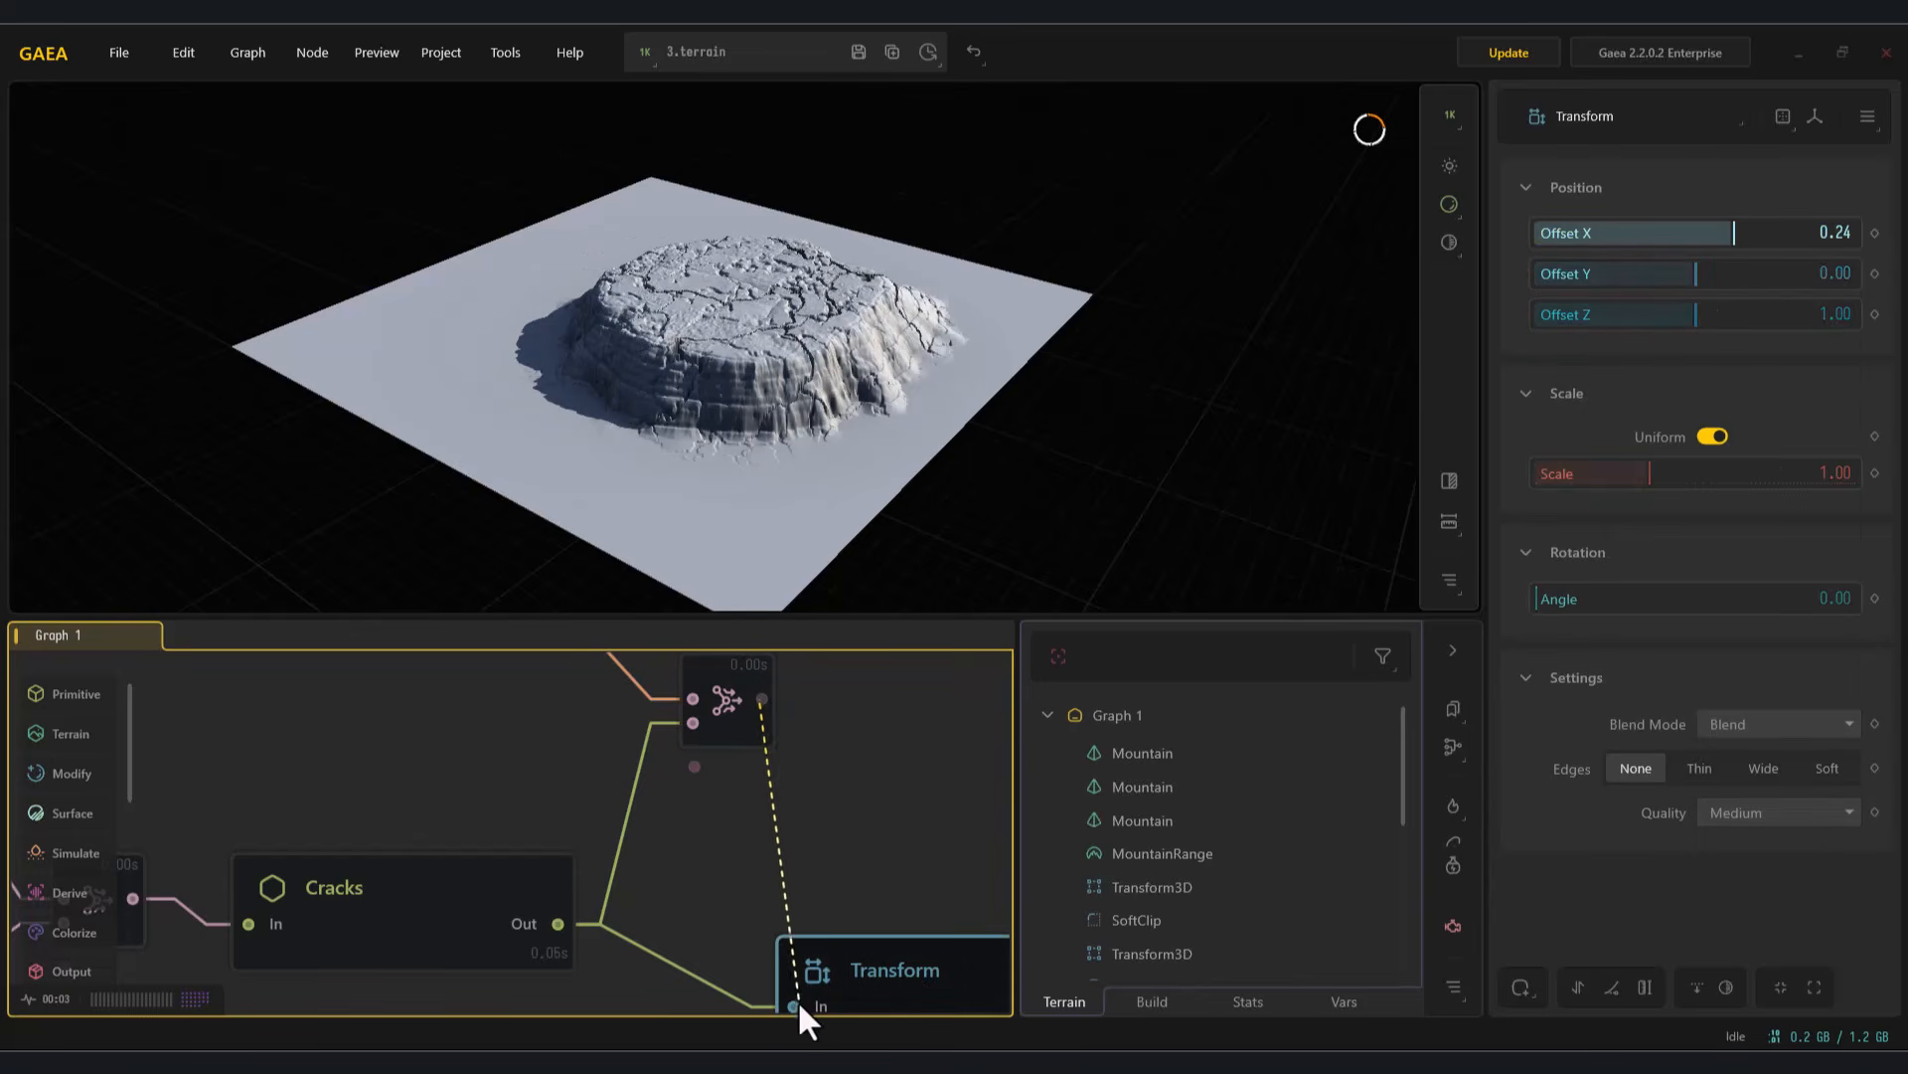
pyautogui.moveTo(799, 1006); pyautogui.dragTo(801, 999)
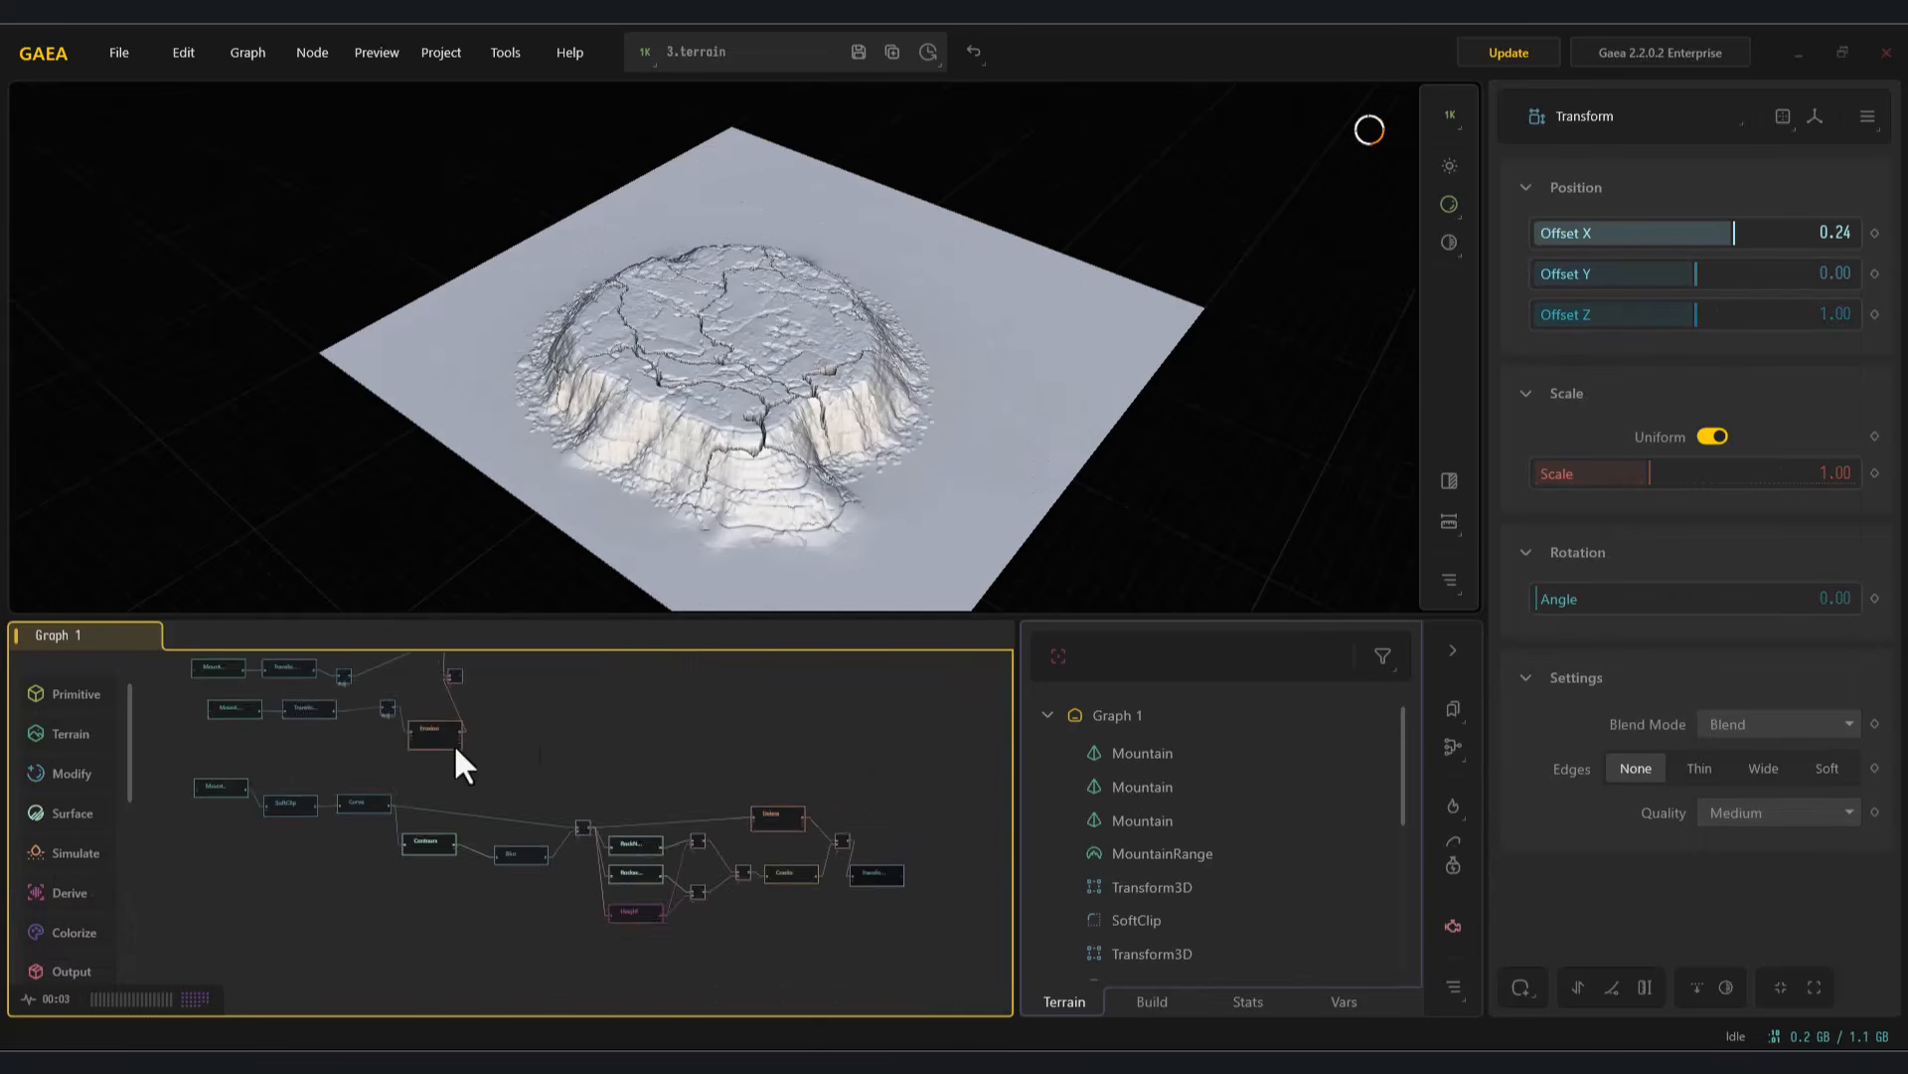
# Move the Add Combine that merges the mountains farther away from the Erosion node and check its terrain
pyautogui.moveTo(541, 748); pyautogui.dragTo(581, 813, button='middle')
pyautogui.scroll(1, 582, 813)
pyautogui.moveTo(475, 736); pyautogui.dragTo(658, 739)
pyautogui.scroll(2, 658, 740)
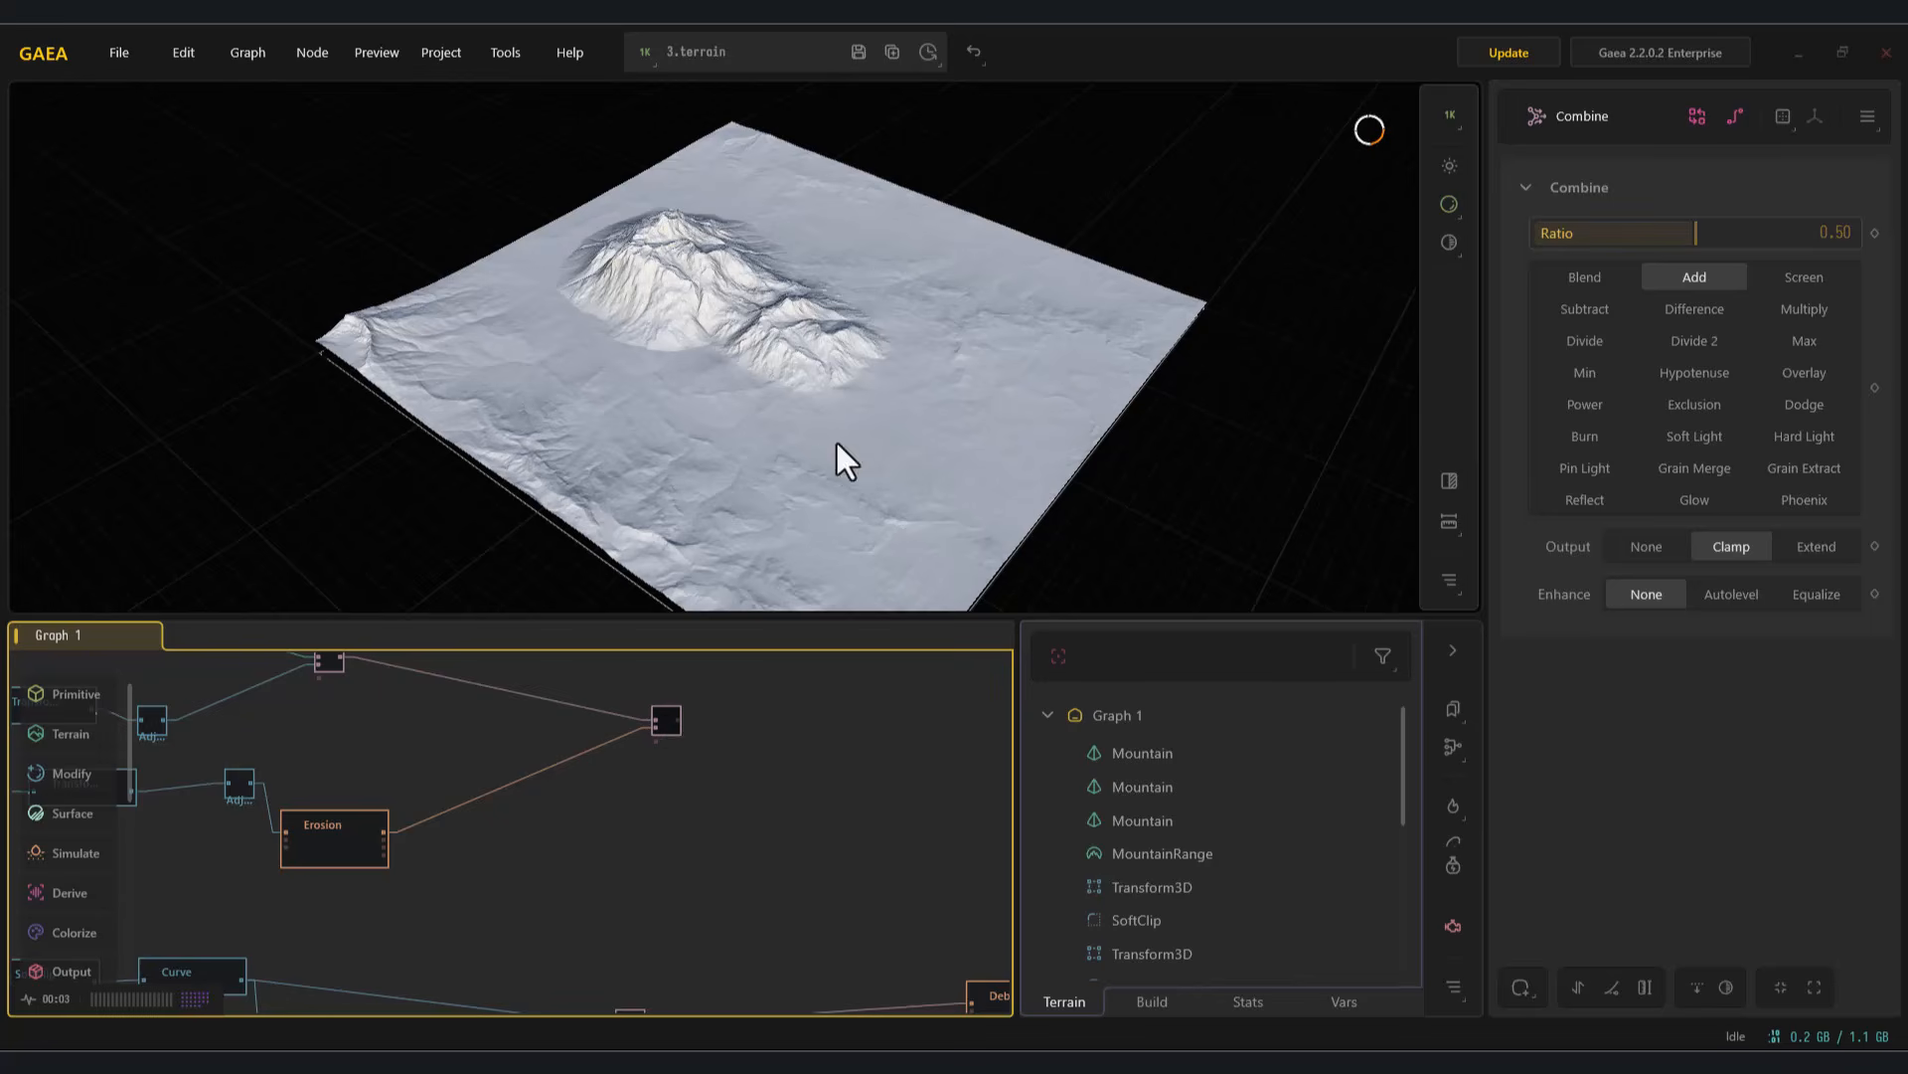
pyautogui.scroll(-3, 778, 811)
# Shift the plateau's Transform to Offset X -0.68 and Offset Y 0.58
pyautogui.click(906, 940)
pyautogui.moveTo(865, 426); pyautogui.dragTo(711, 383)
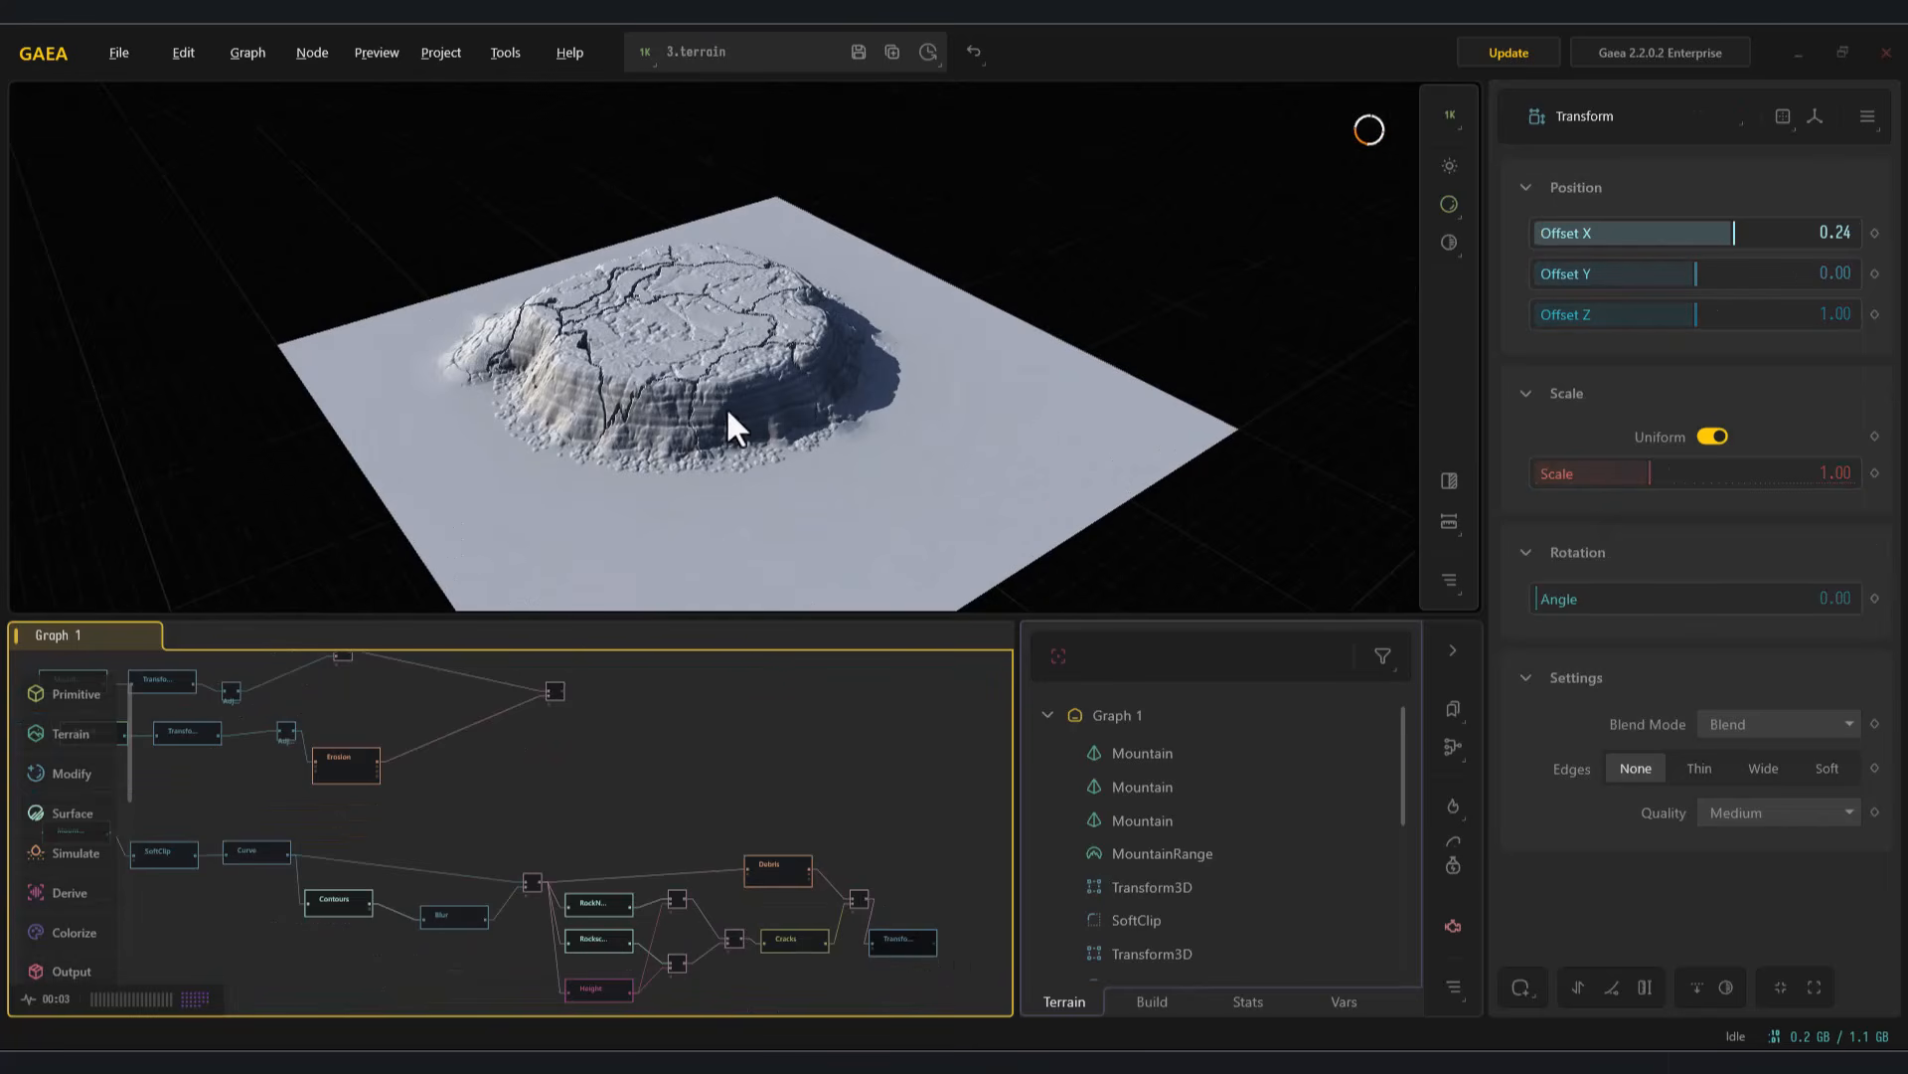
pyautogui.moveTo(1764, 236); pyautogui.dragTo(1788, 277)
pyautogui.moveTo(1635, 236); pyautogui.dragTo(1587, 234)
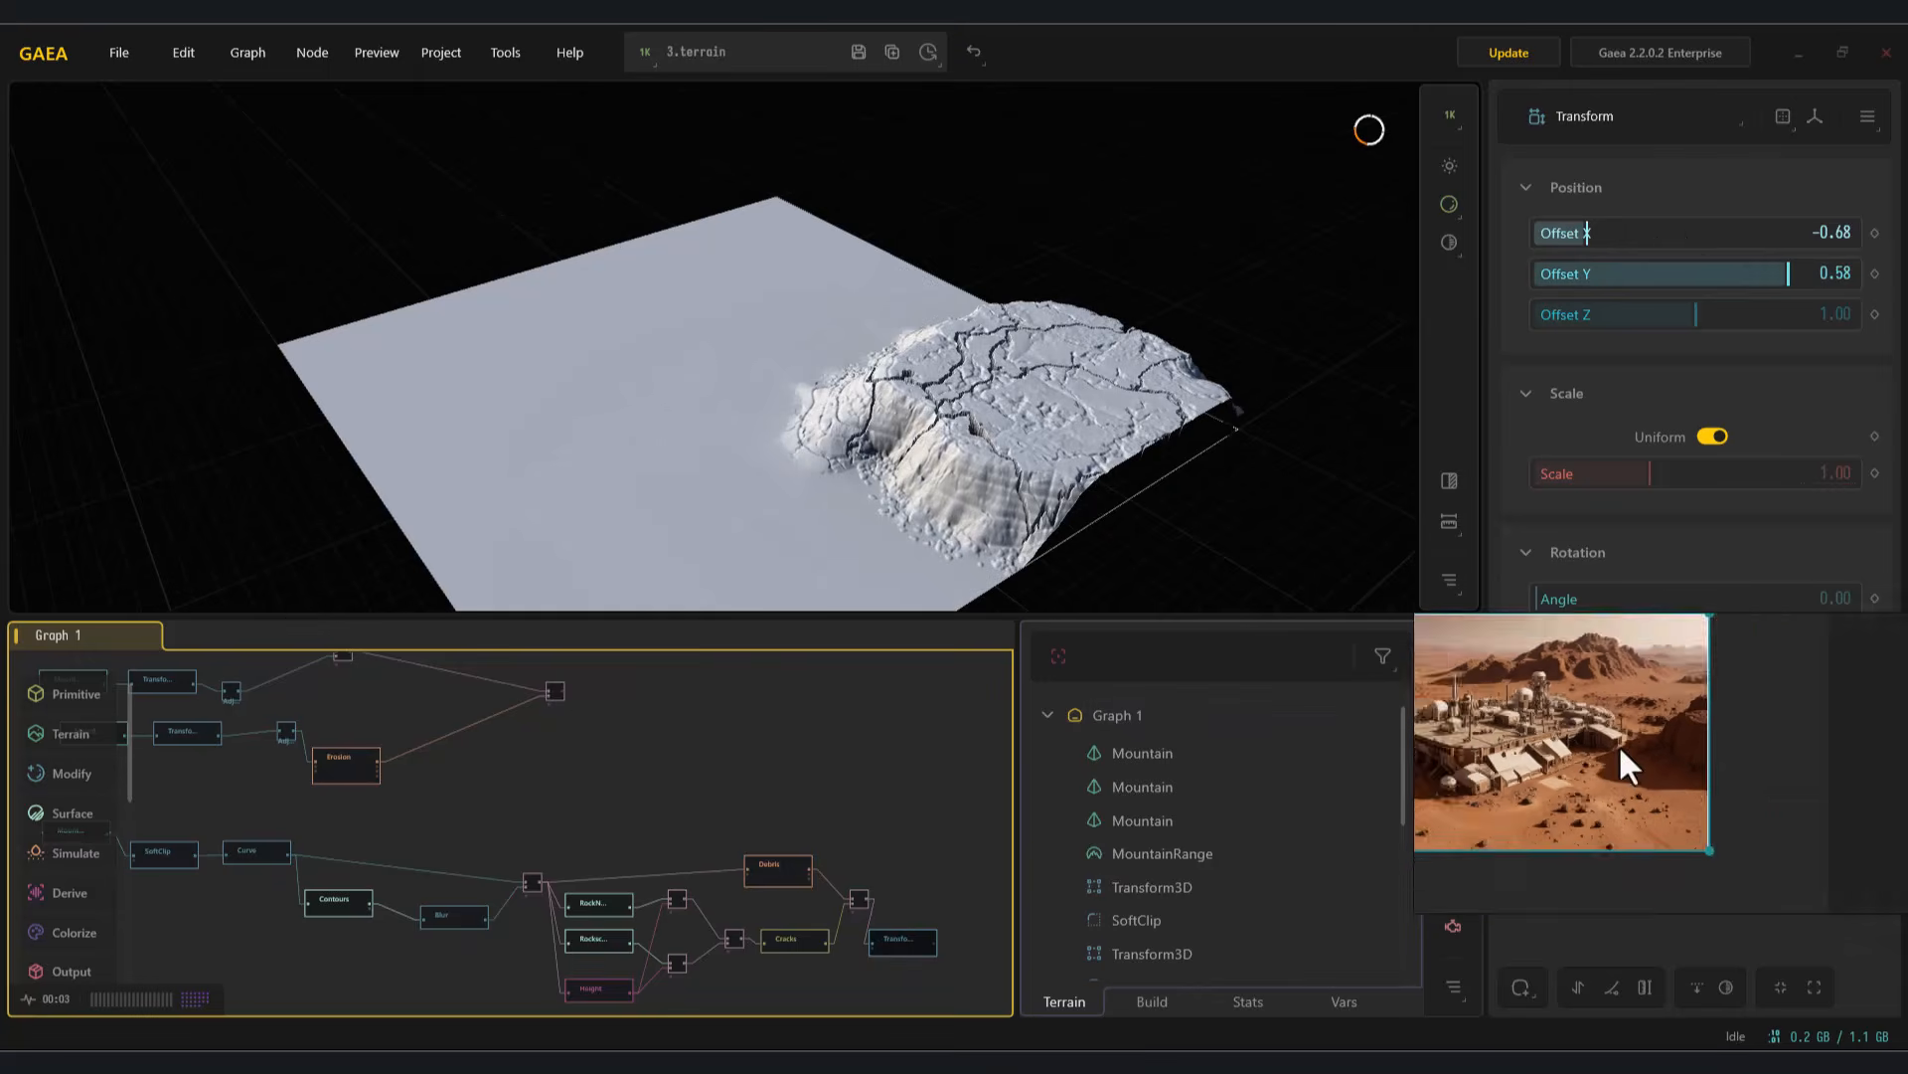
# Bring the mountains' Add Combine and the plateau's Transform node close together in the graph
pyautogui.scroll(3, 1620, 748)
pyautogui.click(559, 693)
pyautogui.moveTo(559, 693); pyautogui.dragTo(882, 777)
pyautogui.scroll(3, 920, 855)
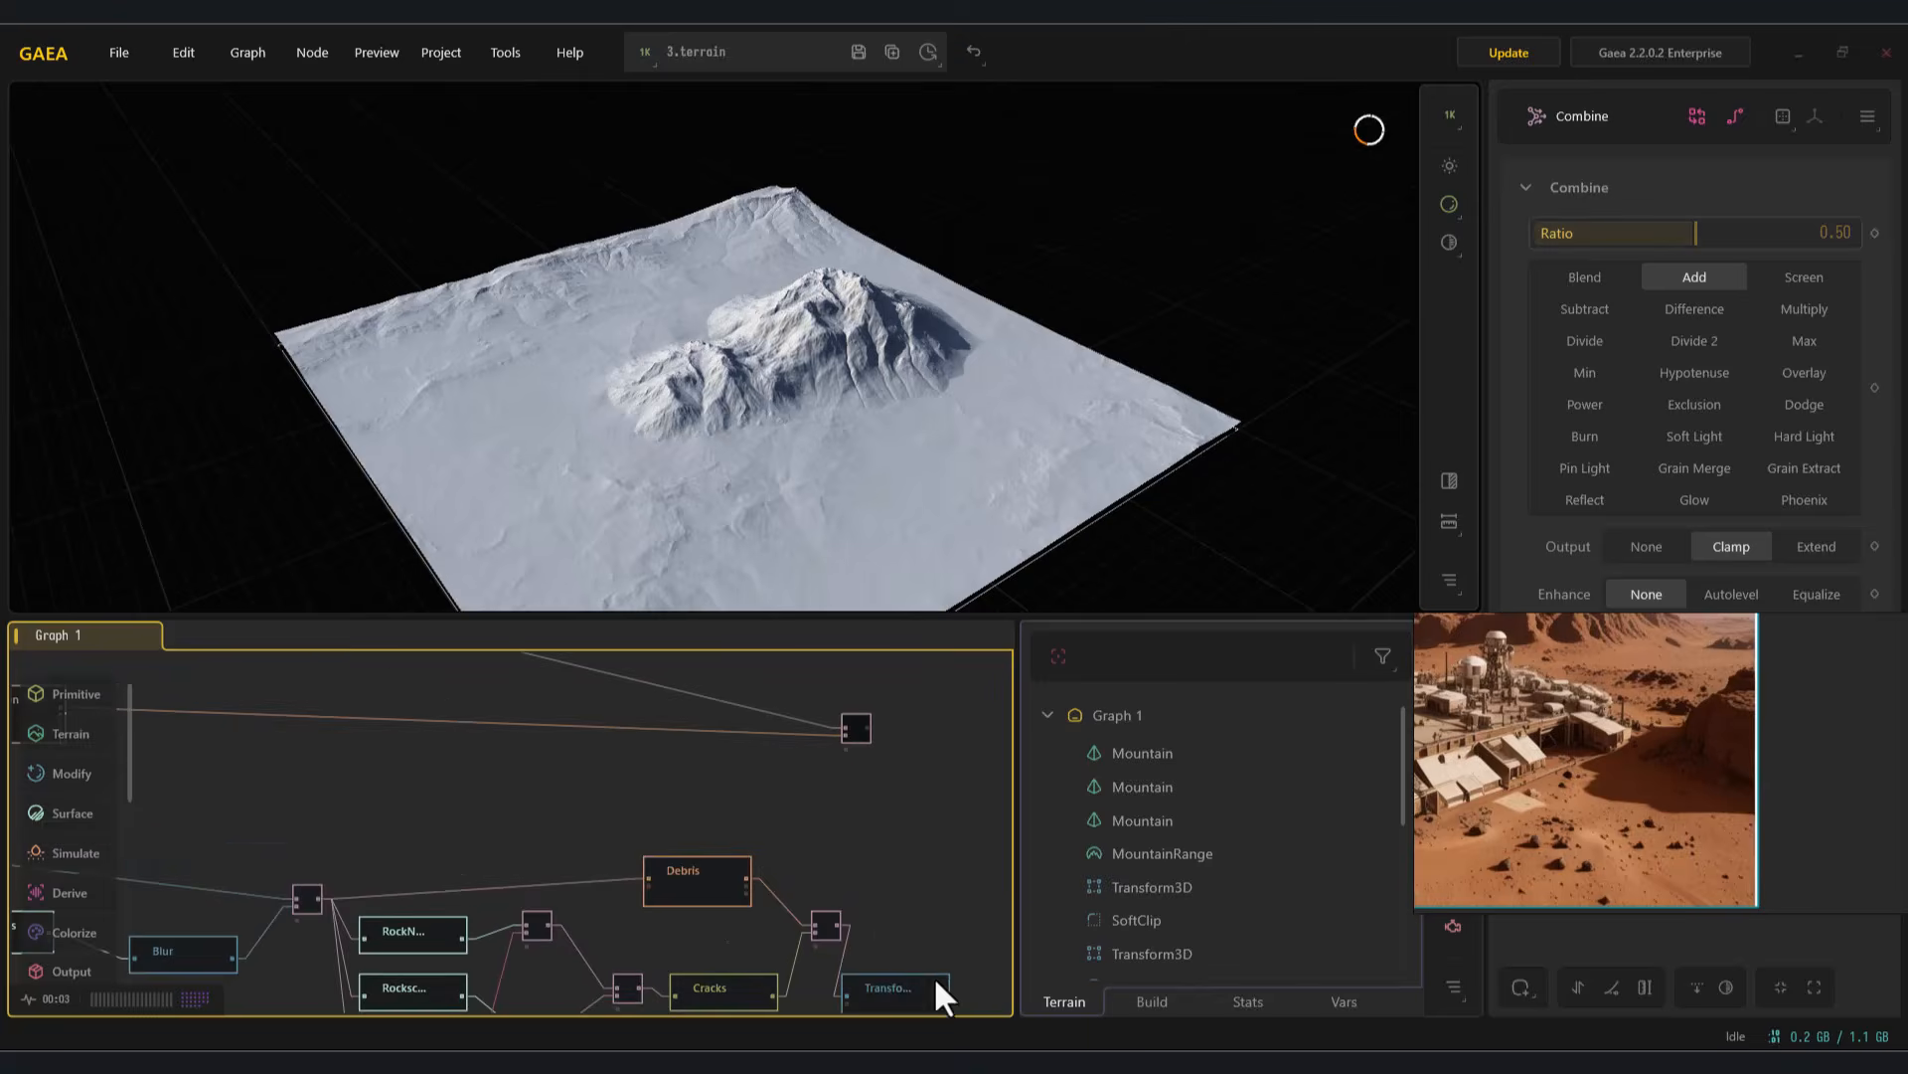
pyautogui.moveTo(928, 980); pyautogui.dragTo(928, 863)
pyautogui.click(853, 734)
pyautogui.moveTo(883, 417); pyautogui.dragTo(839, 418)
pyautogui.scroll(3, 869, 410)
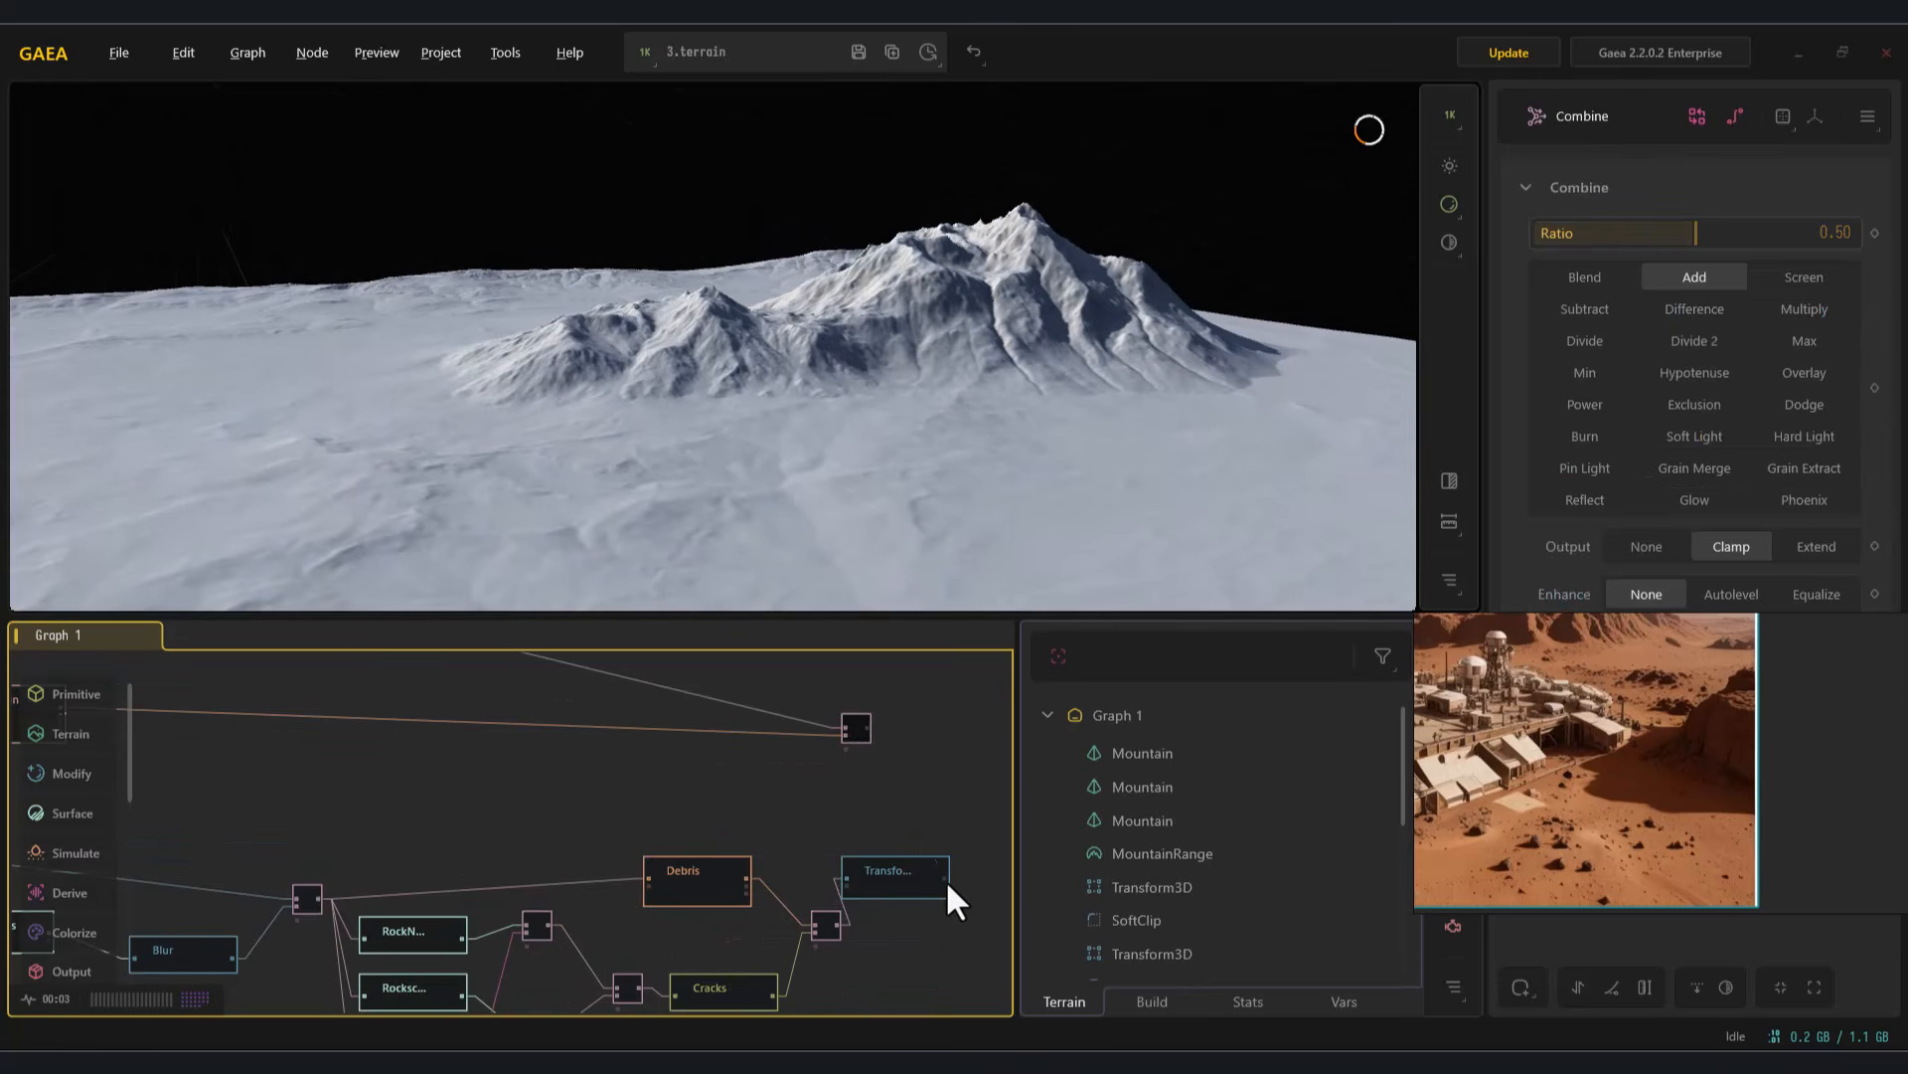
# Merge the mountains' Add Combine with the plateau's Transform output in a new Combine node
pyautogui.moveTo(930, 877); pyautogui.dragTo(866, 898)
pyautogui.scroll(3, 809, 803)
pyautogui.click(796, 904)
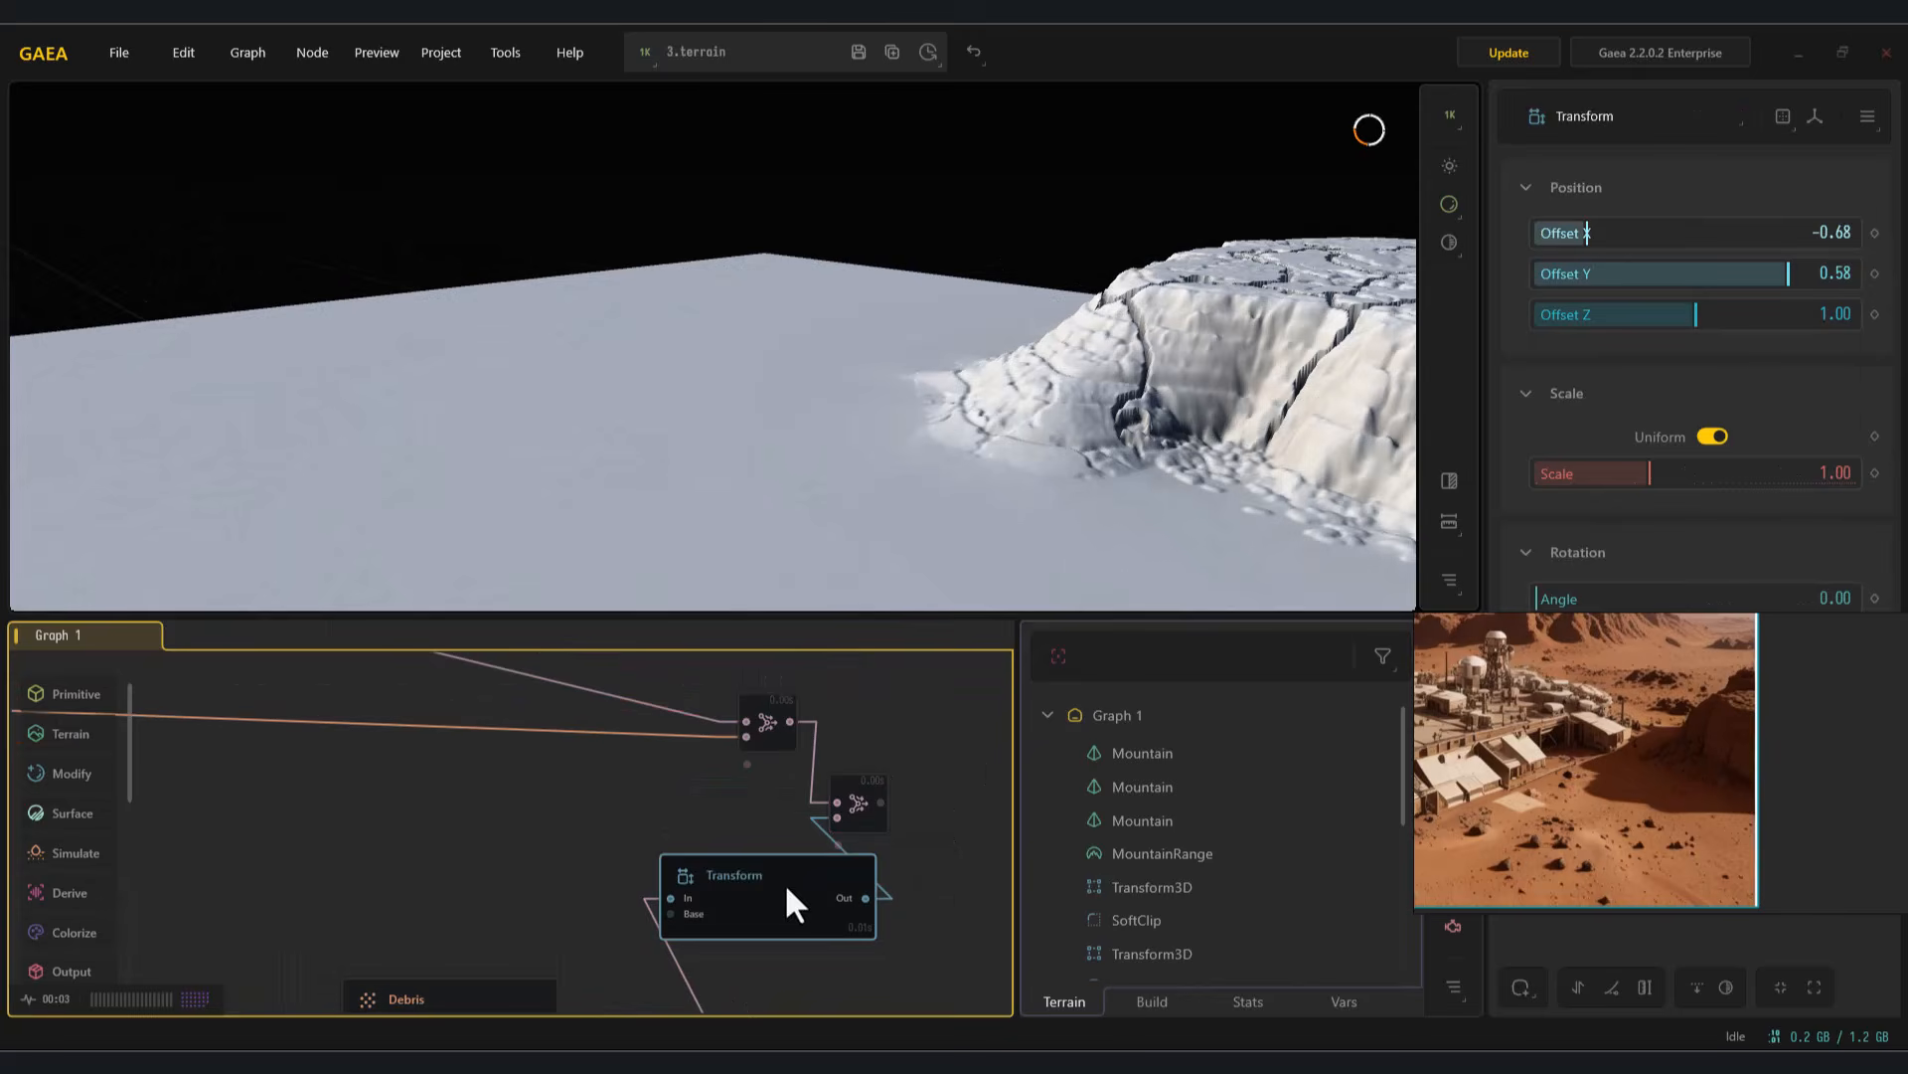
# Set the plateau Transform's Offset X to -1.00 and its uniform Scale to 0.50
pyautogui.moveTo(1567, 231); pyautogui.dragTo(1537, 232)
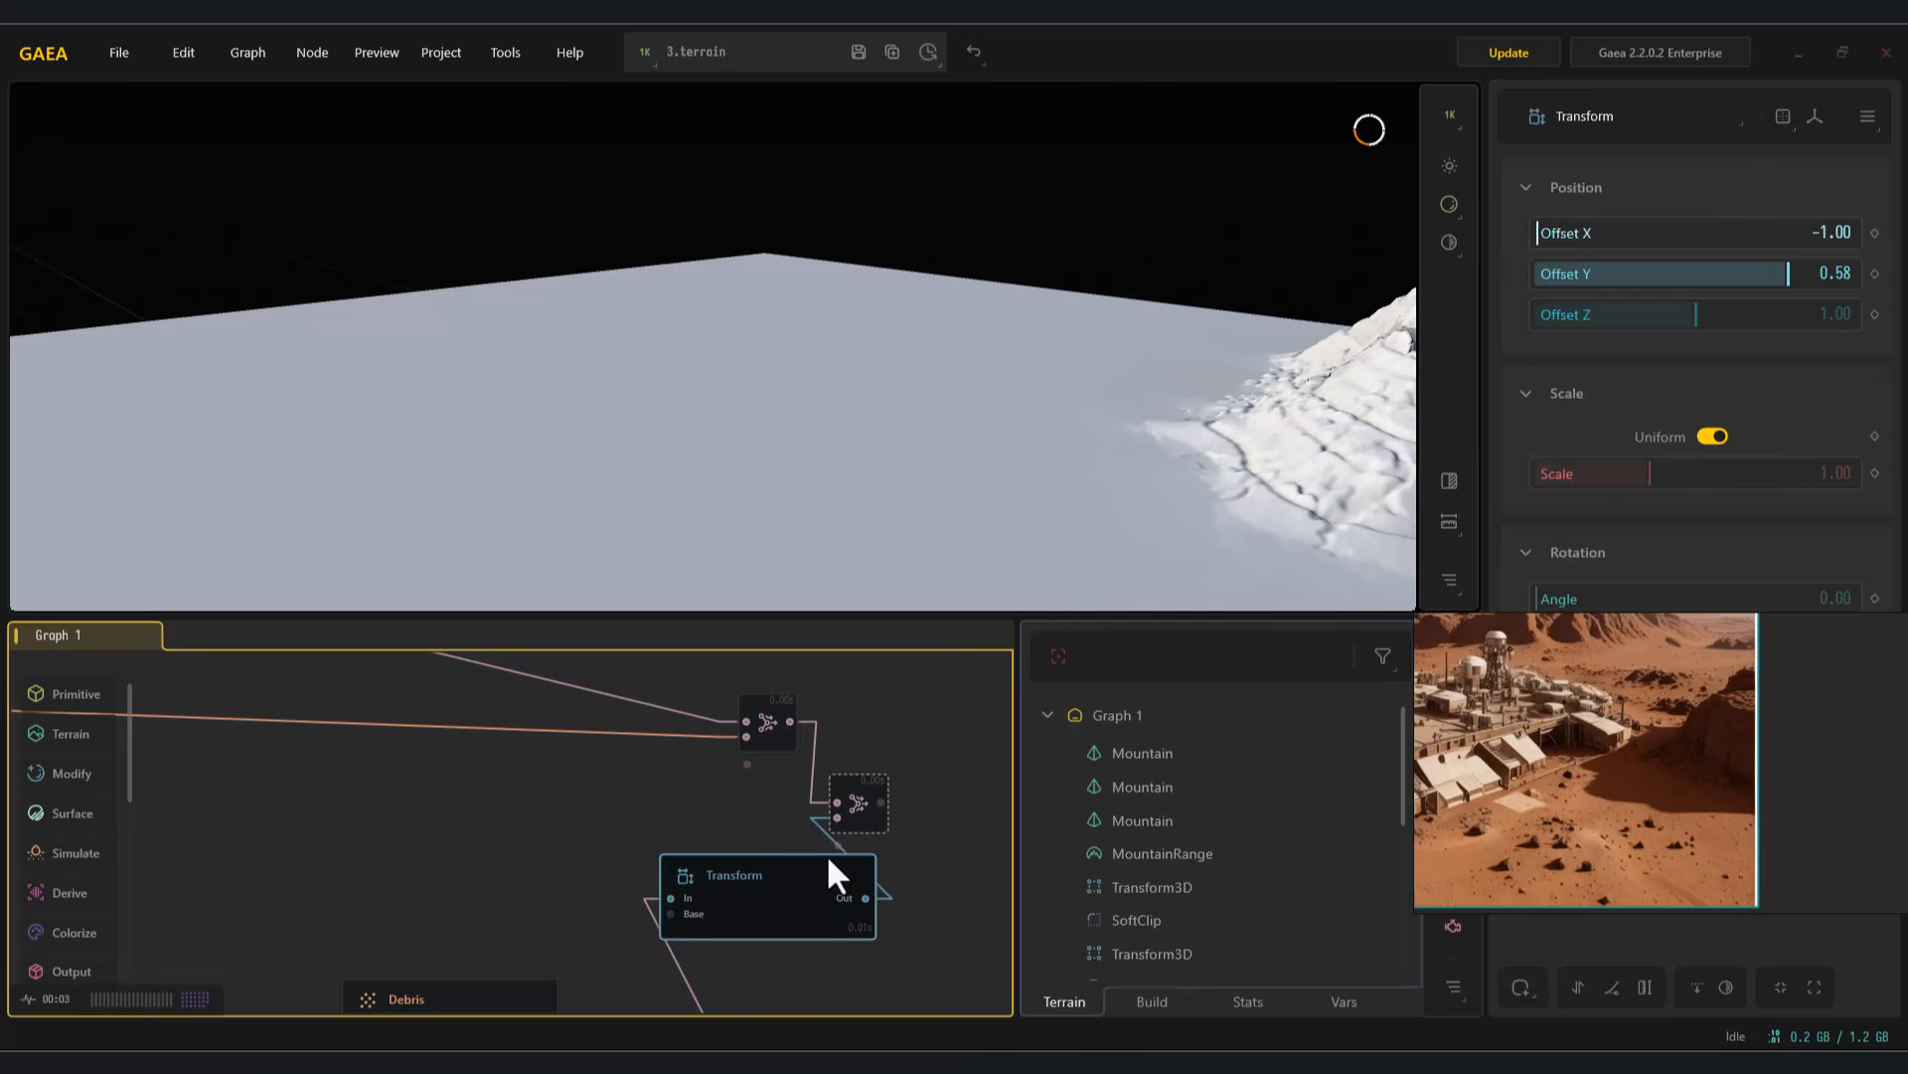
pyautogui.click(859, 807)
pyautogui.keyDown('alt'); pyautogui.moveTo(970, 408); pyautogui.dragTo(1003, 462); pyautogui.keyUp('alt')
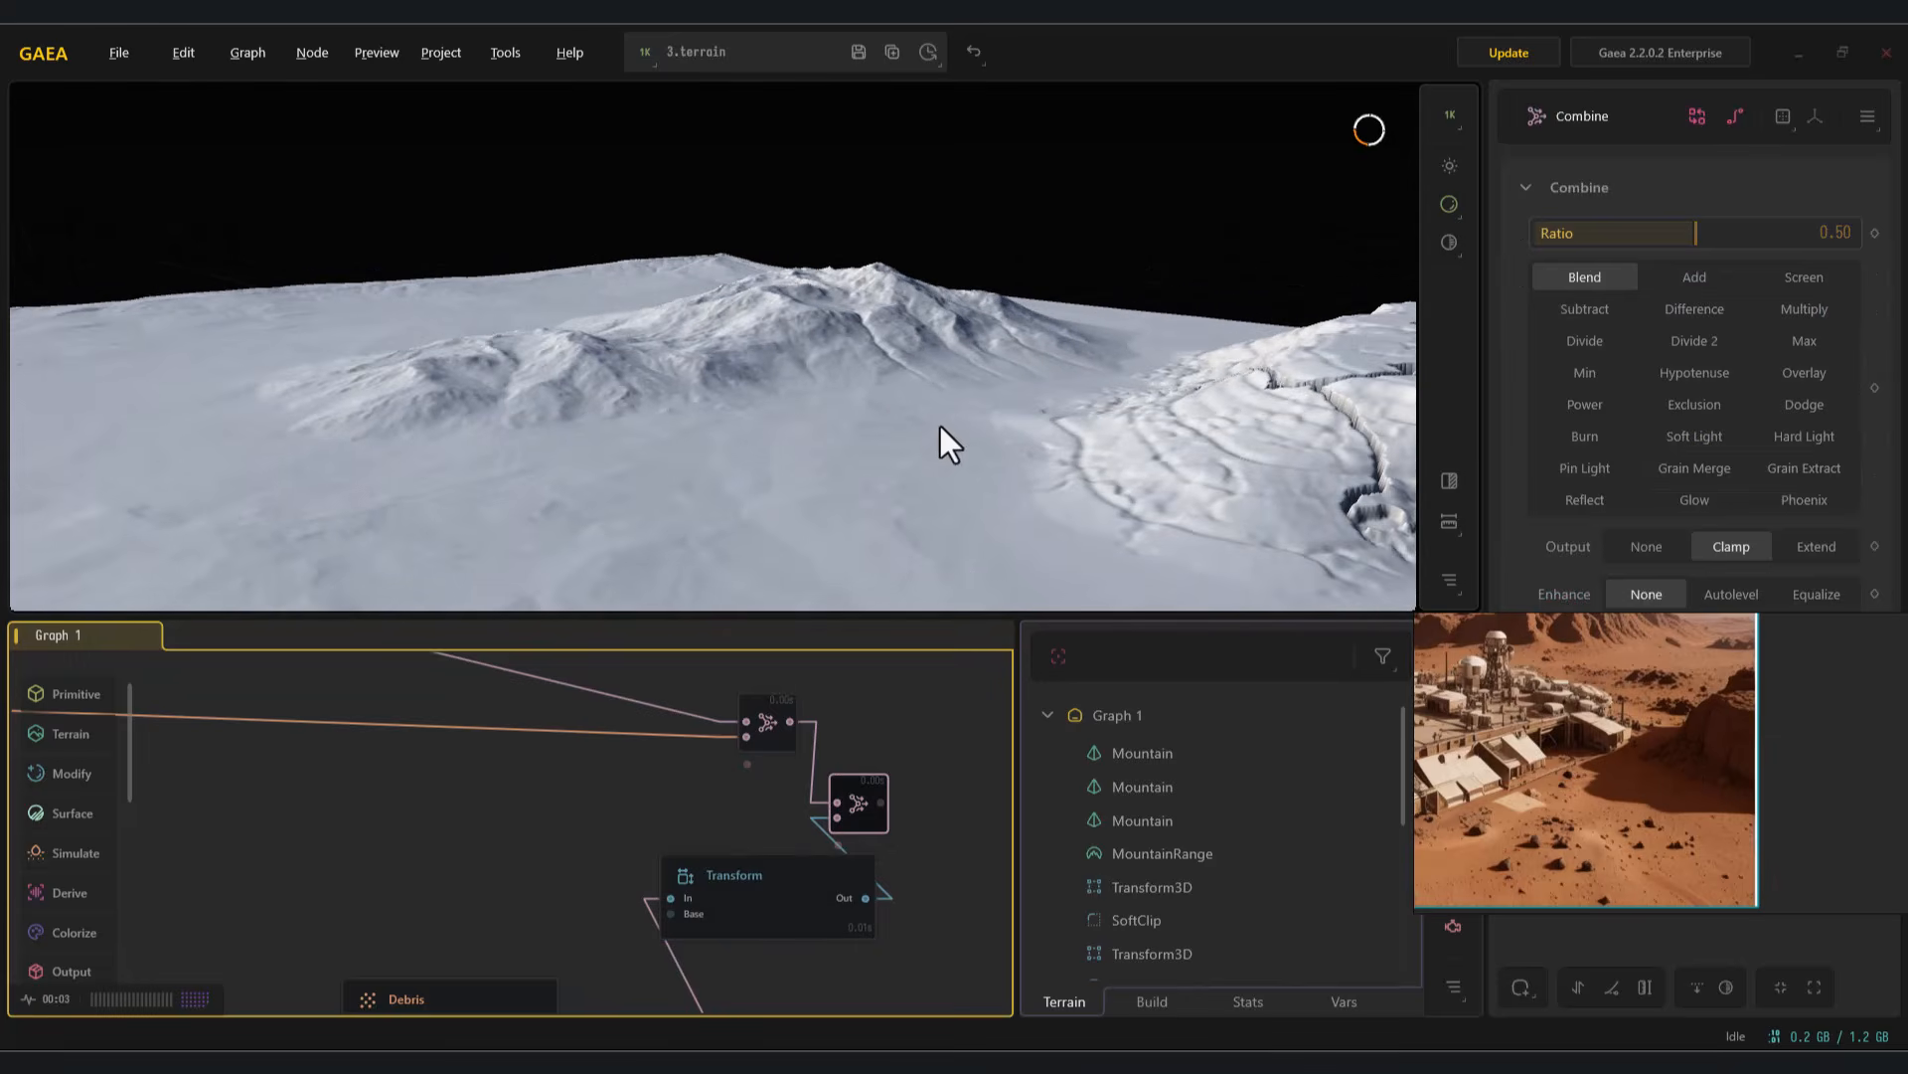
pyautogui.click(796, 922)
pyautogui.moveTo(1600, 474); pyautogui.dragTo(1608, 475)
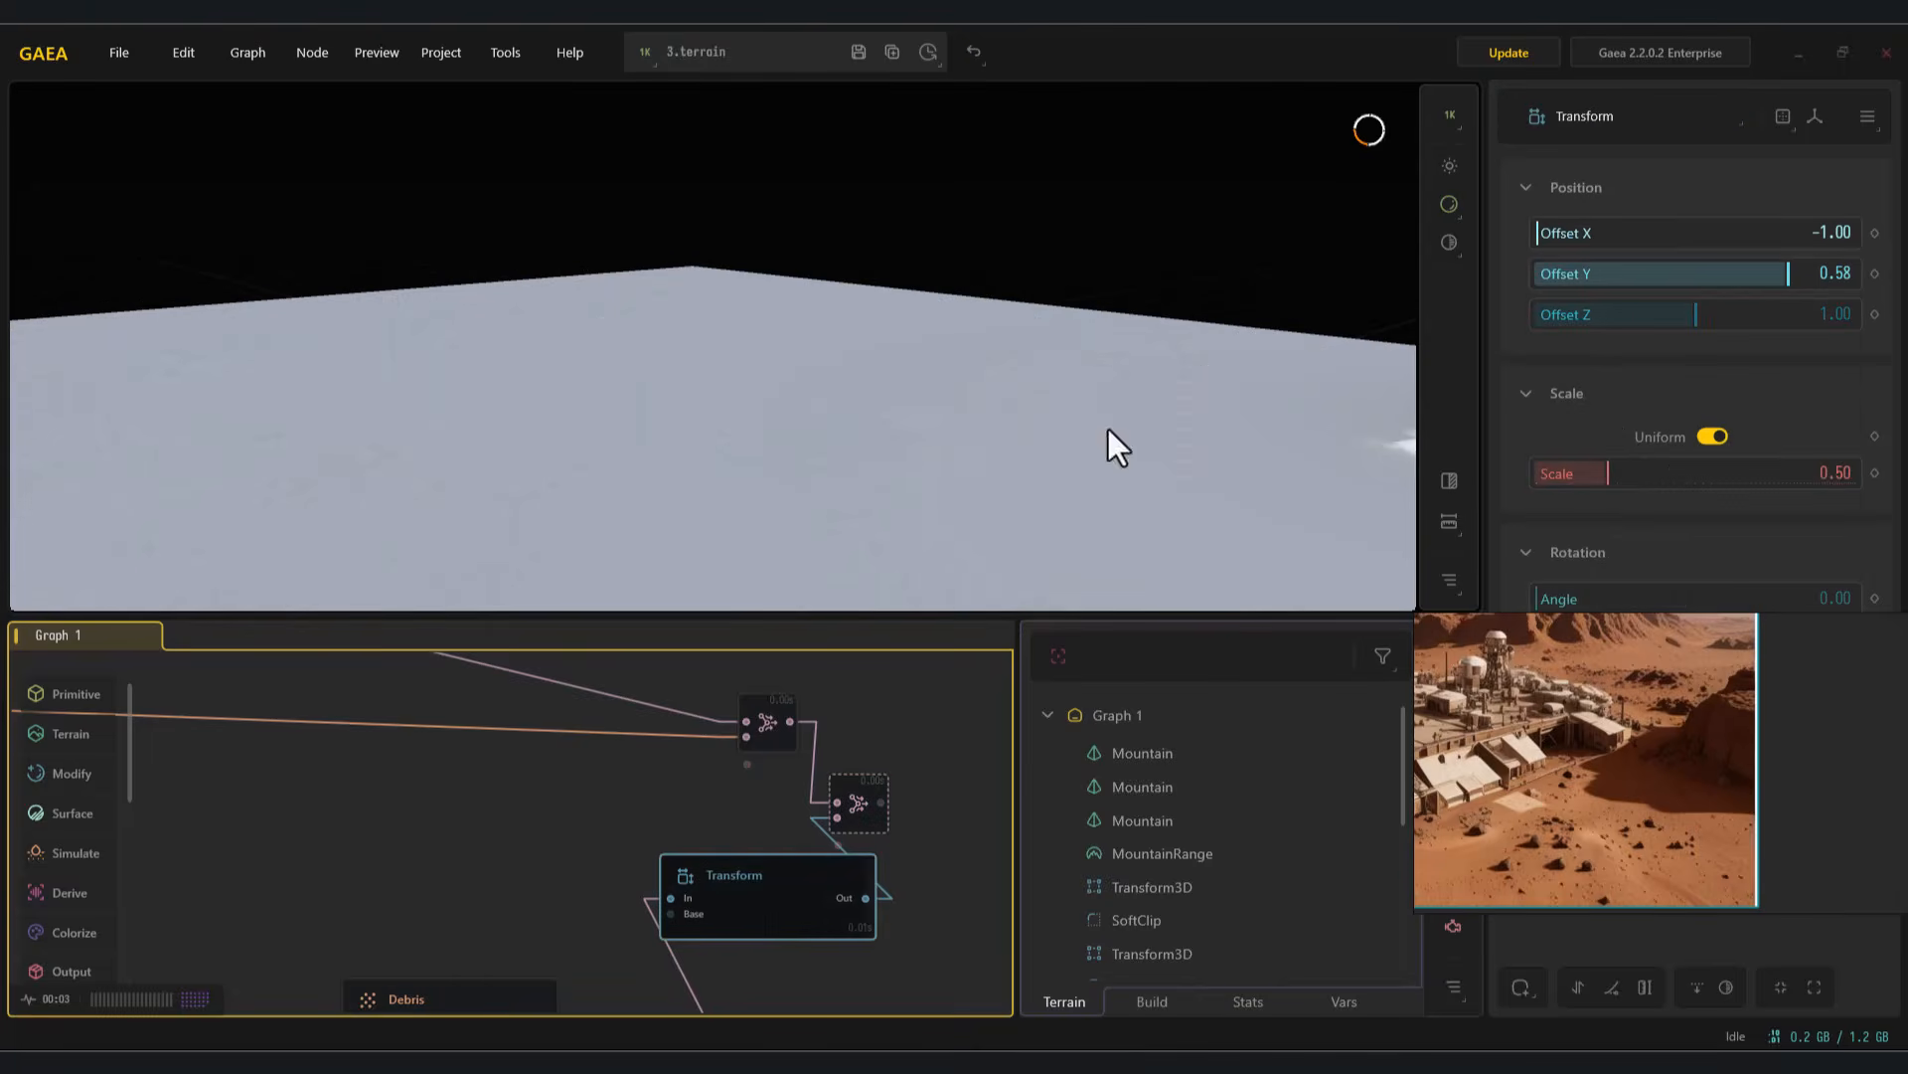
pyautogui.scroll(-5, 1107, 427)
pyautogui.moveTo(1107, 427); pyautogui.dragTo(1020, 421)
pyautogui.scroll(4, 1020, 421)
pyautogui.moveTo(917, 352); pyautogui.dragTo(1000, 416)
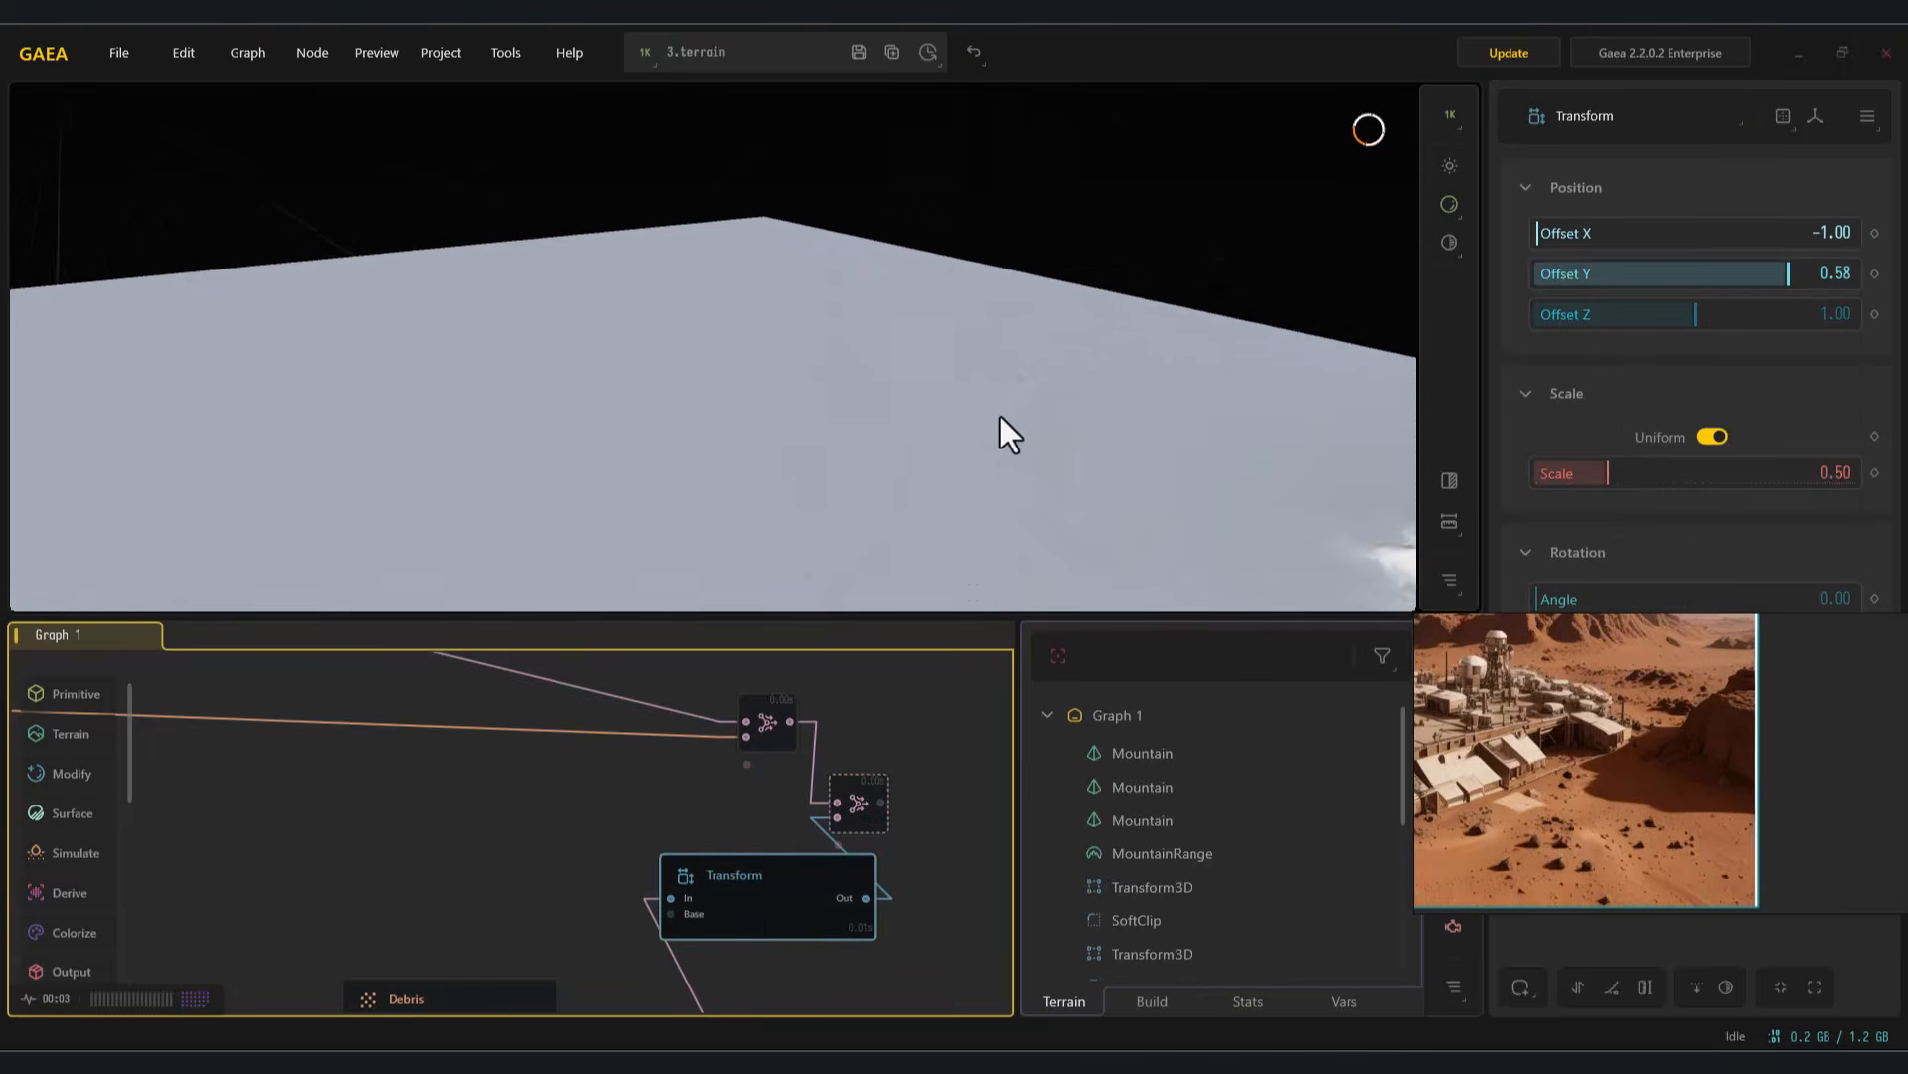
# Switch the Combine that merges the mountains and plateau to Add mode
pyautogui.click(857, 808)
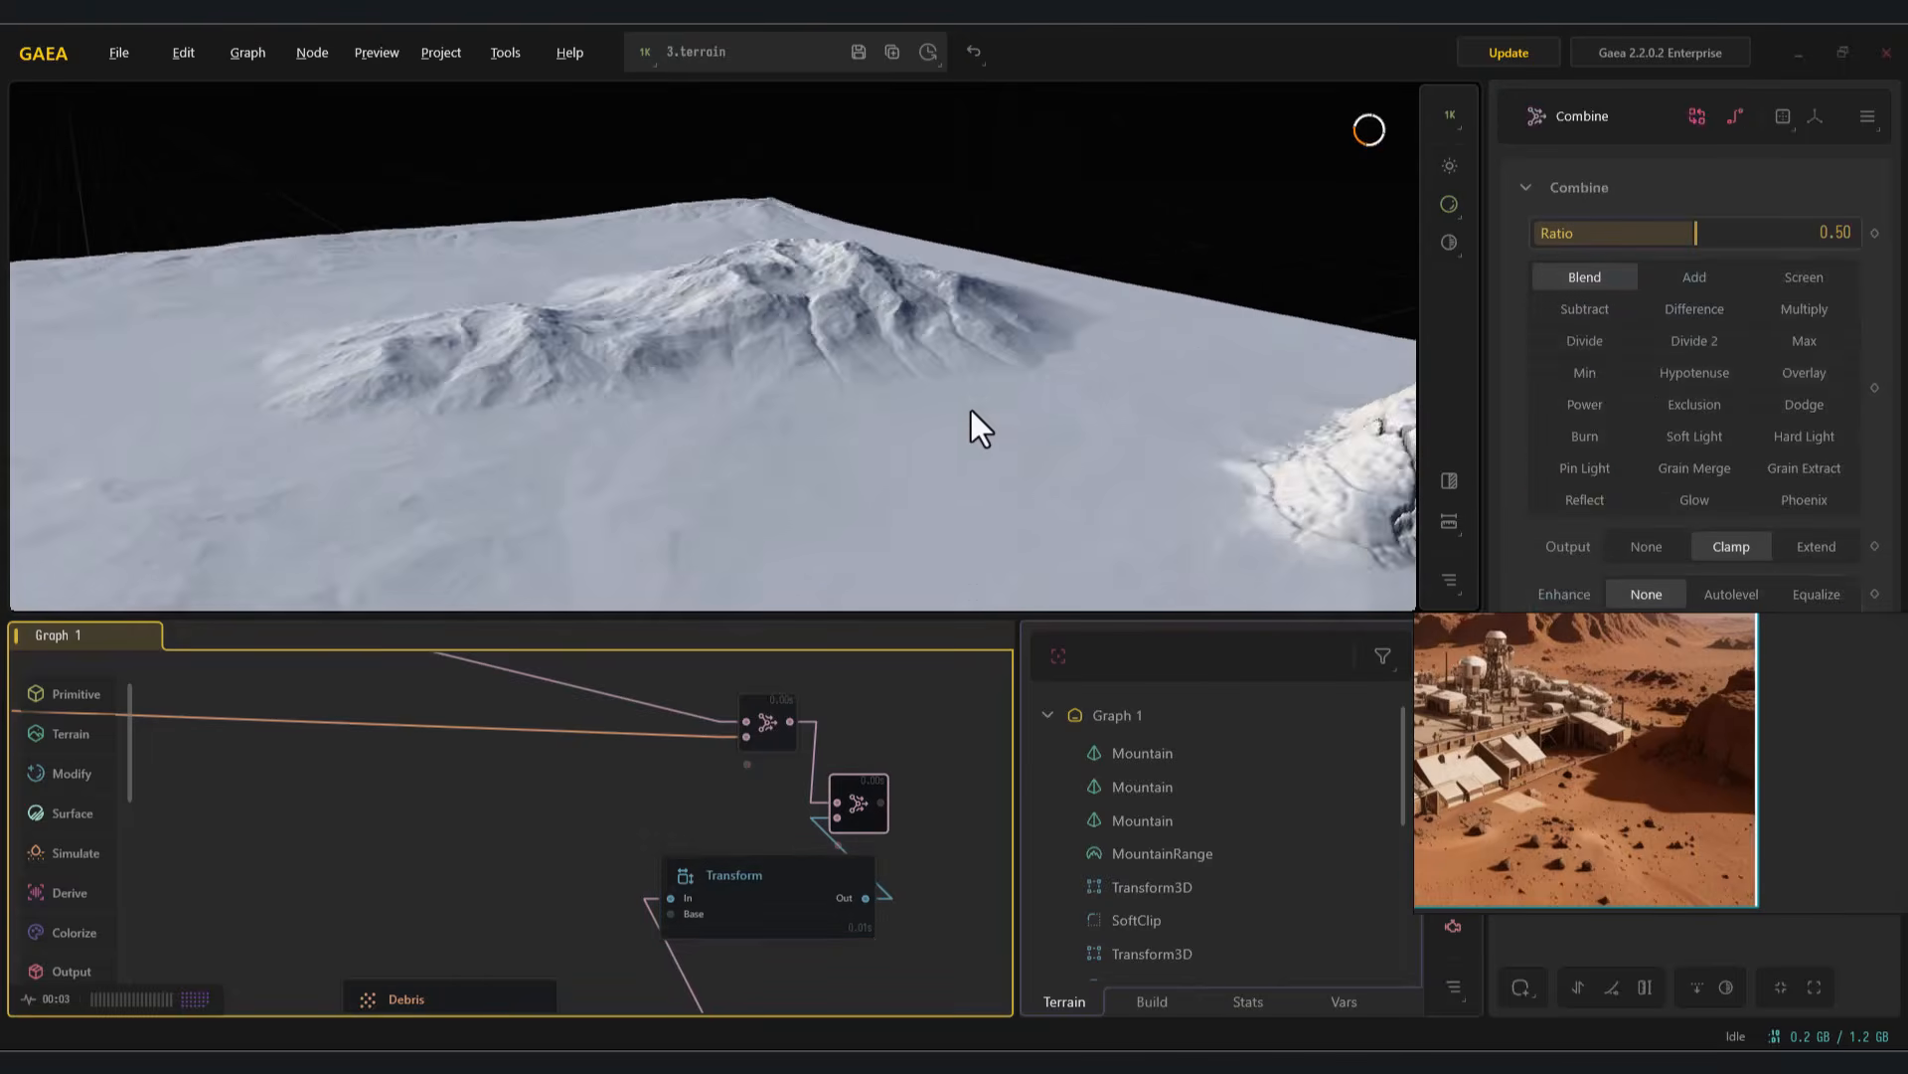
pyautogui.click(1694, 275)
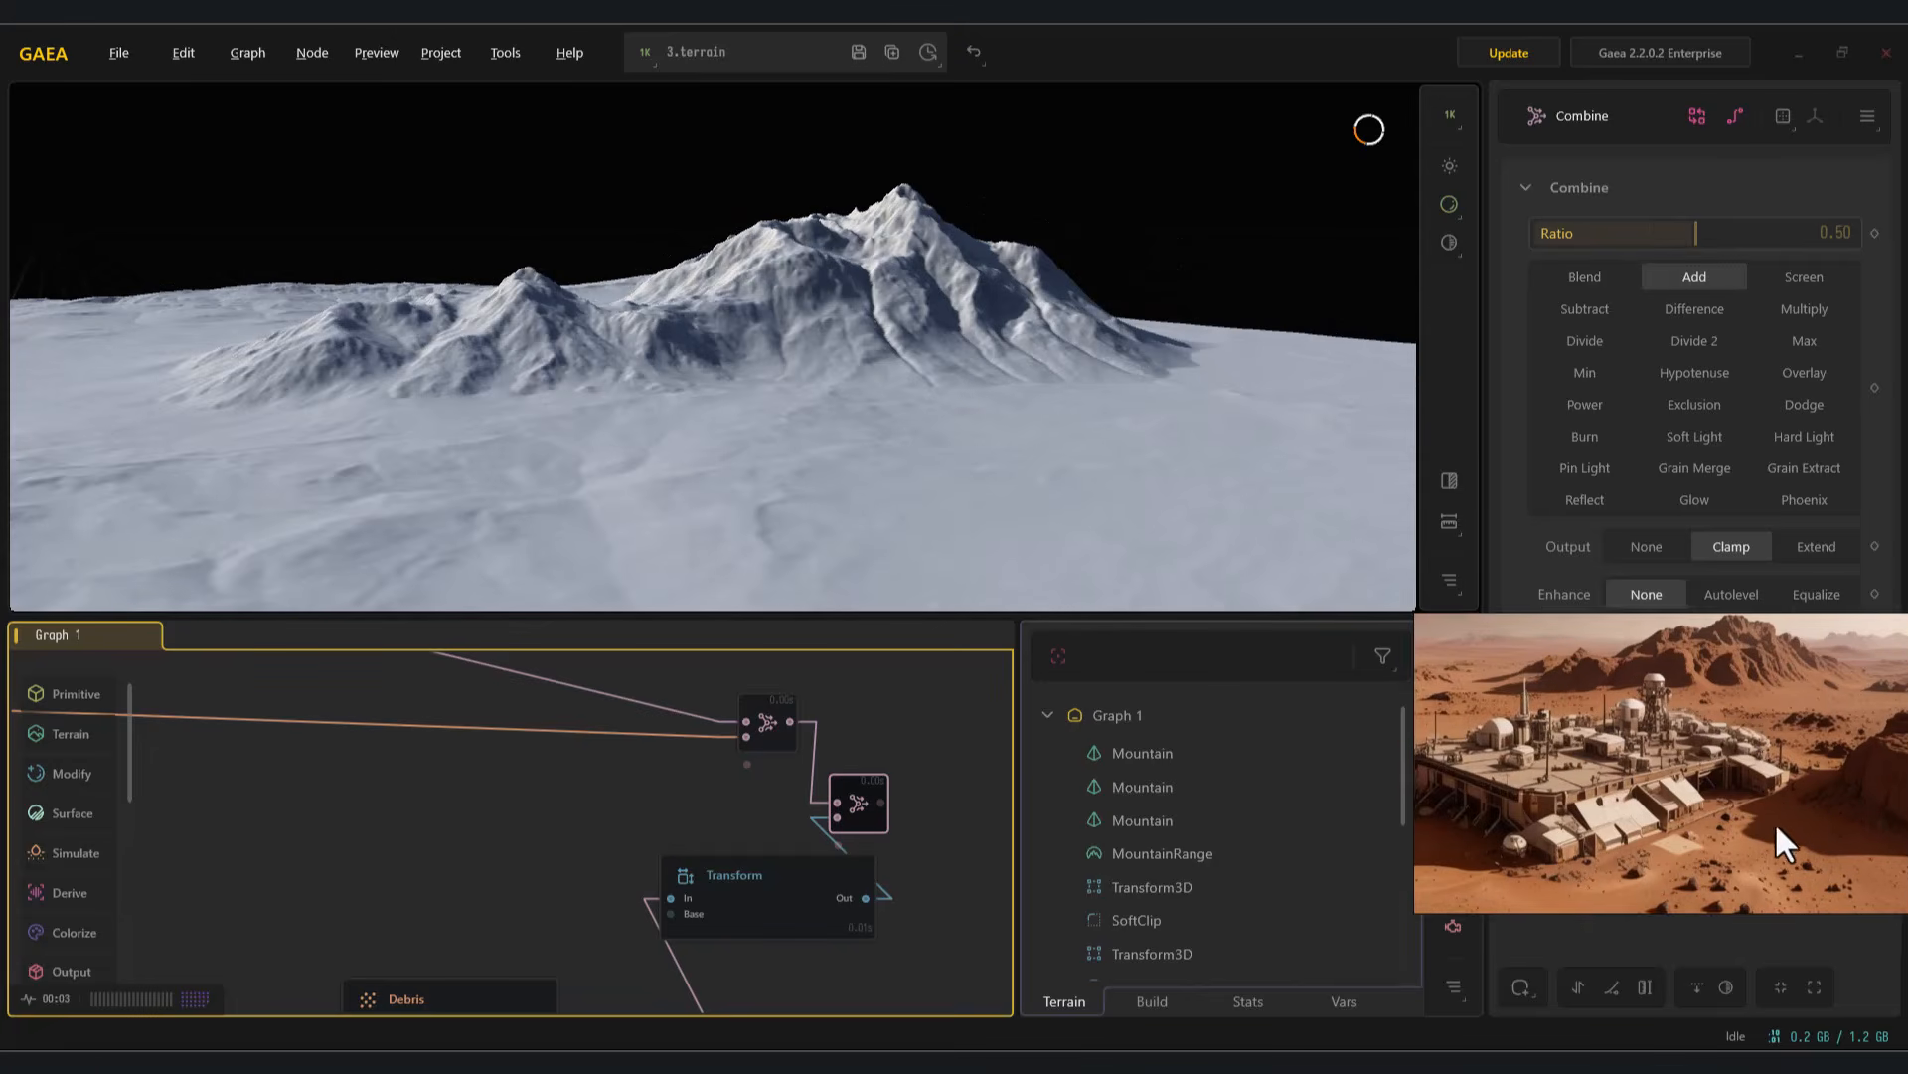
pyautogui.moveTo(1362, 479); pyautogui.dragTo(863, 556)
# Switch the Combine that merges the Debris and Cracks outputs to Add mode
pyautogui.moveTo(620, 897); pyautogui.dragTo(704, 766, button='middle')
pyautogui.click(541, 876)
pyautogui.click(892, 736)
pyautogui.moveTo(795, 857); pyautogui.dragTo(735, 745, button='middle')
pyautogui.moveTo(1059, 523); pyautogui.dragTo(1108, 465)
pyautogui.moveTo(724, 940); pyautogui.dragTo(737, 884, button='middle')
pyautogui.click(741, 831)
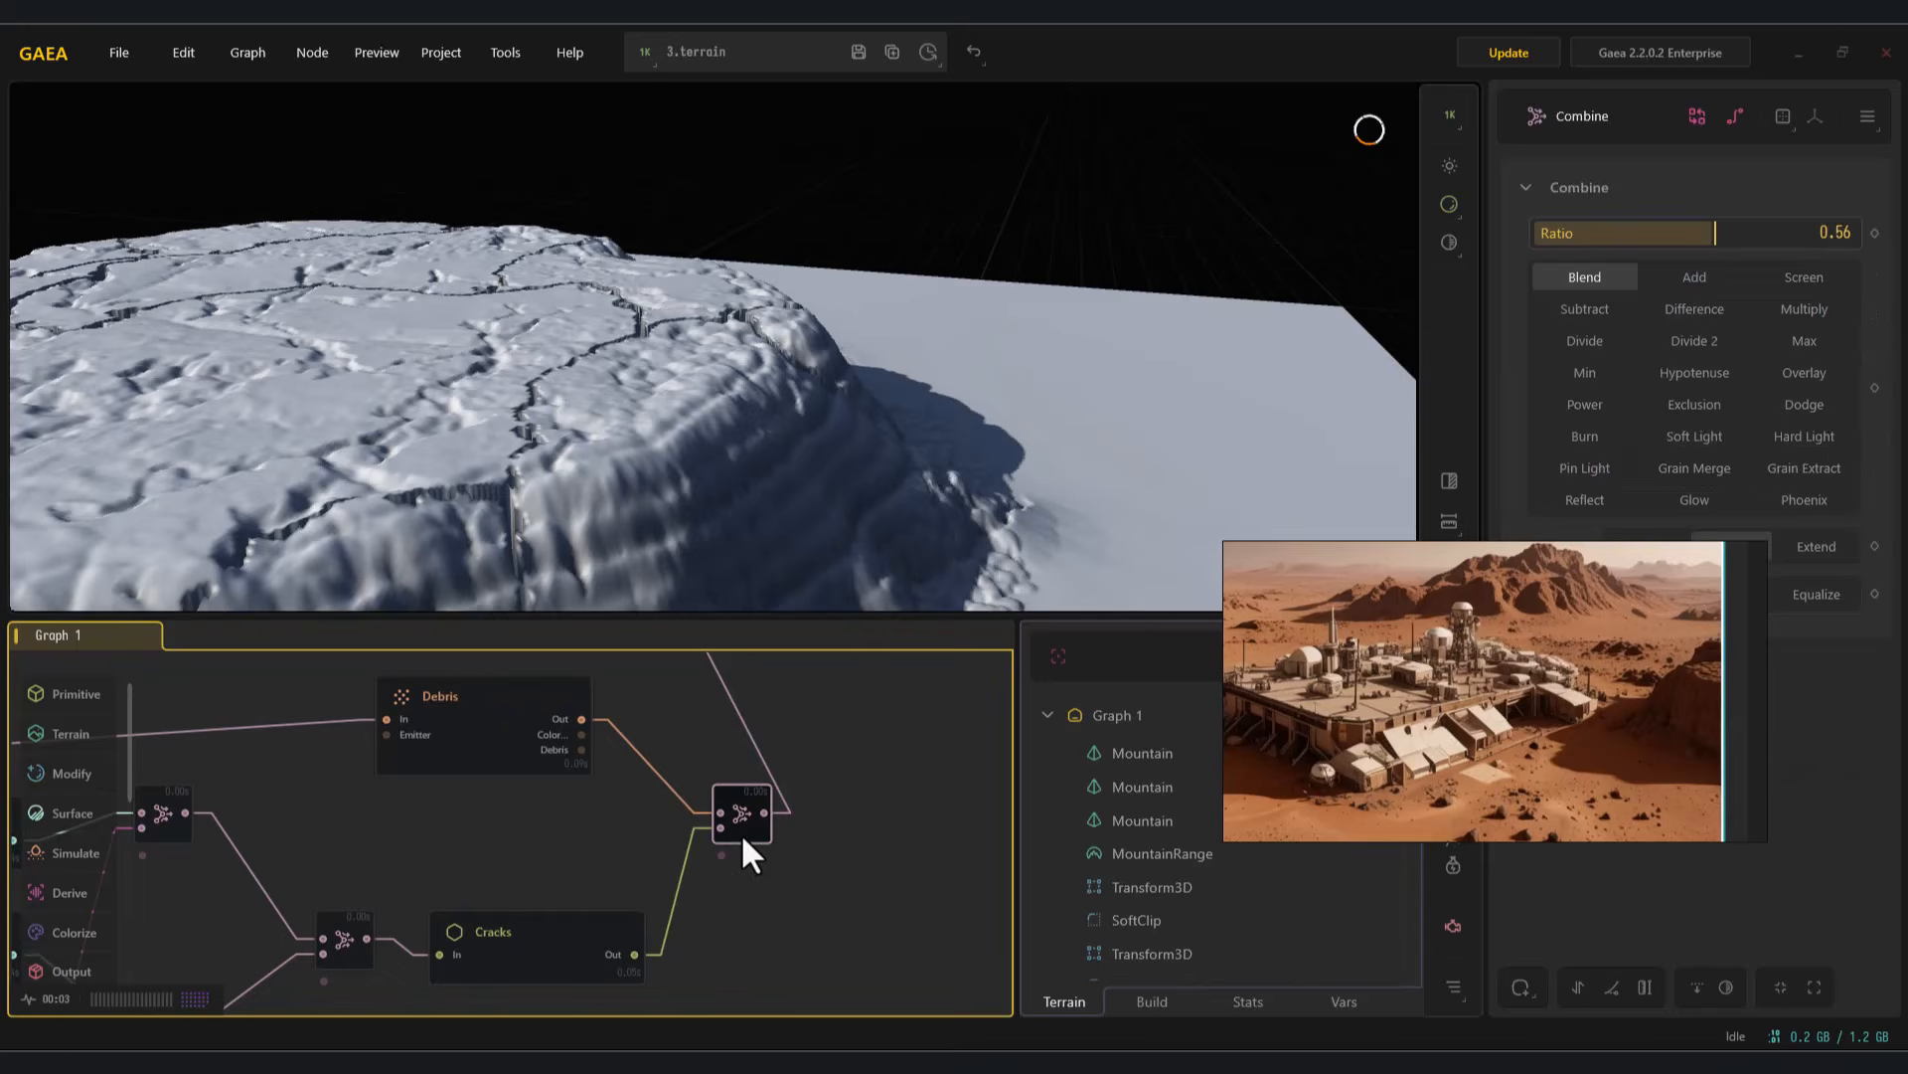
pyautogui.moveTo(595, 534); pyautogui.dragTo(684, 467)
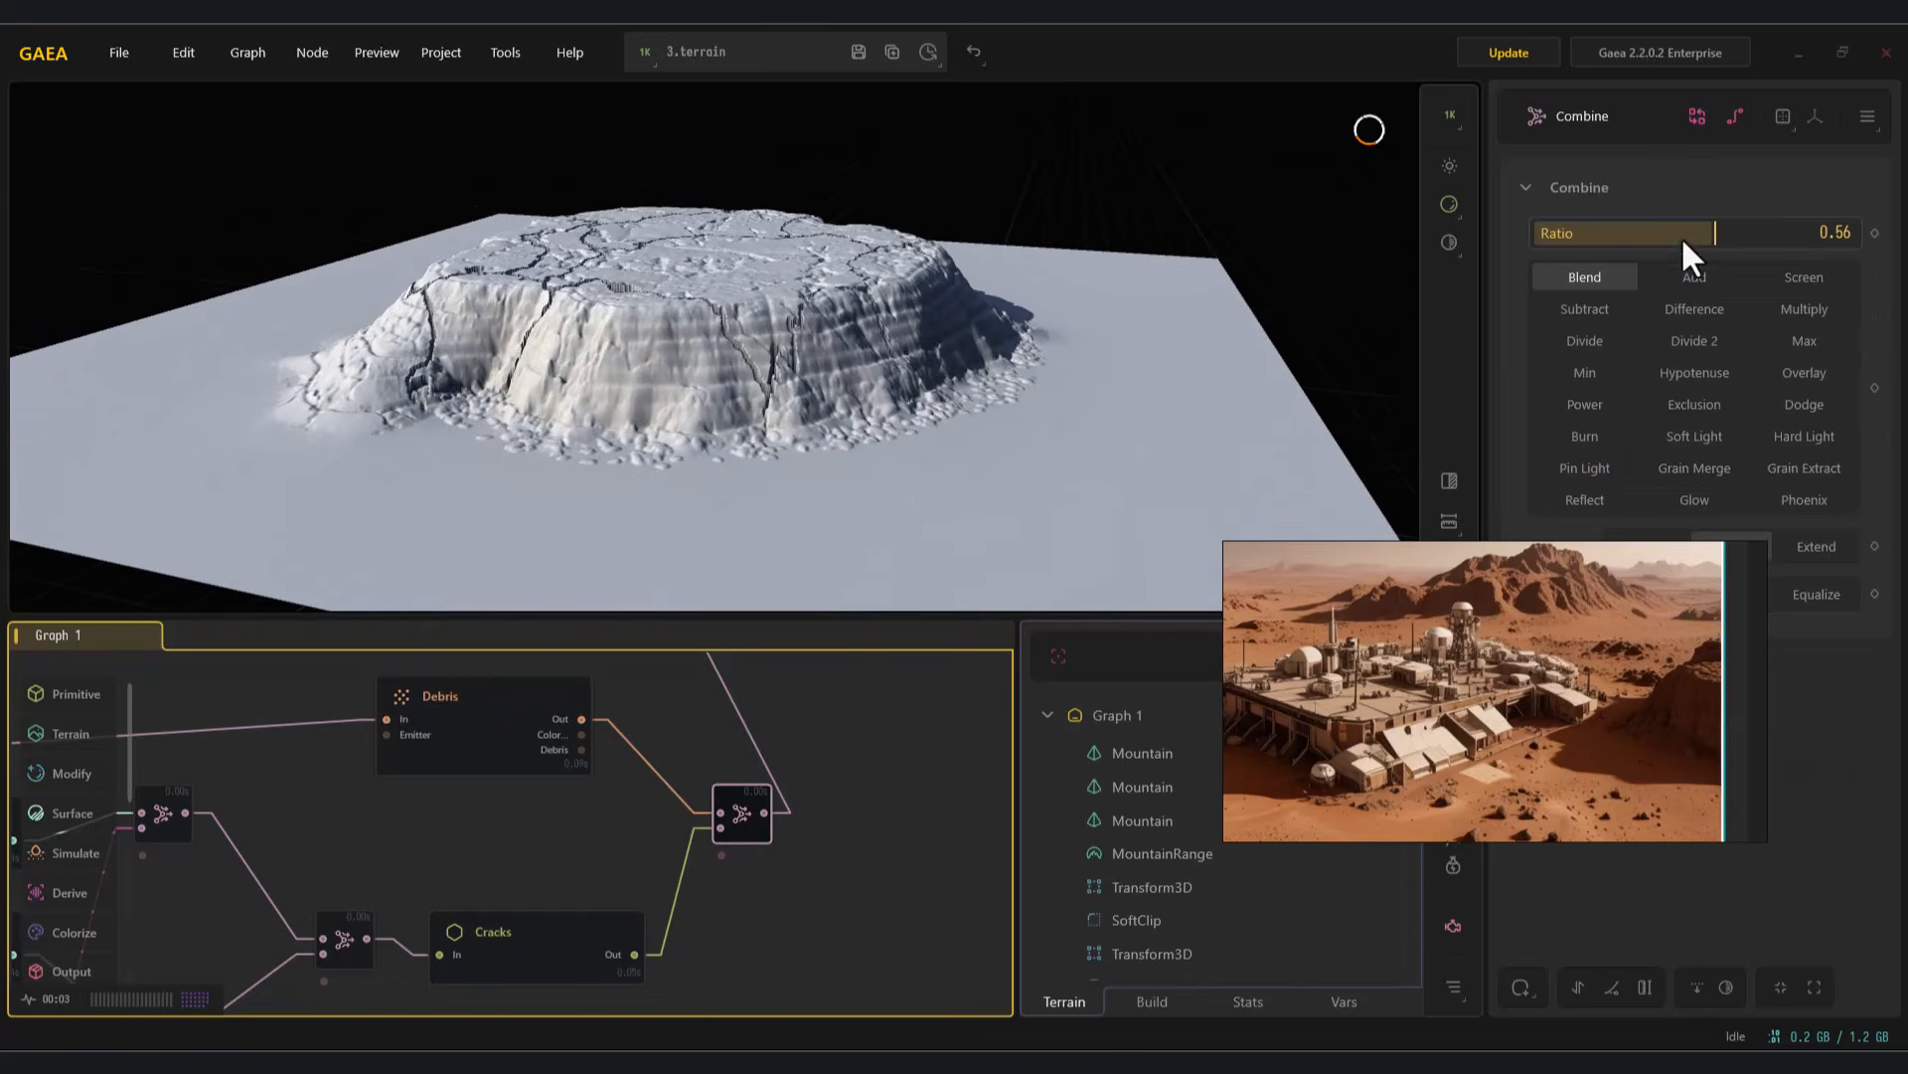
pyautogui.click(1692, 274)
# Examine the plateau at its Transform node and in the Combine that merges it with the mountains
pyautogui.moveTo(846, 672); pyautogui.dragTo(897, 856, button='middle')
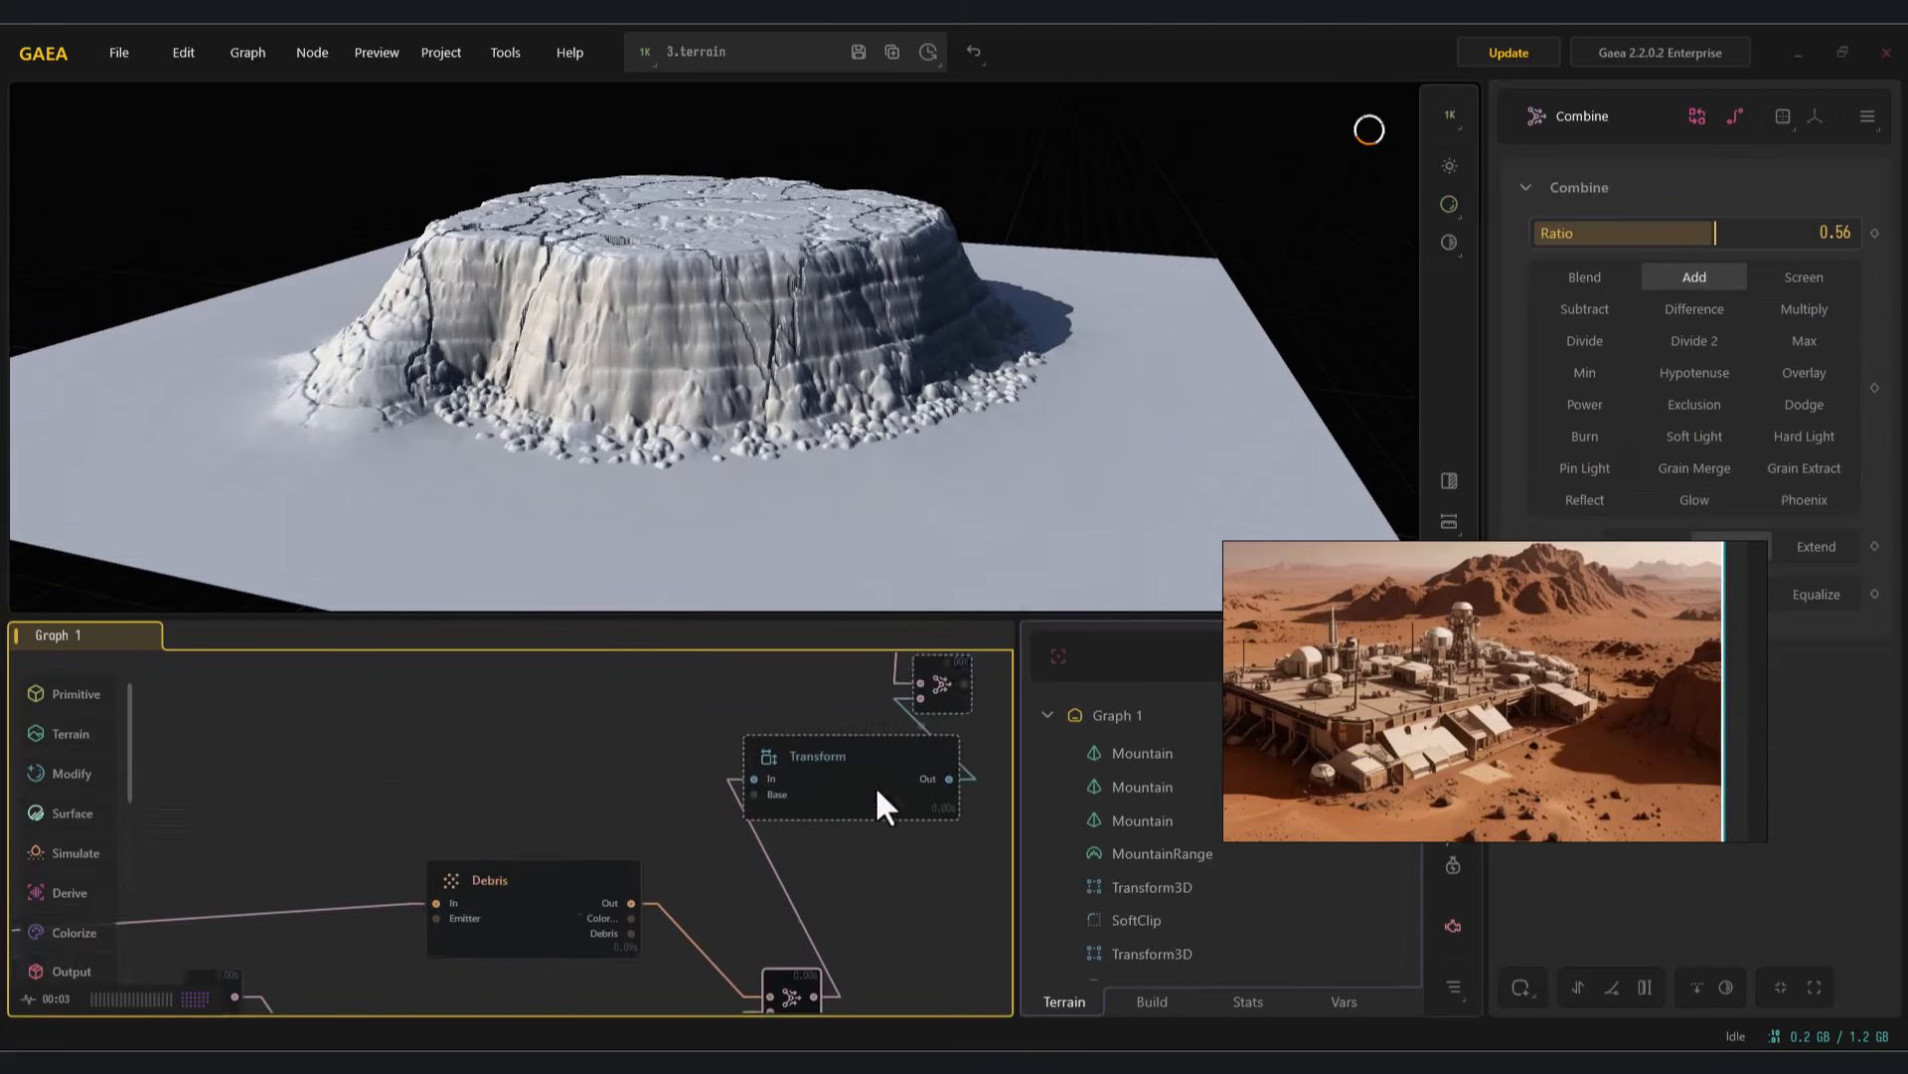
pyautogui.click(874, 792)
pyautogui.scroll(5, 1203, 340)
pyautogui.moveTo(1138, 330); pyautogui.dragTo(1018, 551, button='middle')
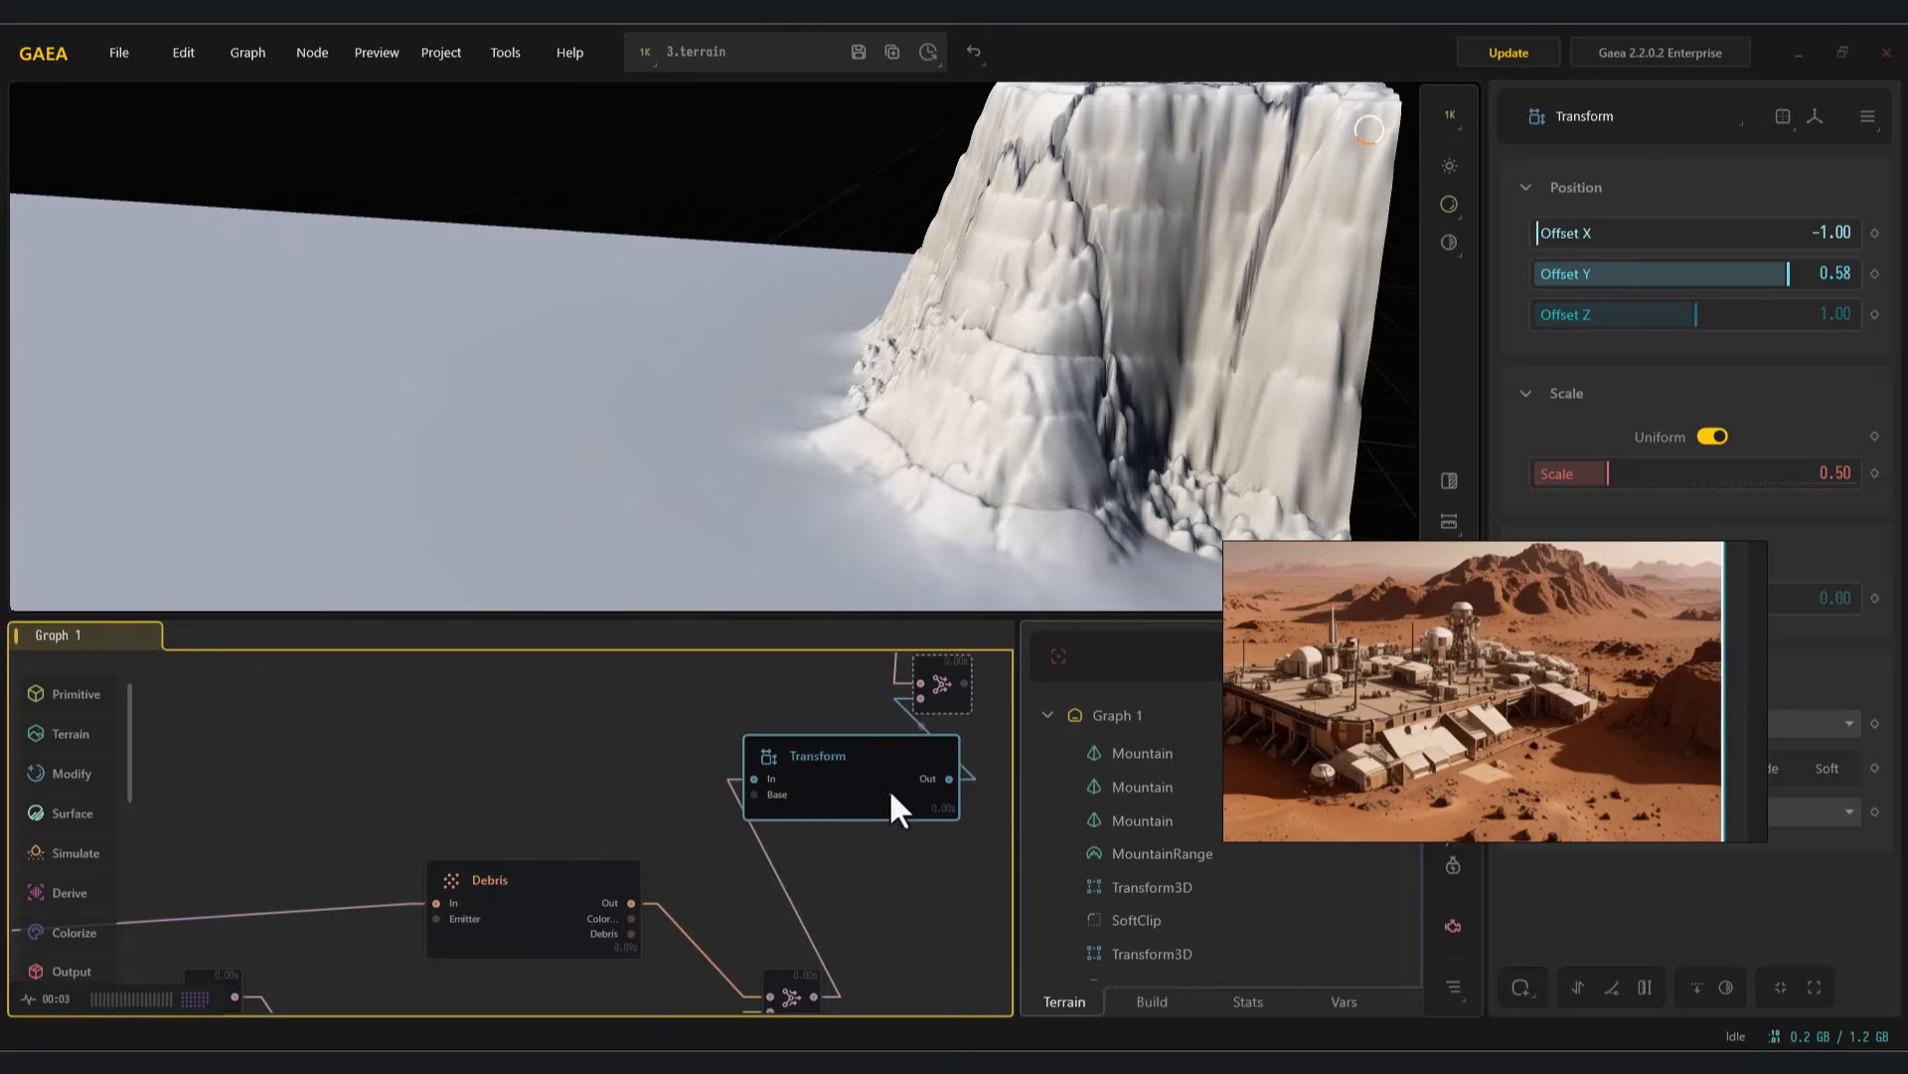
pyautogui.click(938, 684)
pyautogui.scroll(-3, 771, 397)
pyautogui.moveTo(772, 397); pyautogui.dragTo(817, 370, button='middle')
pyautogui.moveTo(695, 837); pyautogui.dragTo(581, 866, button='middle')
# Add a Draw node beside the mountains' Wizard node and open its Painter
pyautogui.press('f')
pyautogui.click(367, 946)
pyautogui.moveTo(1573, 230); pyautogui.dragTo(1576, 230)
pyautogui.moveTo(1225, 336); pyautogui.dragTo(1127, 338, button='middle')
pyautogui.click(1633, 278)
pyautogui.moveTo(1632, 278); pyautogui.dragTo(1608, 273)
pyautogui.scroll(-3, 789, 479)
pyautogui.moveTo(789, 477); pyautogui.dragTo(846, 479, button='middle')
pyautogui.scroll(-3, 579, 927)
pyautogui.moveTo(343, 994); pyautogui.dragTo(584, 833, button='middle')
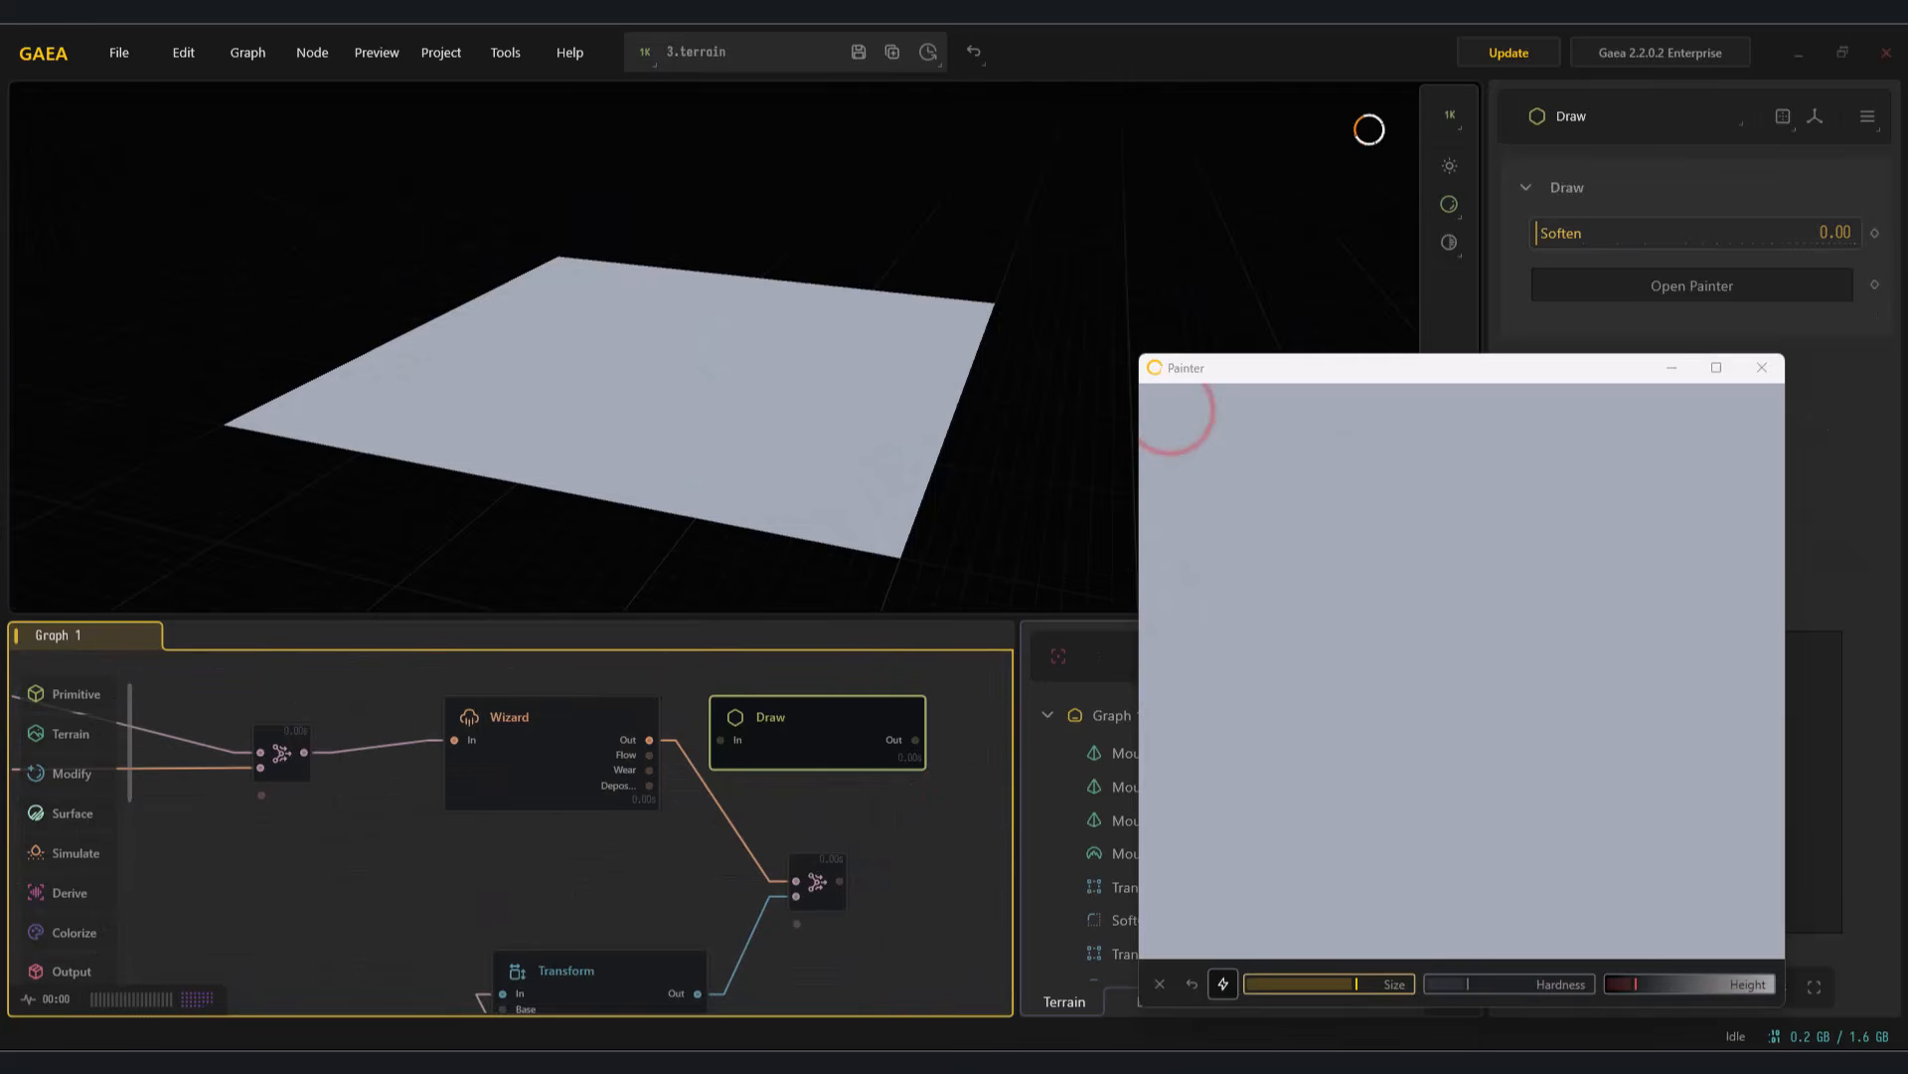
# Try to paint a raised band along the upper edge of the Draw canvas, and reopen the Painter
pyautogui.moveTo(1176, 411)
pyautogui.mouseDown()
pyautogui.moveTo(1710, 427)
pyautogui.moveTo(1470, 434)
pyautogui.moveTo(1471, 457)
pyautogui.mouseUp()
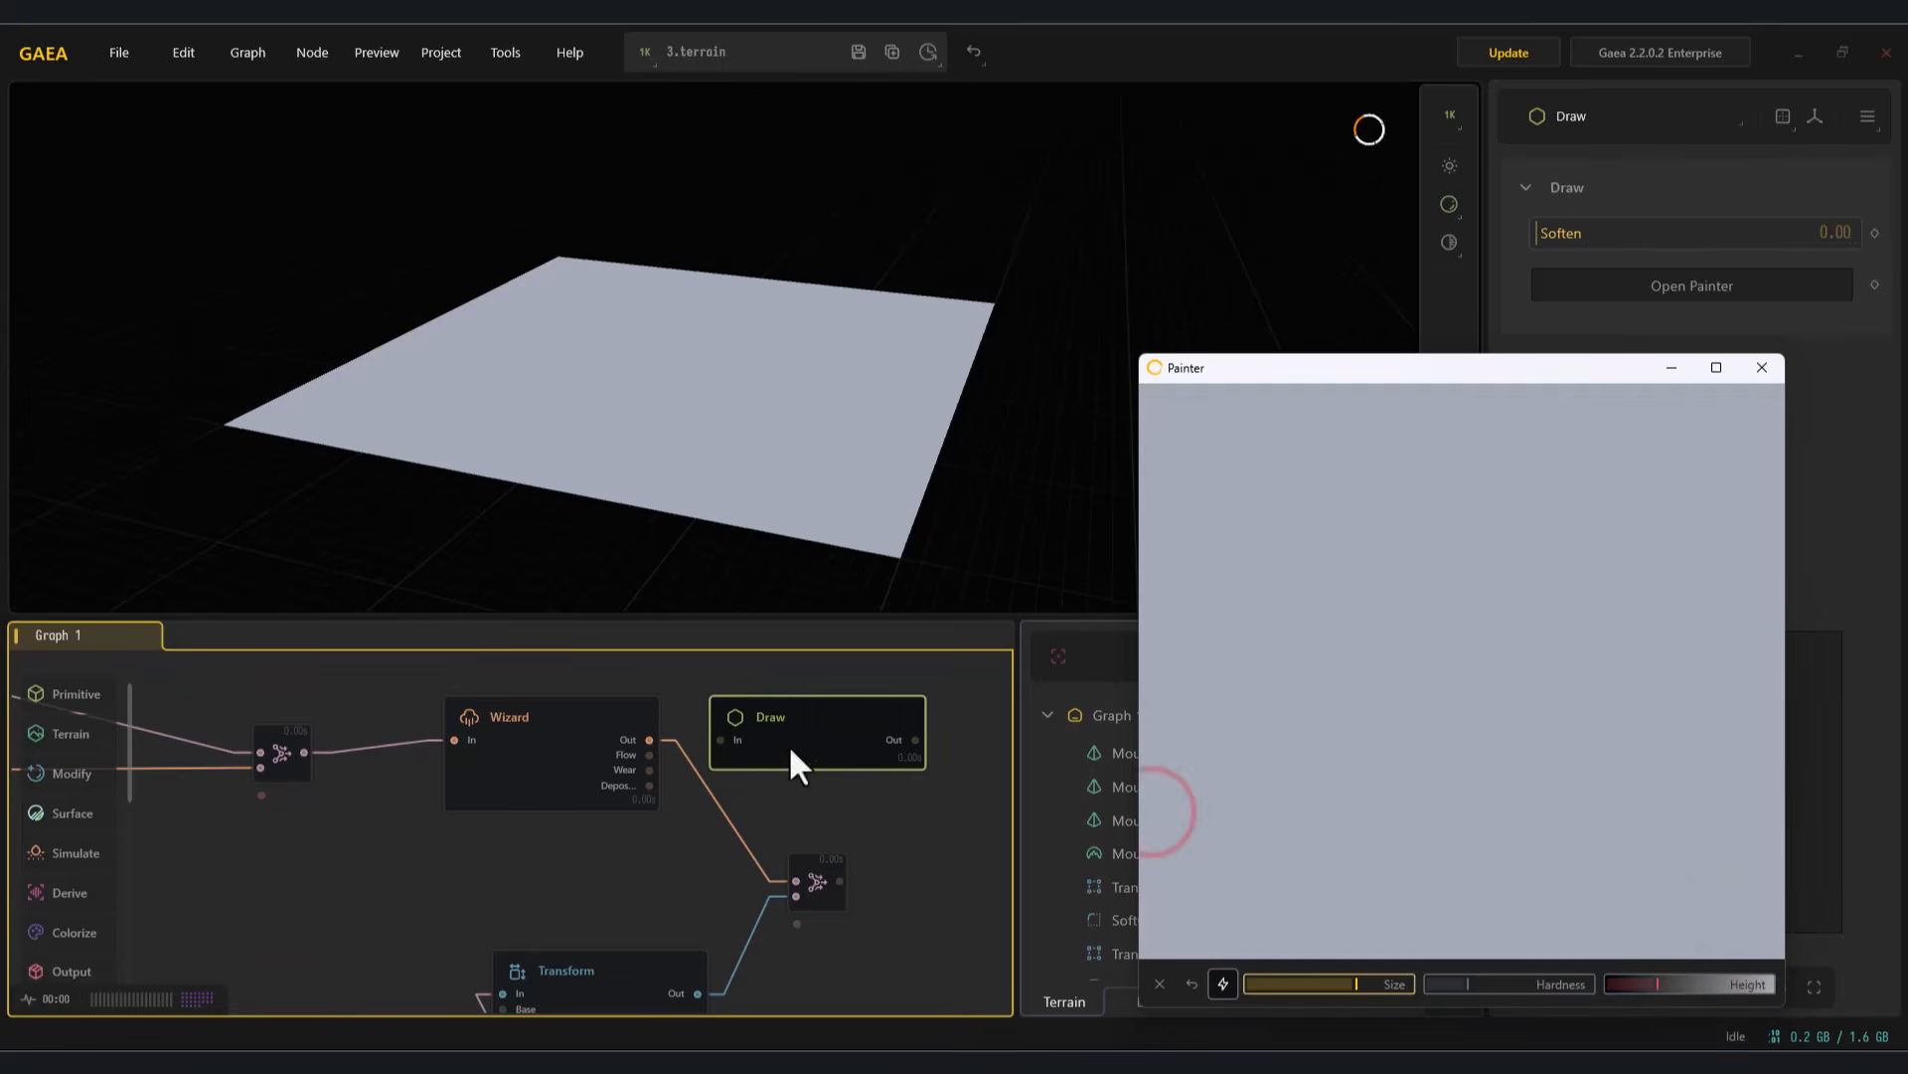
pyautogui.moveTo(1730, 425); pyautogui.dragTo(1249, 418)
pyautogui.click(1761, 369)
pyautogui.click(1665, 291)
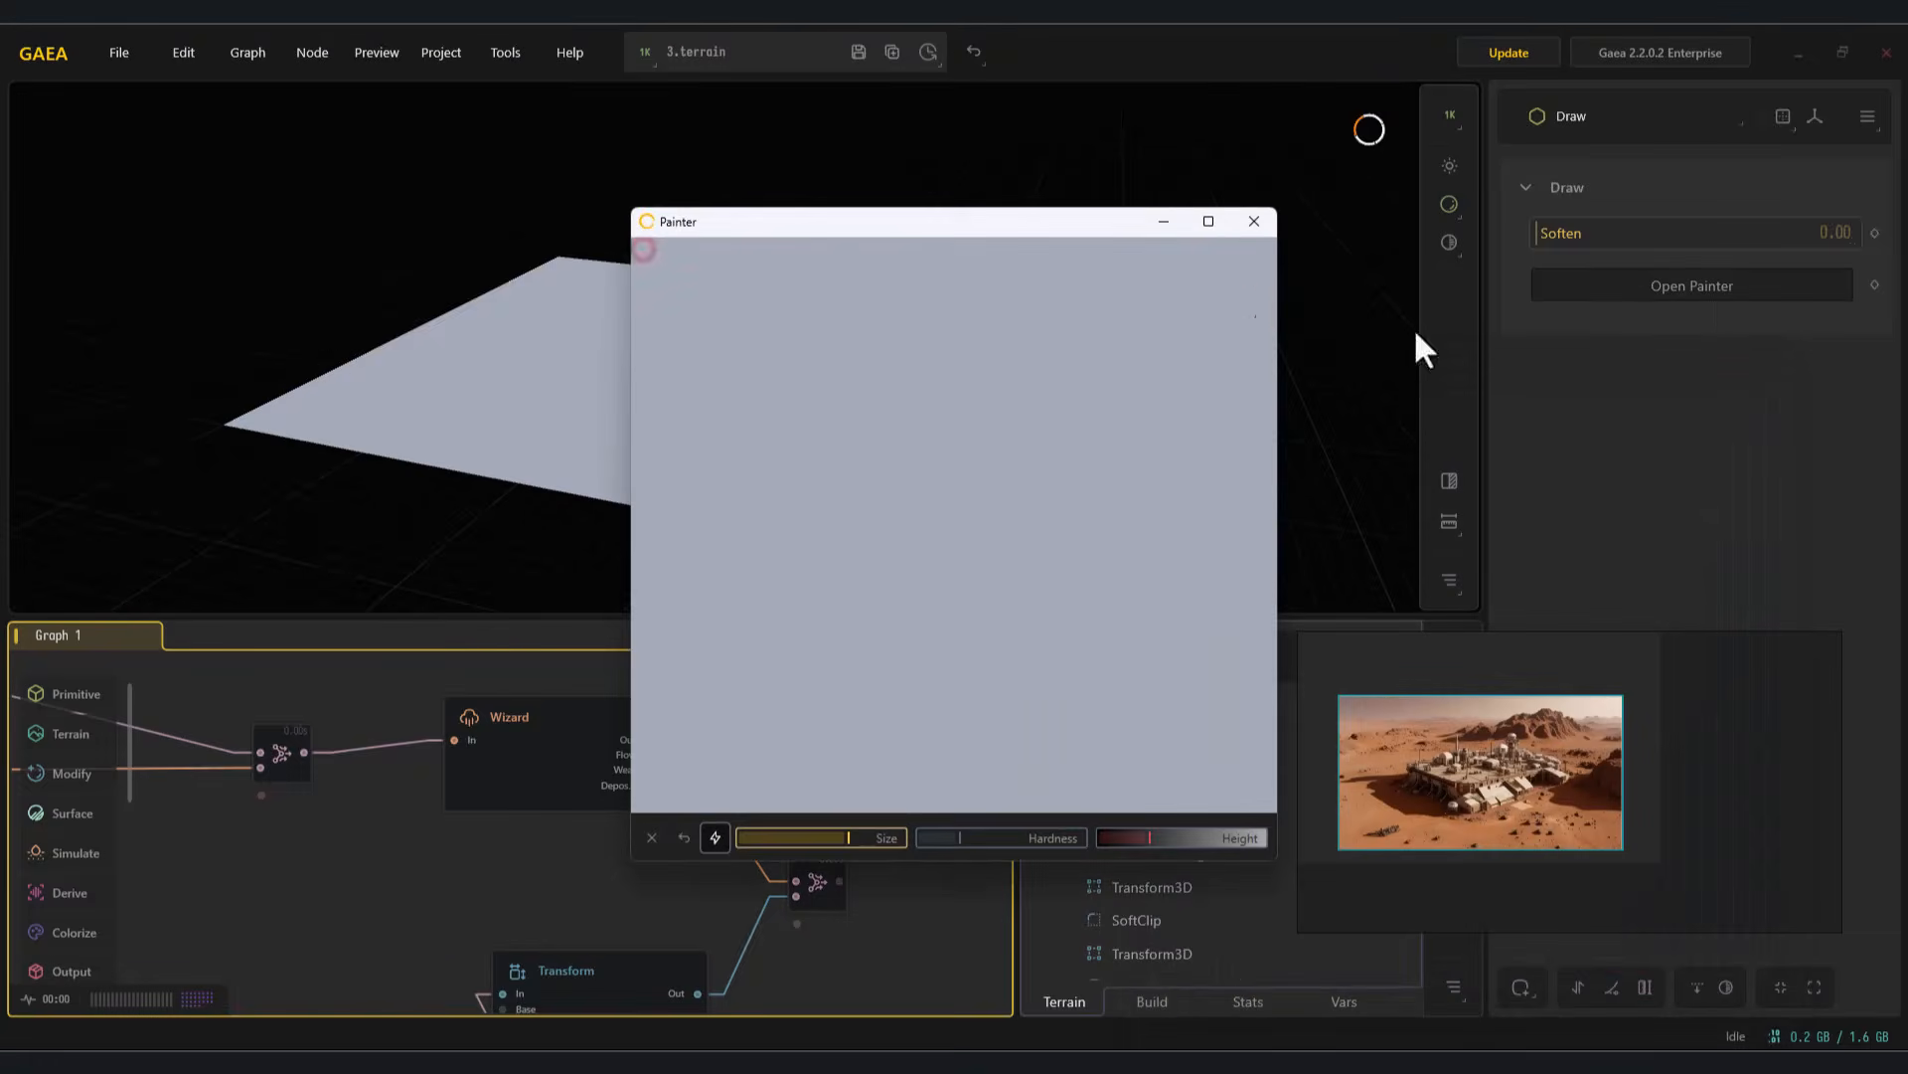
# Paint a raised ridge along the upper and right edges of the Draw canvas and close the Painter
pyautogui.moveTo(1177, 274)
pyautogui.mouseDown()
pyautogui.moveTo(810, 268)
pyautogui.moveTo(1253, 264)
pyautogui.moveTo(1254, 775)
pyautogui.mouseUp()
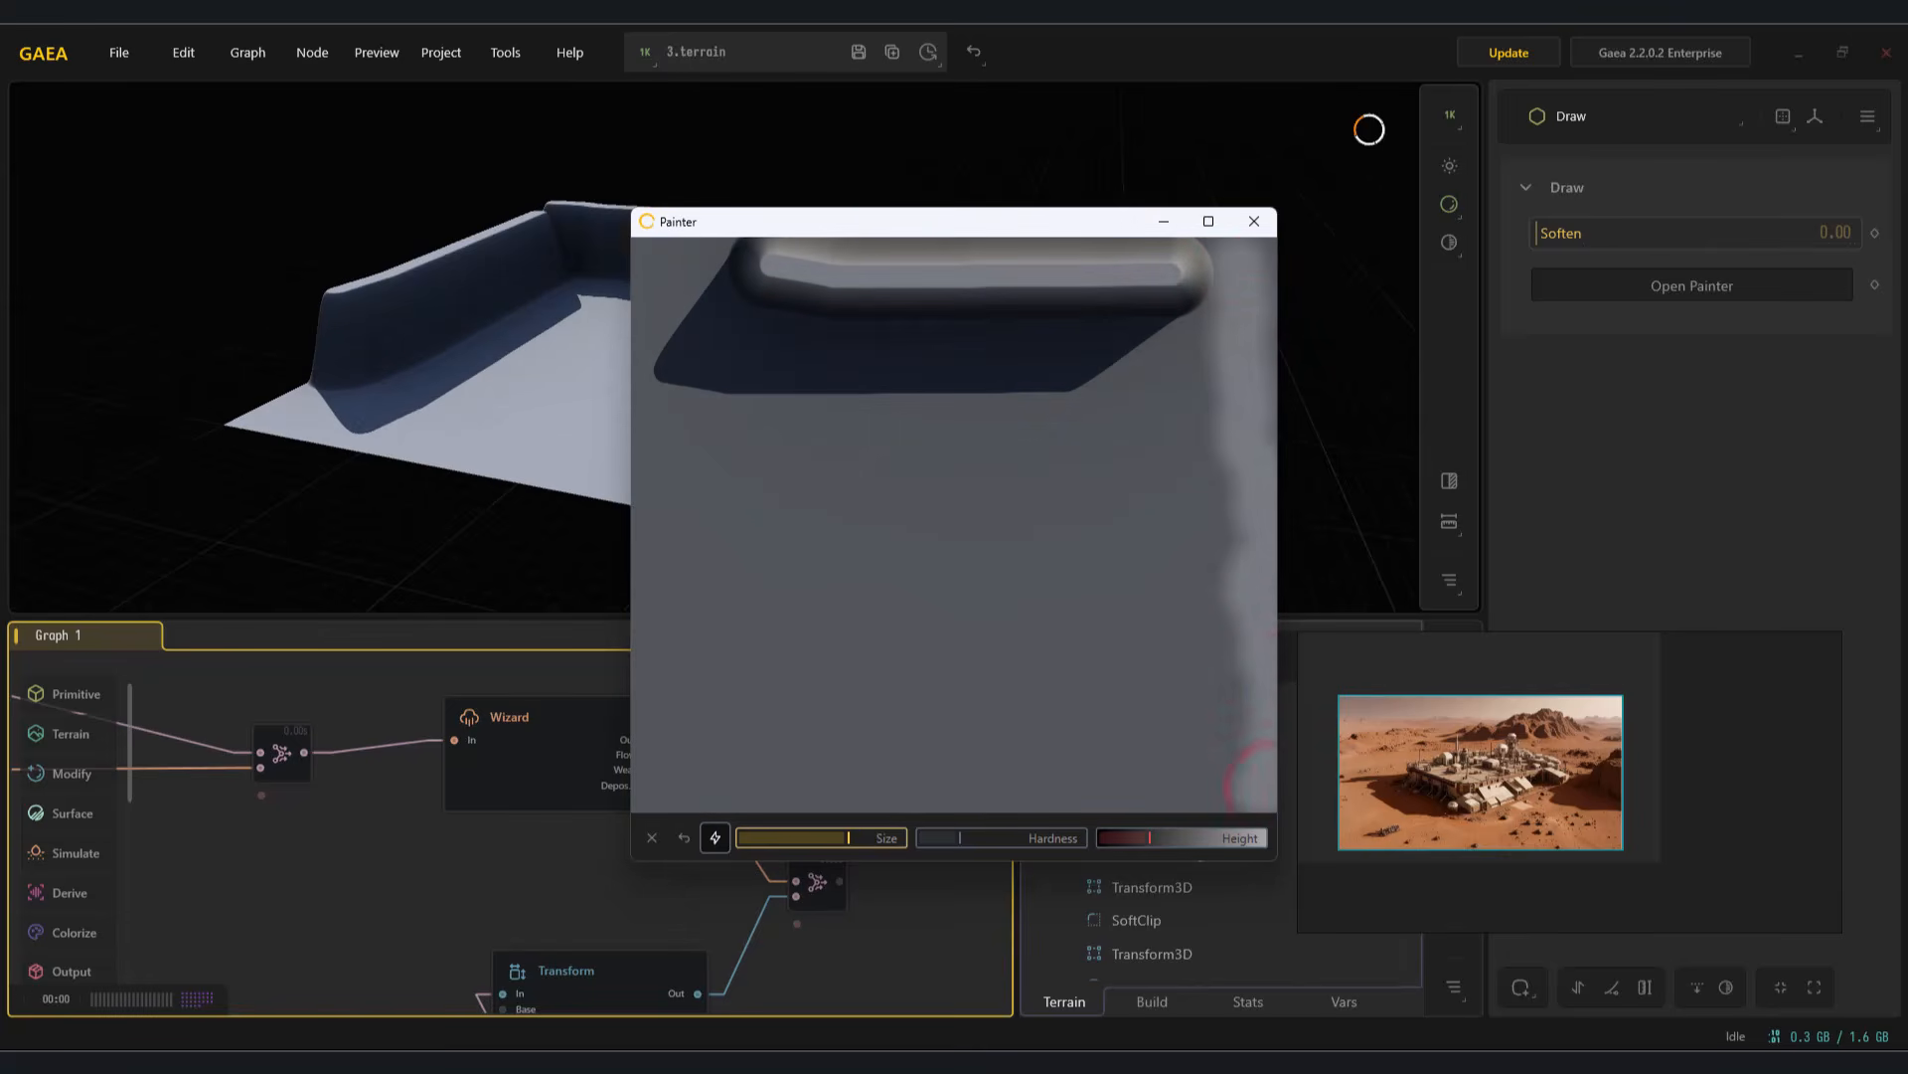
pyautogui.moveTo(1266, 338); pyautogui.dragTo(1166, 292)
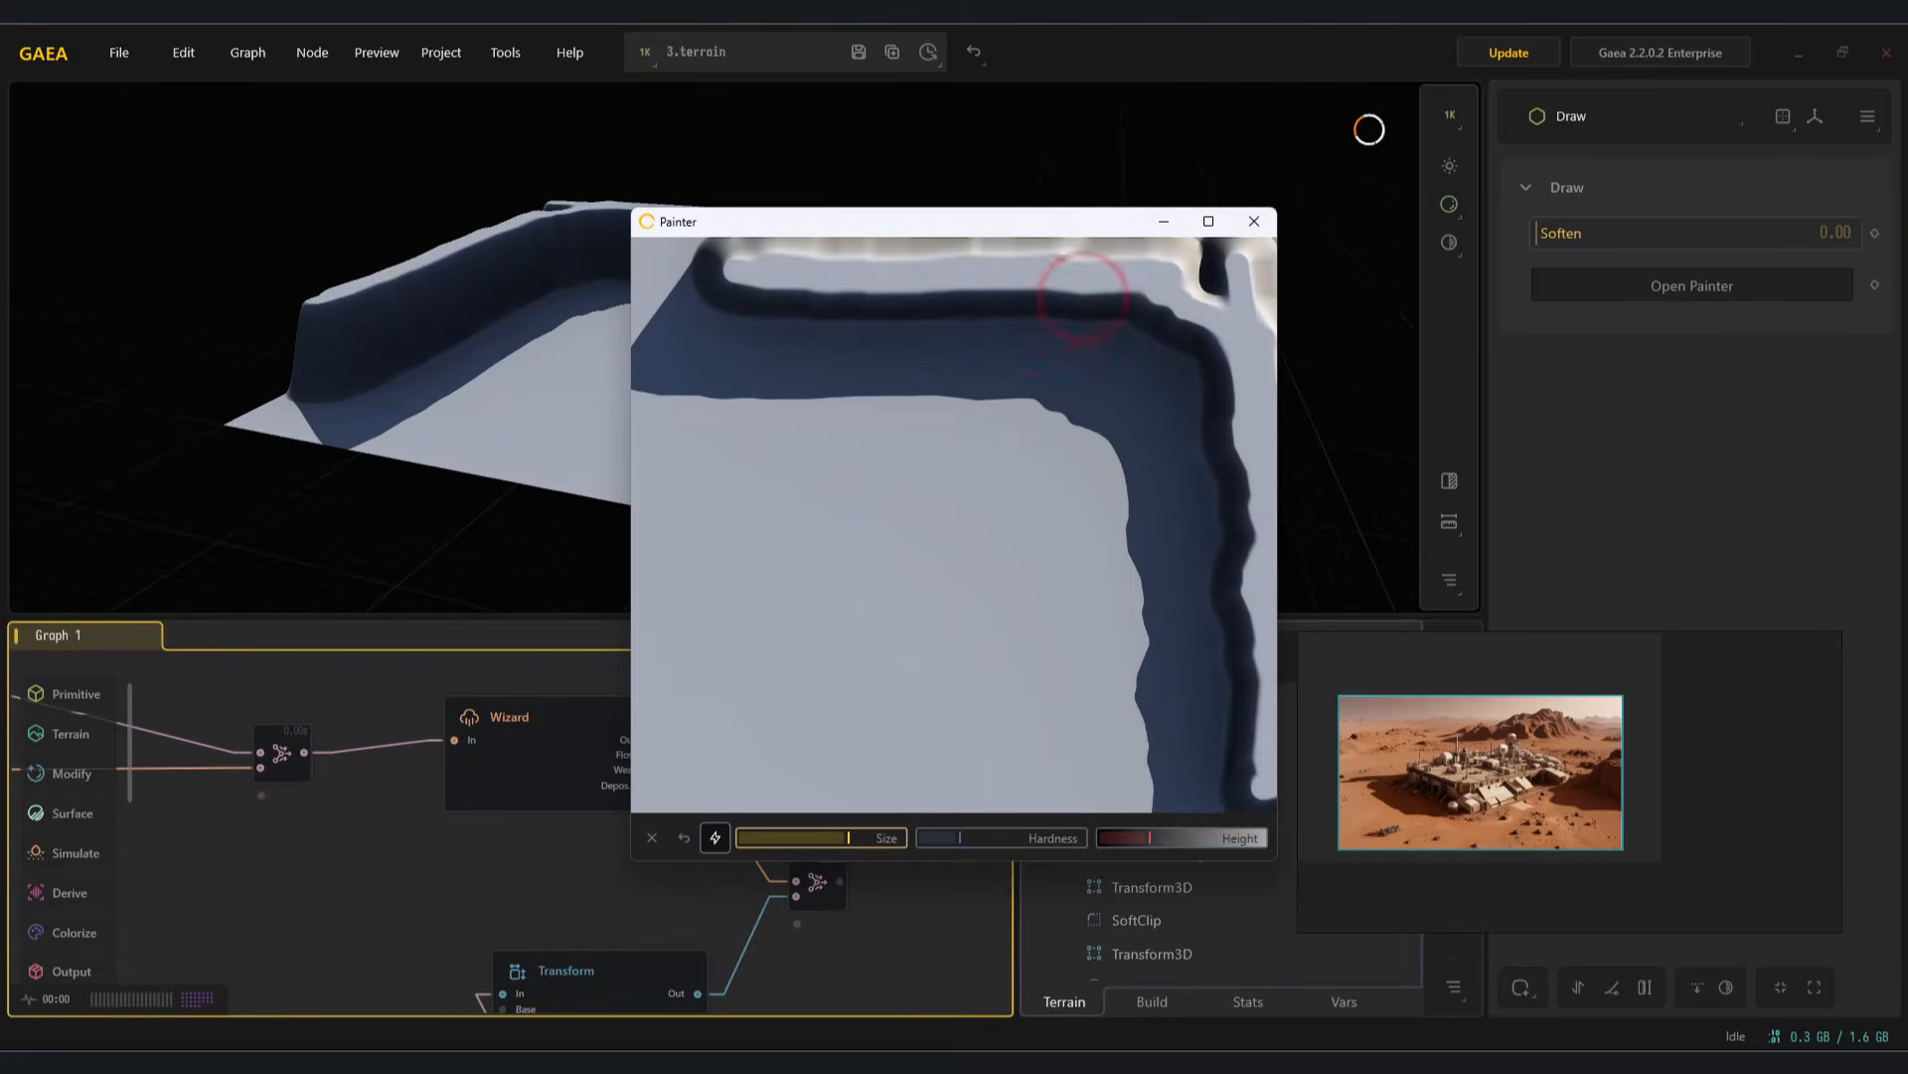
pyautogui.keyDown('alt'); pyautogui.click(1253, 220); pyautogui.keyUp('alt')
pyautogui.keyDown('alt'); pyautogui.moveTo(1088, 445); pyautogui.dragTo(830, 693); pyautogui.keyUp('alt')
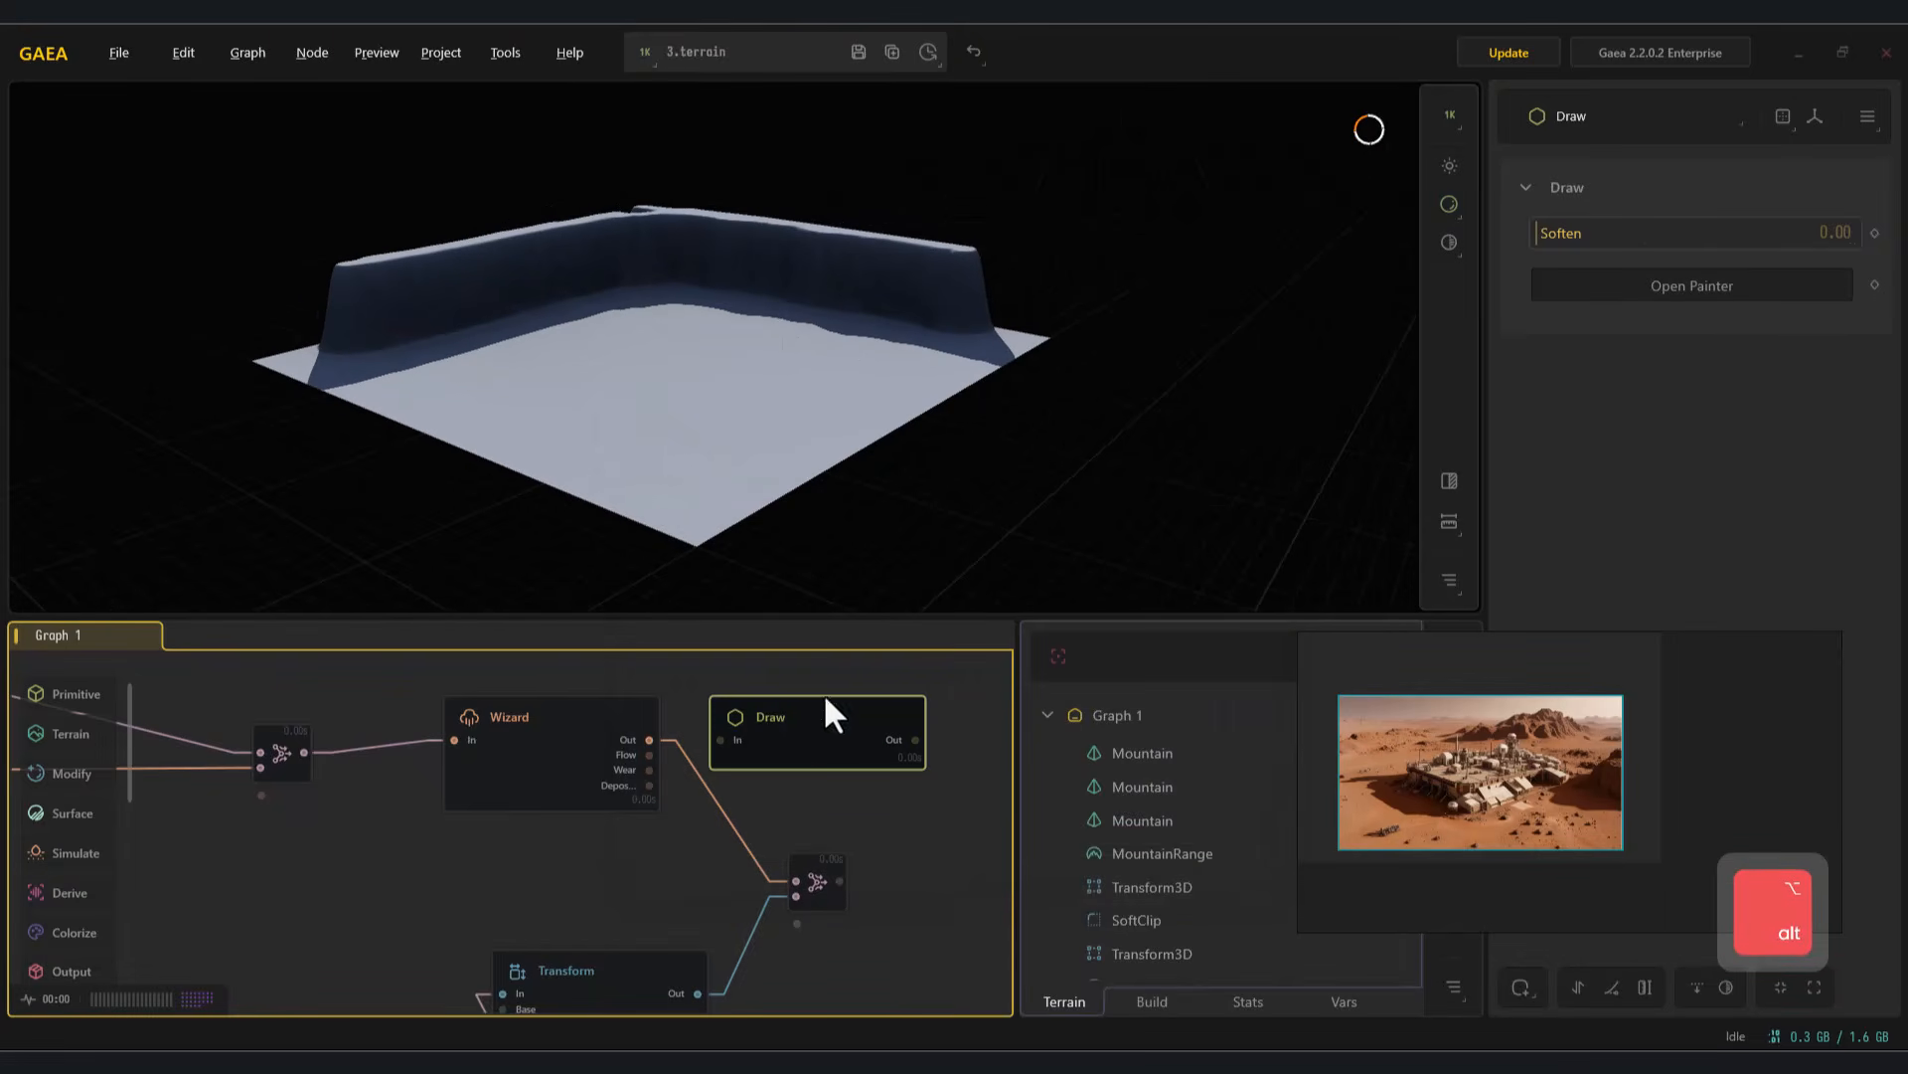
# Feed the Draw output into a new Wizard2 erosion node
pyautogui.moveTo(968, 737); pyautogui.dragTo(974, 736)
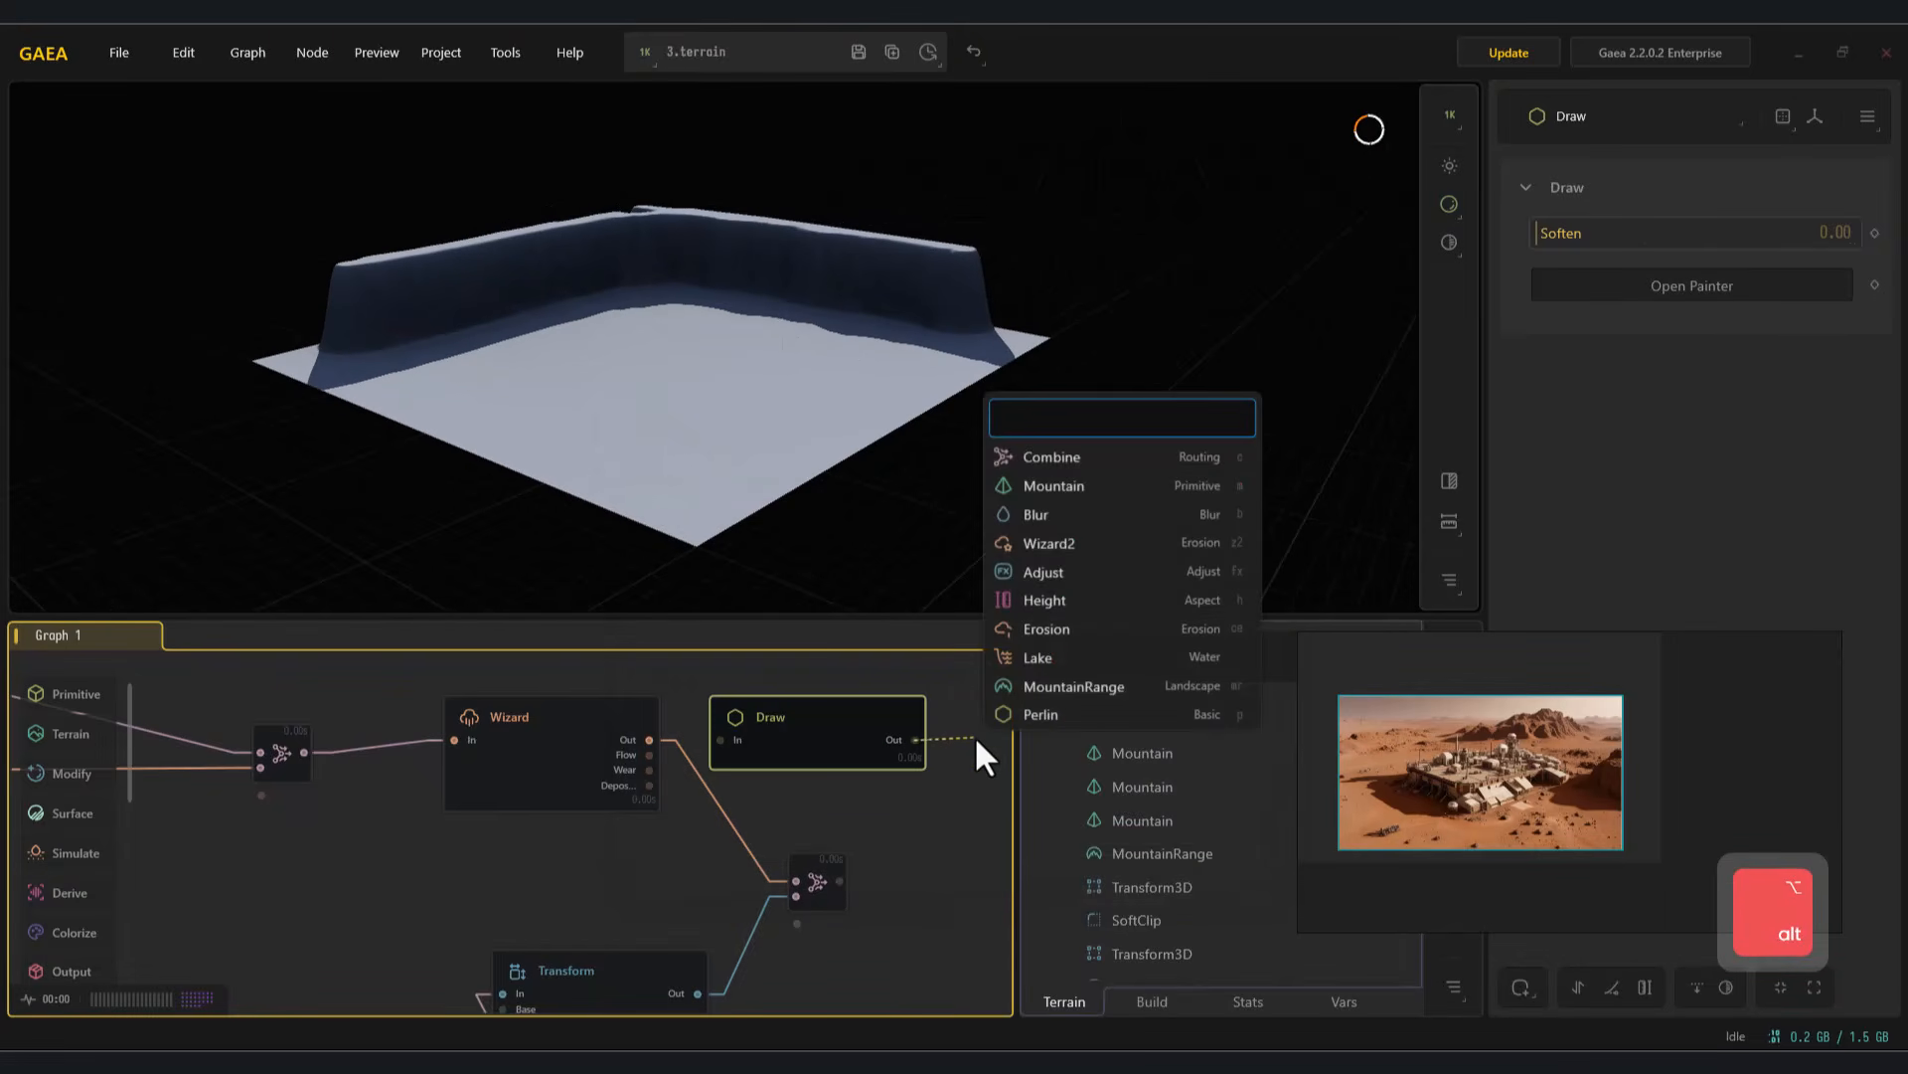
pyautogui.click(1059, 543)
pyautogui.keyDown('alt'); pyautogui.moveTo(568, 462); pyautogui.dragTo(696, 492); pyautogui.keyUp('alt')
pyautogui.moveTo(520, 877); pyautogui.dragTo(557, 835)
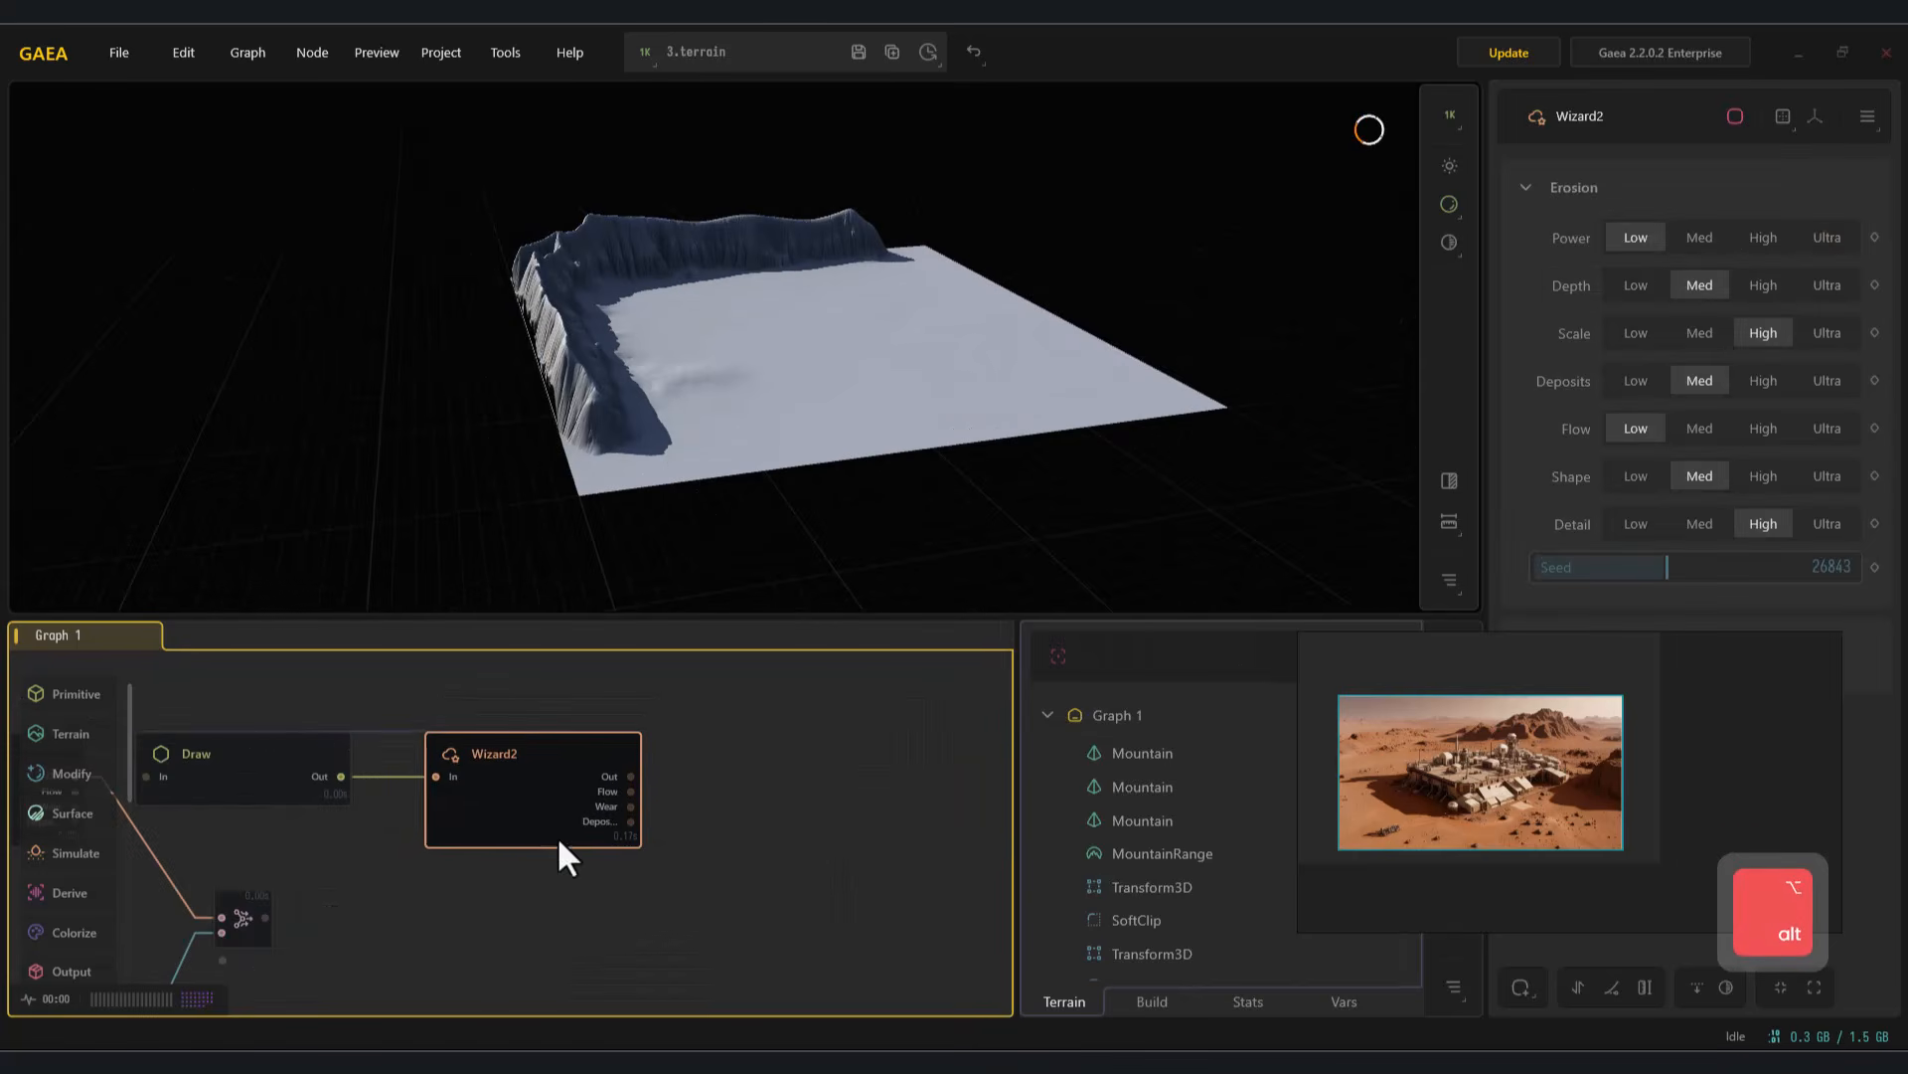
# Paint extra raised mounds along the upper ridge of the Draw mask and display the eroded Wizard2 result
pyautogui.click(296, 773)
pyautogui.click(1728, 283)
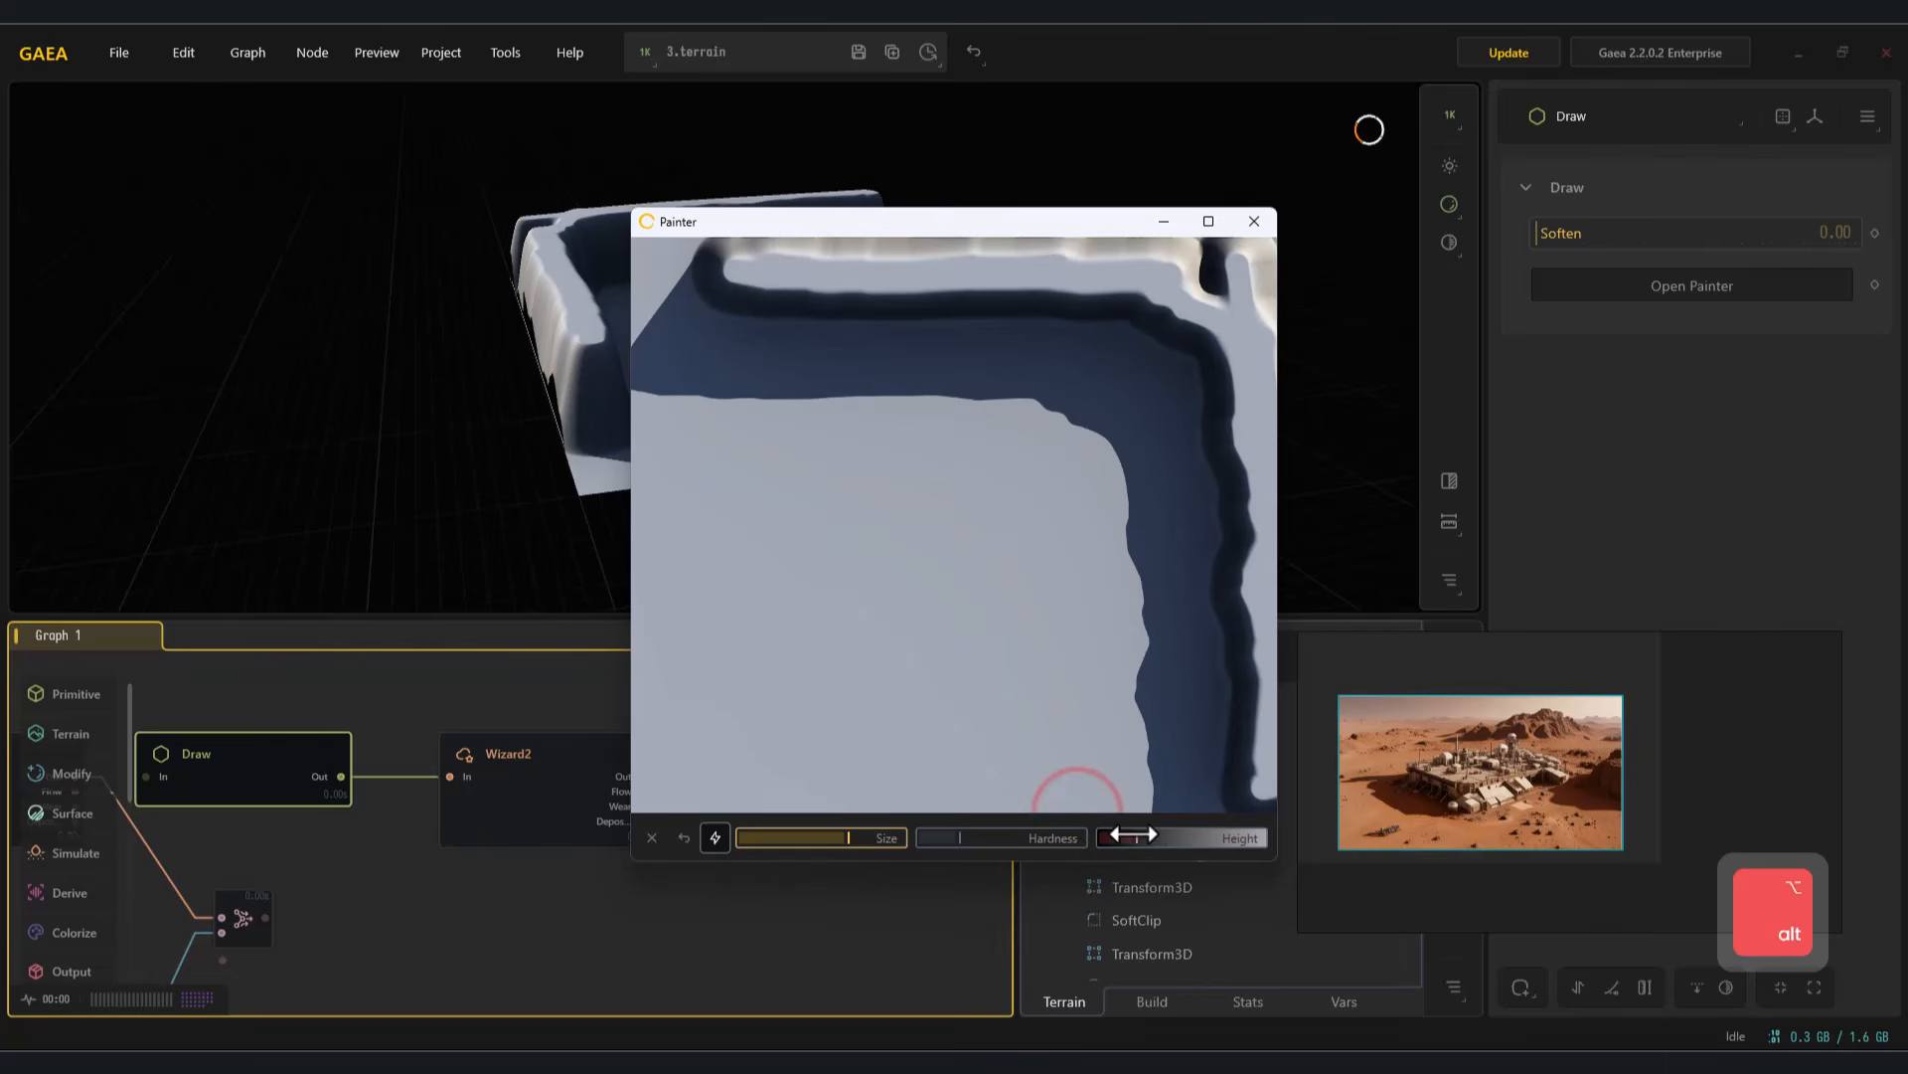
pyautogui.moveTo(1094, 372)
pyautogui.keyDown('alt'); pyautogui.mouseDown()
pyautogui.moveTo(1089, 338)
pyautogui.moveTo(682, 300)
pyautogui.moveTo(1104, 278)
pyautogui.moveTo(1002, 285)
pyautogui.moveTo(1039, 303)
pyautogui.mouseUp(); pyautogui.keyUp('alt')
pyautogui.click(1254, 222)
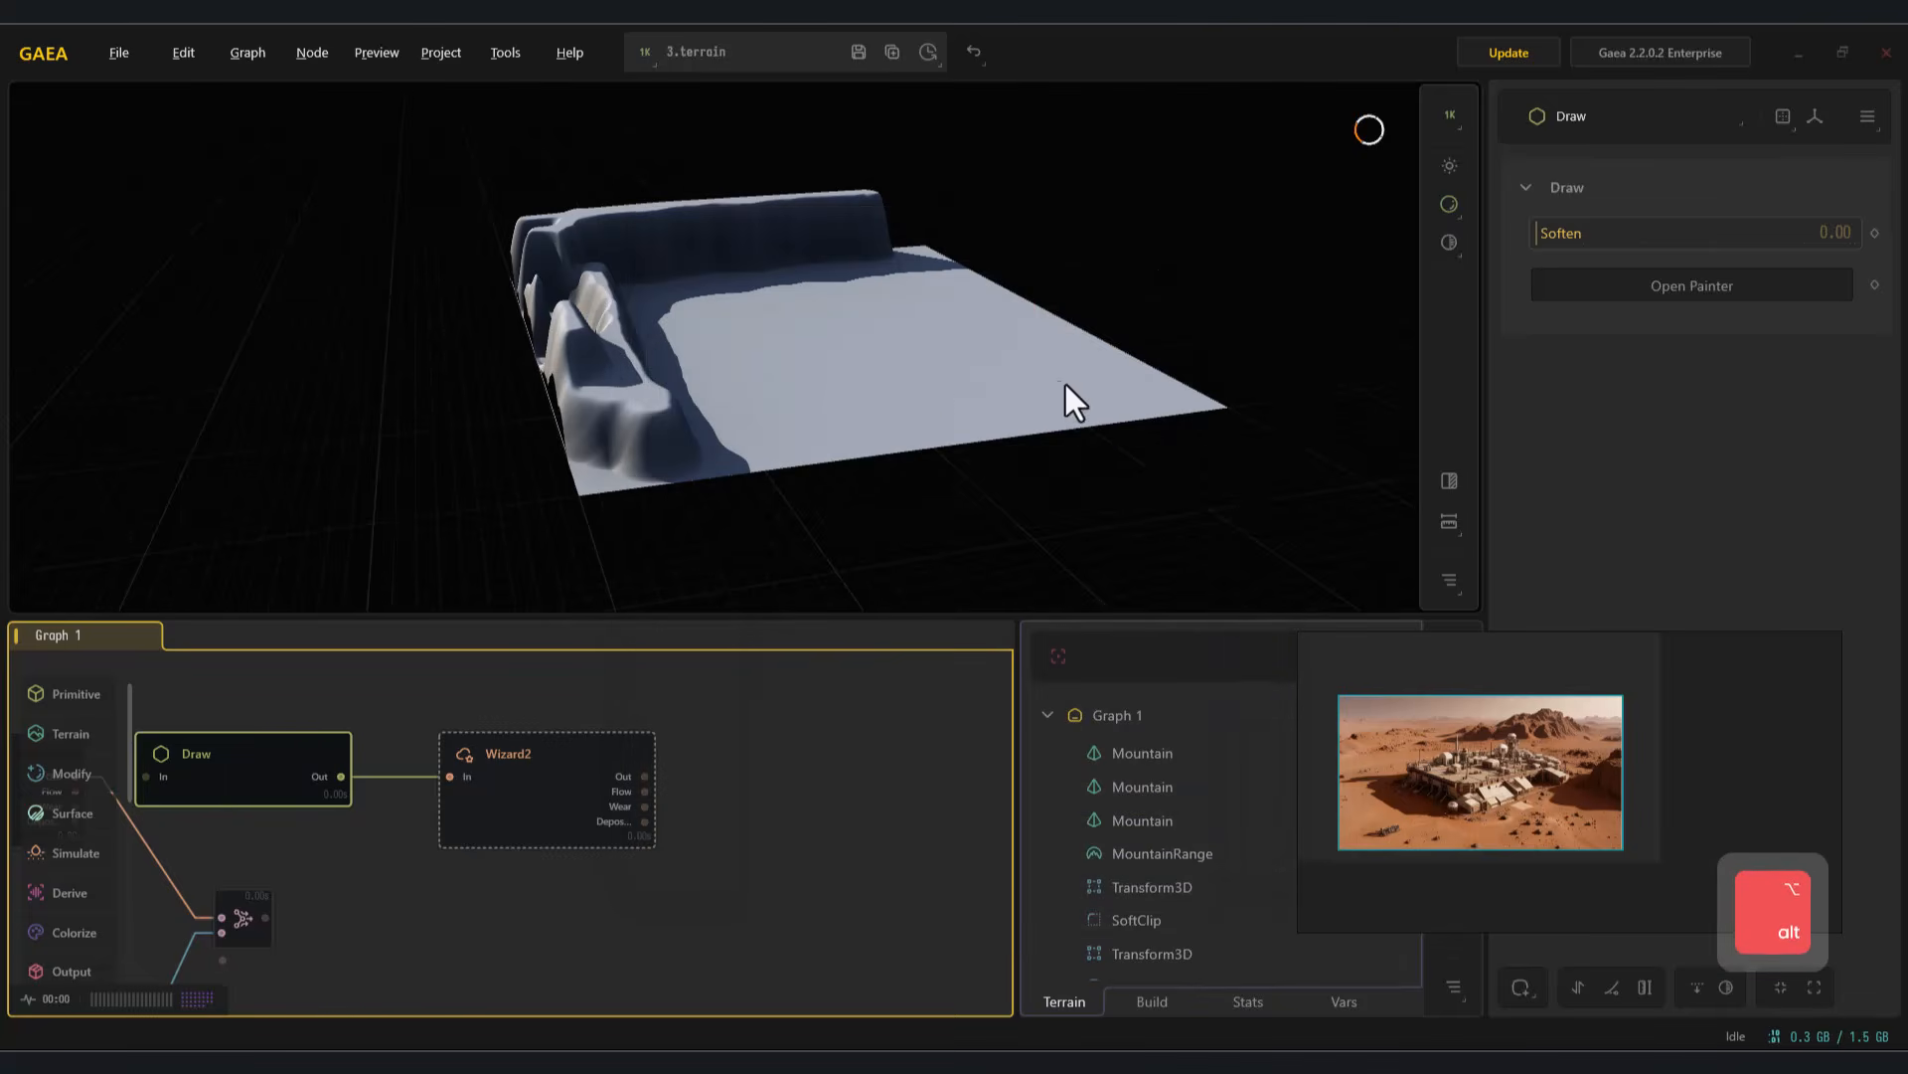
pyautogui.keyDown('alt'); pyautogui.moveTo(1058, 380); pyautogui.dragTo(810, 340); pyautogui.keyUp('alt')
pyautogui.click(525, 790)
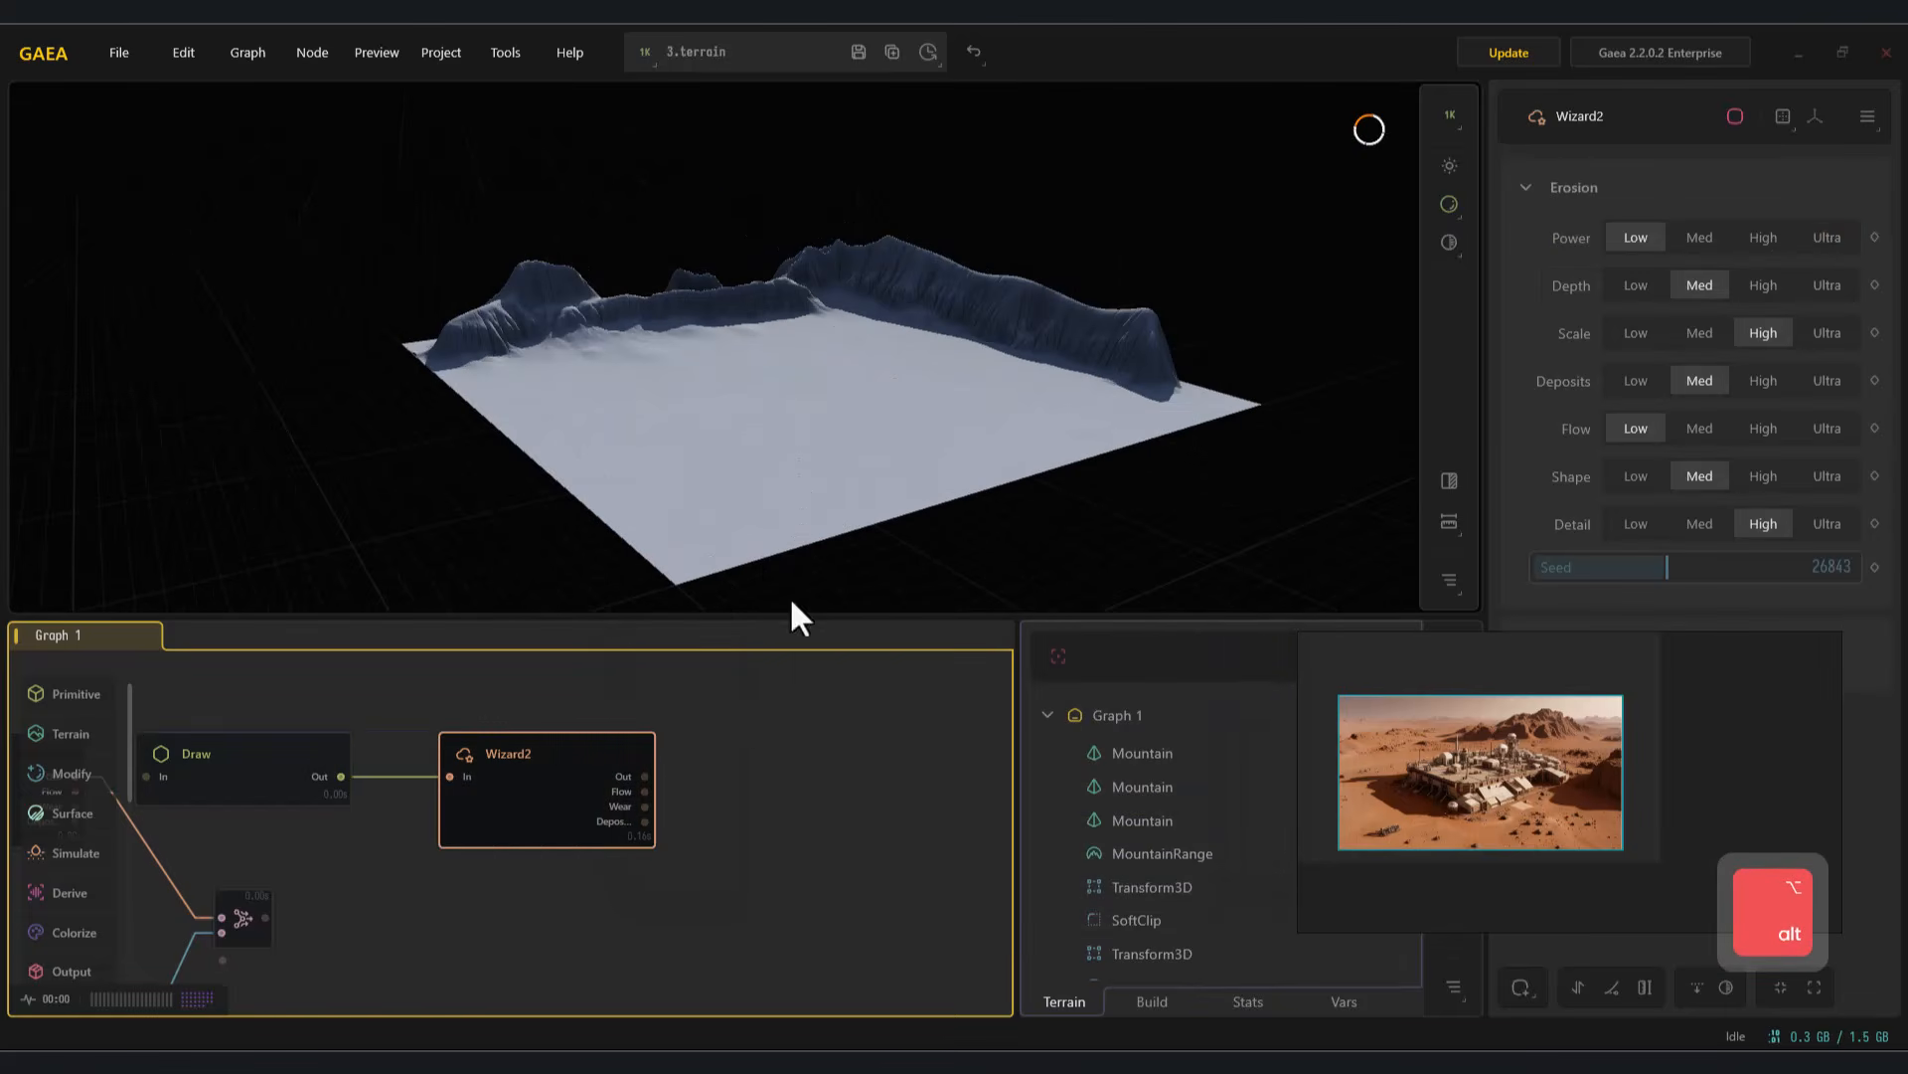
# Space out the Draw and Wizard2 nodes and set Wizard2's erosion Power to High
pyautogui.moveTo(540, 785)
pyautogui.mouseDown()
pyautogui.moveTo(610, 862)
pyautogui.moveTo(586, 887)
pyautogui.mouseUp()
pyautogui.click(286, 740)
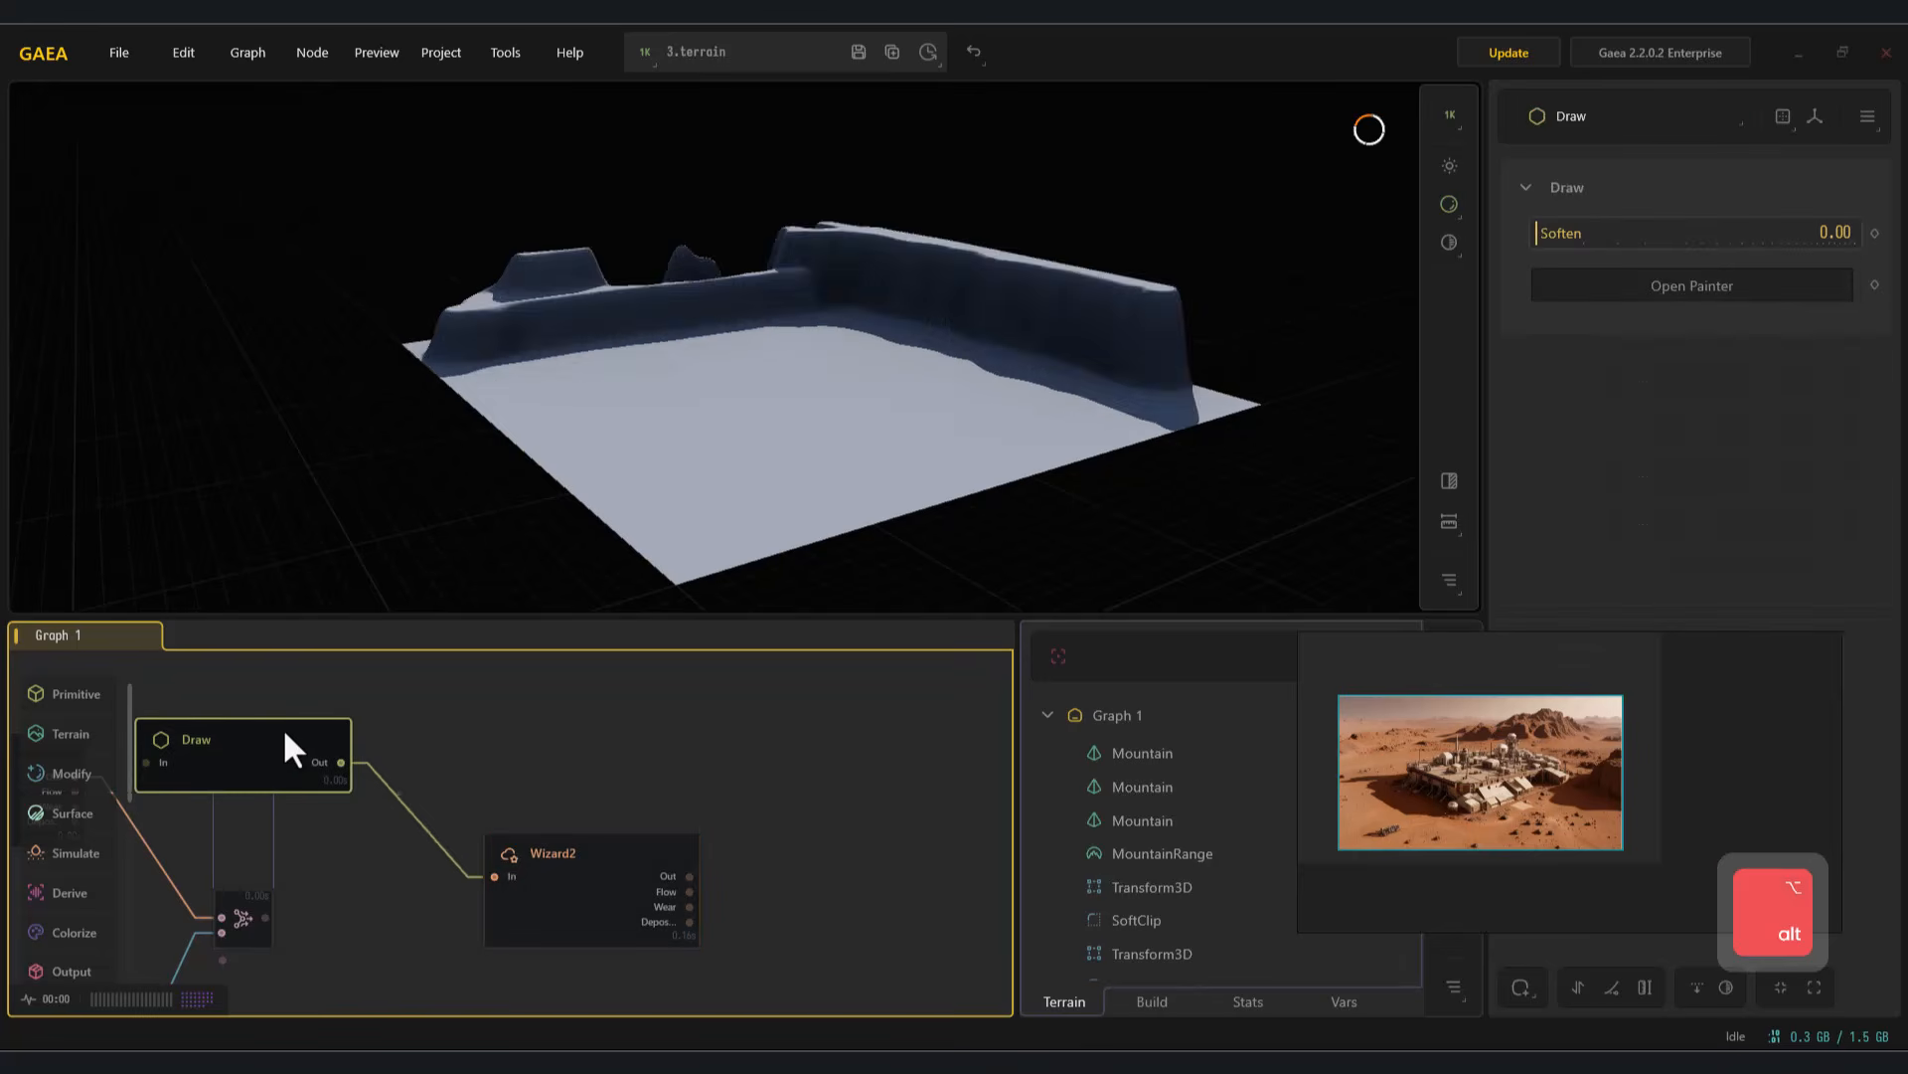
pyautogui.moveTo(288, 751); pyautogui.dragTo(338, 741)
pyautogui.click(532, 857)
pyautogui.click(1745, 237)
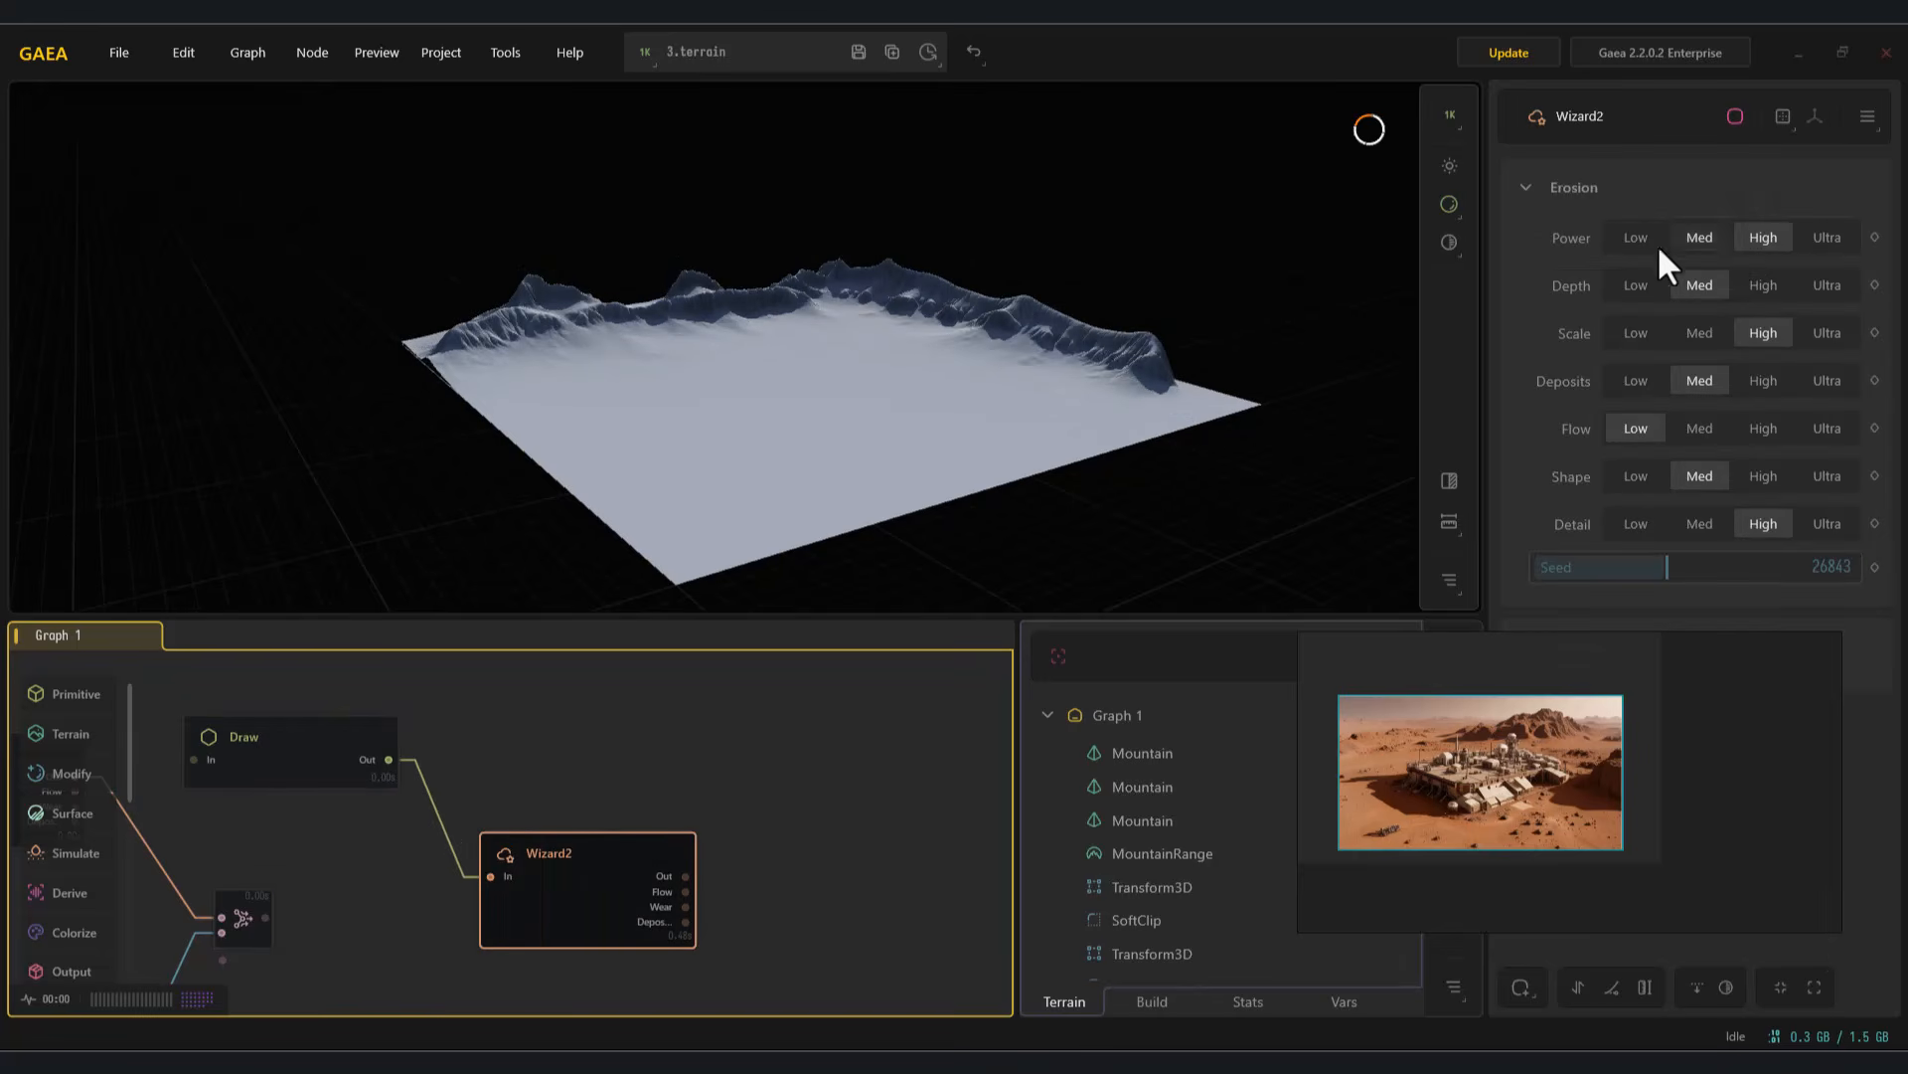
# Merge the Wizard2 ridge with the mountains-and-plateau Combine in a new Combine node
pyautogui.keyDown('alt'); pyautogui.moveTo(524, 782); pyautogui.dragTo(560, 689, button='middle'); pyautogui.keyUp('alt')
pyautogui.click(268, 827)
pyautogui.moveTo(648, 805)
pyautogui.mouseDown()
pyautogui.moveTo(581, 711)
pyautogui.moveTo(615, 693)
pyautogui.mouseUp()
pyautogui.moveTo(316, 672); pyautogui.dragTo(268, 660)
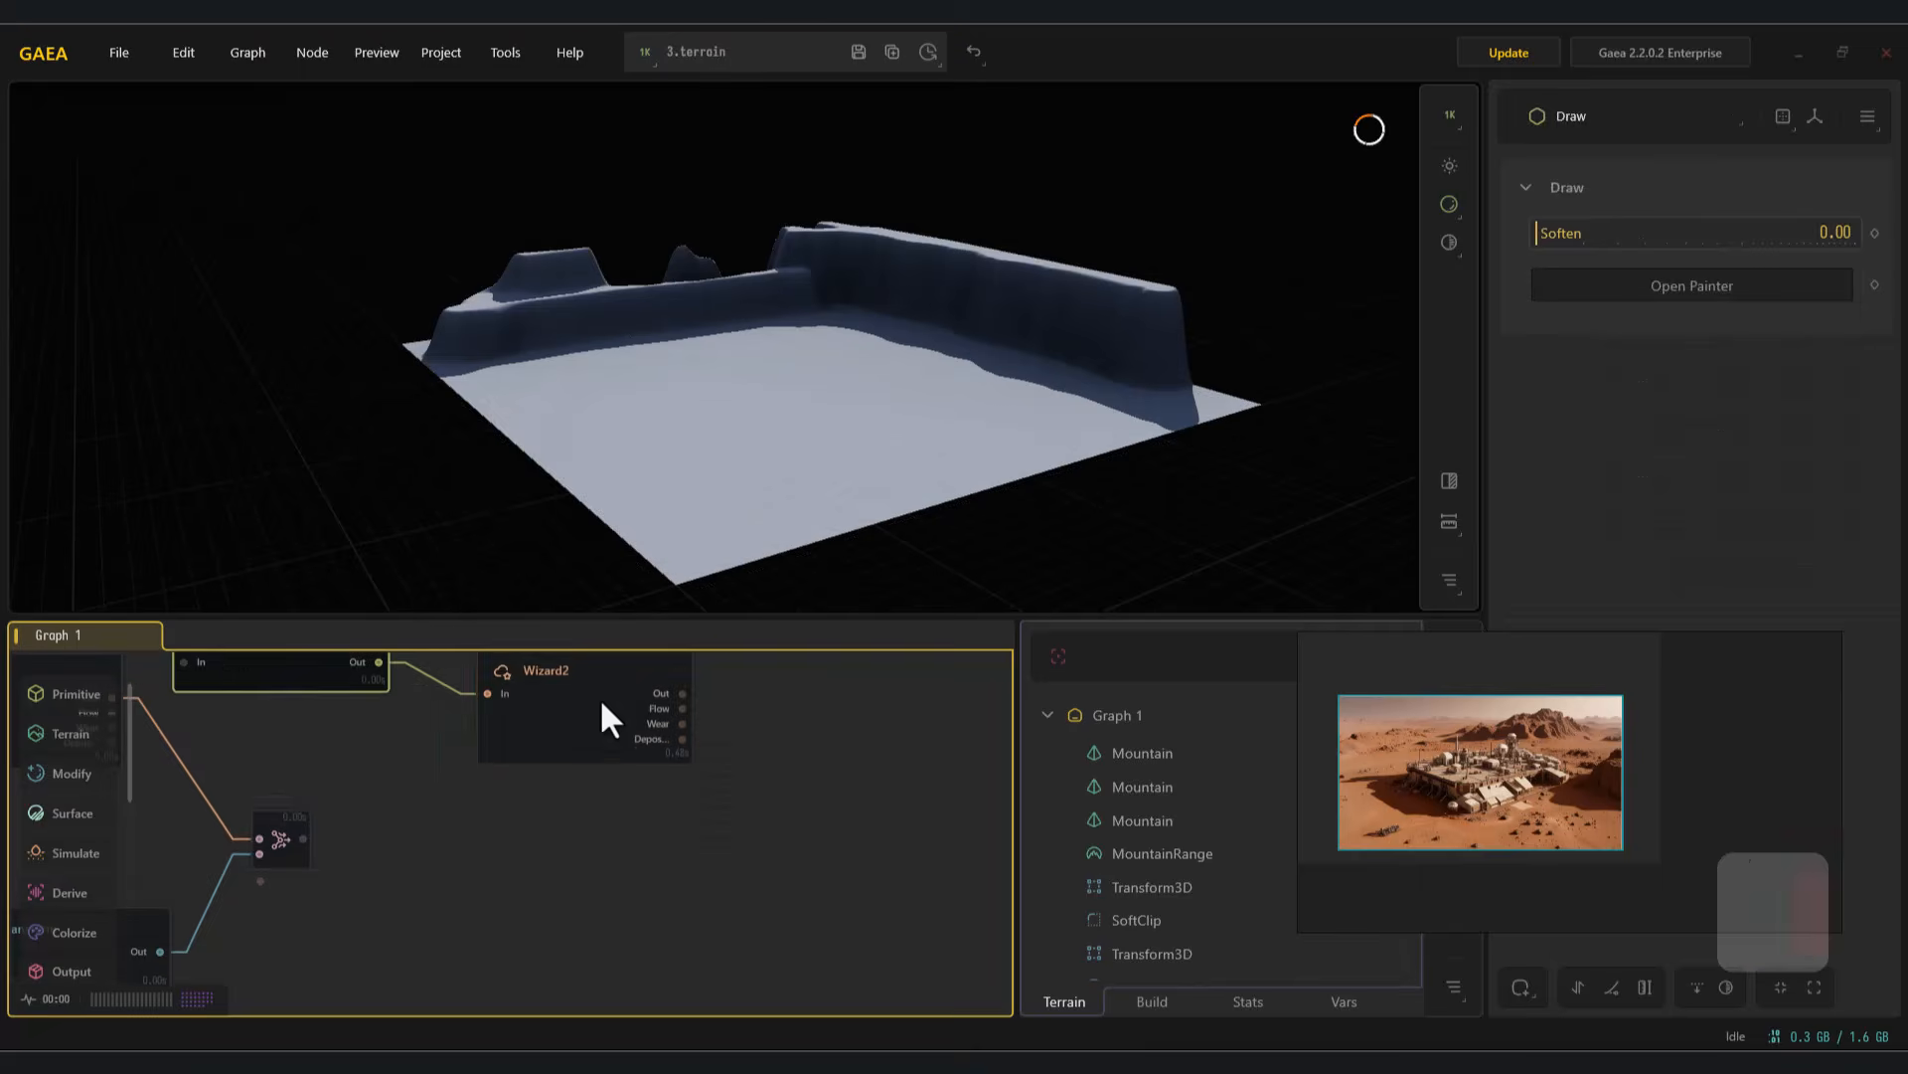
pyautogui.click(601, 703)
pyautogui.moveTo(279, 852); pyautogui.dragTo(566, 852)
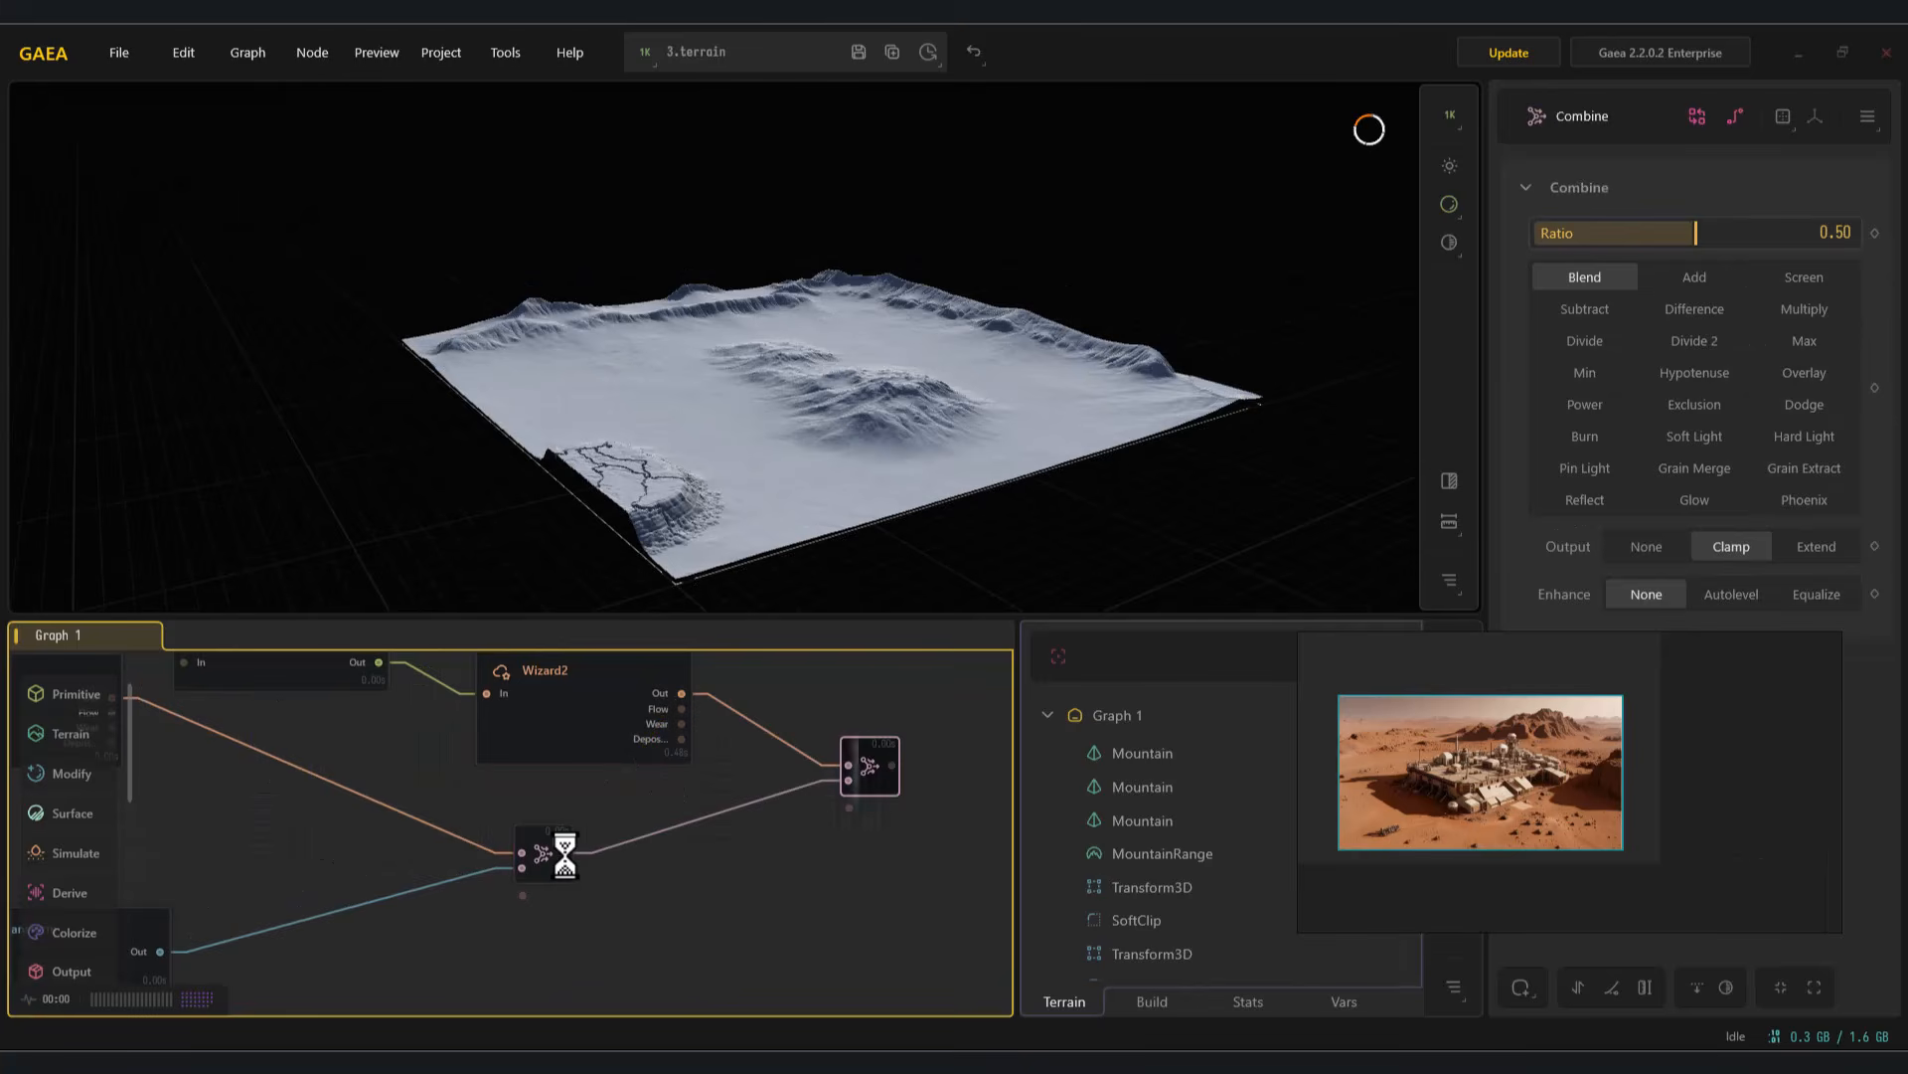
# Set the Combine that merges in the ridge to Add mode with a Ratio of 0.82
pyautogui.click(1728, 267)
pyautogui.keyDown('alt'); pyautogui.moveTo(1073, 431); pyautogui.dragTo(1497, 285); pyautogui.keyUp('alt')
pyautogui.keyDown('alt'); pyautogui.scroll(3, 905, 365); pyautogui.keyUp('alt')
pyautogui.click(1584, 276)
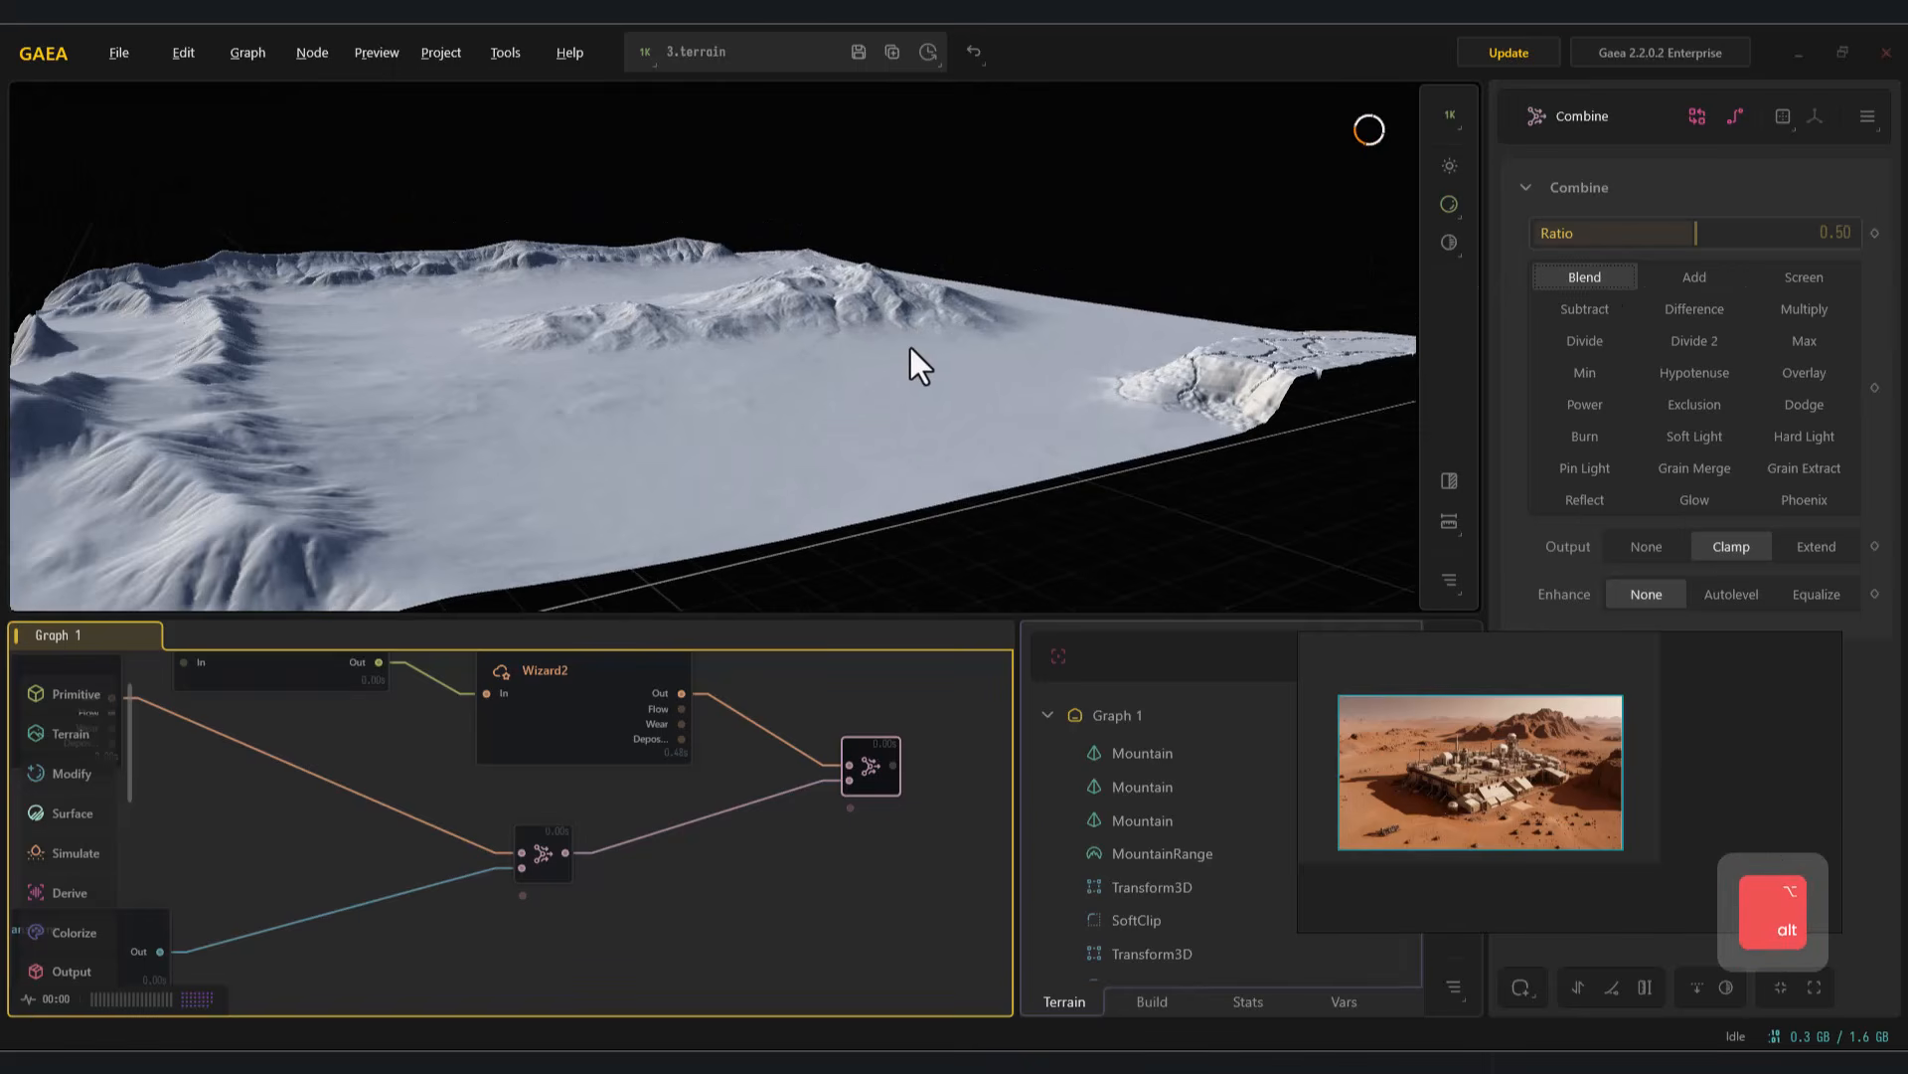
pyautogui.keyDown('alt'); pyautogui.moveTo(911, 347); pyautogui.dragTo(885, 350); pyautogui.keyUp('alt')
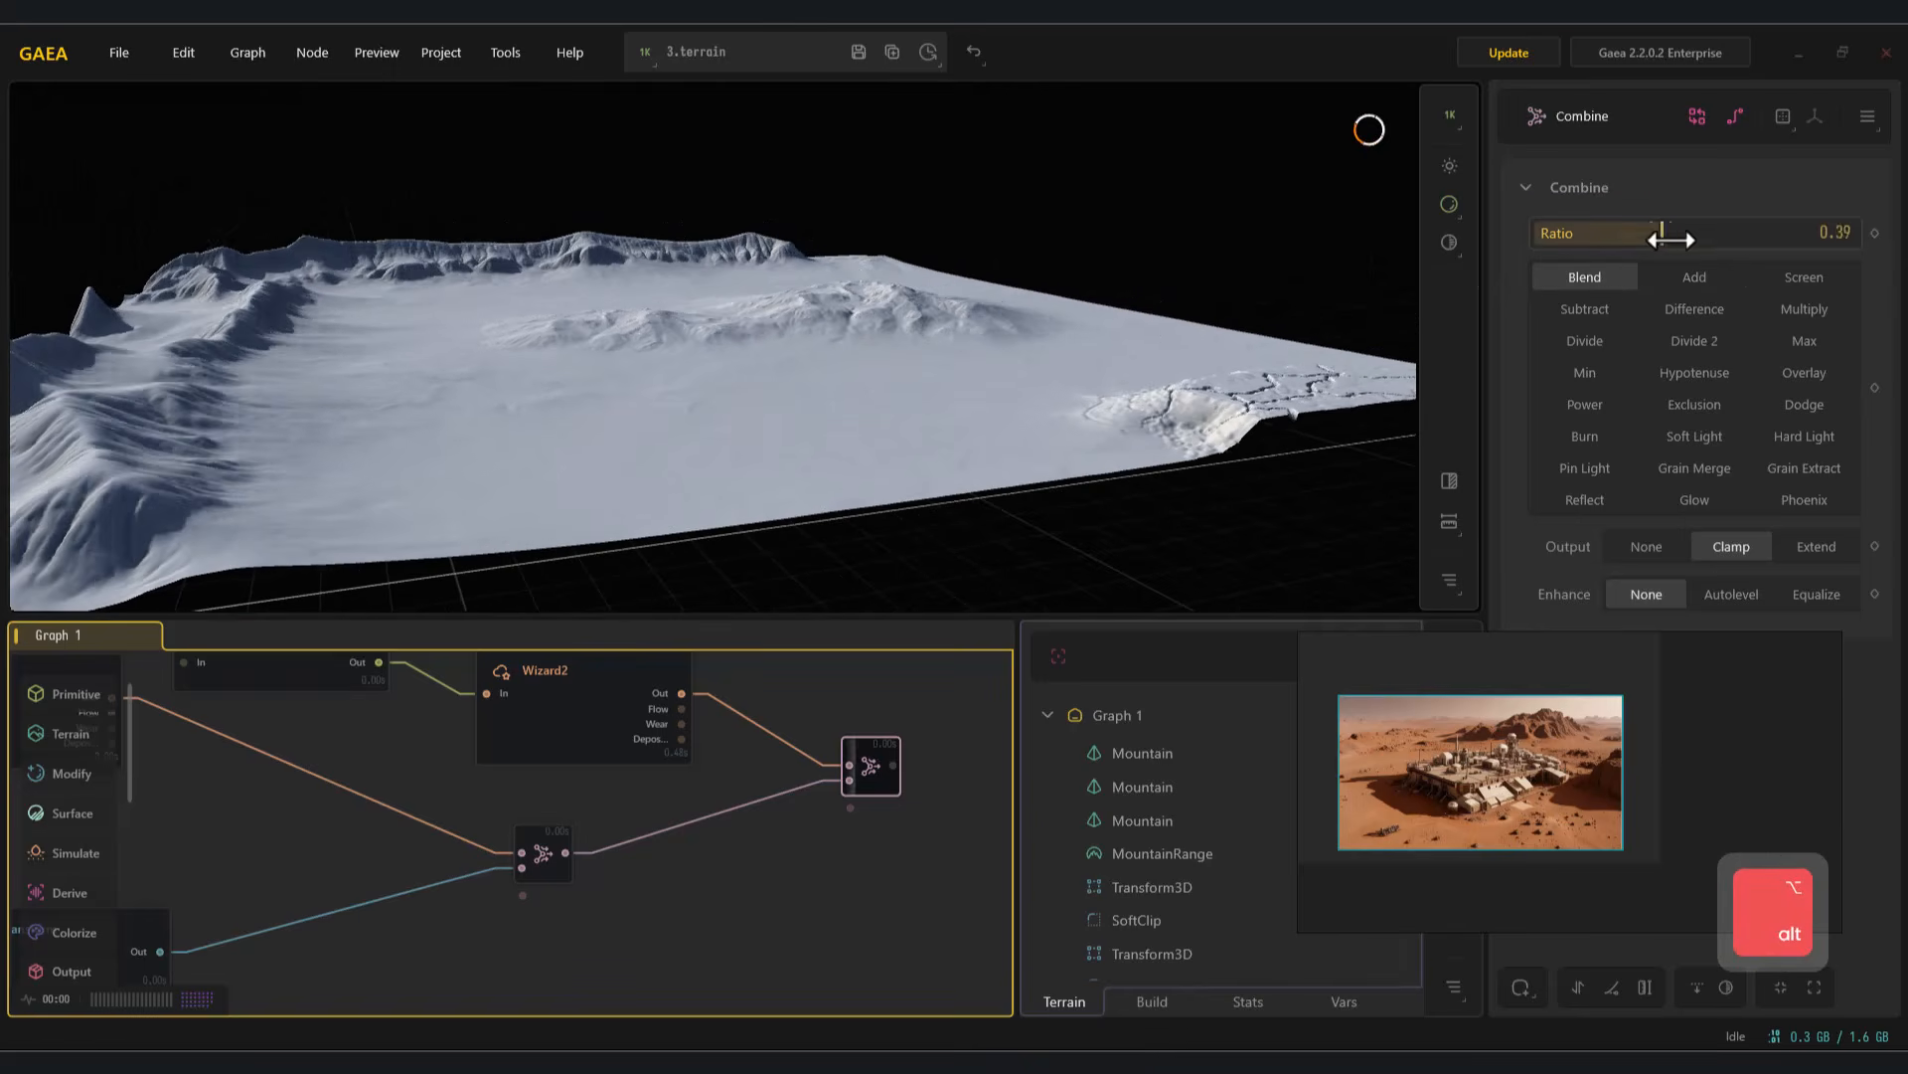
pyautogui.click(1696, 276)
pyautogui.moveTo(1696, 237); pyautogui.dragTo(1795, 250)
pyautogui.keyDown('alt'); pyautogui.moveTo(742, 373); pyautogui.dragTo(710, 377); pyautogui.keyUp('alt')
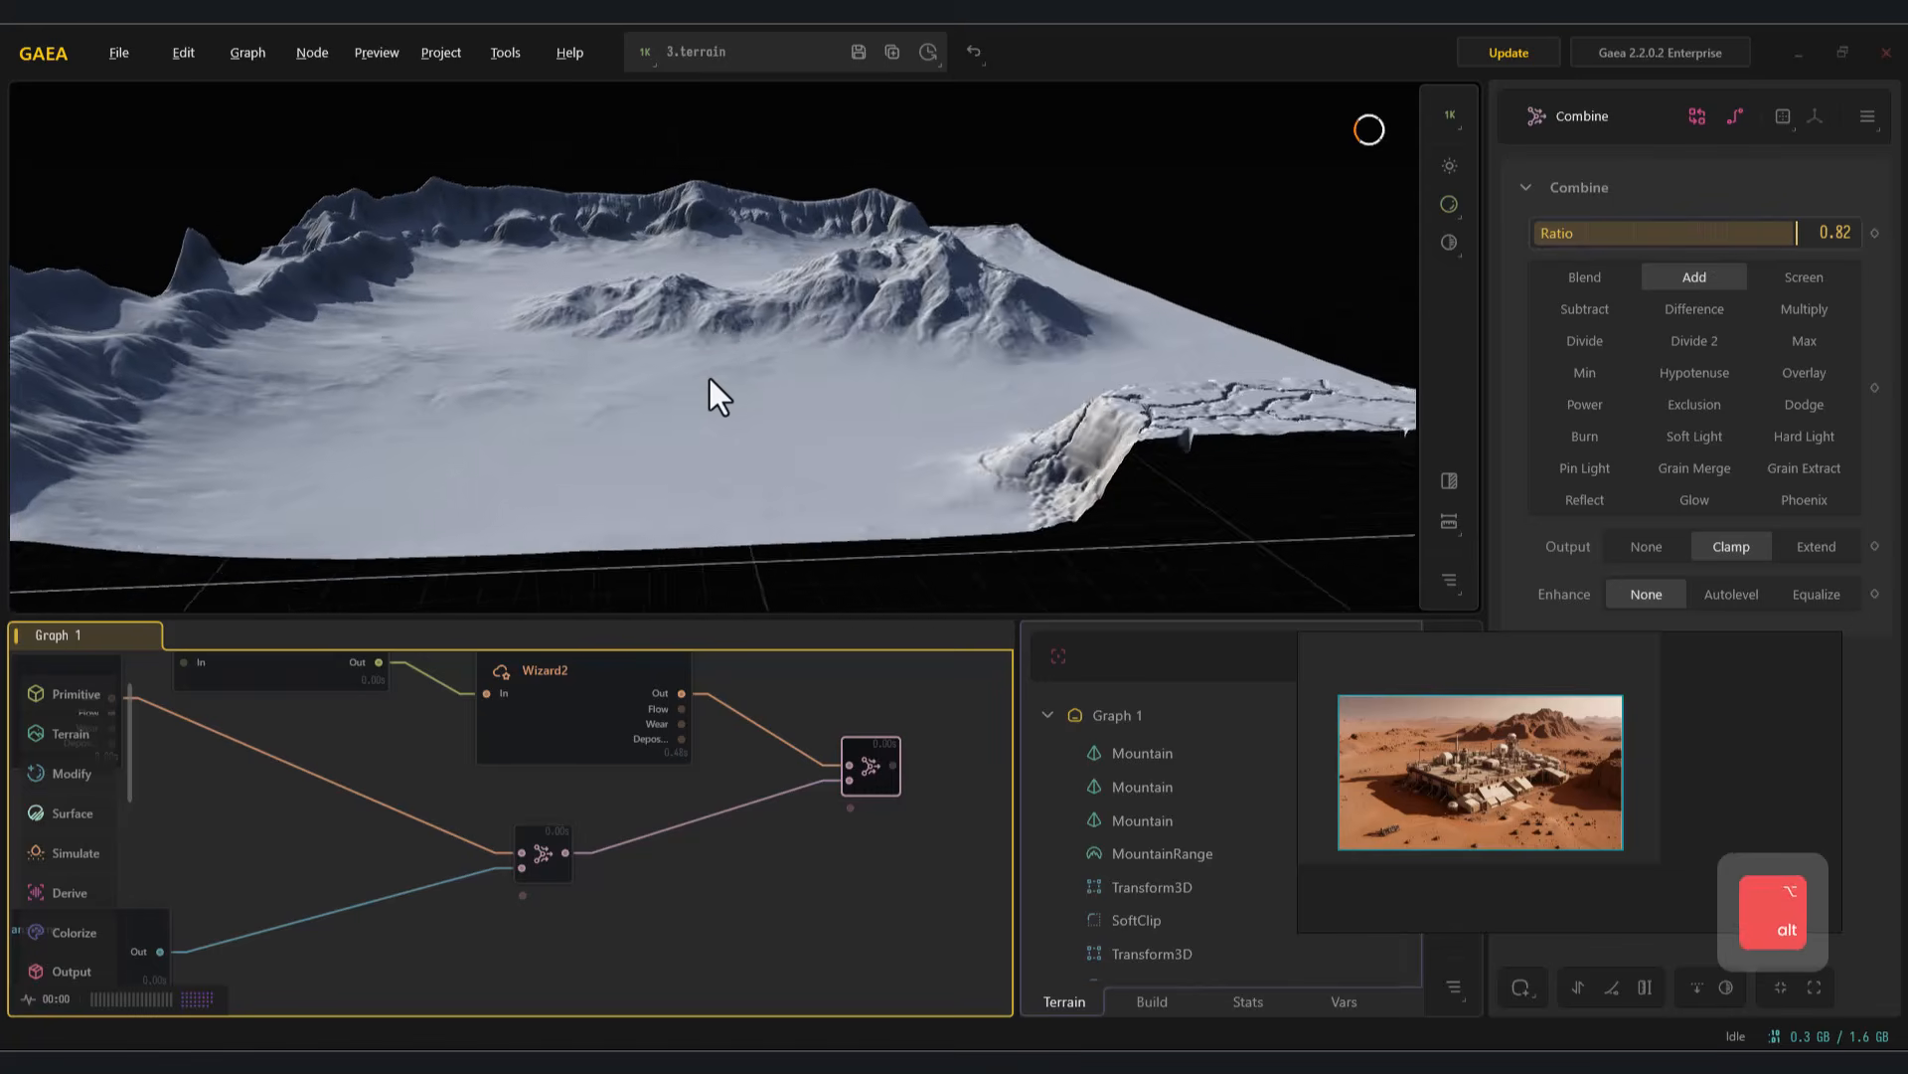
# Lower the middle of the upper ridge in the Draw Painter and display the final Combine
pyautogui.click(516, 725)
pyautogui.moveTo(515, 725); pyautogui.dragTo(615, 766, button='middle')
pyautogui.click(398, 700)
pyautogui.click(1692, 285)
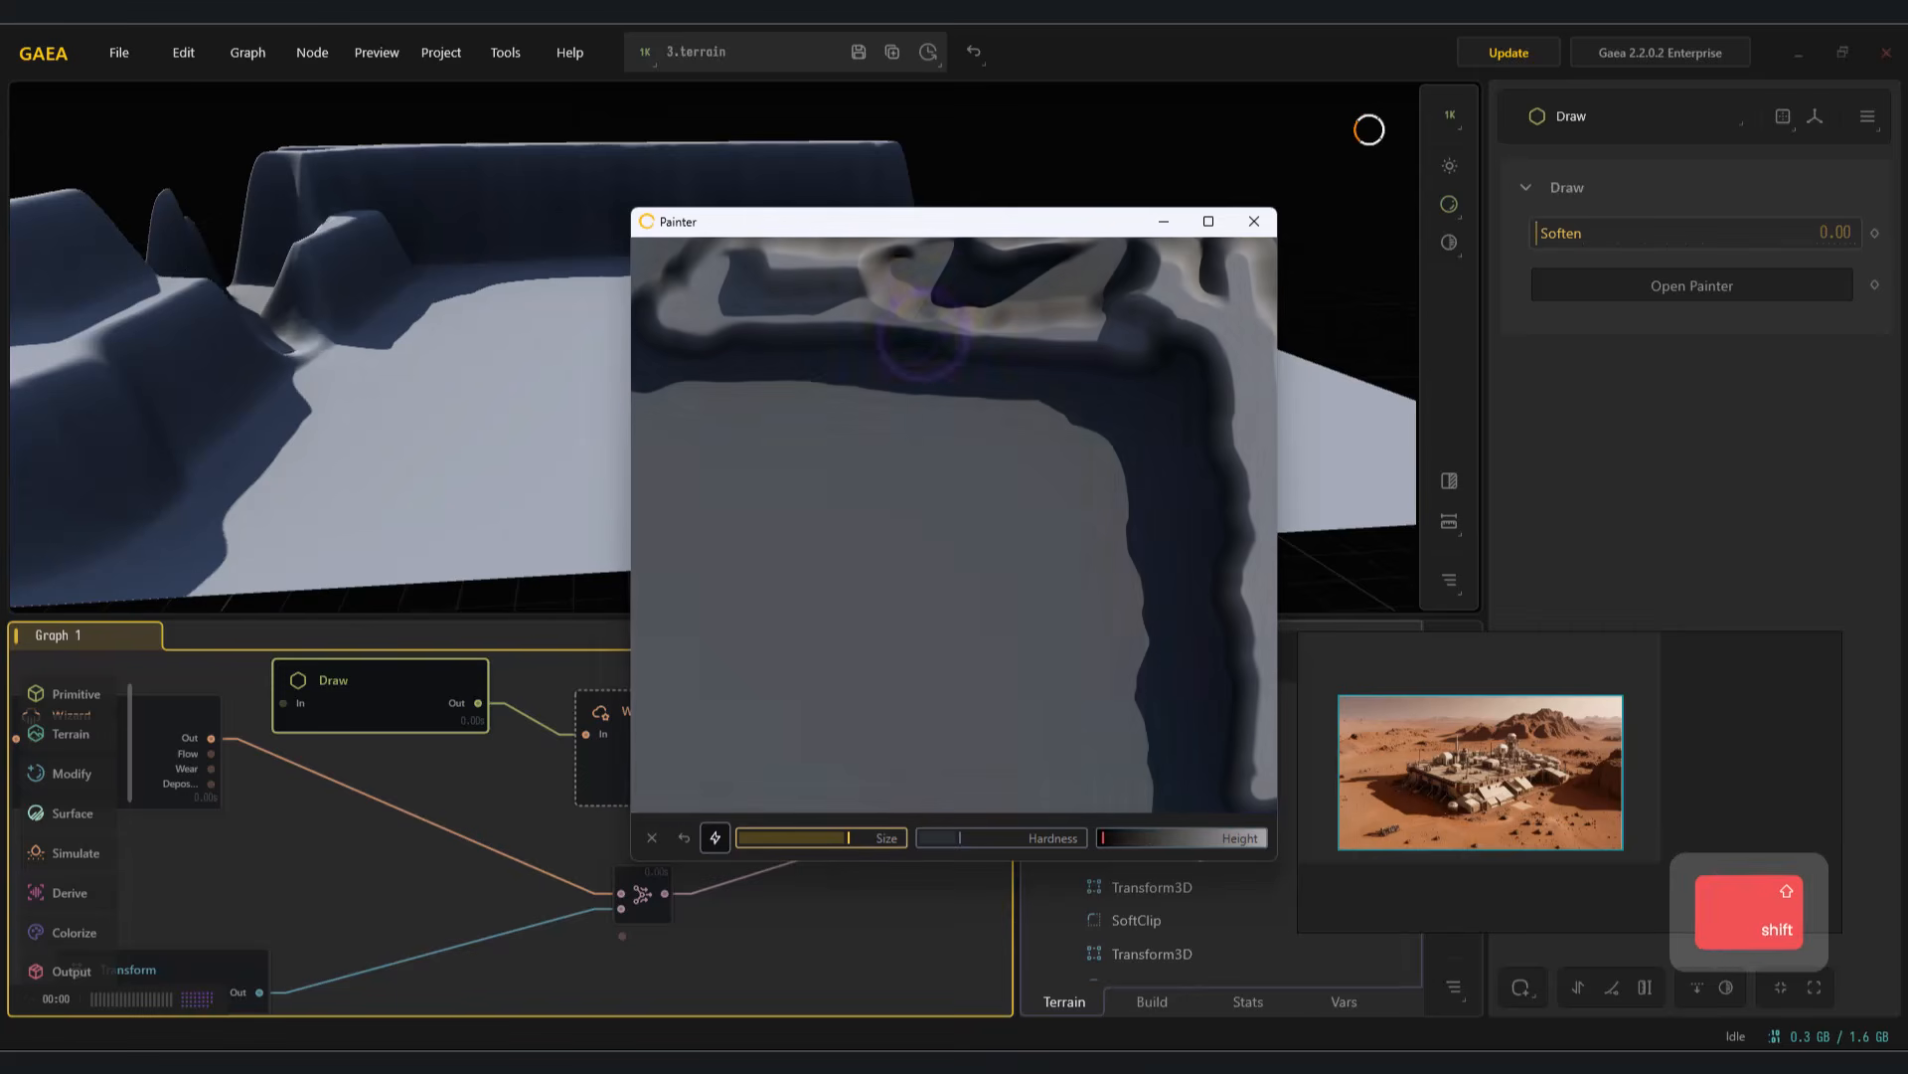
pyautogui.moveTo(919, 313)
pyautogui.keyDown('shift'); pyautogui.mouseDown()
pyautogui.moveTo(857, 286)
pyautogui.moveTo(875, 283)
pyautogui.mouseUp(); pyautogui.keyUp('shift')
pyautogui.moveTo(1061, 208); pyautogui.dragTo(1088, 177)
pyautogui.click(1254, 193)
pyautogui.click(970, 807)
pyautogui.keyDown('alt'); pyautogui.moveTo(807, 485); pyautogui.dragTo(826, 448); pyautogui.keyUp('alt')
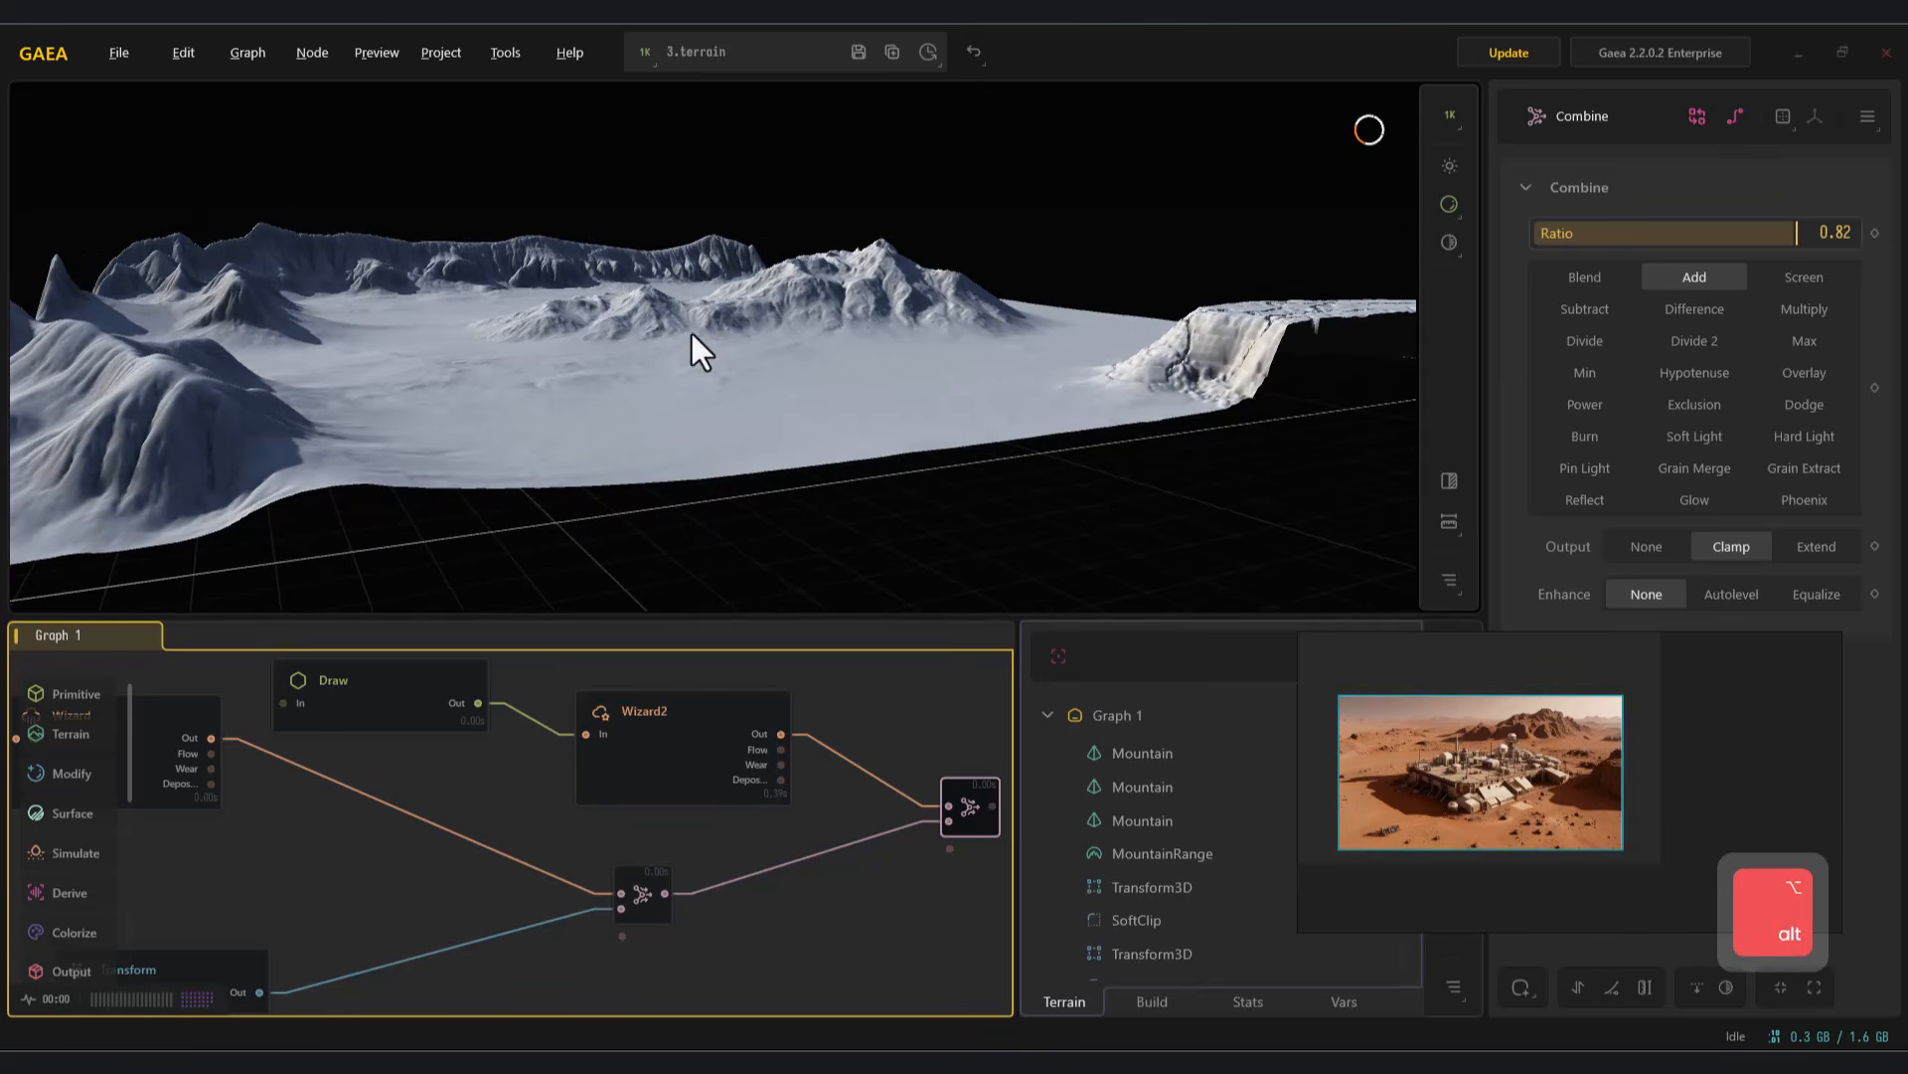
# Lower part of the right-edge ridge in the Draw Painter and display the final Combine
pyautogui.click(378, 701)
pyautogui.click(1692, 285)
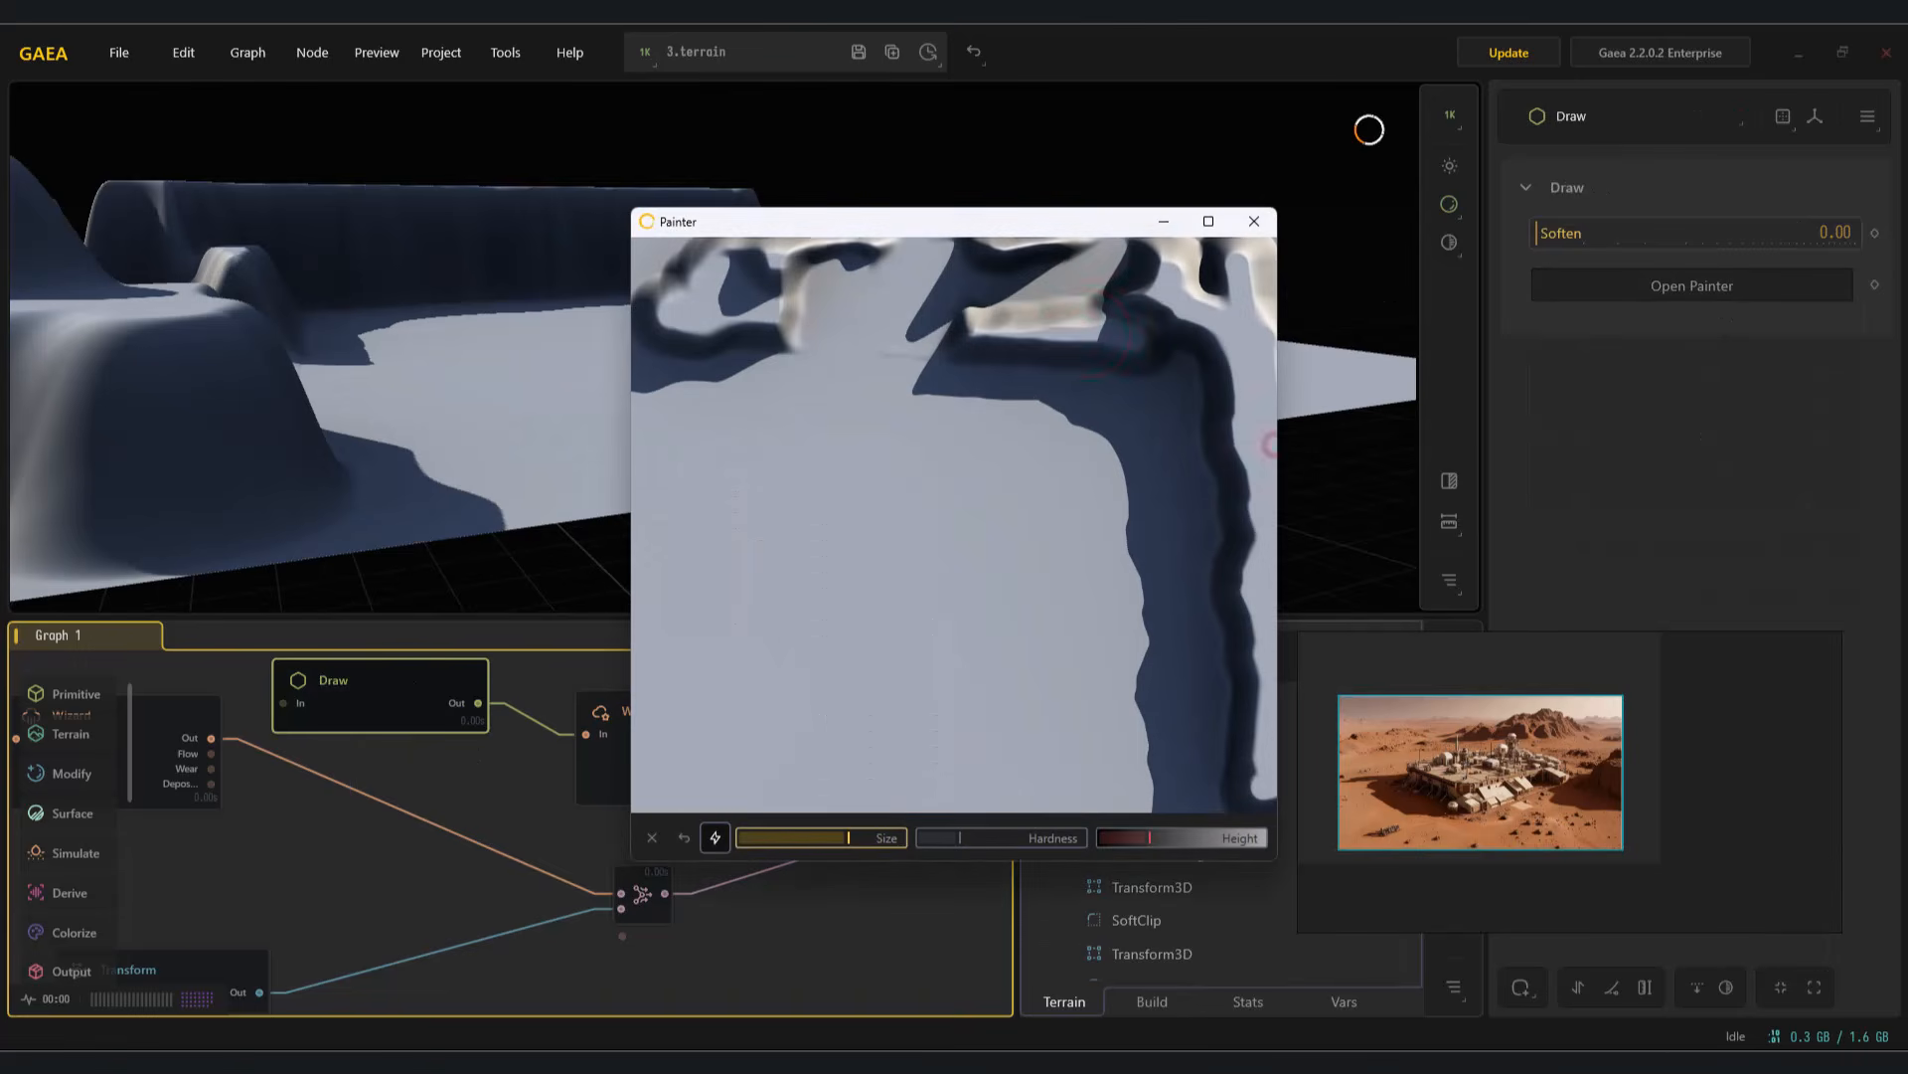
pyautogui.press('shift')
pyautogui.keyDown('shift'); pyautogui.moveTo(1218, 599); pyautogui.dragTo(1243, 536); pyautogui.keyUp('shift')
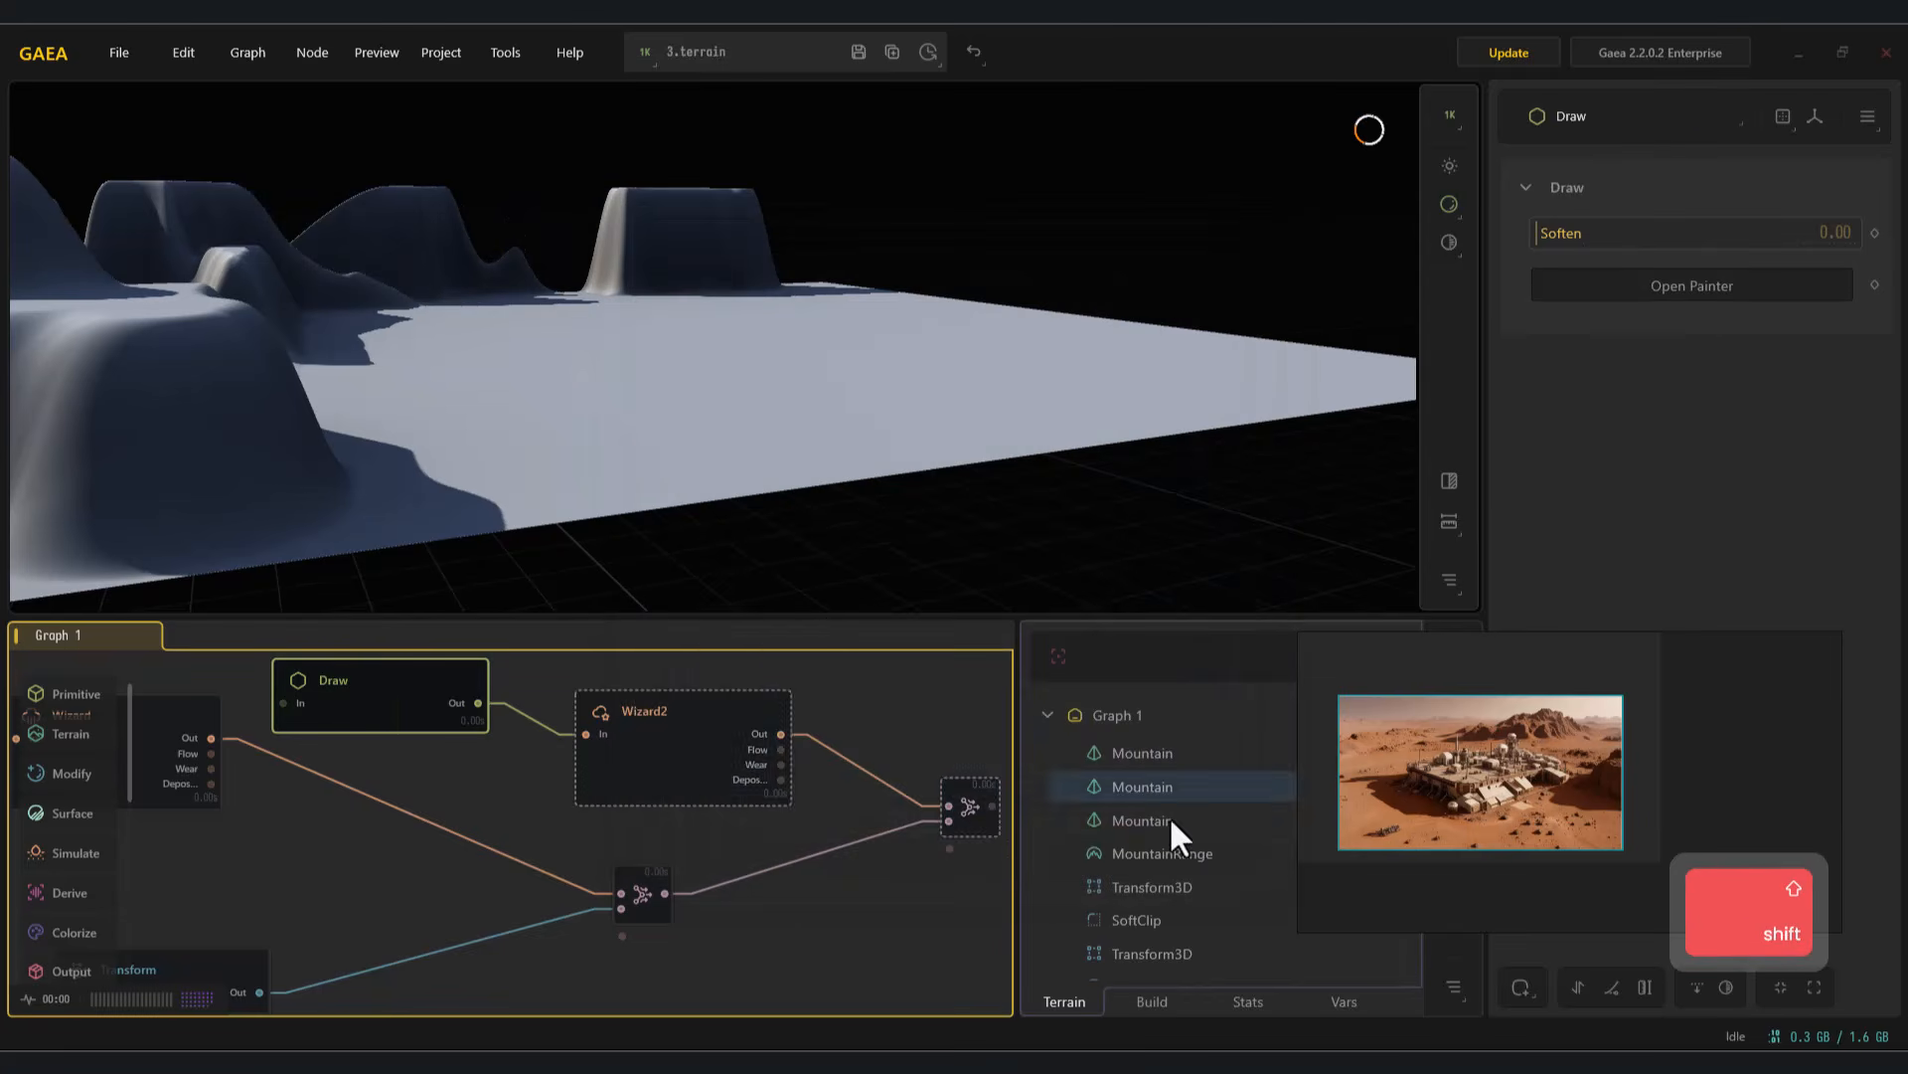
pyautogui.click(969, 806)
pyautogui.moveTo(753, 489); pyautogui.dragTo(814, 379)
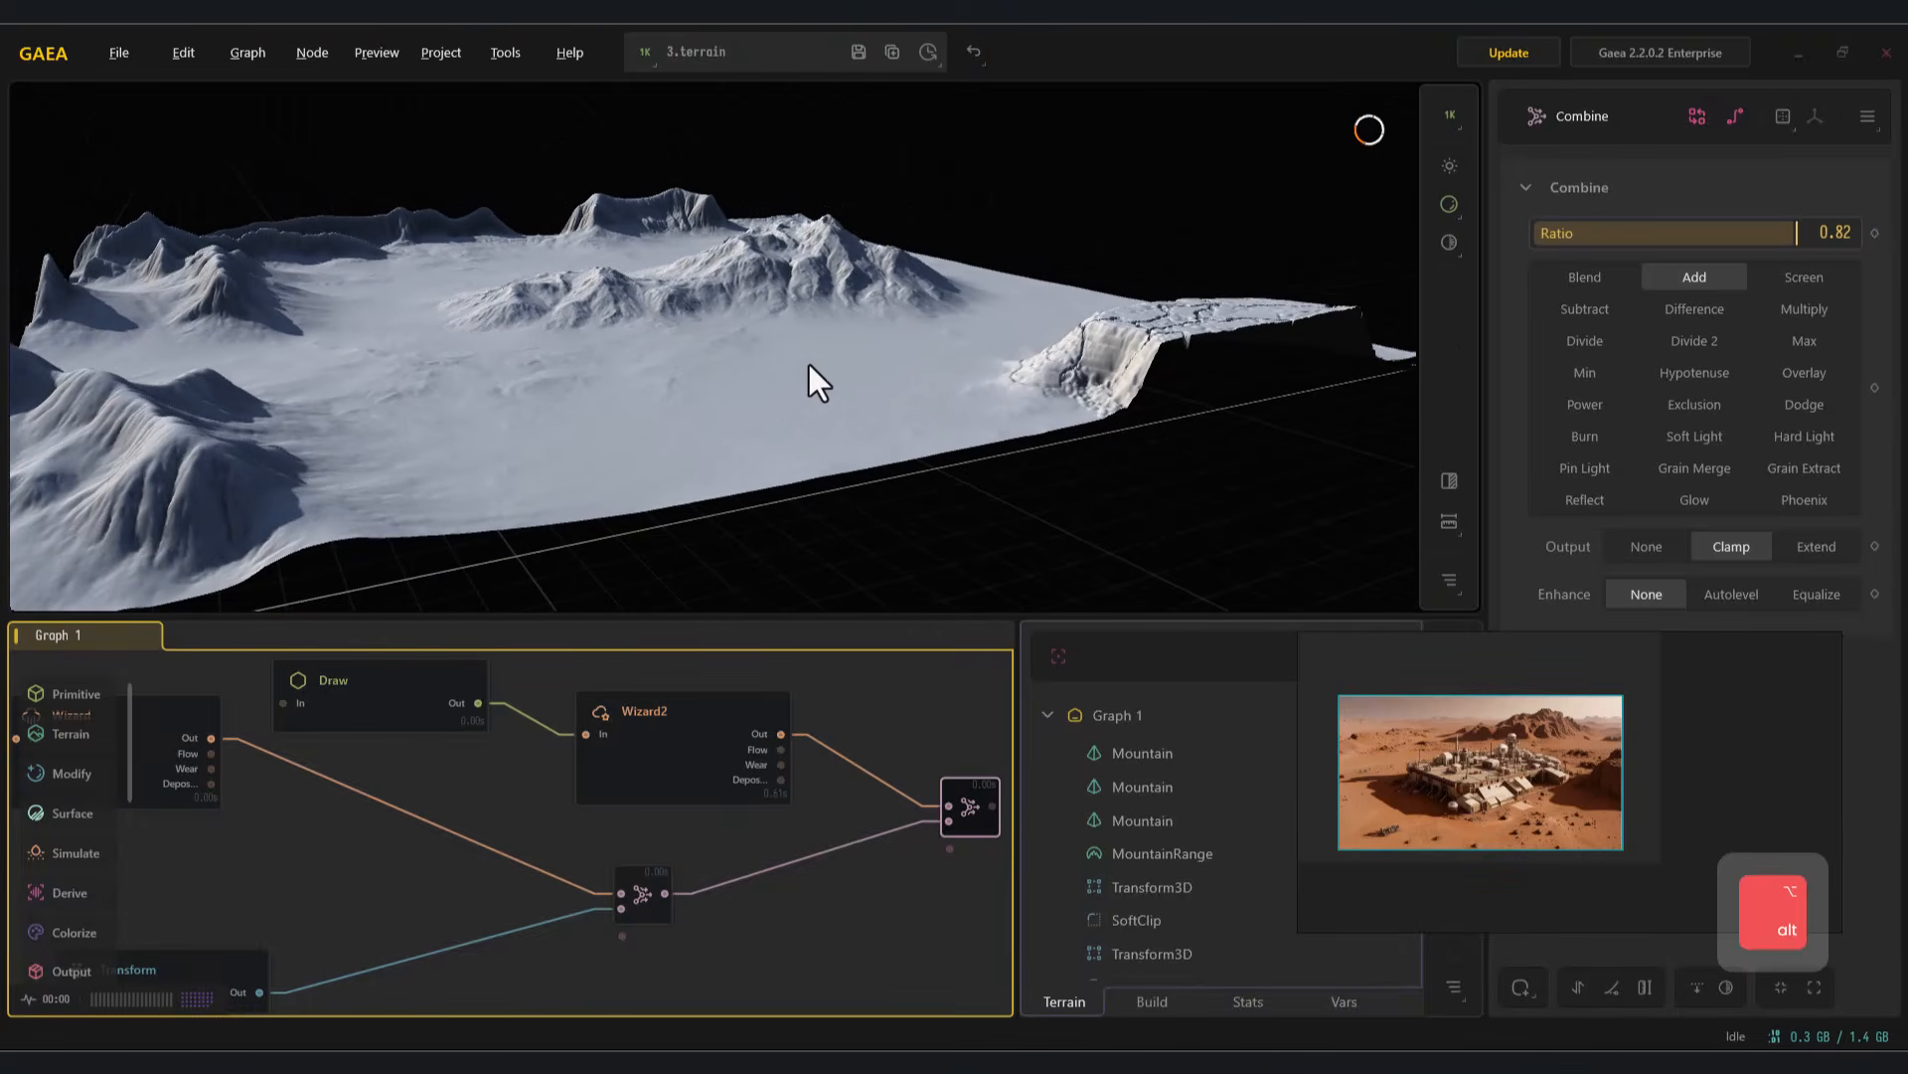
# Set the ridge's Wizard2 erosion Scale to Low and Flow to Ultra, and display the final Combine
pyautogui.click(705, 755)
pyautogui.click(1699, 285)
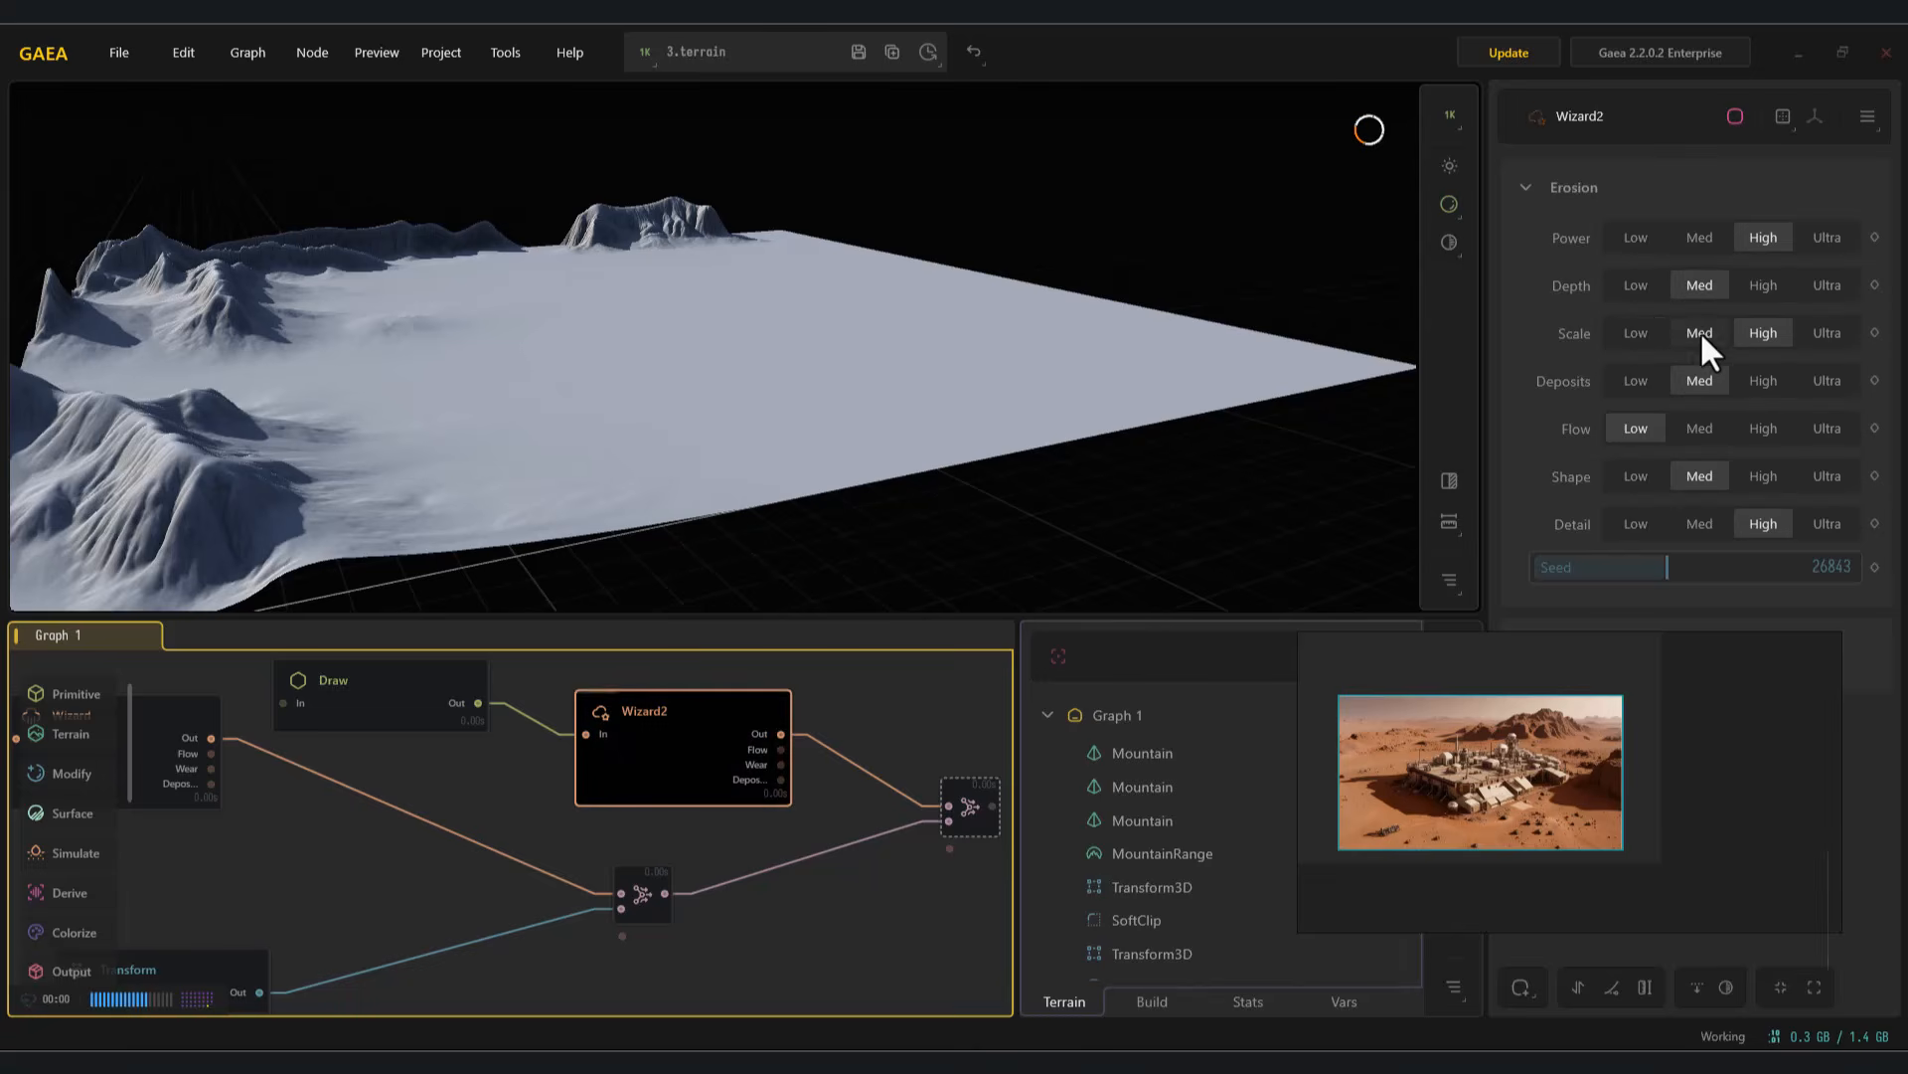
pyautogui.click(1637, 333)
pyautogui.press('alt')
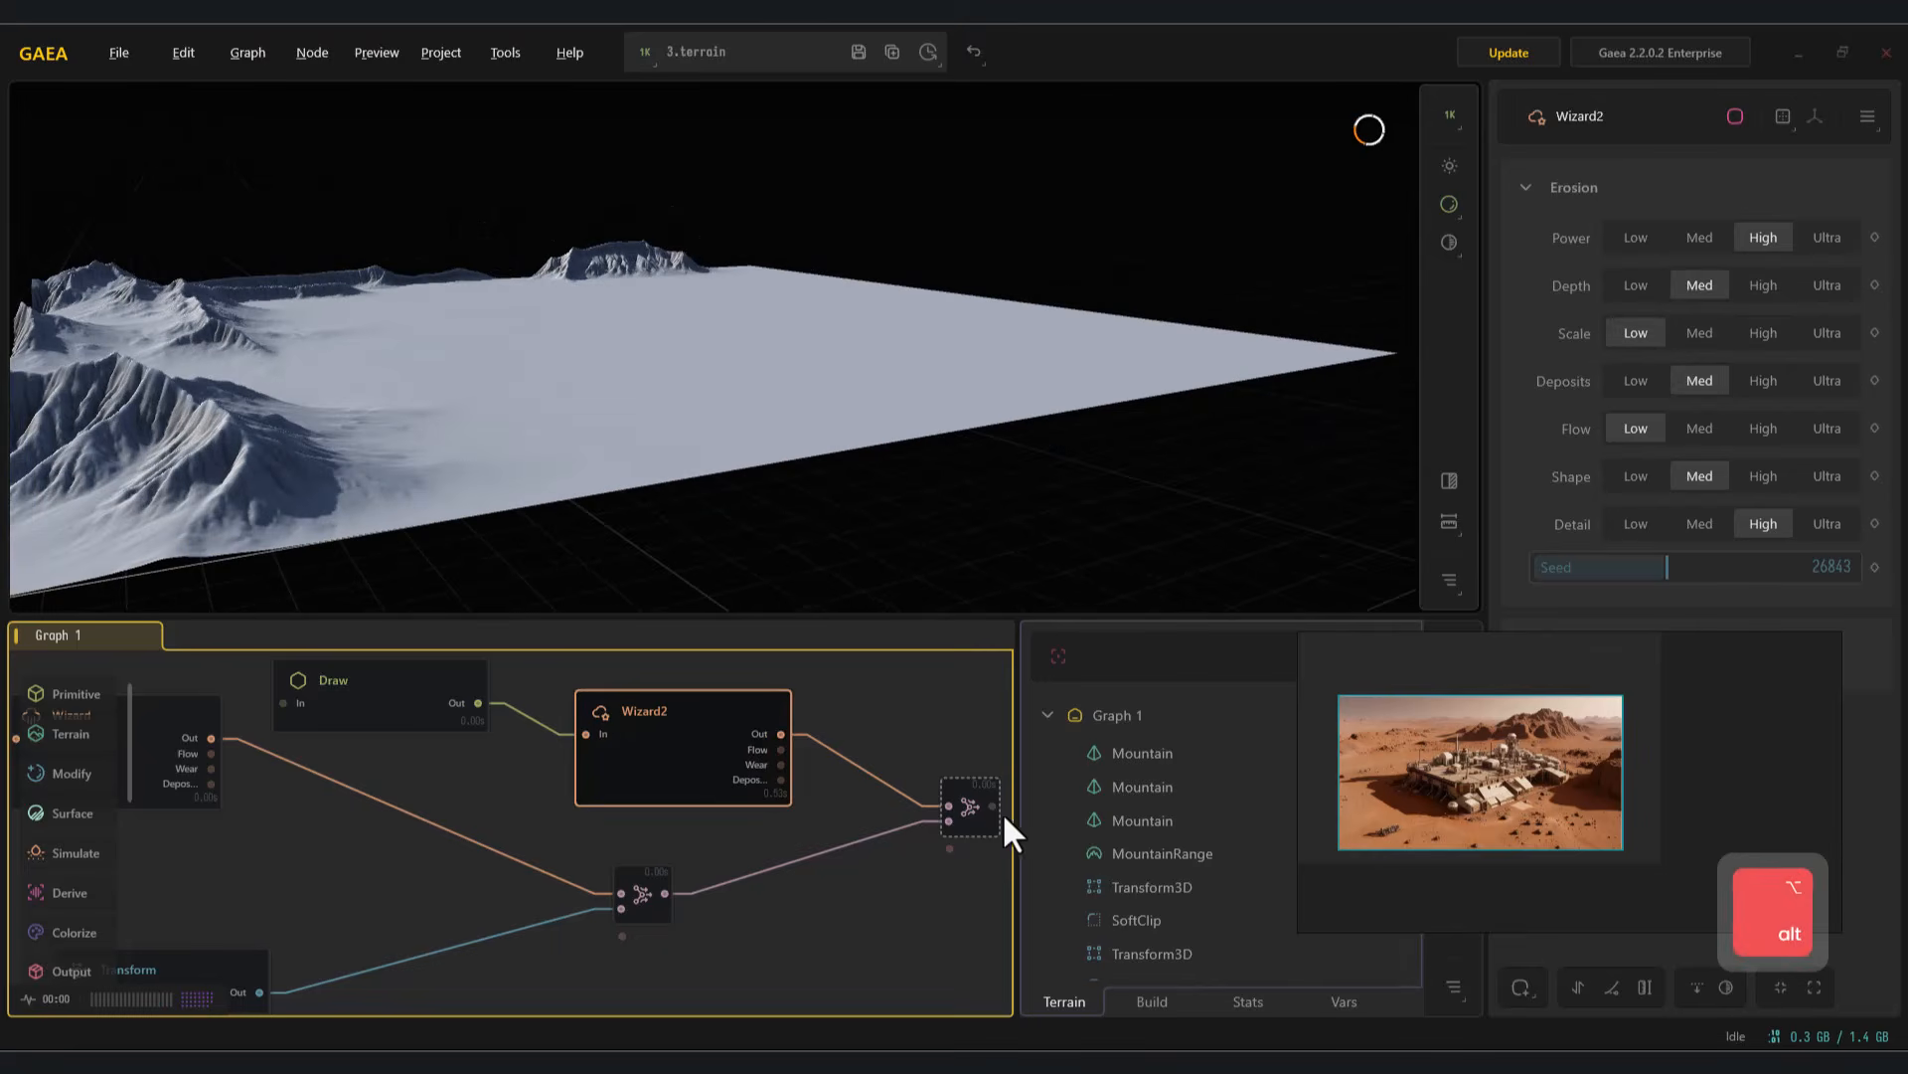
pyautogui.click(978, 819)
pyautogui.moveTo(686, 754); pyautogui.dragTo(685, 784)
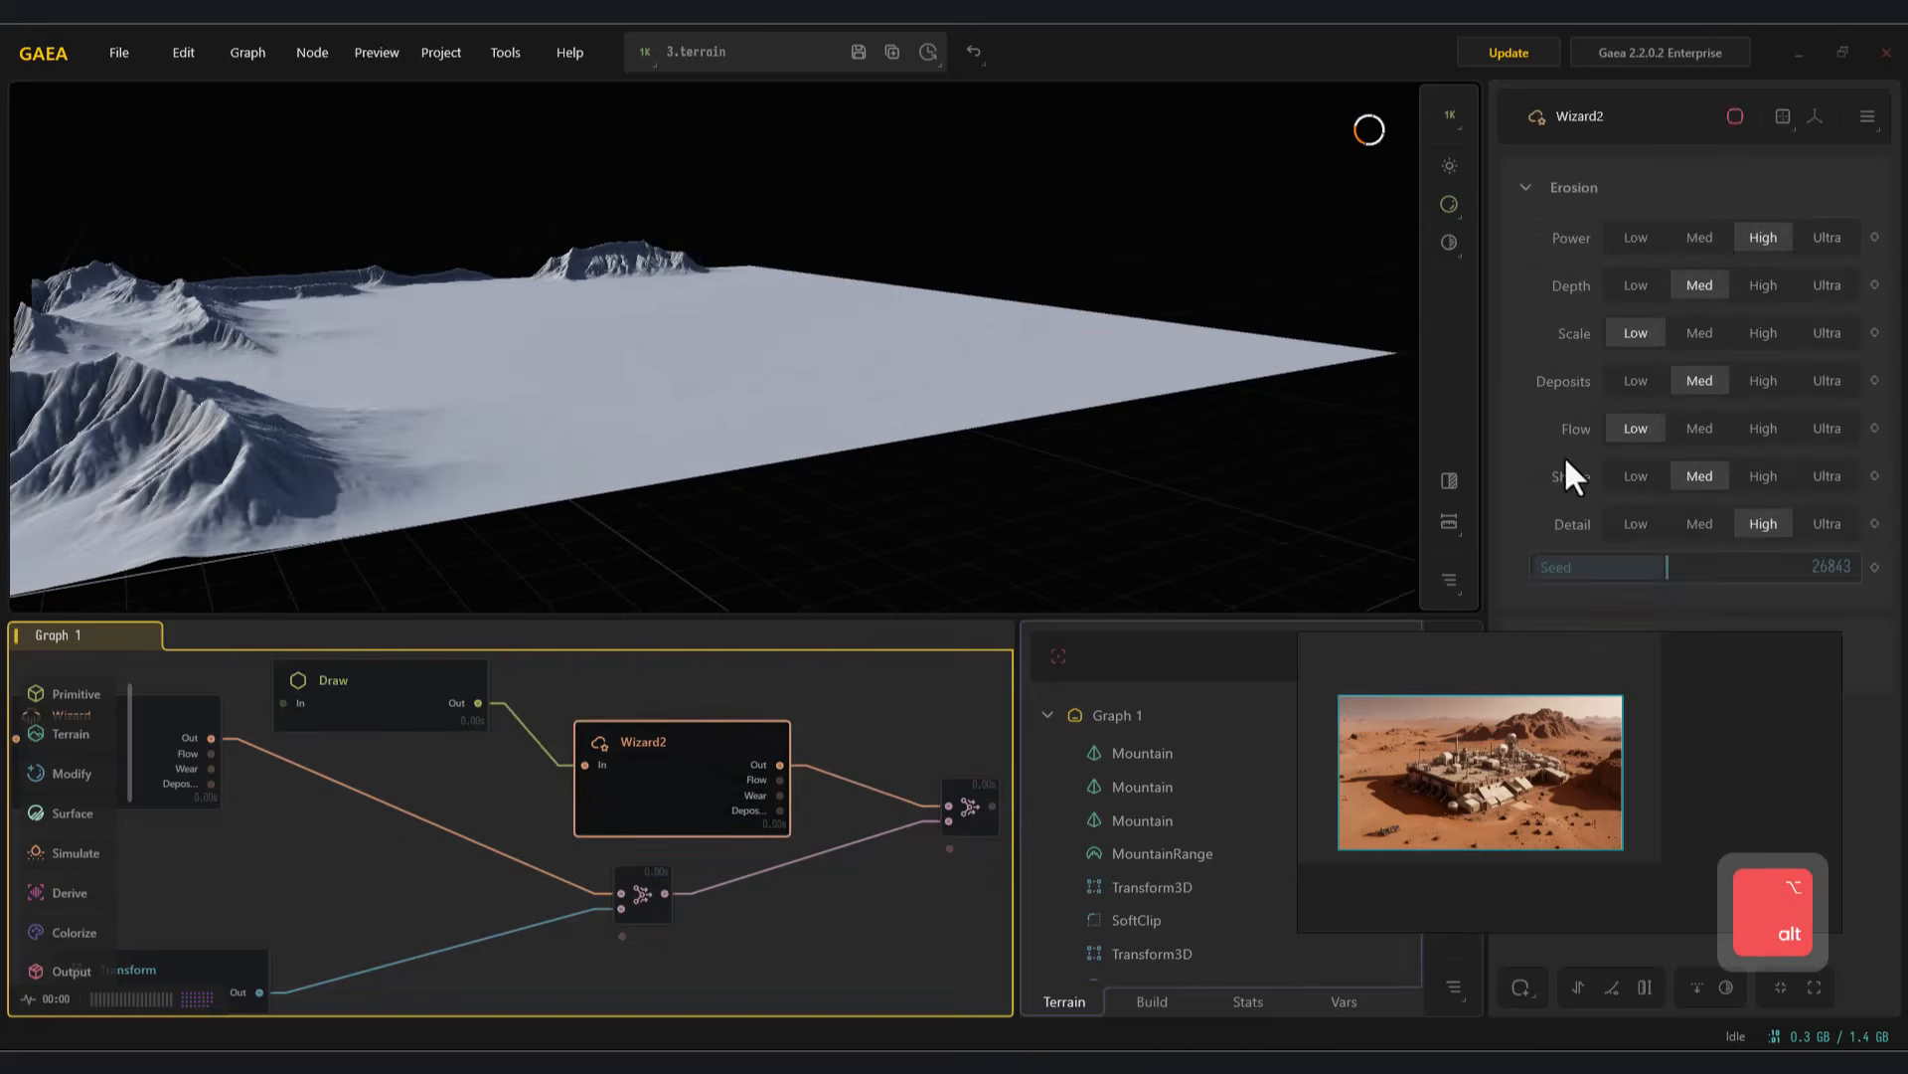
pyautogui.click(1829, 427)
pyautogui.press('alt')
pyautogui.click(969, 805)
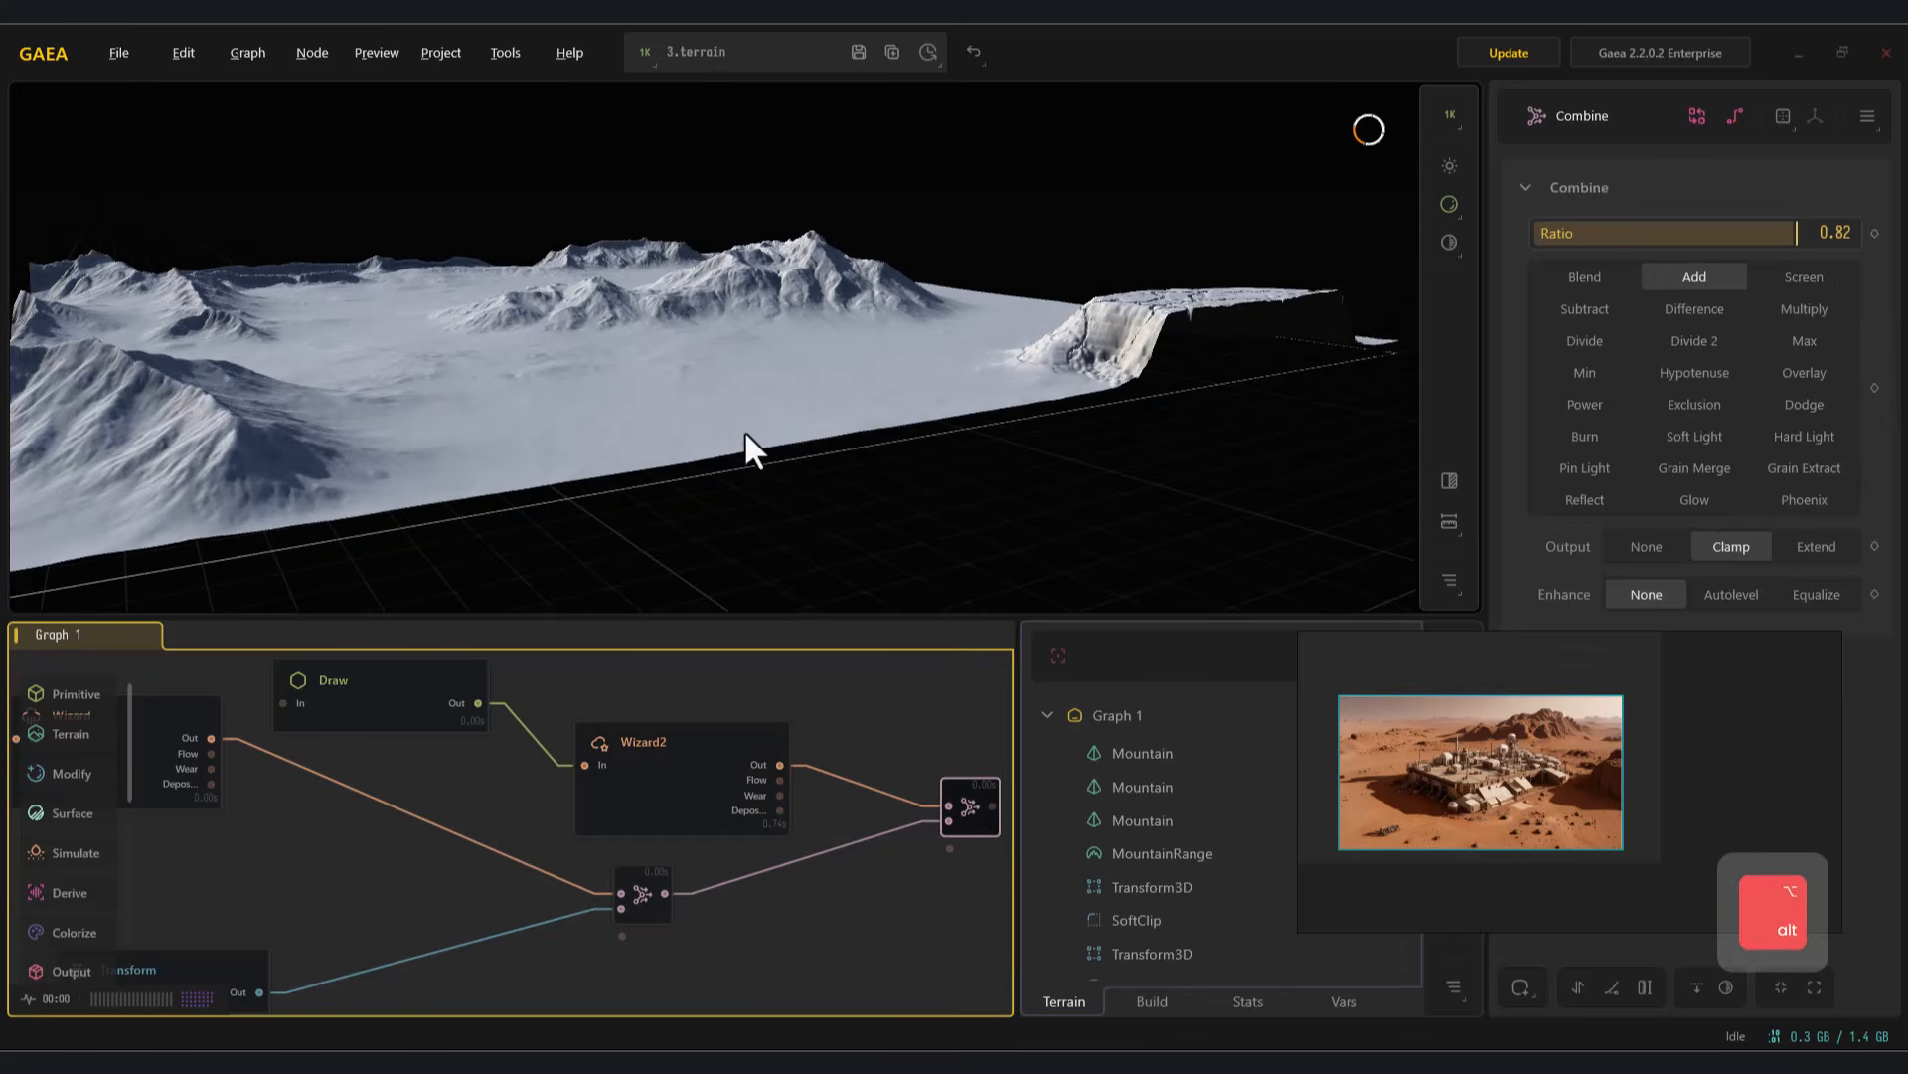
pyautogui.keyDown('alt'); pyautogui.moveTo(744, 429); pyautogui.dragTo(713, 396); pyautogui.keyUp('alt')
pyautogui.scroll(3, 1443, 694)
pyautogui.keyDown('alt'); pyautogui.moveTo(807, 296); pyautogui.dragTo(768, 366); pyautogui.keyUp('alt')
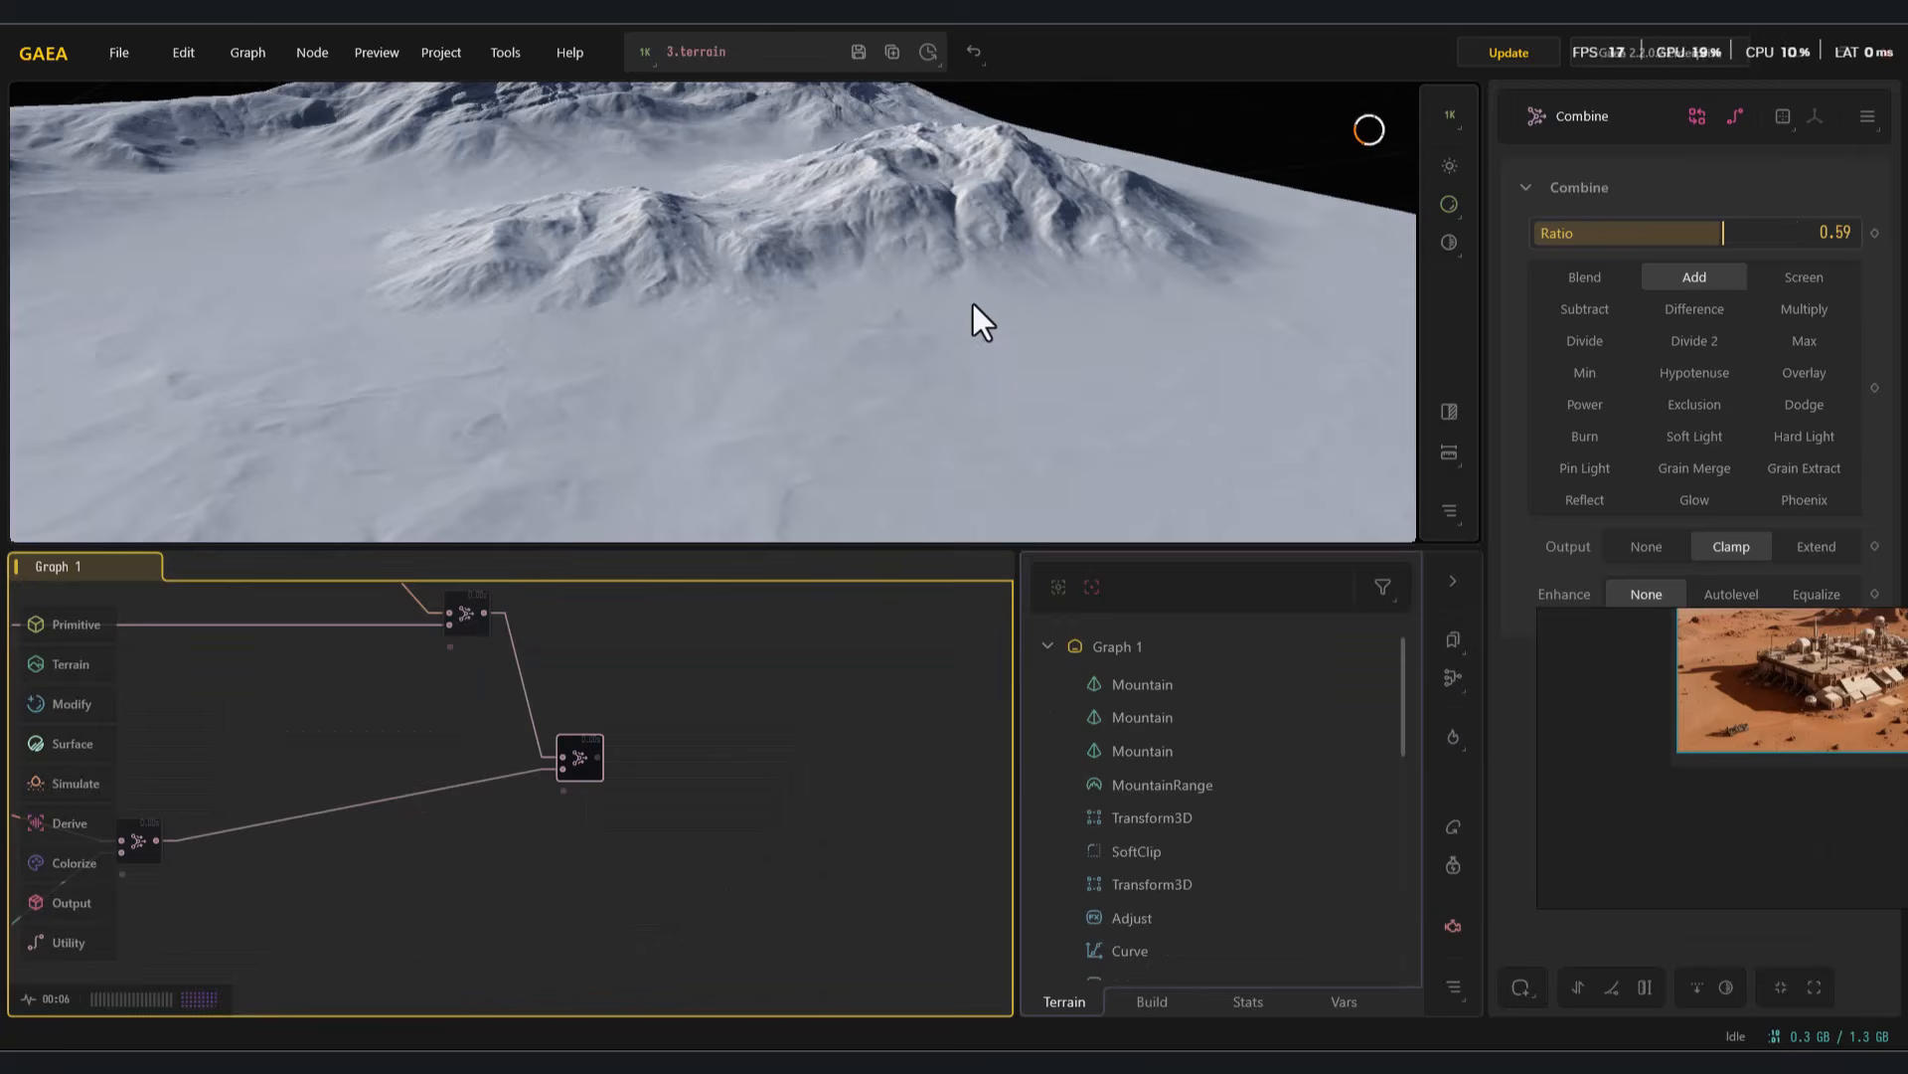
# Add a Scree node to the output of the final Combine
pyautogui.keyDown('alt'); pyautogui.moveTo(971, 319); pyautogui.dragTo(751, 340); pyautogui.keyUp('alt')
pyautogui.moveTo(106, 795)
pyautogui.moveTo(198, 801)
pyautogui.click(333, 838)
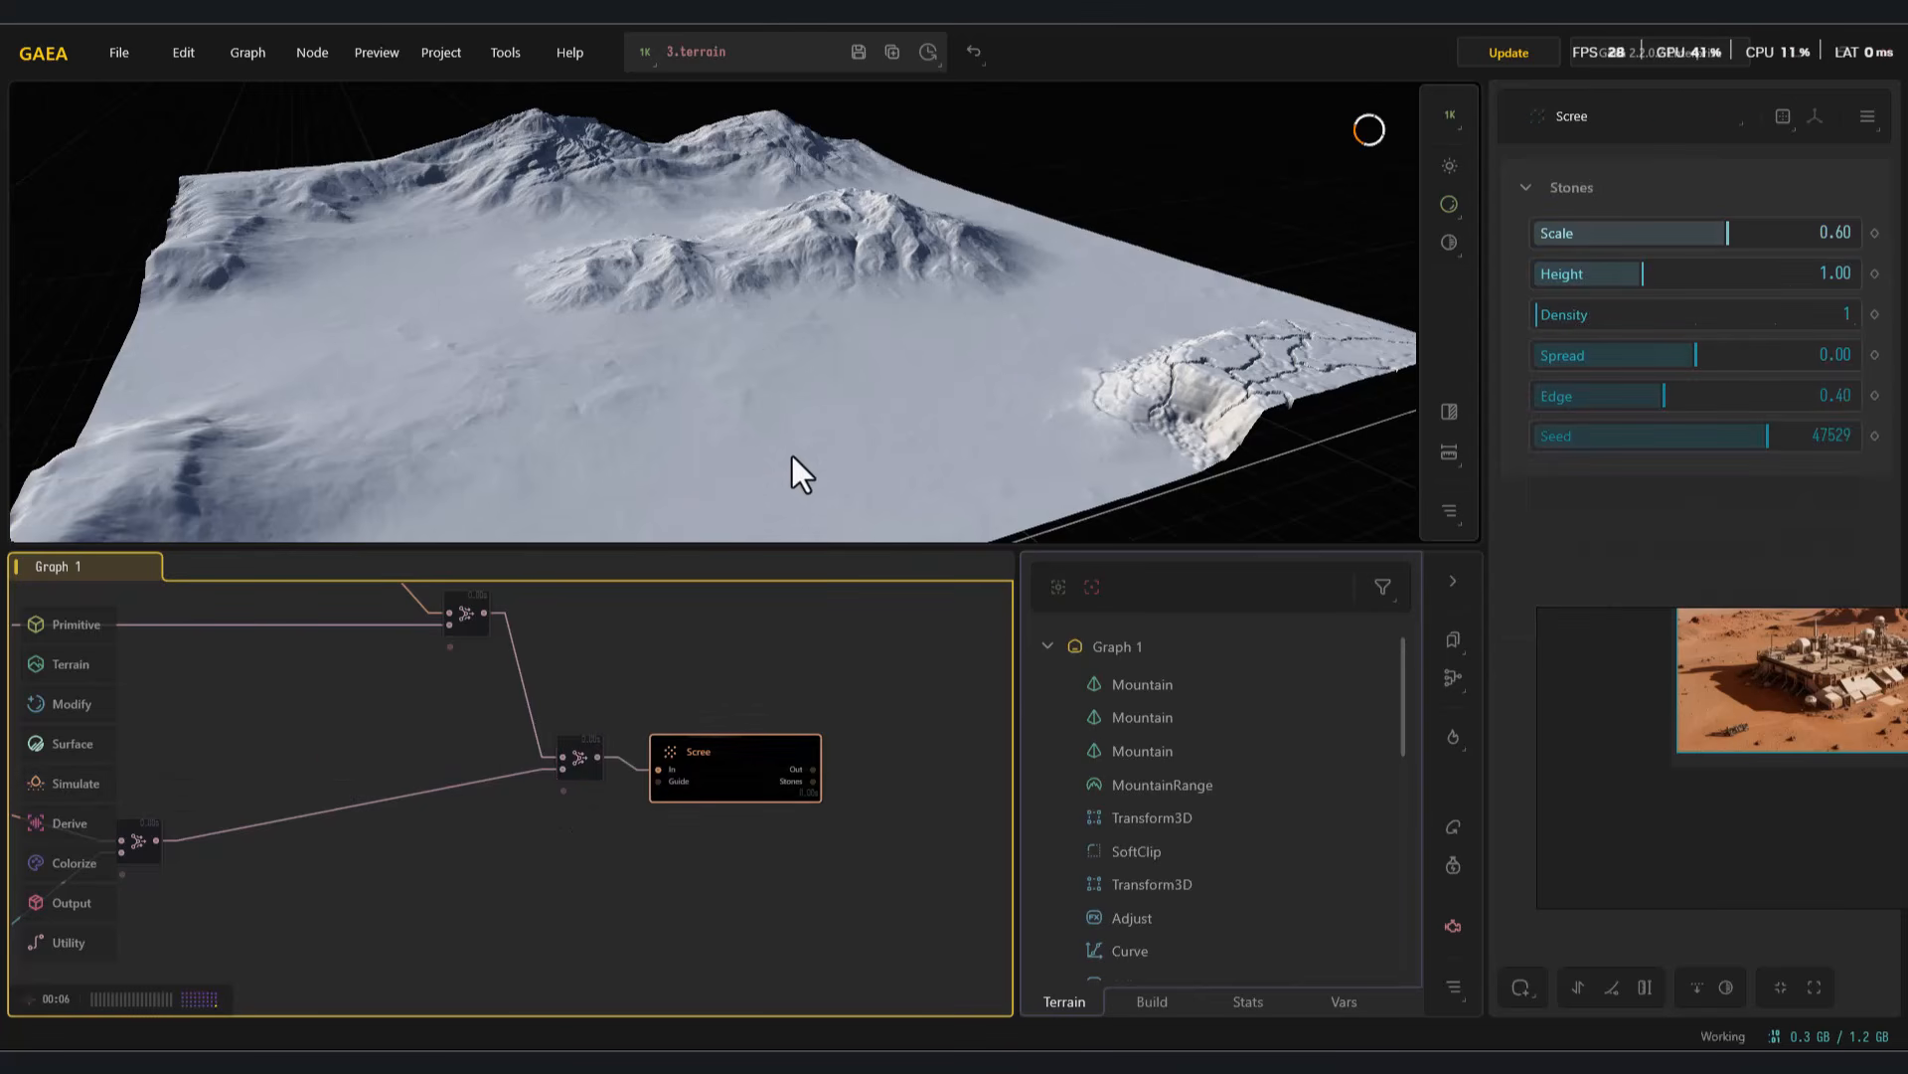
# Compare the ground rocks with the reference image and set the Scree stones' Height to 2.47
pyautogui.scroll(3, 693, 438)
pyautogui.moveTo(1811, 617); pyautogui.dragTo(1728, 708)
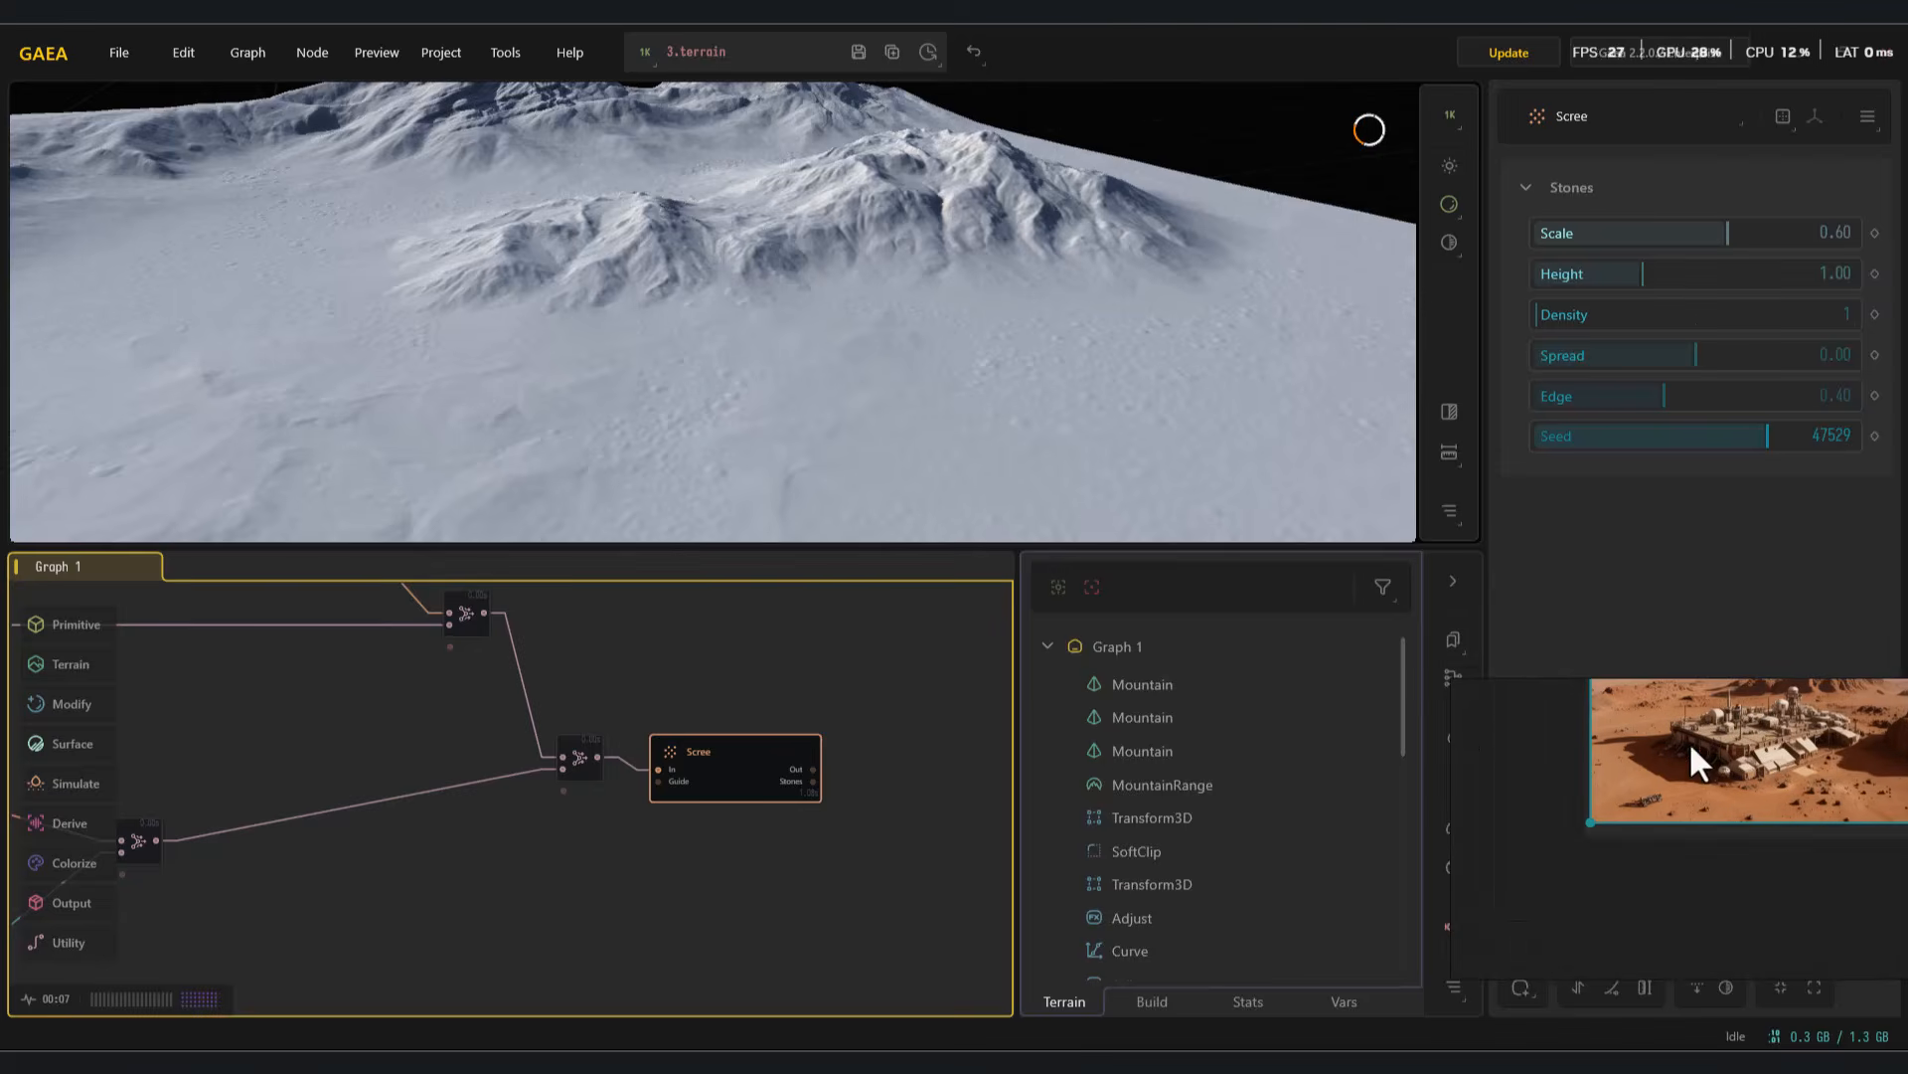
pyautogui.moveTo(1727, 707); pyautogui.dragTo(1637, 844, button='middle')
pyautogui.moveTo(1630, 921); pyautogui.dragTo(1658, 825, button='right')
pyautogui.scroll(10, 1531, 845)
pyautogui.scroll(-10, 1591, 756)
pyautogui.moveTo(1670, 273); pyautogui.dragTo(1799, 273)
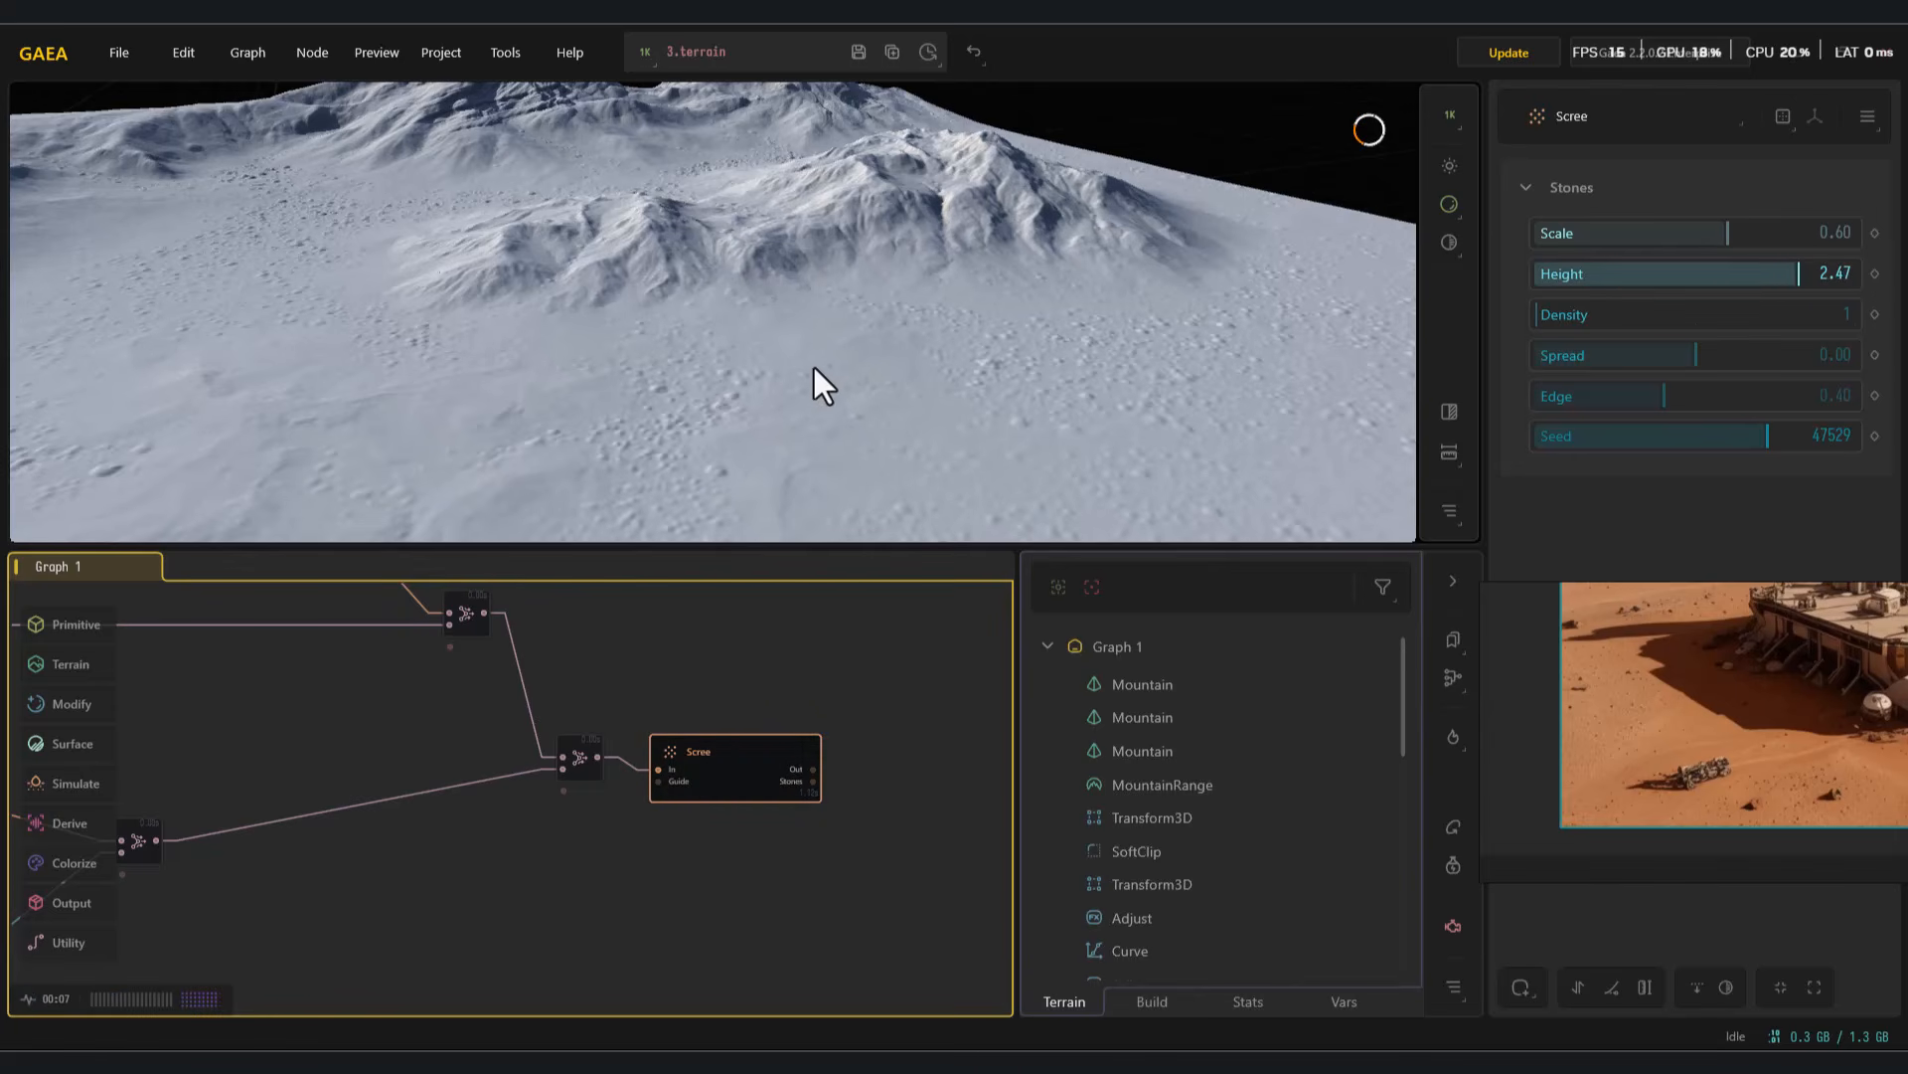
# Add a Height node to the output of the base mountain node at the start of the ground branch
pyautogui.scroll(-8, 735, 376)
pyautogui.moveTo(726, 376); pyautogui.dragTo(696, 308)
pyautogui.scroll(6, 731, 354)
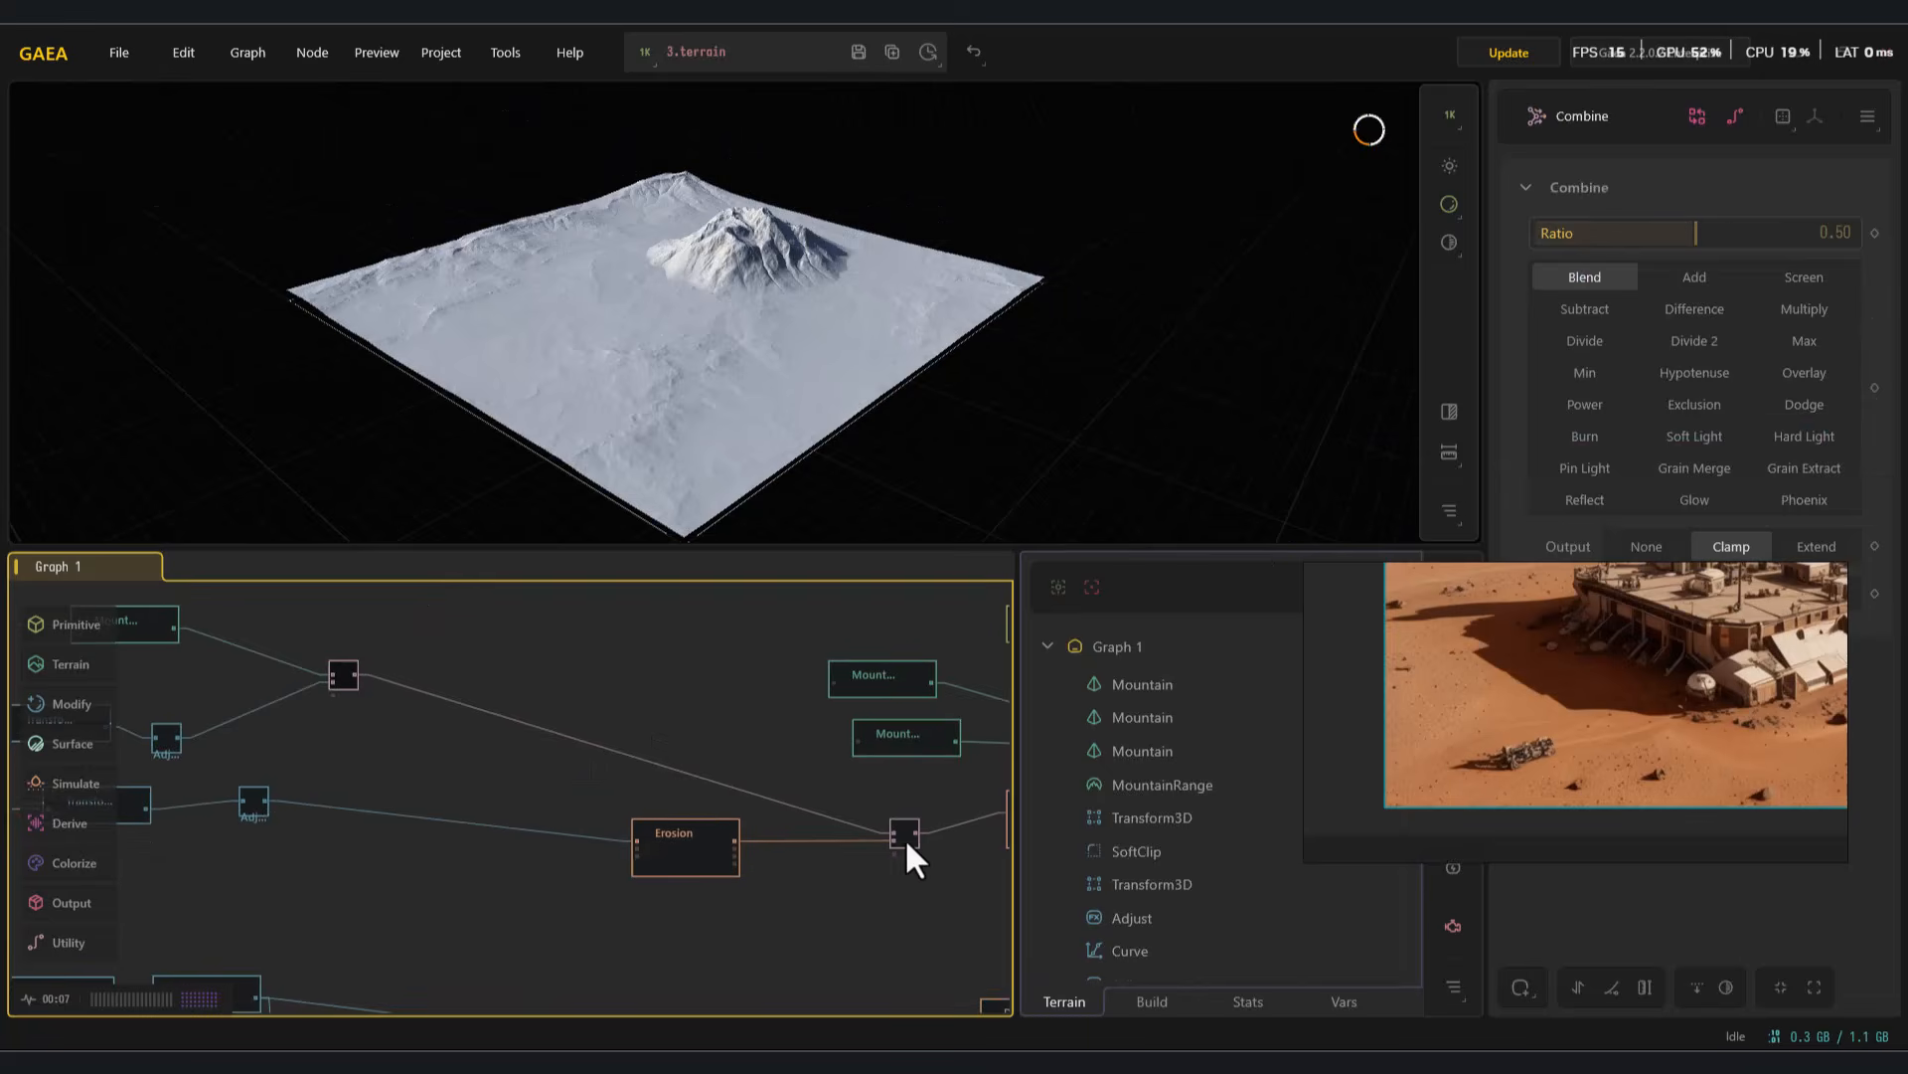
pyautogui.click(286, 672)
pyautogui.moveTo(304, 666); pyautogui.dragTo(504, 628)
pyautogui.write('he')
pyautogui.press('Return')
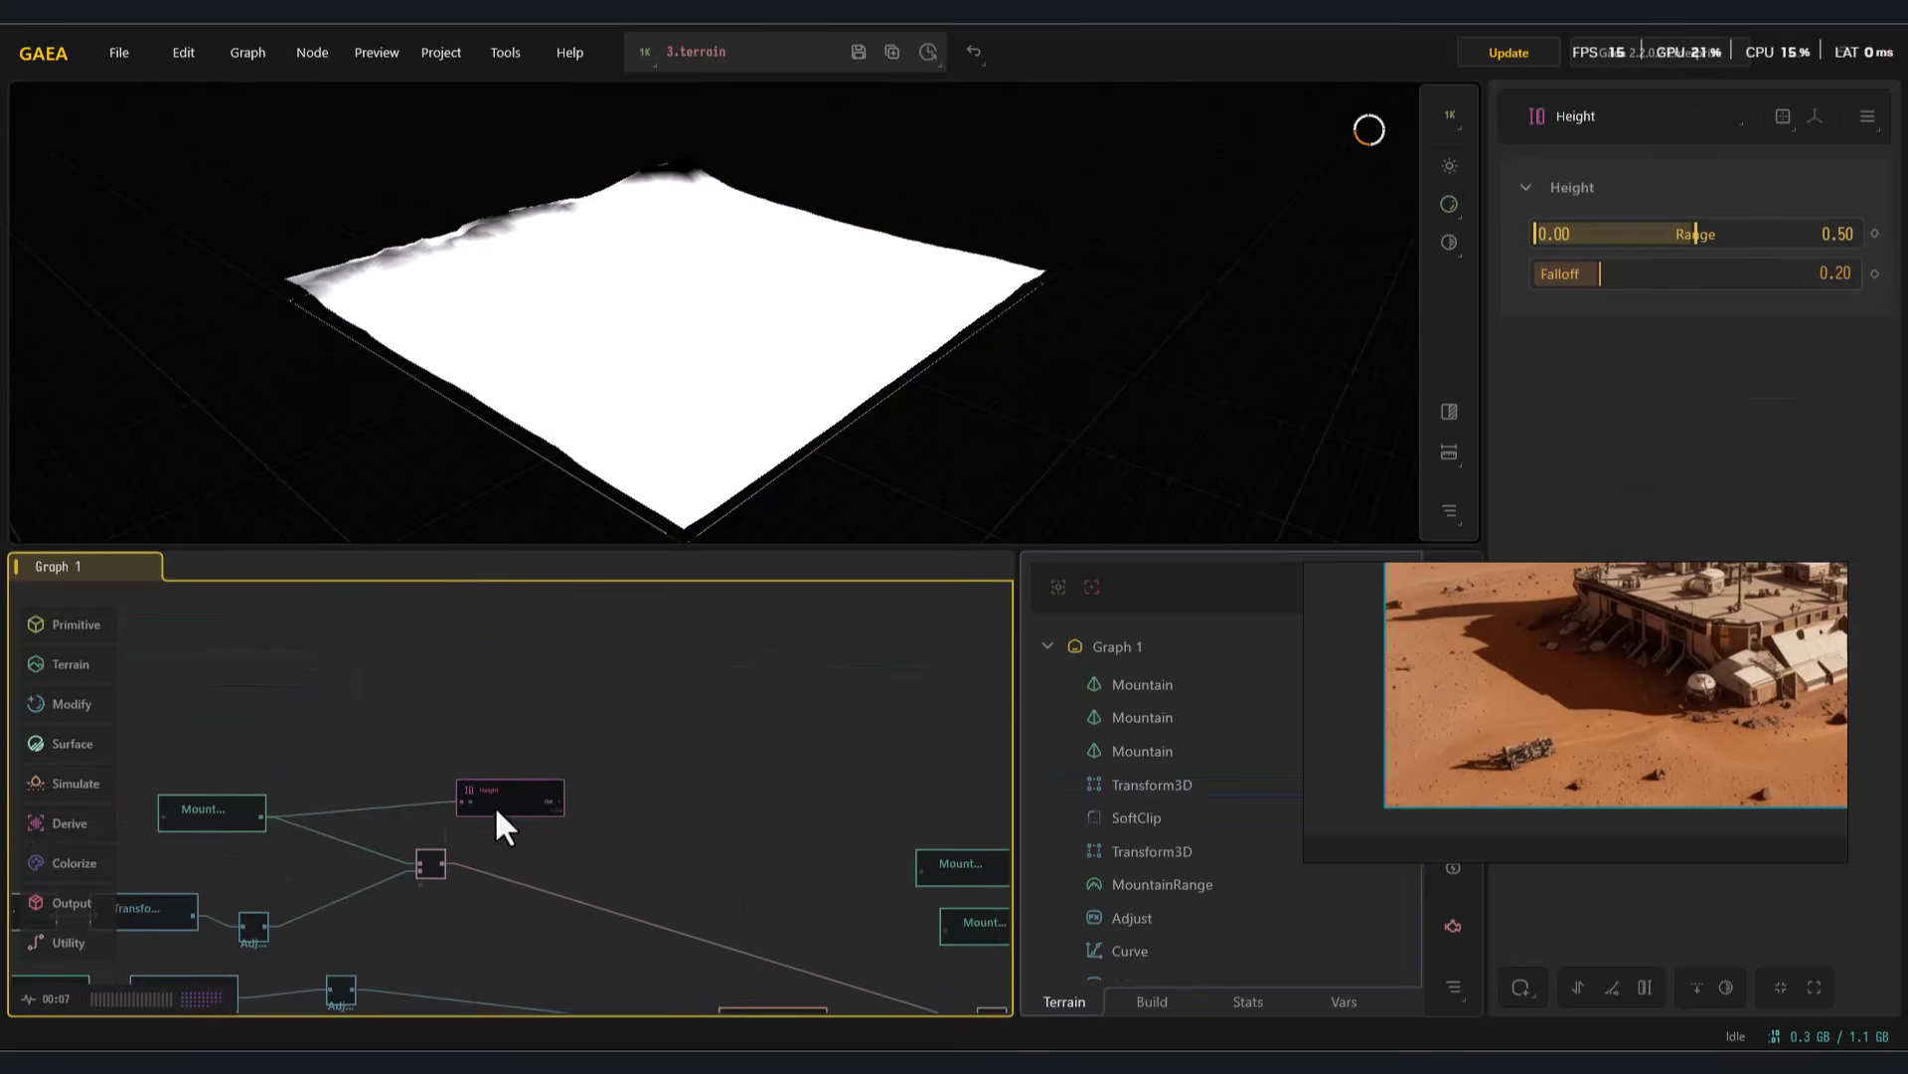
# Set the new Height node's Range to 0.32–0.64 and its Falloff to 0.41
pyautogui.moveTo(1702, 239)
pyautogui.mouseDown()
pyautogui.moveTo(1779, 239)
pyautogui.moveTo(1722, 244)
pyautogui.mouseUp()
pyautogui.moveTo(1598, 238); pyautogui.dragTo(1823, 242)
pyautogui.moveTo(1644, 234)
pyautogui.mouseDown()
pyautogui.moveTo(1682, 239)
pyautogui.moveTo(1637, 234)
pyautogui.mouseUp()
pyautogui.moveTo(1845, 238); pyautogui.dragTo(1756, 233)
pyautogui.moveTo(1599, 274); pyautogui.dragTo(1668, 275)
# Move the Height node along the graph towards the Wizard and Draw nodes, previewing the Combine and Draw nodes on the way
pyautogui.moveTo(567, 727); pyautogui.dragTo(562, 710)
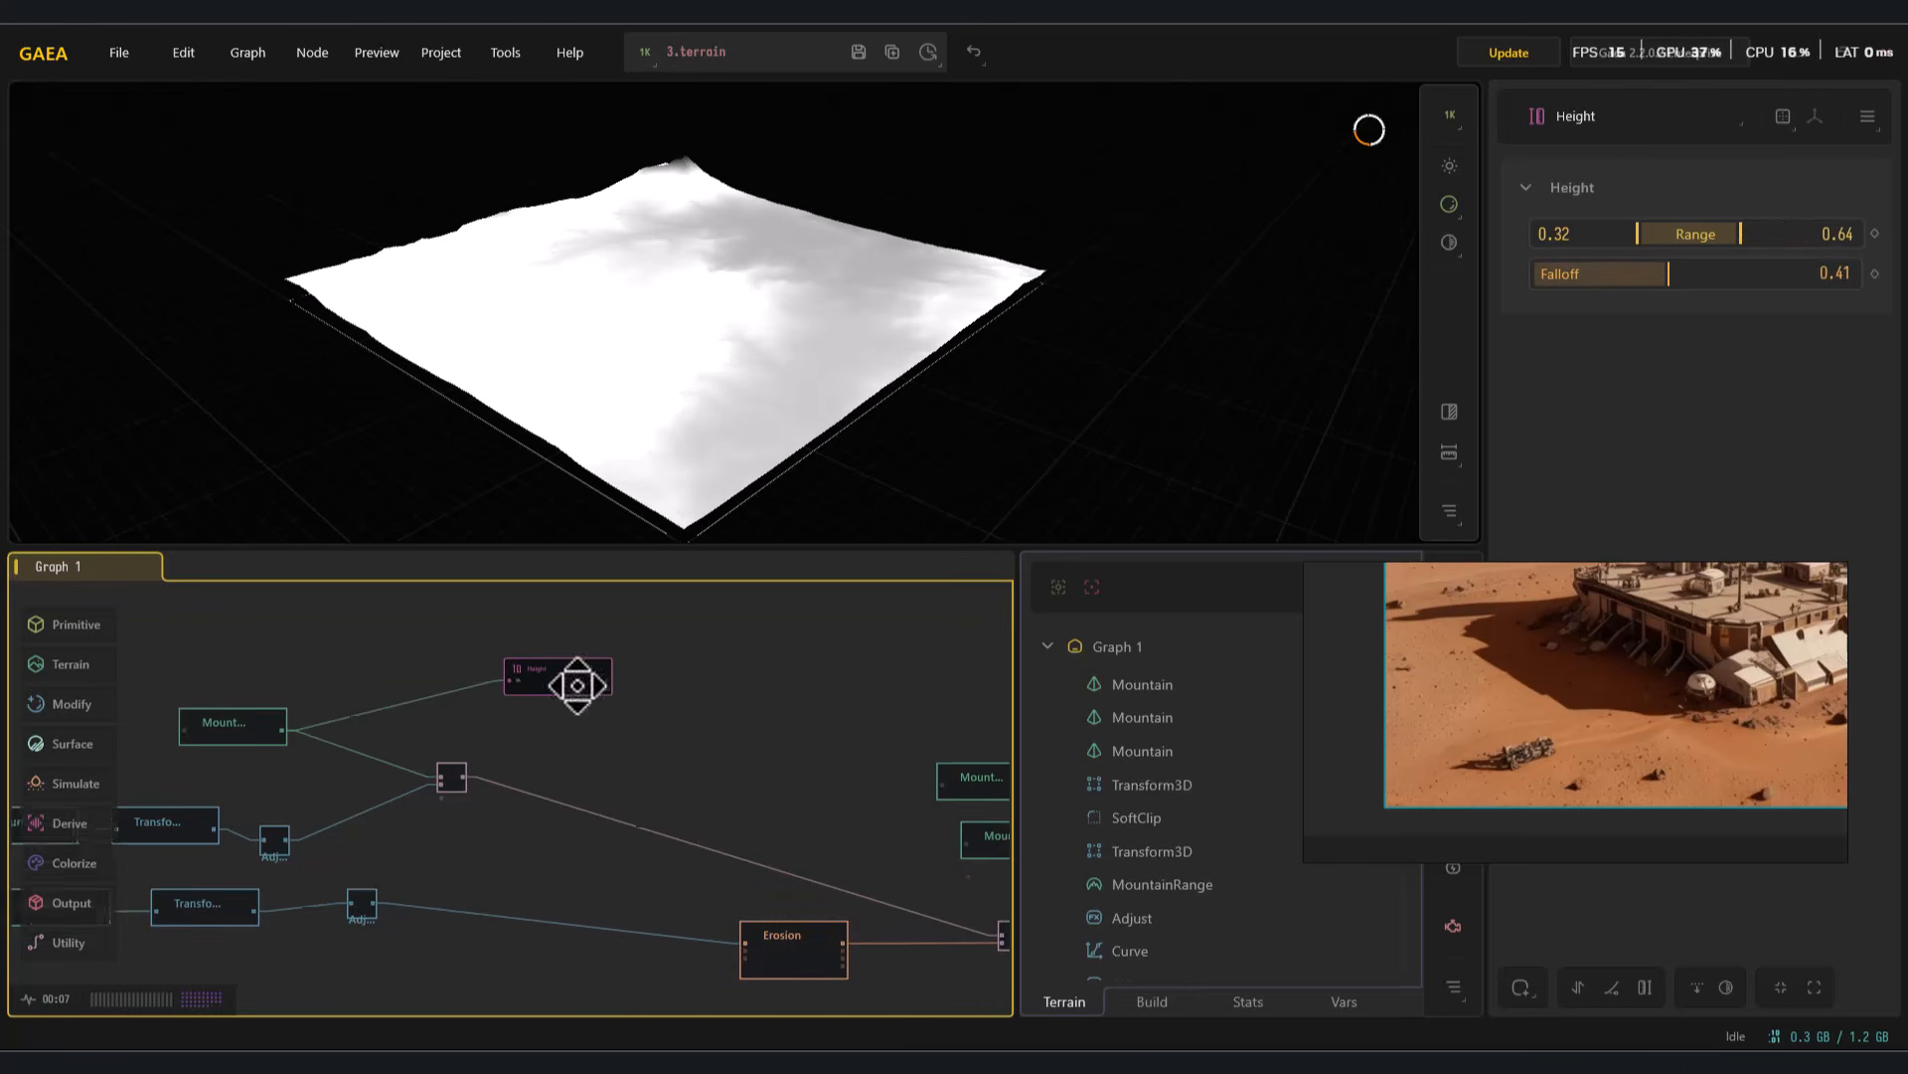
pyautogui.moveTo(583, 745); pyautogui.dragTo(574, 671, button='middle')
pyautogui.click(446, 729)
pyautogui.moveTo(444, 730); pyautogui.dragTo(317, 717, button='middle')
pyautogui.moveTo(444, 609); pyautogui.dragTo(828, 627)
pyautogui.moveTo(828, 629); pyautogui.dragTo(556, 569, button='middle')
pyautogui.click(601, 800)
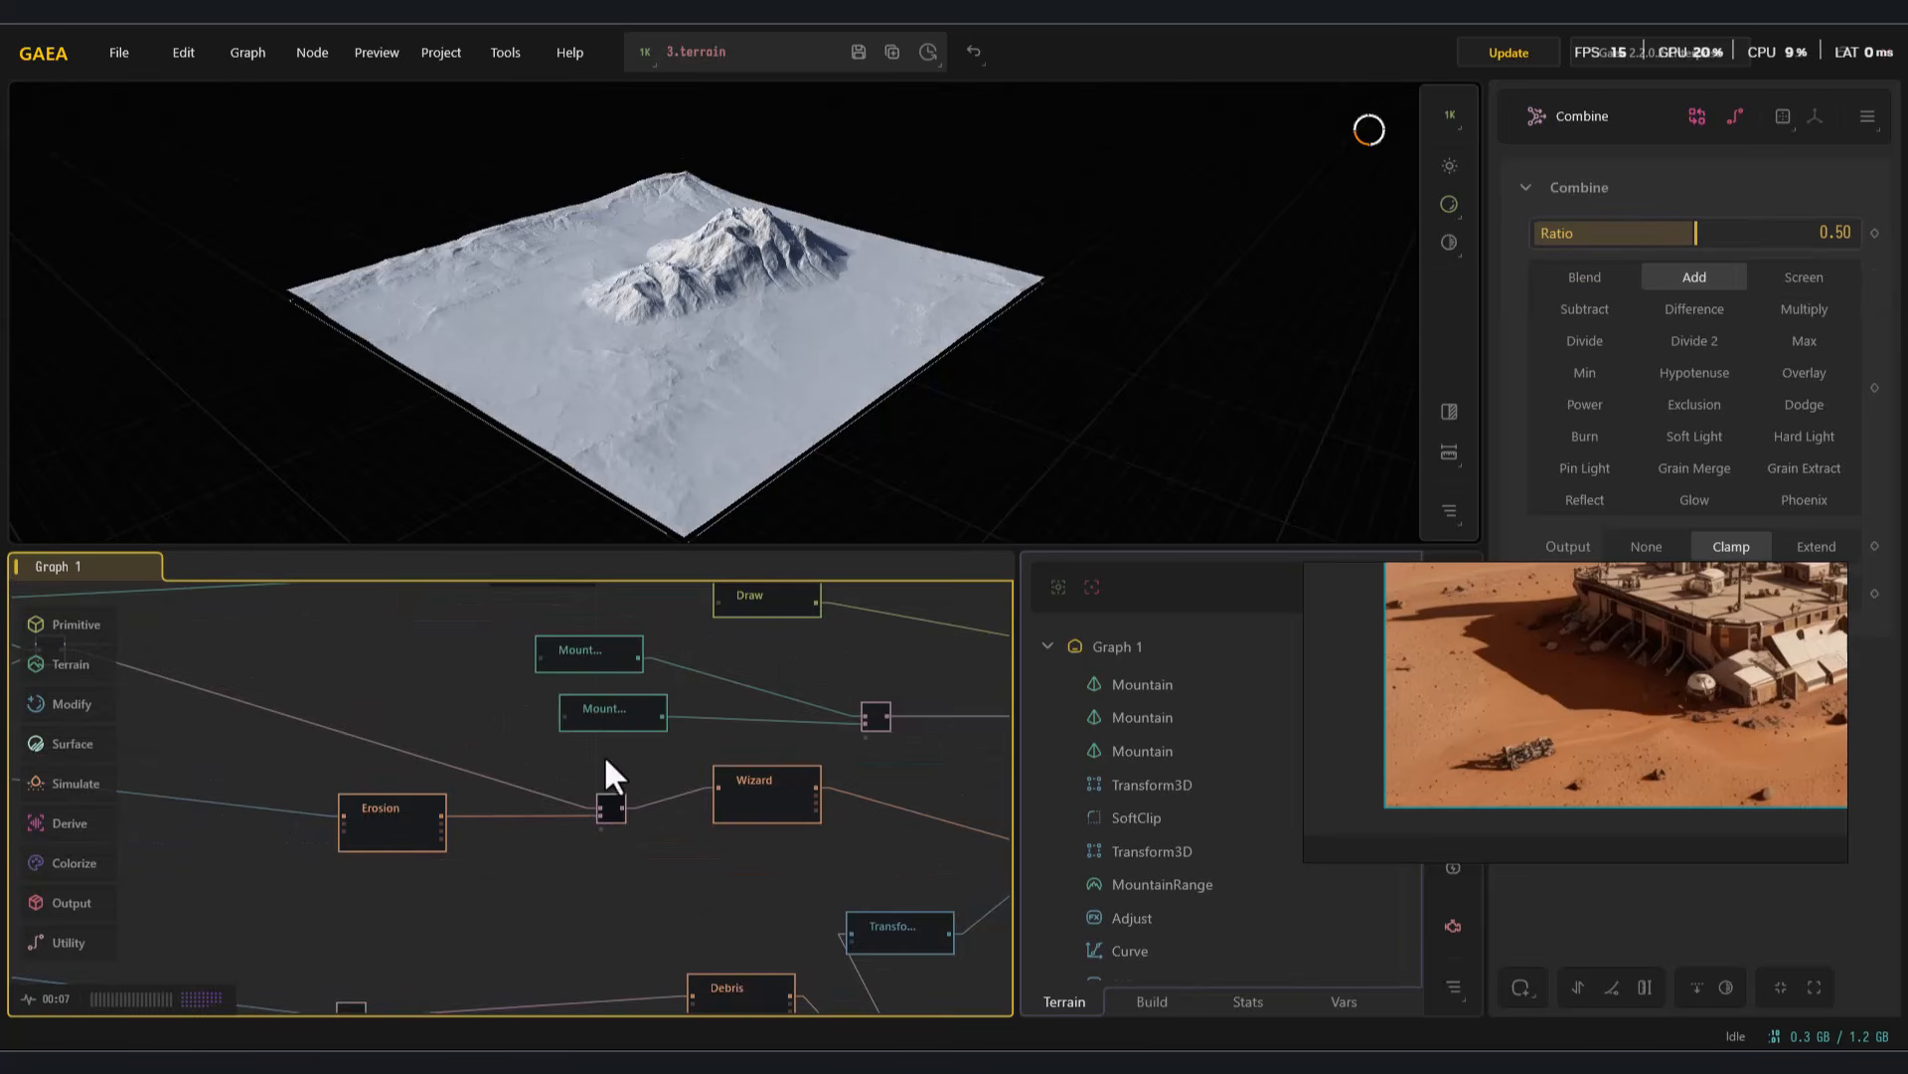
pyautogui.moveTo(581, 765); pyautogui.dragTo(688, 765, button='middle')
pyautogui.click(895, 825)
pyautogui.moveTo(865, 711); pyautogui.dragTo(716, 796, button='middle')
pyautogui.click(782, 676)
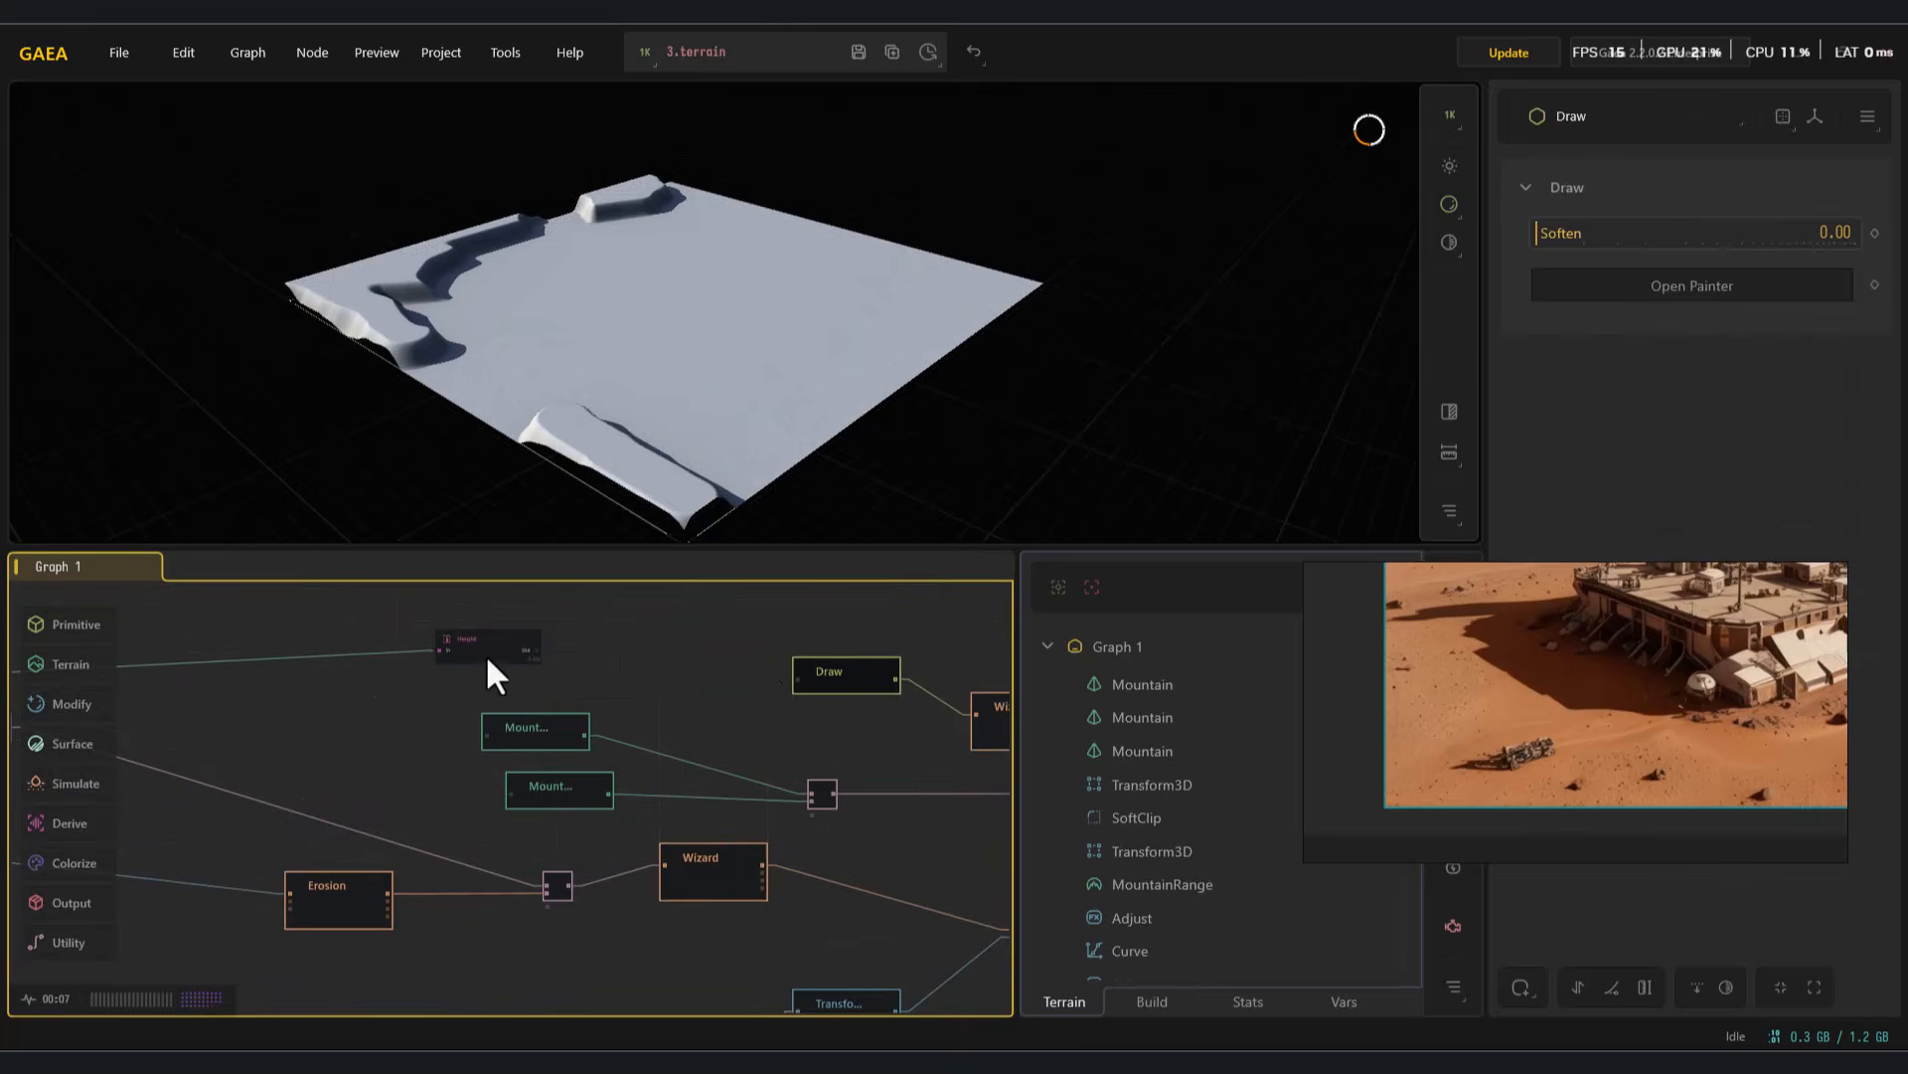
# Move the Height node past Wizard2 towards the final Combine and preview the Combine that merges the plateau
pyautogui.moveTo(505, 657); pyautogui.dragTo(661, 685)
pyautogui.moveTo(686, 697); pyautogui.dragTo(636, 618, button='middle')
pyautogui.moveTo(540, 752); pyautogui.dragTo(477, 650)
pyautogui.moveTo(480, 653); pyautogui.dragTo(334, 644)
pyautogui.moveTo(660, 811); pyautogui.dragTo(427, 846, button='middle')
pyautogui.scroll(-1, 427, 846)
pyautogui.moveTo(374, 665); pyautogui.dragTo(723, 618)
pyautogui.moveTo(723, 618); pyautogui.dragTo(539, 615, button='middle')
pyautogui.click(269, 799)
pyautogui.click(499, 838)
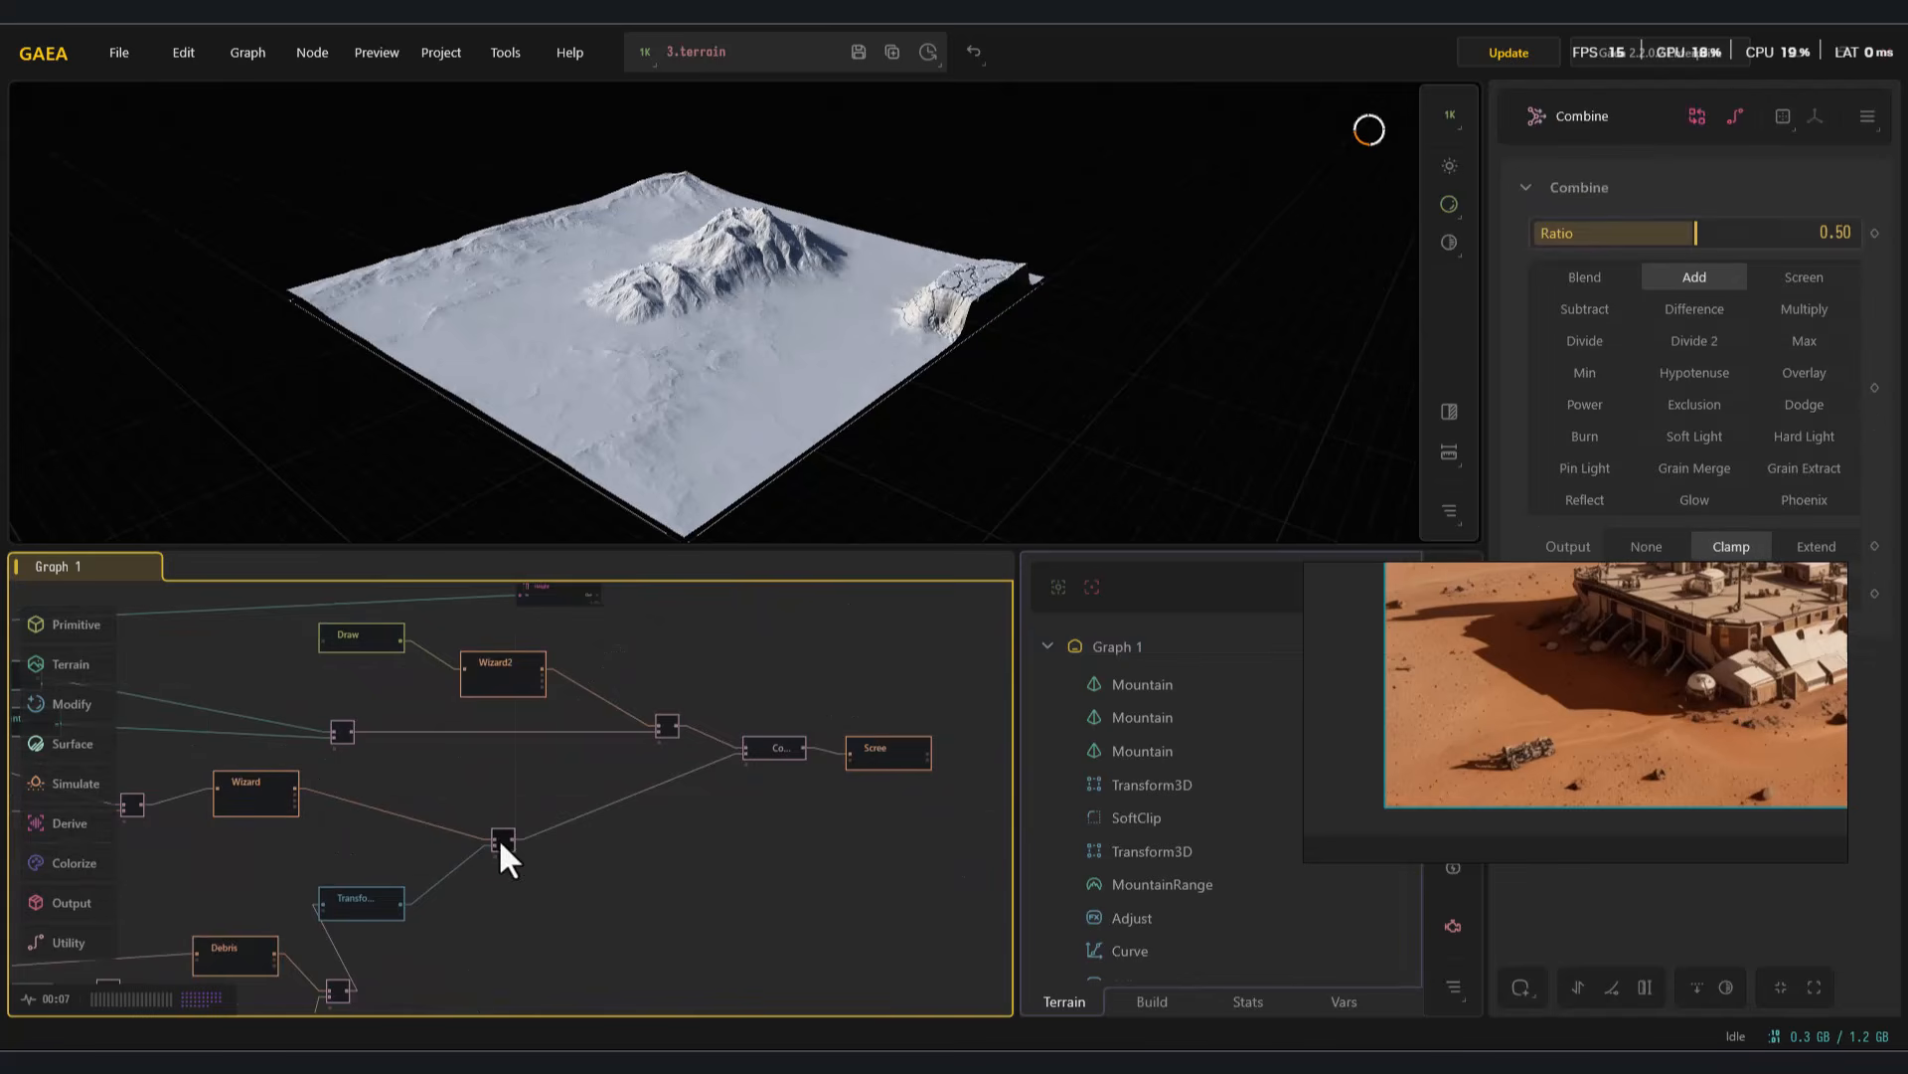
# Shift the ridge Combine away from the final Combine and place the Height node above the final Combine
pyautogui.moveTo(563, 750); pyautogui.dragTo(555, 790, button='middle')
pyautogui.moveTo(551, 634); pyautogui.dragTo(603, 653)
pyautogui.click(773, 792)
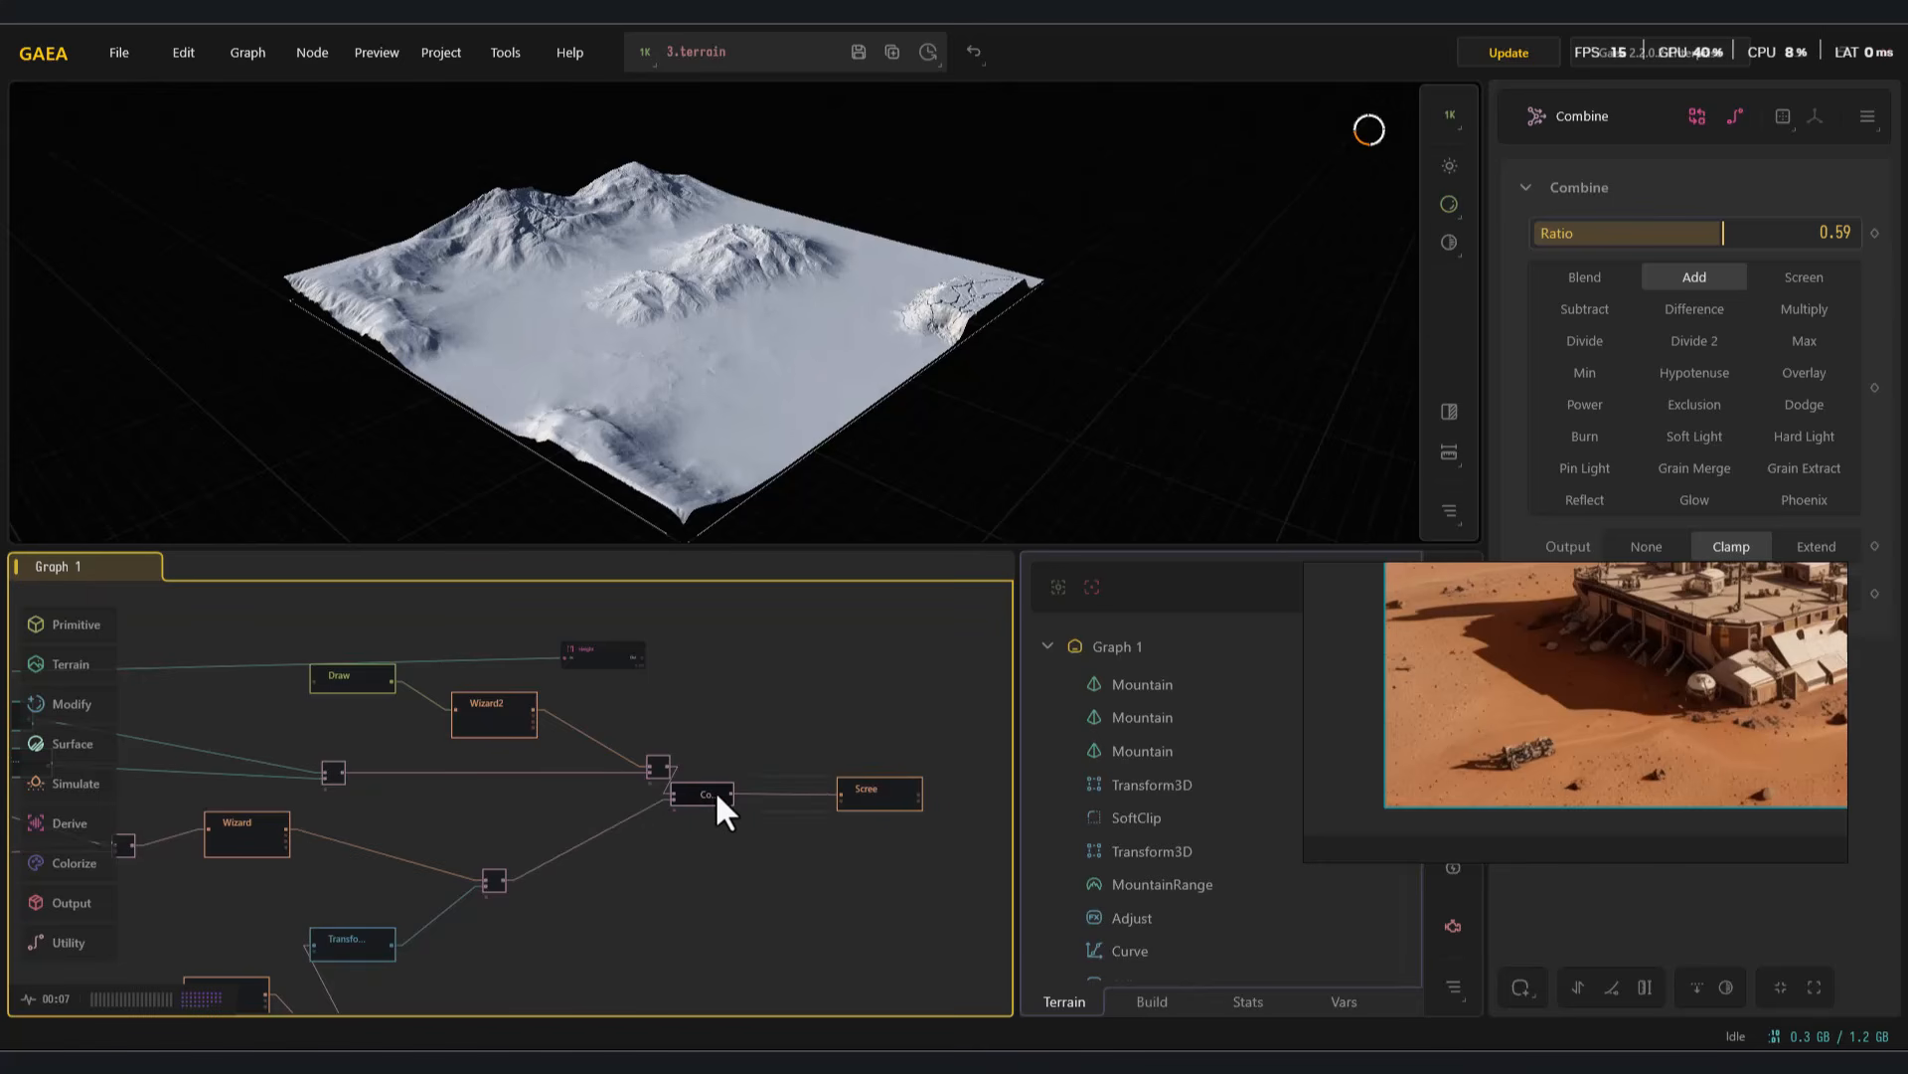
pyautogui.moveTo(660, 777); pyautogui.dragTo(617, 789)
pyautogui.click(644, 652)
pyautogui.moveTo(653, 645); pyautogui.dragTo(736, 670)
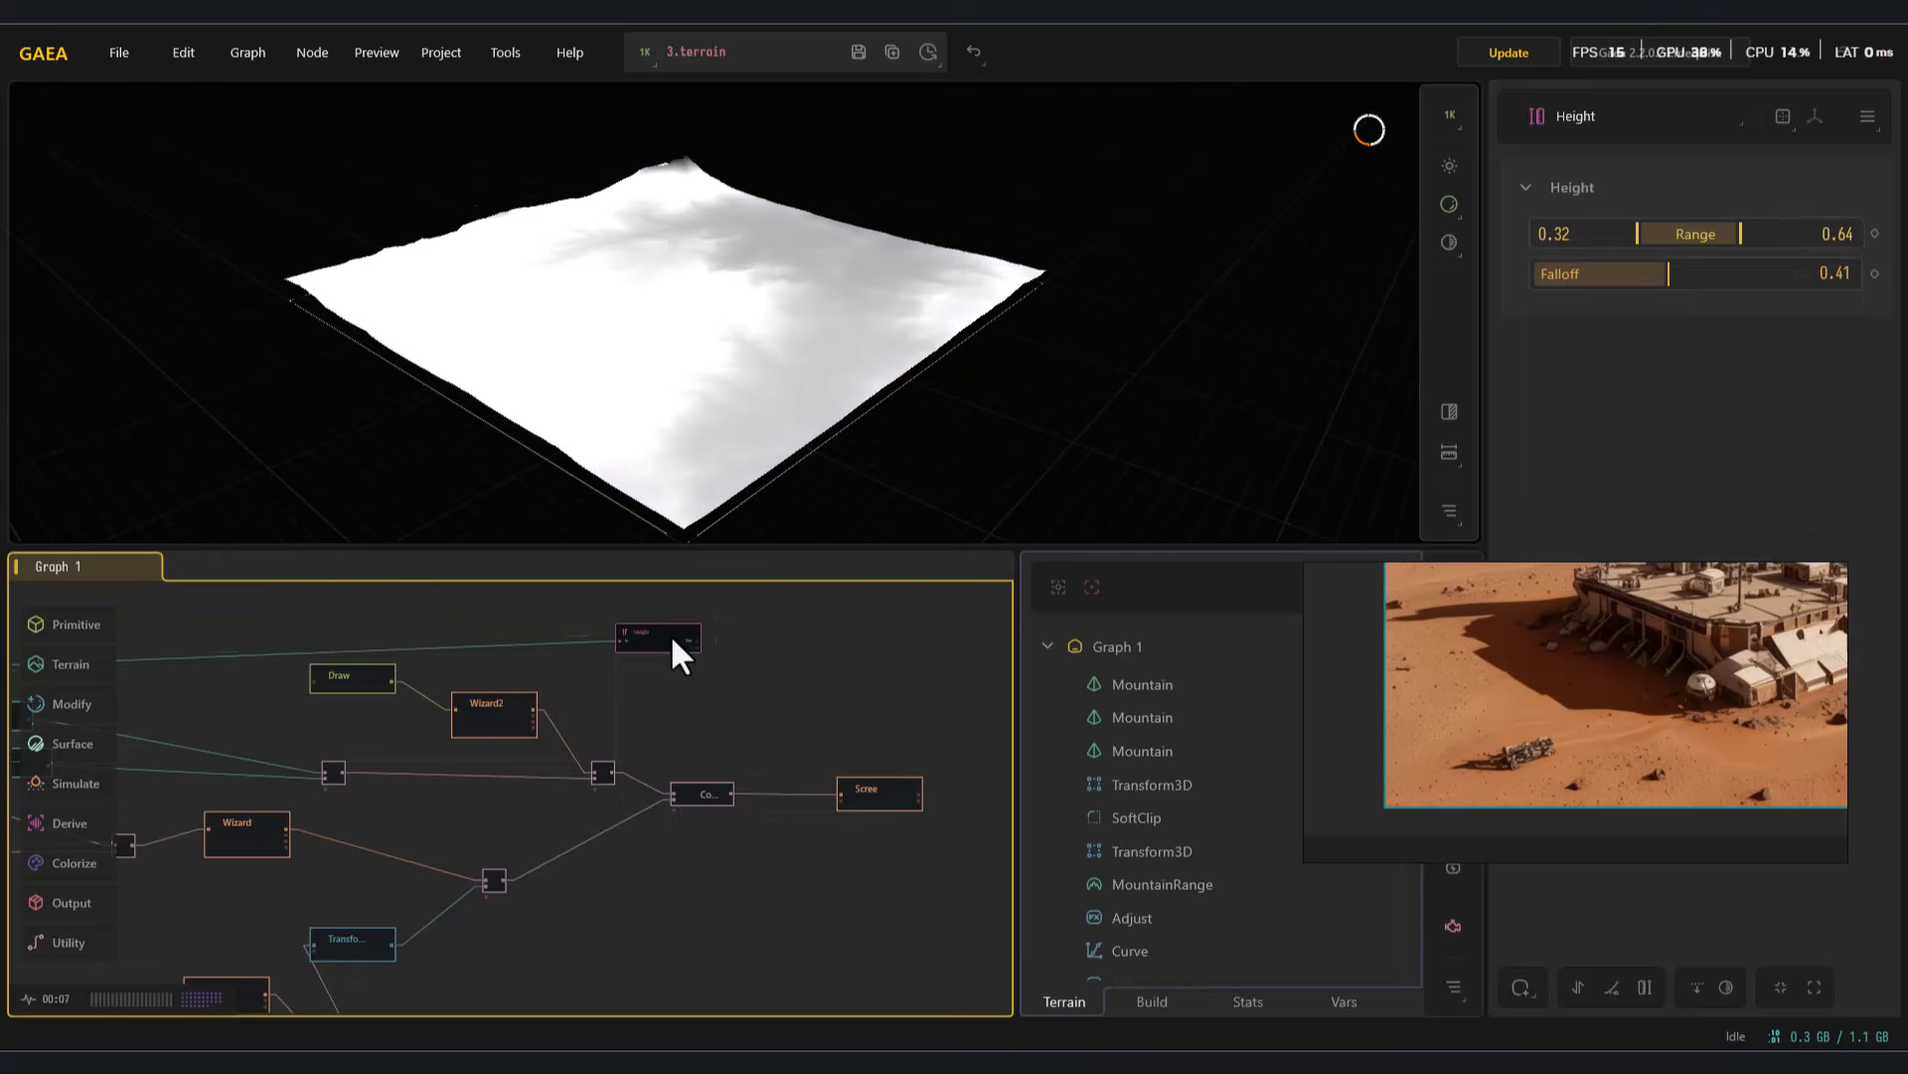
# Add a second Height node to the output of the final Combine
pyautogui.moveTo(728, 799); pyautogui.dragTo(721, 821)
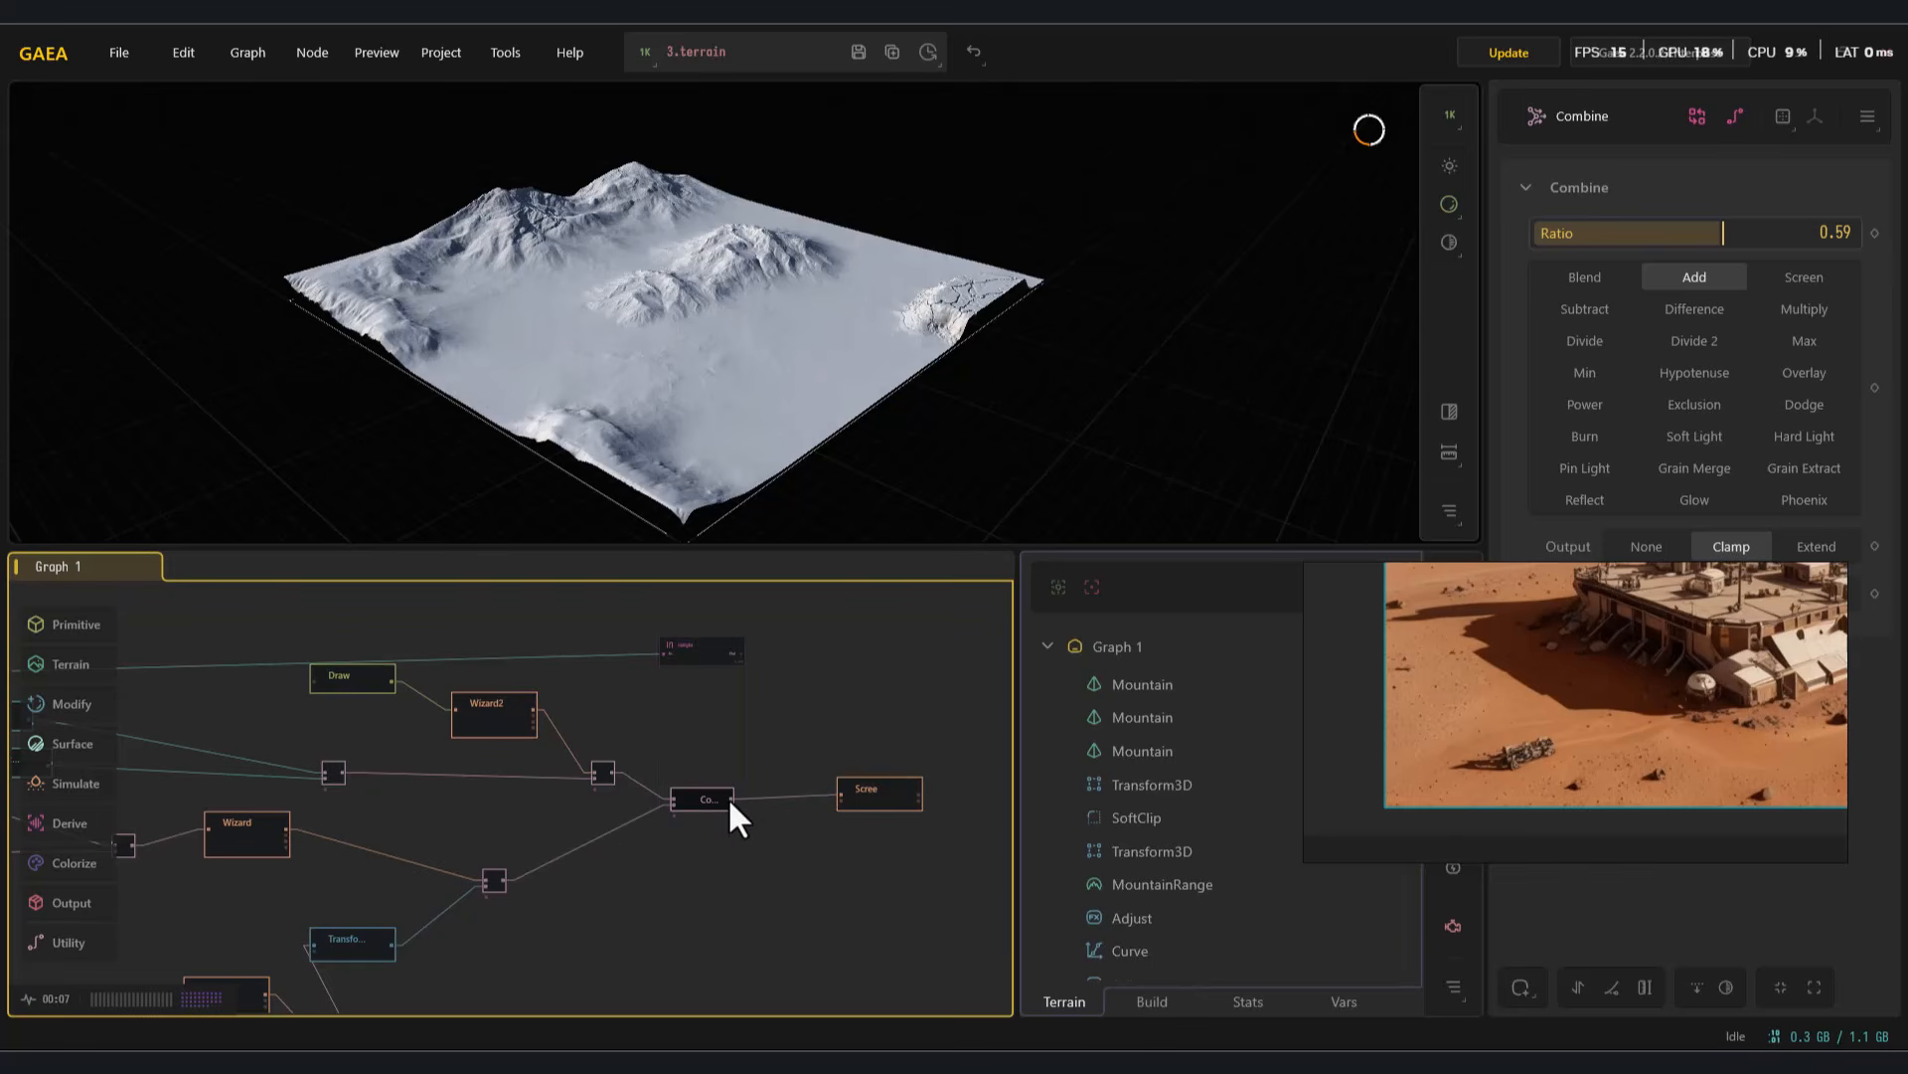
pyautogui.moveTo(755, 712); pyautogui.dragTo(755, 711)
pyautogui.write('he')
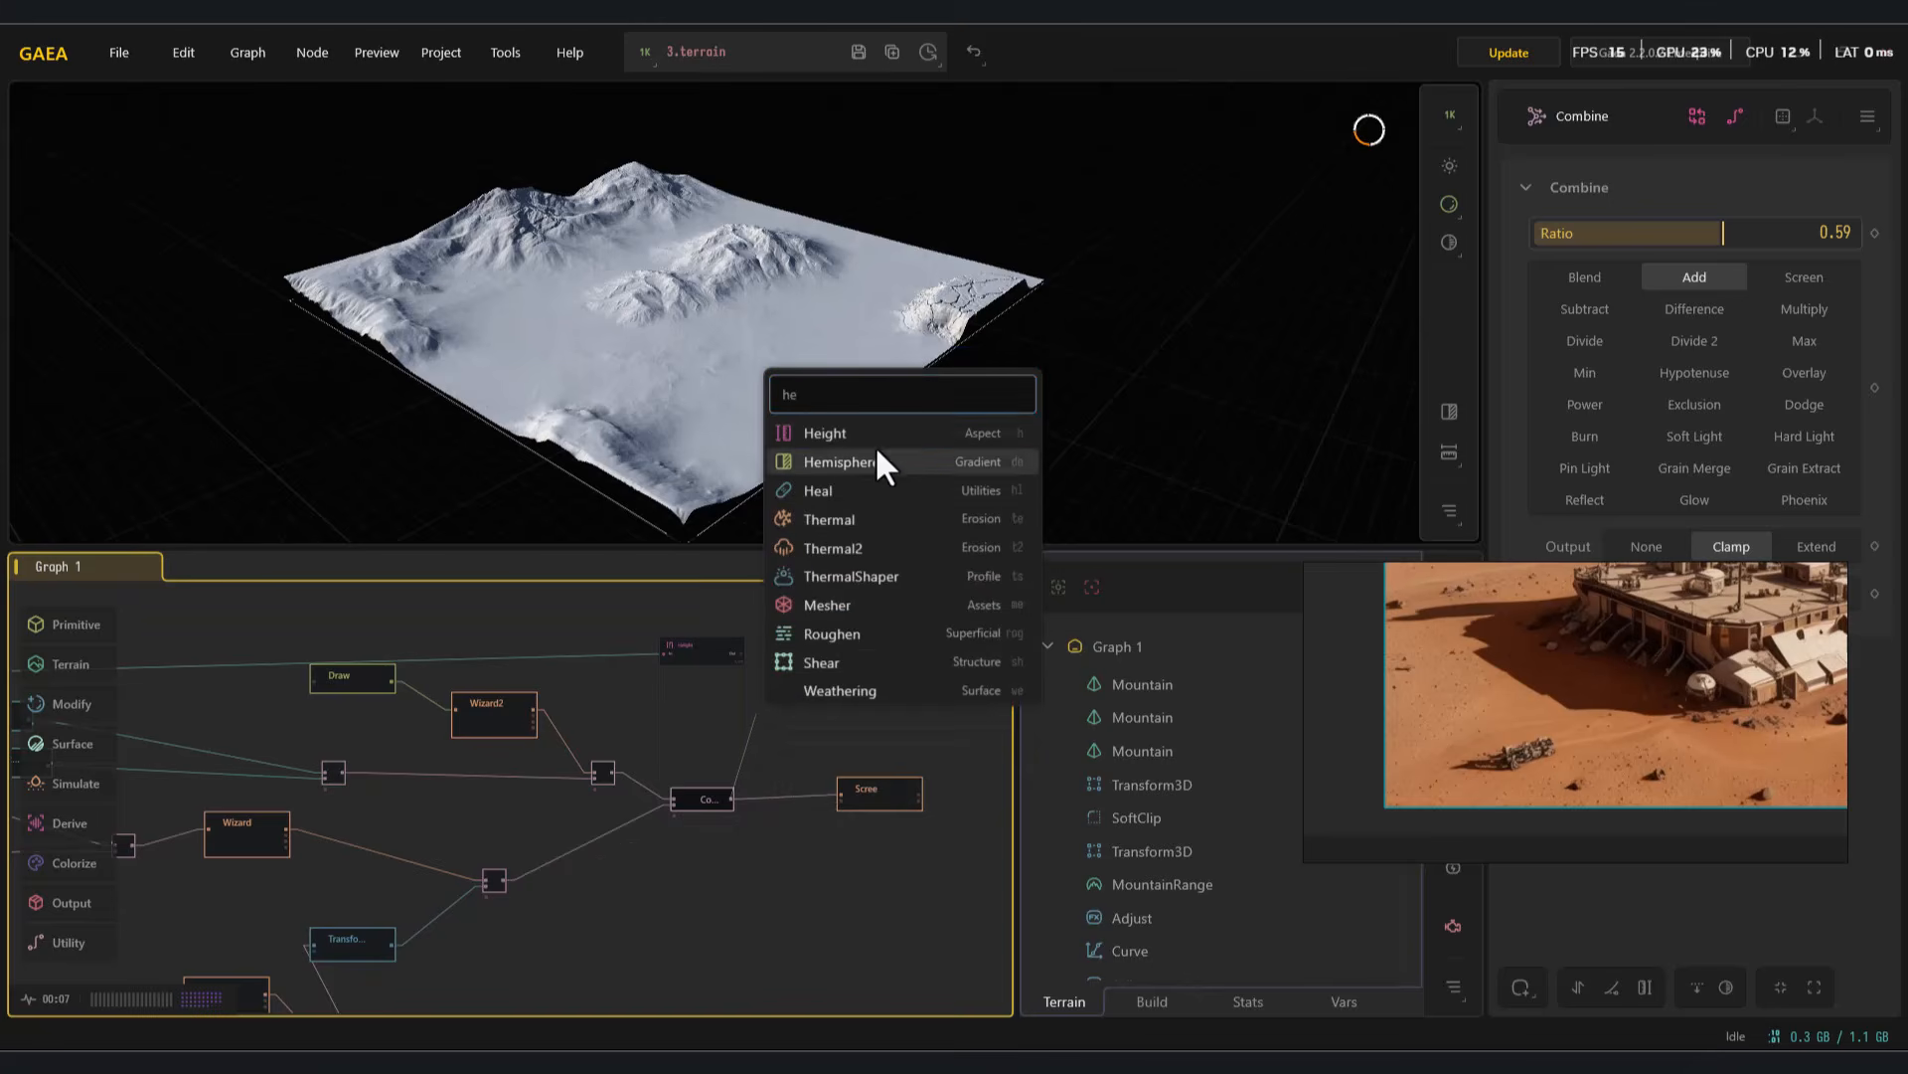
pyautogui.click(874, 433)
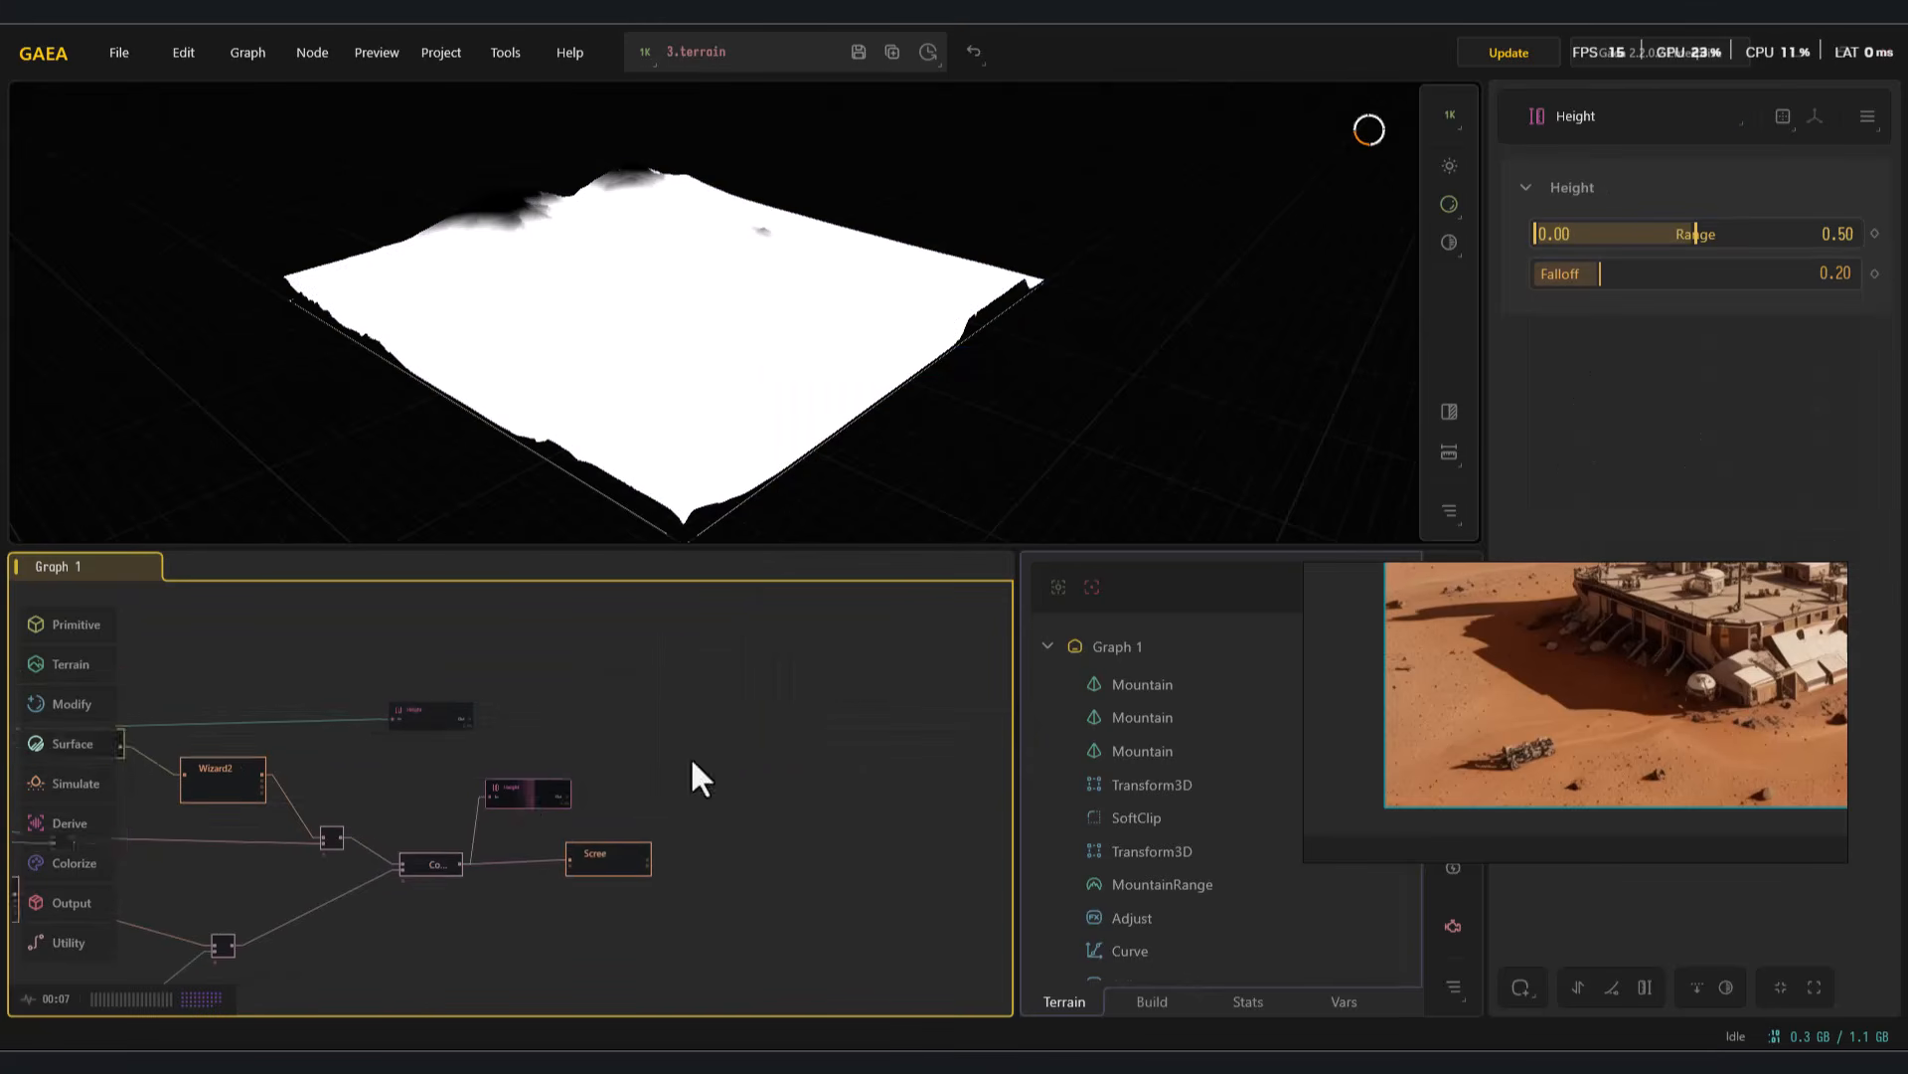
# Reposition the second Height node above the final Combine and set its Range to 0.24–0.80
pyautogui.moveTo(691, 762); pyautogui.dragTo(672, 766, button='middle')
pyautogui.moveTo(481, 794); pyautogui.dragTo(420, 787)
pyautogui.moveTo(544, 774); pyautogui.dragTo(785, 783, button='middle')
pyautogui.scroll(4, 579, 780)
pyautogui.moveTo(1700, 236); pyautogui.dragTo(1792, 235)
pyautogui.moveTo(1580, 239); pyautogui.dragTo(1610, 243)
# Combine the two Height nodes in Subtract mode with a Ratio of 0.90
pyautogui.moveTo(548, 600); pyautogui.dragTo(694, 766)
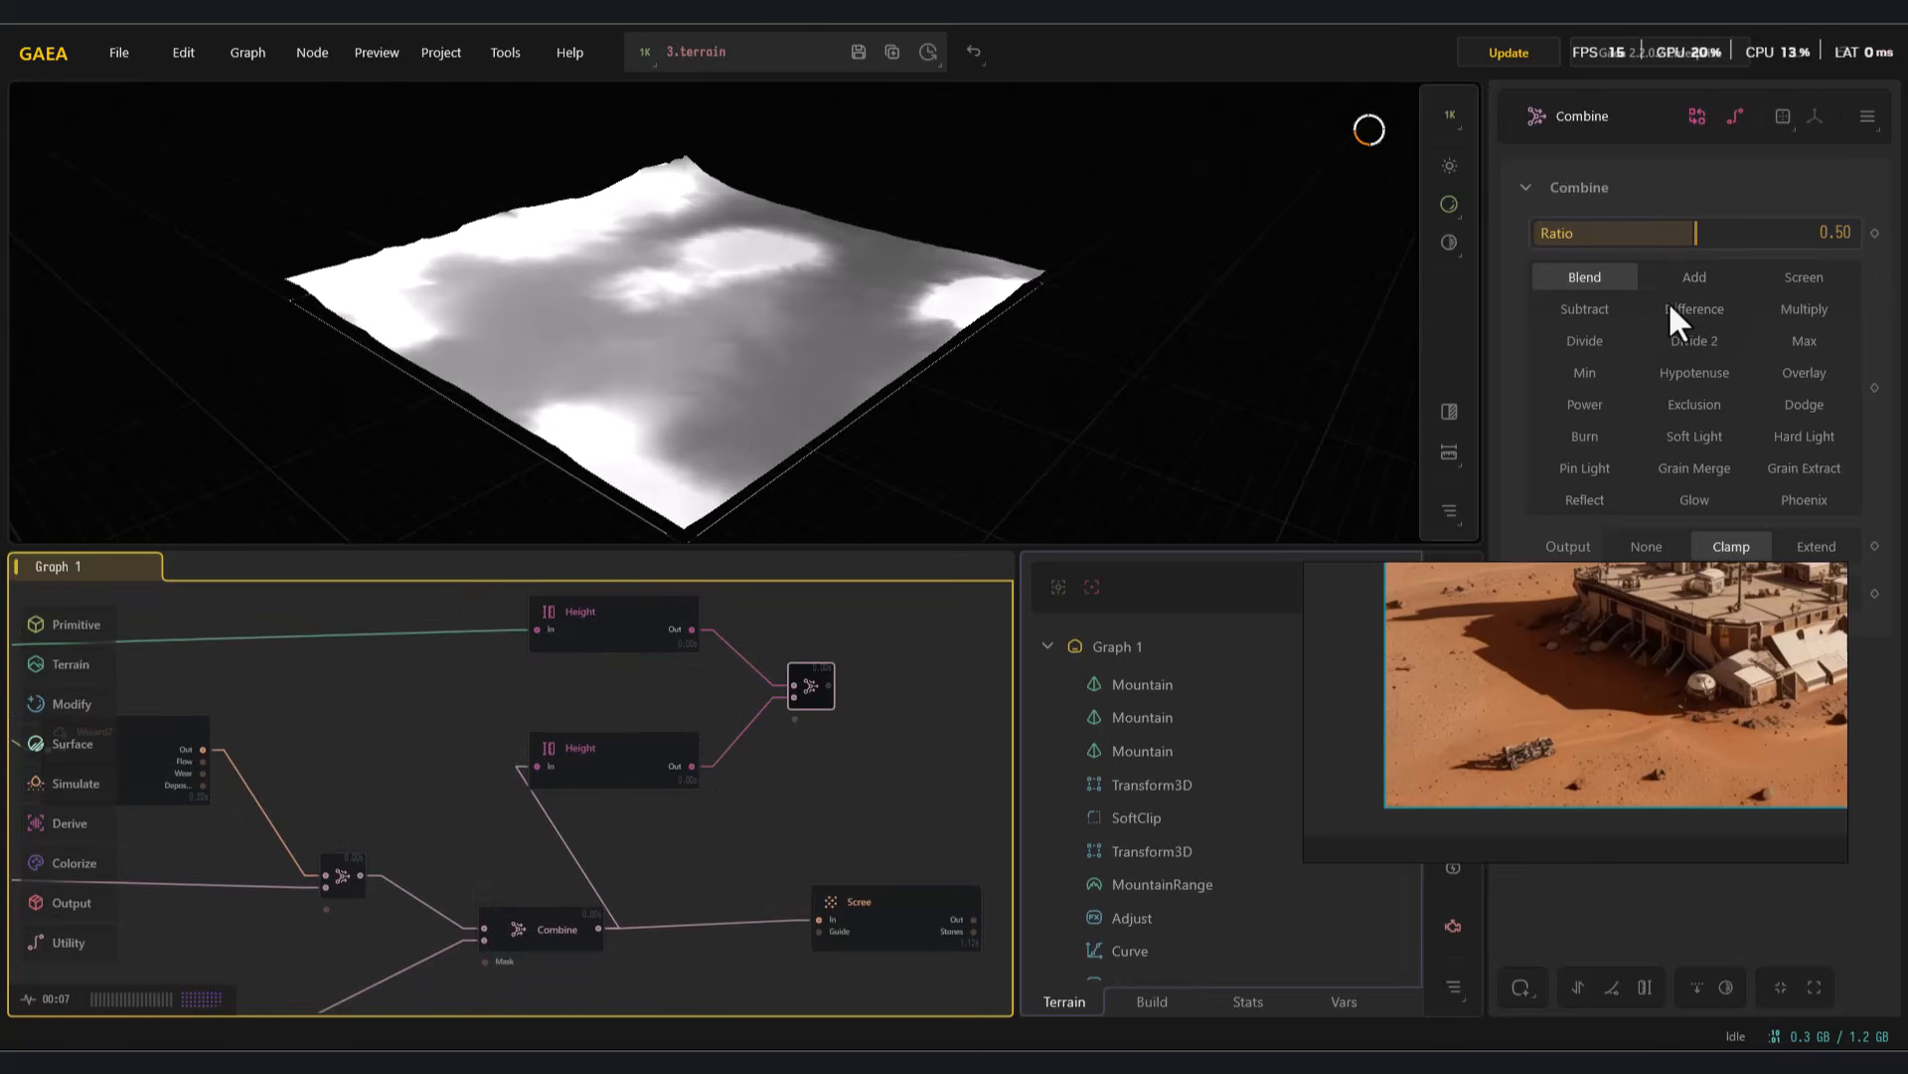
pyautogui.click(1612, 306)
pyautogui.moveTo(1701, 233); pyautogui.dragTo(1821, 250)
# Set the lower Height node's Range to 0.24–1.00 and the Subtract Combine's Ratio to 1.00
pyautogui.click(645, 760)
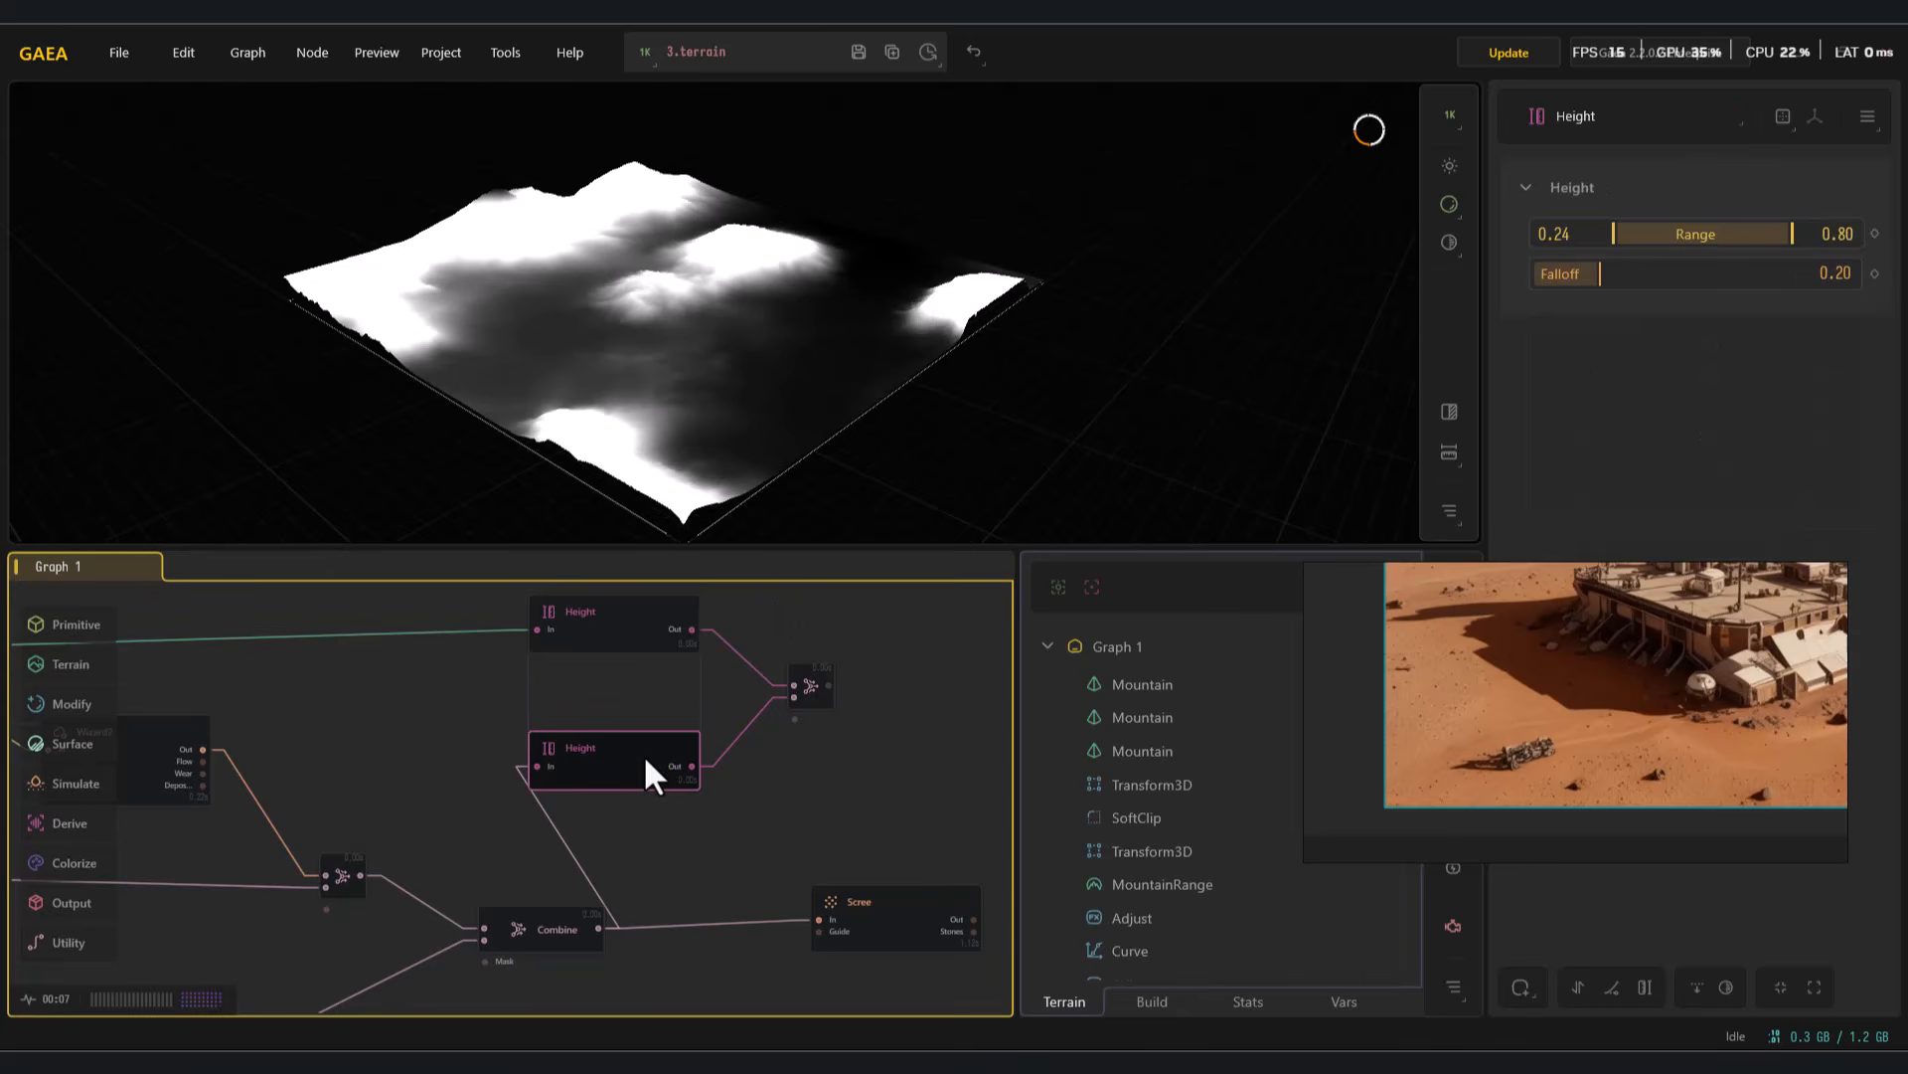
pyautogui.click(614, 924)
pyautogui.click(713, 741)
pyautogui.moveTo(1614, 235); pyautogui.dragTo(1618, 239)
pyautogui.moveTo(1792, 235); pyautogui.dragTo(1882, 243)
pyautogui.moveTo(1615, 240); pyautogui.dragTo(1600, 235)
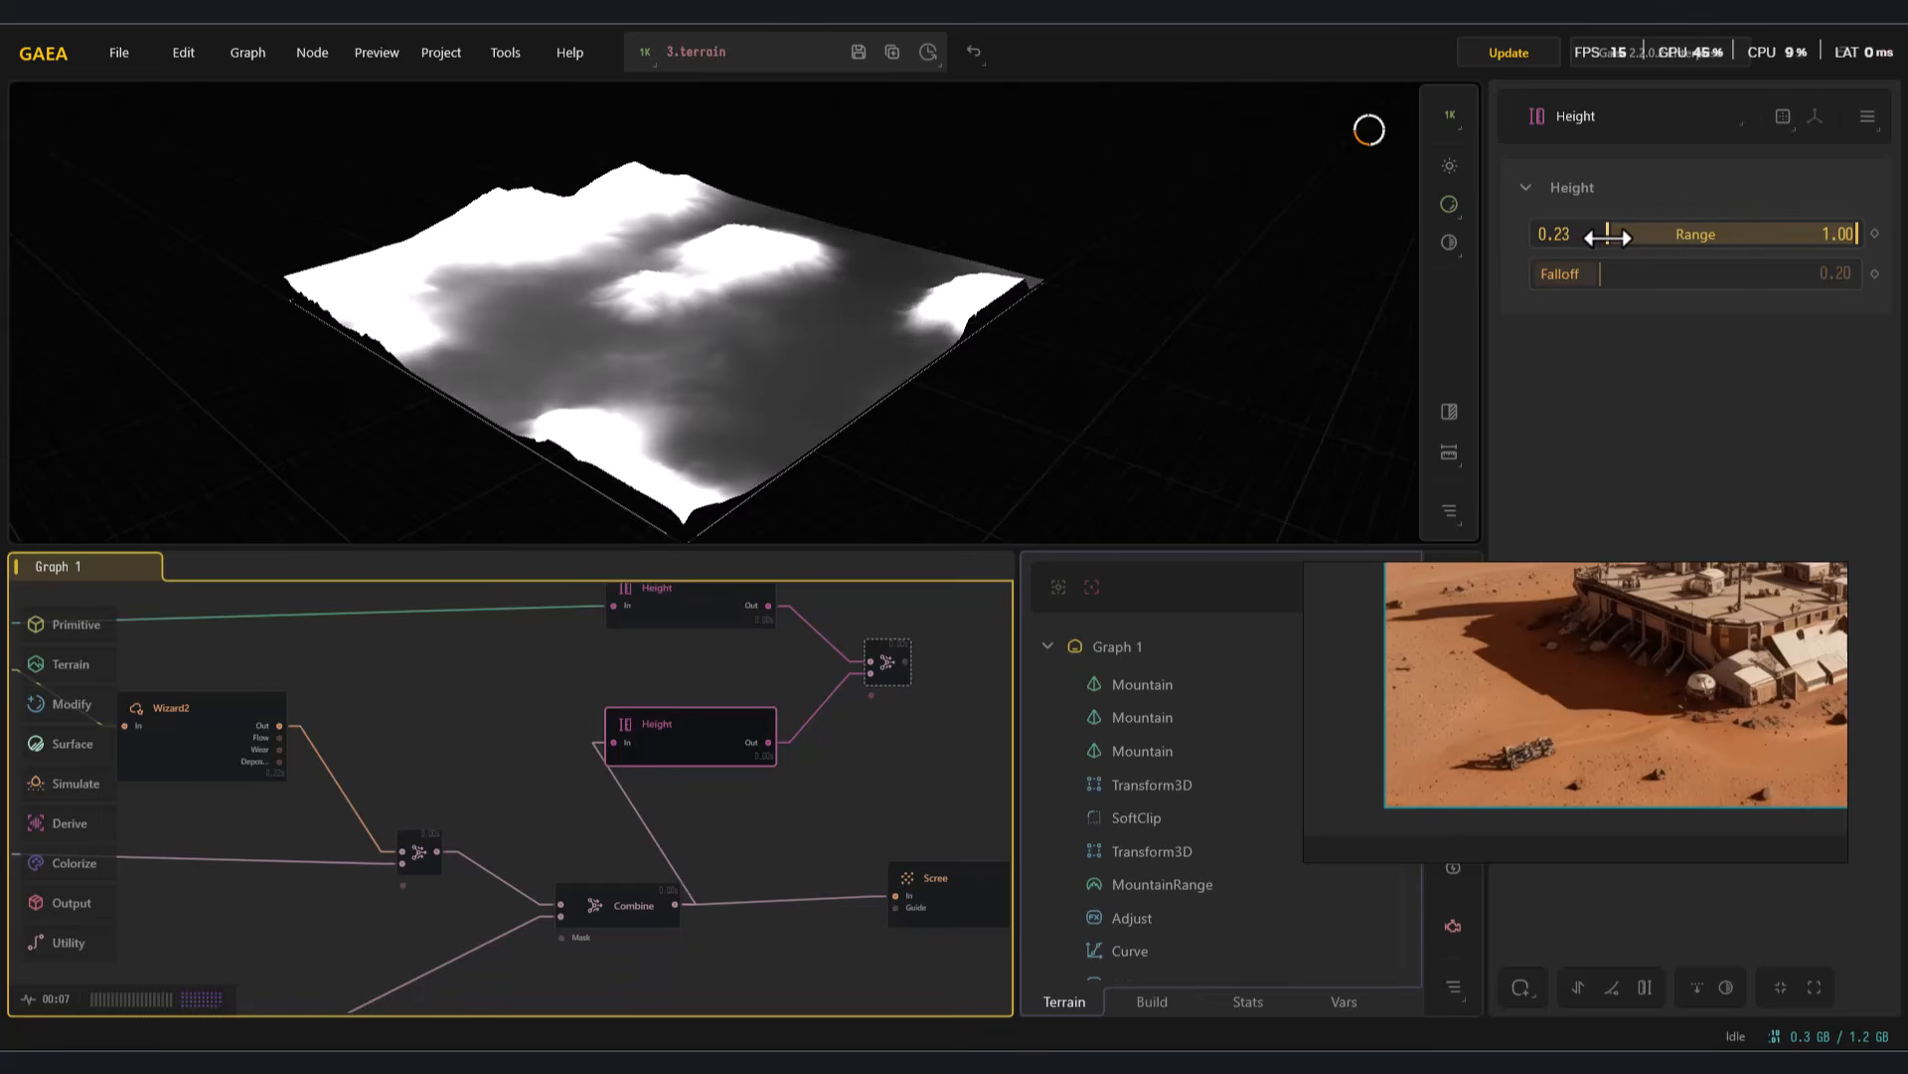
pyautogui.click(889, 674)
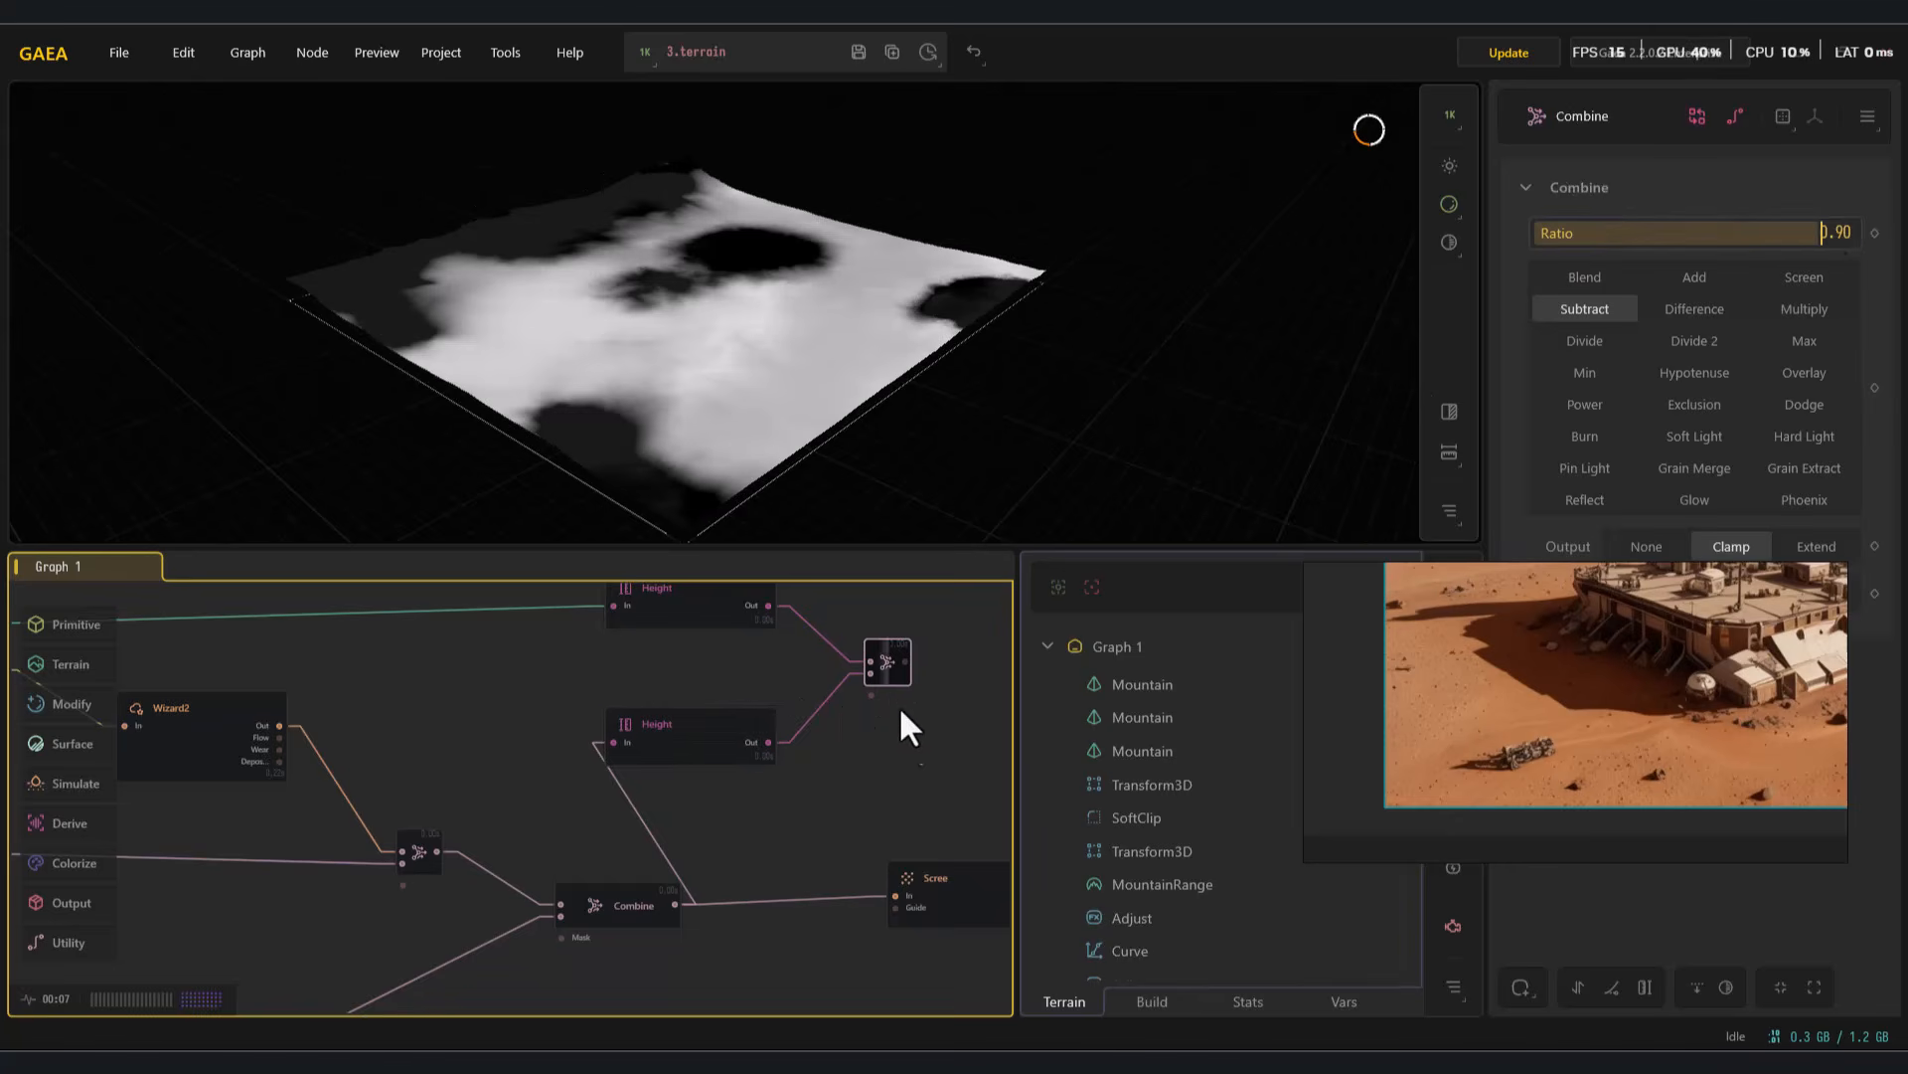
pyautogui.moveTo(1818, 242); pyautogui.dragTo(1867, 246)
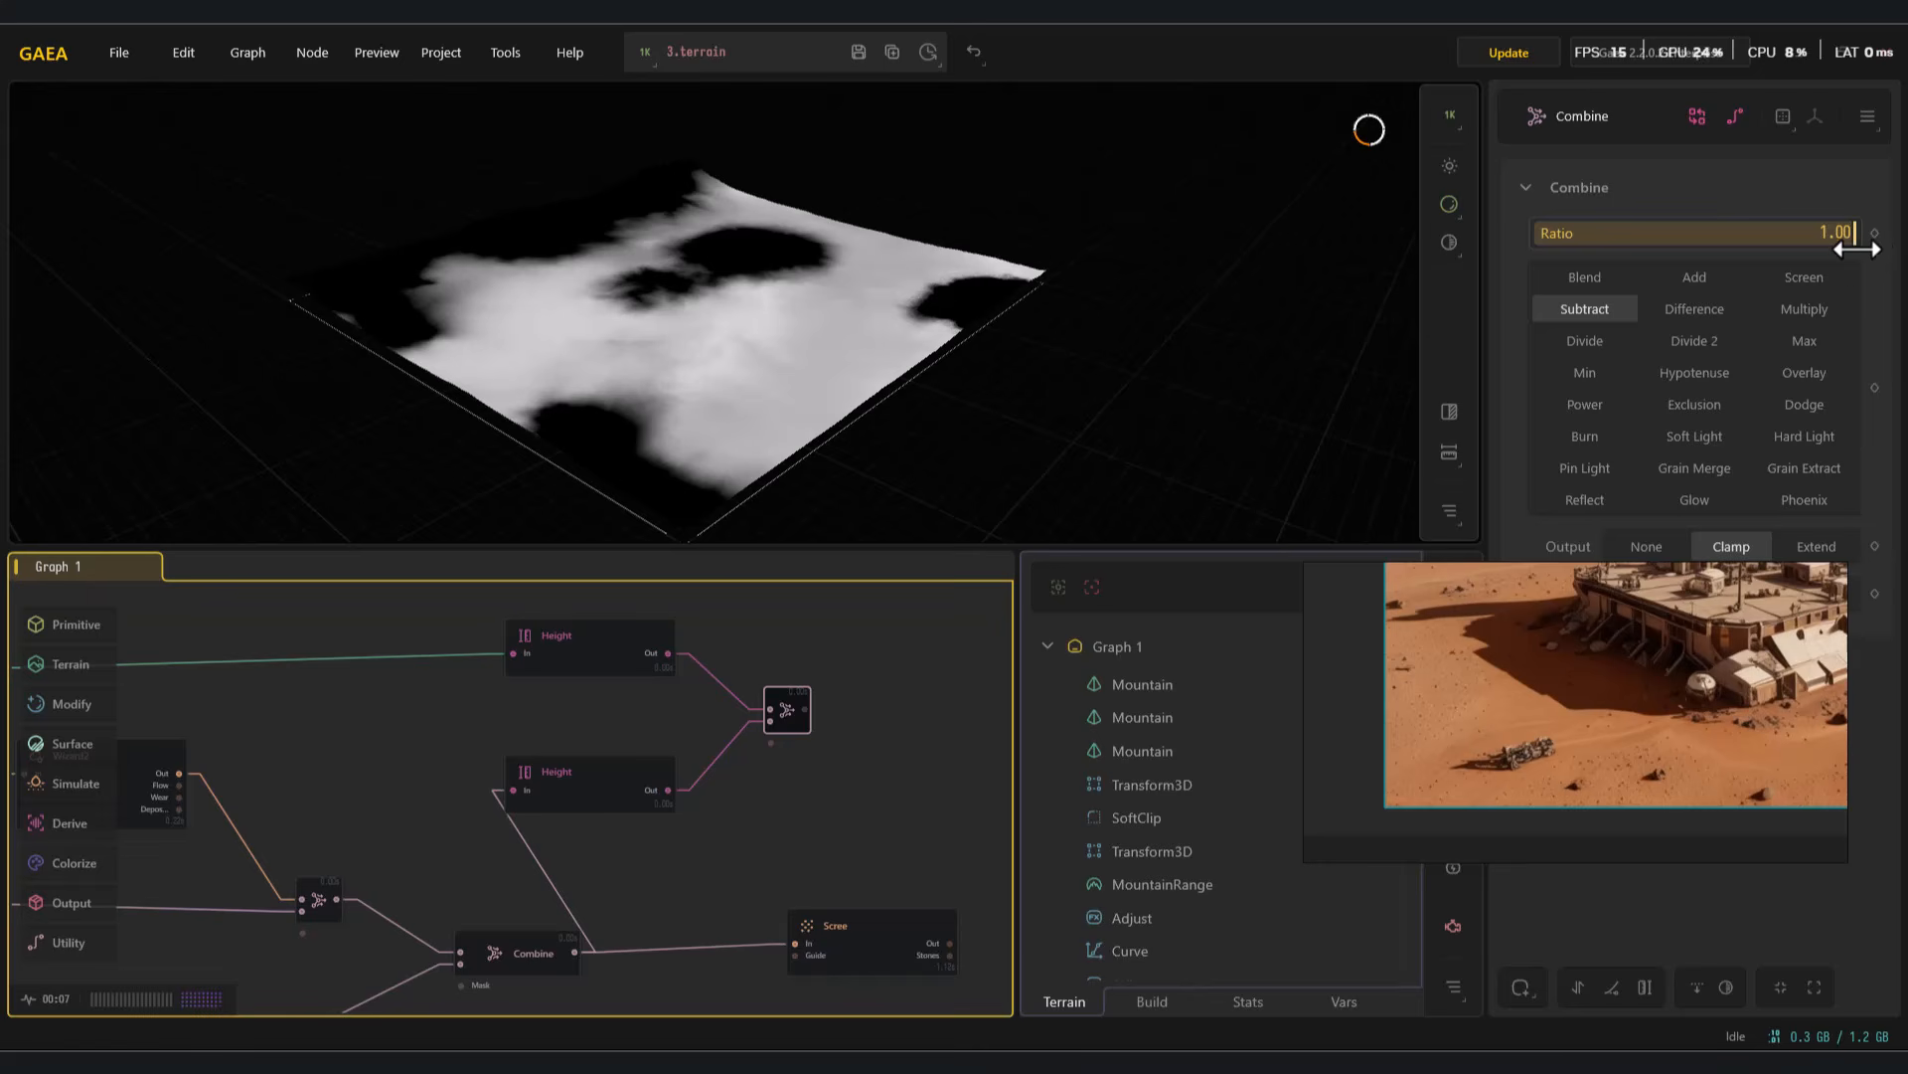
# Mark the Subtract Combine for export, show the build outputs and move the reference image clear of them
pyautogui.moveTo(813, 717); pyautogui.dragTo(688, 709, button='middle')
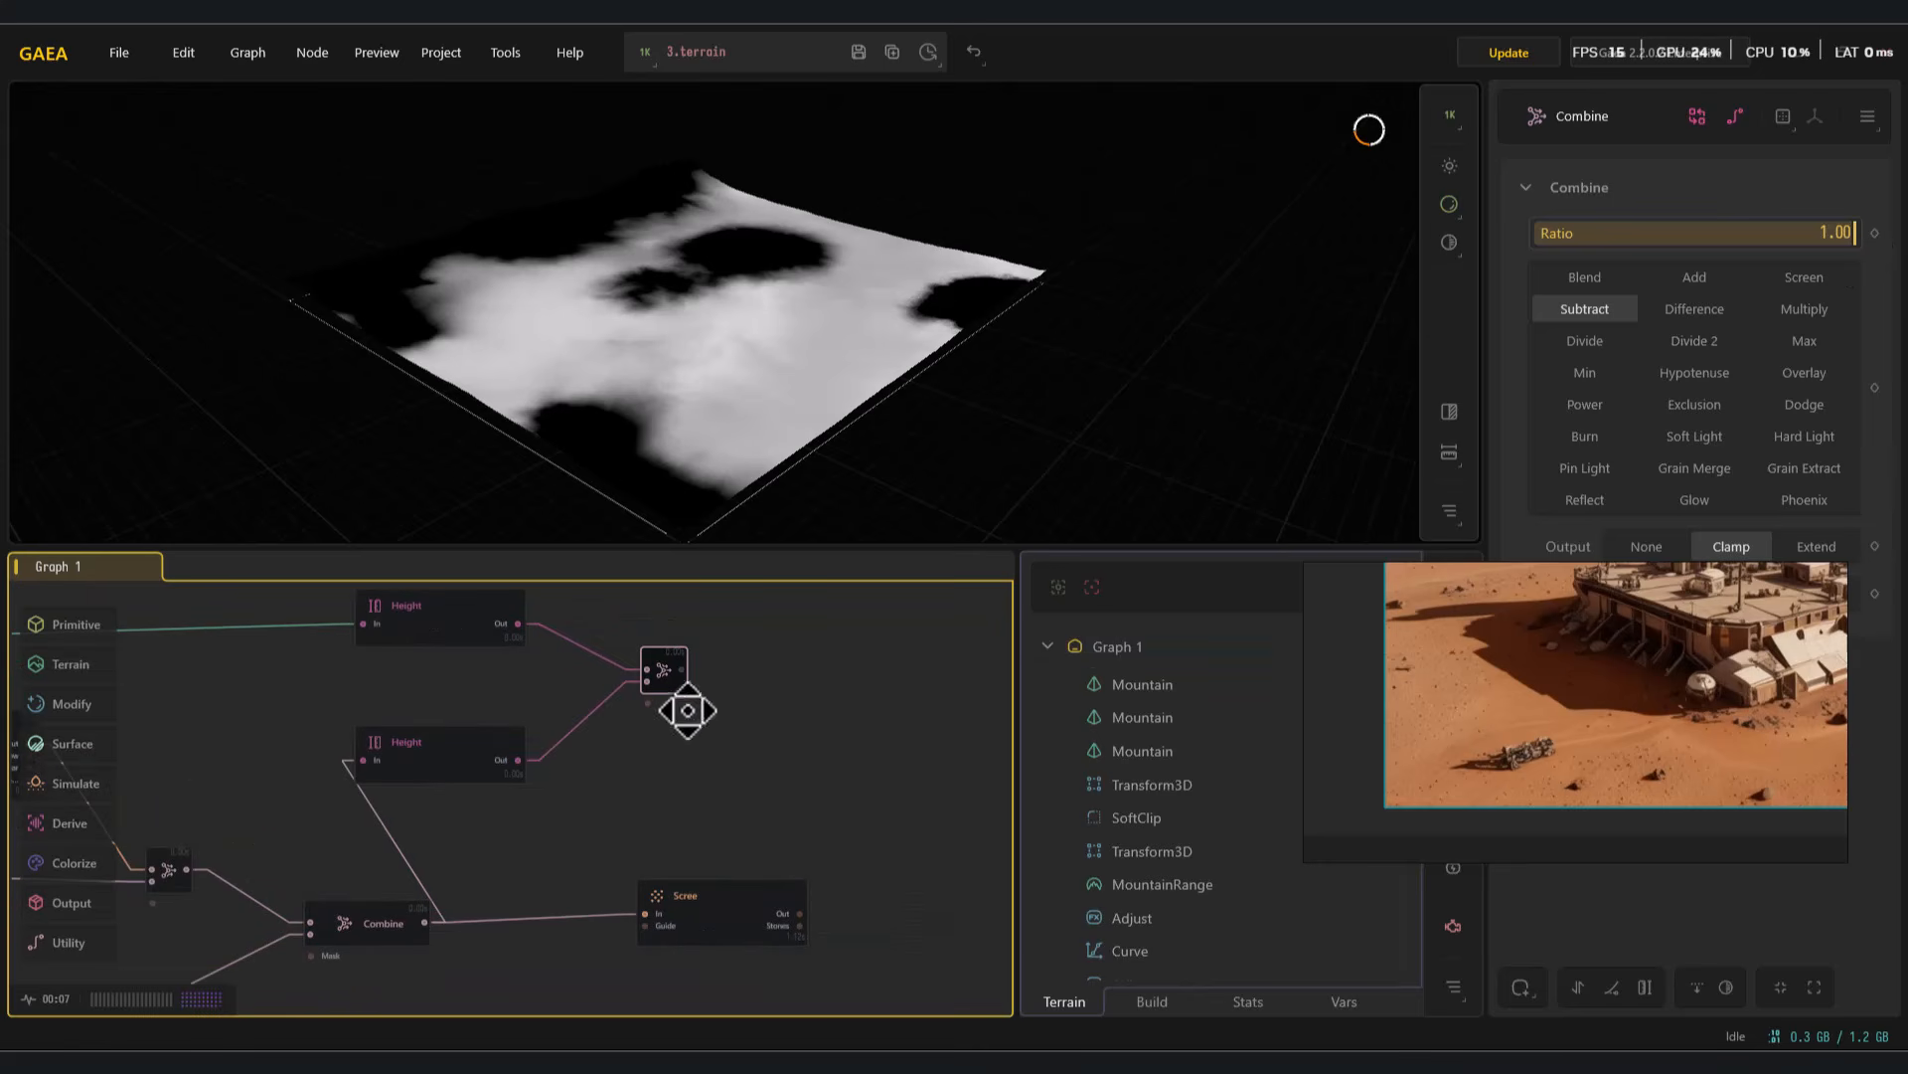
pyautogui.rightClick(672, 662)
pyautogui.click(762, 431)
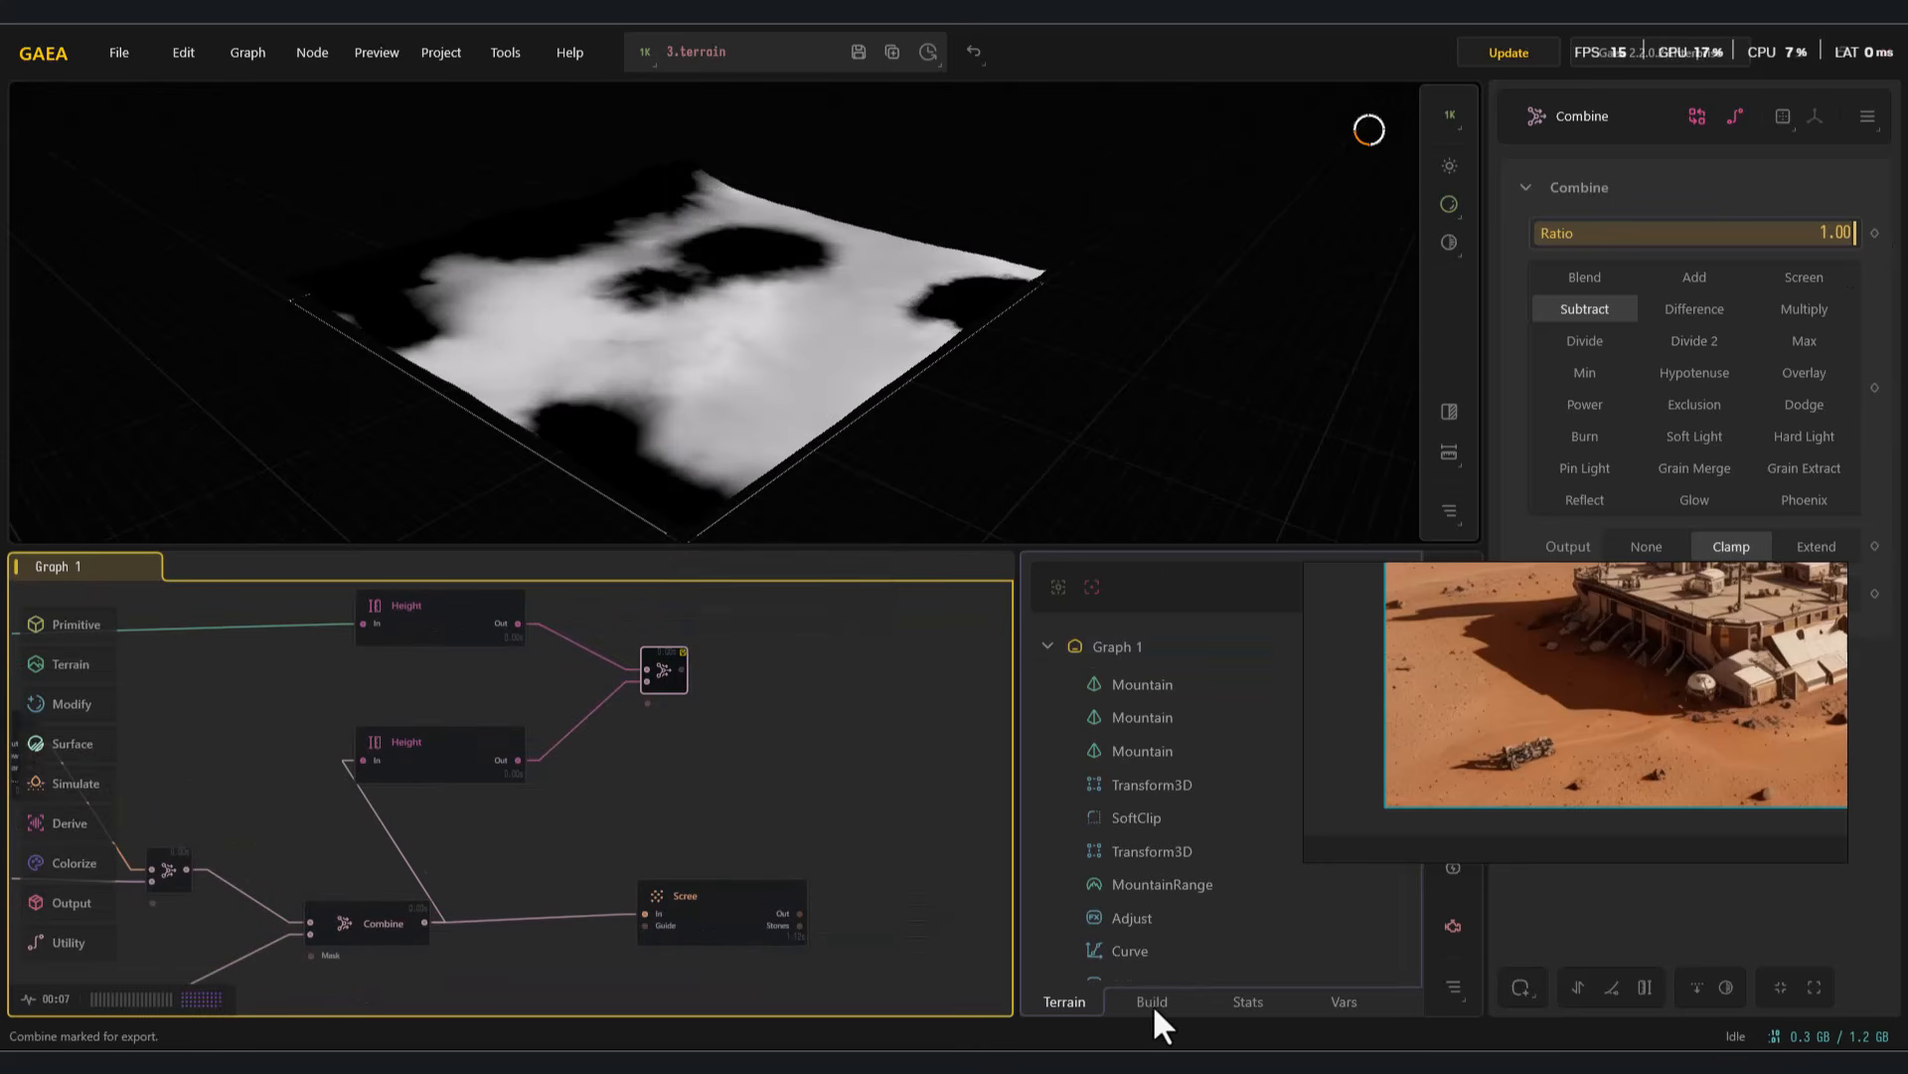
pyautogui.click(1152, 1001)
pyautogui.moveTo(1346, 762); pyautogui.dragTo(1564, 755, button='right')
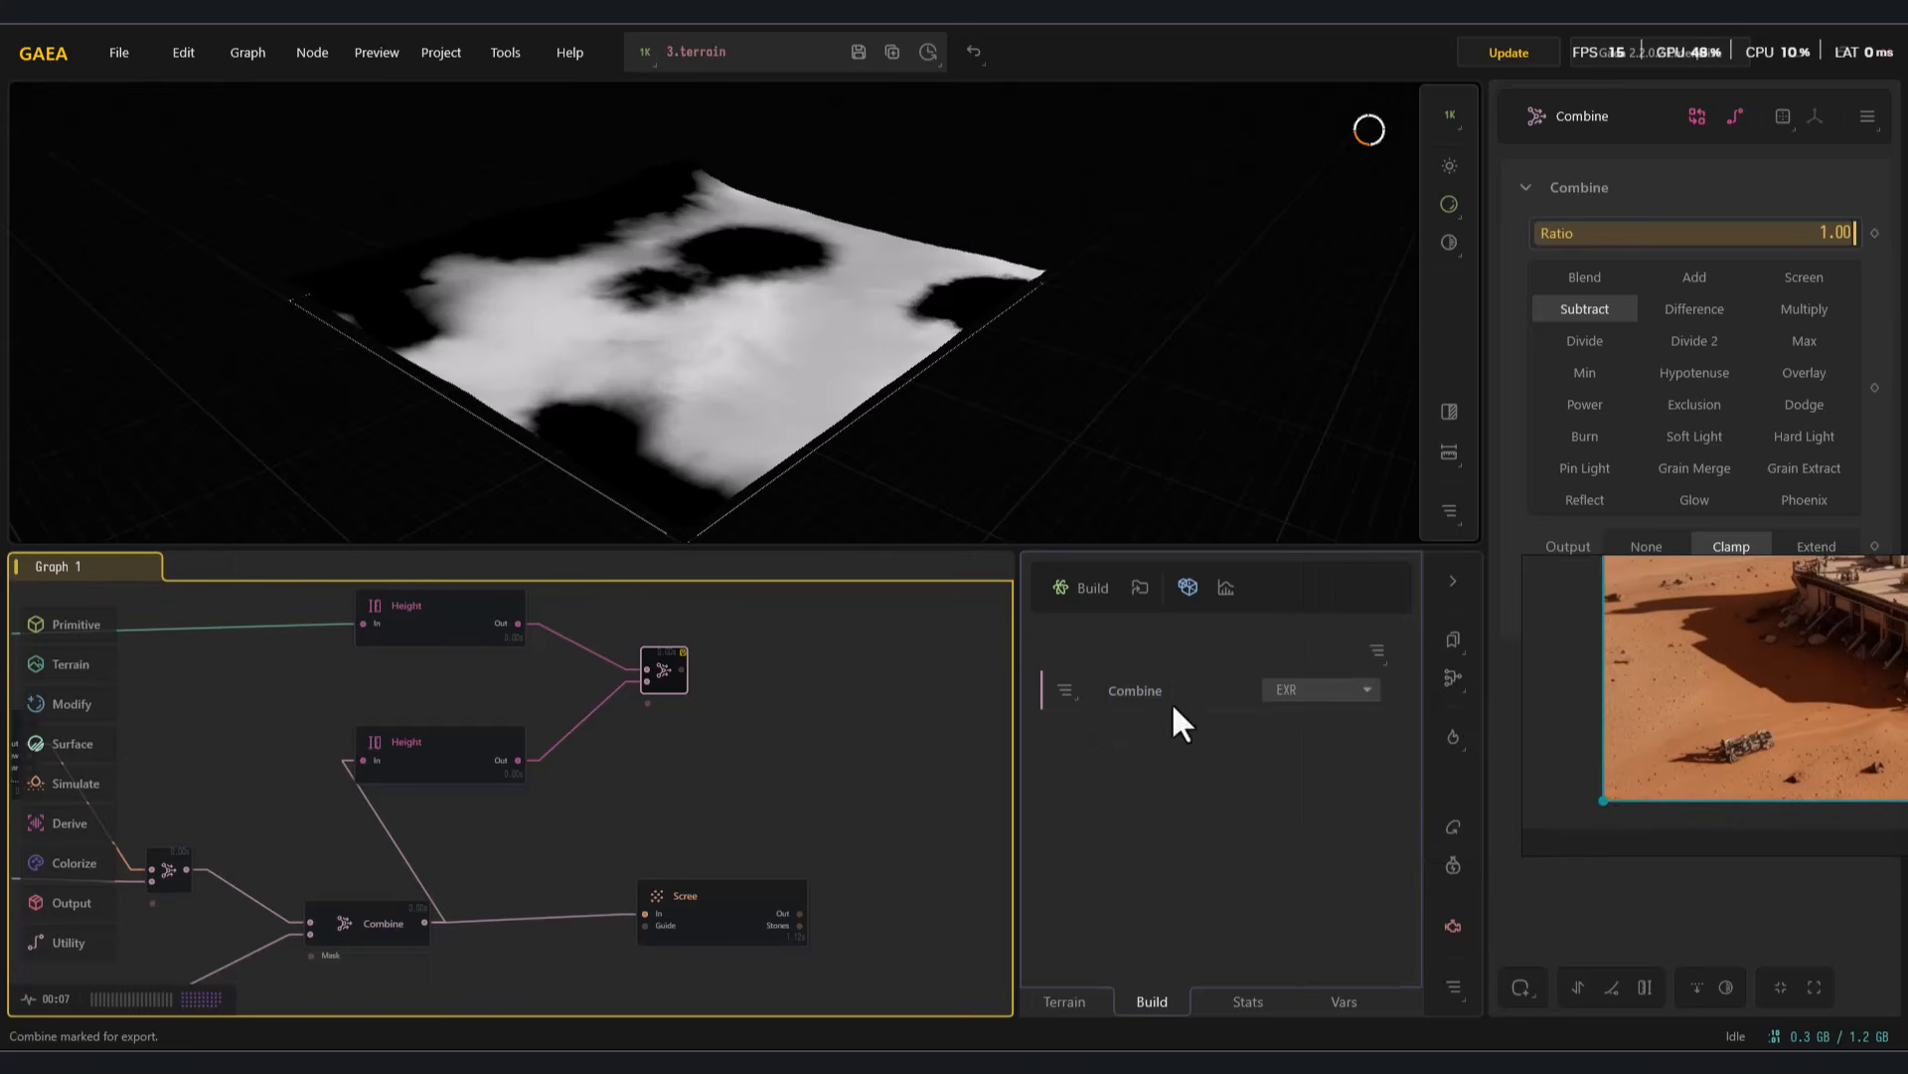
# Set the Combine output's format to PNG16 and rename it Ground
pyautogui.click(1367, 696)
pyautogui.click(1306, 915)
pyautogui.click(1177, 686)
pyautogui.click(735, 664)
pyautogui.click(664, 686)
pyautogui.moveTo(763, 793); pyautogui.dragTo(827, 786, button='middle')
pyautogui.click(1150, 696)
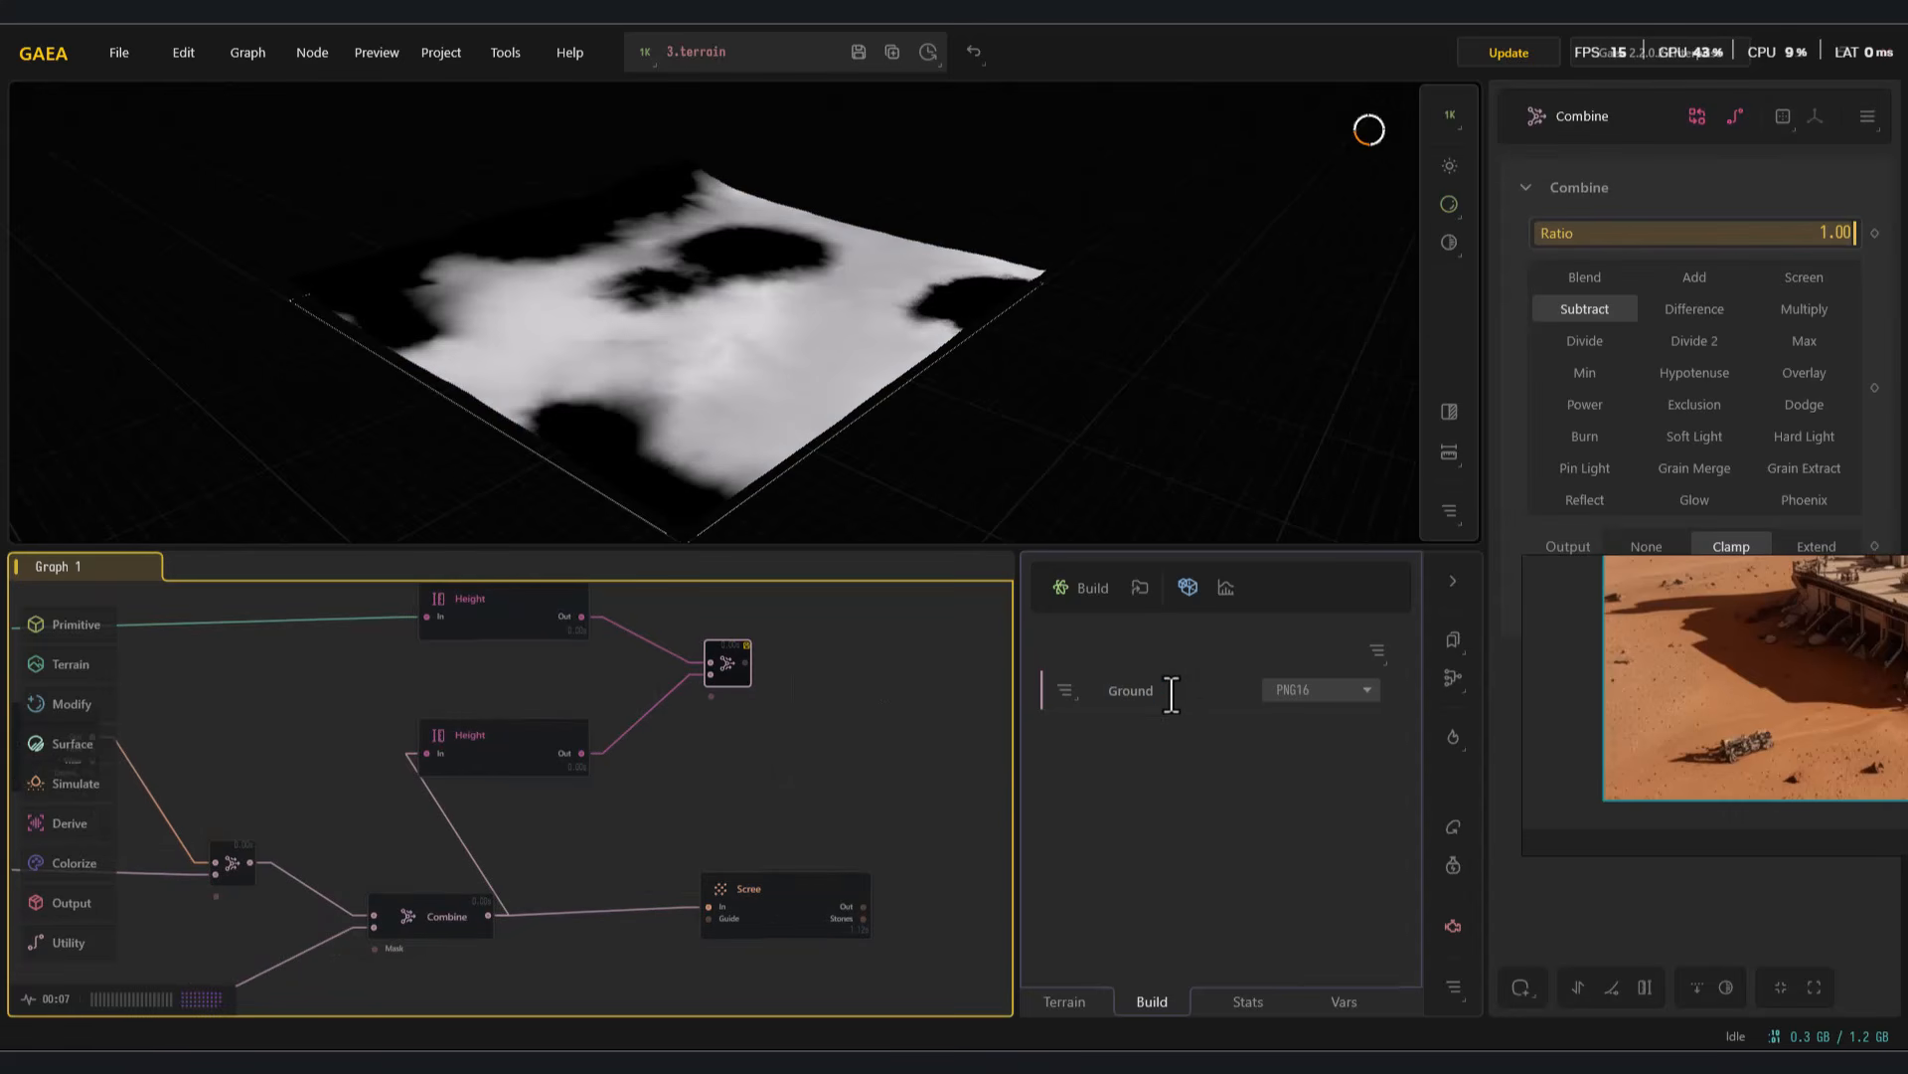
# Examine the nodes around the final Combine for a mountain mask source, and spread out the final Combine and Scree nodes
pyautogui.scroll(-3, 726, 810)
pyautogui.moveTo(636, 793); pyautogui.dragTo(850, 741, button='middle')
pyautogui.moveTo(855, 818)
pyautogui.mouseDown(button='middle')
pyautogui.moveTo(746, 792)
pyautogui.moveTo(833, 789)
pyautogui.mouseUp(button='middle')
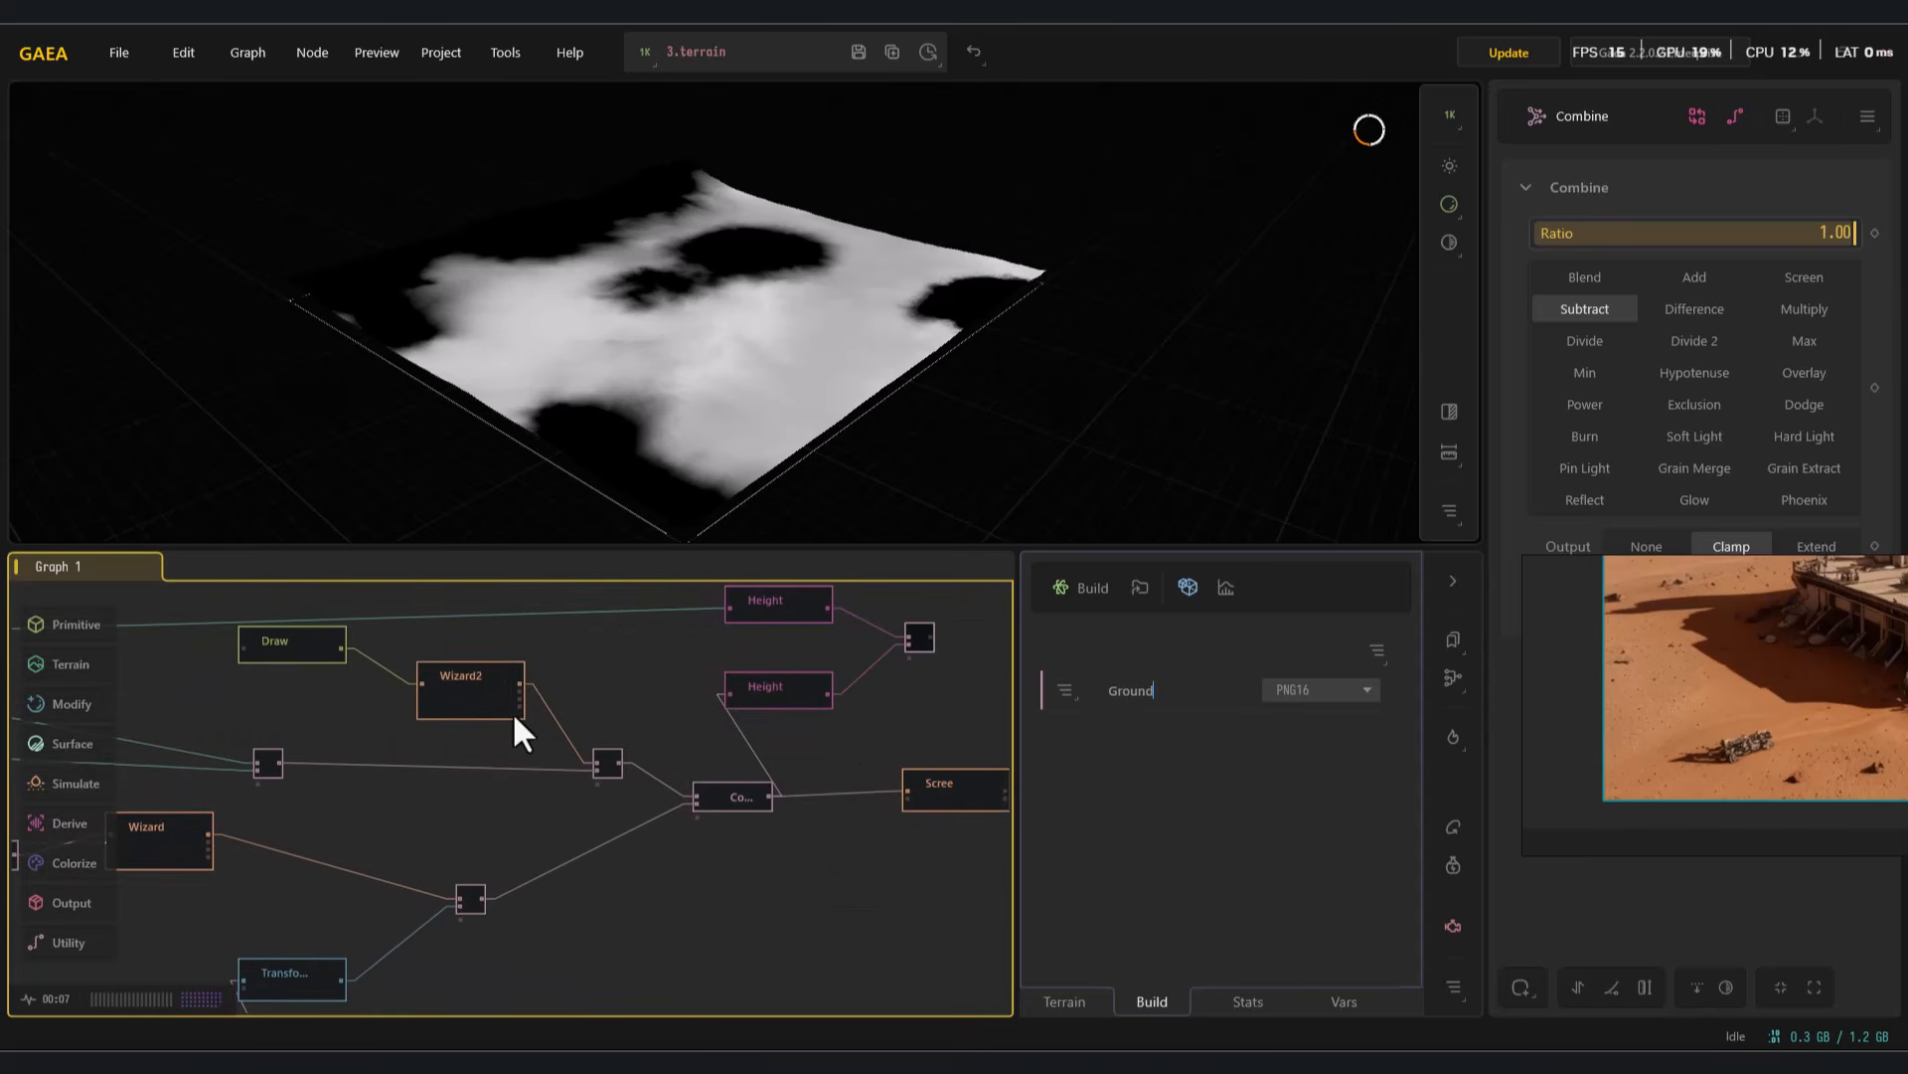
pyautogui.moveTo(626, 825); pyautogui.dragTo(690, 811, button='middle')
pyautogui.click(519, 675)
pyautogui.moveTo(584, 743); pyautogui.dragTo(661, 749, button='middle')
pyautogui.click(871, 786)
pyautogui.moveTo(873, 790); pyautogui.dragTo(823, 812)
pyautogui.moveTo(840, 787); pyautogui.dragTo(788, 802, button='middle')
pyautogui.click(835, 649)
pyautogui.click(863, 695)
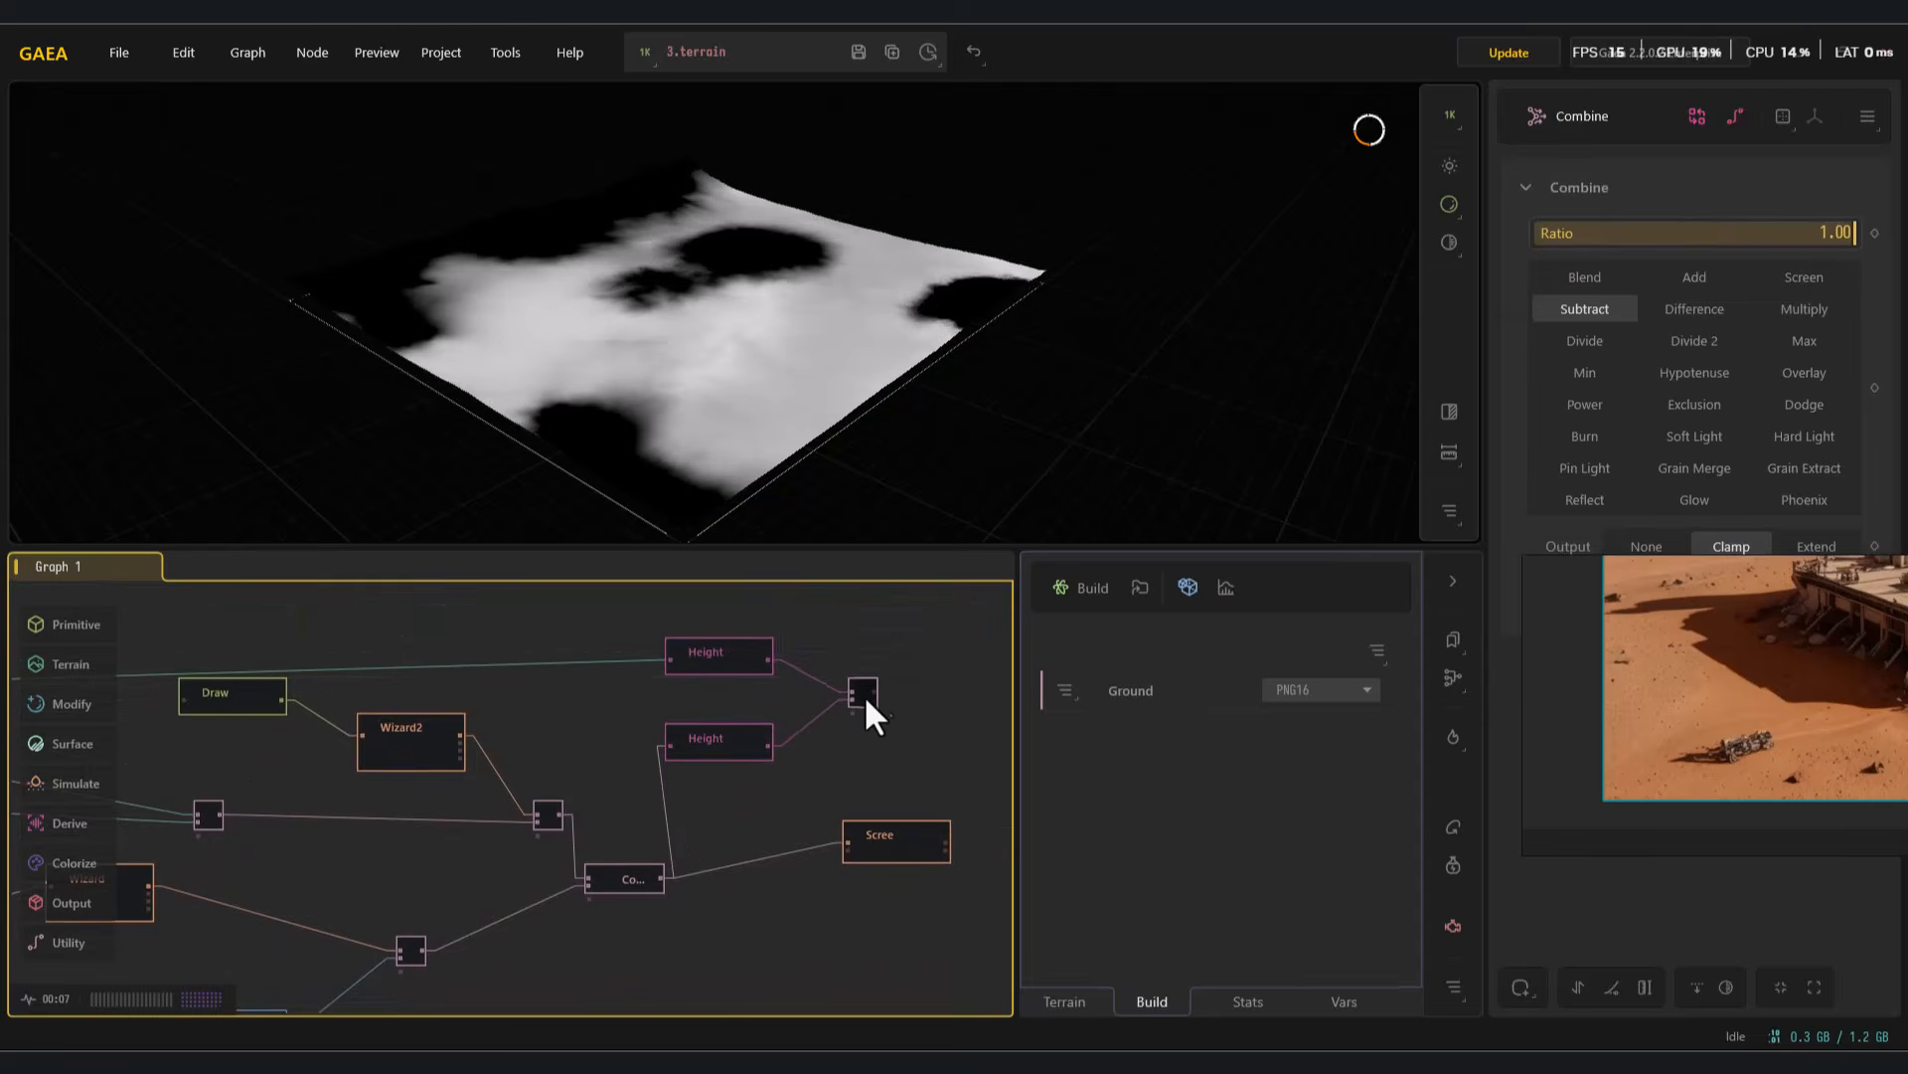
# Mark the lower Height node for export, name its output Mountains and set its format to PNG16
pyautogui.click(739, 751)
pyautogui.scroll(3, 760, 755)
pyautogui.rightClick(660, 746)
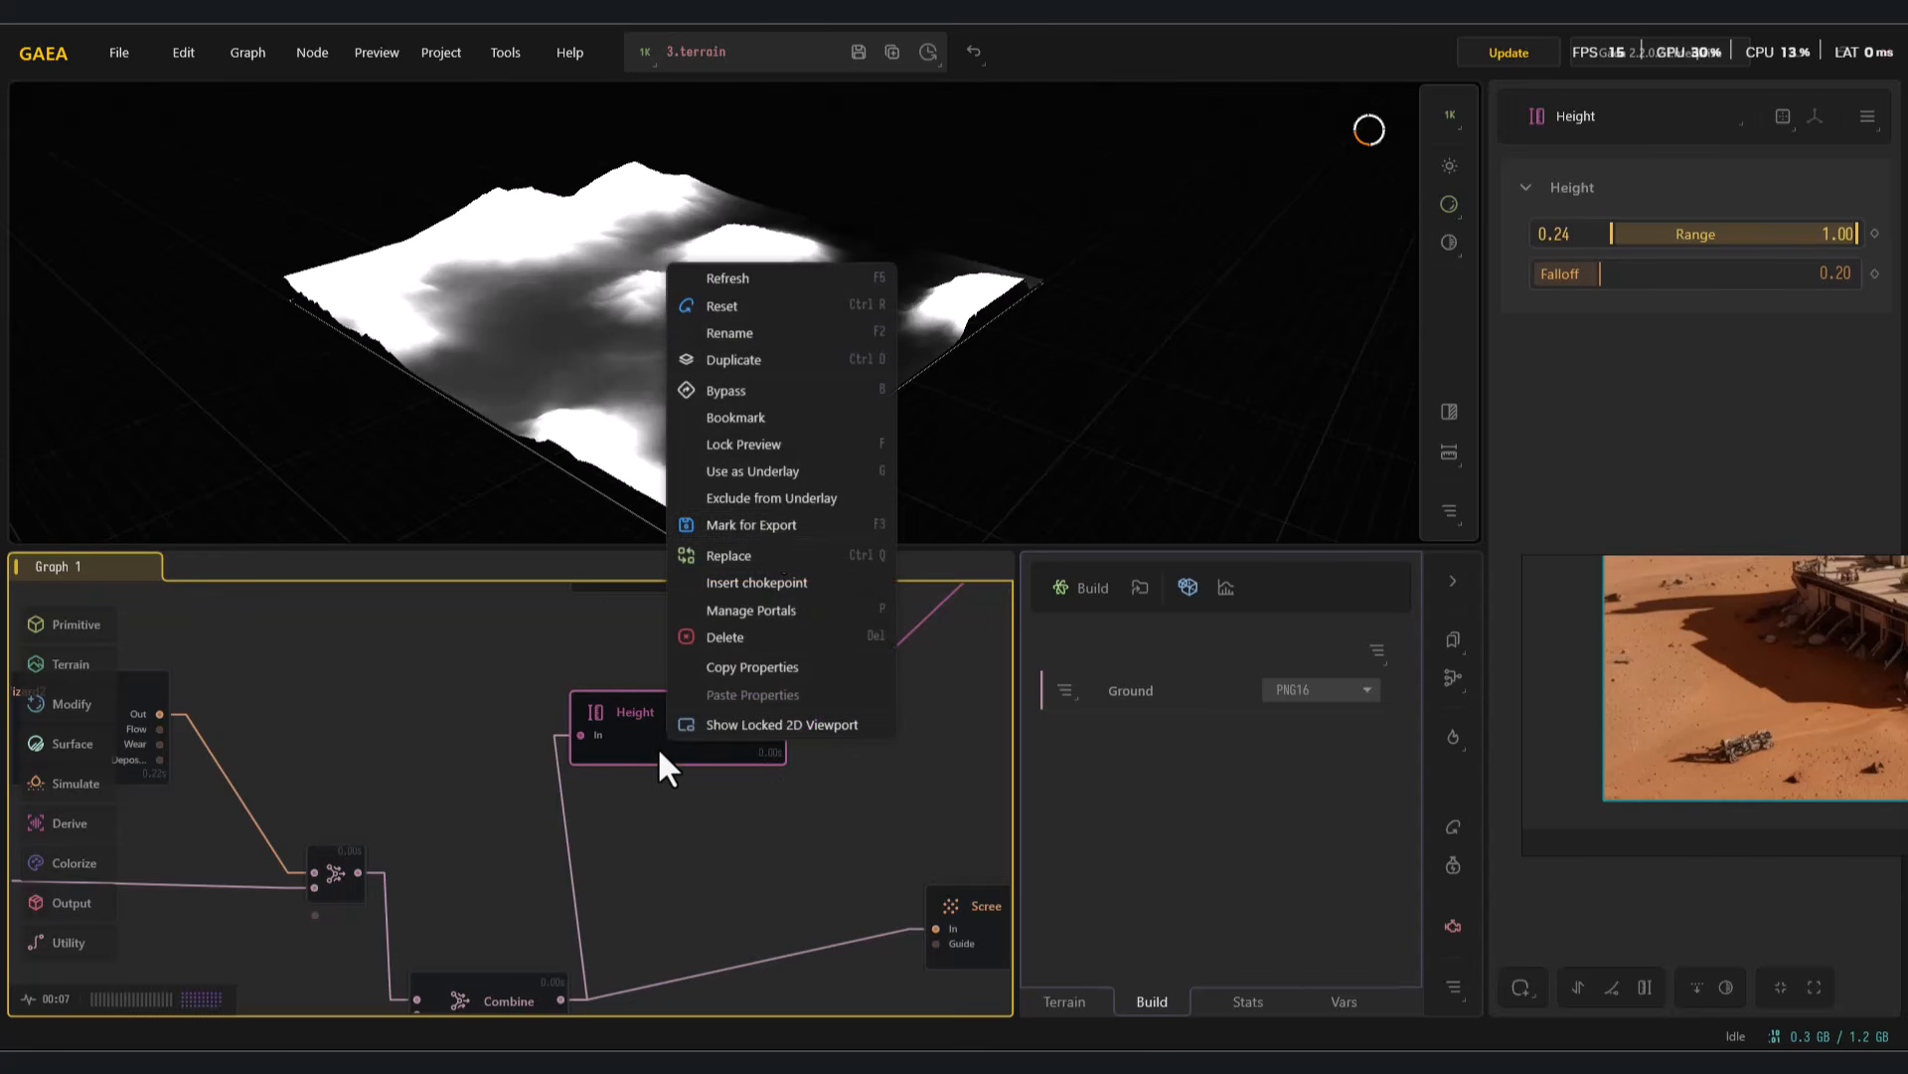
pyautogui.click(766, 525)
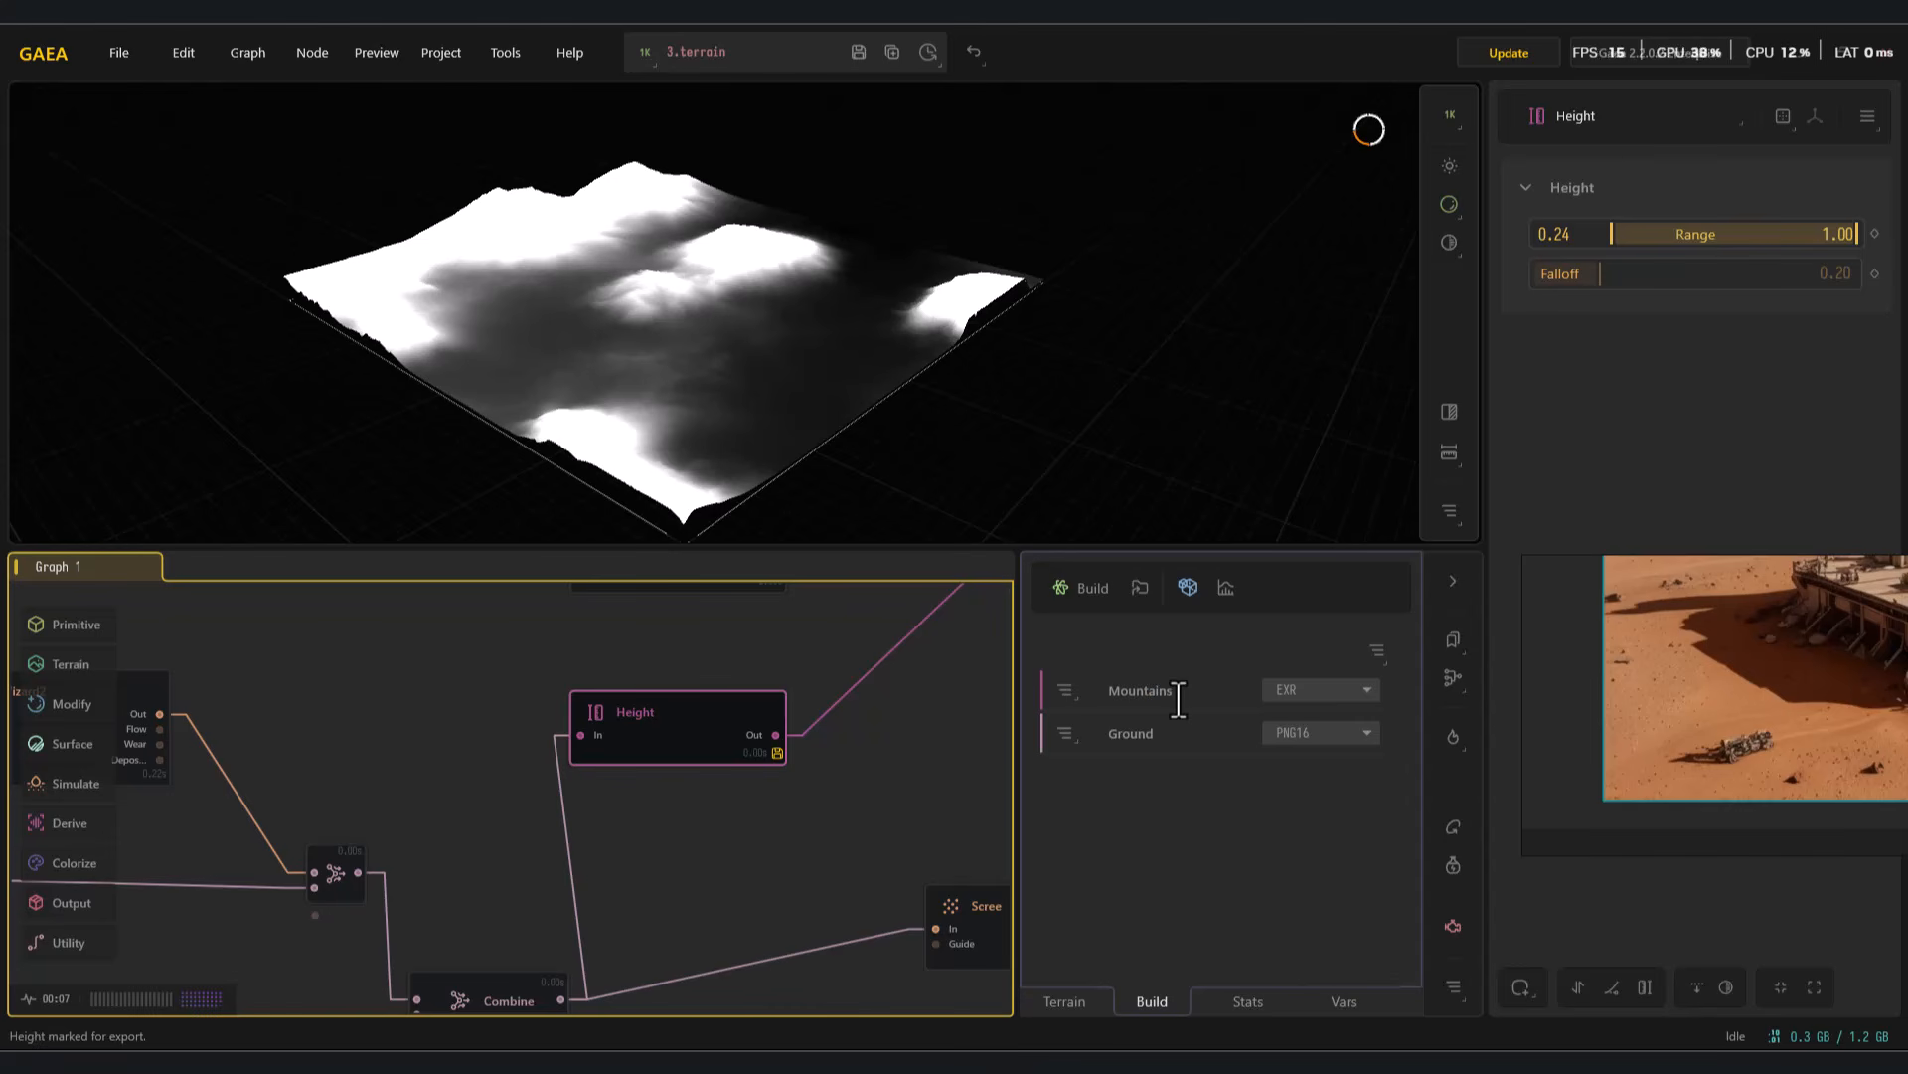
pyautogui.click(1322, 690)
pyautogui.click(1326, 852)
# Move the Scree node closer to the final Combine
pyautogui.moveTo(718, 870); pyautogui.dragTo(719, 735, button='middle')
pyautogui.scroll(-3, 744, 782)
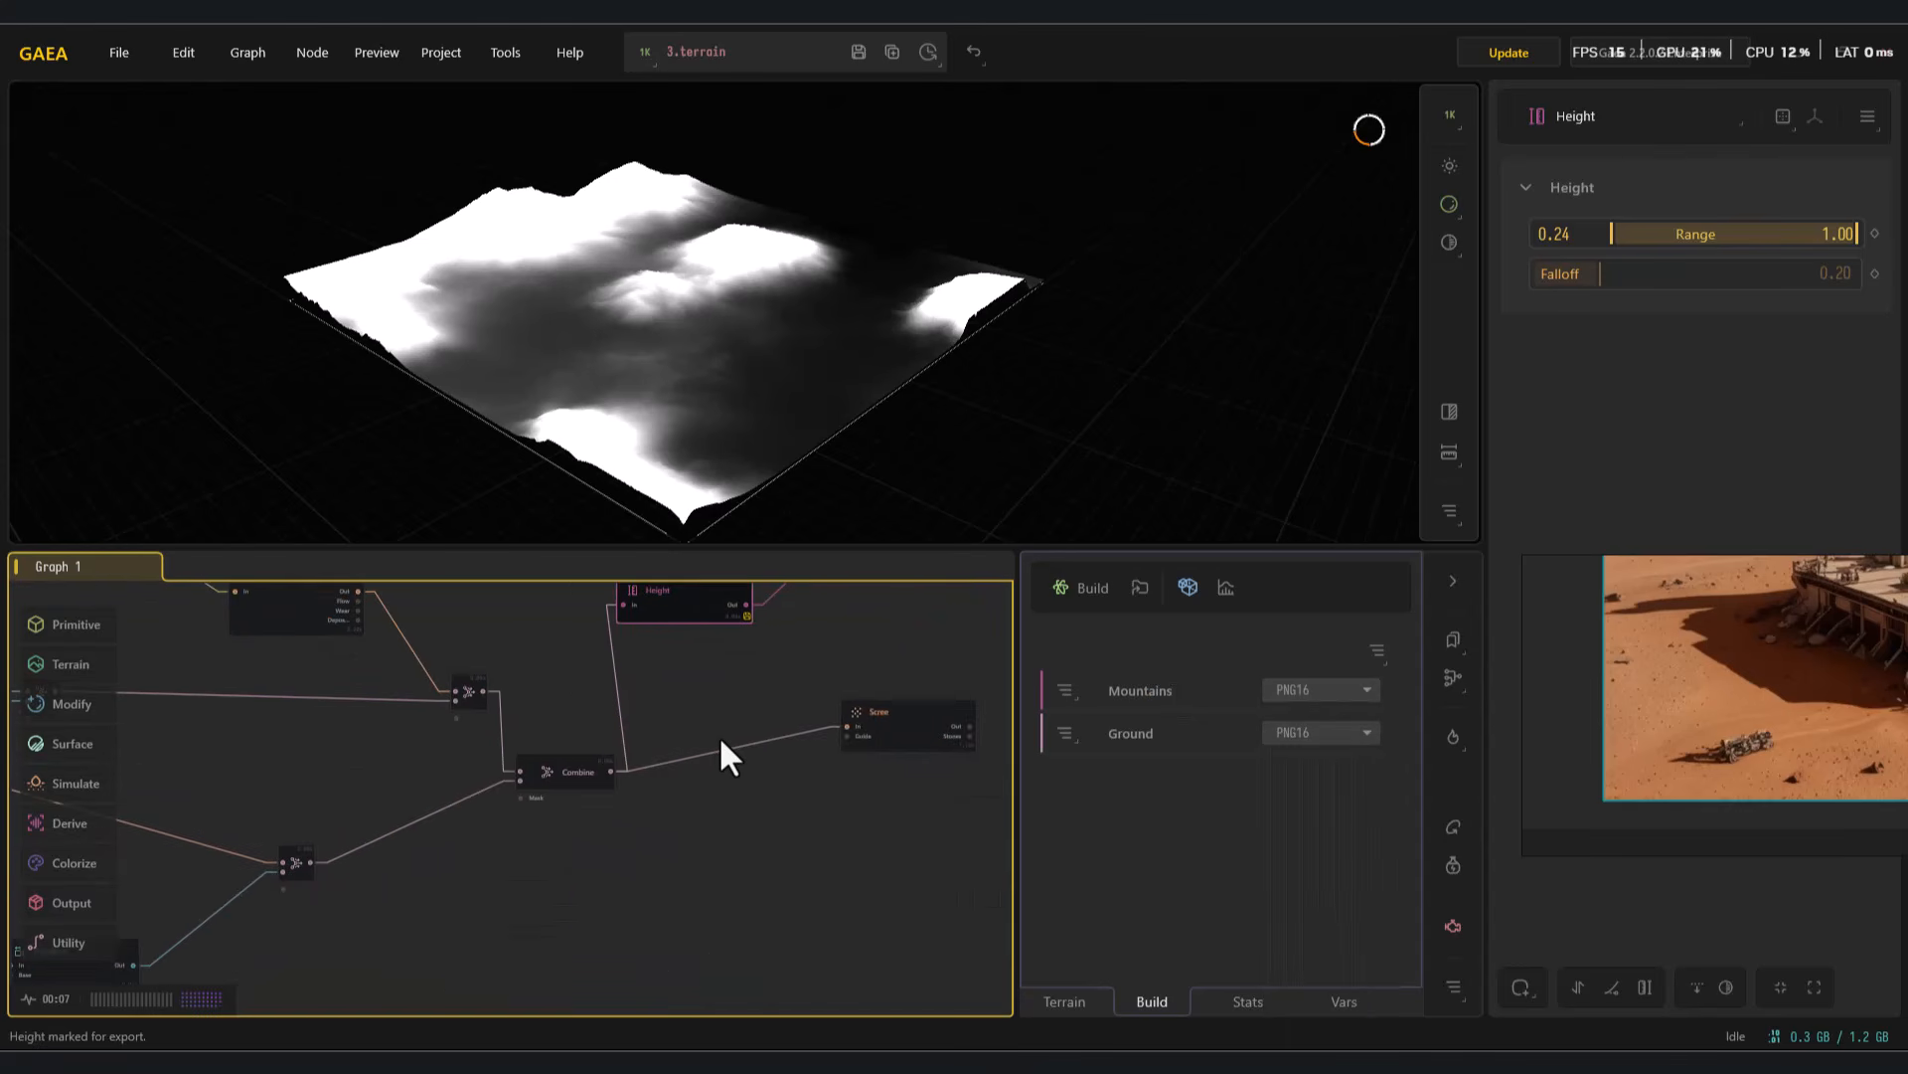
pyautogui.click(897, 731)
pyautogui.moveTo(896, 732); pyautogui.dragTo(815, 762)
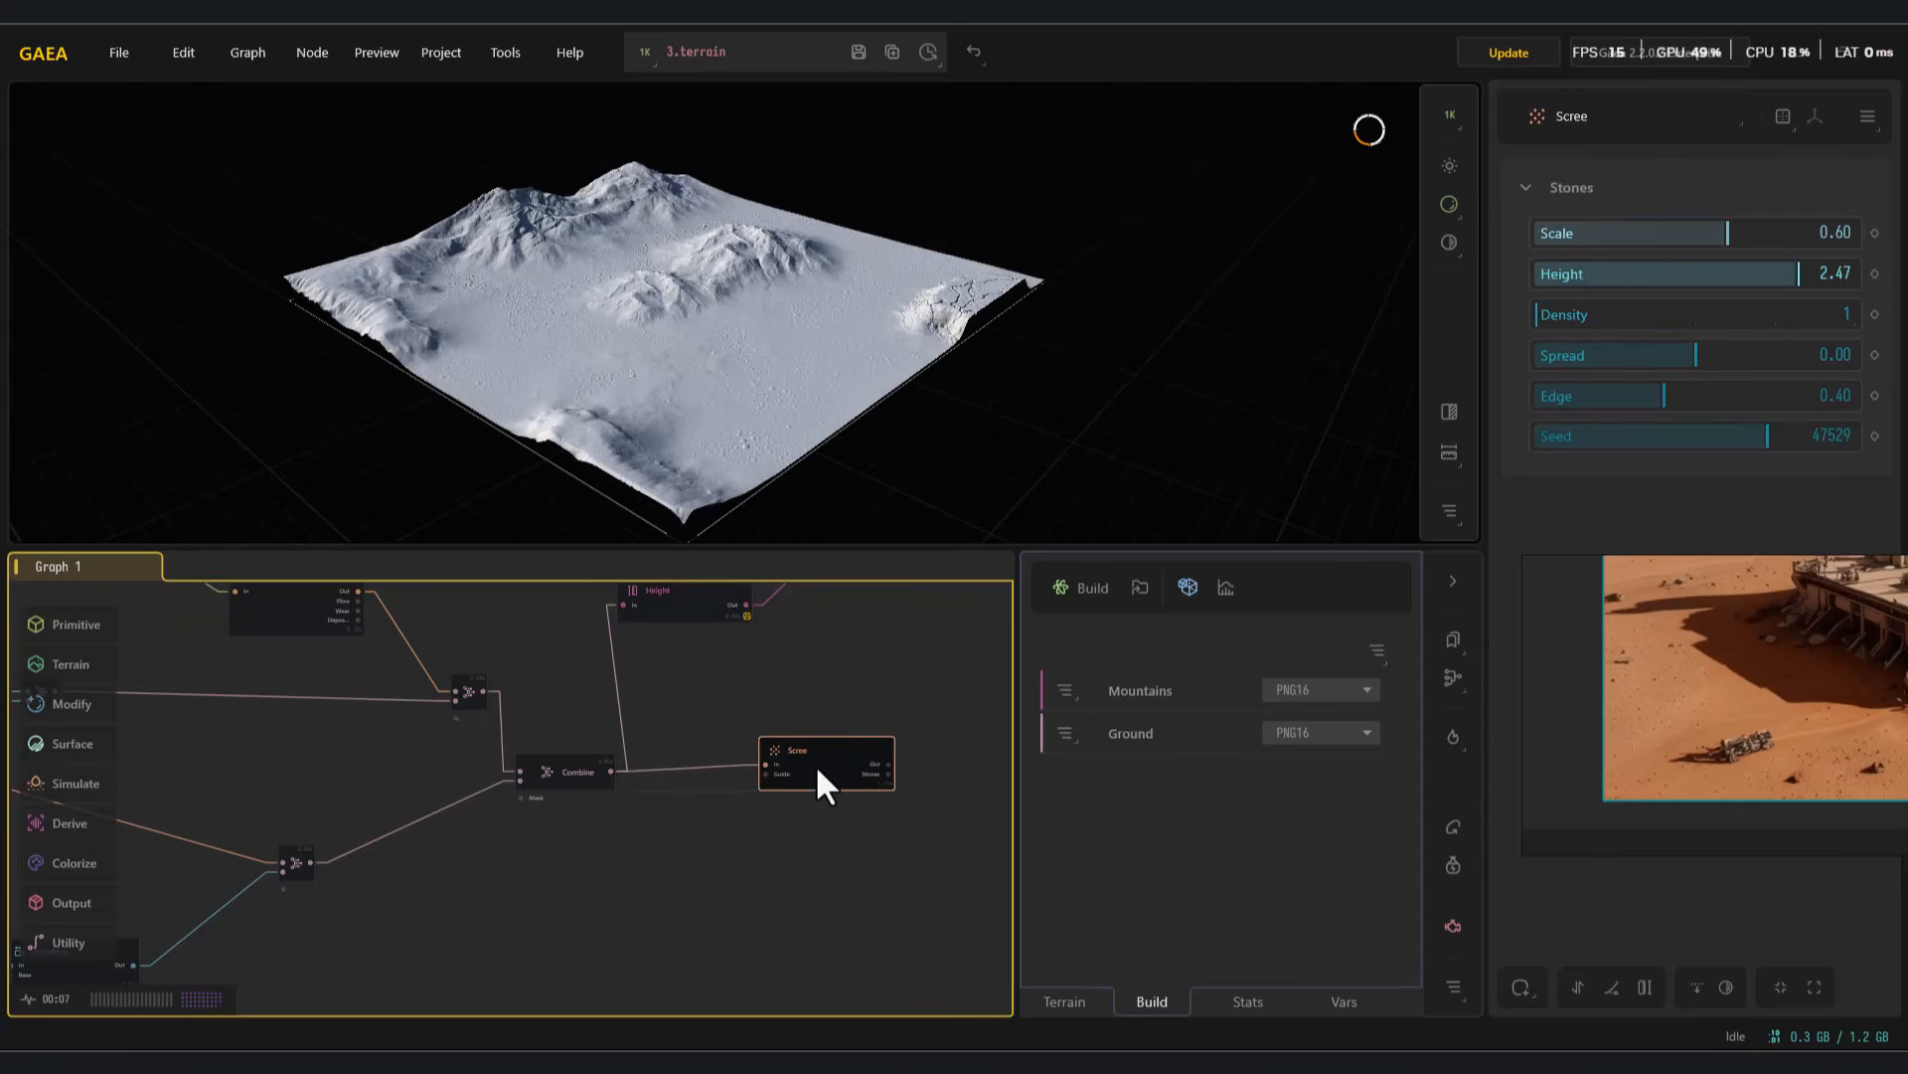
pyautogui.moveTo(815, 762); pyautogui.dragTo(714, 821, button='middle')
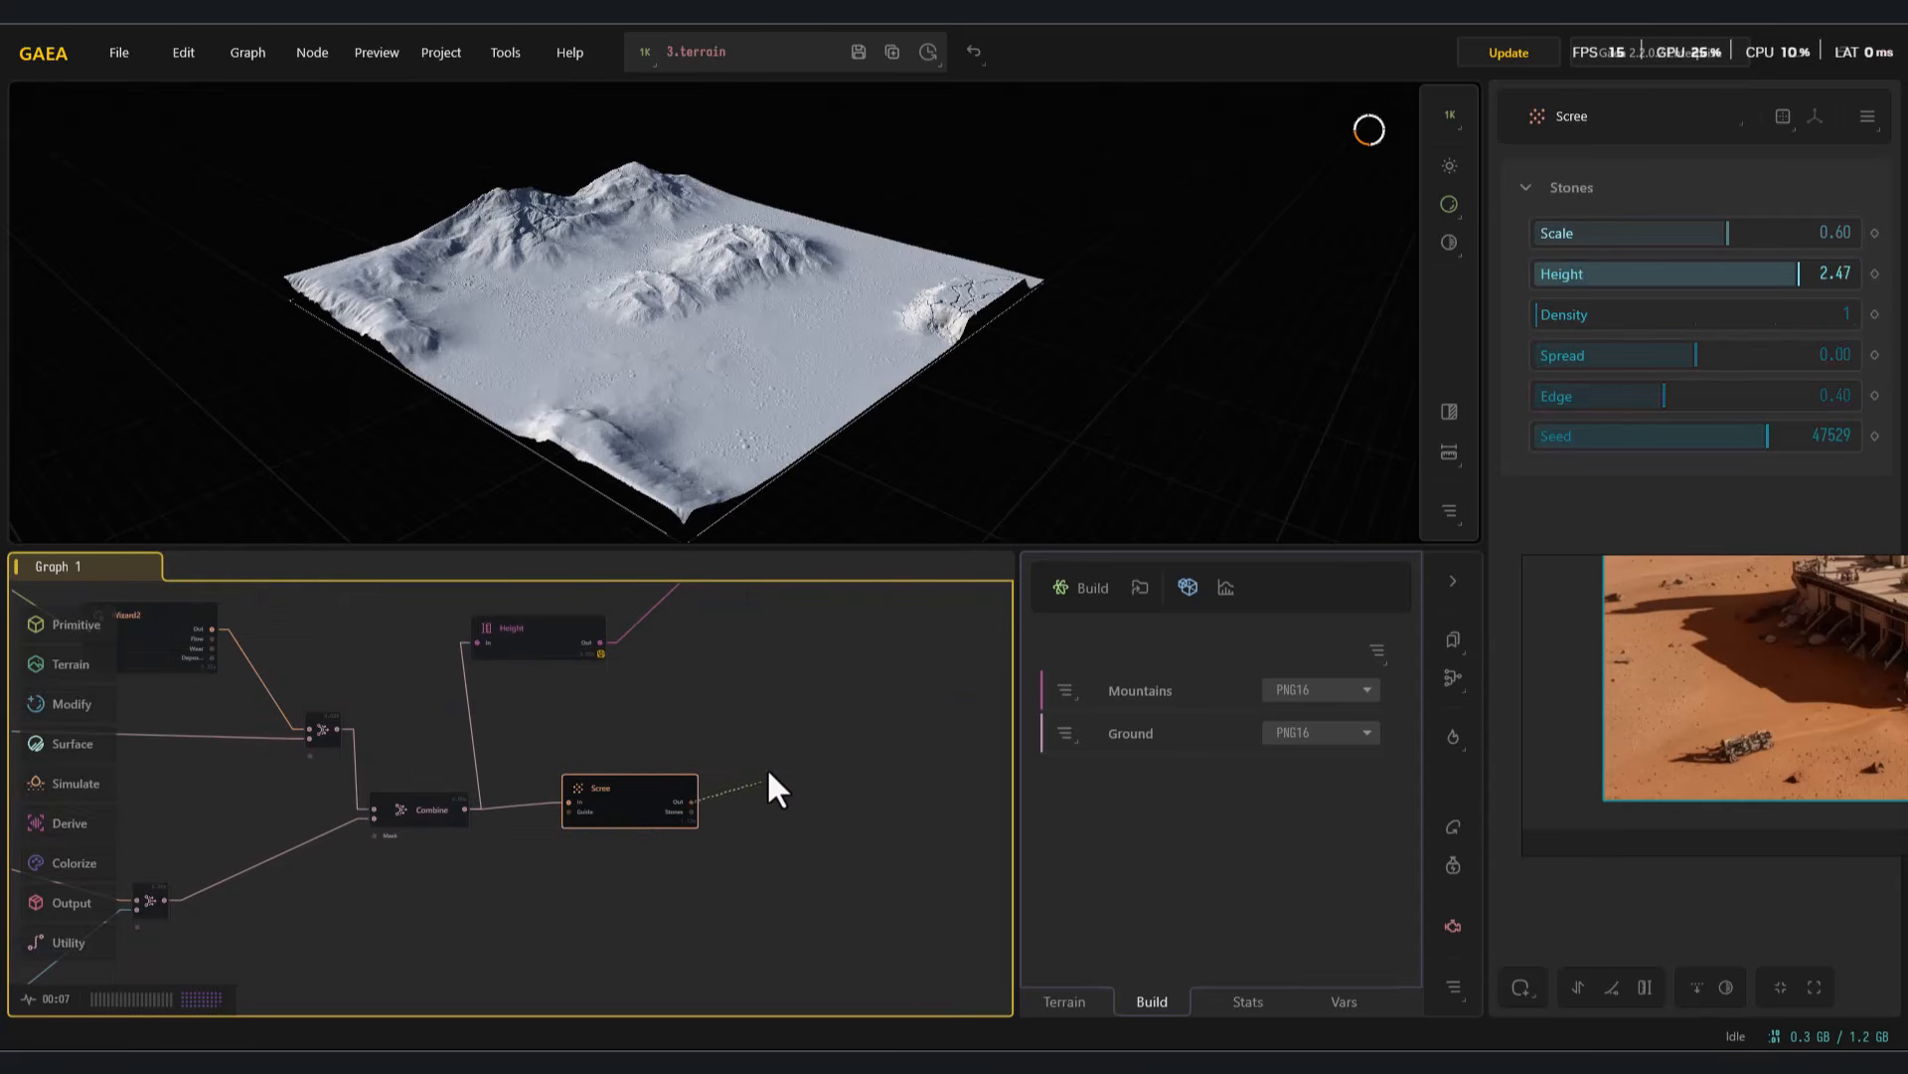
# Try a Height node on the Scree node's Out port with its Range set to 0.05 and 0.00
pyautogui.moveTo(767, 784); pyautogui.dragTo(771, 780)
pyautogui.write('he')
pyautogui.click(855, 483)
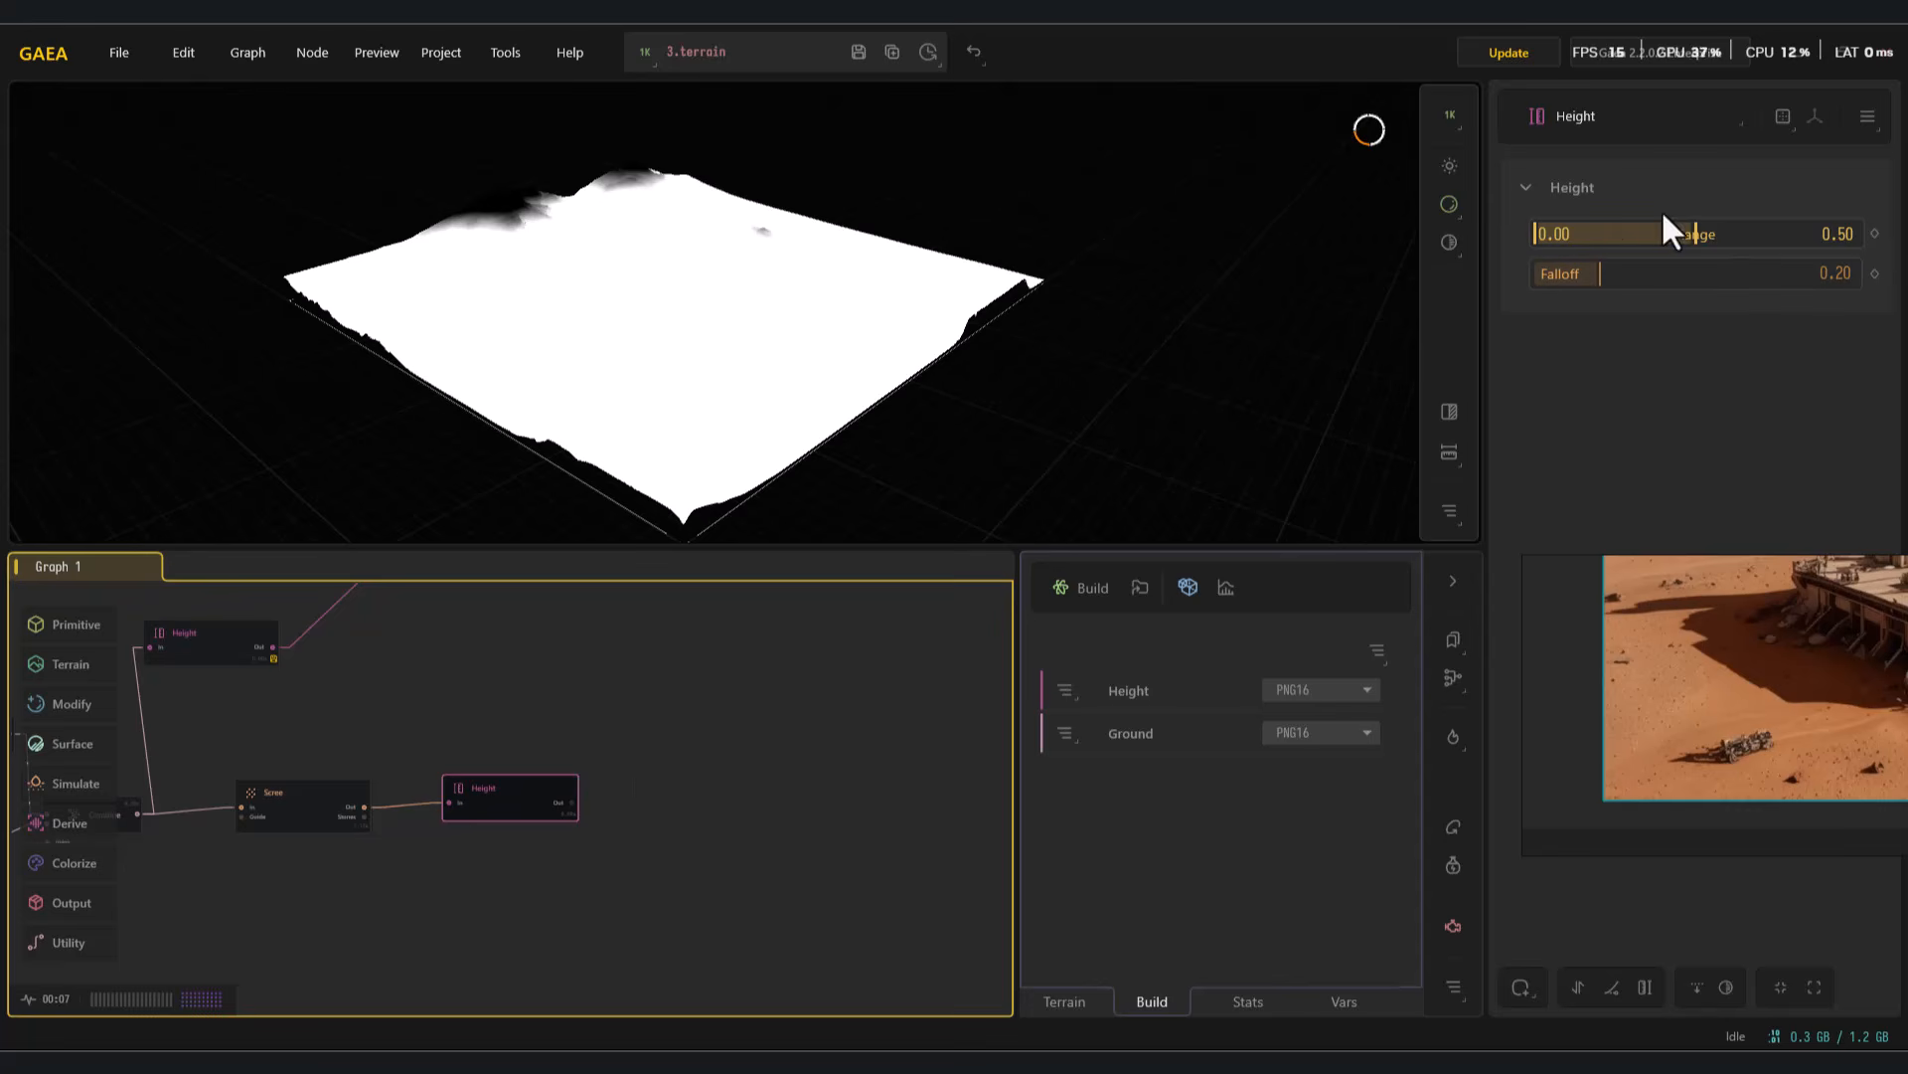
pyautogui.moveTo(1535, 235); pyautogui.dragTo(1602, 236)
pyautogui.moveTo(1770, 236); pyautogui.dragTo(1524, 253)
# Add a Height node to the Scree node's Stones output and set its Range to 0.28–0.66
pyautogui.scroll(5, 432, 851)
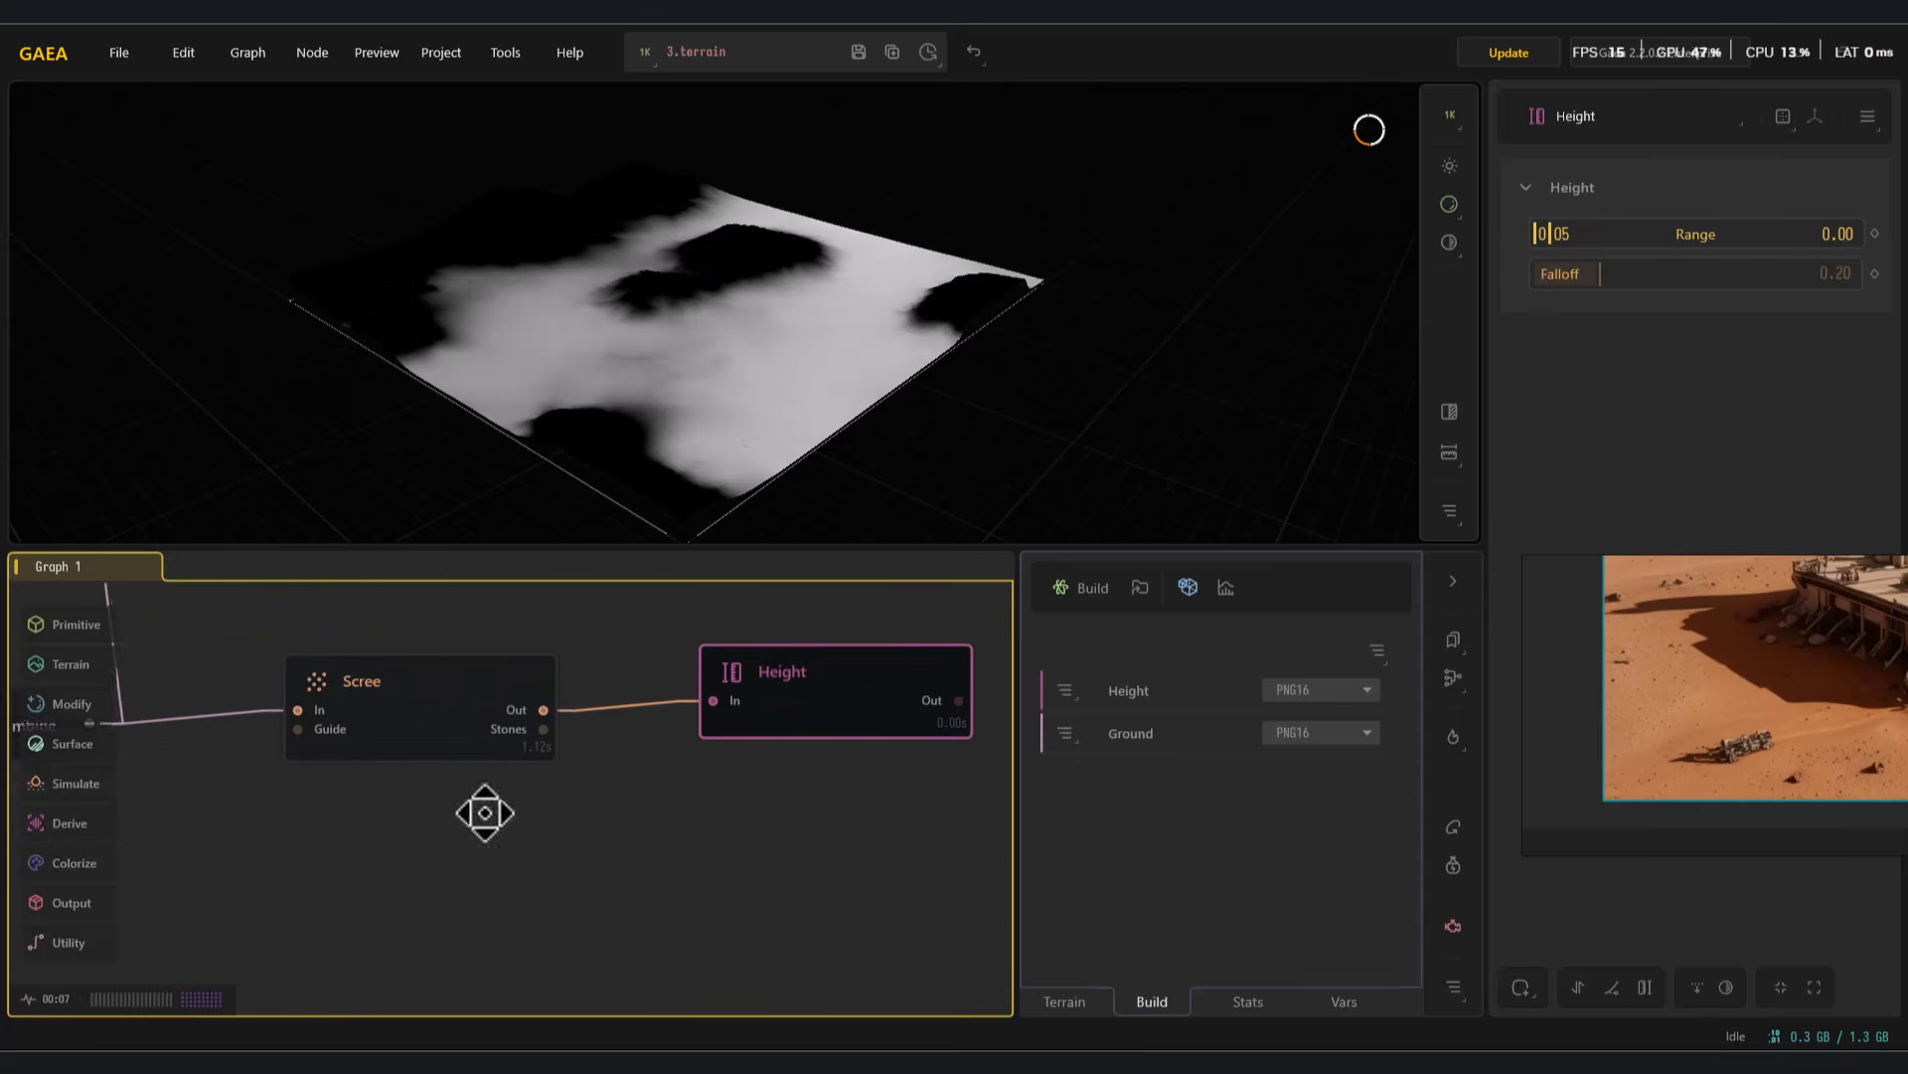
pyautogui.moveTo(742, 893); pyautogui.dragTo(743, 893)
pyautogui.write('he')
pyautogui.click(791, 615)
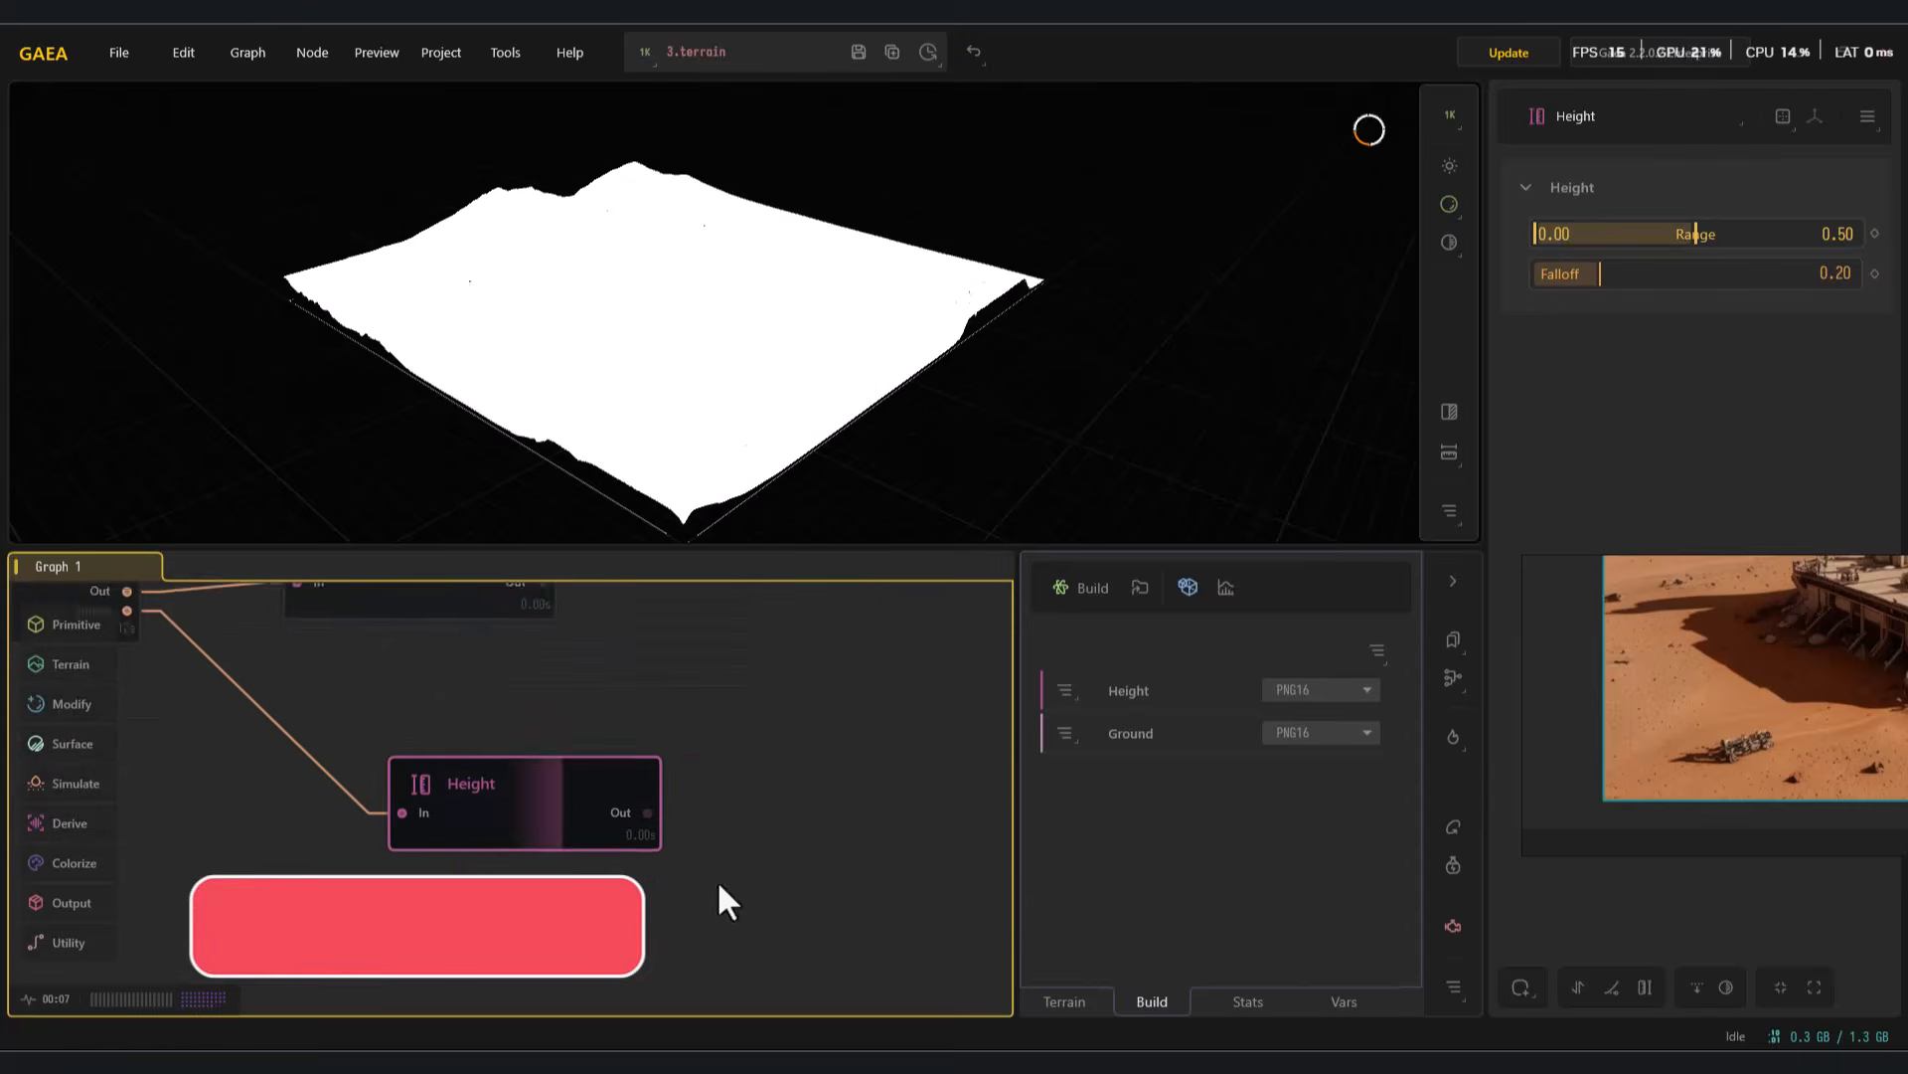
pyautogui.click(1748, 235)
pyautogui.moveTo(1536, 235); pyautogui.dragTo(1625, 234)
# Delete the Height node on the Scree's Out port and place the stones Height node beside the Scree
pyautogui.moveTo(624, 723); pyautogui.dragTo(842, 949, button='middle')
pyautogui.click(684, 811)
pyautogui.press('Delete')
pyautogui.moveTo(678, 1009); pyautogui.dragTo(591, 806)
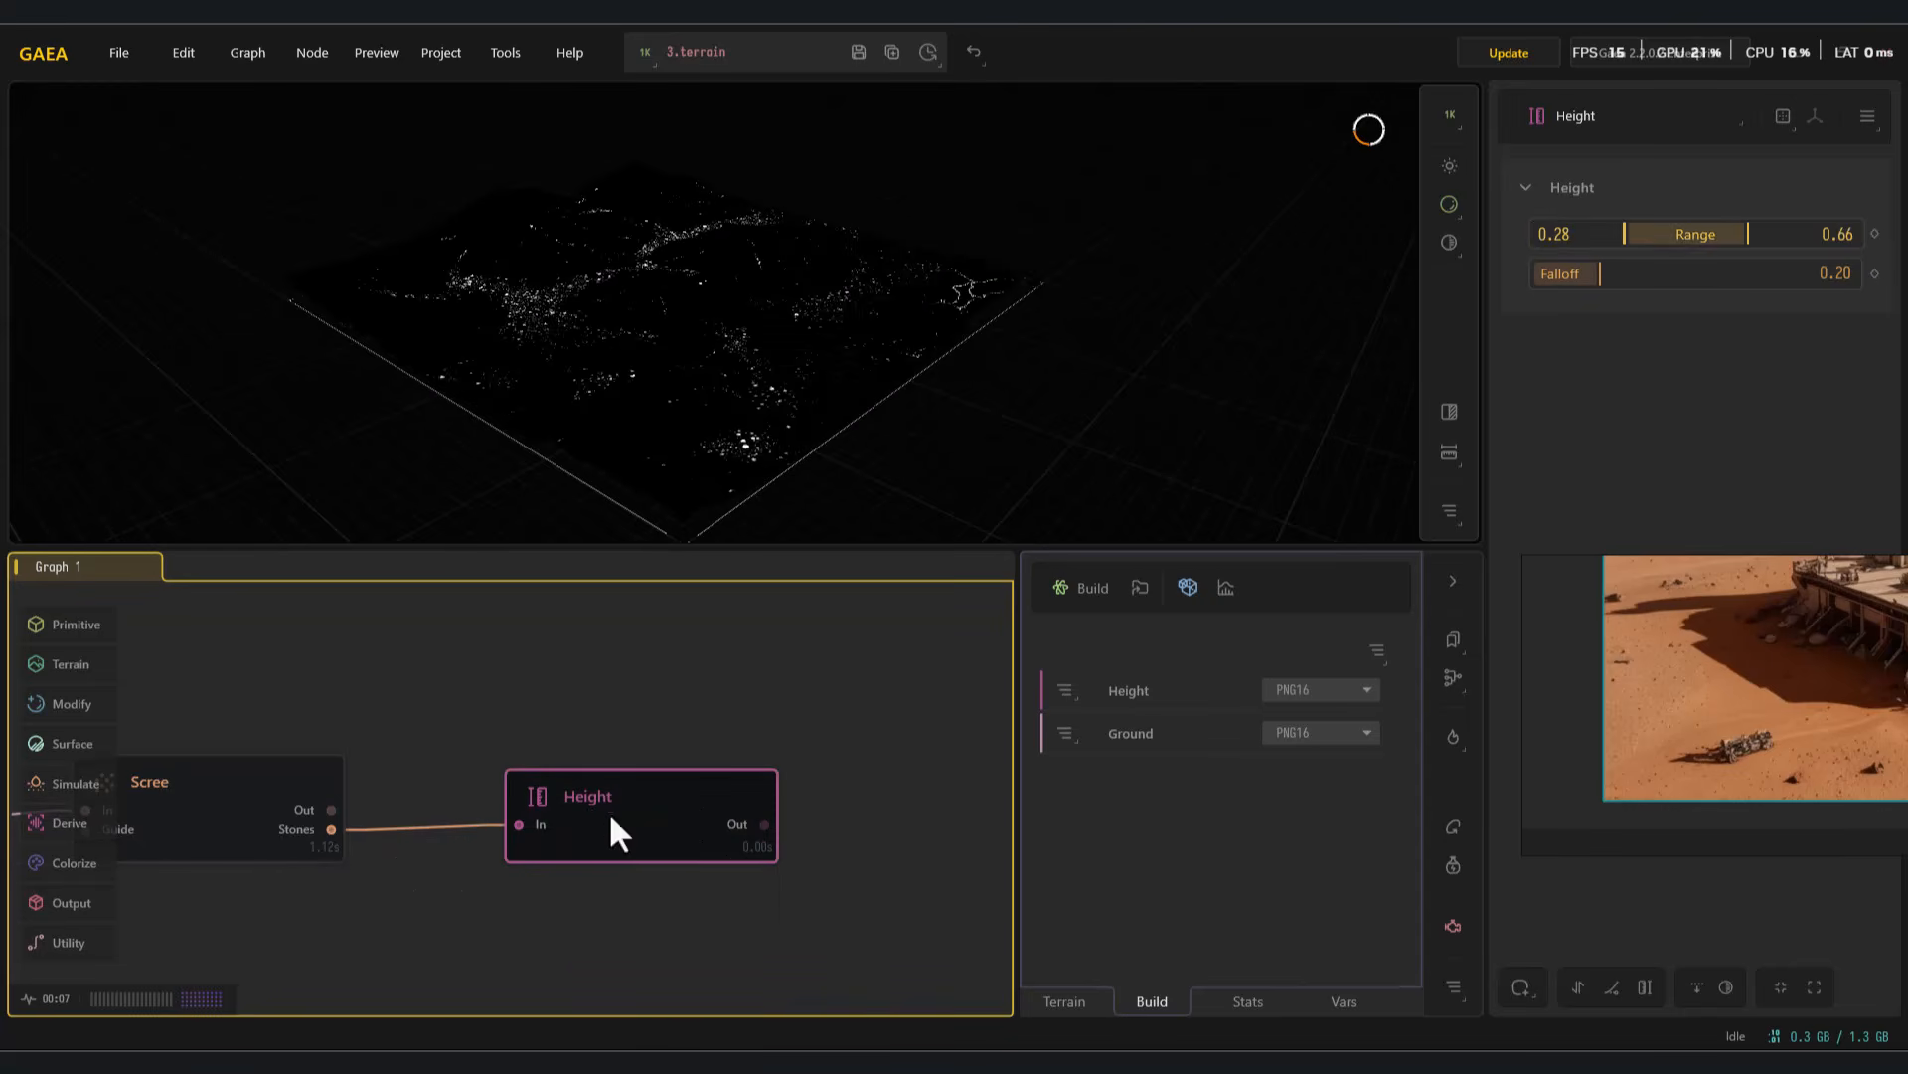
pyautogui.click(229, 810)
pyautogui.click(569, 840)
pyautogui.moveTo(697, 815); pyautogui.dragTo(661, 817)
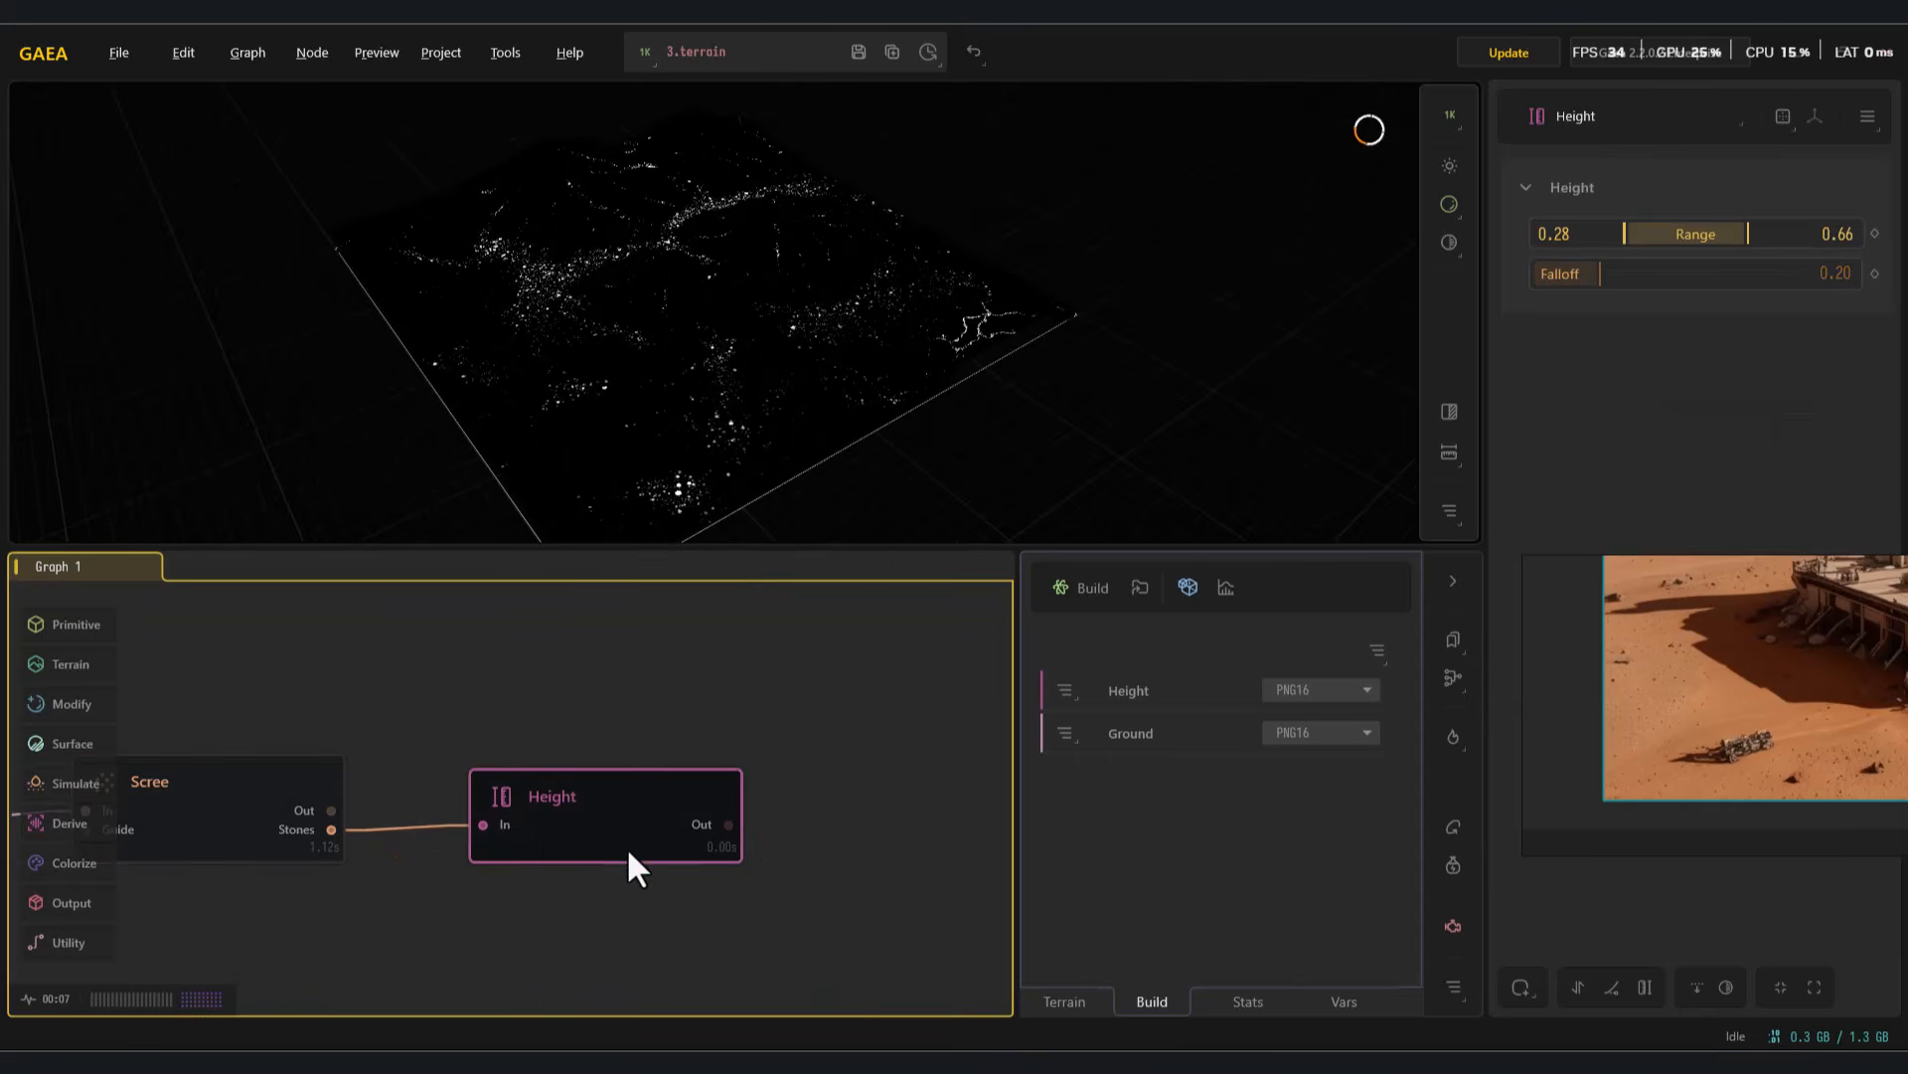
# Mark the stones Height node for export, rename the first Height output Stons and keep its format as PNG16
pyautogui.rightClick(609, 840)
pyautogui.click(700, 617)
pyautogui.doubleClick(1187, 730)
pyautogui.write('Stons')
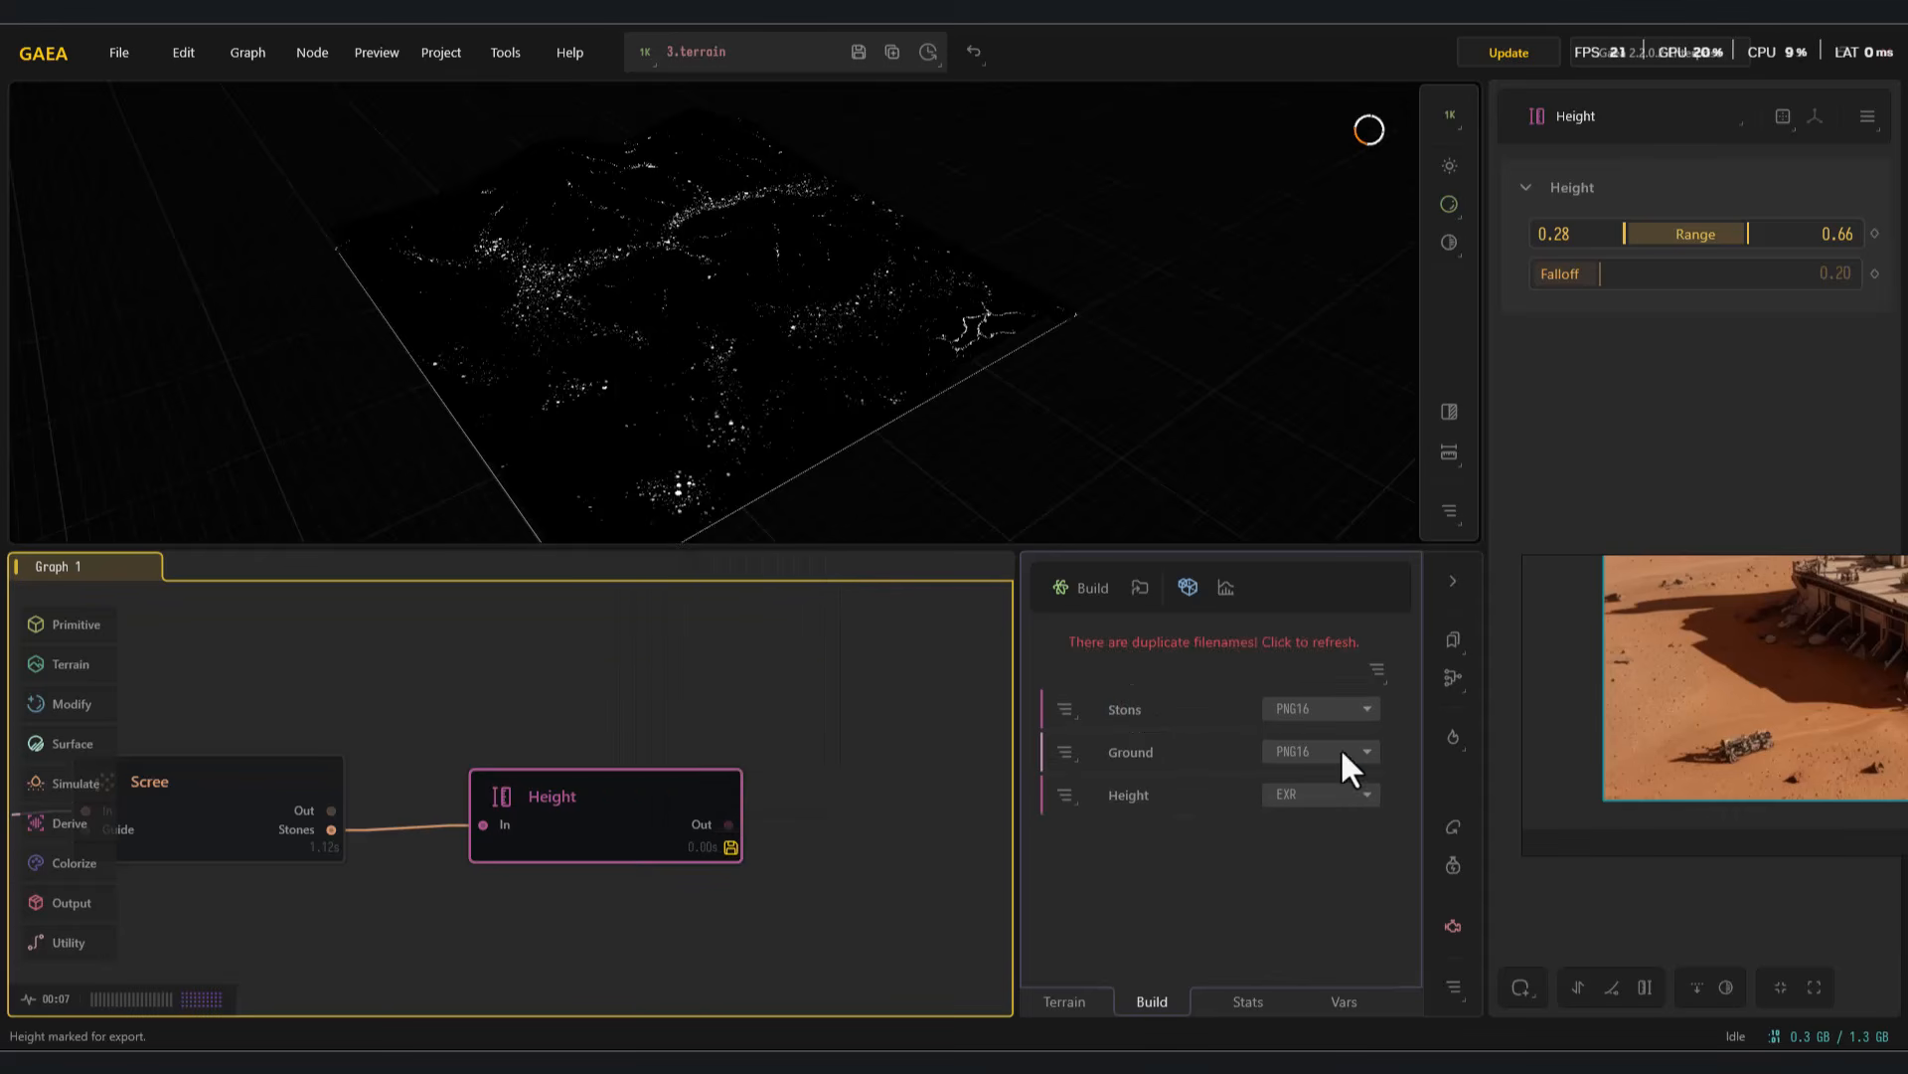
pyautogui.click(1320, 709)
pyautogui.click(1323, 917)
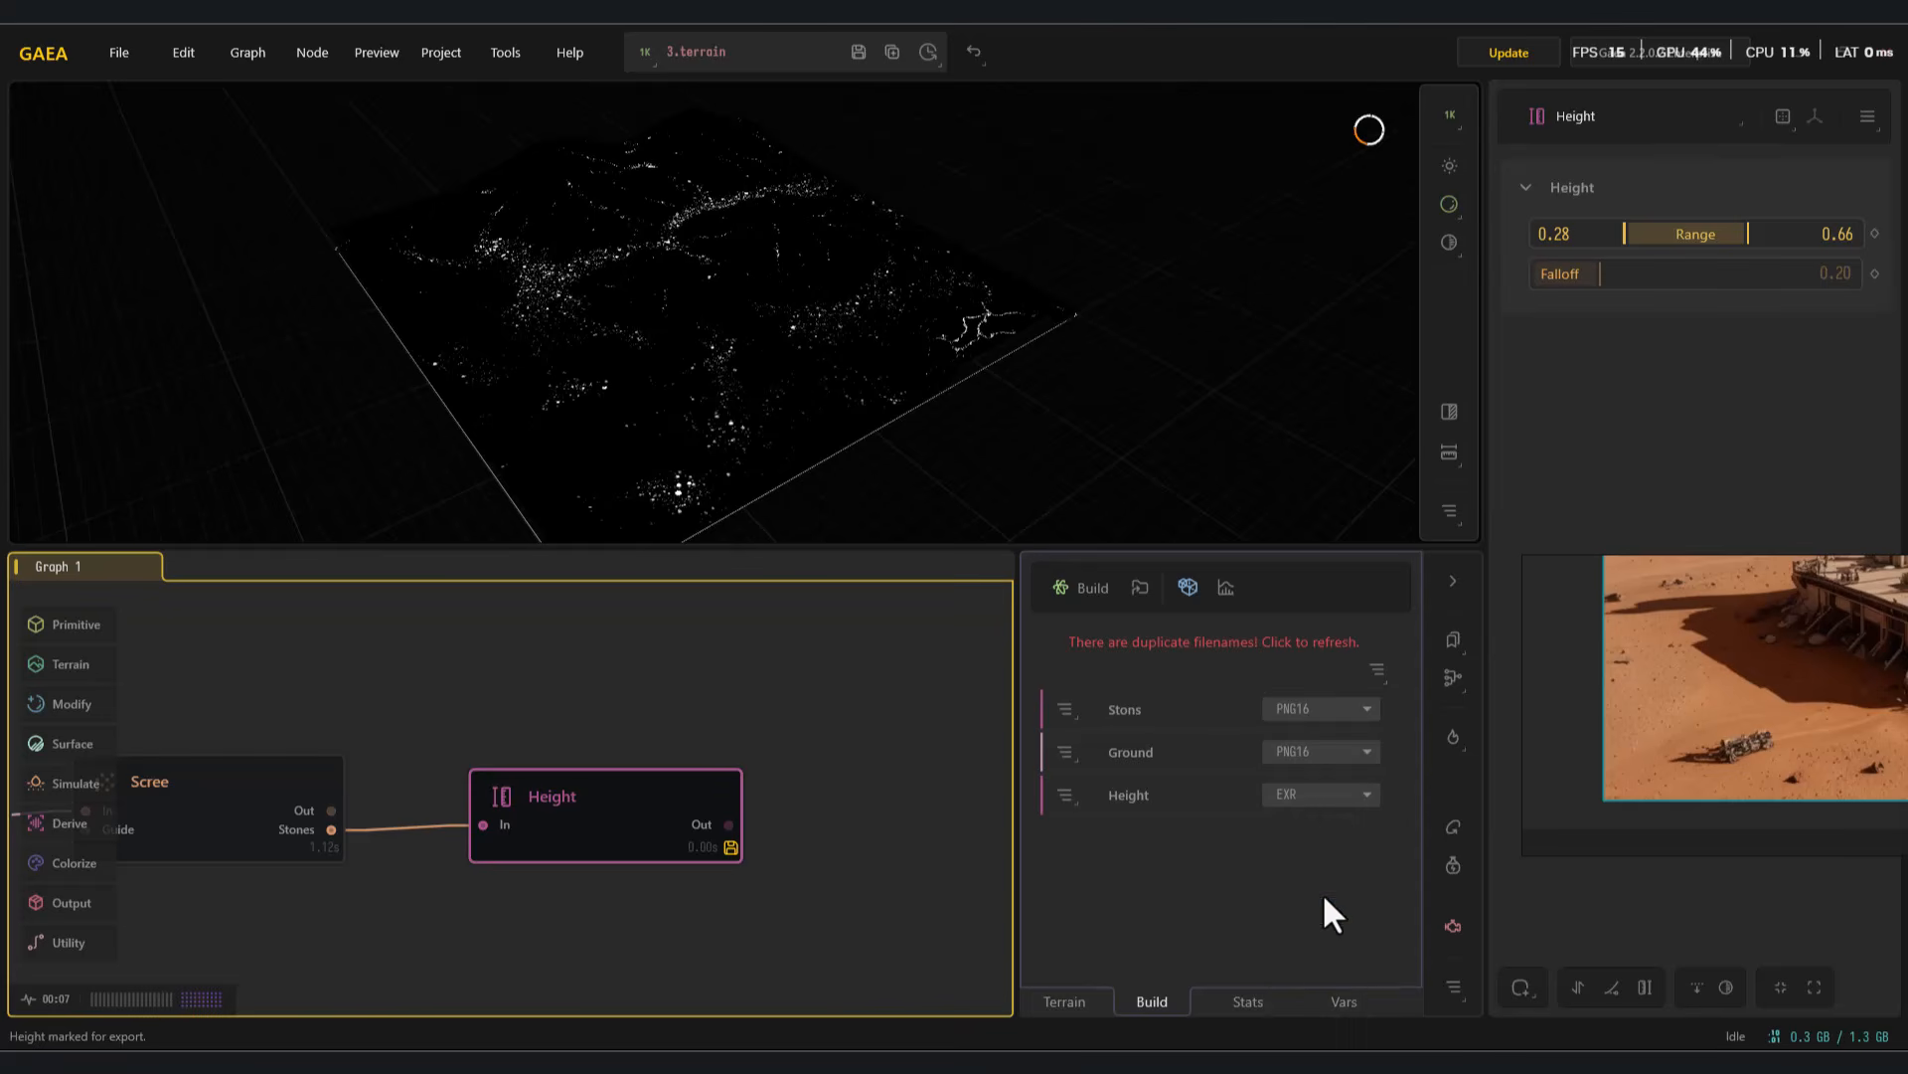
pyautogui.moveTo(417, 733); pyautogui.dragTo(569, 791)
pyautogui.click(713, 760)
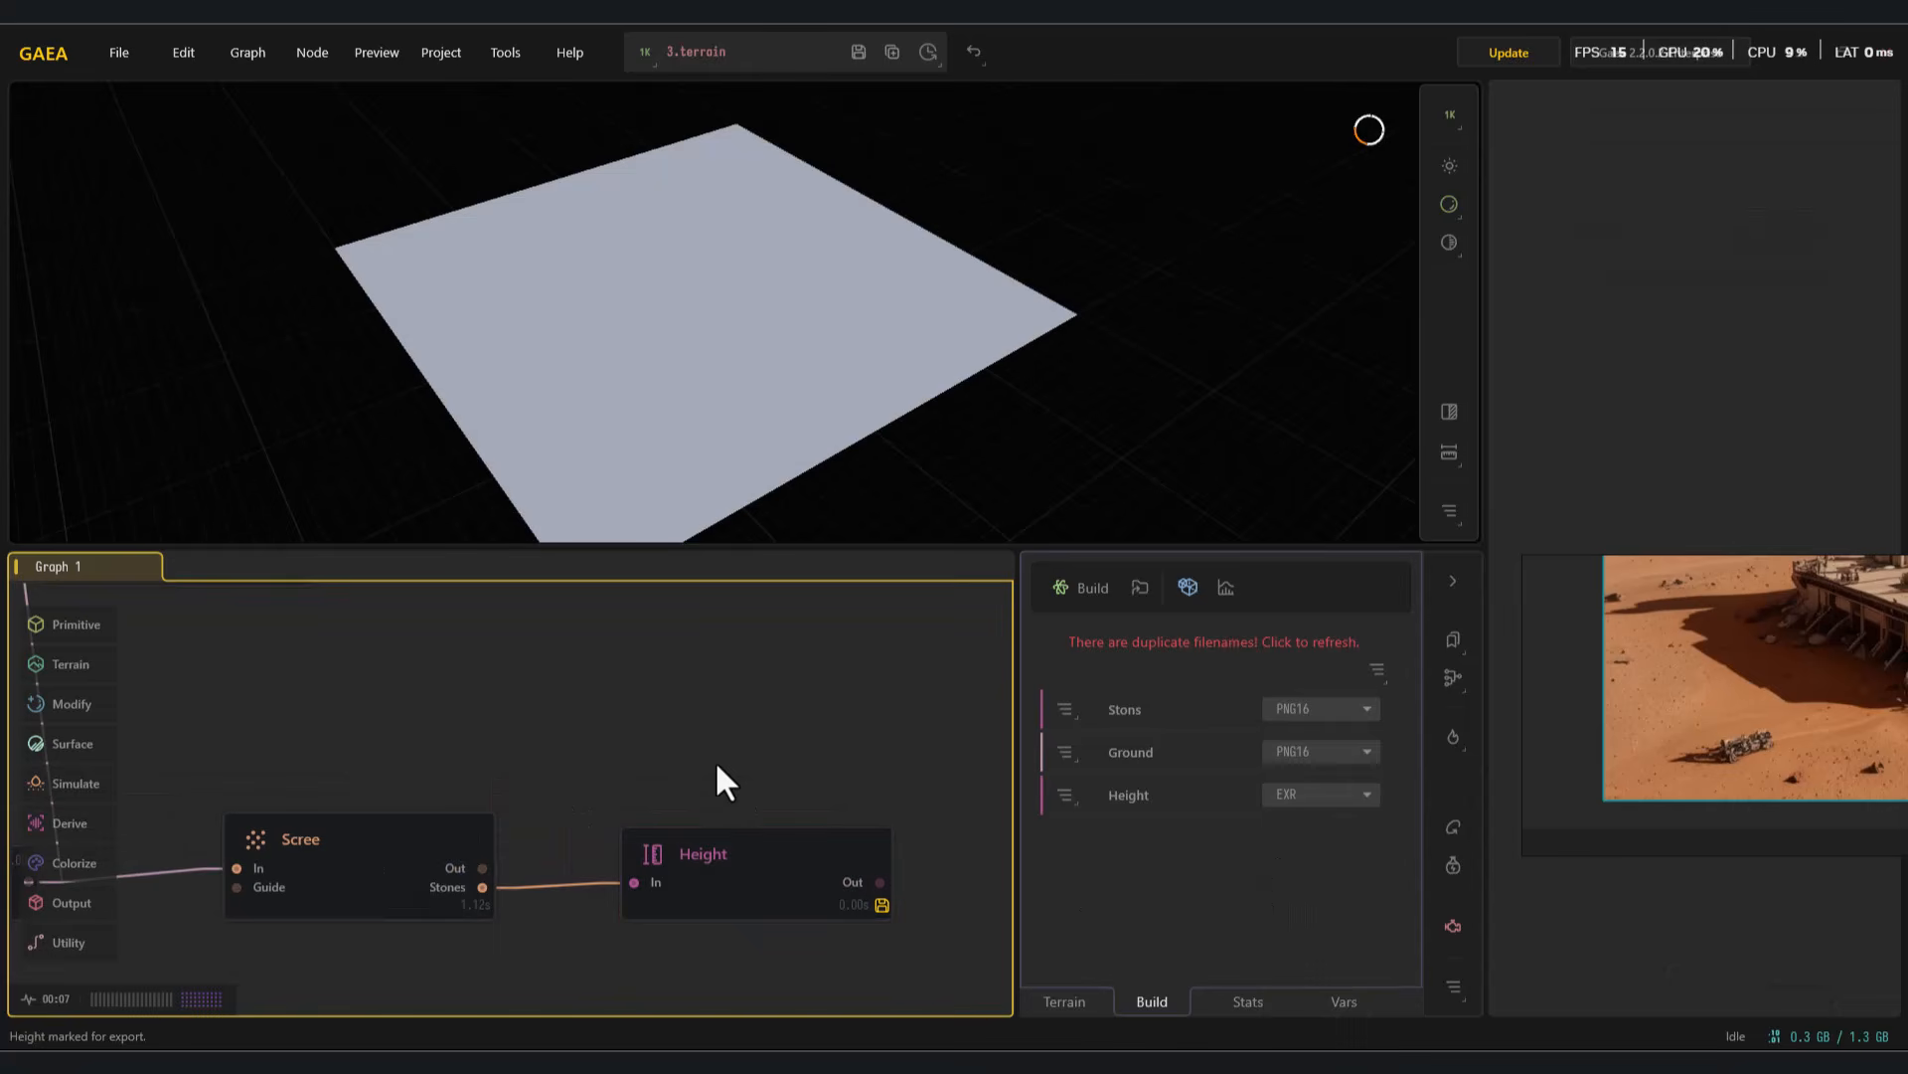
# Unmark the small Combine node fed by the two Height nodes from export and mark it for export again
pyautogui.click(785, 894)
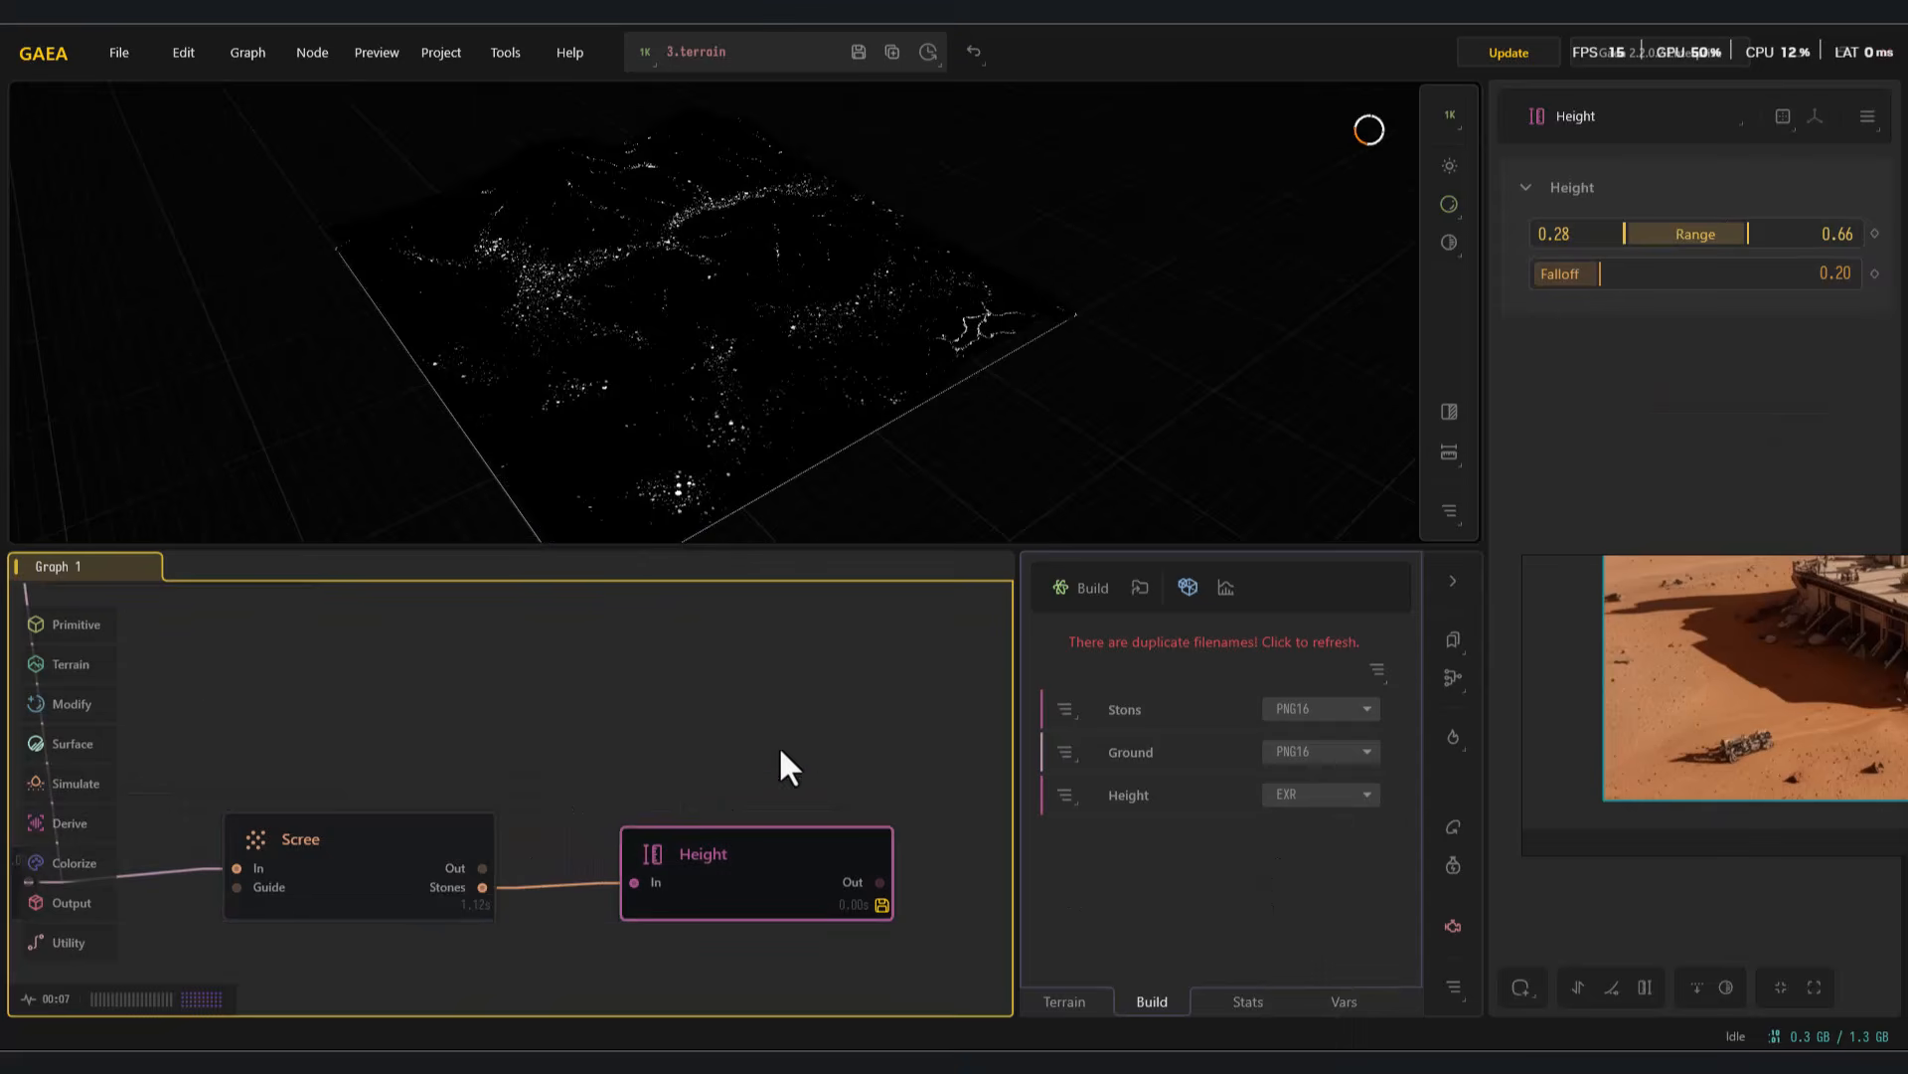
pyautogui.scroll(-4, 785, 765)
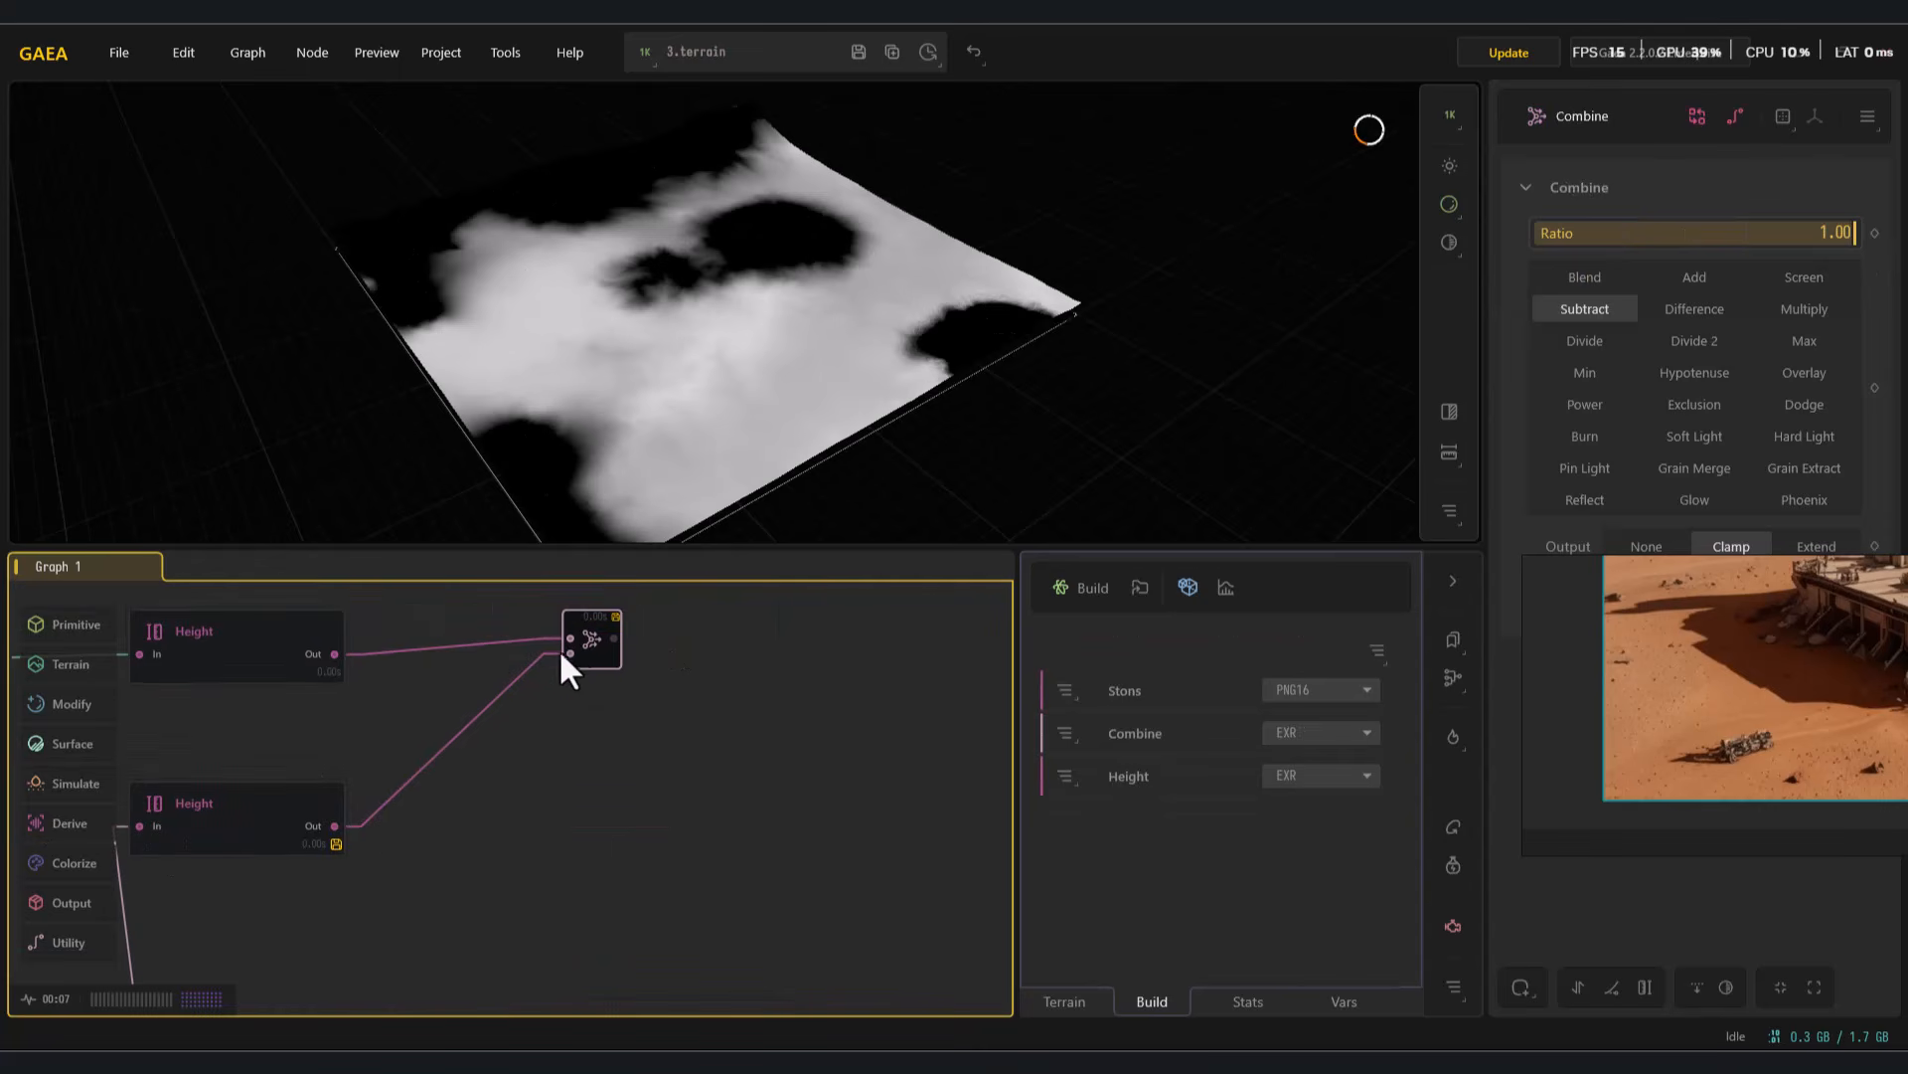
pyautogui.rightClick(599, 658)
pyautogui.click(714, 445)
pyautogui.rightClick(609, 643)
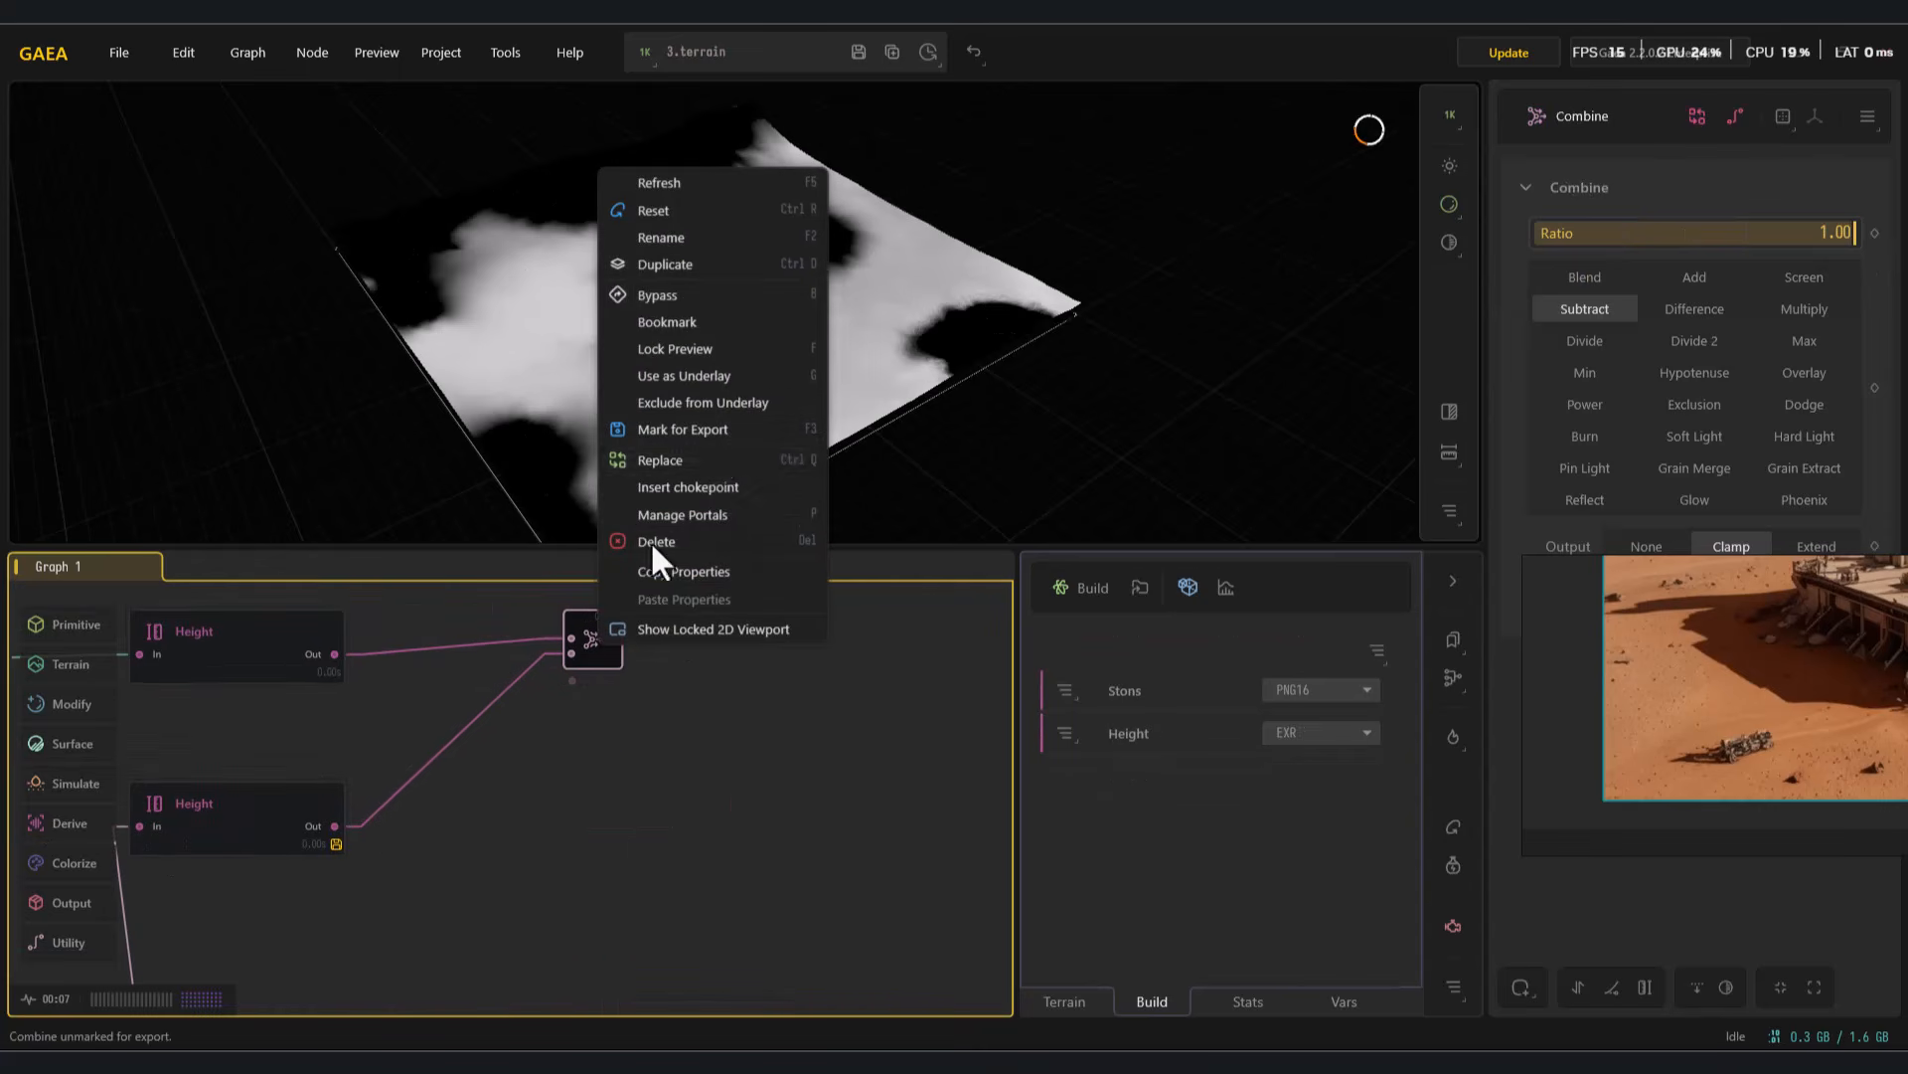
pyautogui.click(693, 438)
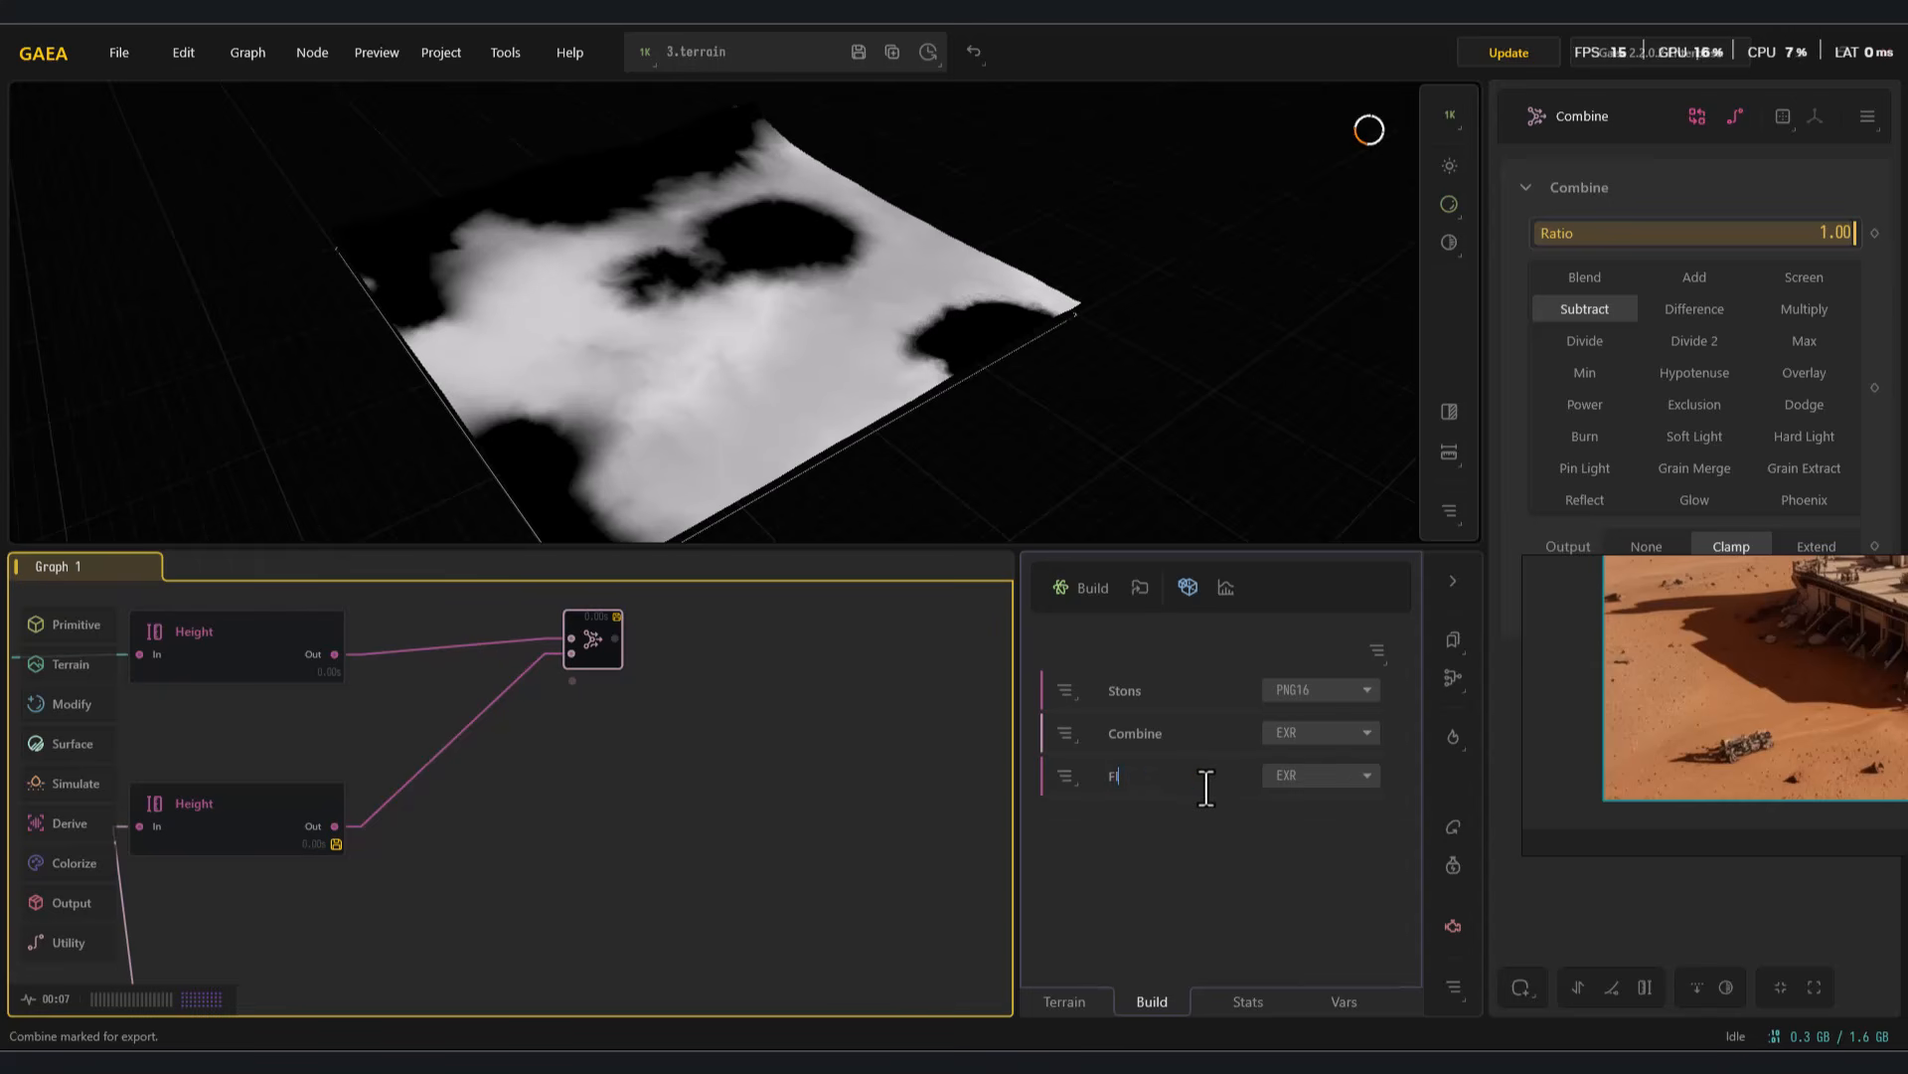
# Rename the remaining Height export output Floor and set its file format to PNG16
pyautogui.click(1337, 777)
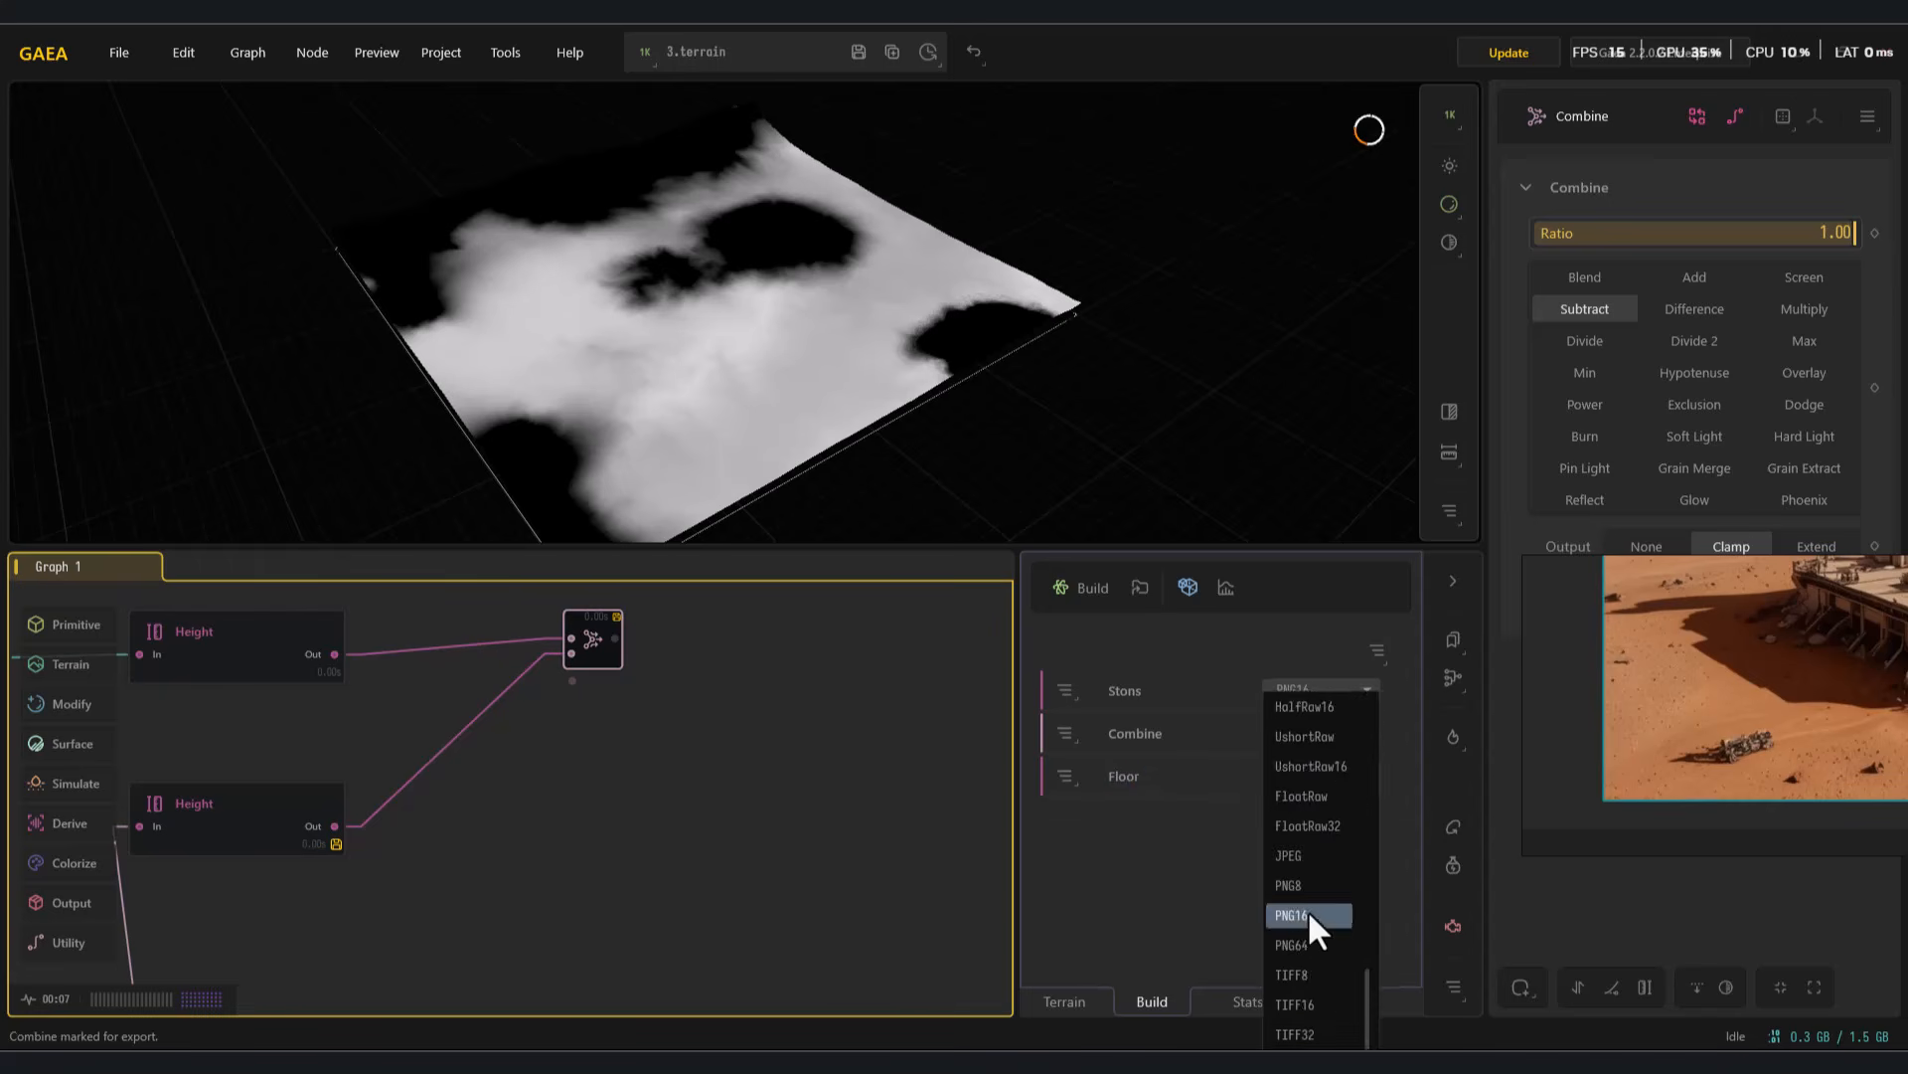
pyautogui.click(1308, 906)
pyautogui.scroll(-3, 805, 813)
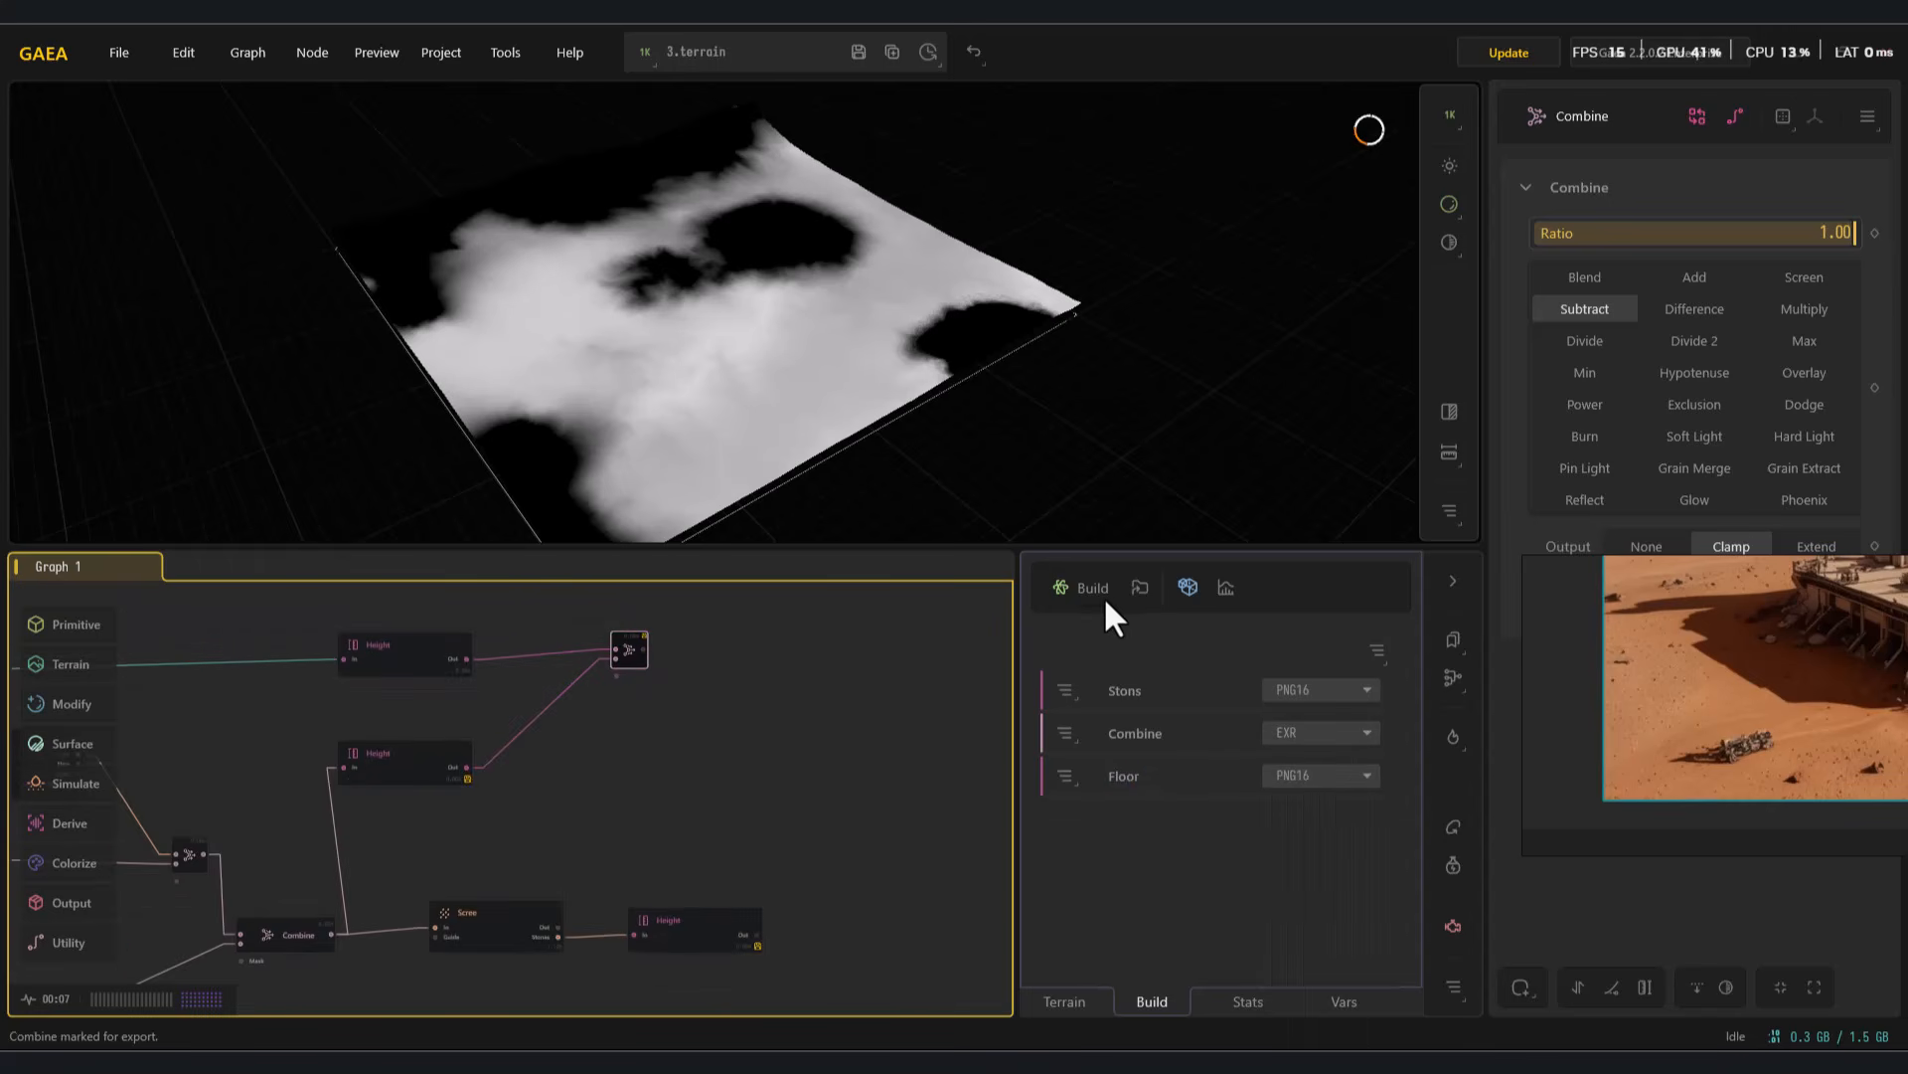
# Open the build settings and set the Combine output's format to PNG16 among the exportable nodes
pyautogui.click(1184, 587)
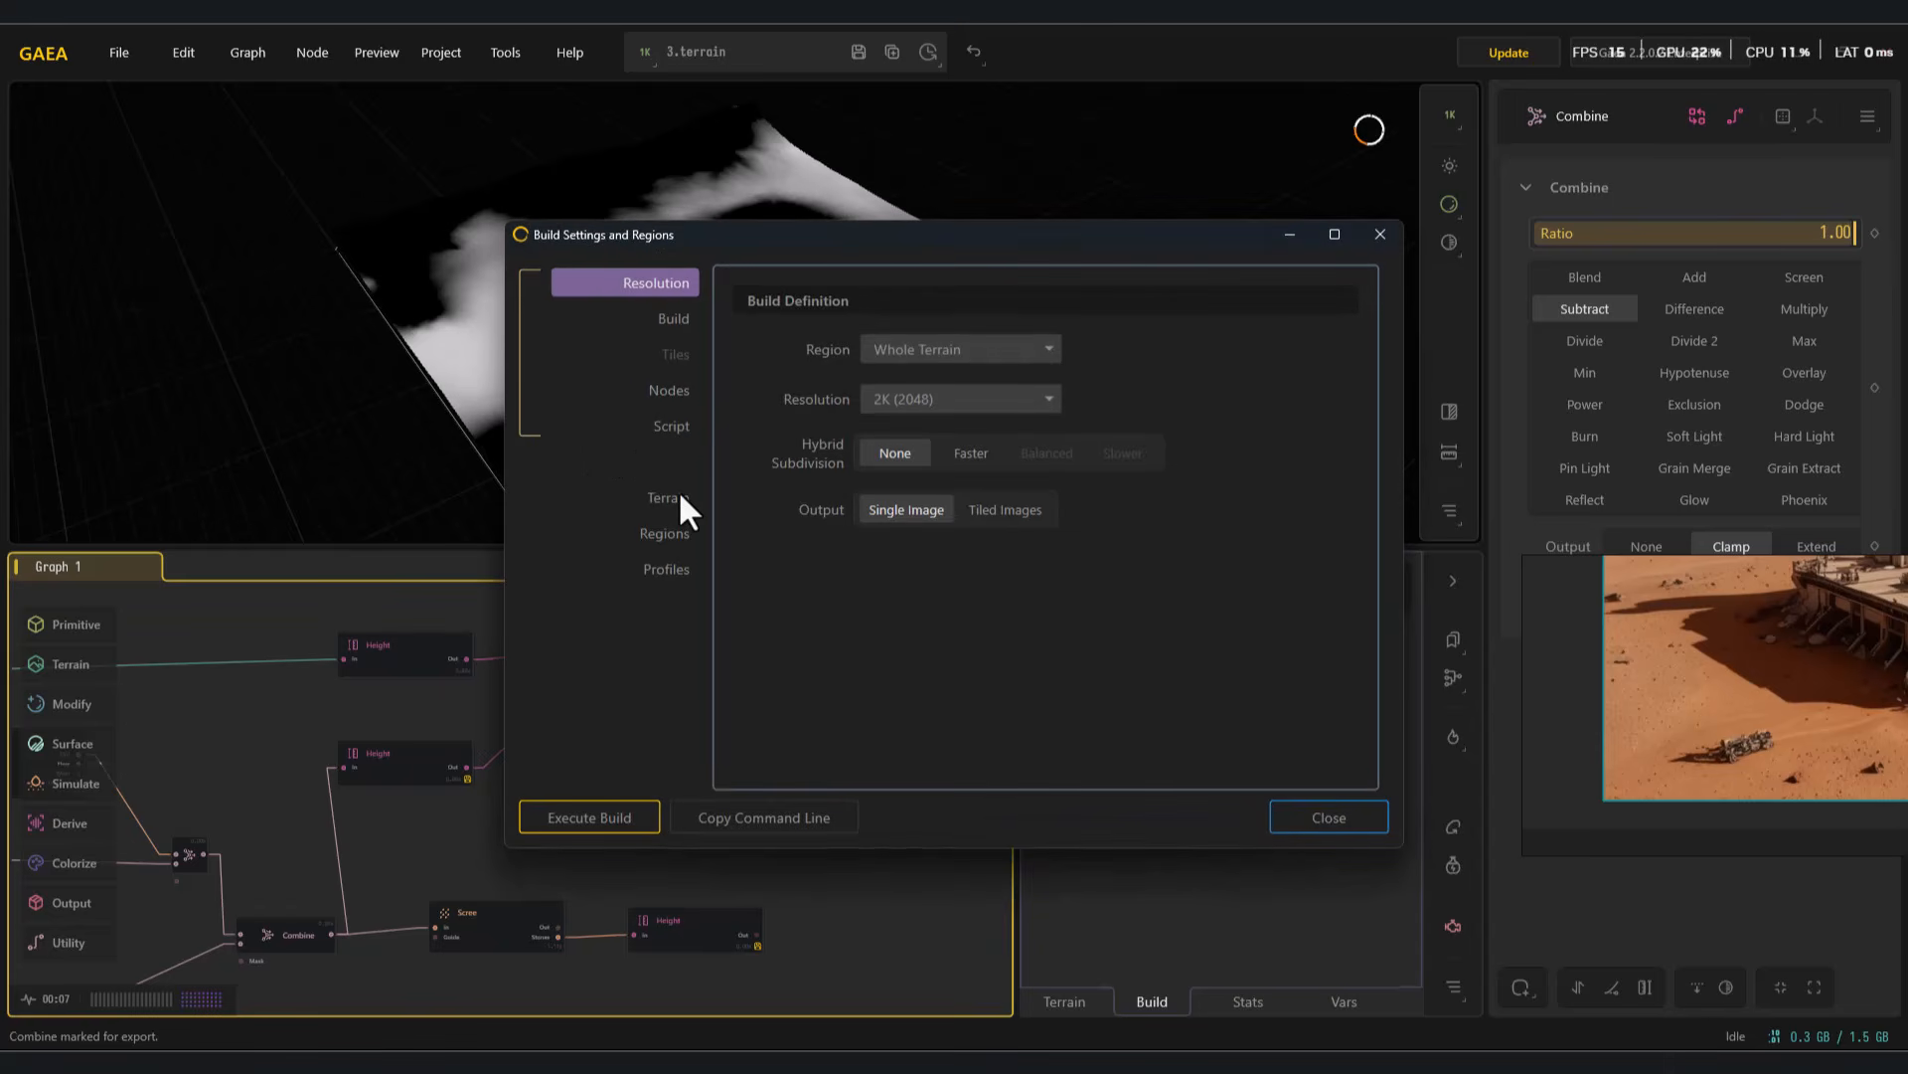
pyautogui.click(676, 496)
pyautogui.click(672, 423)
pyautogui.click(678, 389)
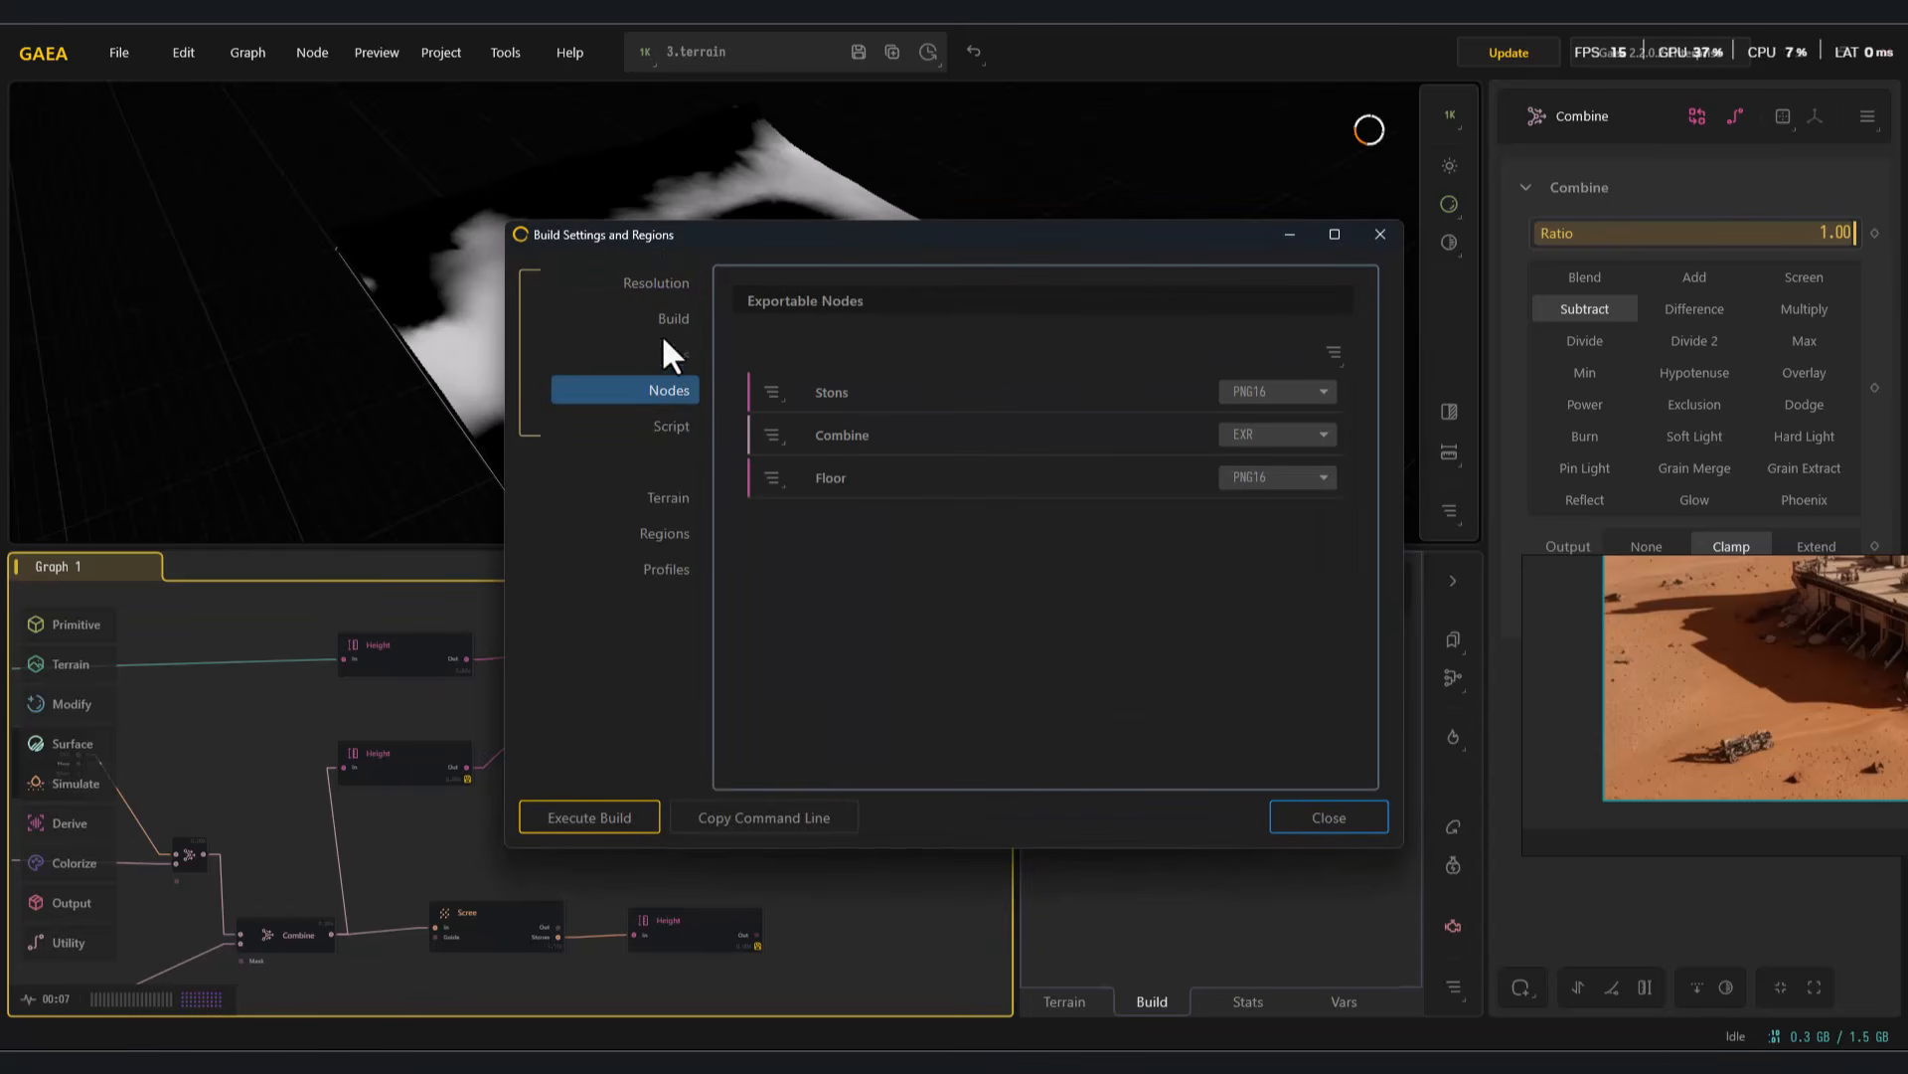
pyautogui.click(1262, 433)
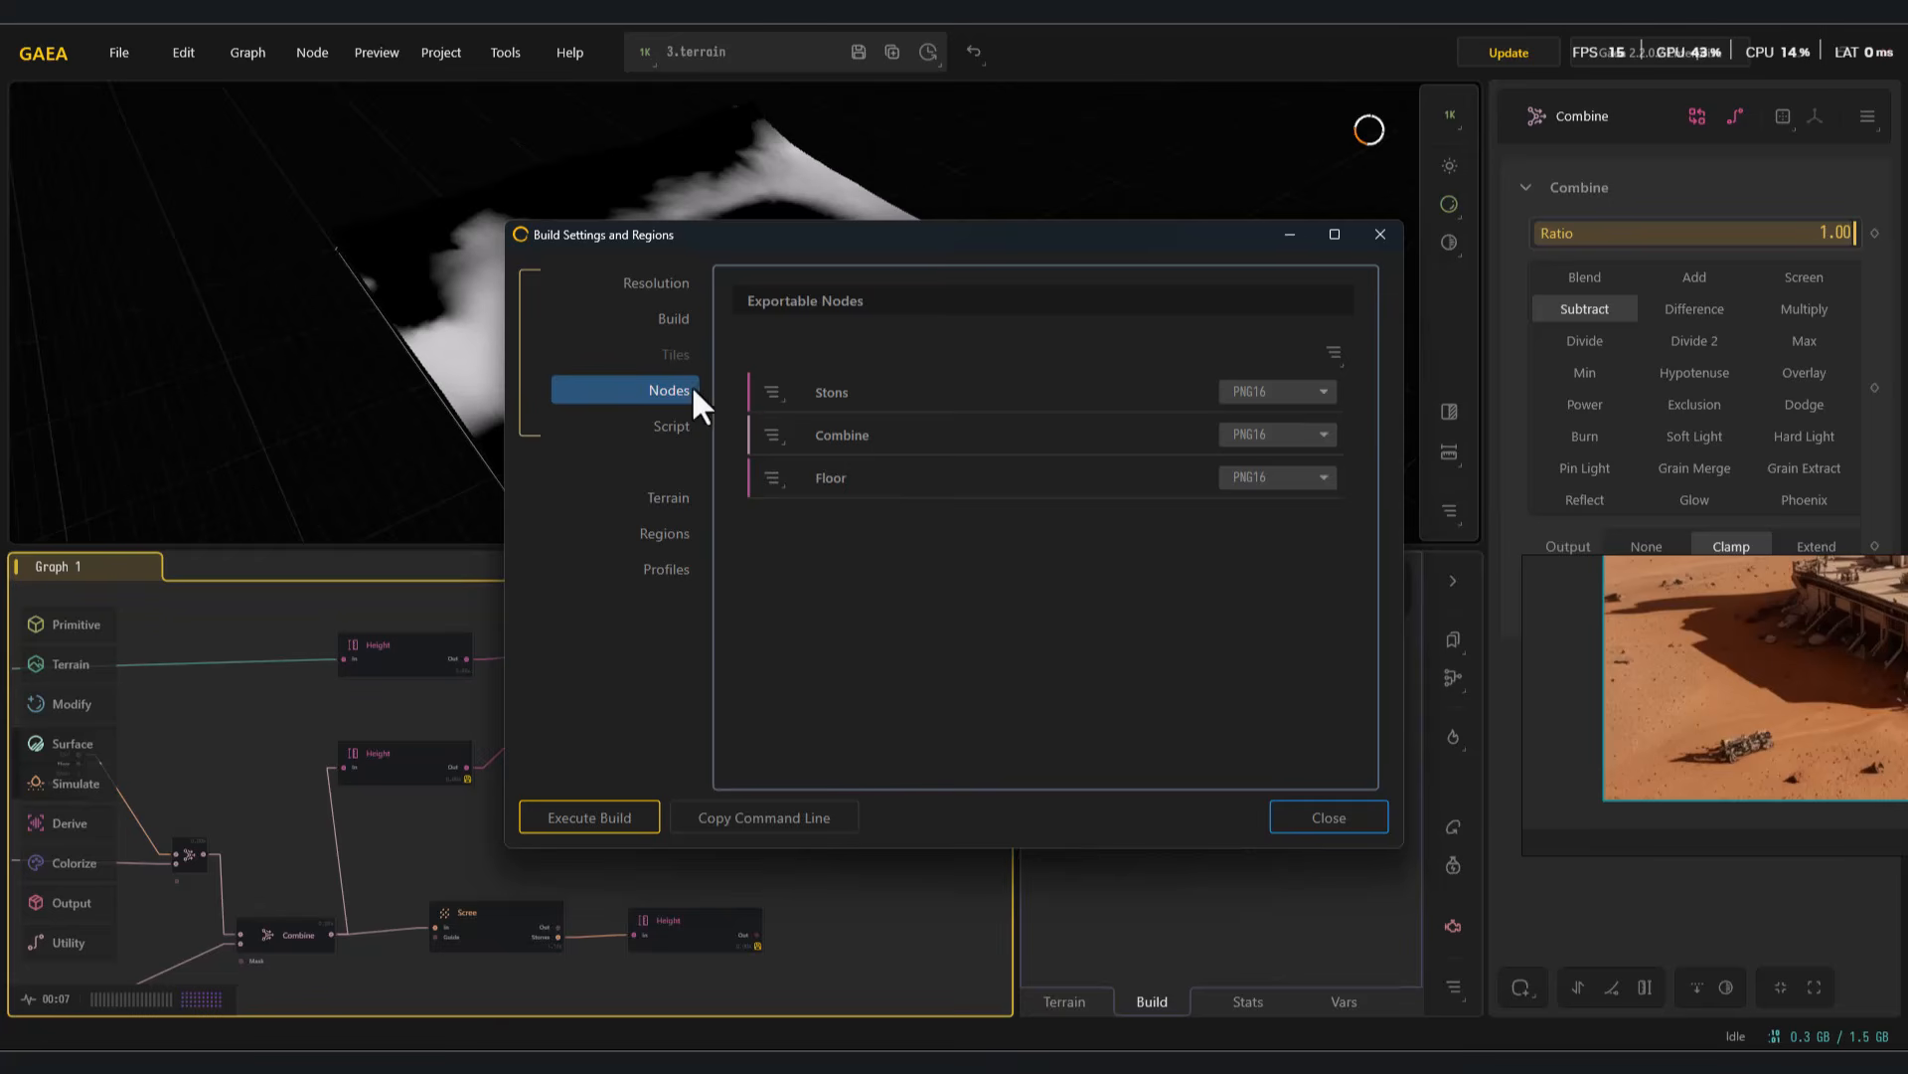
# Set the build destination to G:\Modular\Trim Sheet\Y40\Gaea and execute the whole-terrain build at 2K (2048) resolution
pyautogui.click(676, 320)
pyautogui.click(1333, 372)
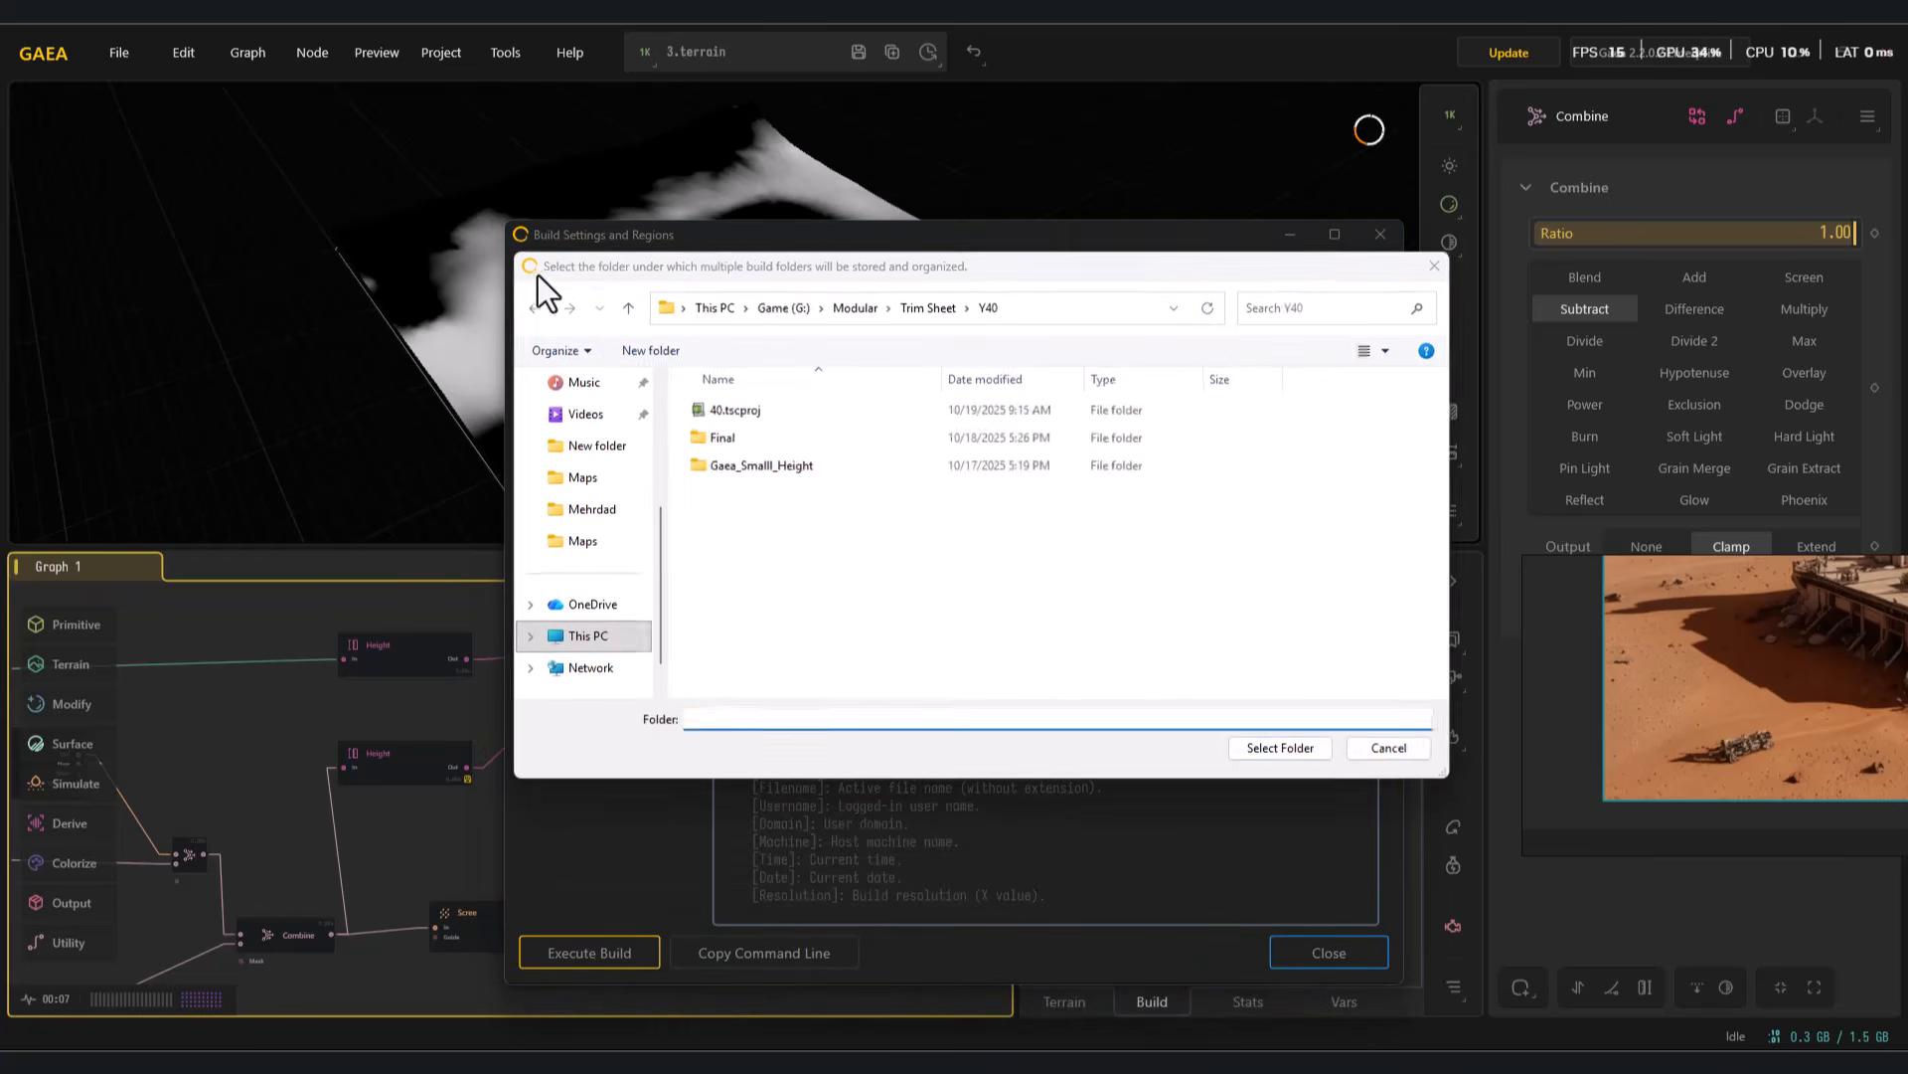
pyautogui.click(1299, 767)
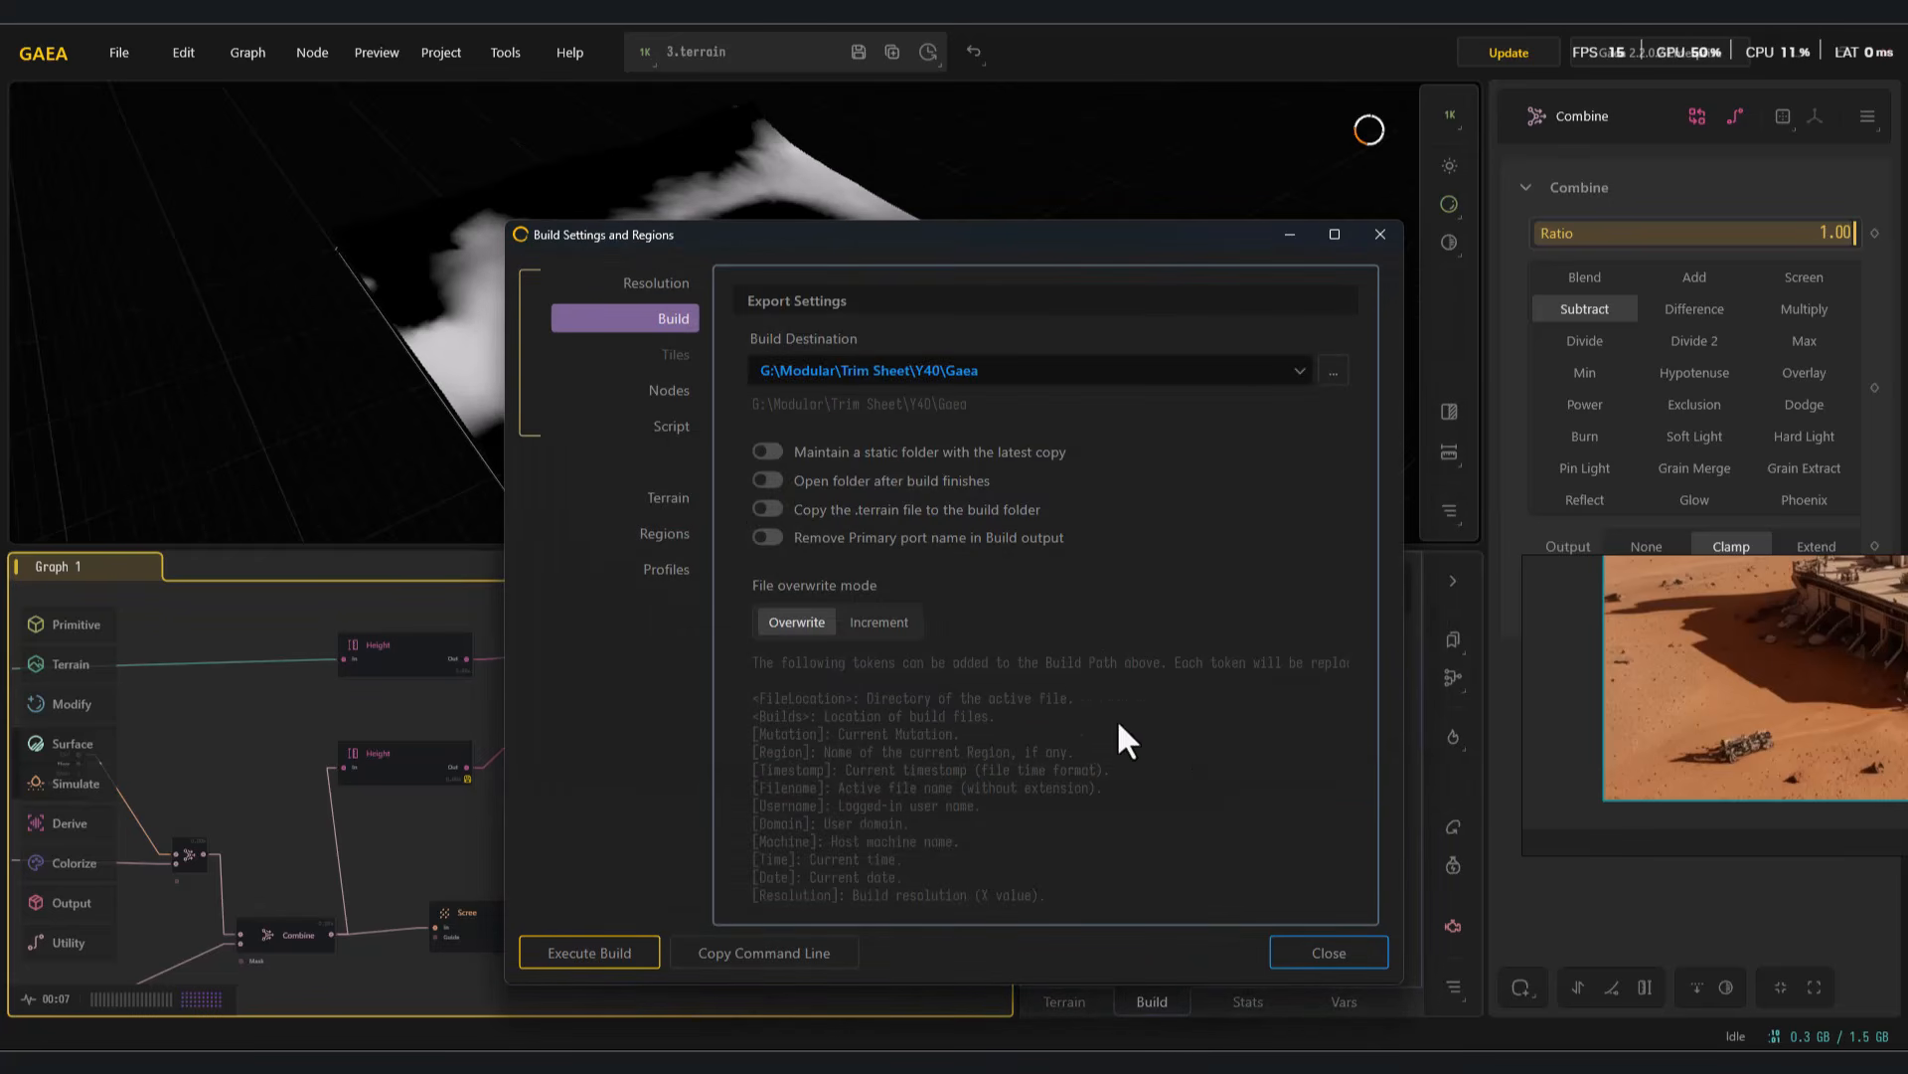
pyautogui.click(686, 284)
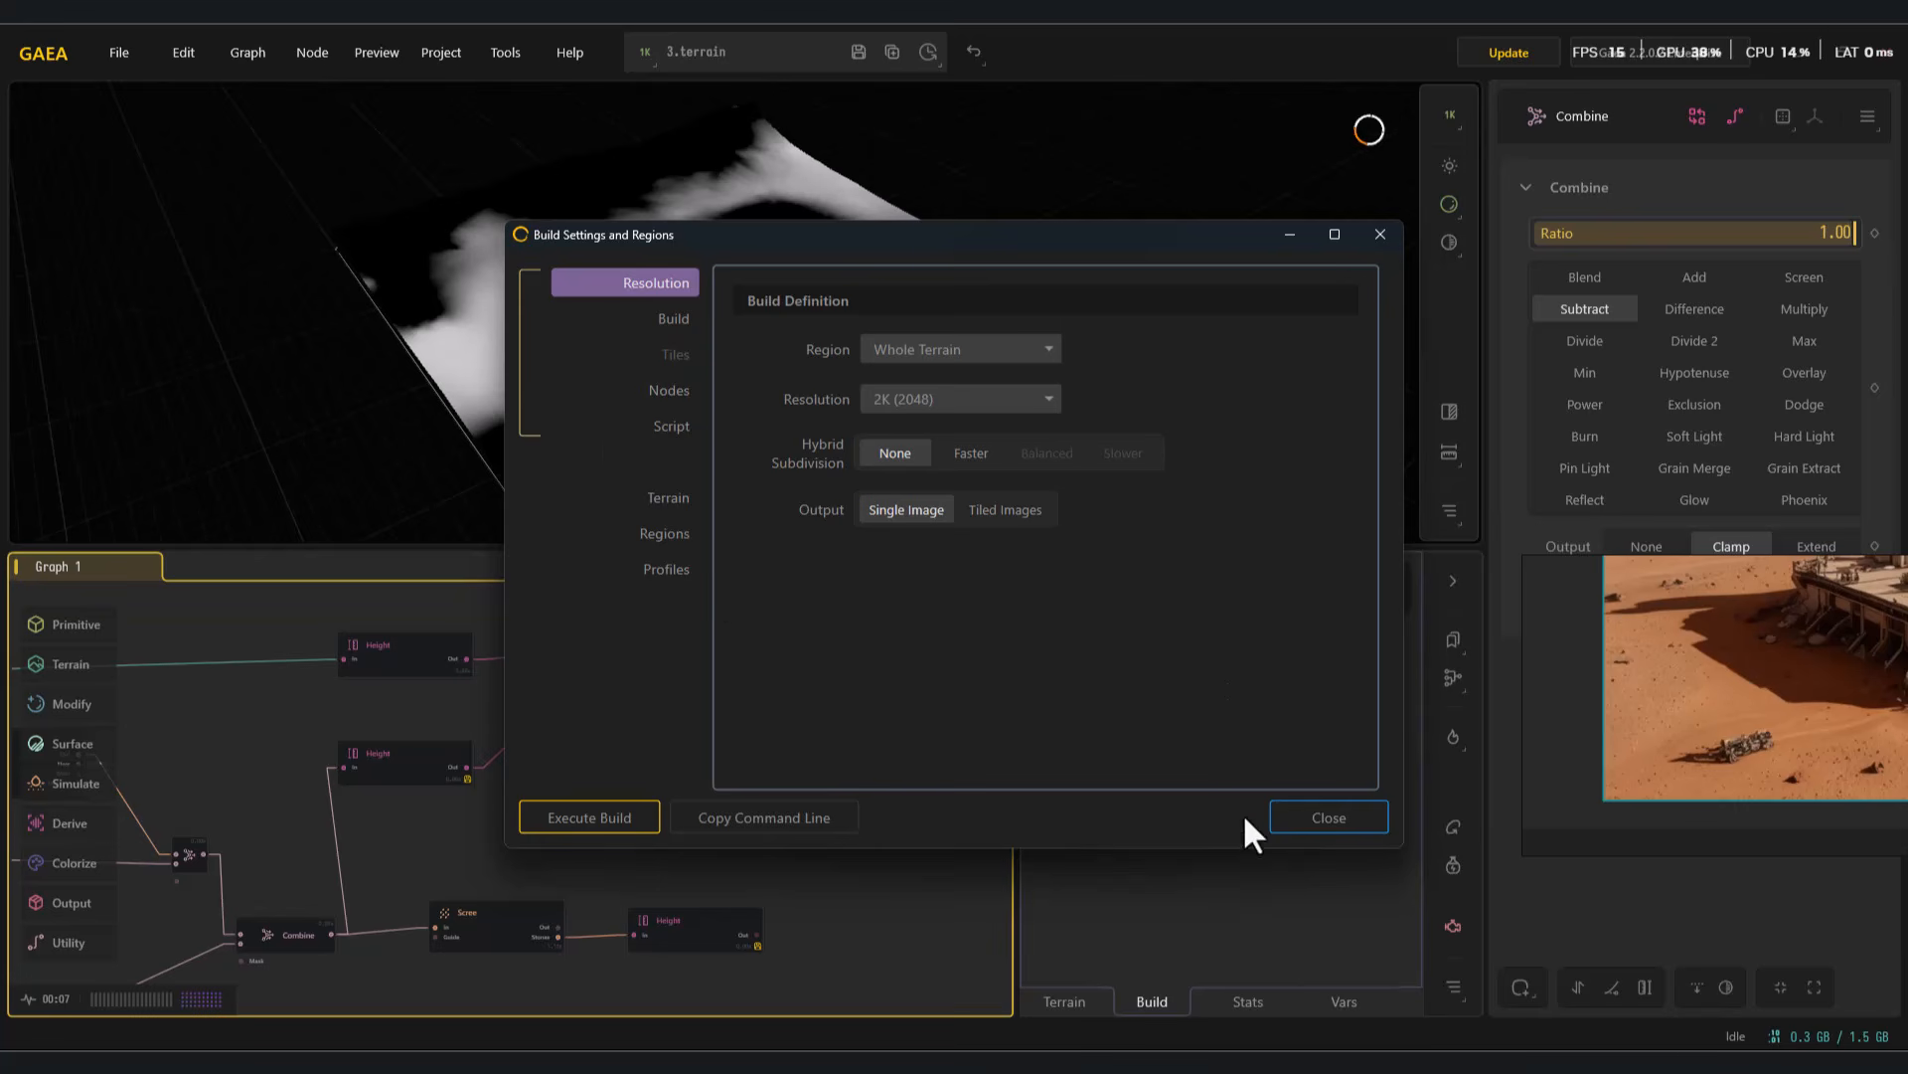
pyautogui.click(589, 817)
pyautogui.click(924, 525)
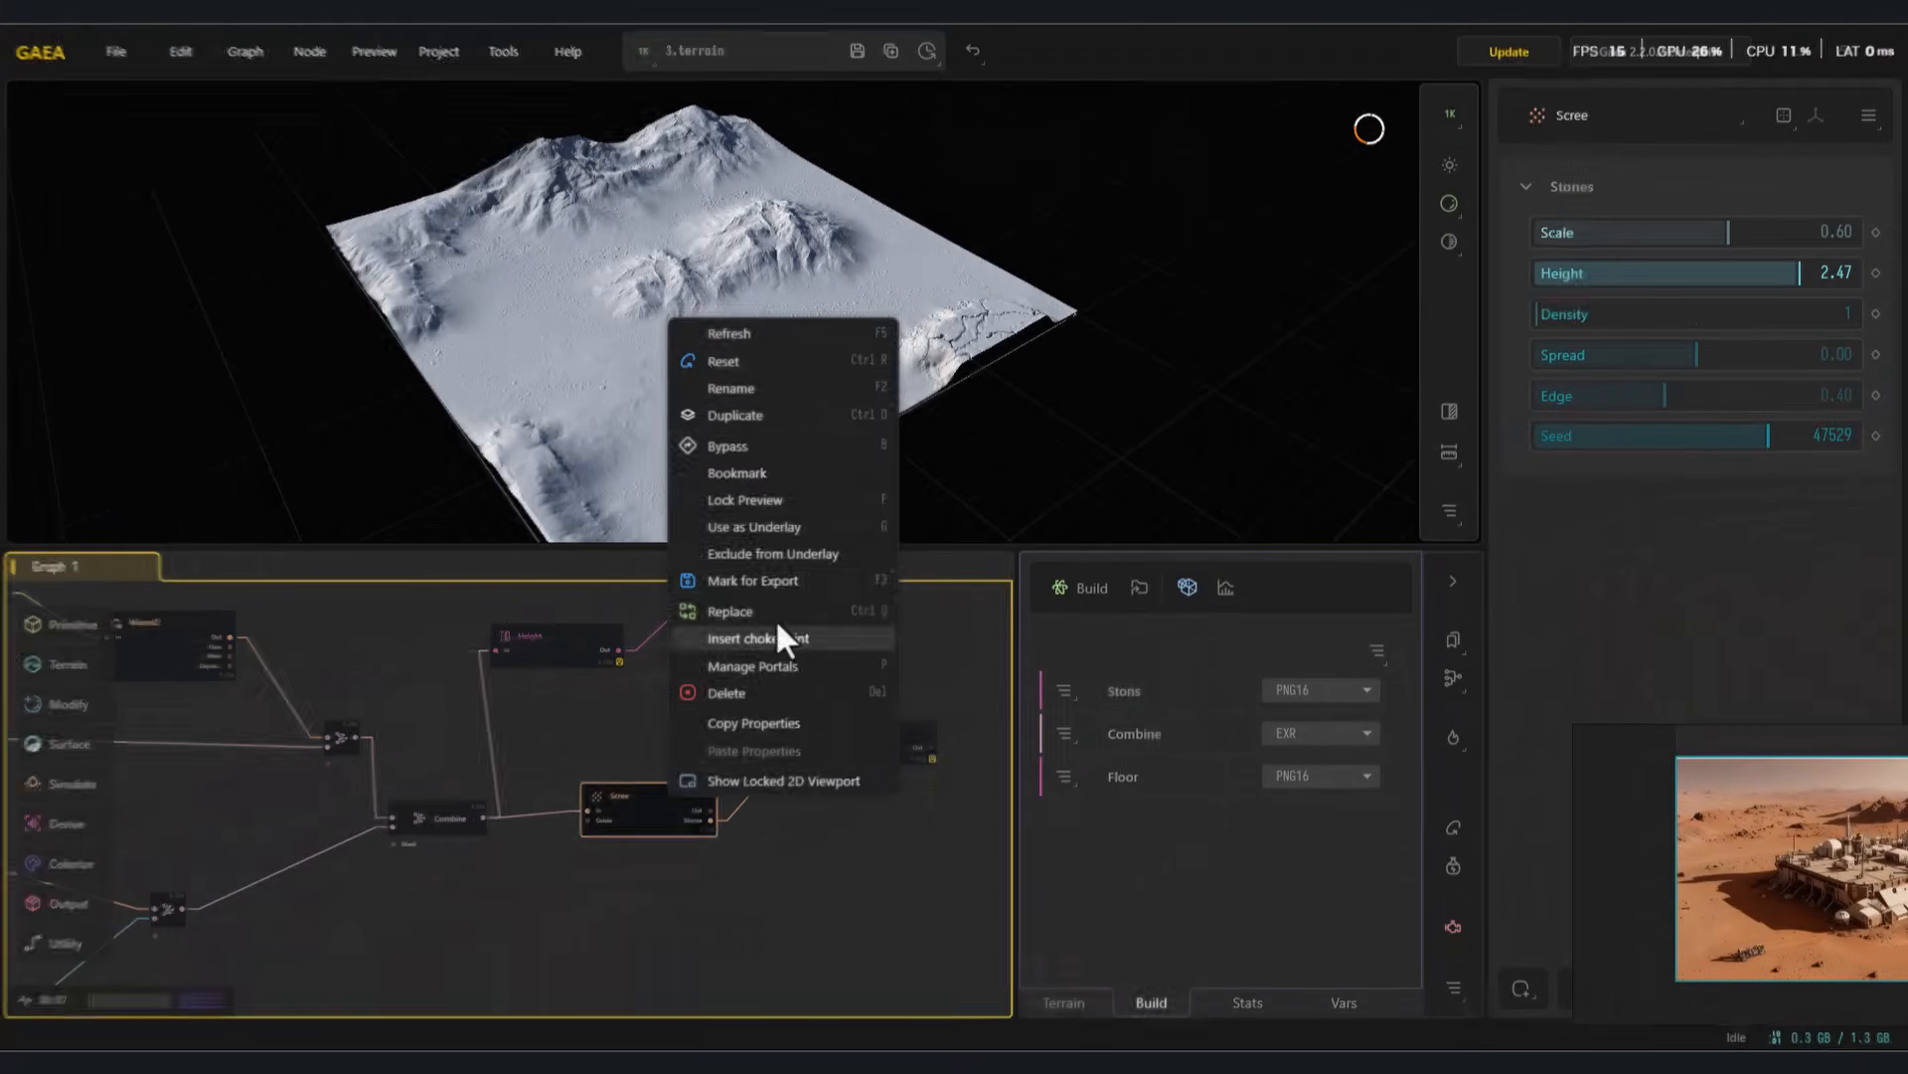
# Mark the Scree node for export, name its output Total and set its format to PNG16
pyautogui.click(778, 622)
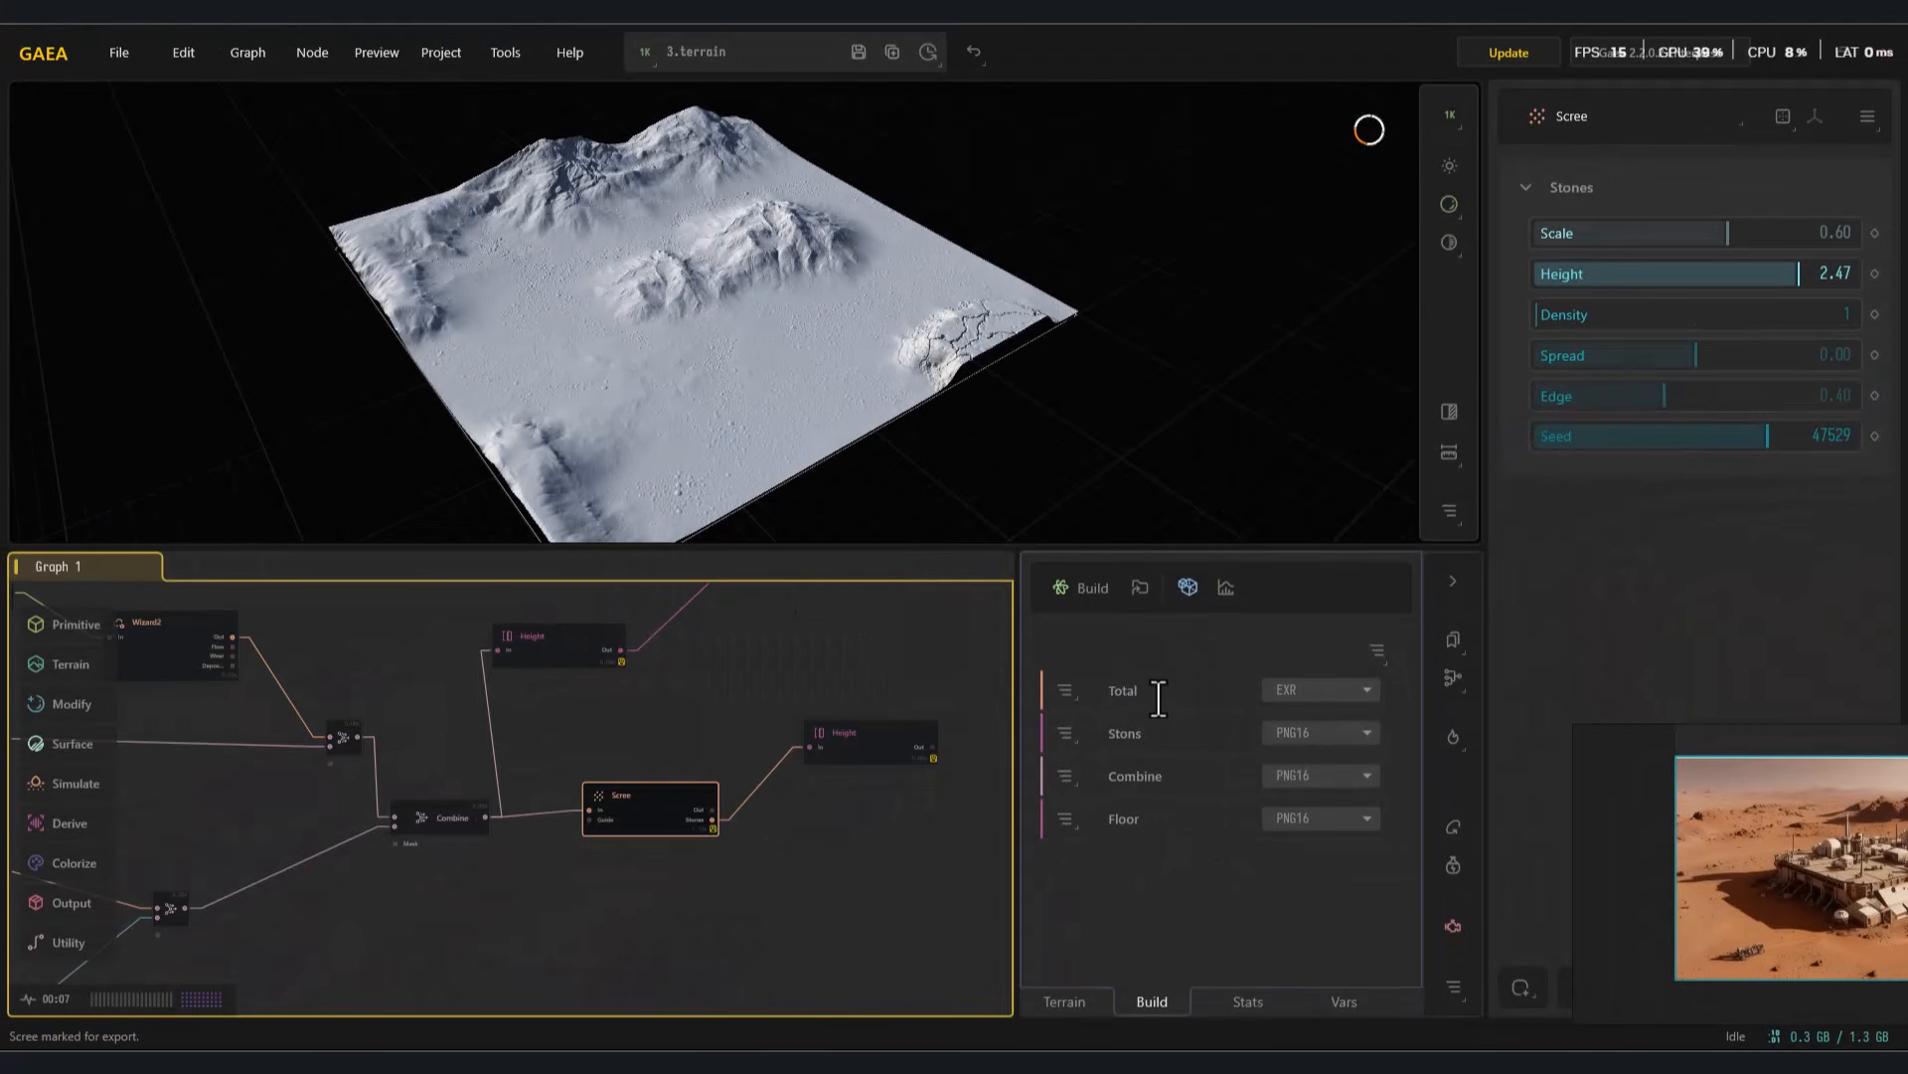
pyautogui.click(1341, 691)
pyautogui.click(1314, 893)
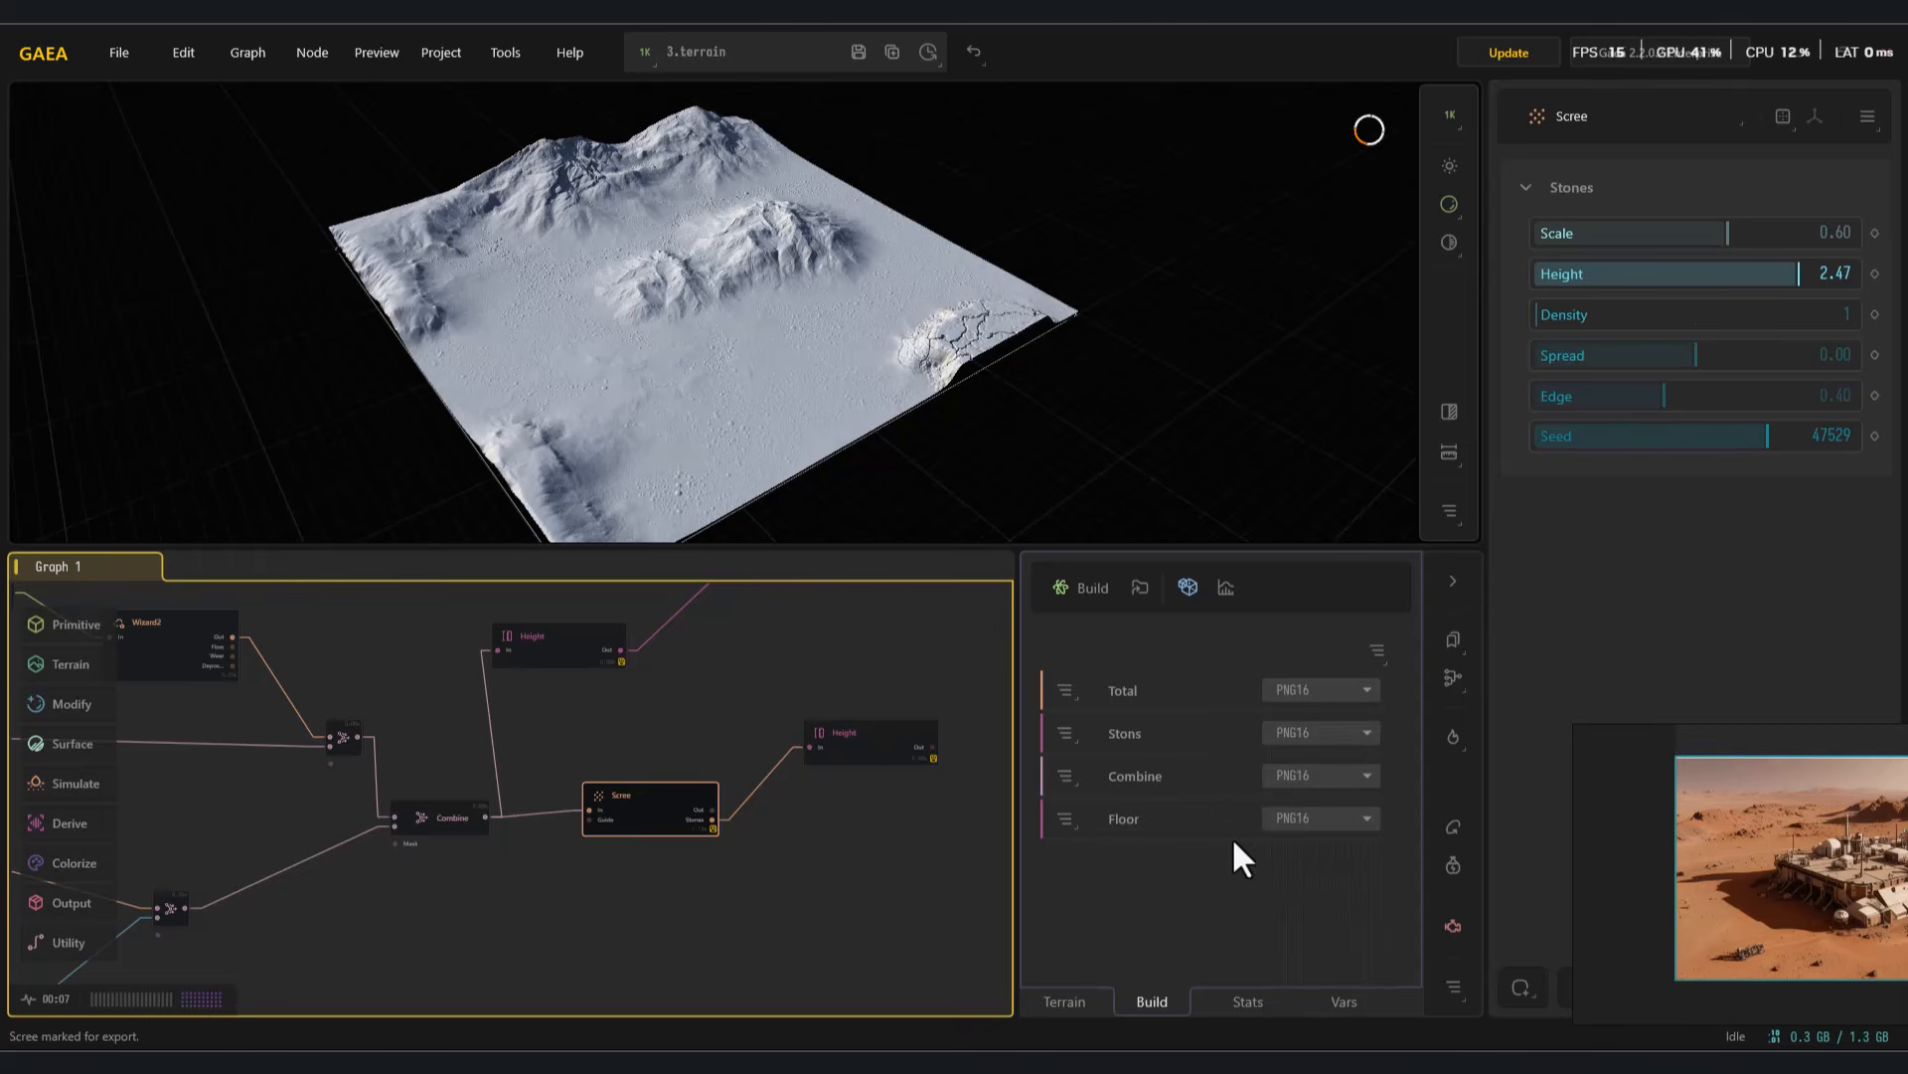
# Disable the Stons, Combine and Floor outputs in the list of exported nodes
pyautogui.click(1065, 732)
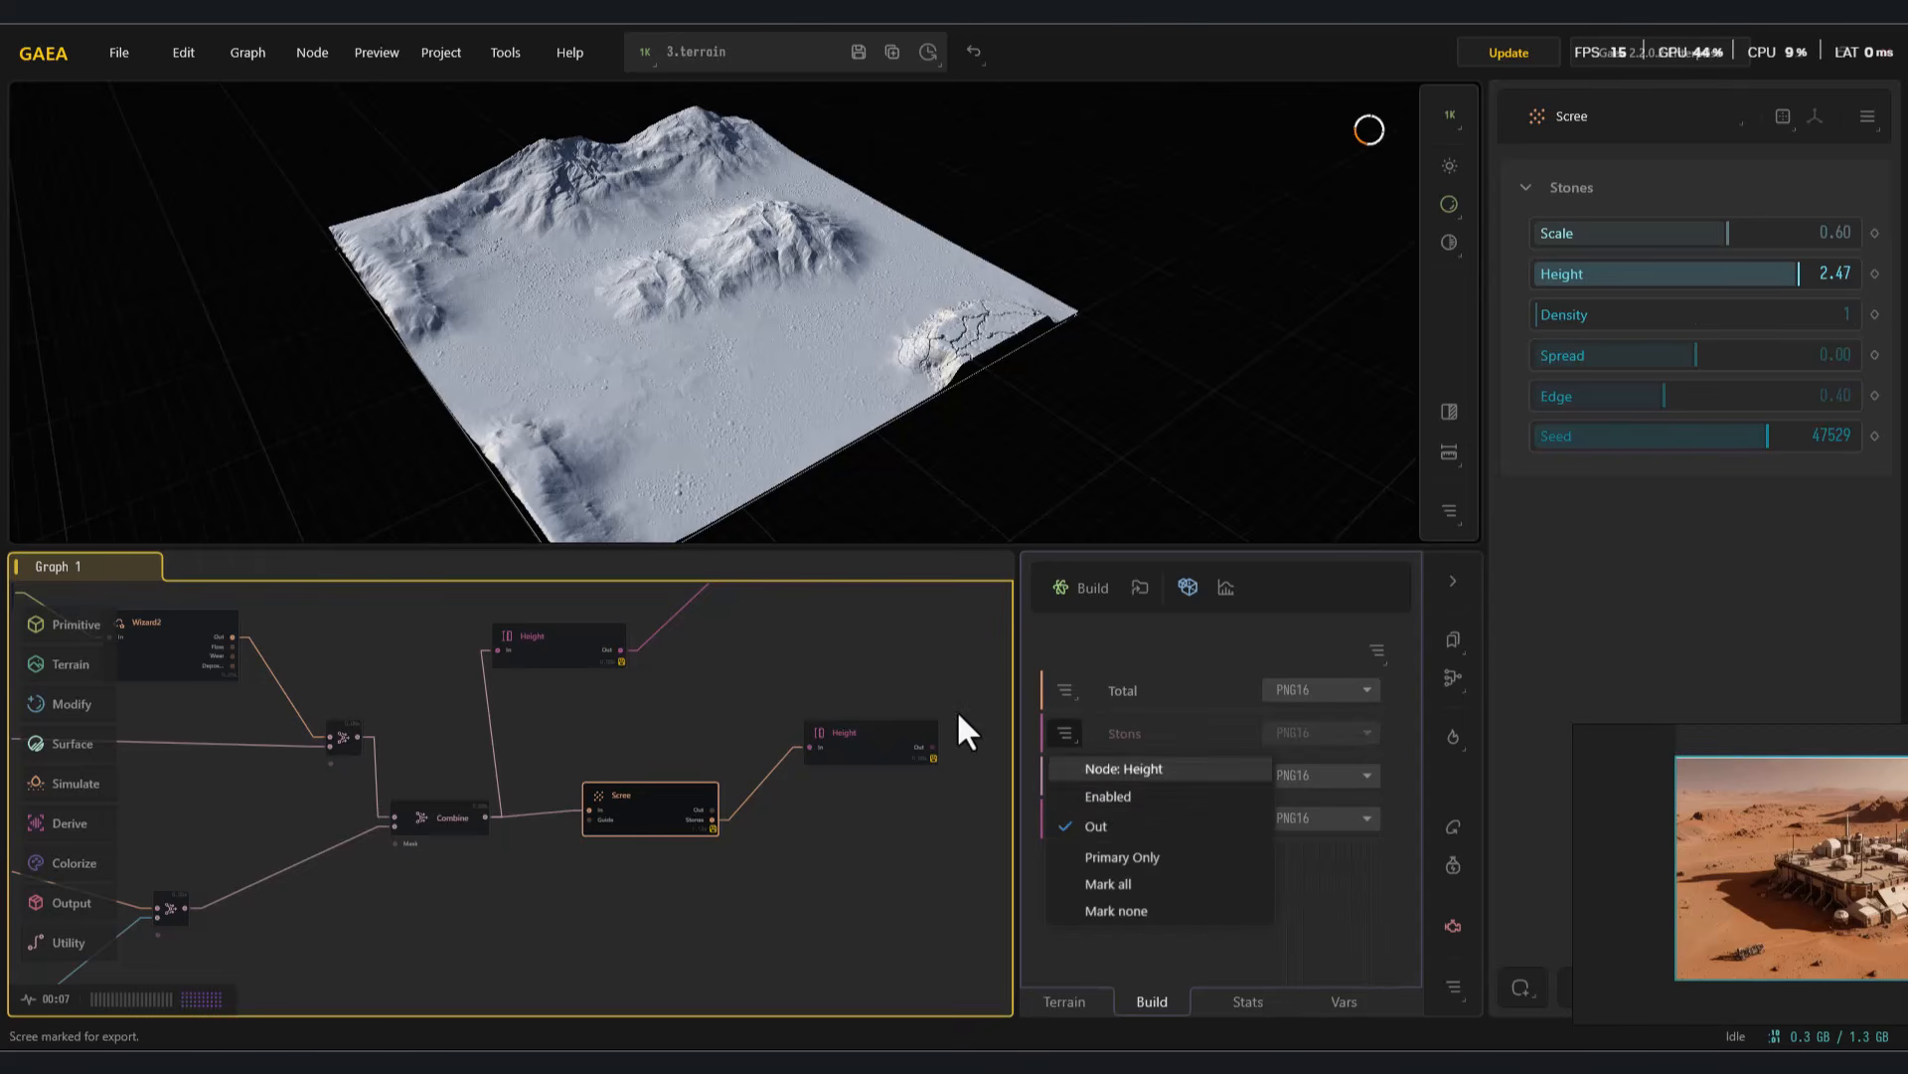
pyautogui.click(1310, 907)
pyautogui.click(1068, 777)
pyautogui.click(1357, 908)
pyautogui.click(1067, 820)
pyautogui.click(1158, 882)
pyautogui.click(1064, 775)
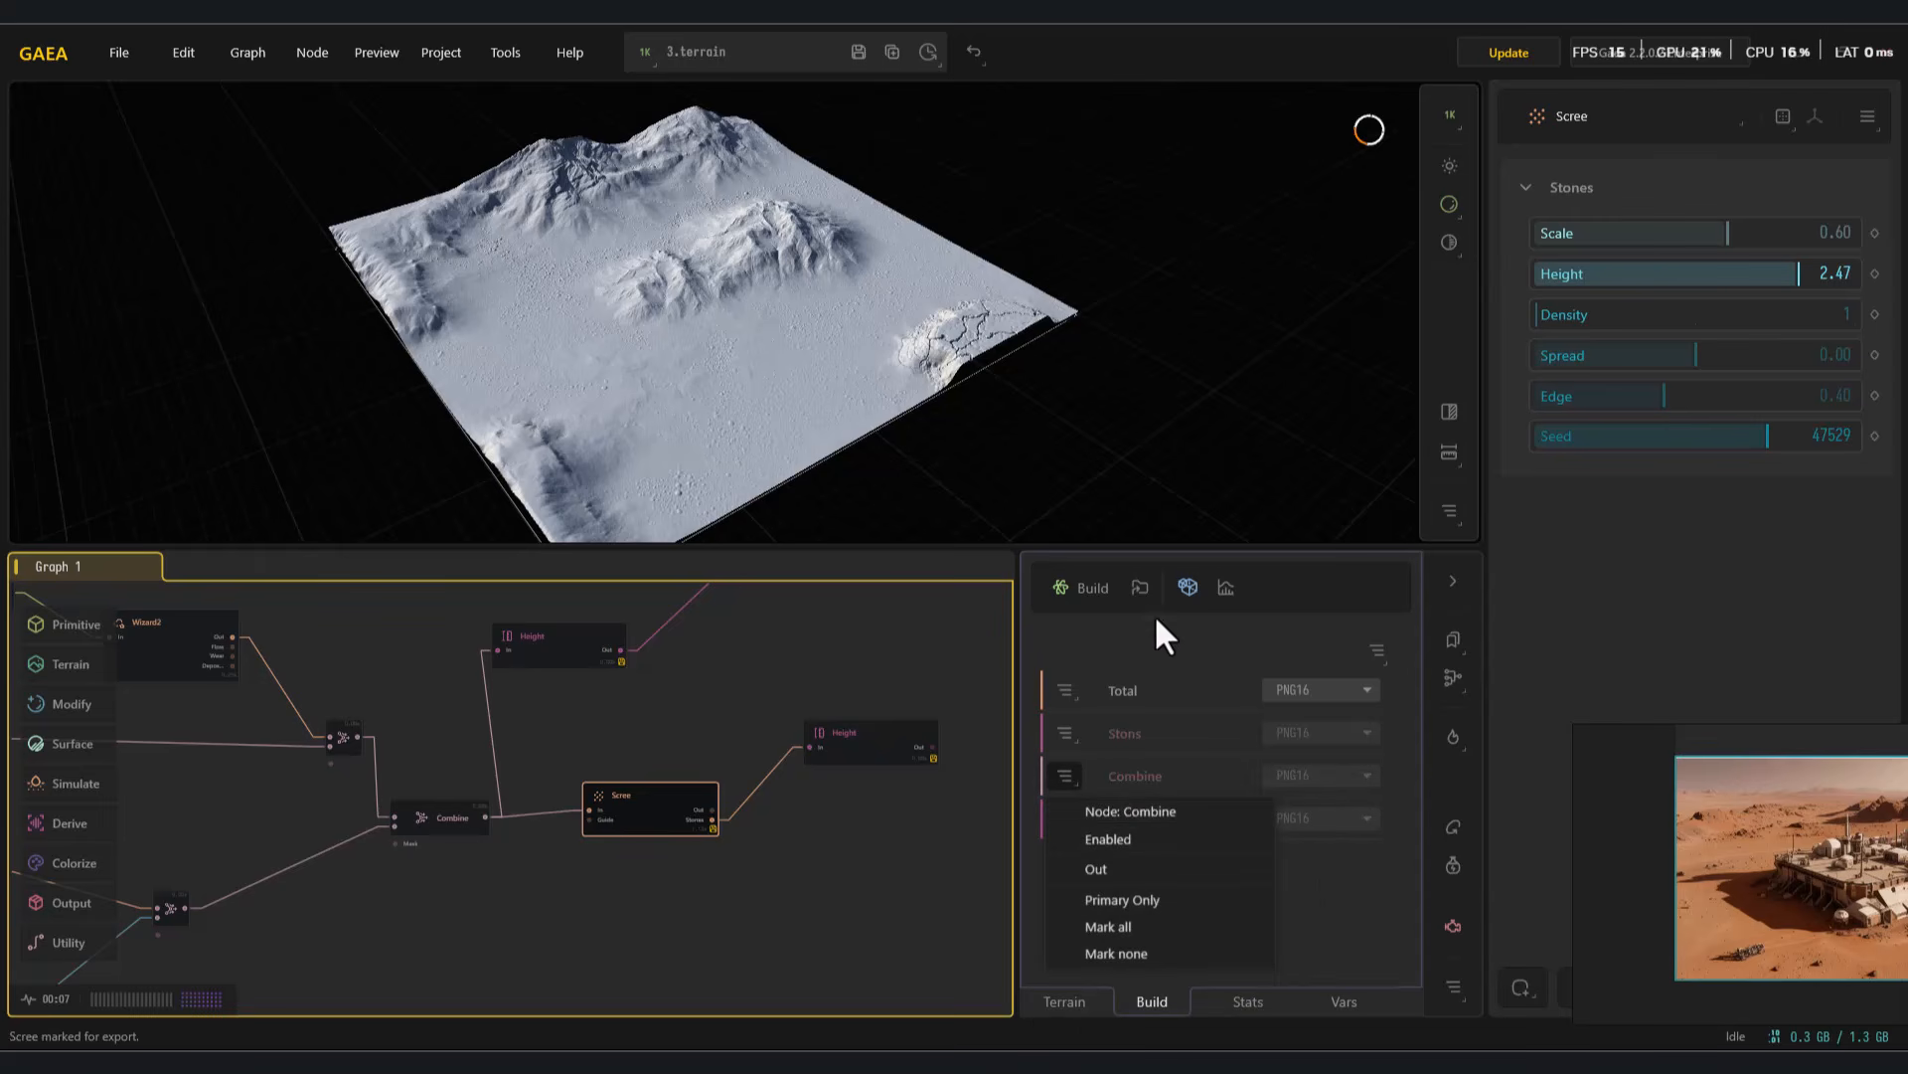
# Start the terrain build to export the marked height maps
pyautogui.click(1187, 586)
pyautogui.click(656, 817)
pyautogui.click(811, 499)
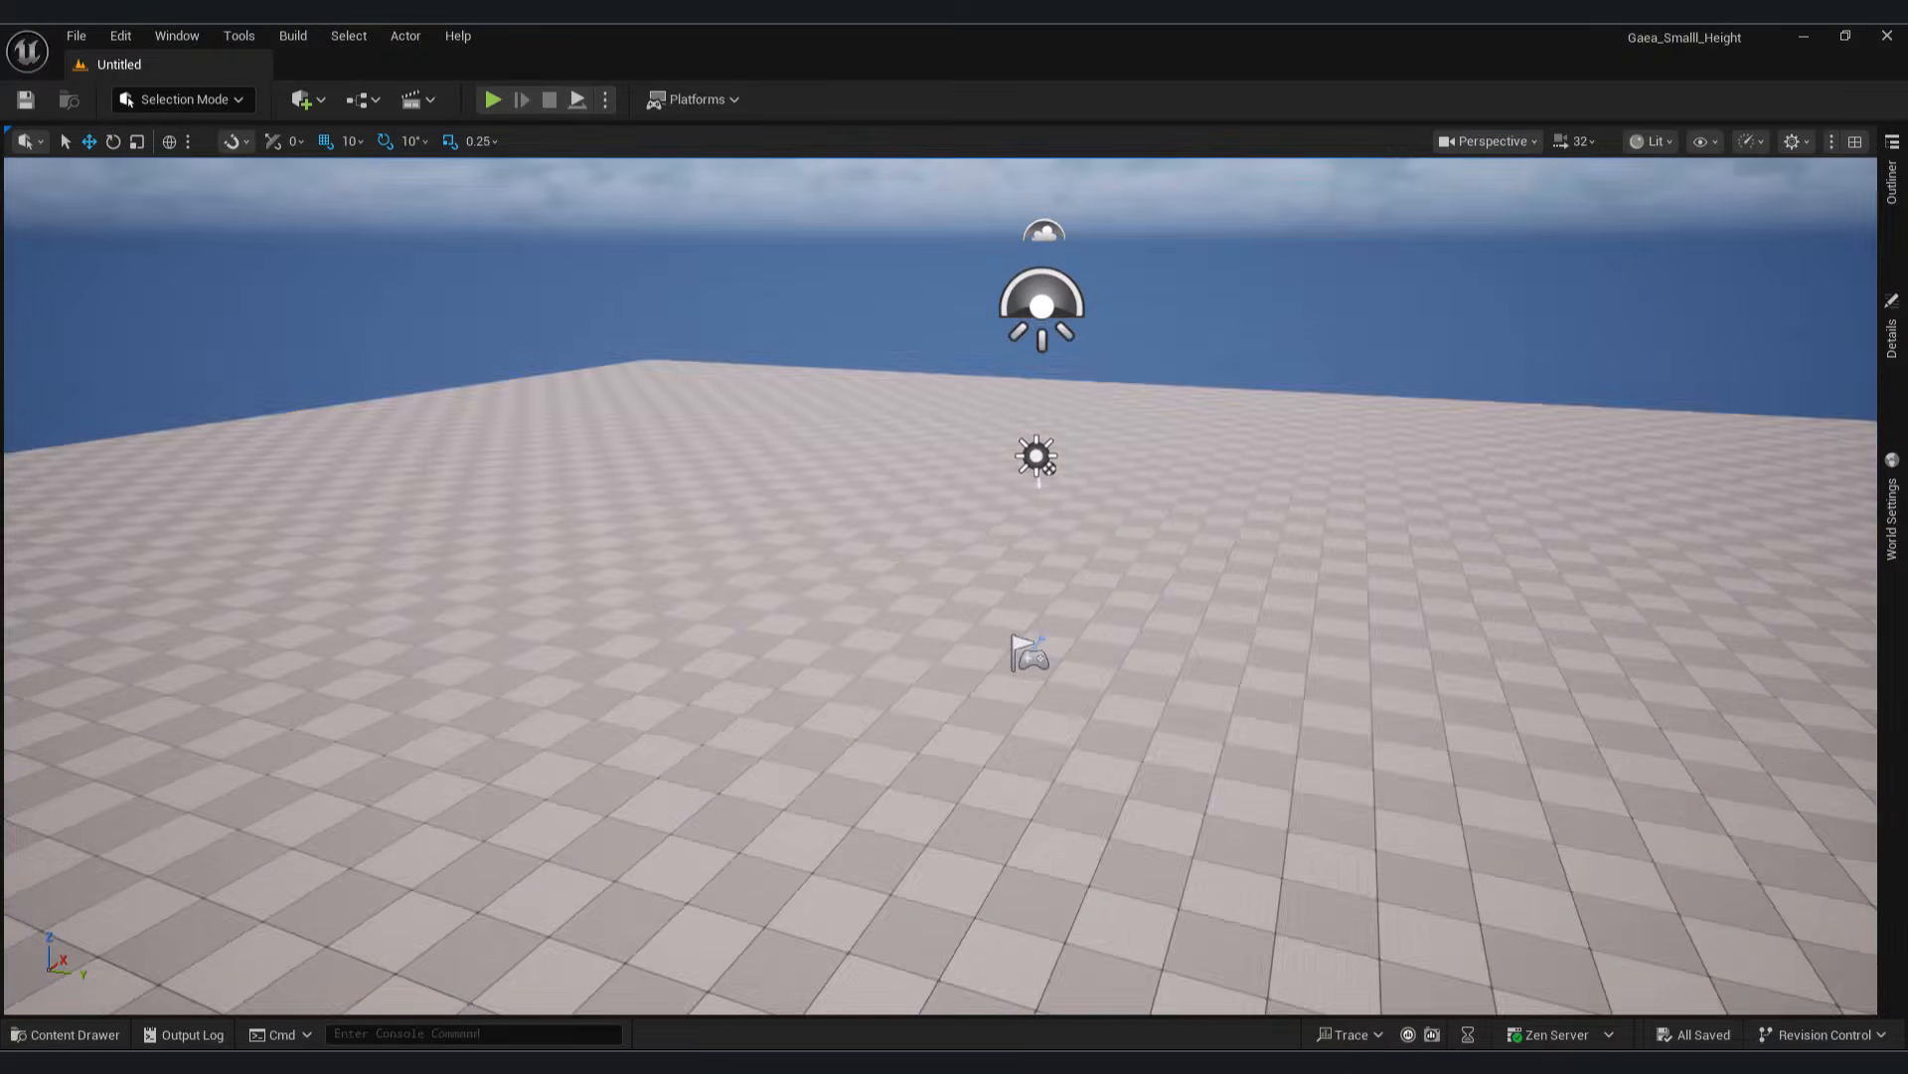
# In Unreal Engine, delete the level's default floor and enter Landscape mode
pyautogui.moveTo(643, 614); pyautogui.dragTo(711, 651, button='right')
pyautogui.click(643, 613)
pyautogui.press('Delete')
pyautogui.click(76, 36)
pyautogui.click(601, 68)
pyautogui.click(171, 108)
pyautogui.click(267, 177)
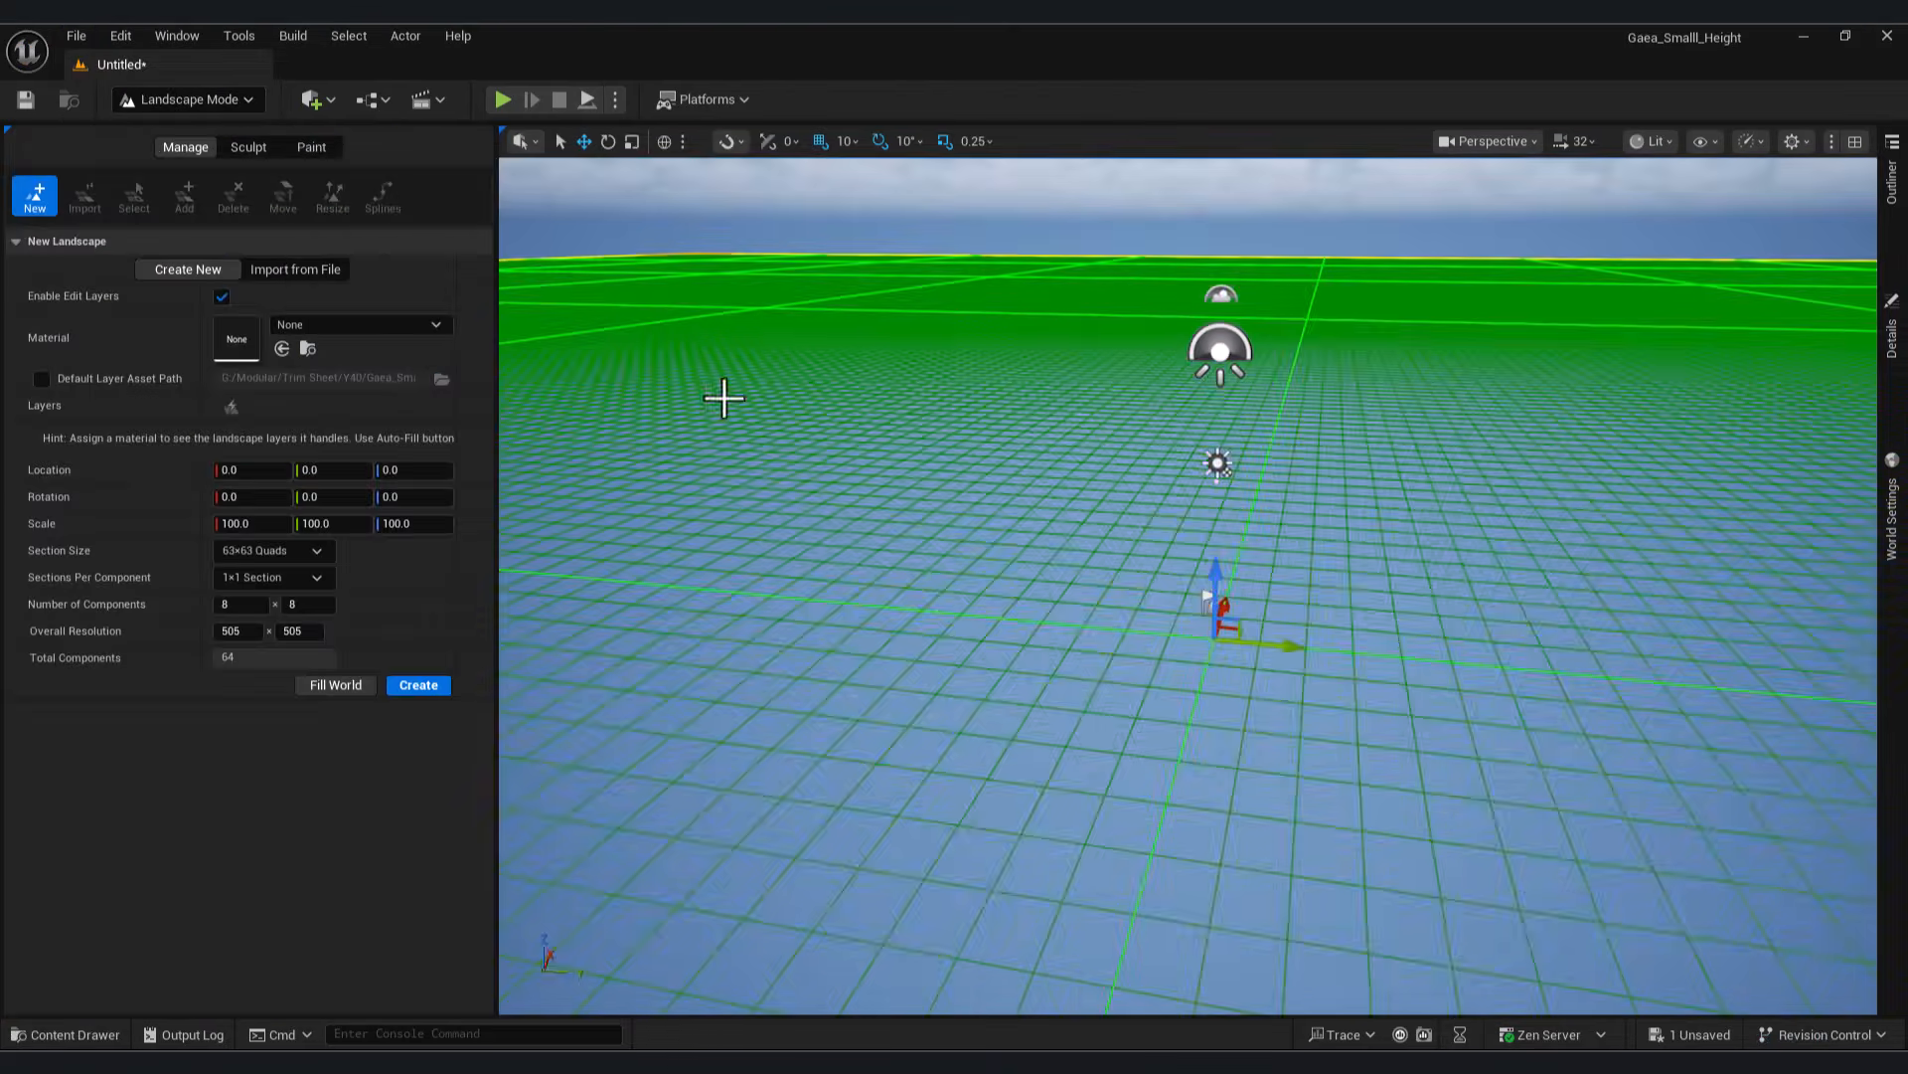
# Import the Total_Out heightmap from the Gaea folder as a new landscape, keeping the default scale
pyautogui.click(318, 272)
pyautogui.click(434, 323)
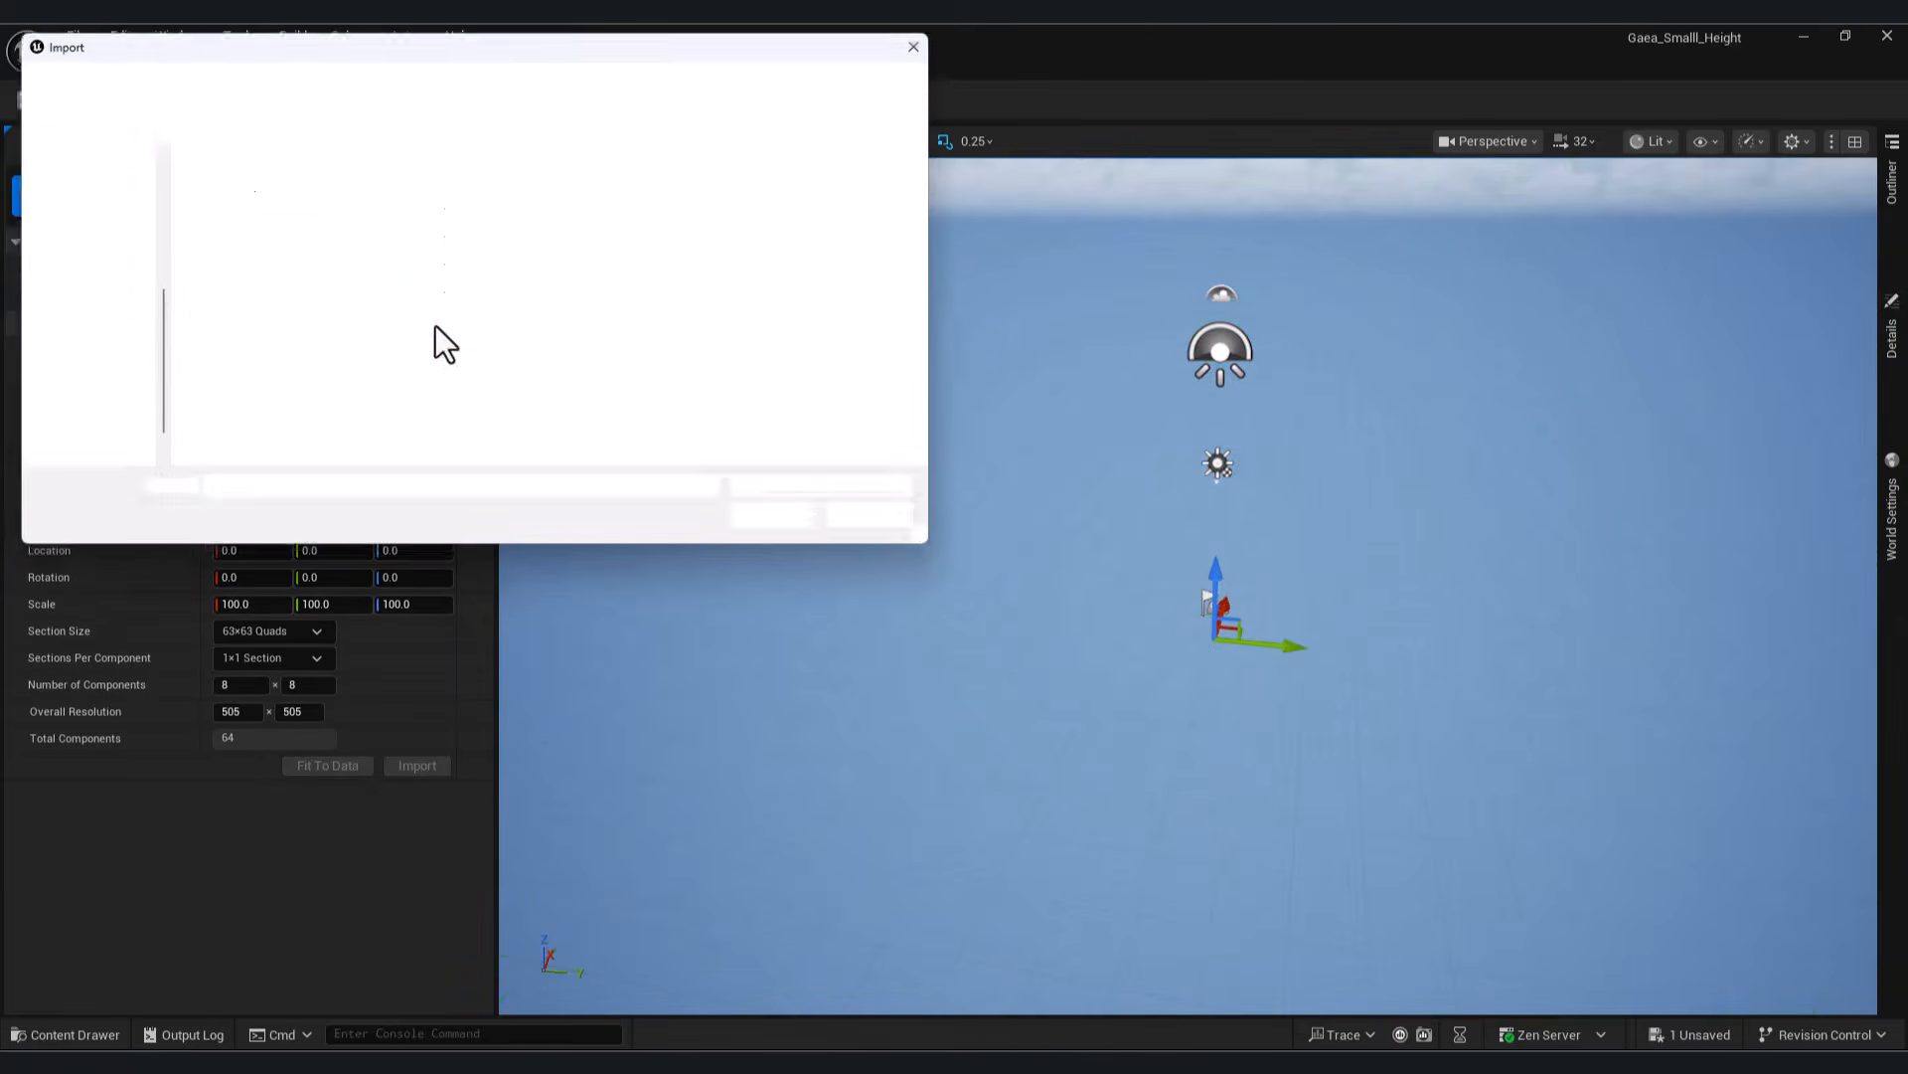
pyautogui.doubleClick(236, 240)
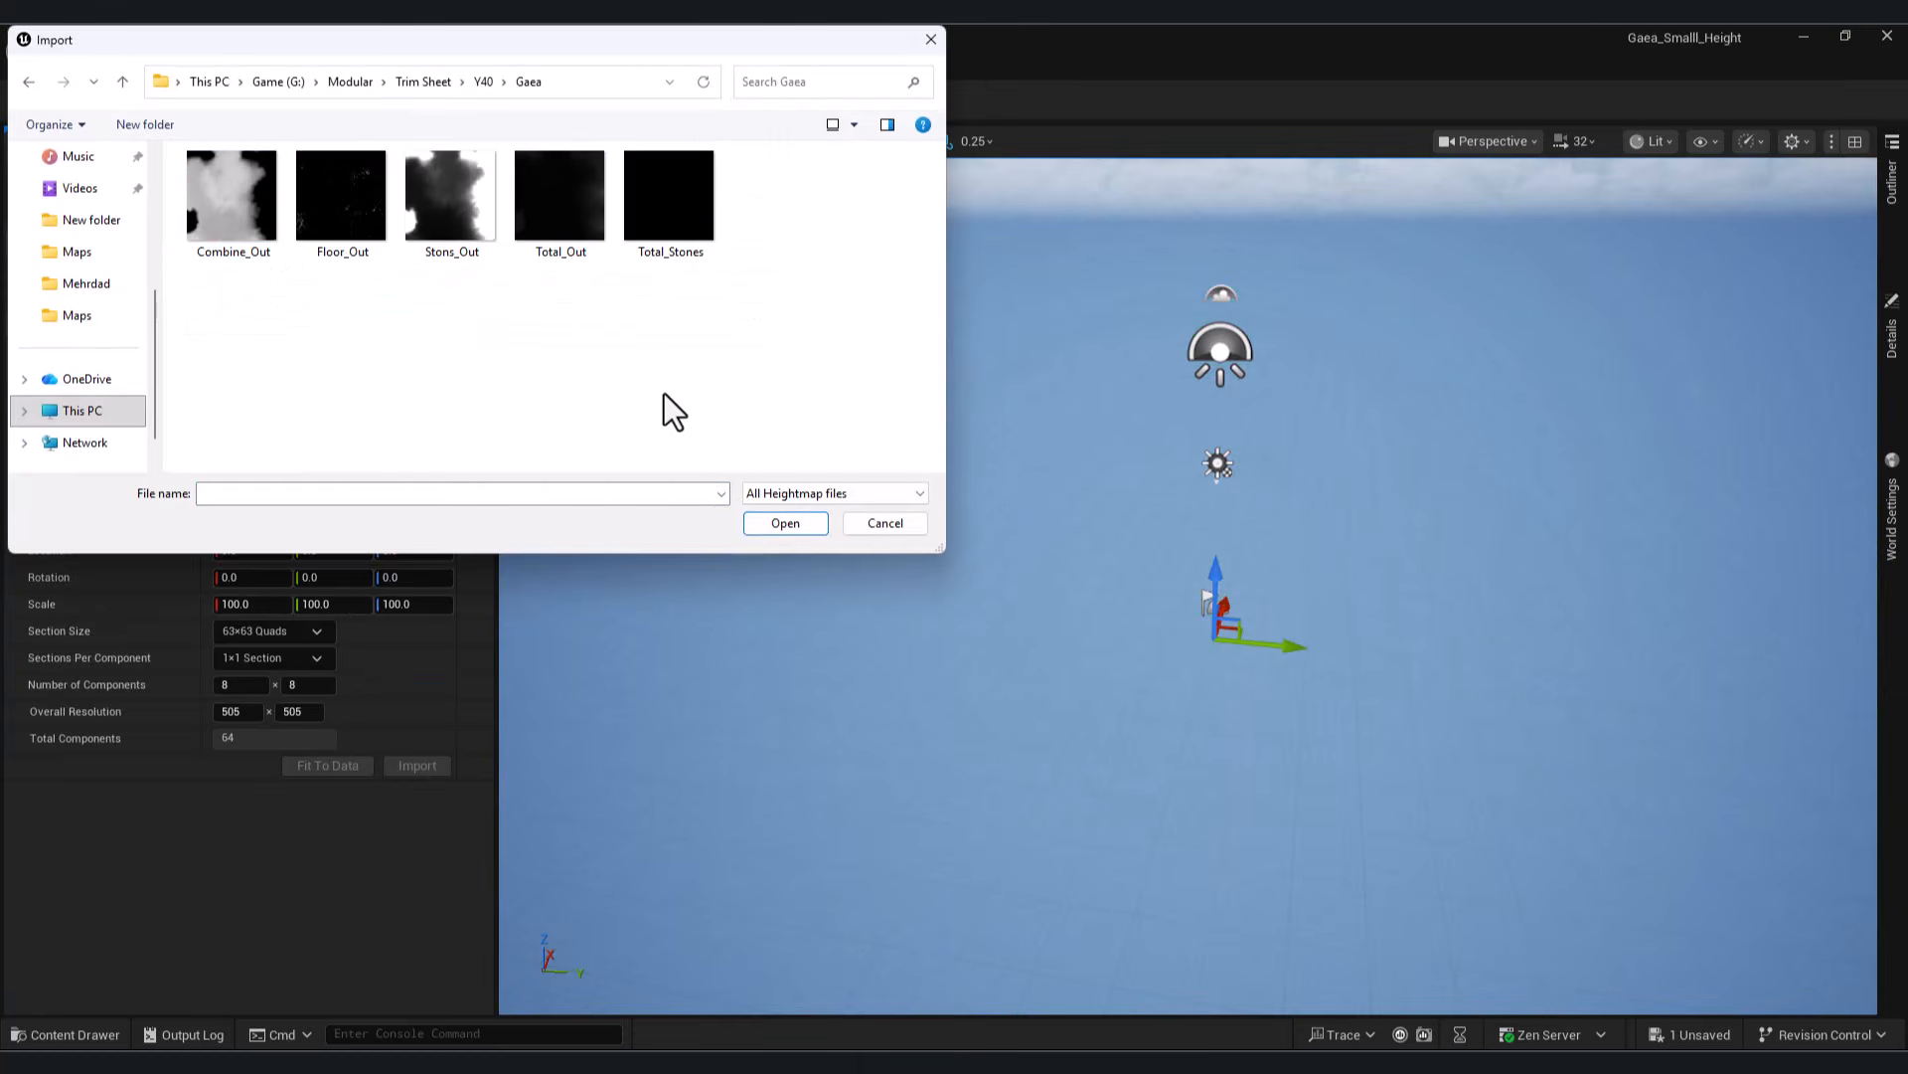
pyautogui.doubleClick(557, 225)
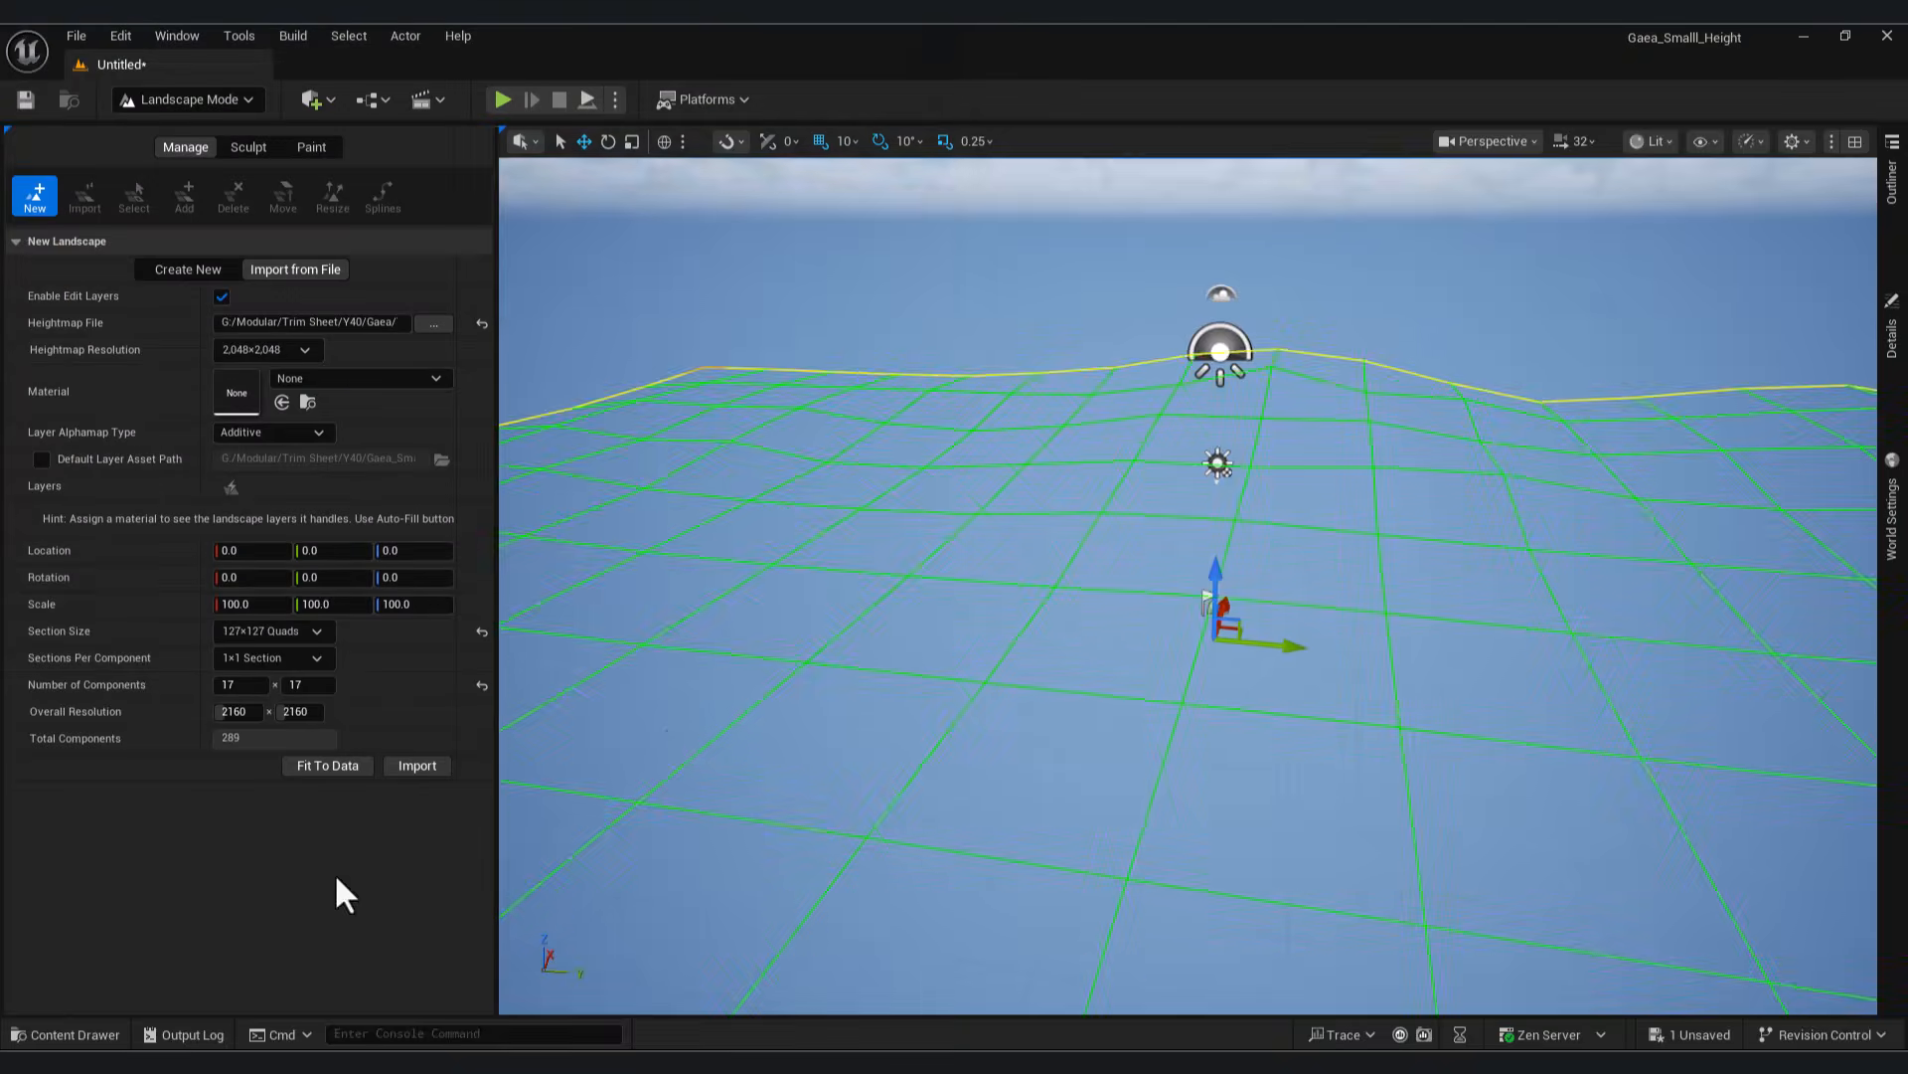
pyautogui.moveTo(1188, 586)
pyautogui.mouseDown(button='right')
pyautogui.moveTo(1312, 556)
pyautogui.moveTo(1391, 715)
pyautogui.moveTo(1332, 636)
pyautogui.moveTo(1193, 646)
pyautogui.moveTo(1183, 557)
pyautogui.mouseUp(button='right')
pyautogui.click(416, 766)
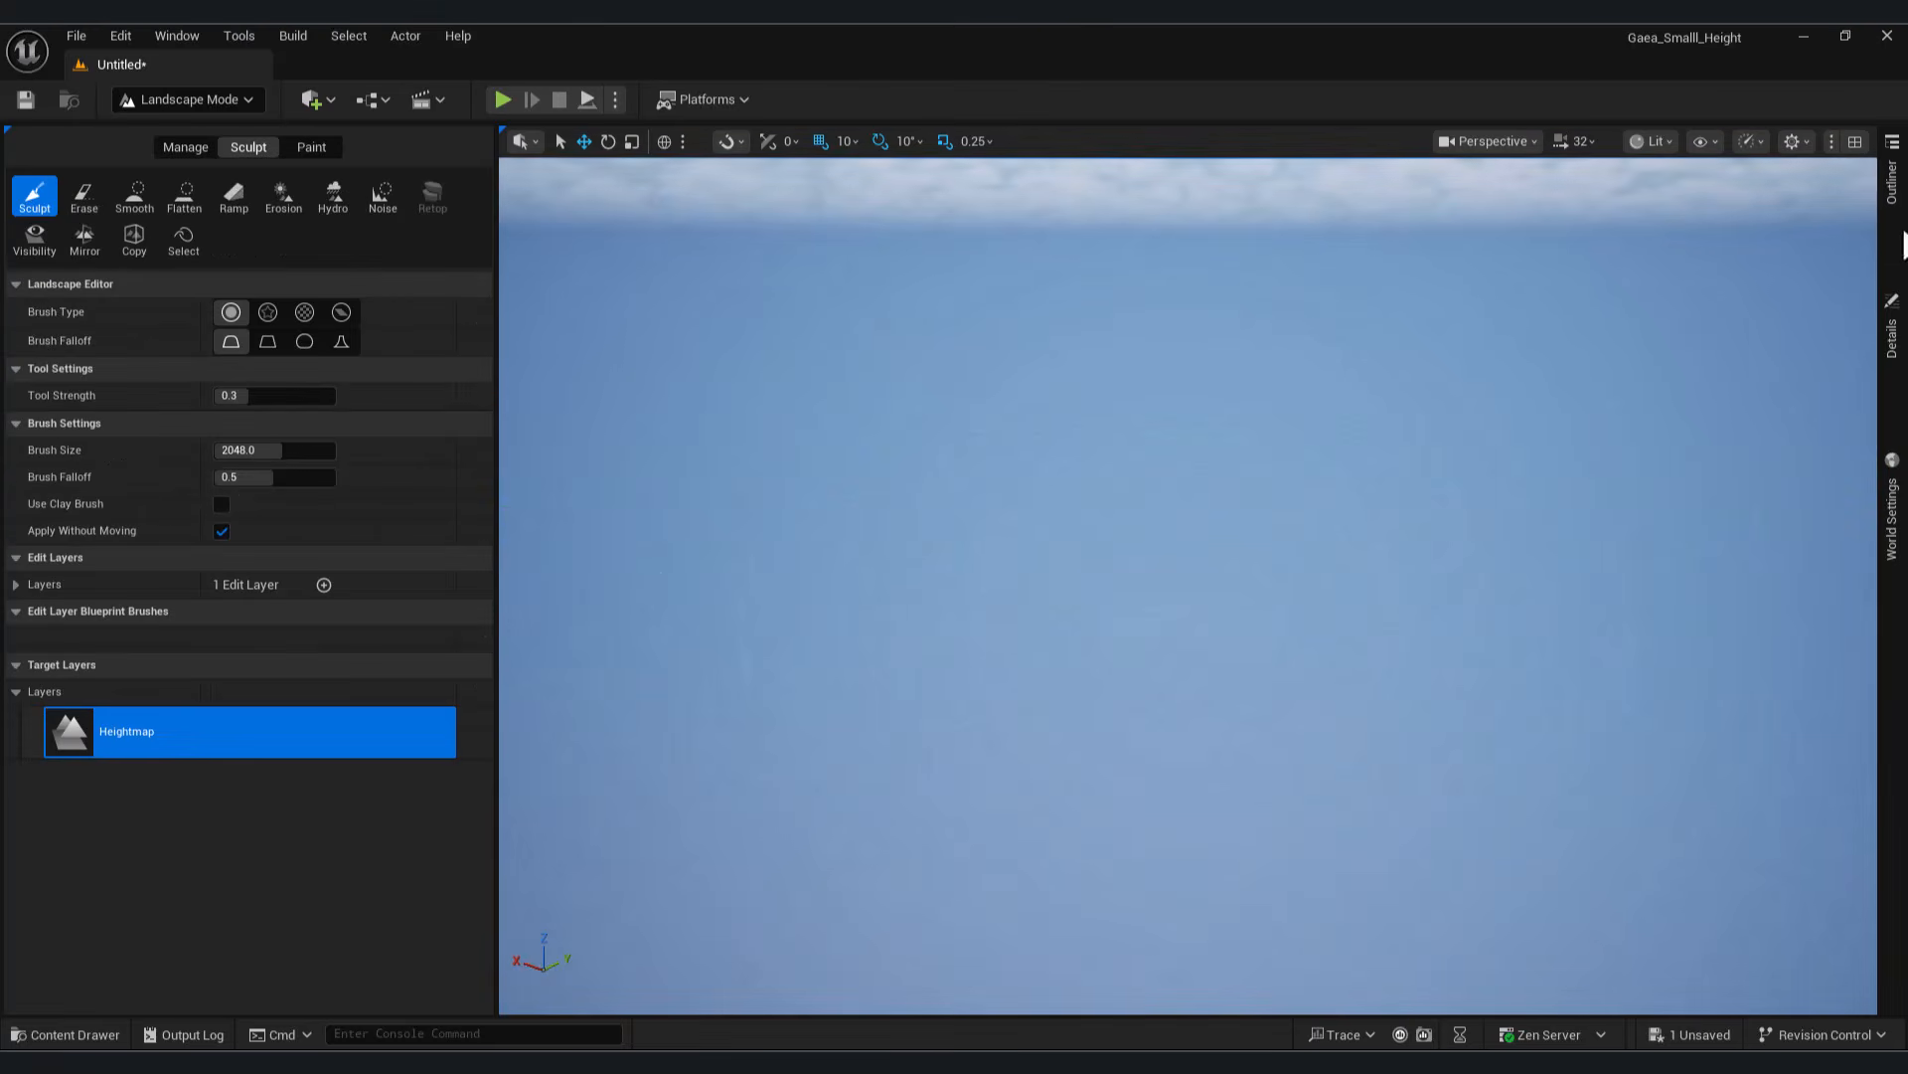
# Return to Selection mode and lower the ExponentialHeightFog actor's Fog Density
pyautogui.click(189, 100)
pyautogui.click(189, 134)
pyautogui.click(1898, 199)
pyautogui.click(1768, 259)
pyautogui.click(1896, 333)
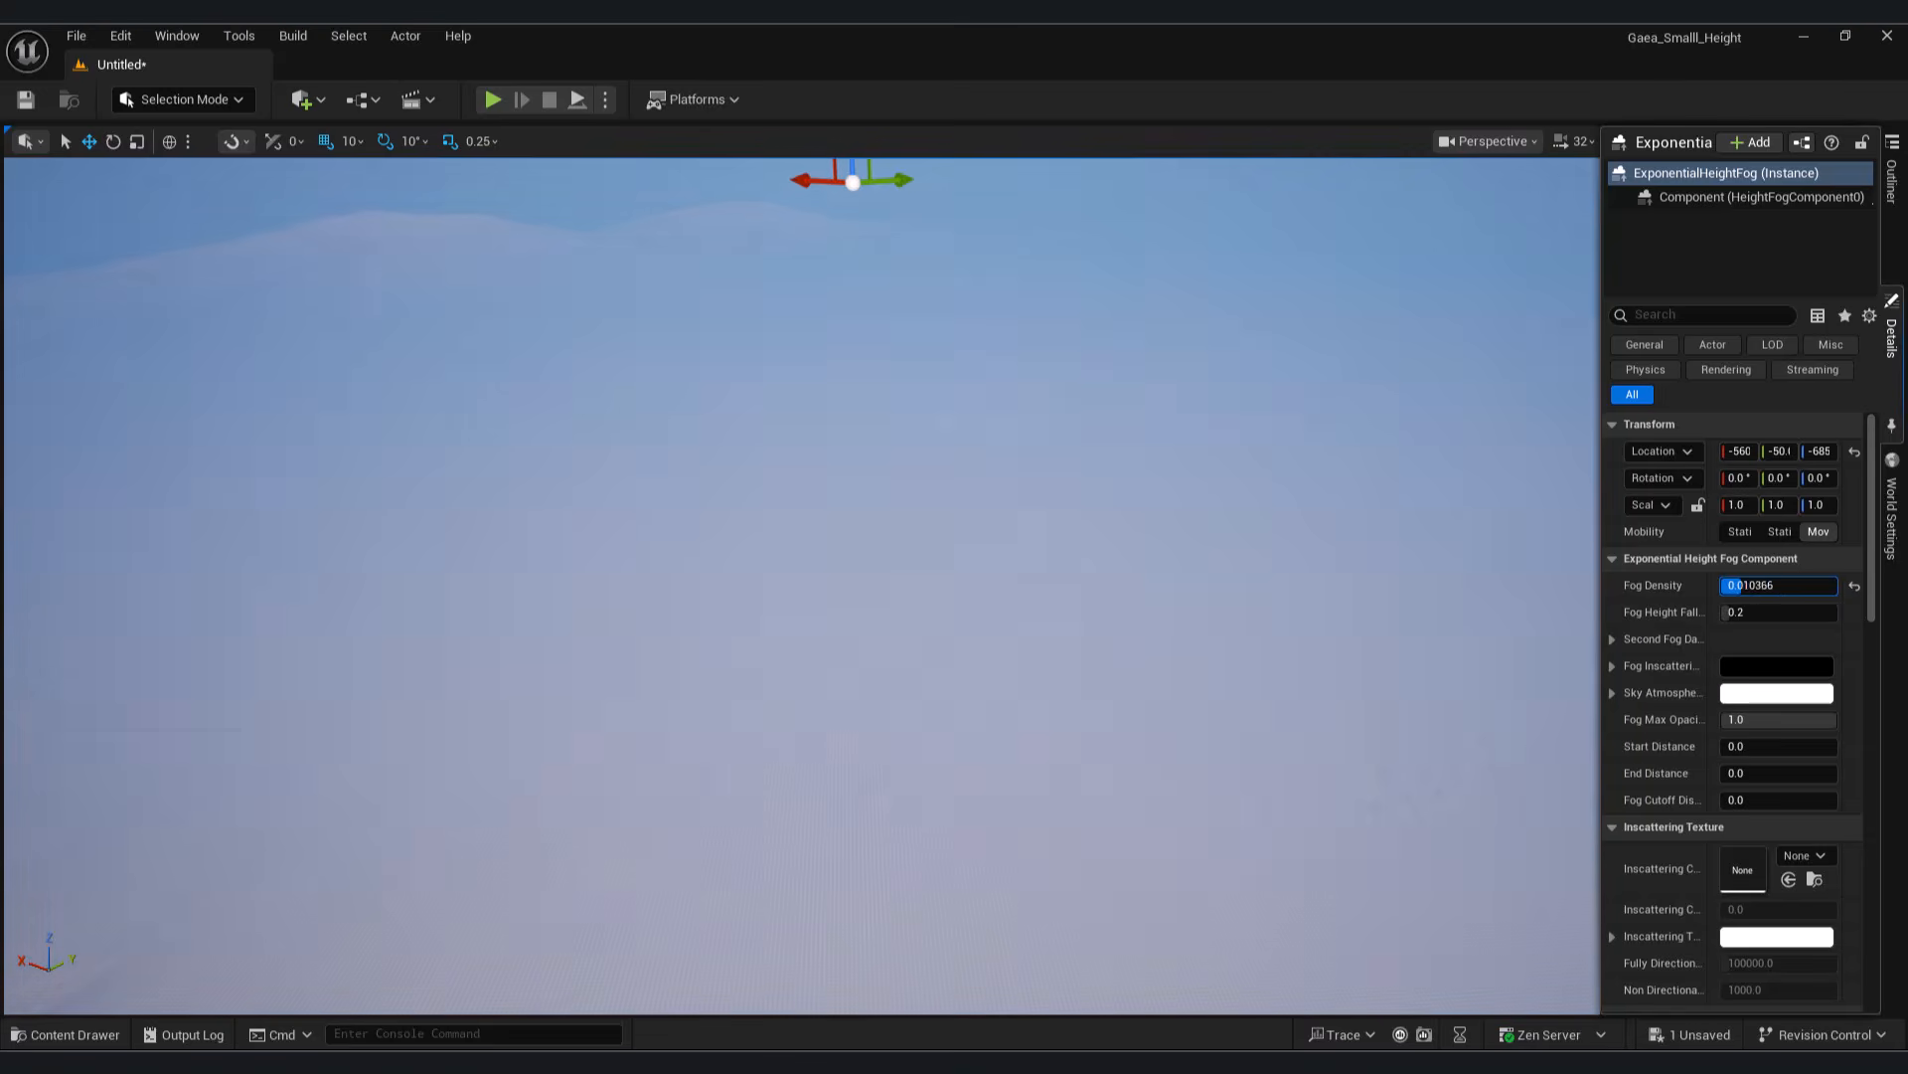
pyautogui.moveTo(1747, 586); pyautogui.dragTo(1722, 585)
pyautogui.moveTo(1093, 557); pyautogui.dragTo(1233, 606, button='right')
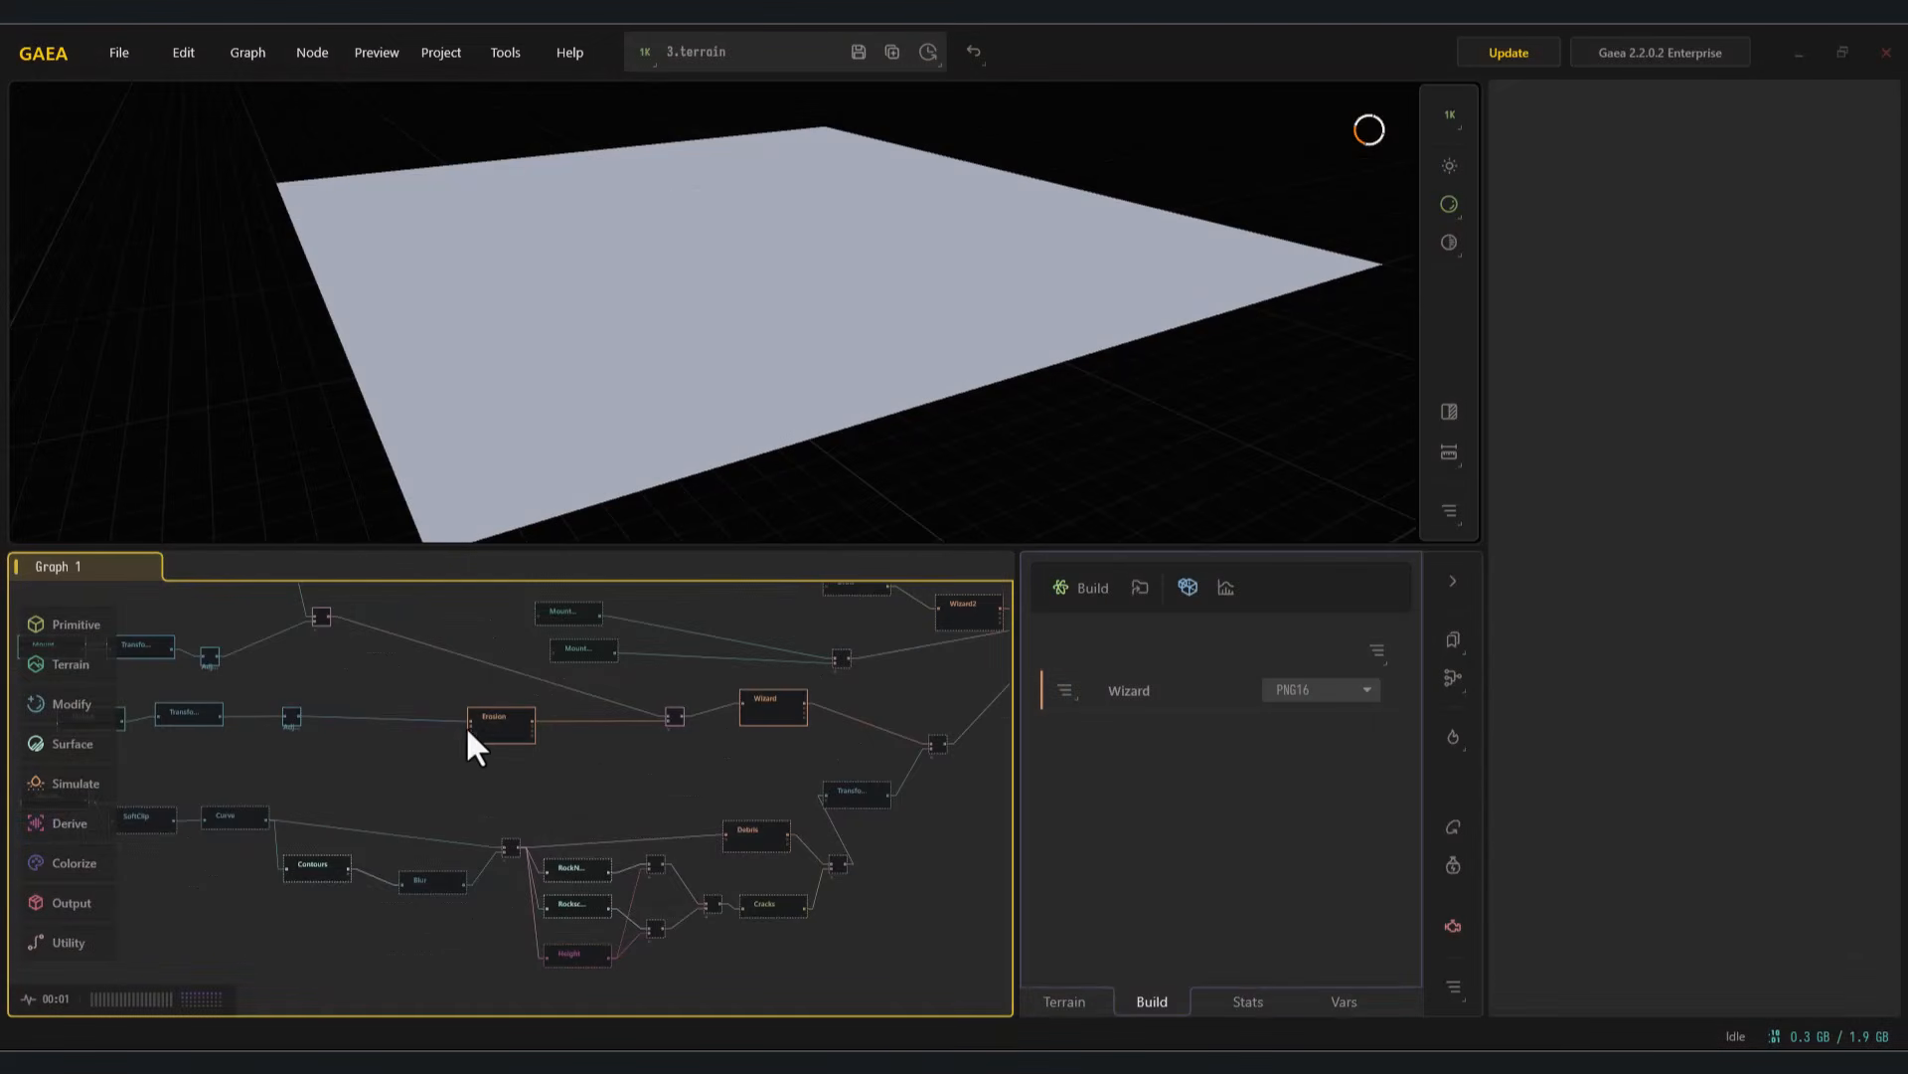
# Switch to Gaea and examine the Mountain and Transform3D nodes upstream of the Erosion node
pyautogui.moveTo(445, 762); pyautogui.dragTo(763, 726, button='middle')
pyautogui.scroll(3, 608, 689)
pyautogui.click(612, 676)
pyautogui.click(382, 670)
pyautogui.moveTo(407, 688); pyautogui.dragTo(549, 666, button='middle')
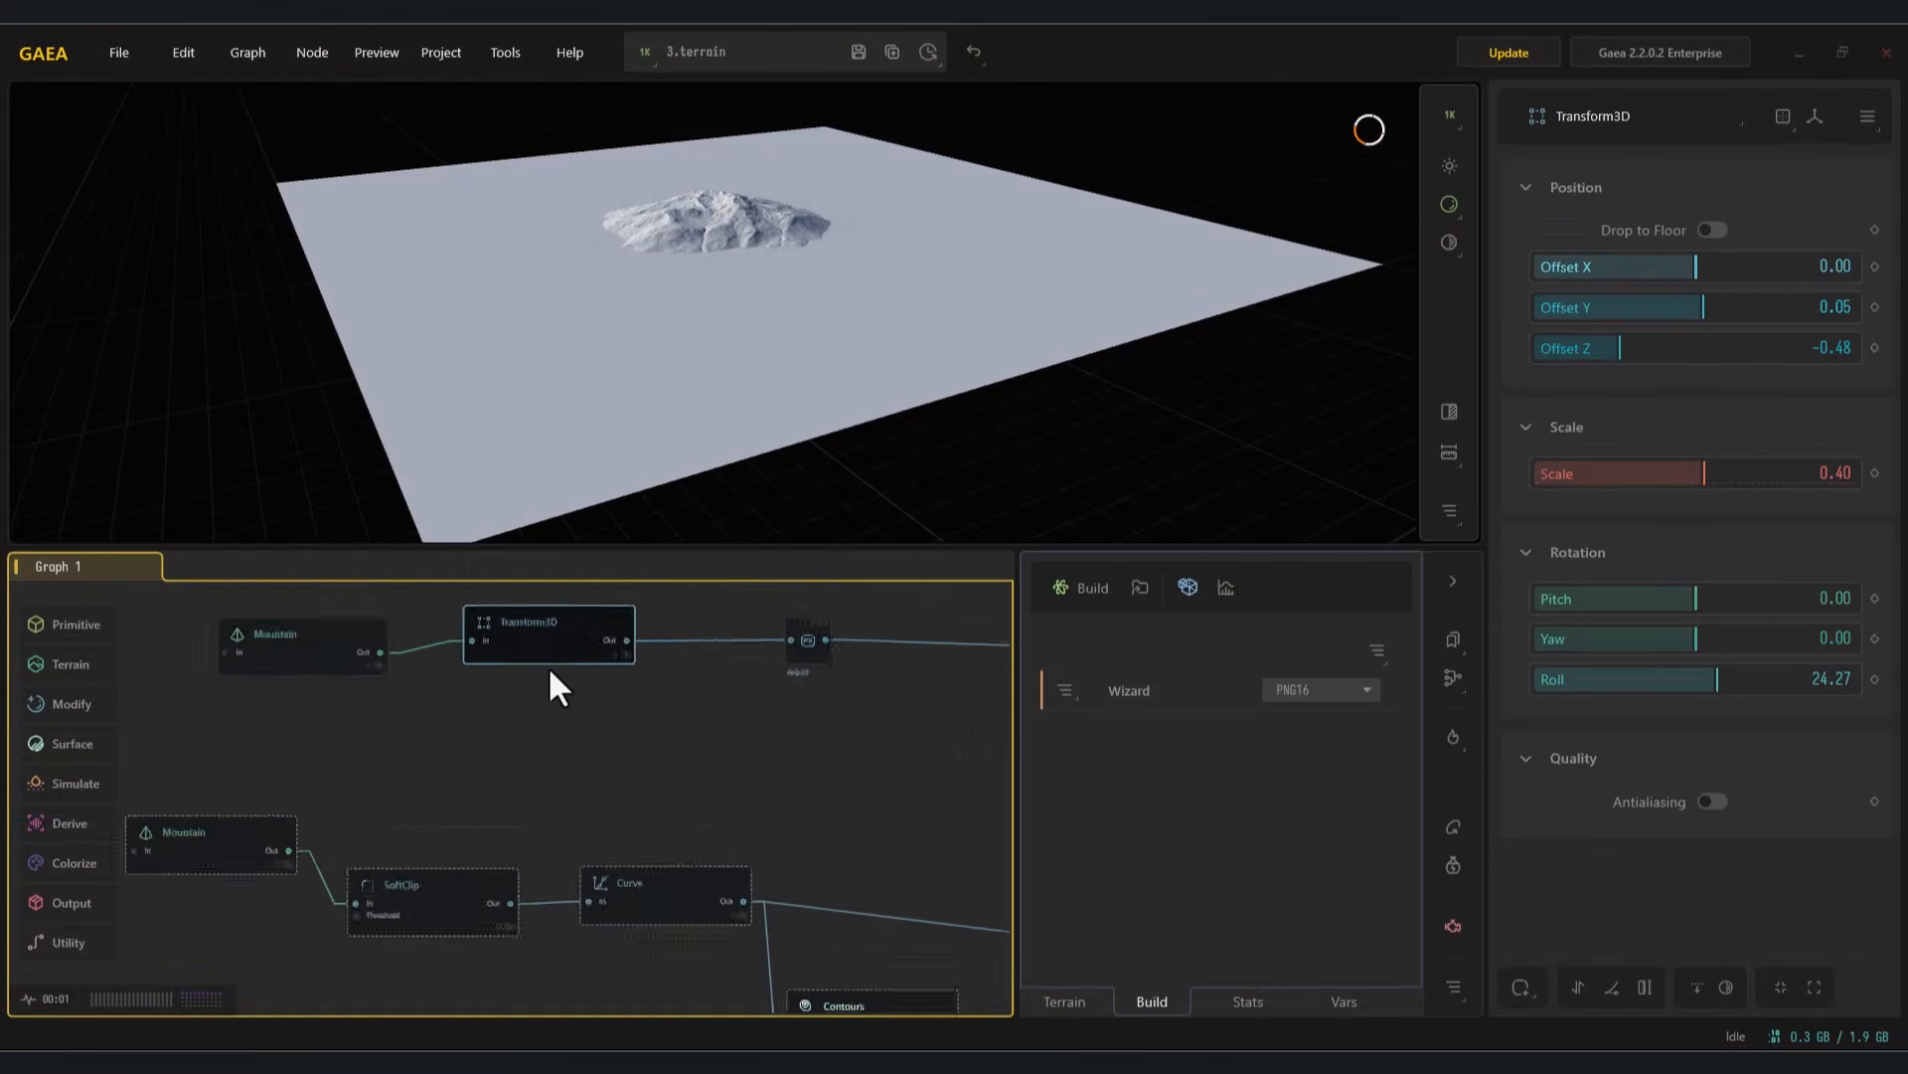
pyautogui.scroll(3, 527, 656)
pyautogui.click(245, 689)
pyautogui.scroll(-3, 318, 701)
pyautogui.moveTo(413, 729); pyautogui.dragTo(412, 690, button='middle')
pyautogui.rightClick(279, 649)
pyautogui.click(1123, 696)
pyautogui.moveTo(795, 702); pyautogui.dragTo(133, 727, button='middle')
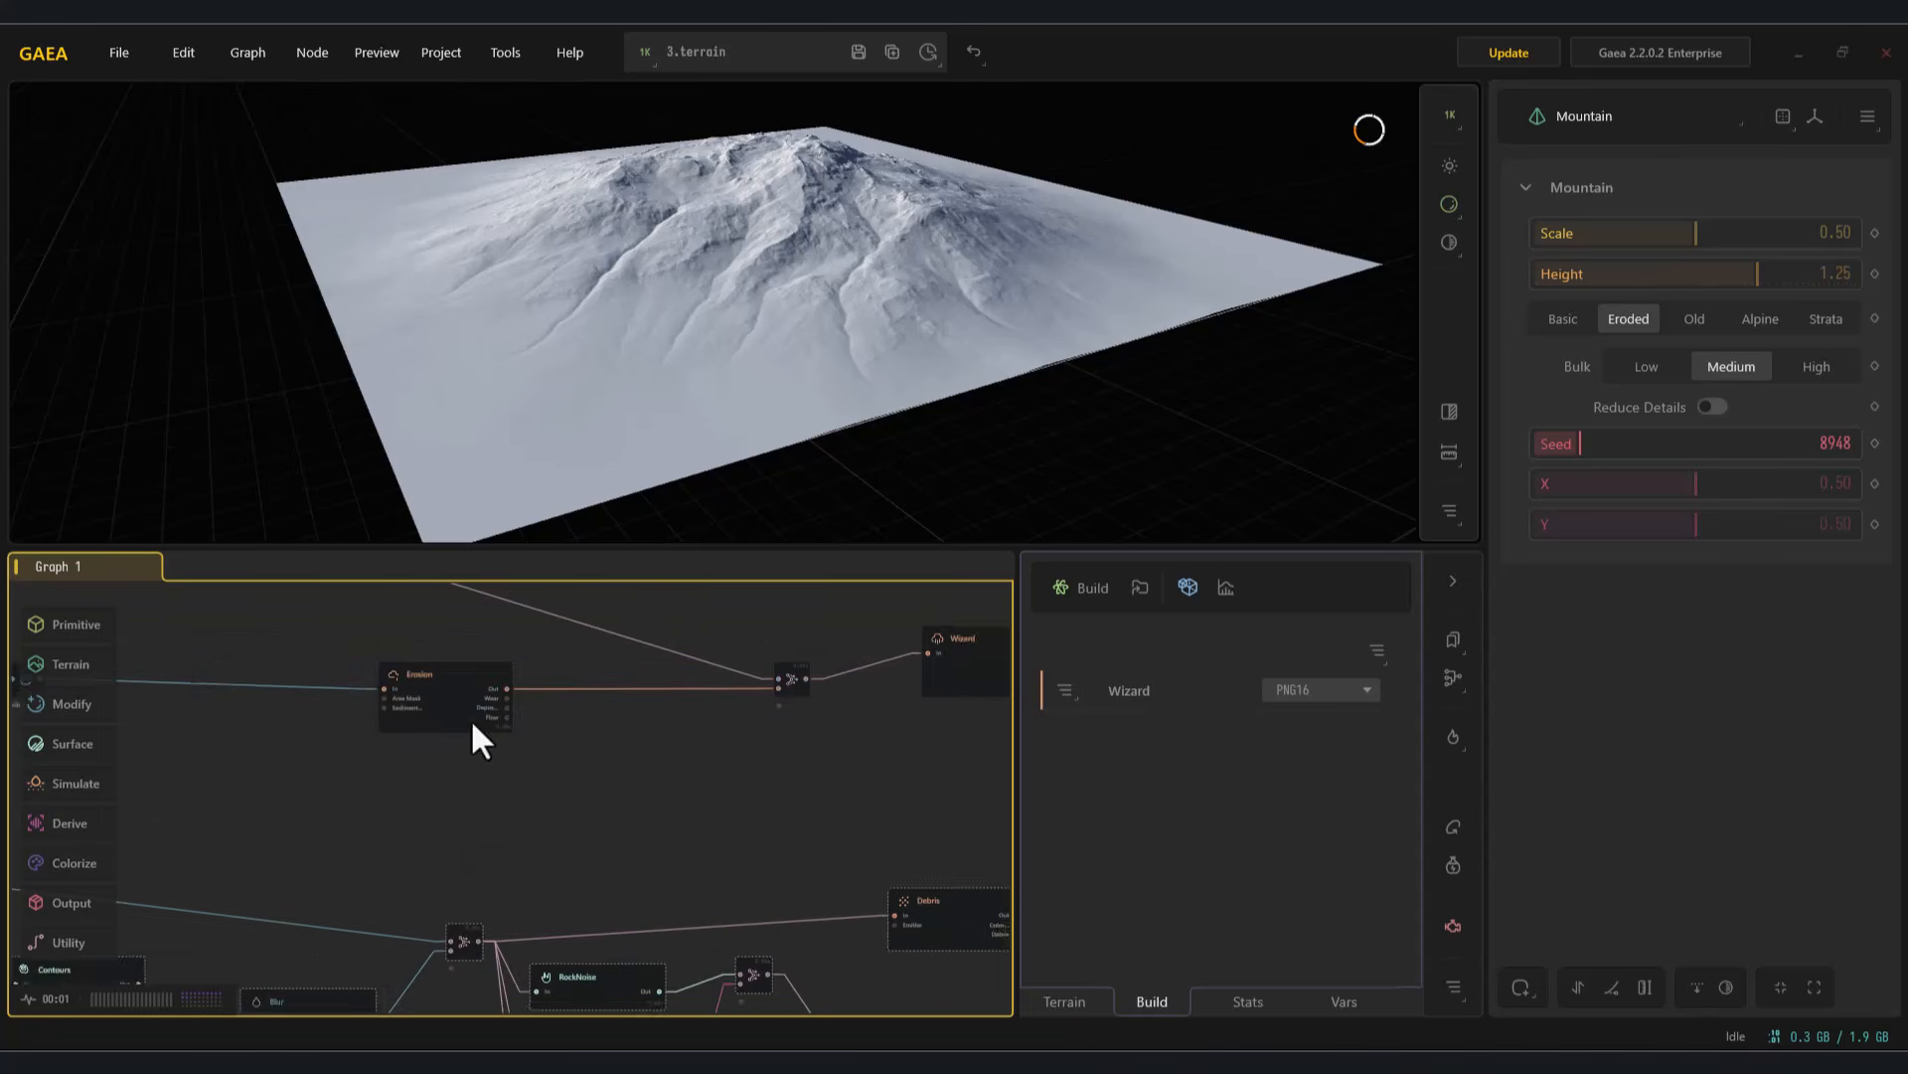
pyautogui.moveTo(632, 714); pyautogui.dragTo(474, 726, button='middle')
# Unmark the Wizard node for export
pyautogui.click(815, 682)
pyautogui.rightClick(817, 683)
pyautogui.click(910, 461)
# Mark the Mountain node that feeds Transform3D for export in PNG16 format
pyautogui.moveTo(239, 740); pyautogui.dragTo(895, 731, button='middle')
pyautogui.scroll(3, 574, 687)
pyautogui.click(573, 687)
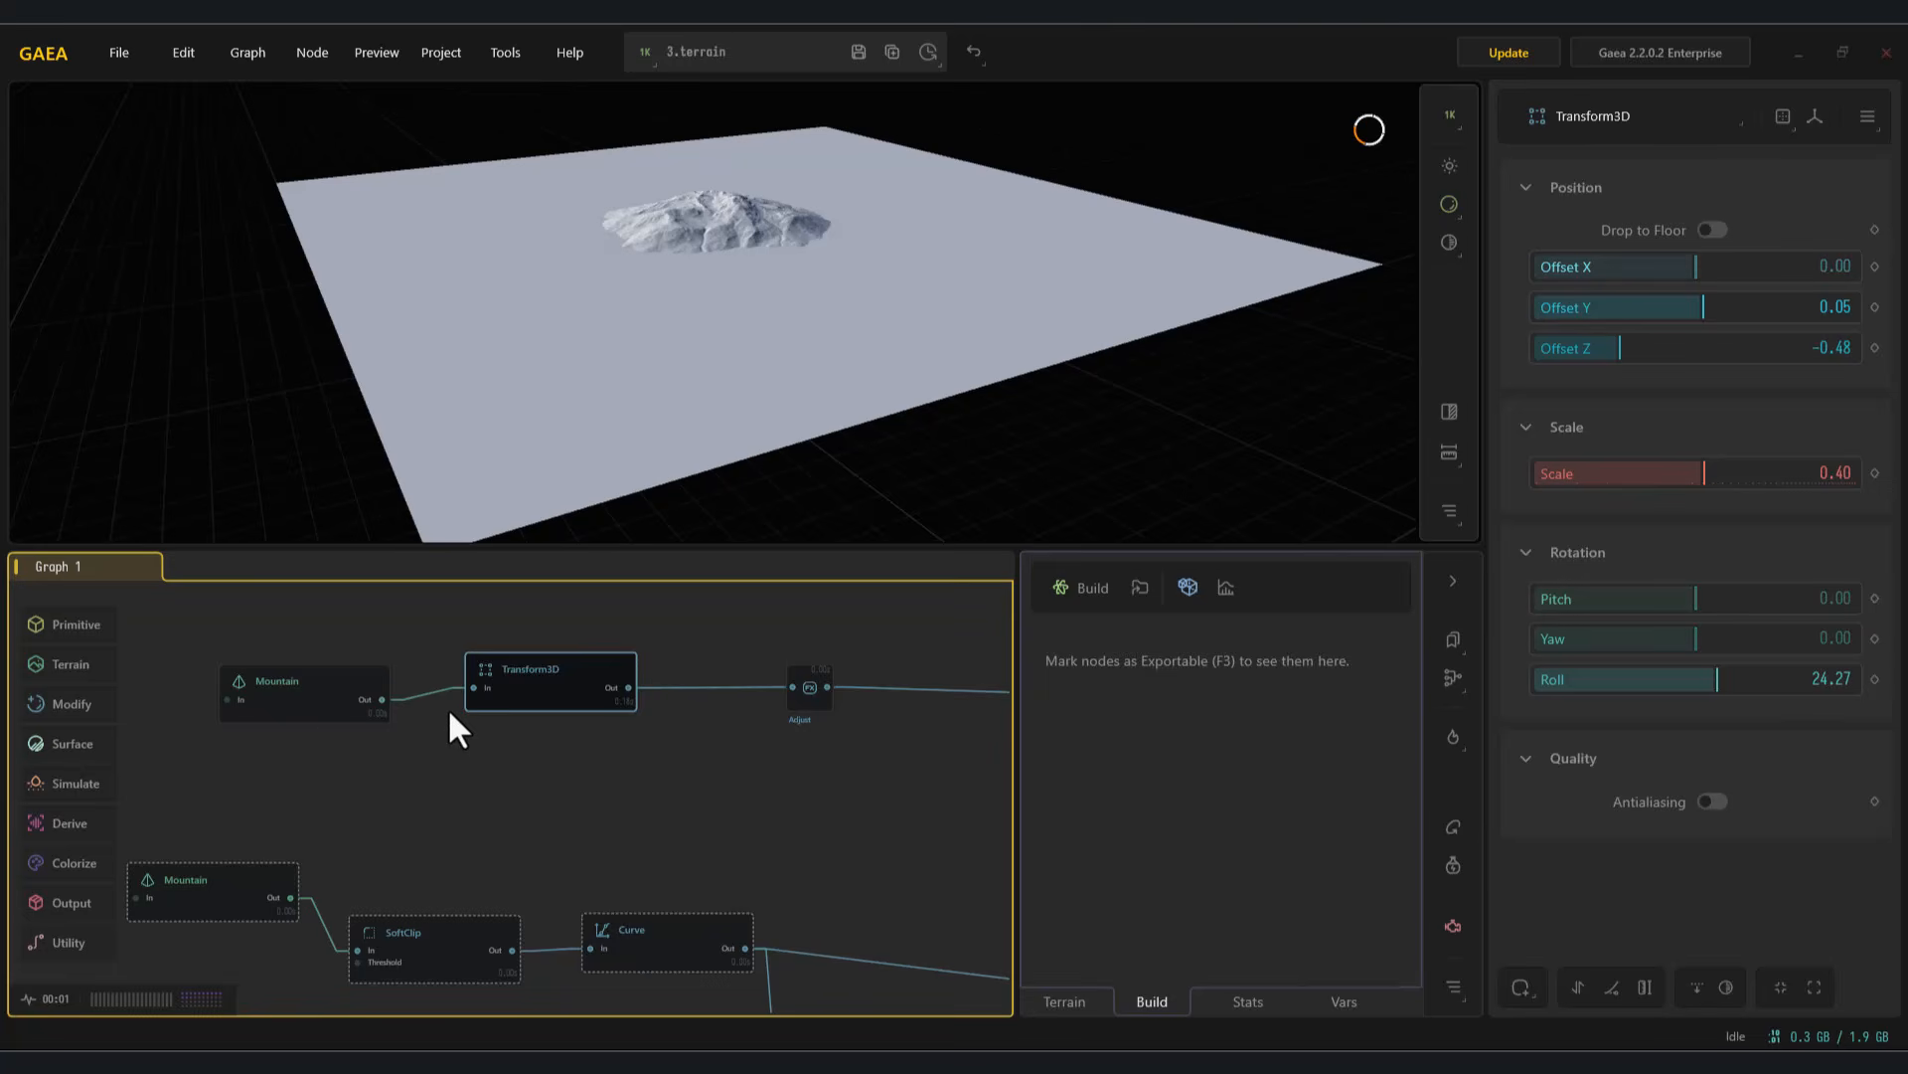
pyautogui.click(320, 712)
pyautogui.rightClick(320, 706)
pyautogui.click(413, 479)
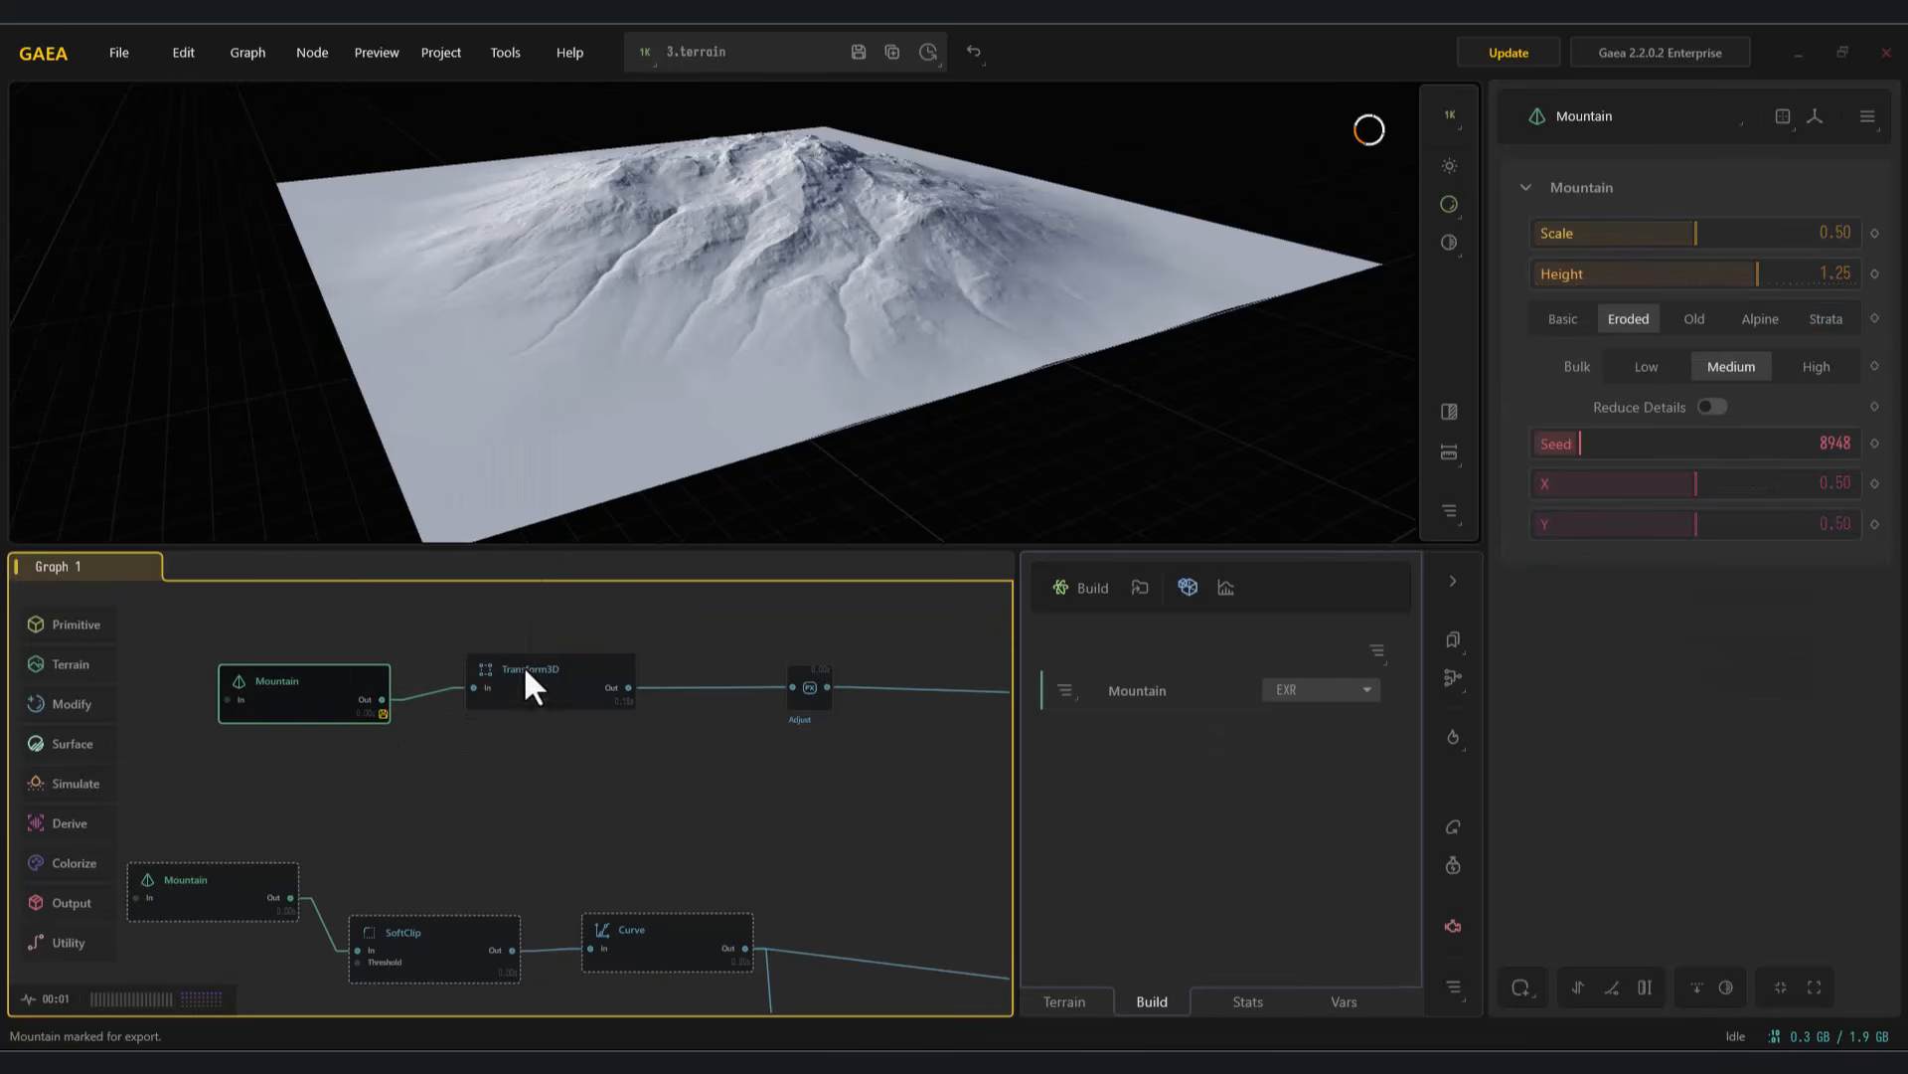
pyautogui.click(1323, 696)
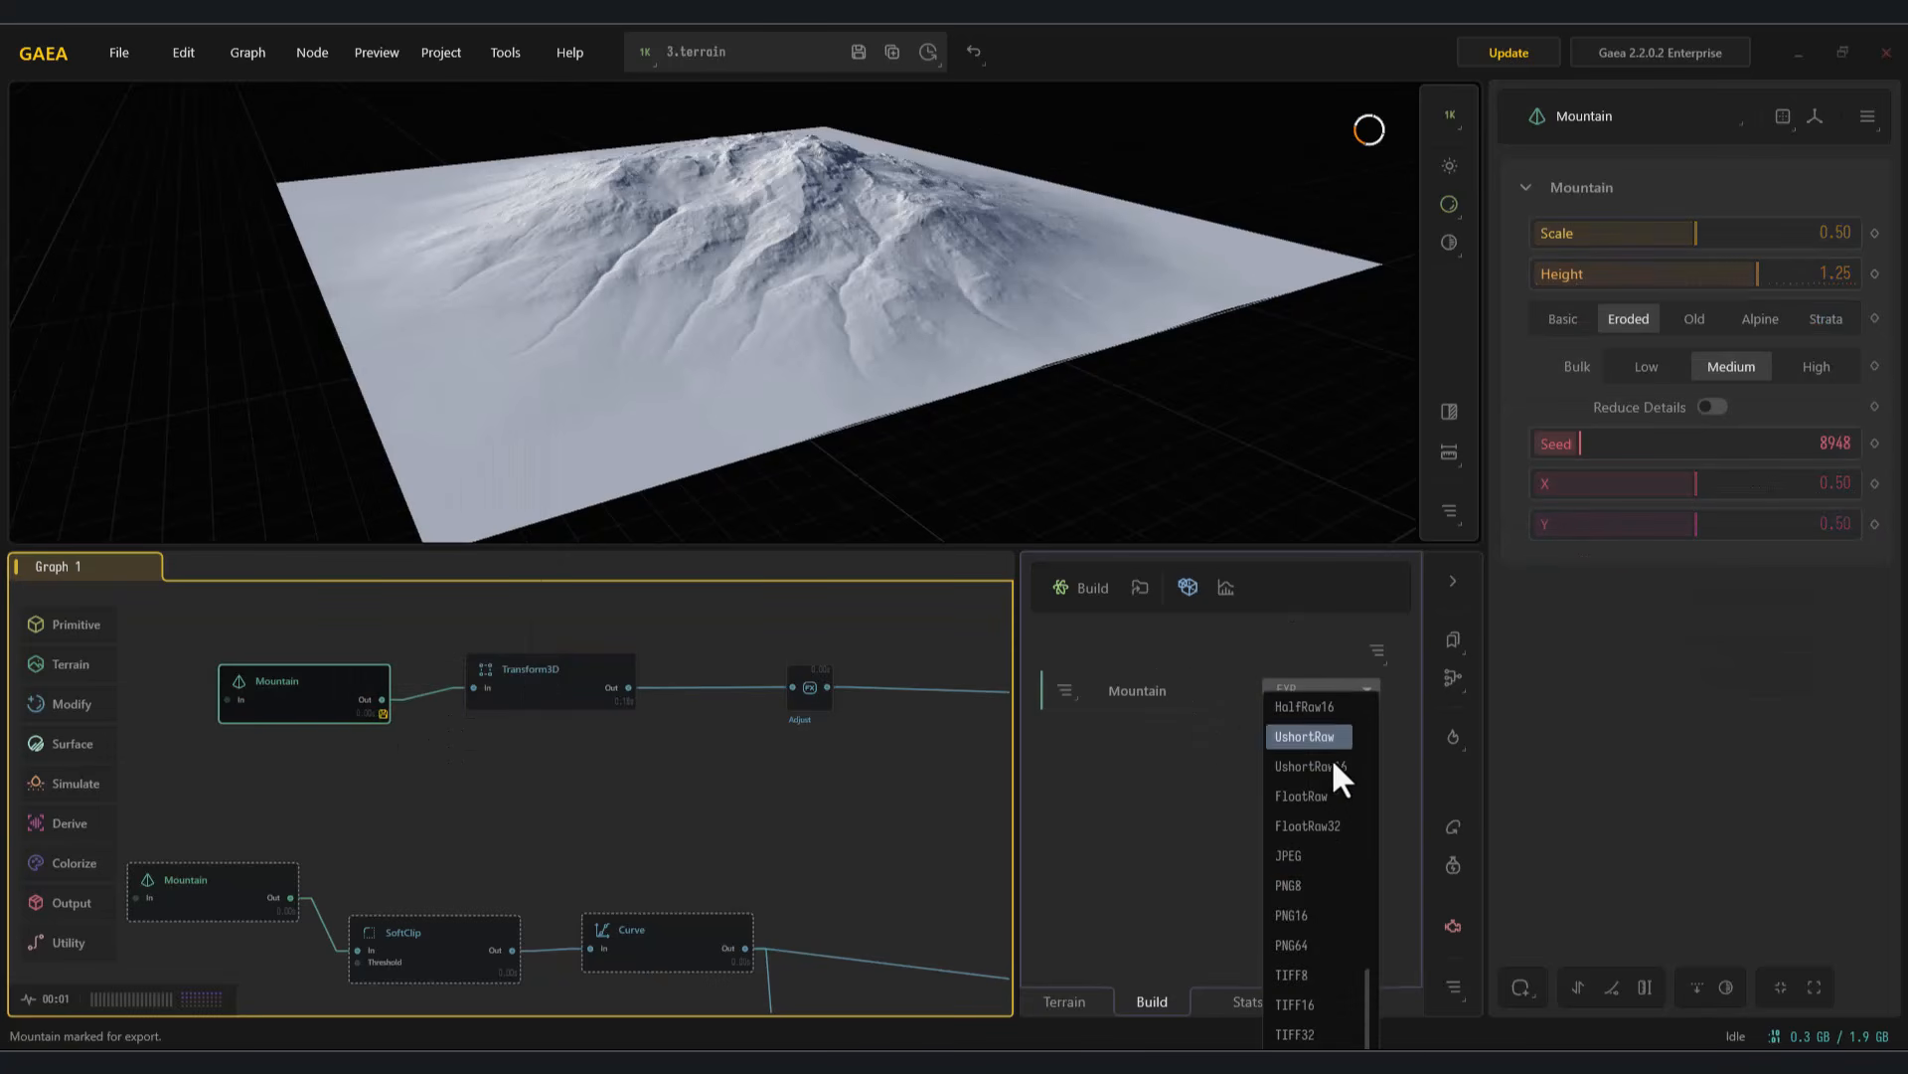
pyautogui.click(1312, 915)
# Build the terrain and inspect the exported Mountain_Out image
pyautogui.click(1085, 587)
pyautogui.click(855, 545)
pyautogui.doubleClick(1429, 456)
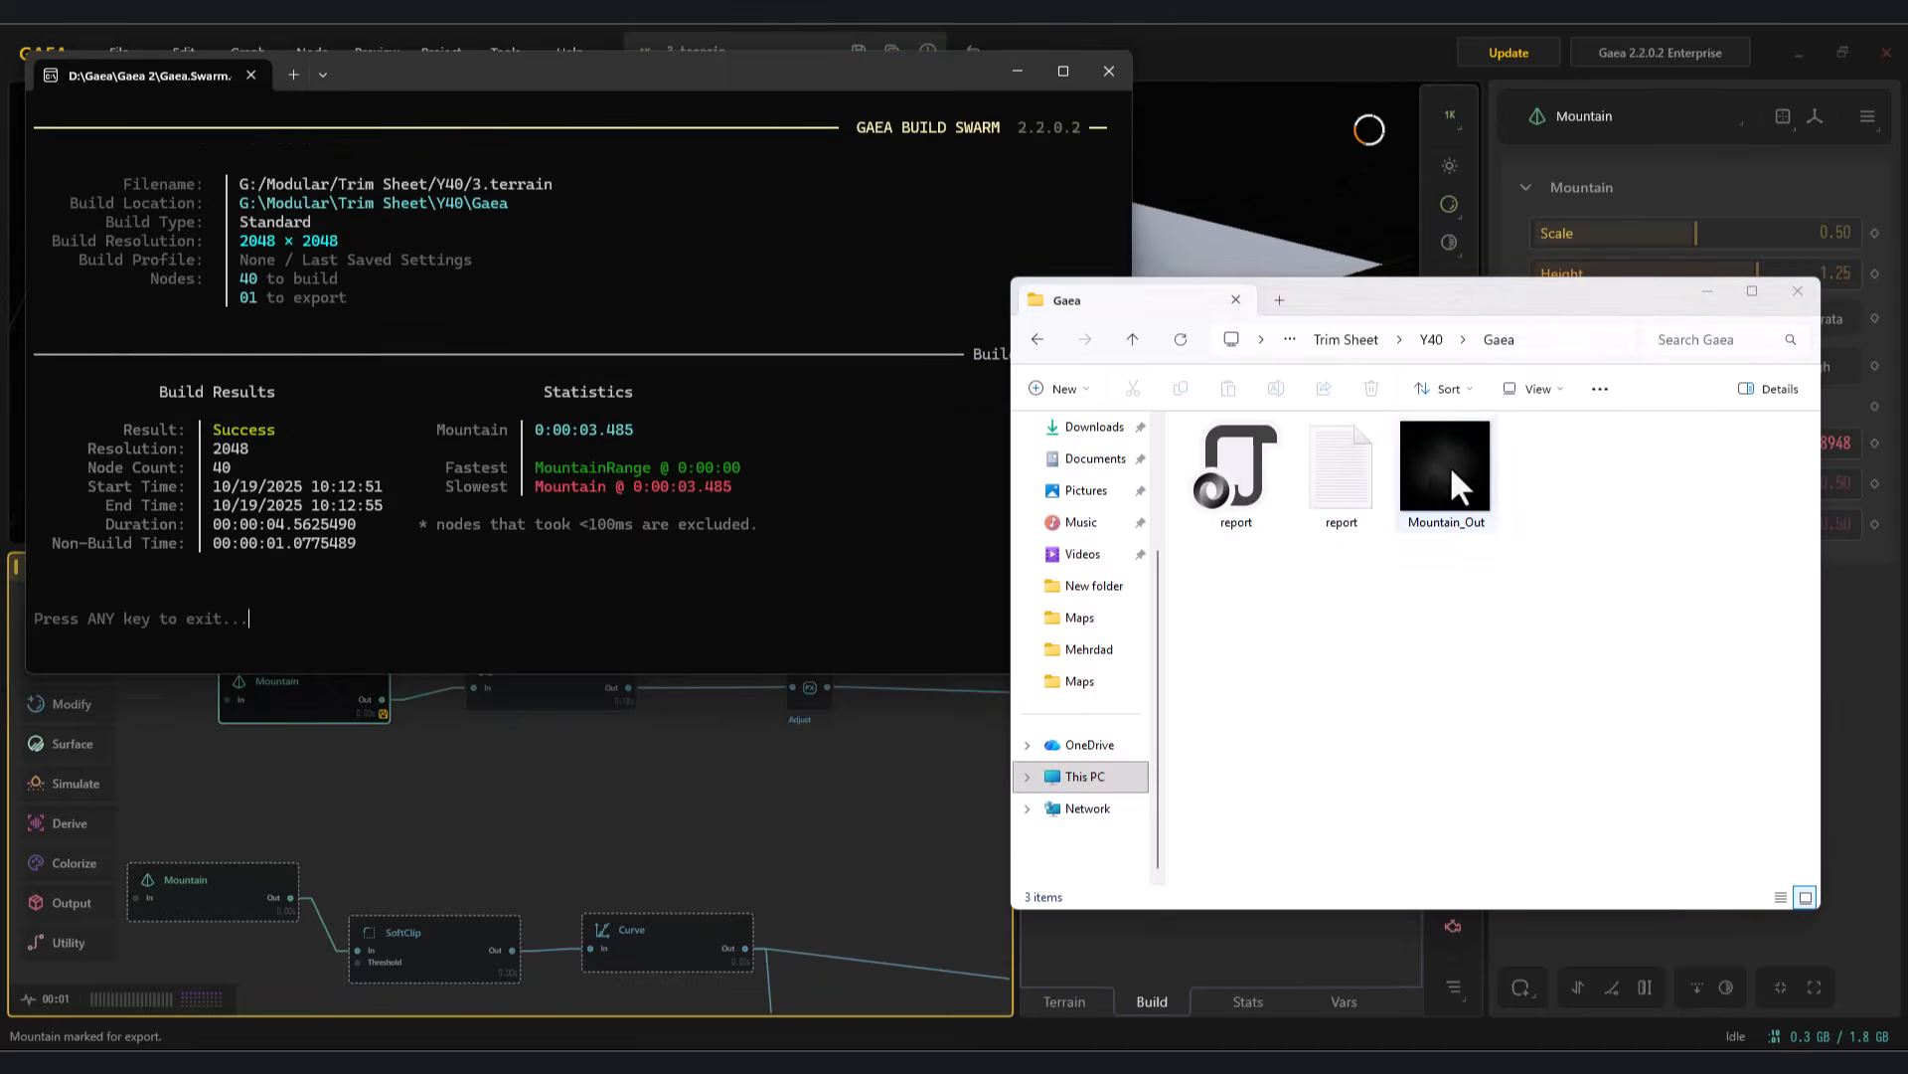
pyautogui.click(1529, 177)
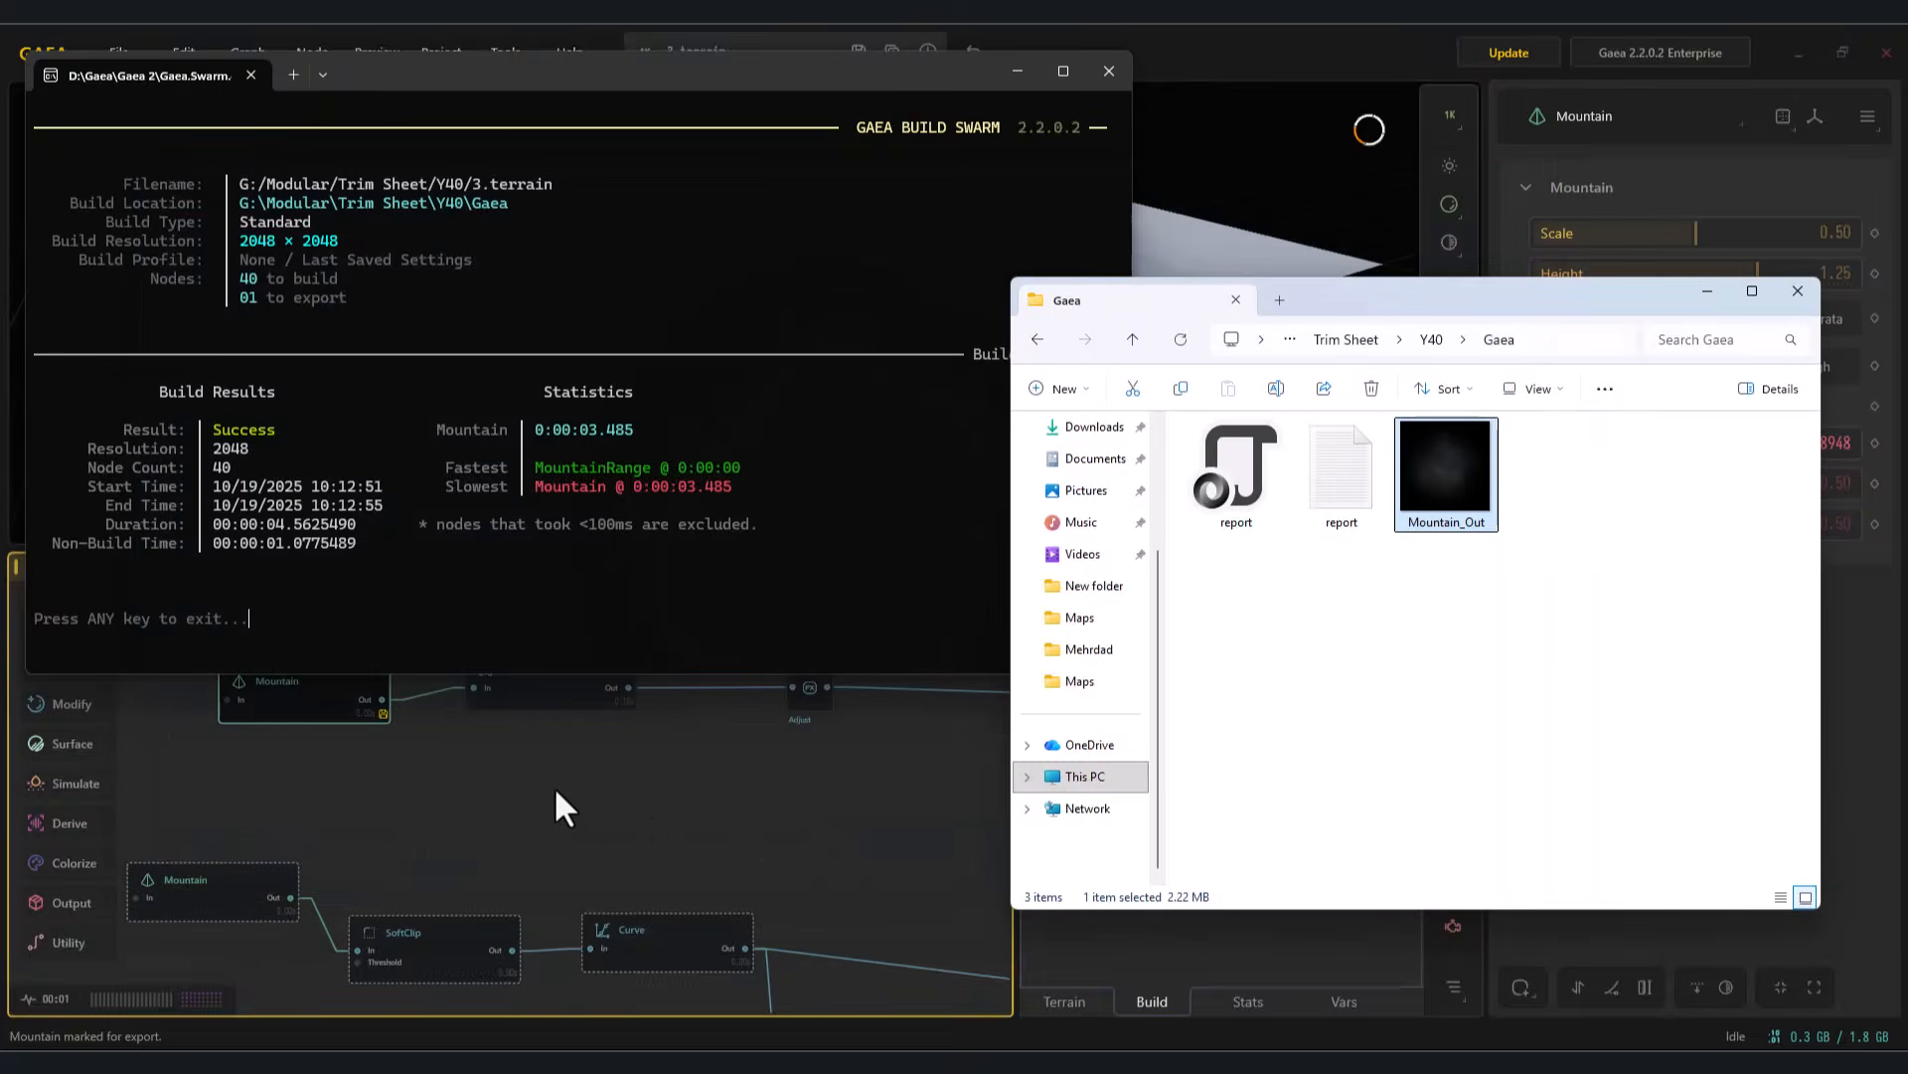
# Unmark the Mountain node and mark Transform3D for export in PNG16 format instead
pyautogui.click(457, 726)
pyautogui.rightClick(287, 690)
pyautogui.click(368, 469)
pyautogui.click(553, 690)
pyautogui.rightClick(555, 690)
pyautogui.click(649, 469)
pyautogui.click(1310, 698)
pyautogui.click(1316, 833)
# Build the terrain at 2048 x 2048, inspect the exported Transform3D_Out image, and clear away the open windows
pyautogui.click(1083, 590)
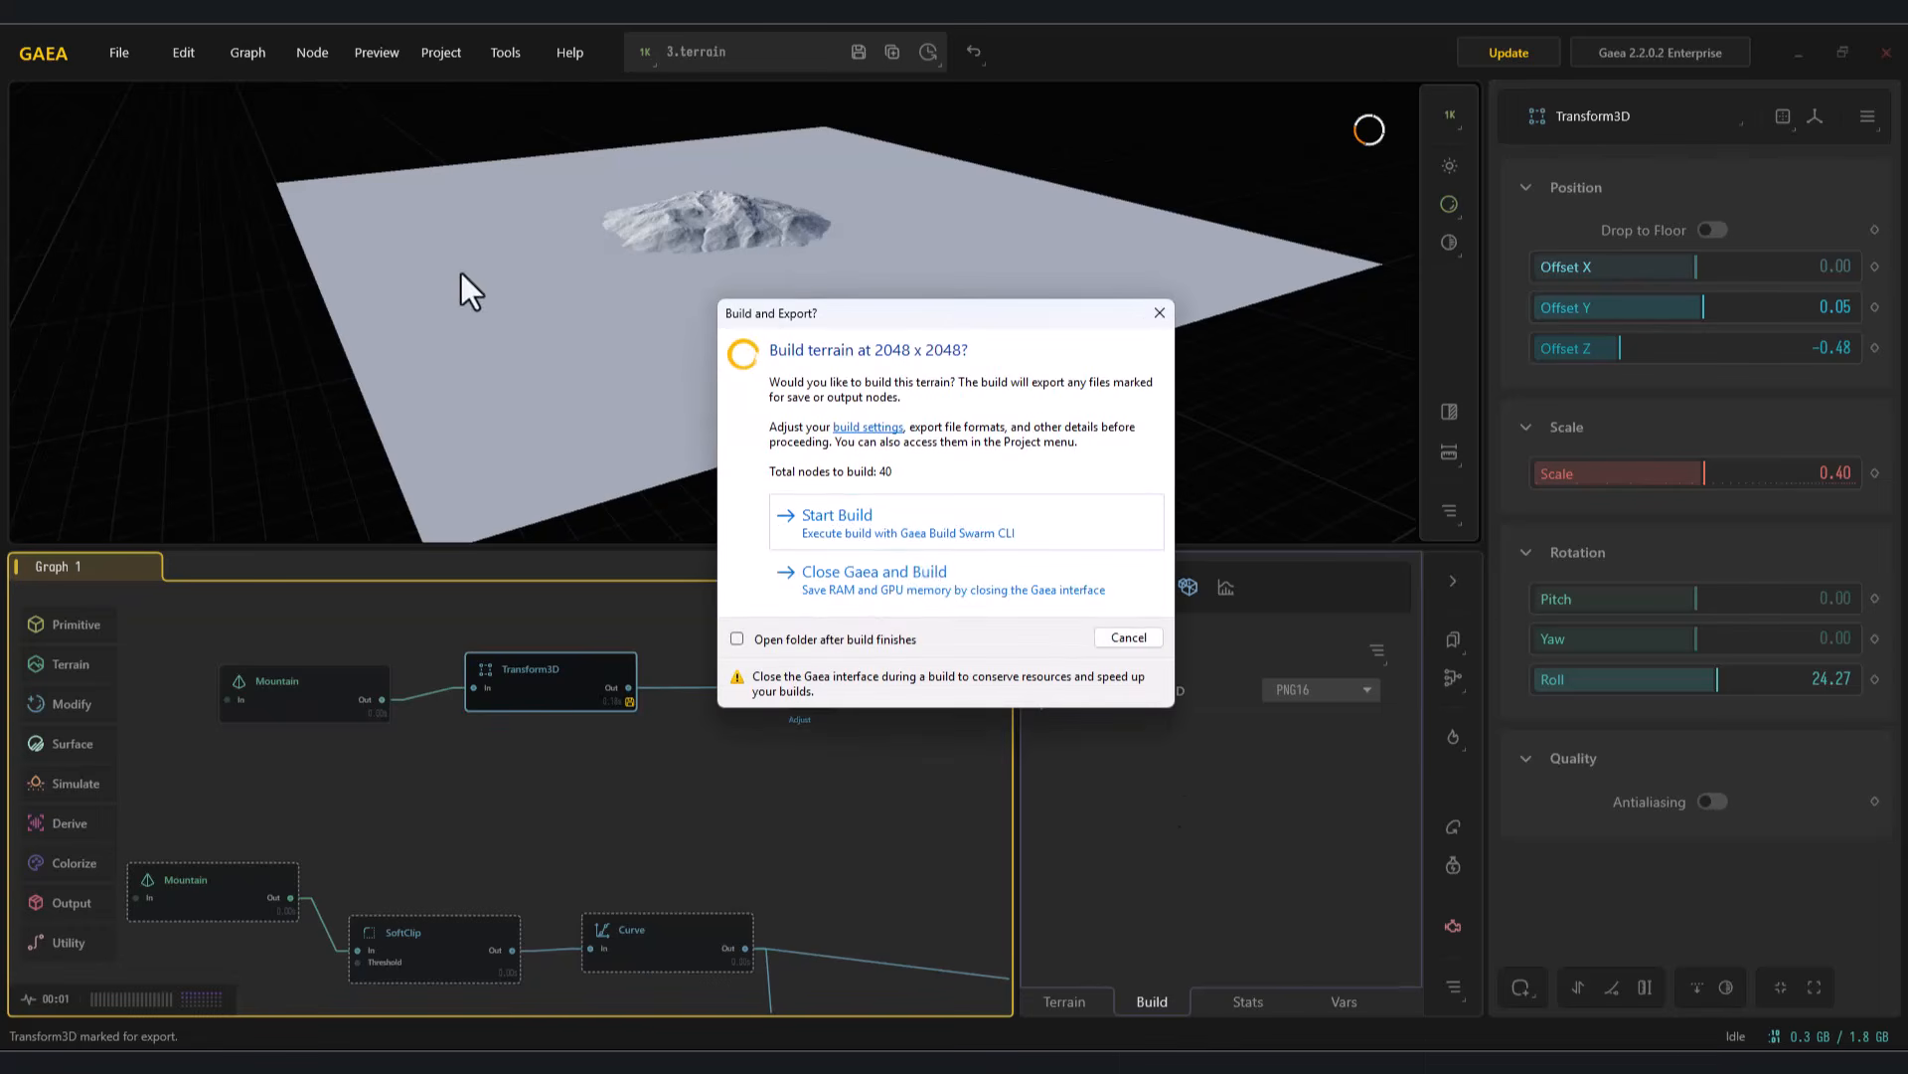
pyautogui.click(904, 533)
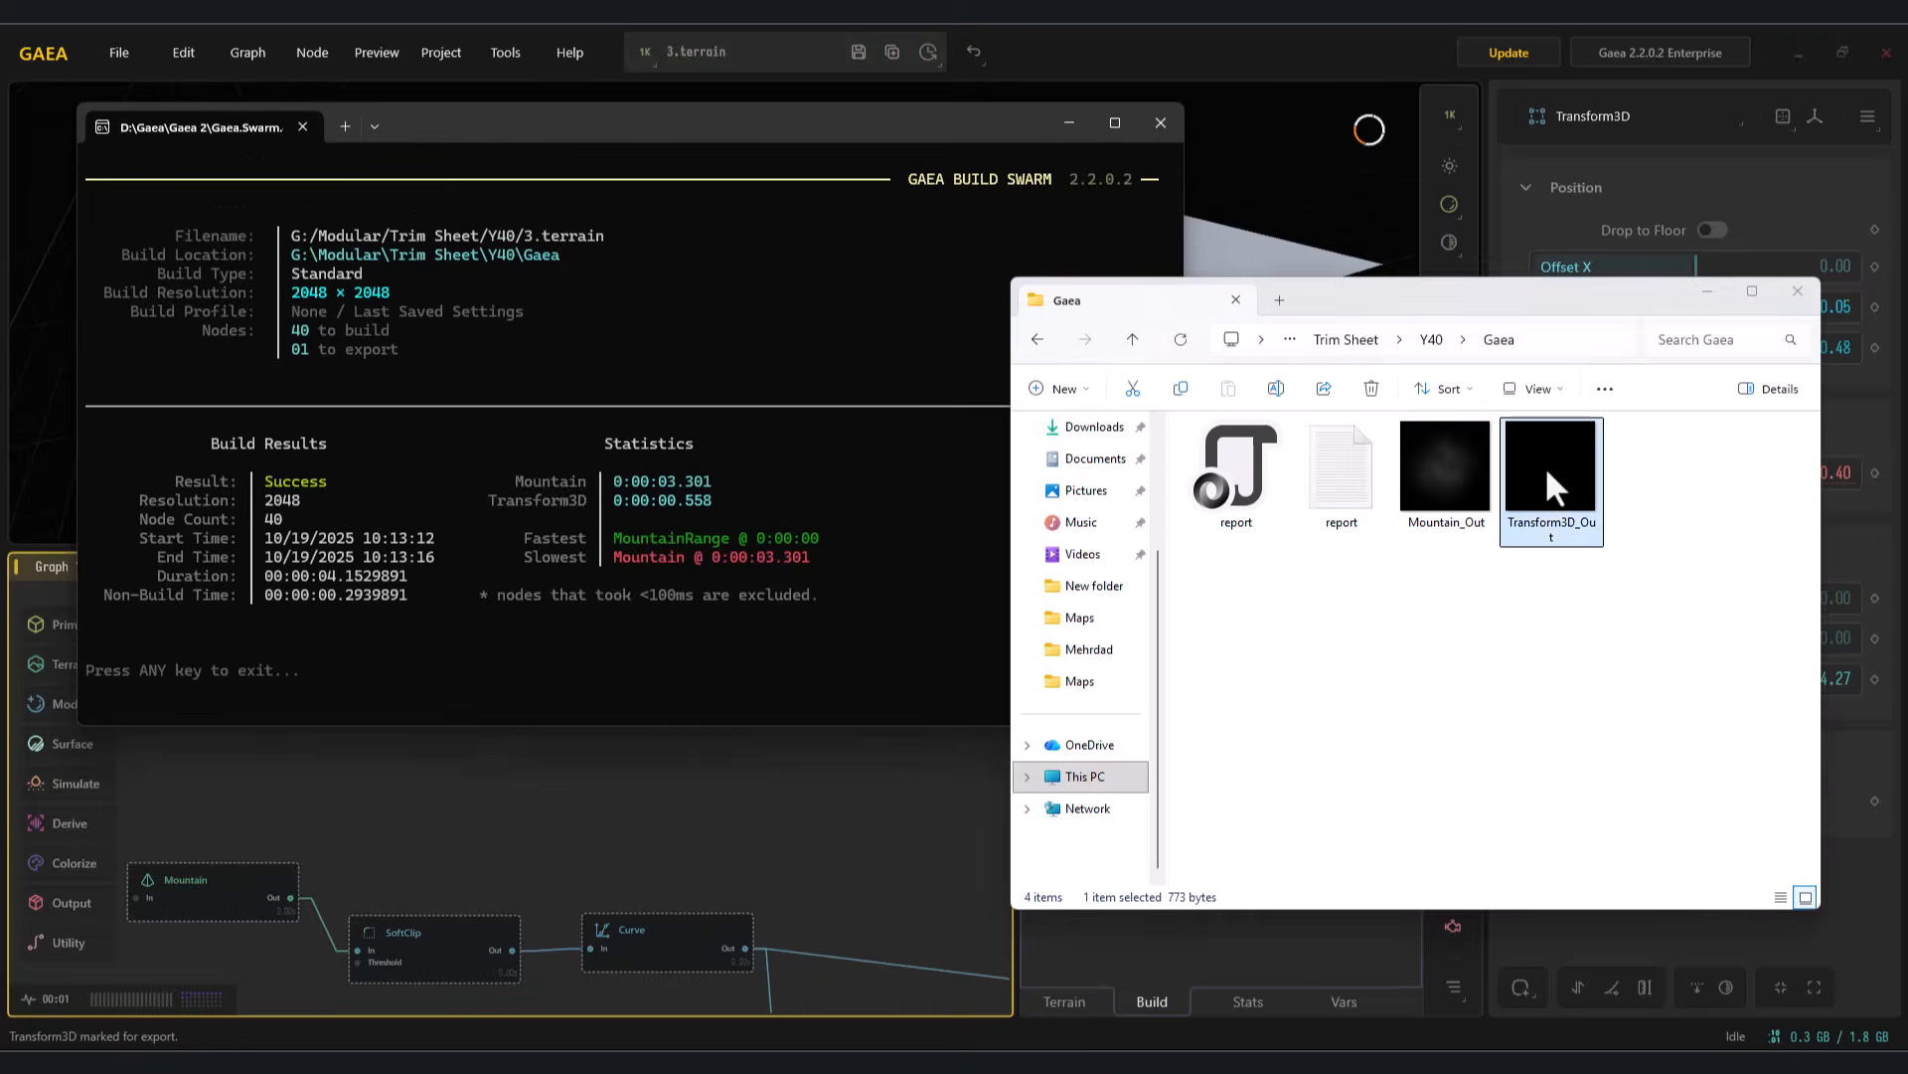
pyautogui.doubleClick(1545, 465)
pyautogui.click(1528, 177)
pyautogui.click(1798, 290)
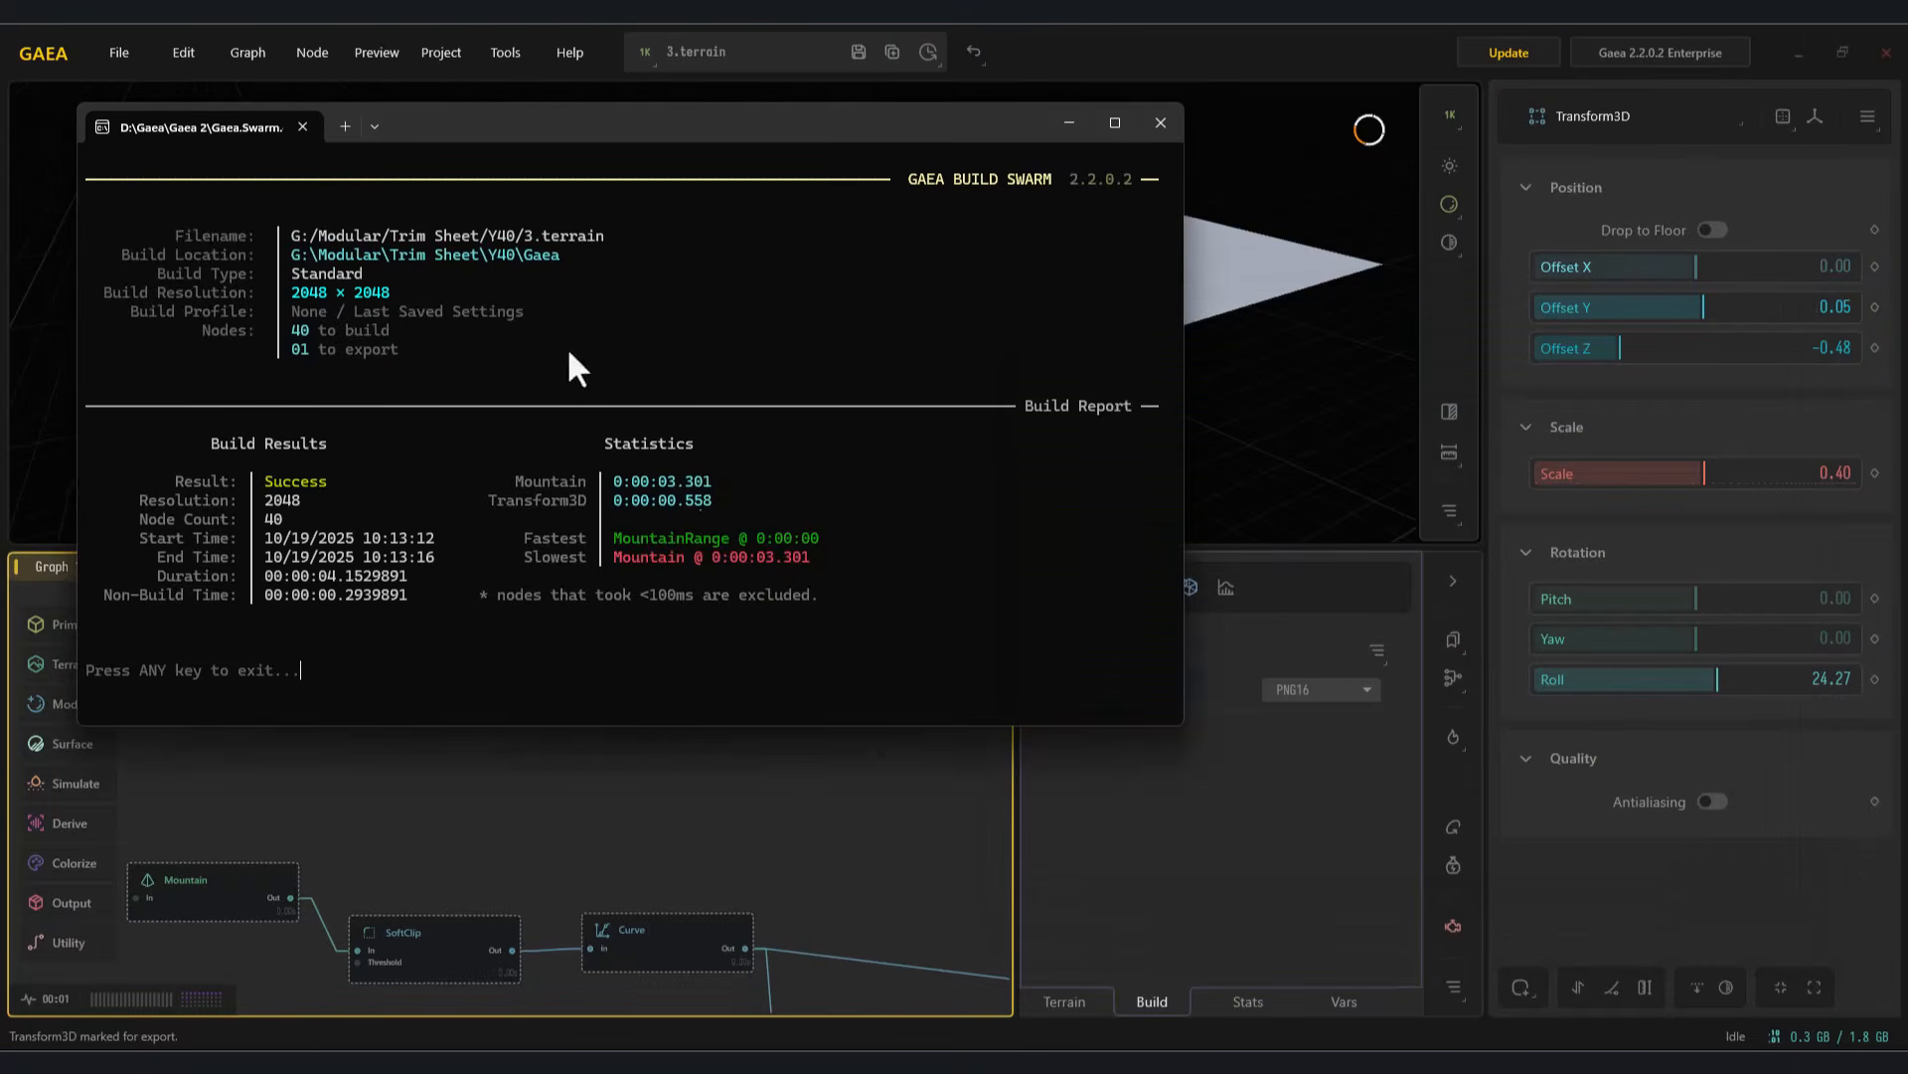
pyautogui.click(1069, 122)
# Branch a new Transform node off the Mountain output and reduce its scale
pyautogui.moveTo(382, 699); pyautogui.dragTo(551, 802)
pyautogui.write('tr')
pyautogui.click(712, 525)
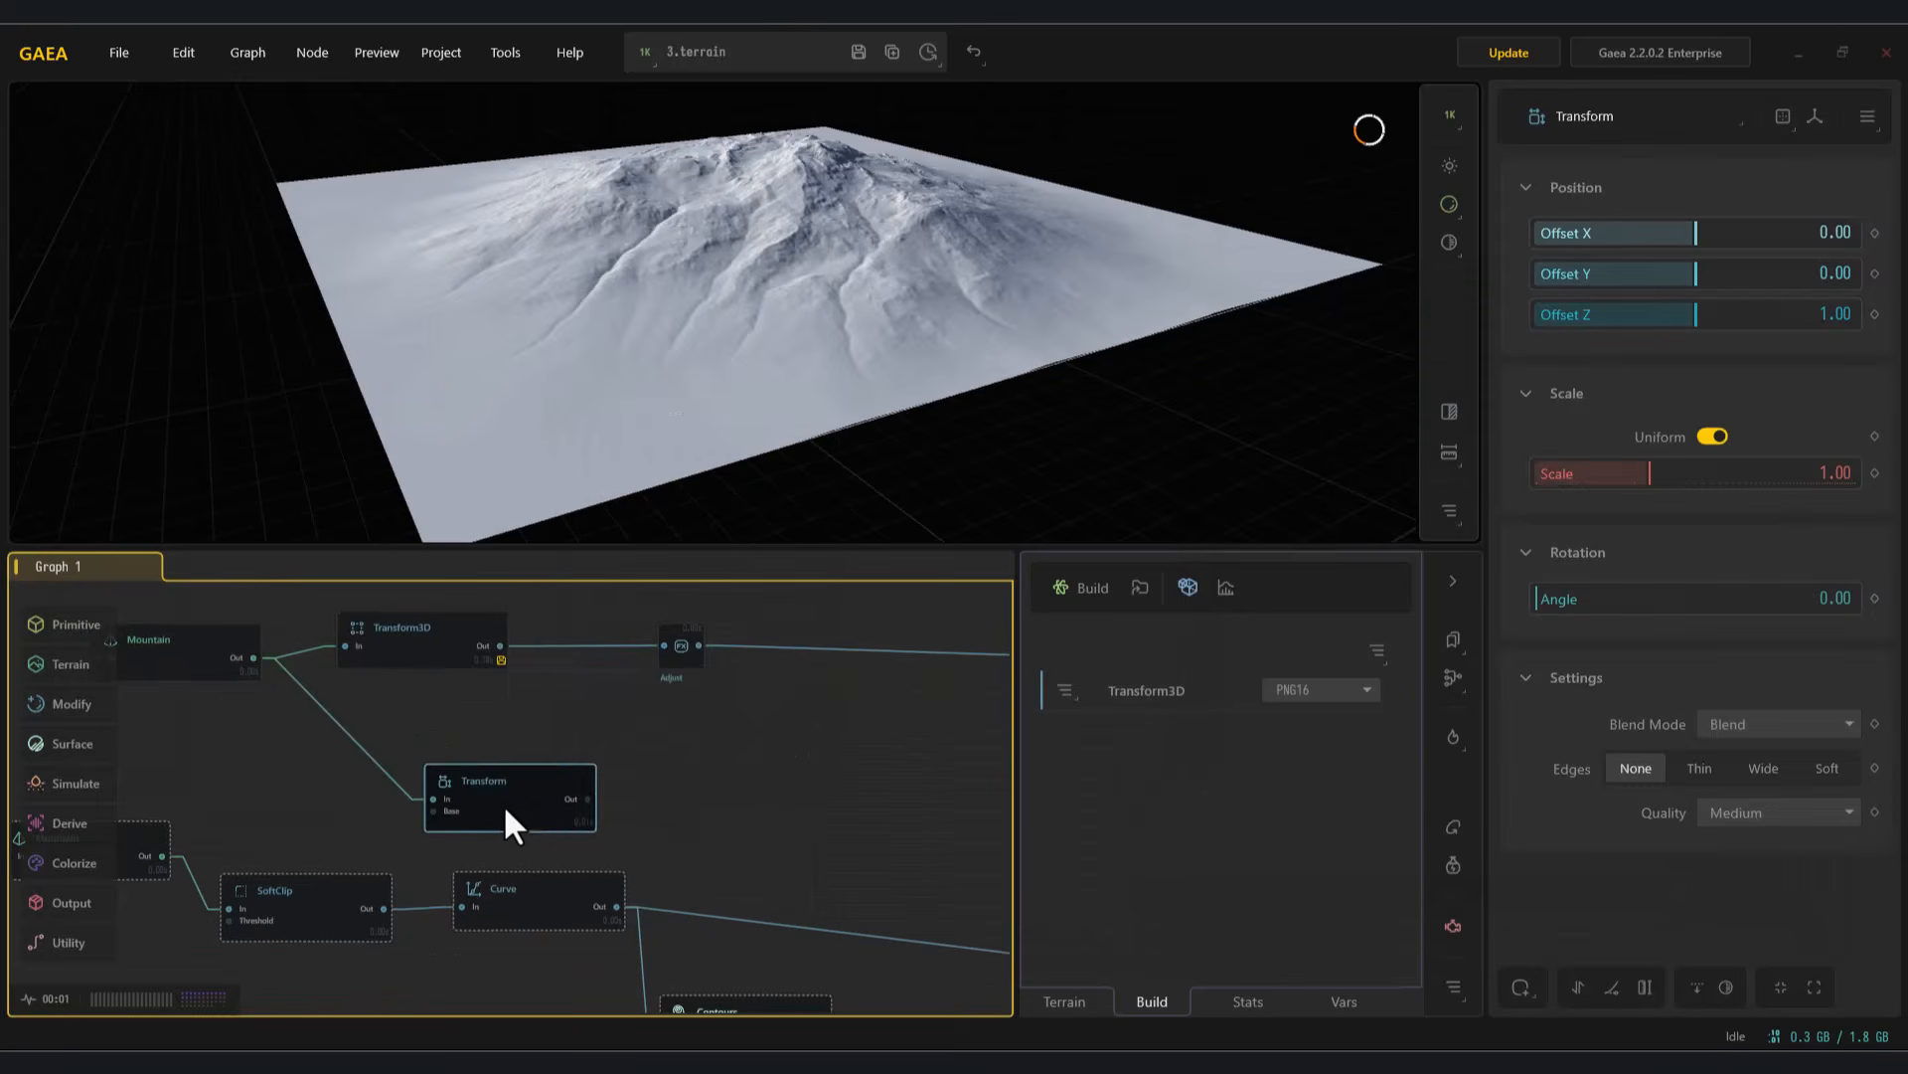
pyautogui.moveTo(1764, 482); pyautogui.dragTo(1582, 484)
# Connect the Transform node to the Adjust node and remove Transform3D, placing Transform where it was
pyautogui.moveTo(500, 778); pyautogui.dragTo(664, 645)
pyautogui.click(437, 648)
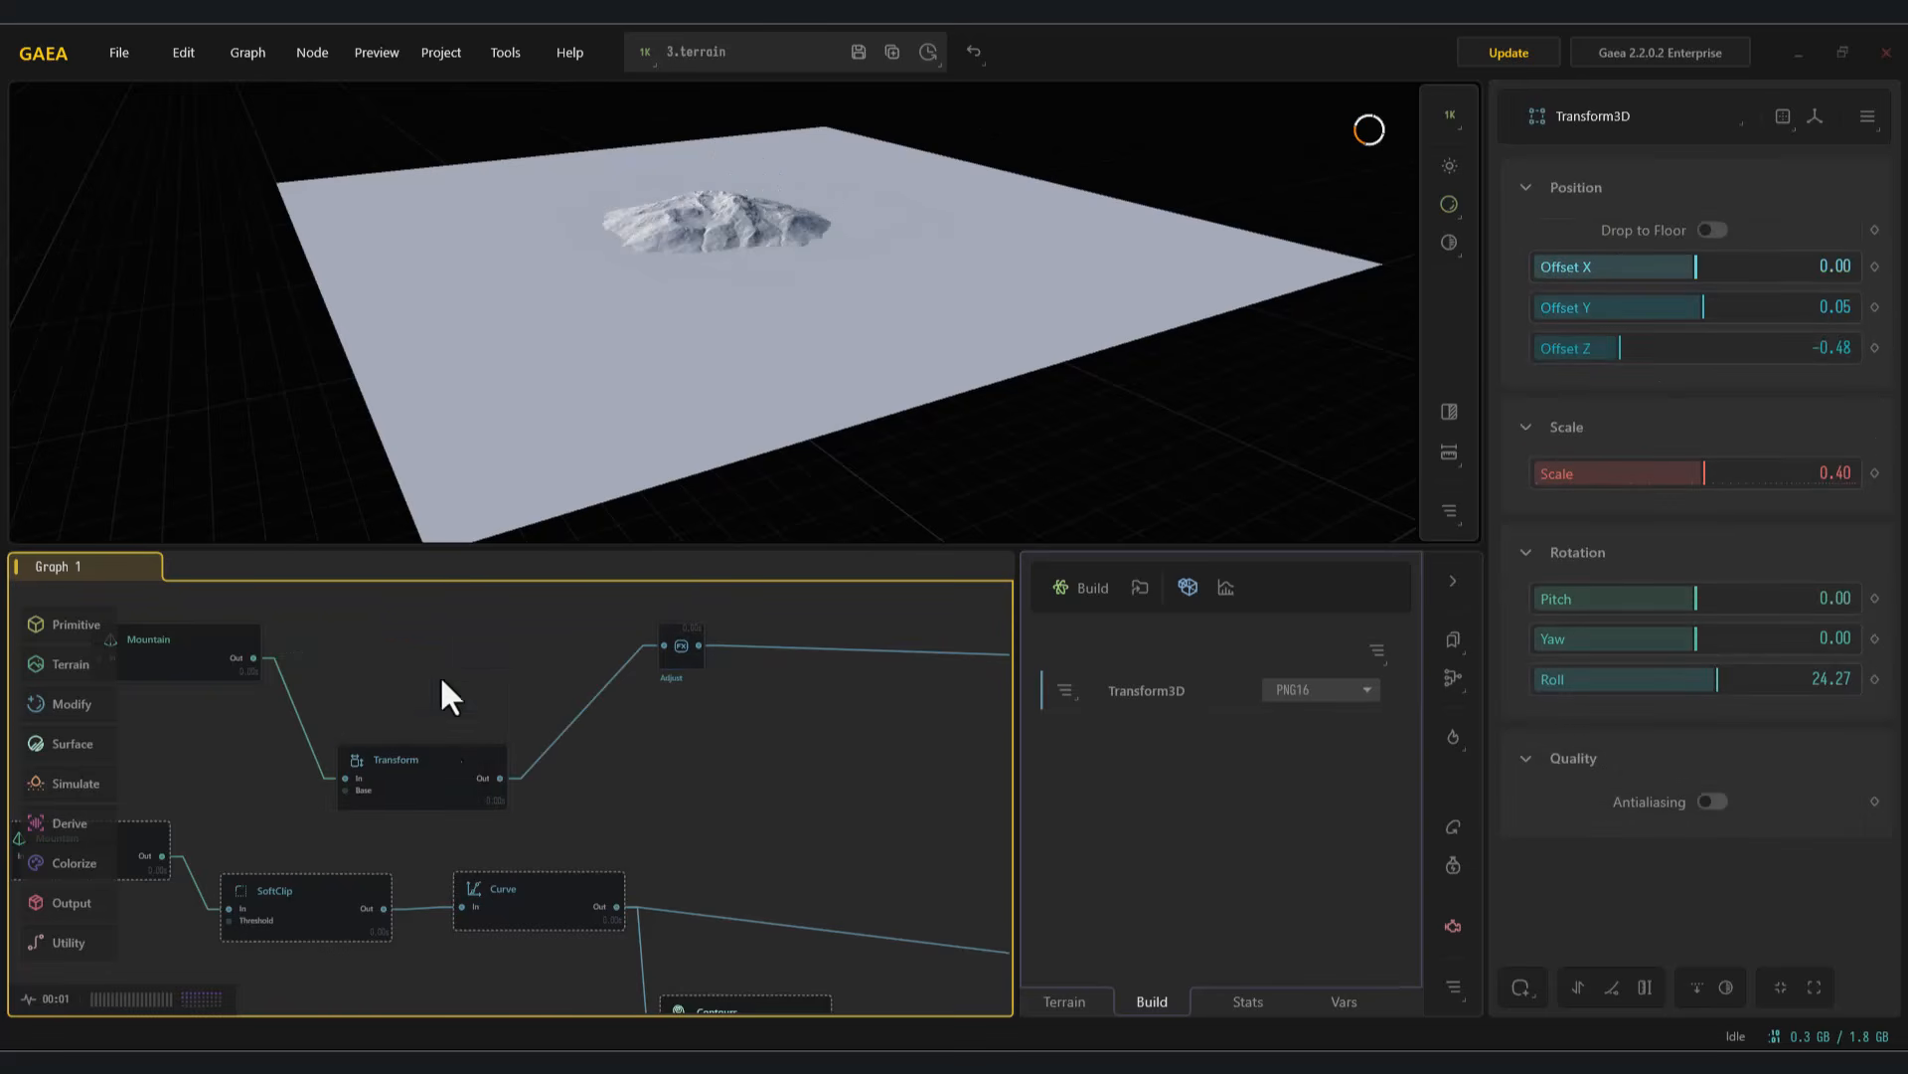
pyautogui.moveTo(428, 766); pyautogui.dragTo(438, 670)
# Set the Erosion node's Downcutting to 0.12 and Inhibition to 0.94
pyautogui.moveTo(652, 733); pyautogui.dragTo(509, 732, button='middle')
pyautogui.scroll(-1, 652, 736)
pyautogui.moveTo(758, 754); pyautogui.dragTo(529, 766, button='middle')
pyautogui.click(719, 712)
pyautogui.moveTo(907, 702); pyautogui.dragTo(684, 763, button='middle')
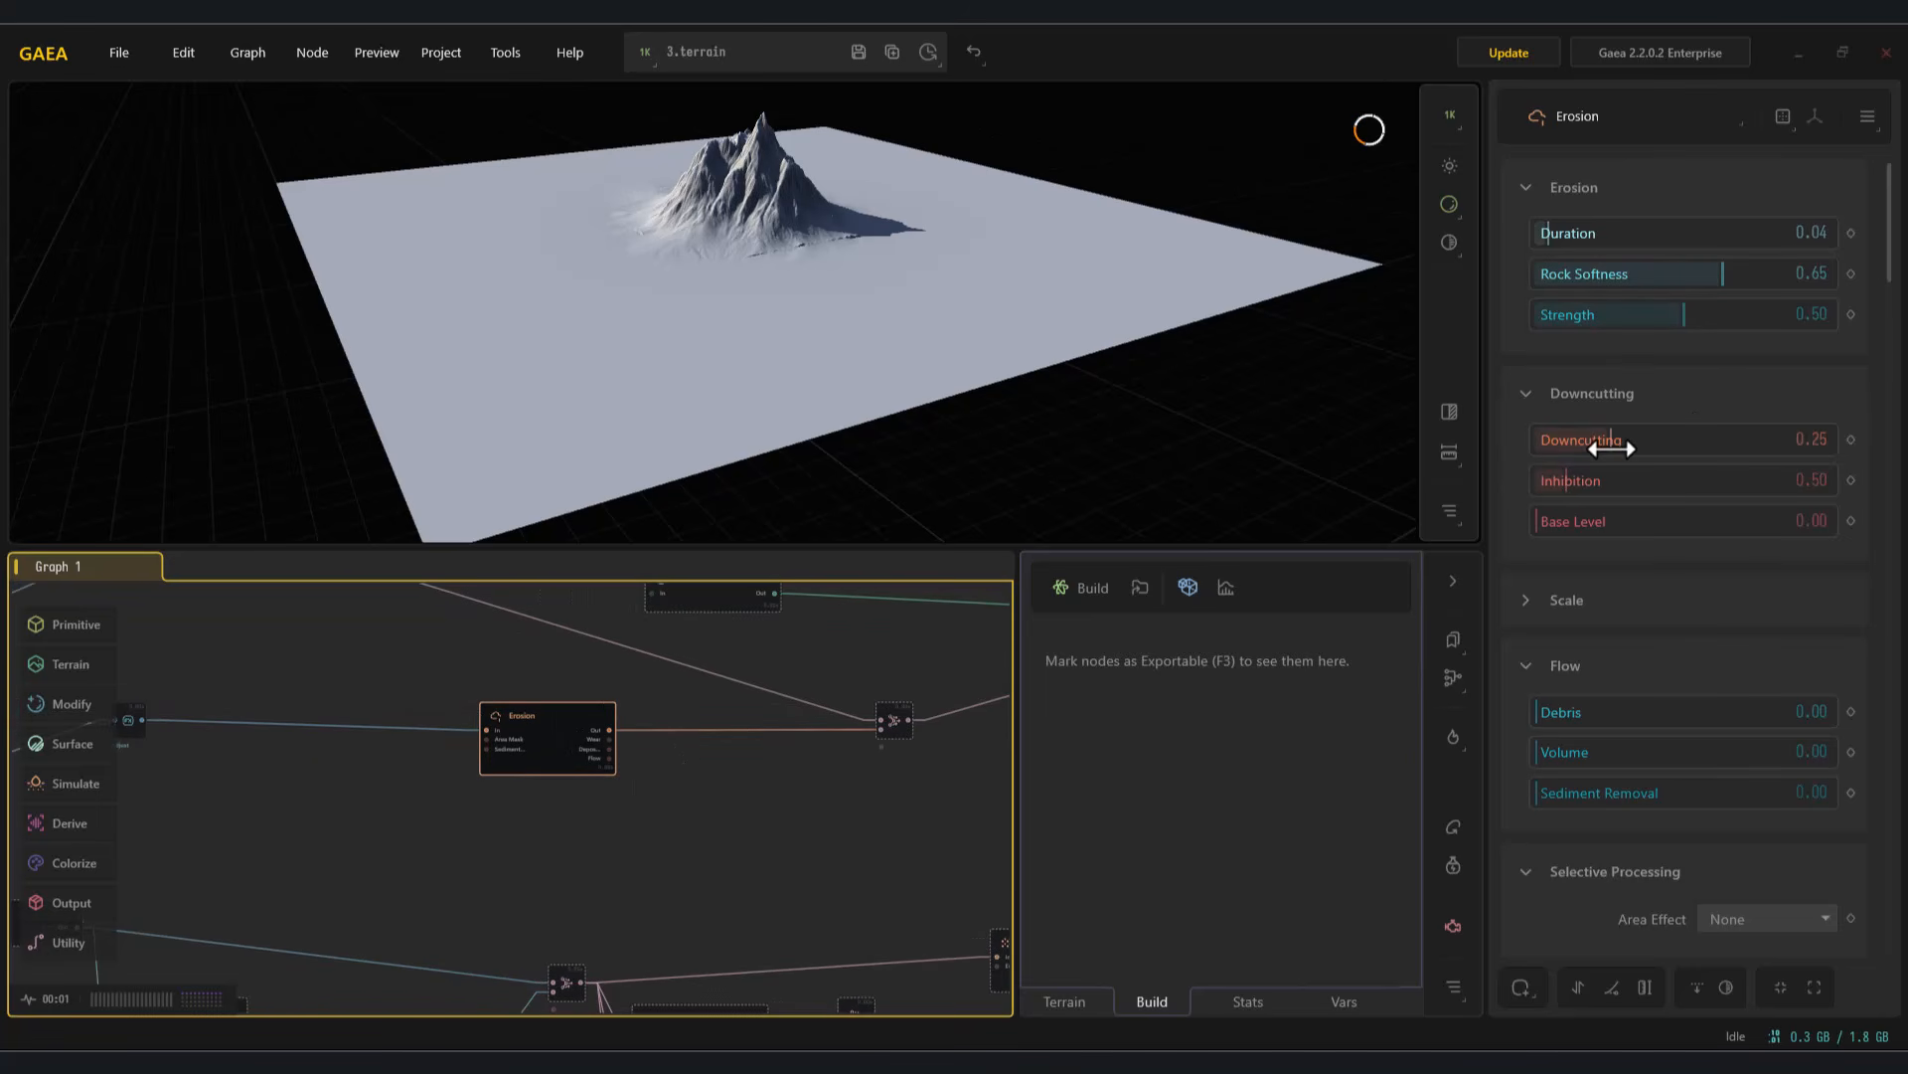
pyautogui.moveTo(1624, 482); pyautogui.dragTo(1593, 483)
# Set the Erosion node's flow Debris to 0.92, Volume to 1.26 and Sediment Removal to 0.10
pyautogui.moveTo(213, 784); pyautogui.dragTo(469, 749, button='middle')
pyautogui.scroll(3, 610, 748)
pyautogui.moveTo(610, 747); pyautogui.dragTo(392, 791, button='middle')
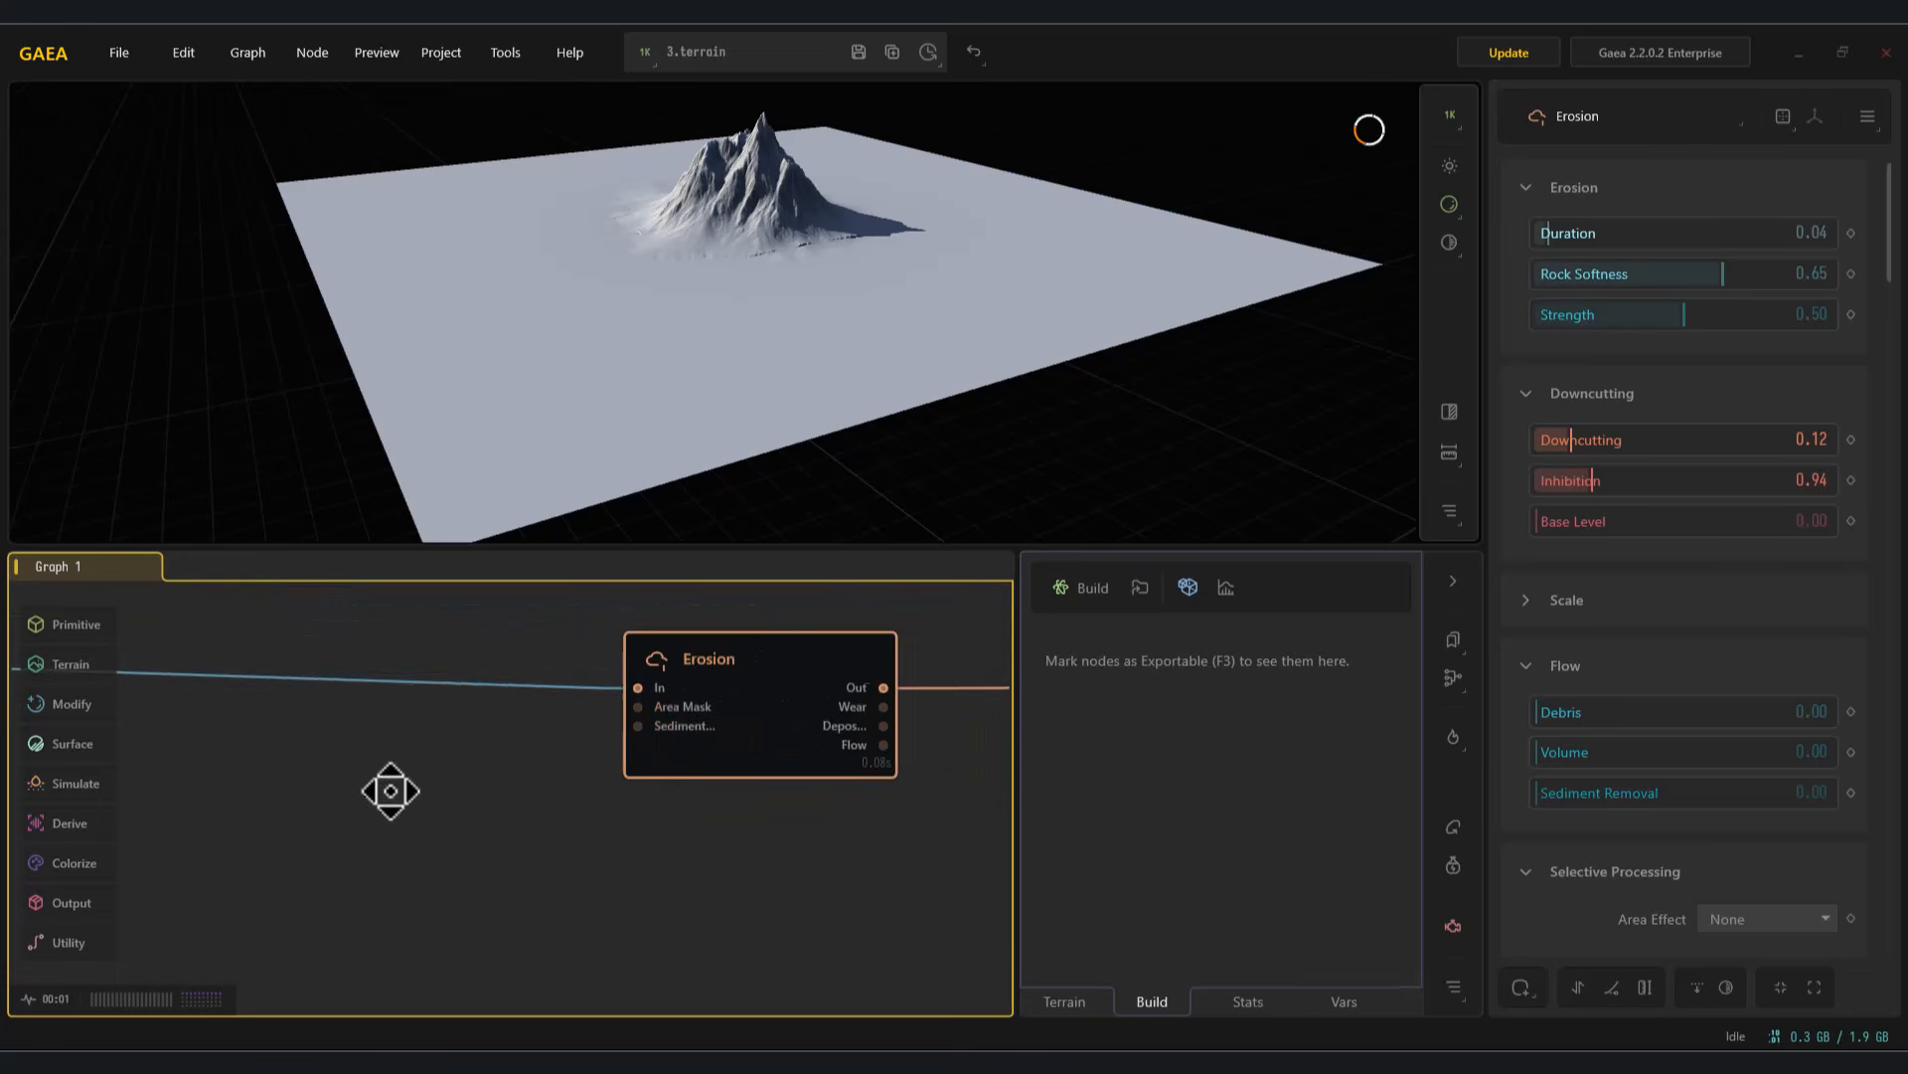
pyautogui.moveTo(1587, 715)
pyautogui.mouseDown()
pyautogui.moveTo(1620, 753)
pyautogui.moveTo(1566, 792)
pyautogui.mouseUp()
pyautogui.moveTo(1559, 712); pyautogui.dragTo(1611, 757)
# Fine-tune the Clamp and Clip limits of the Adjust node that follows the Transform node
pyautogui.moveTo(616, 802); pyautogui.dragTo(821, 804, button='middle')
pyautogui.scroll(-3, 825, 823)
pyautogui.click(464, 738)
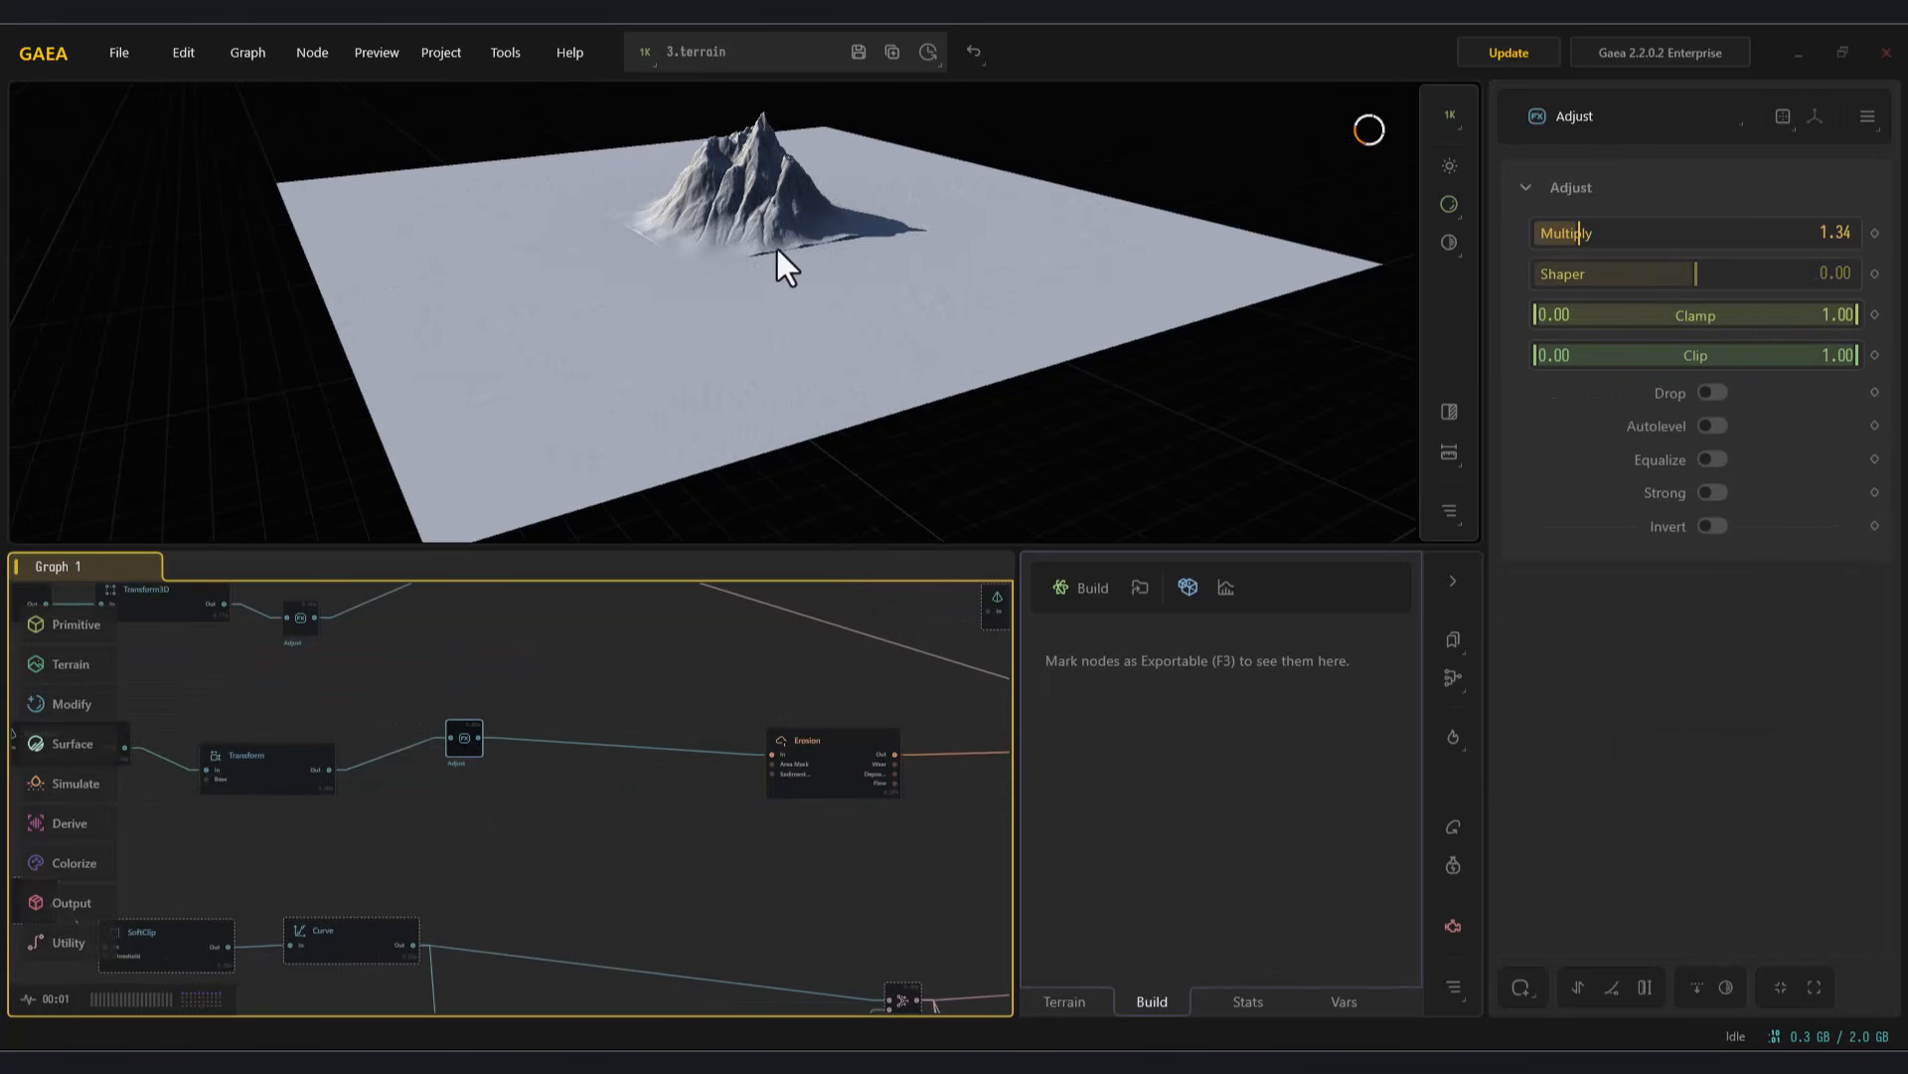
pyautogui.scroll(5, 770, 283)
pyautogui.moveTo(1541, 315)
pyautogui.mouseDown()
pyautogui.moveTo(1581, 317)
pyautogui.moveTo(1517, 339)
pyautogui.mouseUp()
pyautogui.moveTo(1807, 328); pyautogui.dragTo(1866, 319)
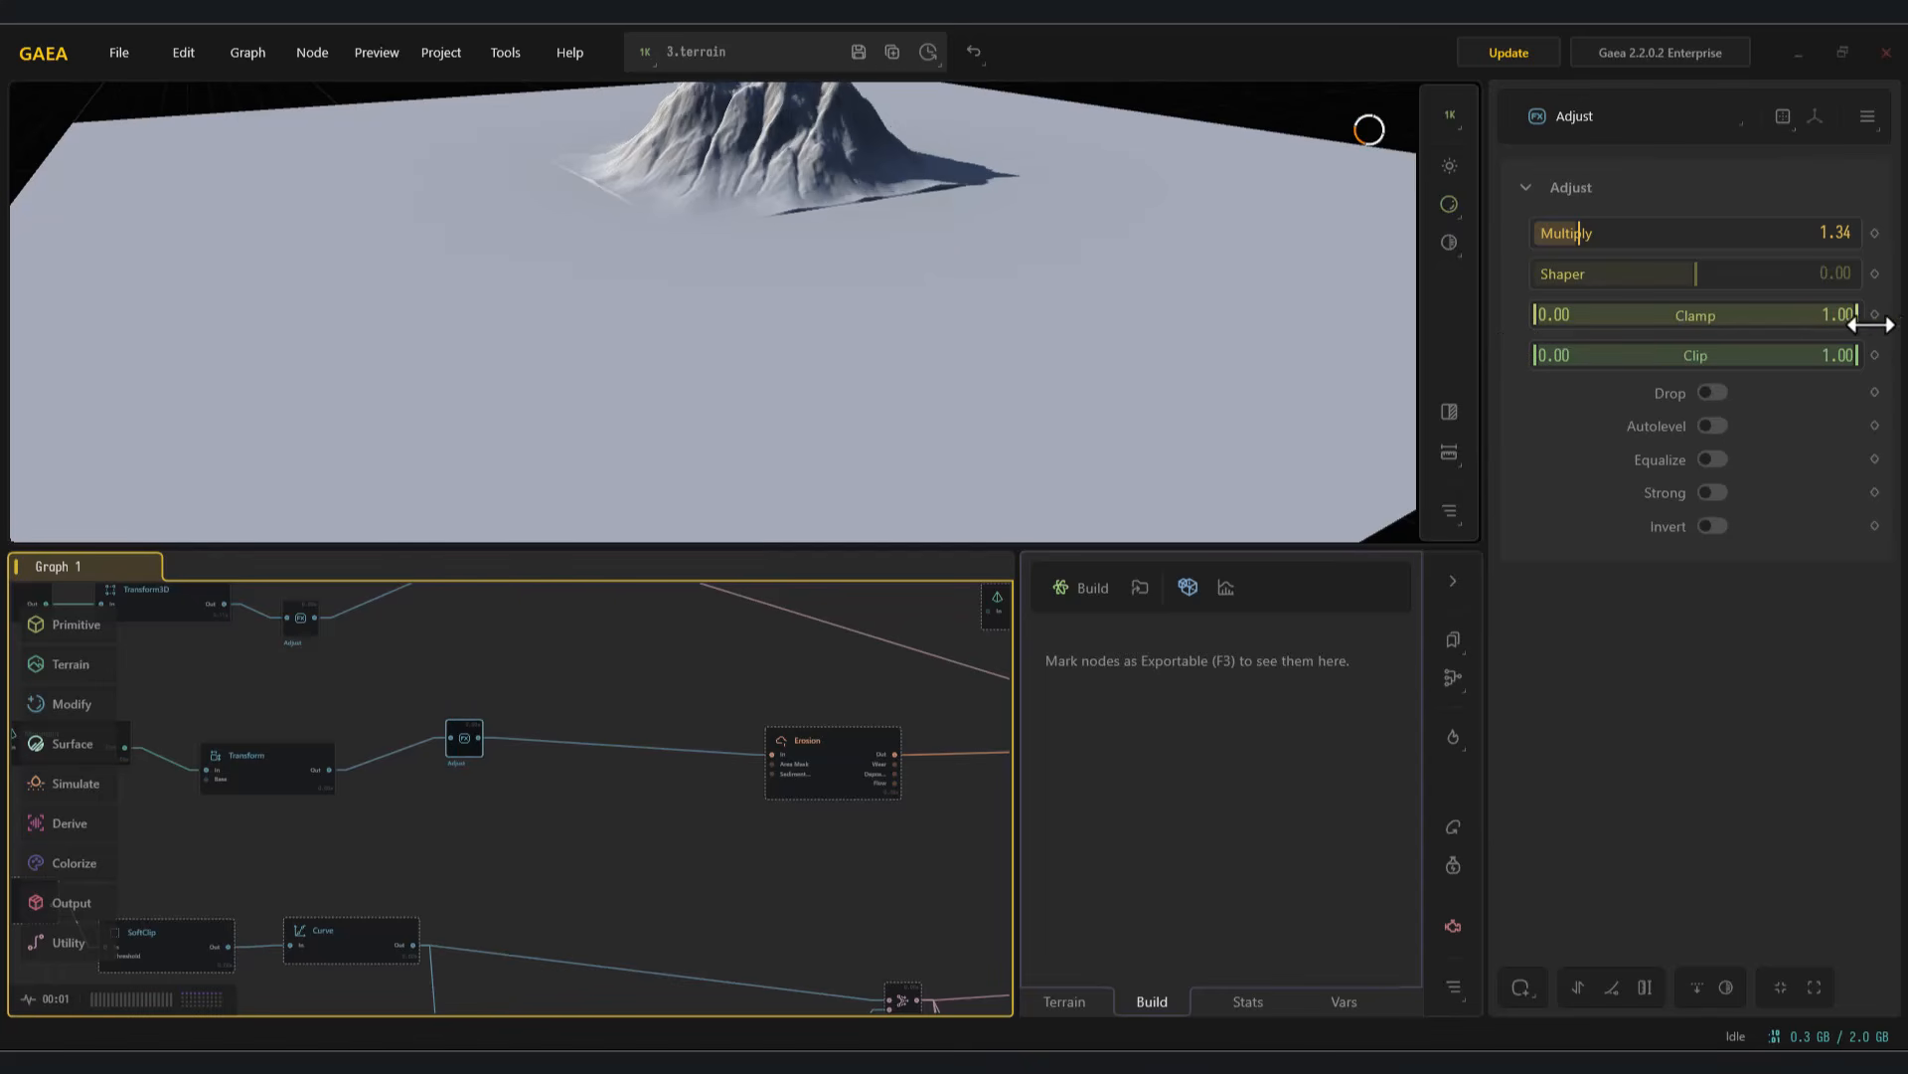
pyautogui.moveTo(1543, 356); pyautogui.dragTo(1539, 367)
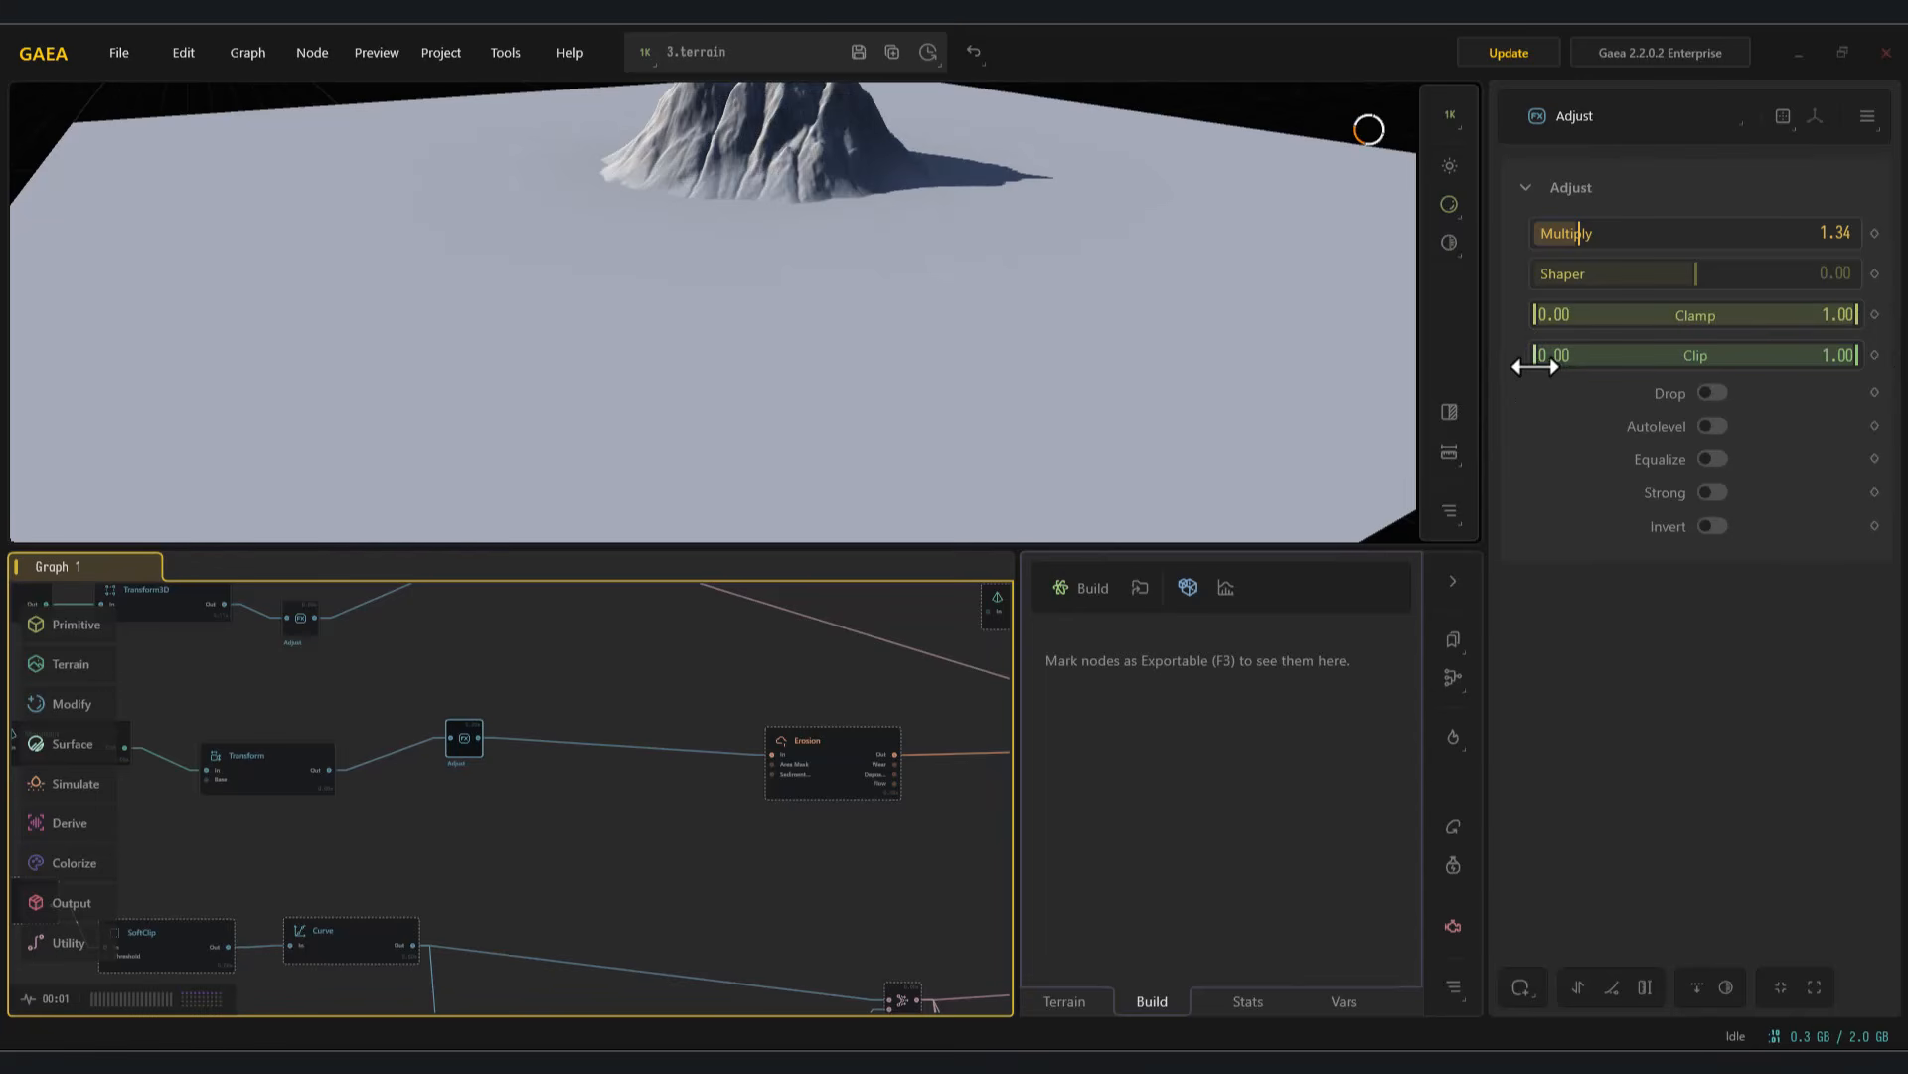
# Set the Erosion node's flow Debris to 0.38
pyautogui.click(824, 765)
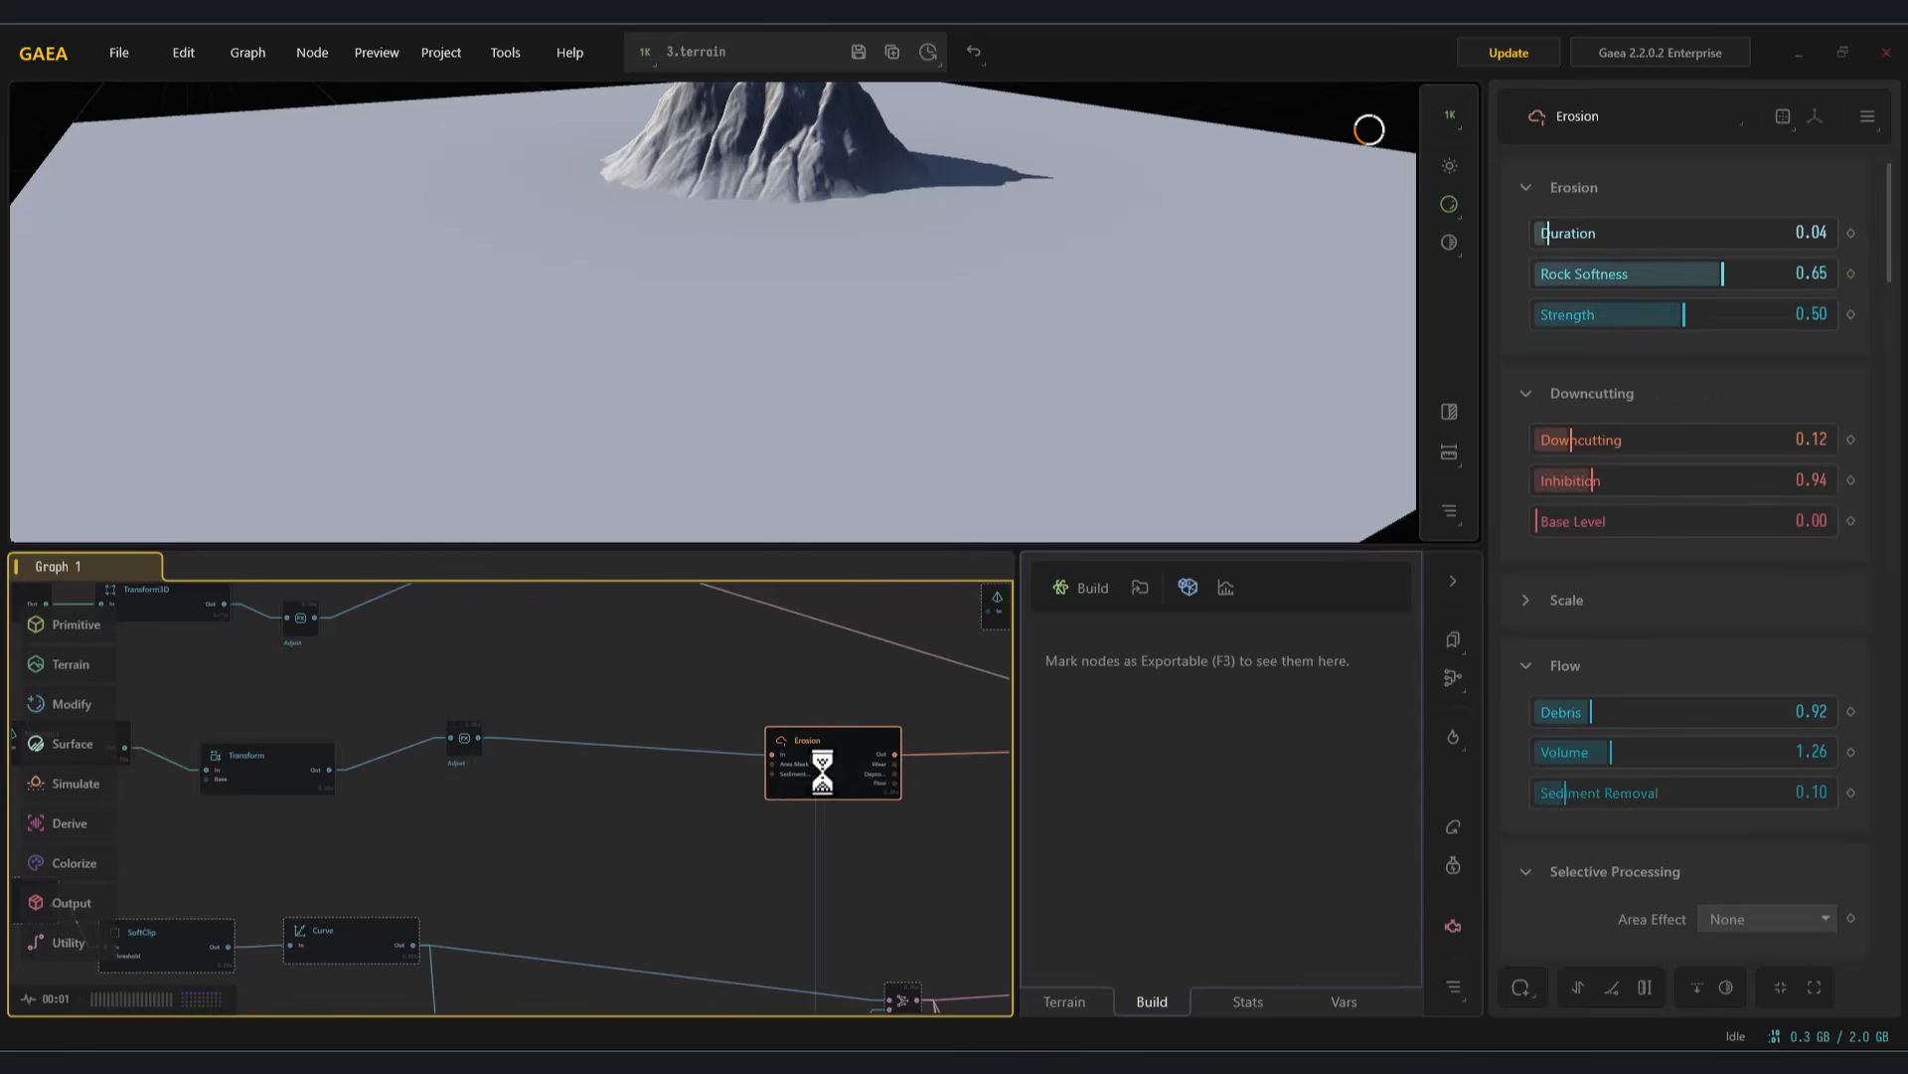
pyautogui.moveTo(801, 765); pyautogui.dragTo(628, 816, button='middle')
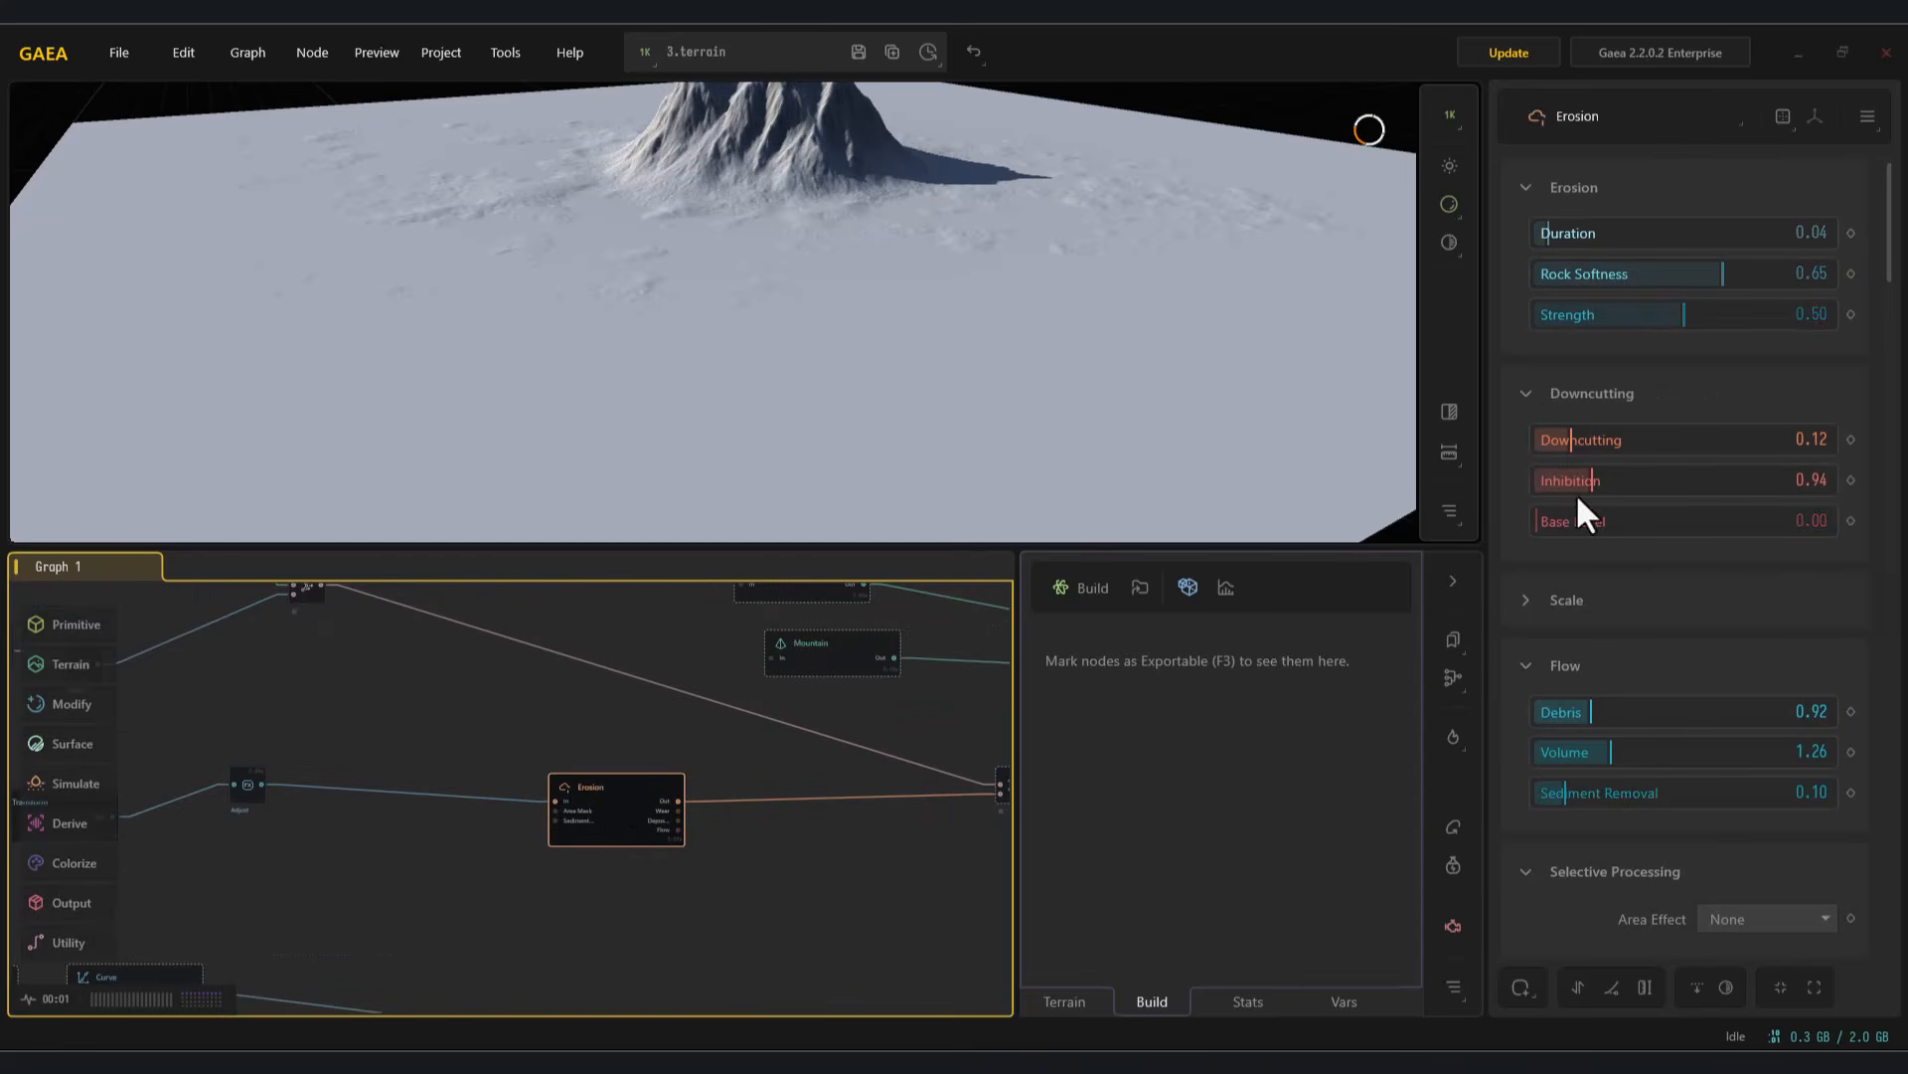
pyautogui.moveTo(1563, 712); pyautogui.dragTo(1559, 712)
# Check the Combine node's terrain result and mark the Wizard node that follows it for export
pyautogui.moveTo(987, 800); pyautogui.dragTo(791, 827, button='middle')
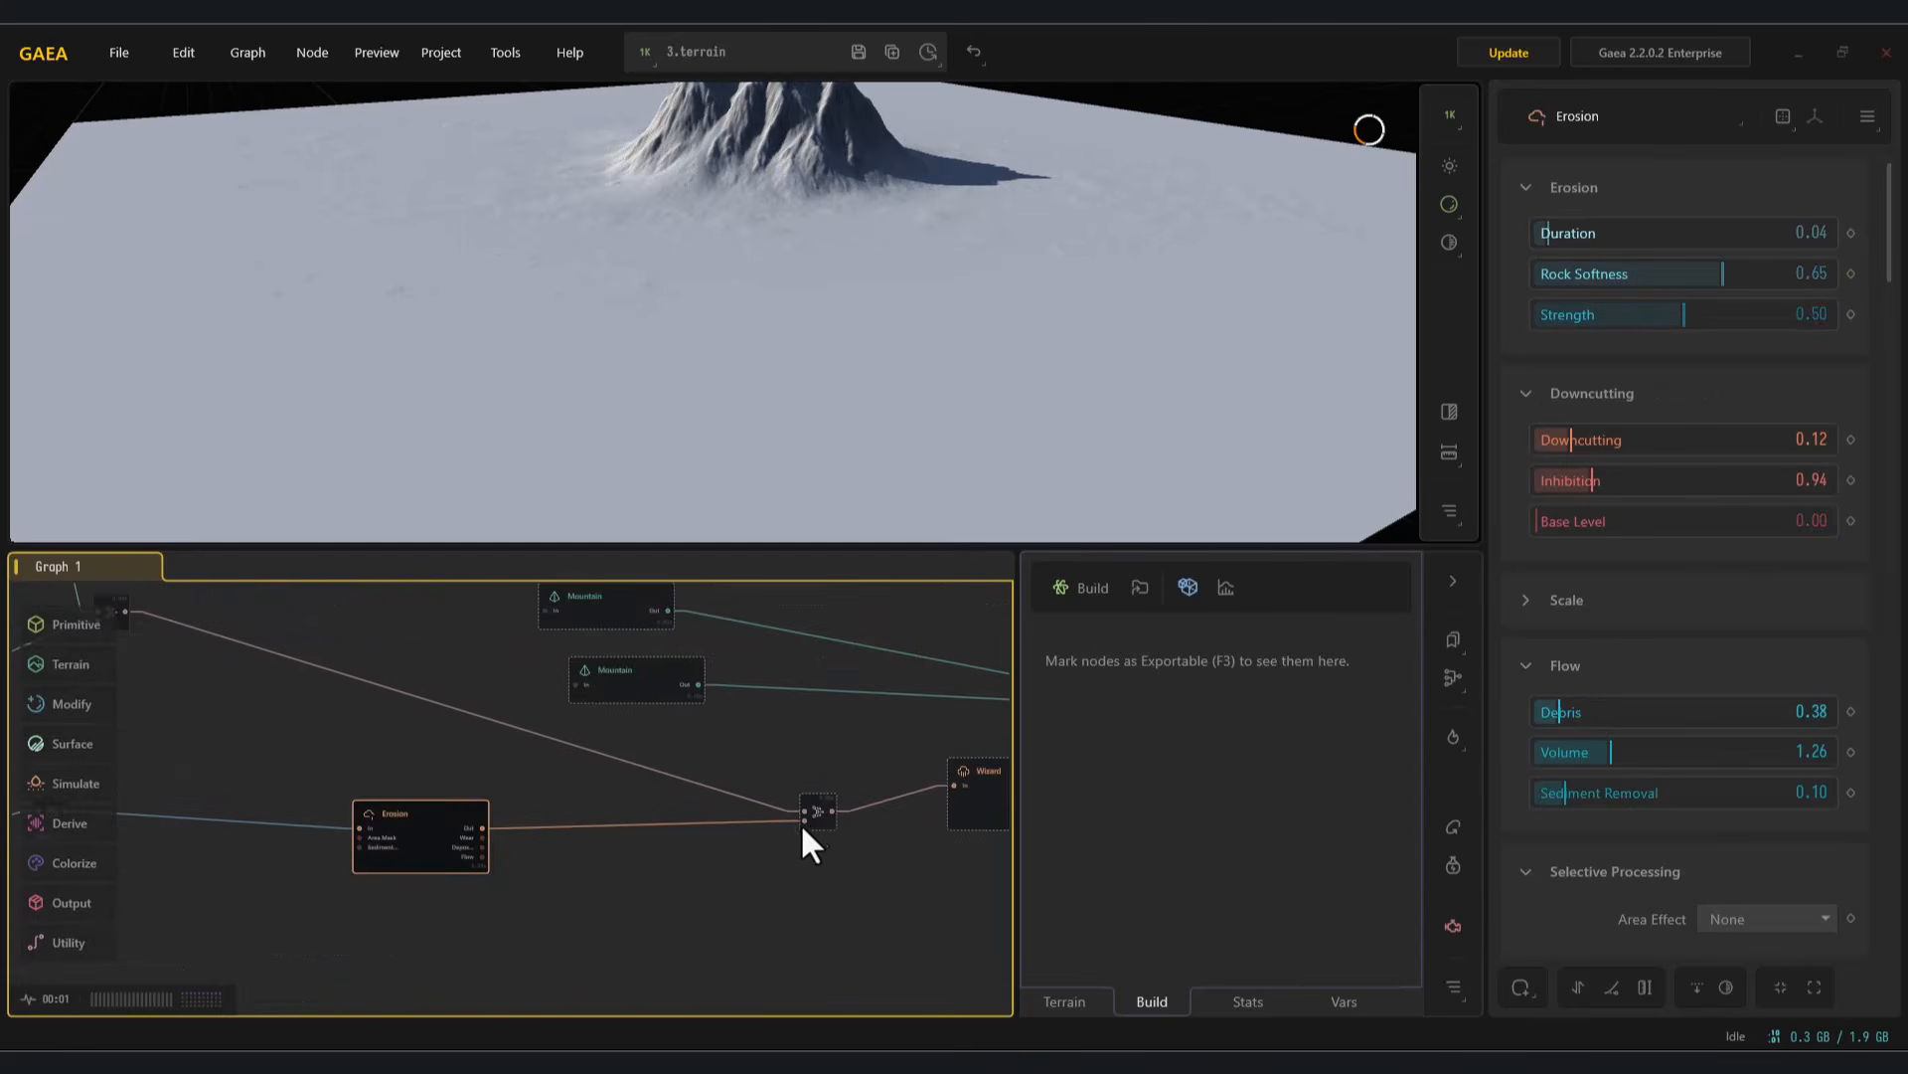
pyautogui.click(821, 814)
pyautogui.scroll(-5, 801, 376)
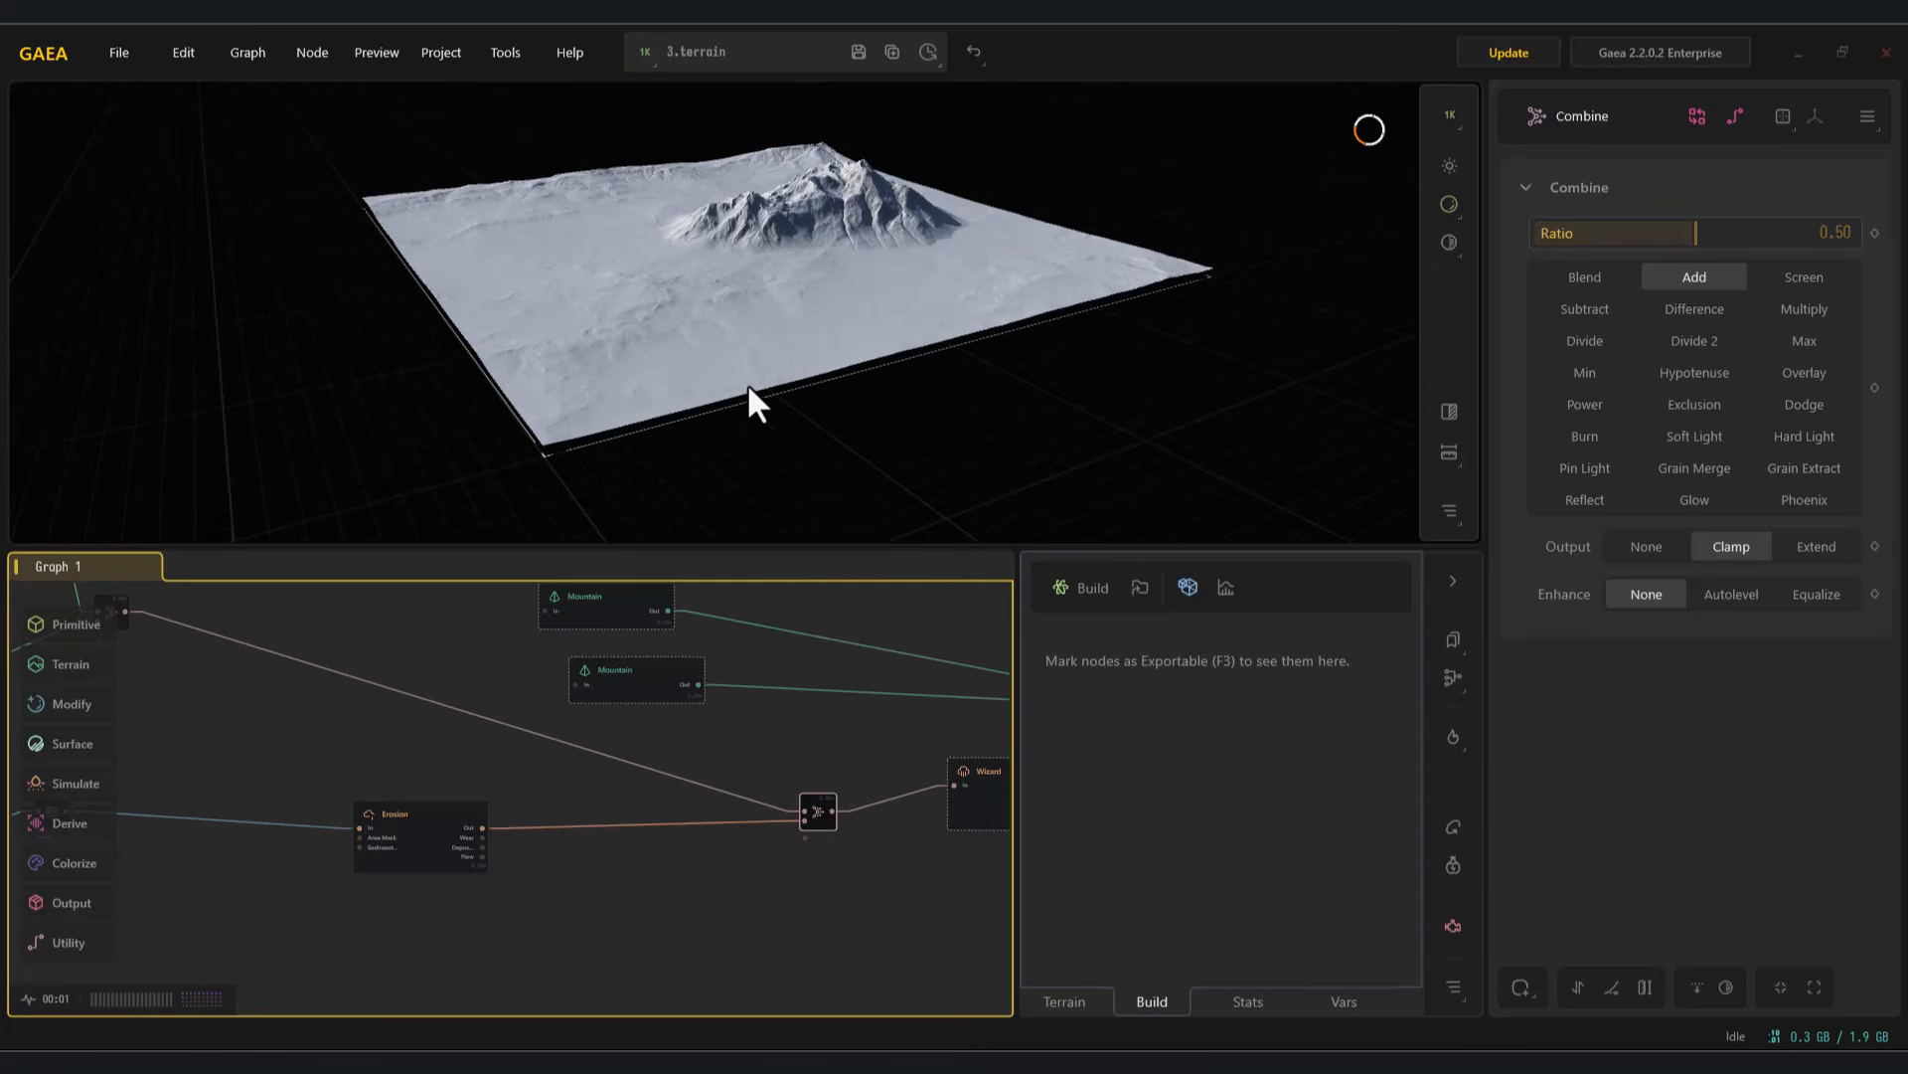
pyautogui.scroll(3, 839, 851)
pyautogui.click(840, 857)
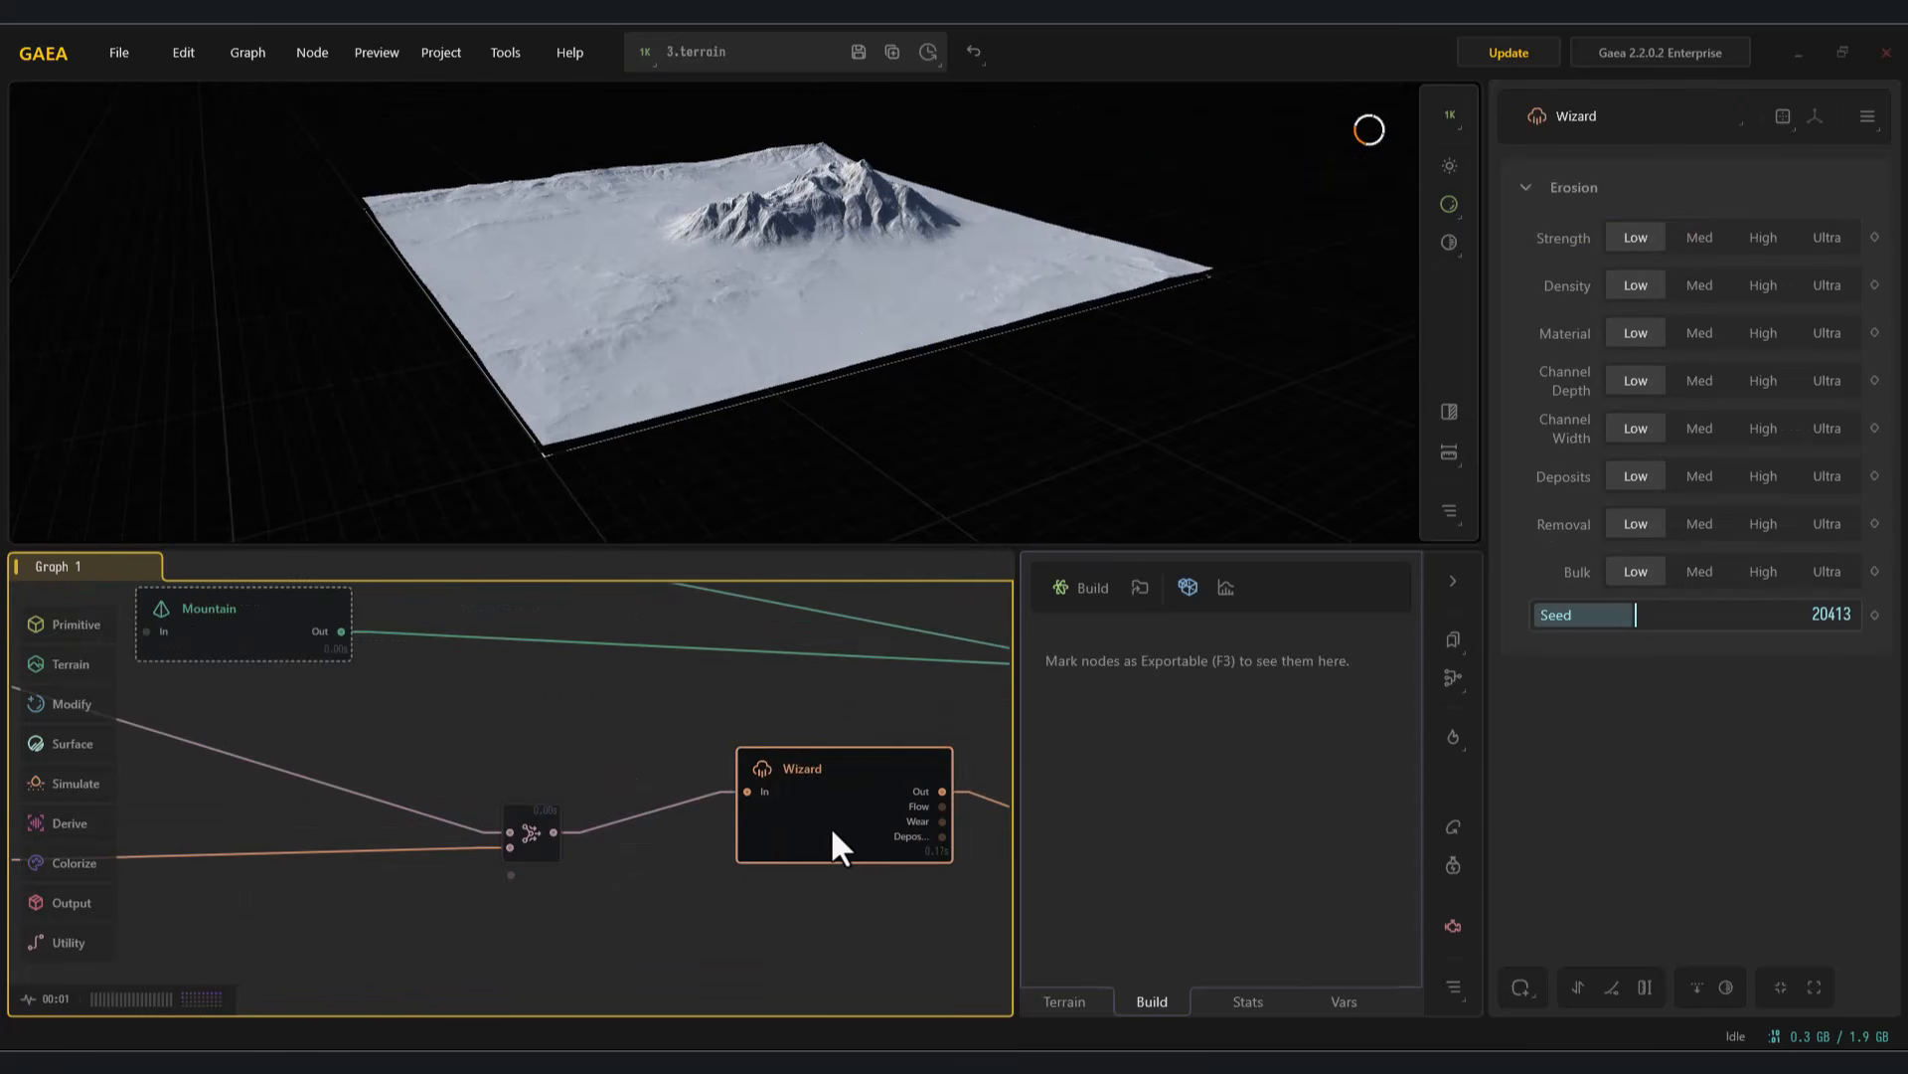
pyautogui.rightClick(831, 825)
pyautogui.click(924, 606)
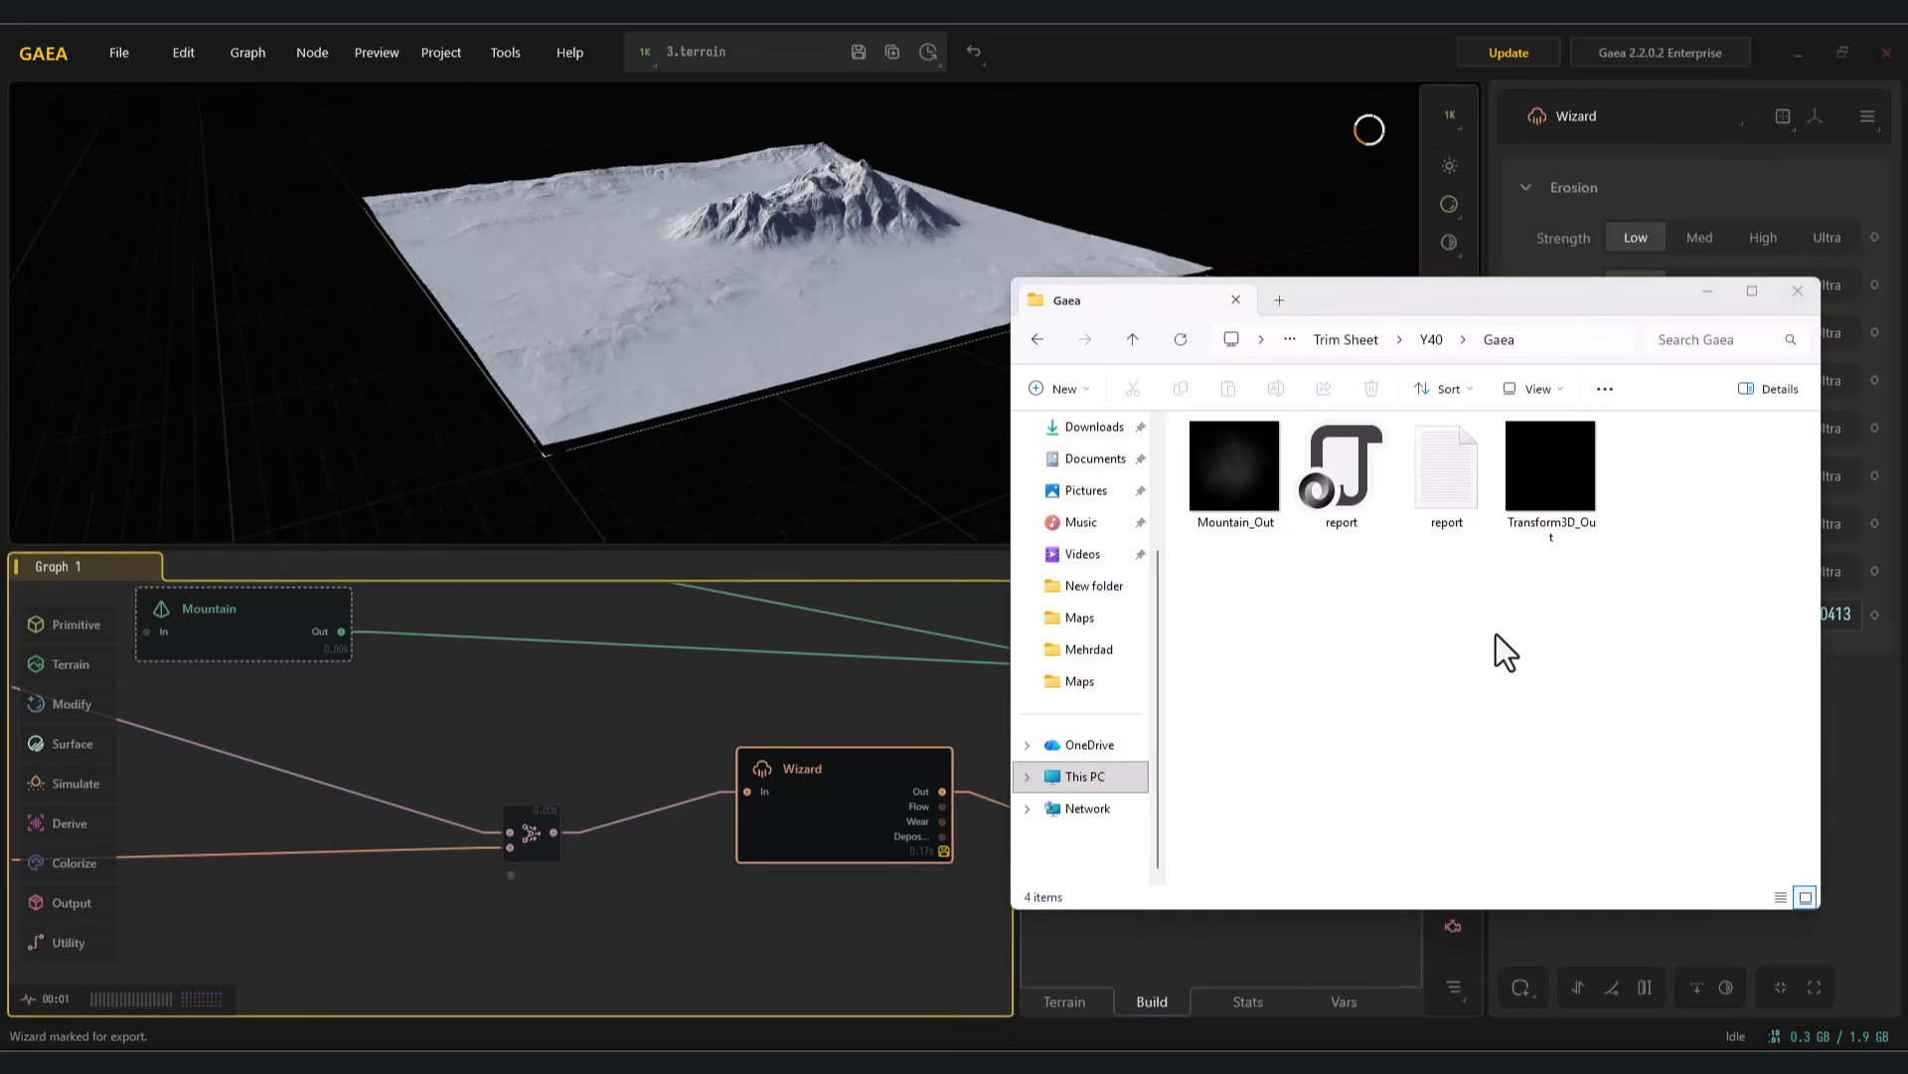
# Delete the old Transform3D_Out and Mountain_Out images from the Gaea export folder
pyautogui.moveTo(1576, 626); pyautogui.dragTo(1560, 475)
pyautogui.press('Delete')
pyautogui.click(1245, 481)
pyautogui.press('Delete')
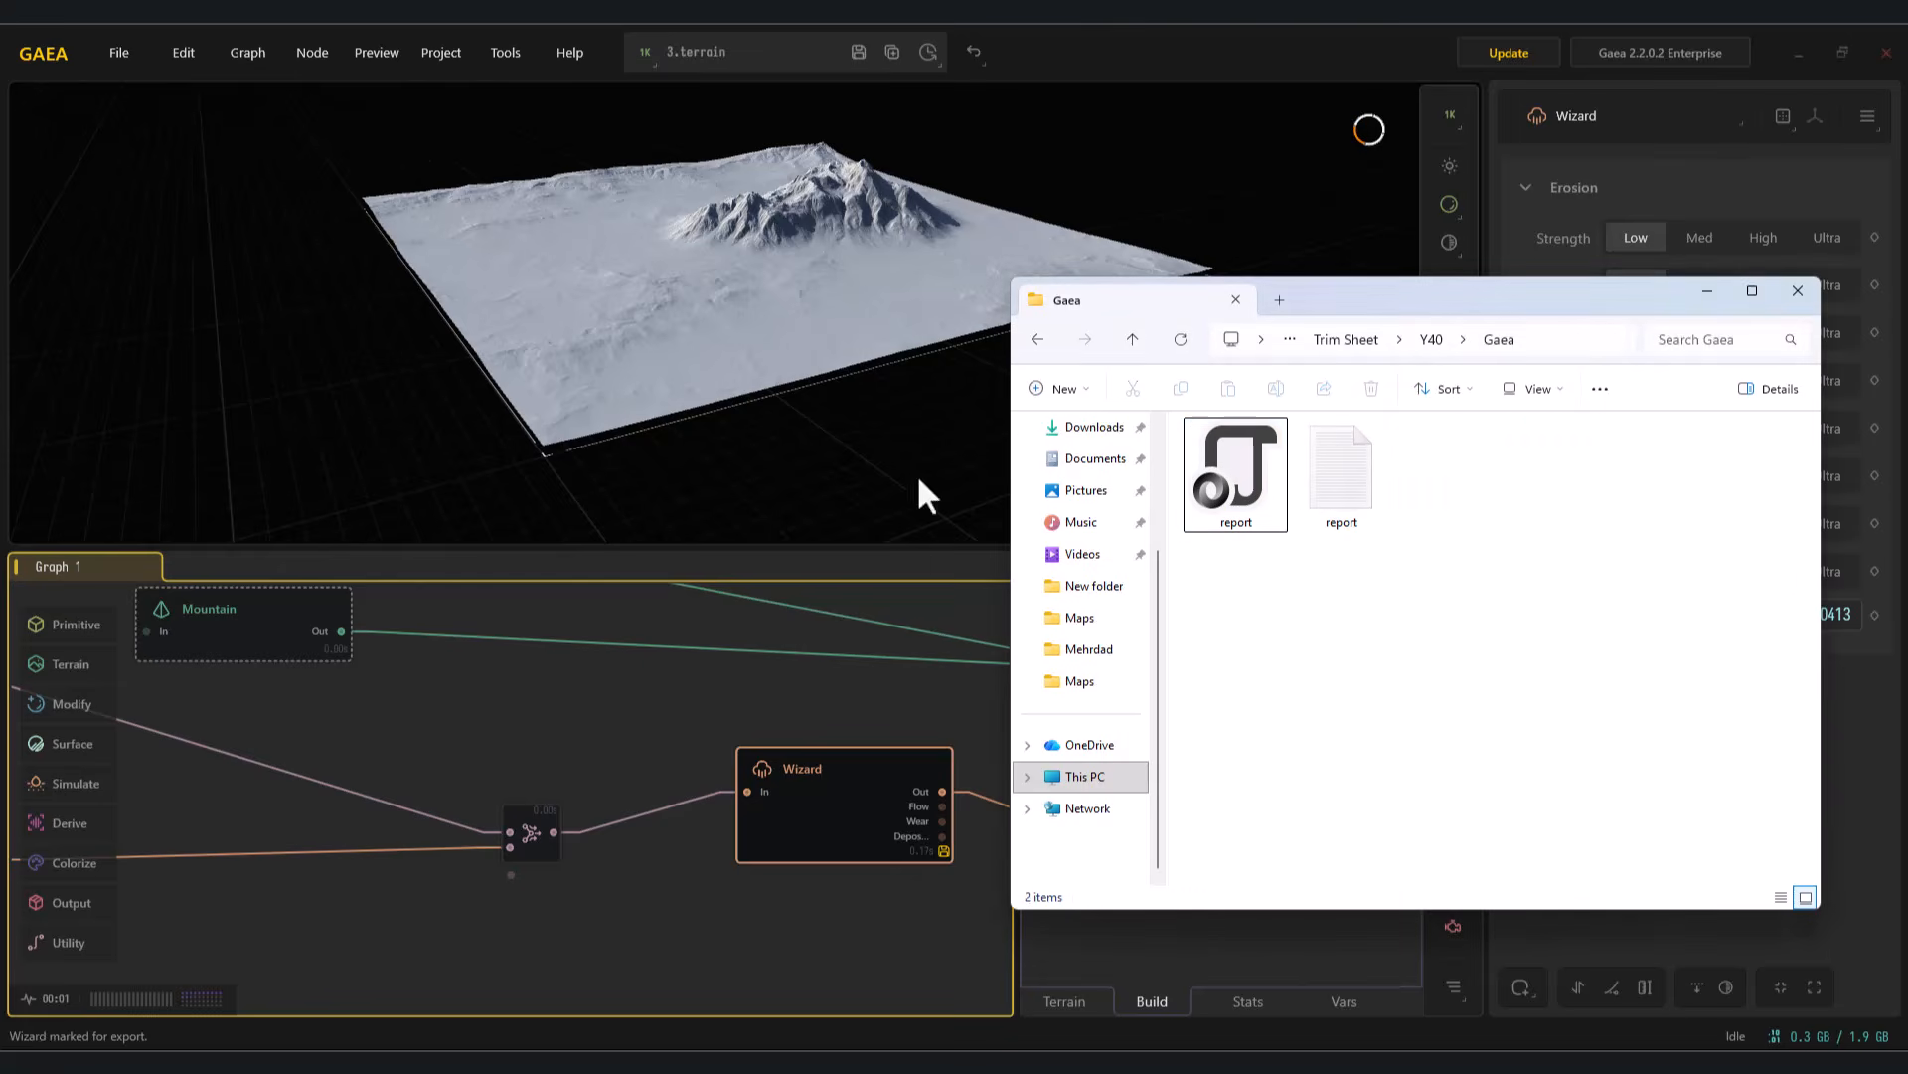
# Replace the Wizard node's EXR export format with another image format and start the build
pyautogui.click(857, 811)
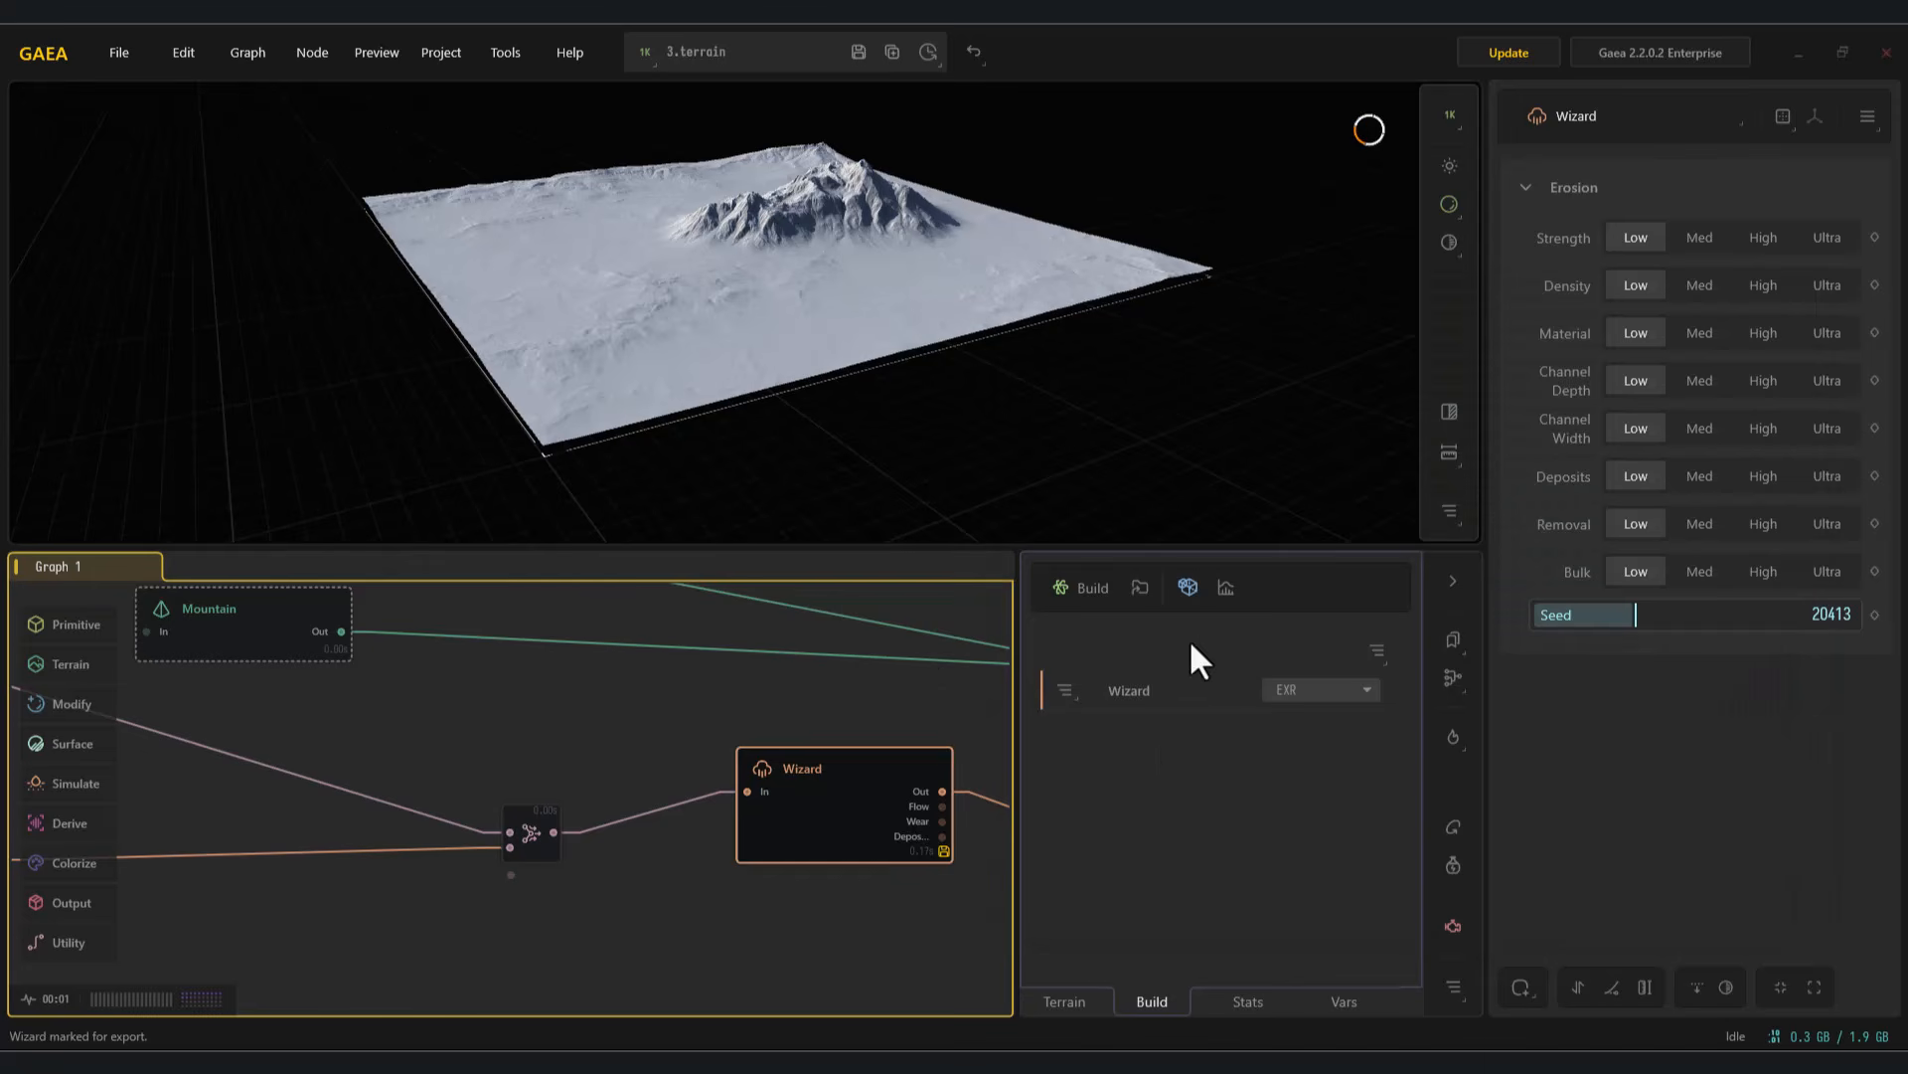
pyautogui.click(1302, 694)
pyautogui.click(1304, 795)
pyautogui.click(1090, 596)
pyautogui.click(873, 525)
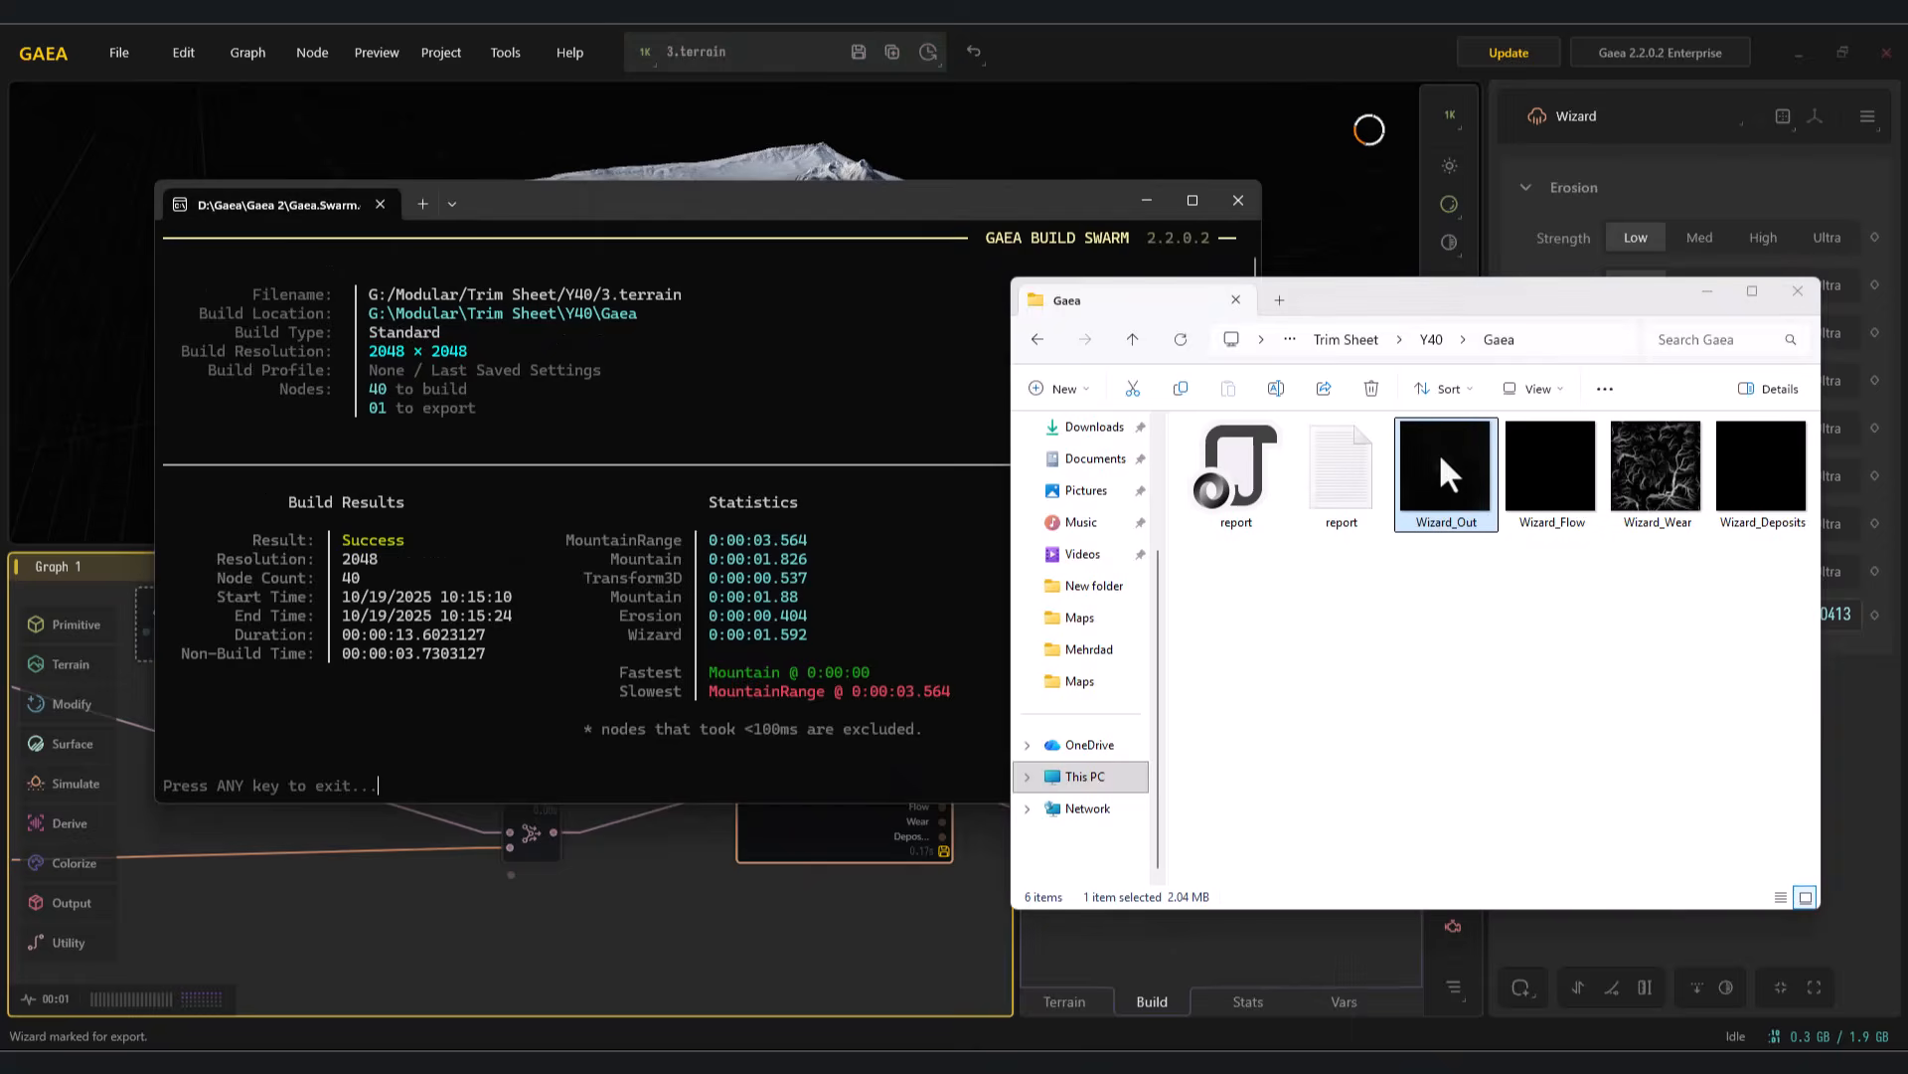
# Inspect the exported Wizard_Out image up close and close it
pyautogui.doubleClick(1442, 460)
pyautogui.scroll(3, 852, 680)
pyautogui.moveTo(1039, 433); pyautogui.dragTo(1183, 648)
pyautogui.click(1529, 179)
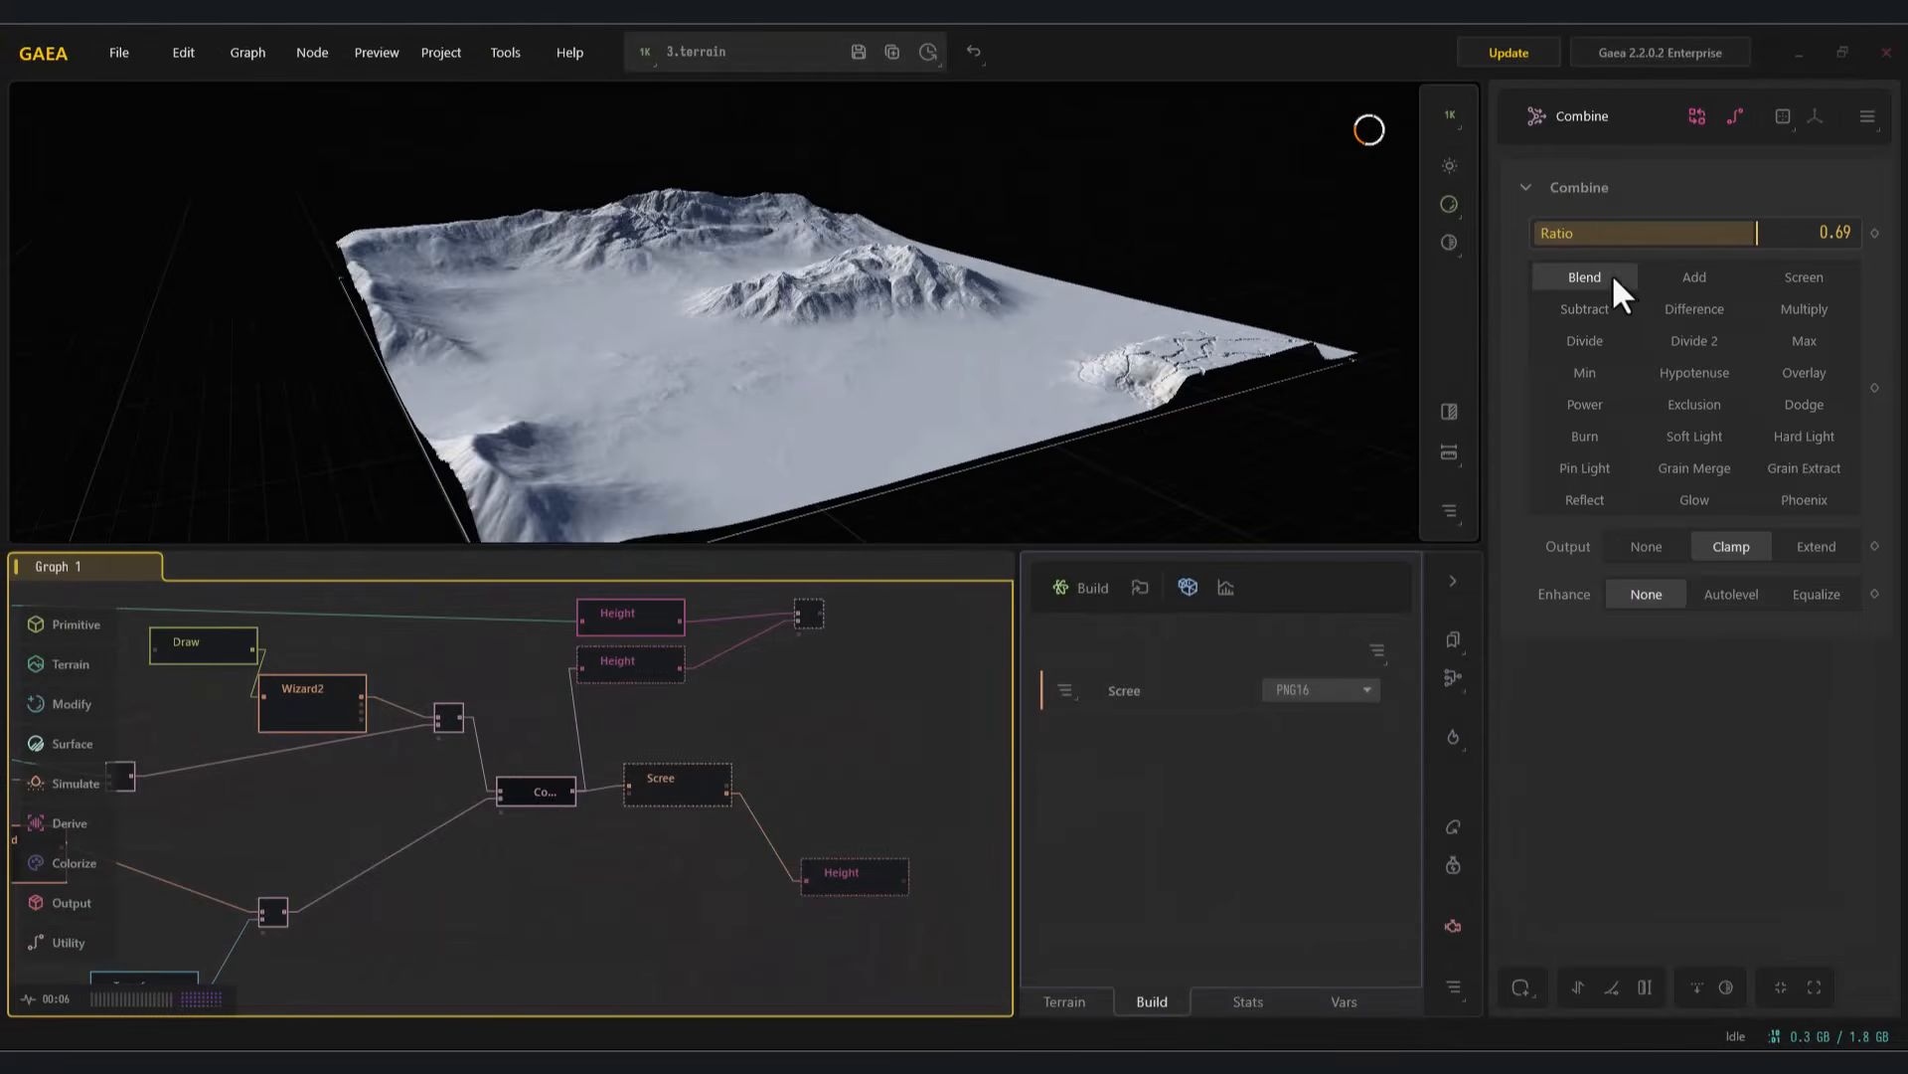
# Lower the Combine node's ratio slightly and build the terrain with the Scree node marked for PNG16 export
pyautogui.moveTo(1767, 235); pyautogui.dragTo(1741, 236)
pyautogui.click(680, 800)
pyautogui.rightClick(680, 802)
pyautogui.click(672, 796)
pyautogui.rightClick(682, 783)
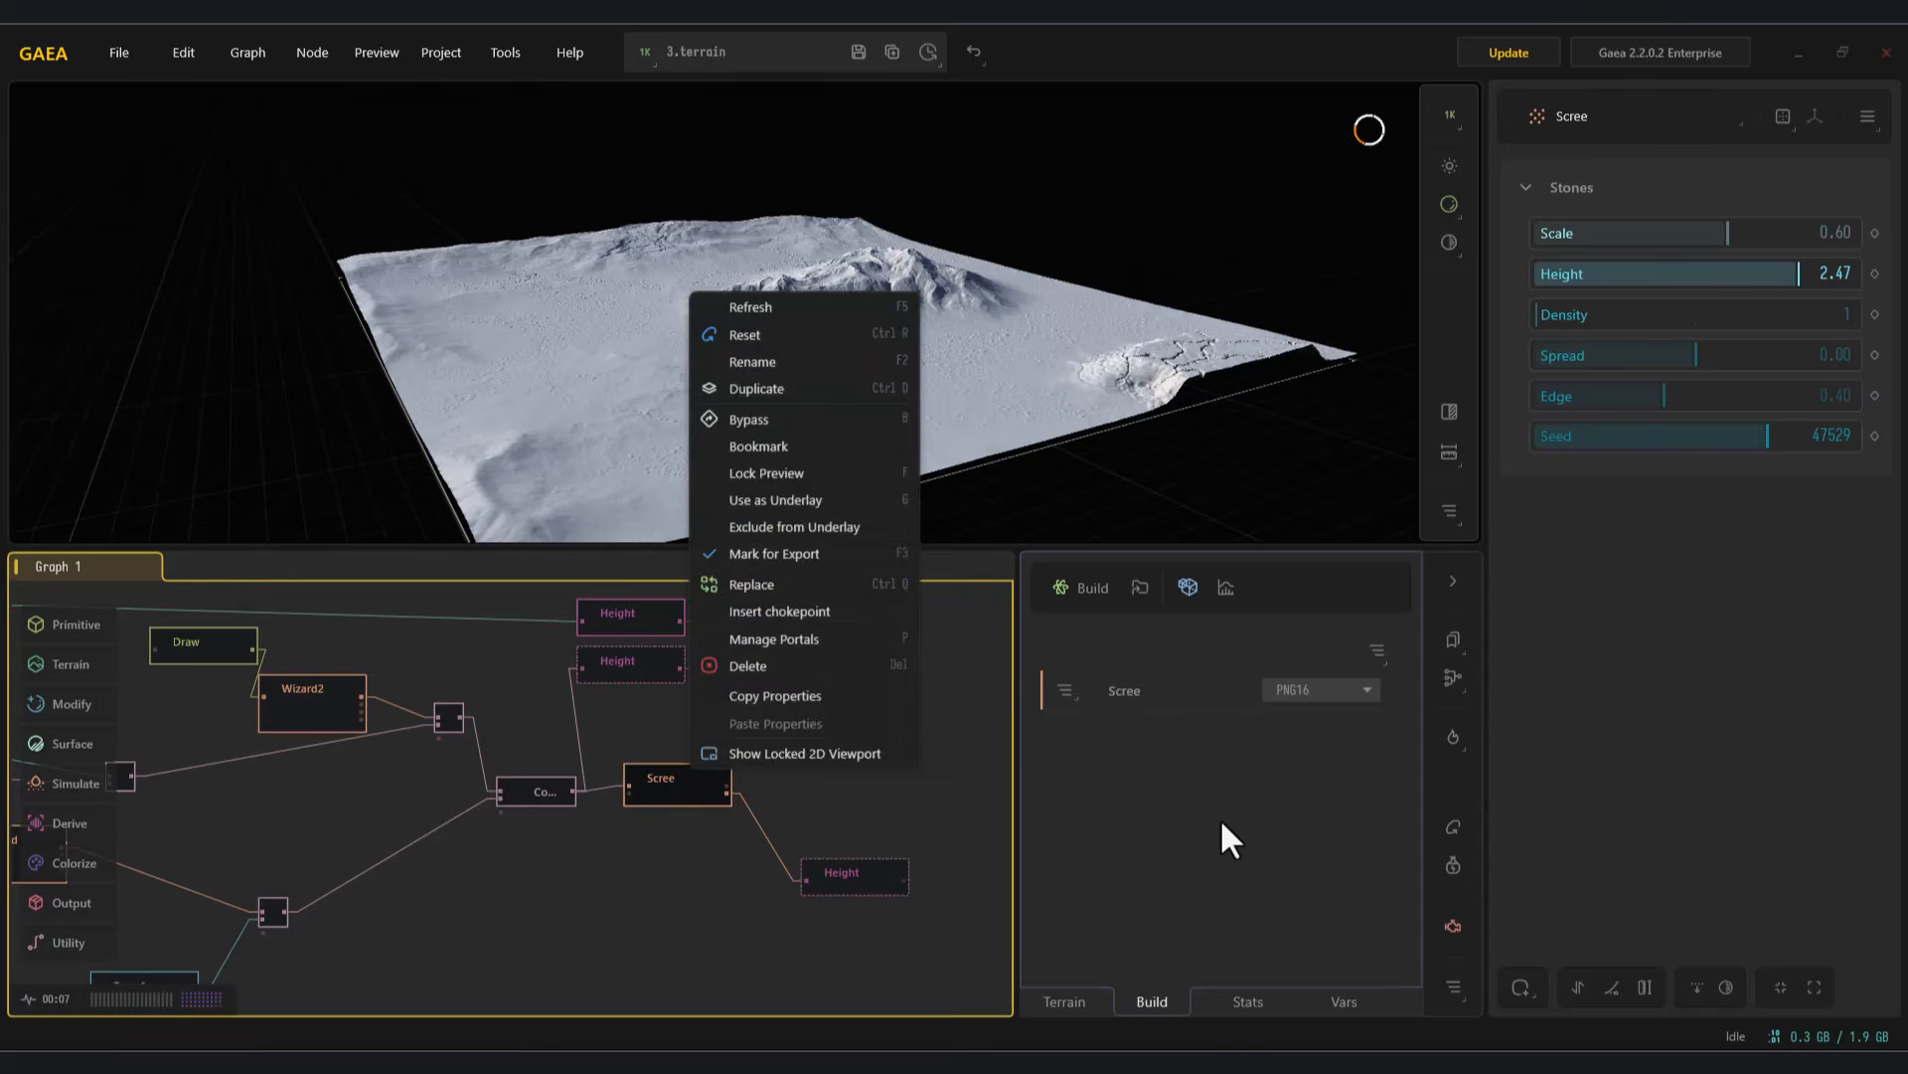
pyautogui.click(1078, 586)
pyautogui.click(893, 525)
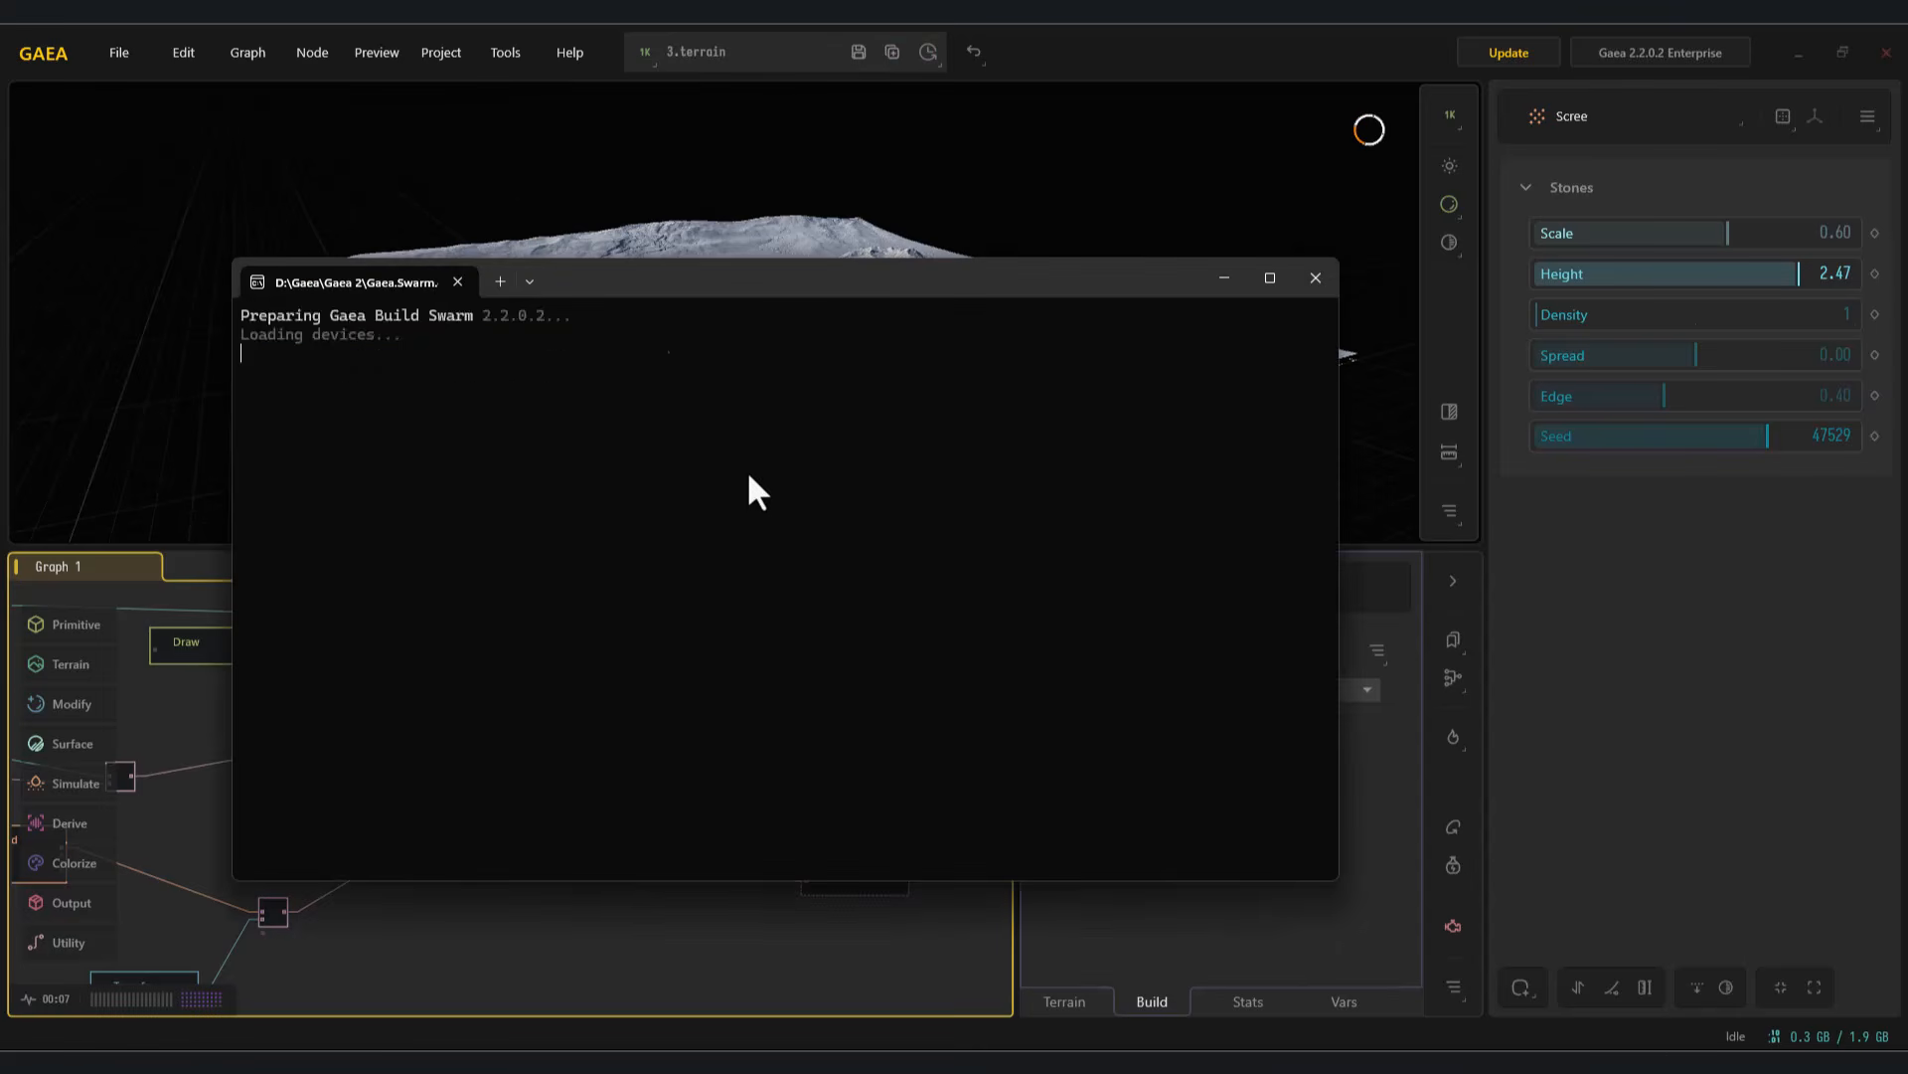
# Open the exported Scree_Out image to check its heightmap and close it
pyautogui.click(1443, 497)
pyautogui.doubleClick(1444, 497)
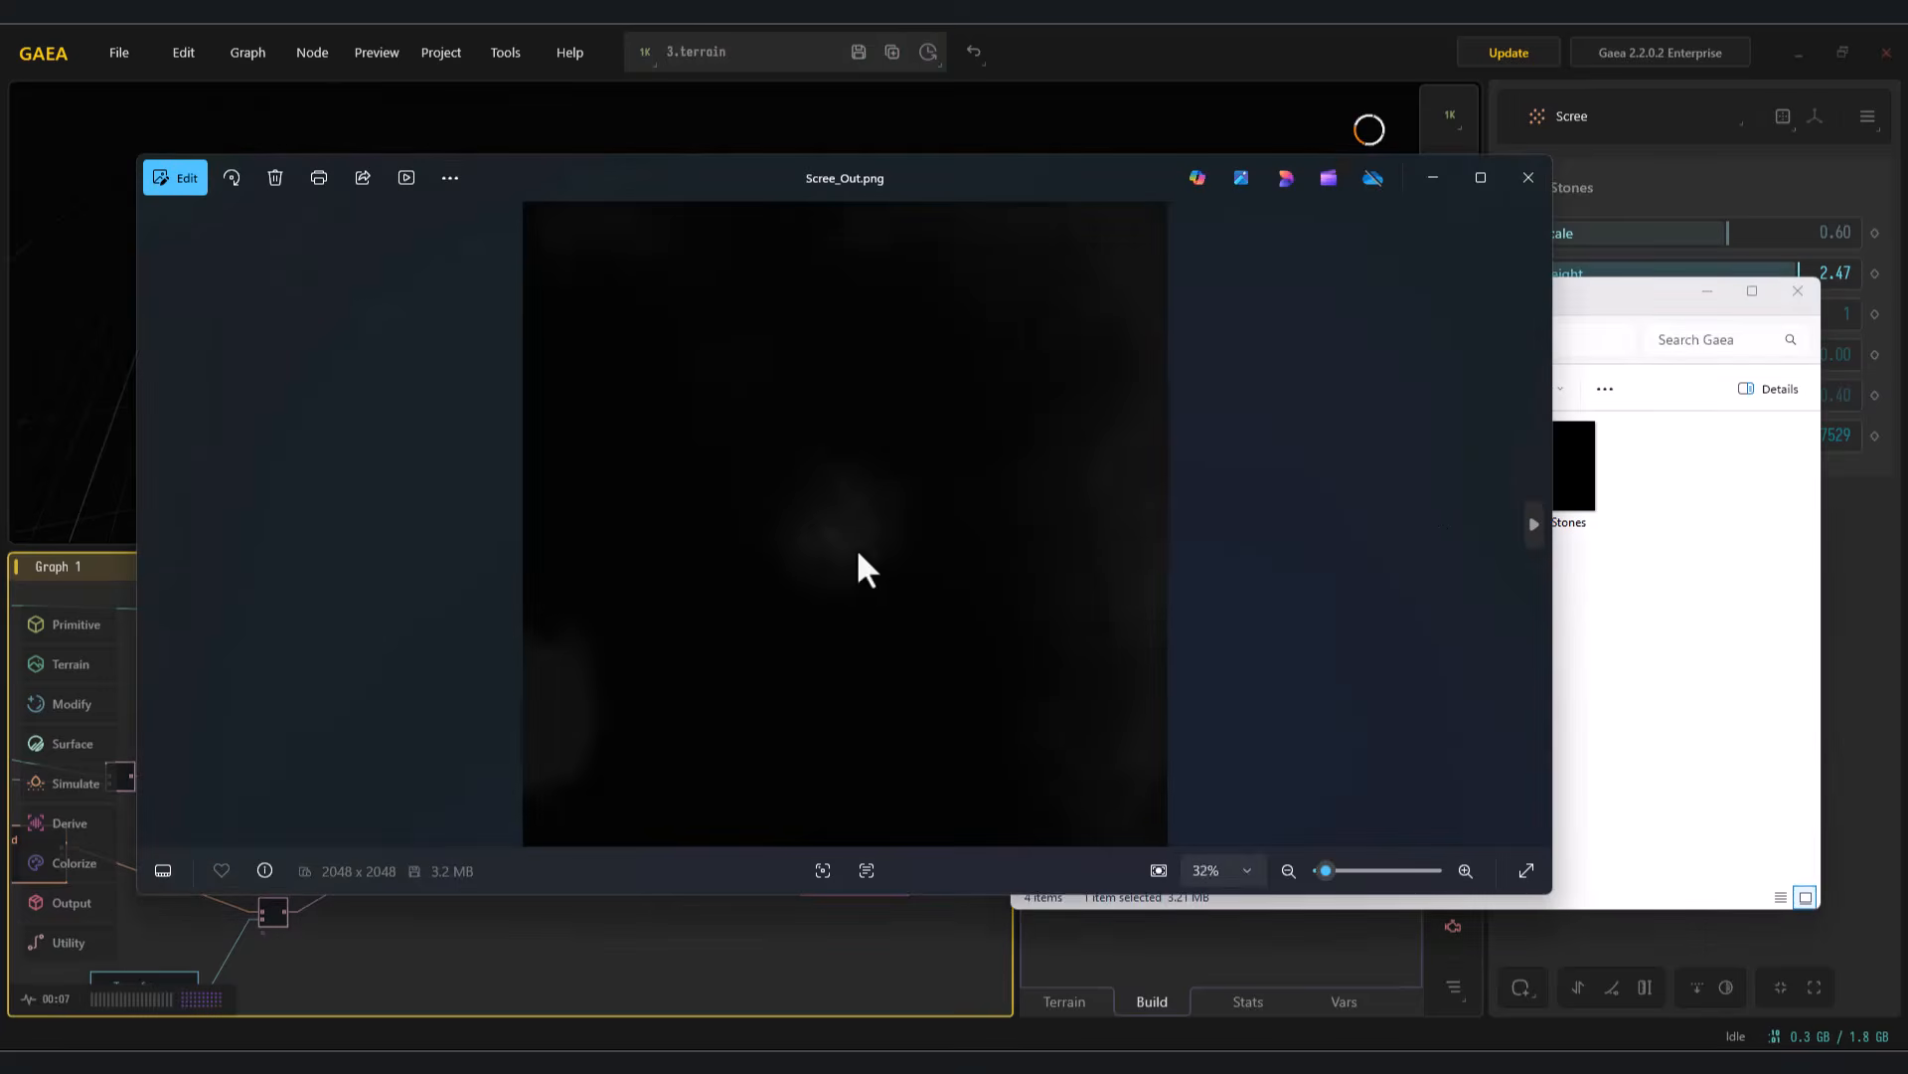
pyautogui.click(1538, 175)
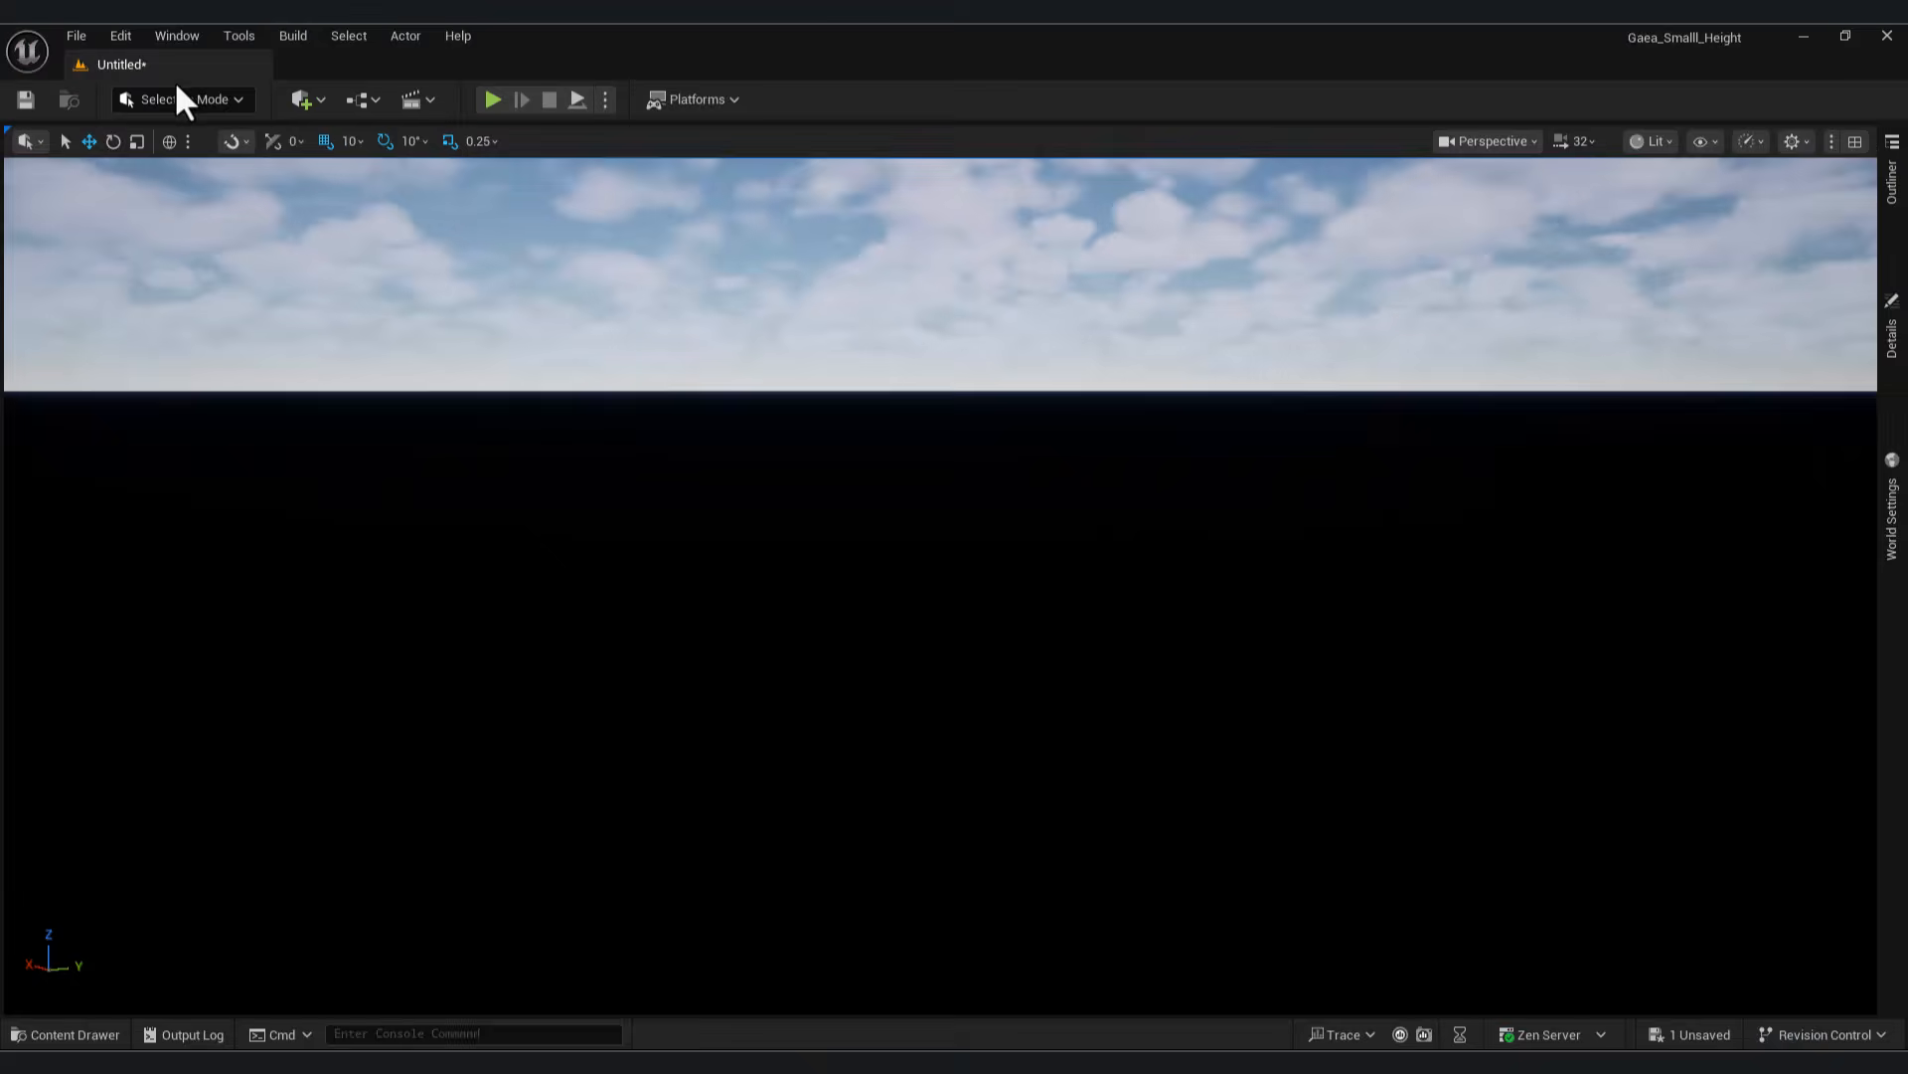
# Switch to Unreal Engine's Landscape mode and import the exported Scree heightmap as a new landscape
pyautogui.click(177, 99)
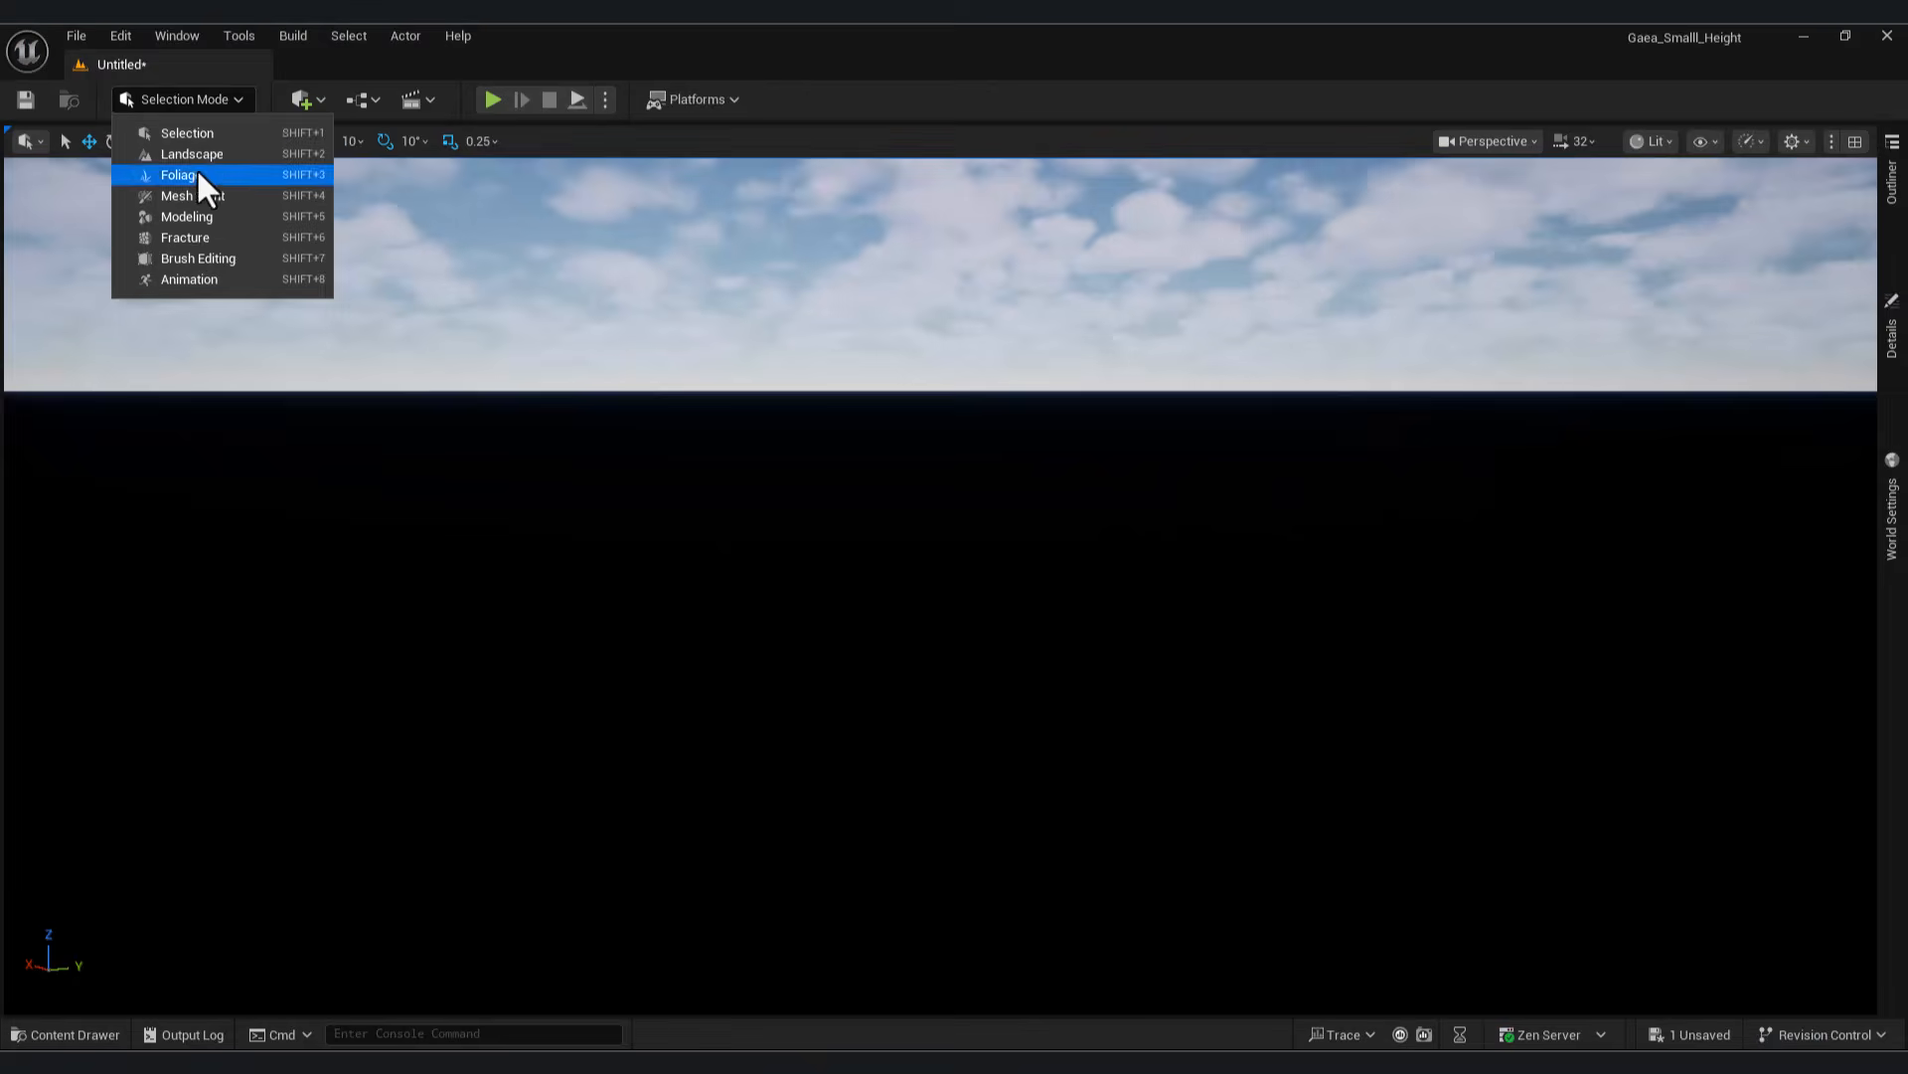
pyautogui.click(188, 165)
pyautogui.click(425, 324)
pyautogui.doubleClick(270, 255)
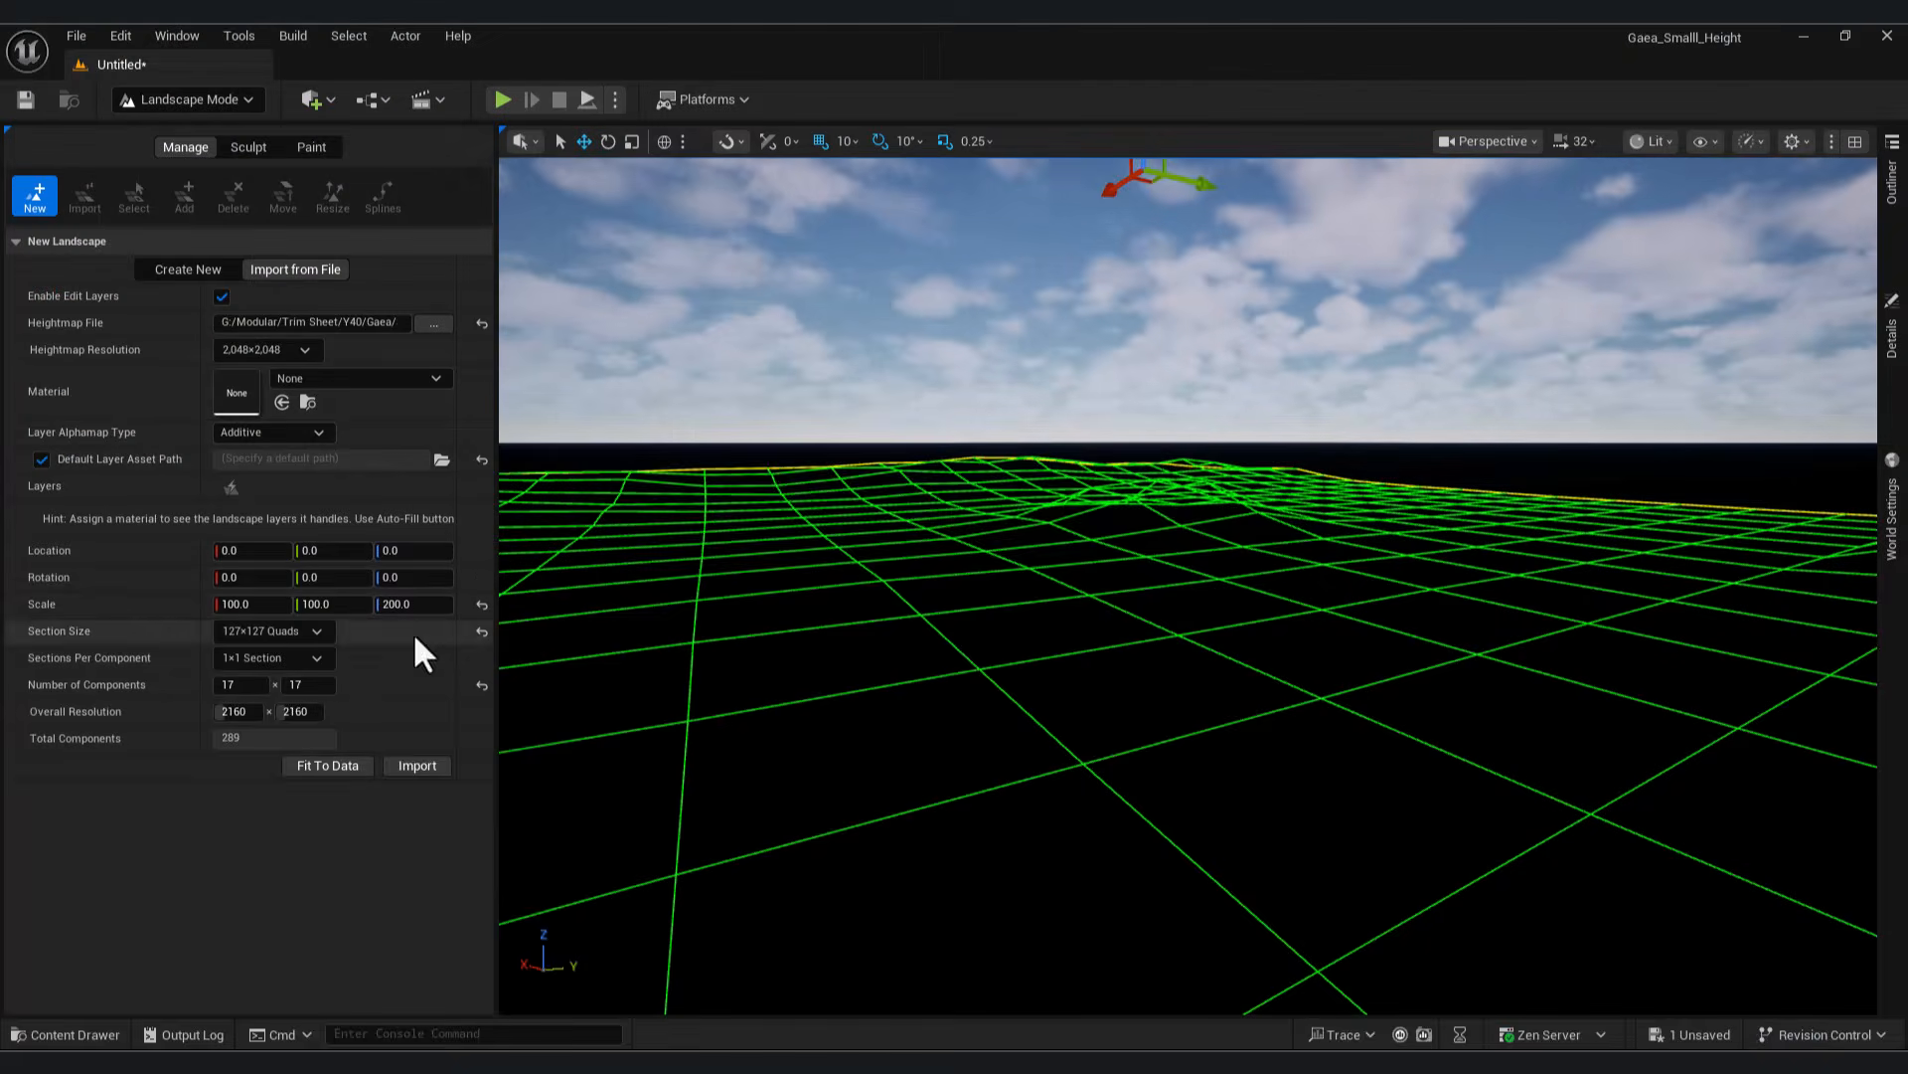
pyautogui.click(418, 765)
# Examine the imported landscape's mountain, stones and rock formation from several heights and compare them with the reference image
pyautogui.press('w')
pyautogui.moveTo(1188, 586); pyautogui.dragTo(1187, 651, button='right')
pyautogui.moveTo(1193, 898); pyautogui.dragTo(1193, 895, button='right')
pyautogui.press('s')
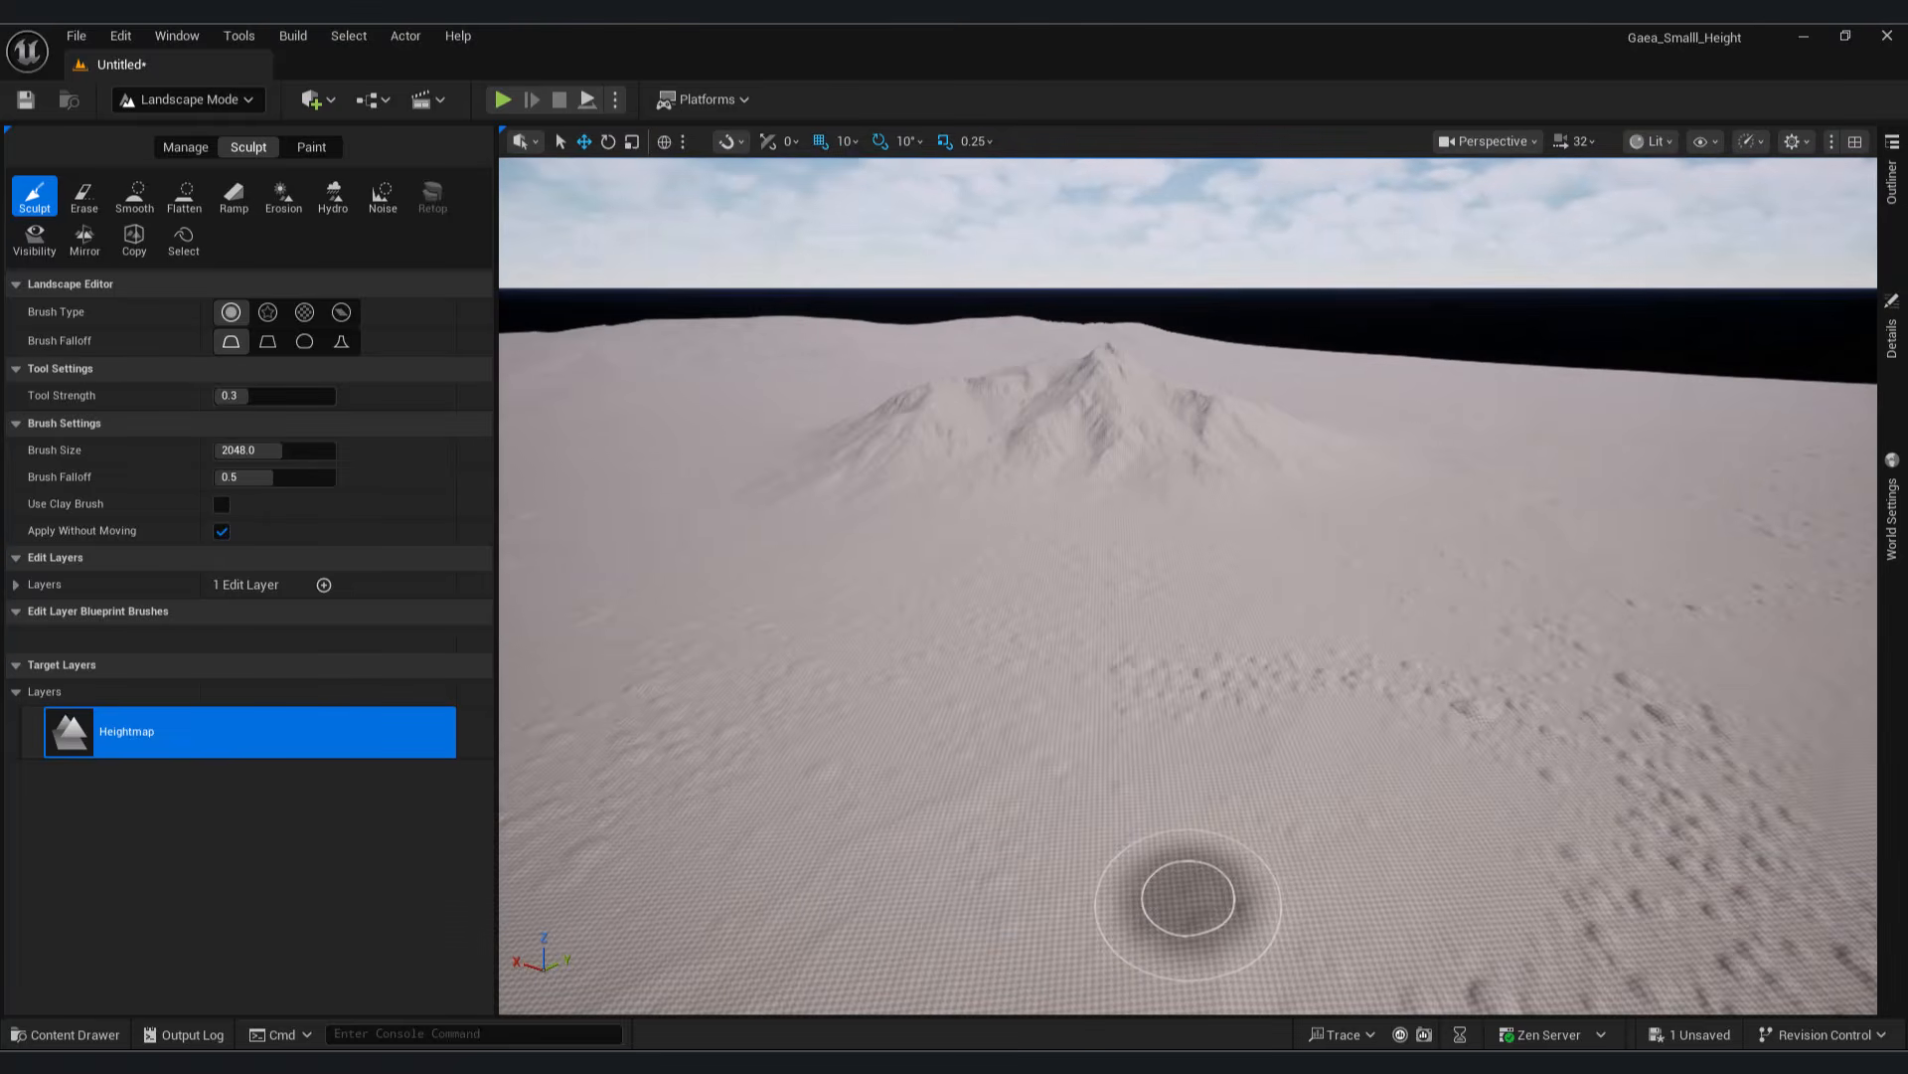
pyautogui.click(1402, 1050)
pyautogui.moveTo(1257, 741); pyautogui.dragTo(1263, 648, button='right')
pyautogui.press('q')
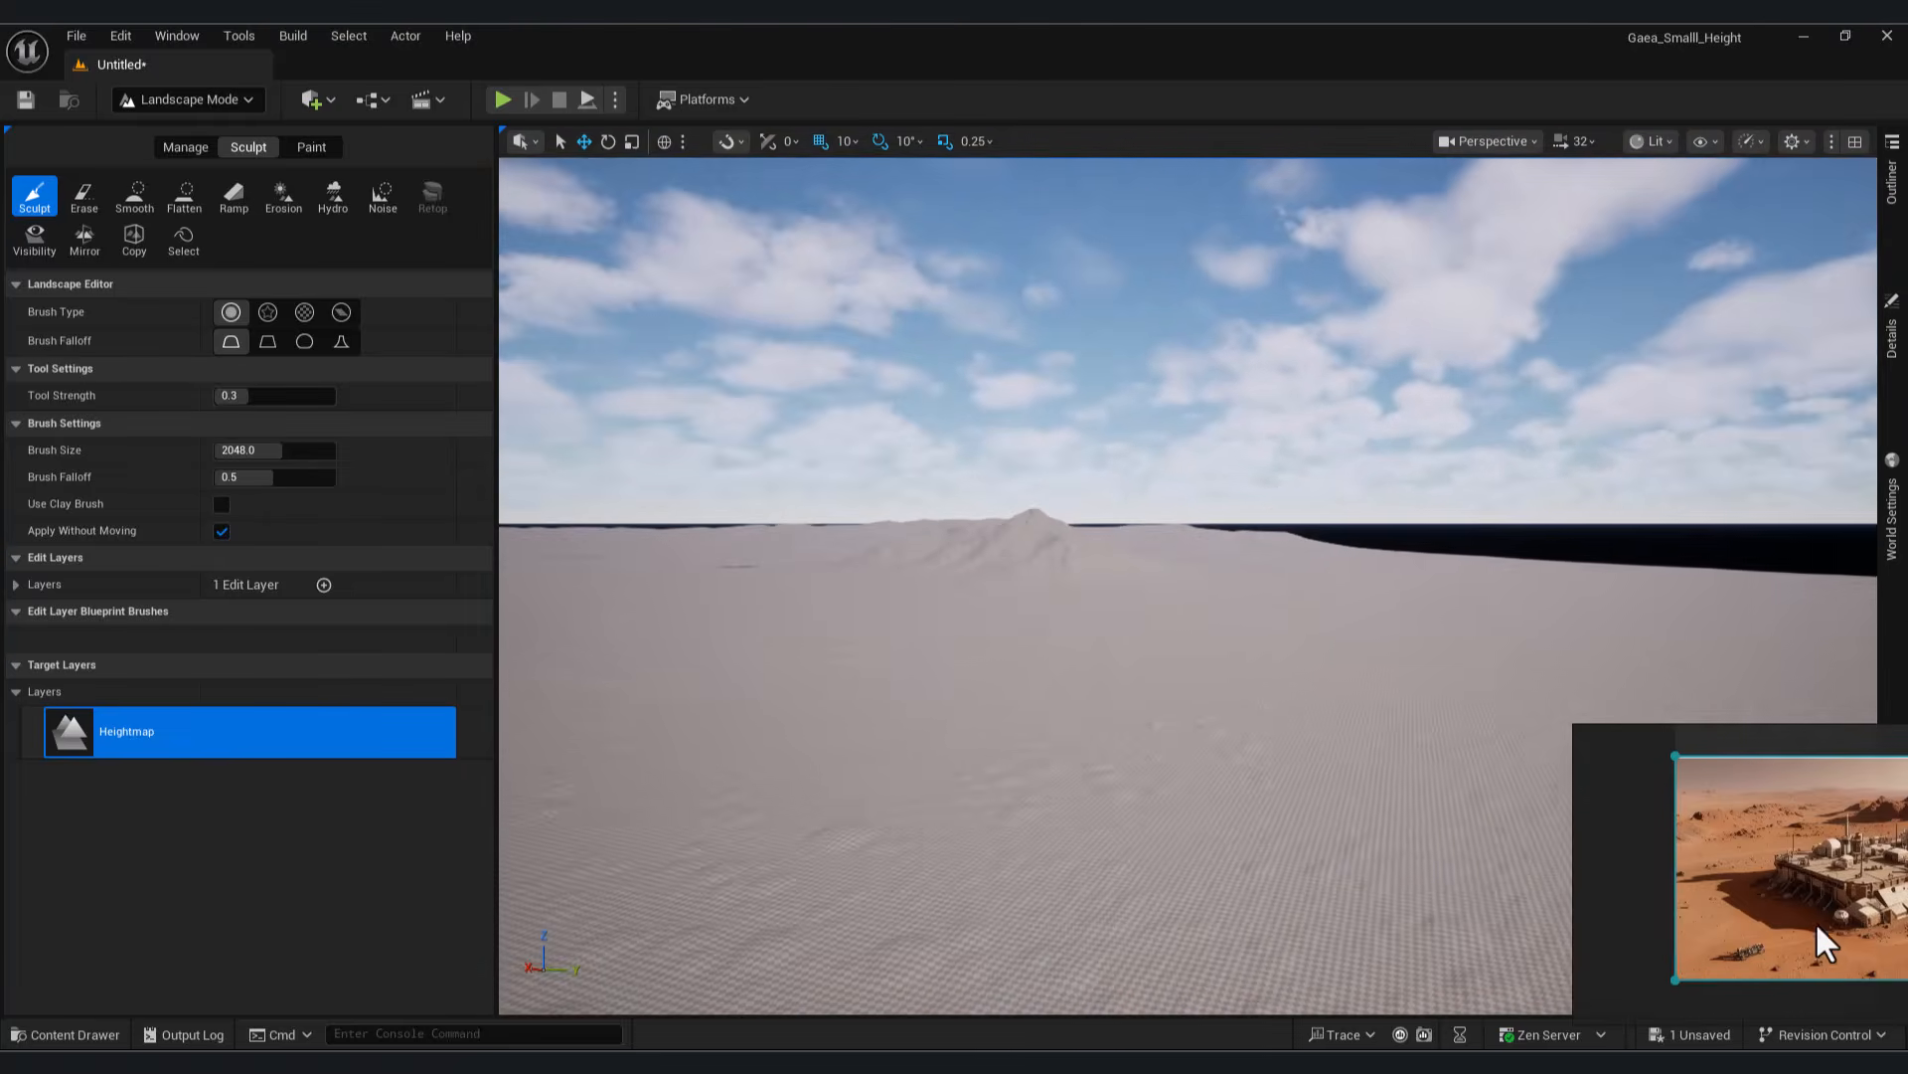
pyautogui.moveTo(1756, 916); pyautogui.dragTo(1506, 763, button='right')
pyautogui.moveTo(1506, 764); pyautogui.dragTo(1466, 775, button='middle')
pyautogui.press('d')
pyautogui.moveTo(1270, 725); pyautogui.dragTo(1297, 785, button='right')
pyautogui.press('e')
pyautogui.press('a')
pyautogui.moveTo(1242, 969)
pyautogui.mouseDown(button='right')
pyautogui.moveTo(1208, 959)
pyautogui.moveTo(1201, 992)
pyautogui.mouseUp(button='right')
pyautogui.press('e')
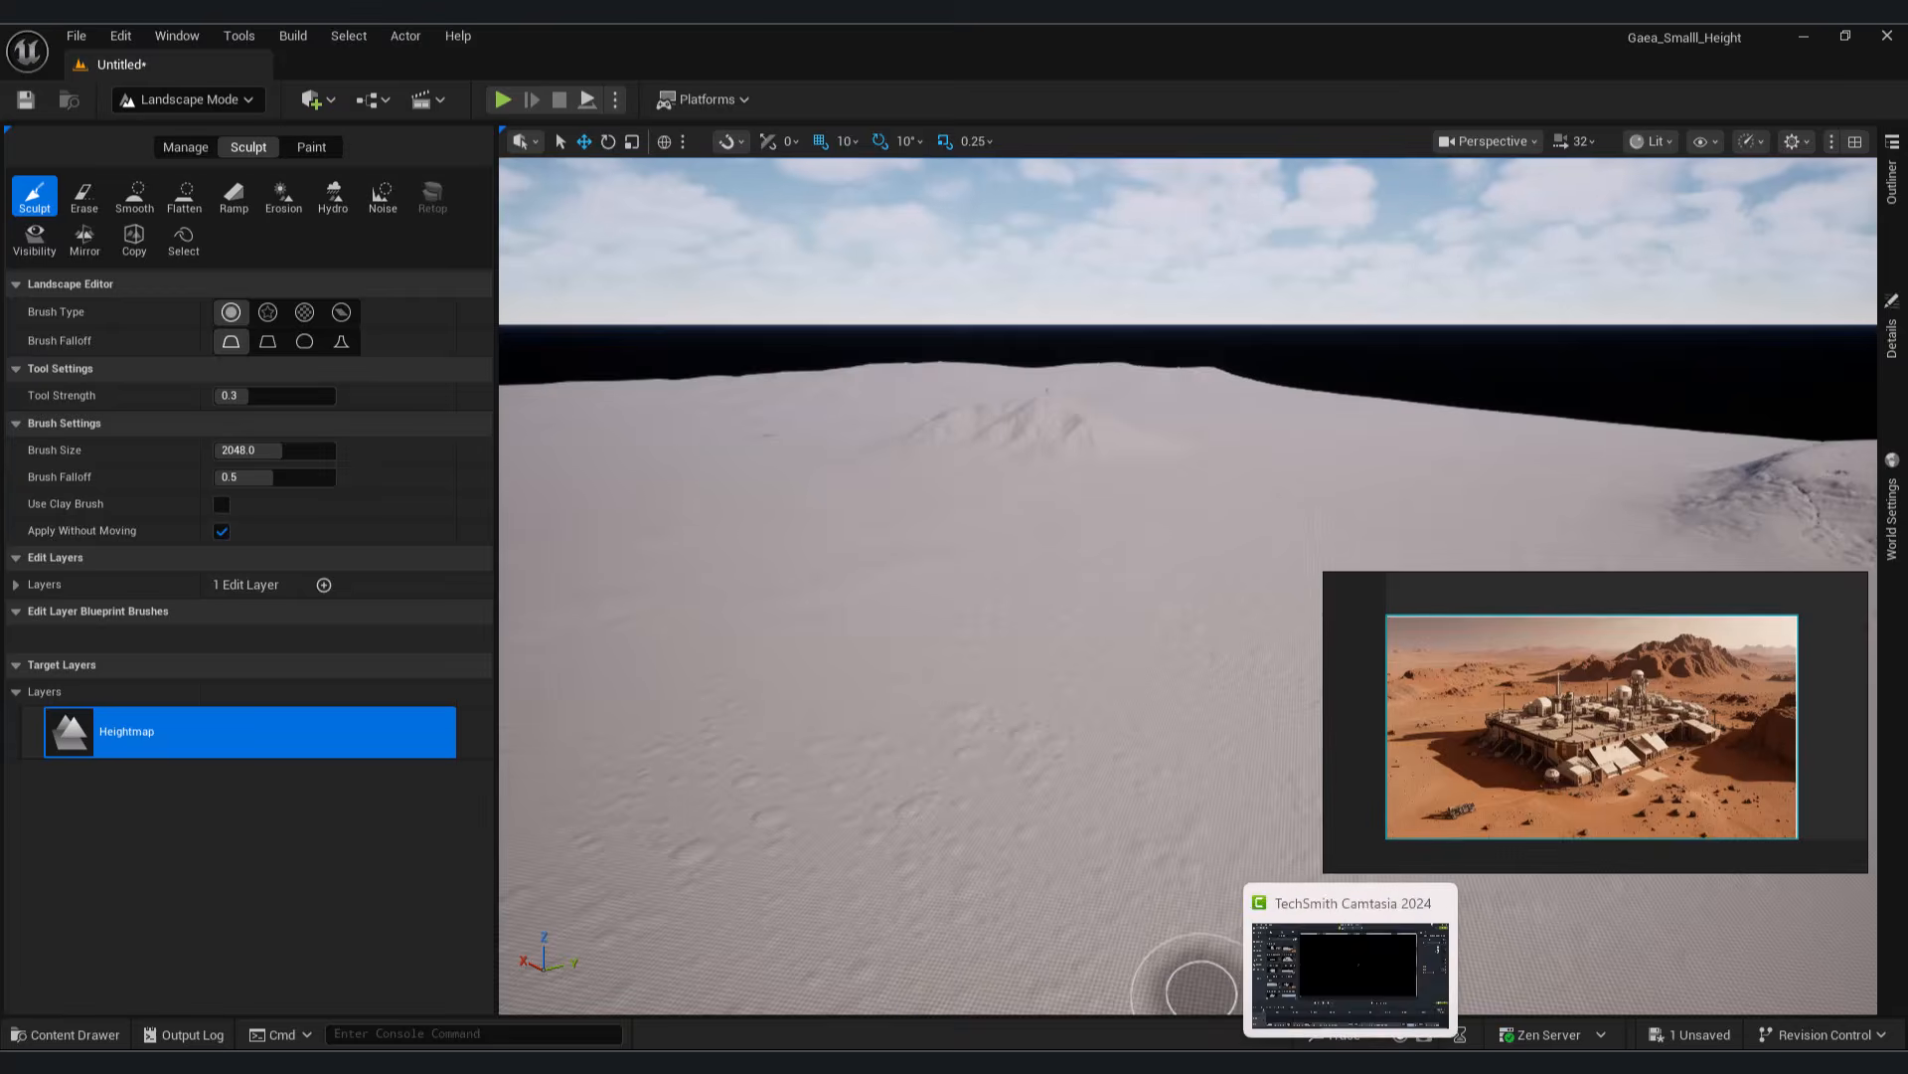
# Back in Gaea, set the Transform node's Offset Y to 0.26 and rebuild the terrain with the Scree export
pyautogui.click(1290, 1061)
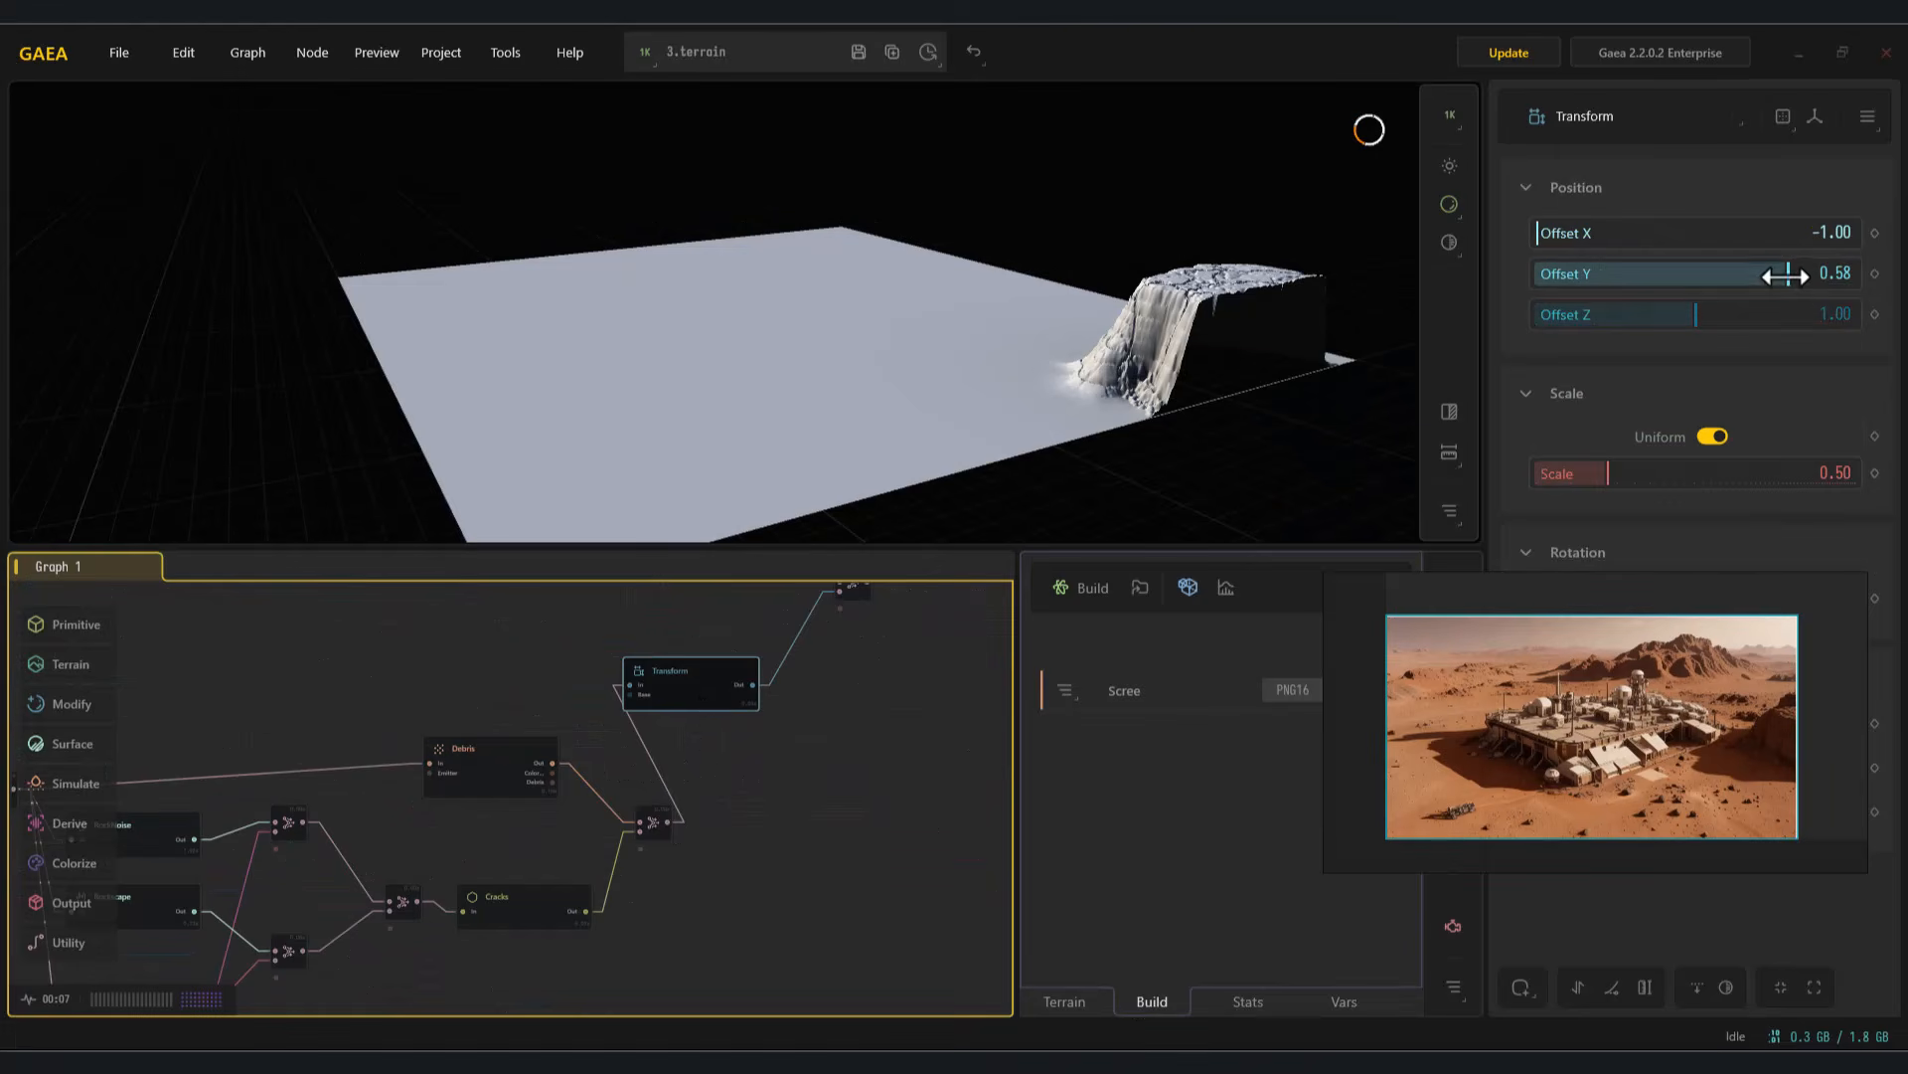
pyautogui.moveTo(1786, 276); pyautogui.dragTo(1735, 300)
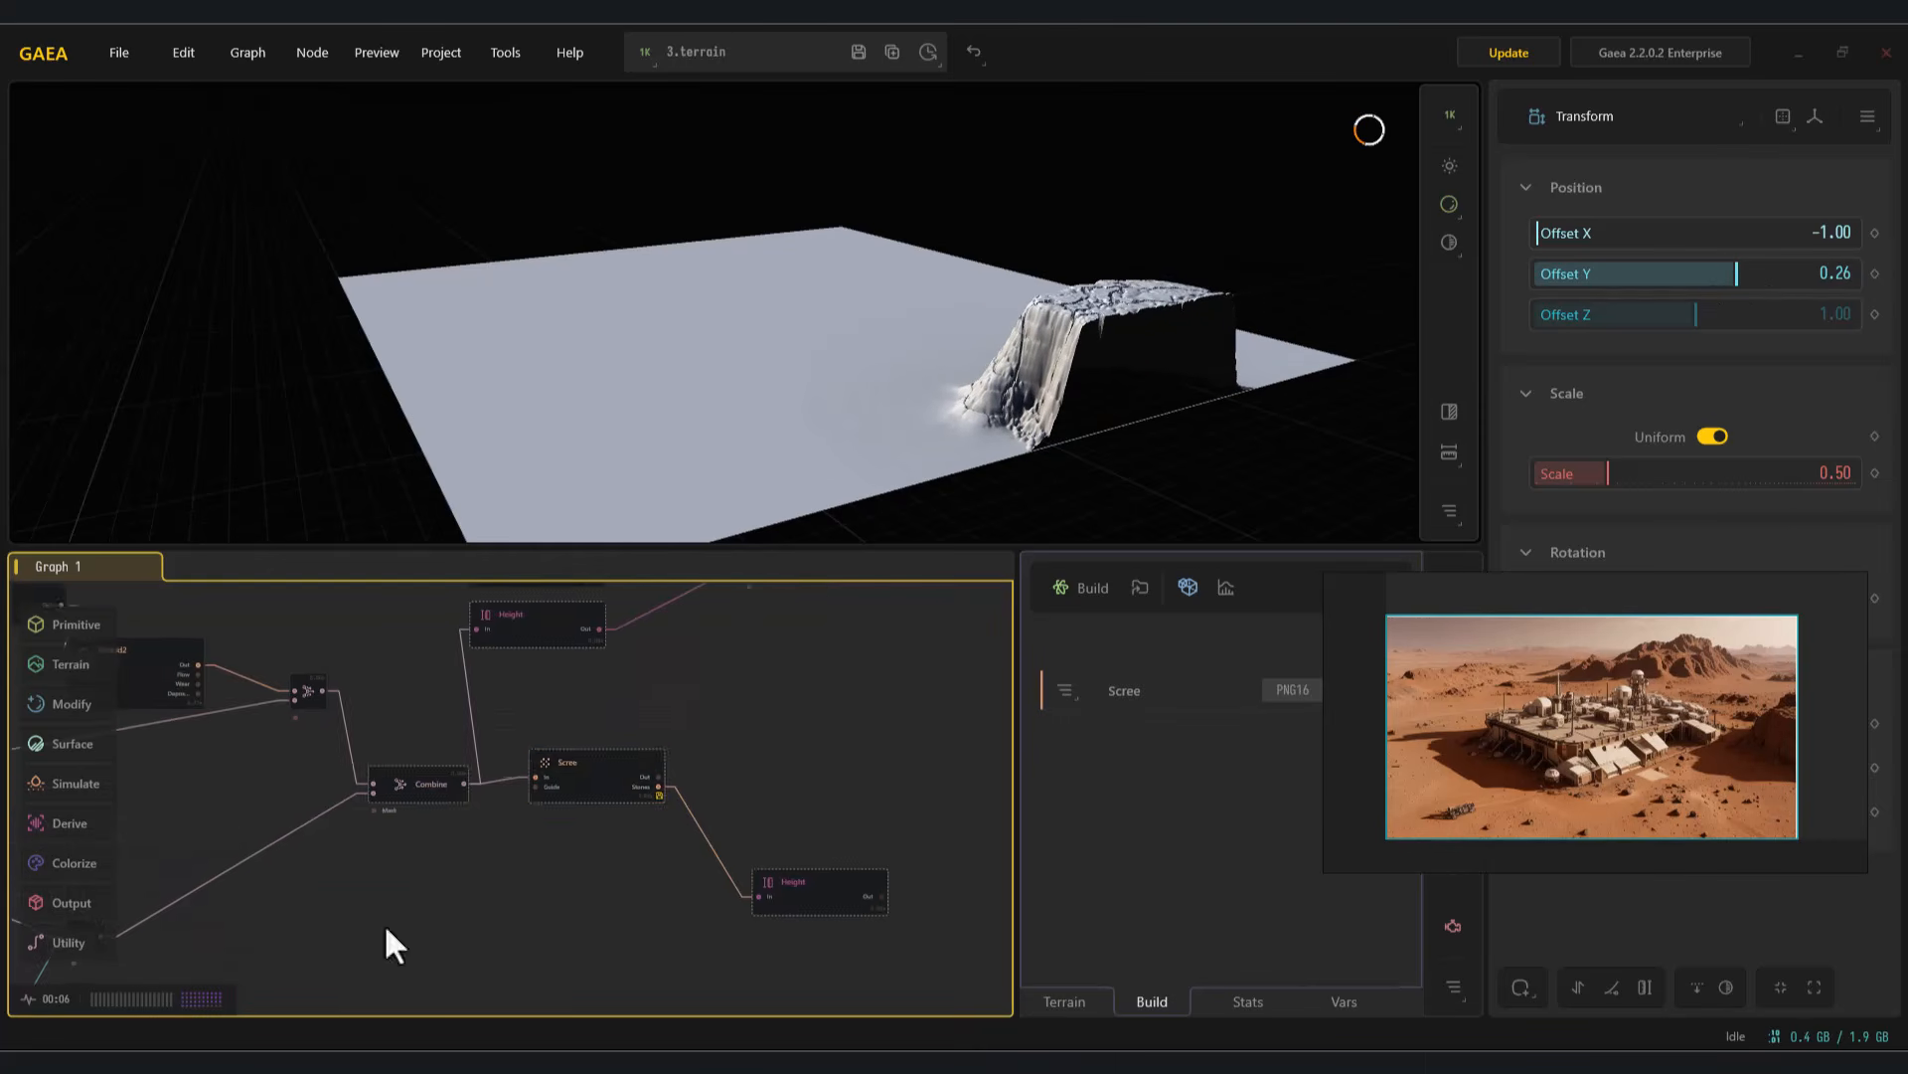
pyautogui.click(596, 785)
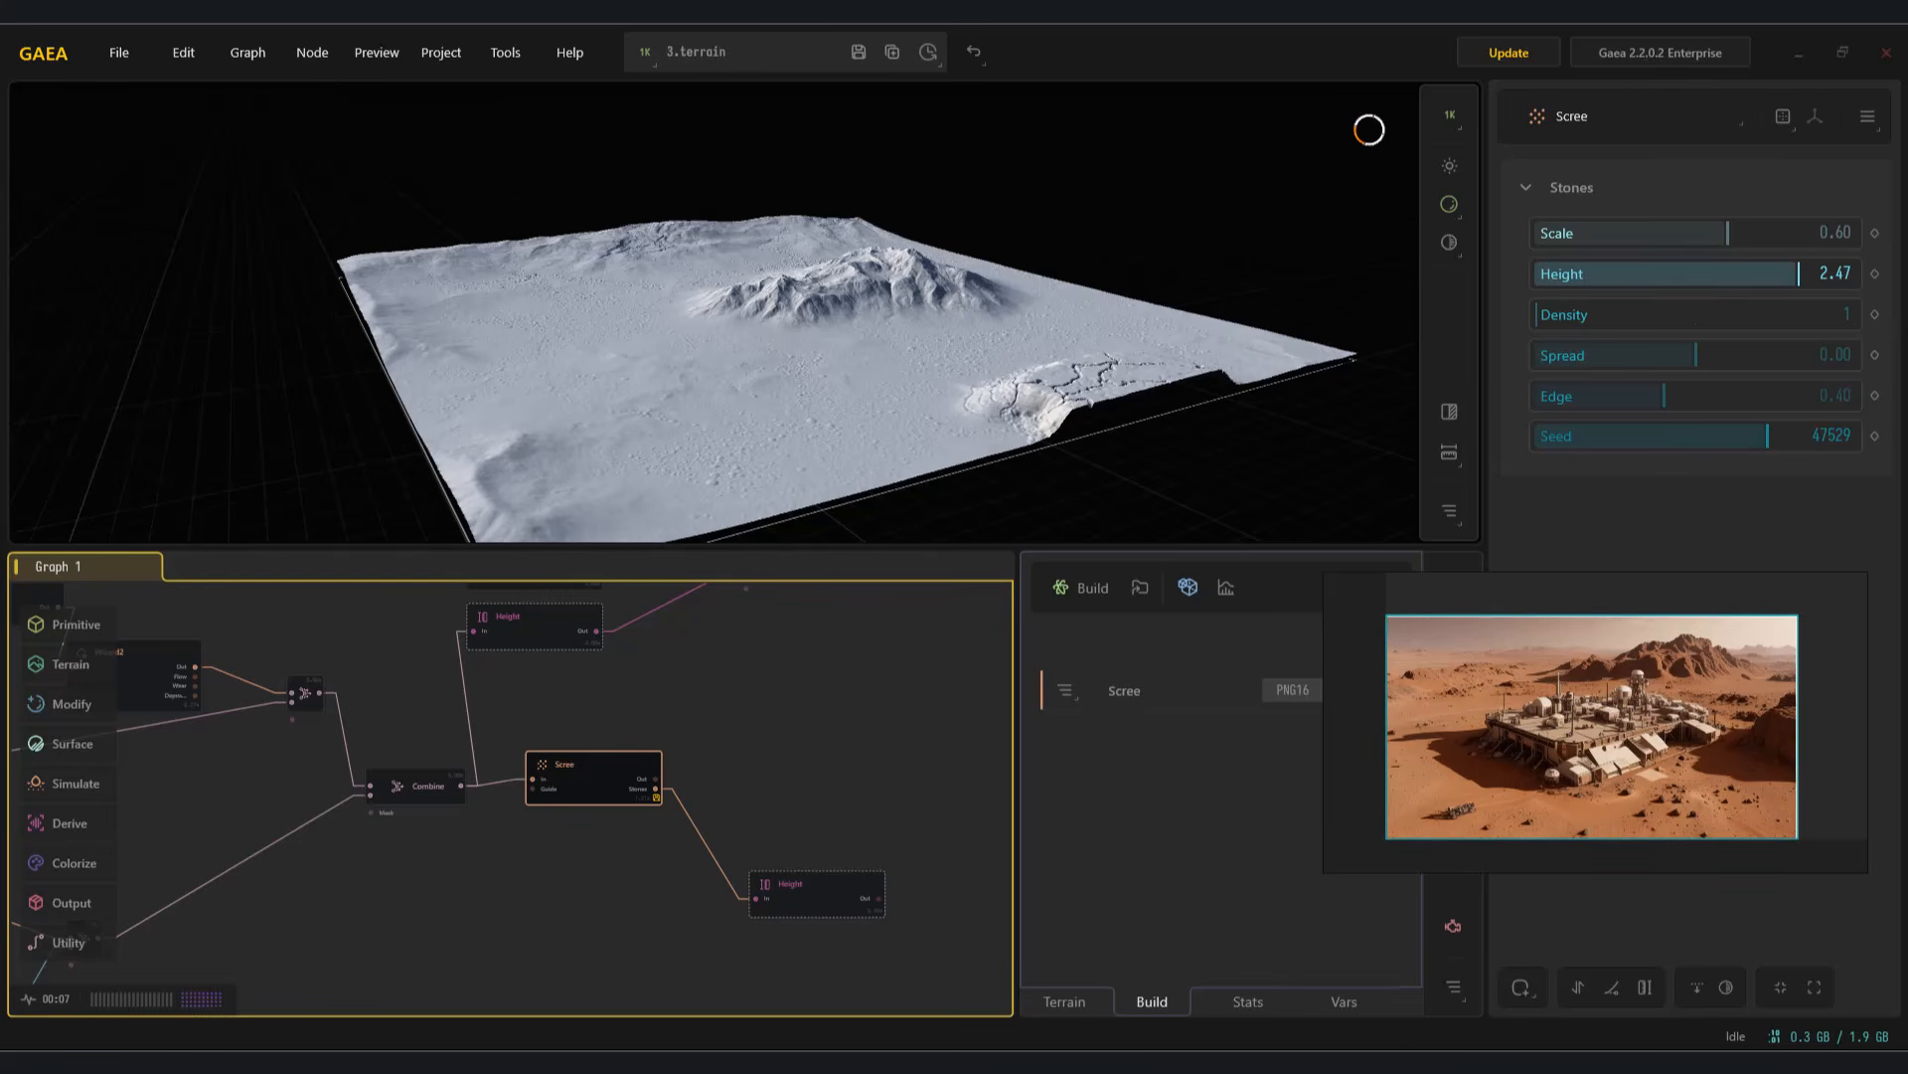
pyautogui.click(1080, 587)
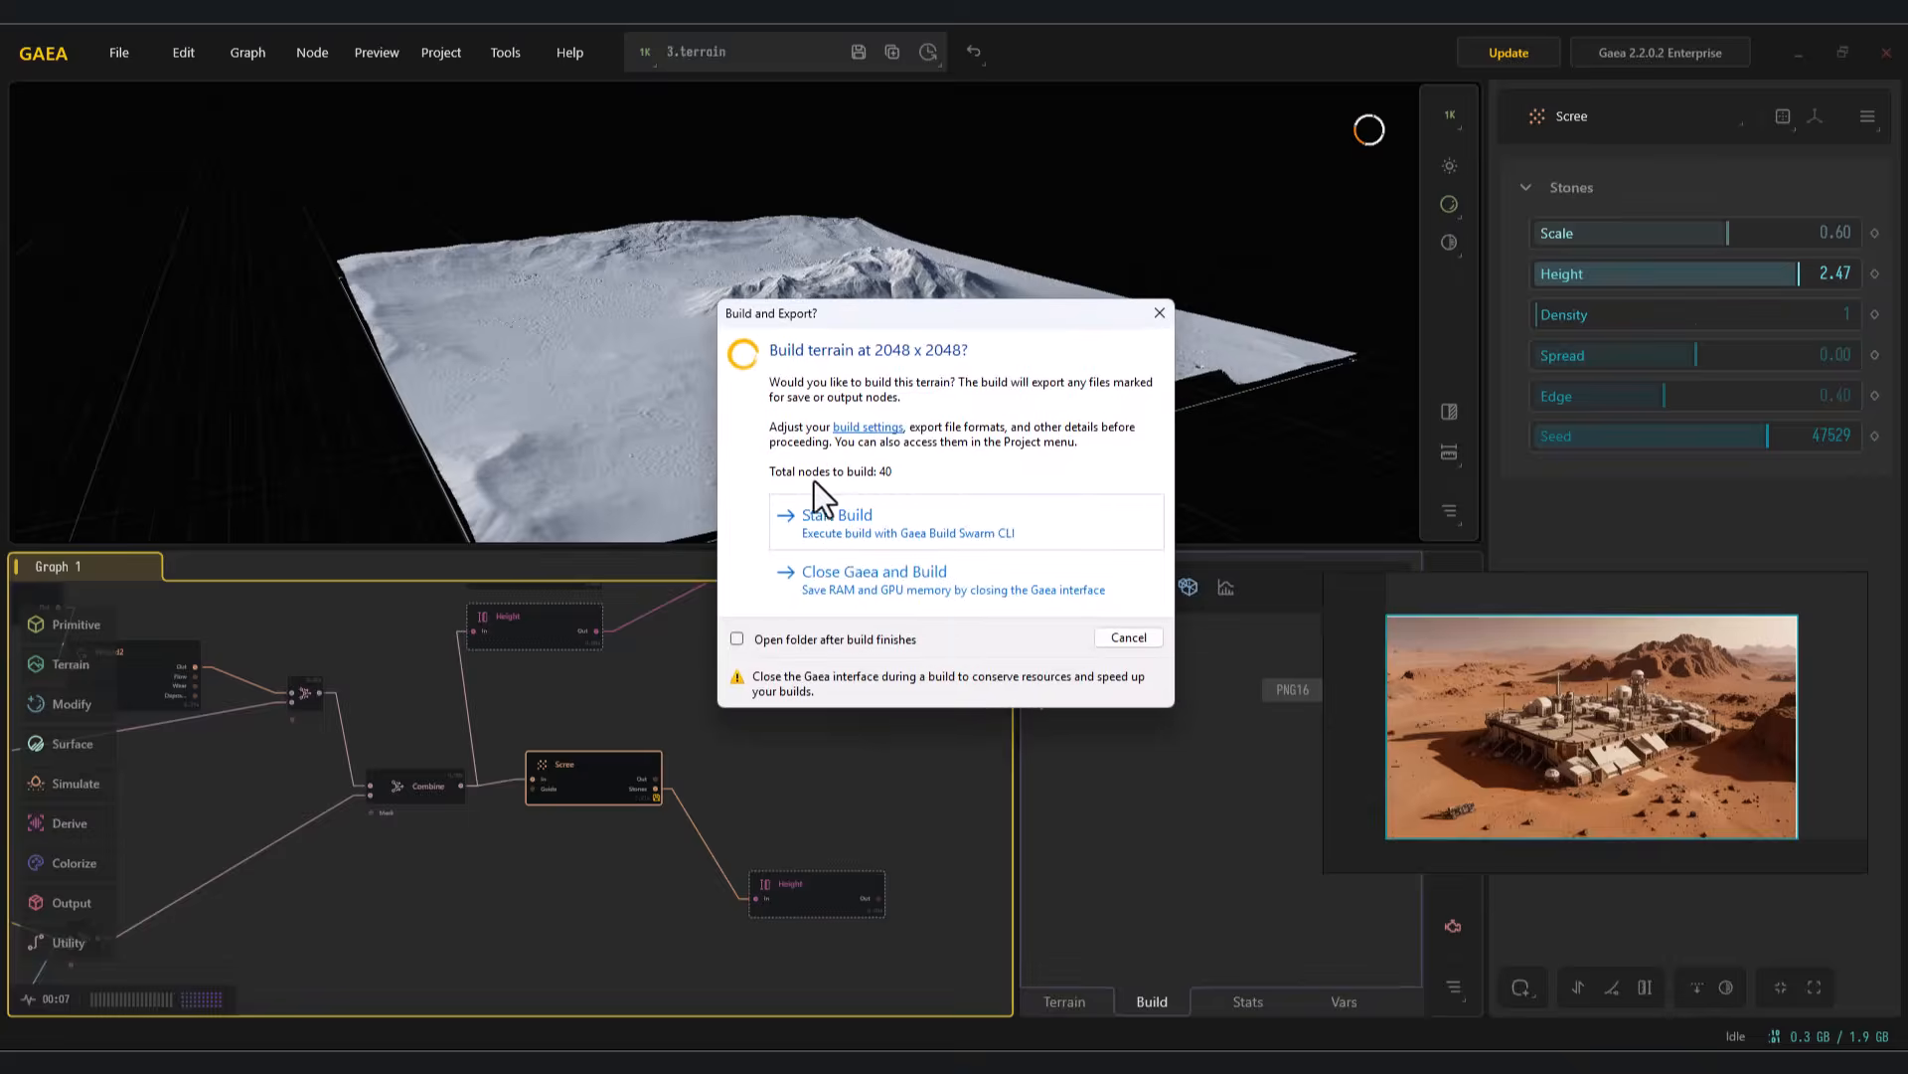
pyautogui.click(791, 457)
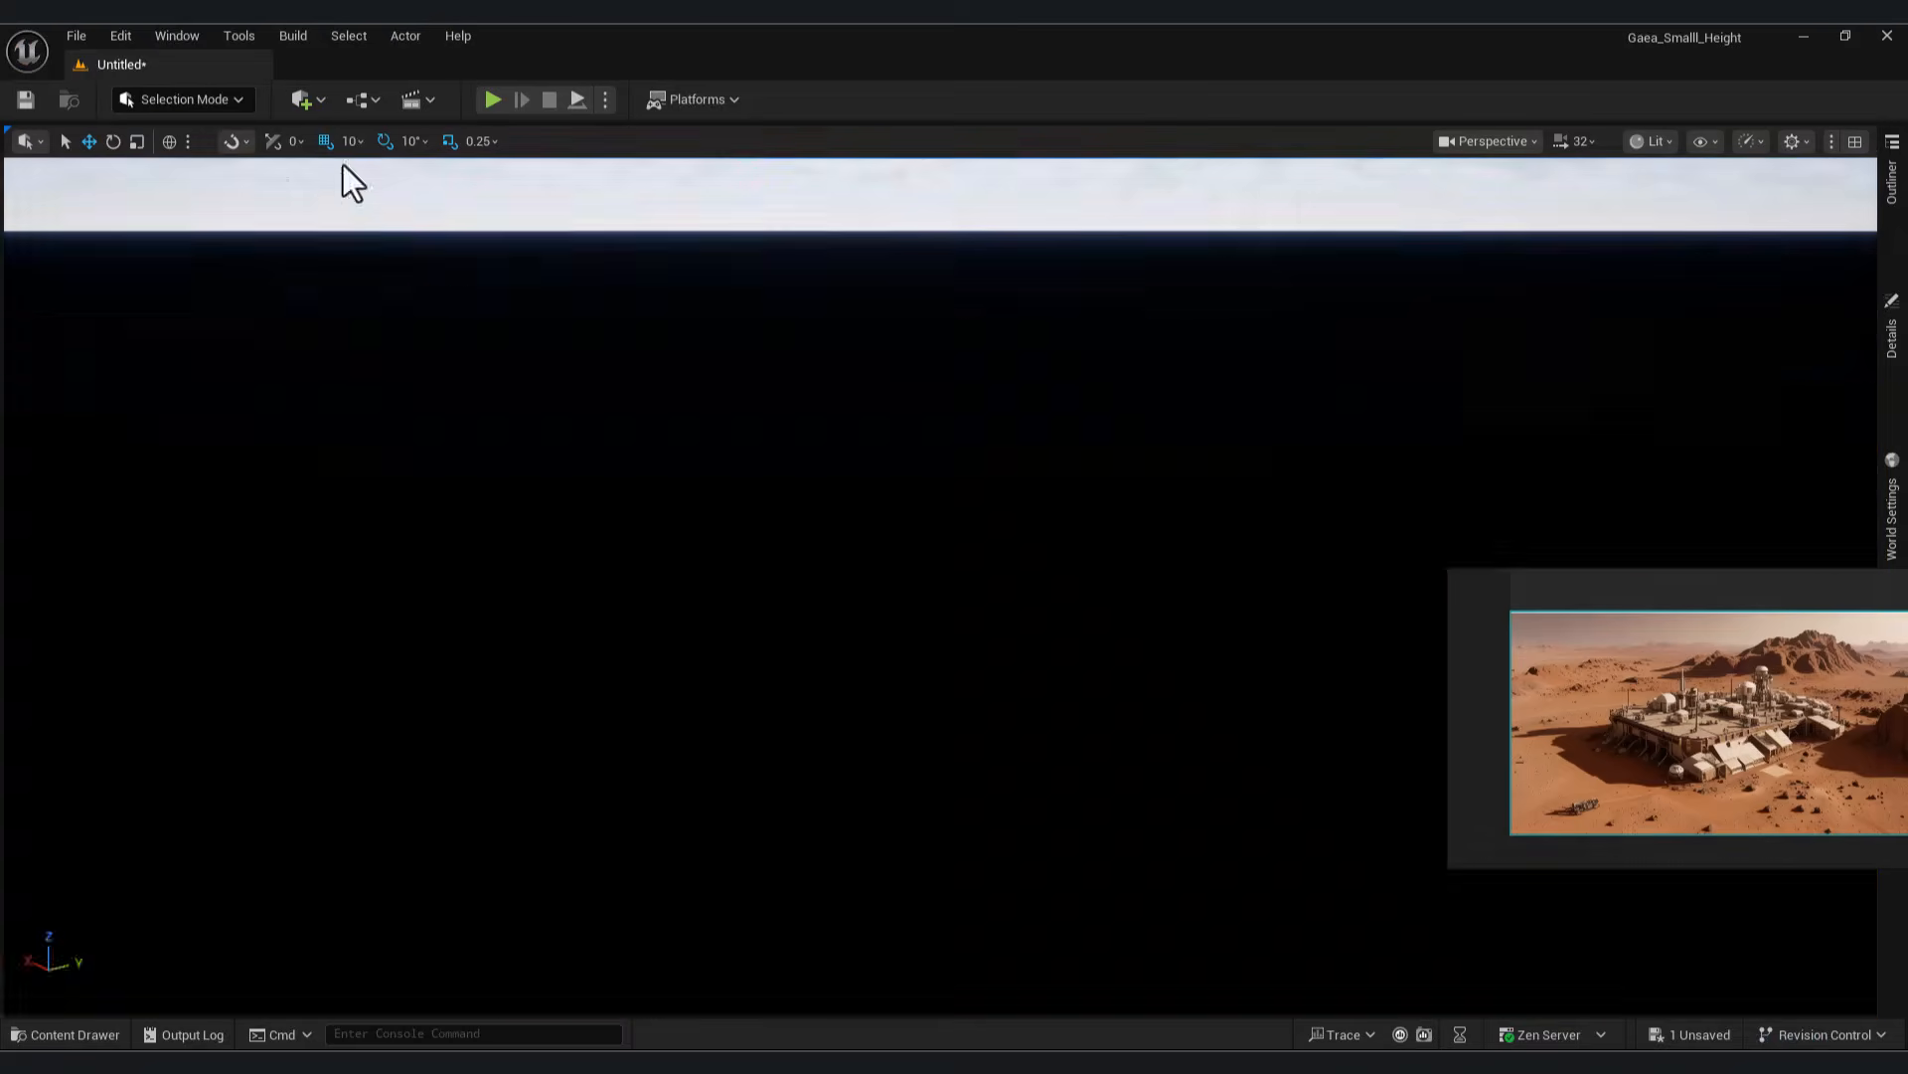
# In Unreal Engine's Landscape mode, import the rebuilt Scree_Out heightmap as a new landscape
pyautogui.click(188, 100)
pyautogui.click(210, 156)
pyautogui.click(433, 323)
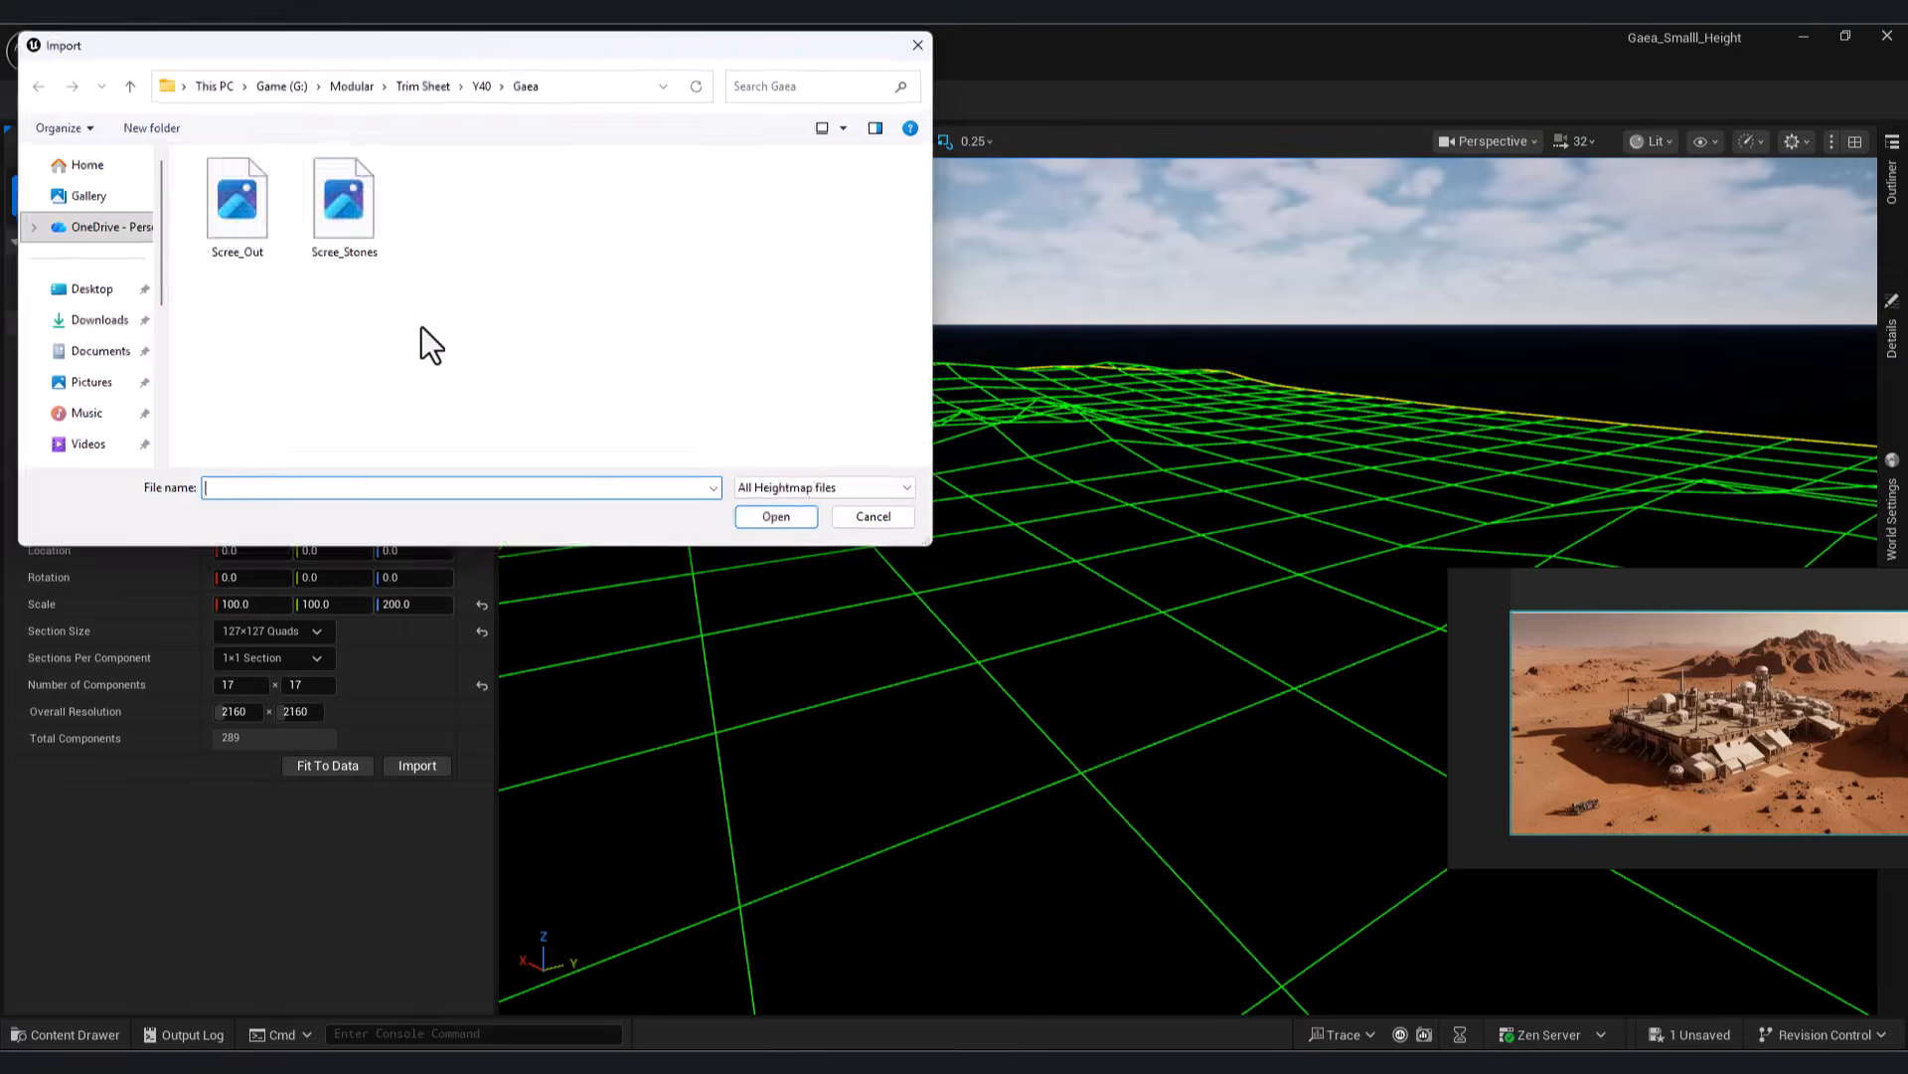
pyautogui.doubleClick(230, 238)
pyautogui.click(417, 765)
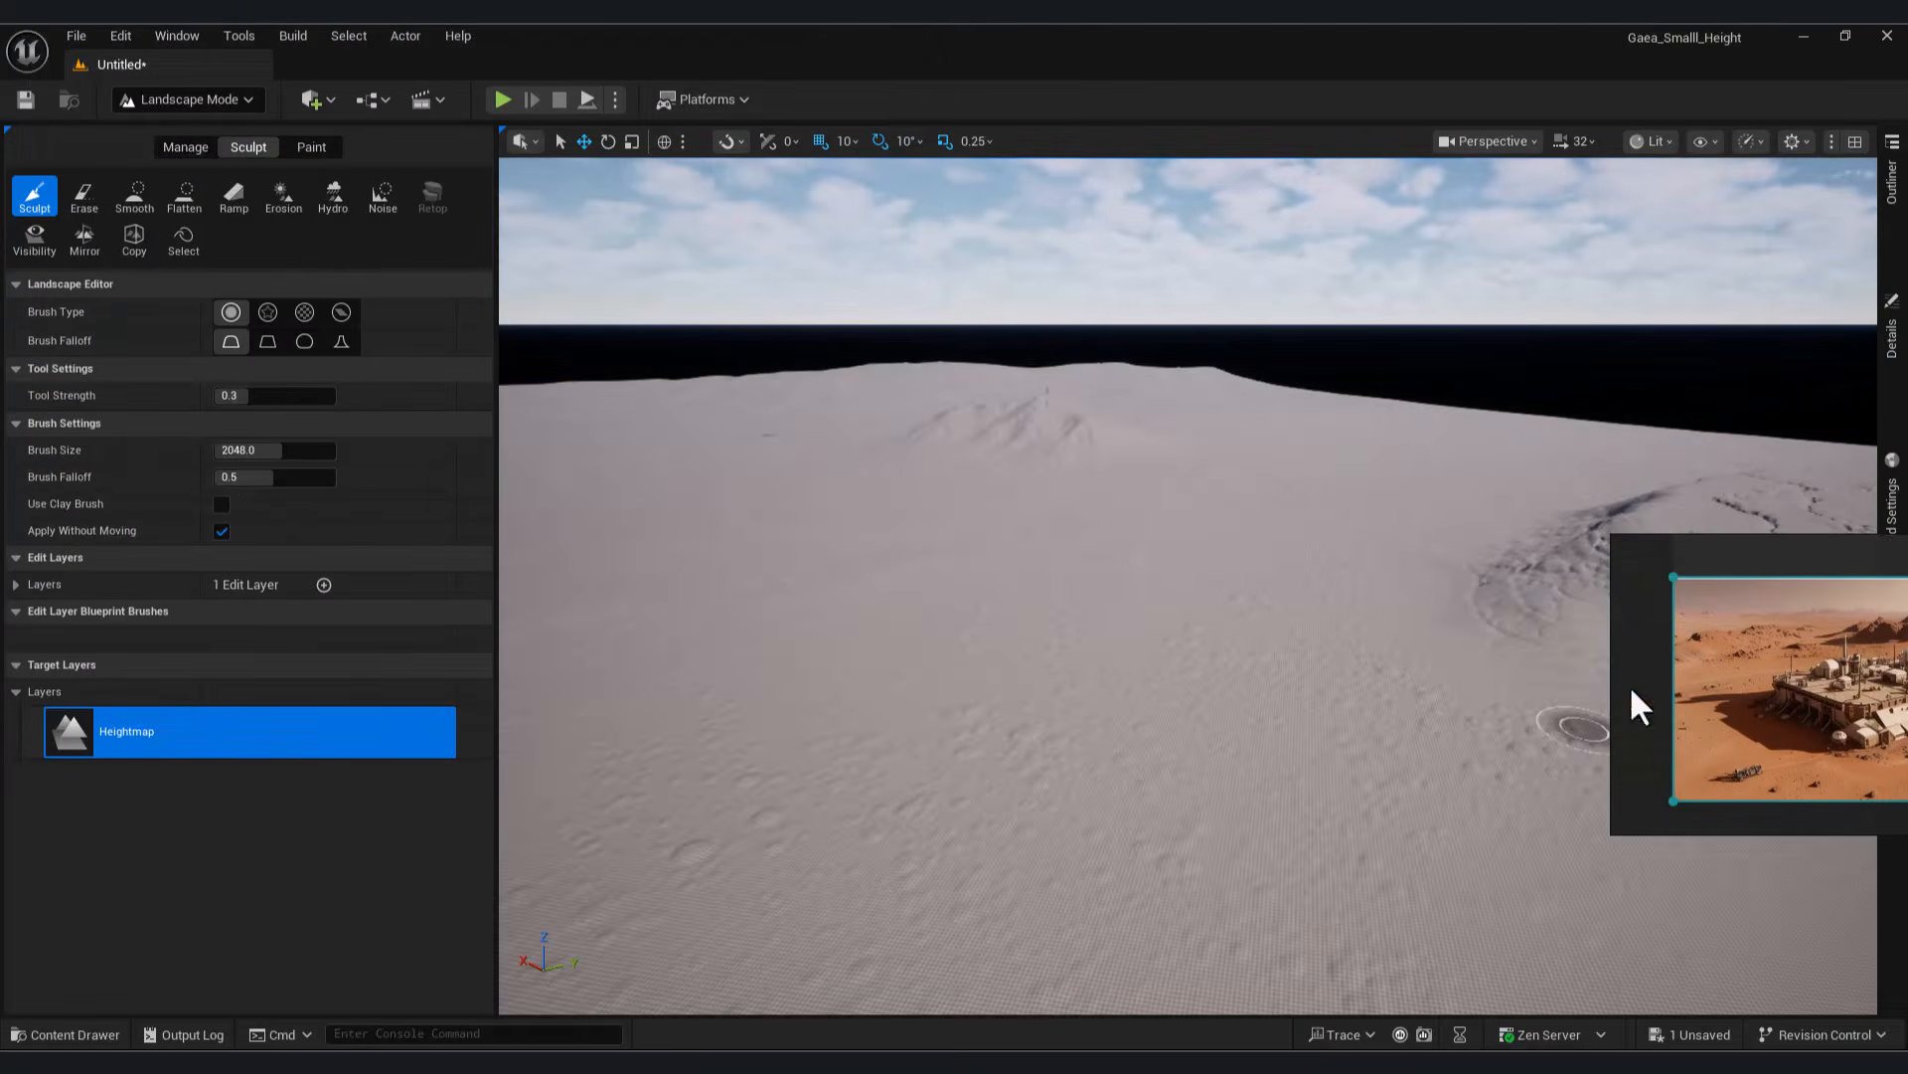
# Add a Cine Camera Actor above the landscape and look through it in the viewport
pyautogui.moveTo(1188, 586); pyautogui.dragTo(1188, 561, button='right')
pyautogui.press('q')
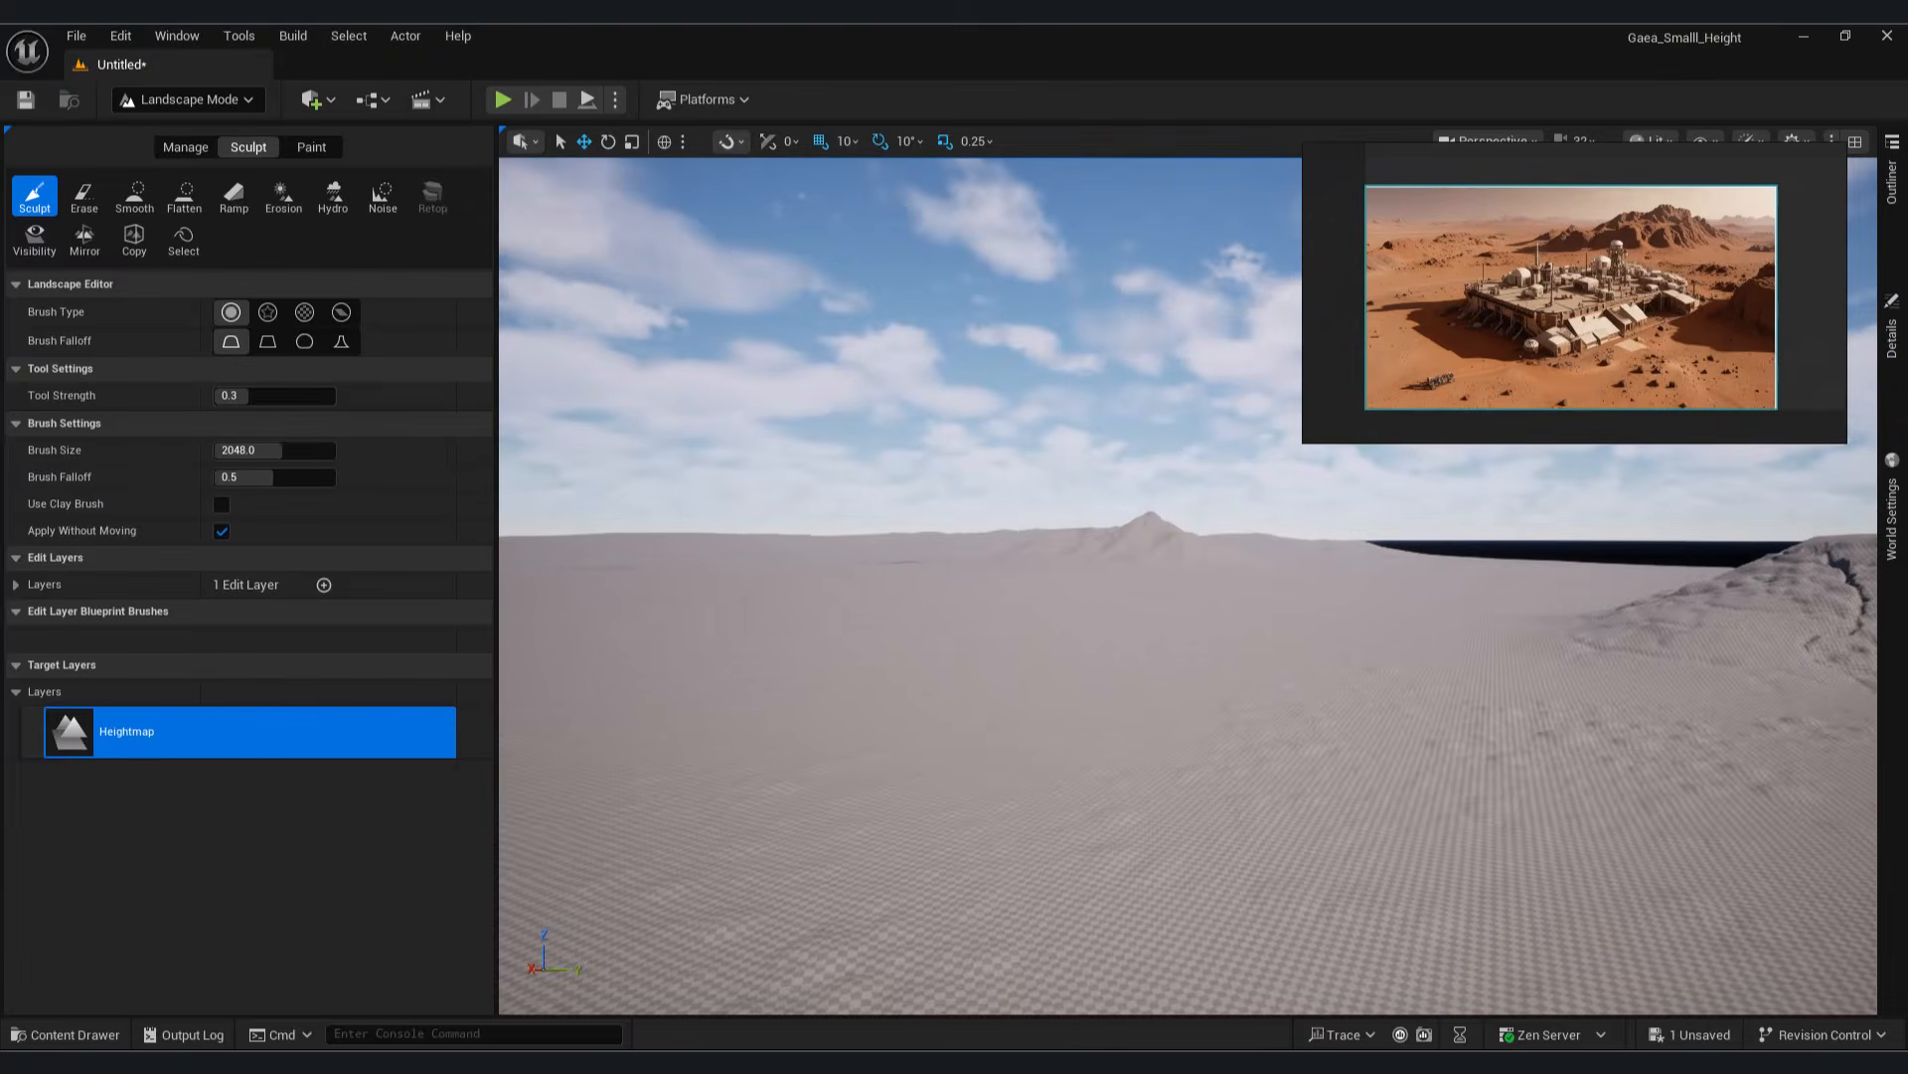
pyautogui.press('a')
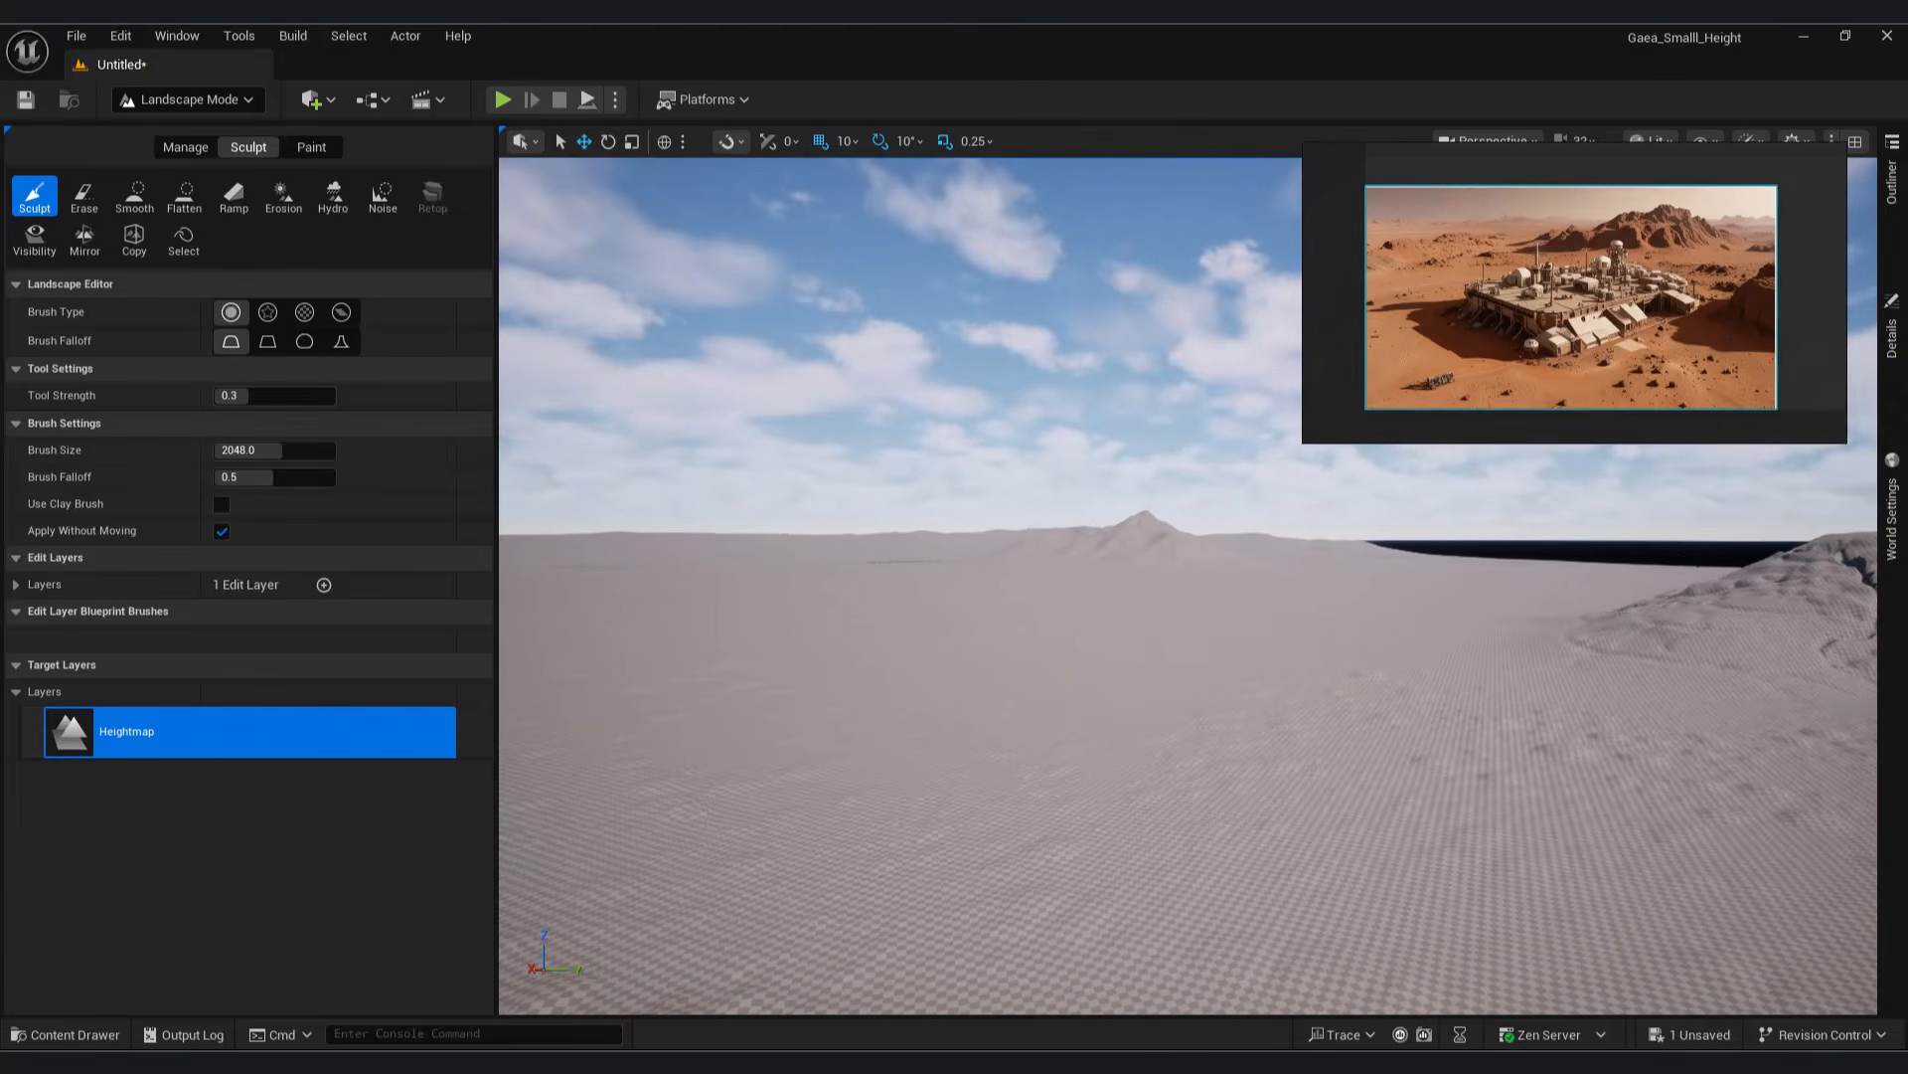
pyautogui.moveTo(1102, 625)
pyautogui.mouseDown(button='right')
pyautogui.moveTo(1121, 637)
pyautogui.moveTo(1090, 642)
pyautogui.mouseUp(button='right')
pyautogui.press('d')
pyautogui.press('a')
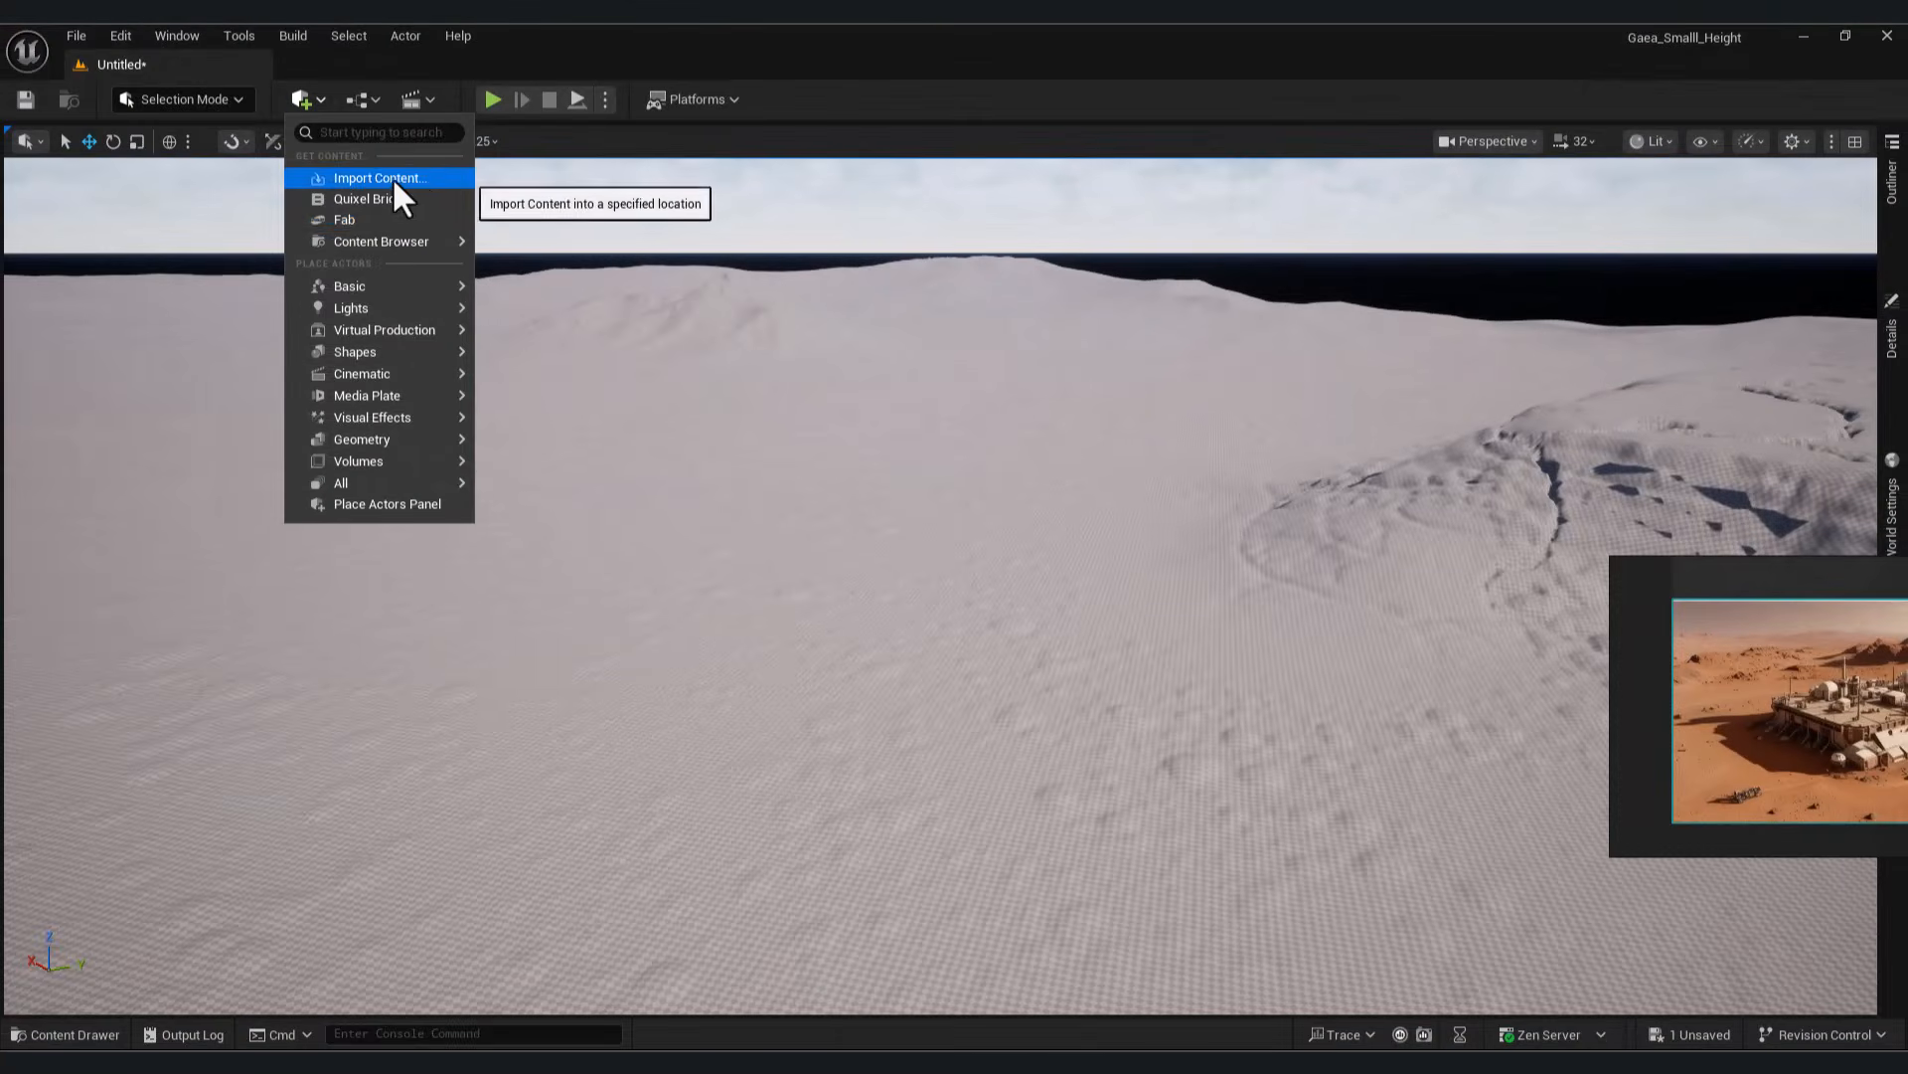
pyautogui.click(394, 218)
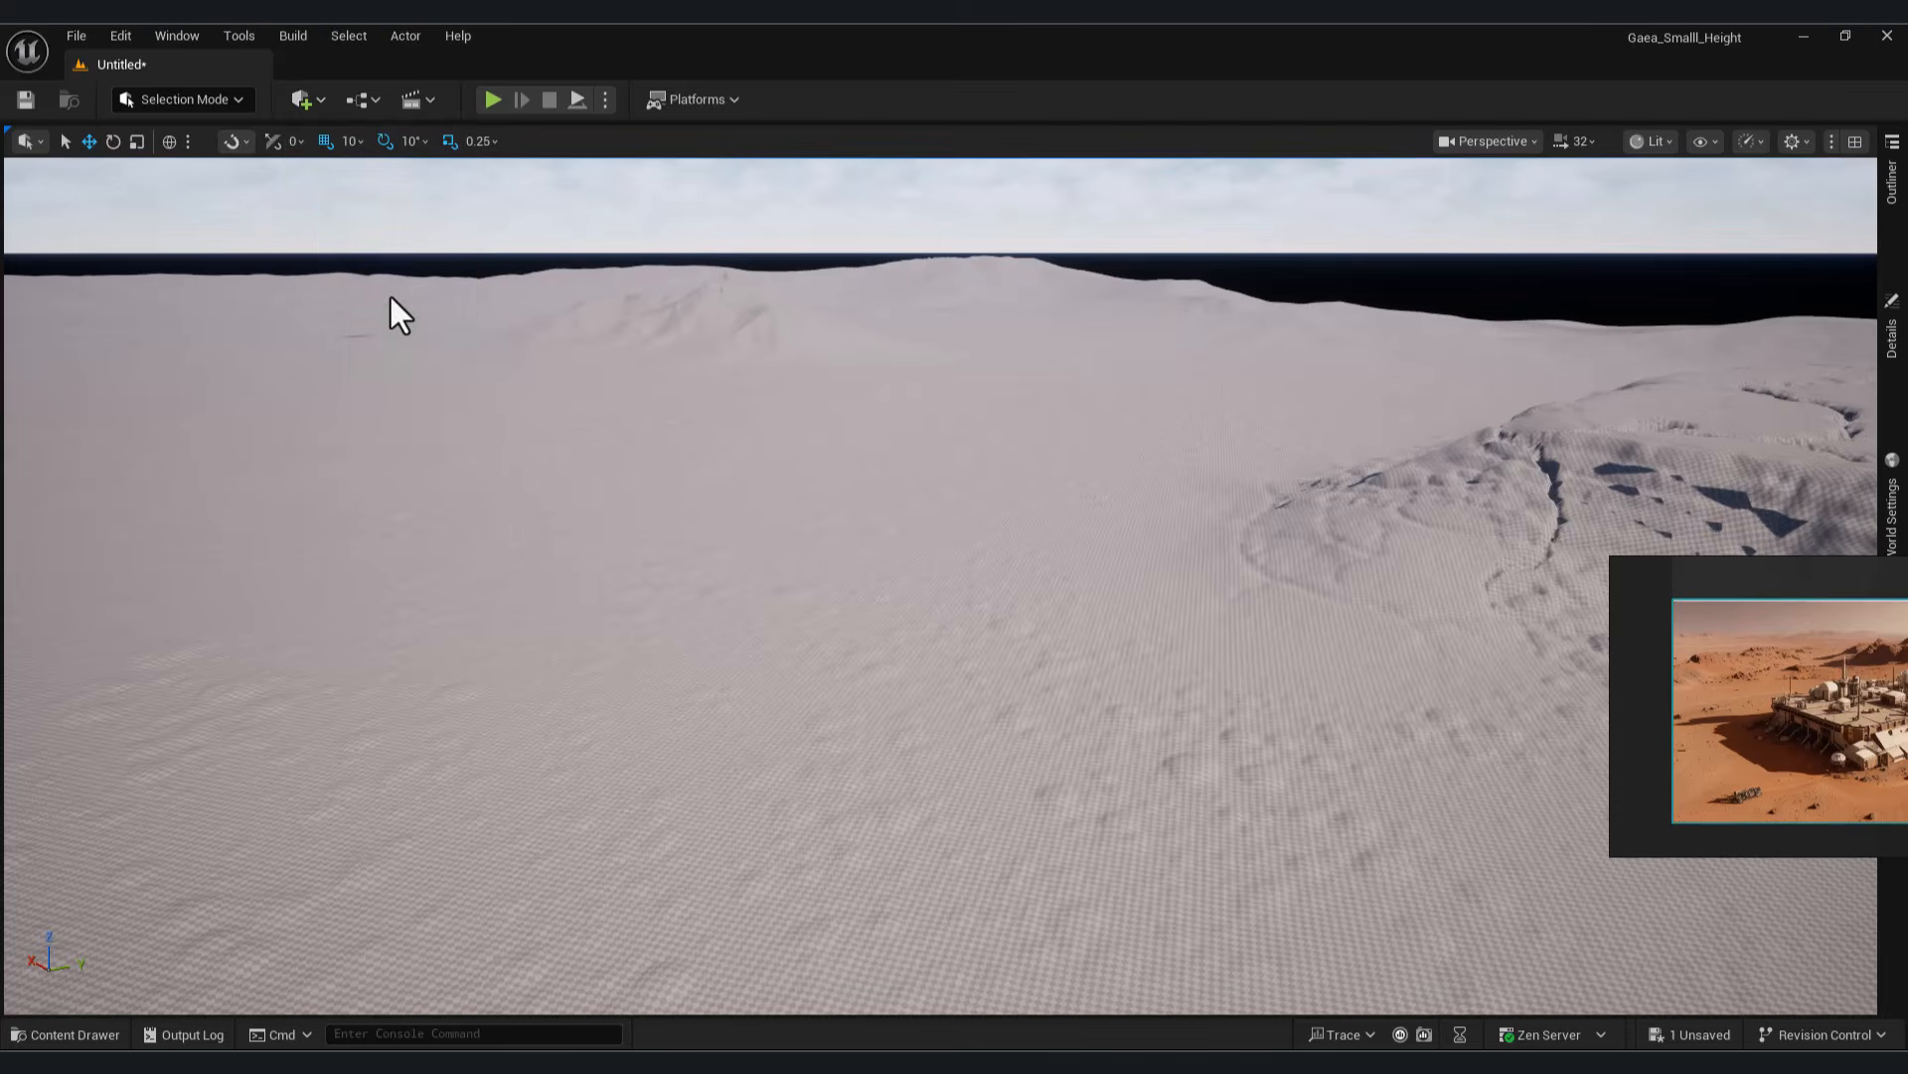
pyautogui.click(297, 99)
pyautogui.moveTo(402, 373)
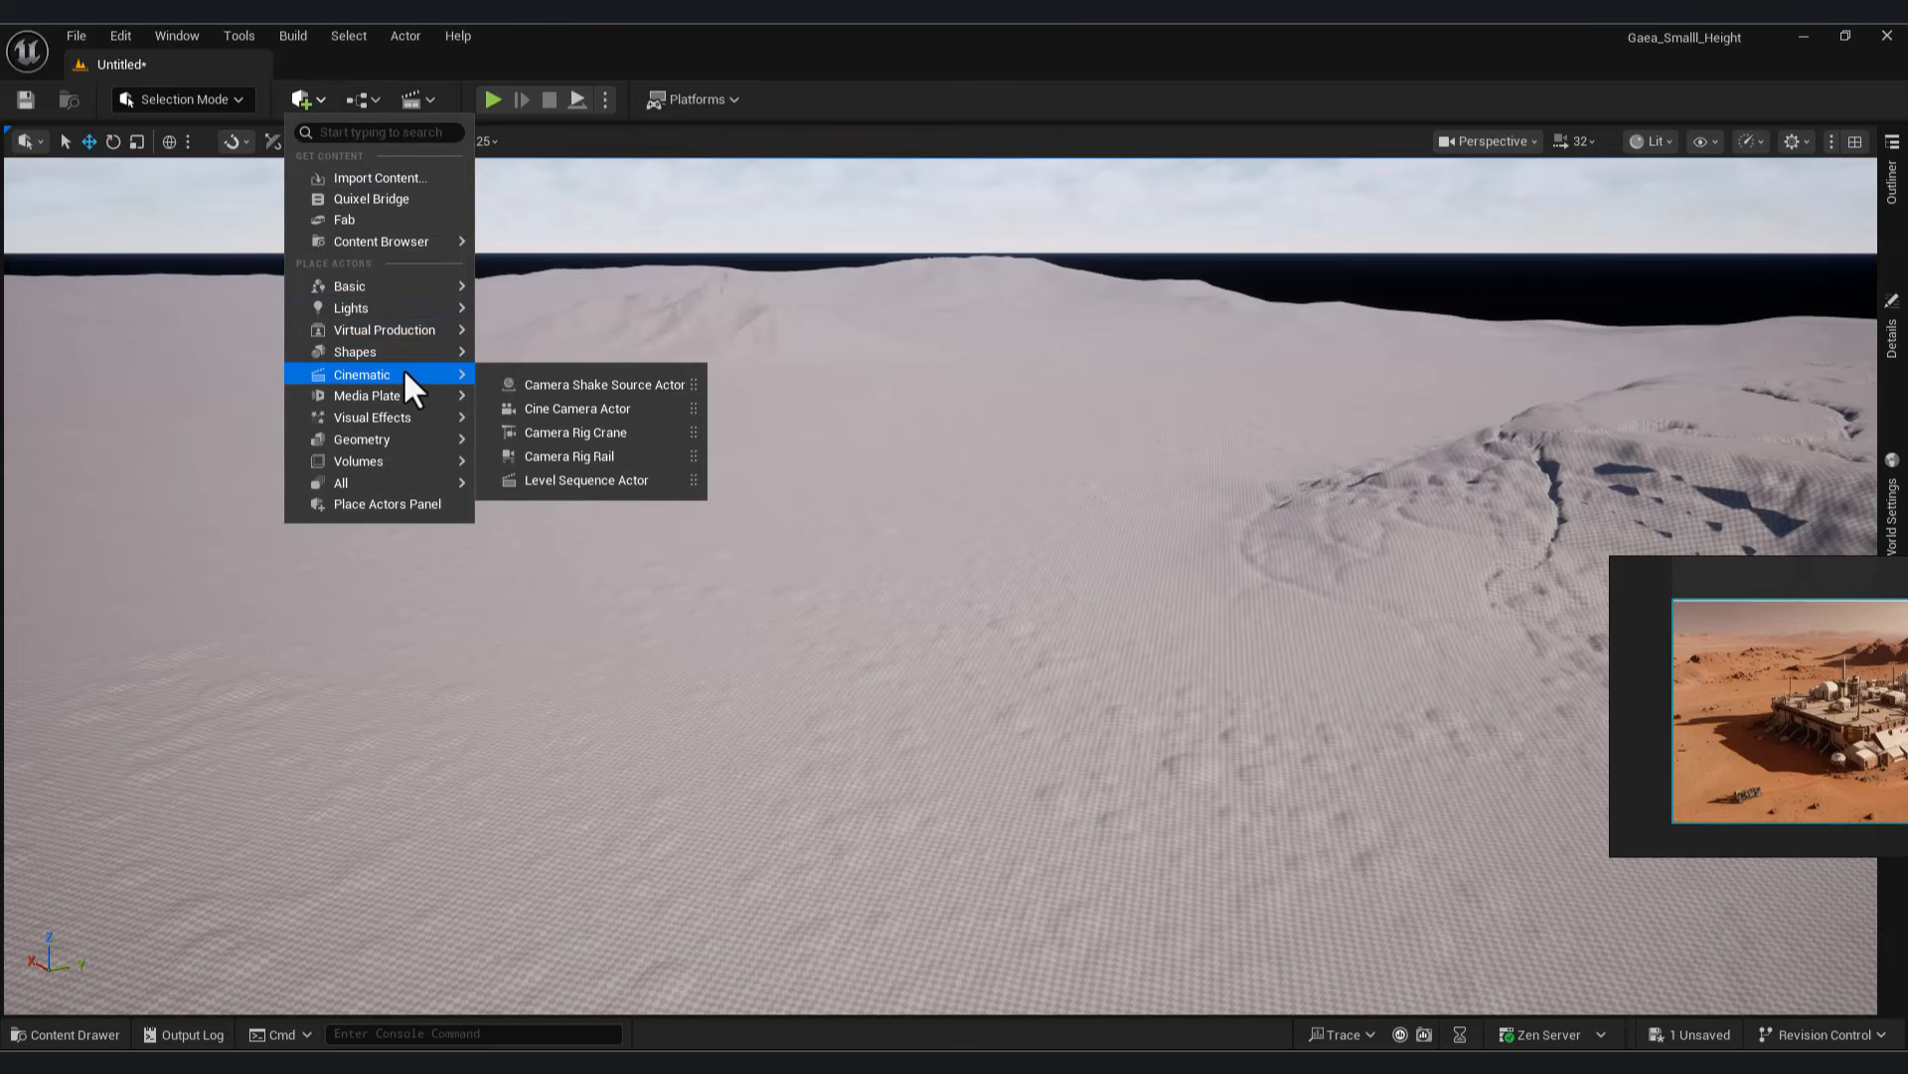
pyautogui.click(609, 409)
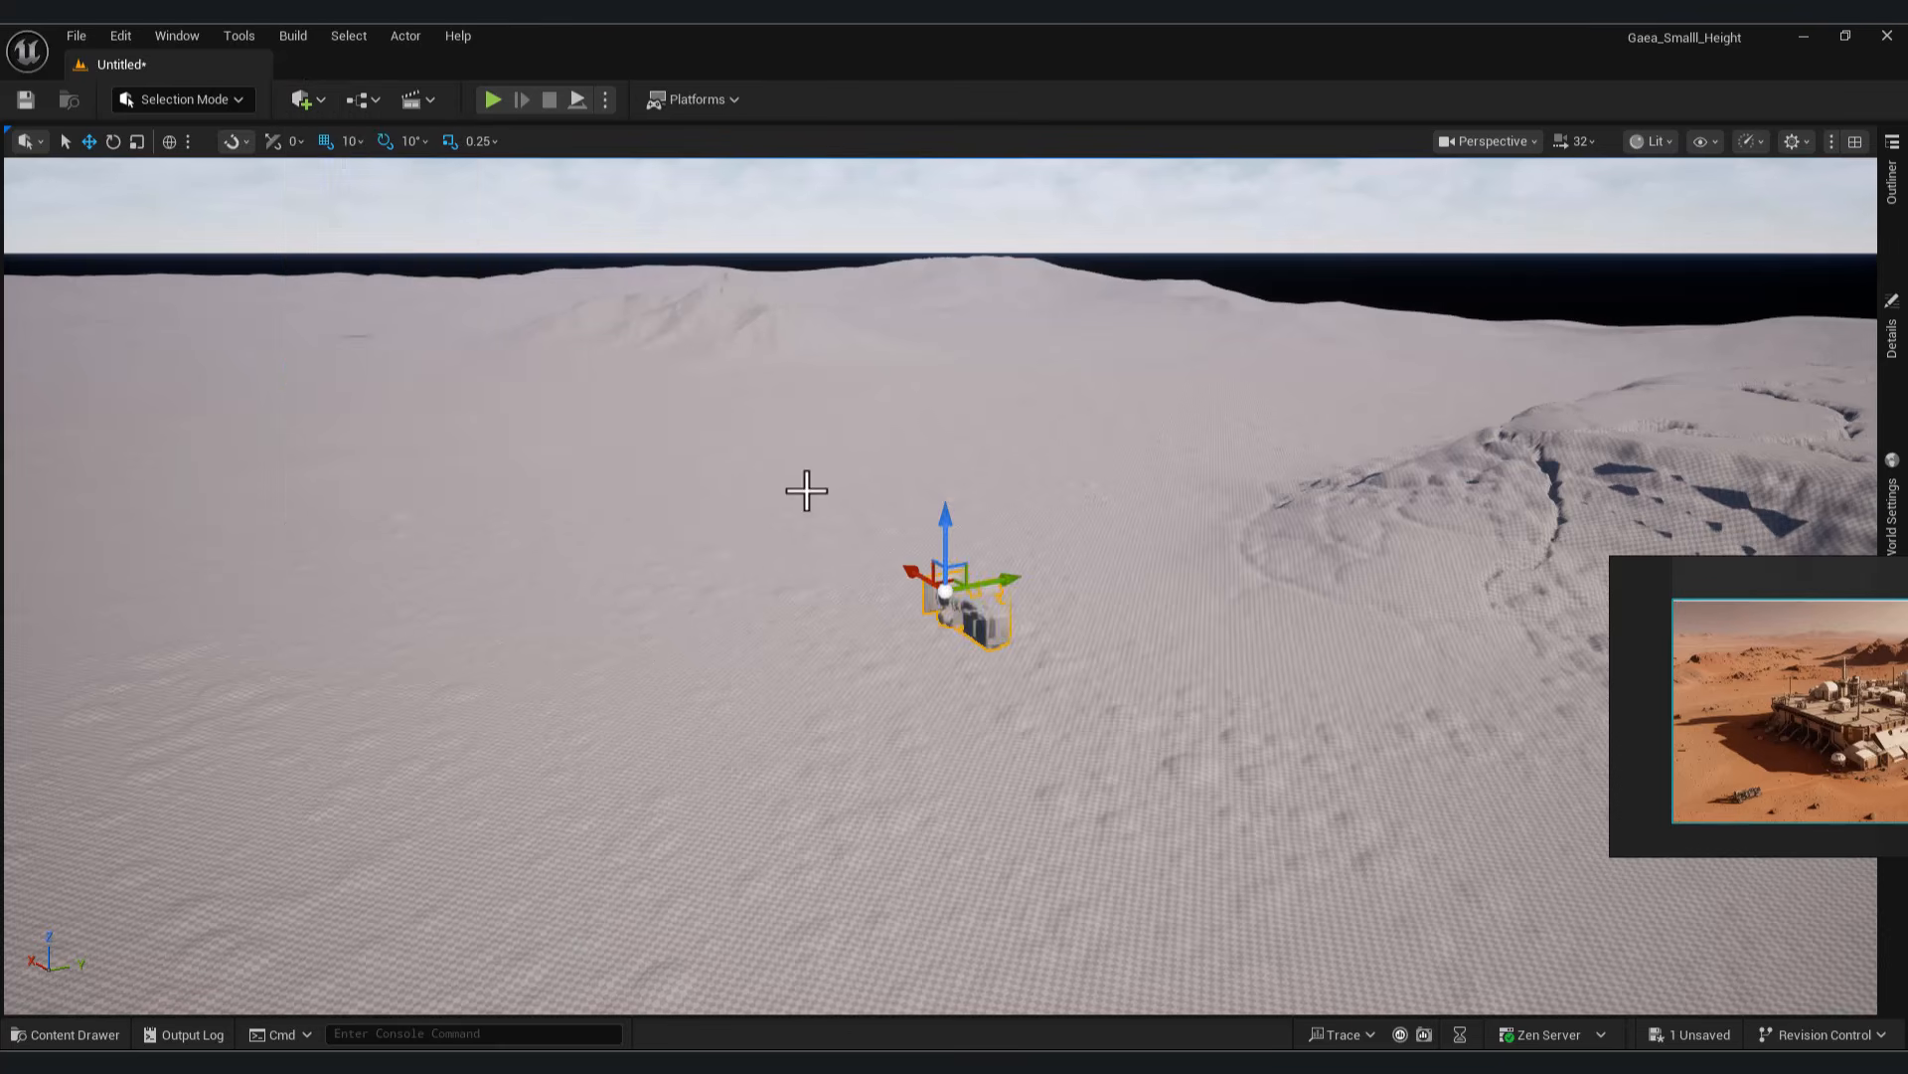
pyautogui.click(1495, 141)
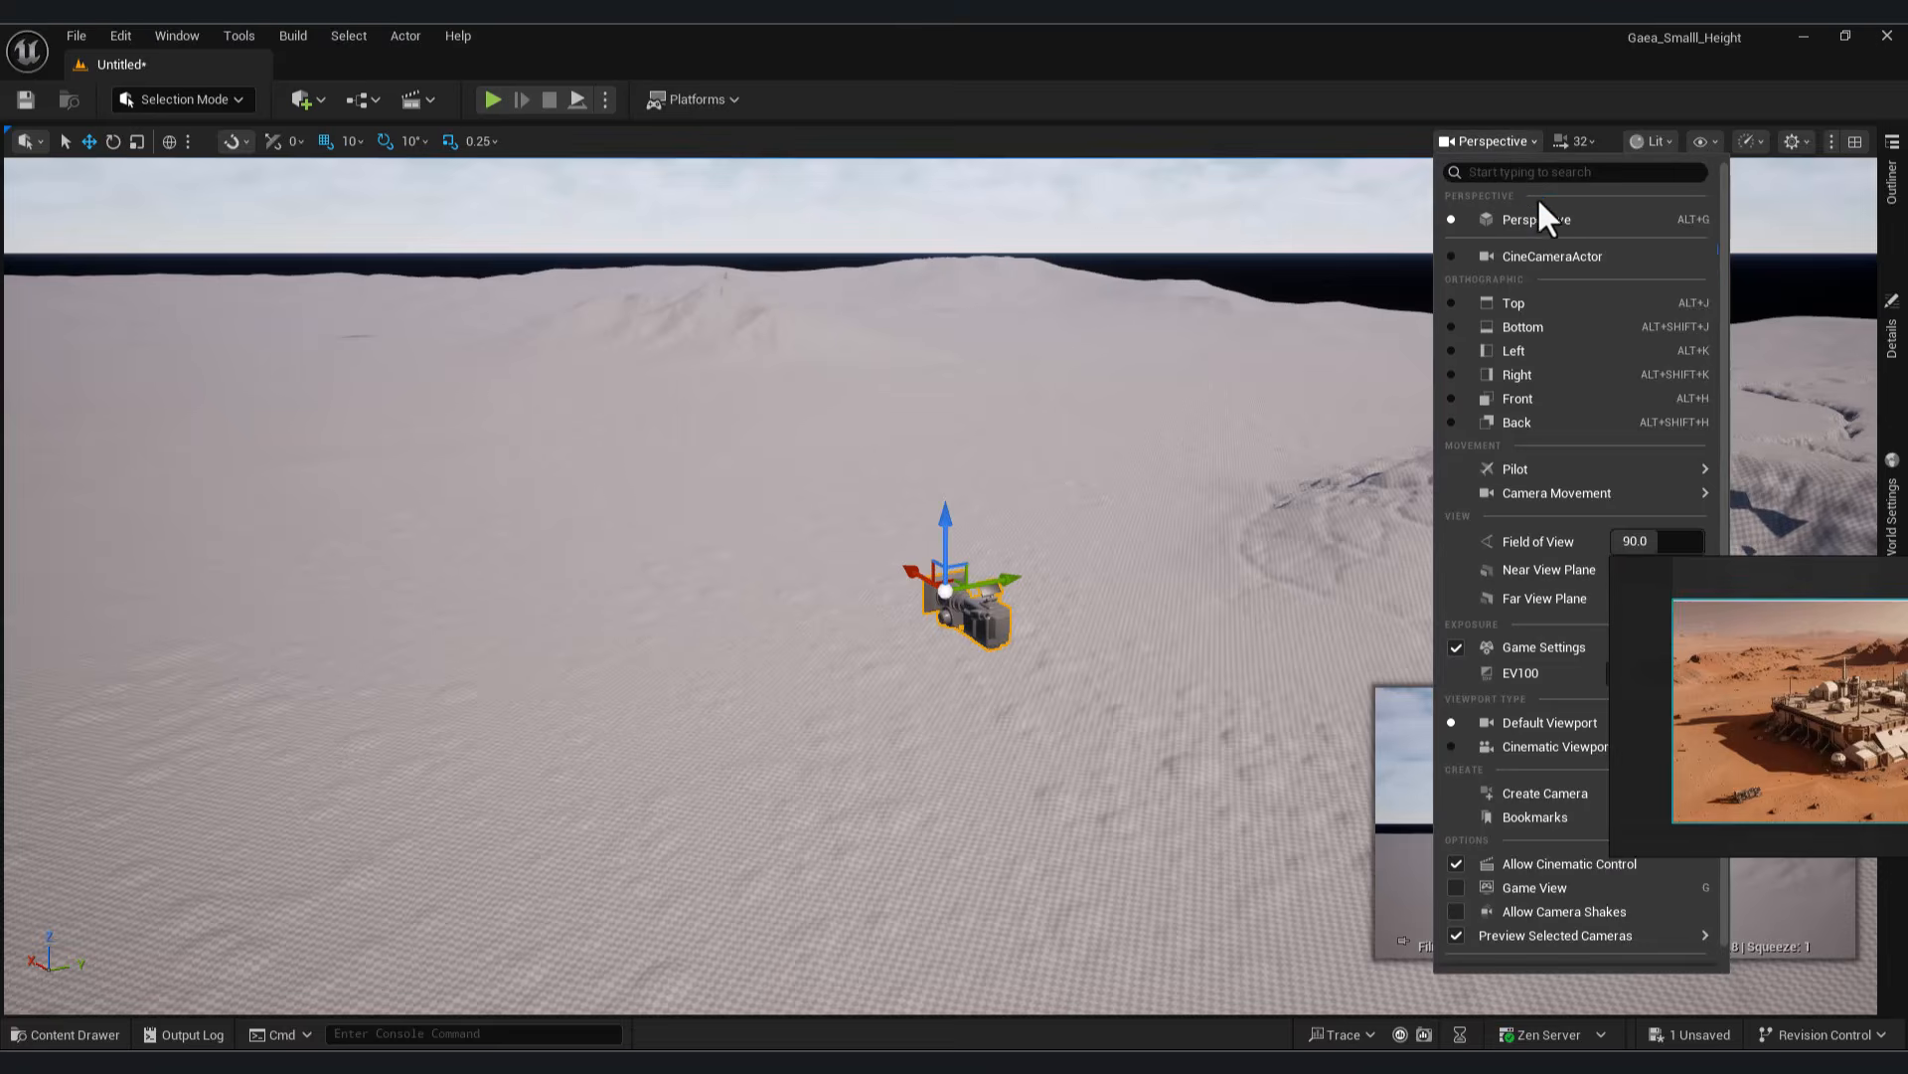
pyautogui.click(1541, 260)
# Adjust the Cine Camera's properties and frame its shot low over the ground facing the distant mountain
pyautogui.moveTo(1033, 570); pyautogui.dragTo(1170, 588, button='right')
pyautogui.press('q')
pyautogui.press('q')
pyautogui.click(1892, 333)
pyautogui.moveTo(1782, 680); pyautogui.dragTo(1432, 824)
pyautogui.click(1754, 664)
pyautogui.click(1766, 743)
pyautogui.moveTo(1144, 596); pyautogui.dragTo(1065, 615, button='right')
pyautogui.press('s')
pyautogui.press('w')
pyautogui.click(1573, 141)
pyautogui.moveTo(911, 505); pyautogui.dragTo(648, 513, button='right')
pyautogui.press('a')
# Lock the CineCameraActor's movement and return from its view to the free perspective view
pyautogui.click(1892, 181)
pyautogui.rightClick(1730, 358)
pyautogui.click(1736, 360)
pyautogui.rightClick(1735, 359)
pyautogui.moveTo(1542, 727)
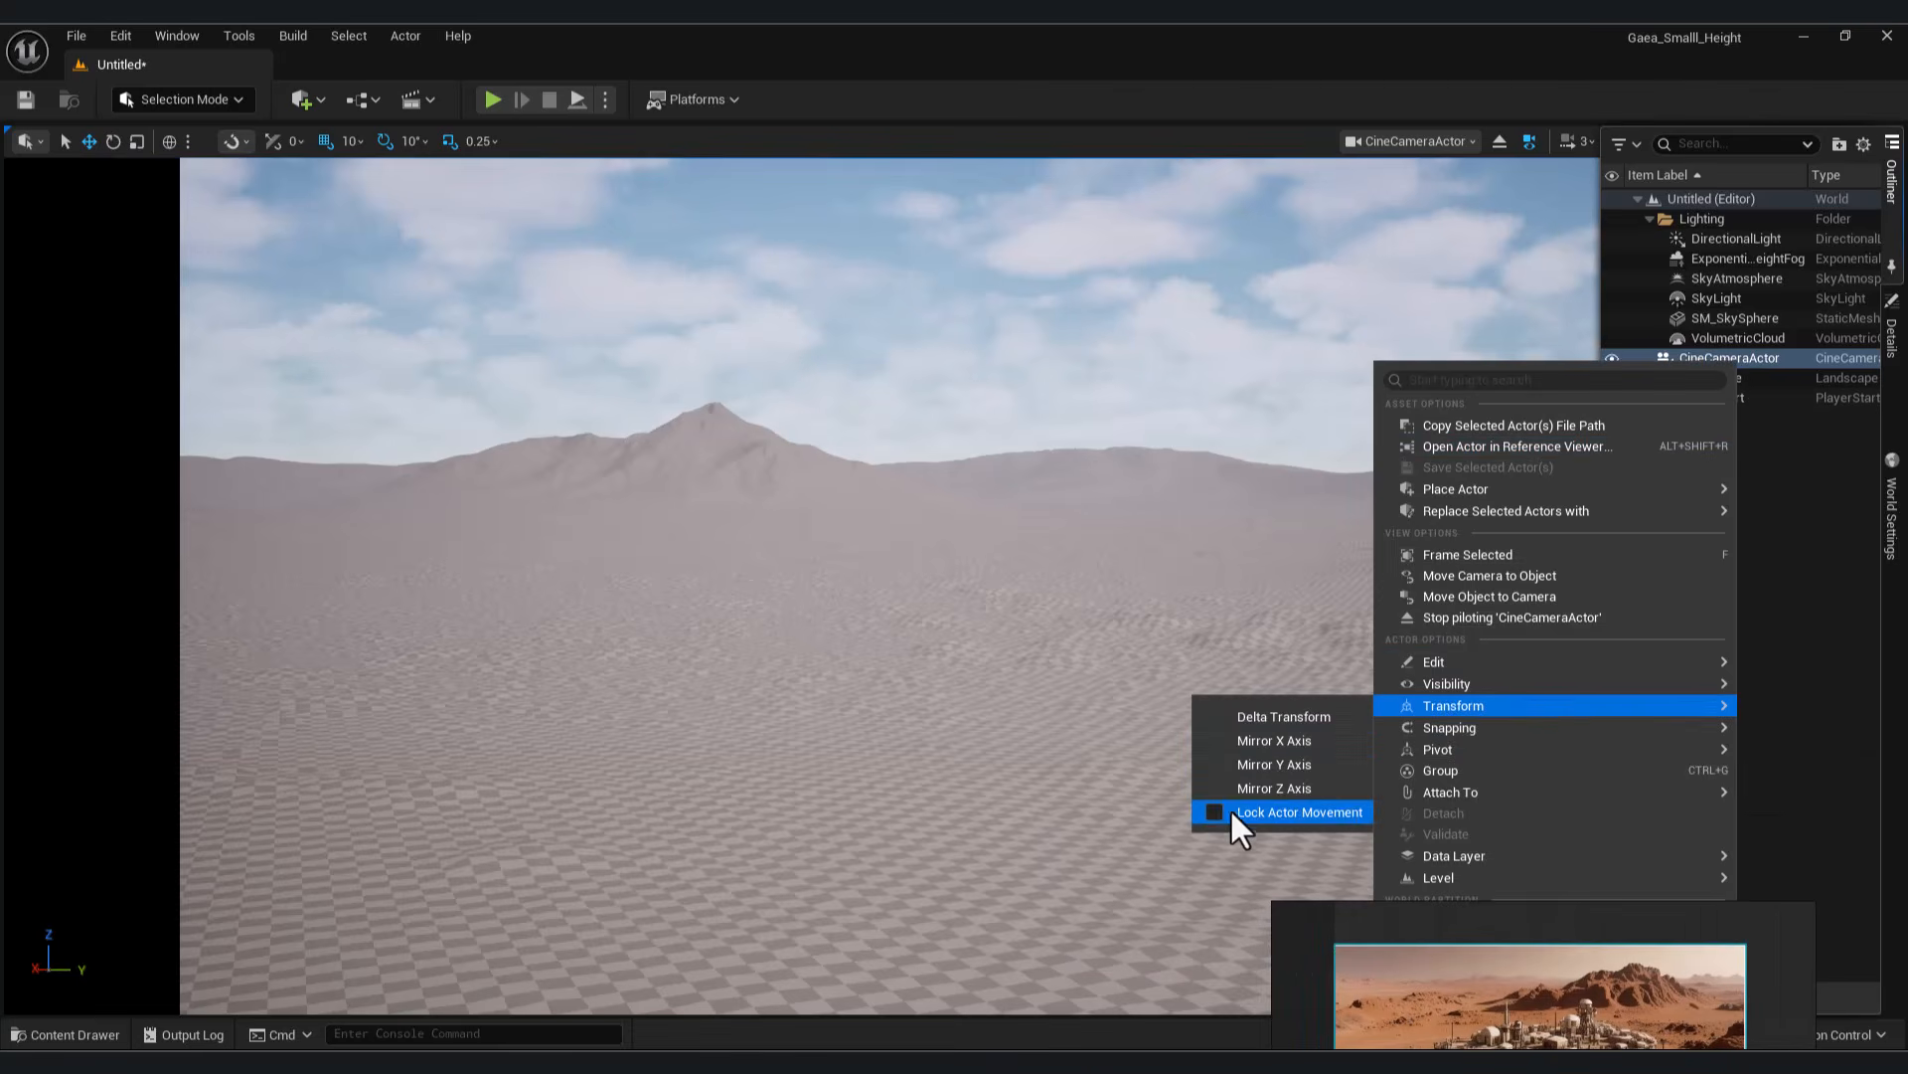
pyautogui.click(1240, 803)
pyautogui.click(1177, 460)
pyautogui.click(1500, 142)
pyautogui.moveTo(921, 554); pyautogui.dragTo(775, 484, button='right')
pyautogui.click(1578, 142)
pyautogui.moveTo(1088, 511)
pyautogui.mouseDown(button='right')
pyautogui.moveTo(1087, 596)
pyautogui.moveTo(1056, 516)
pyautogui.mouseUp(button='right')
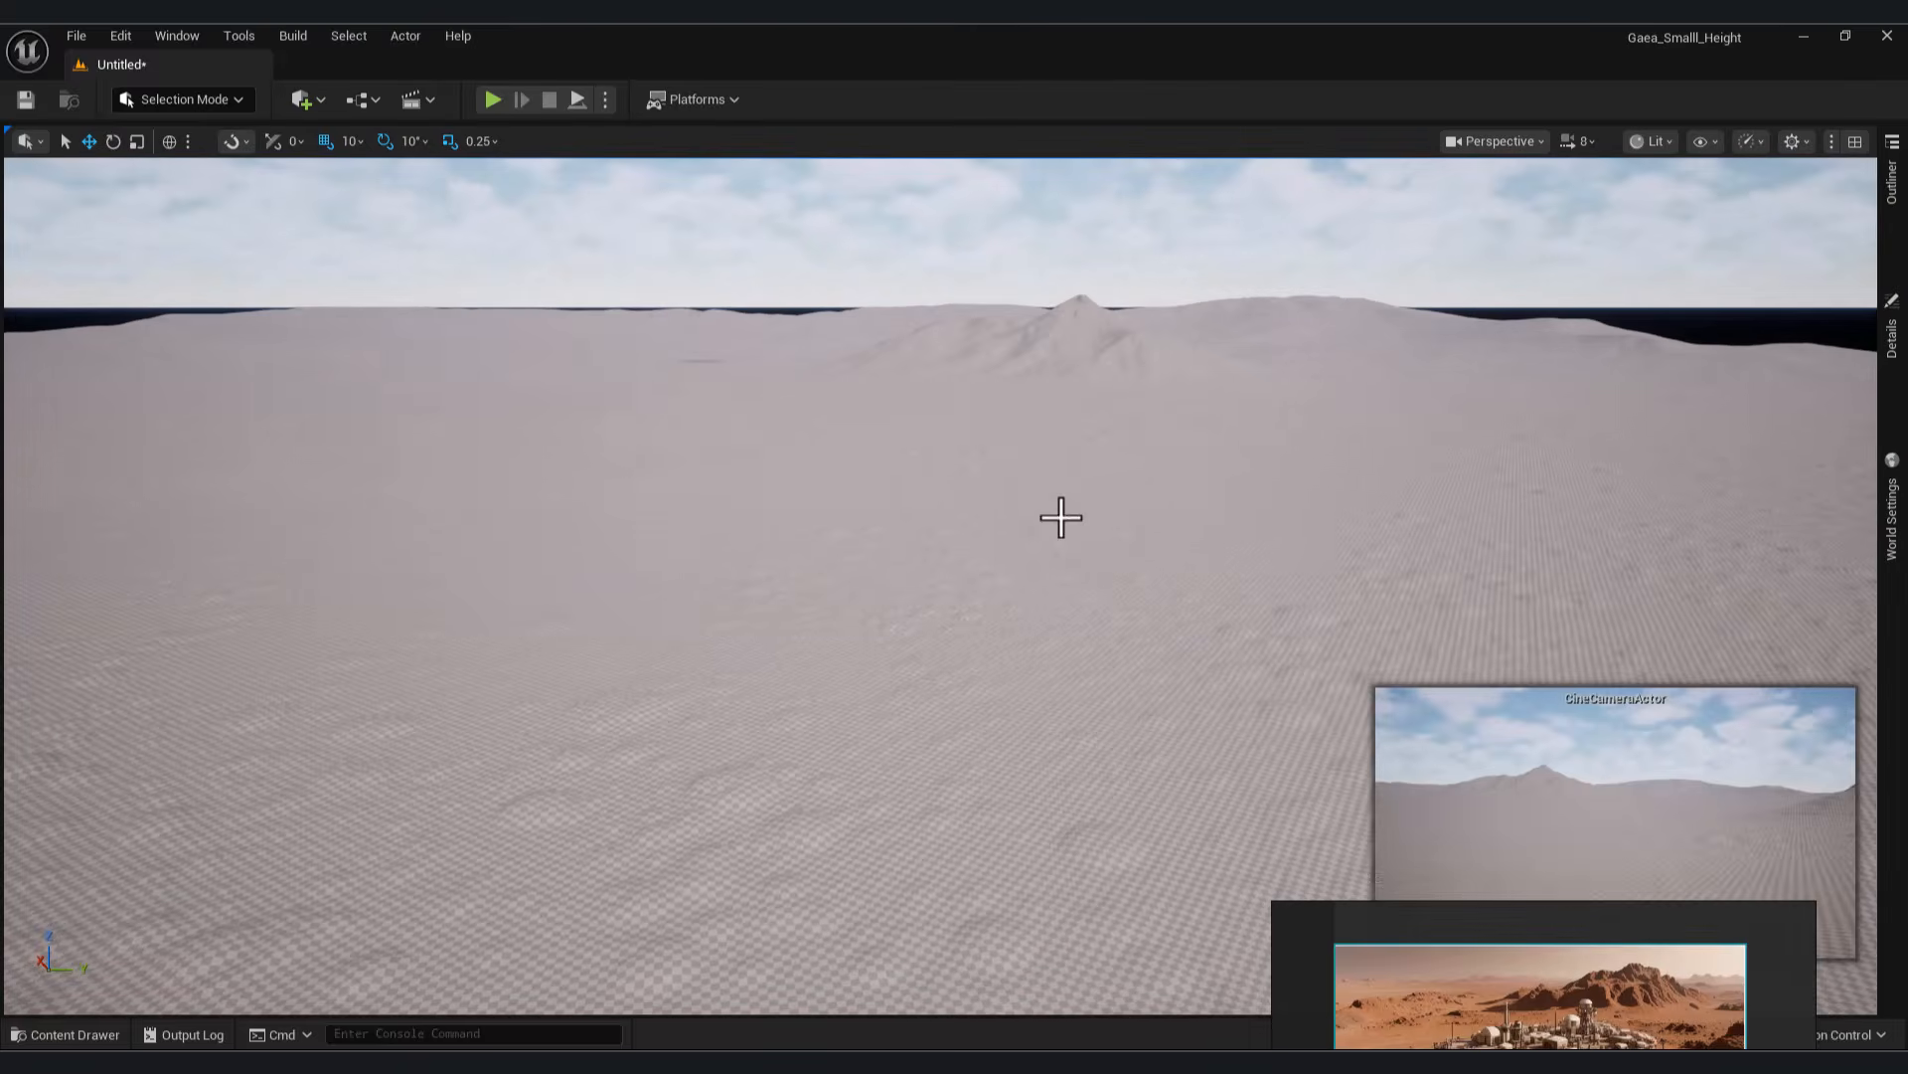
pyautogui.click(1056, 516)
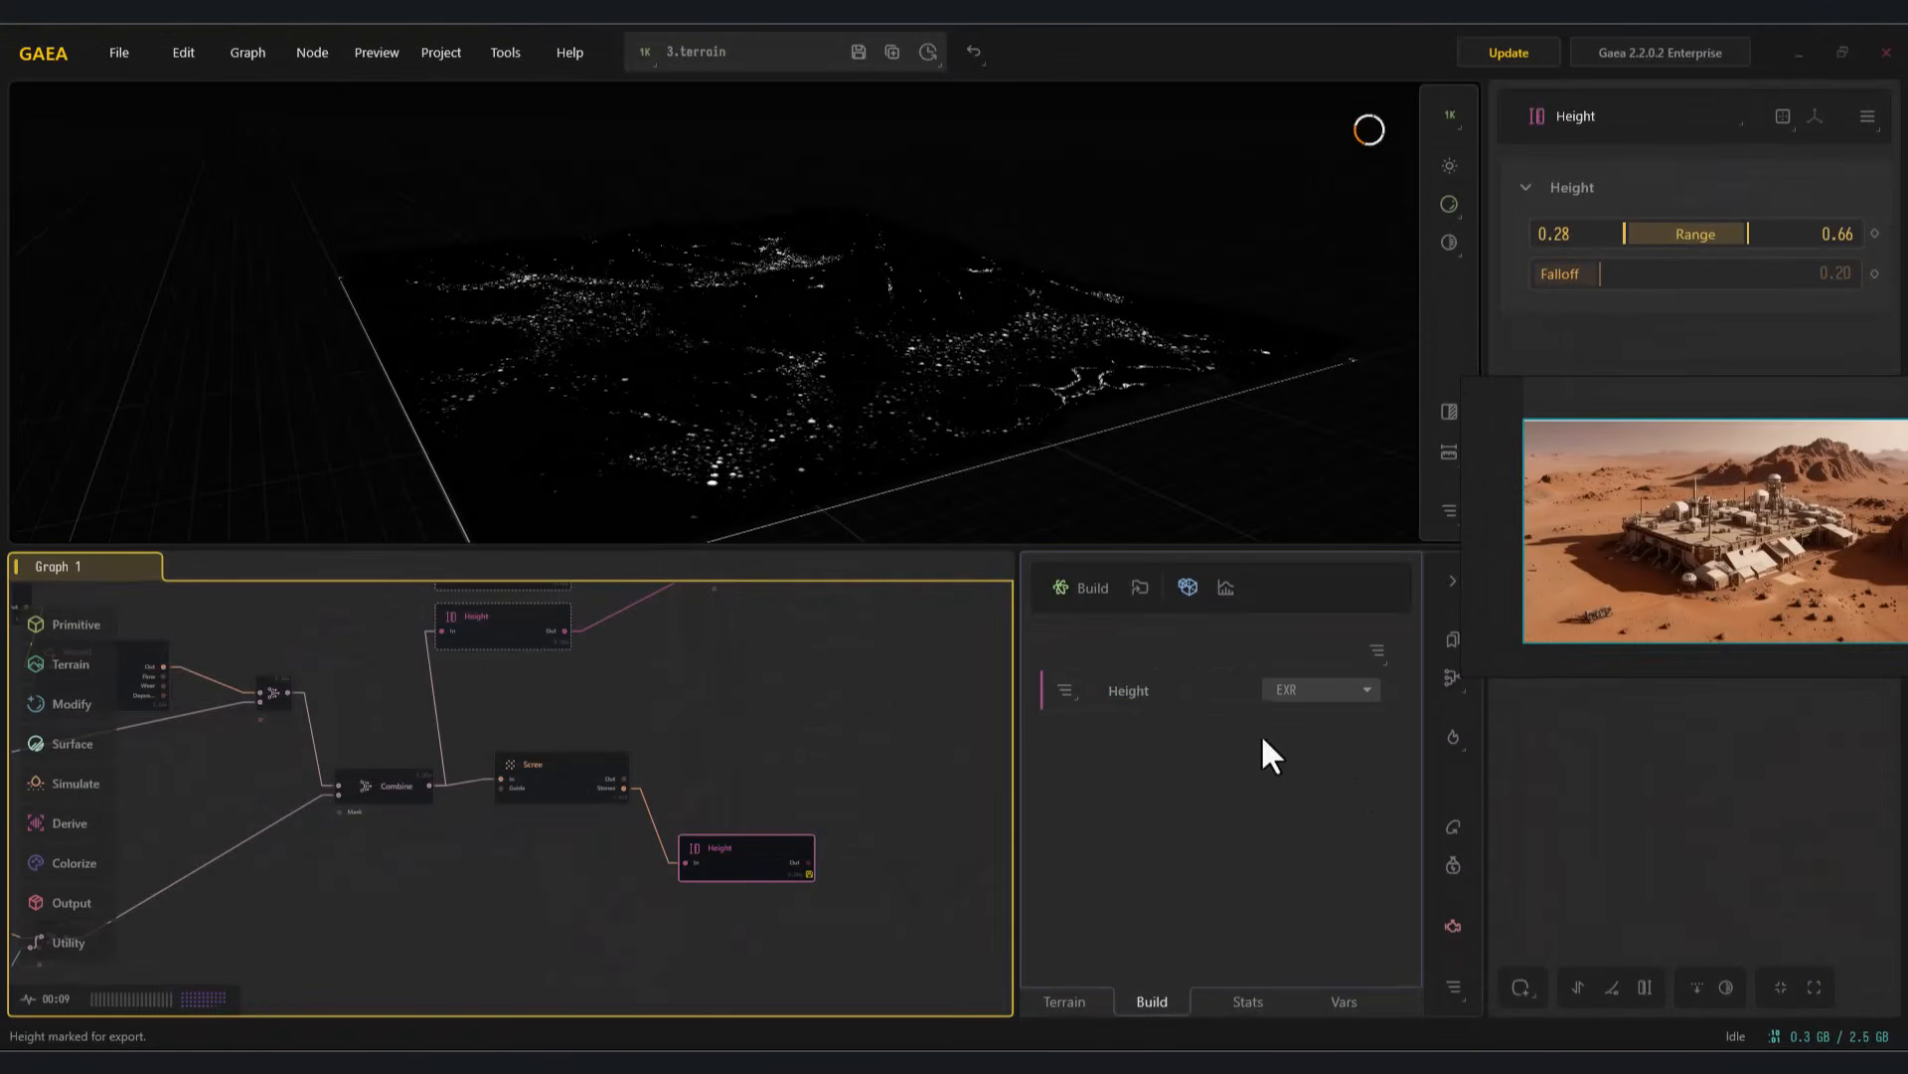
# In Gaea, set the Height node after Scree to export as Rocks and the Subtract Combine node as Ground, both in PNG16
pyautogui.click(1368, 689)
pyautogui.click(1312, 735)
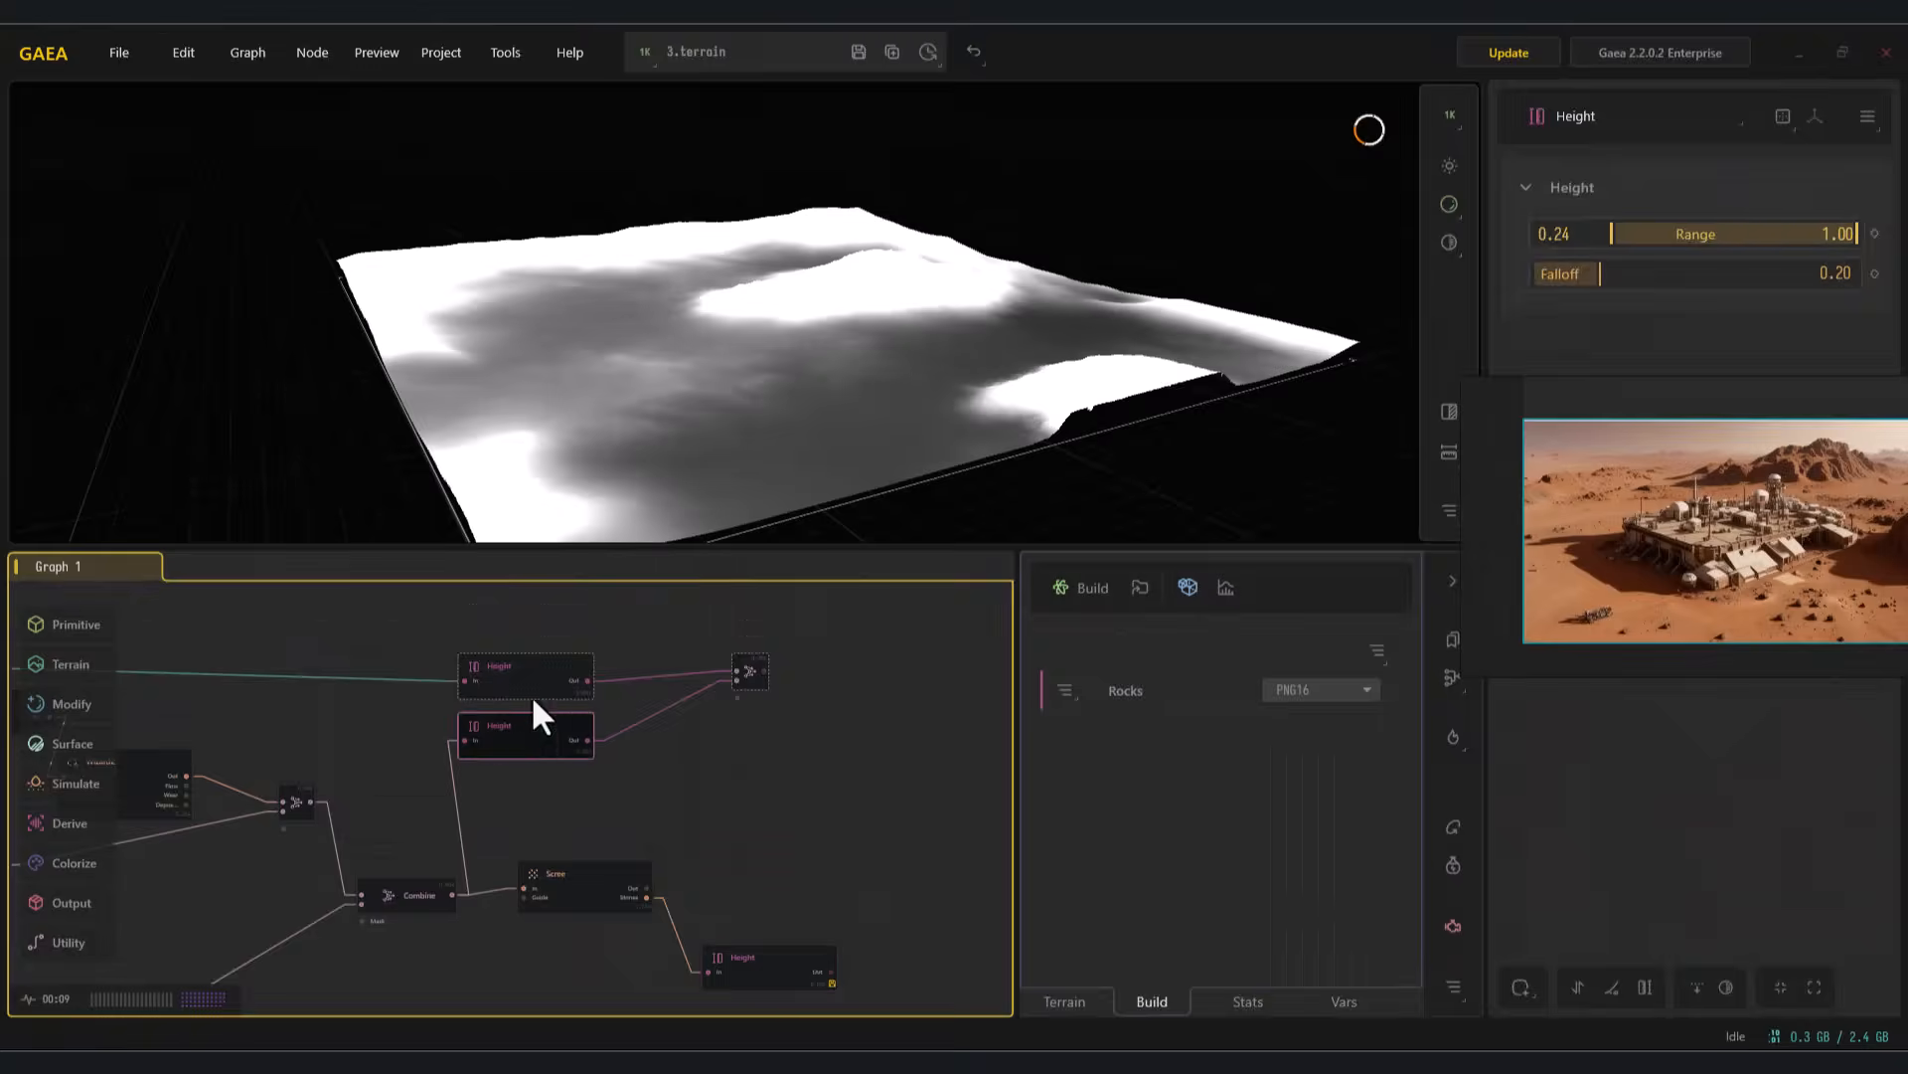
pyautogui.click(751, 676)
pyautogui.rightClick(777, 672)
pyautogui.click(893, 452)
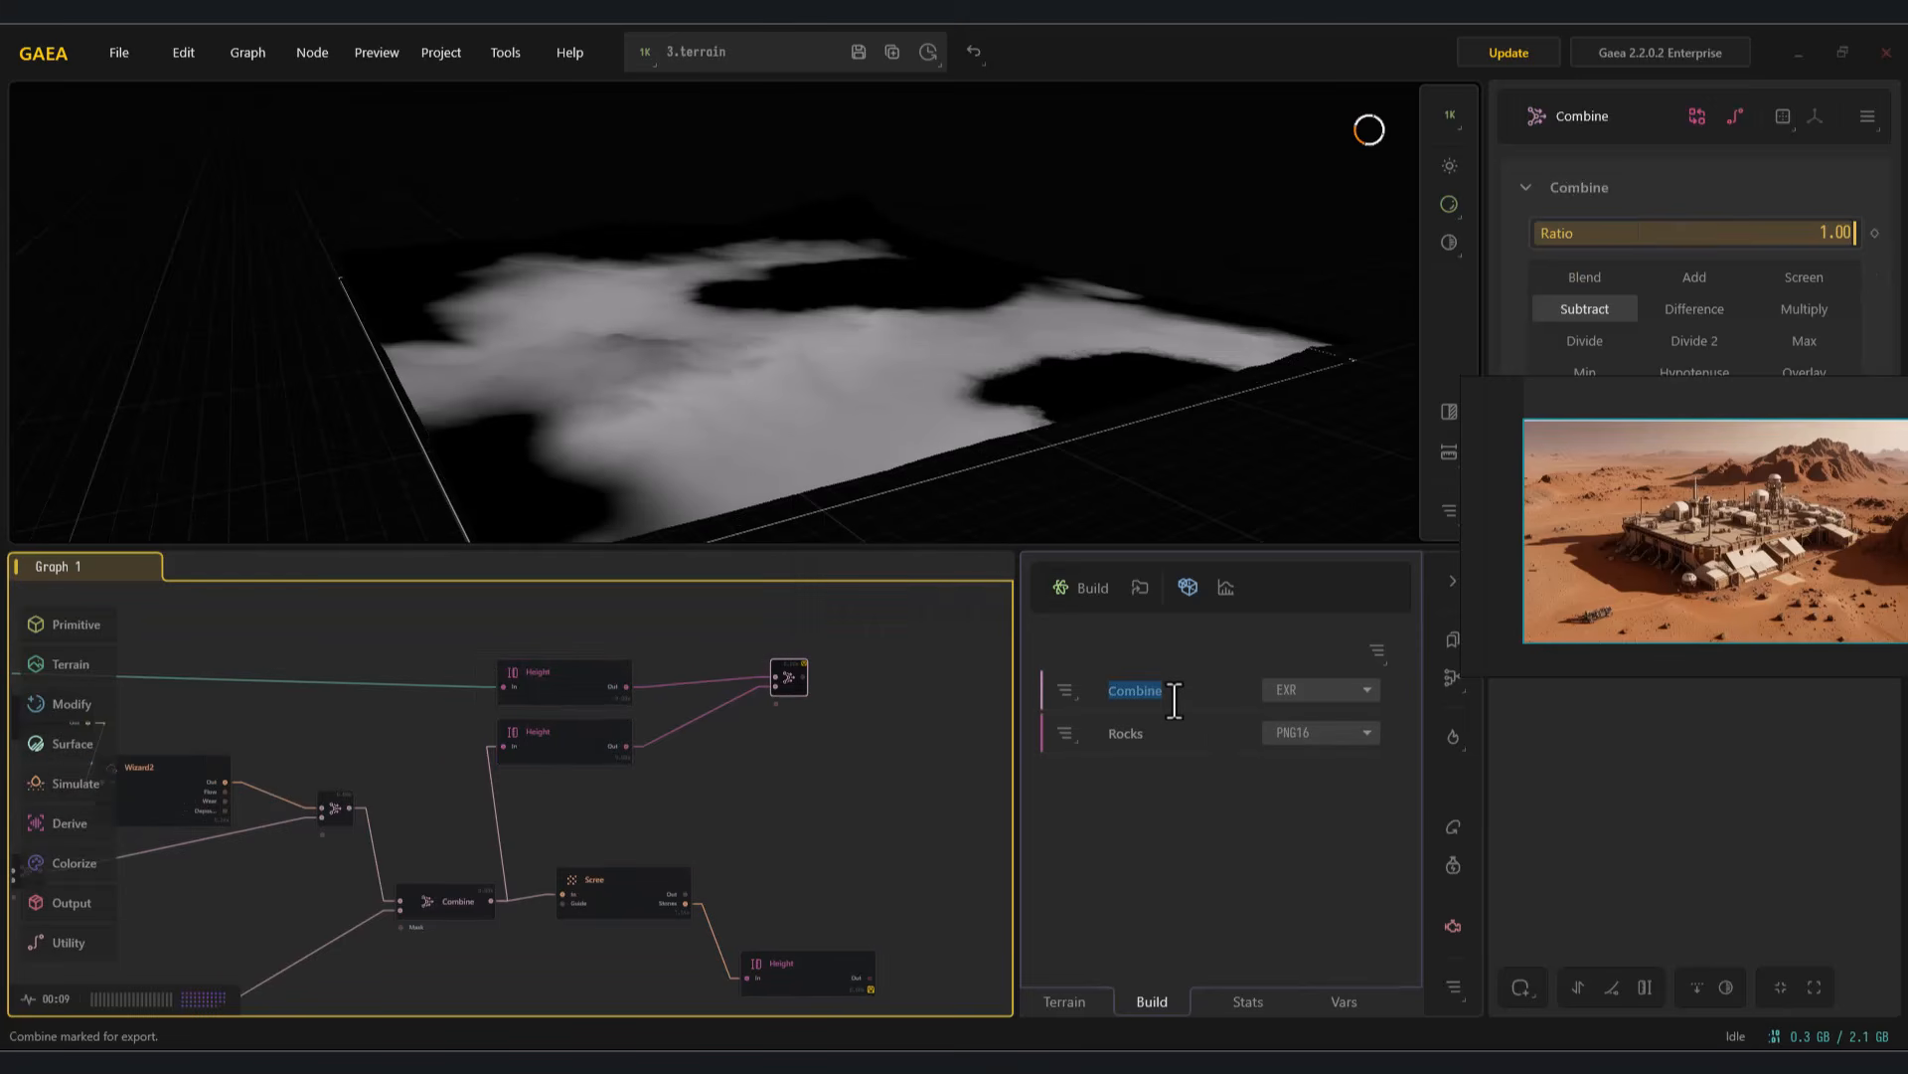
pyautogui.click(1357, 688)
pyautogui.click(1312, 859)
# Mark the lower Height node feeding the Subtract Combine for export as Mountains in PNG16, with its falloff set to 0.15
pyautogui.moveTo(562, 803); pyautogui.dragTo(668, 590, button='middle')
pyautogui.scroll(-2, 519, 781)
pyautogui.moveTo(595, 658); pyautogui.dragTo(625, 768, button='middle')
pyautogui.click(646, 728)
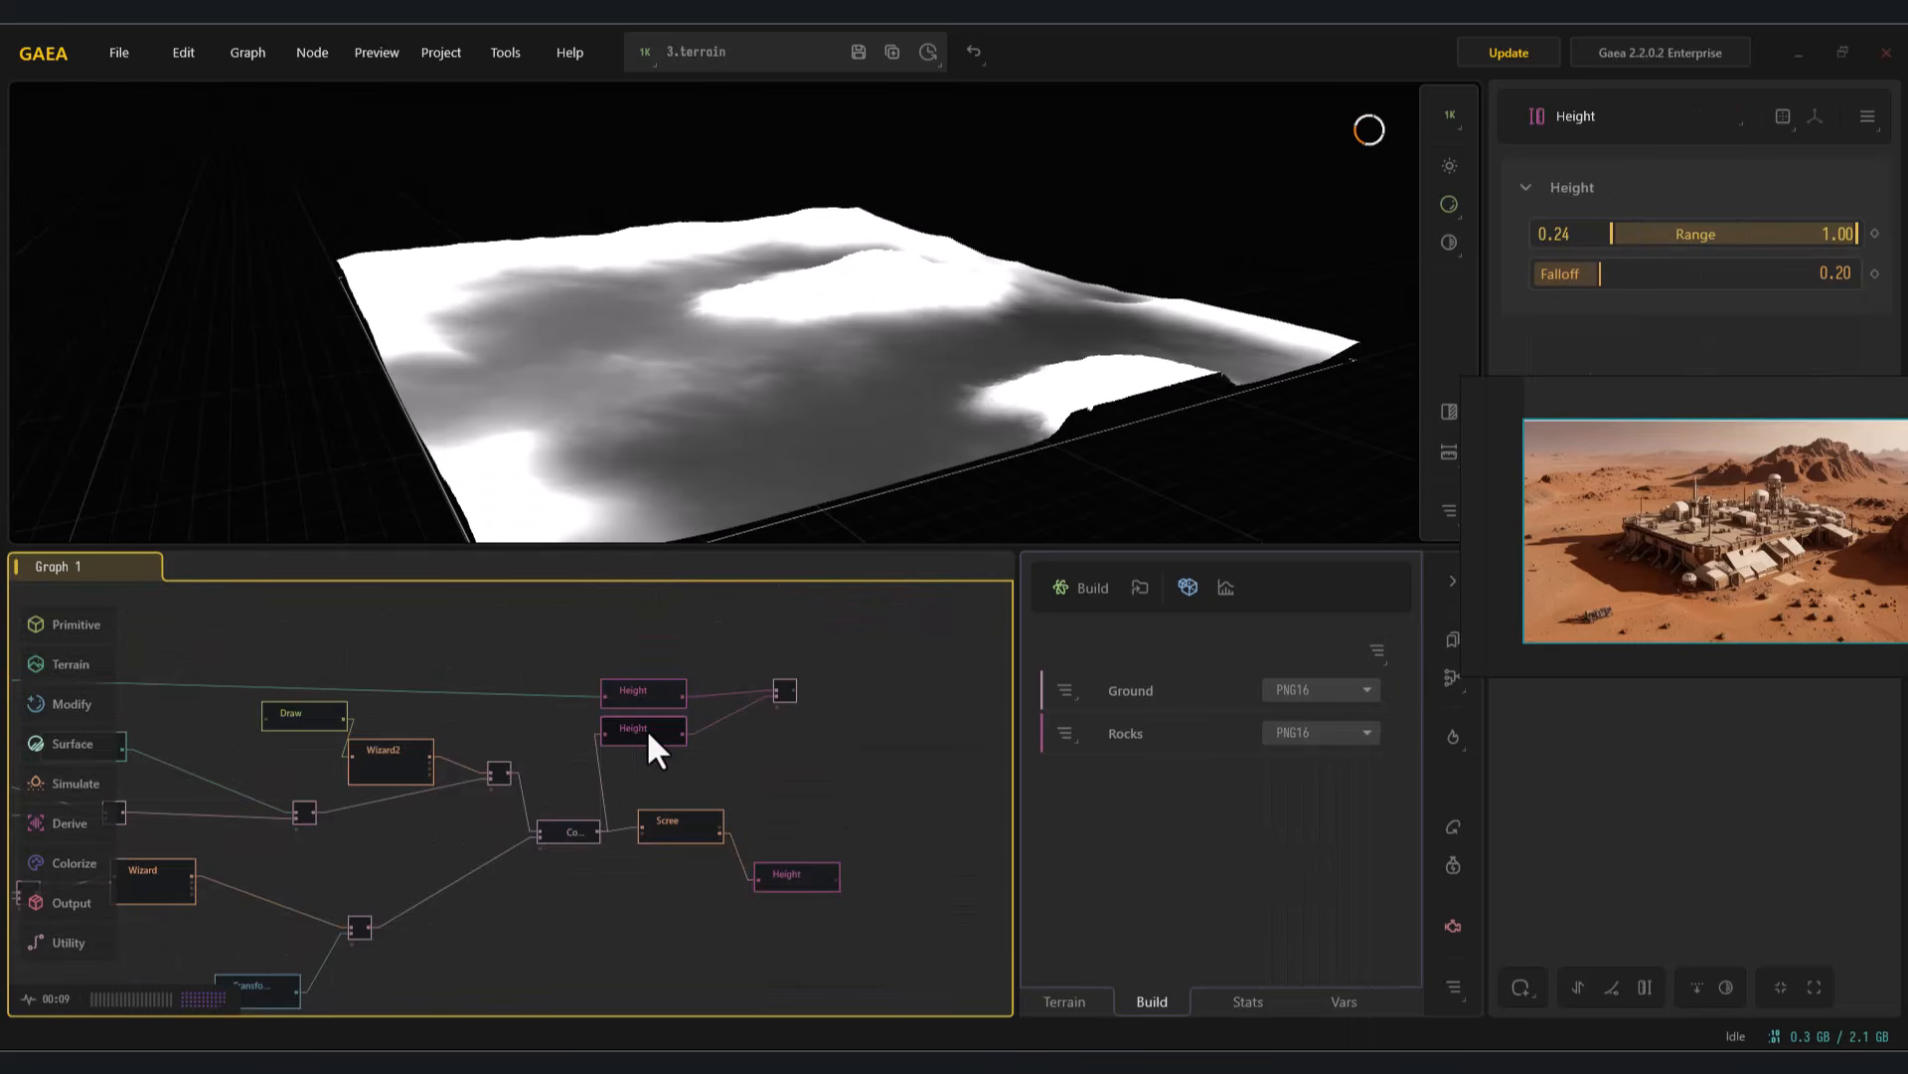
pyautogui.scroll(2, 551, 706)
pyautogui.rightClick(563, 728)
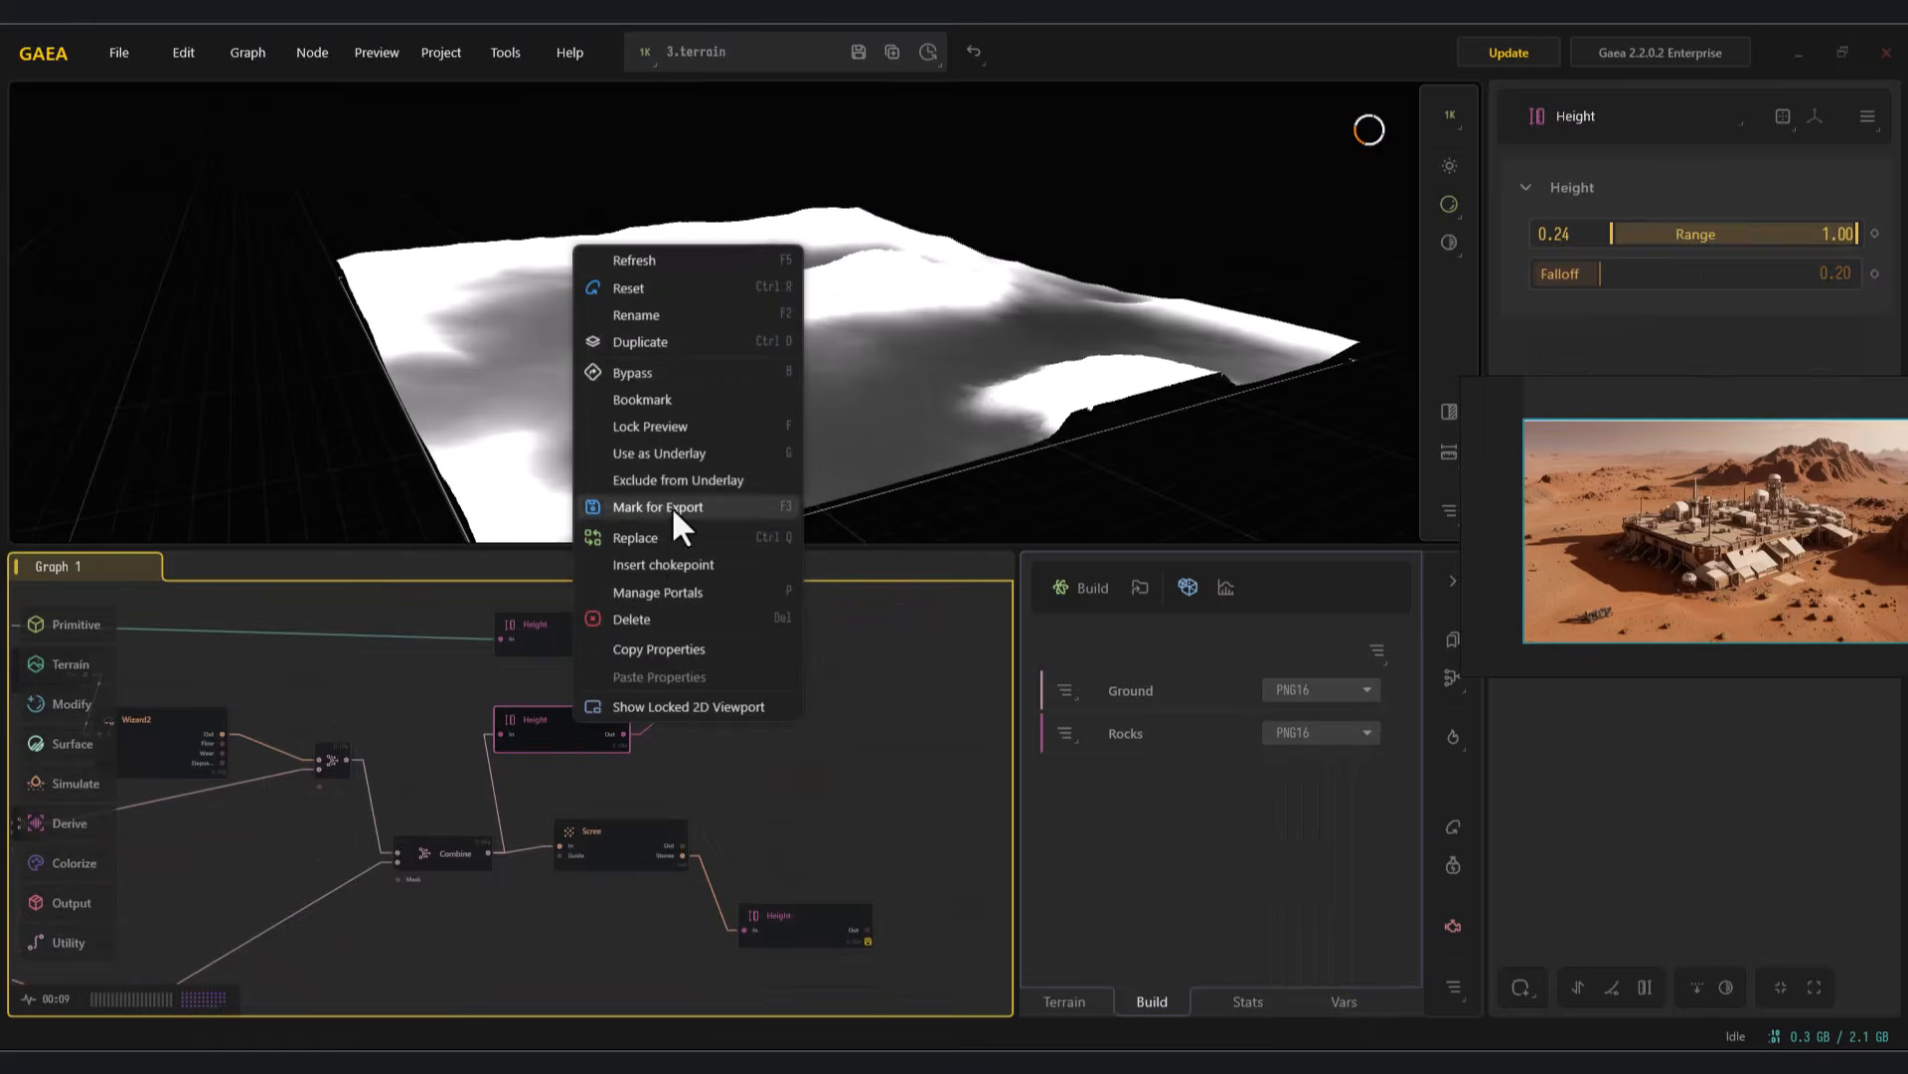
pyautogui.click(671, 505)
pyautogui.doubleClick(1150, 693)
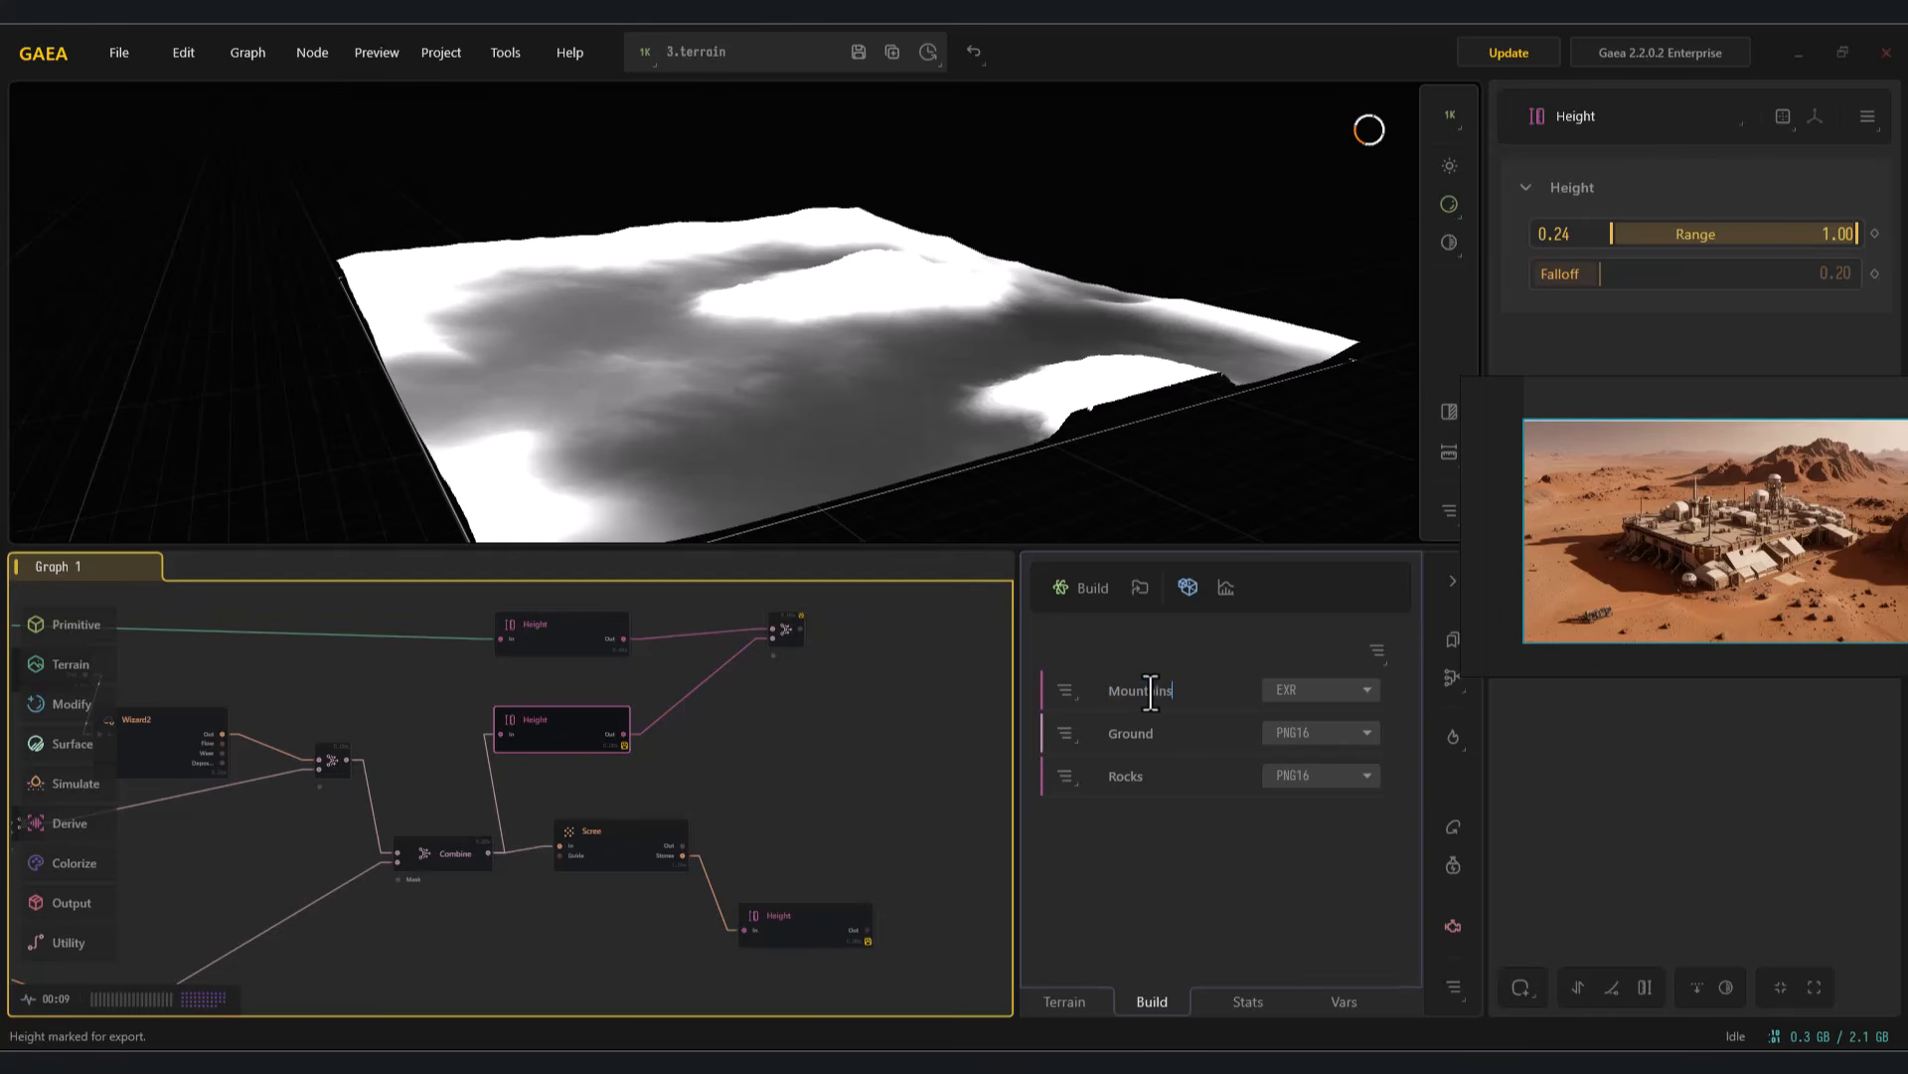
pyautogui.moveTo(1610, 277); pyautogui.dragTo(1582, 285)
pyautogui.click(1346, 690)
pyautogui.click(1340, 889)
# Build the Mountains, Ground and Rocks masks at 2048 x 2048 and inspect the images in the export folder
pyautogui.click(1083, 587)
pyautogui.click(964, 541)
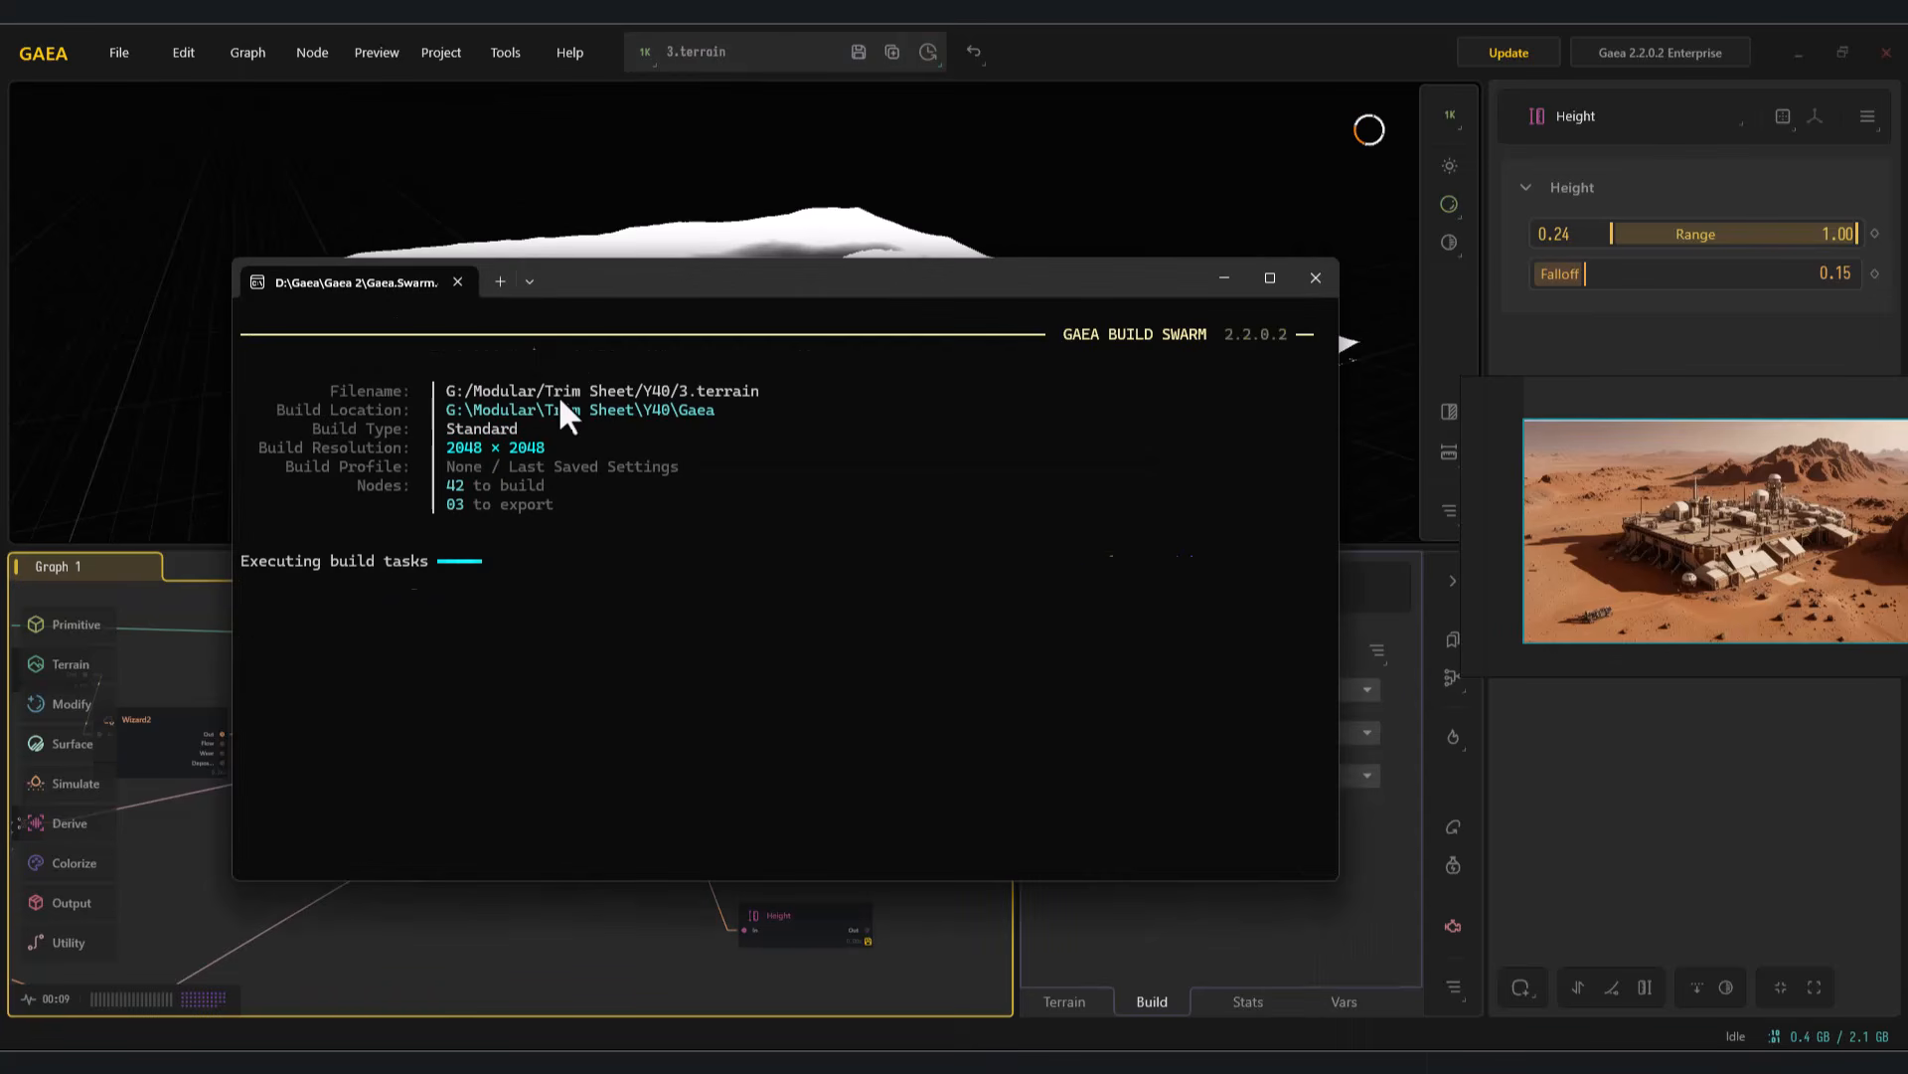
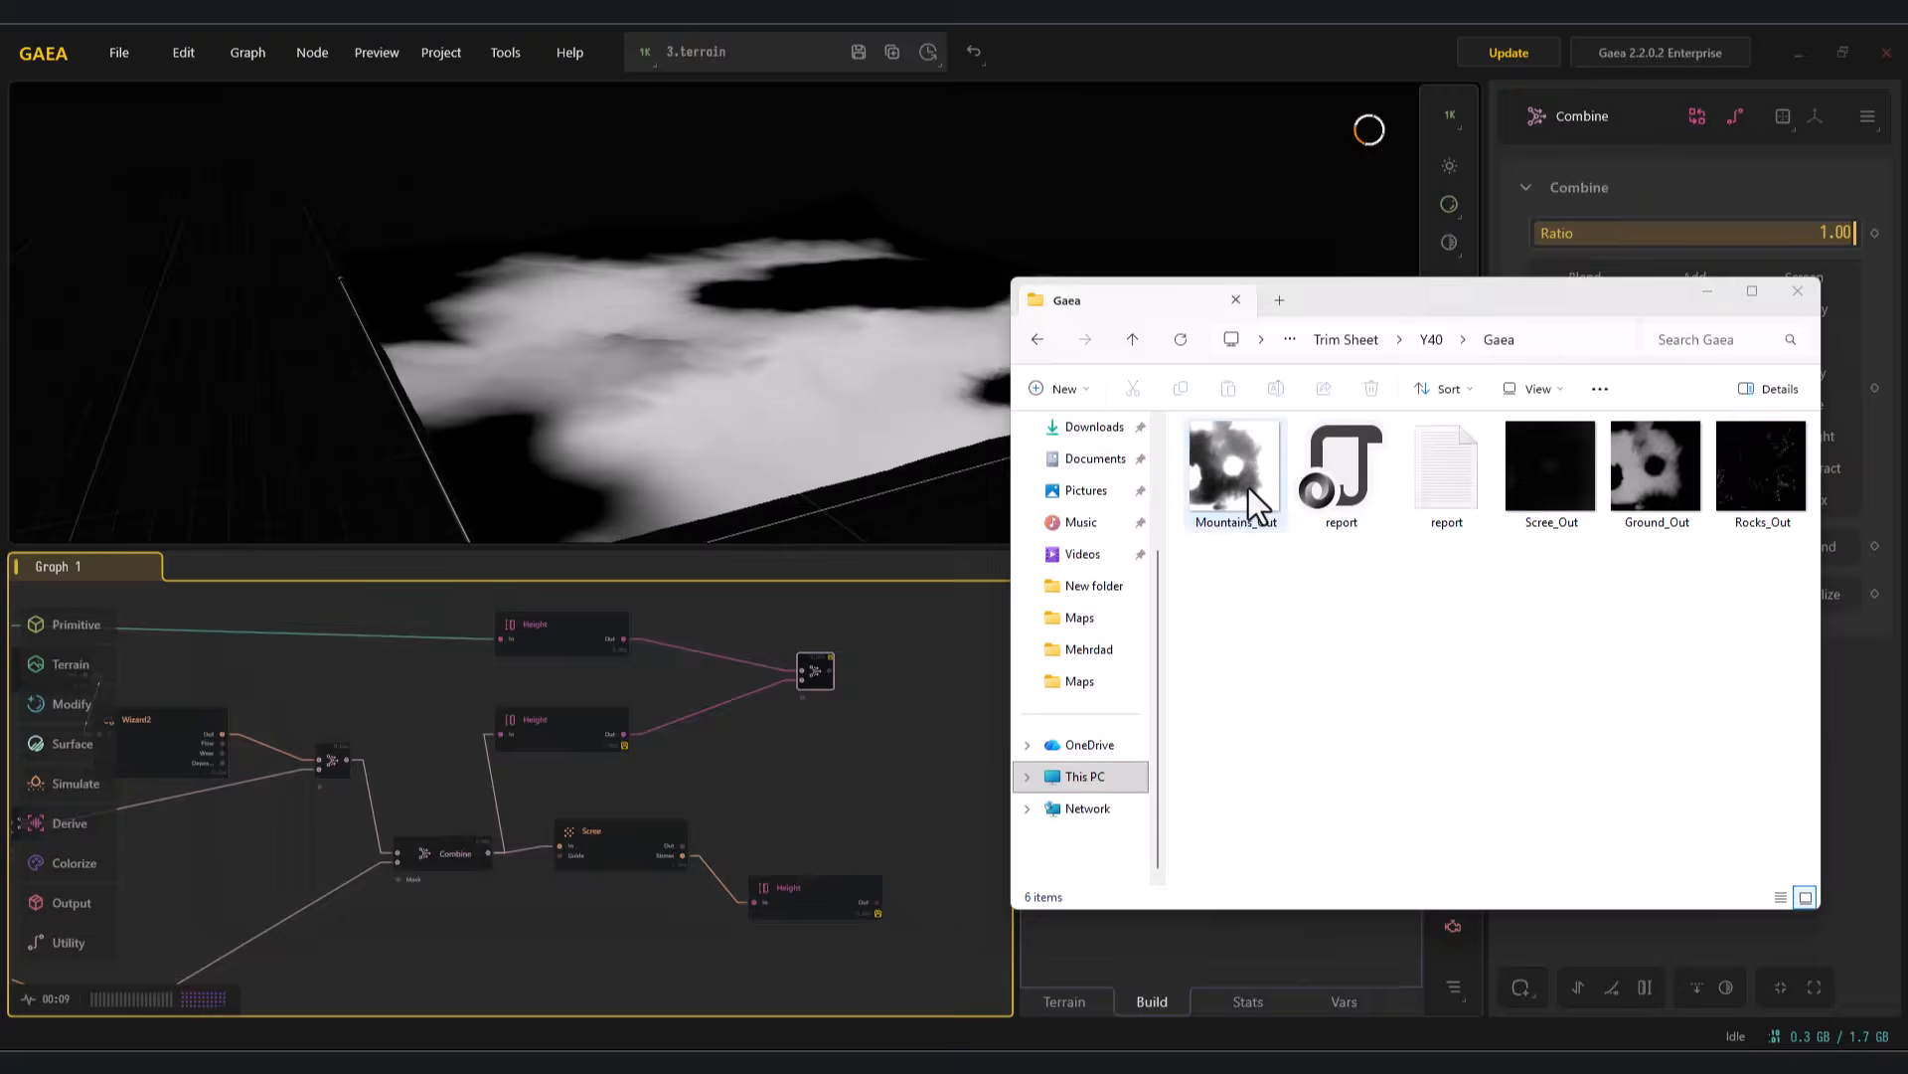
pyautogui.doubleClick(1250, 489)
pyautogui.click(1434, 439)
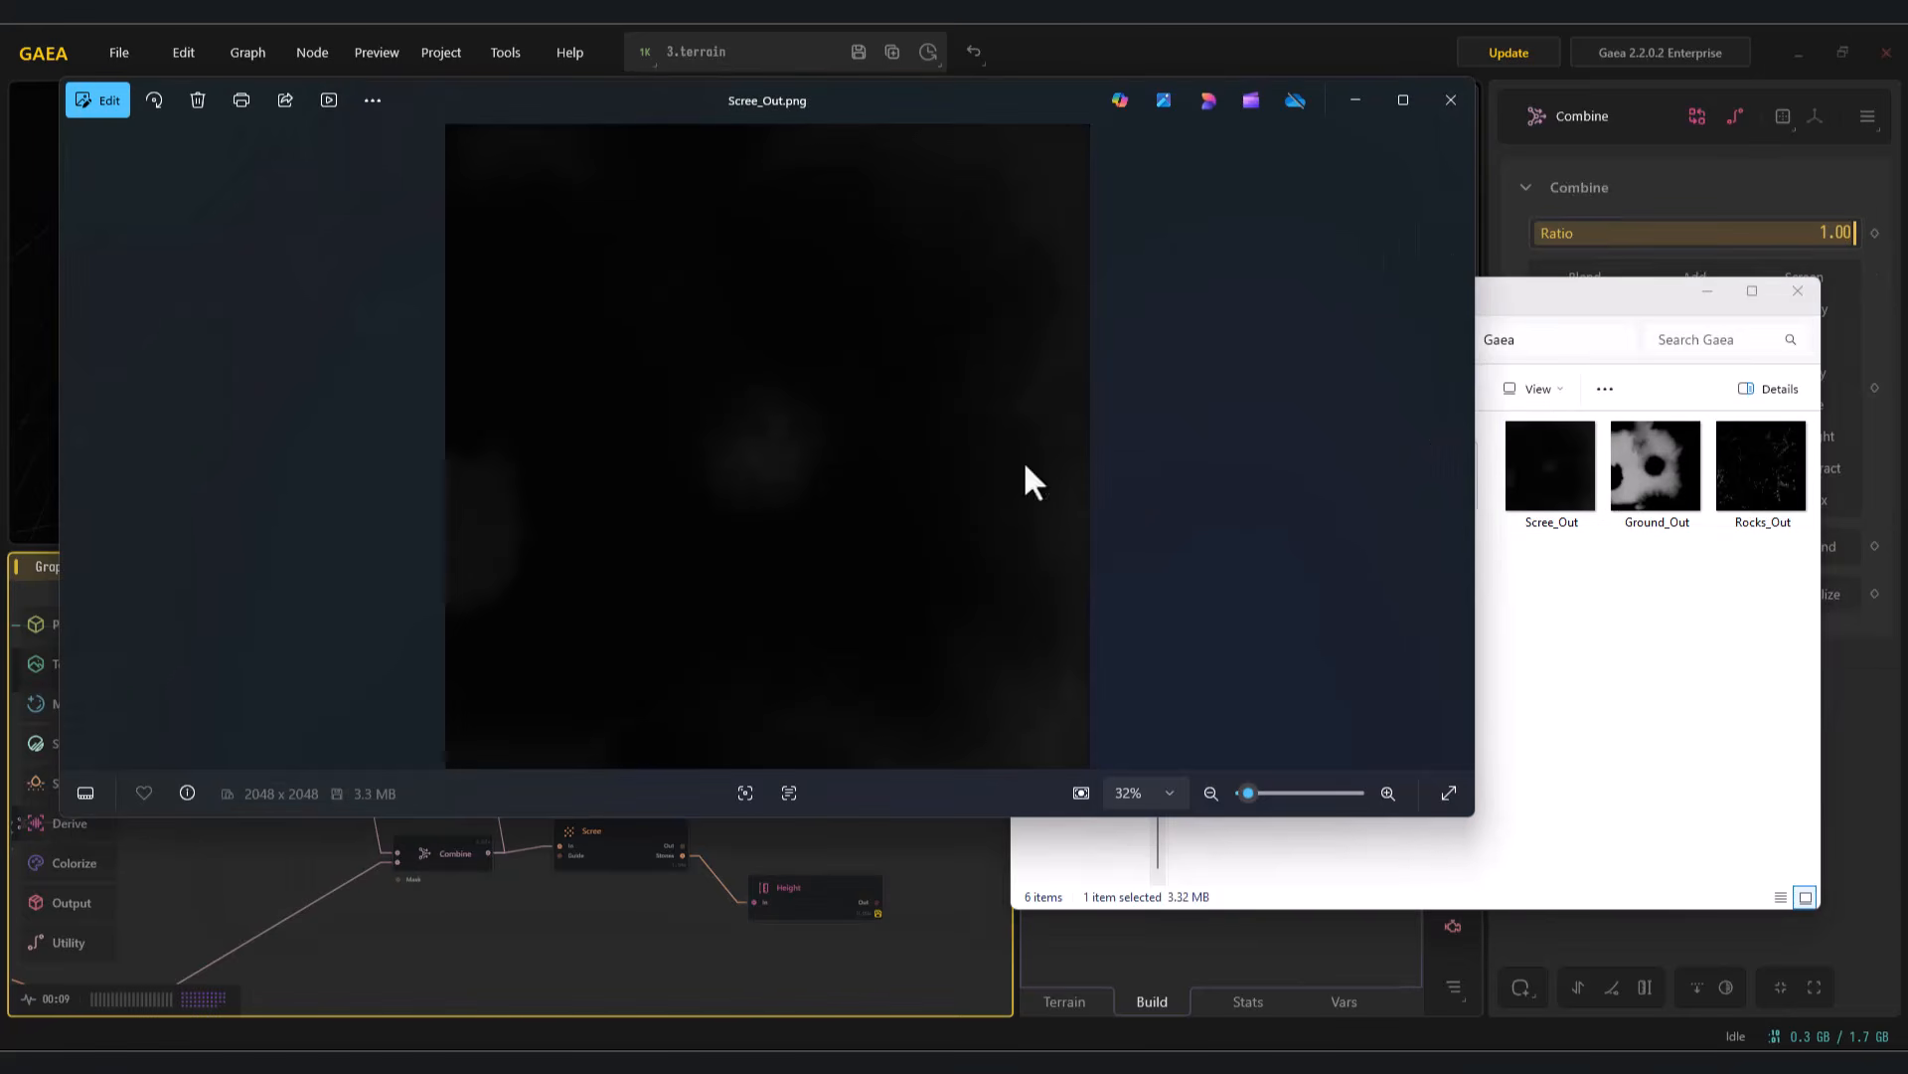
pyautogui.click(1434, 424)
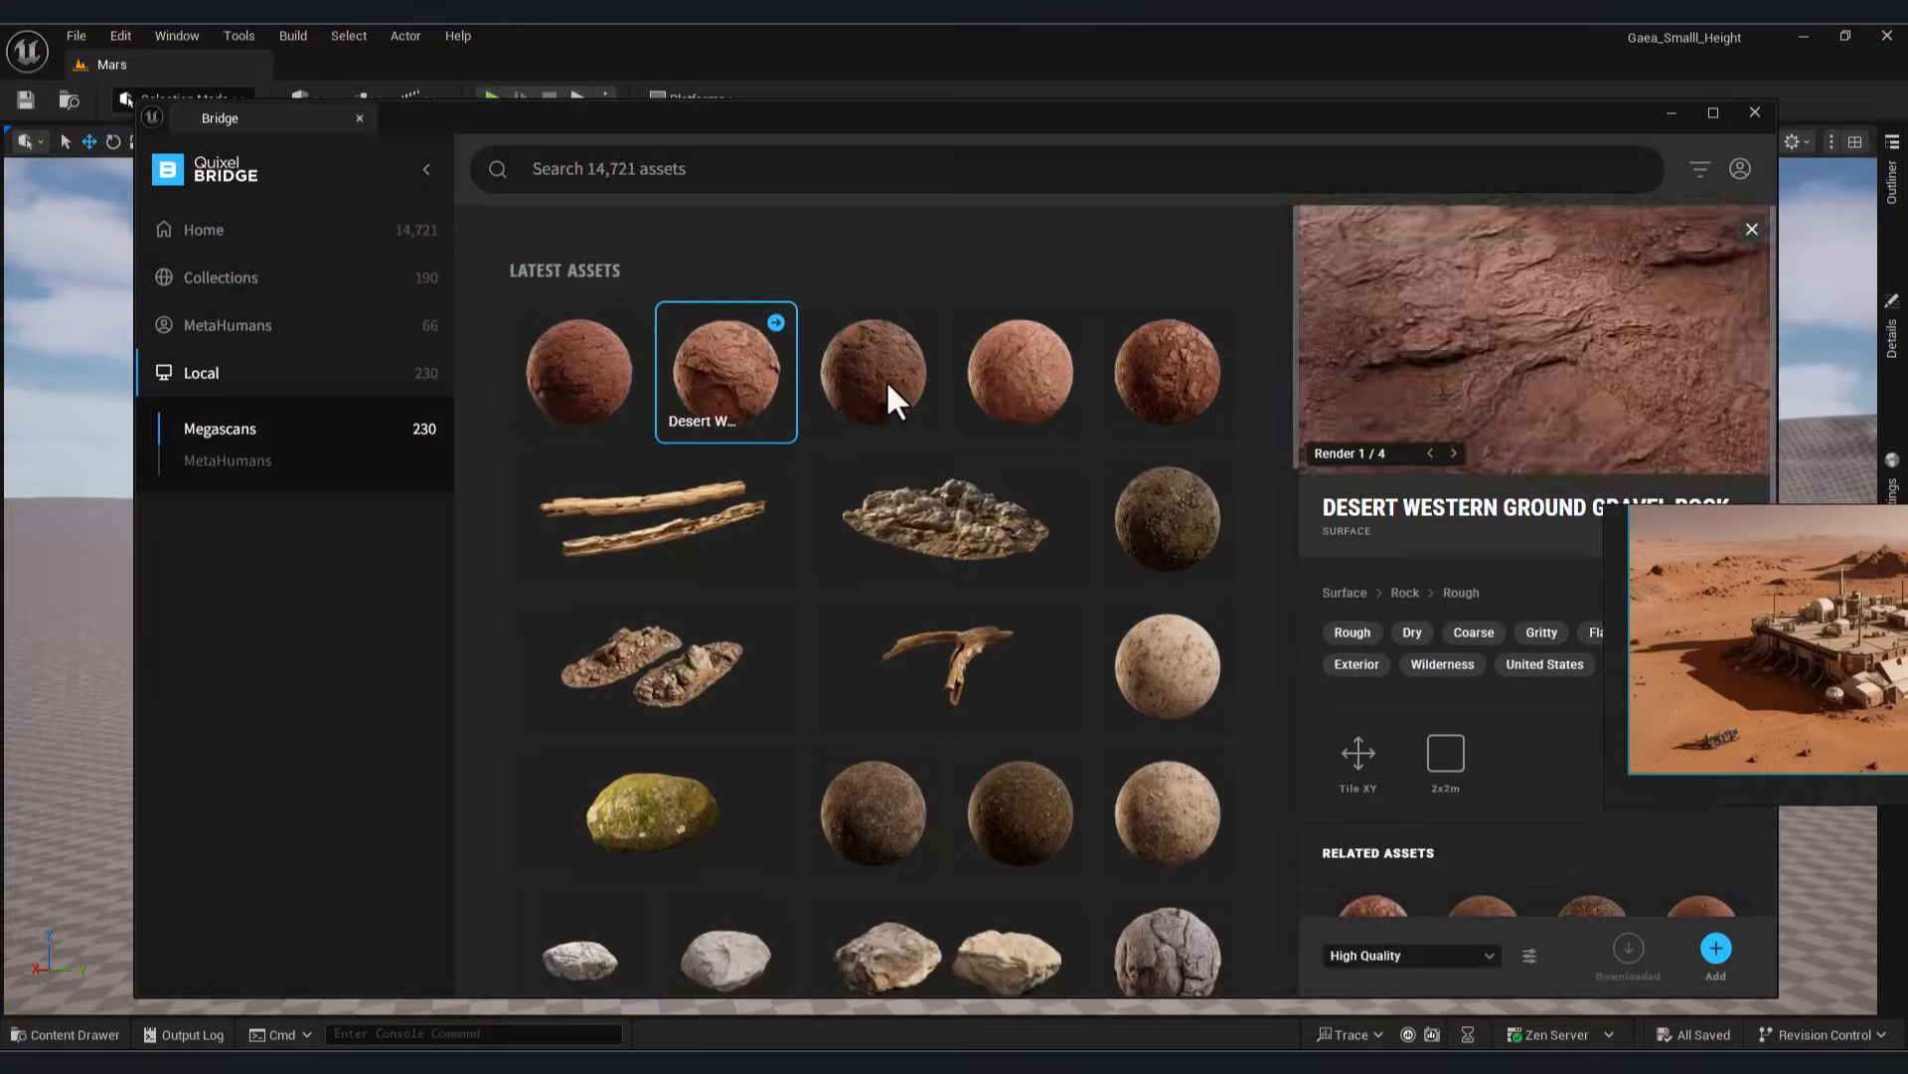
# Review the red rock surfaces in Bridge and the Landscape material's texture setup feeding the Ground, Mountain and Rock layer blend
pyautogui.click(880, 383)
pyautogui.click(1178, 398)
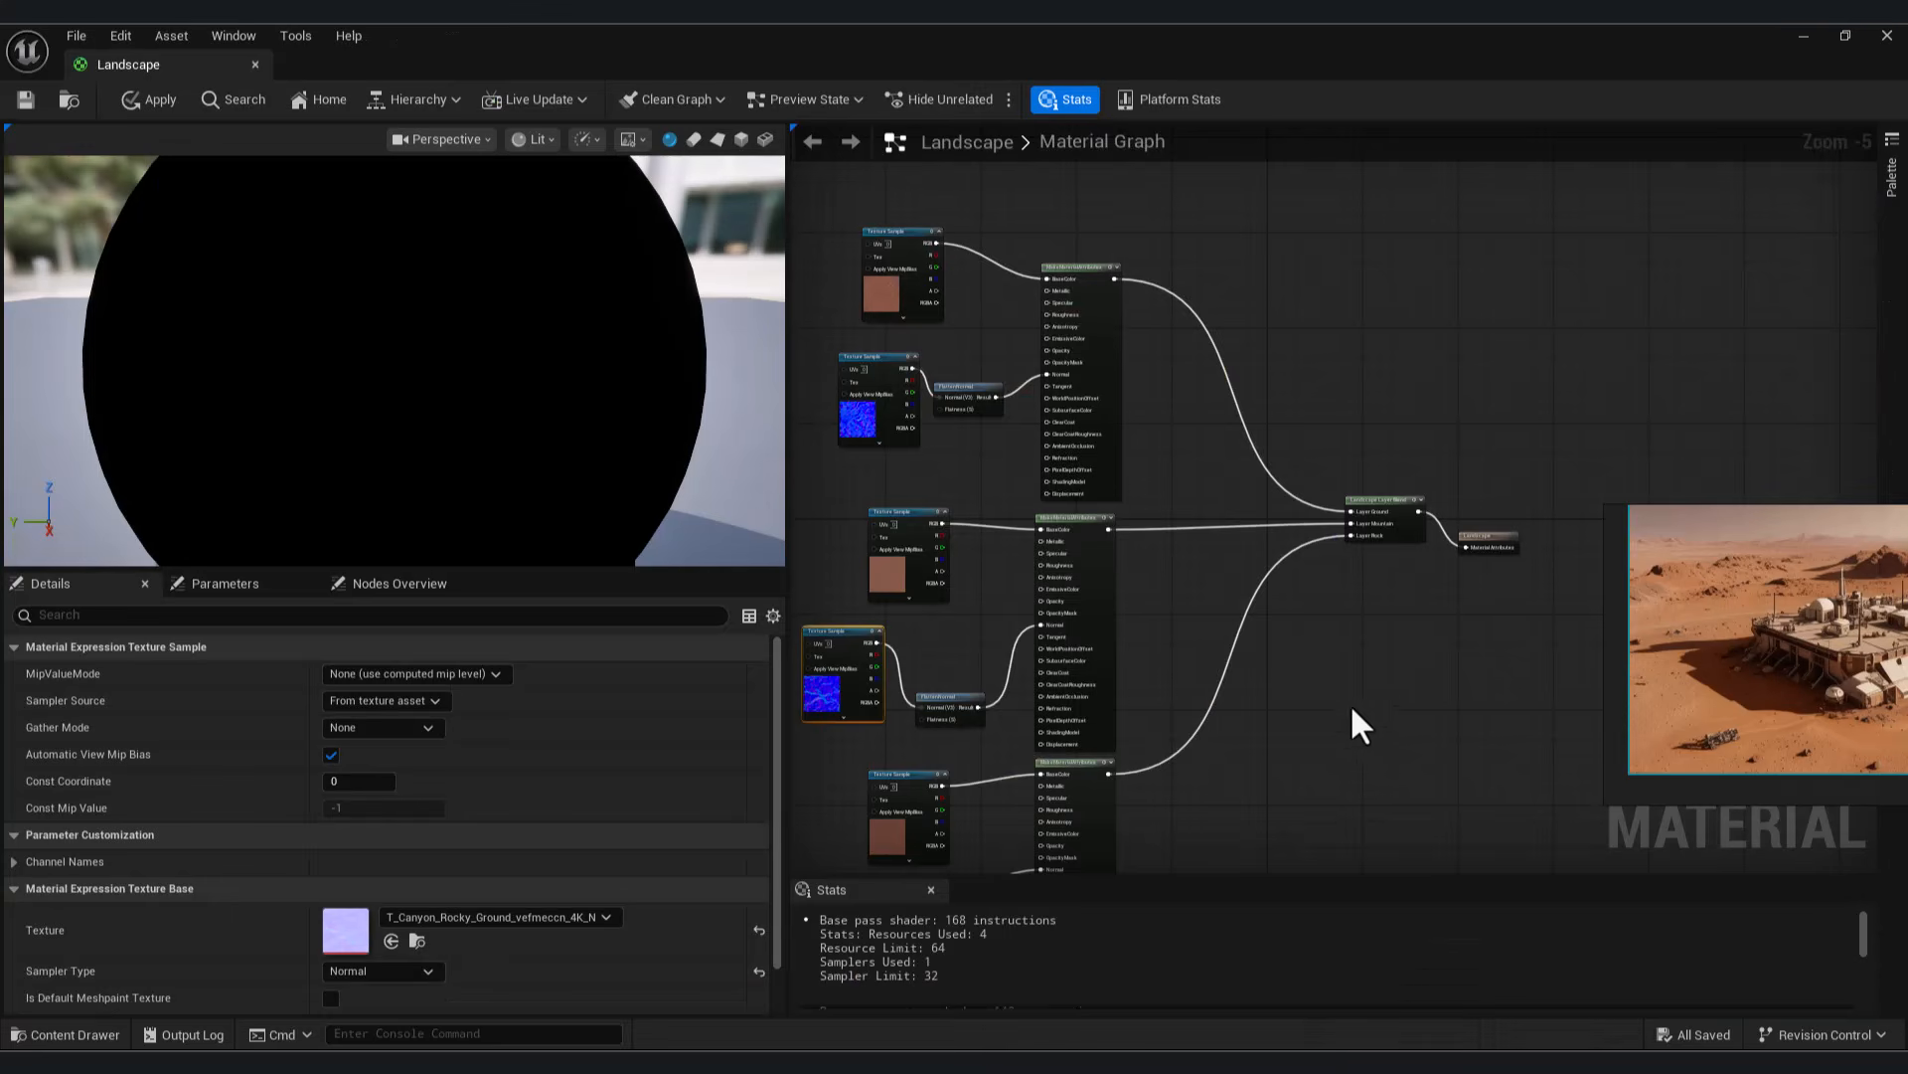
pyautogui.moveTo(1469, 723); pyautogui.dragTo(1450, 511, button='right')
pyautogui.scroll(3, 1249, 420)
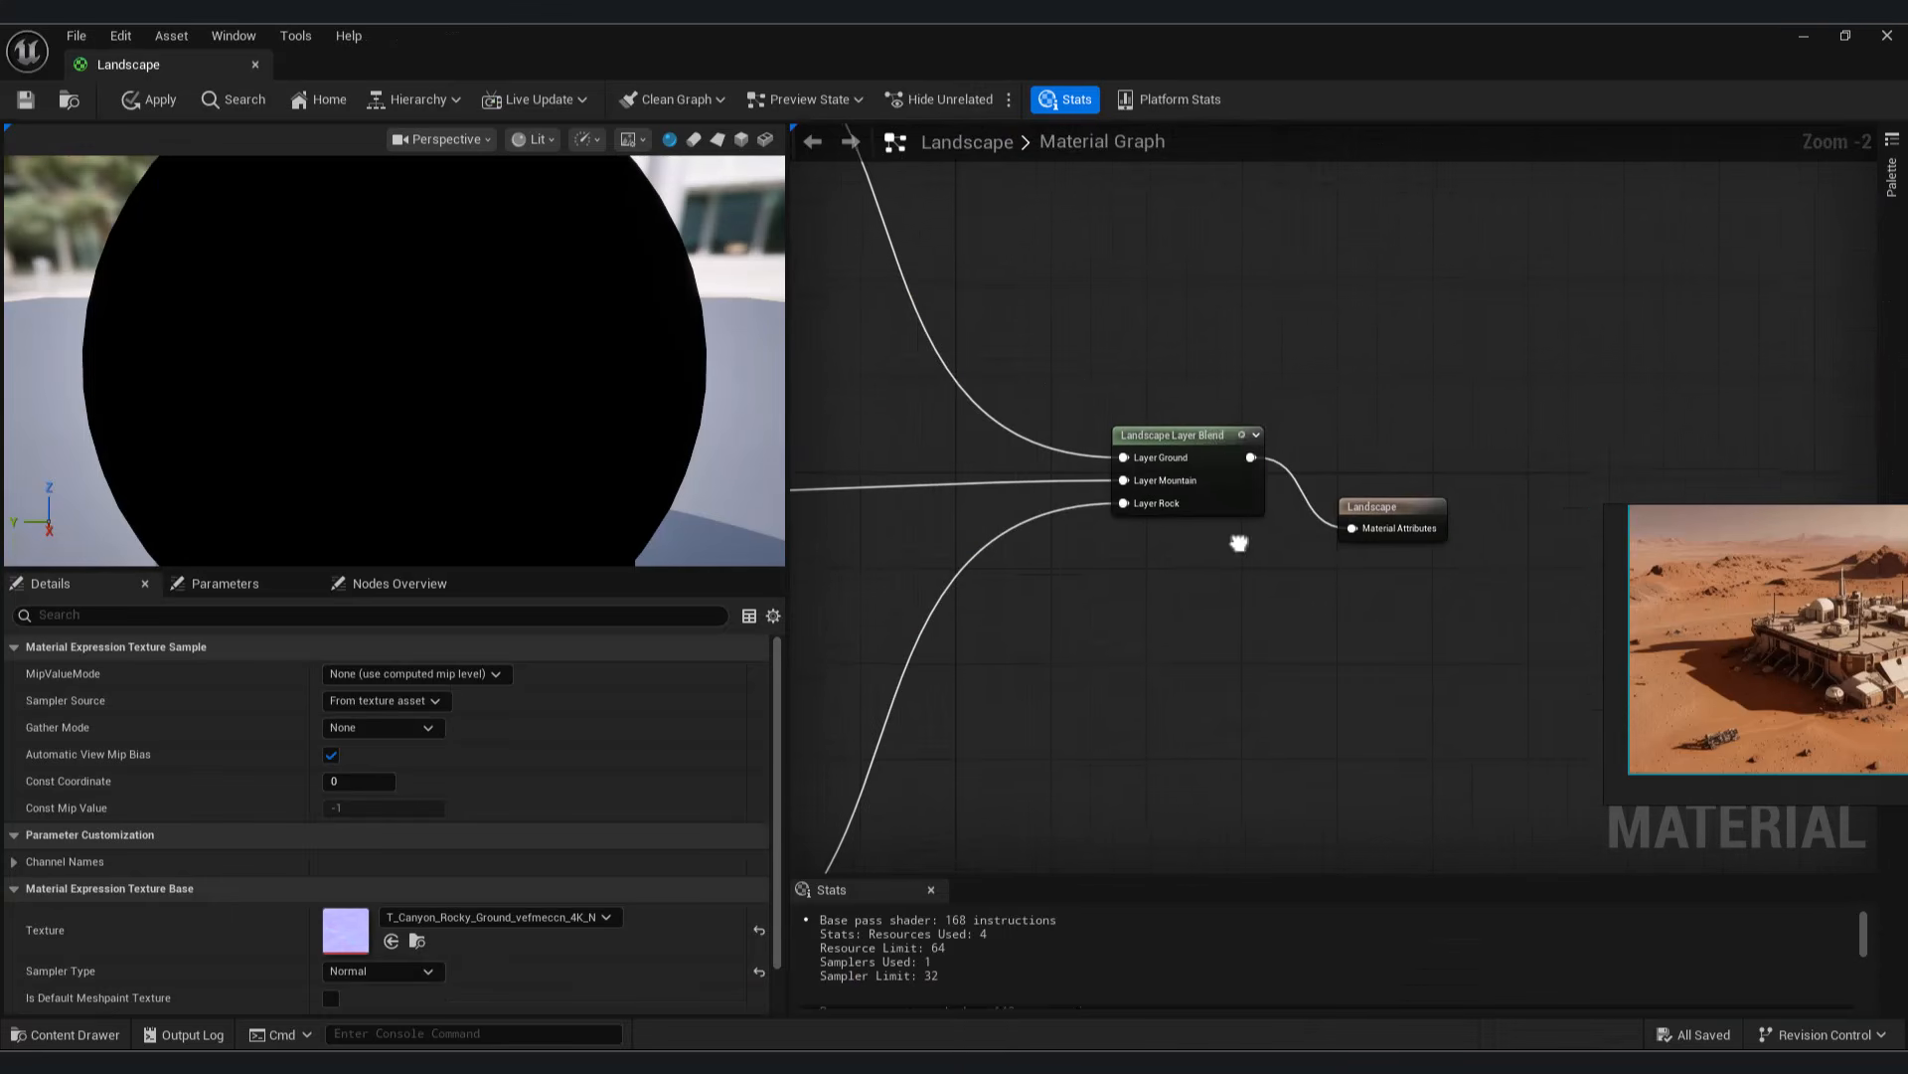
pyautogui.click(1228, 467)
pyautogui.scroll(-3, 1521, 617)
pyautogui.click(1500, 588)
pyautogui.scroll(-2, 1514, 696)
pyautogui.scroll(7, 1394, 533)
pyautogui.scroll(-3, 1296, 588)
pyautogui.moveTo(1297, 587); pyautogui.dragTo(1511, 686, button='right')
pyautogui.moveTo(1044, 780); pyautogui.dragTo(1322, 259, button='right')
pyautogui.moveTo(1377, 803); pyautogui.dragTo(1257, 439, button='right')
pyautogui.click(1803, 38)
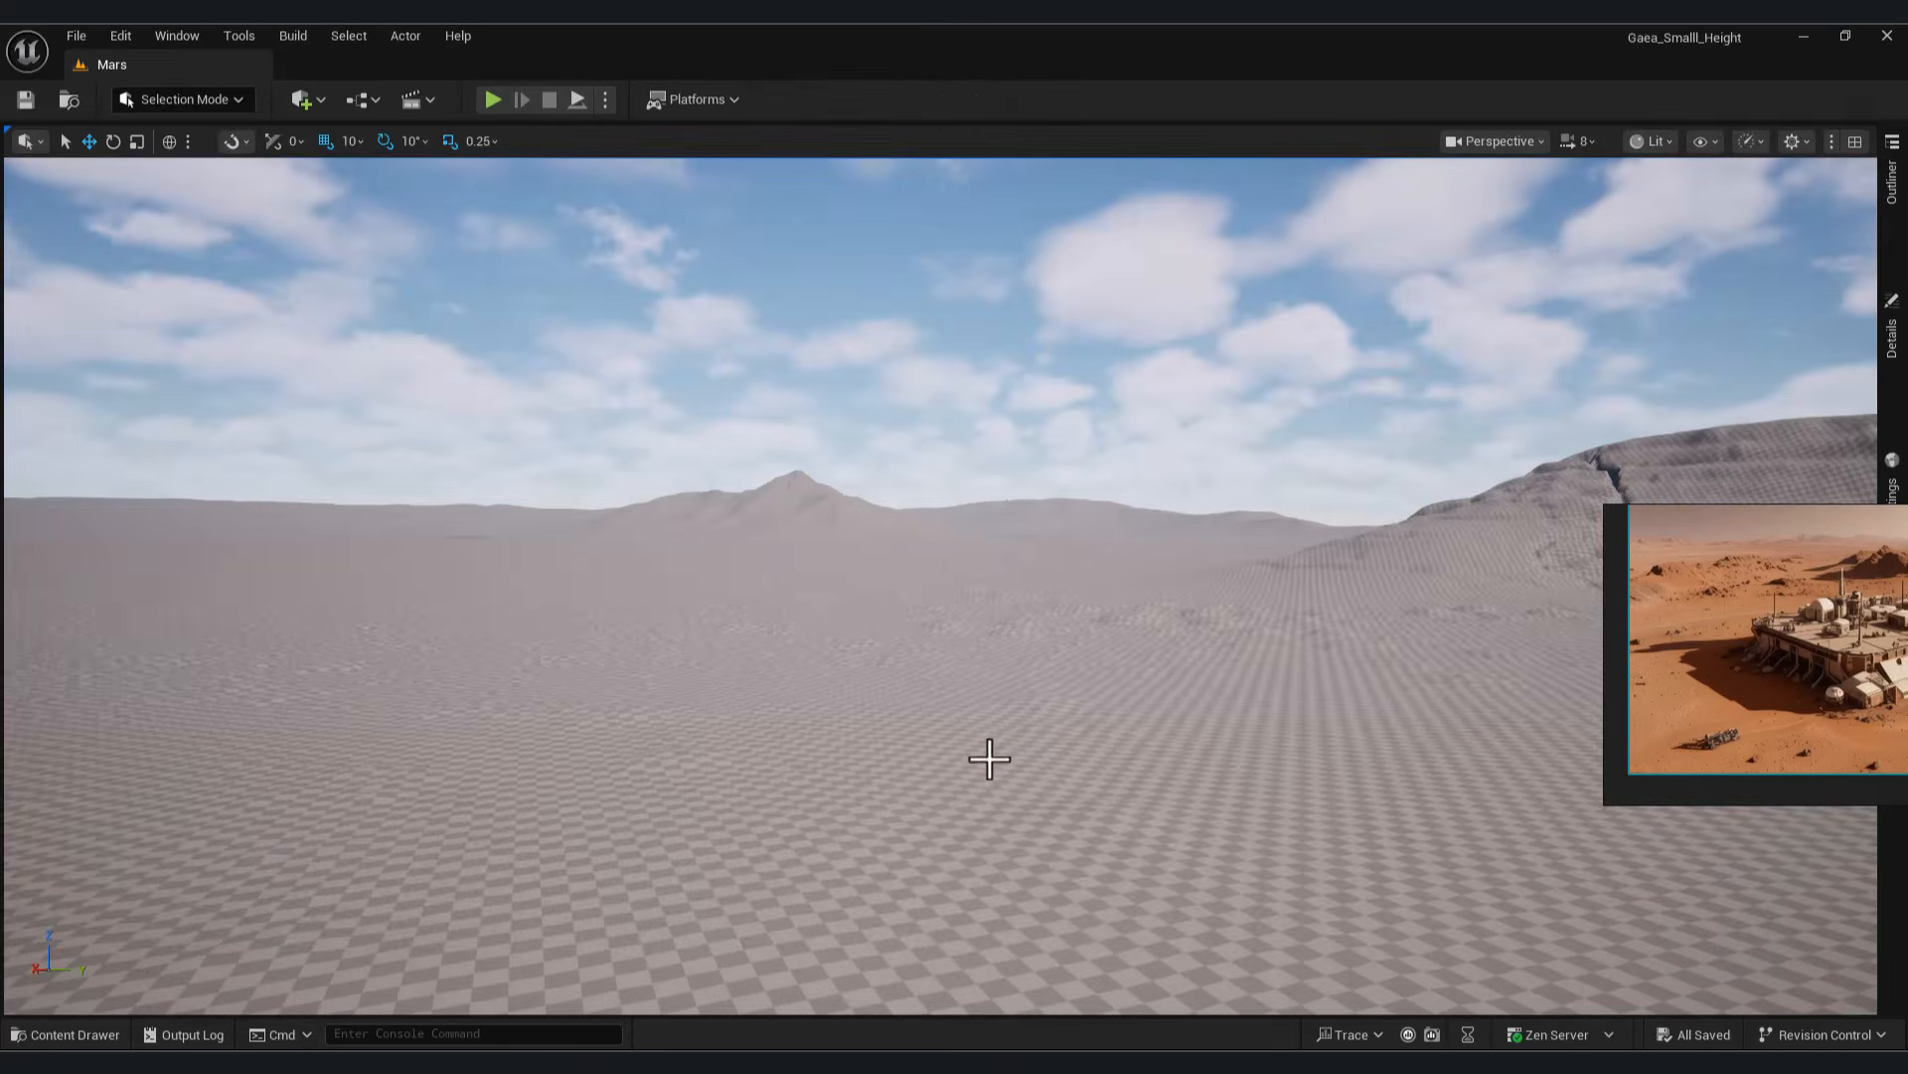
# Create a material instance from the Landscape material in the Material folder
pyautogui.click(66, 1034)
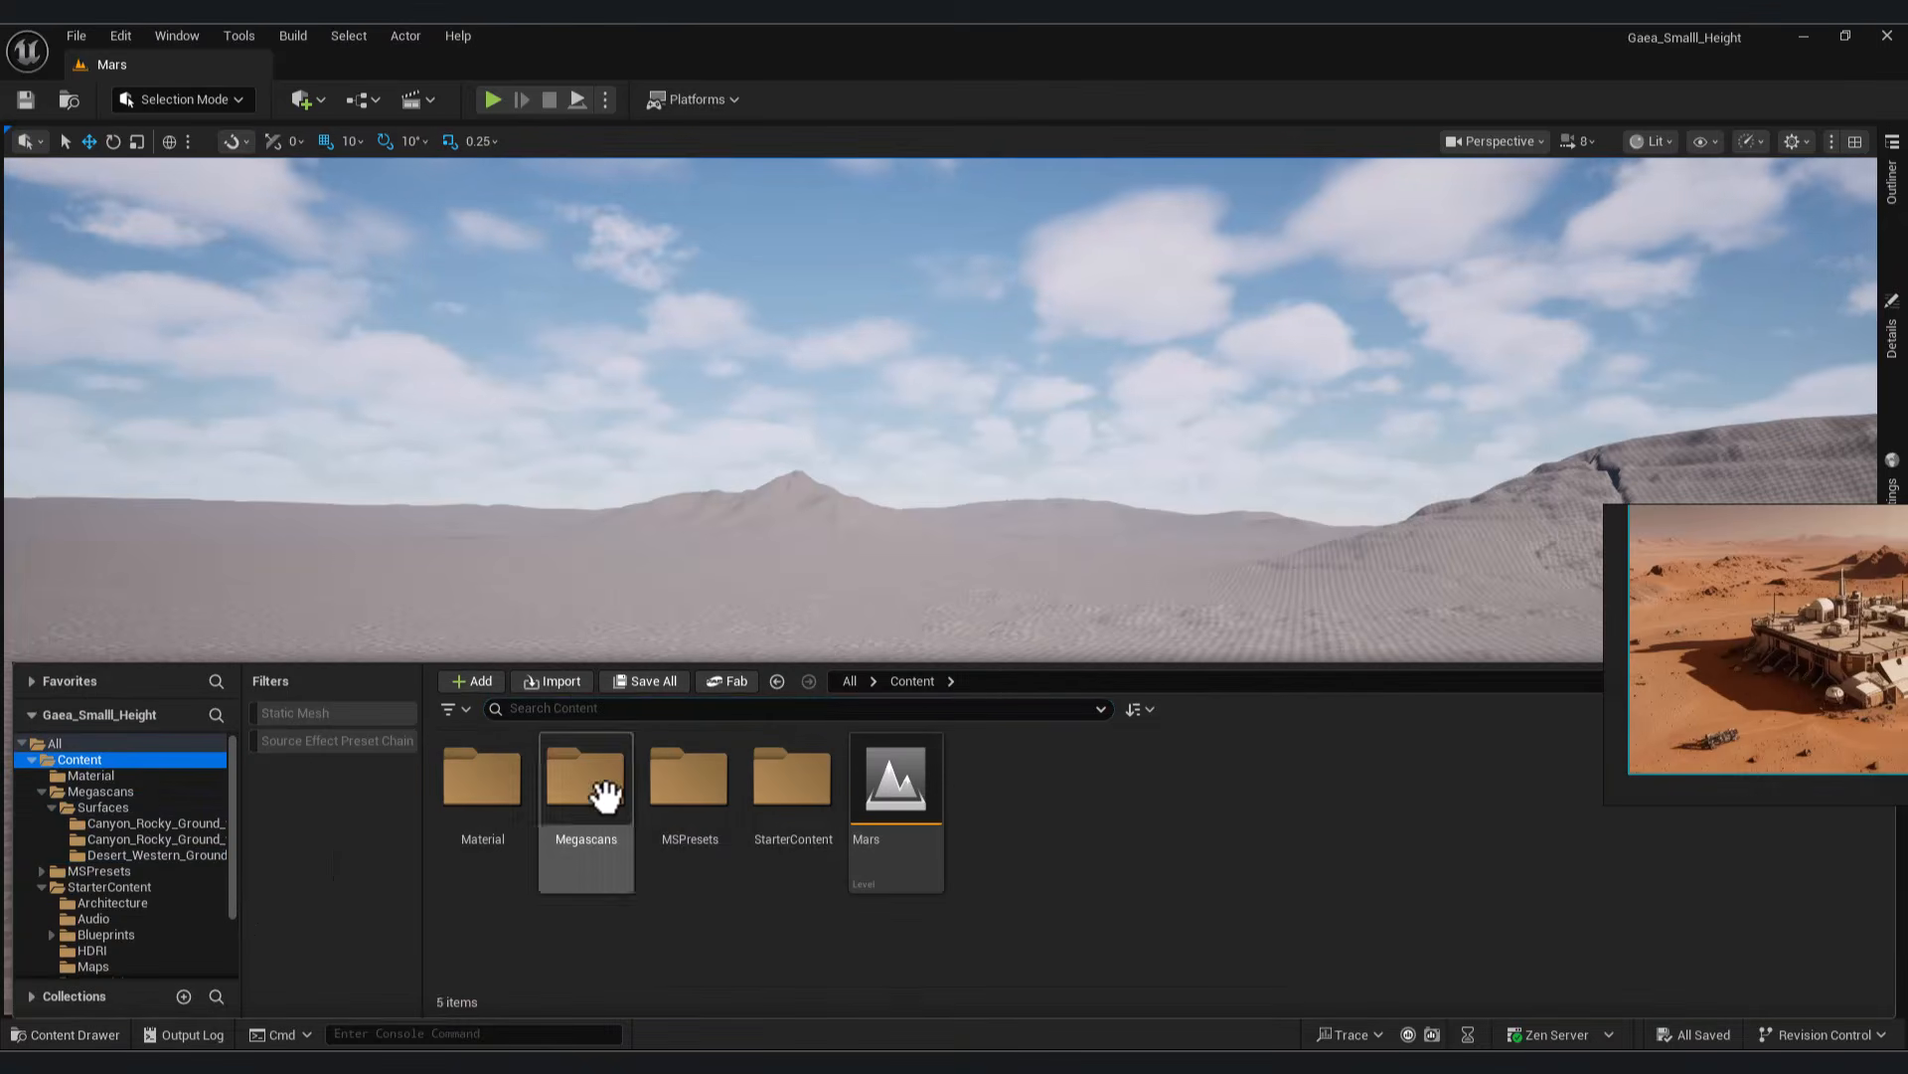
pyautogui.doubleClick(479, 781)
pyautogui.rightClick(487, 785)
pyautogui.click(642, 232)
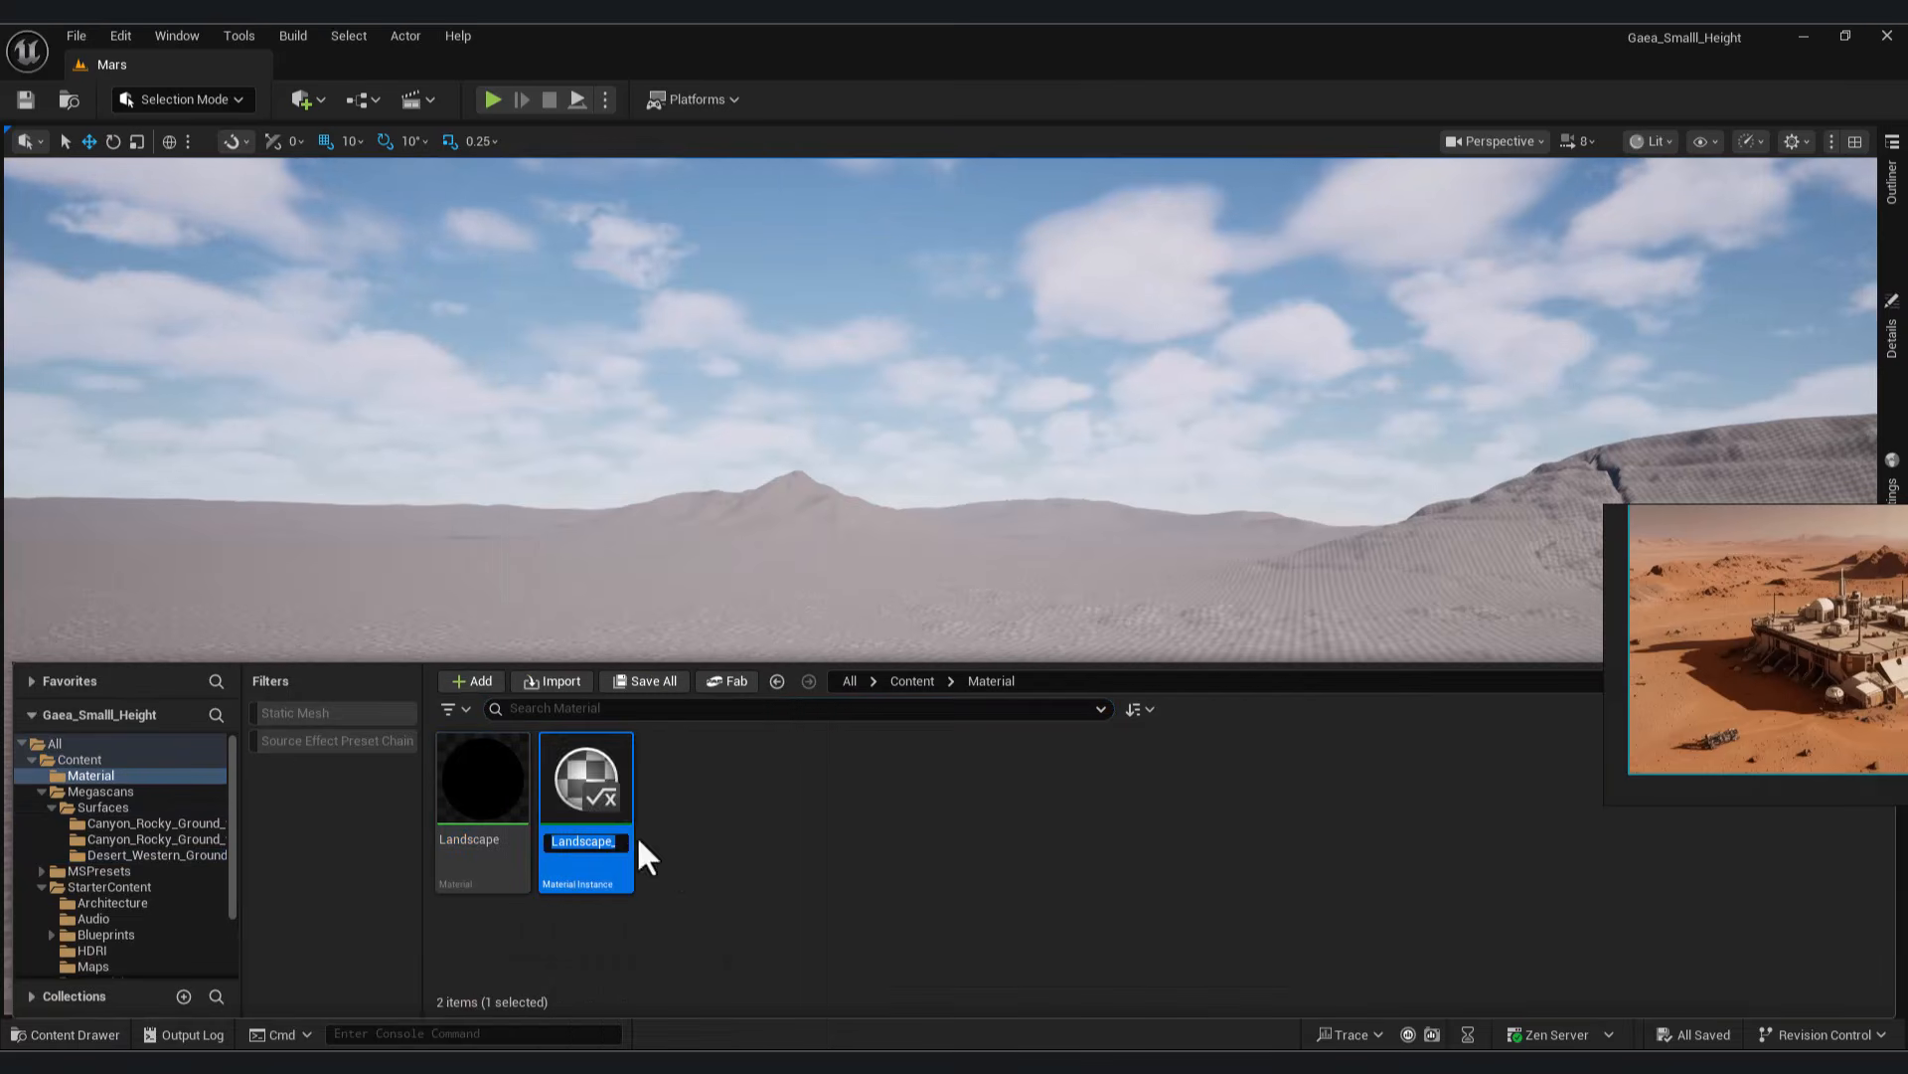
# Assign the new Landscape material instance as the Landscape Material of the Landscape actor
pyautogui.moveTo(596, 781); pyautogui.dragTo(594, 679)
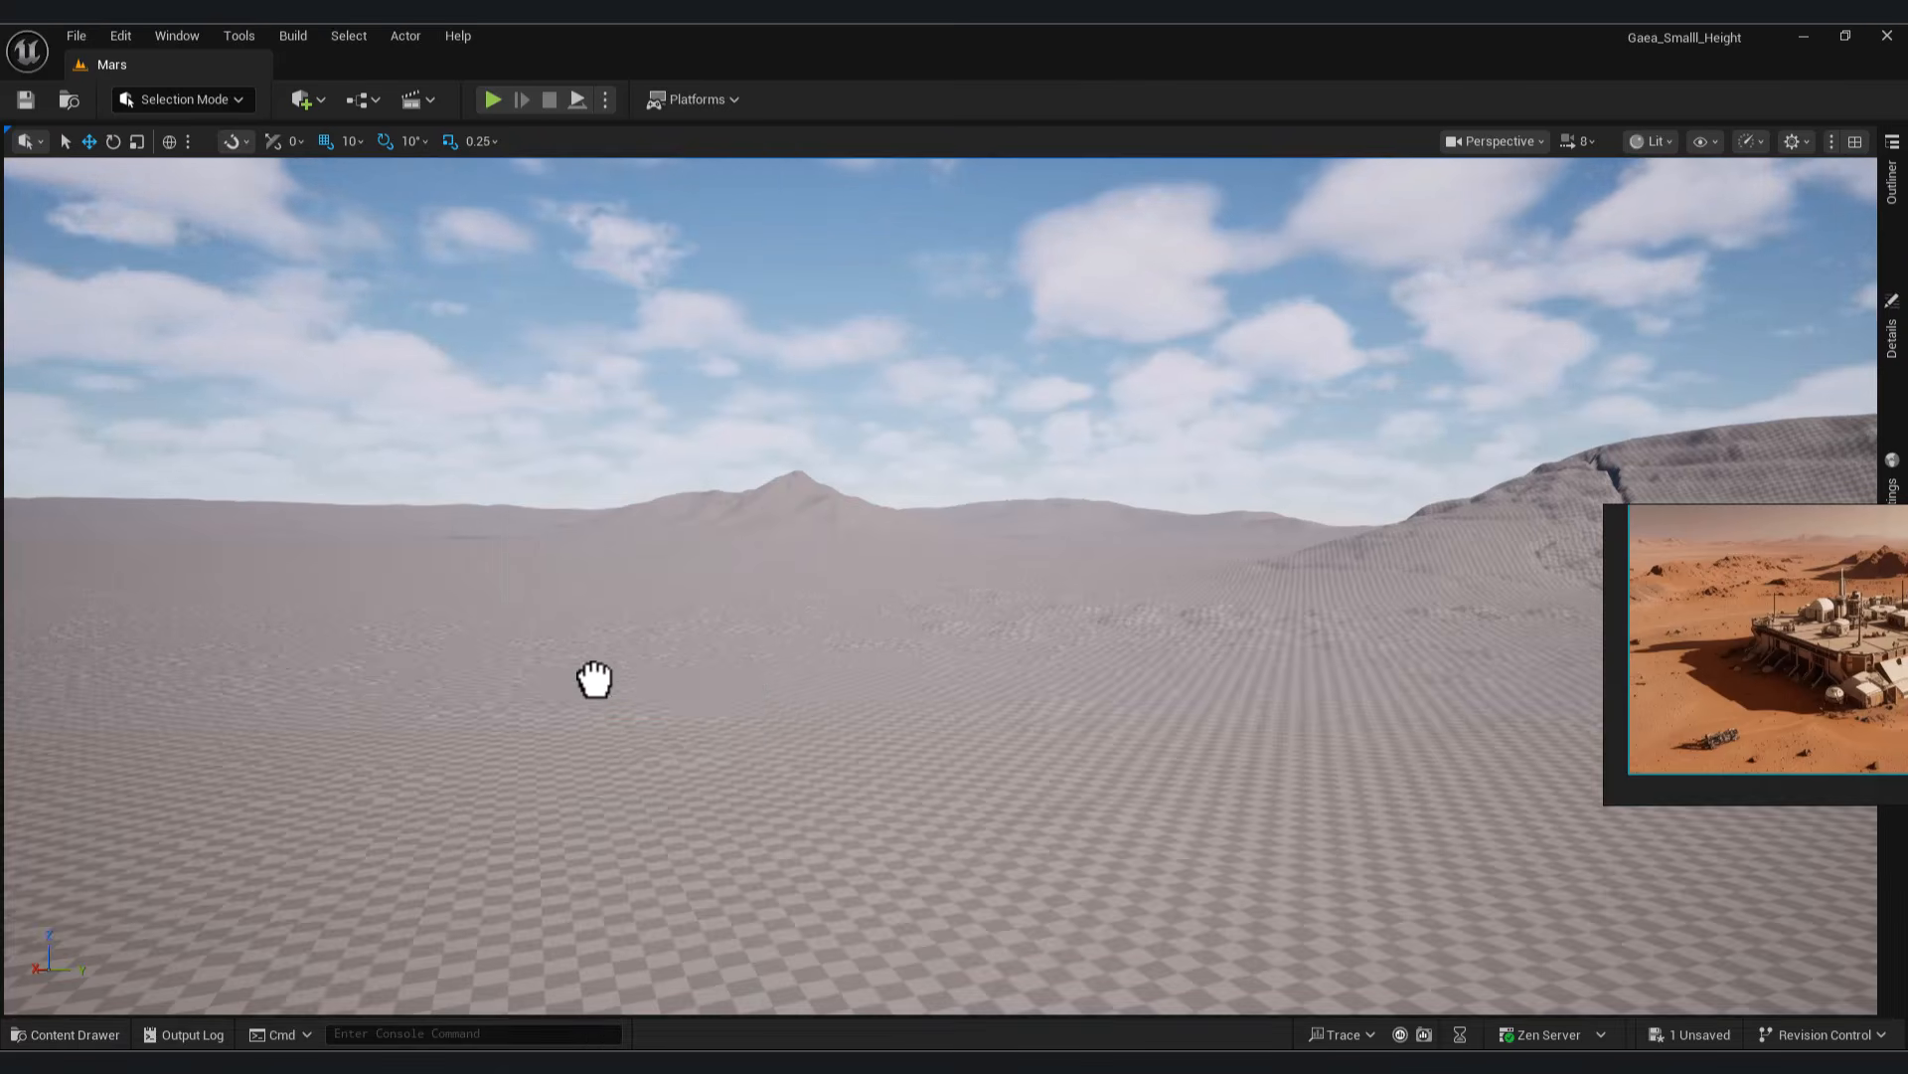
pyautogui.click(98, 1030)
pyautogui.moveTo(1792, 603); pyautogui.dragTo(1797, 932, button='right')
pyautogui.click(1463, 565)
pyautogui.click(1888, 206)
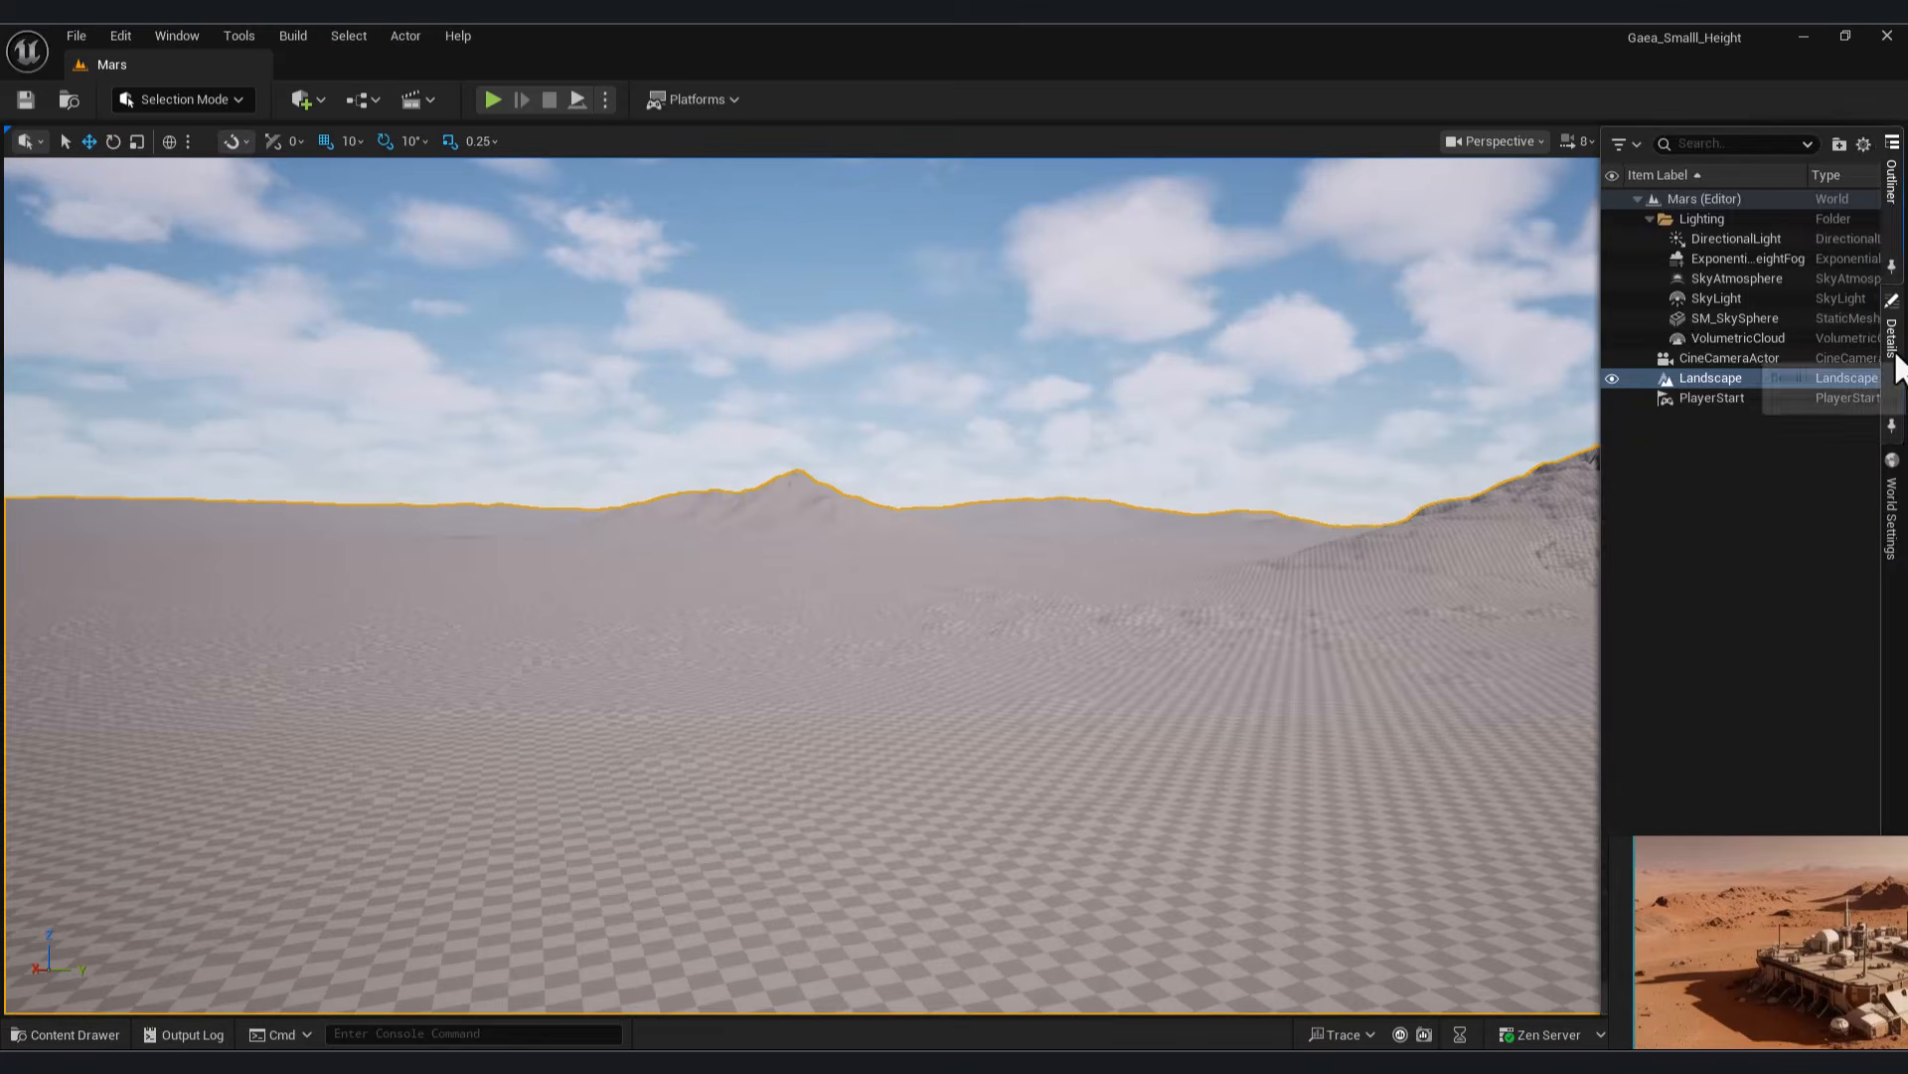
pyautogui.click(1895, 355)
pyautogui.scroll(-3, 1792, 843)
pyautogui.moveTo(1879, 533); pyautogui.dragTo(1882, 601)
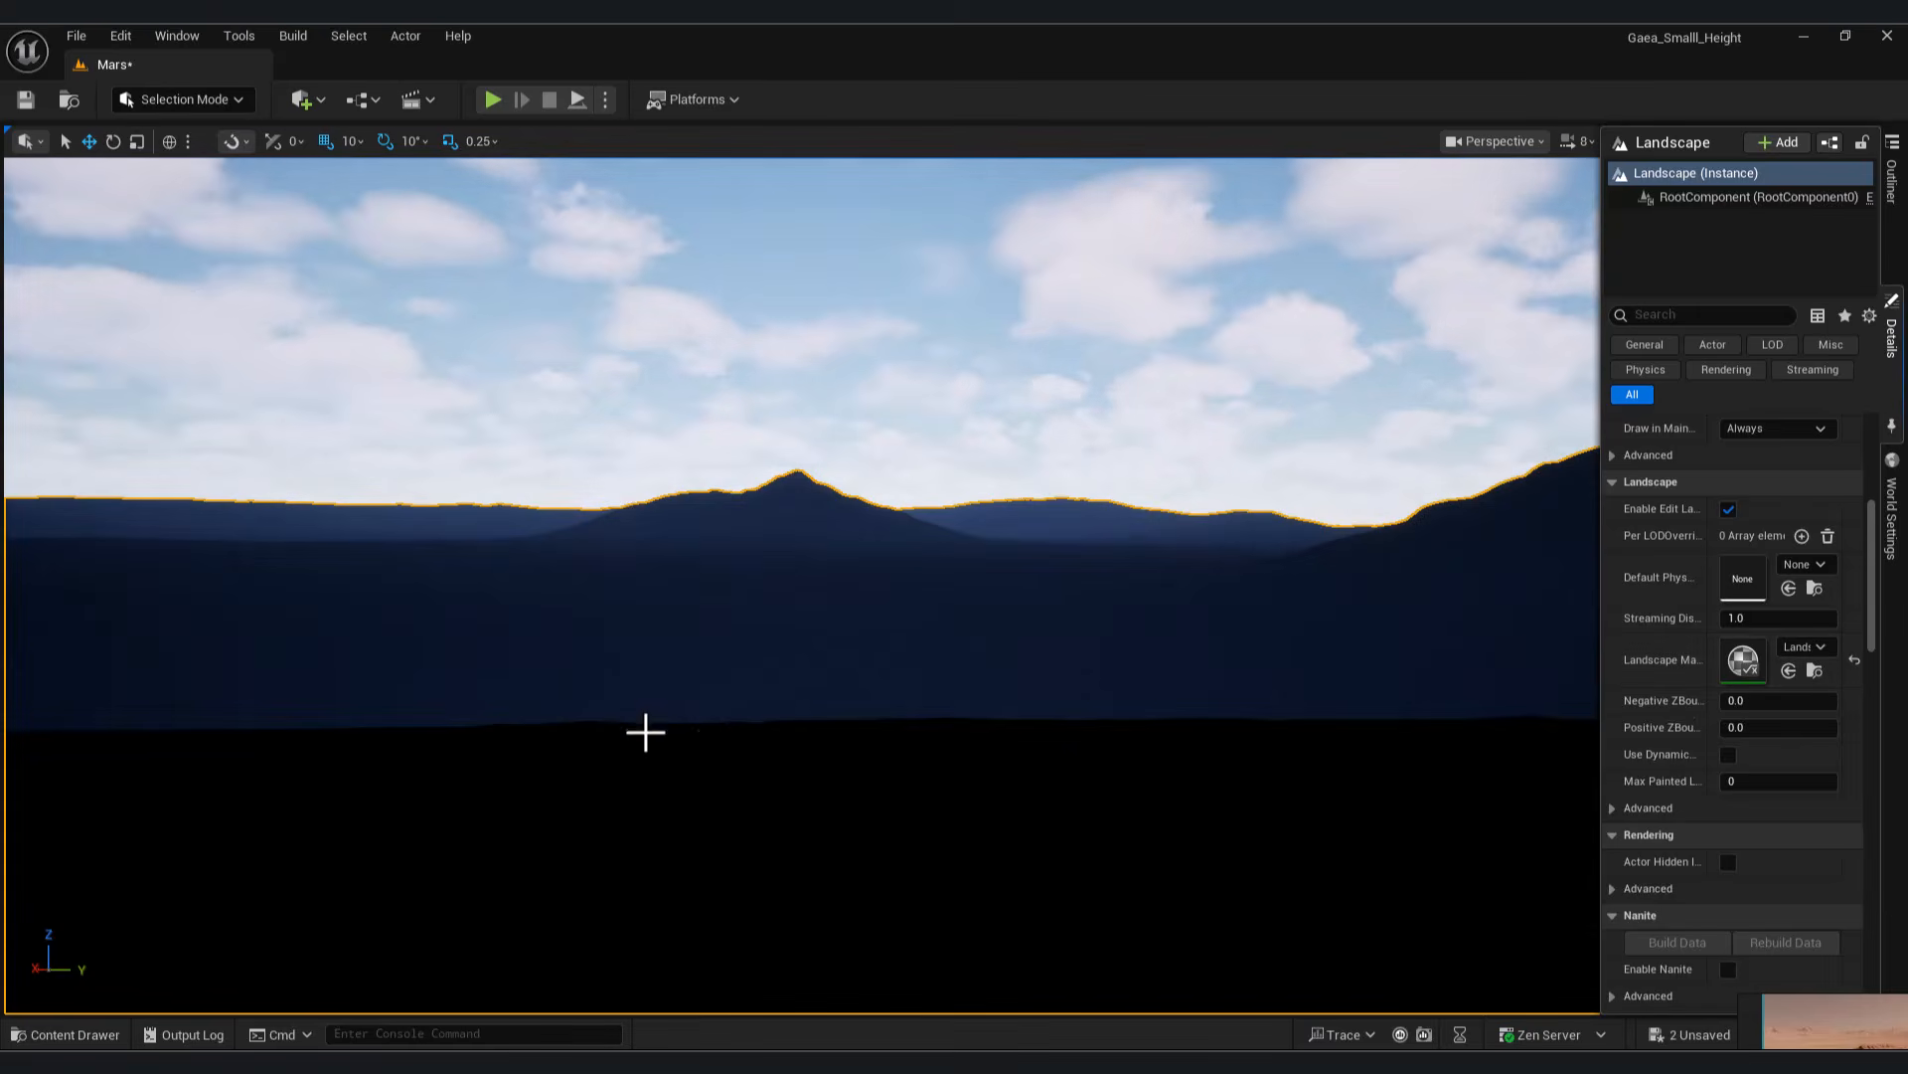
pyautogui.moveTo(559, 683)
pyautogui.mouseDown(button='right')
pyautogui.moveTo(420, 718)
pyautogui.moveTo(569, 717)
pyautogui.moveTo(638, 730)
pyautogui.moveTo(656, 760)
pyautogui.moveTo(685, 751)
pyautogui.moveTo(527, 760)
pyautogui.moveTo(547, 686)
pyautogui.mouseUp(button='right')
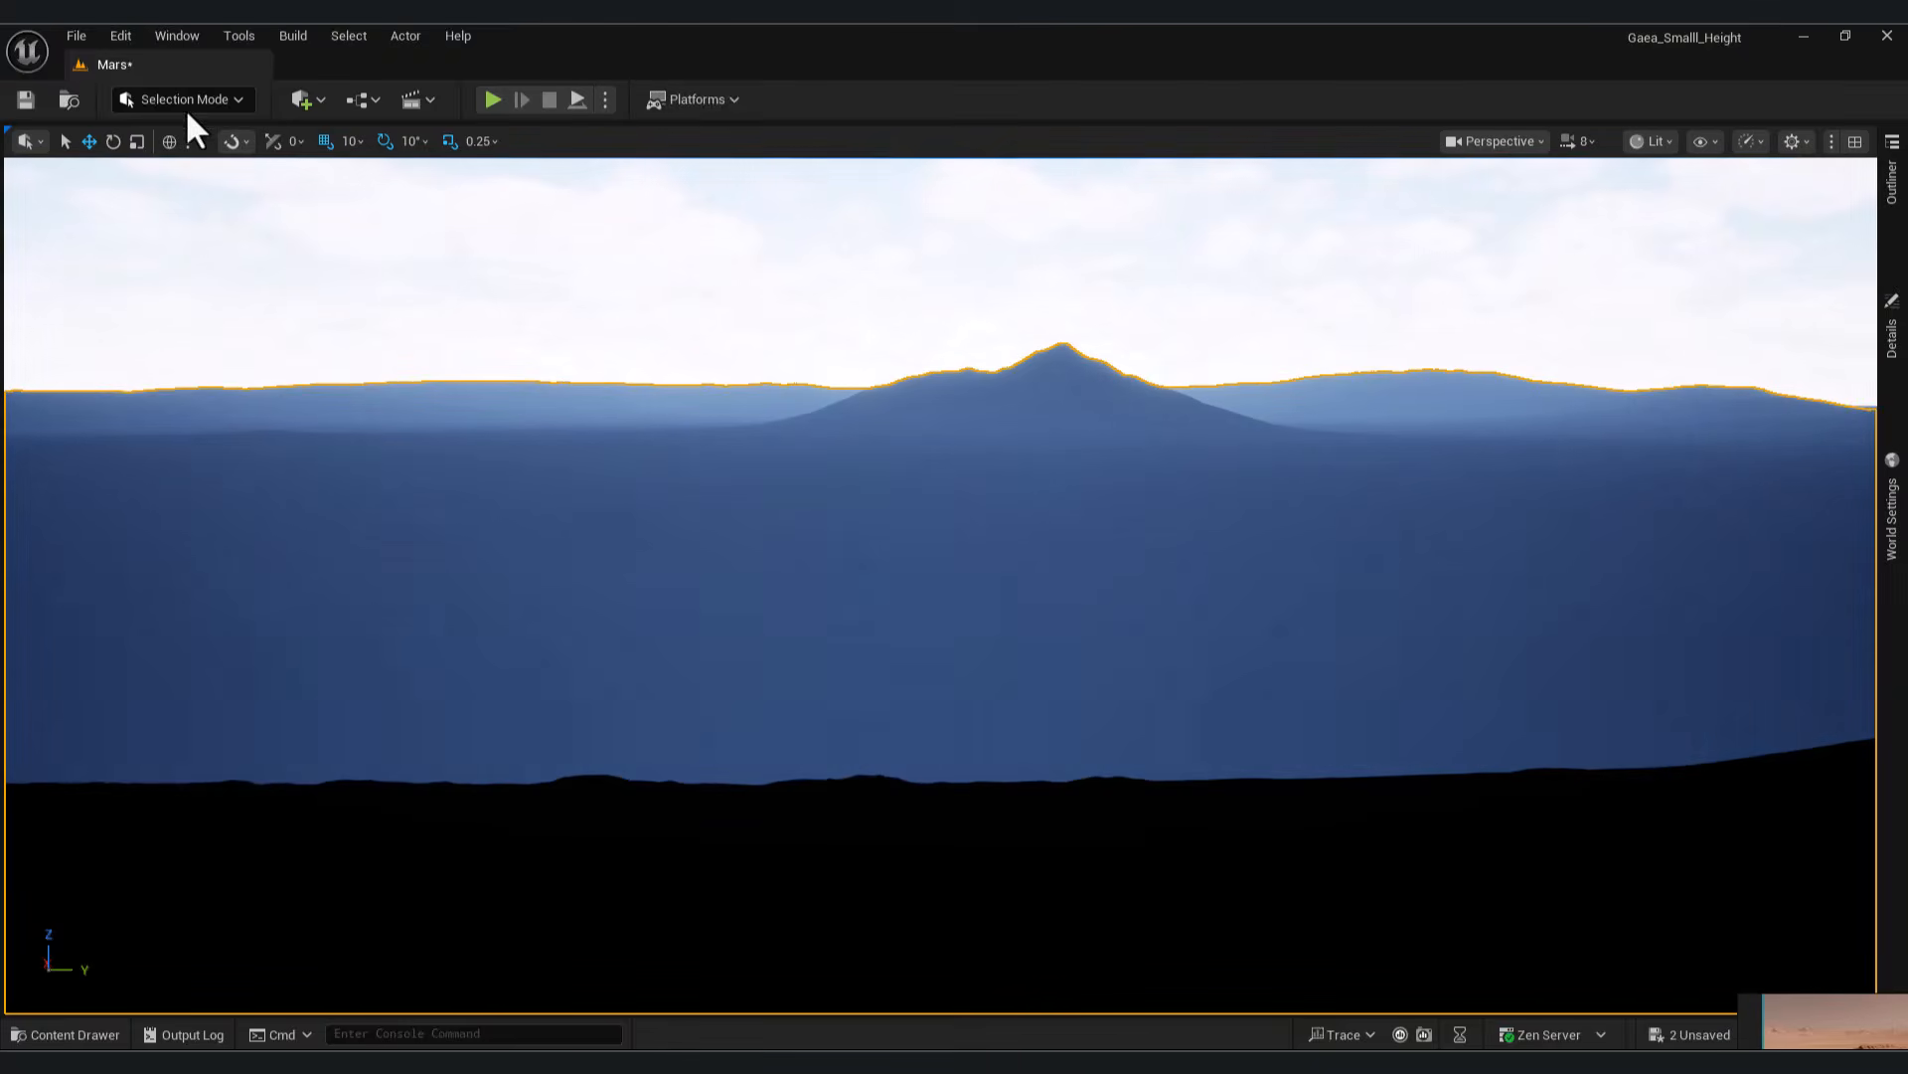
# Switch to landscape painting and populate the target layers from the assigned material
pyautogui.click(184, 99)
pyautogui.click(206, 159)
pyautogui.click(311, 147)
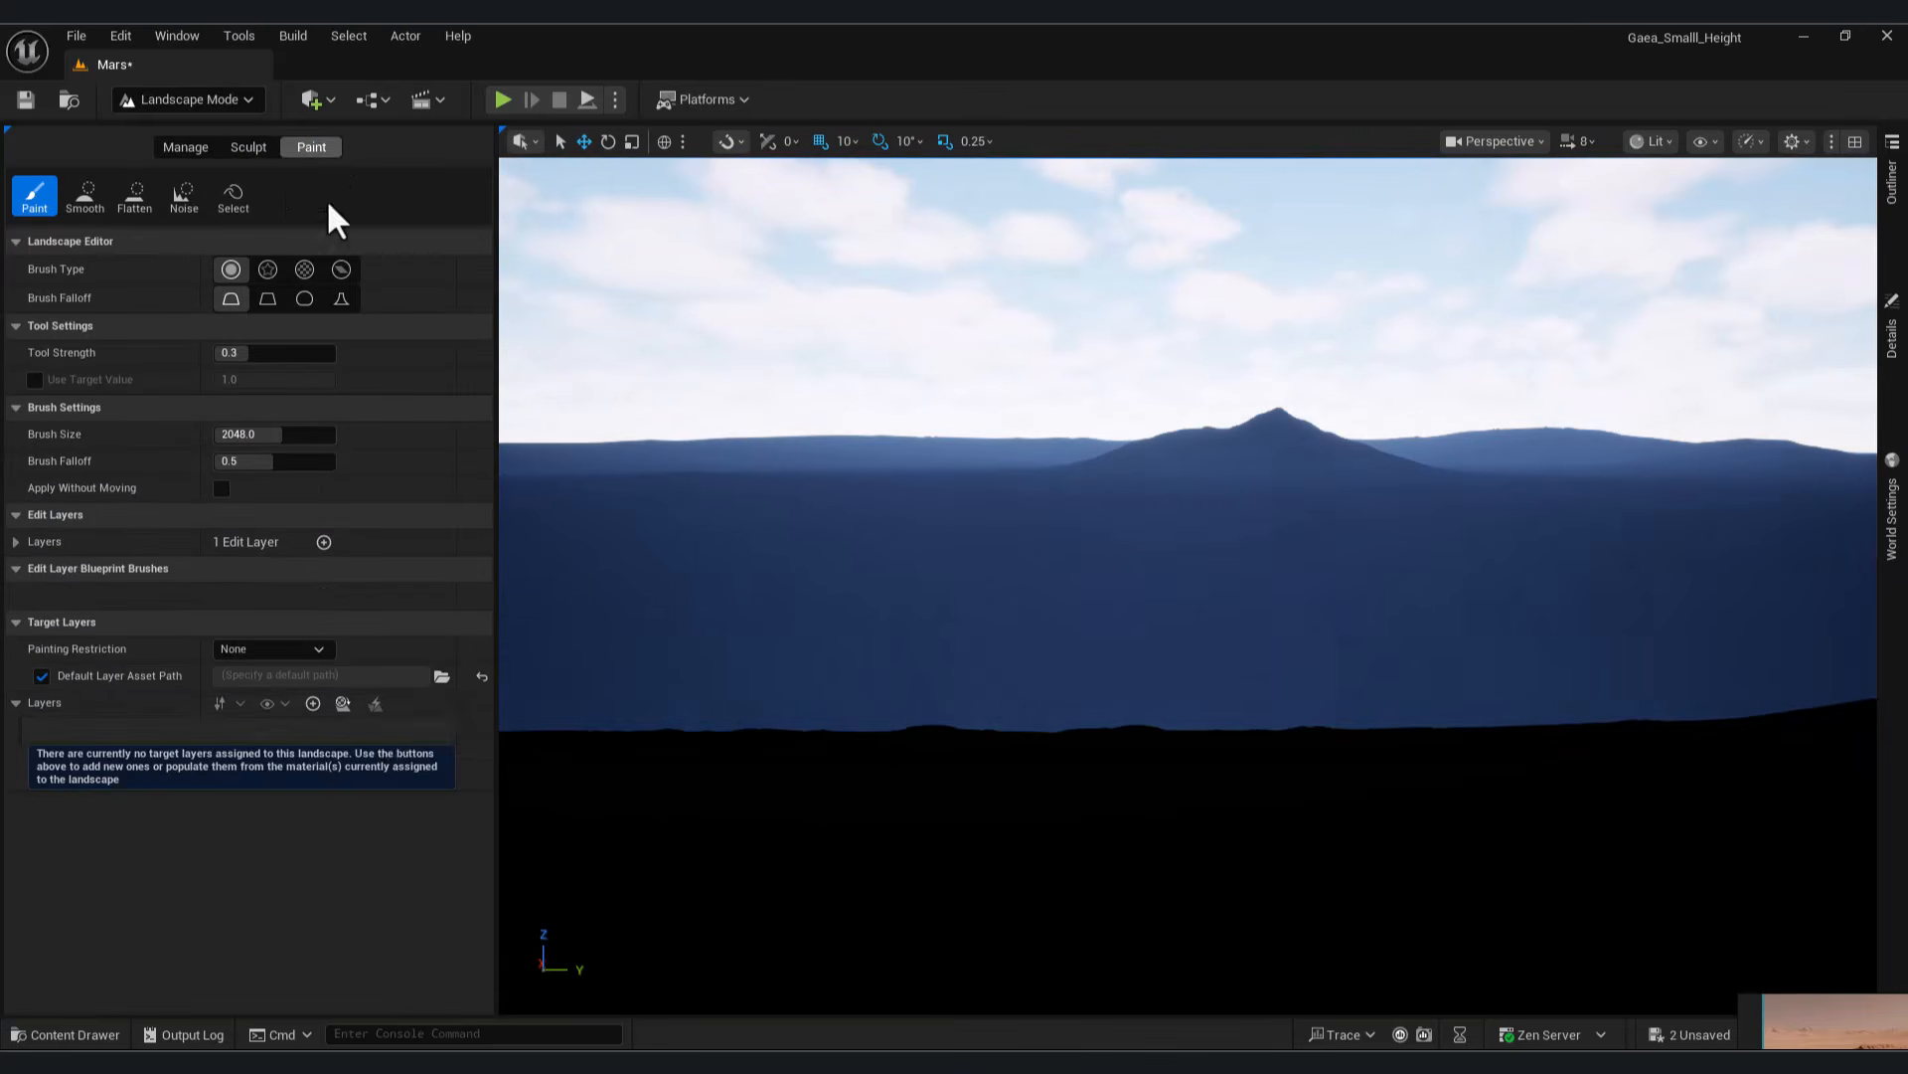
pyautogui.click(343, 704)
# Create layer info assets for the Ground, Mountain and Rock target layers in the Mars_sharedassets folder
pyautogui.click(422, 778)
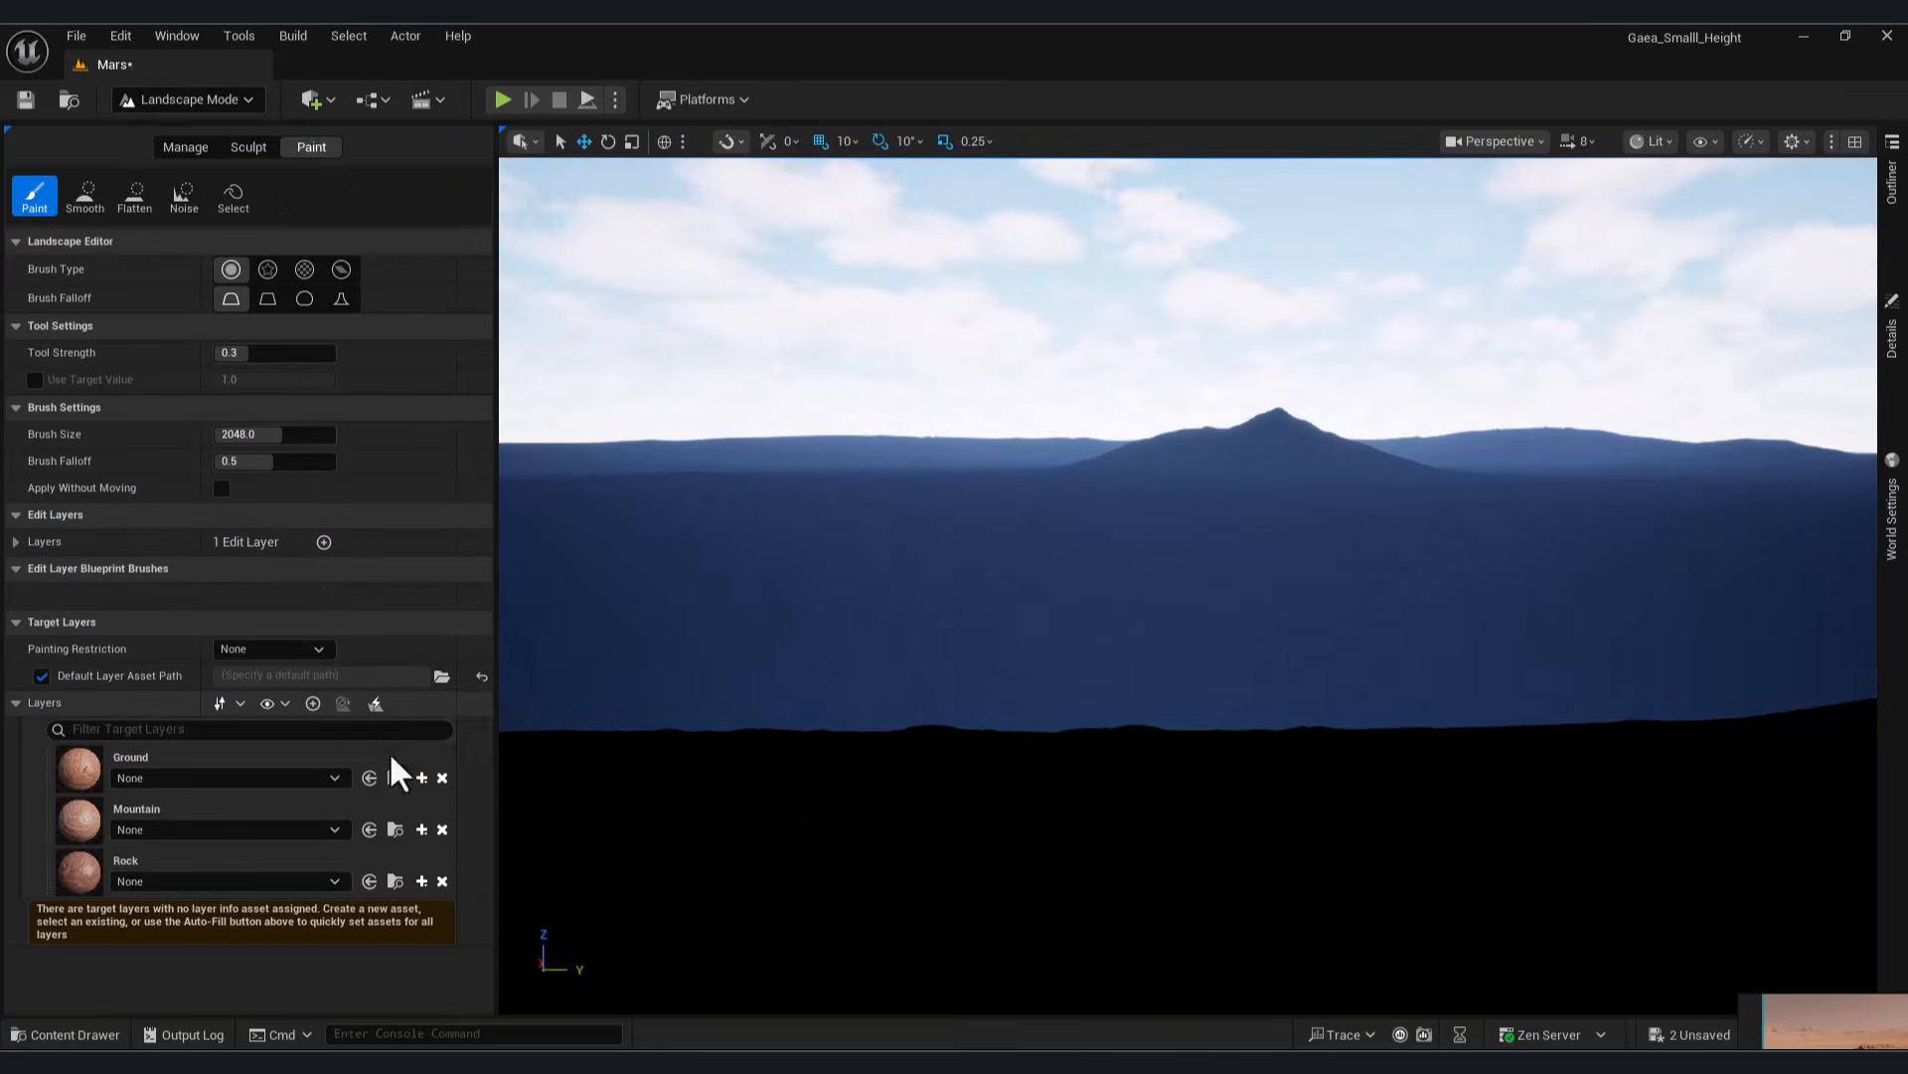
pyautogui.click(444, 807)
pyautogui.click(1041, 755)
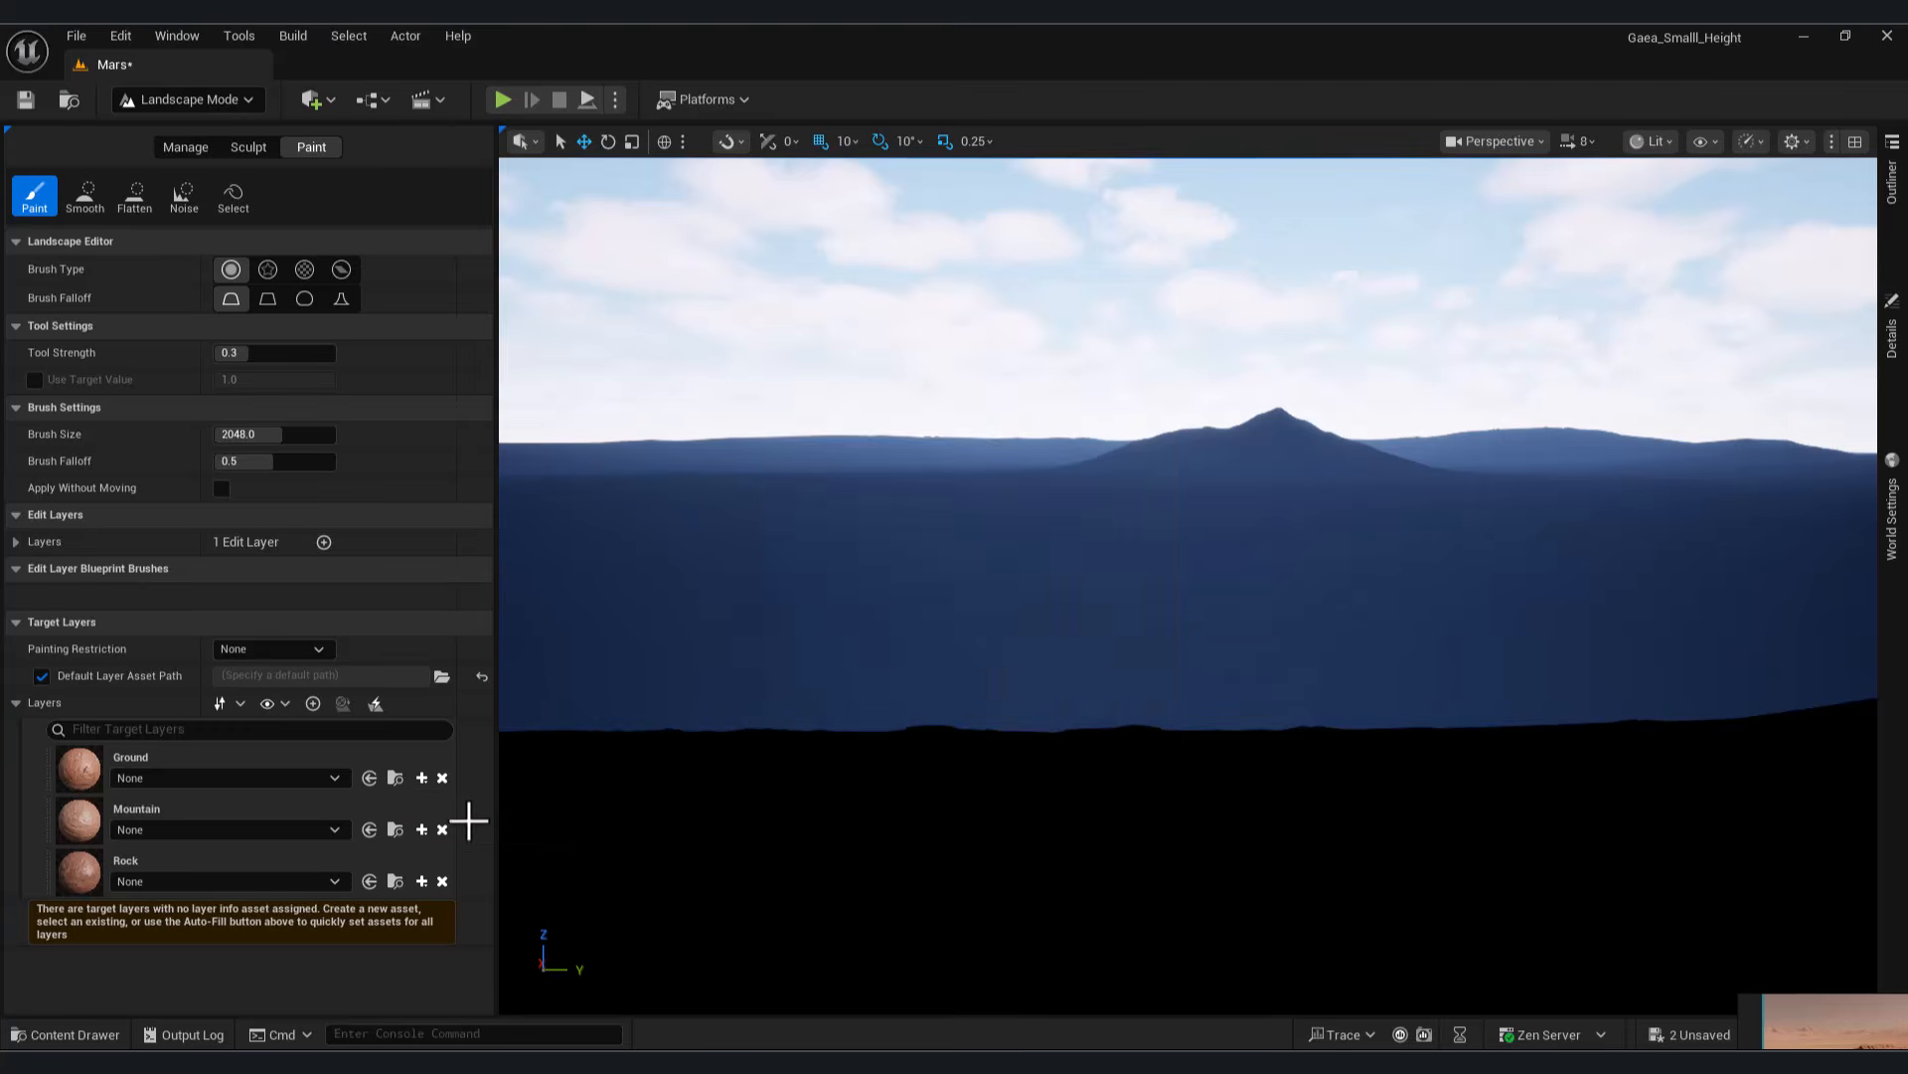
pyautogui.hotkey('ctrl', 'space')
pyautogui.click(469, 583)
pyautogui.click(421, 813)
pyautogui.click(477, 843)
pyautogui.click(1024, 753)
pyautogui.click(460, 468)
pyautogui.click(422, 875)
pyautogui.click(497, 907)
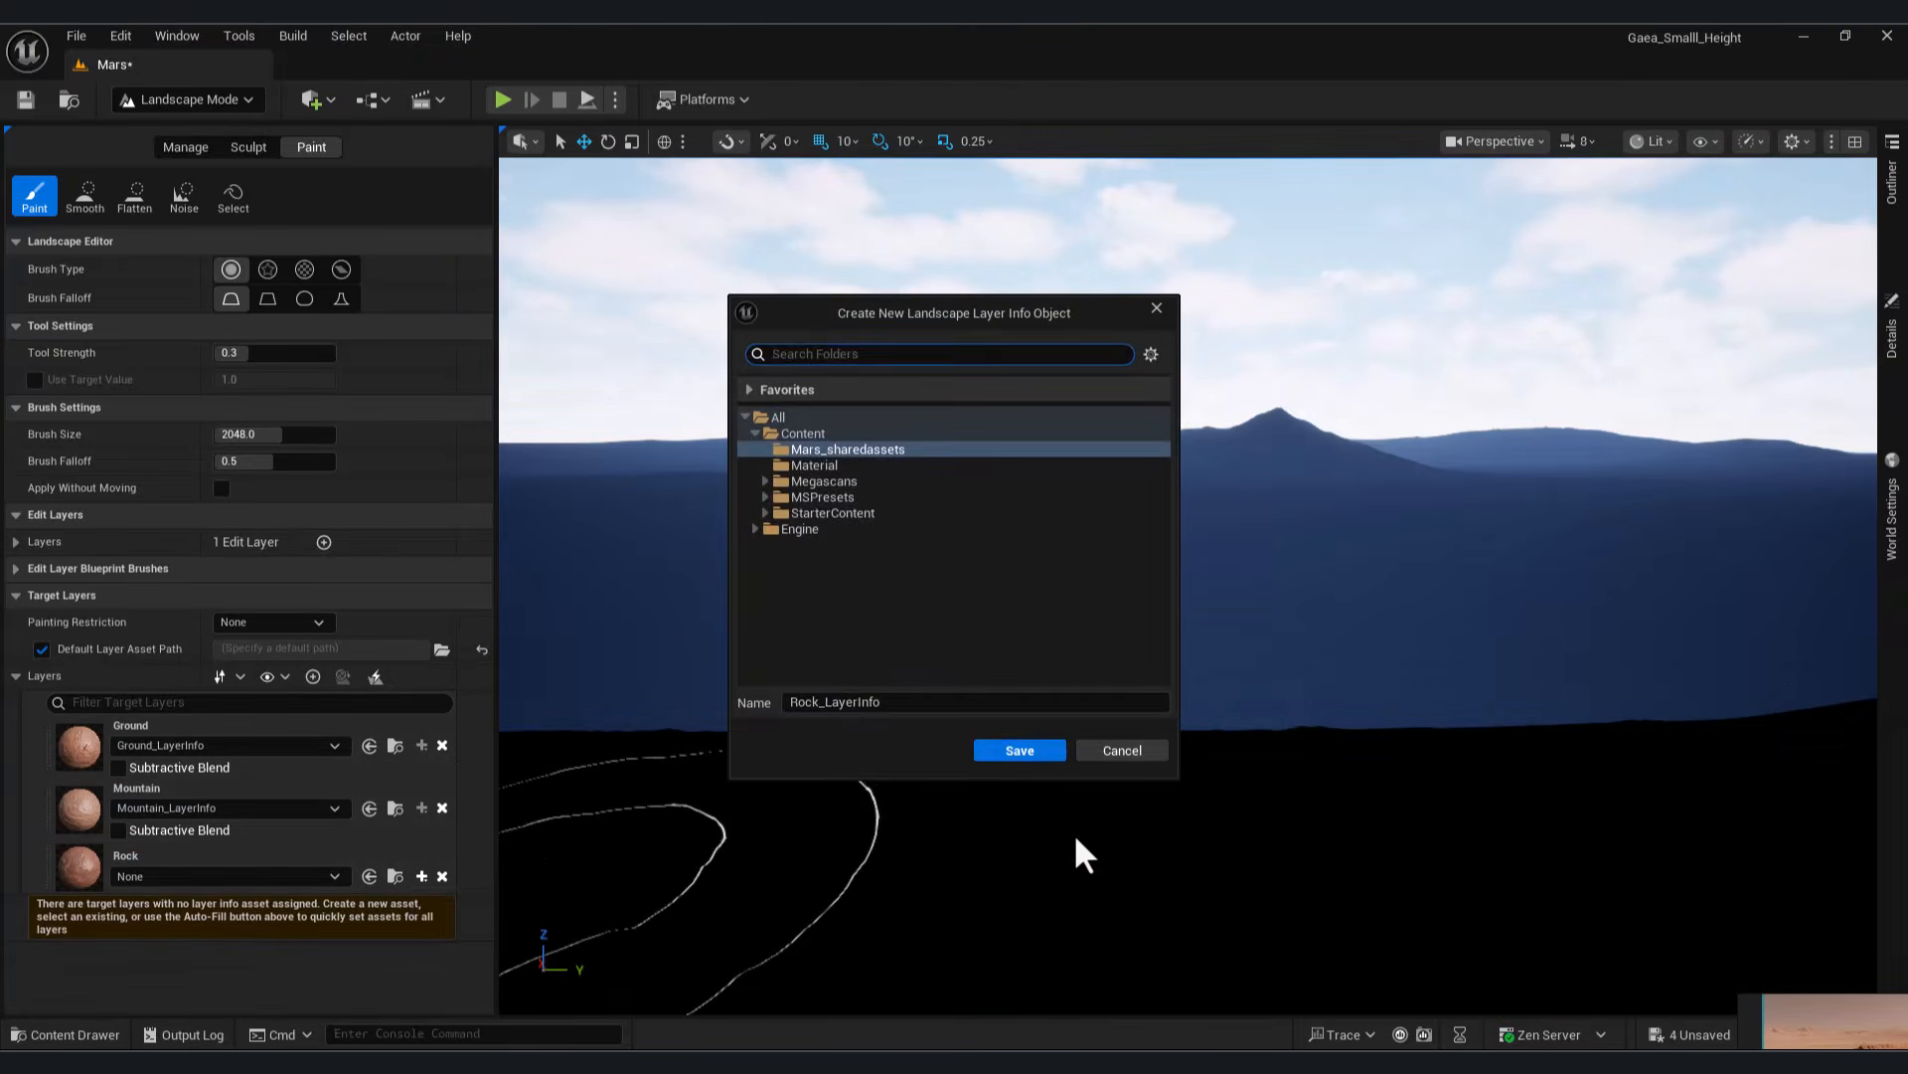
pyautogui.click(1018, 750)
pyautogui.click(69, 1035)
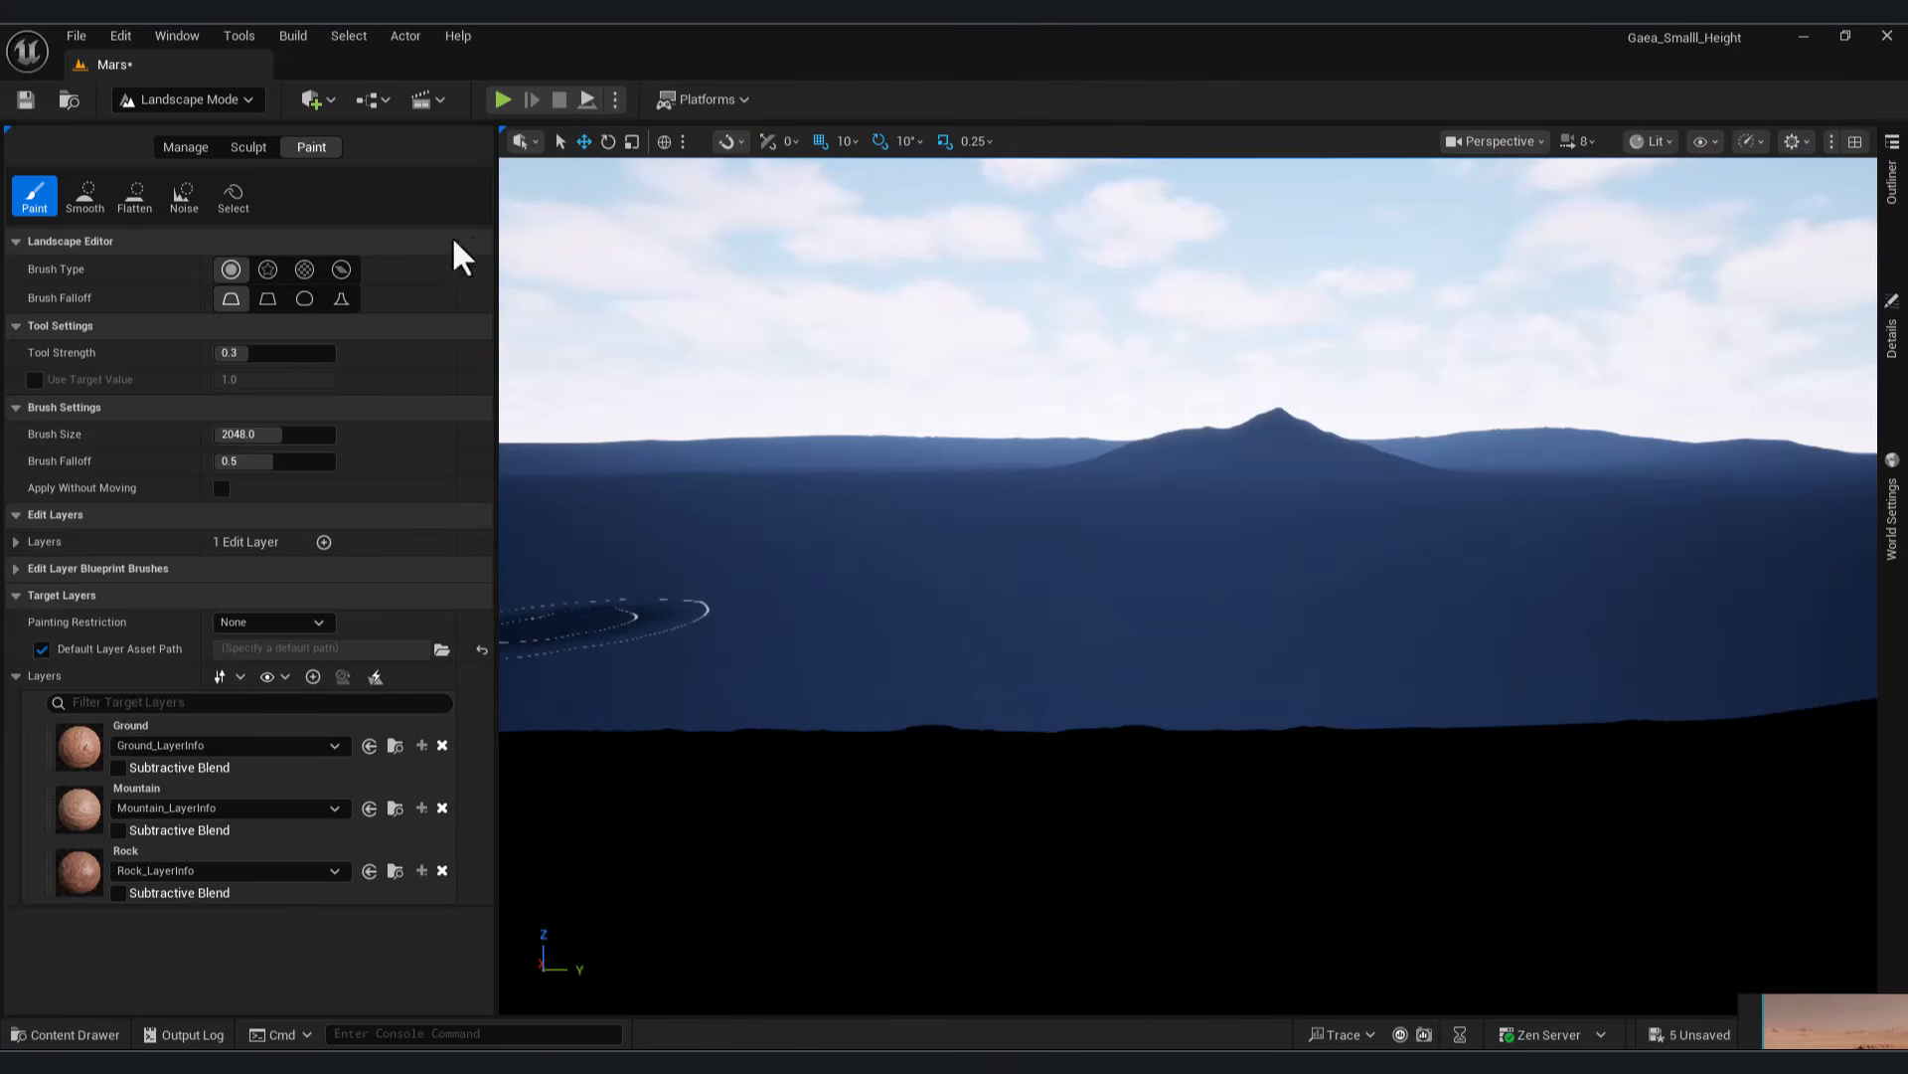
# Set up a landscape import that includes the heightmap file and the Ground, Mountain and Rock layers
pyautogui.click(187, 147)
pyautogui.click(80, 209)
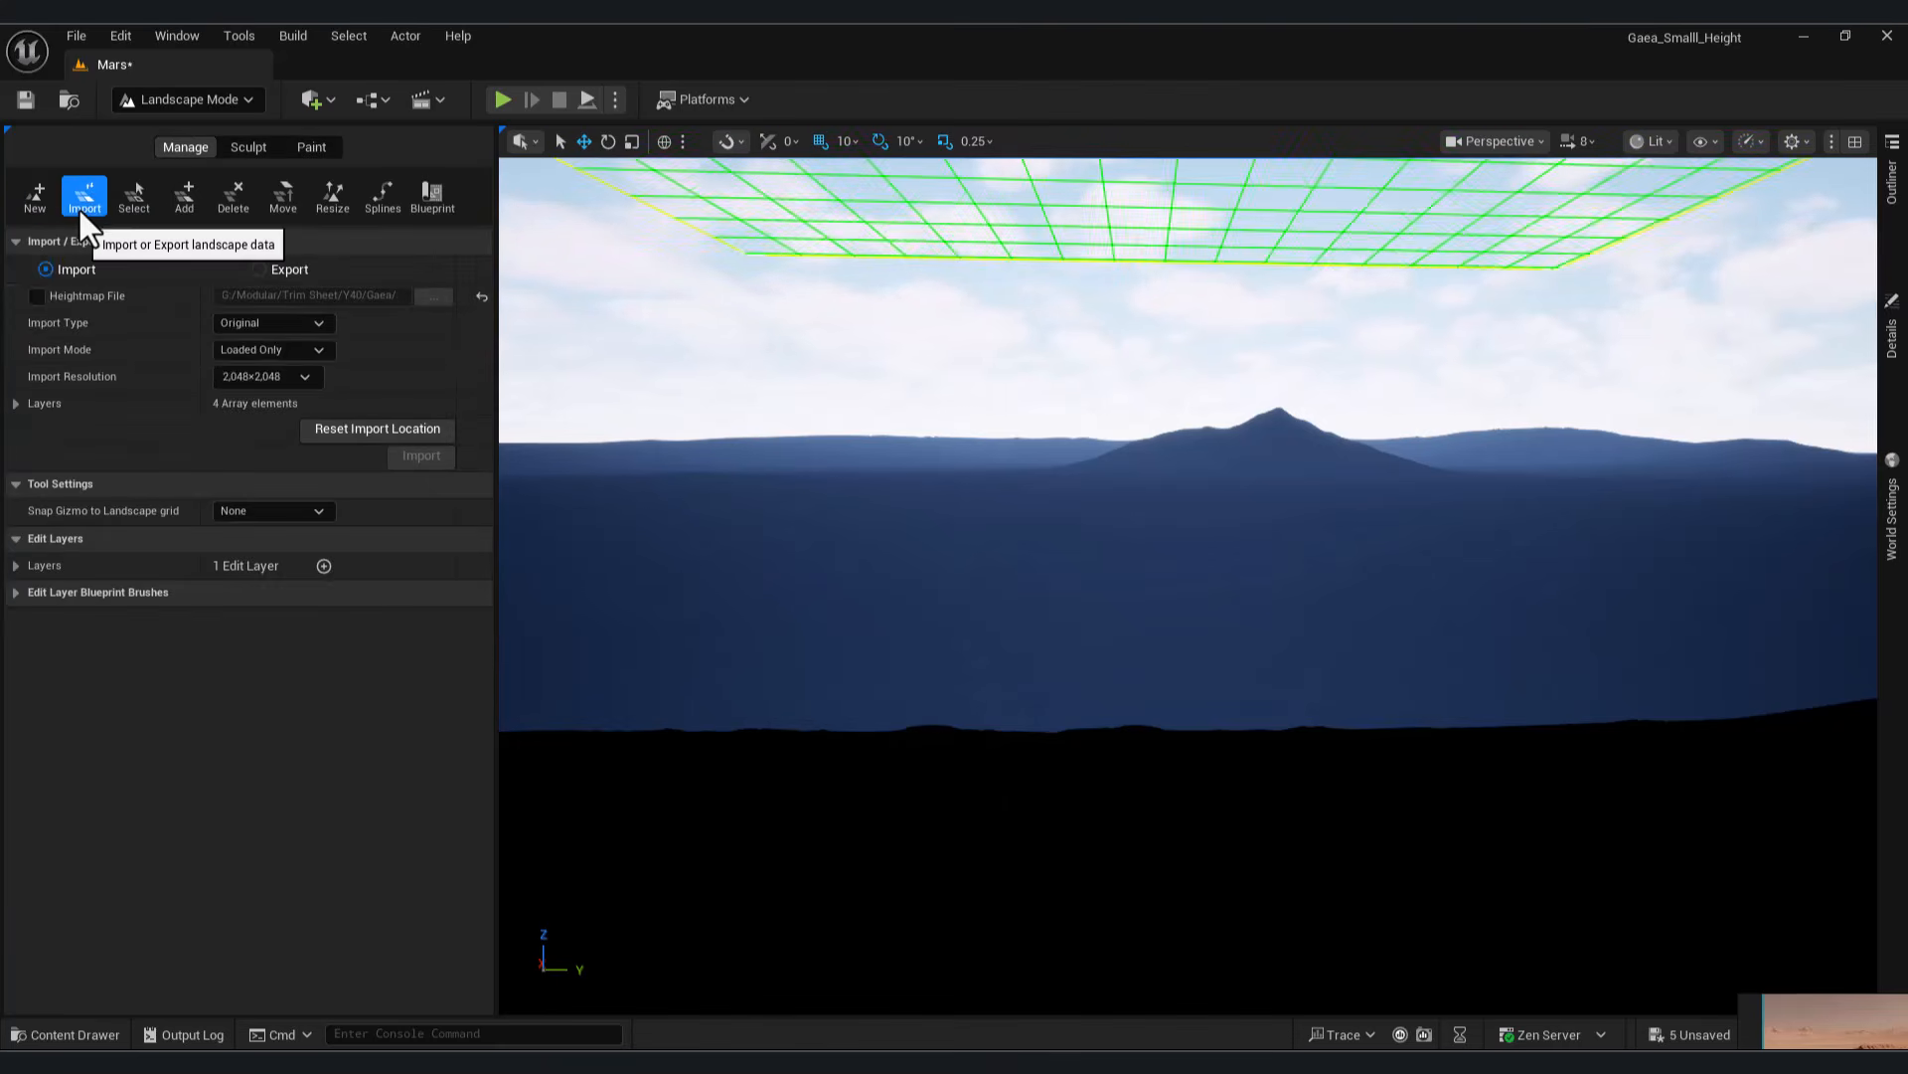
pyautogui.click(26, 200)
pyautogui.click(77, 195)
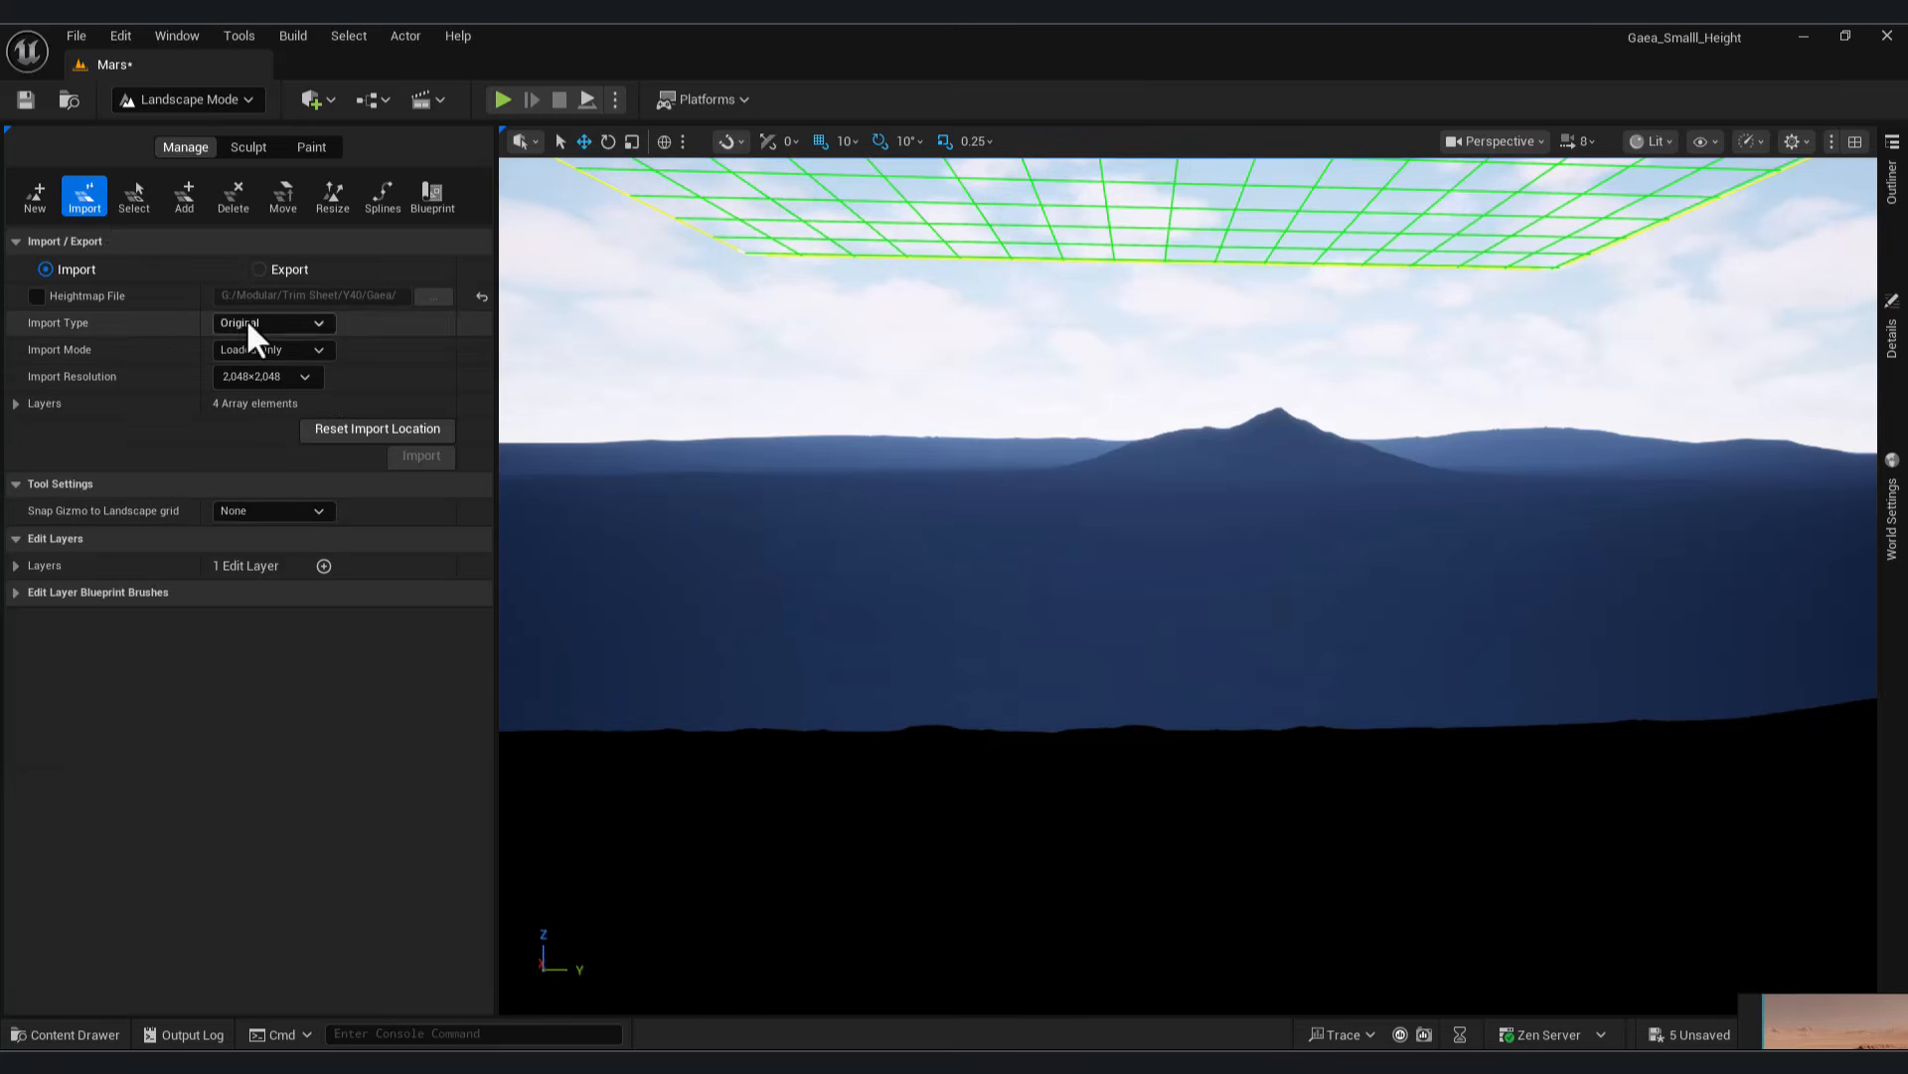
pyautogui.click(36, 296)
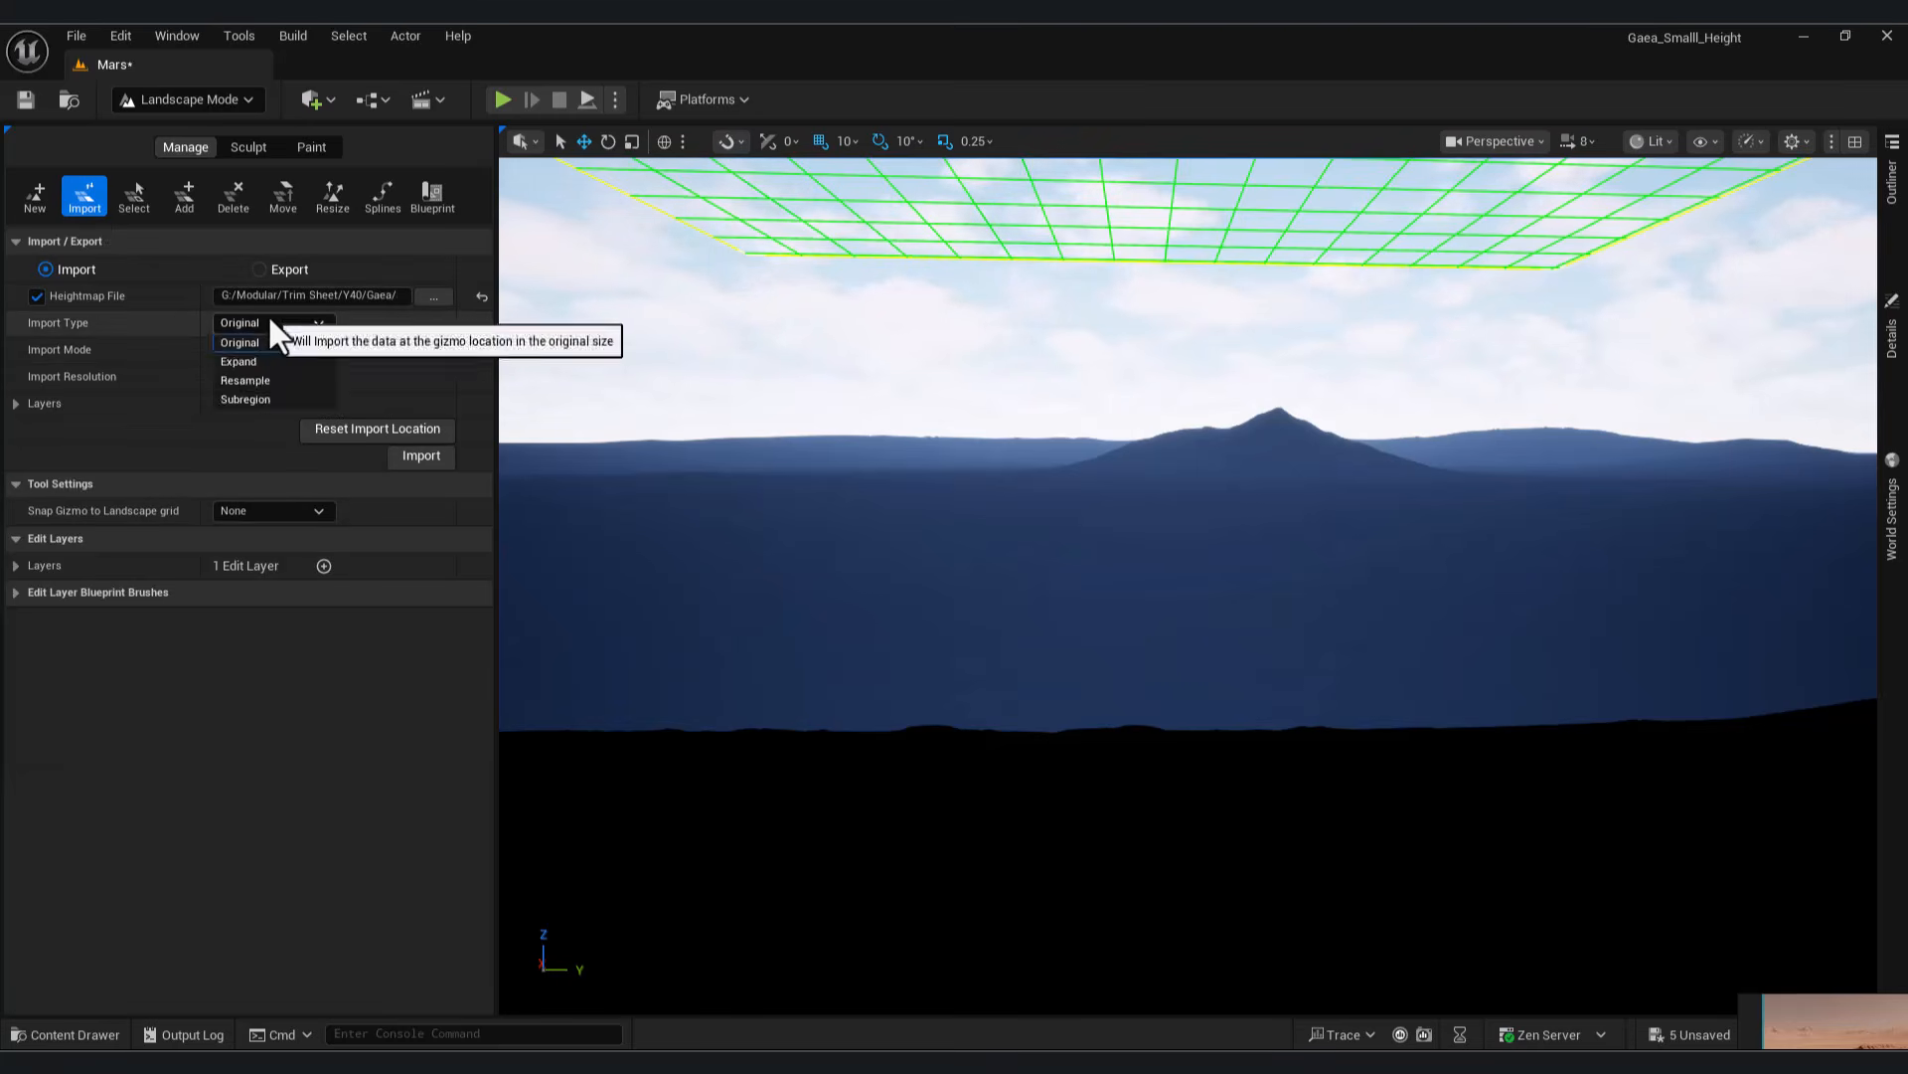
pyautogui.click(16, 403)
pyautogui.click(55, 496)
pyautogui.click(55, 549)
pyautogui.click(55, 602)
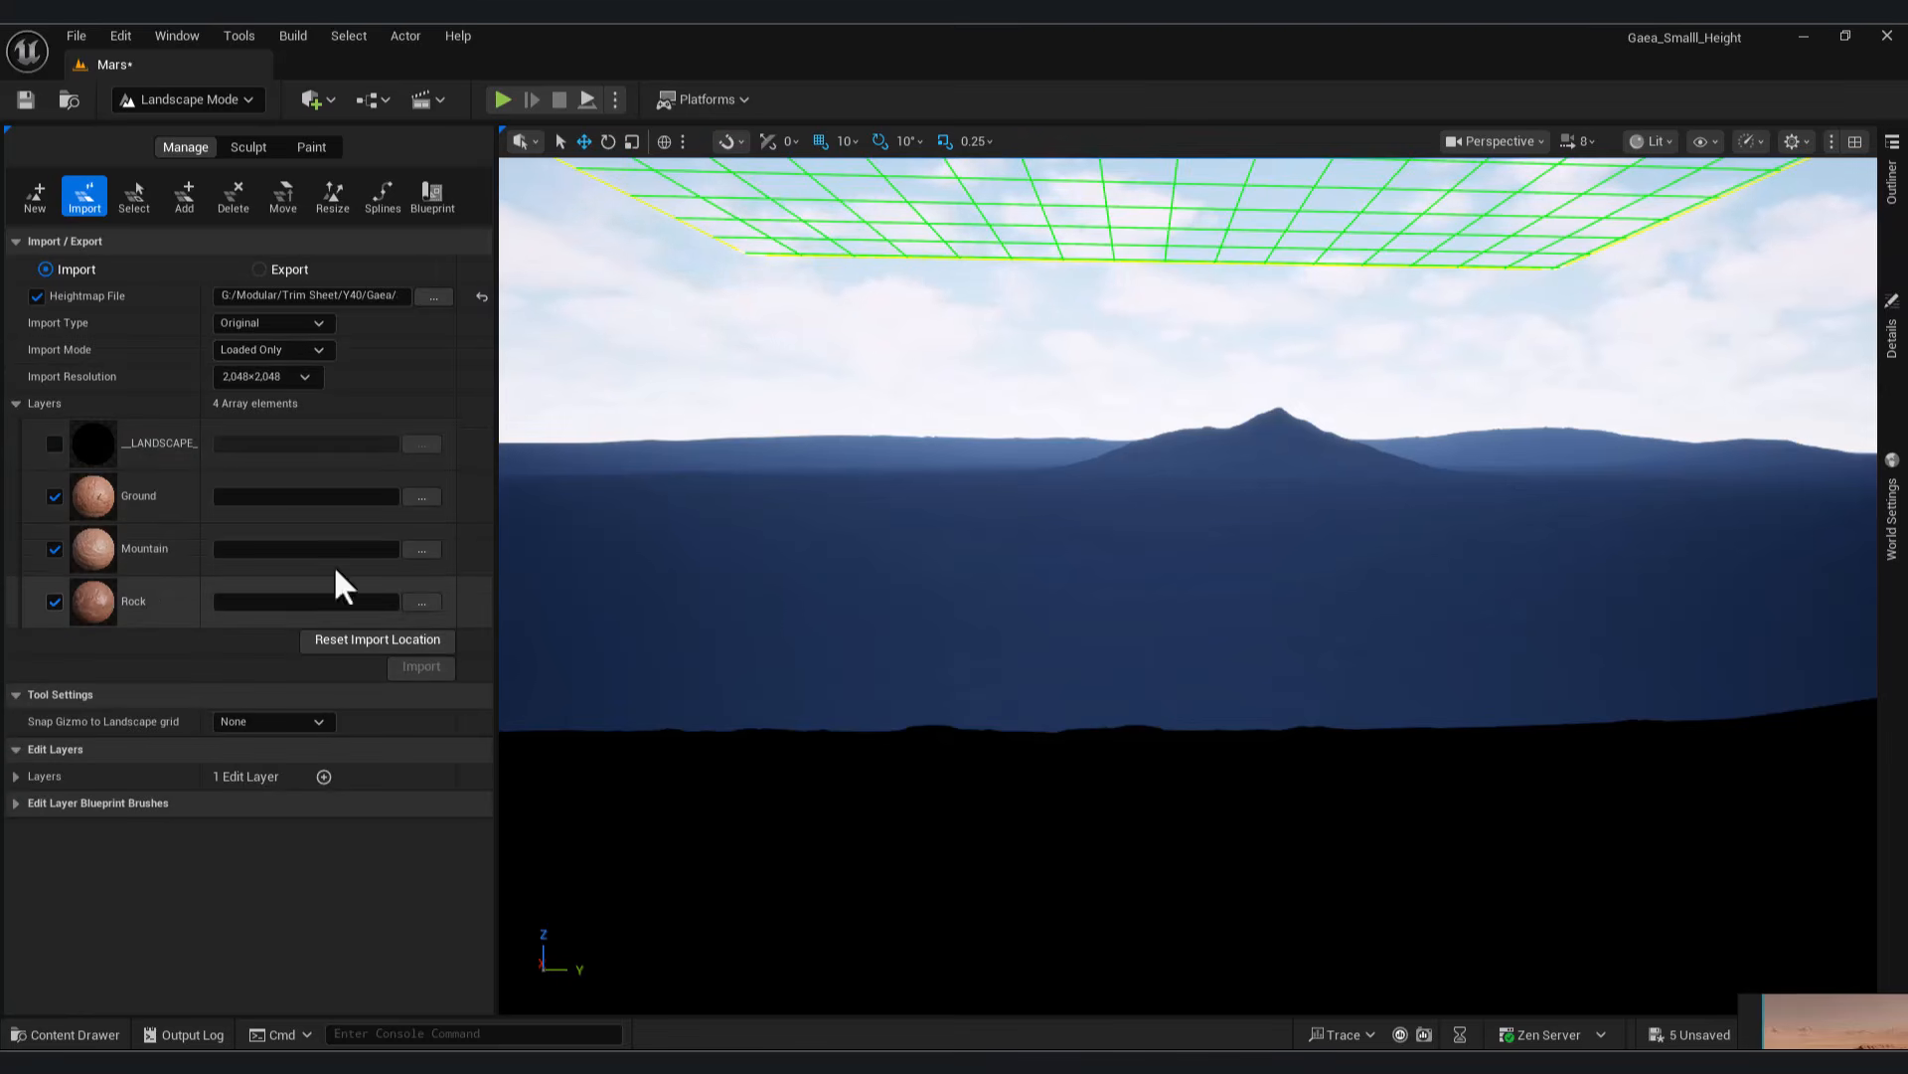
# Choose the Ground_Out image from the Gaea folder as the Ground layer's import mask
pyautogui.click(421, 493)
pyautogui.moveTo(548, 38); pyautogui.dragTo(1019, 121)
pyautogui.doubleClick(1041, 298)
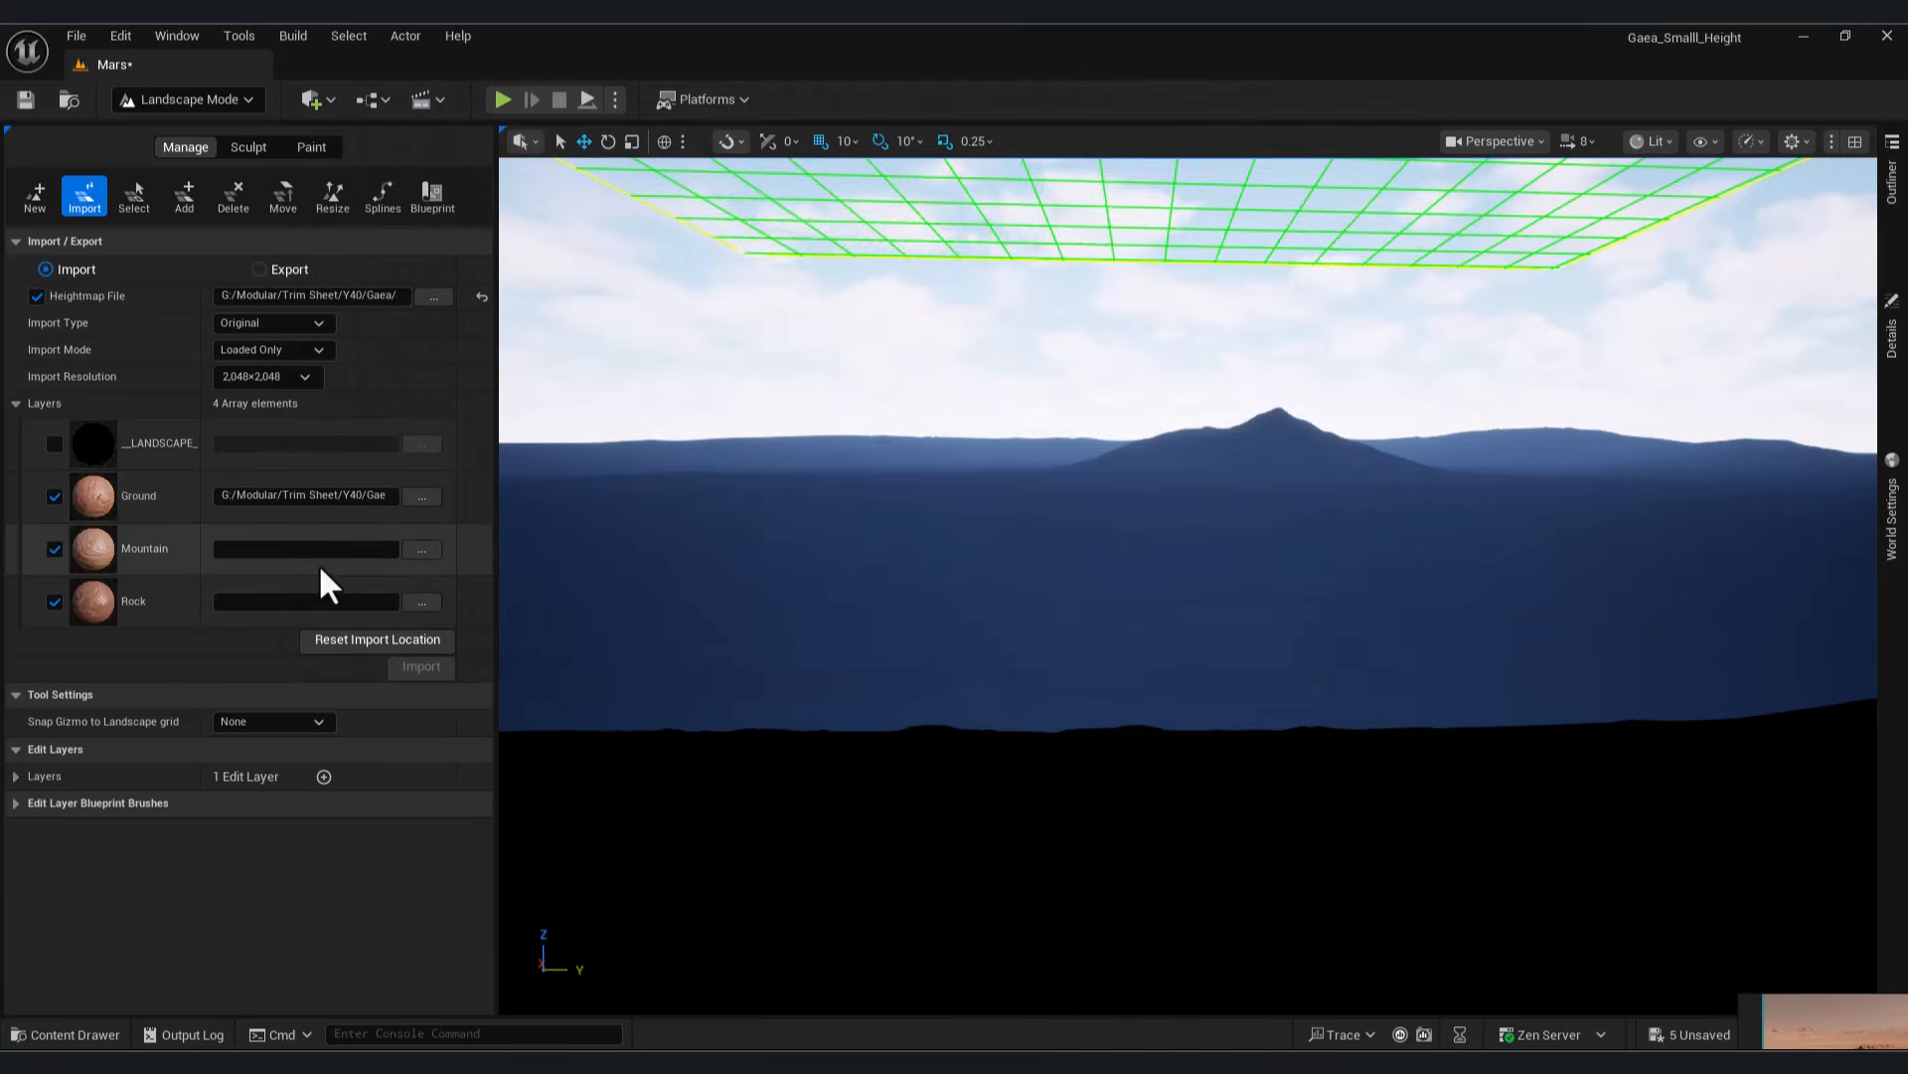
pyautogui.click(423, 497)
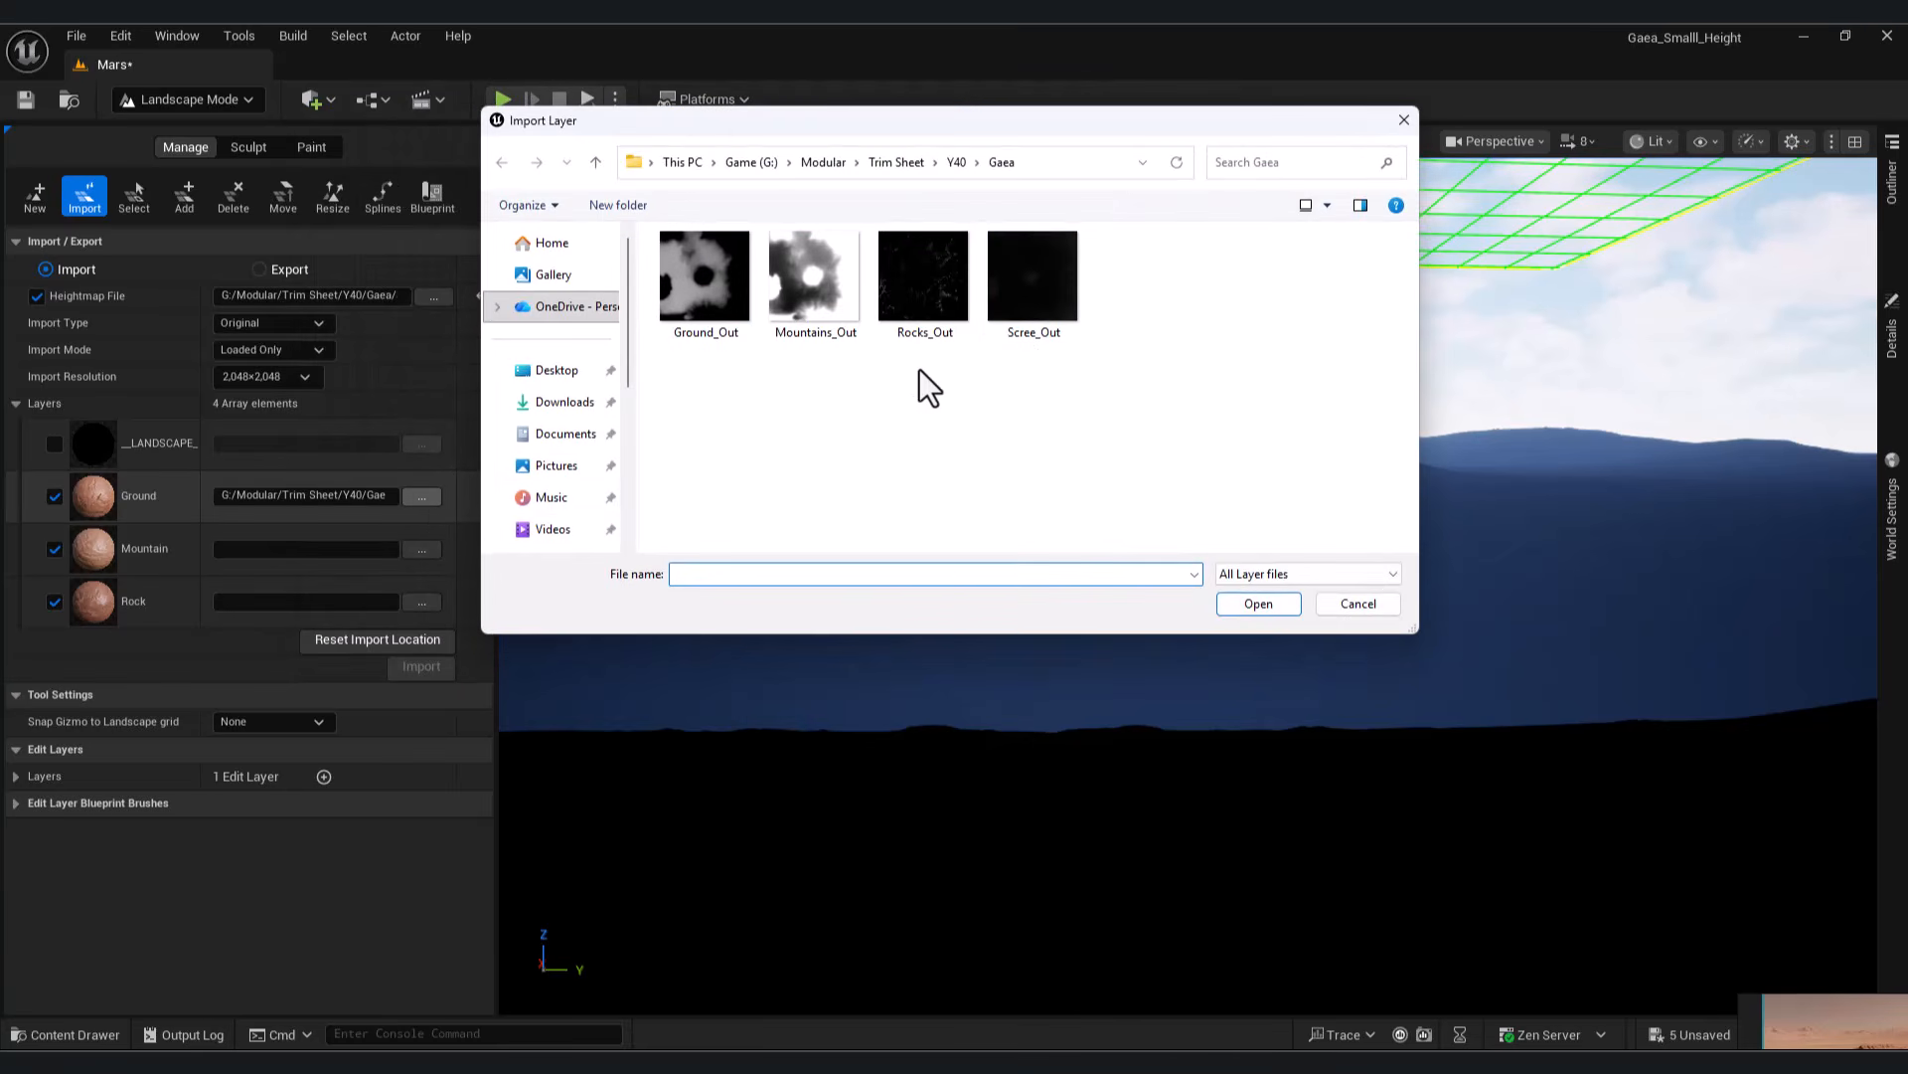
pyautogui.doubleClick(707, 284)
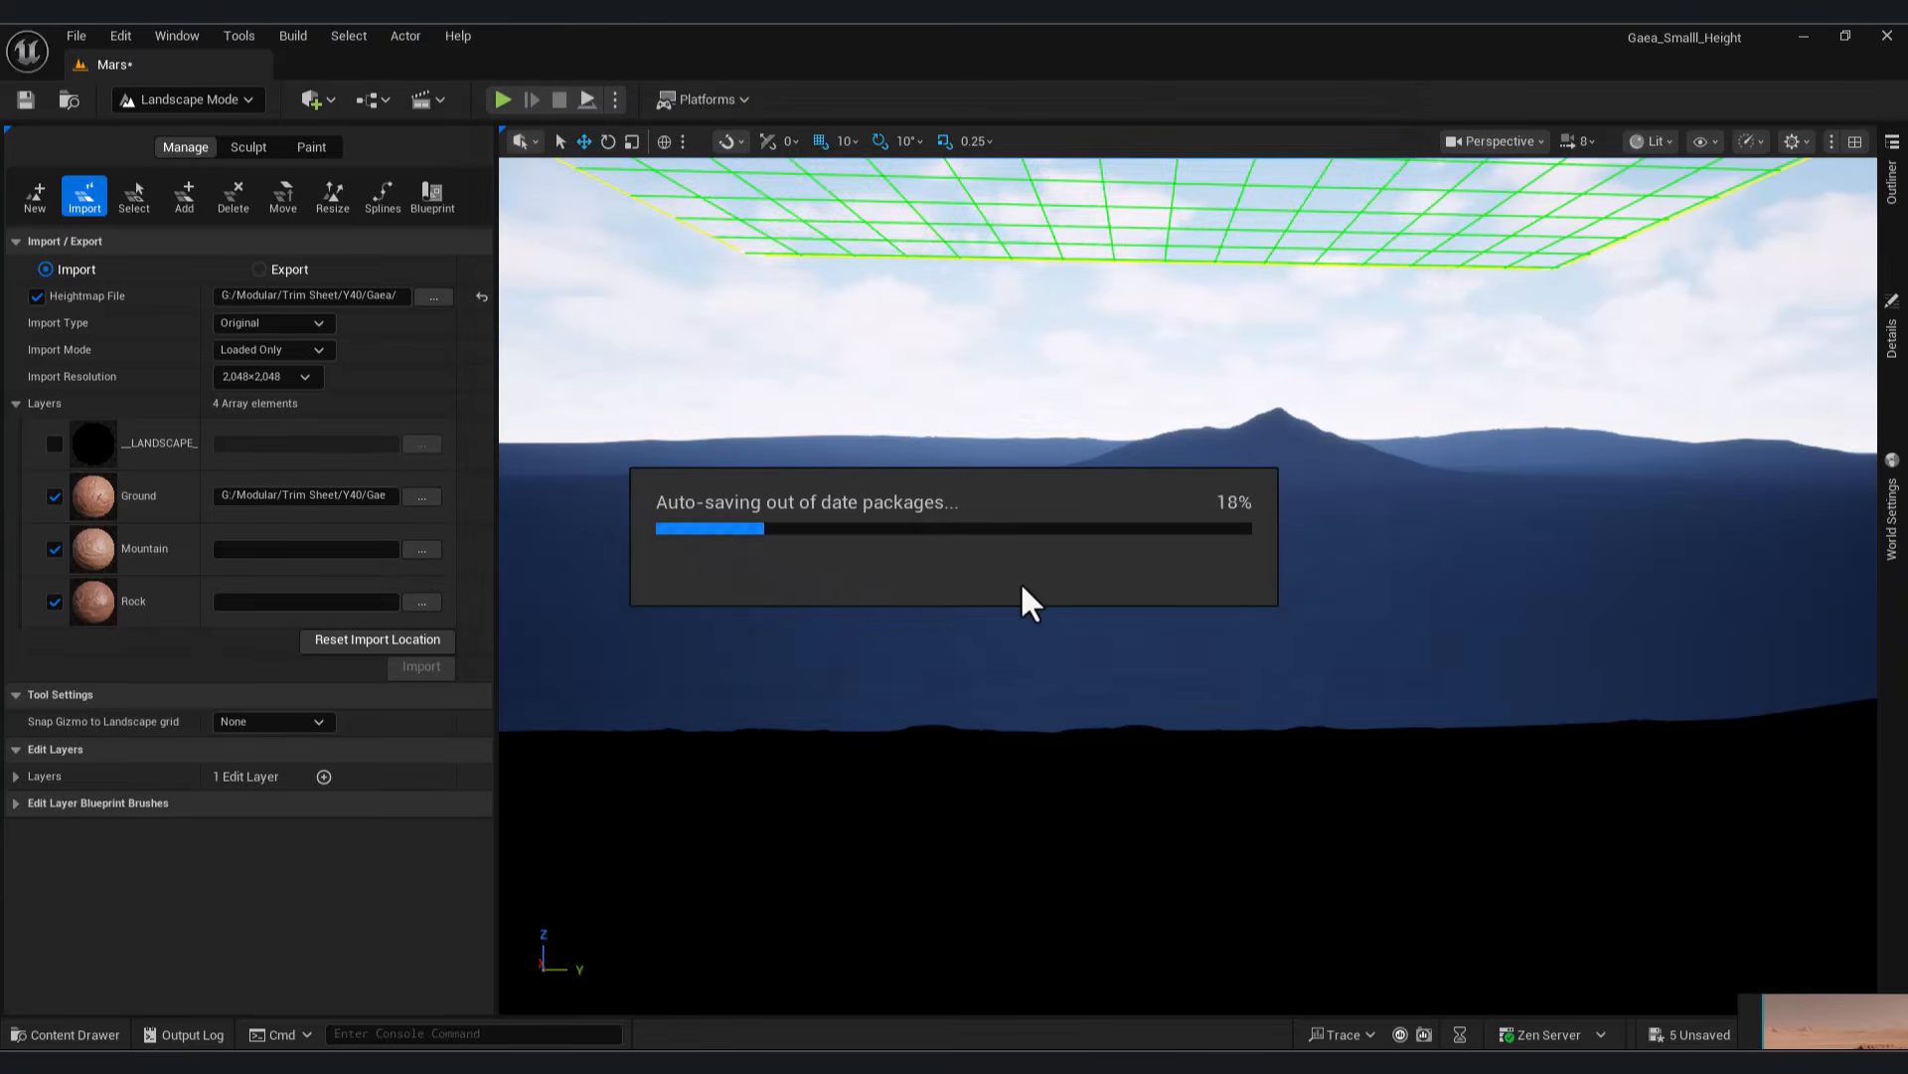
# Choose Mountains_Out as the Mountain layer's mask and Rocks_Out as the Rock layer's mask
pyautogui.click(421, 549)
pyautogui.doubleClick(815, 278)
pyautogui.click(421, 602)
pyautogui.doubleClick(924, 298)
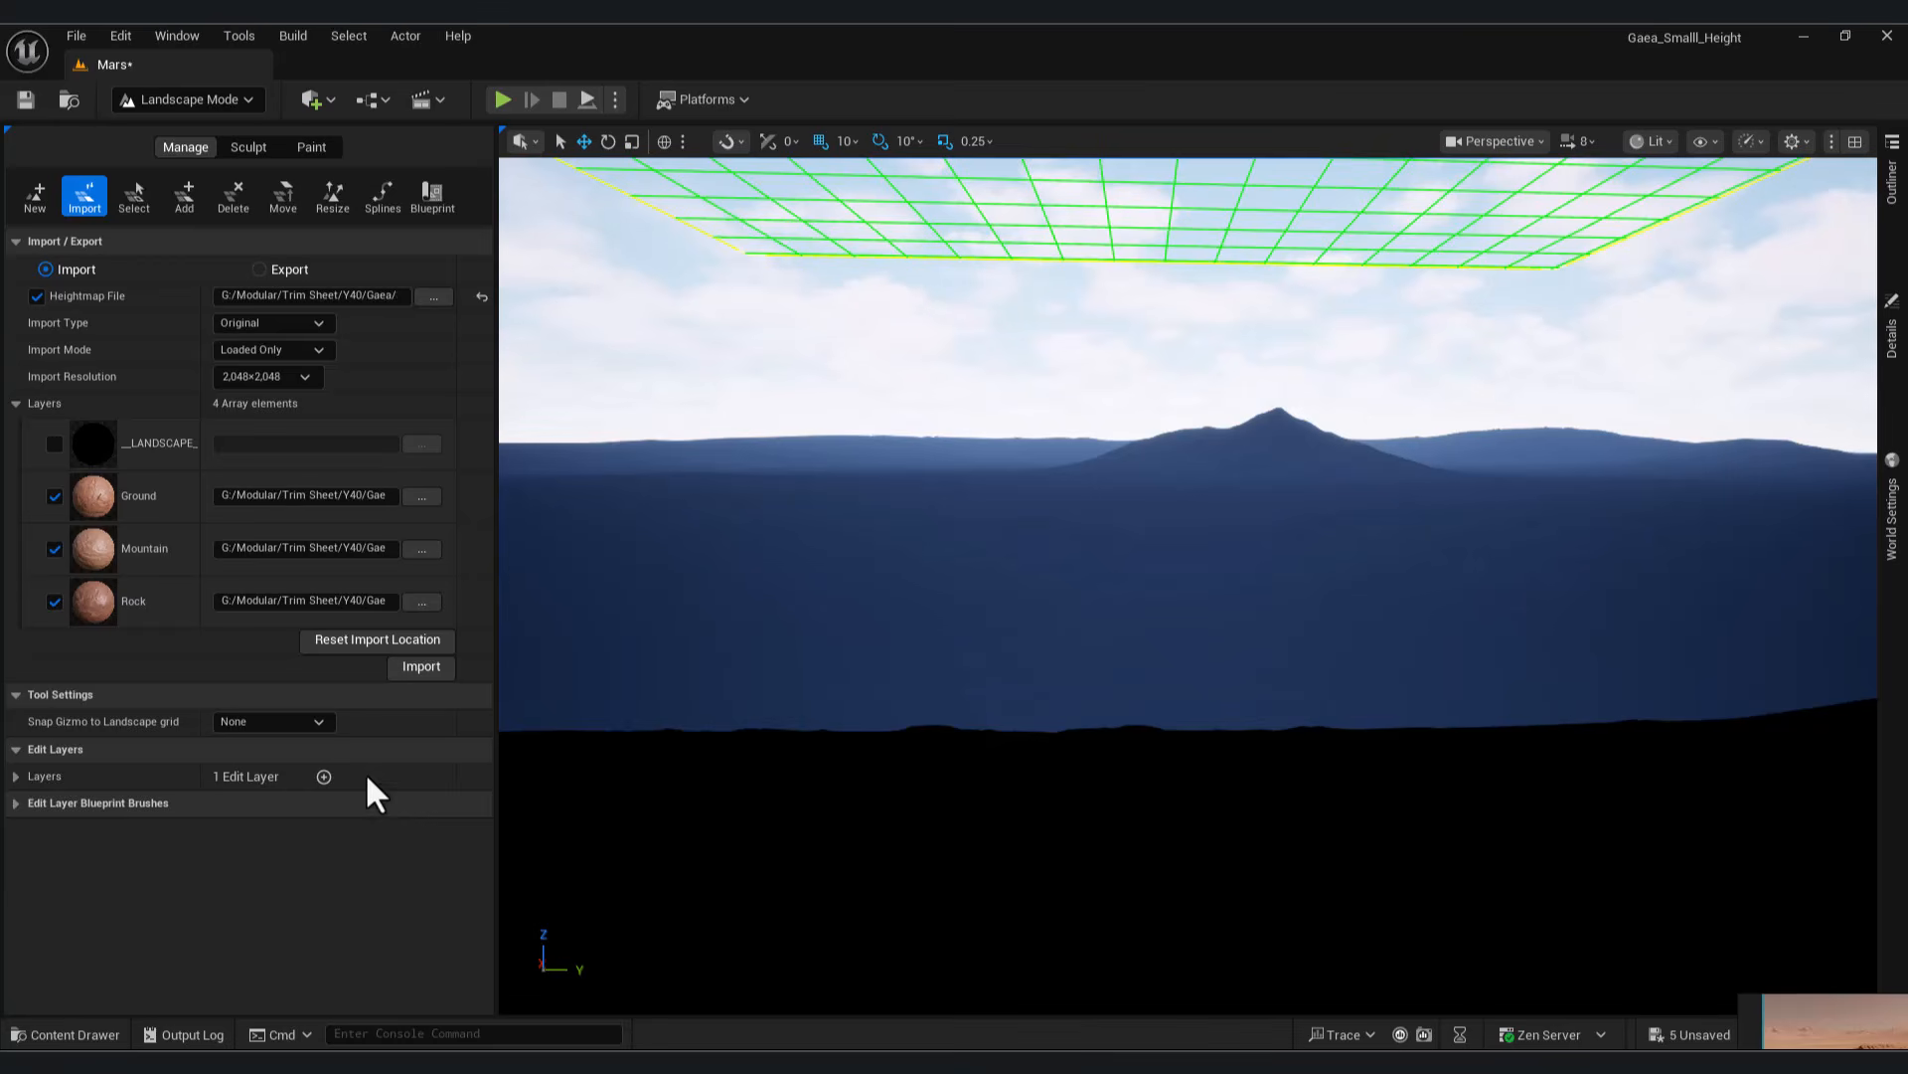
# Set the import type to Expand and import the heightmap with the three layer masks into the landscape
pyautogui.click(274, 323)
pyautogui.click(261, 346)
pyautogui.click(422, 666)
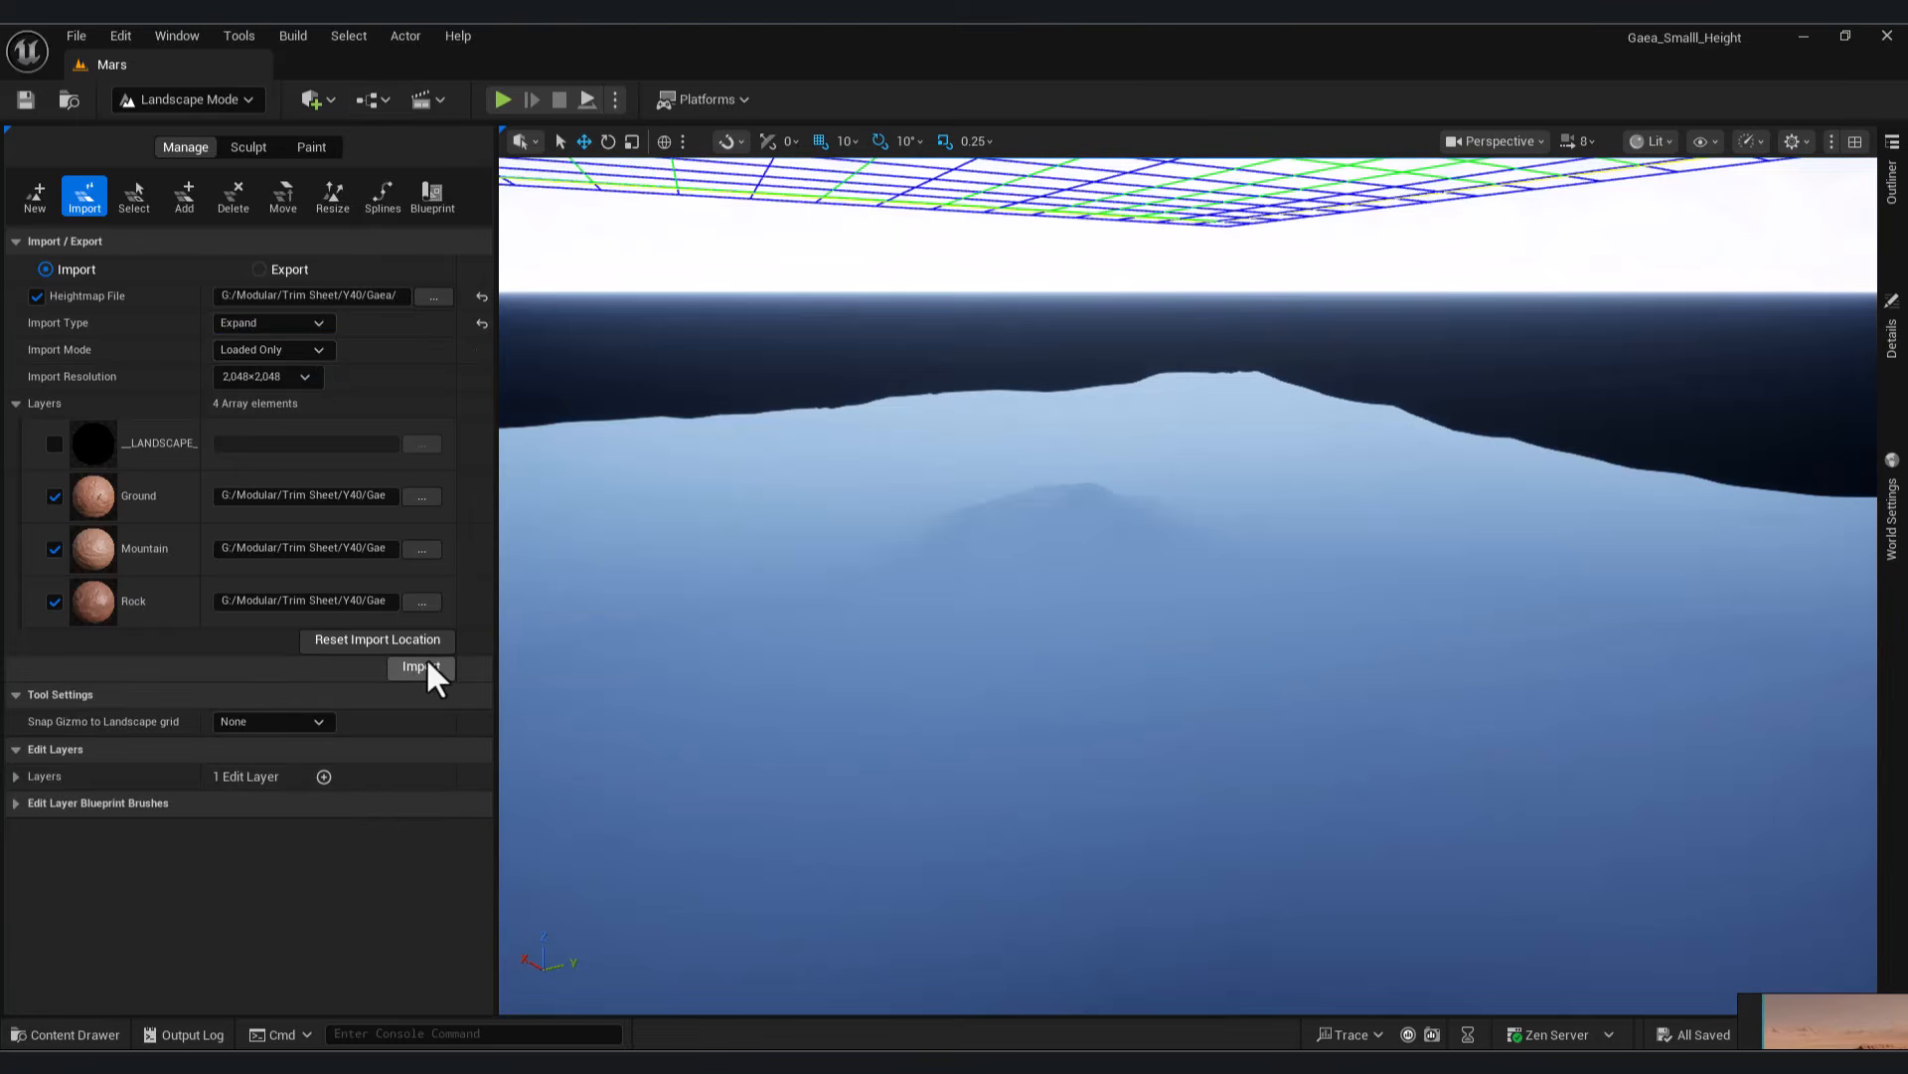
pyautogui.click(1071, 589)
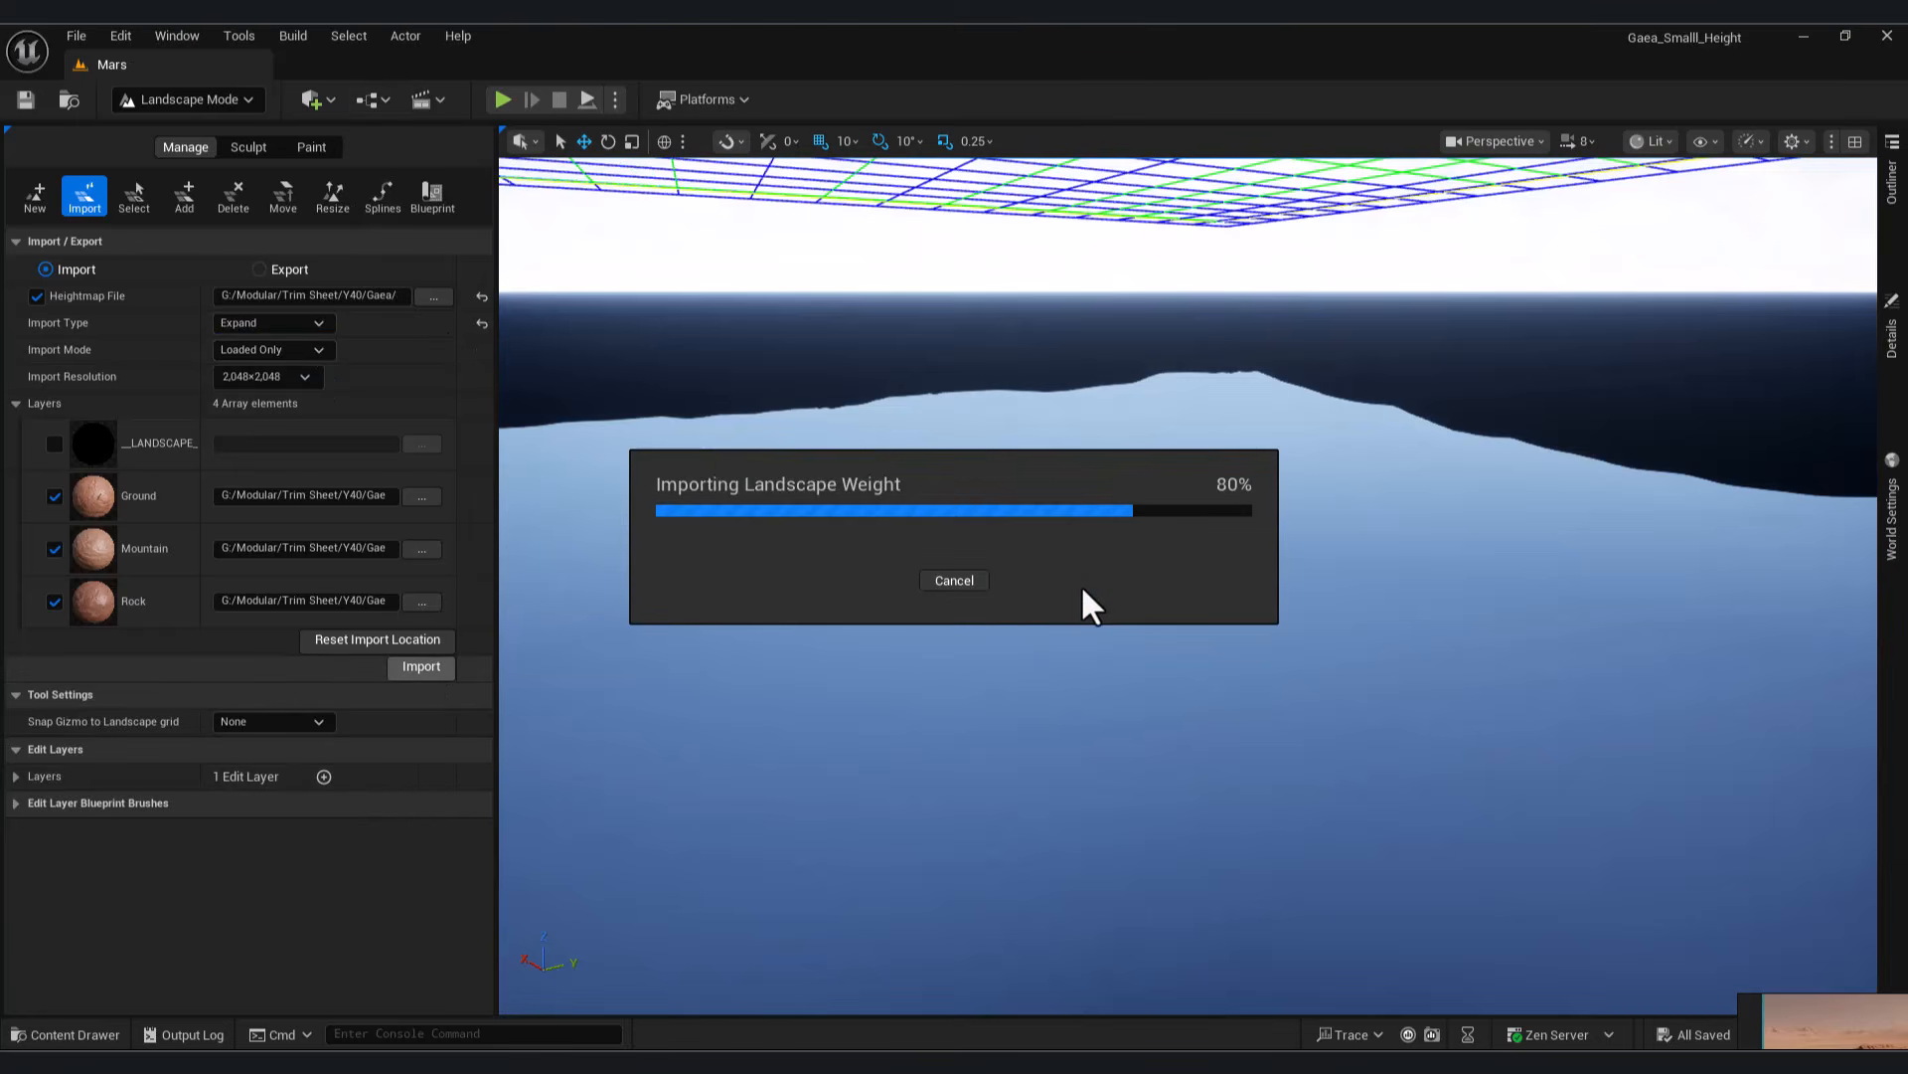
pyautogui.moveTo(1188, 586); pyautogui.dragTo(1214, 660, button='right')
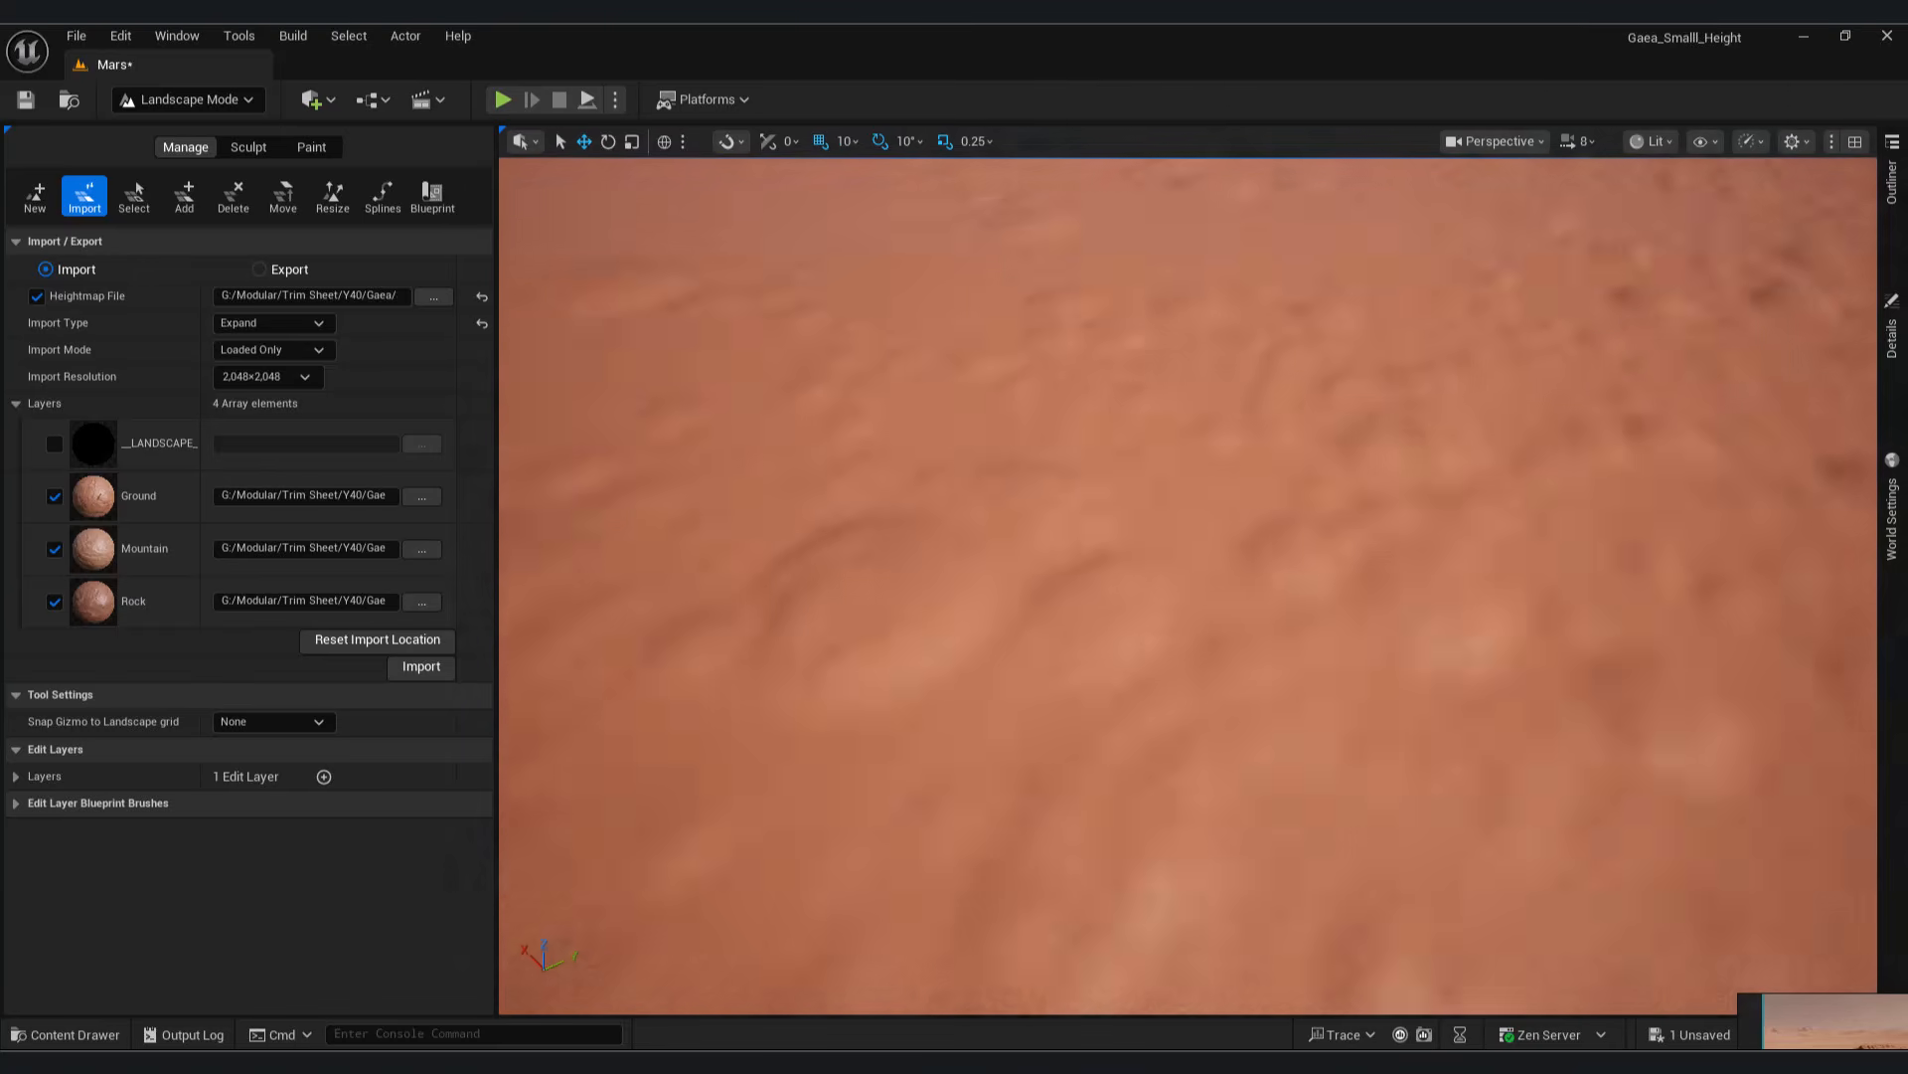
# Add a LandscapeLayerCoords node to the Landscape material graph, placed well before the texture samples
pyautogui.click(1405, 988)
pyautogui.rightClick(1106, 300)
pyautogui.write('landsca')
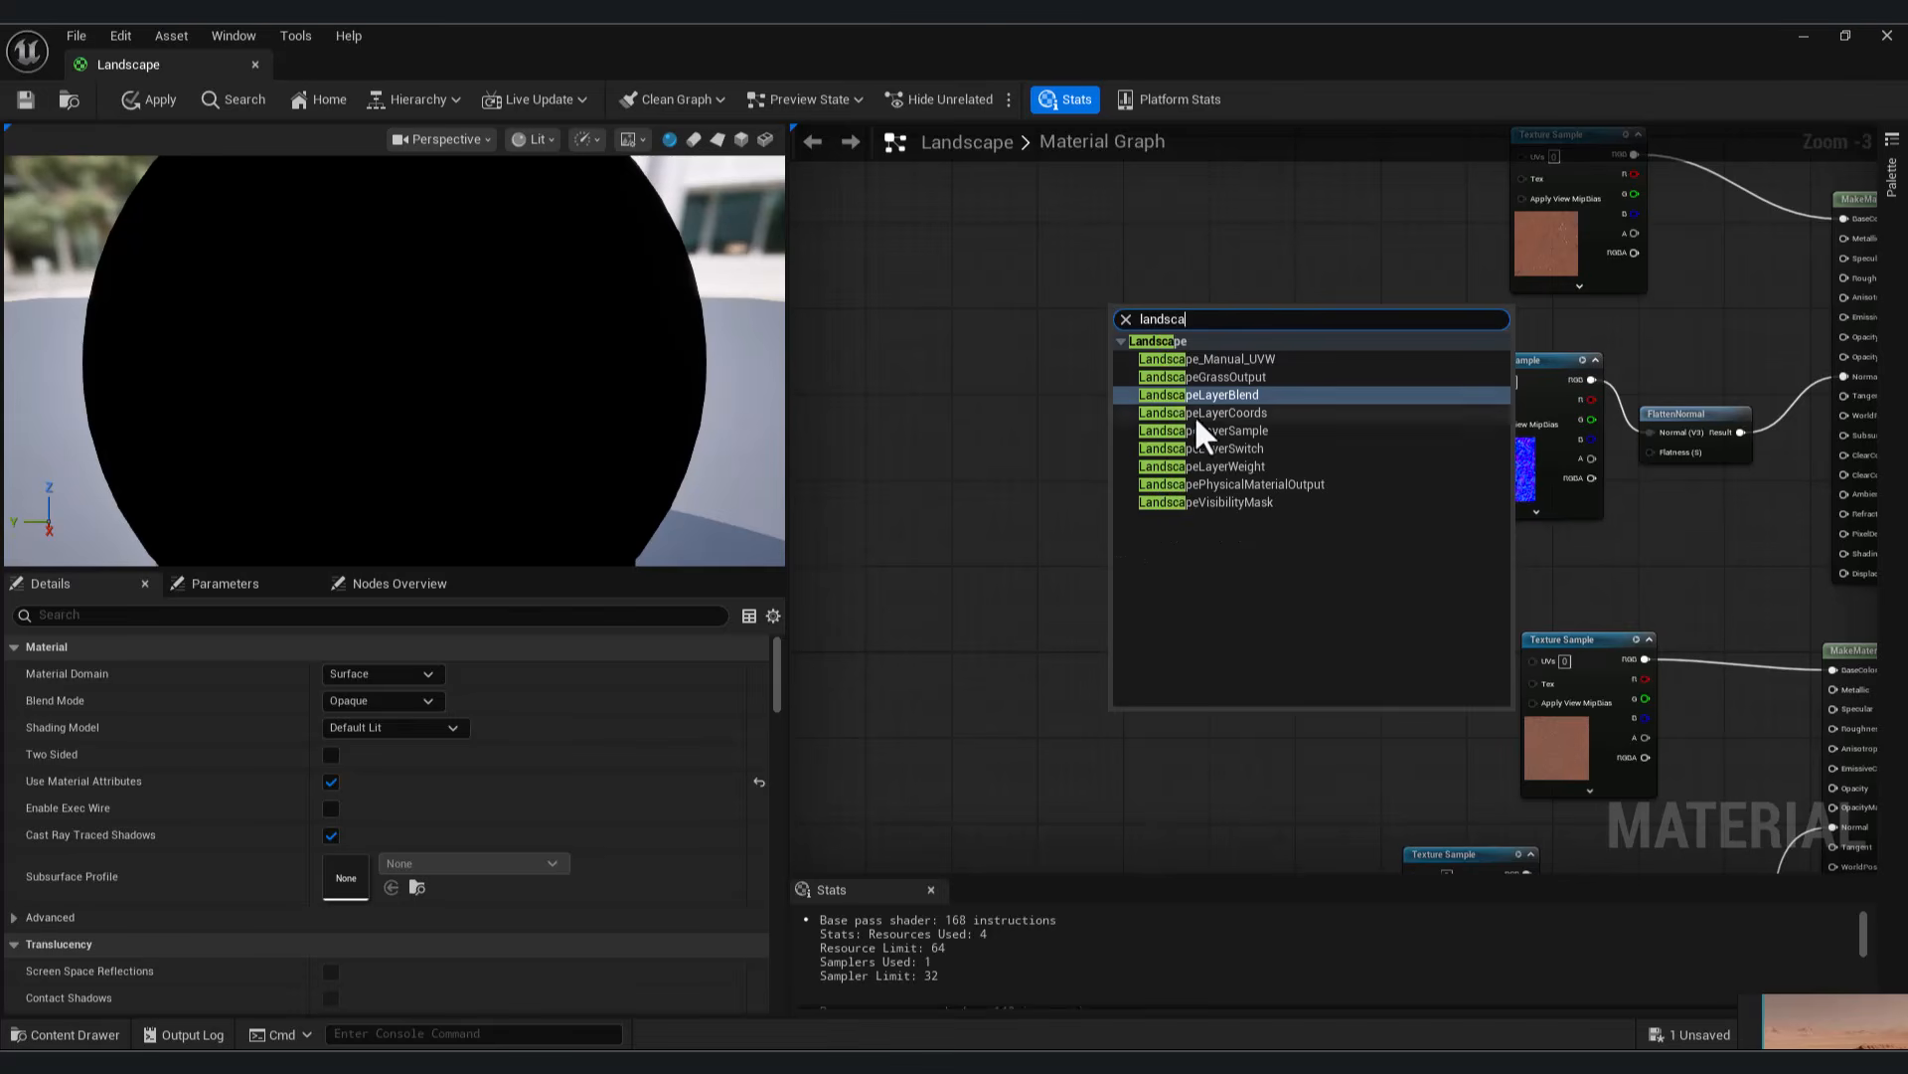
pyautogui.click(1195, 414)
pyautogui.moveTo(1072, 326); pyautogui.dragTo(943, 420, button='right')
pyautogui.rightClick(974, 554)
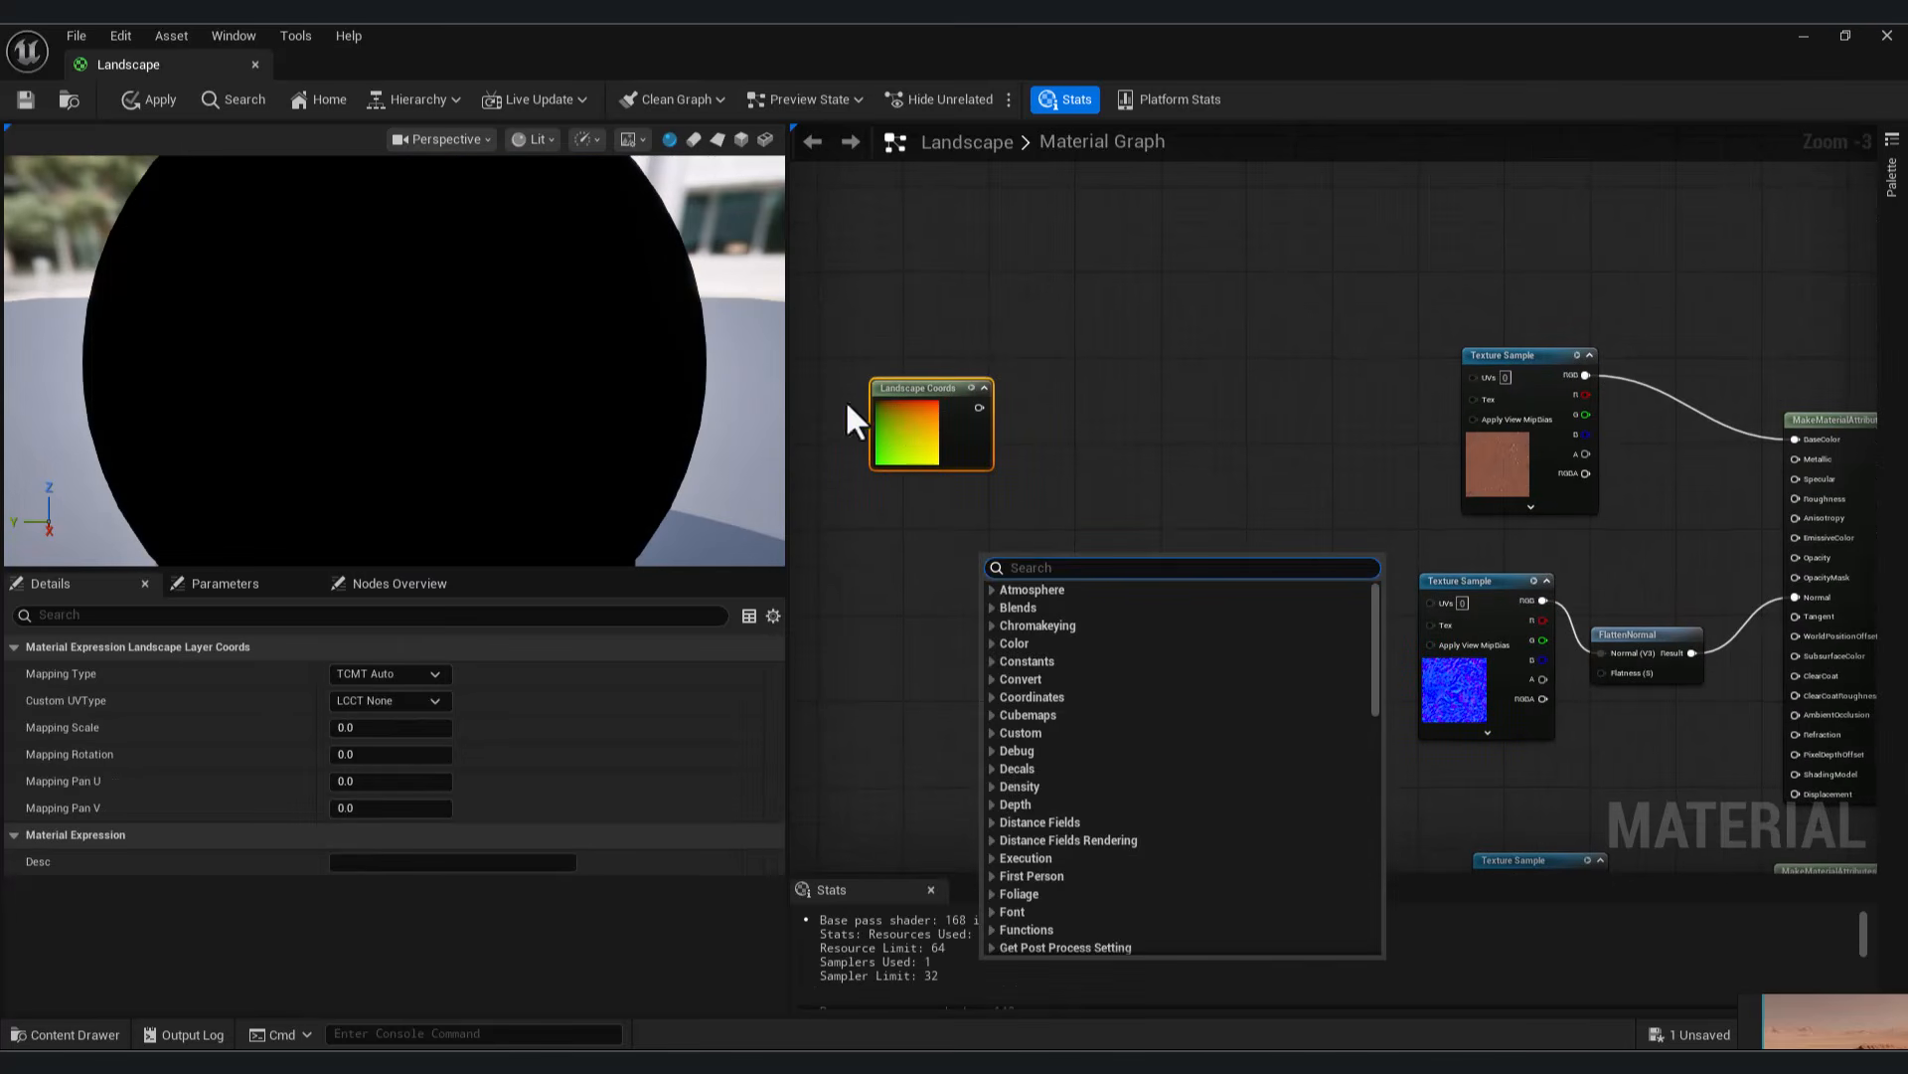
pyautogui.moveTo(912, 428); pyautogui.dragTo(933, 448)
pyautogui.moveTo(950, 536); pyautogui.dragTo(1030, 462, button='right')
pyautogui.moveTo(1051, 391); pyautogui.dragTo(1000, 343)
pyautogui.rightClick(985, 476)
pyautogui.click(919, 537)
pyautogui.press('1')
pyautogui.click(984, 509)
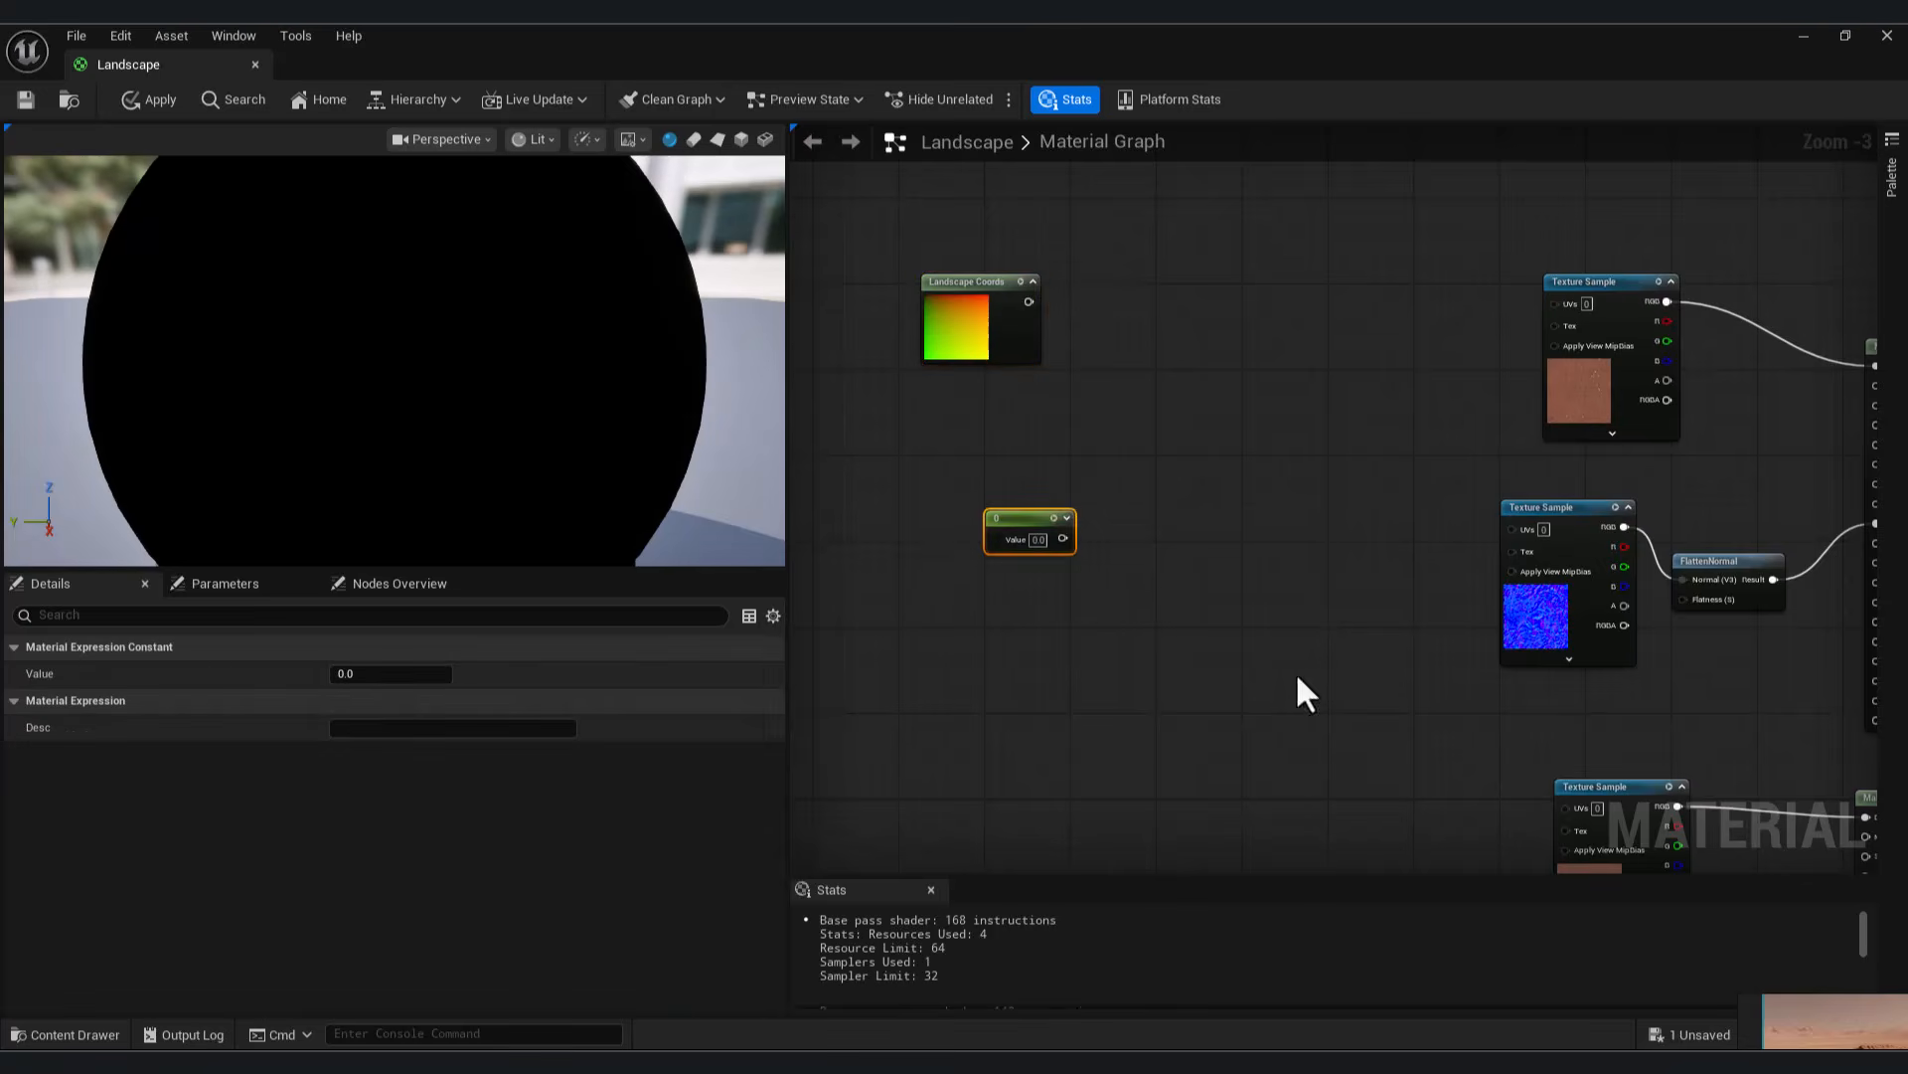
pyautogui.scroll(2, 1030, 519)
pyautogui.press('Delete')
# Add a three-vector constant below the Landscape Coords node and convert it to a parameter
pyautogui.press('3')
pyautogui.click(1022, 541)
pyautogui.rightClick(1024, 503)
pyautogui.click(1126, 598)
# Name the vector parameter's R, G and B channels scale, normal and displacement
pyautogui.click(14, 969)
pyautogui.scroll(-2, 343, 949)
pyautogui.click(369, 919)
pyautogui.write('scale')
pyautogui.press('Return')
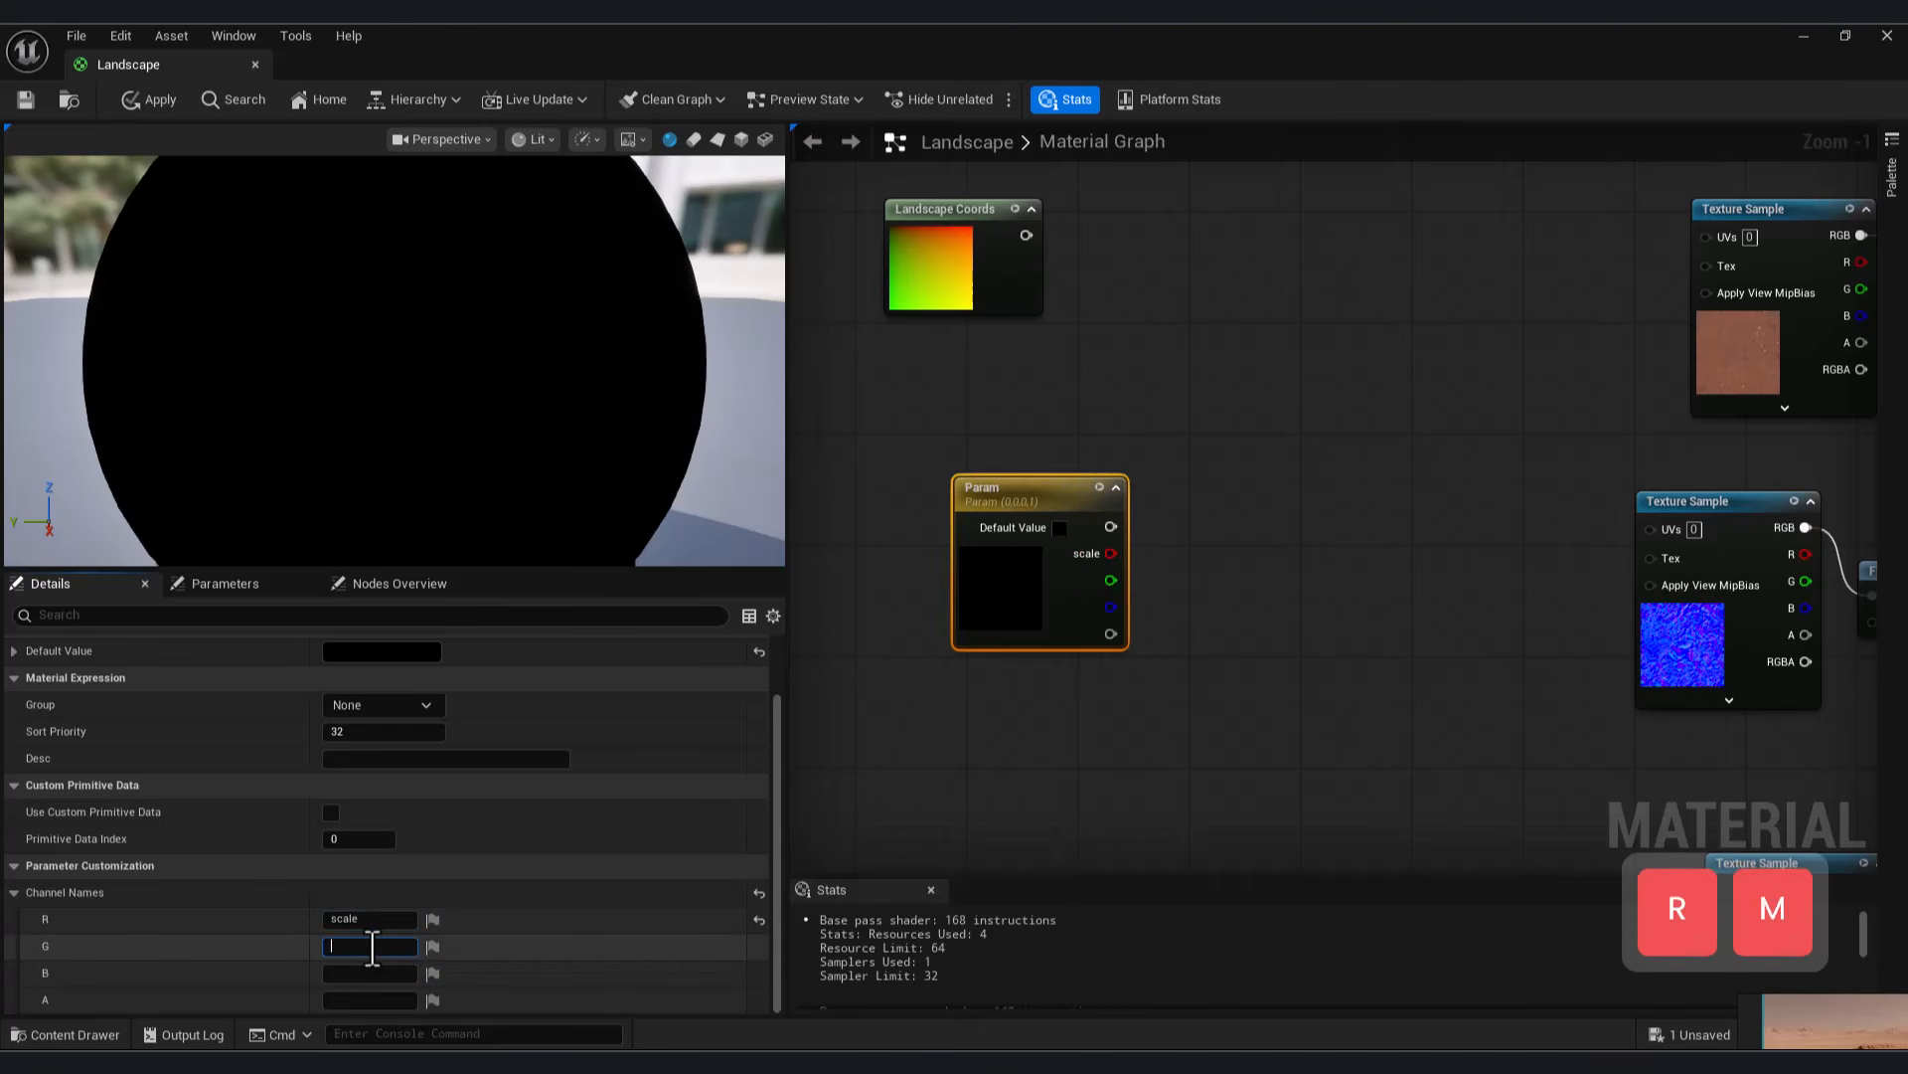
pyautogui.write('normal')
pyautogui.press('Return')
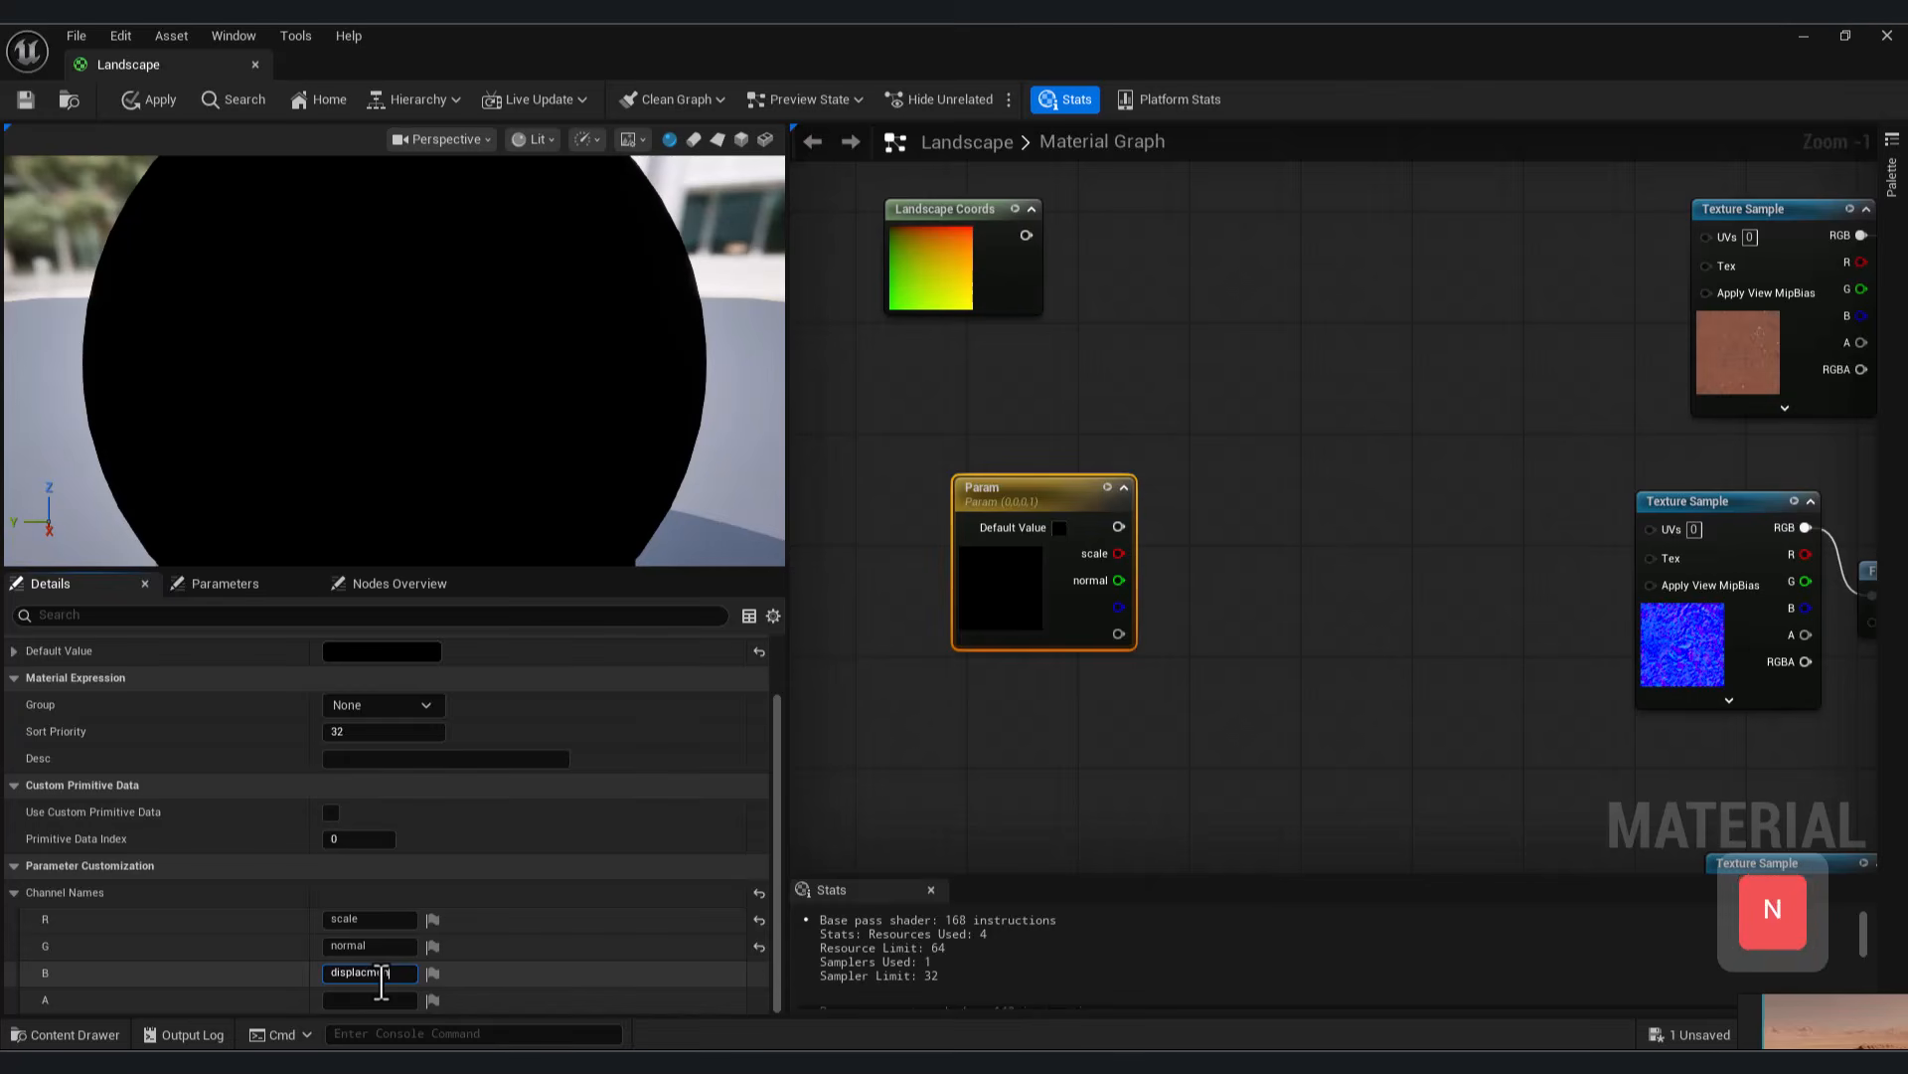
pyautogui.click(381, 972)
pyautogui.write('displacement')
pyautogui.press('Return')
pyautogui.scroll(-3, 1342, 479)
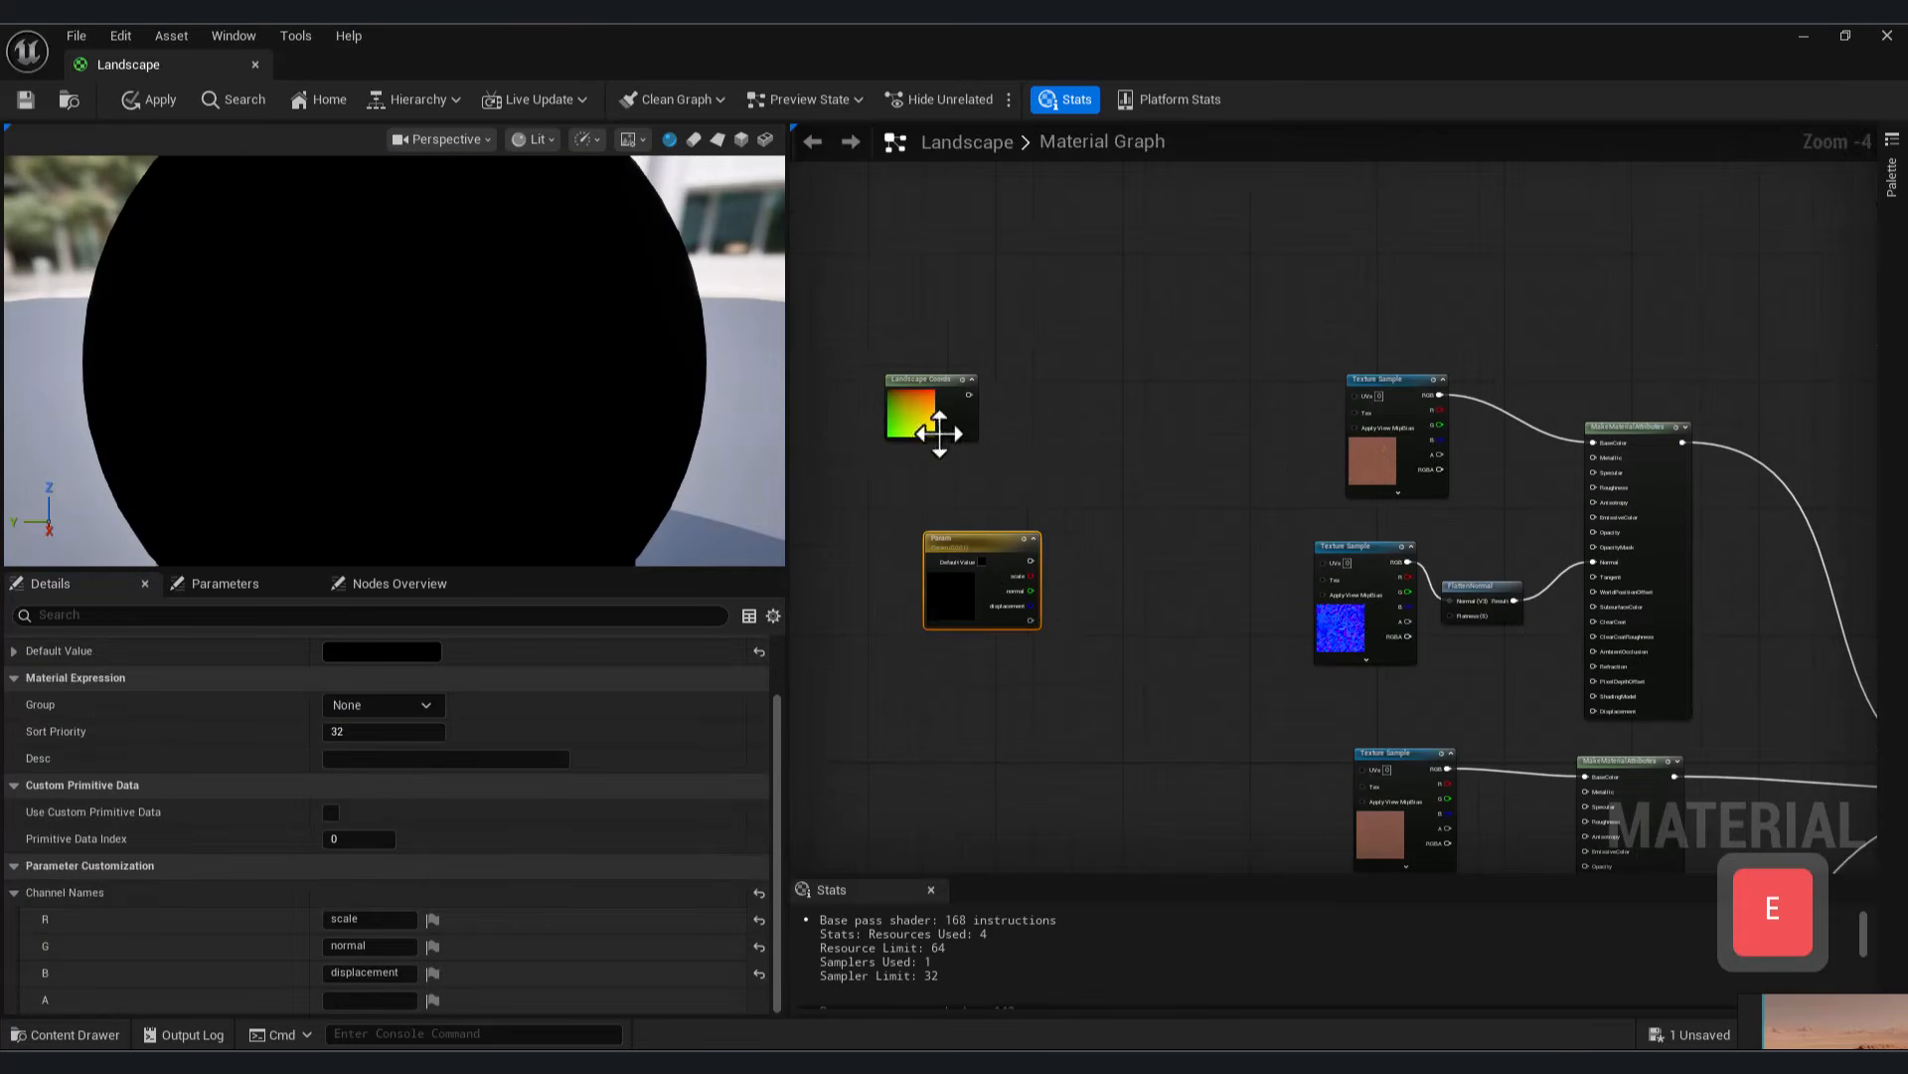
# Set the vector parameter's default colour to white
pyautogui.moveTo(1002, 576); pyautogui.dragTo(969, 552)
pyautogui.doubleClick(918, 576)
pyautogui.moveTo(1216, 606); pyautogui.dragTo(1215, 517)
pyautogui.click(1228, 932)
pyautogui.scroll(2, 991, 475)
# Add a Multiply node fed by the Landscape Coords output and the parameter's scale channel
pyautogui.moveTo(1025, 397); pyautogui.dragTo(1093, 495)
pyautogui.write('mul')
pyautogui.click(1199, 630)
pyautogui.click(1006, 571)
pyautogui.moveTo(1006, 571); pyautogui.dragTo(1107, 546)
# Connect the Multiply output to the UVs of the Ground layer's colour and normal texture samples and tidy the coordinate nodes
pyautogui.moveTo(1156, 522); pyautogui.dragTo(971, 572, button='right')
pyautogui.moveTo(983, 572); pyautogui.dragTo(1352, 407)
pyautogui.moveTo(962, 571); pyautogui.dragTo(1092, 500, button='right')
pyautogui.moveTo(1113, 500); pyautogui.dragTo(1435, 585)
pyautogui.moveTo(1234, 612); pyautogui.dragTo(1211, 484, button='right')
pyautogui.scroll(-4, 1211, 484)
pyautogui.moveTo(1112, 472); pyautogui.dragTo(1051, 348)
pyautogui.moveTo(1082, 372); pyautogui.dragTo(1047, 437)
pyautogui.scroll(2, 1042, 487)
pyautogui.moveTo(1263, 297); pyautogui.dragTo(1224, 405)
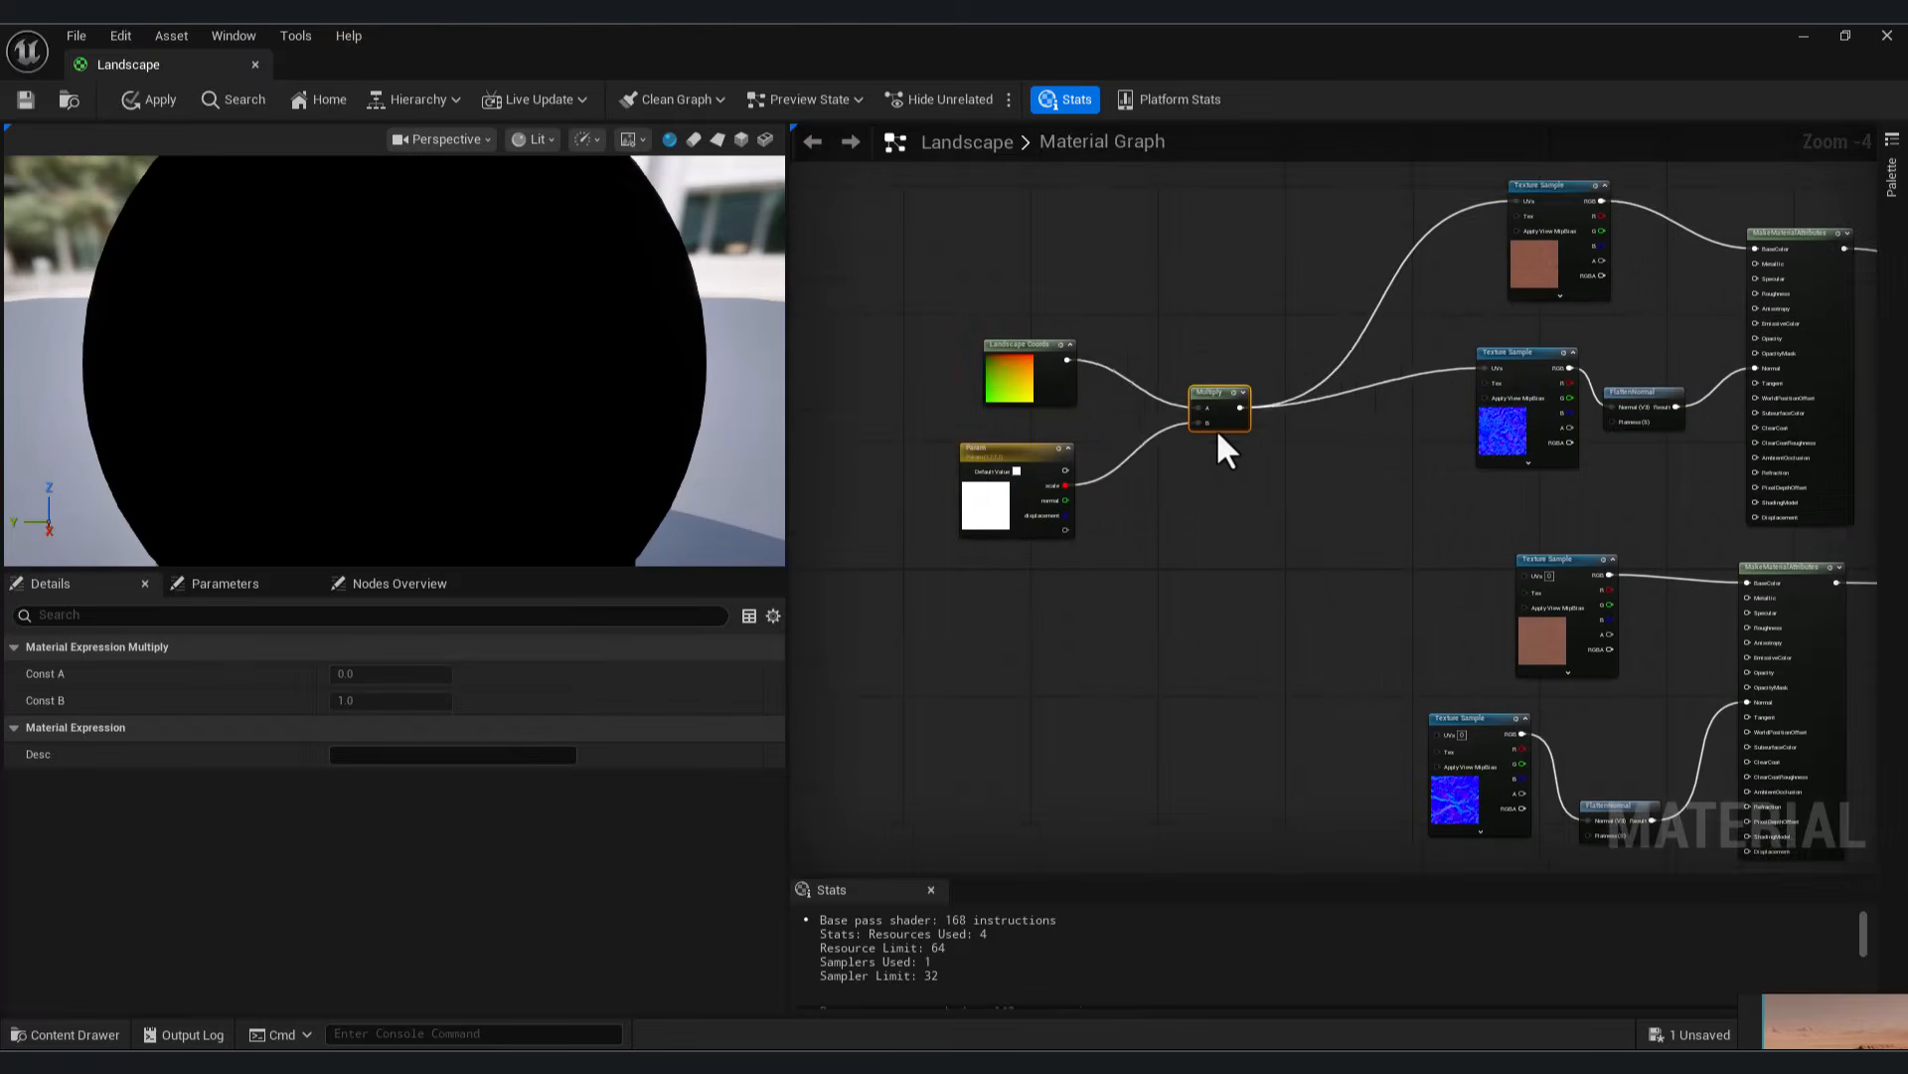
# Connect the Multiply output to the UVs of the Mountain and Rock layers' colour and normal texture samples
pyautogui.moveTo(1226, 451); pyautogui.dragTo(1081, 418, button='right')
pyautogui.moveTo(1086, 387); pyautogui.dragTo(1377, 539)
pyautogui.moveTo(1087, 387); pyautogui.dragTo(1291, 698)
pyautogui.moveTo(1260, 751); pyautogui.dragTo(1168, 514, button='right')
pyautogui.scroll(-1, 1168, 513)
pyautogui.moveTo(1038, 242); pyautogui.dragTo(1254, 726)
pyautogui.moveTo(979, 334); pyautogui.dragTo(1027, 408, button='right')
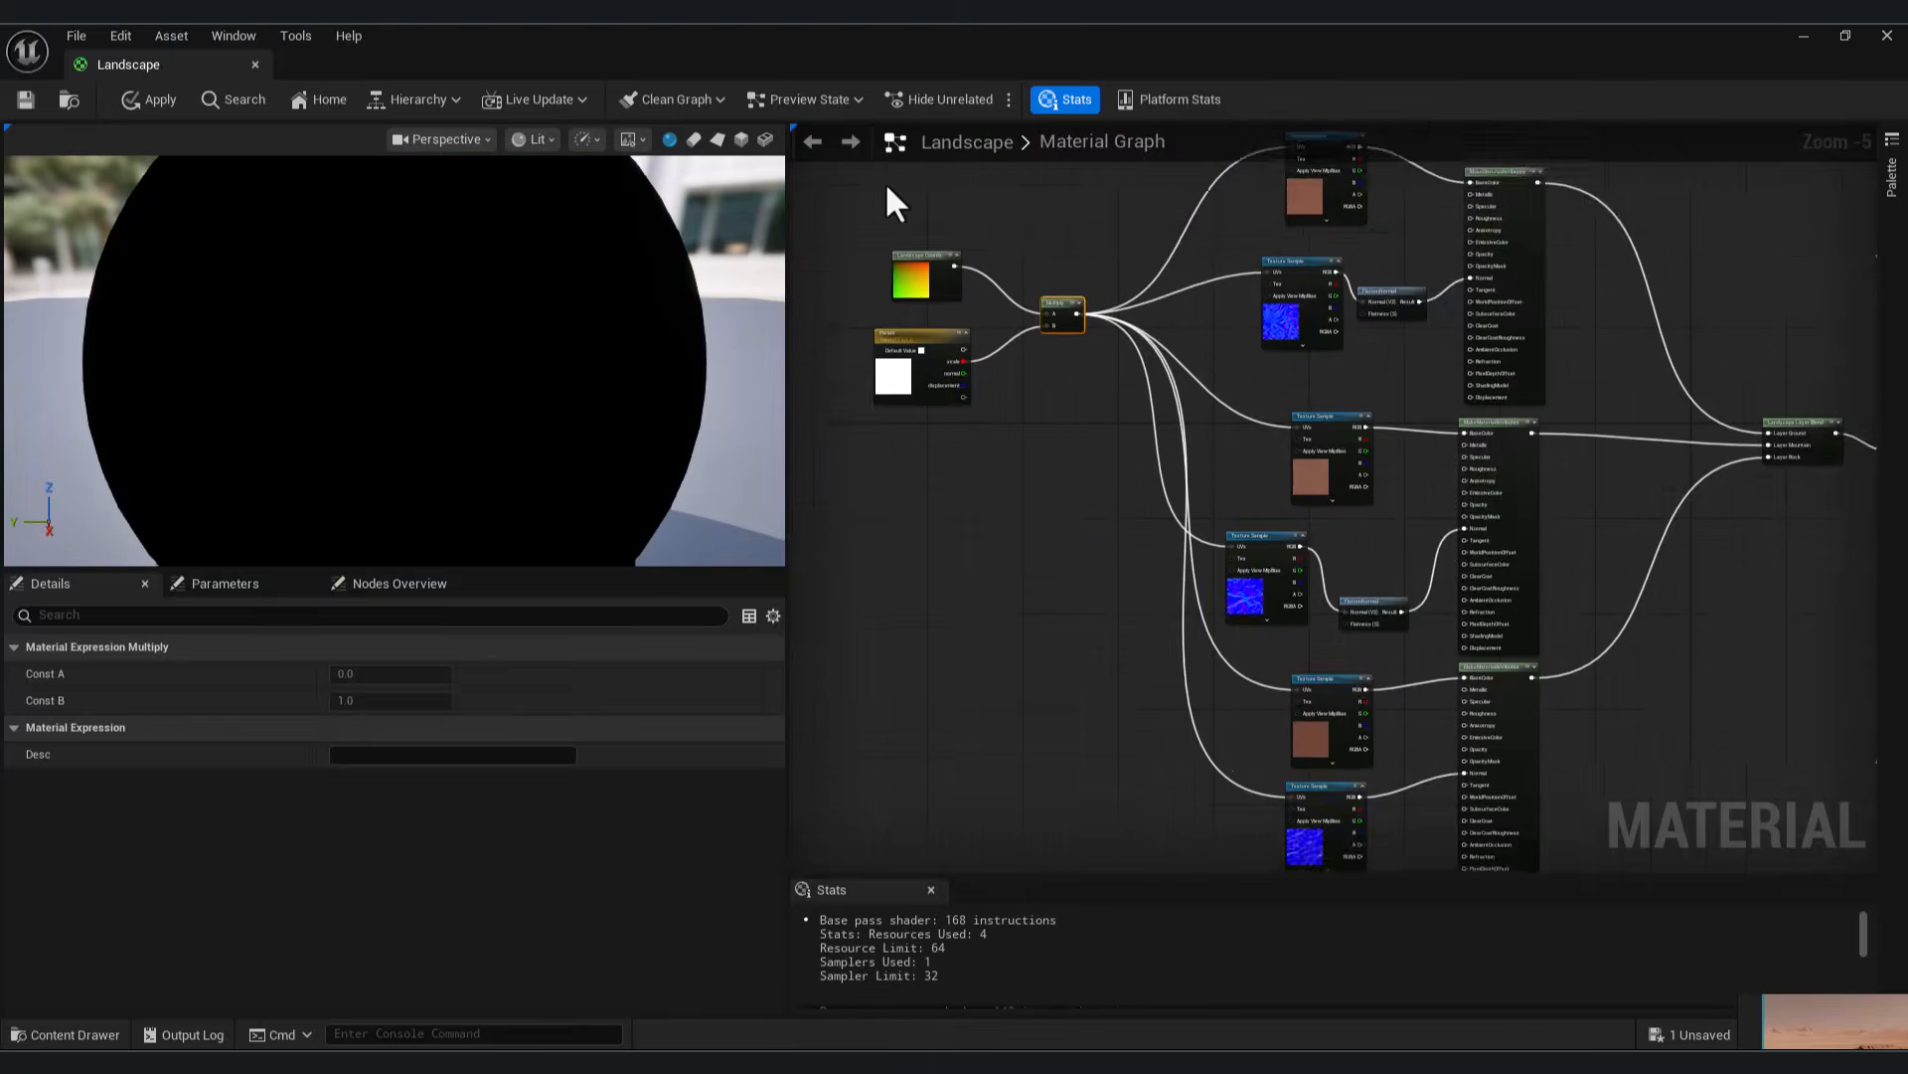
# Save the changes to the Landscape material
pyautogui.scroll(2, 901, 189)
pyautogui.click(931, 361)
pyautogui.click(26, 103)
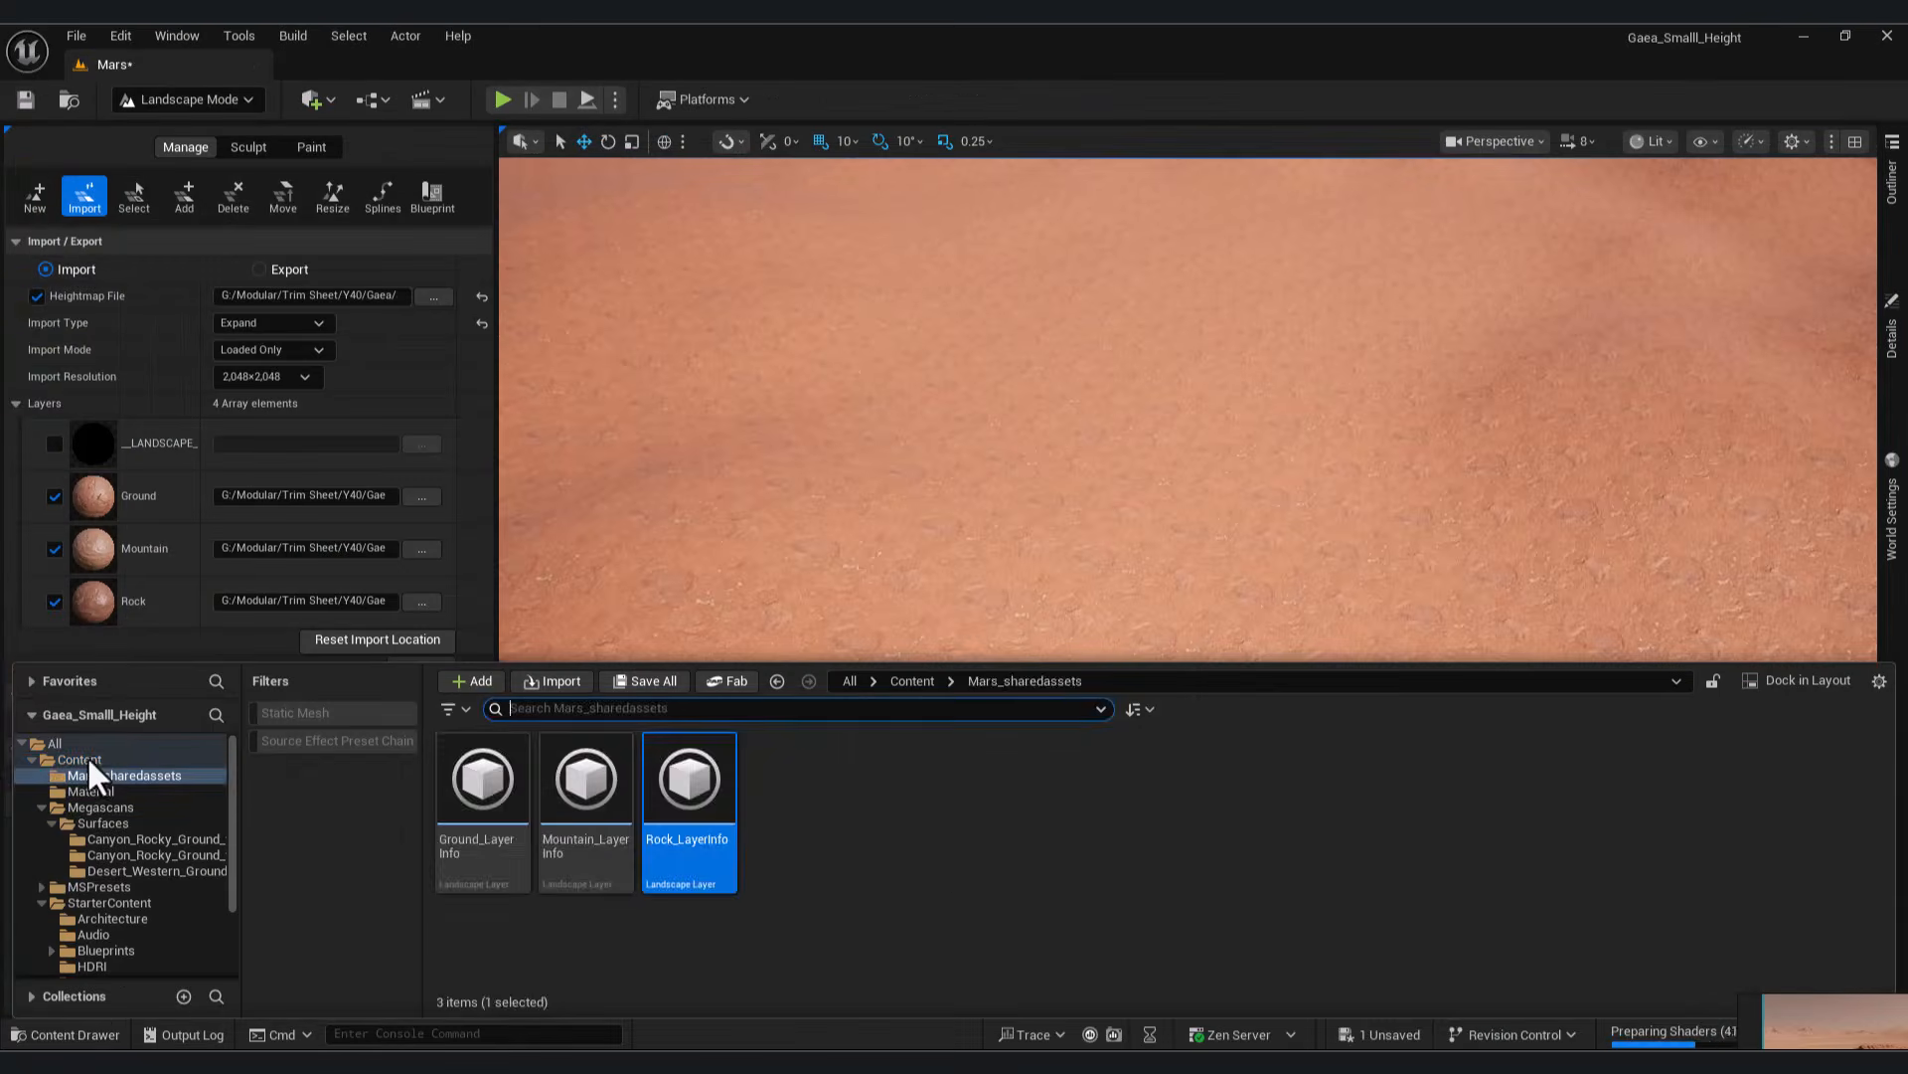
# Open the Landscape_Inst material instance and enable the override for its Param vector
pyautogui.click(87, 755)
pyautogui.doubleClick(631, 795)
pyautogui.click(1011, 230)
pyautogui.click(1043, 256)
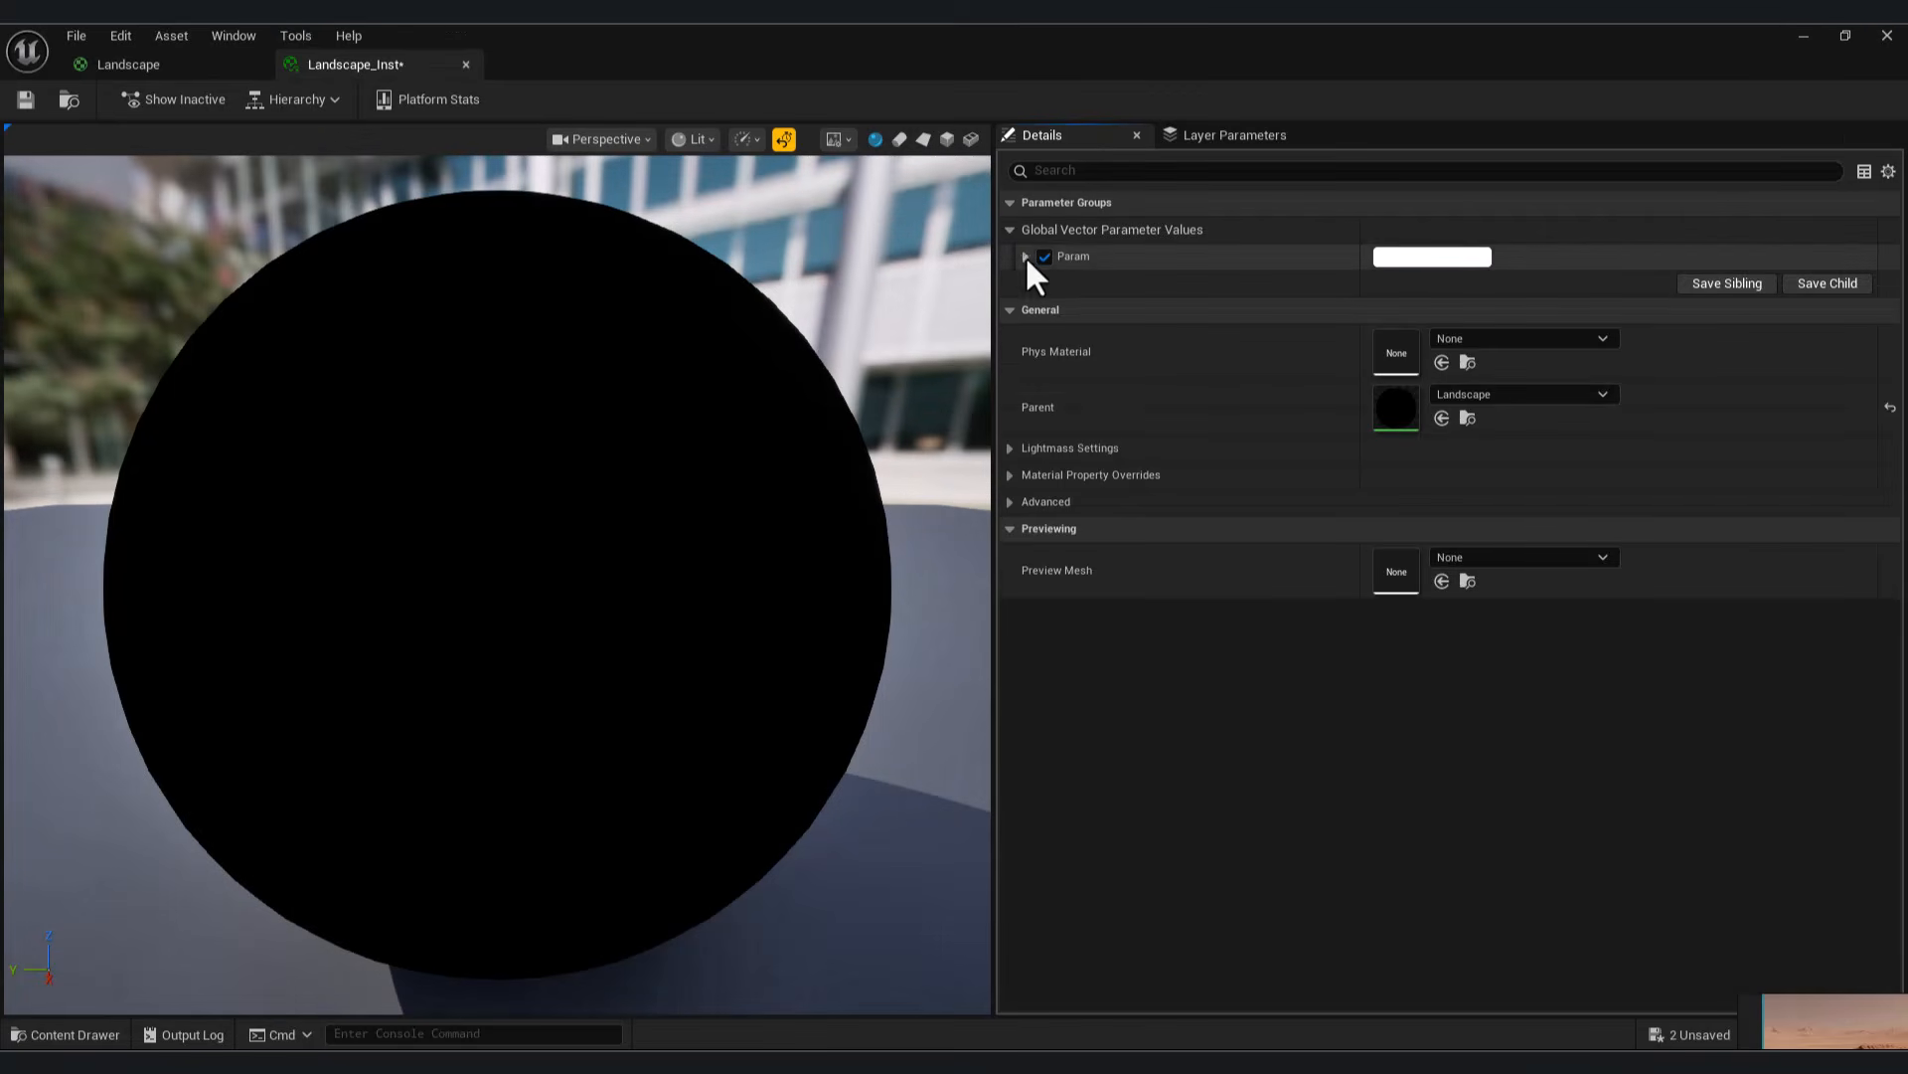
# Set the scale channel of the Param vector to 0.1 in the material instance
pyautogui.click(1026, 256)
pyautogui.click(1442, 286)
pyautogui.write('0.1')
pyautogui.press('Return')
# Examine the rescaled terrain texture from up close, return to Selection Mode and view the scene through the CineCameraActor
pyautogui.click(1846, 37)
pyautogui.click(1173, 211)
pyautogui.moveTo(1173, 556); pyautogui.dragTo(1163, 397, button='right')
pyautogui.press('s')
pyautogui.press('d')
pyautogui.press('w')
pyautogui.press('s')
pyautogui.press('a')
pyautogui.click(187, 99)
pyautogui.click(222, 132)
pyautogui.click(1494, 141)
pyautogui.click(1553, 256)
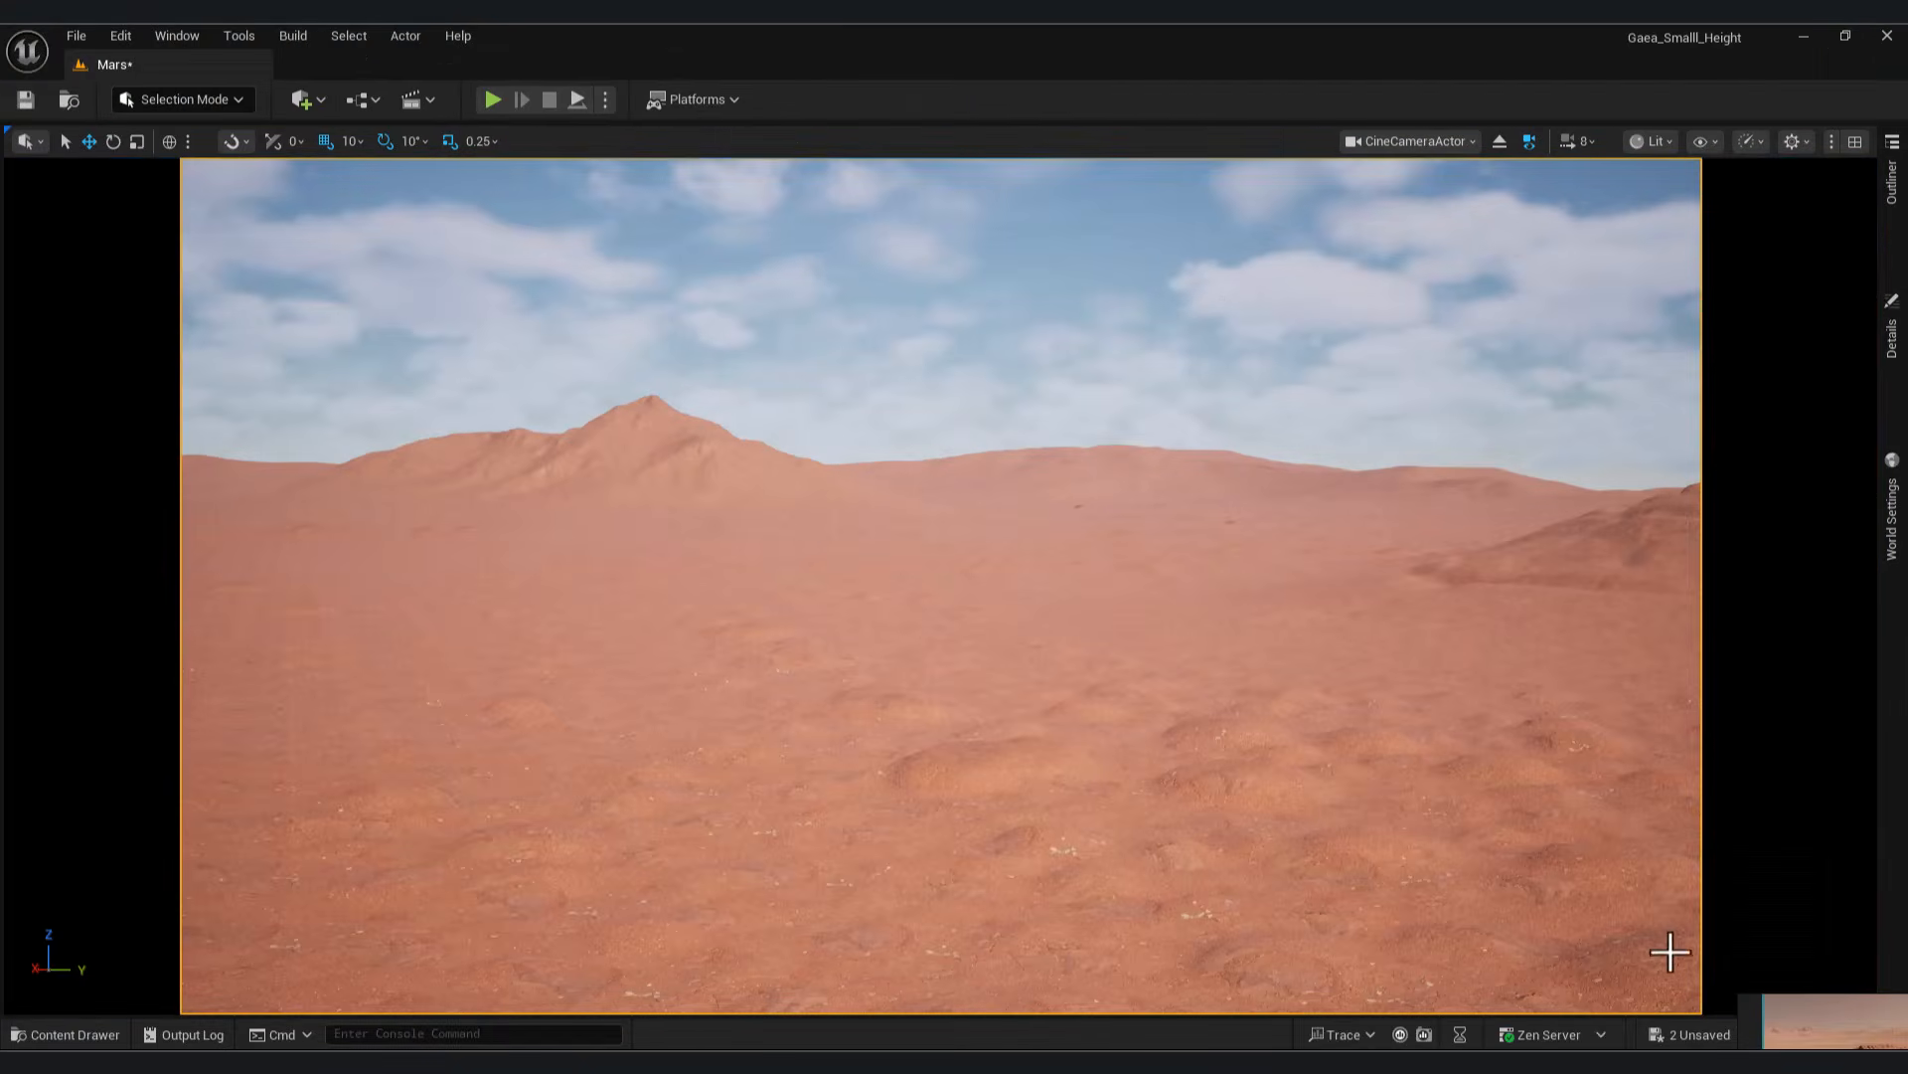
# Fly over the landscape and examine the texture tiling on the plain and the mountain
pyautogui.press('w')
pyautogui.moveTo(941, 587); pyautogui.dragTo(427, 556, button='right')
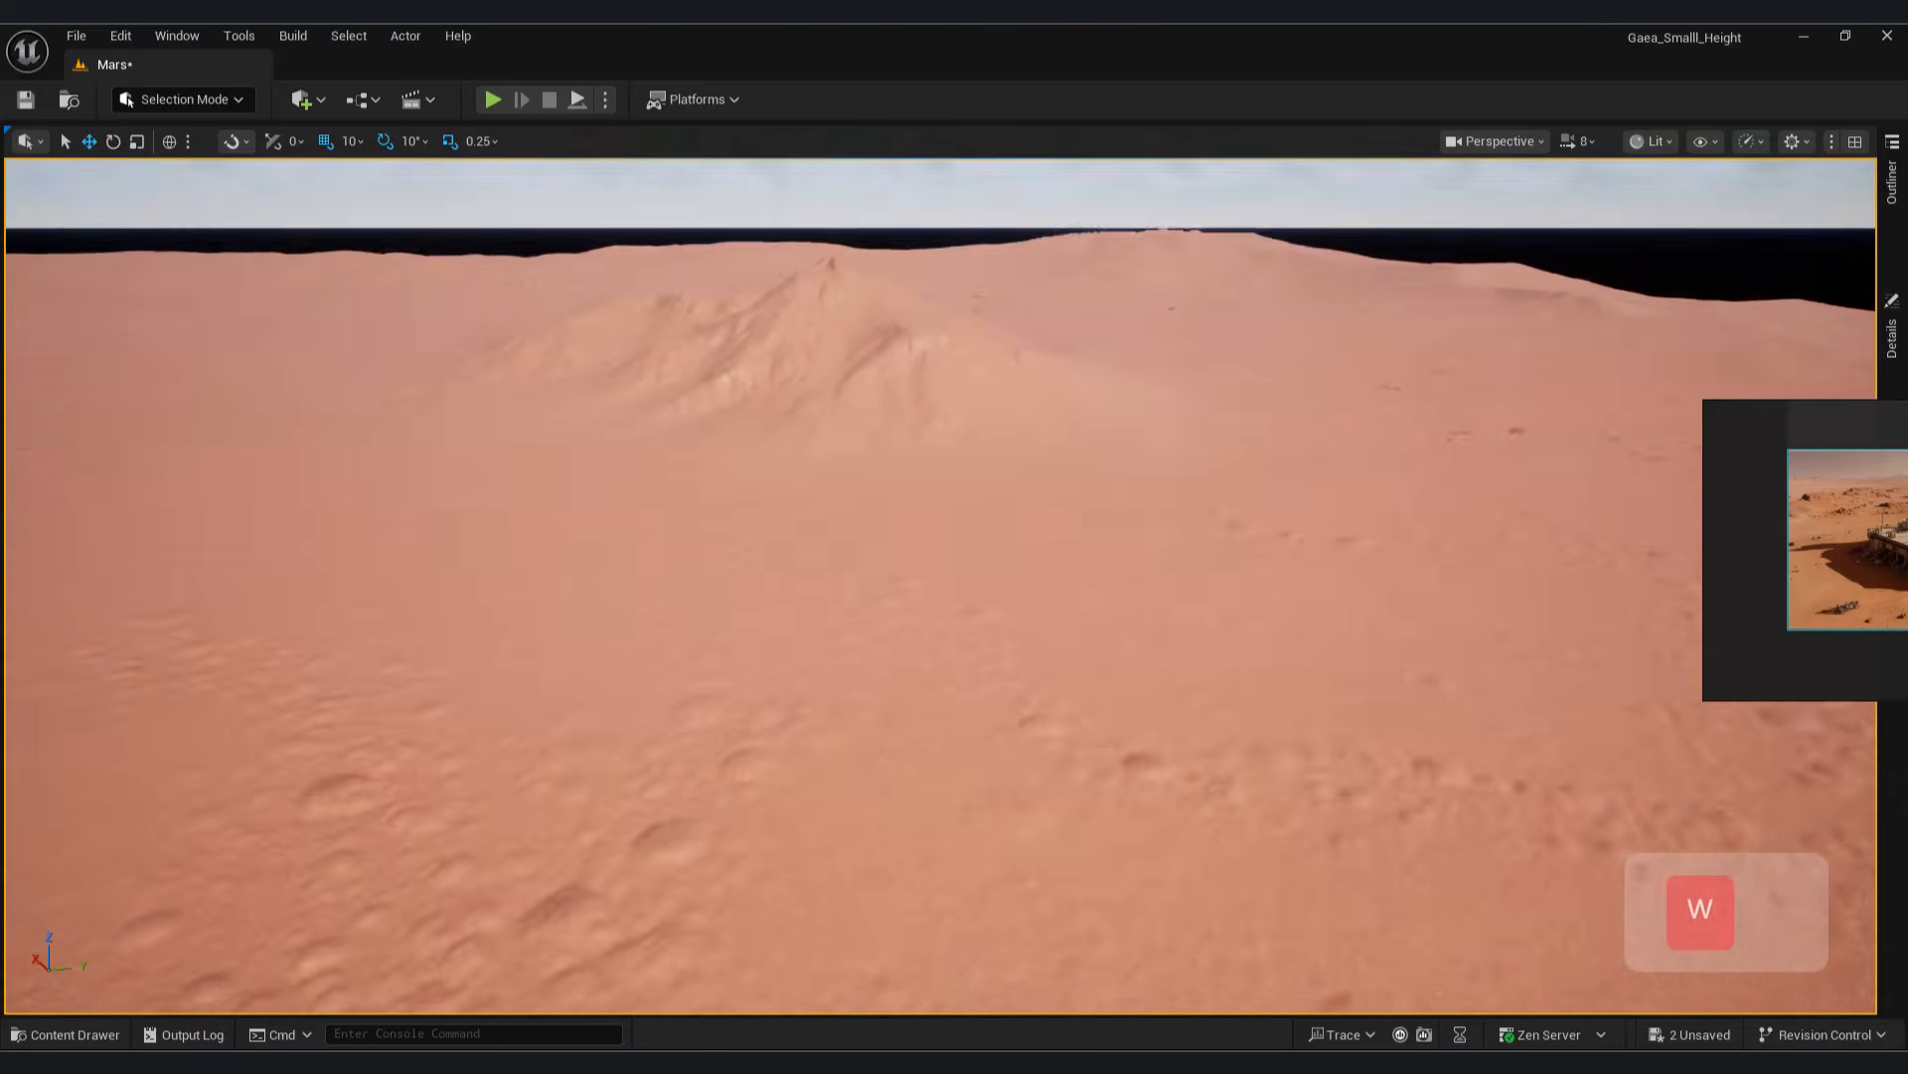
pyautogui.press('e')
pyautogui.press('a')
pyautogui.press('s')
pyautogui.press('d')
pyautogui.press('a')
pyautogui.press('e')
# Open the Landscape material graph and spread out the Landscape Coords, Param, Multiply and texture sample nodes
pyautogui.doubleClick(484, 780)
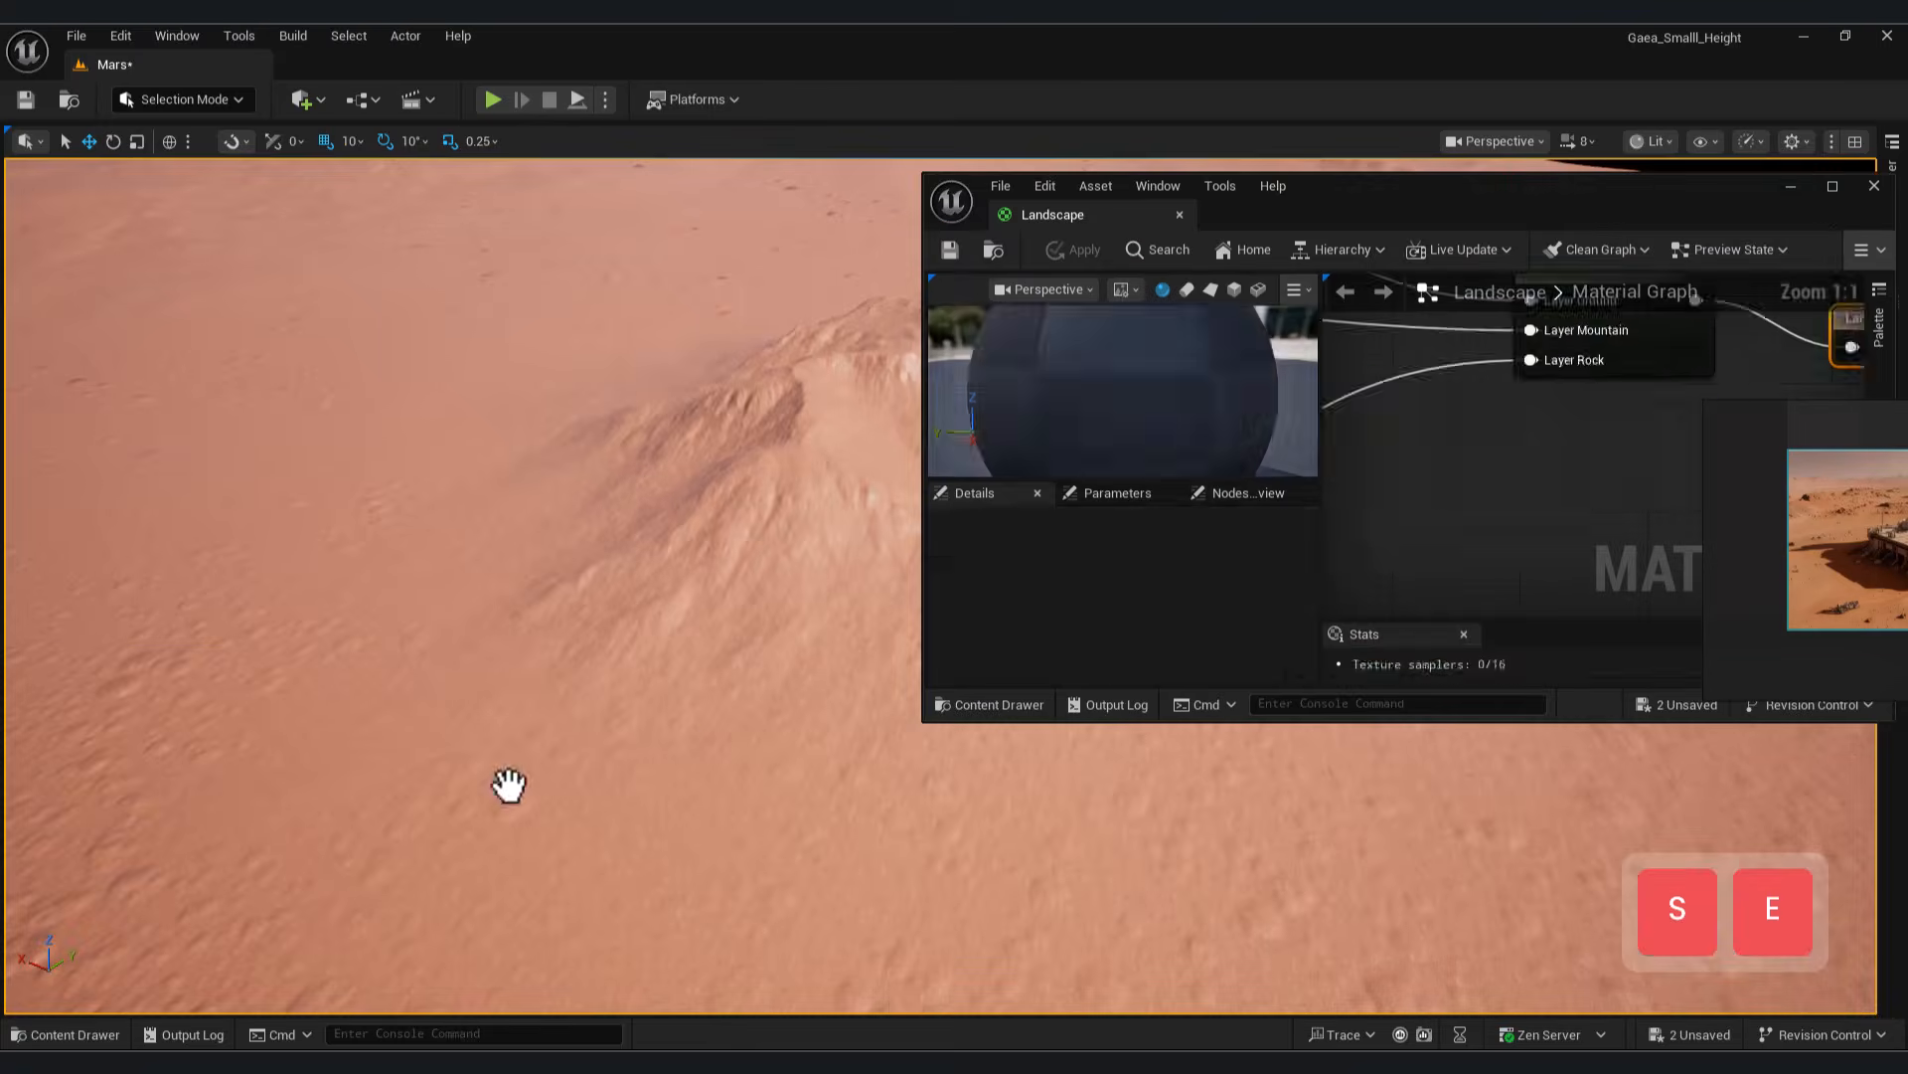
pyautogui.click(1840, 192)
pyautogui.moveTo(1101, 335); pyautogui.dragTo(967, 263)
pyautogui.moveTo(1085, 440); pyautogui.dragTo(902, 376)
pyautogui.moveTo(1282, 394); pyautogui.dragTo(1186, 275)
pyautogui.moveTo(1596, 343); pyautogui.dragTo(1516, 311)
pyautogui.moveTo(969, 264); pyautogui.dragTo(874, 264)
pyautogui.moveTo(907, 380)
pyautogui.mouseDown()
pyautogui.moveTo(883, 383)
pyautogui.moveTo(892, 416)
pyautogui.mouseUp()
pyautogui.hotkey('ctrl', 'c')
pyautogui.hotkey('ctrl', 'v')
pyautogui.moveTo(929, 652); pyautogui.dragTo(913, 660)
pyautogui.hotkey('ctrl', 'z')
pyautogui.hotkey('ctrl', 'z')
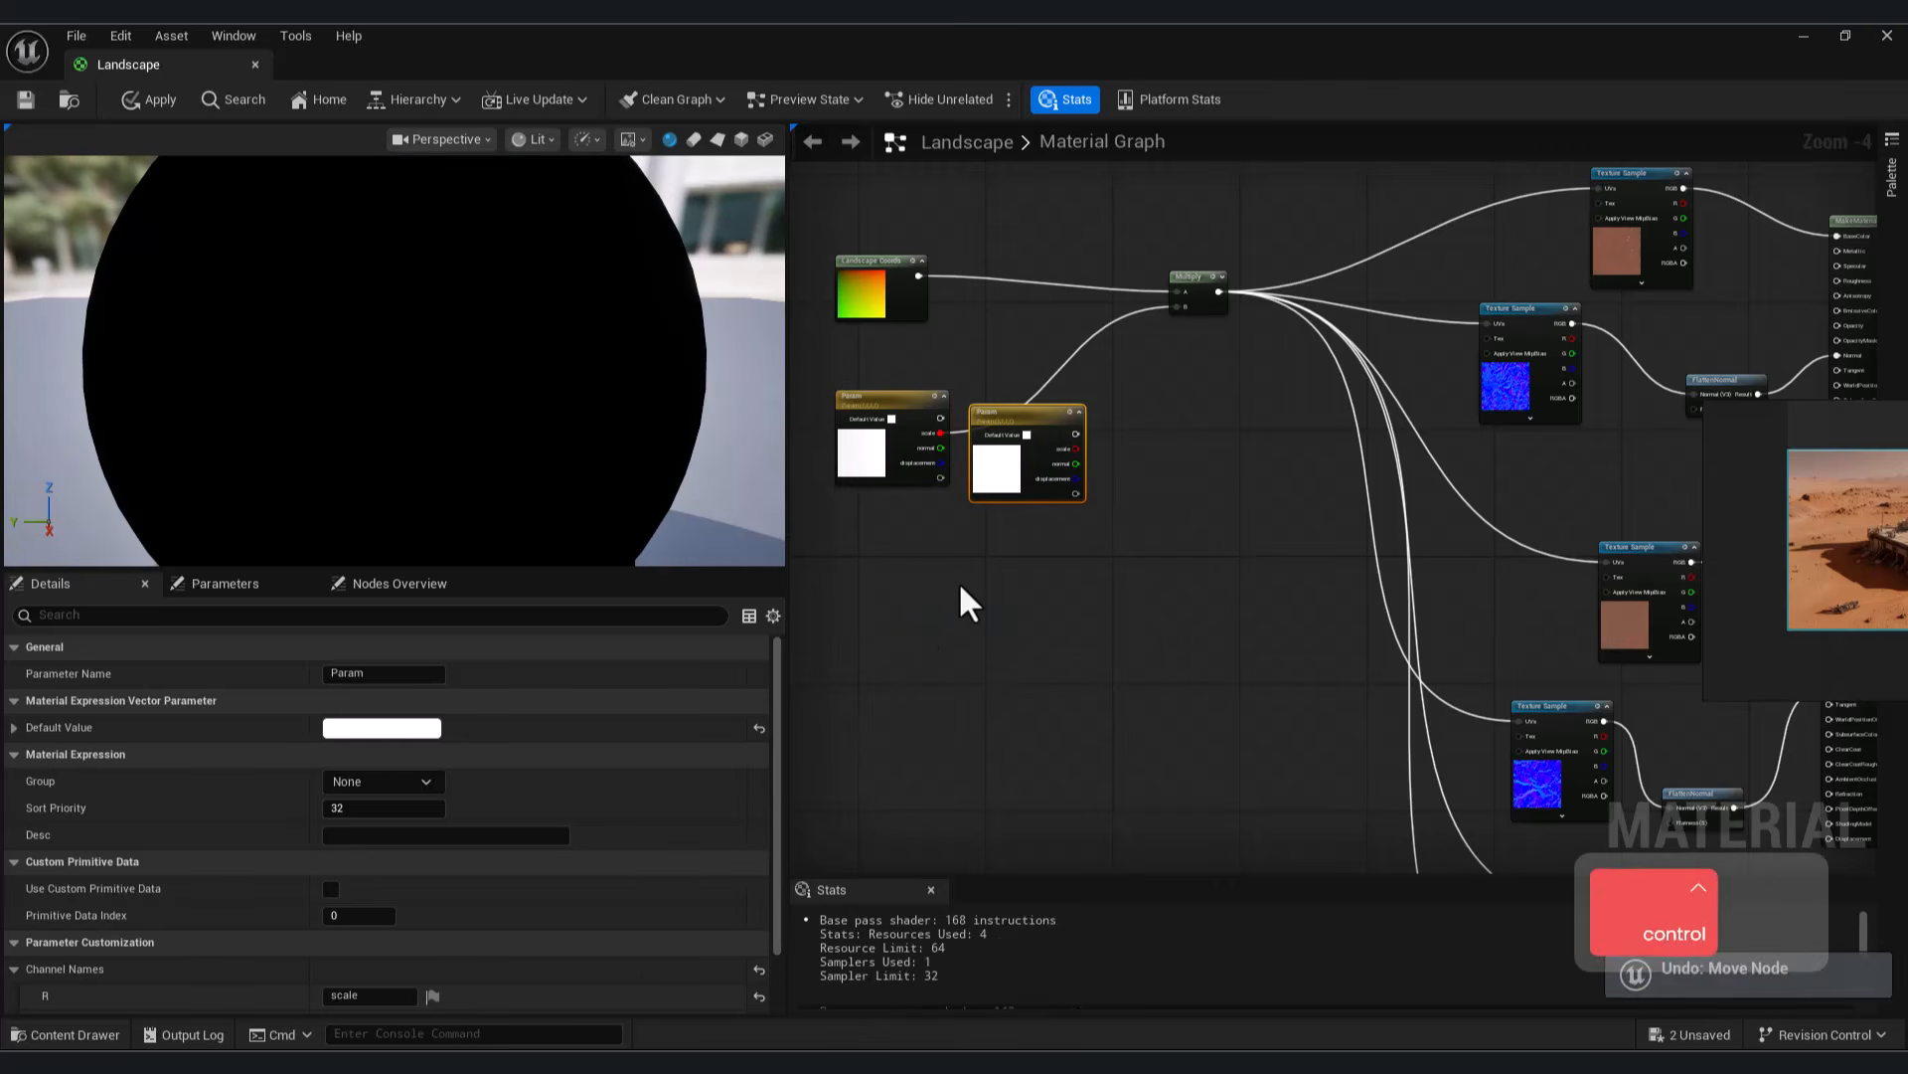
# Align the Param node below Landscape Coords and disconnect the Multiply output from the Mountain and Rock layers' texture samples
pyautogui.moveTo(886, 401); pyautogui.dragTo(886, 384)
pyautogui.scroll(3, 905, 442)
pyautogui.moveTo(1282, 512); pyautogui.dragTo(1509, 666, button='right')
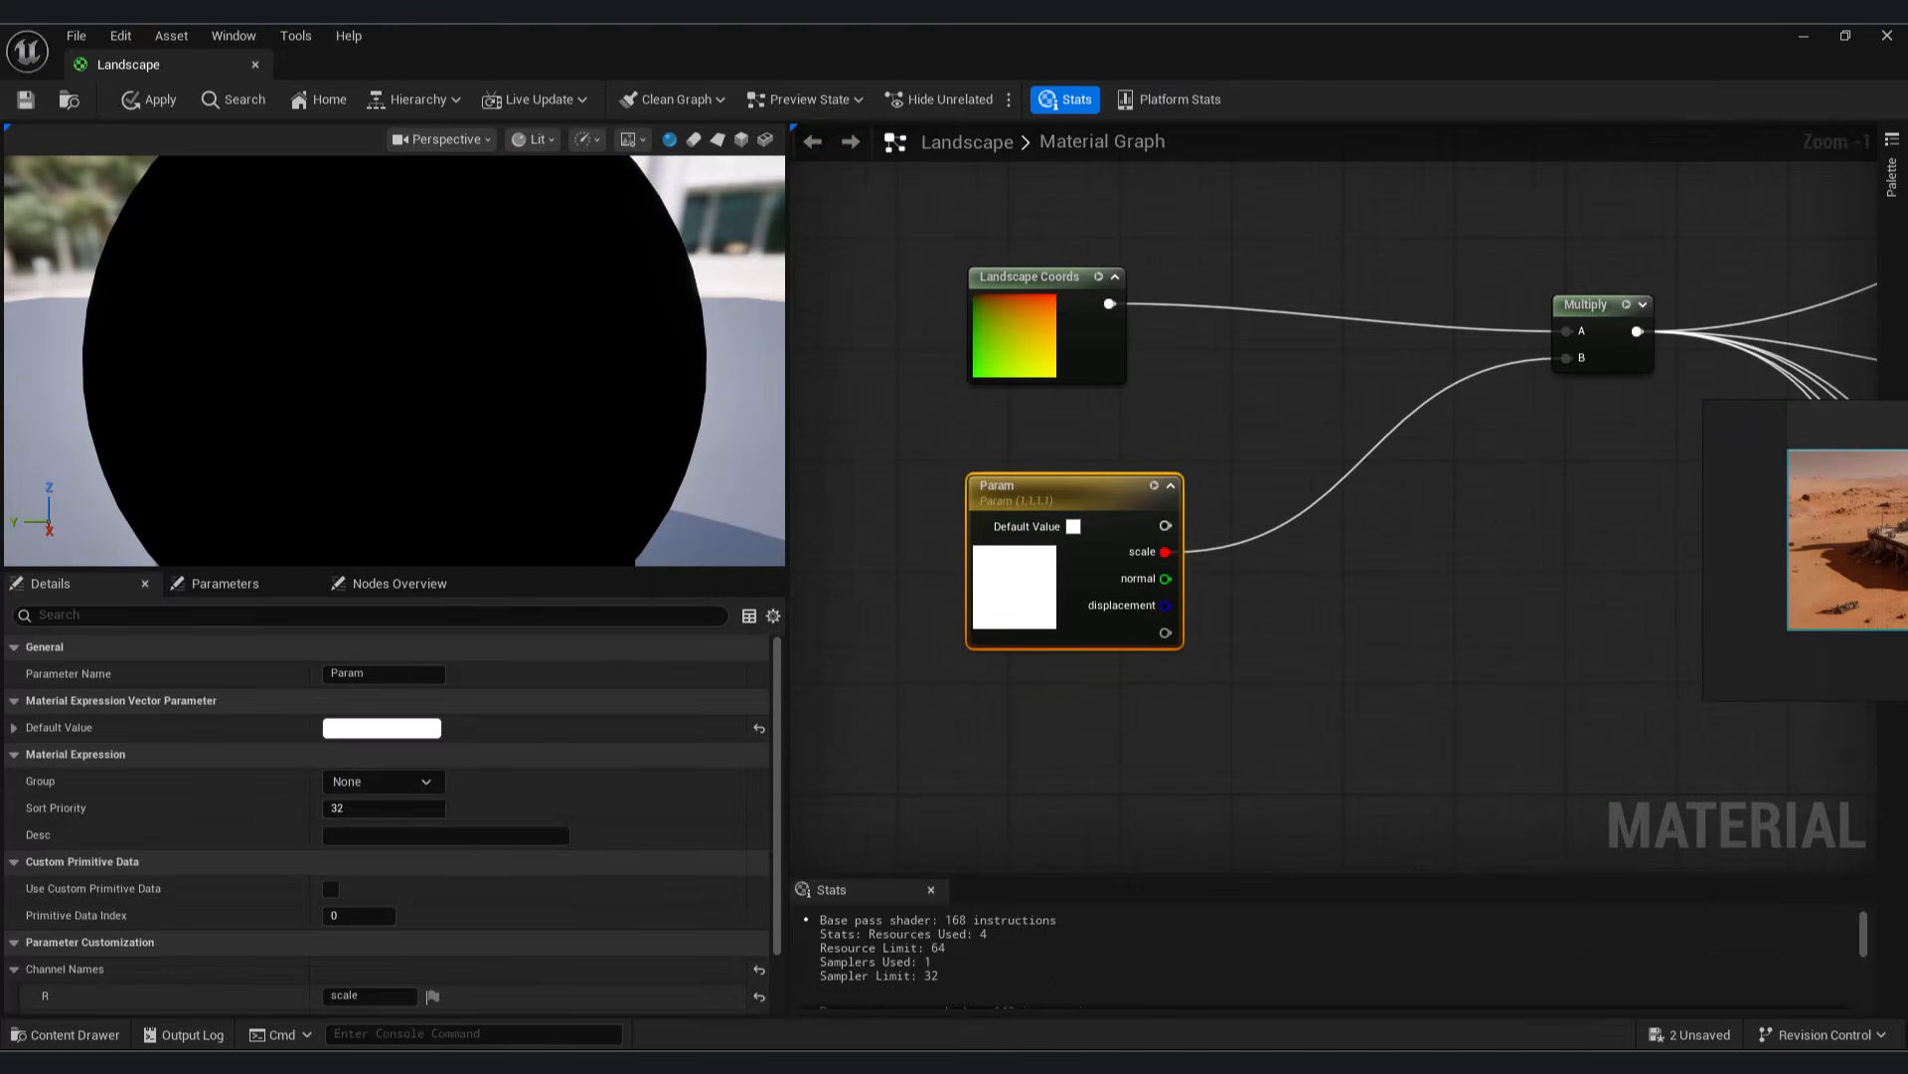
pyautogui.scroll(-4, 1296, 567)
pyautogui.moveTo(1397, 540); pyautogui.dragTo(1055, 497, button='right')
pyautogui.scroll(2, 1056, 497)
pyautogui.scroll(-3, 1389, 426)
pyautogui.scroll(2, 1425, 598)
pyautogui.scroll(1, 1469, 555)
pyautogui.keyDown('alt'); pyautogui.click(1459, 514); pyautogui.keyUp('alt')
pyautogui.keyDown('alt'); pyautogui.click(1345, 730); pyautogui.keyUp('alt')
pyautogui.moveTo(1411, 785); pyautogui.dragTo(1309, 415, button='right')
pyautogui.keyDown('alt'); pyautogui.click(1353, 609); pyautogui.keyUp('alt')
pyautogui.keyDown('alt'); pyautogui.click(1342, 801); pyautogui.keyUp('alt')
pyautogui.scroll(-2, 1292, 646)
pyautogui.moveTo(1161, 385); pyautogui.dragTo(1336, 680, button='right')
pyautogui.keyDown('alt'); pyautogui.moveTo(1467, 541); pyautogui.dragTo(1302, 437); pyautogui.keyUp('alt')
# Reposition the Param node and the Ground layer's FlattenNormal node
pyautogui.click(1153, 482)
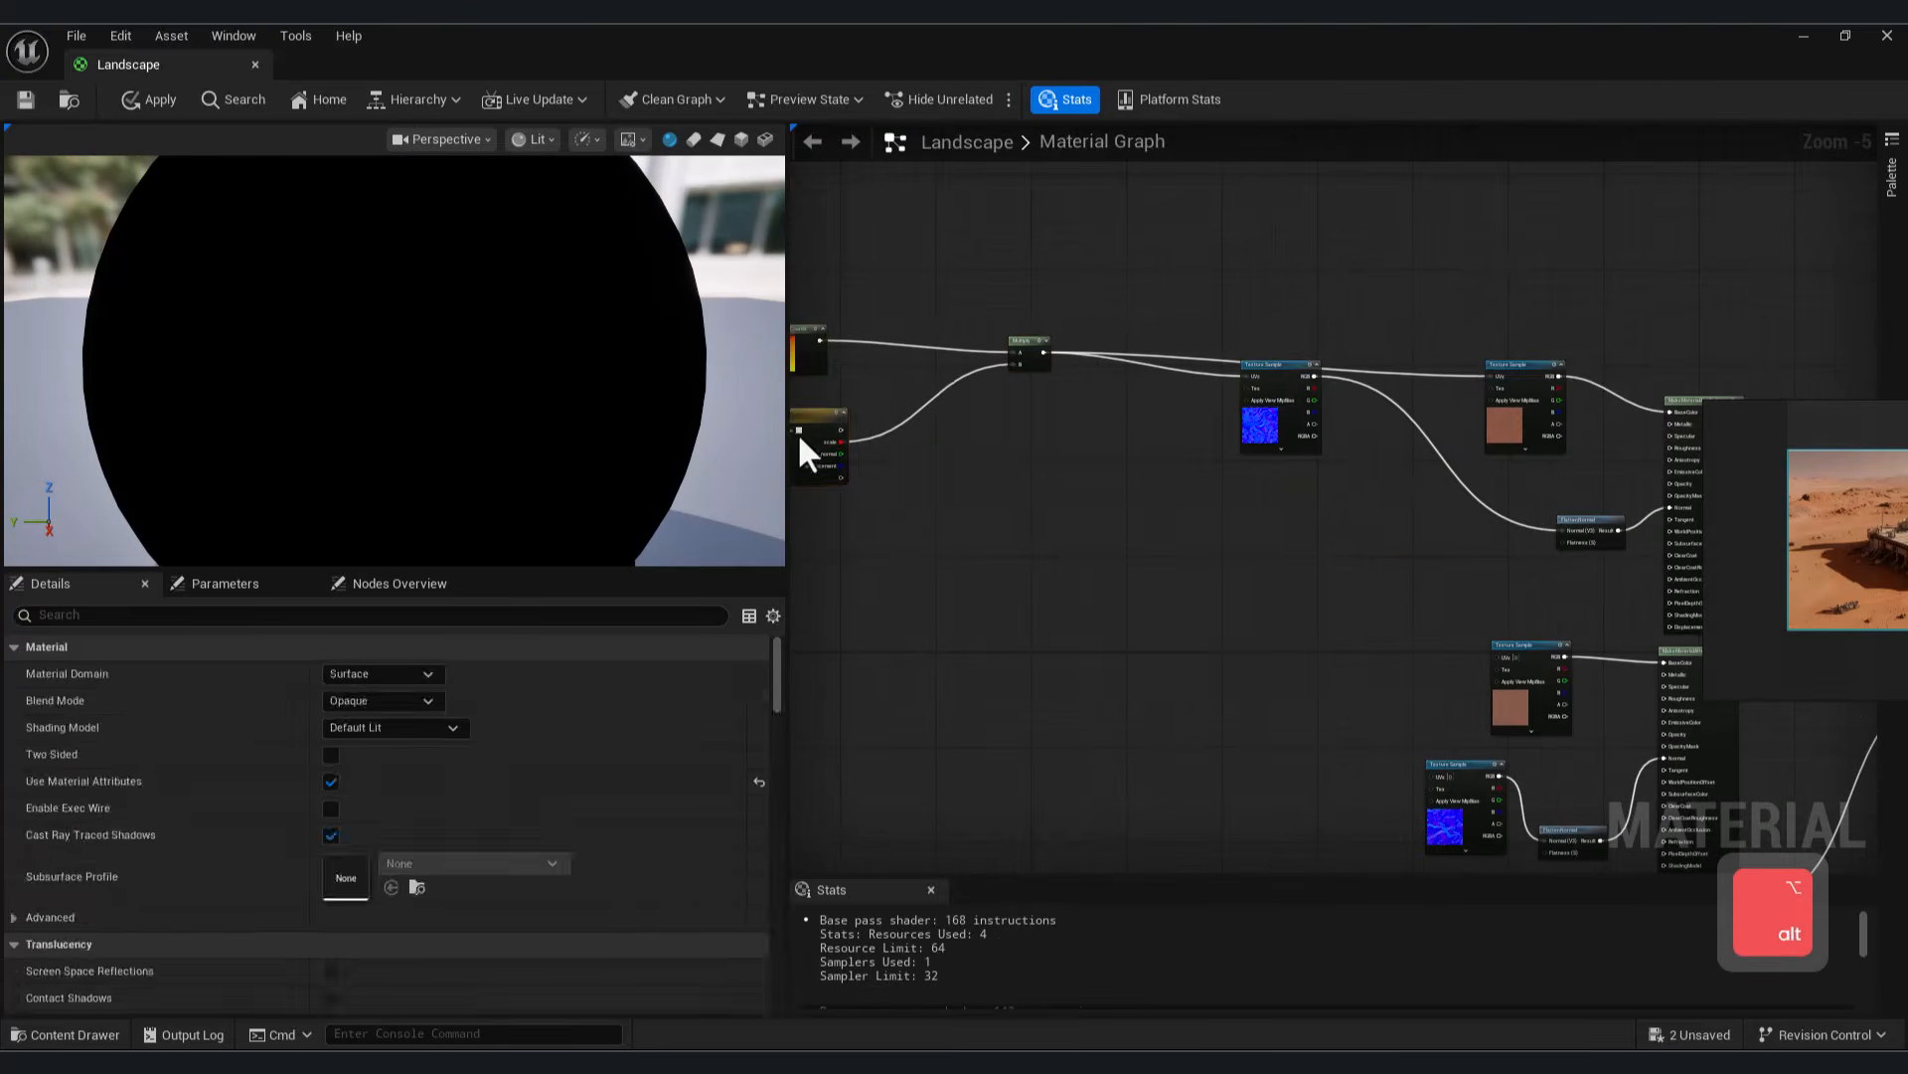
pyautogui.moveTo(828, 438); pyautogui.dragTo(920, 462)
pyautogui.scroll(2, 1034, 512)
pyautogui.scroll(-3, 965, 507)
pyautogui.scroll(3, 1326, 506)
pyautogui.scroll(-3, 1451, 502)
pyautogui.moveTo(1441, 511); pyautogui.dragTo(1310, 494)
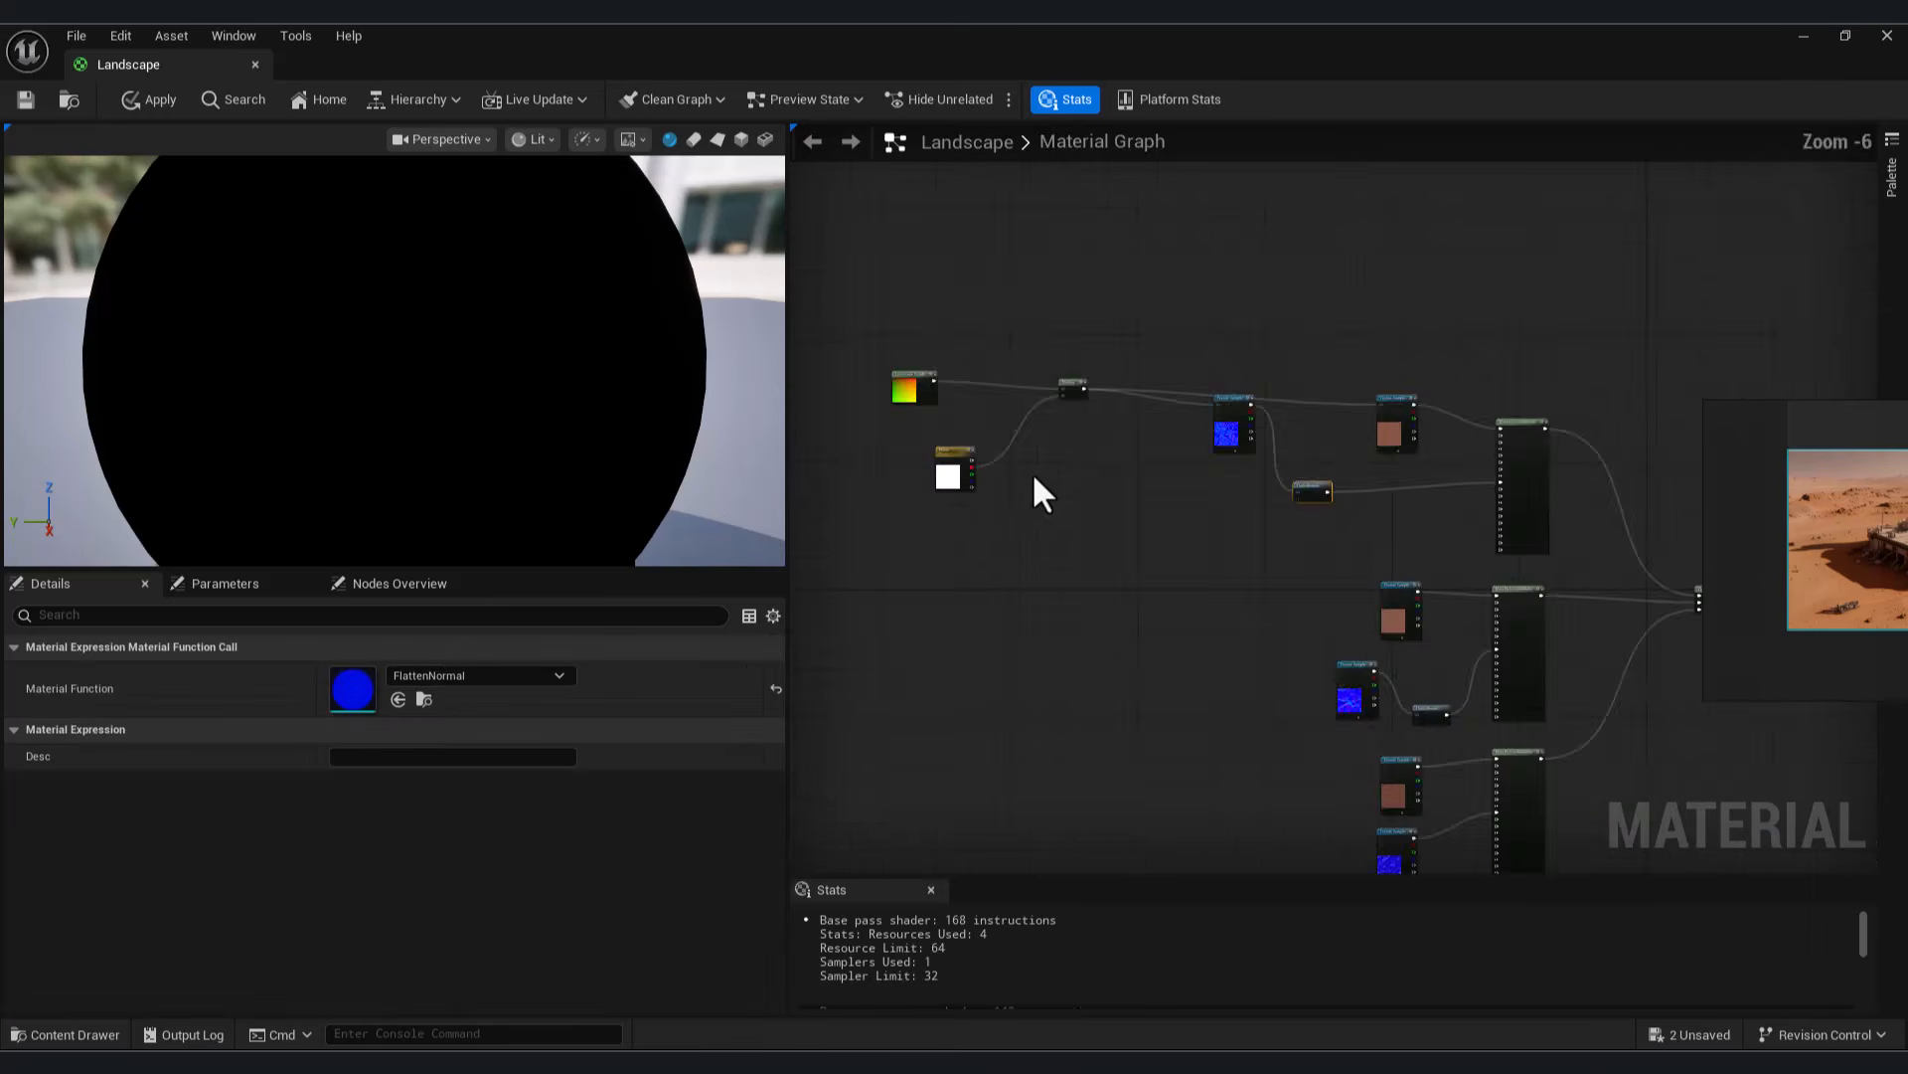
# Connect Param's normal output to the Ground FlattenNormal's Flatness and its displacement output to a new Multiply node
pyautogui.scroll(2, 1079, 480)
pyautogui.moveTo(858, 440); pyautogui.dragTo(1609, 544)
pyautogui.write('mul')
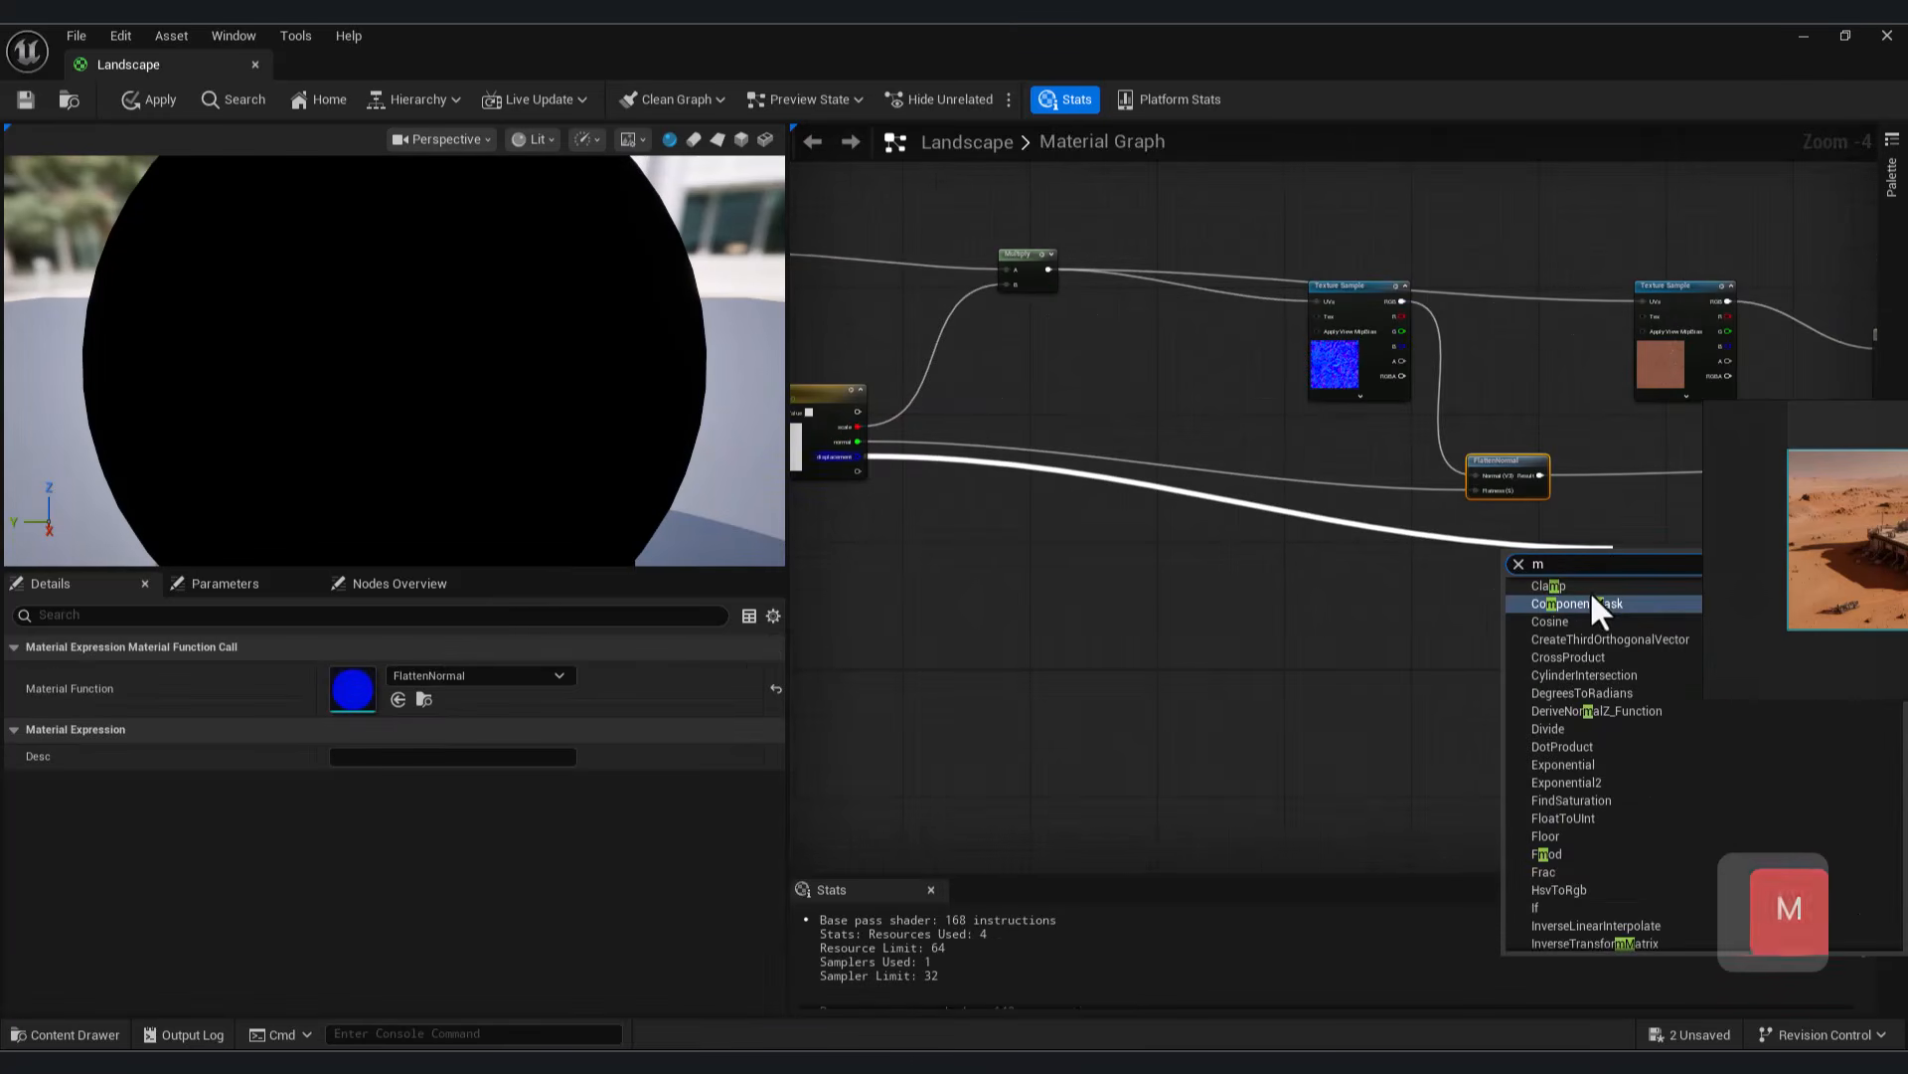
pyautogui.press('Return')
pyautogui.moveTo(1609, 572); pyautogui.dragTo(1216, 546, button='right')
pyautogui.scroll(3, 1213, 544)
pyautogui.keyDown('shift'); pyautogui.moveTo(1236, 534); pyautogui.dragTo(1242, 569); pyautogui.keyUp('shift')
pyautogui.moveTo(1267, 505); pyautogui.dragTo(1431, 468)
pyautogui.moveTo(1470, 410); pyautogui.dragTo(1155, 542, button='right')
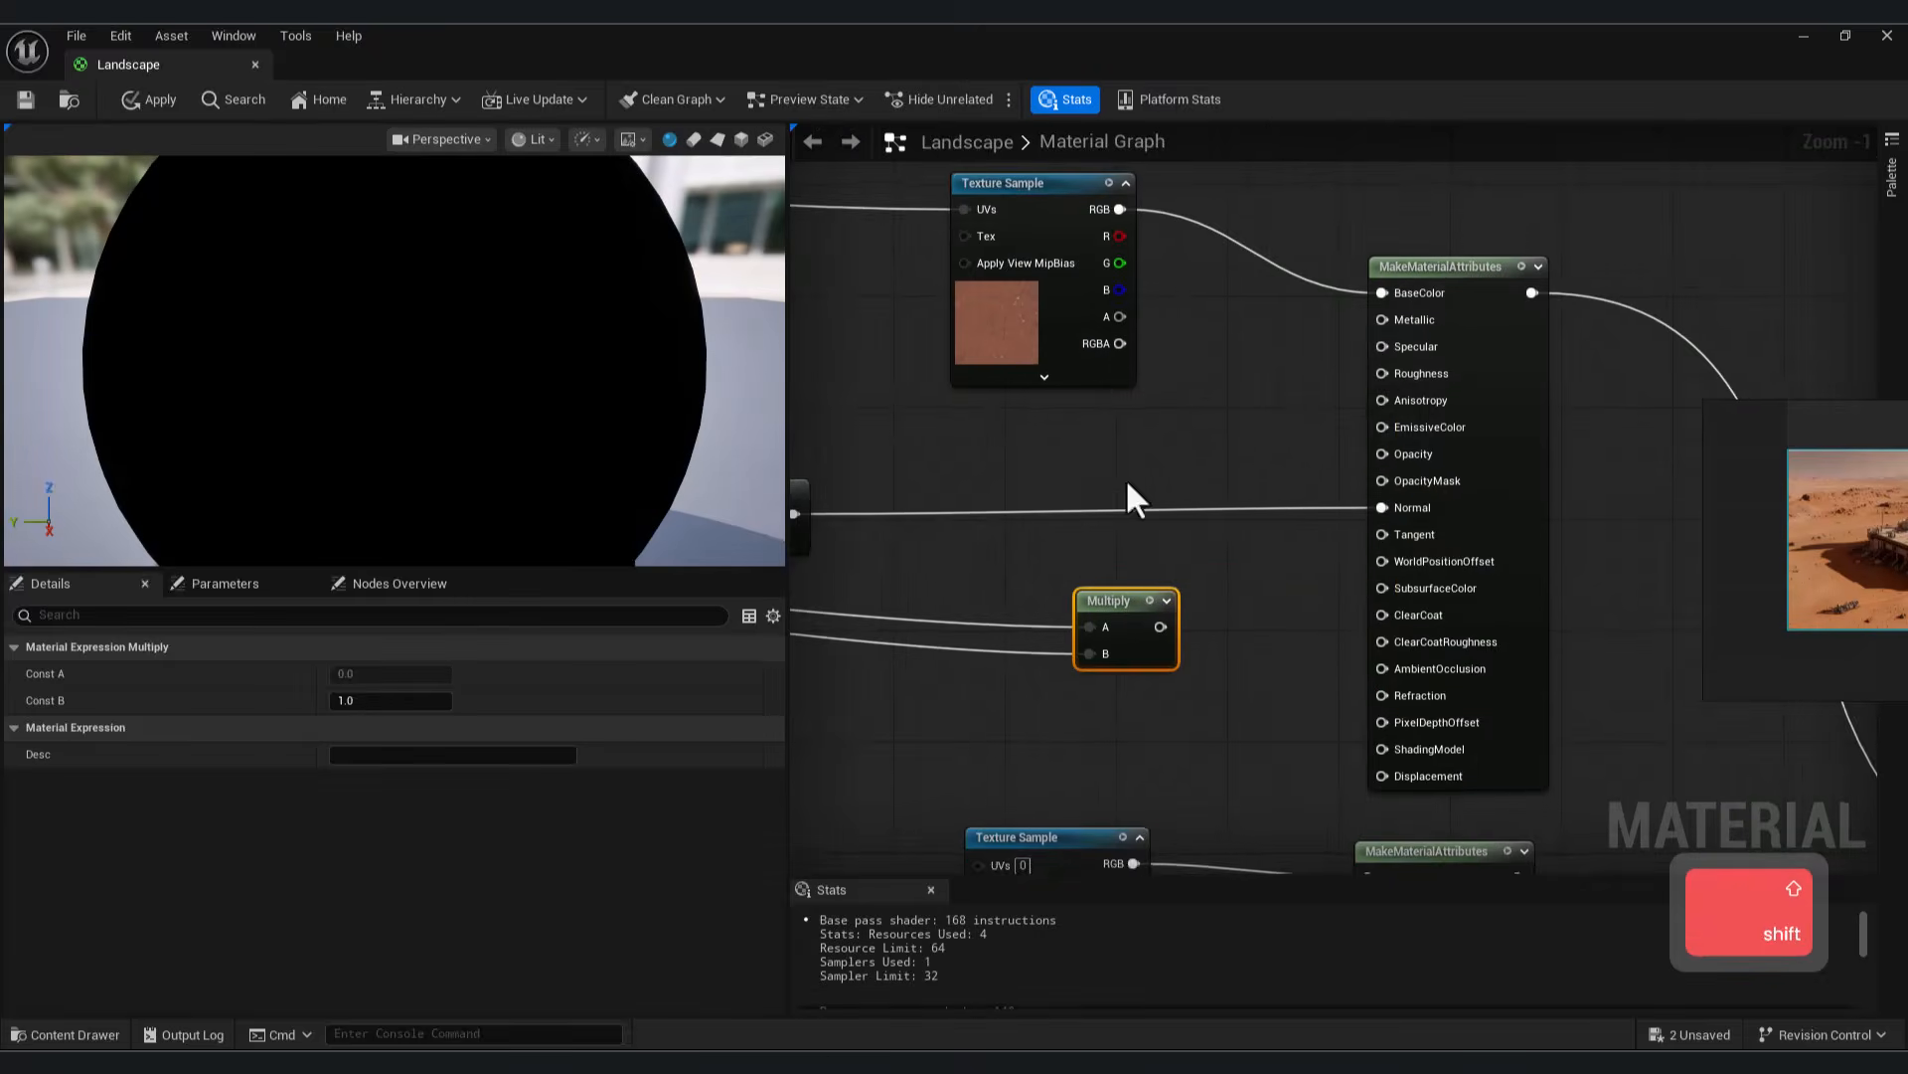
# Add the T_DesertWesternGroundGravelSlate01_venoehv_4K mask texture to the graph and arrange it below the Ground colour texture
pyautogui.scroll(-2, 1126, 396)
pyautogui.moveTo(1126, 395); pyautogui.dragTo(1410, 402, button='right')
pyautogui.moveTo(1242, 423); pyautogui.dragTo(1266, 428, button='right')
pyautogui.click(1379, 268)
pyautogui.click(418, 941)
pyautogui.moveTo(793, 780); pyautogui.dragTo(1329, 445)
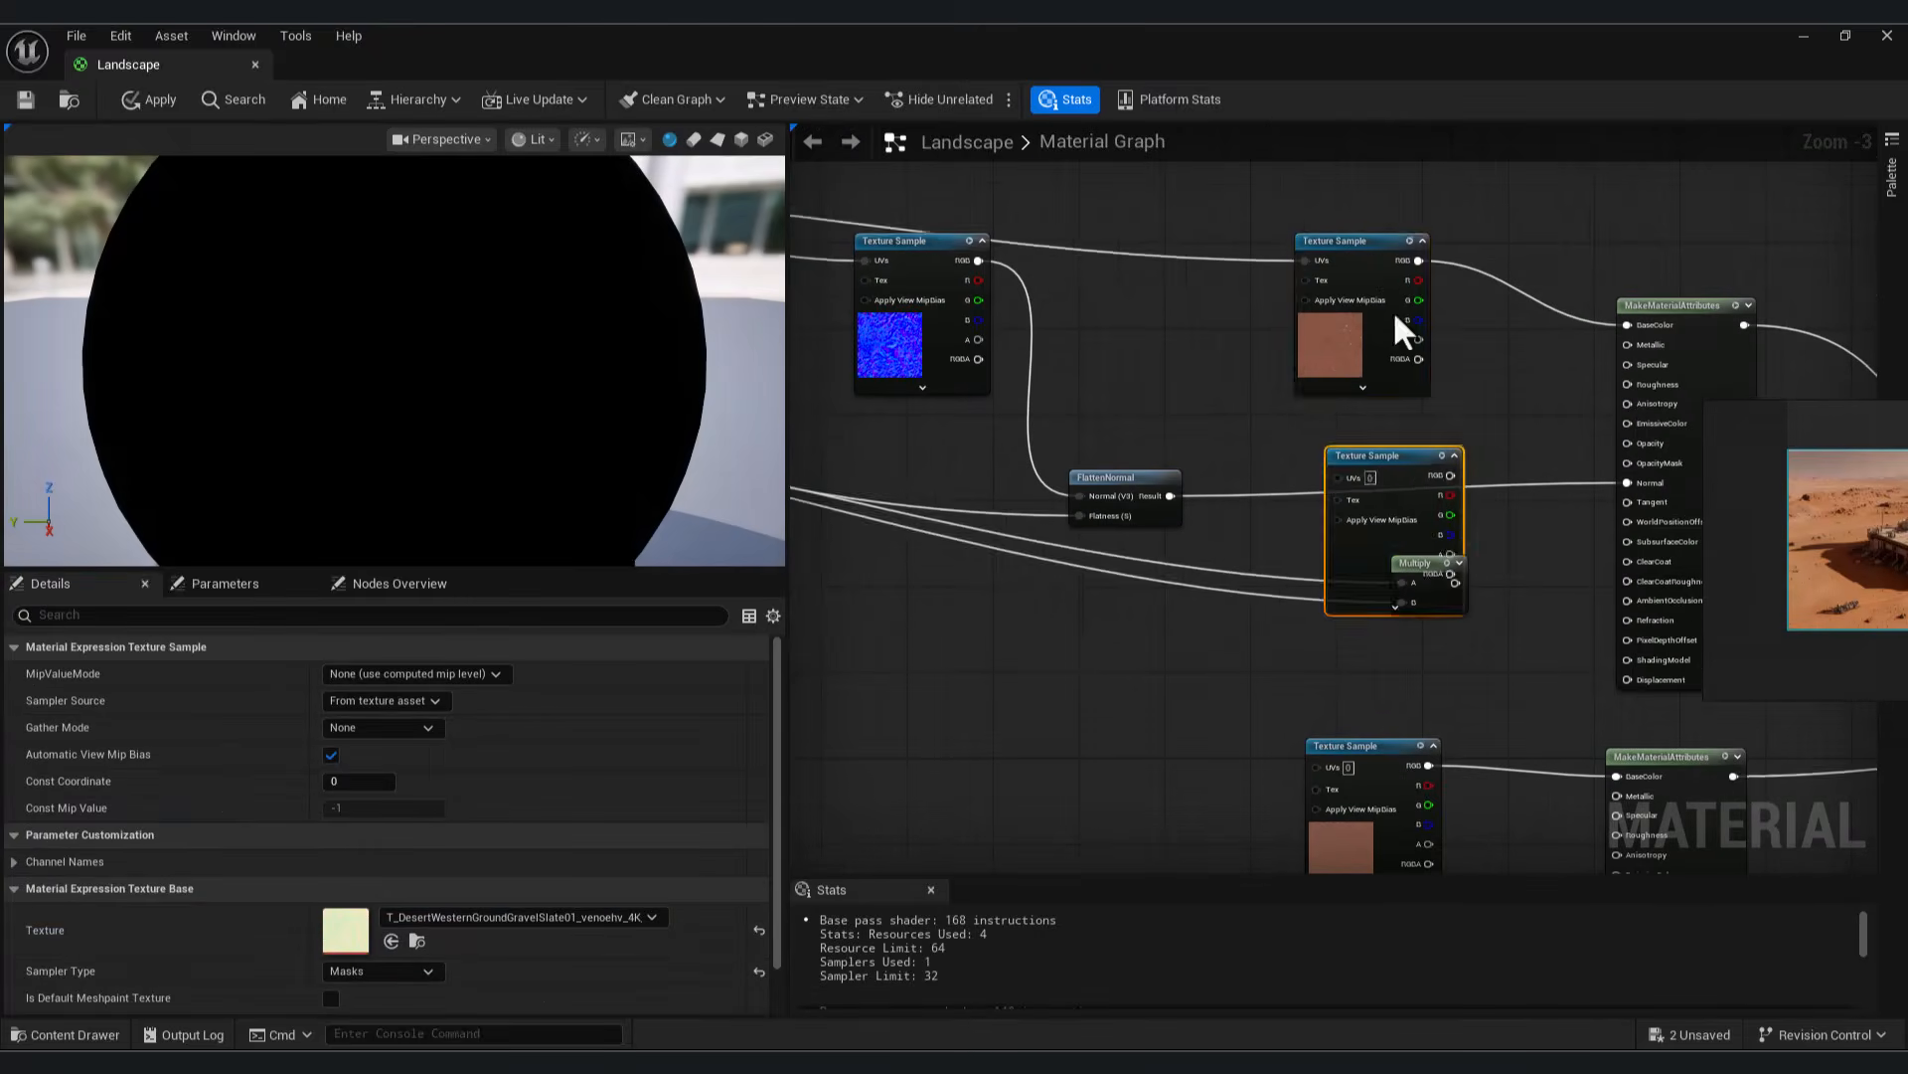
pyautogui.moveTo(1392, 273); pyautogui.dragTo(1357, 137)
pyautogui.moveTo(1388, 517); pyautogui.dragTo(1316, 326)
# Connect the Ground mask texture's R to Roughness, G to AmbientOcclusion, and B through the Multiply to Displacement
pyautogui.scroll(2, 1371, 333)
pyautogui.moveTo(1391, 343); pyautogui.dragTo(1089, 352, button='right')
pyautogui.moveTo(1080, 360); pyautogui.dragTo(1306, 439)
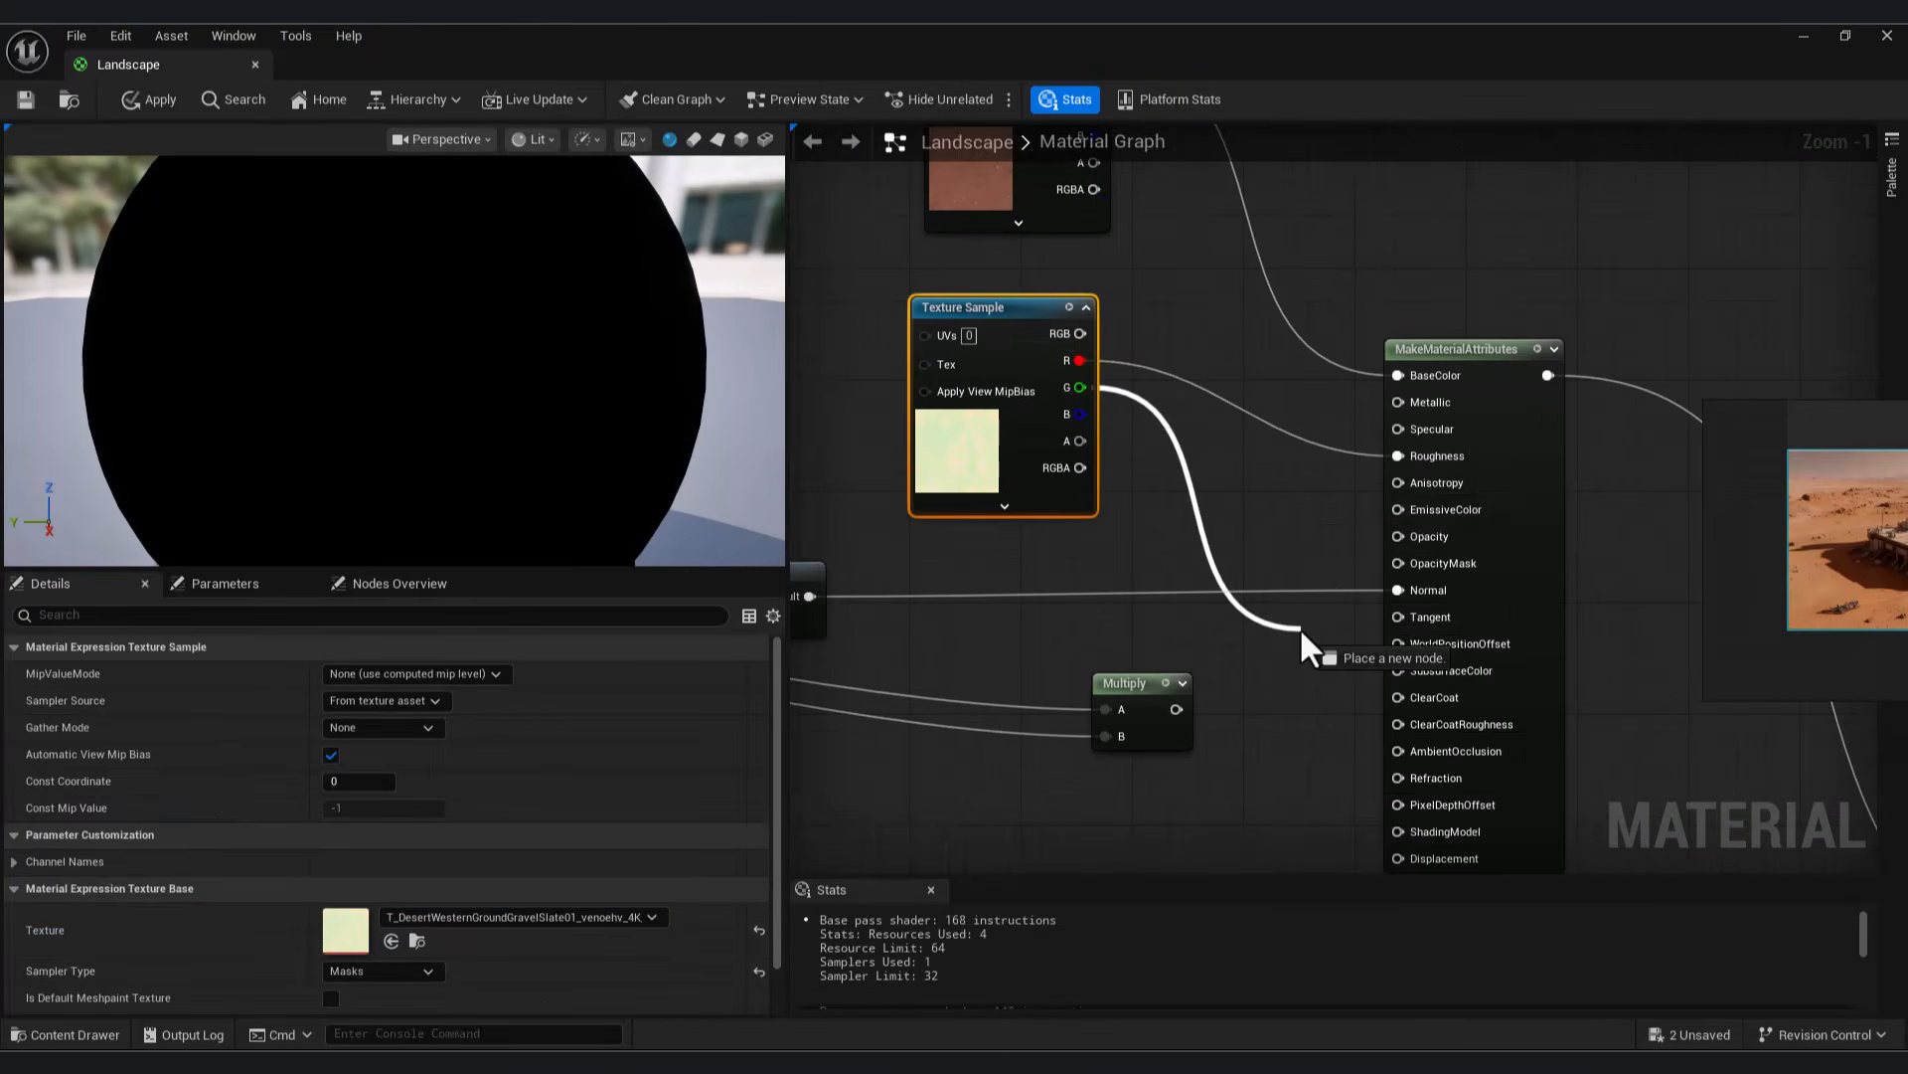
pyautogui.moveTo(1362, 777); pyautogui.dragTo(1396, 751)
pyautogui.moveTo(1134, 660); pyautogui.dragTo(1047, 702)
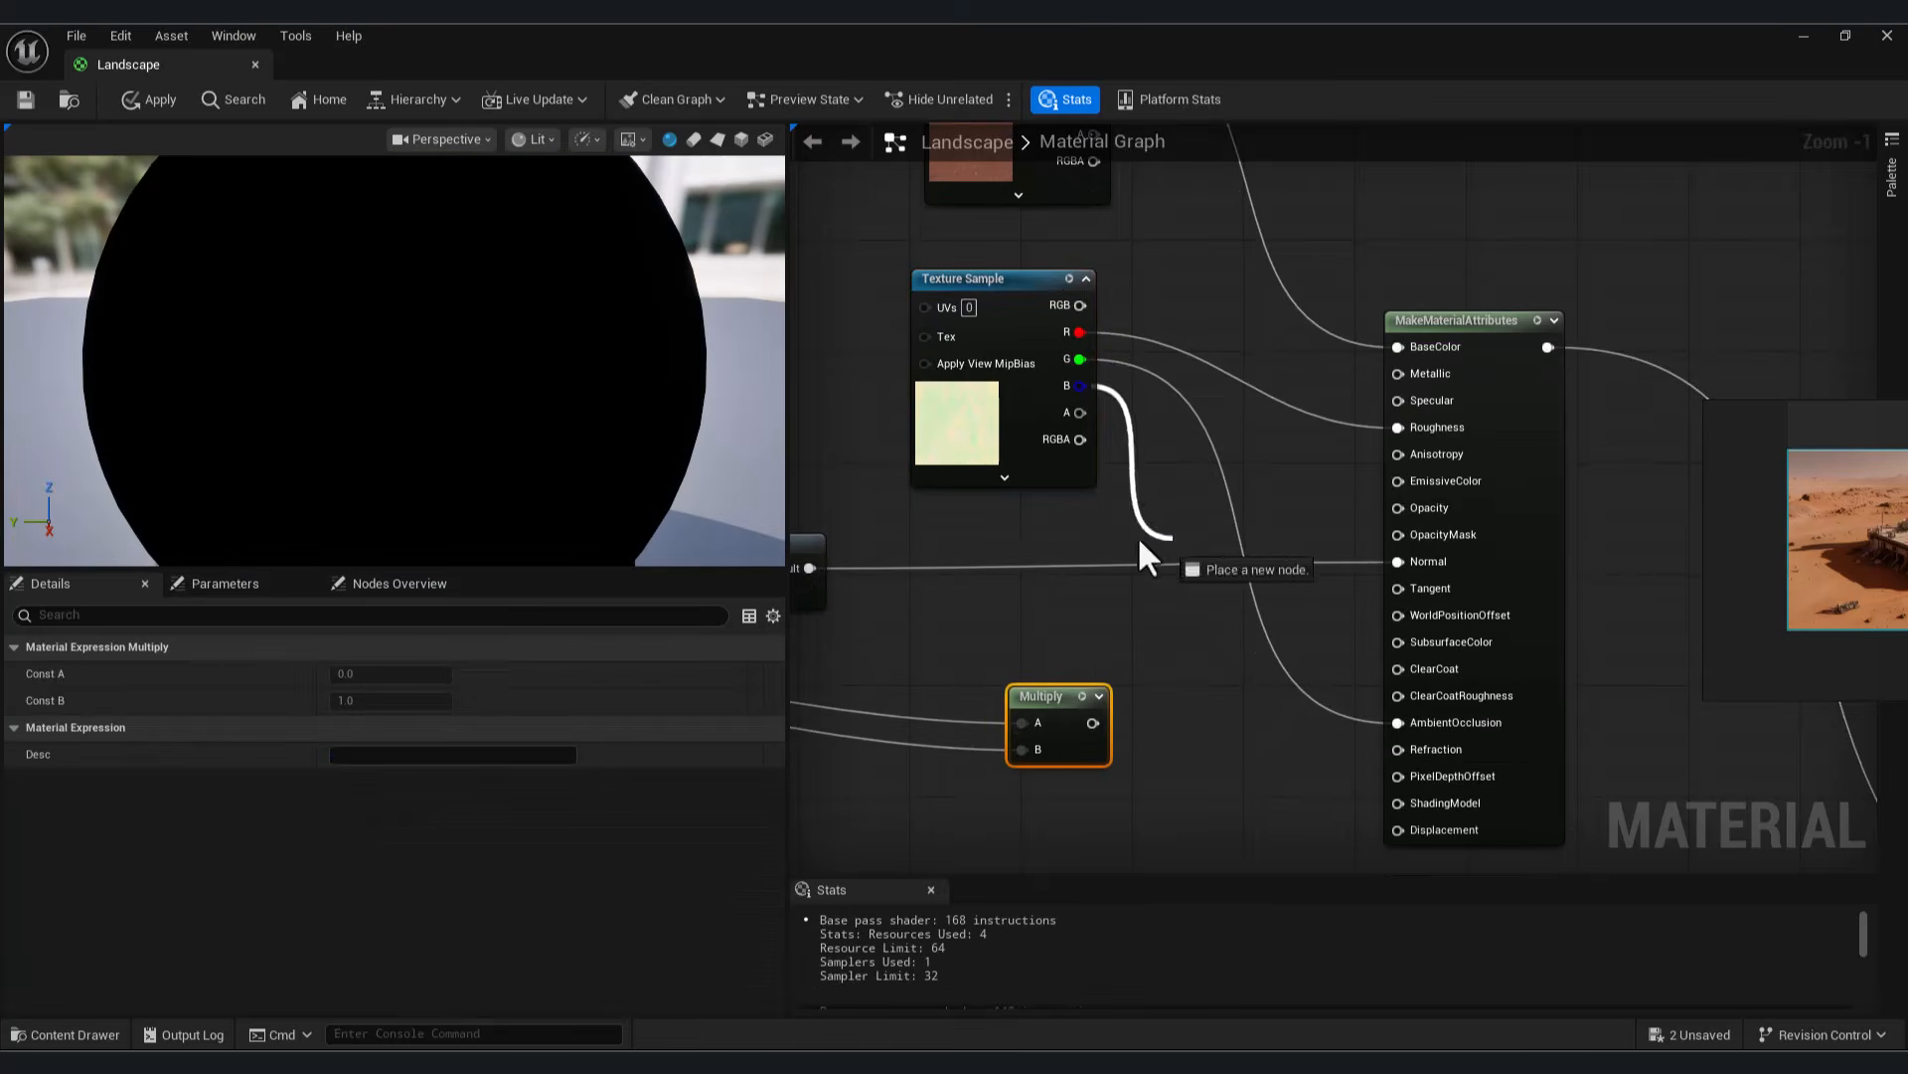
pyautogui.scroll(-3, 1214, 511)
# Rename the Param vector parameter as Ground Parameters
pyautogui.click(1142, 503)
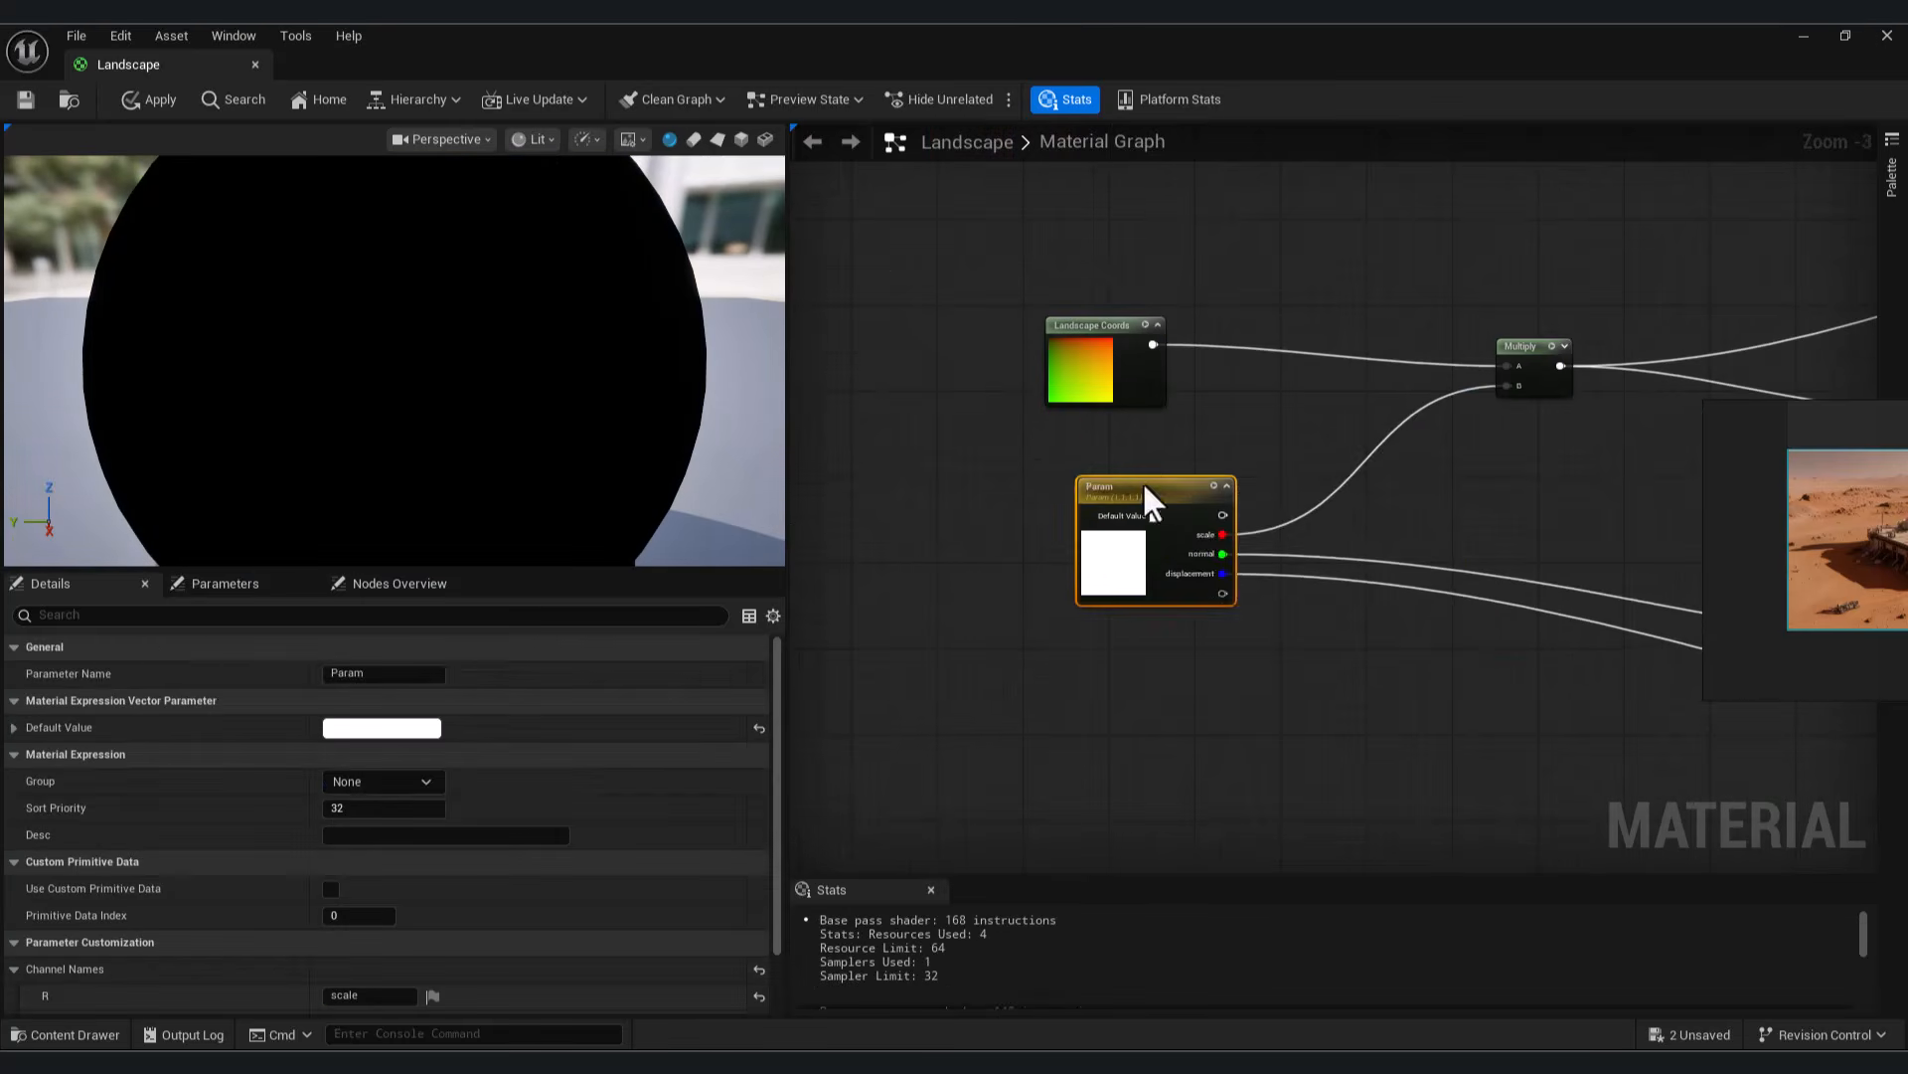
pyautogui.click(320, 663)
pyautogui.write('Grouund Parameters')
pyautogui.press('Return')
pyautogui.click(845, 378)
# Duplicate the Landscape Coords, Ground Parameters and Multiply nodes and place the copies beside the Mountain layer
pyautogui.scroll(-3, 844, 377)
pyautogui.moveTo(1111, 550); pyautogui.dragTo(960, 366)
pyautogui.hotkey('ctrl', 'c')
pyautogui.hotkey('ctrl', 'v')
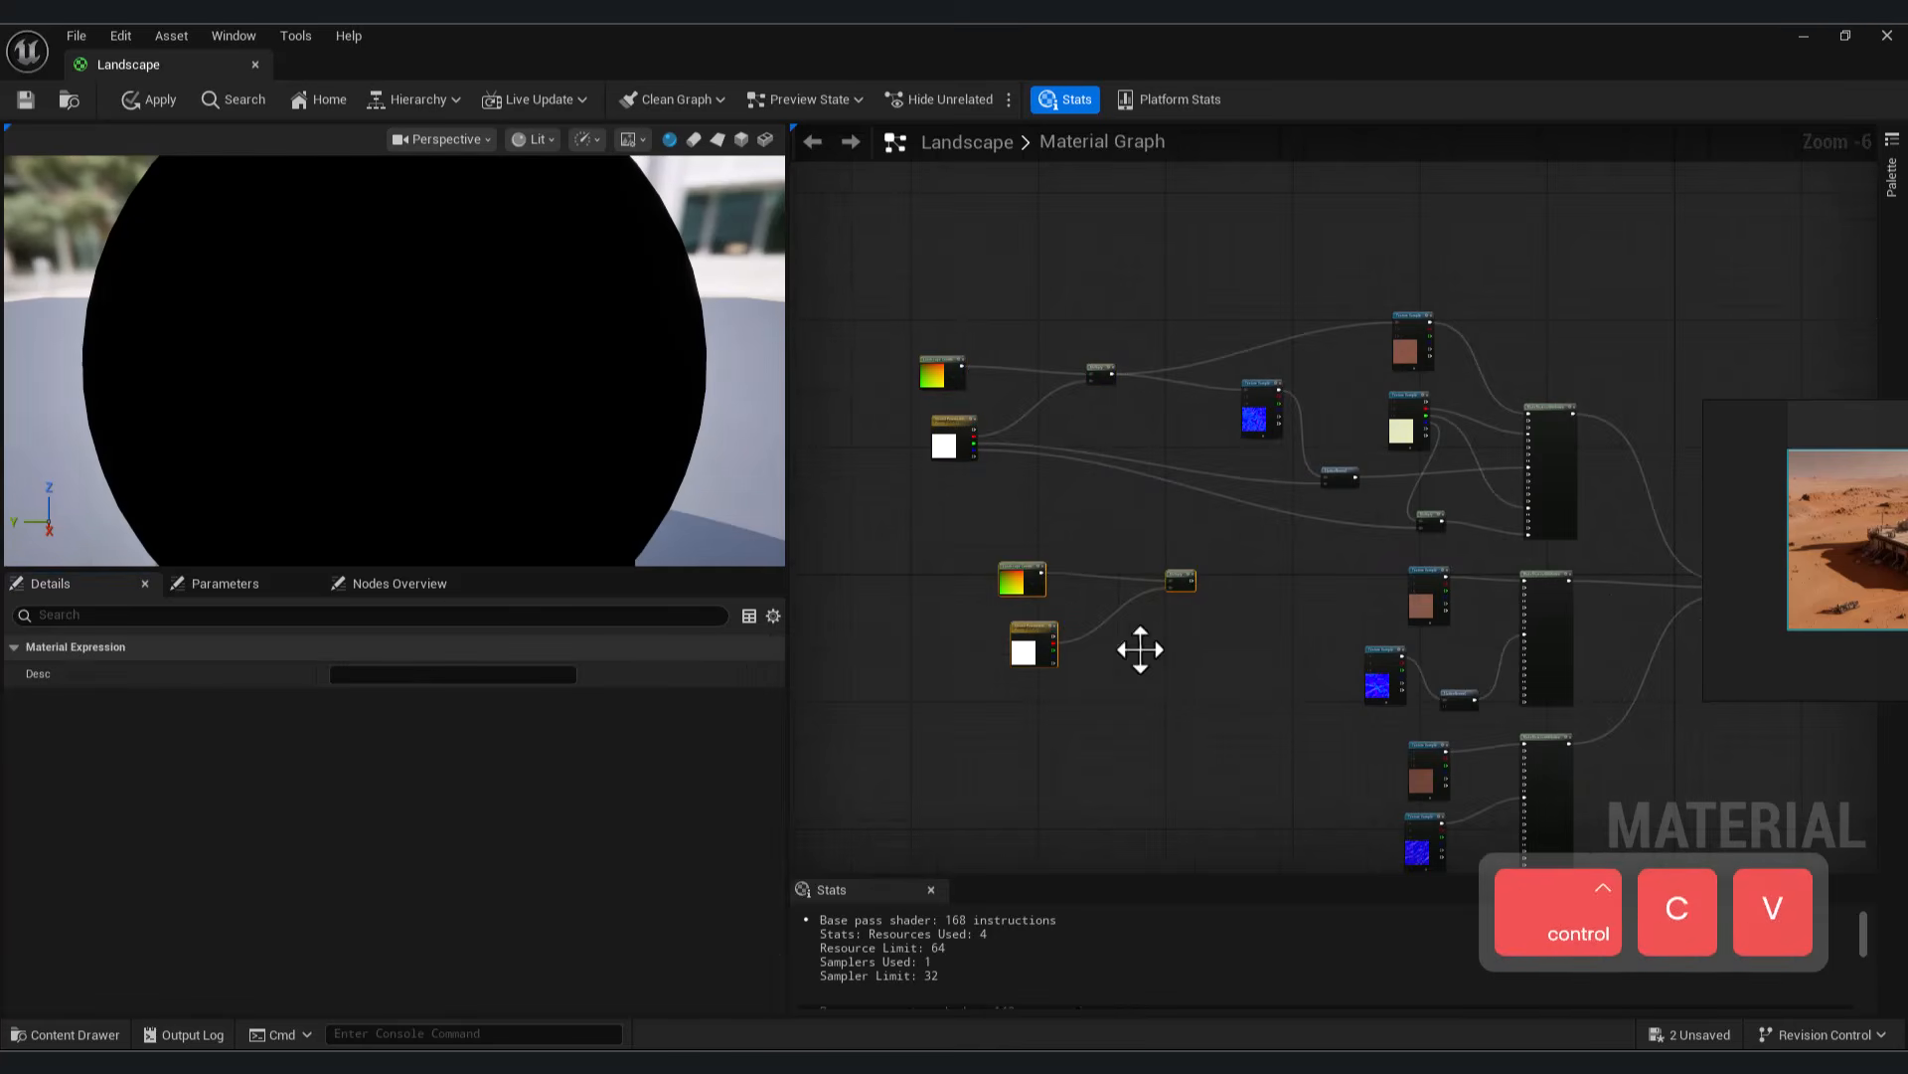
pyautogui.click(1276, 666)
# Connect the copied Multiply to the Mountain textures' UVs and the copied parameter's normal output to that layer's FlattenNormal
pyautogui.scroll(2, 1276, 666)
pyautogui.moveTo(1098, 495); pyautogui.dragTo(1465, 648)
pyautogui.moveTo(825, 227); pyautogui.dragTo(967, 505, button='right')
pyautogui.moveTo(844, 490); pyautogui.dragTo(1658, 417)
pyautogui.moveTo(1689, 860); pyautogui.dragTo(1269, 473, button='right')
pyautogui.moveTo(1183, 472); pyautogui.dragTo(1071, 400)
pyautogui.moveTo(1267, 309); pyautogui.dragTo(1061, 276)
# Add the T_CanyonRockyGround_vefmeccn_4K_ORDp texture to the graph and arrange it with the Mountain layer's textures
pyautogui.click(417, 941)
pyautogui.moveTo(793, 880); pyautogui.dragTo(986, 545)
pyautogui.moveTo(1047, 556); pyautogui.dragTo(1236, 396)
pyautogui.moveTo(1064, 281); pyautogui.dragTo(1038, 219)
pyautogui.moveTo(1071, 407); pyautogui.dragTo(1015, 343)
# Connect the Mountain ORDp texture's R output to Roughness and its G output to AmbientOcclusion
pyautogui.scroll(2, 1232, 385)
pyautogui.moveTo(1249, 401); pyautogui.dragTo(1567, 374)
pyautogui.moveTo(1133, 576); pyautogui.dragTo(1566, 625)
# Feed the Mountain ORDp texture's B output into a new Multiply node for Displacement and tidy the surrounding nodes
pyautogui.moveTo(1259, 697); pyautogui.dragTo(1214, 709)
pyautogui.write('mul')
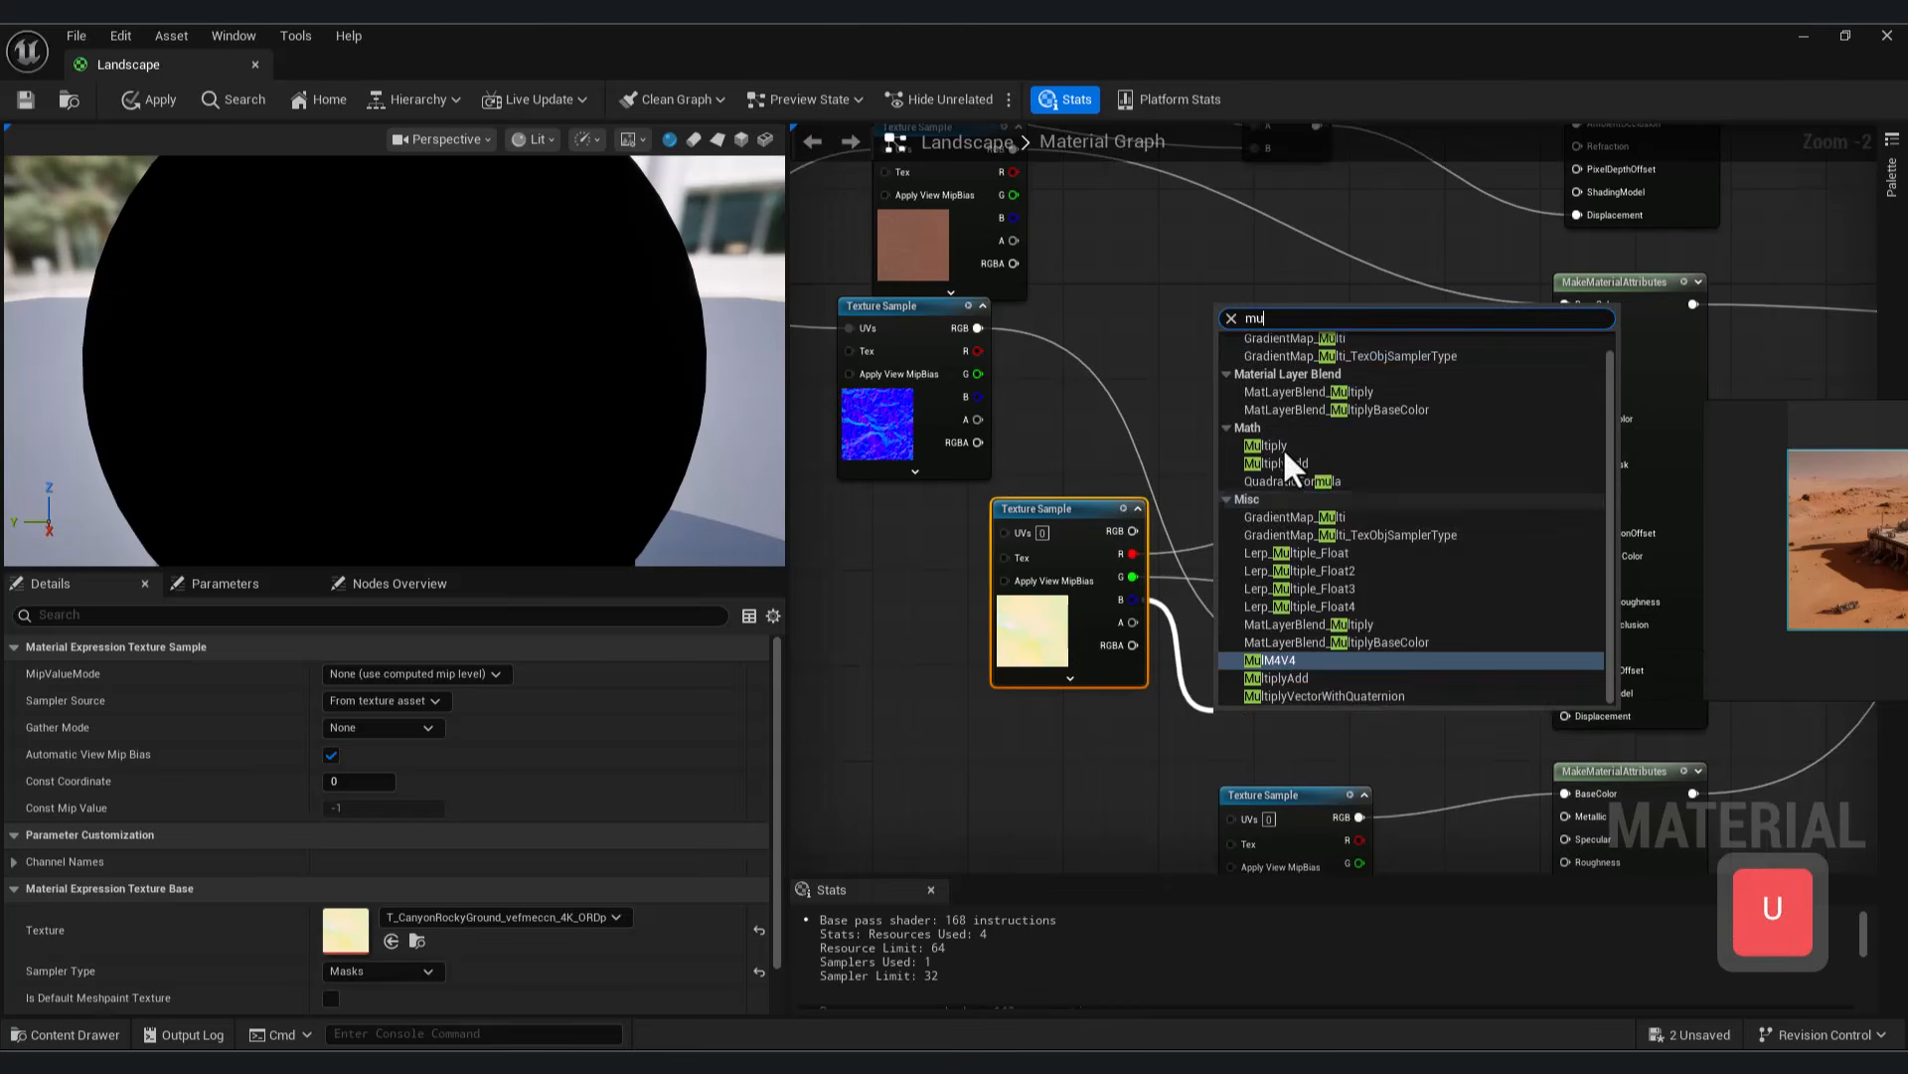
pyautogui.press('Return')
pyautogui.moveTo(1056, 511); pyautogui.dragTo(913, 511)
pyautogui.moveTo(1340, 641); pyautogui.dragTo(1292, 594)
pyautogui.moveTo(1280, 517); pyautogui.dragTo(1163, 391)
pyautogui.moveTo(1248, 708); pyautogui.dragTo(1151, 646)
# Connect the copied parameter's displacement output to the Mountain layer's displacement Multiply node
pyautogui.scroll(-2, 1077, 558)
pyautogui.moveTo(1077, 559); pyautogui.dragTo(1516, 554, button='right')
pyautogui.moveTo(1403, 395); pyautogui.dragTo(1339, 395)
pyautogui.moveTo(1340, 395); pyautogui.dragTo(1281, 428, button='right')
pyautogui.moveTo(861, 558); pyautogui.dragTo(1488, 681)
pyautogui.scroll(2, 1596, 683)
# Rename the Mountain layer's vector parameter as Moun Parameters
pyautogui.moveTo(1596, 683); pyautogui.dragTo(1057, 652, button='right')
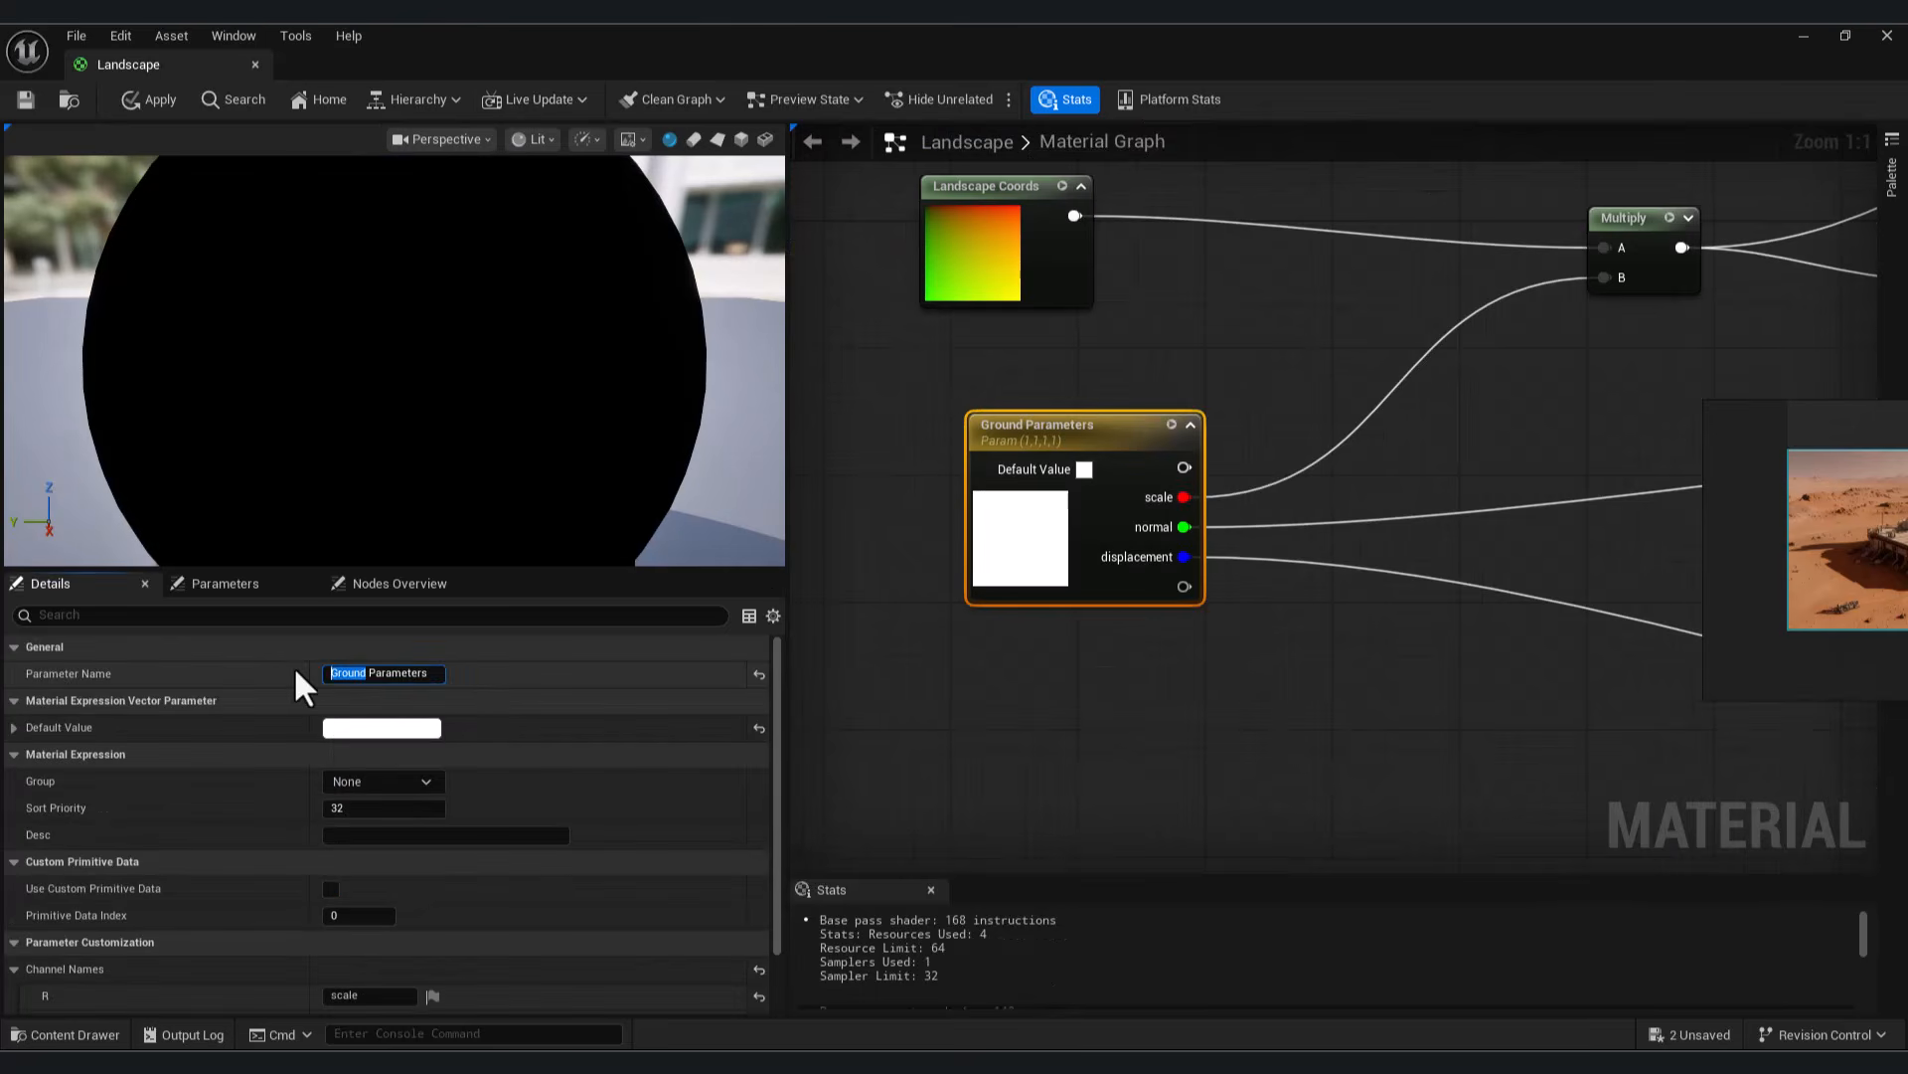
pyautogui.write('Sand')
pyautogui.press('Return')
pyautogui.scroll(-6, 1324, 564)
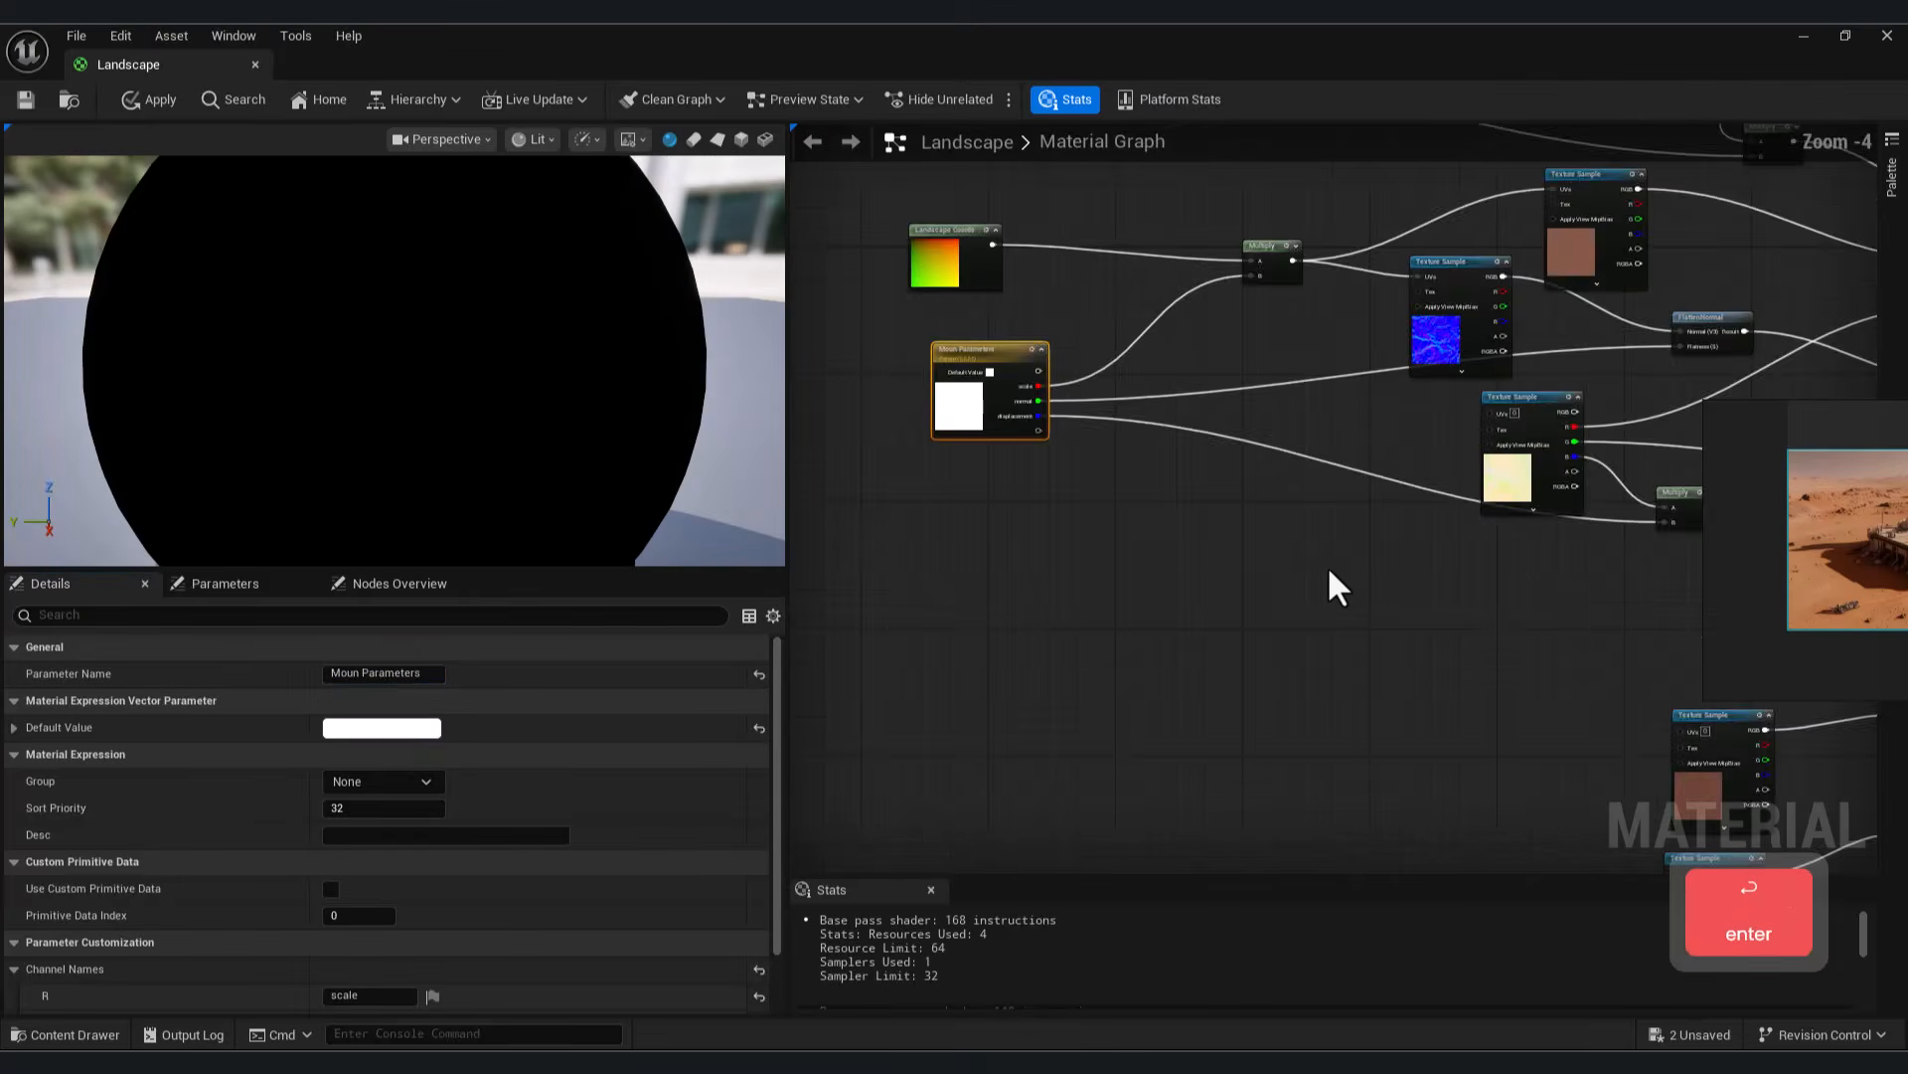
# Duplicate the Mountain layer's coordinate, parameter and Multiply nodes for the Rock layer and rename the parameter as Rocks Parameters
pyautogui.moveTo(1324, 563); pyautogui.dragTo(1189, 527, button='right')
pyautogui.moveTo(1188, 527); pyautogui.dragTo(979, 333)
pyautogui.hotkey('ctrl', 'd')
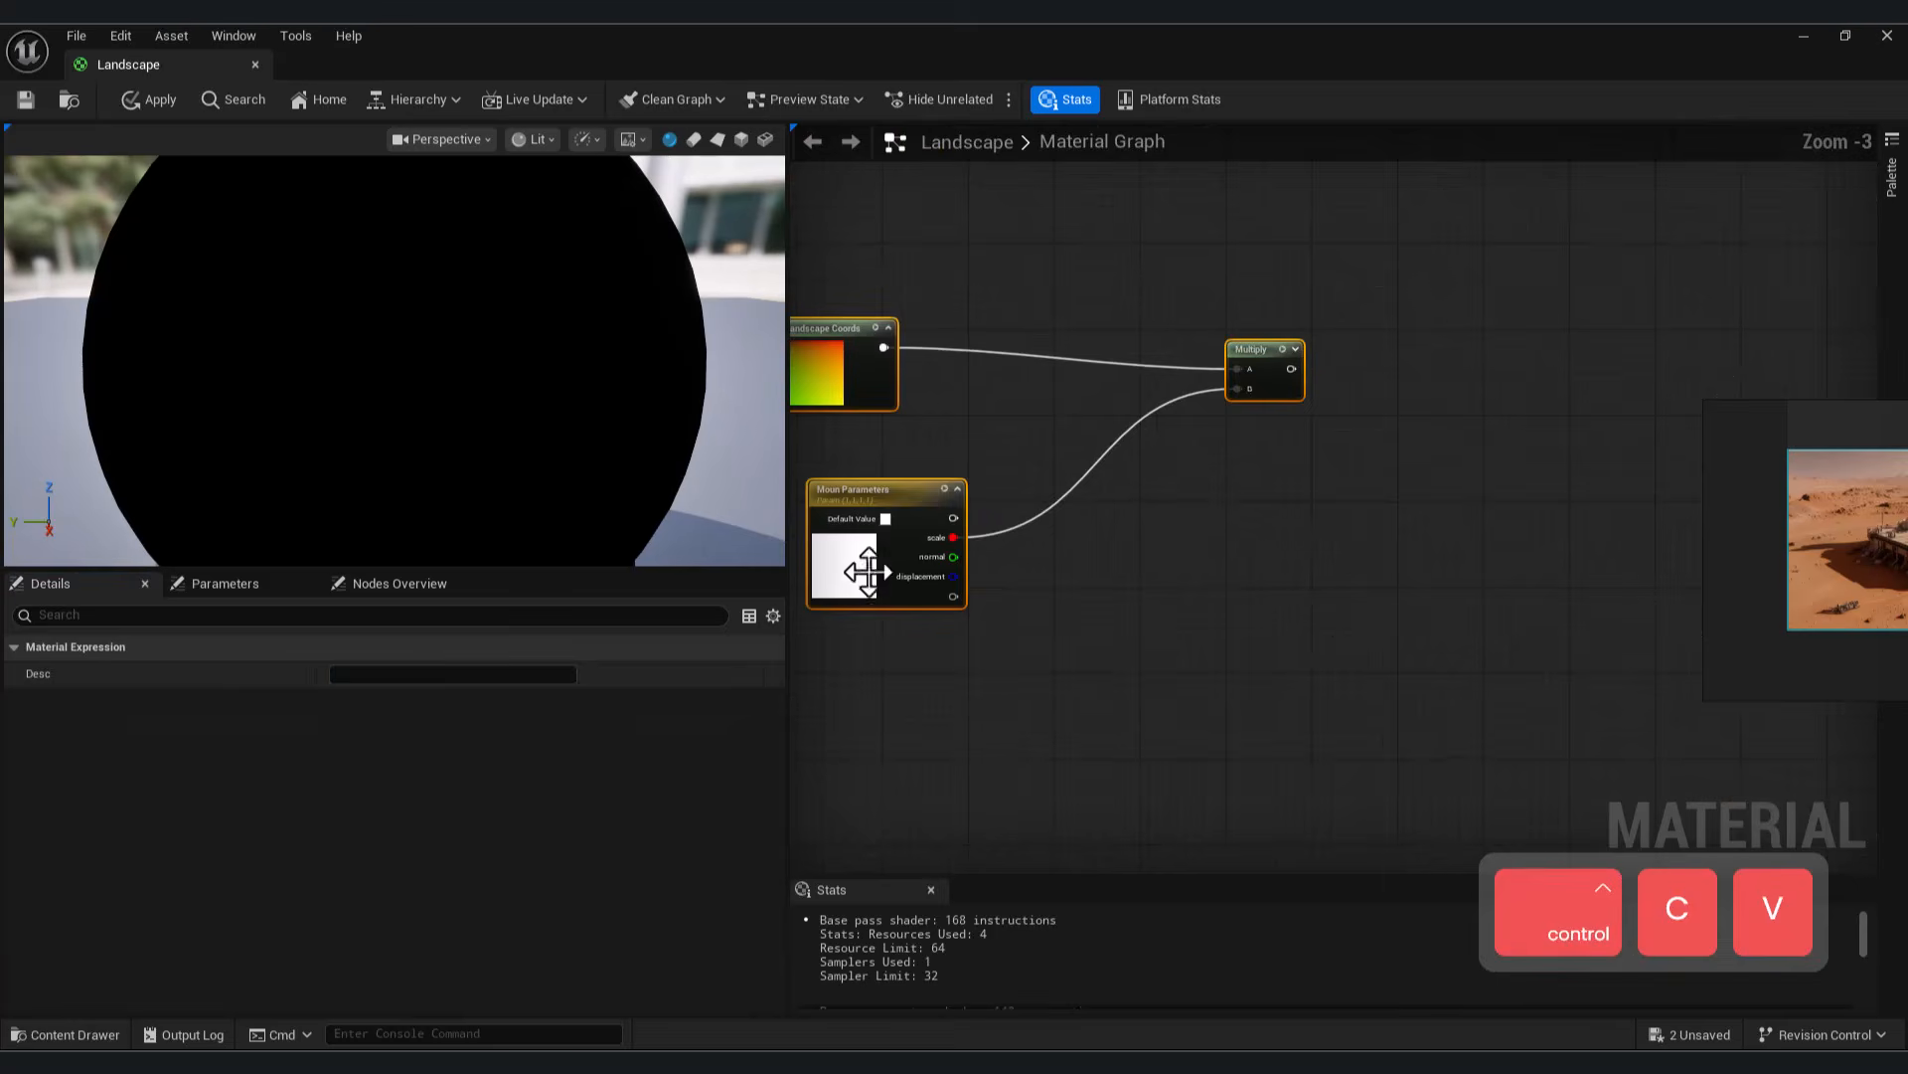
pyautogui.click(861, 570)
pyautogui.doubleClick(333, 674)
pyautogui.write('RO')
pyautogui.press('BackSpace')
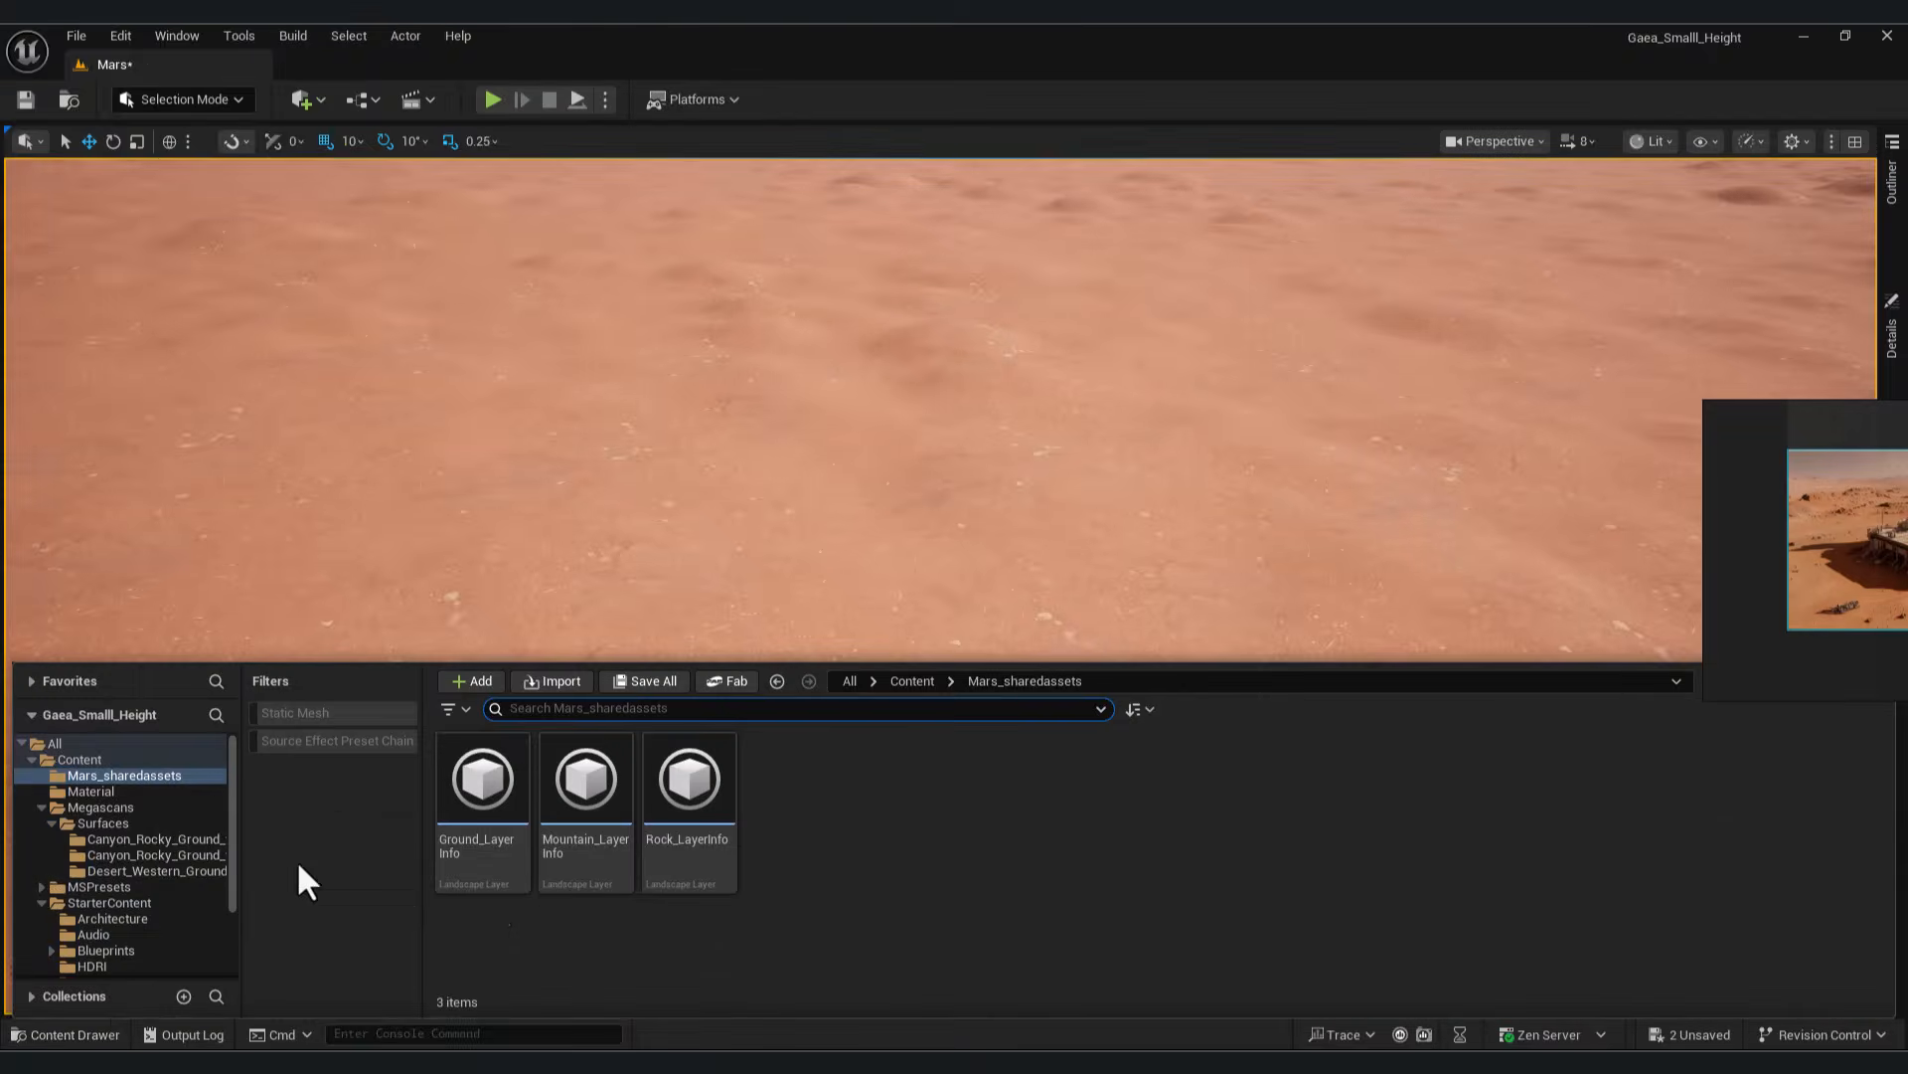
# Open the Landscape_Inst material instance from the Material folder and expose the Moun Parameters and Rocks Parameters overrides
pyautogui.click(102, 760)
pyautogui.click(91, 791)
pyautogui.doubleClick(586, 795)
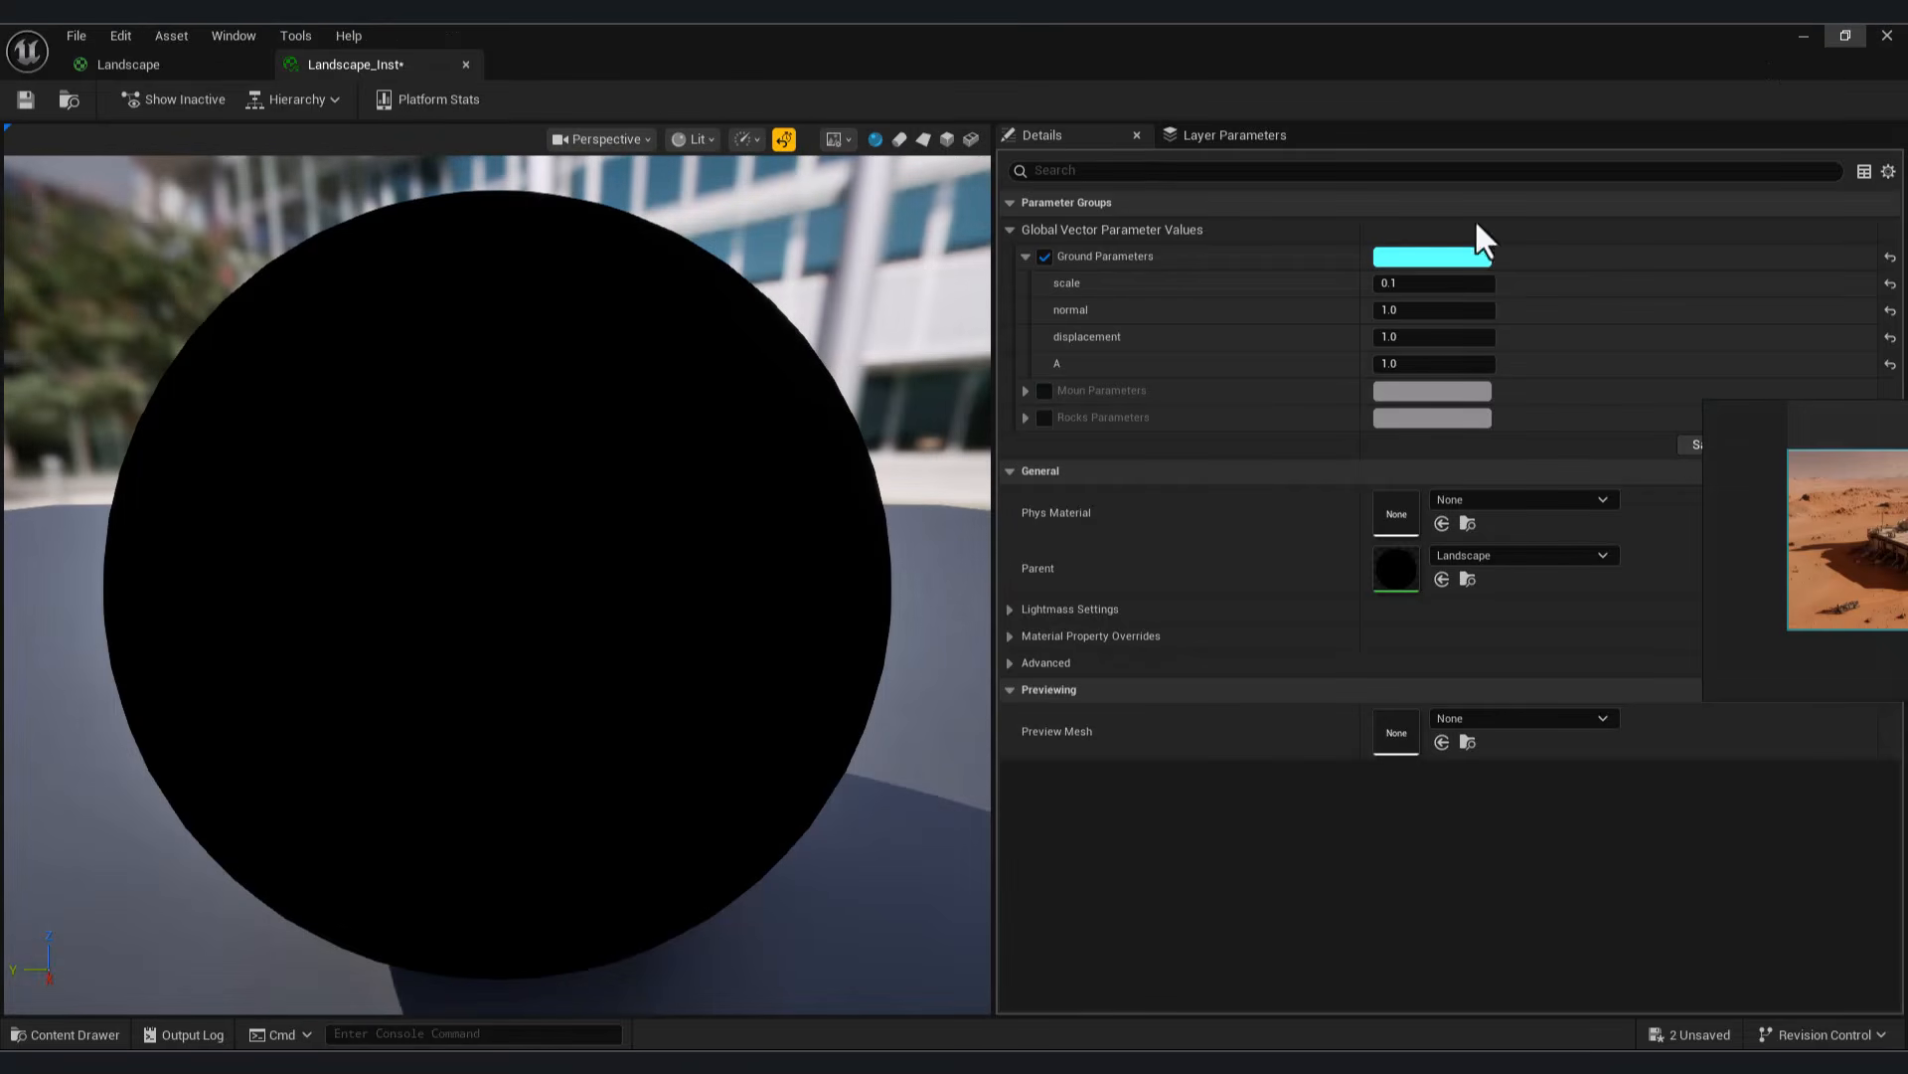
pyautogui.click(1839, 40)
pyautogui.click(1477, 568)
pyautogui.click(1461, 540)
# Set the Moun Parameters scale to 0.08 while viewing the mountain surface
pyautogui.press('a')
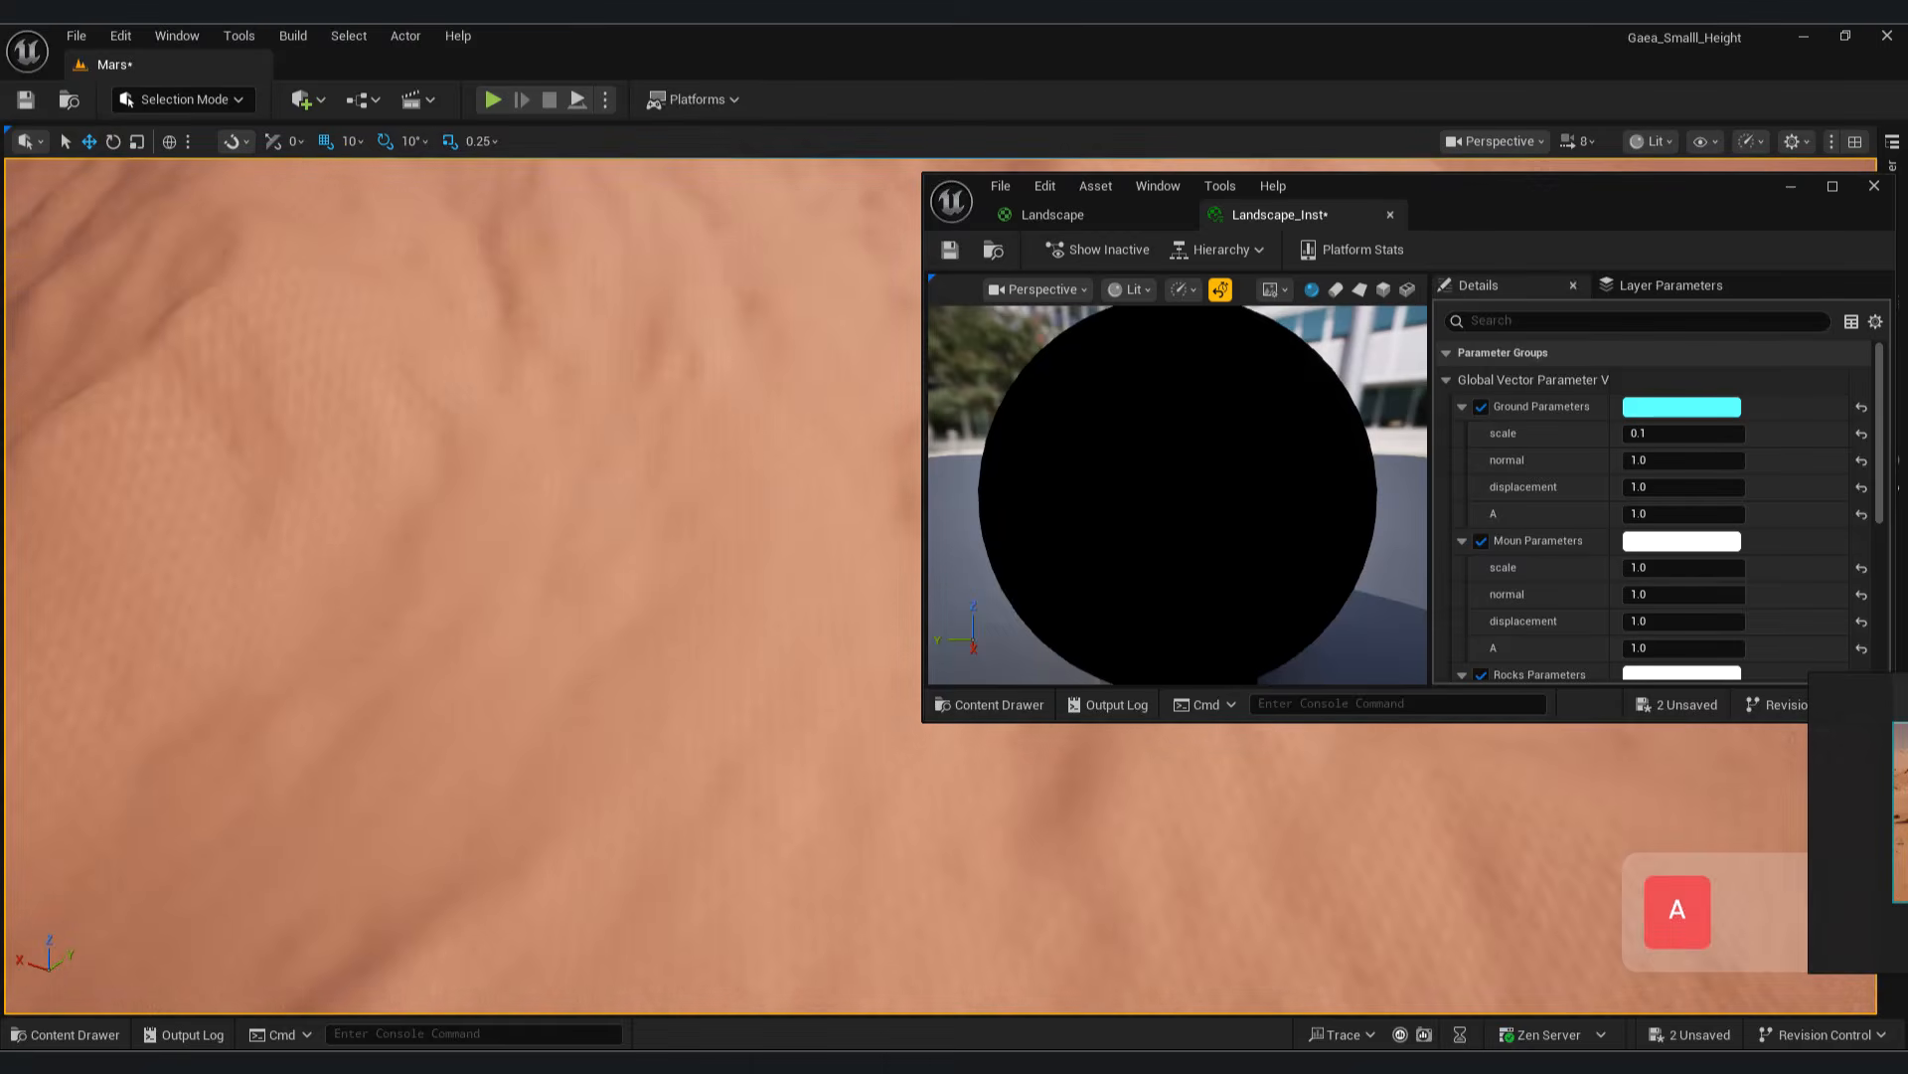
pyautogui.press('w')
pyautogui.press('s')
pyautogui.moveTo(1690, 568)
pyautogui.mouseDown()
pyautogui.moveTo(1660, 567)
pyautogui.moveTo(1680, 567)
pyautogui.mouseUp()
# Inspect the ground texture's tiling up close against the Ground Parameters scale
pyautogui.press('s')
pyautogui.press('w')
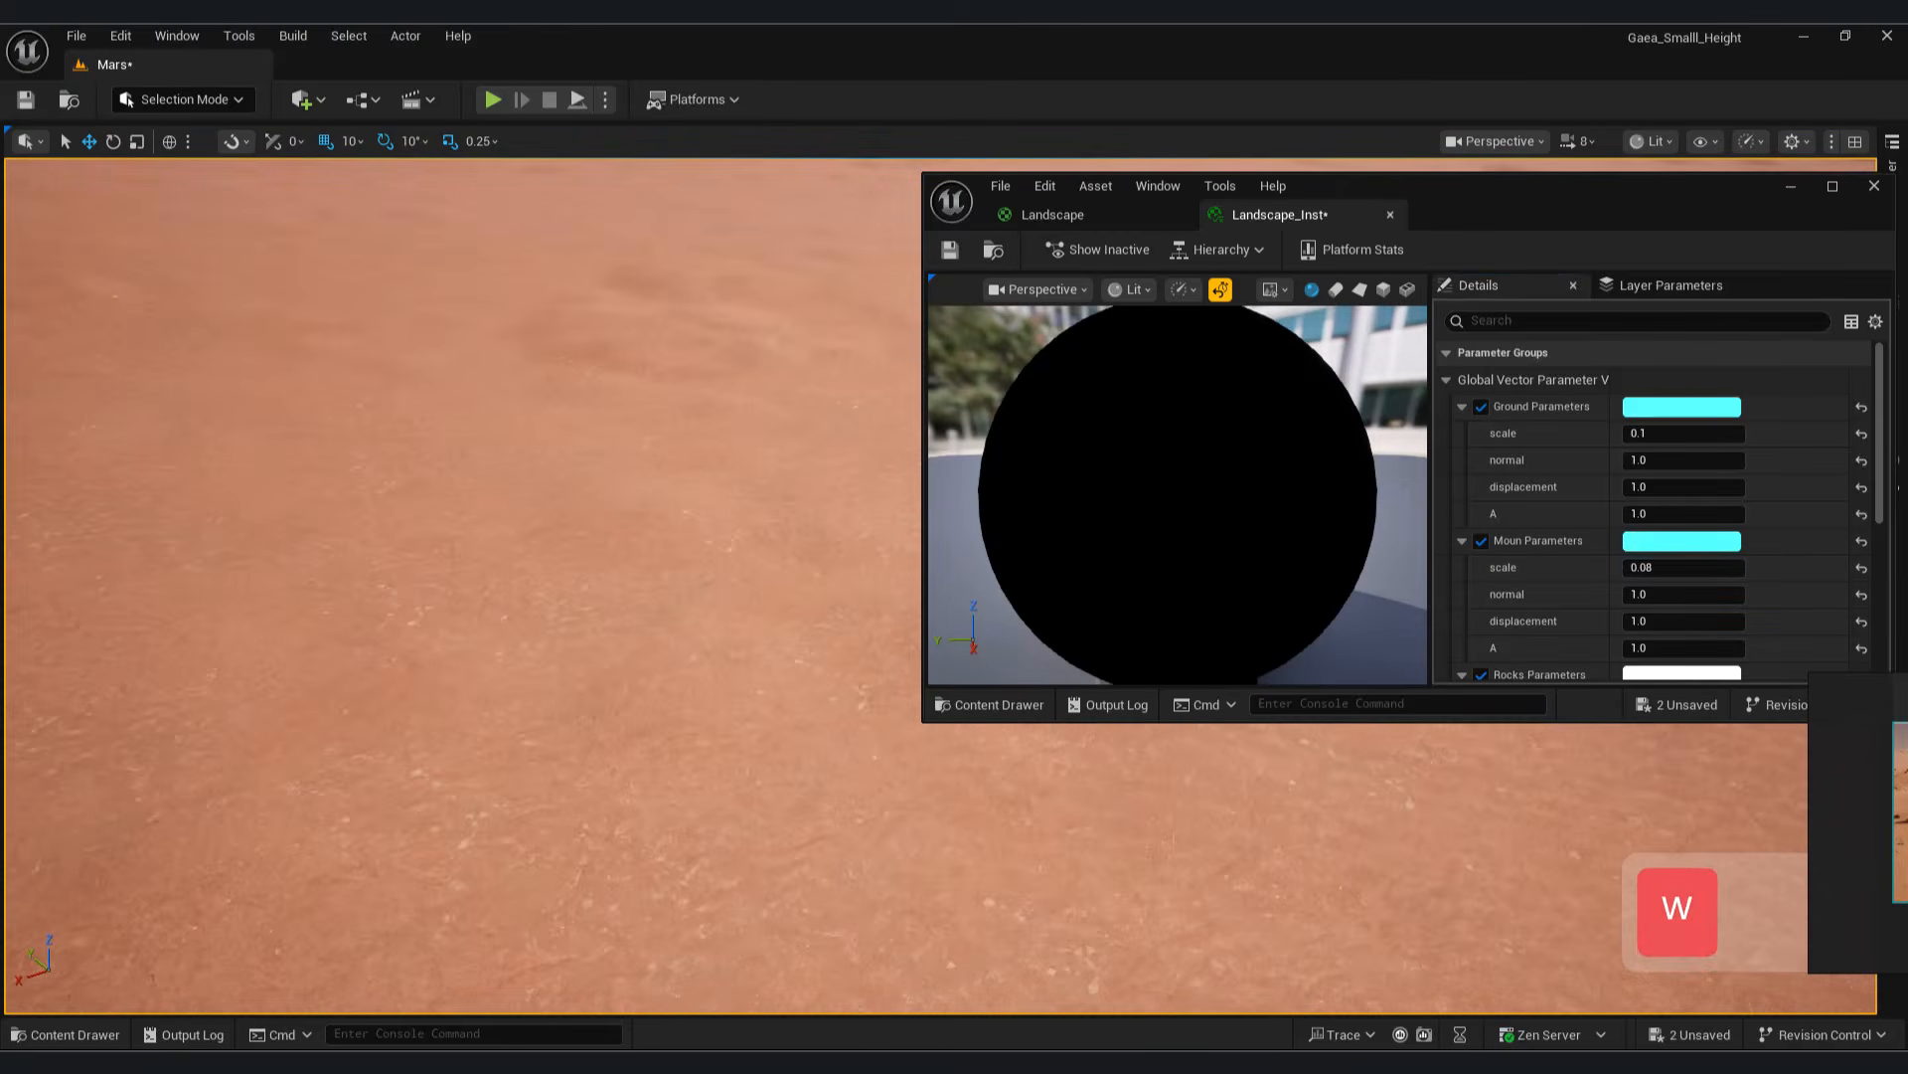
pyautogui.press('d')
pyautogui.press('w')
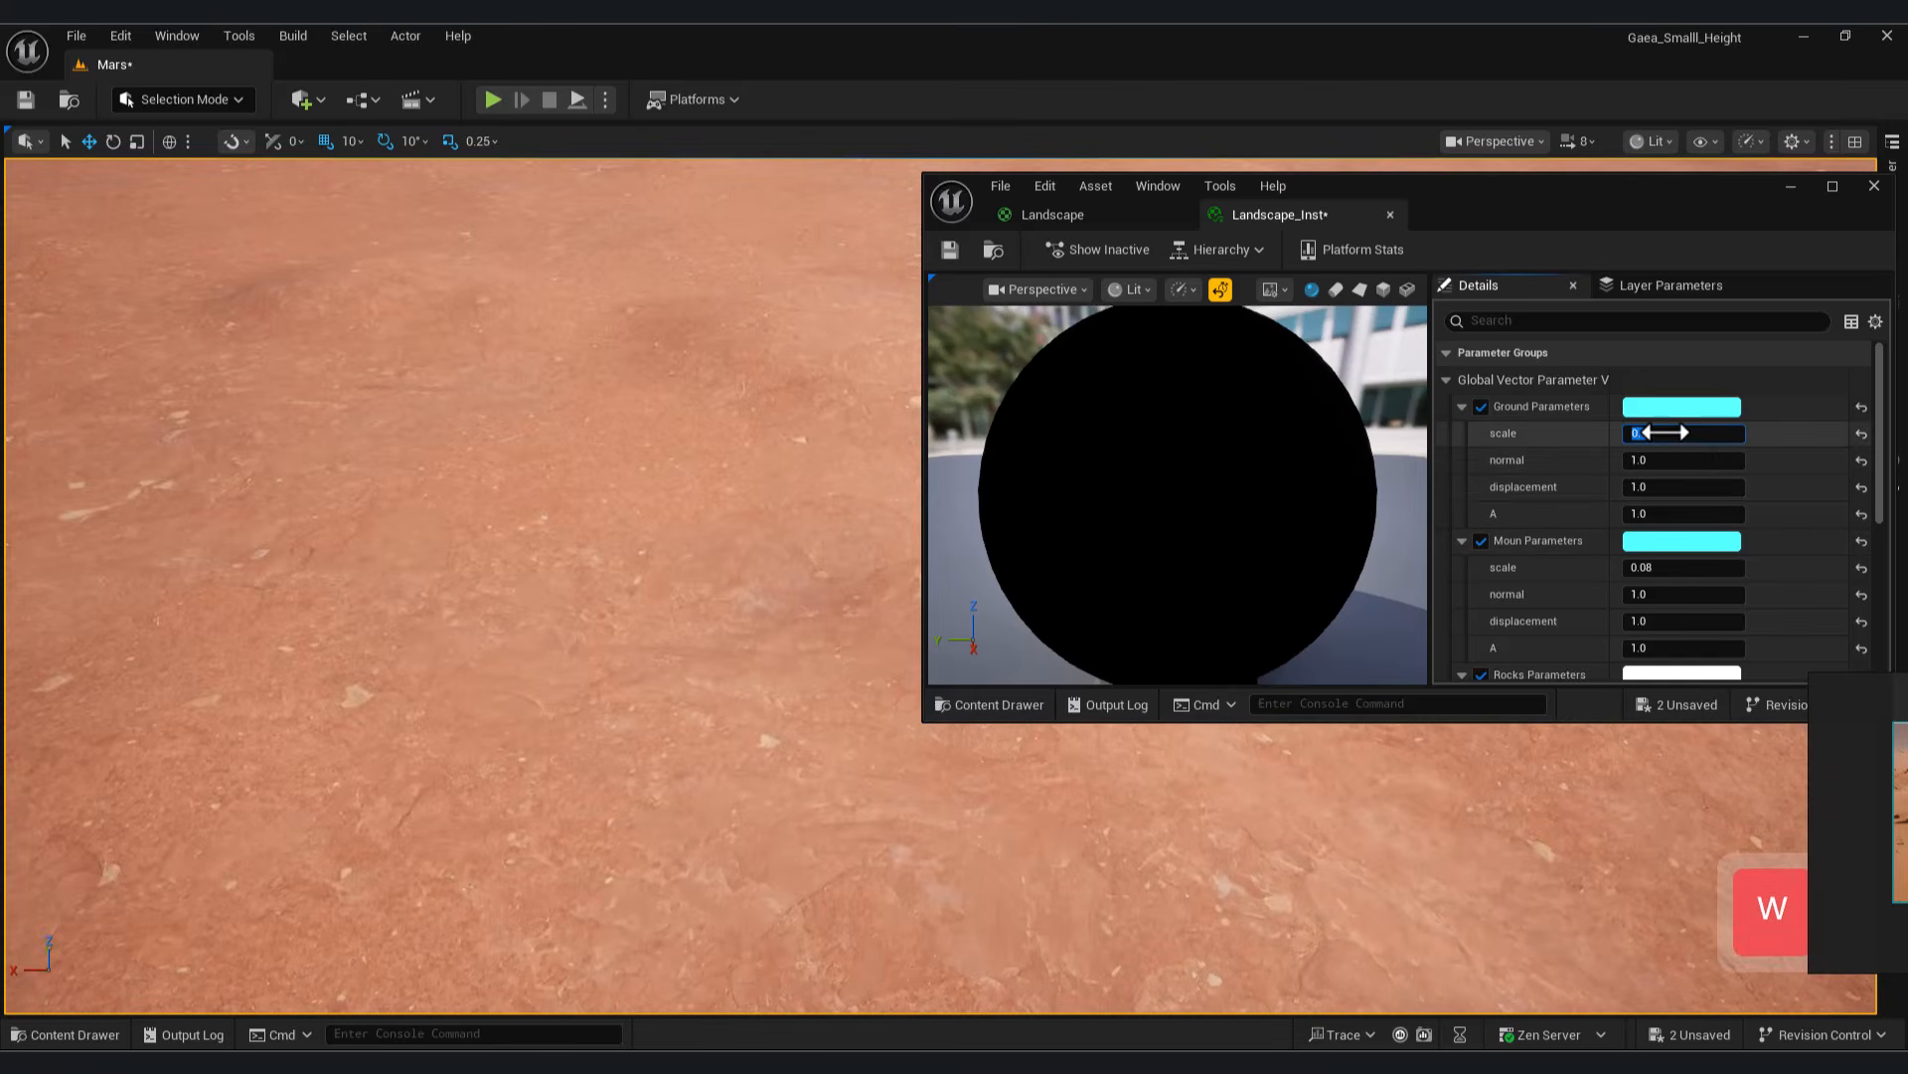
pyautogui.press('s')
pyautogui.press('a')
pyautogui.press('w')
pyautogui.click(1695, 434)
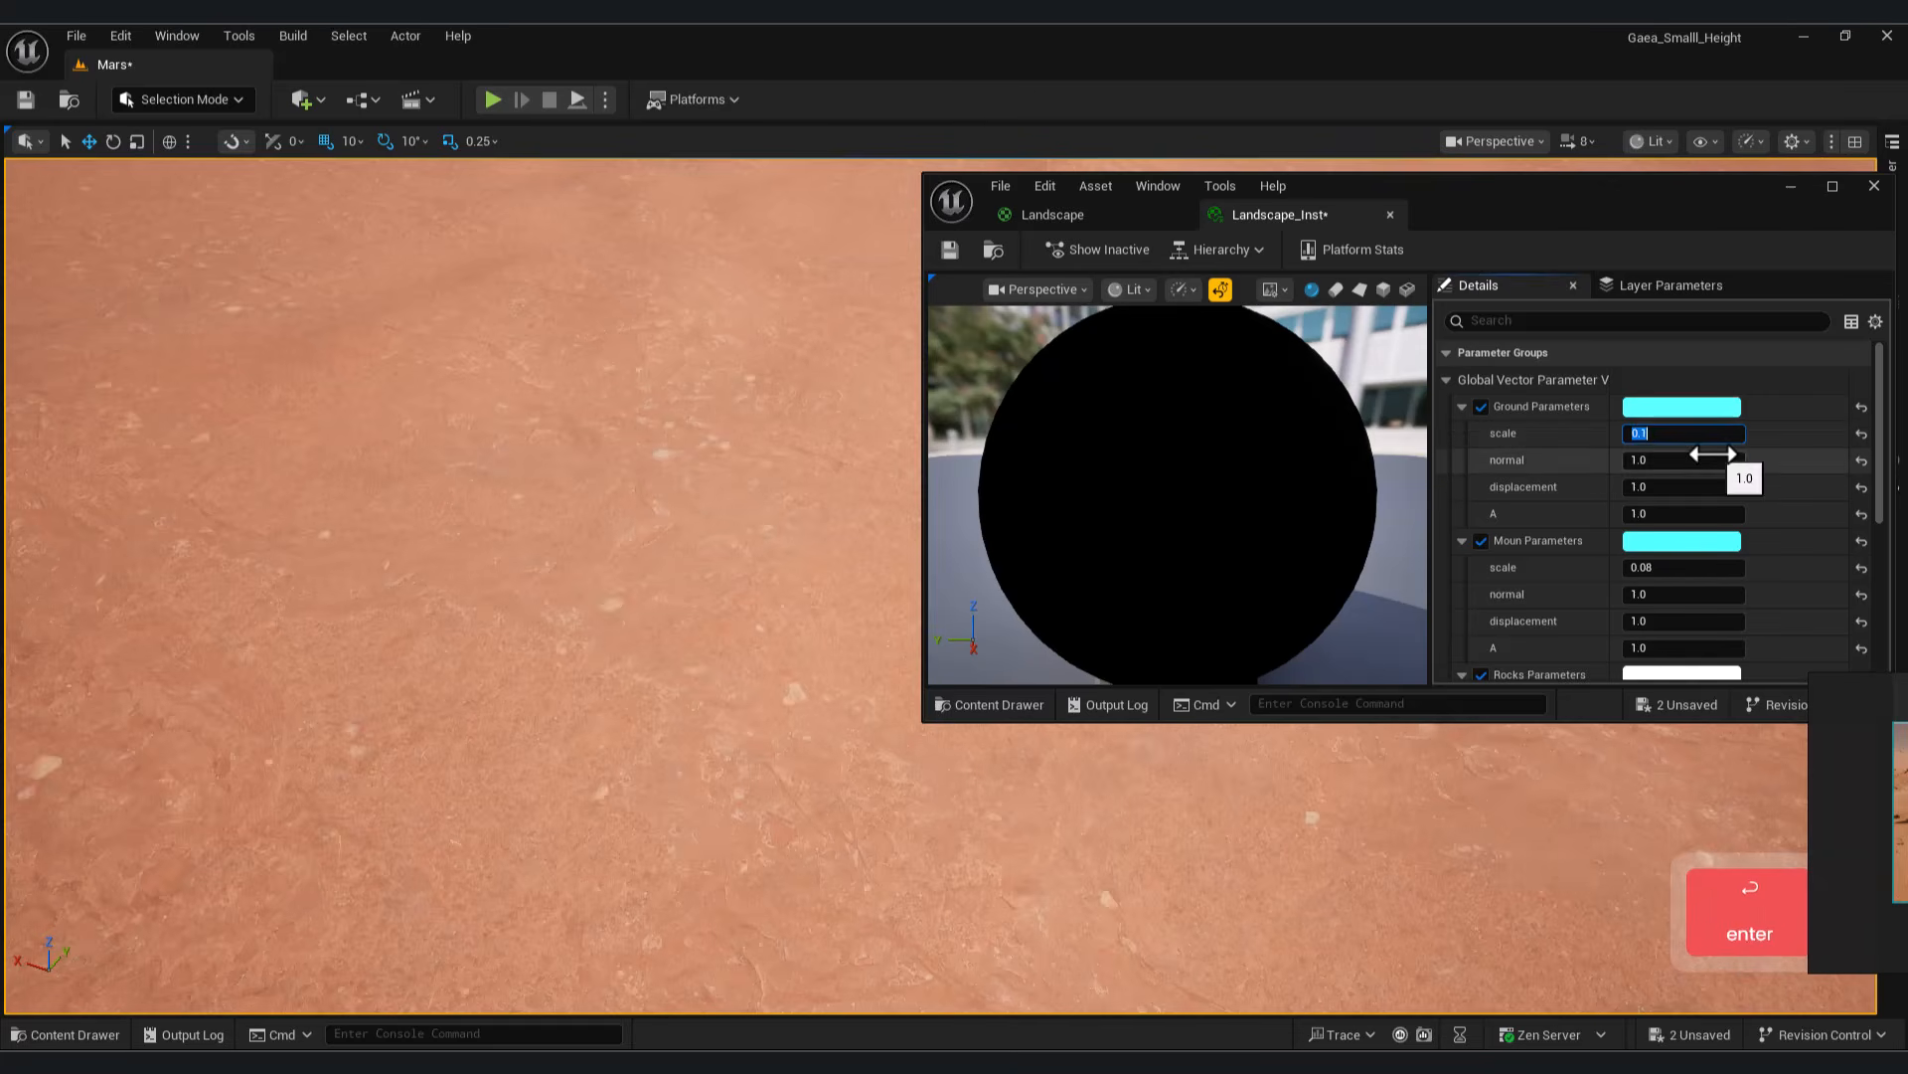
pyautogui.press('Return')
# Set the Ground Parameters normal to -0.12 and check the effect on the ground surface
pyautogui.moveTo(1647, 464); pyautogui.dragTo(1690, 463)
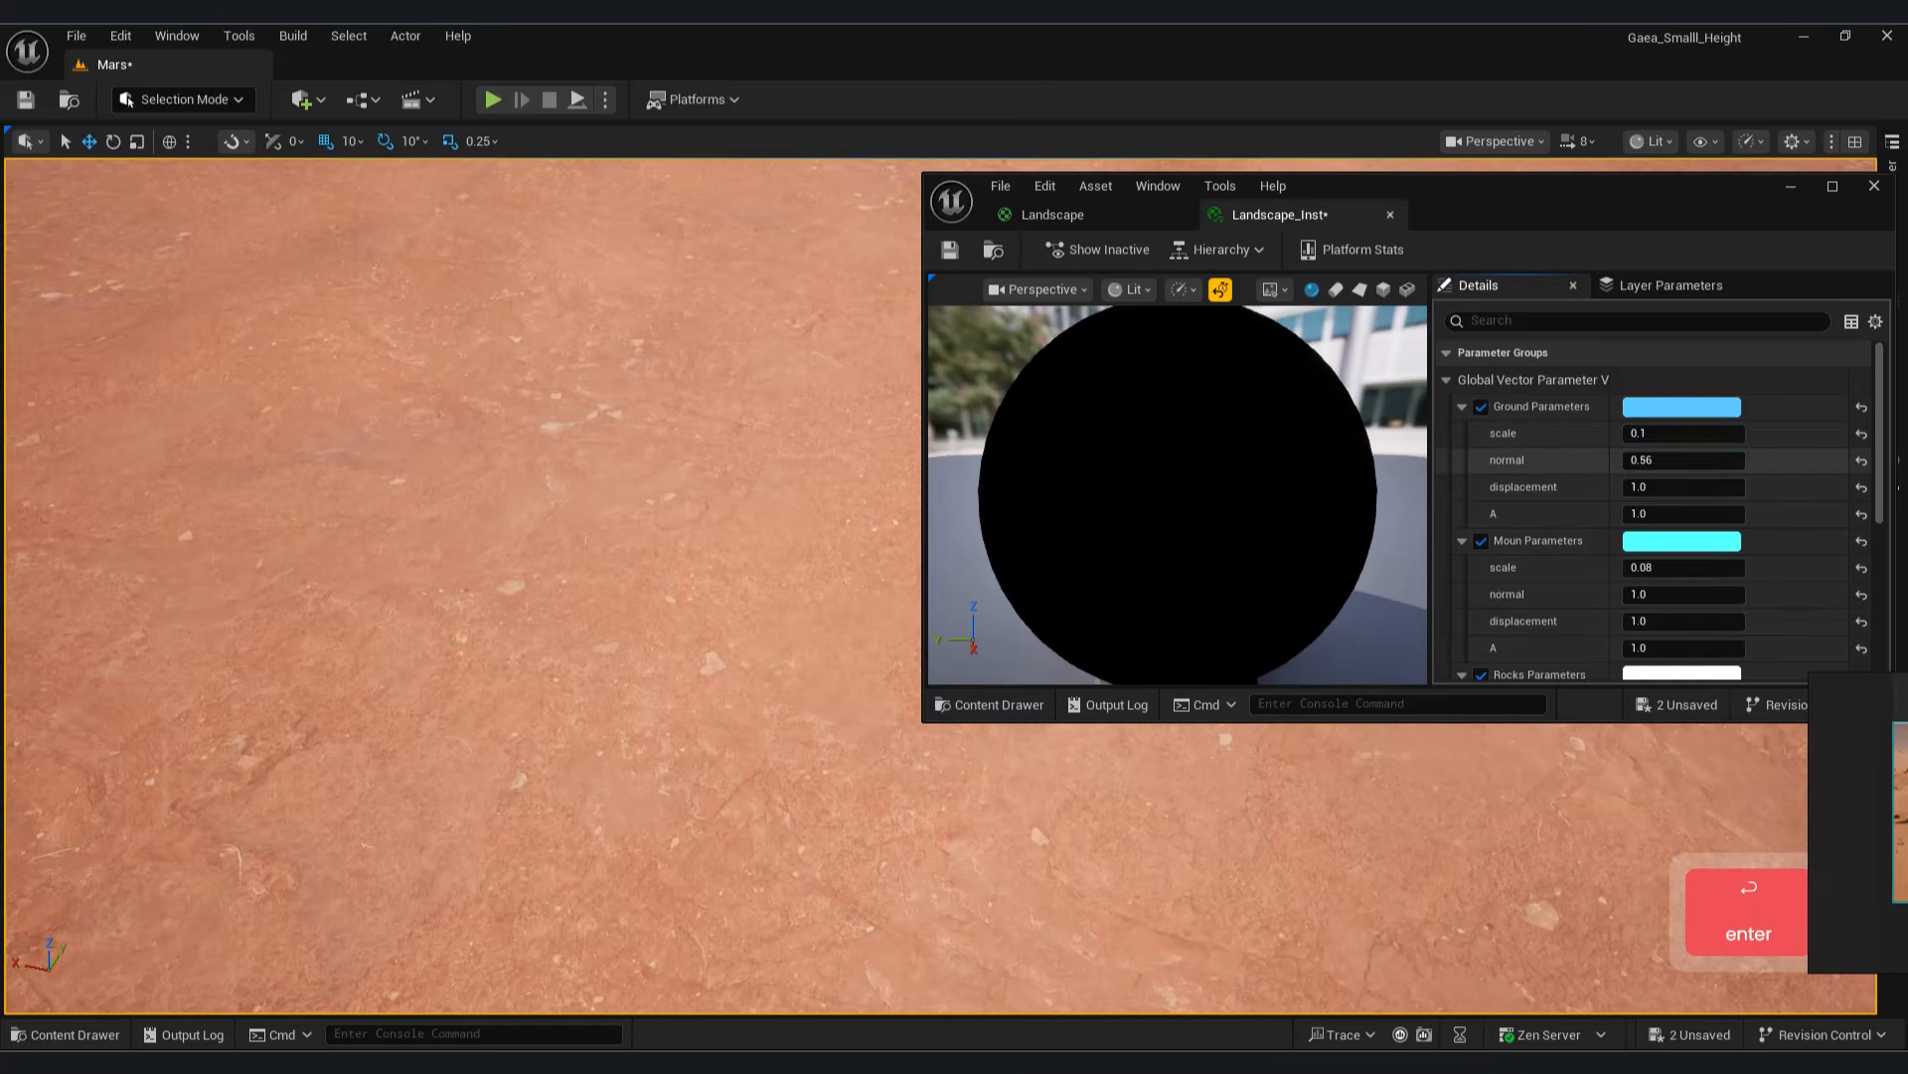
pyautogui.press('d')
pyautogui.moveTo(511, 609); pyautogui.dragTo(463, 661, button='right')
# Move over to the mountain surface and set the Moun Parameters normal to -0.12
pyautogui.press('a')
pyautogui.press('w')
pyautogui.press('e')
pyautogui.moveTo(1649, 595); pyautogui.dragTo(1680, 594)
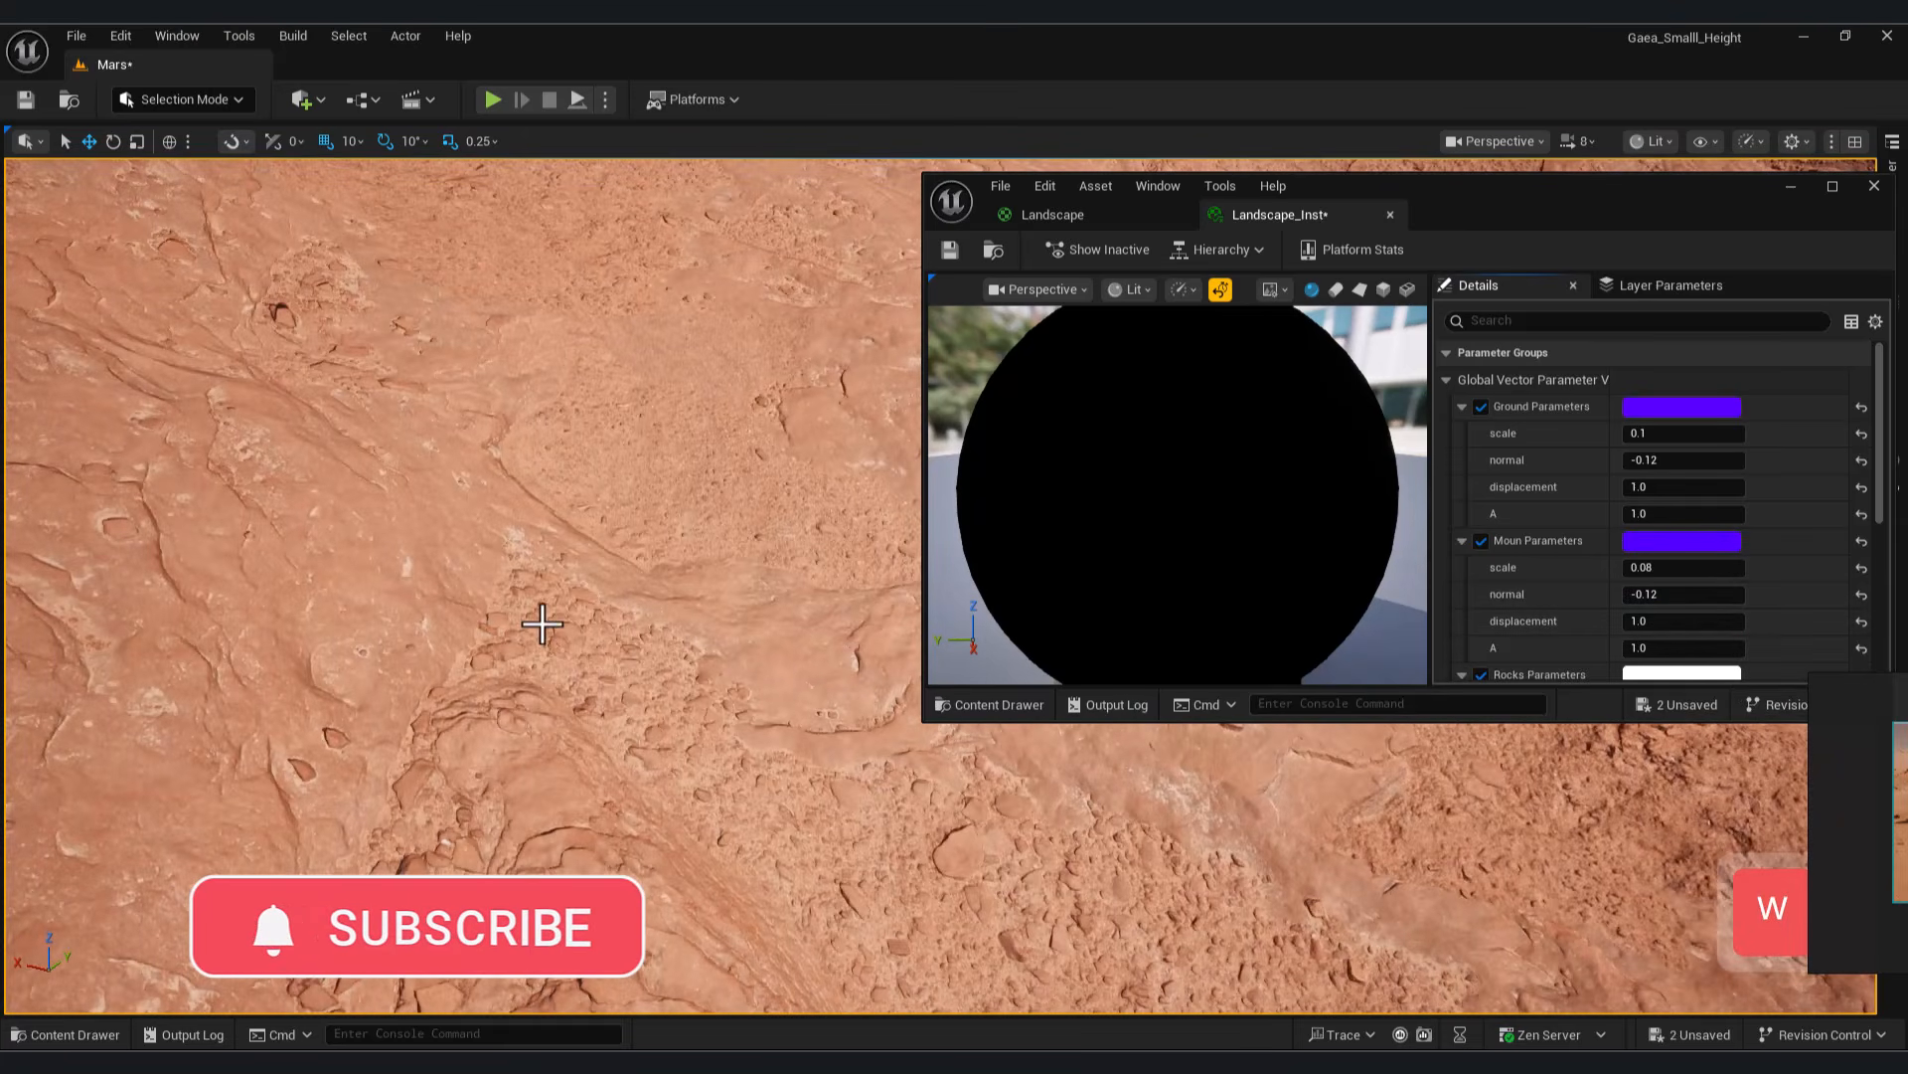
# Move over the mounds to check the surface relief and set the Moun Parameters normal to 0.112
pyautogui.moveTo(755, 636); pyautogui.dragTo(451, 628, button='right')
pyautogui.press('s')
pyautogui.press('d')
pyautogui.press('w')
pyautogui.press('e')
pyautogui.press('w')
# Set the Rocks Parameters scale to 0.1 and open the Rocks normal value for editing
pyautogui.scroll(-6, 1781, 584)
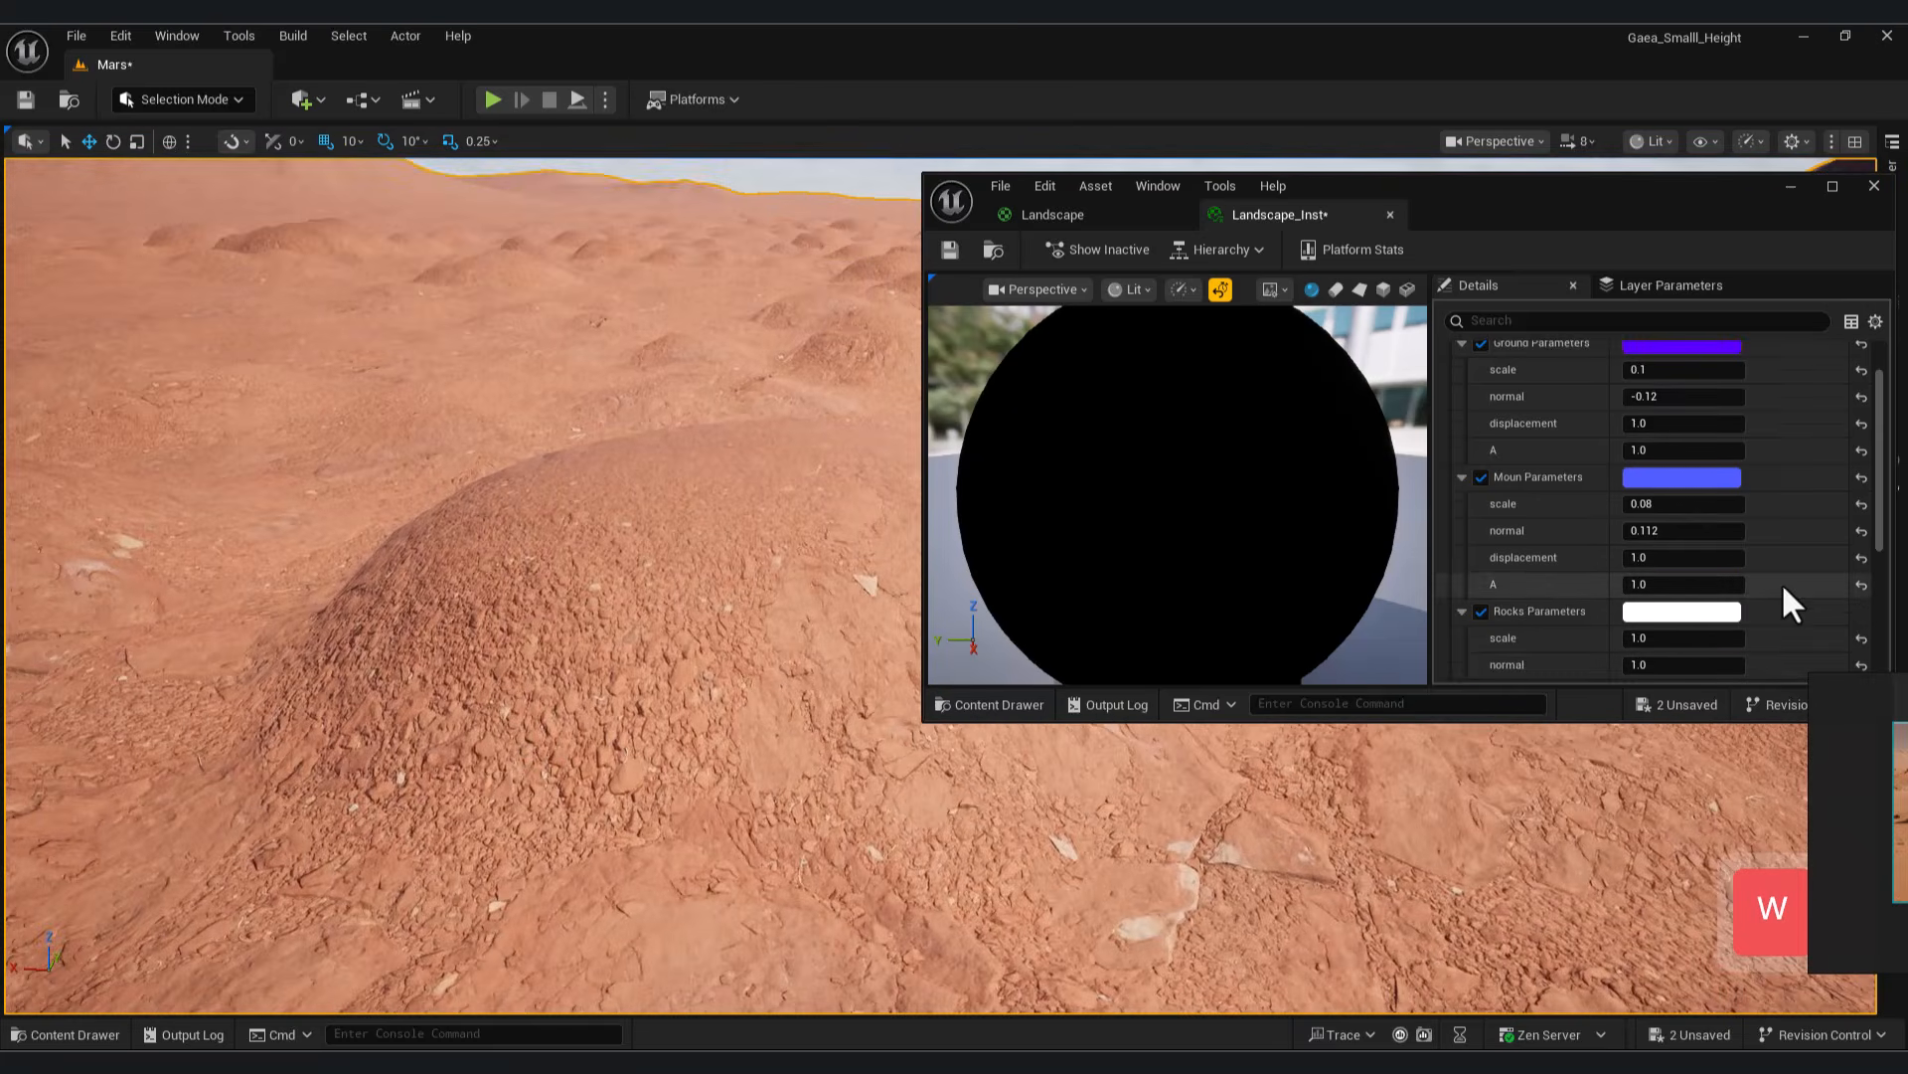
pyautogui.click(1673, 510)
pyautogui.write('0.1')
pyautogui.click(1659, 538)
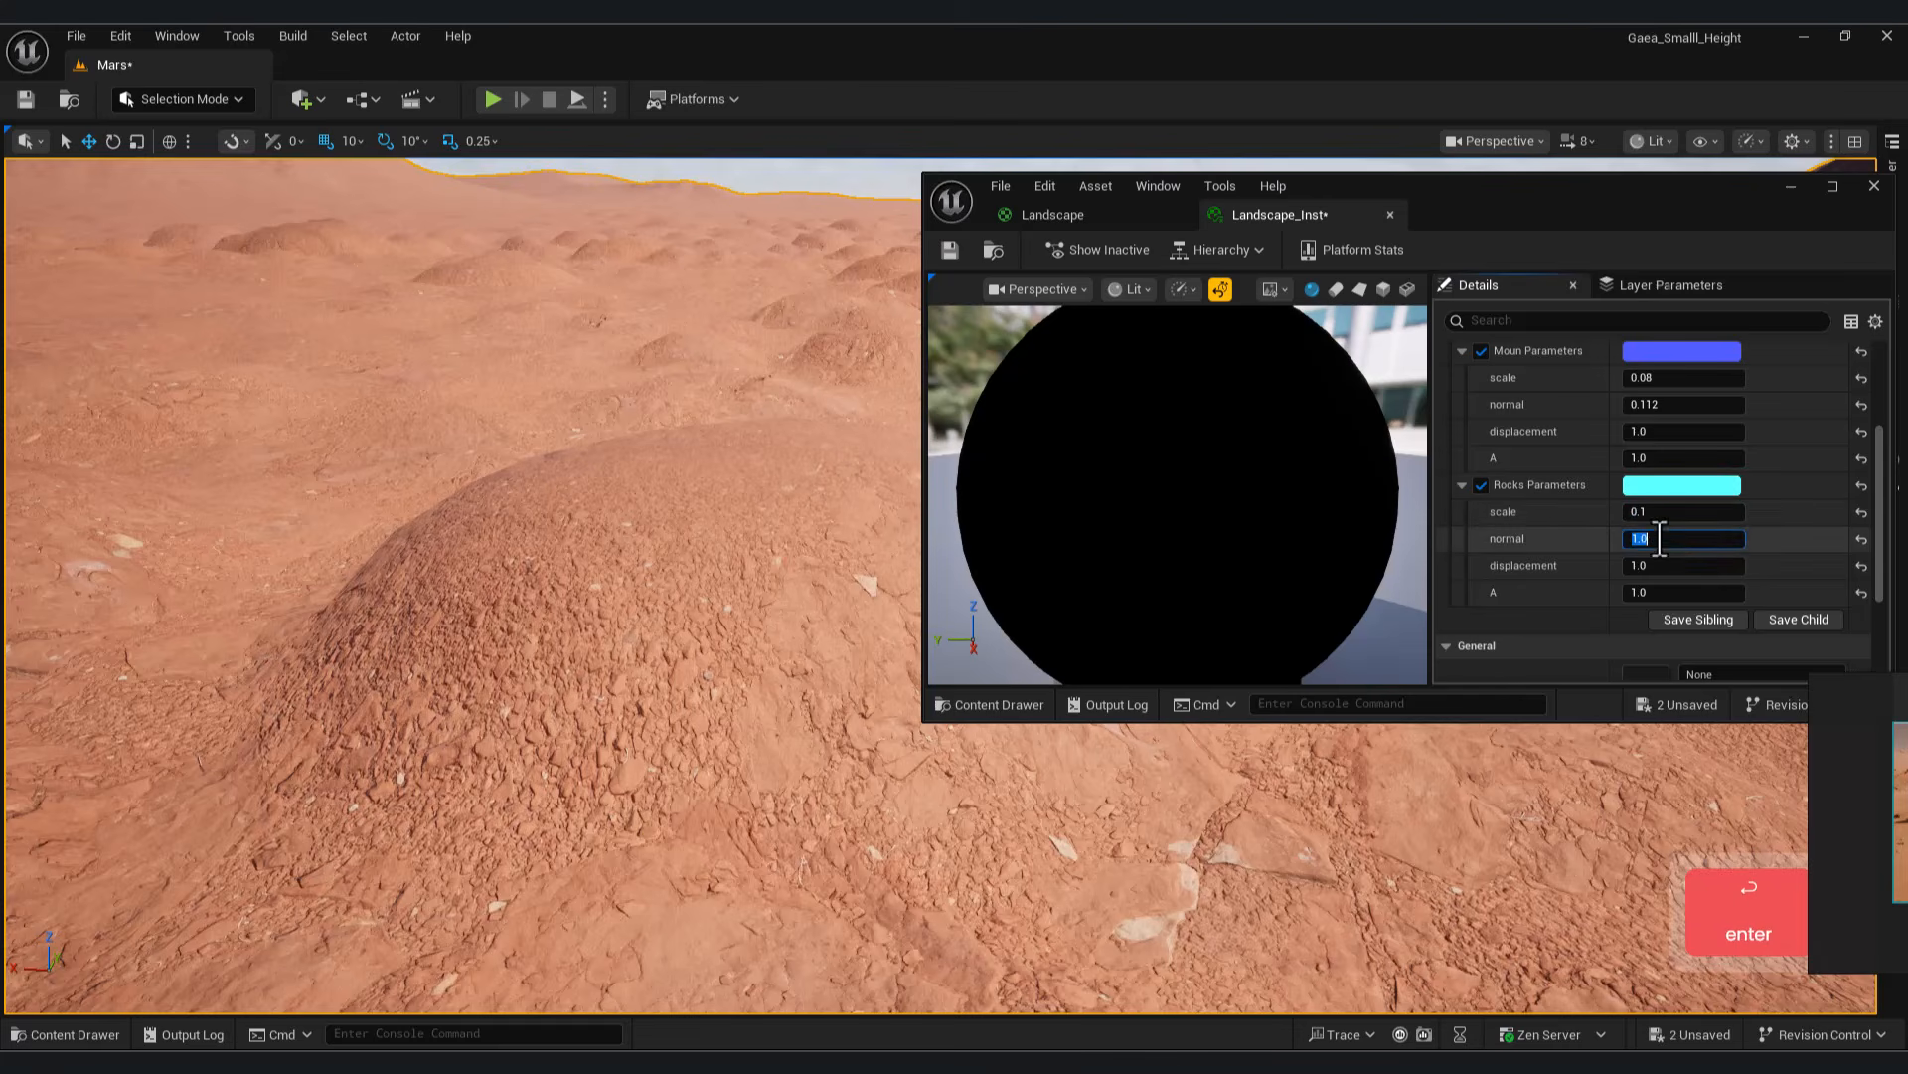
pyautogui.moveTo(1653, 538); pyautogui.dragTo(1662, 539)
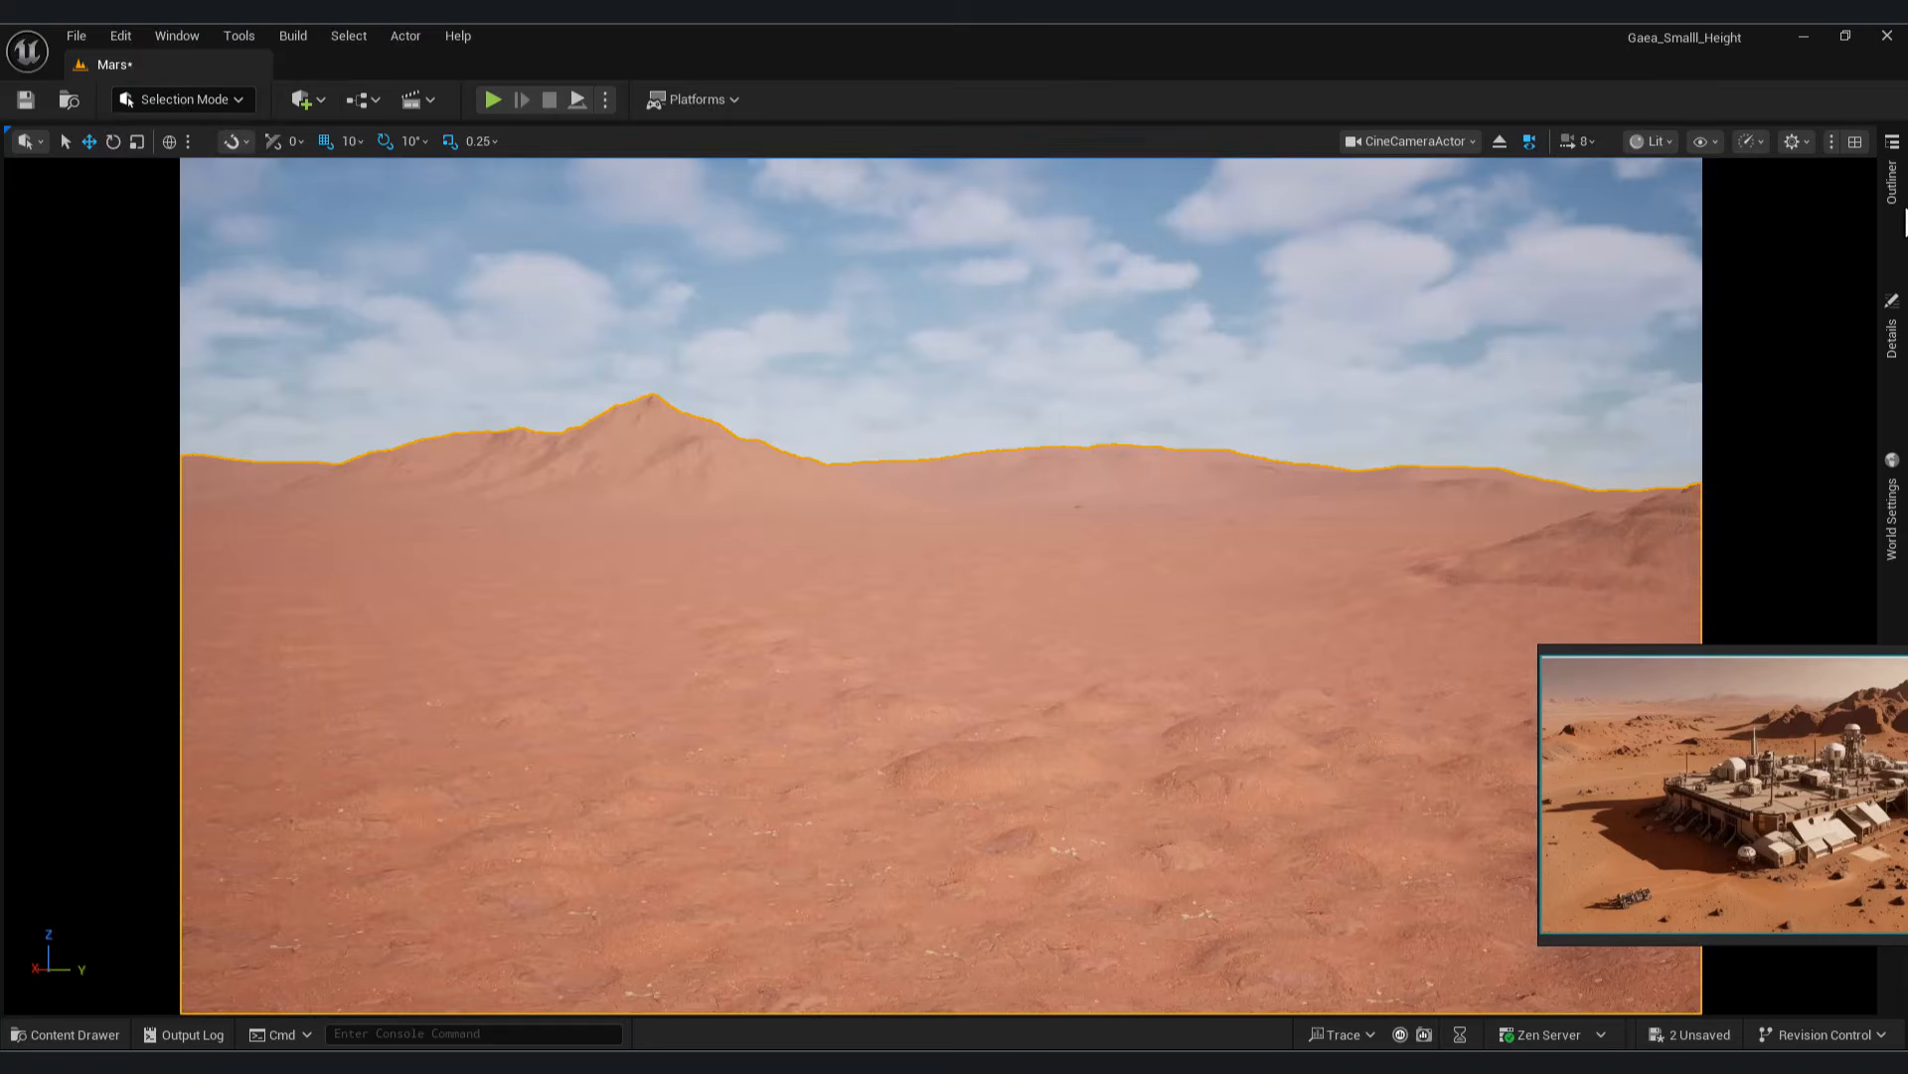
# Select the ExponentialHeightFog and set its Fog Density to 0.00001
pyautogui.click(1891, 179)
pyautogui.click(1748, 258)
pyautogui.click(1891, 336)
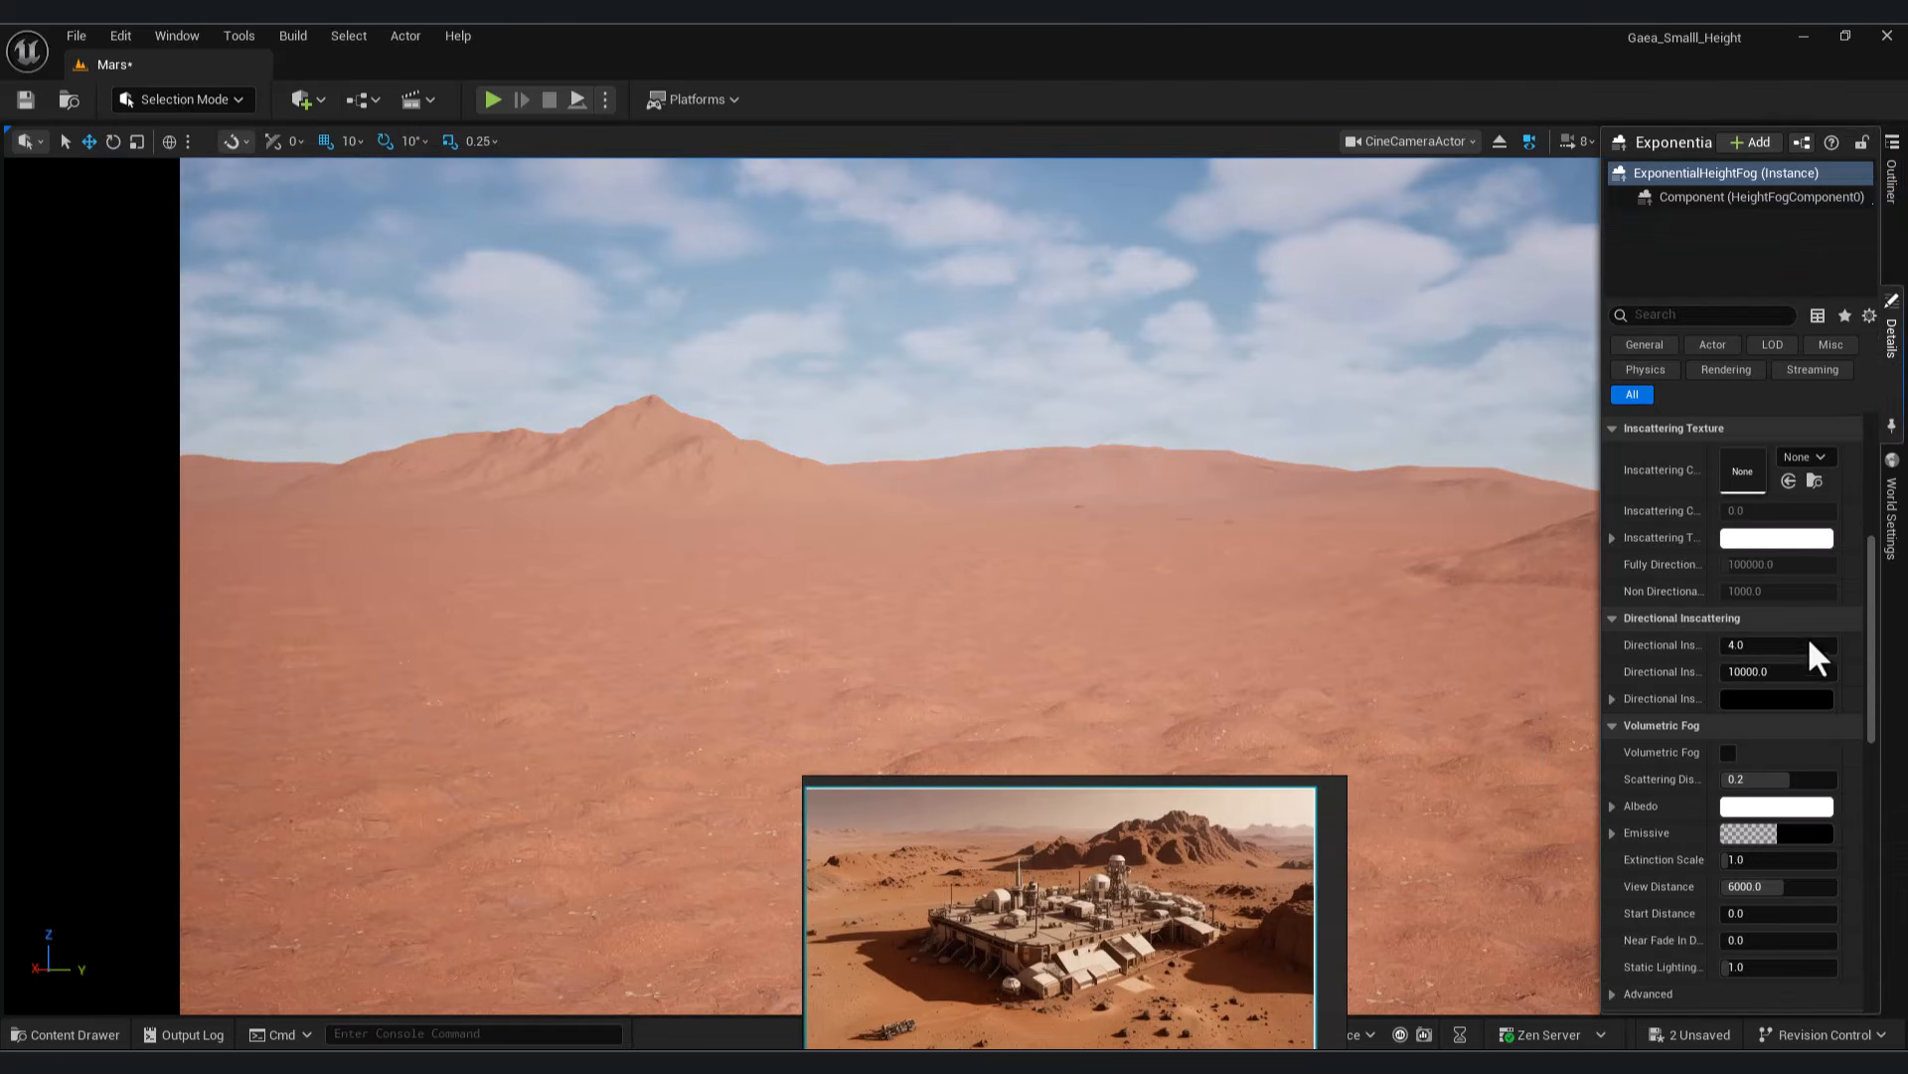
pyautogui.scroll(6, 1786, 626)
pyautogui.moveTo(1755, 586)
pyautogui.mouseDown()
pyautogui.moveTo(1779, 586)
pyautogui.moveTo(1757, 586)
pyautogui.mouseUp()
pyautogui.write('001')
pyautogui.press('Return')
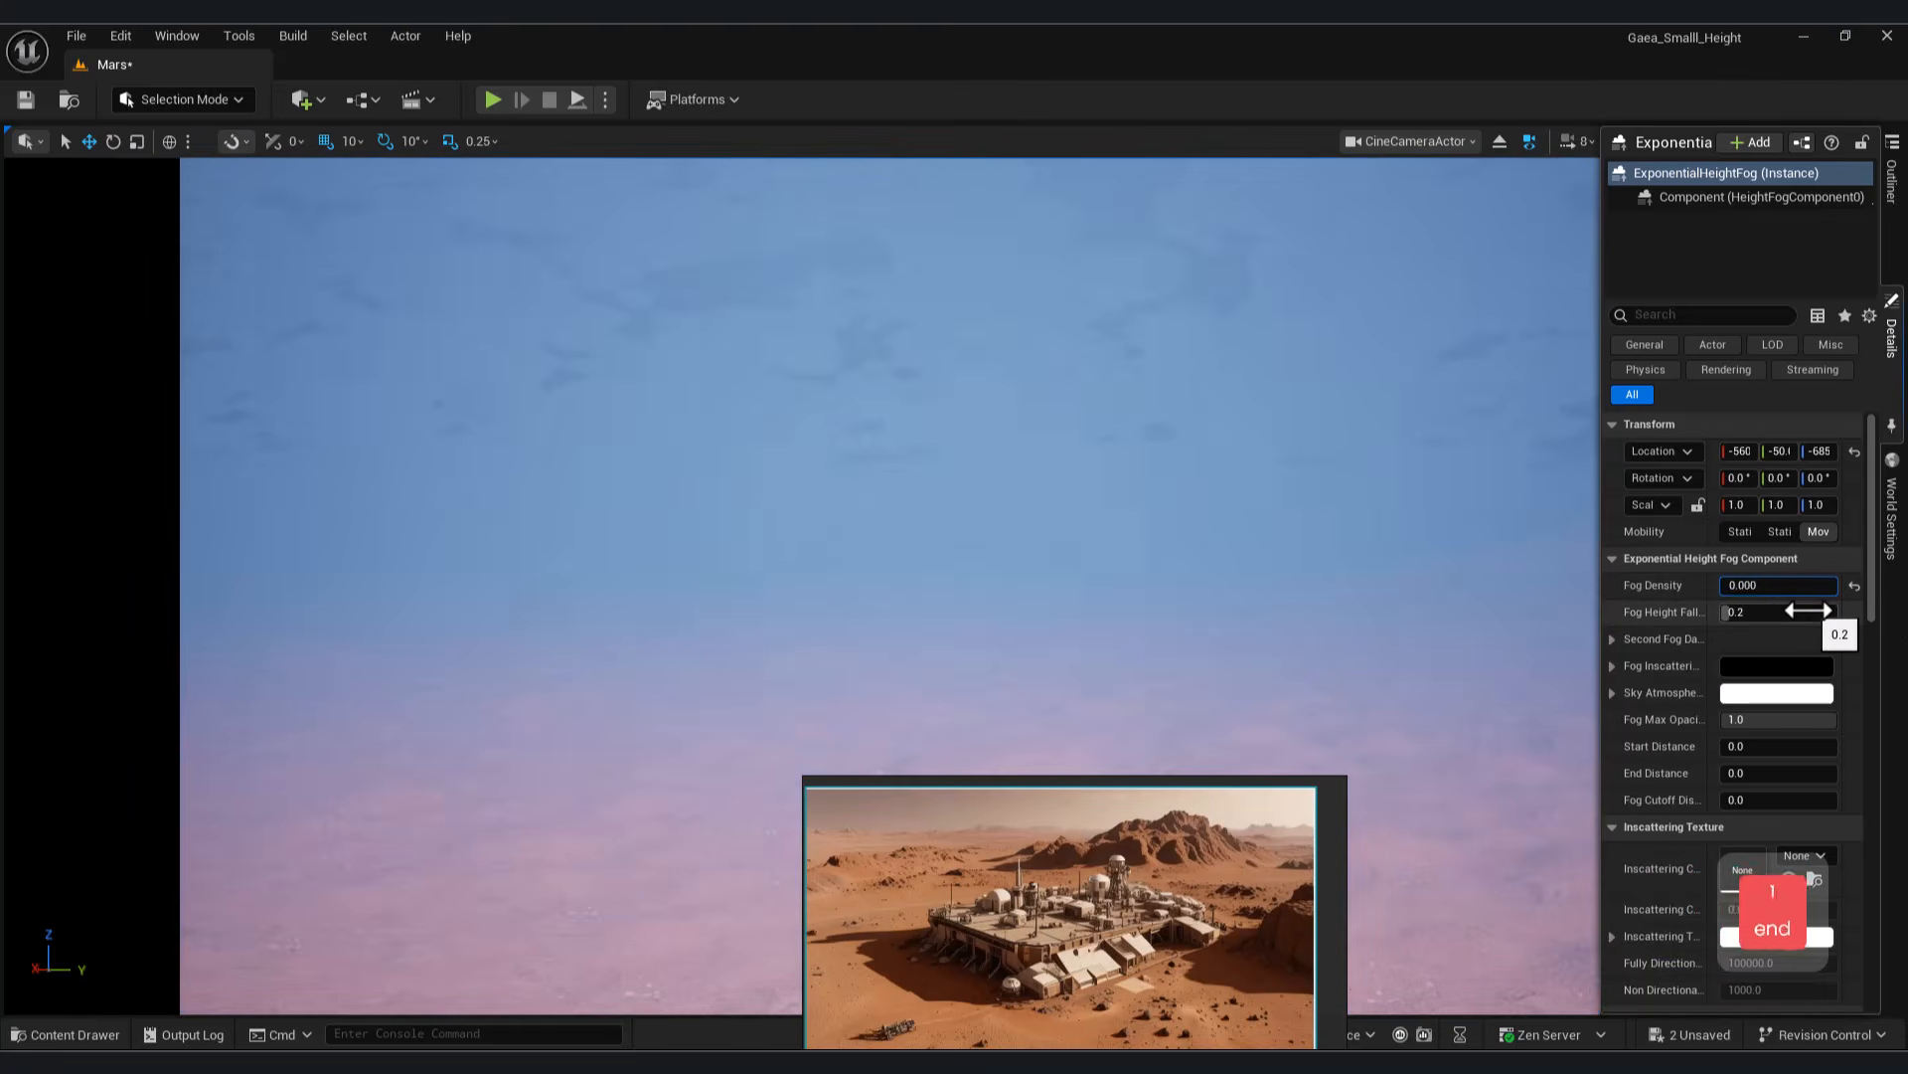
pyautogui.write('1')
pyautogui.press('Return')
pyautogui.write('0')
pyautogui.press('Return')
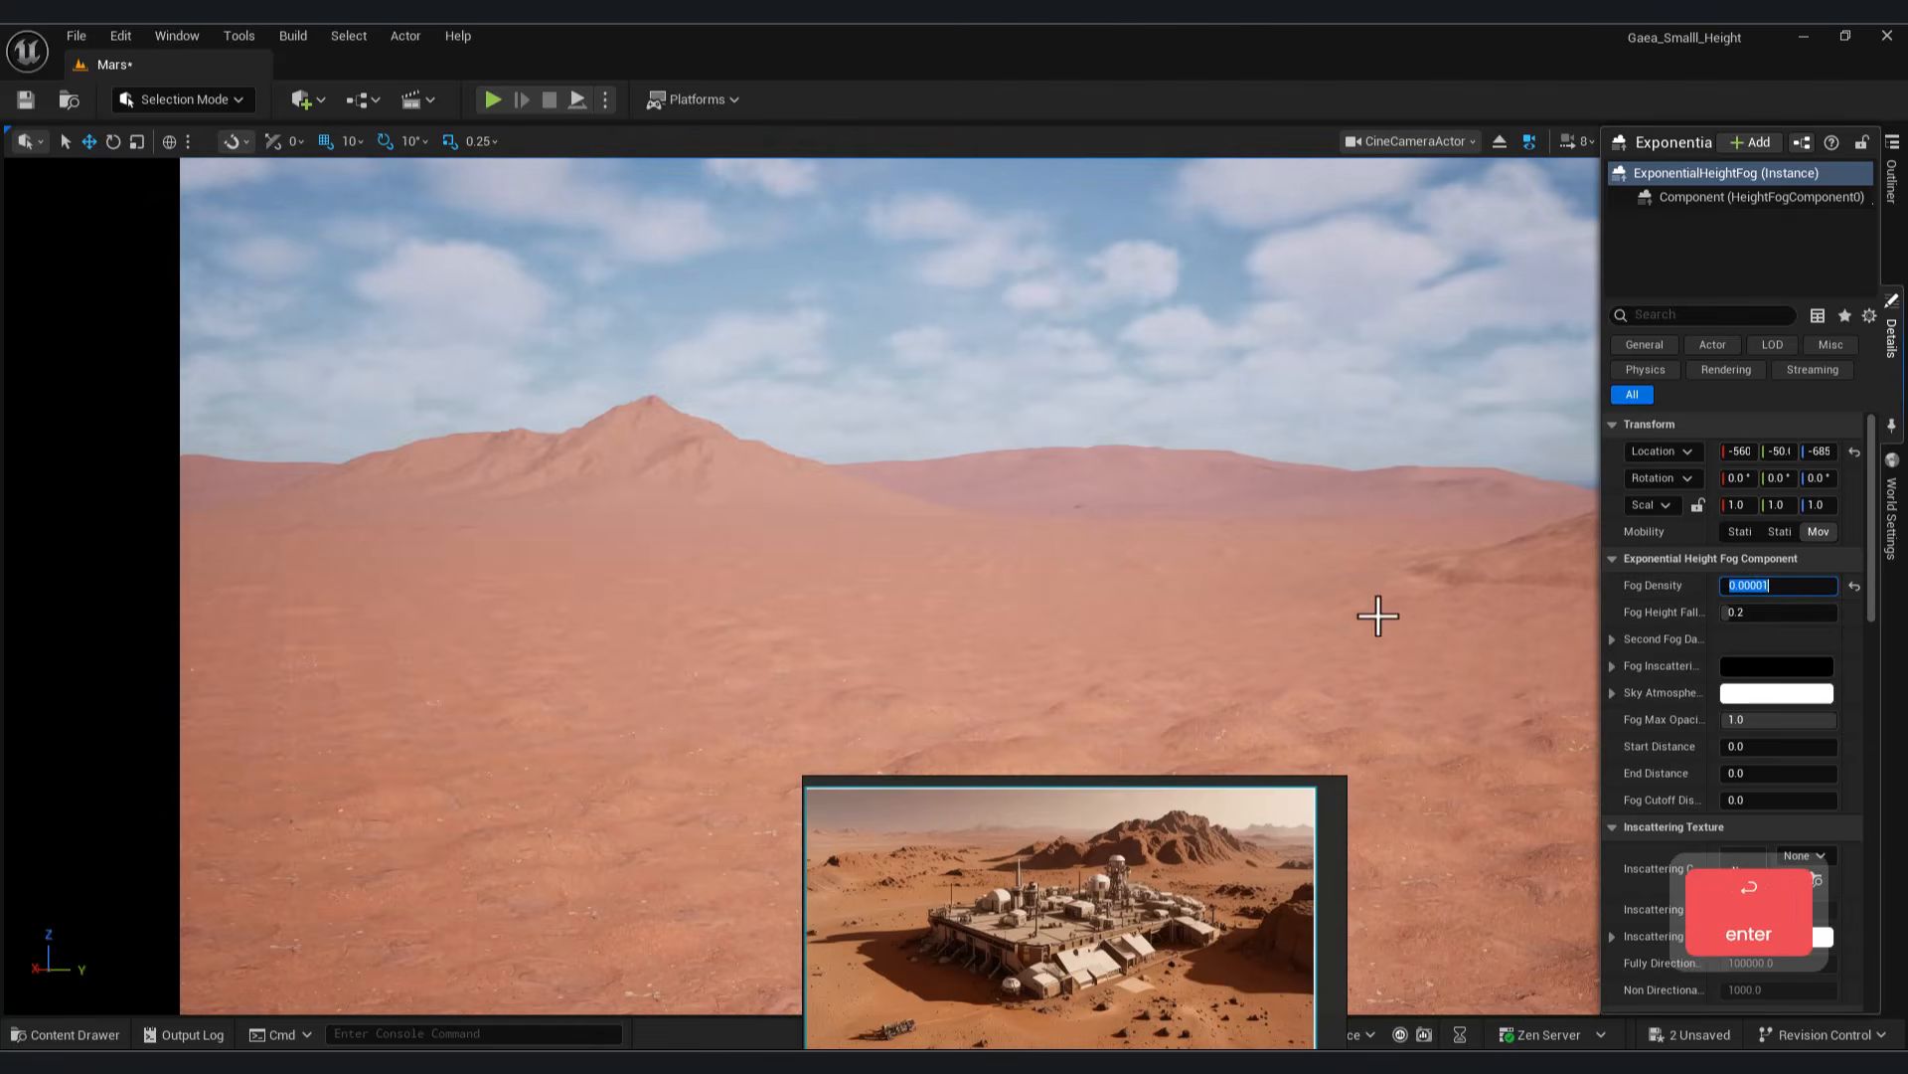
# Look through the ExponentialHeightFog's volumetric fog, rendering and other component settings
pyautogui.click(1133, 395)
pyautogui.click(1893, 183)
pyautogui.click(1894, 330)
pyautogui.click(1892, 189)
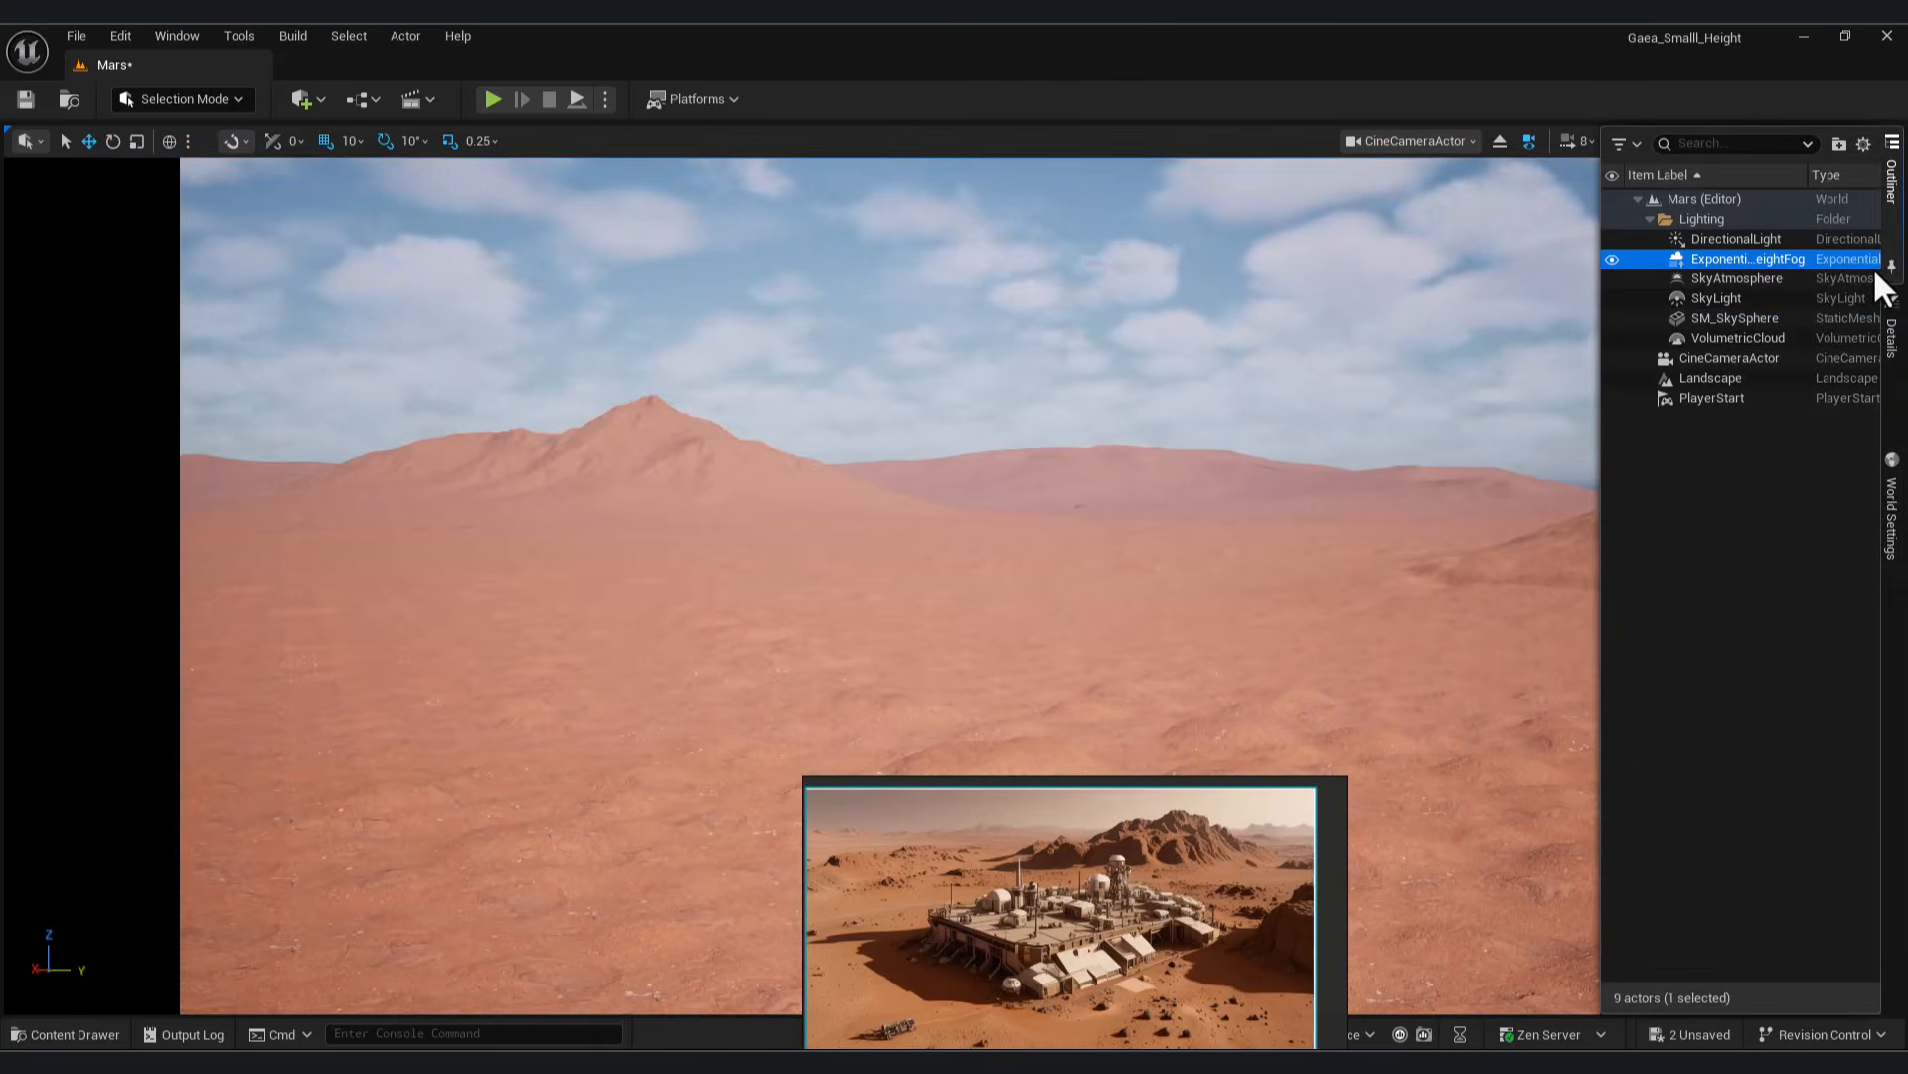
pyautogui.click(1893, 333)
pyautogui.scroll(-10, 1863, 841)
pyautogui.scroll(2, 1859, 807)
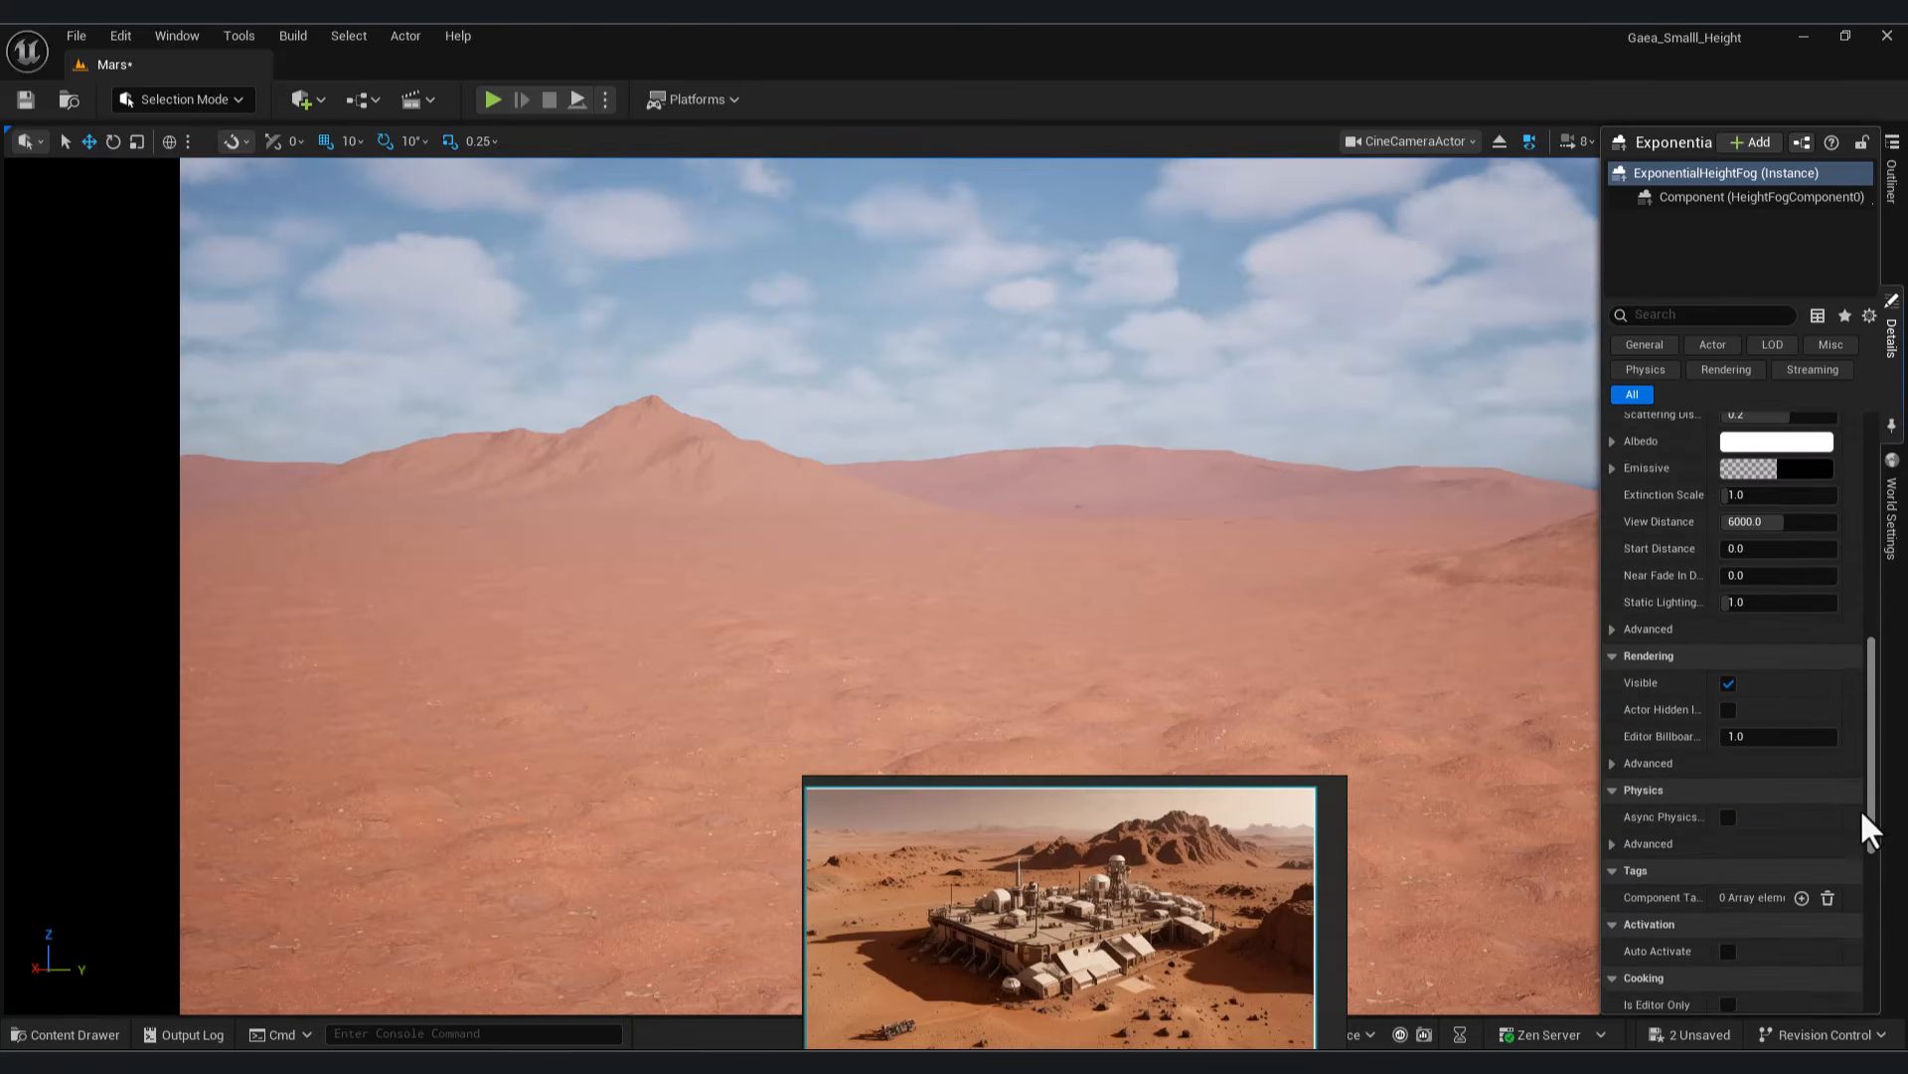
pyautogui.scroll(3, 1861, 810)
pyautogui.scroll(5, 1734, 610)
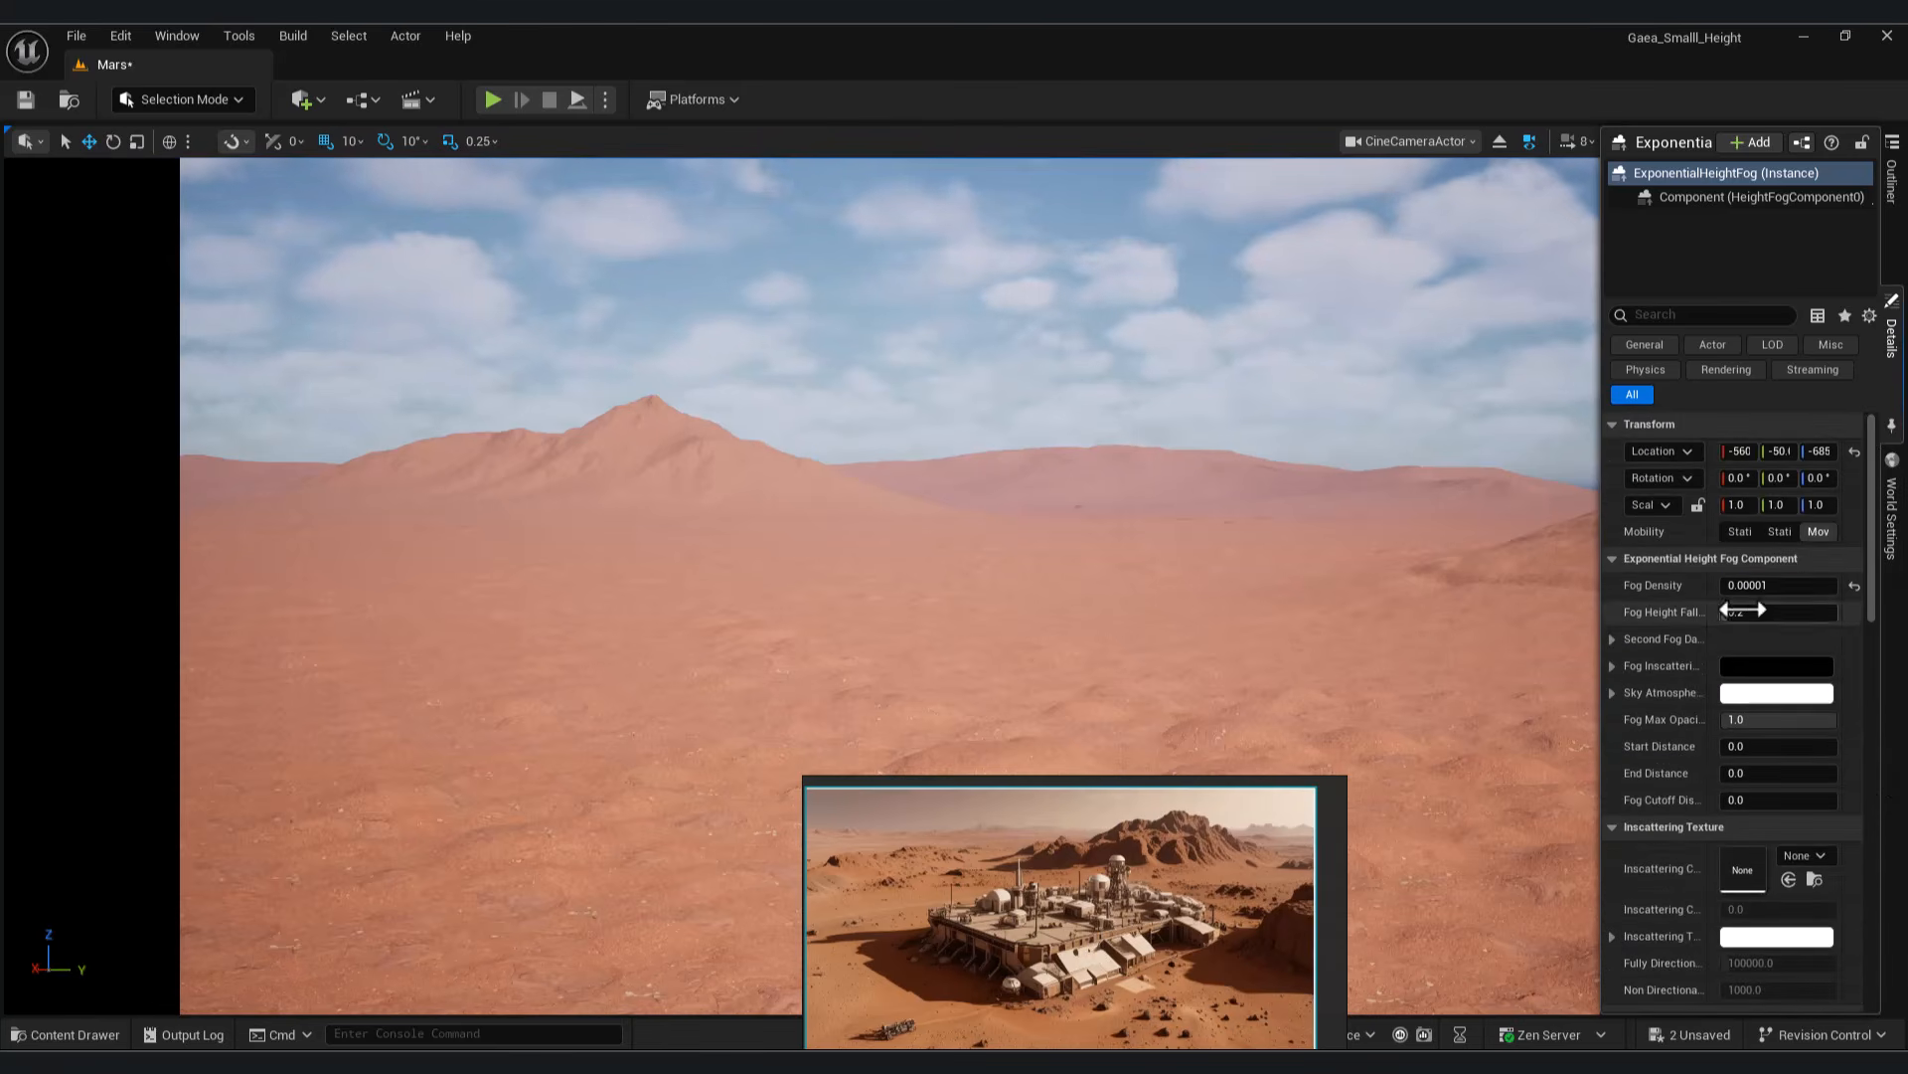
# Thicken the height fog by enabling Volumetric Fog and raising its Scattering Distribution to about 0.44
pyautogui.press('BackSpace')
pyautogui.write('3')
pyautogui.press('Return')
pyautogui.moveTo(1873, 548)
pyautogui.mouseDown()
pyautogui.moveTo(1892, 752)
pyautogui.moveTo(1853, 548)
pyautogui.mouseUp()
pyautogui.moveTo(1779, 612); pyautogui.dragTo(1875, 778)
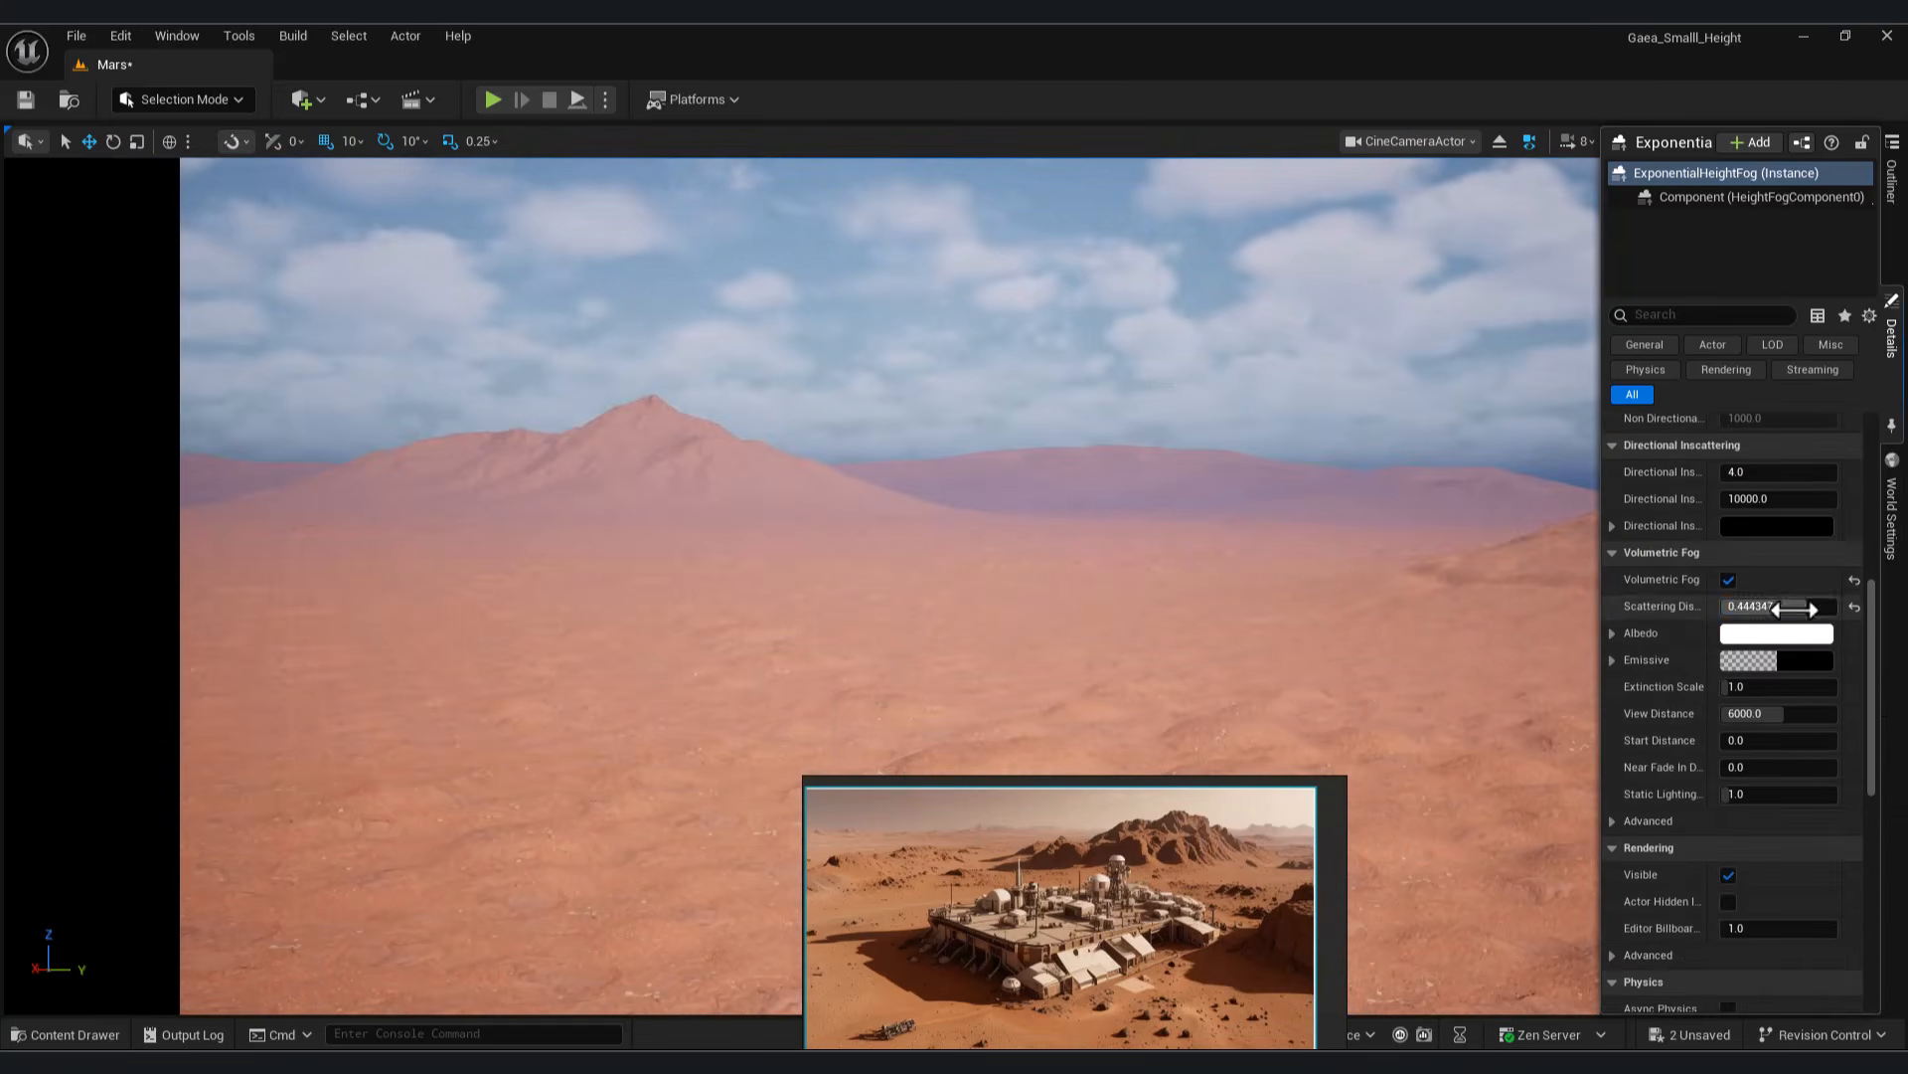
# Rotate the sun's direction so the light shades the mountain and ground mounds, keeping the landscape selected
pyautogui.moveTo(1014, 925); pyautogui.dragTo(1322, 810, button='right')
pyautogui.click(1354, 585)
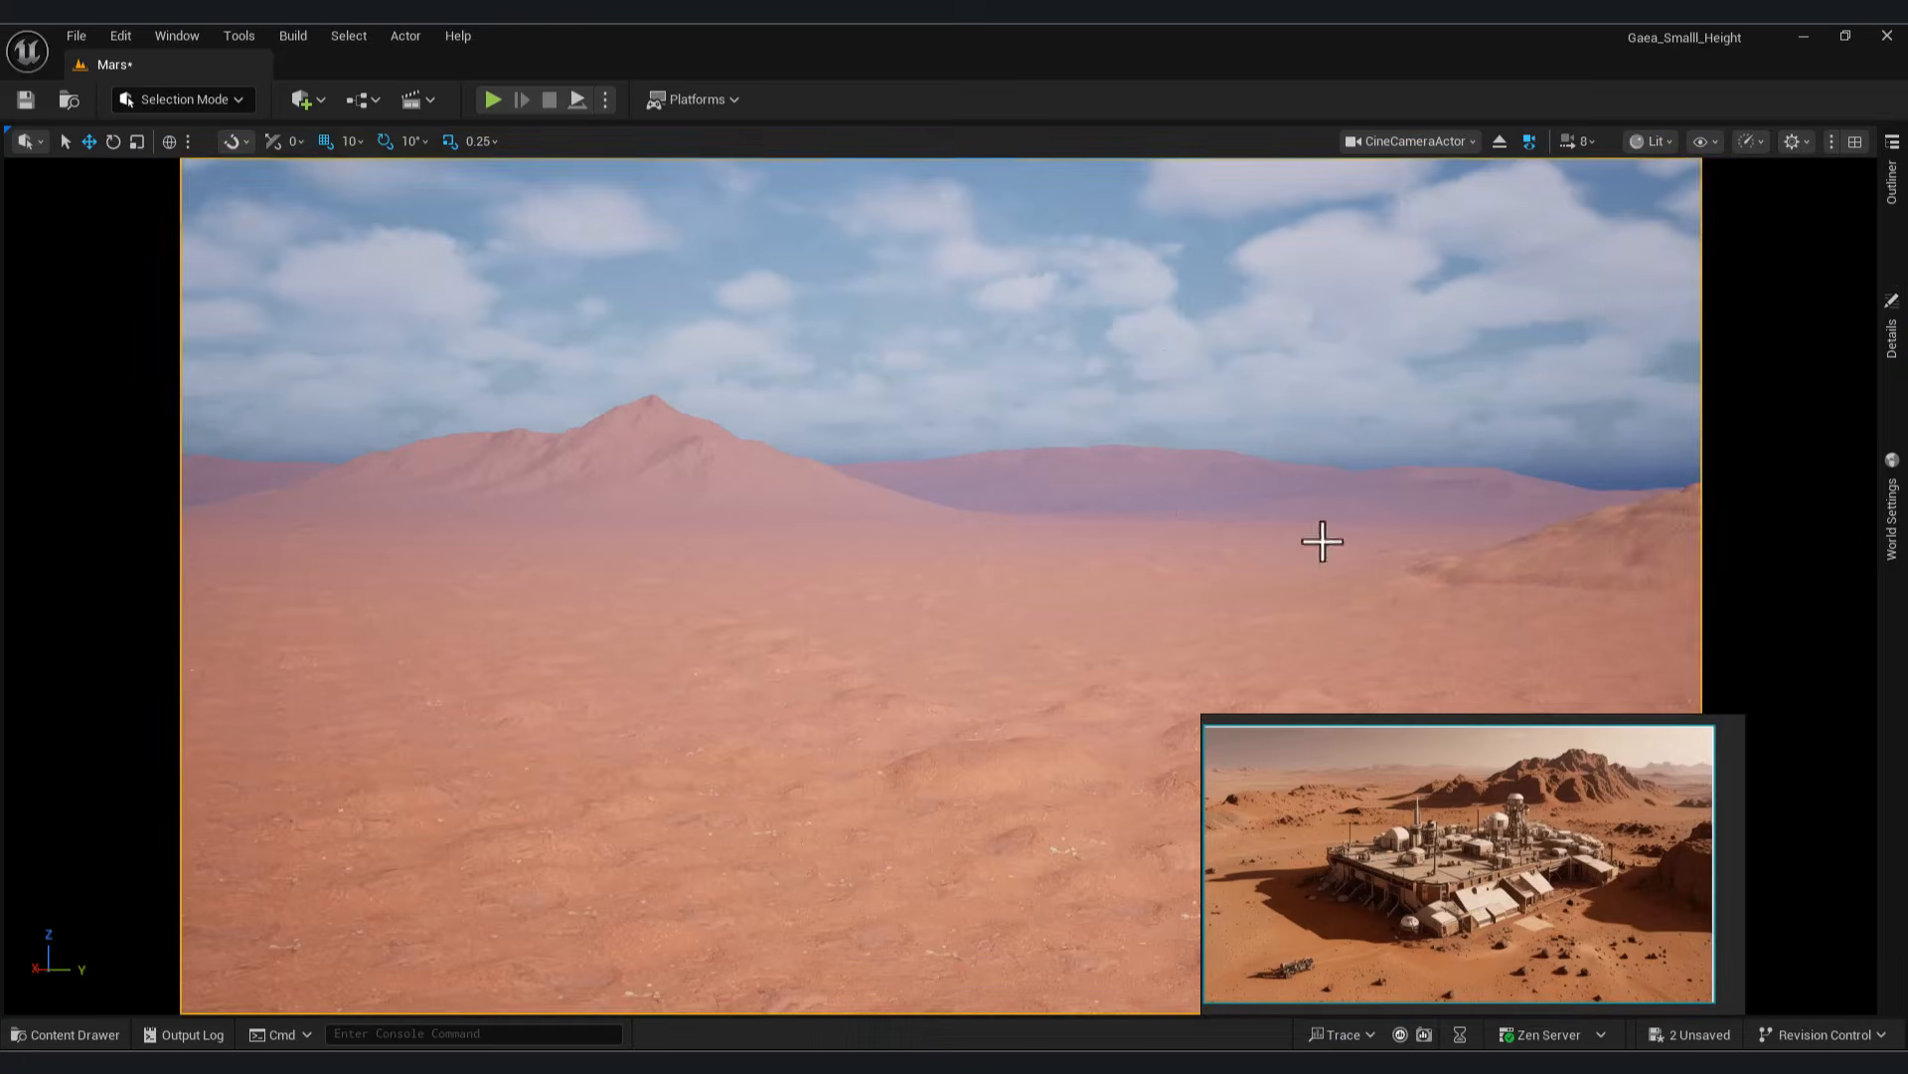
pyautogui.press('l')
pyautogui.moveTo(1091, 574); pyautogui.dragTo(1197, 579)
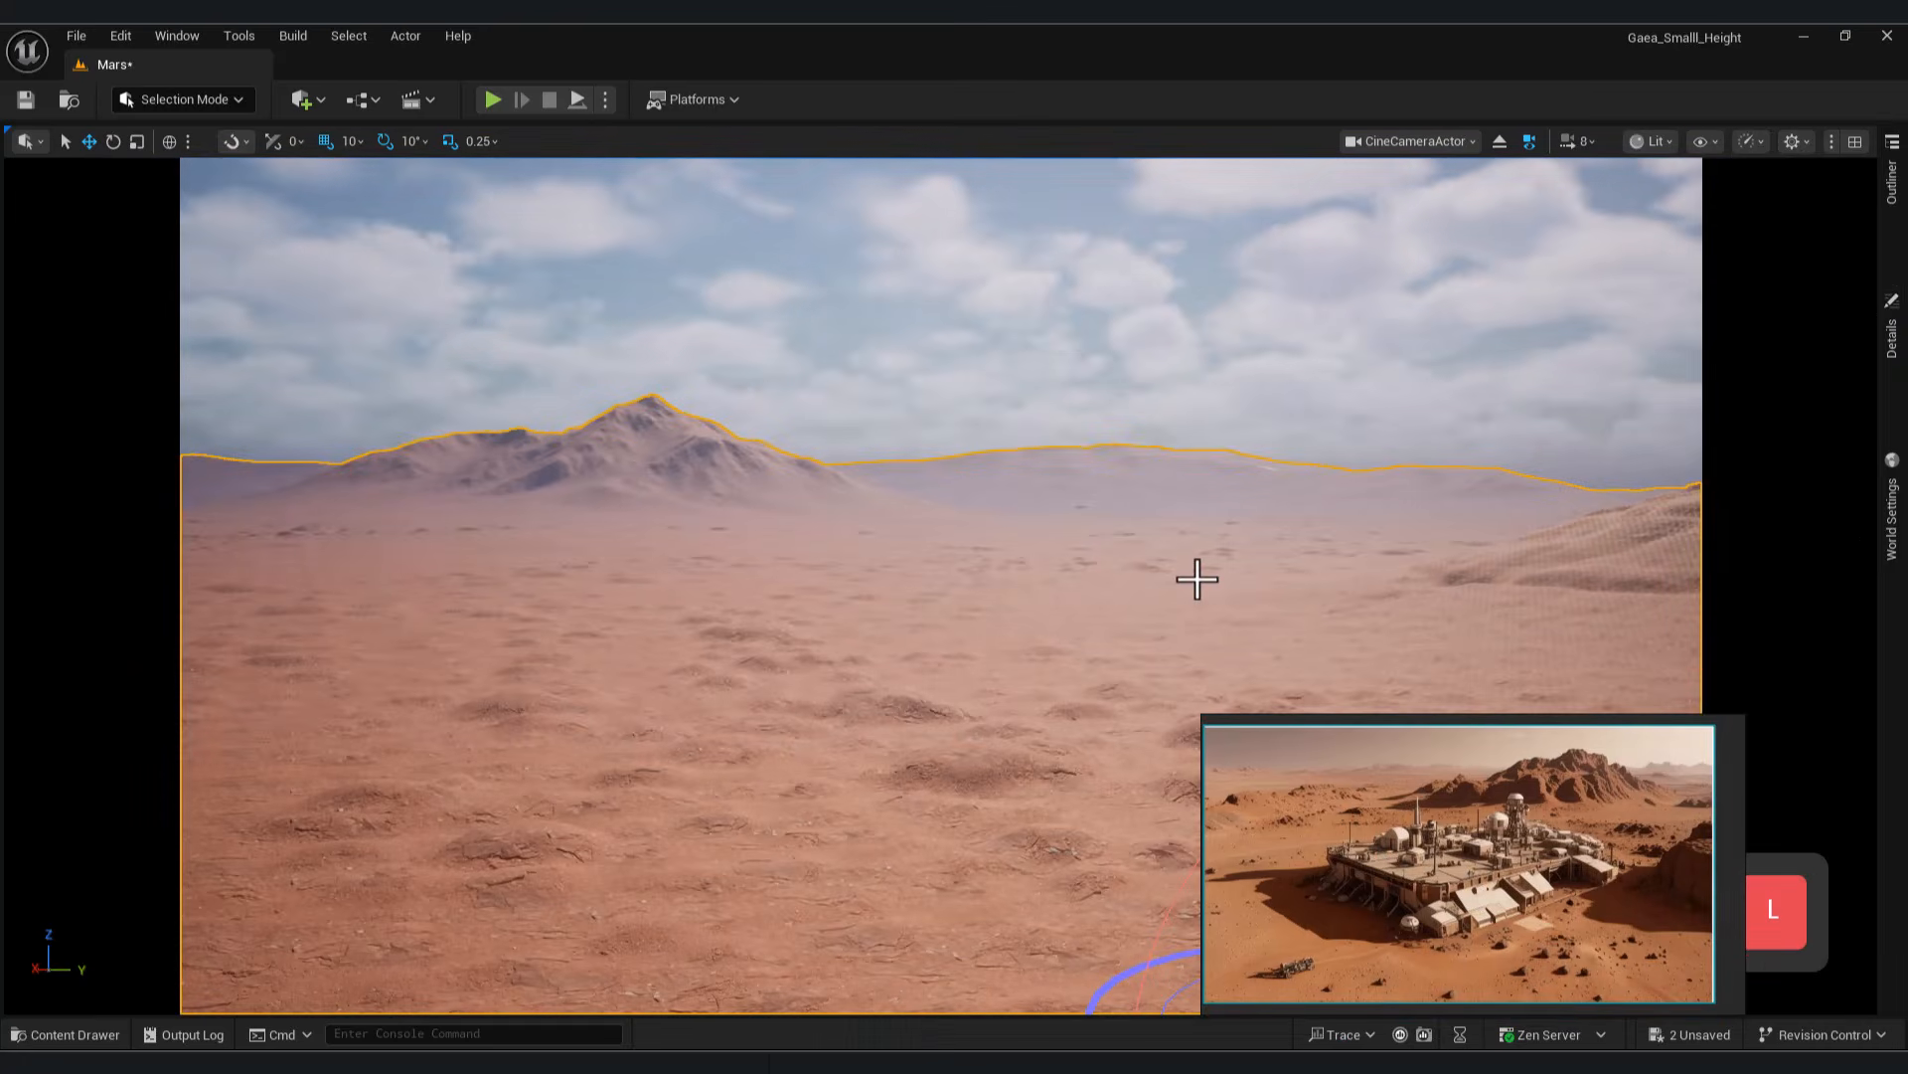
pyautogui.click(1203, 580)
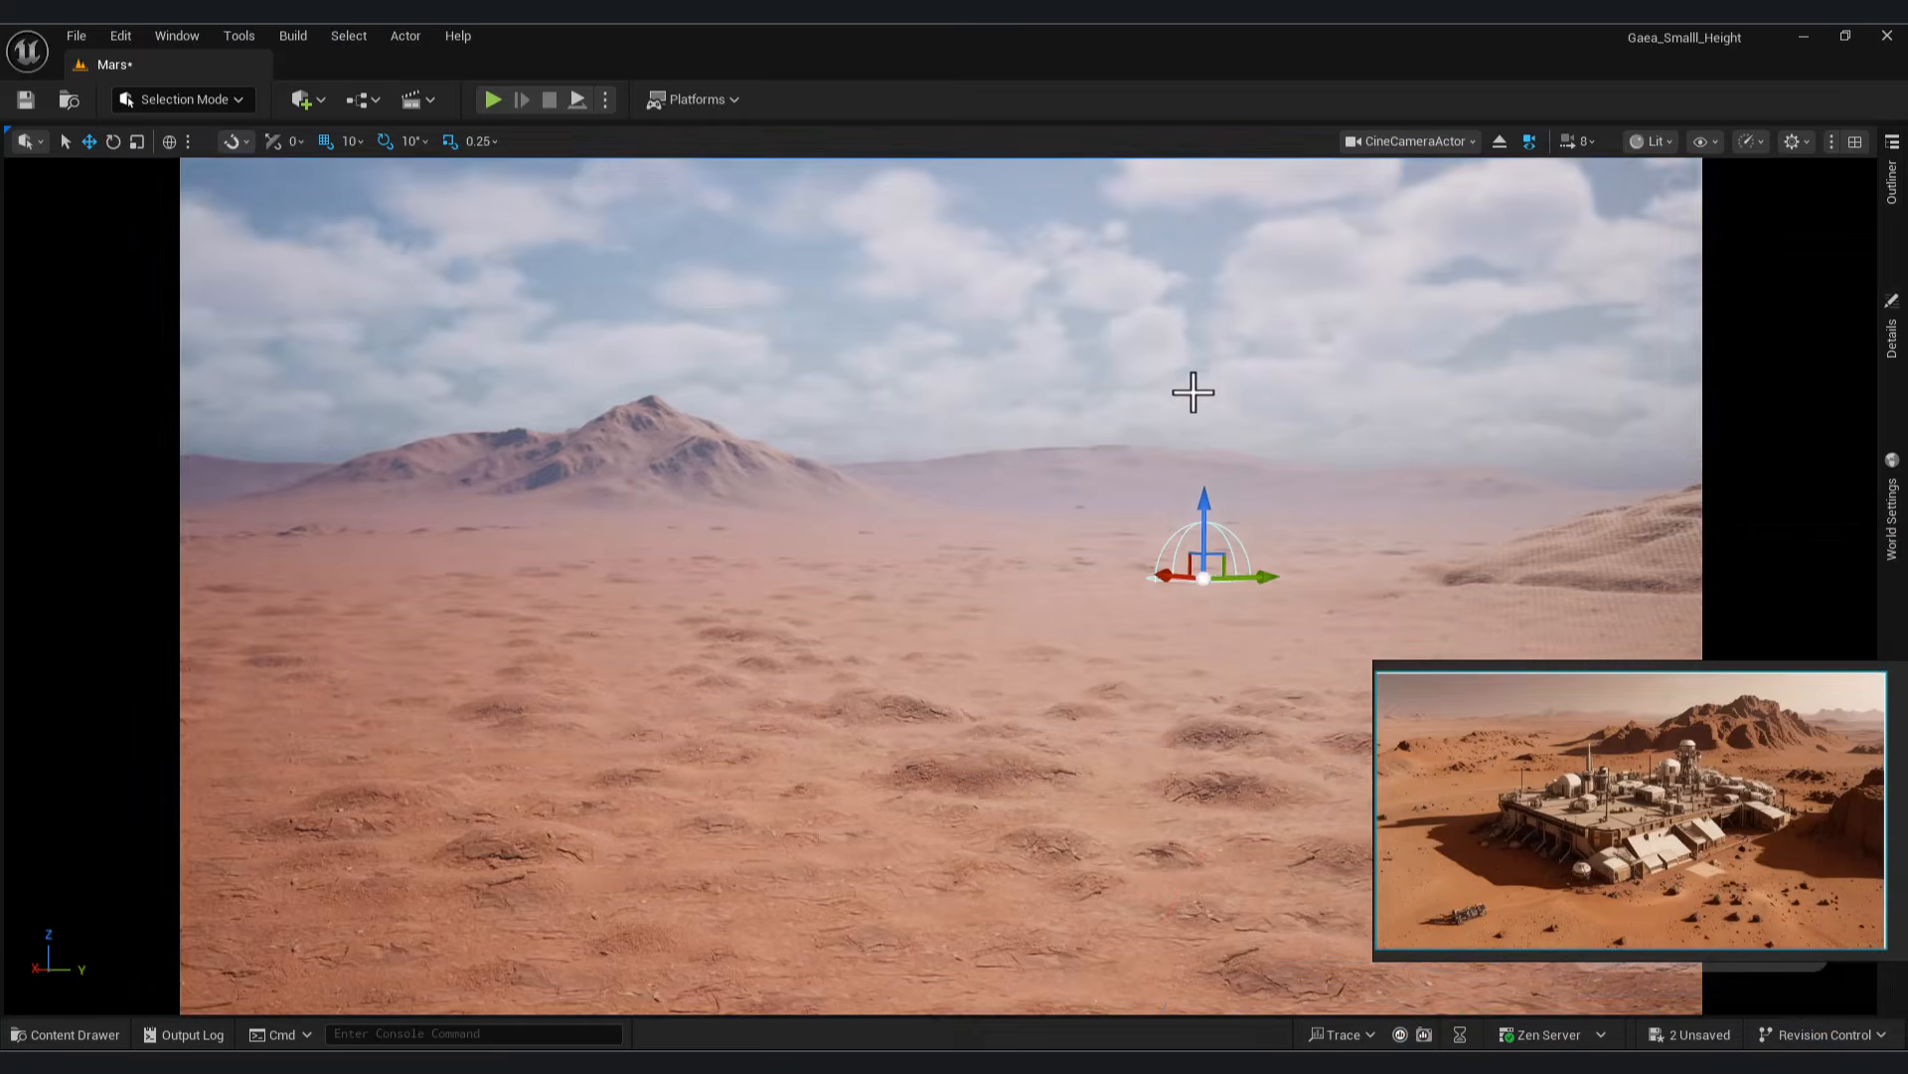
pyautogui.hotkey('ctrl', 'z')
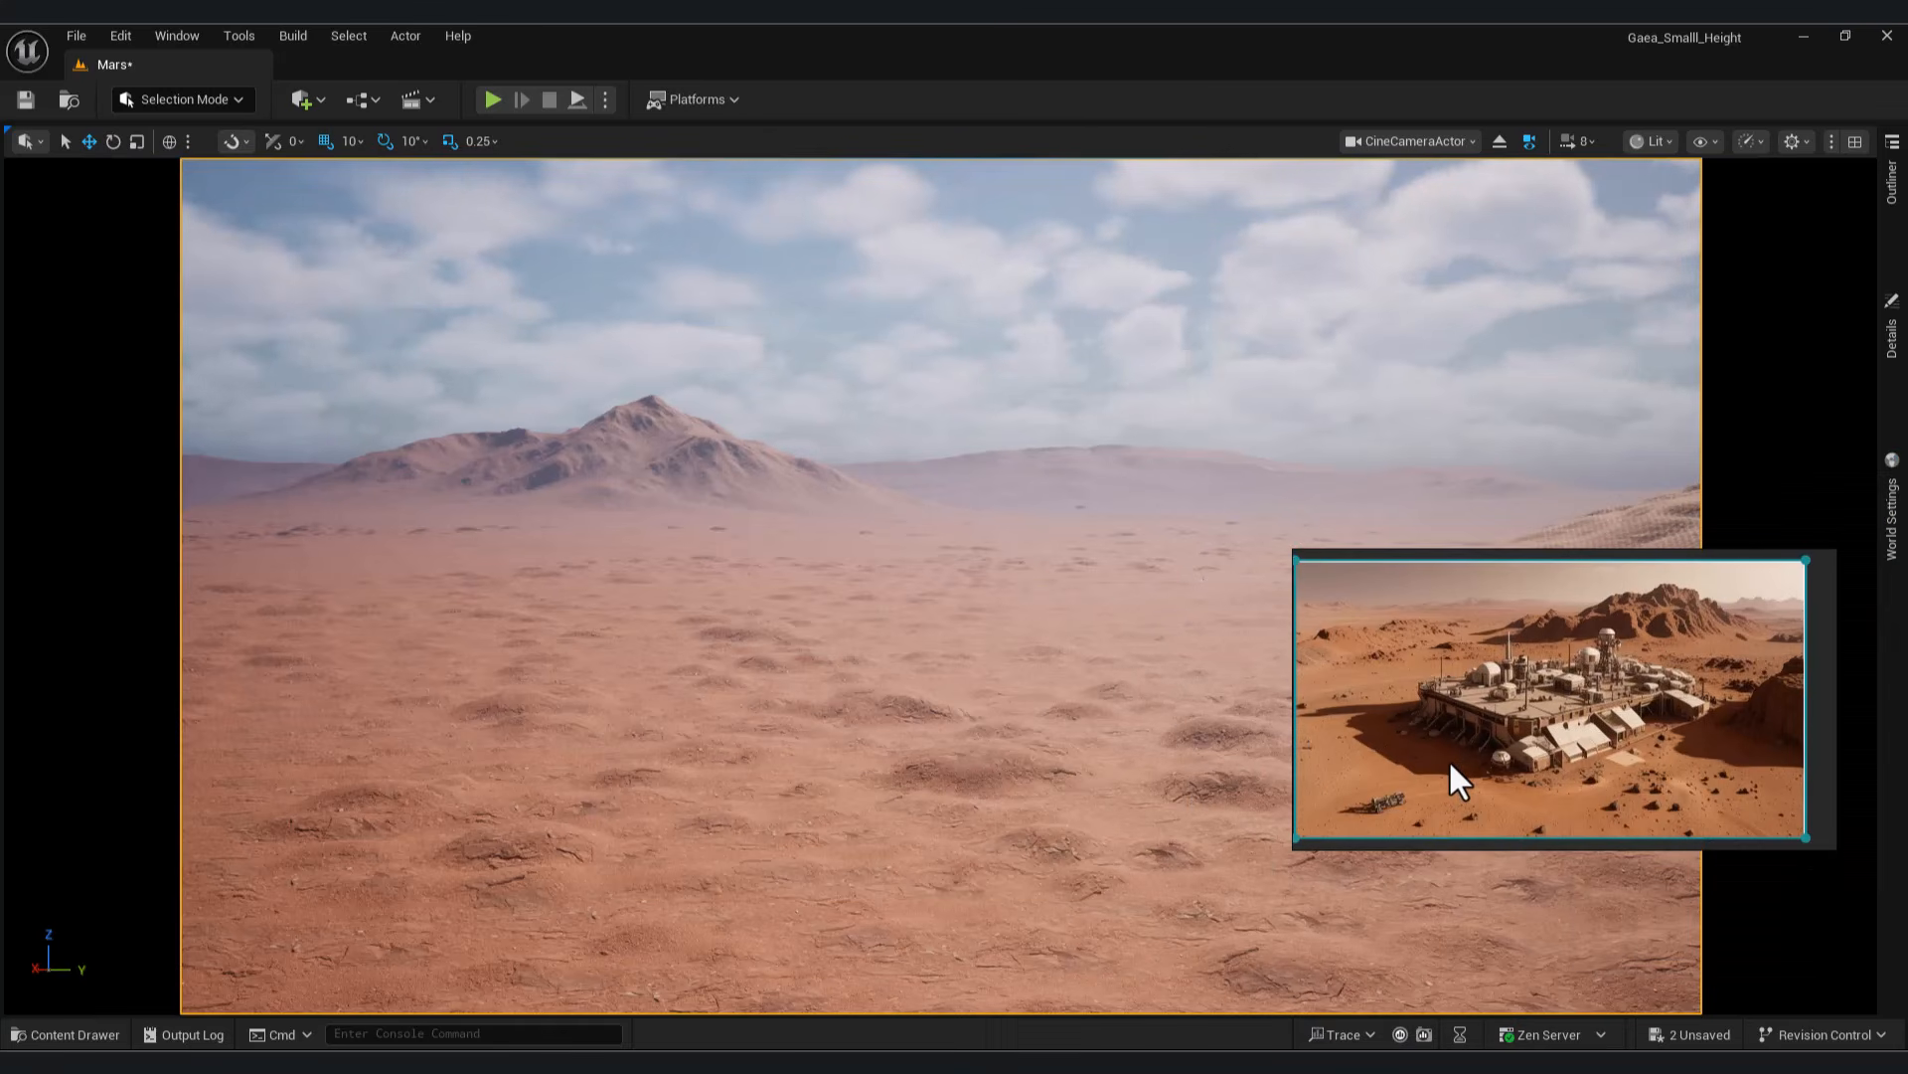
# Save the Mars level
pyautogui.click(1401, 971)
pyautogui.click(76, 36)
pyautogui.moveTo(154, 239)
pyautogui.click(249, 200)
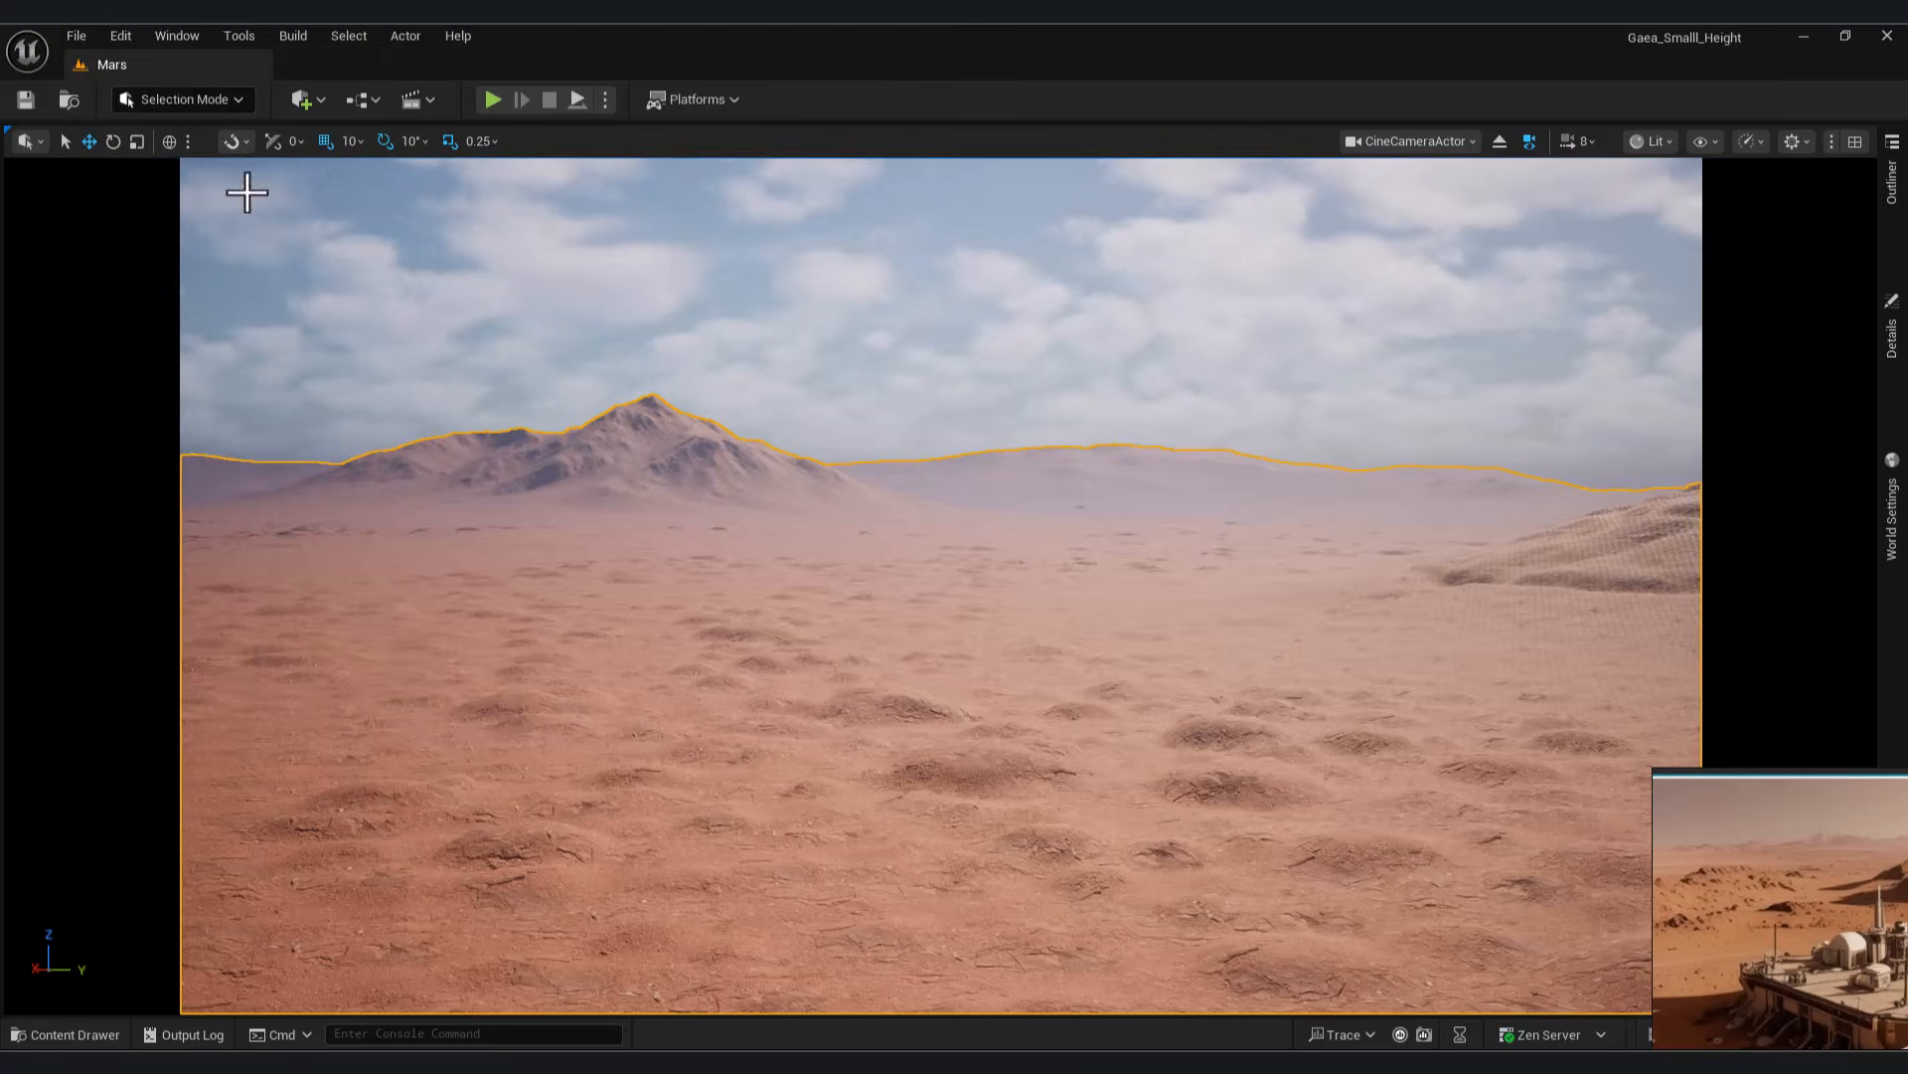
# Open the project's plugin list
pyautogui.click(177, 100)
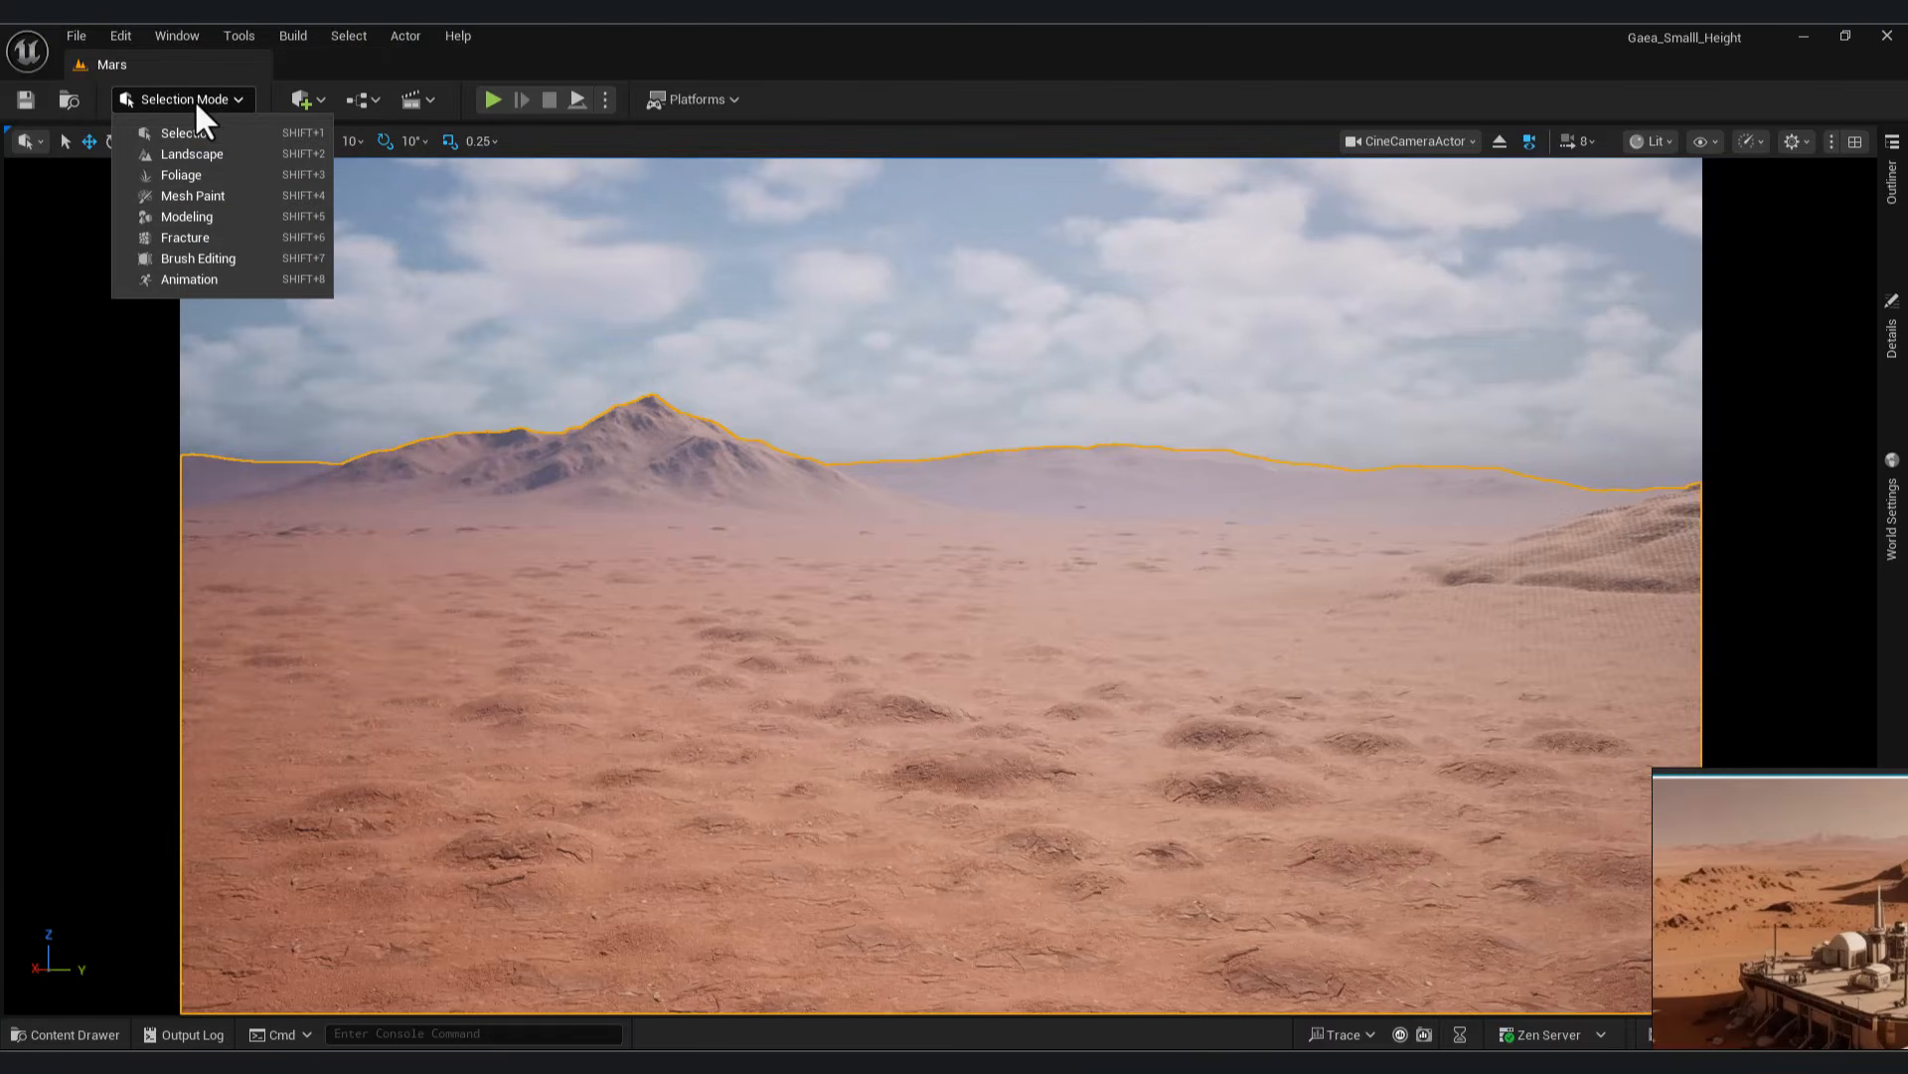
pyautogui.click(75, 35)
pyautogui.click(120, 34)
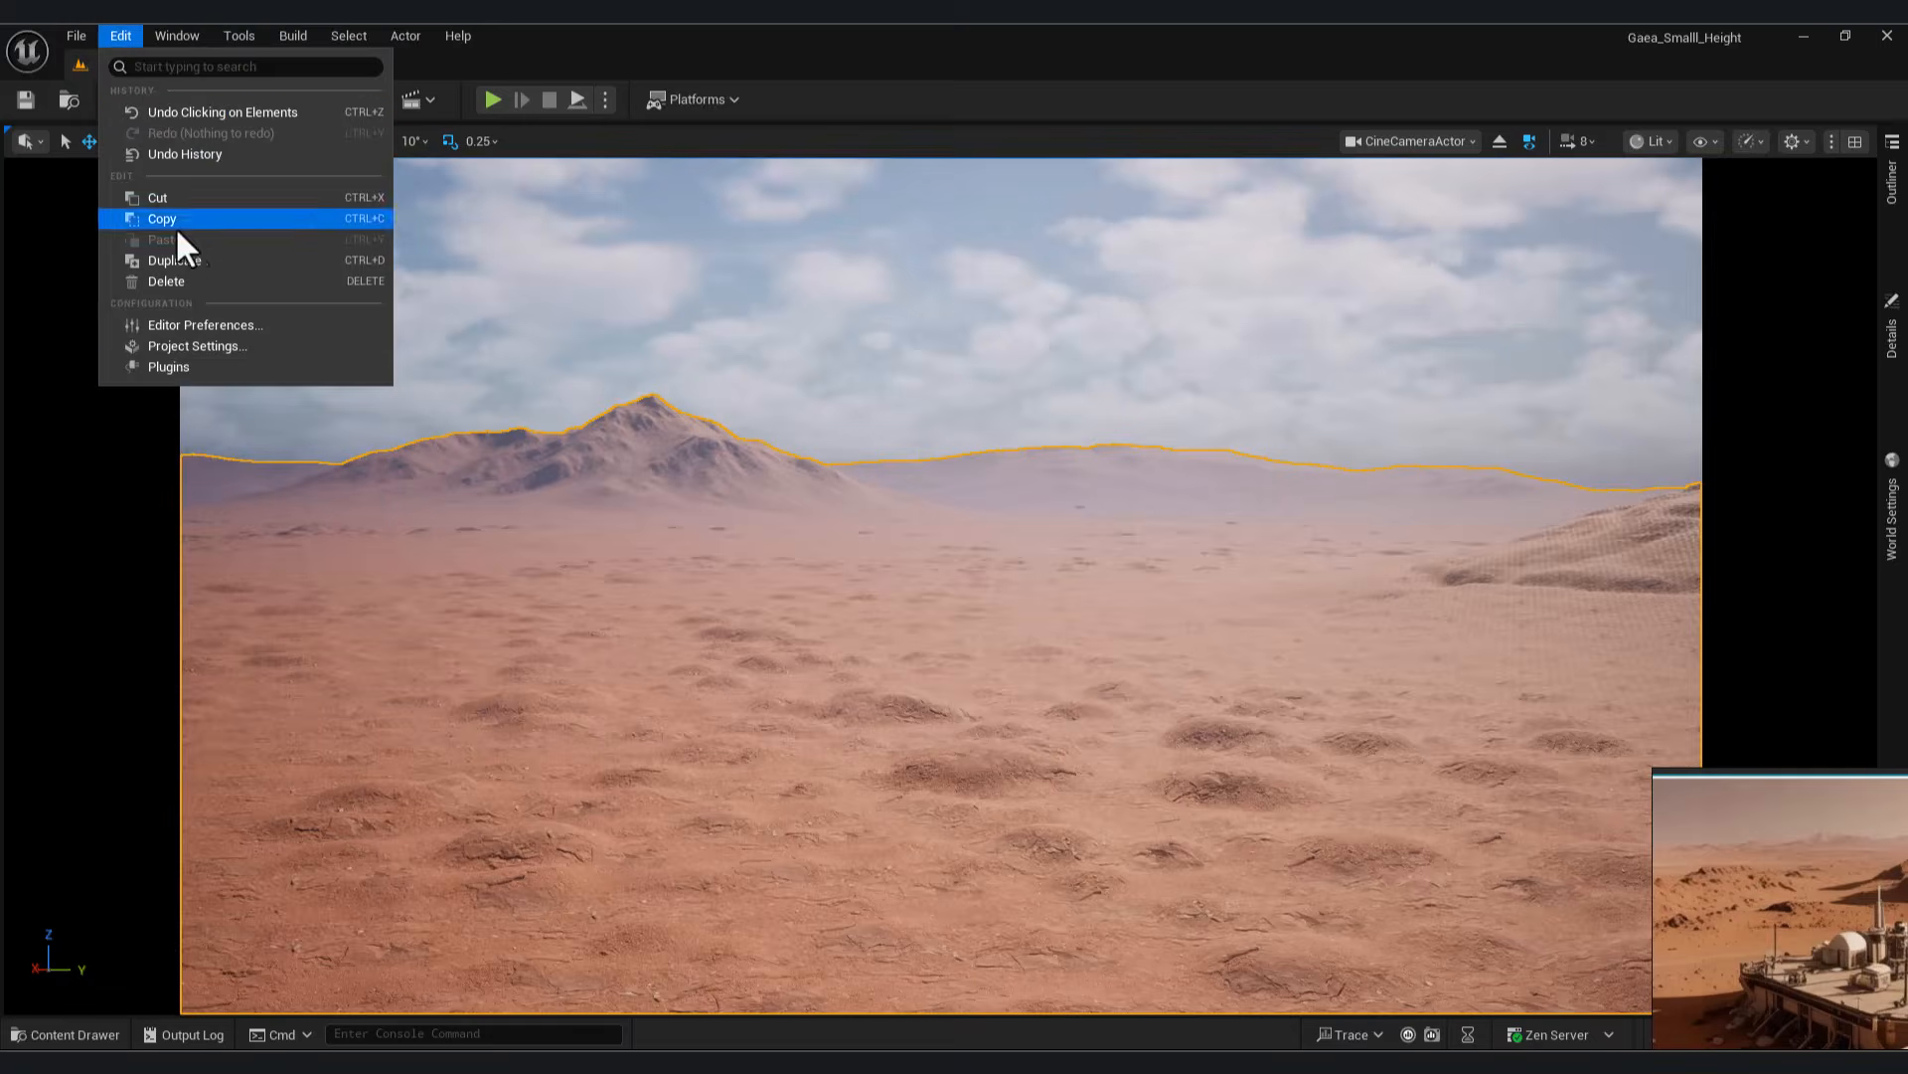
pyautogui.click(214, 367)
# Switch to the Poly Haven site in the browser, browse the sky HDRIs and open Qwantani Dusk 2
pyautogui.write('hdris/skies')
pyautogui.click(597, 255)
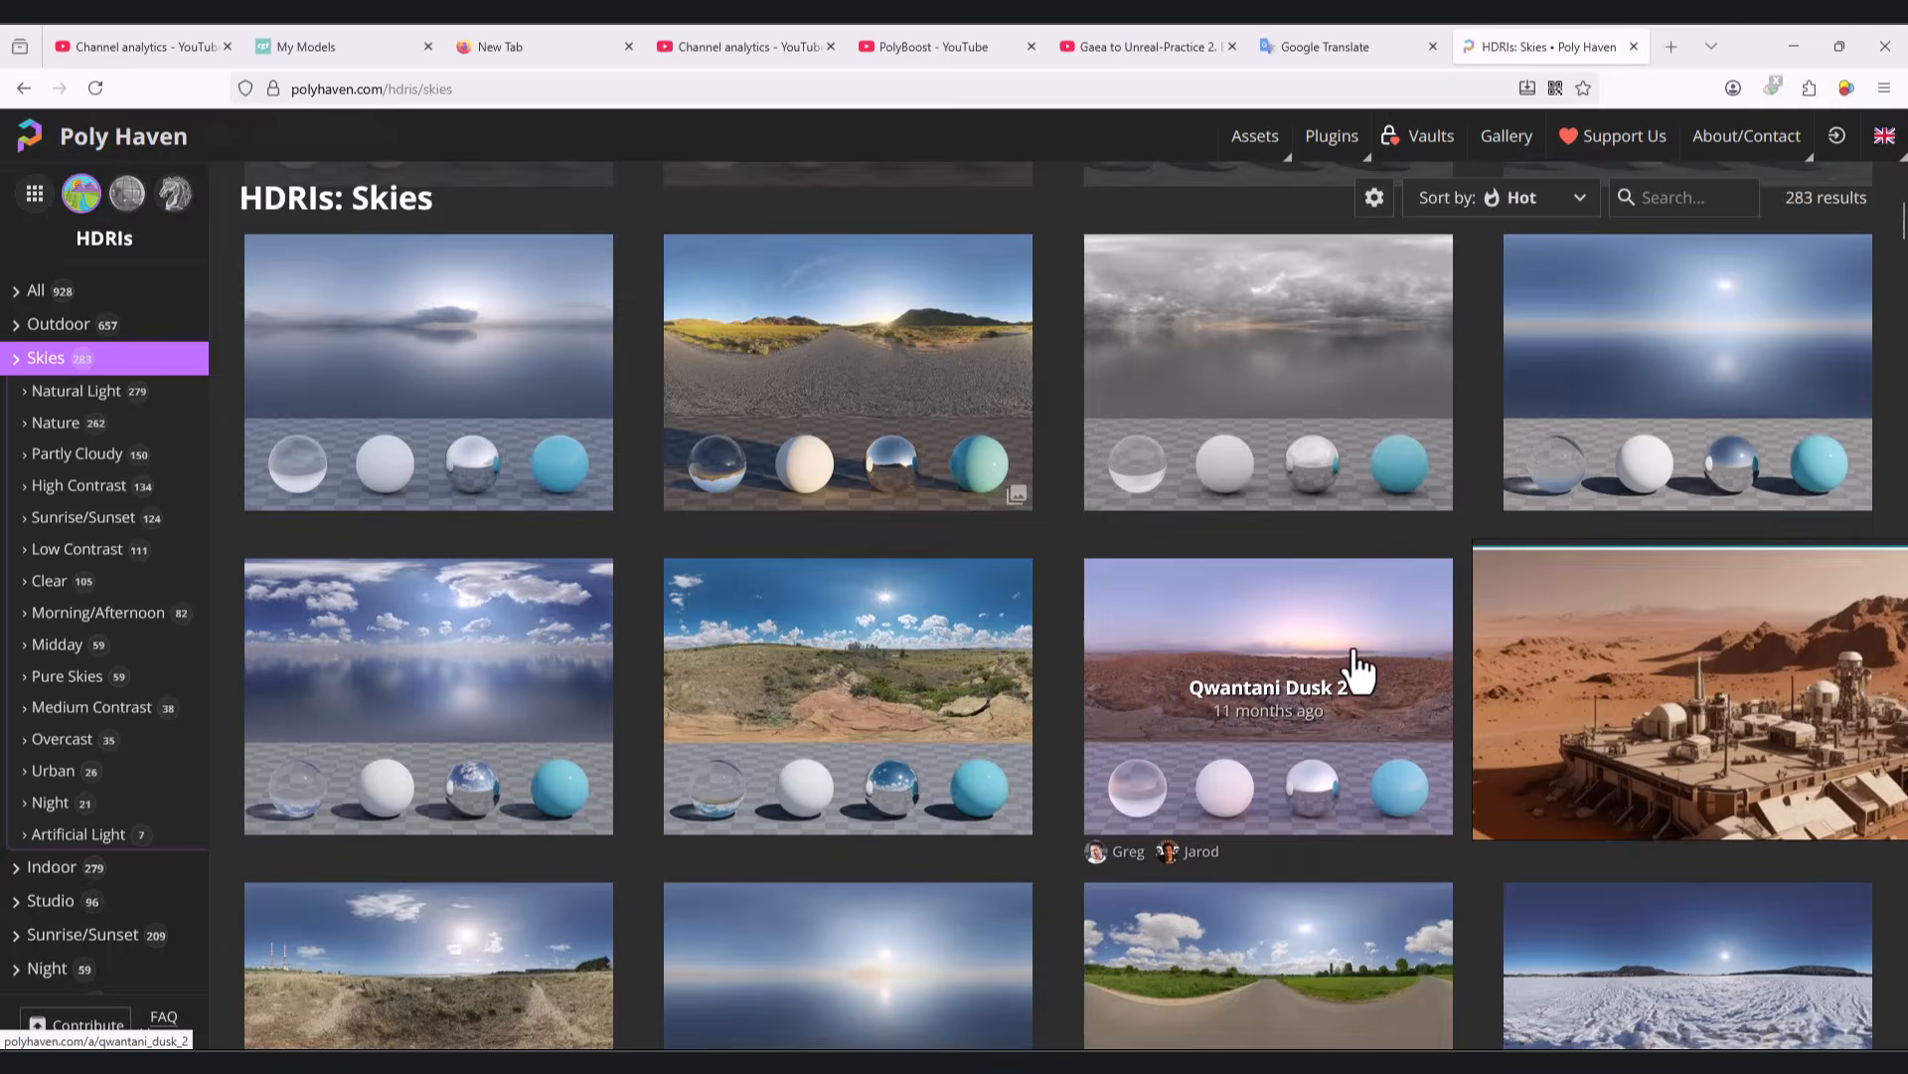
pyautogui.click(1355, 669)
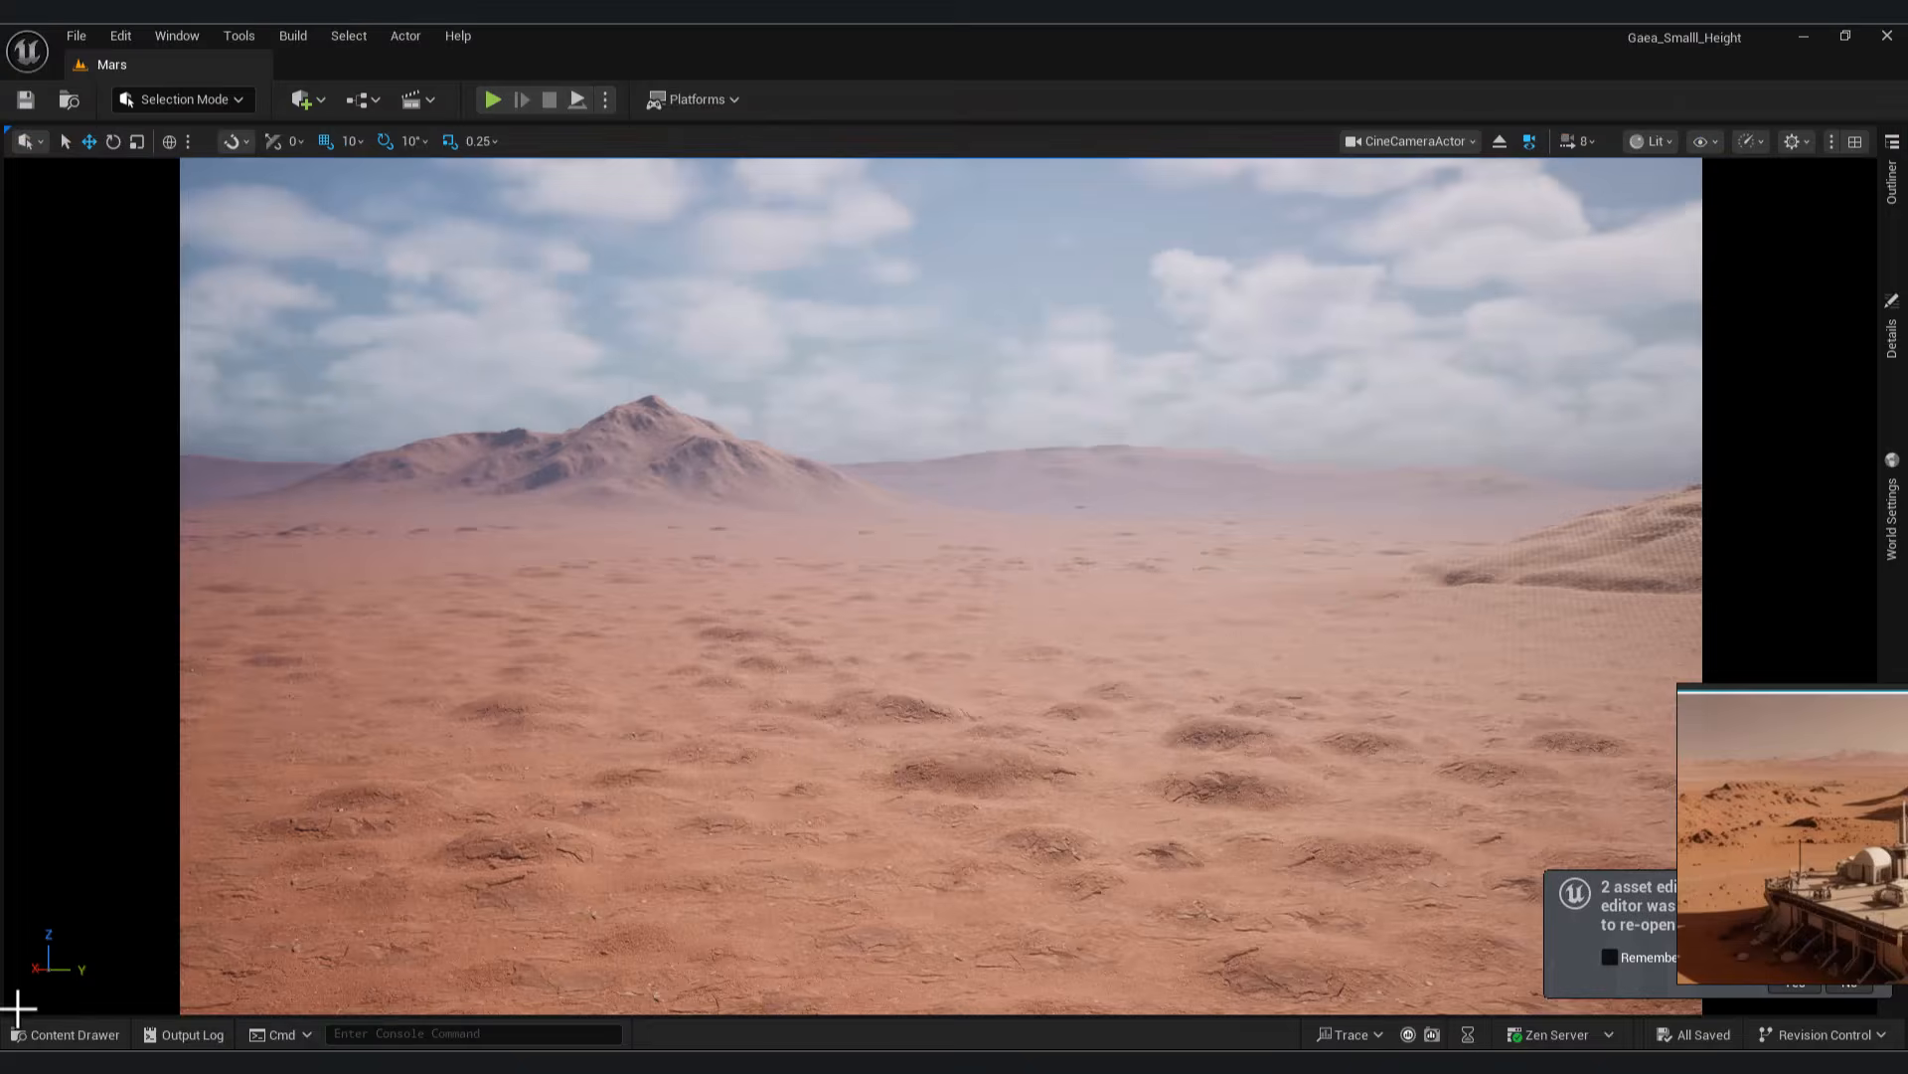
# Import qwantani_dusk_2_4k.hdr from the Gaea folder into the project's Content folder
pyautogui.click(61, 1036)
pyautogui.click(97, 761)
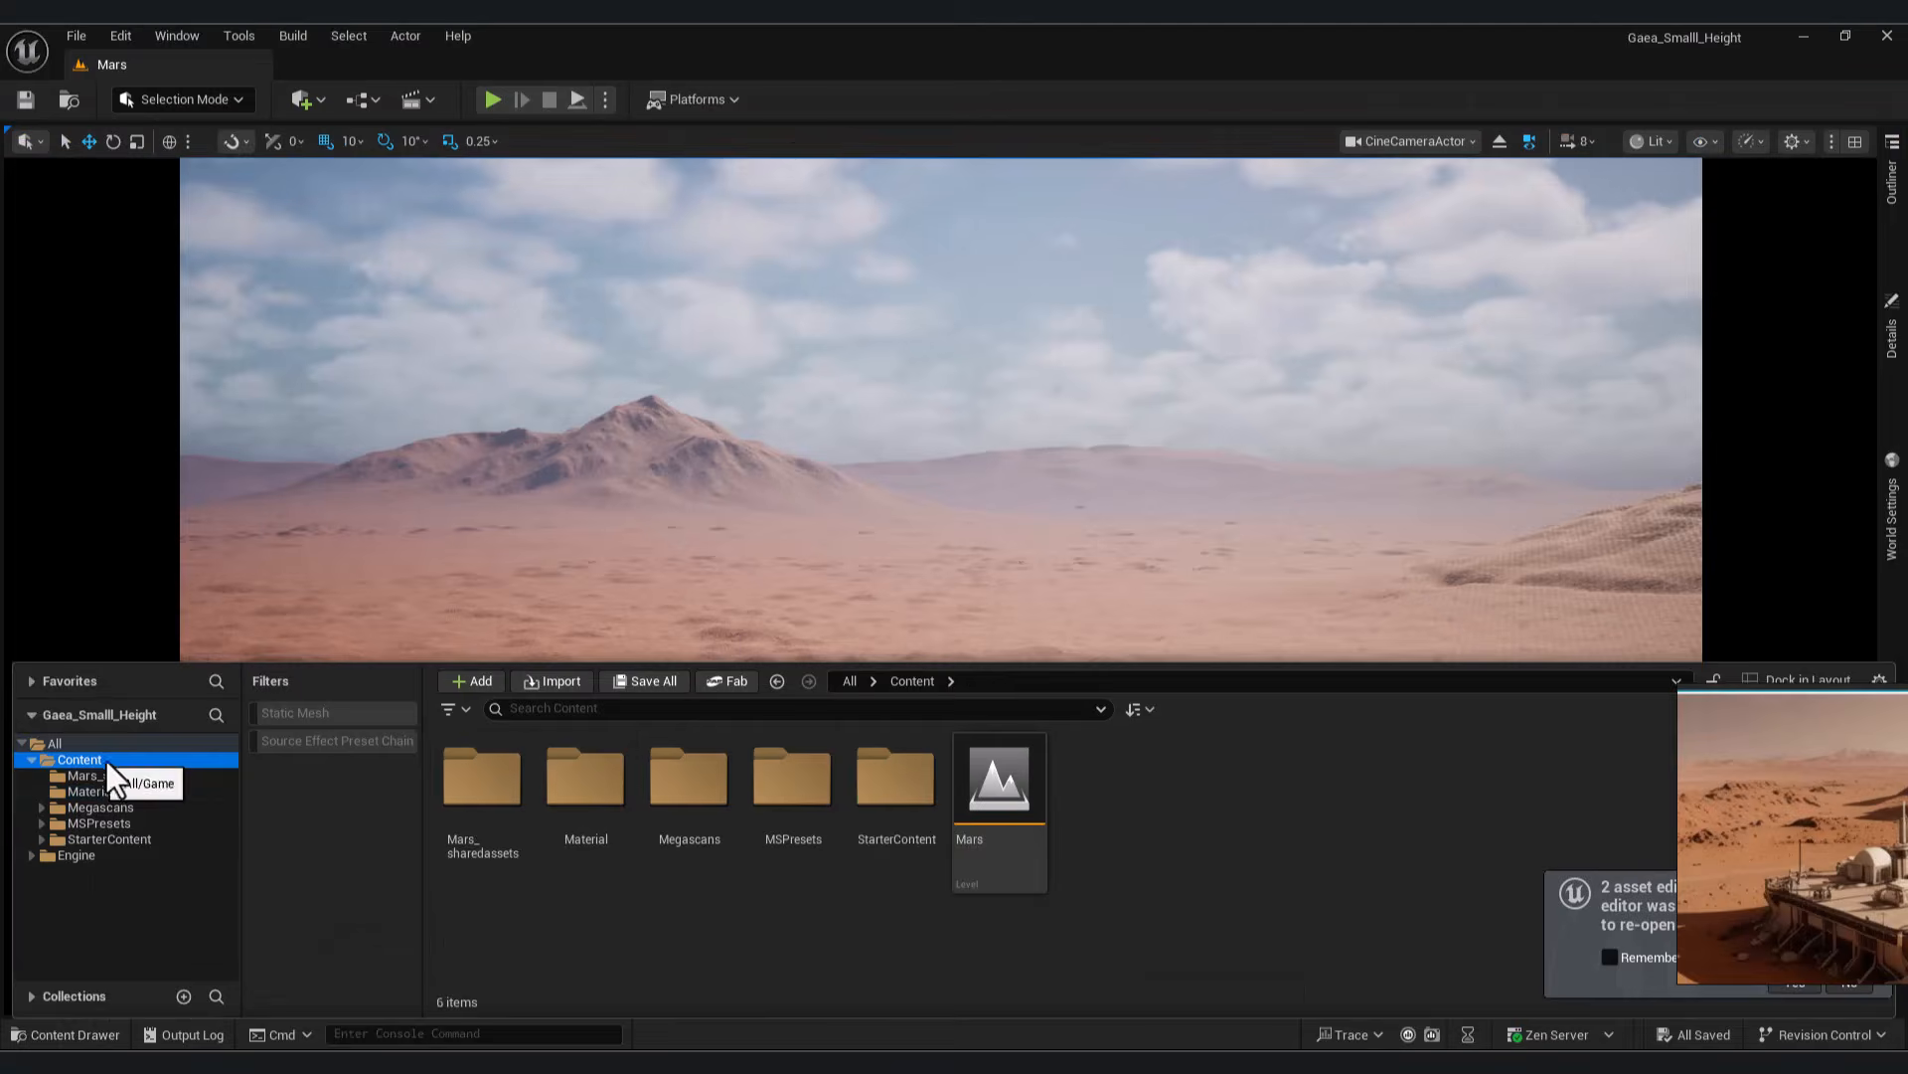
pyautogui.hotkey('alt', 'Tab')
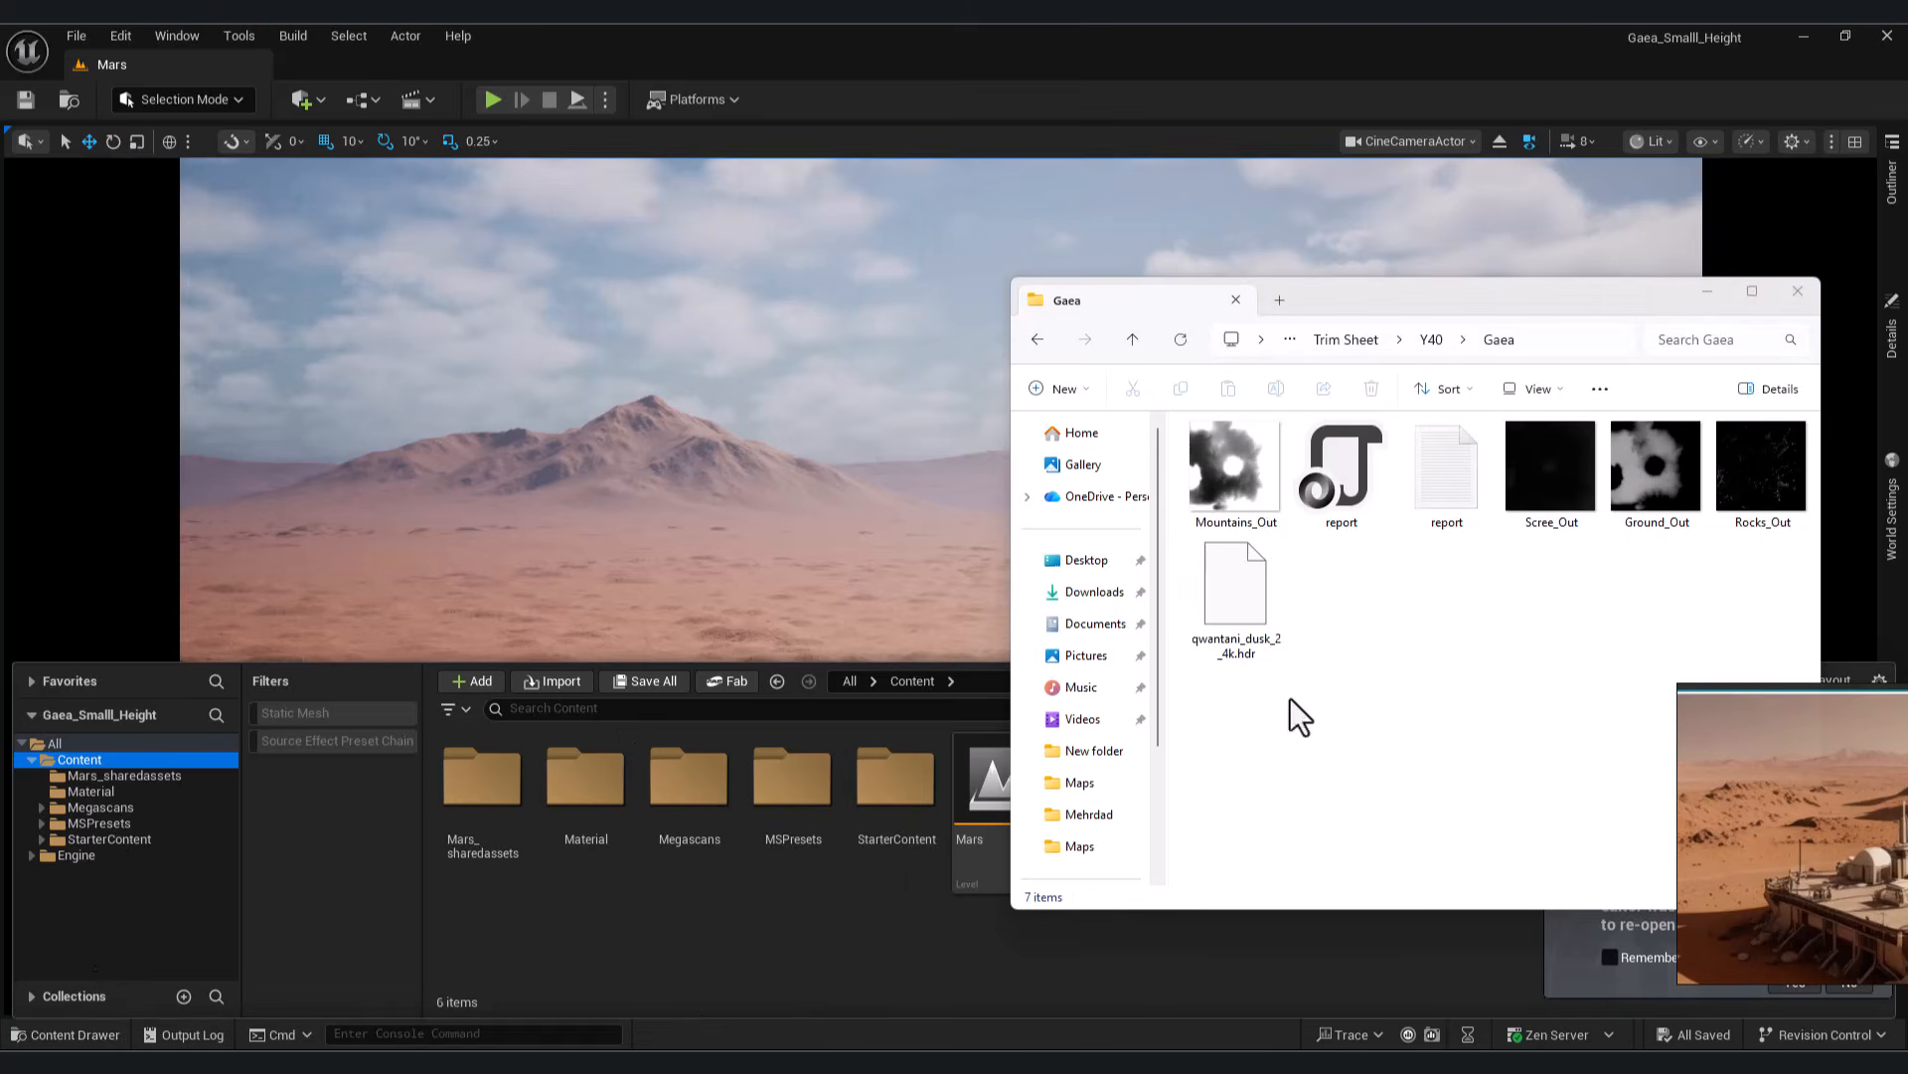
pyautogui.click(1709, 292)
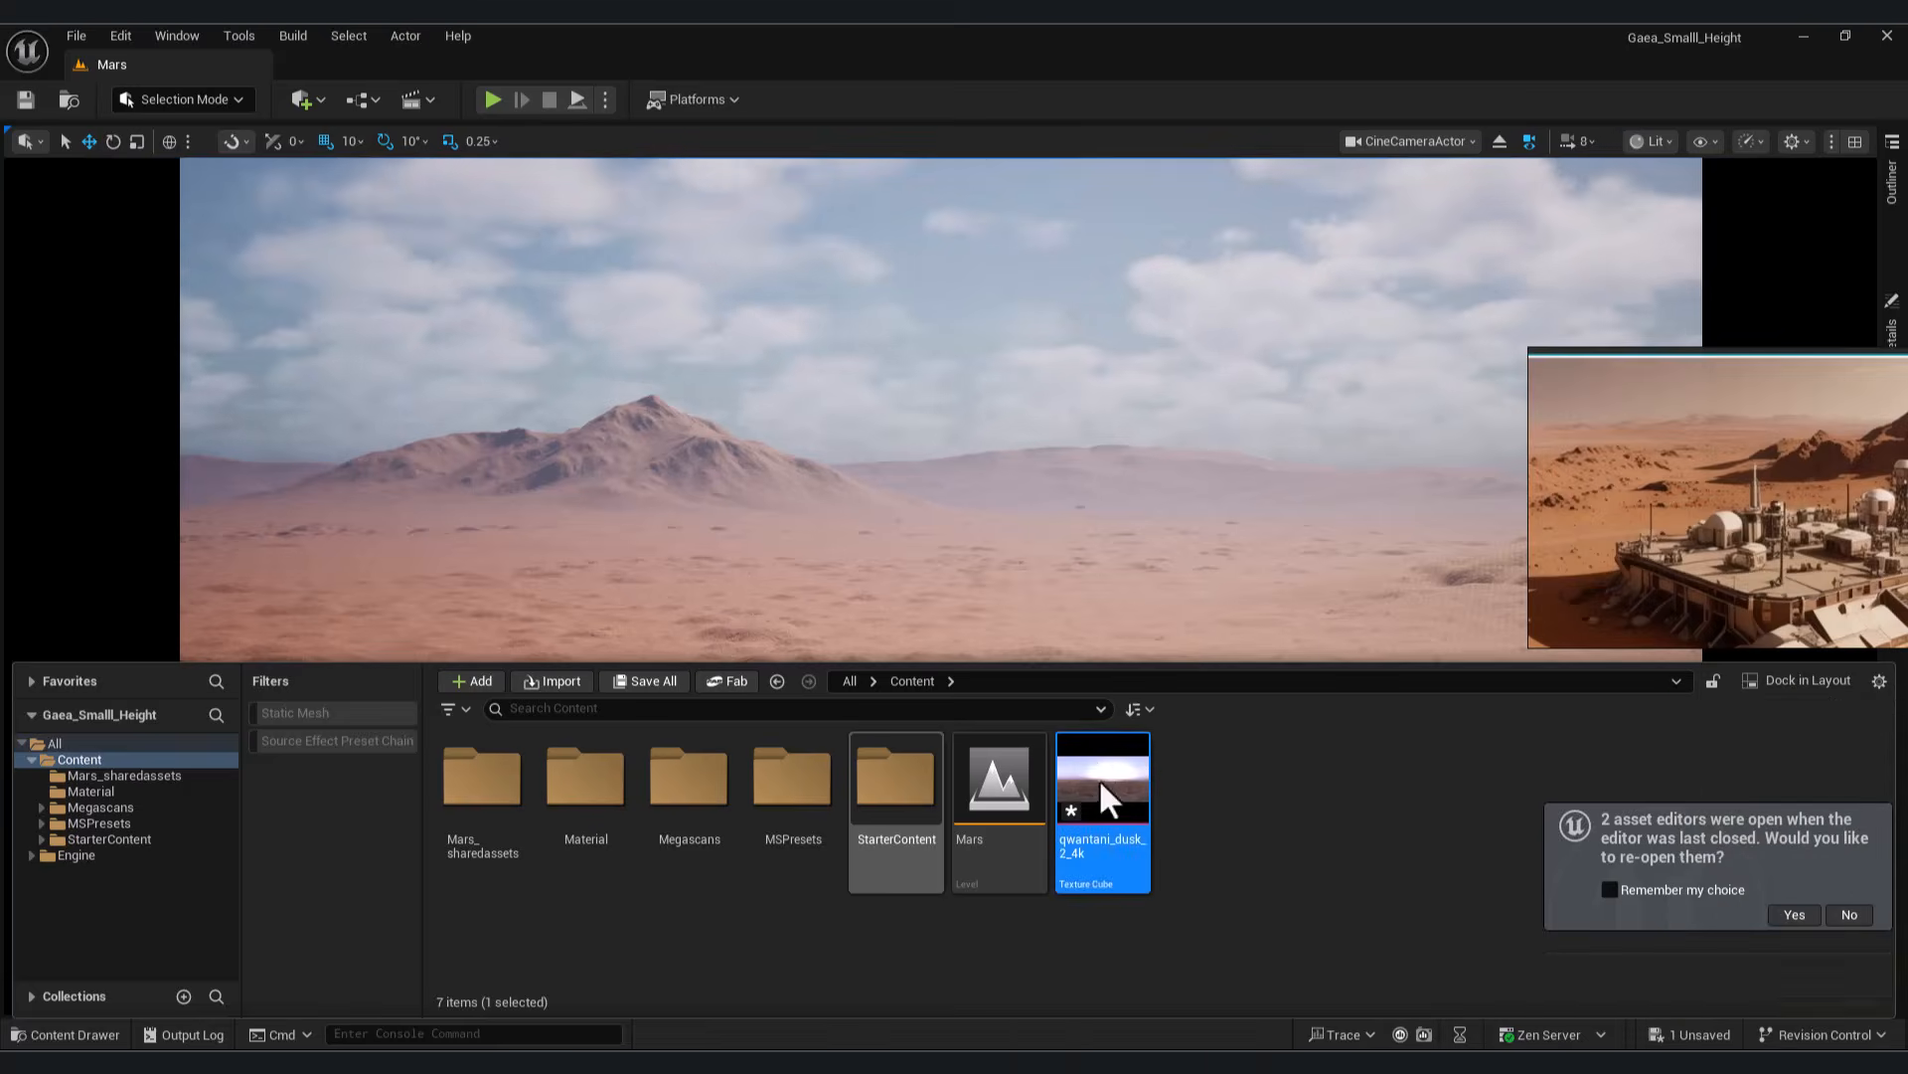
pyautogui.doubleClick(1100, 779)
pyautogui.moveTo(1746, 450); pyautogui.dragTo(1831, 618)
# Find the HDRI Backdrop actor and place it on the ground in front of the camera
pyautogui.click(1894, 184)
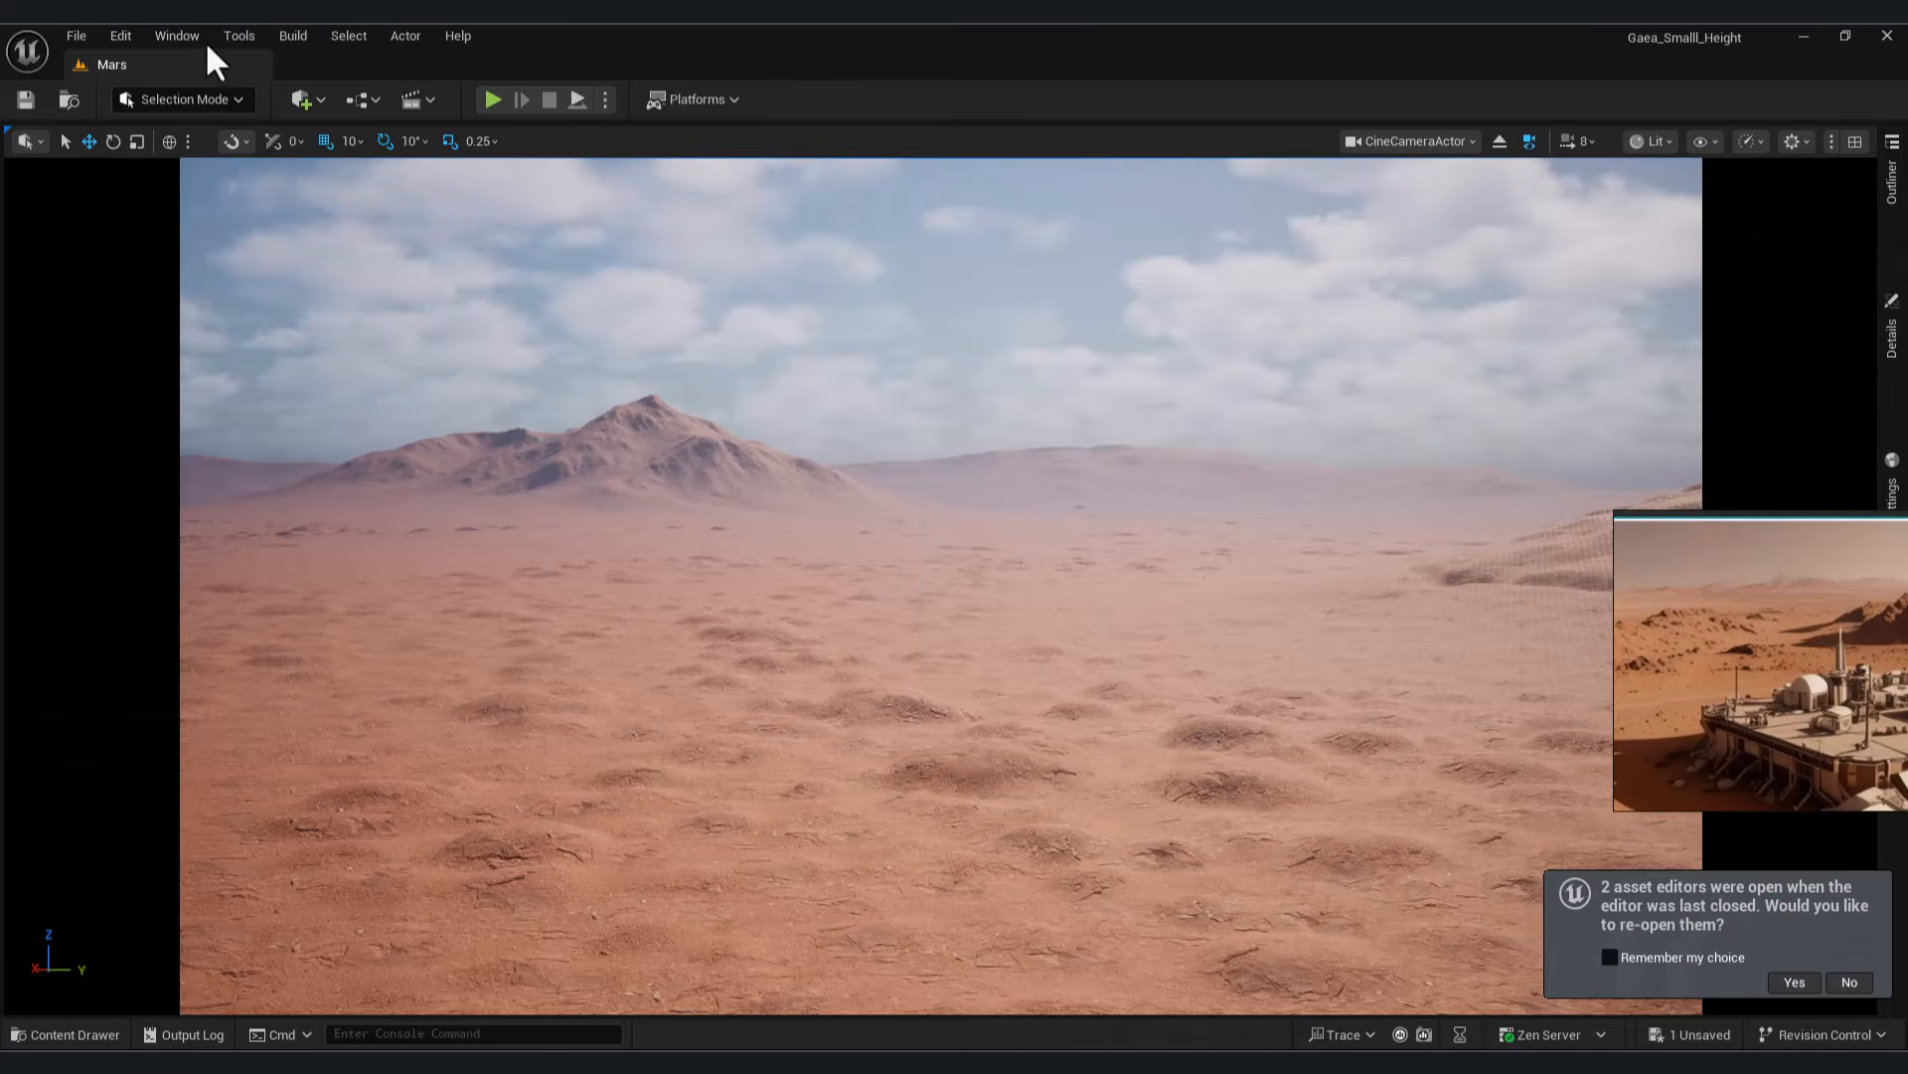
pyautogui.click(300, 99)
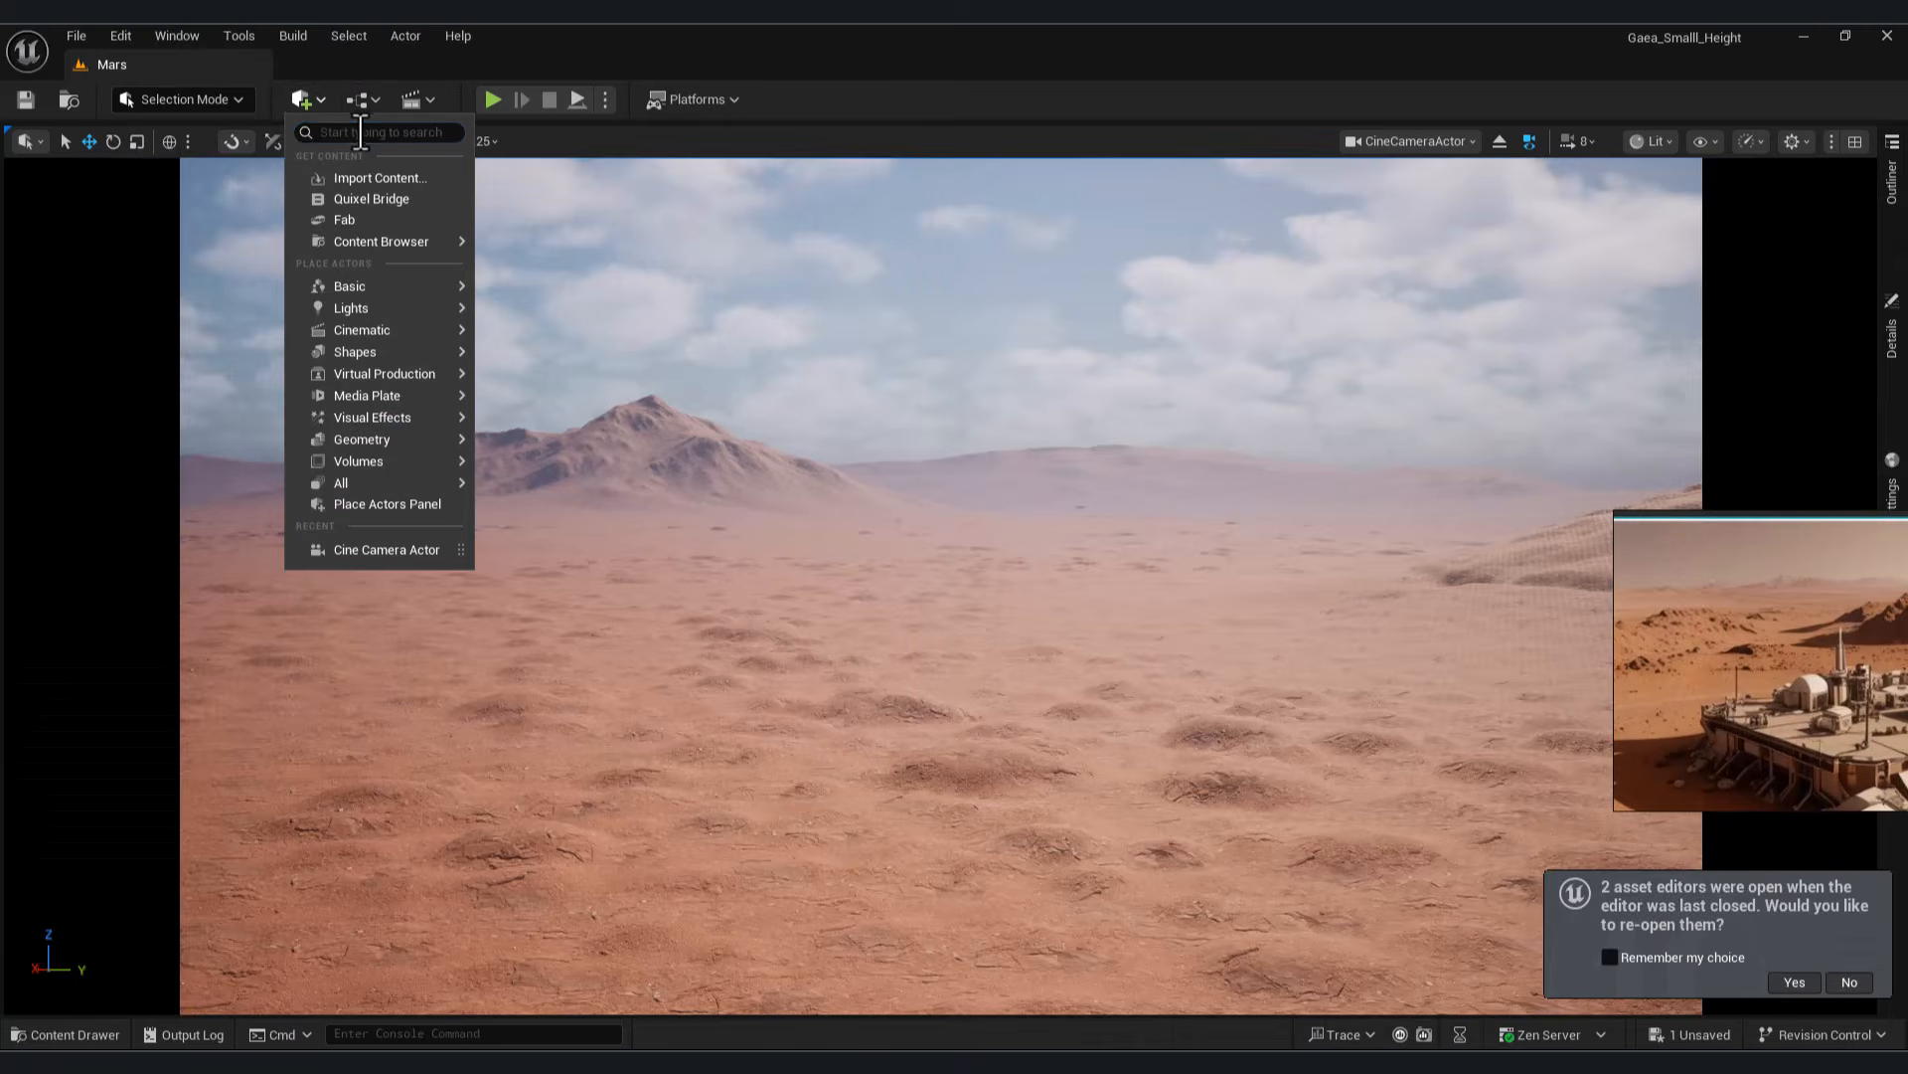
pyautogui.write('hdri')
pyautogui.moveTo(399, 162); pyautogui.dragTo(1006, 668)
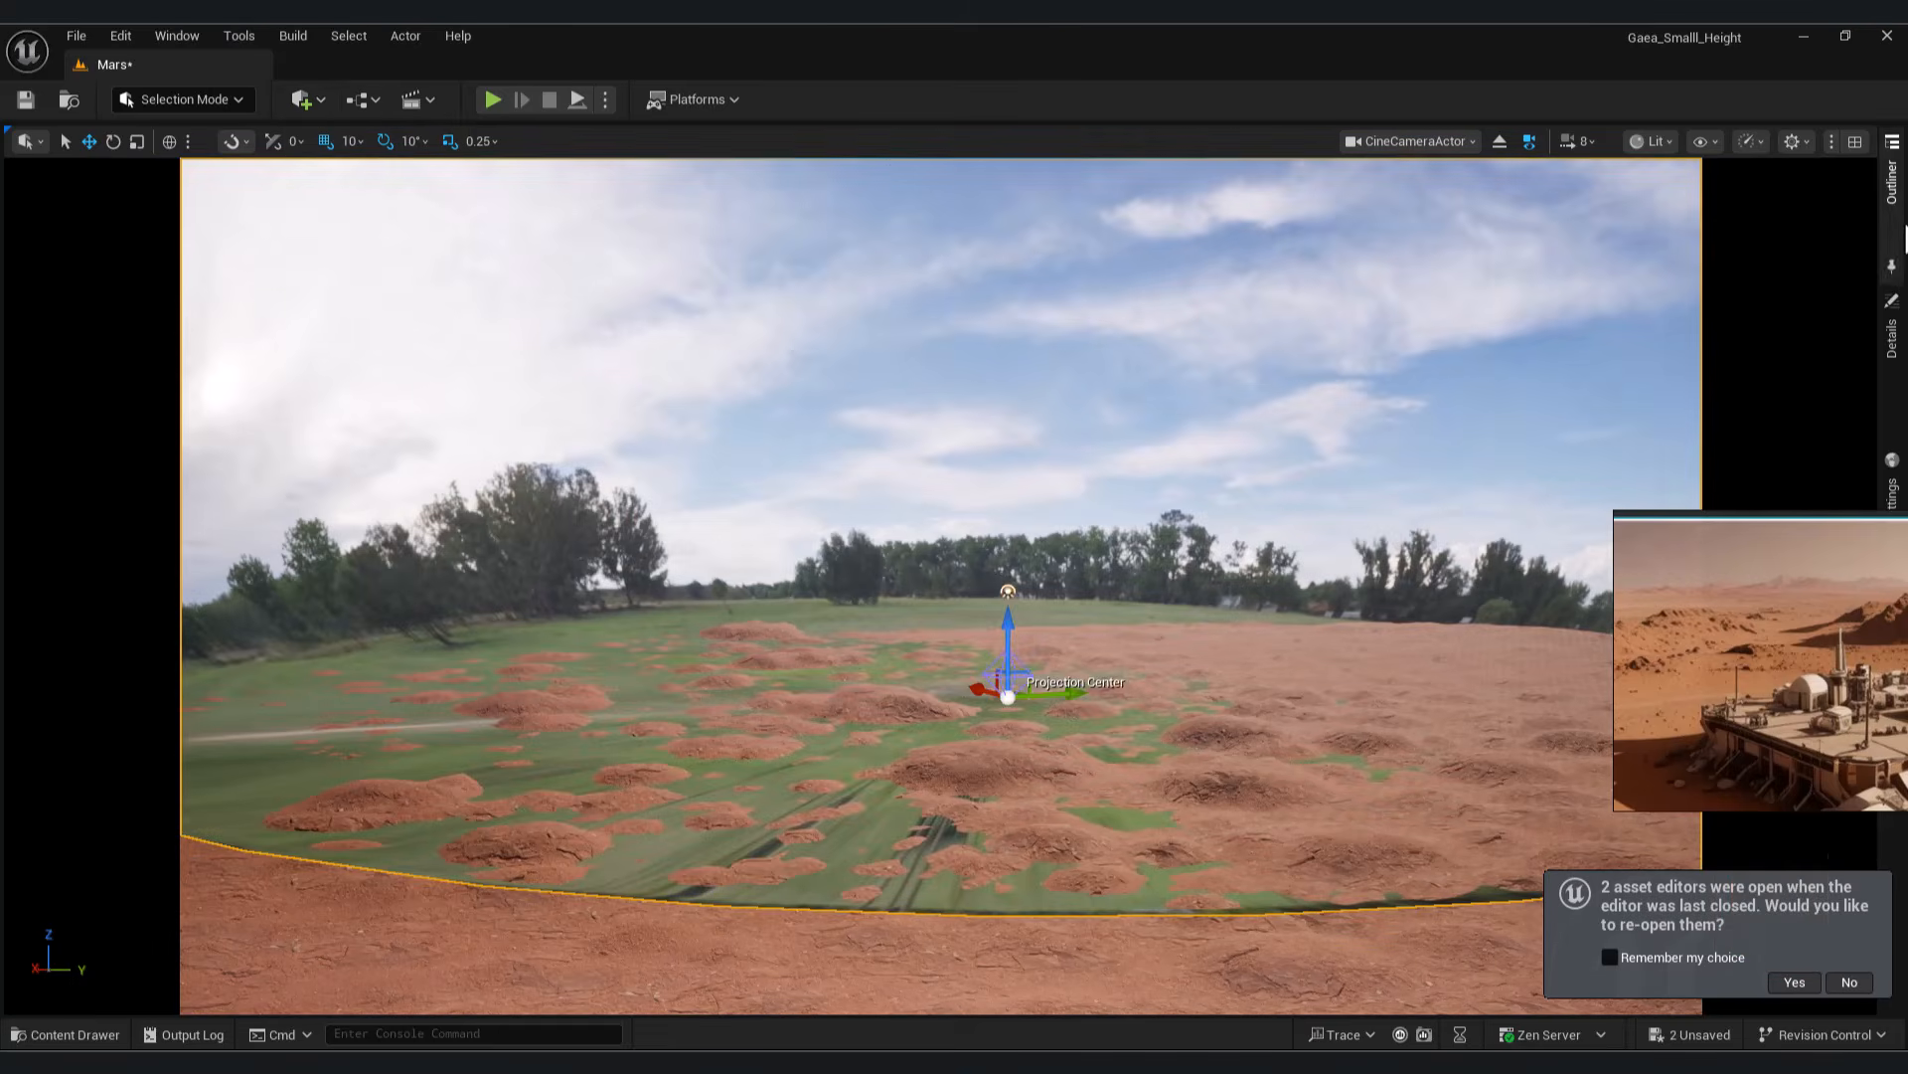
# Set the HDRI Backdrop's size to 5000 and lower it so its floor lies beneath the landscape
pyautogui.click(1891, 328)
pyautogui.write('5000')
pyautogui.press('Return')
pyautogui.moveTo(1009, 640); pyautogui.dragTo(1011, 660)
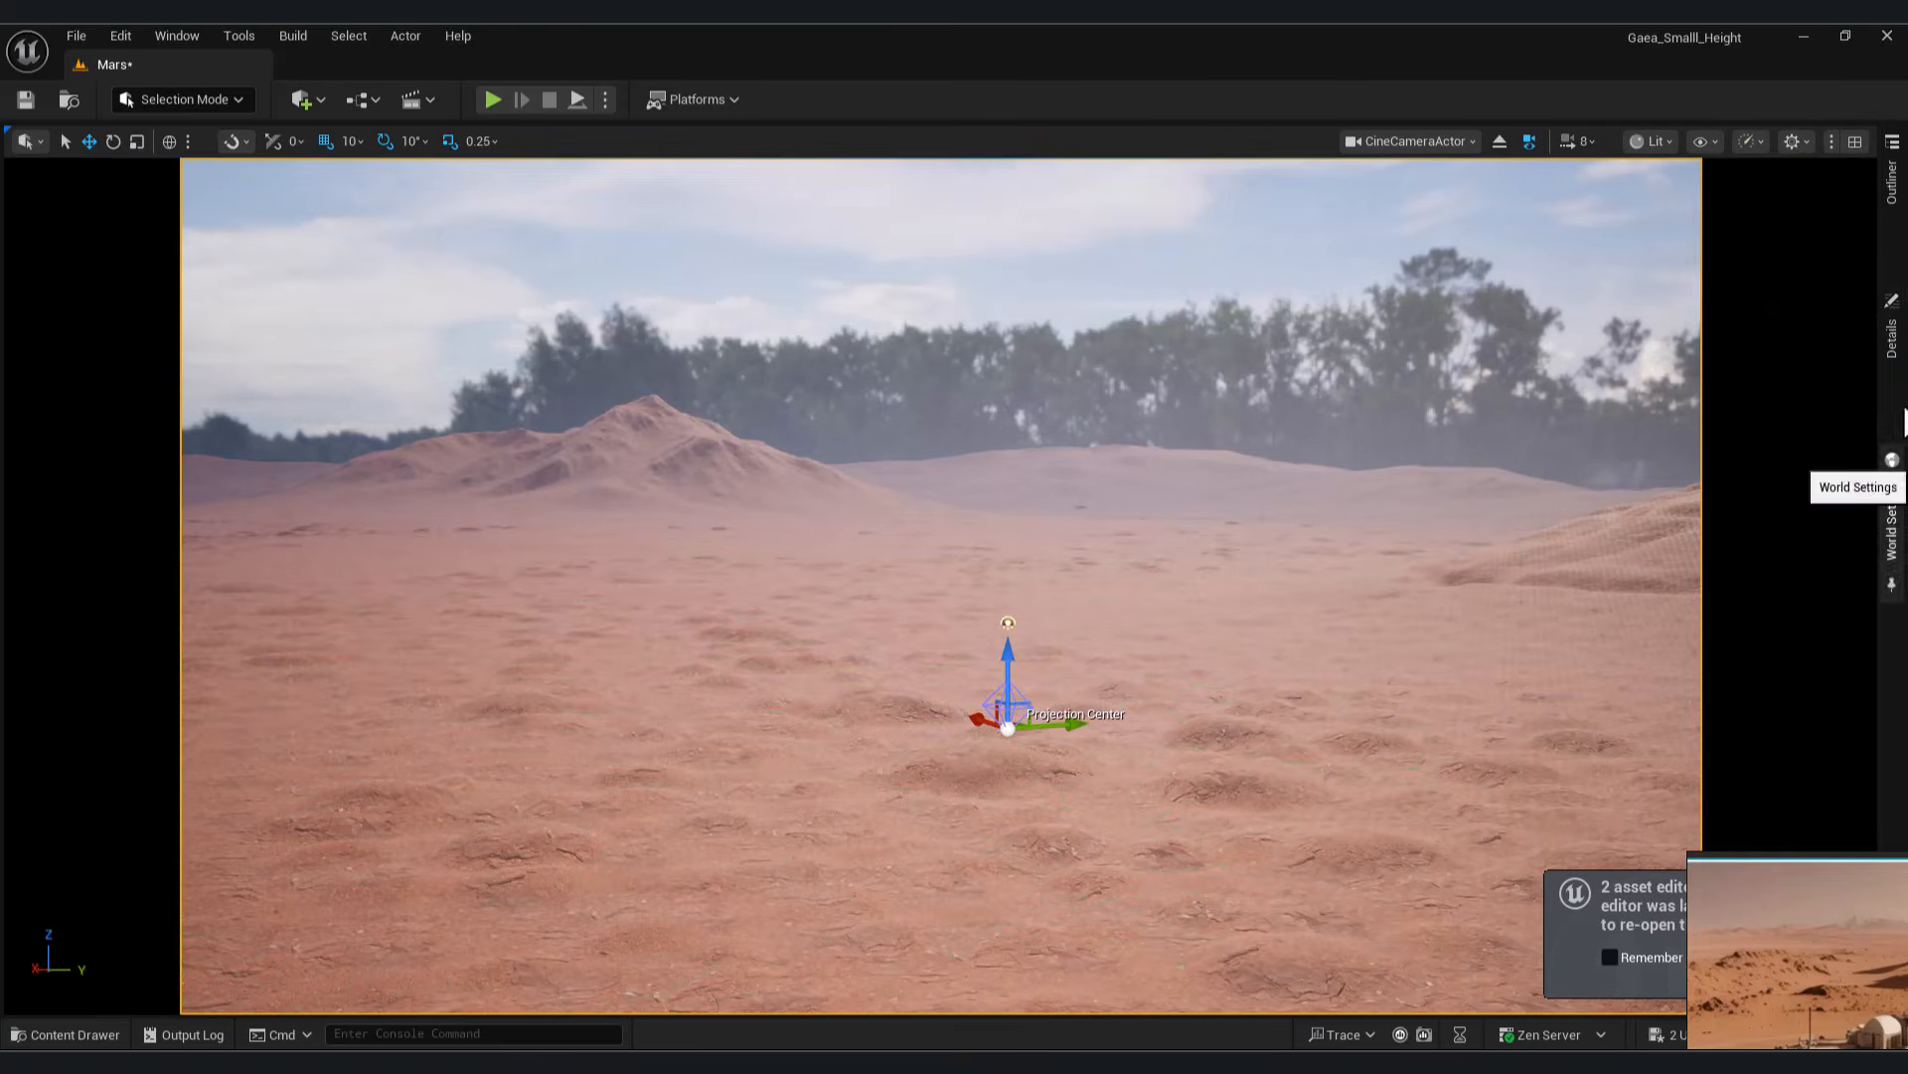
# Assign the qwantani_dusk_2_4k texture as the HDRI Backdrop's cubemap
pyautogui.click(1896, 350)
pyautogui.moveTo(1873, 931); pyautogui.dragTo(1907, 1069, button='right')
pyautogui.click(72, 1036)
pyautogui.click(61, 1036)
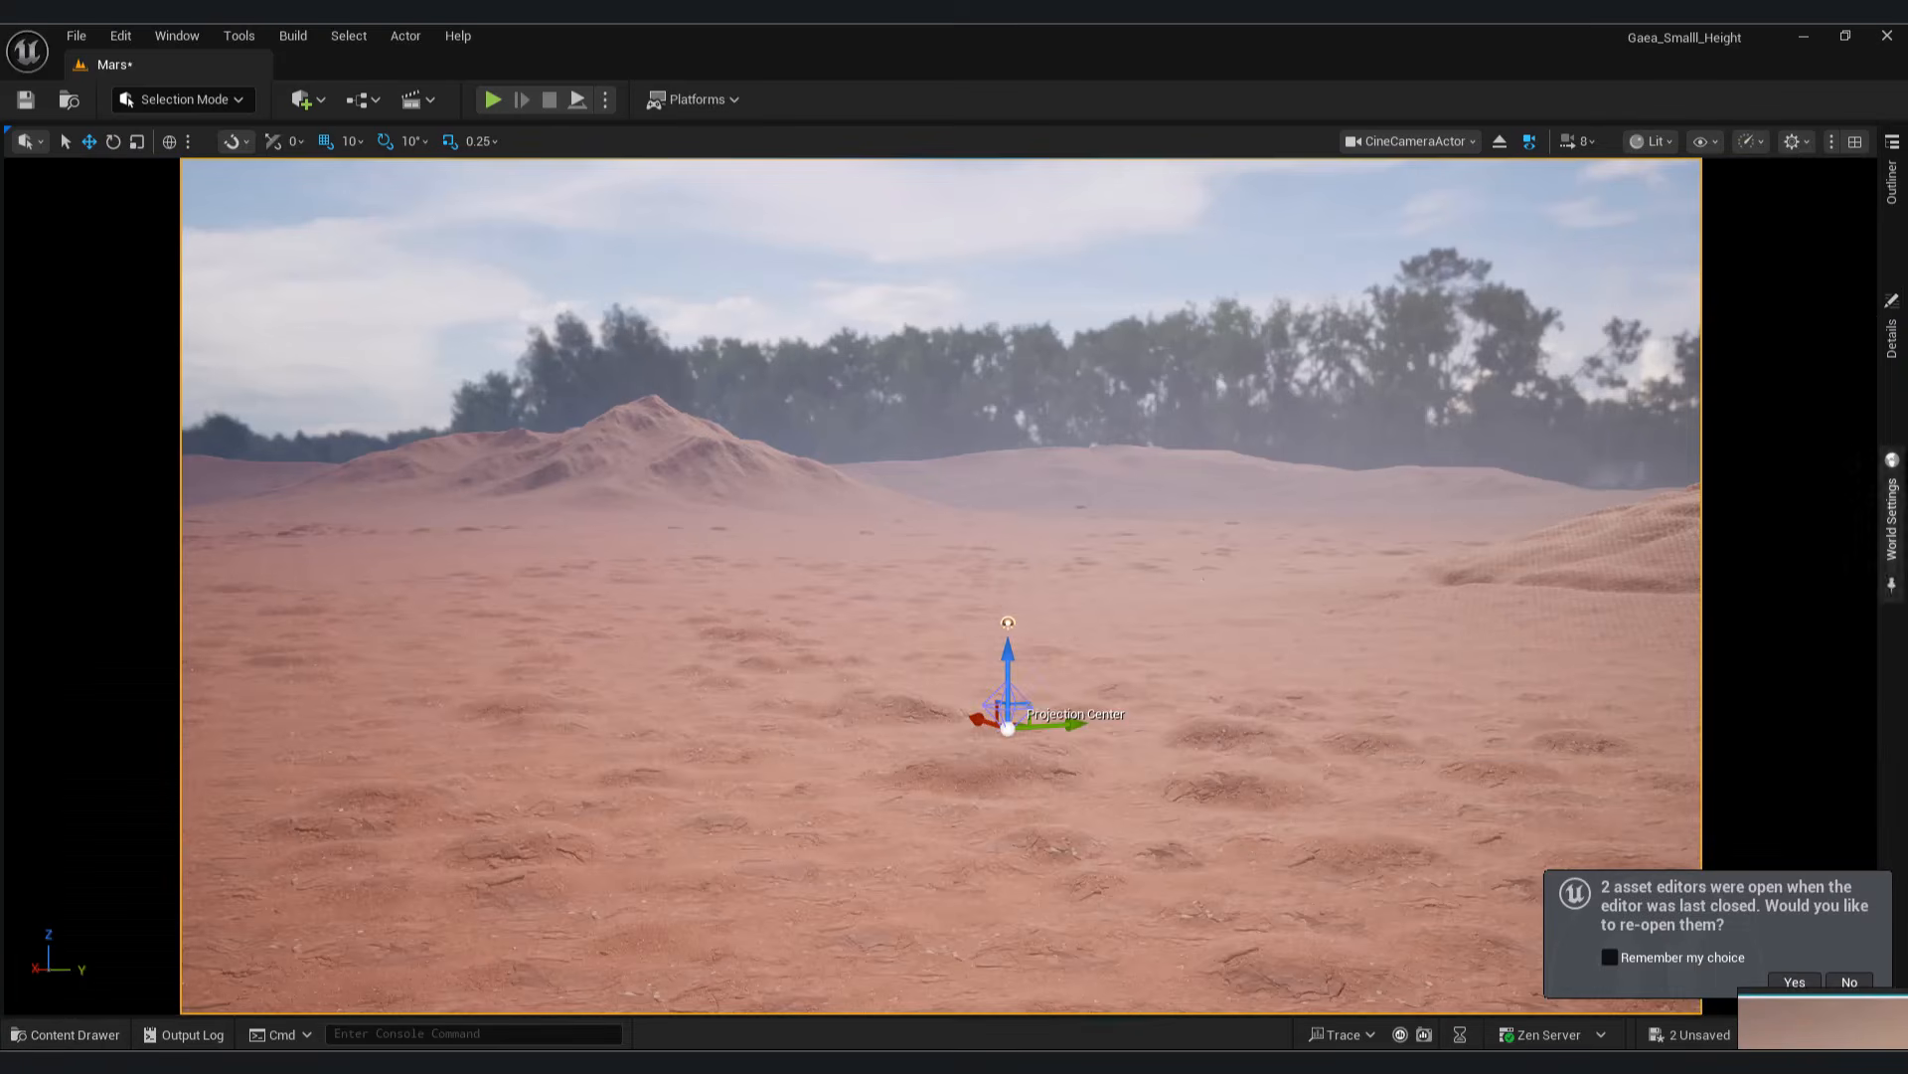
pyautogui.click(1894, 342)
pyautogui.click(1792, 583)
pyautogui.moveTo(1876, 1036); pyautogui.dragTo(1789, 726, button='right')
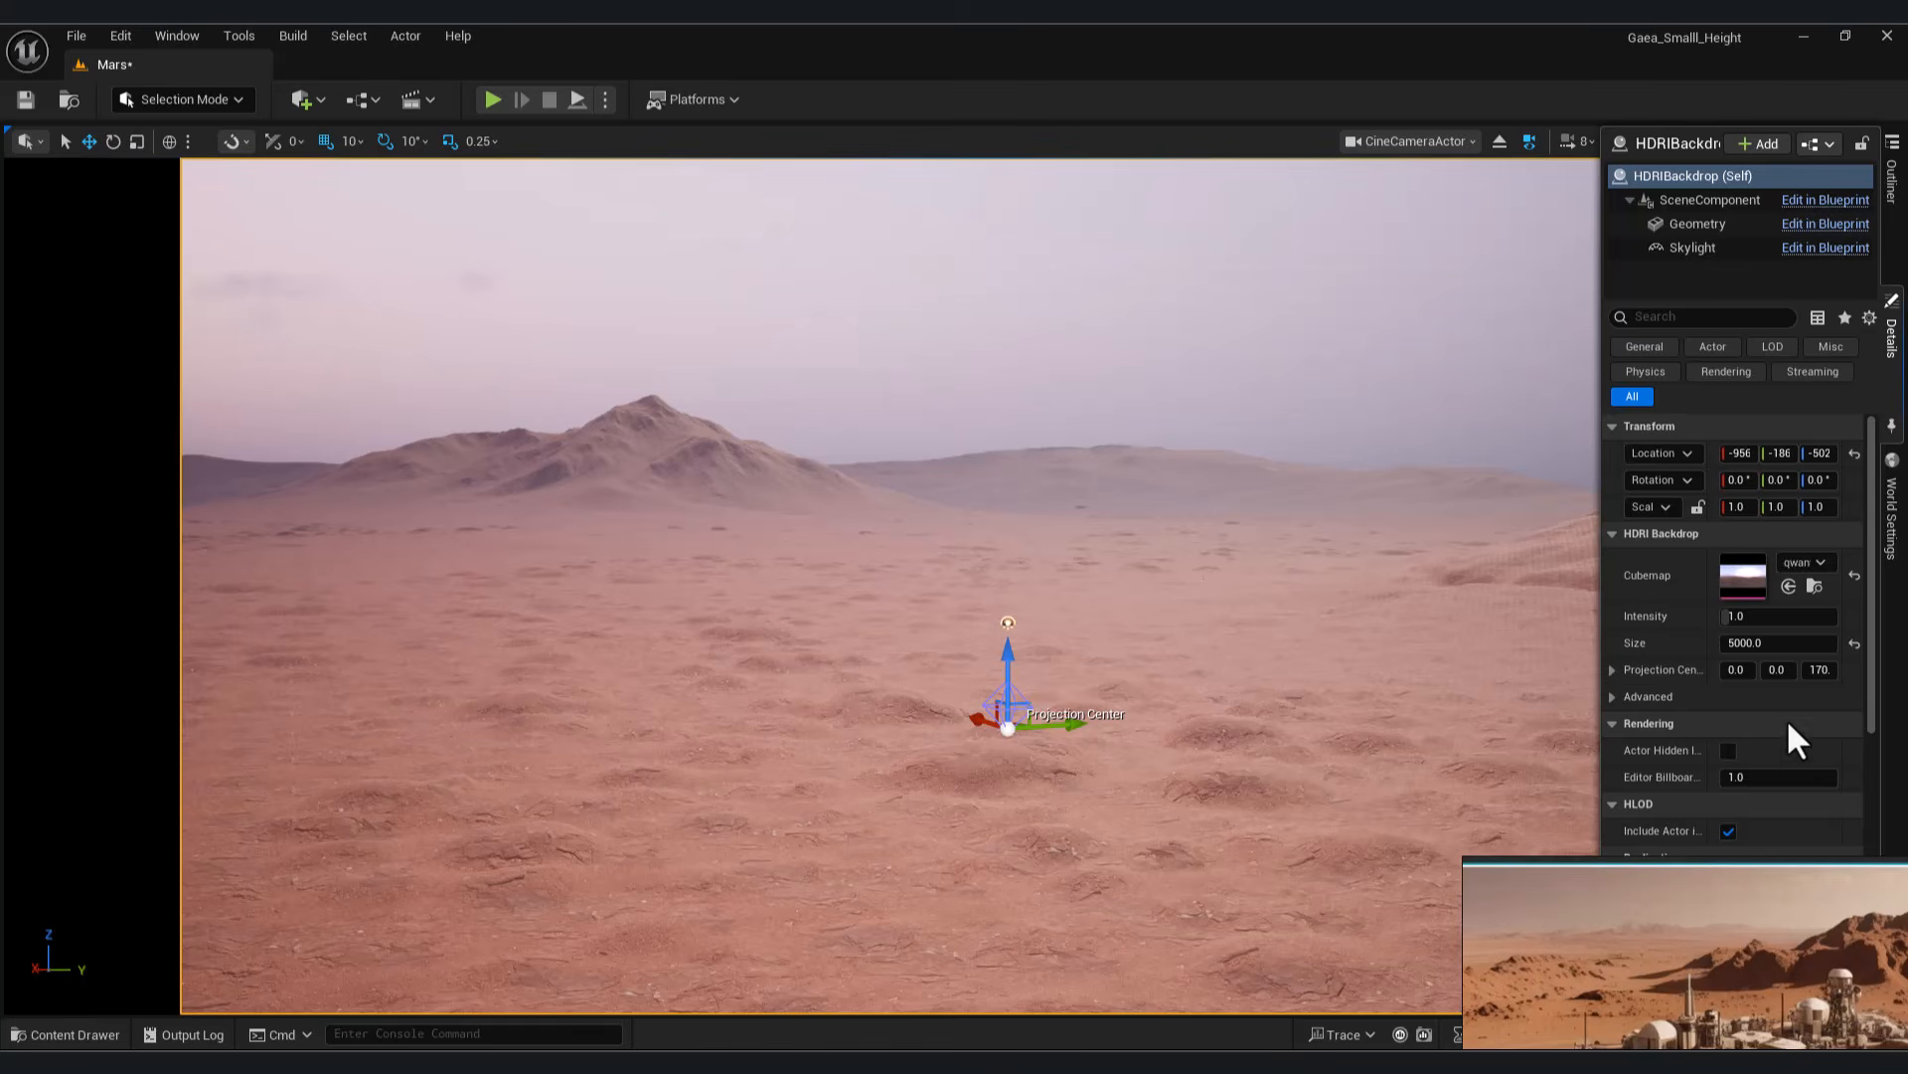
# Rotate the HDRI Backdrop around its vertical axis to bring a brighter part of the sky behind the mountains
pyautogui.moveTo(1819, 479); pyautogui.dragTo(1837, 479)
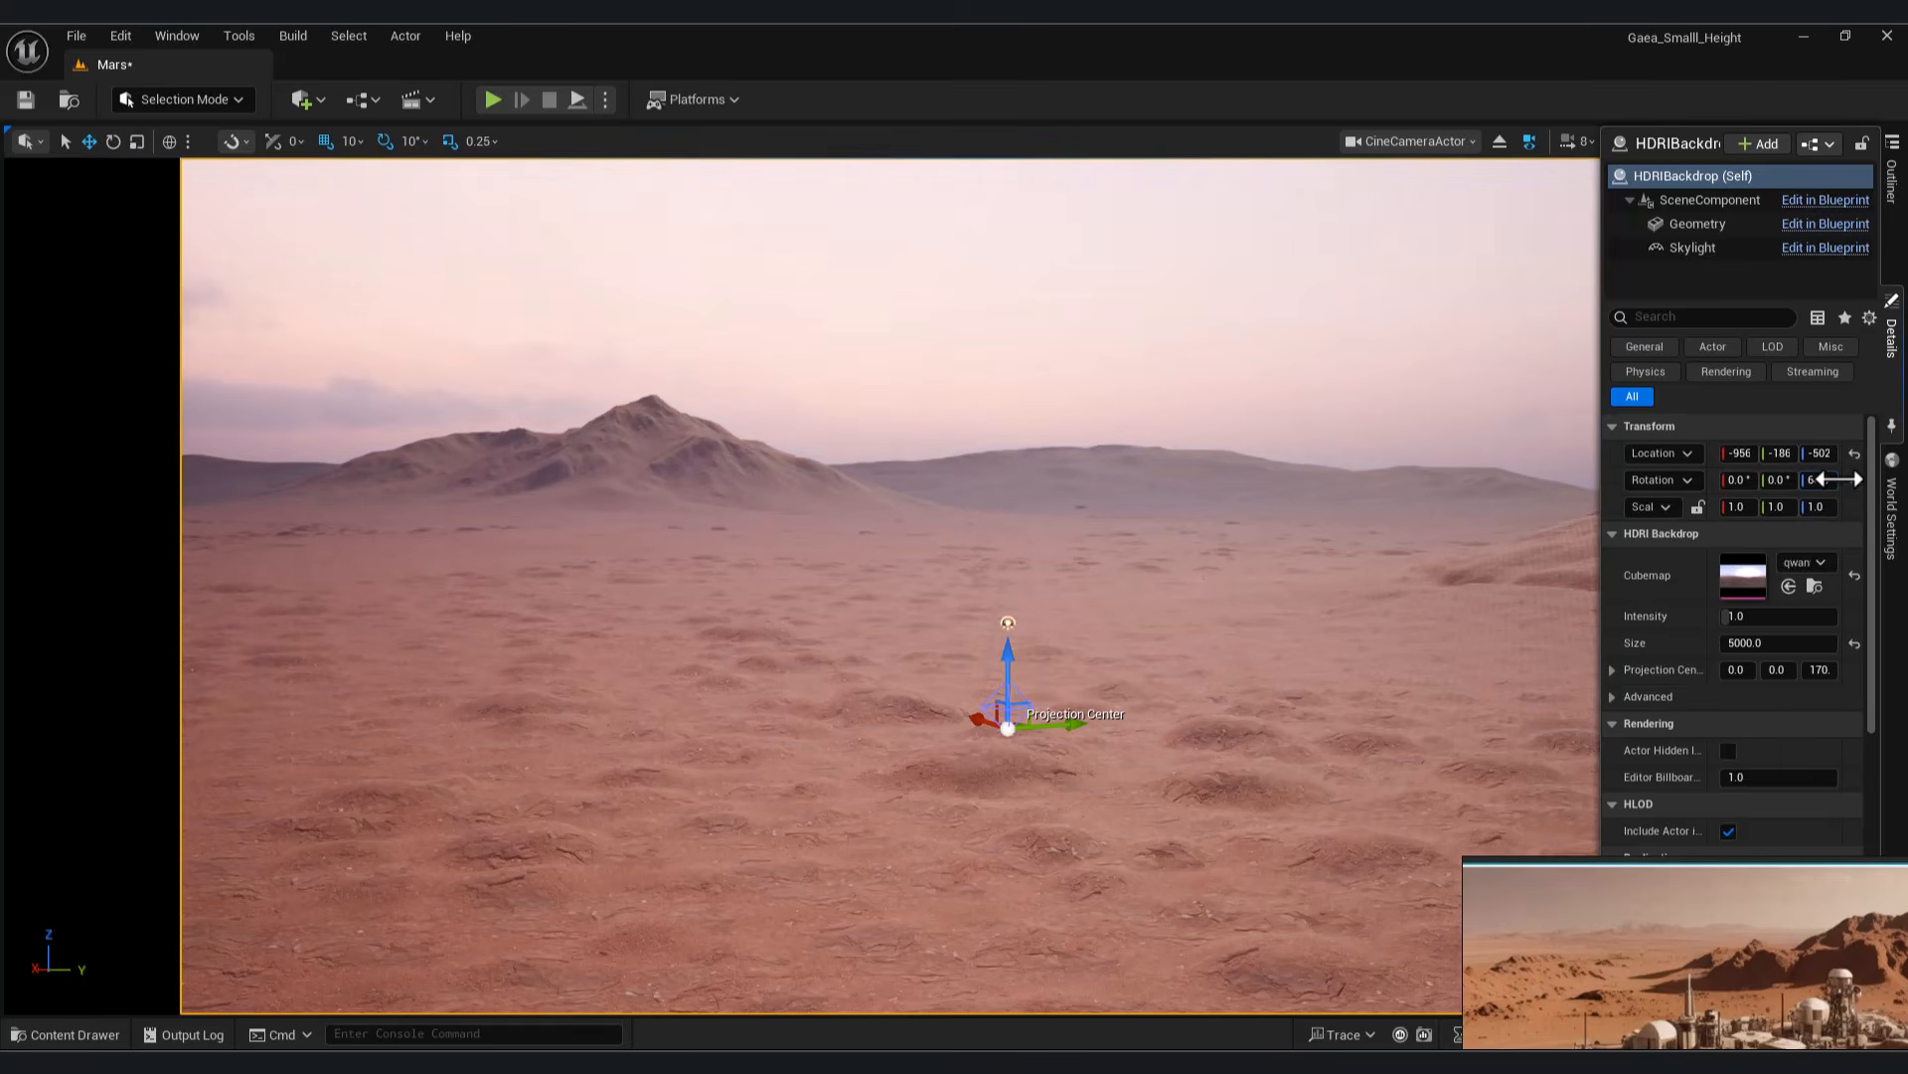
pyautogui.moveTo(1738, 1044); pyautogui.dragTo(1705, 726, button='right')
pyautogui.click(1244, 332)
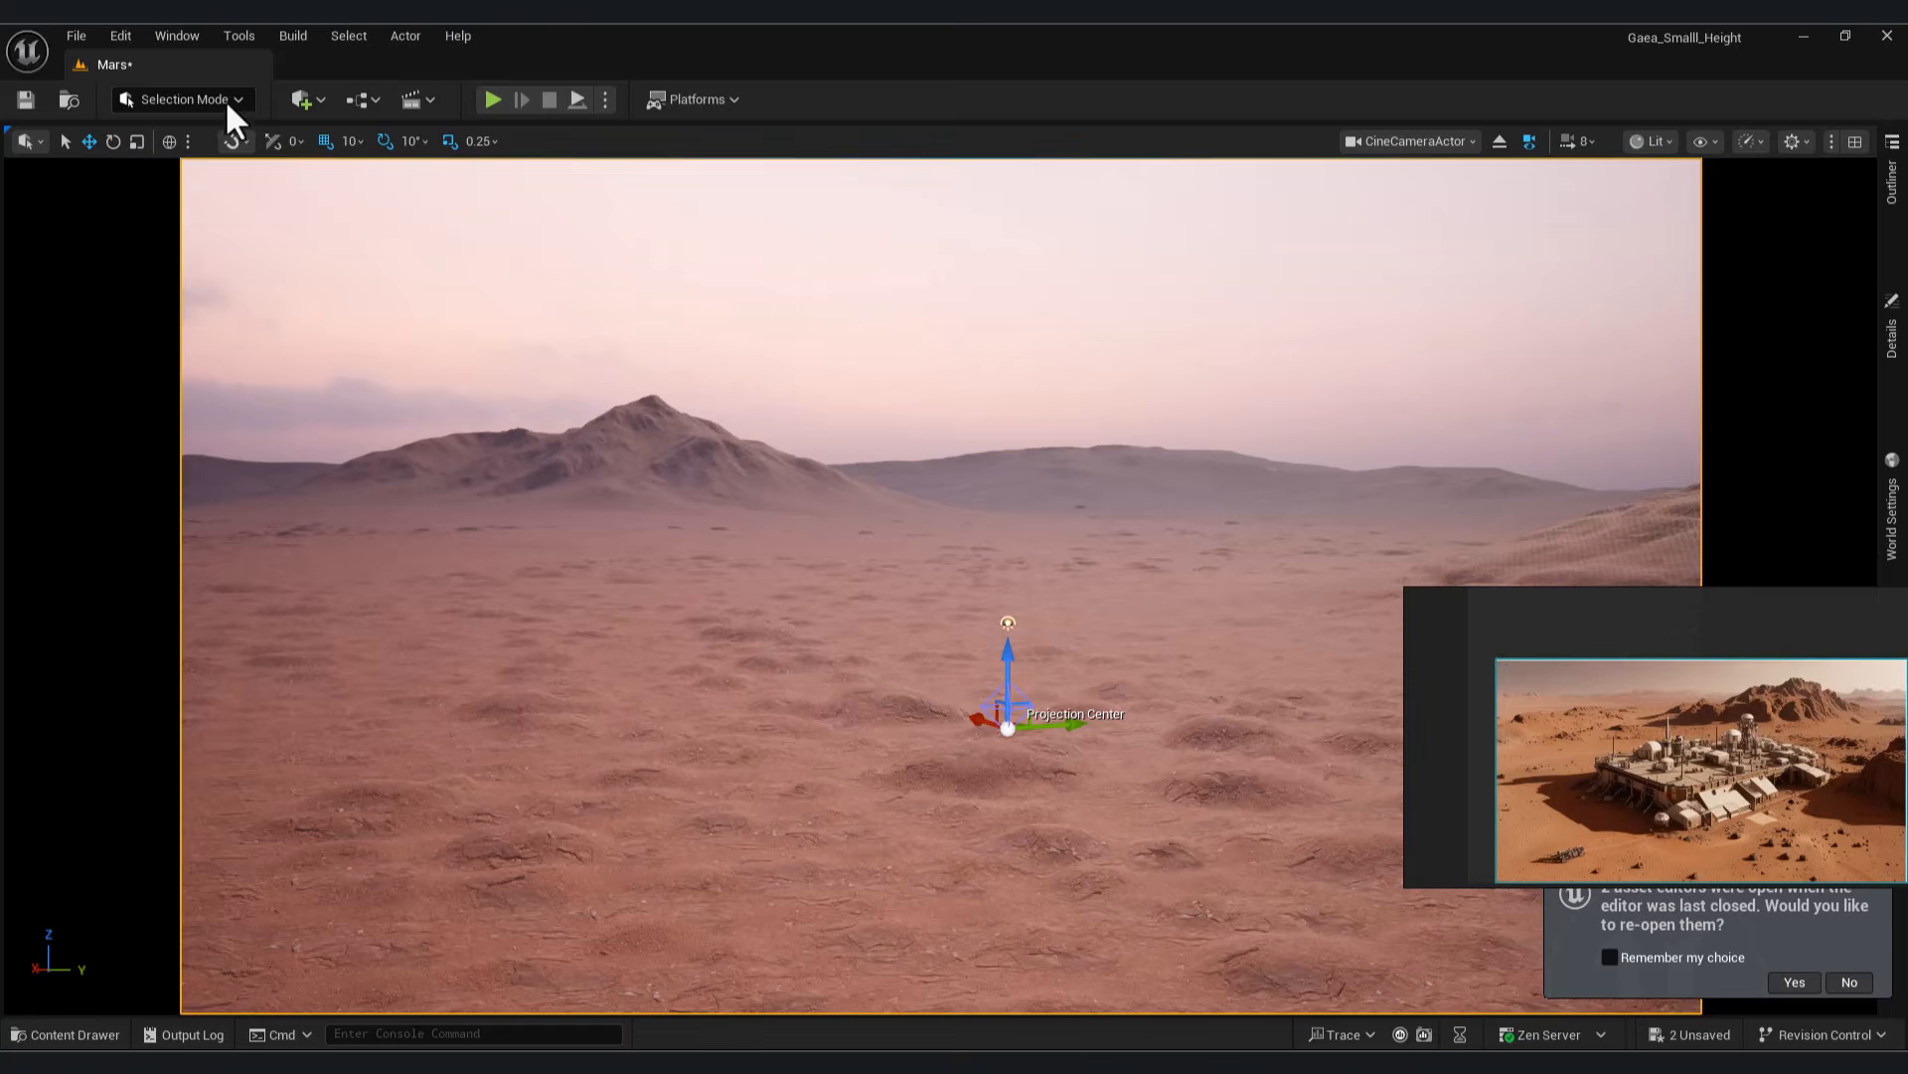
# Search the placeable actors for "local" and add a Local Fog Volume to the level
pyautogui.click(322, 103)
pyautogui.click(326, 104)
pyautogui.click(326, 105)
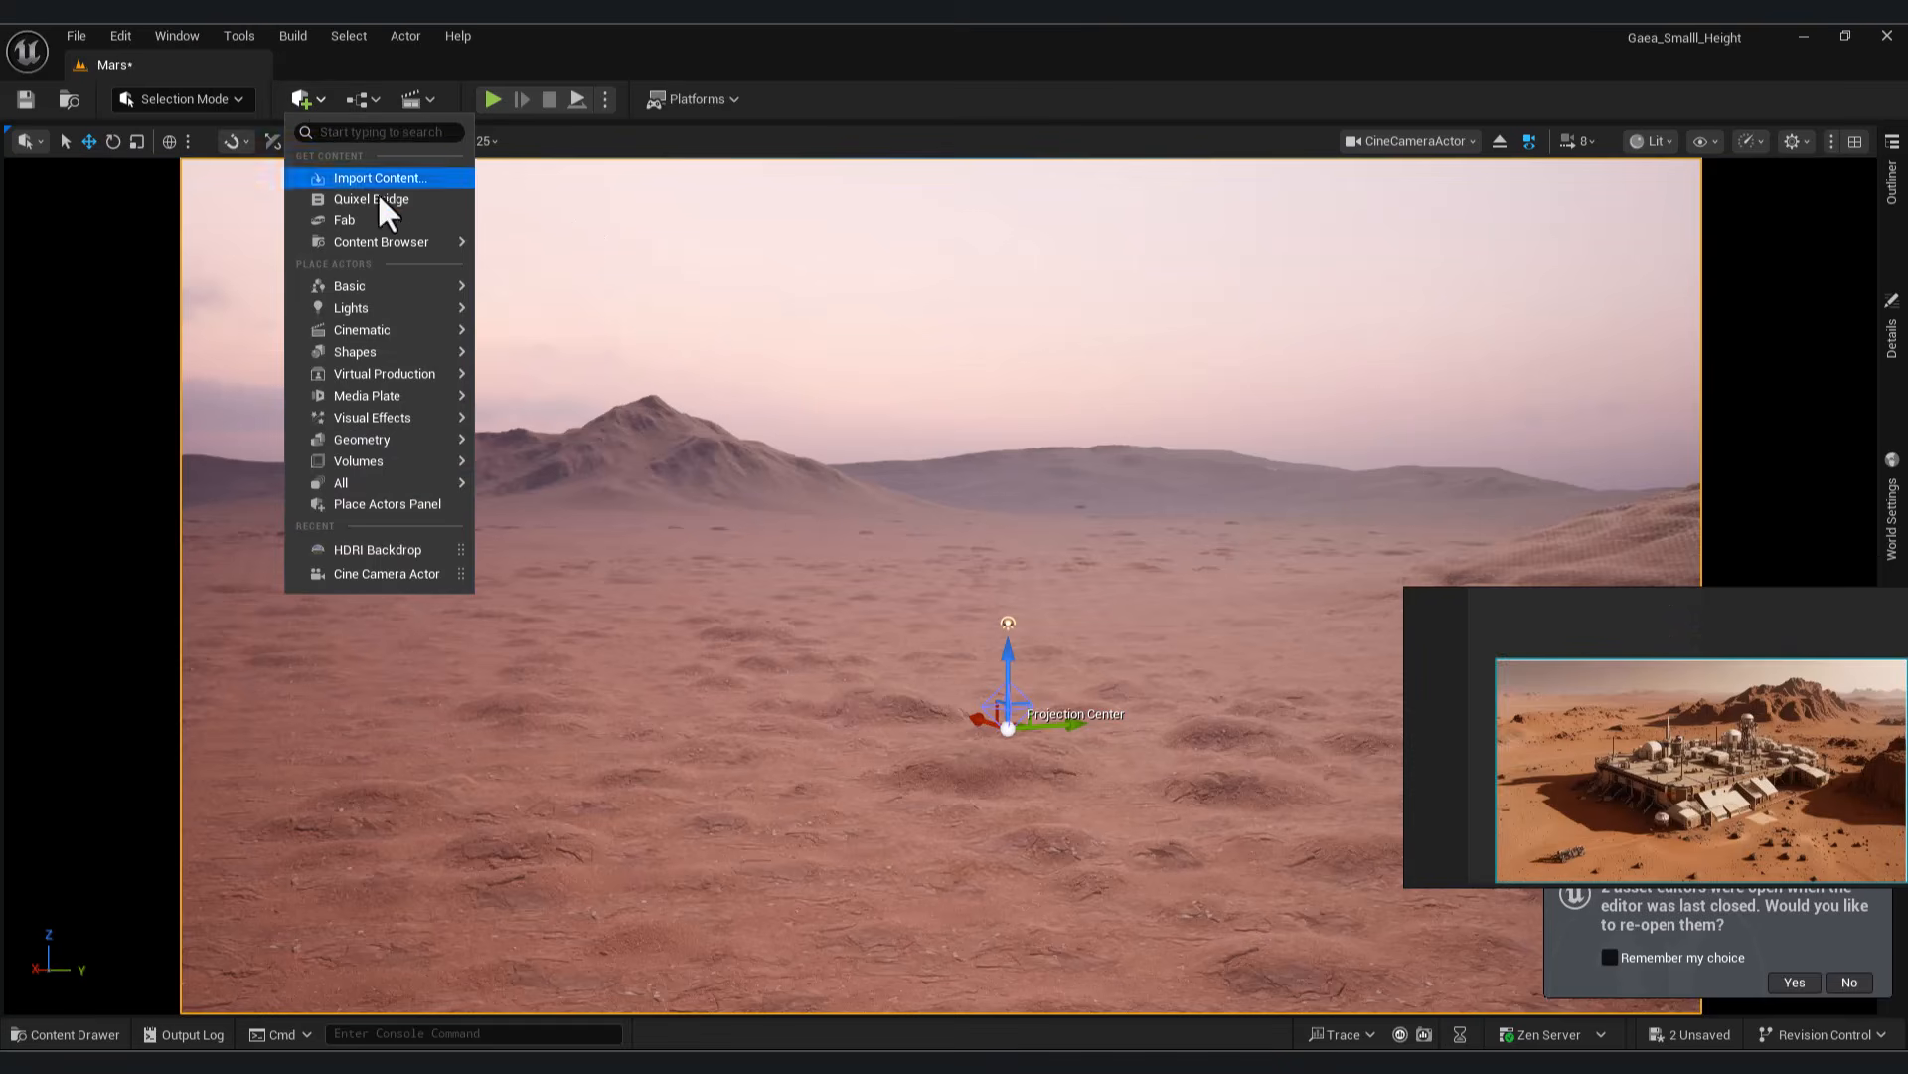
pyautogui.write('local')
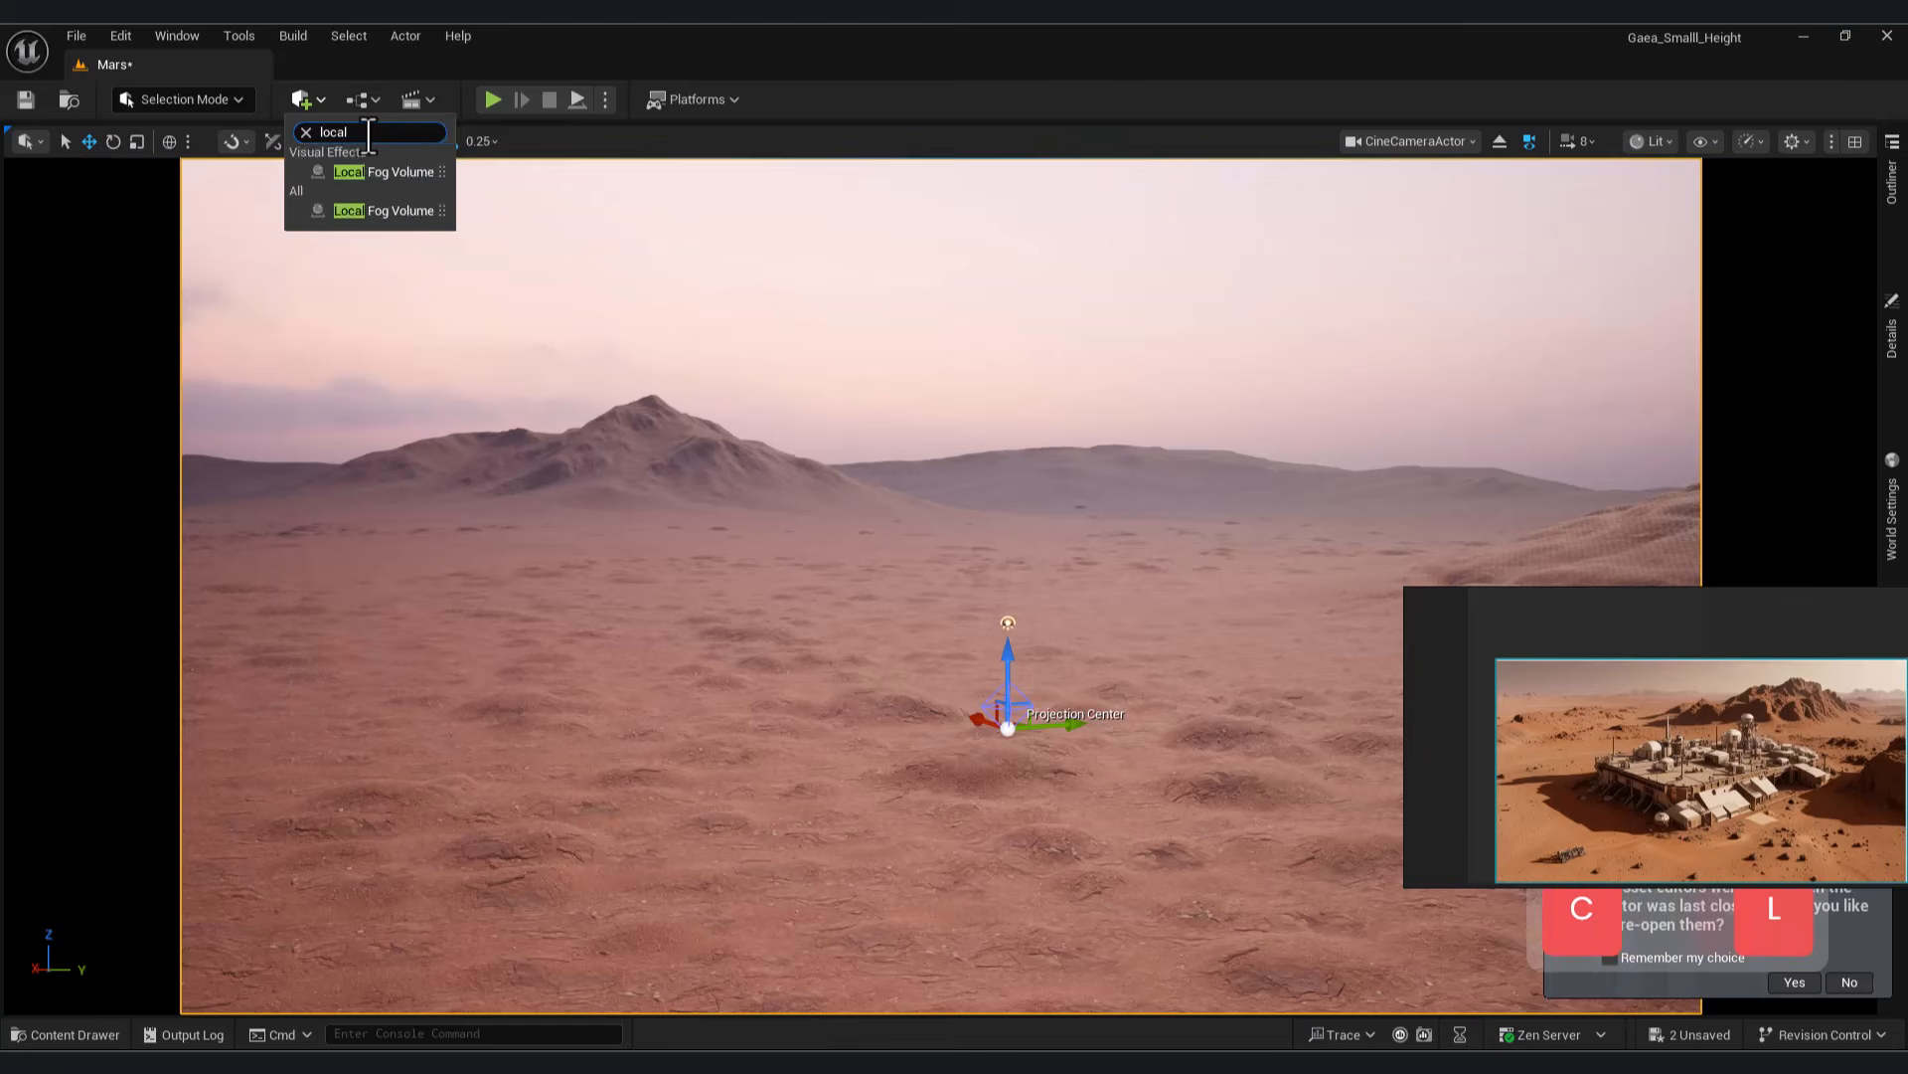
pyautogui.click(390, 177)
# Switch to the free perspective view and move the Local Fog Volume across the landscape toward the mountain
pyautogui.click(1429, 146)
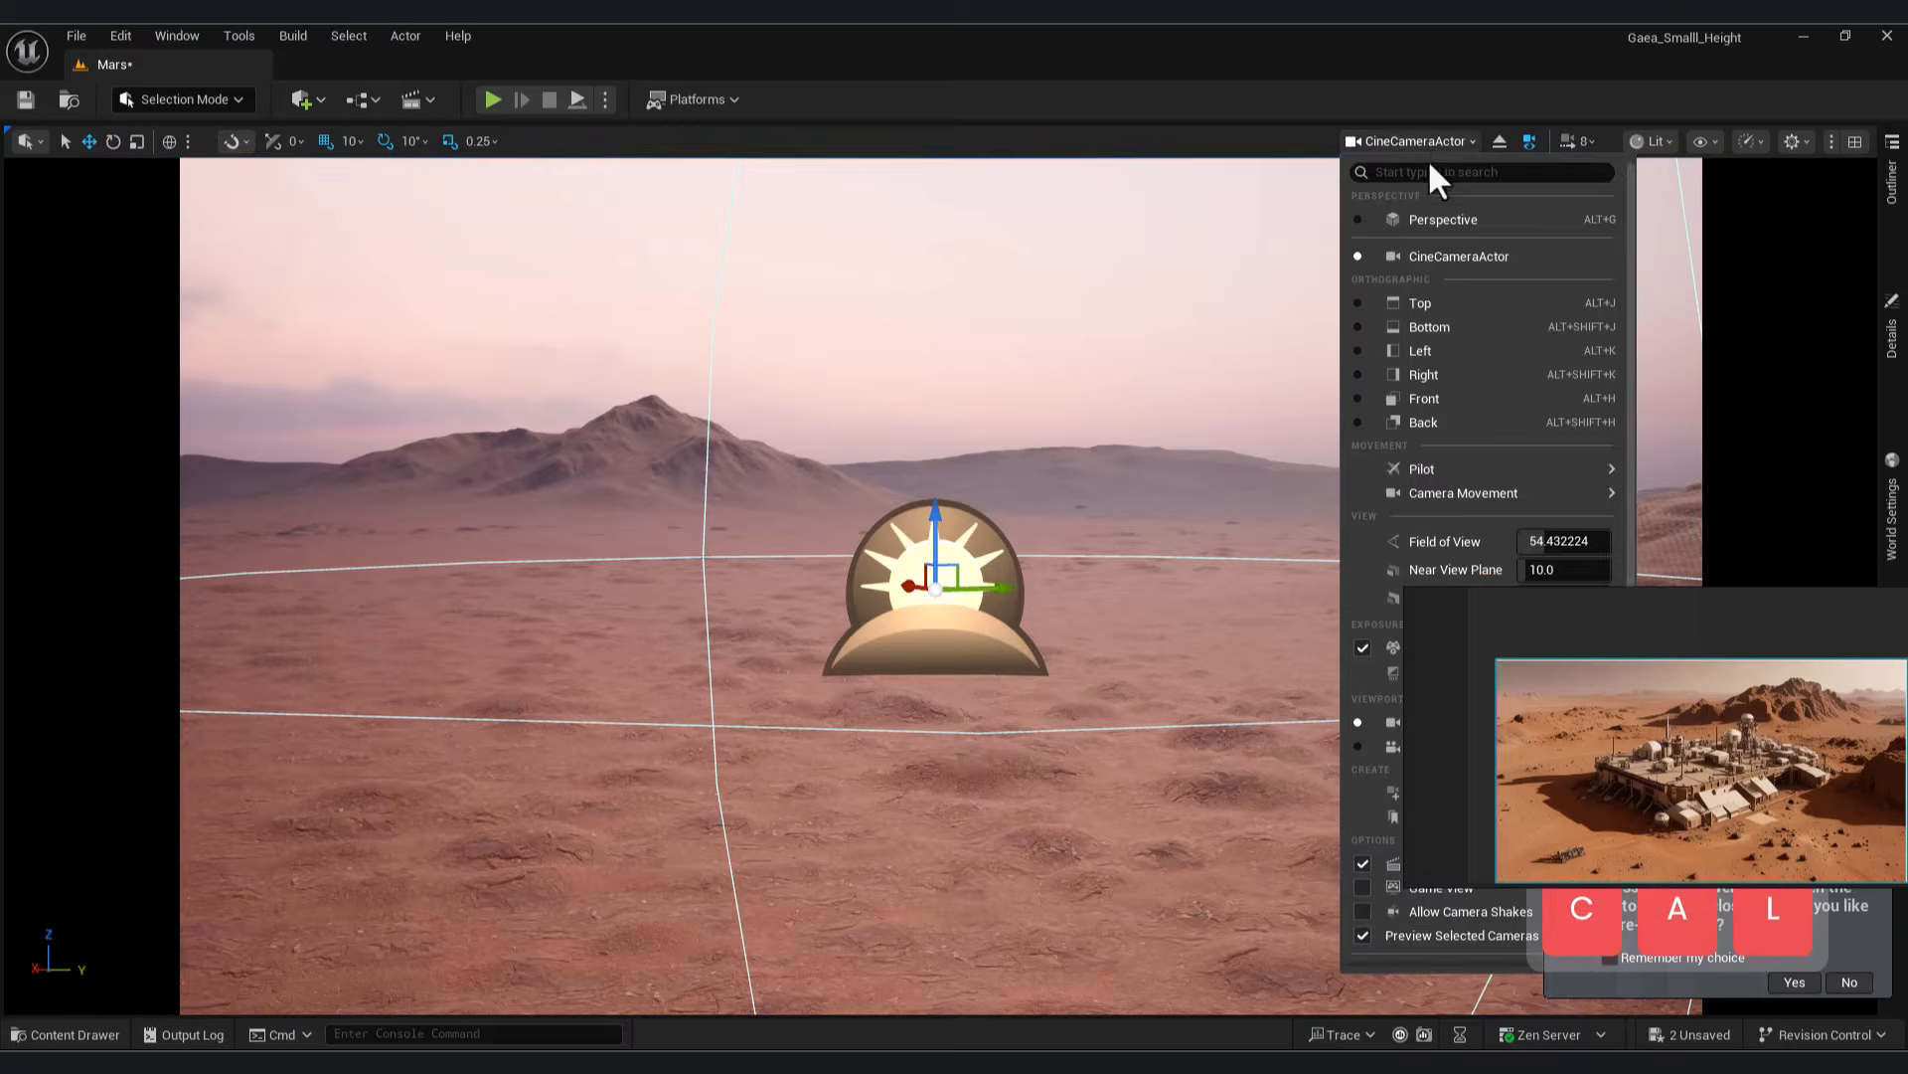
pyautogui.click(1441, 219)
pyautogui.press('a')
pyautogui.moveTo(1129, 499); pyautogui.dragTo(1352, 715, button='right')
pyautogui.press('s')
pyautogui.press('a')
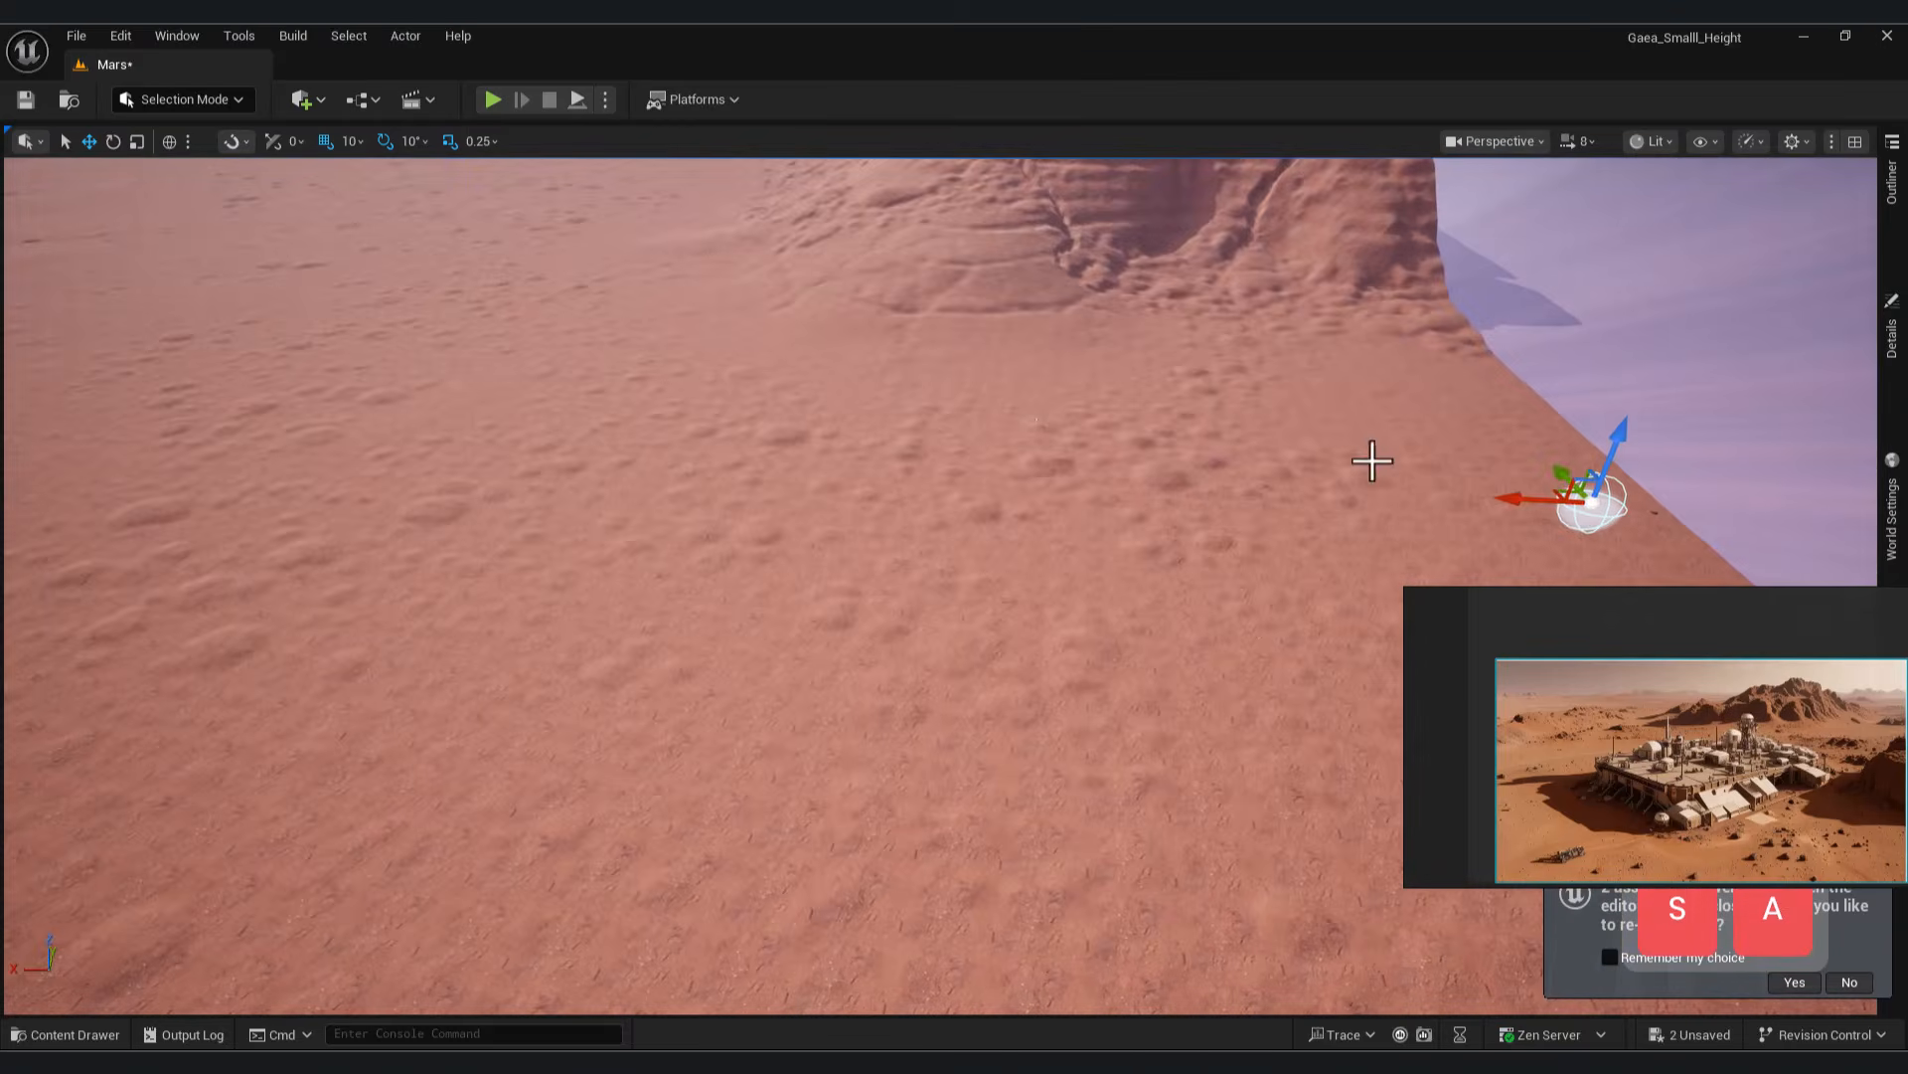
pyautogui.moveTo(944, 544)
pyautogui.mouseDown(button='right')
pyautogui.moveTo(895, 517)
pyautogui.moveTo(943, 543)
pyautogui.mouseUp(button='right')
pyautogui.press('w')
pyautogui.press('e')
pyautogui.press('s')
pyautogui.moveTo(1334, 550); pyautogui.dragTo(91, 516)
pyautogui.moveTo(421, 498); pyautogui.dragTo(298, 494, button='right')
pyautogui.press('a')
pyautogui.press('w')
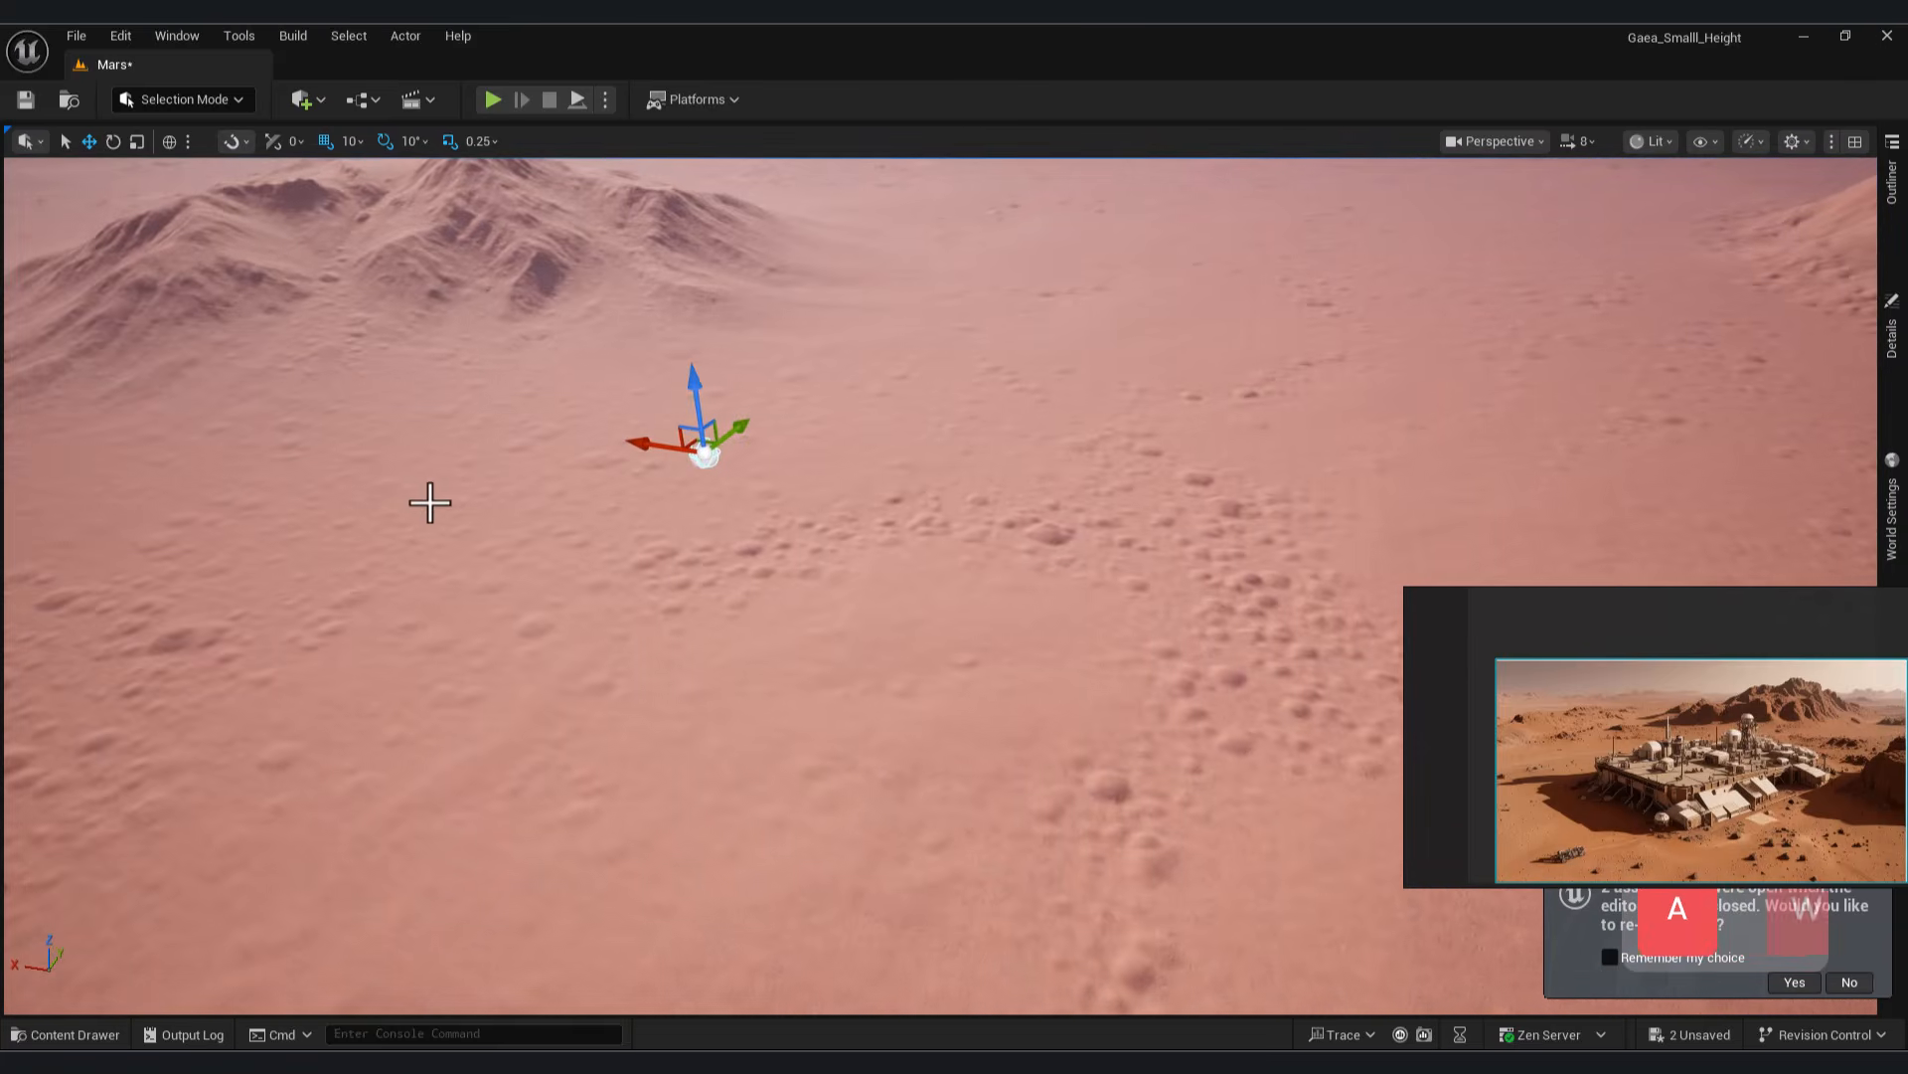
# Set the Local Fog Volume's scale to 100 on all axes
pyautogui.press('a')
pyautogui.moveTo(280, 317); pyautogui.dragTo(644, 516, button='right')
pyautogui.press('w')
pyautogui.press('e')
pyautogui.press('s')
pyautogui.press('a')
pyautogui.moveTo(481, 540)
pyautogui.mouseDown(button='right')
pyautogui.moveTo(417, 536)
pyautogui.moveTo(481, 541)
pyautogui.moveTo(462, 482)
pyautogui.moveTo(465, 547)
pyautogui.mouseUp(button='right')
pyautogui.press('w')
pyautogui.click(1894, 340)
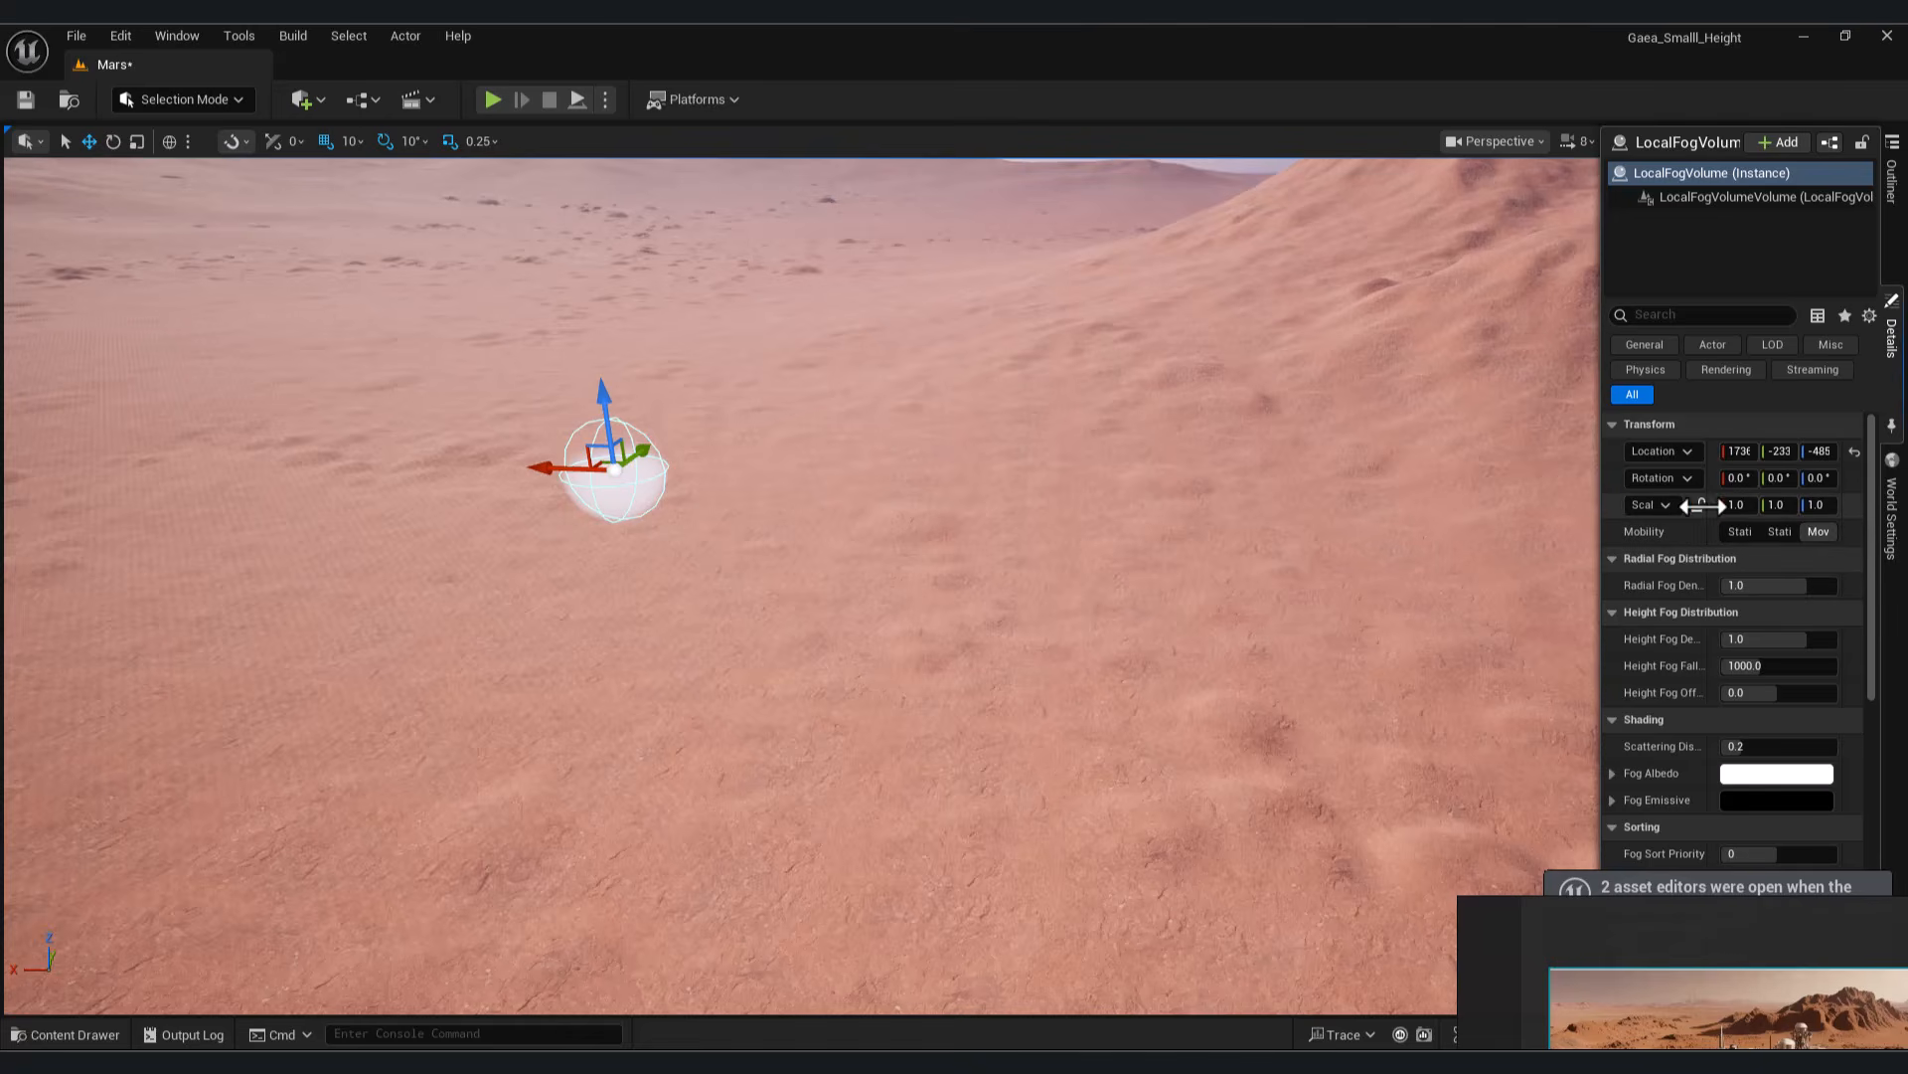
pyautogui.click(1733, 507)
pyautogui.write('100')
pyautogui.press('Return')
# Move the enlarged Local Fog Volume along its X axis across the landscape
pyautogui.moveTo(1329, 553); pyautogui.dragTo(1481, 671, button='right')
pyautogui.press('s')
pyautogui.moveTo(909, 793); pyautogui.dragTo(567, 962)
pyautogui.moveTo(566, 963); pyautogui.dragTo(407, 954, button='right')
pyautogui.moveTo(906, 944); pyautogui.dragTo(636, 1008)
pyautogui.moveTo(637, 1009); pyautogui.dragTo(811, 1006, button='right')
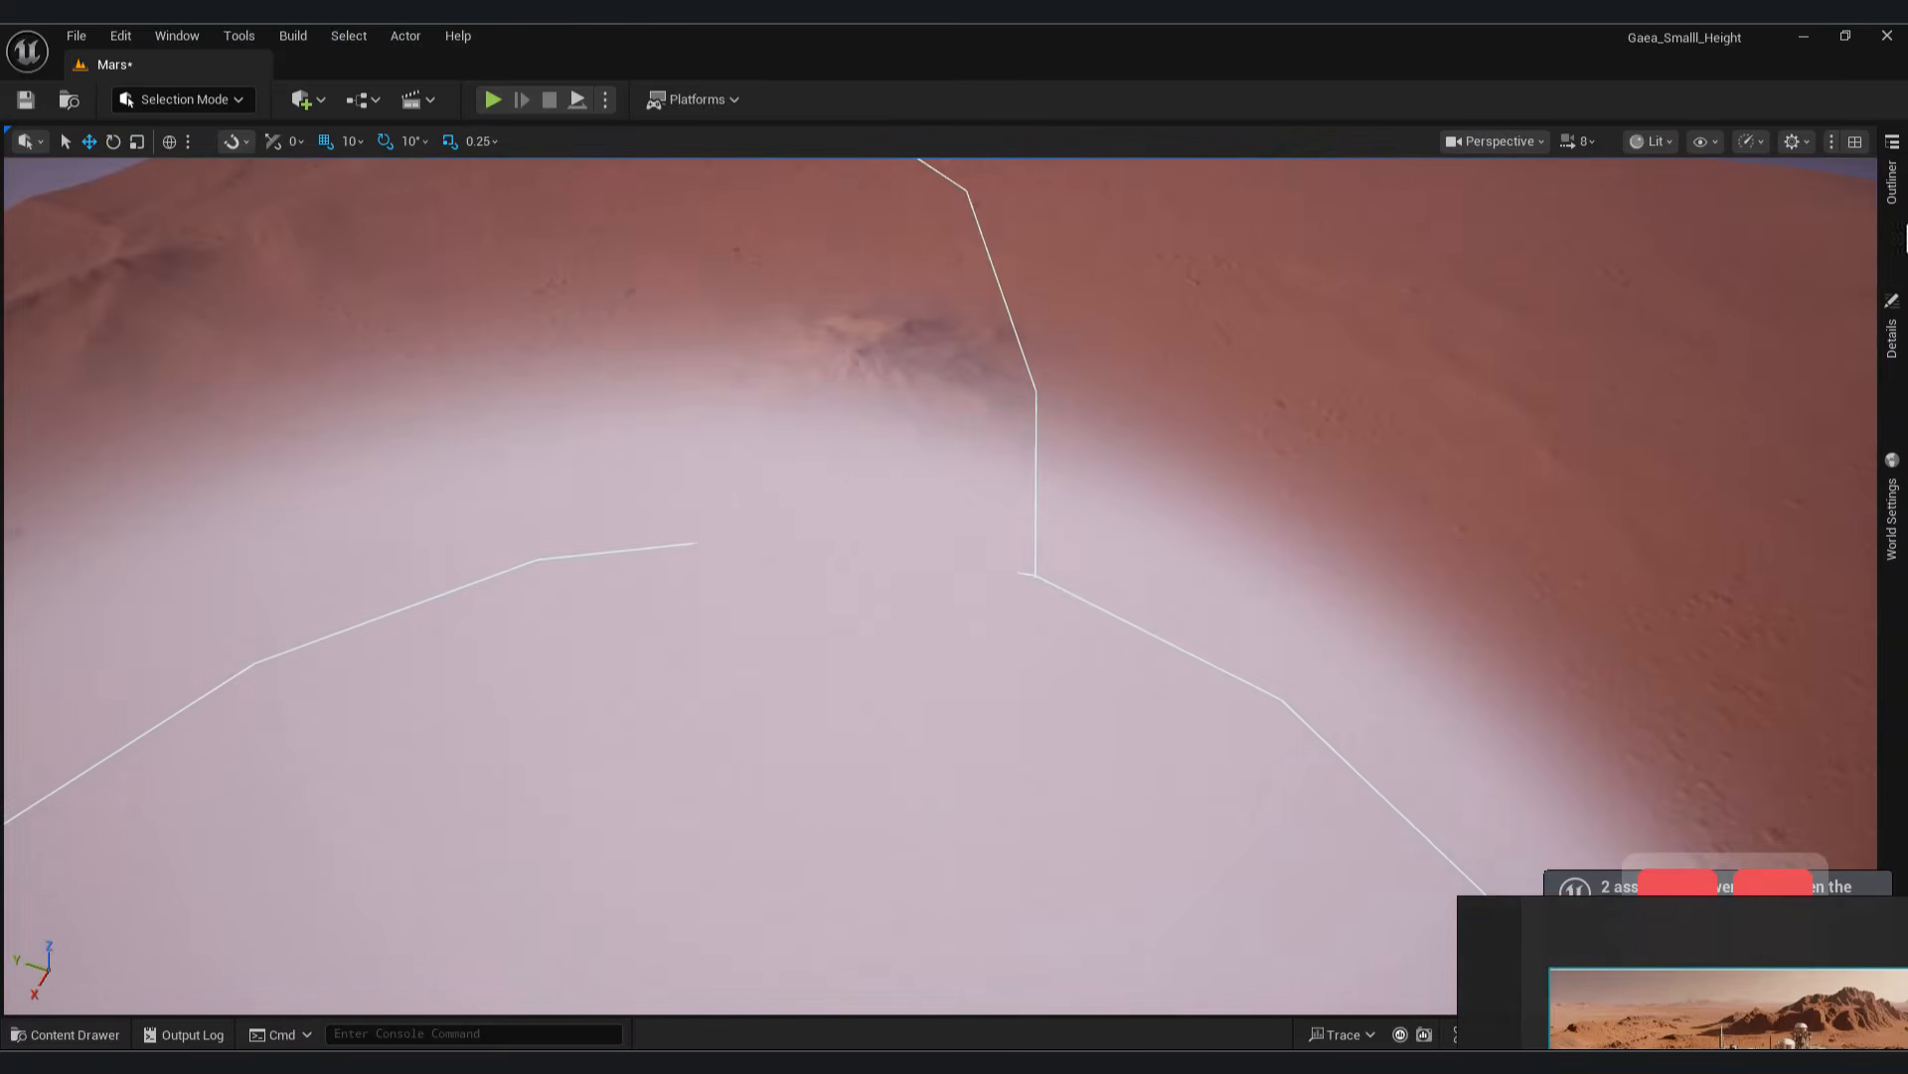
# Set the Local Fog Volume's scale to 80 on all axes
pyautogui.click(1890, 362)
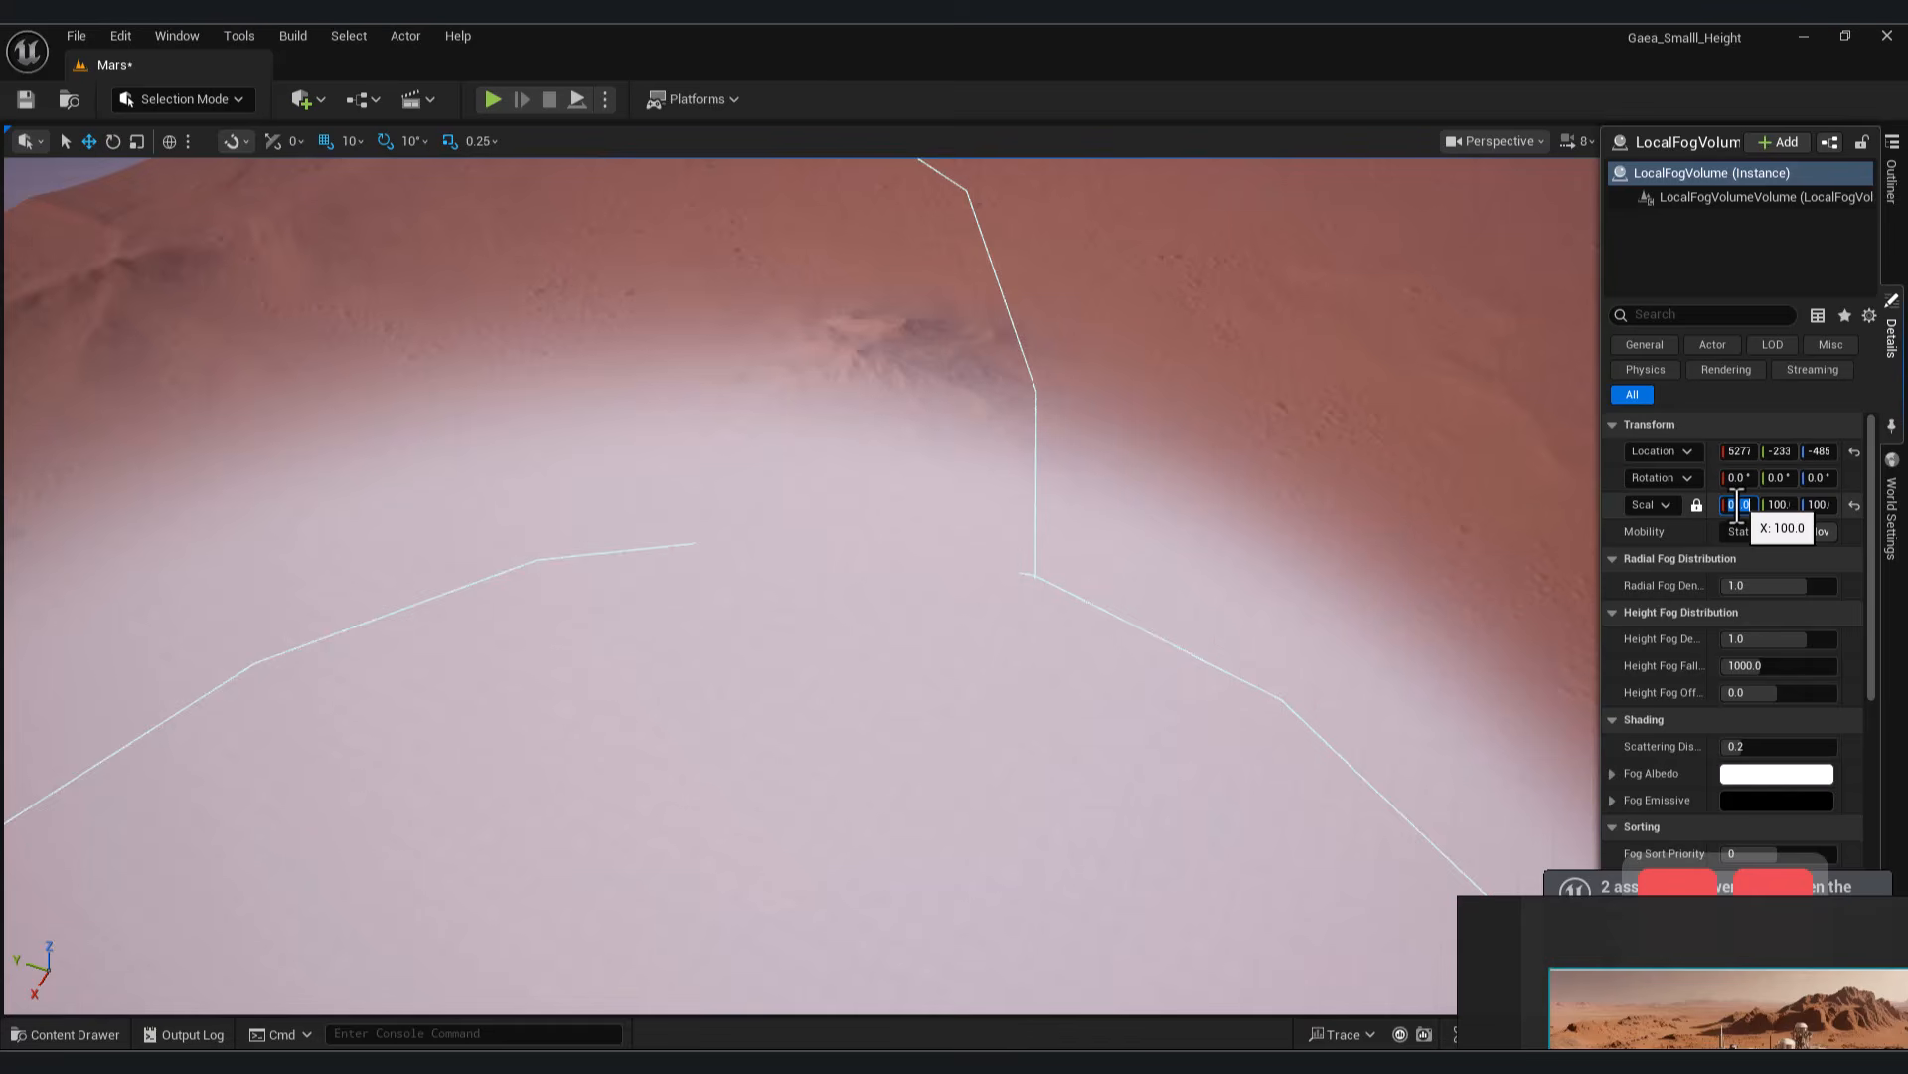
pyautogui.write('80')
pyautogui.press('Return')
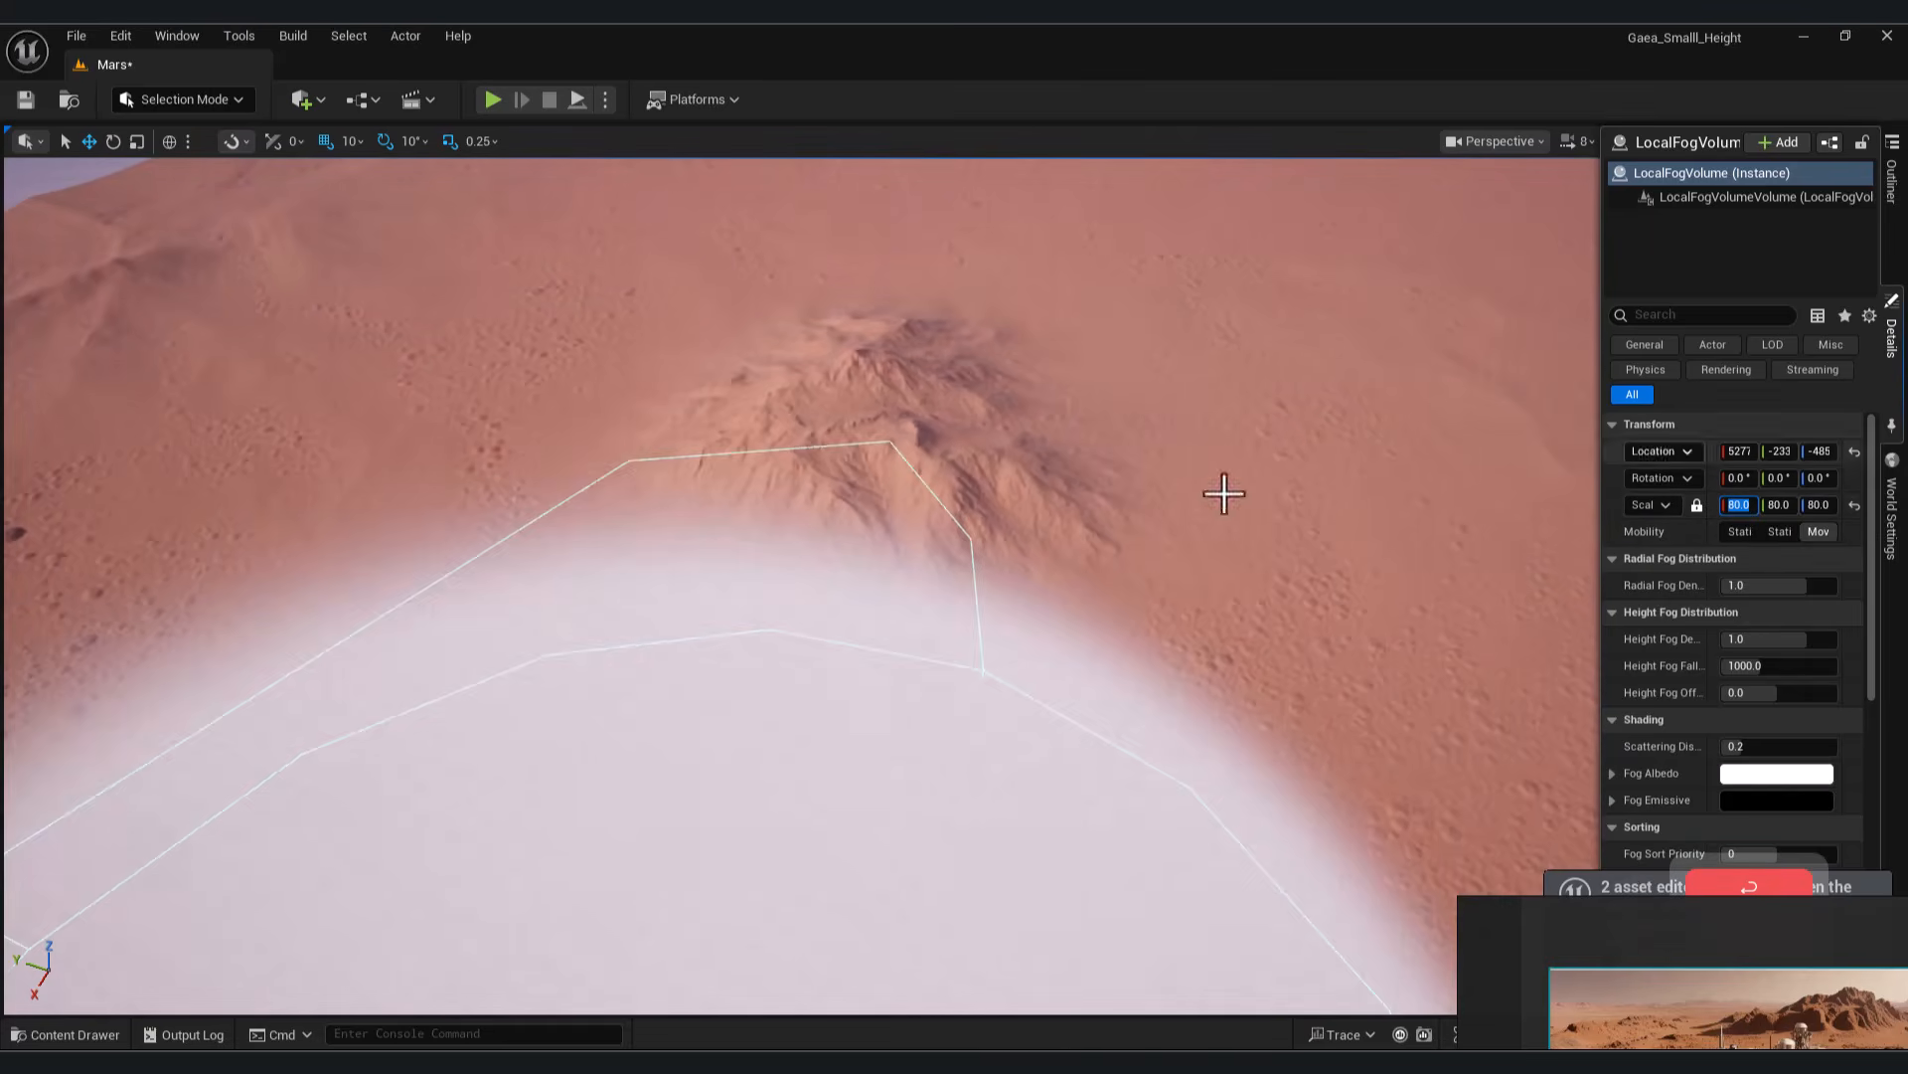
# Set the Local Fog Volume's radial fog density to 0.003313 and its height fog offset to -0.052976
pyautogui.moveTo(1192, 467); pyautogui.dragTo(770, 318, button='right')
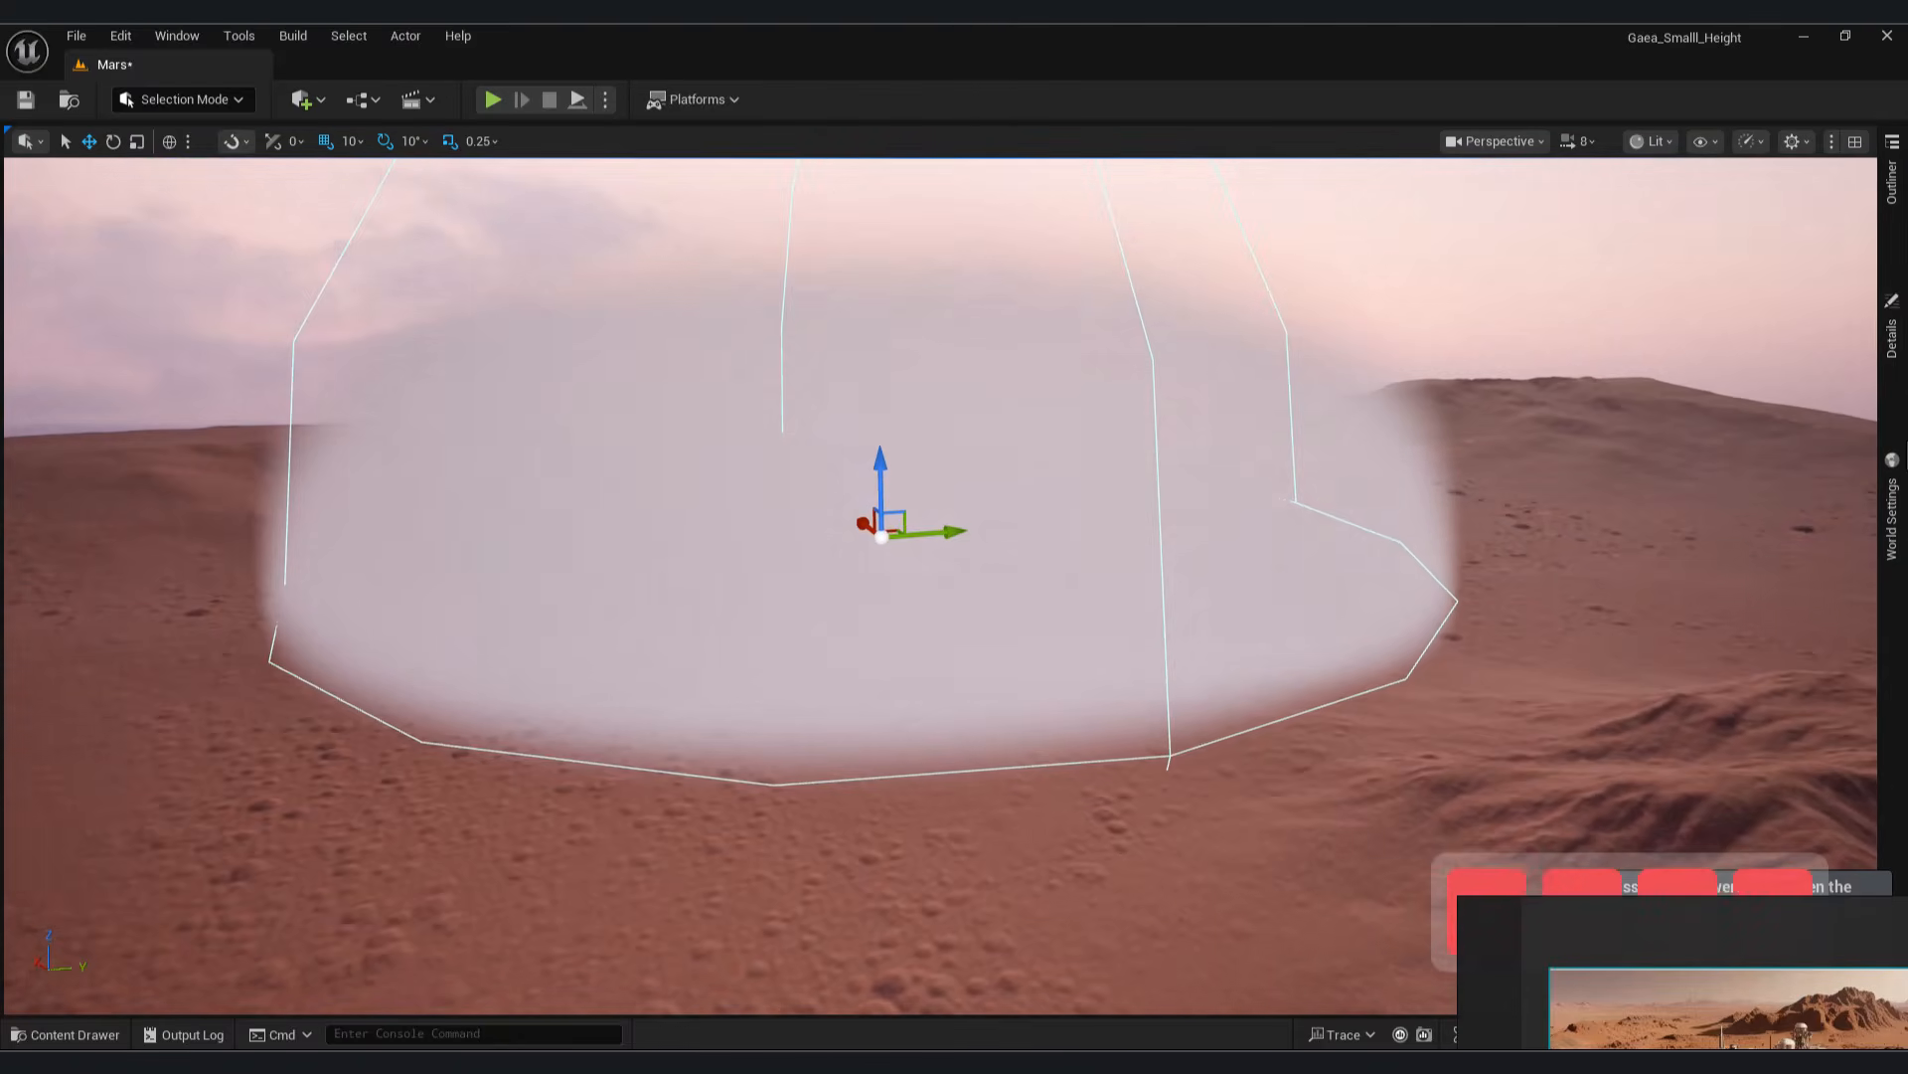
pyautogui.click(1892, 328)
pyautogui.moveTo(1794, 595); pyautogui.dragTo(1725, 594)
pyautogui.moveTo(1781, 695); pyautogui.dragTo(1777, 694)
# Look through the CineCameraActor and shift the Local Fog Volume along its Y axis in front of the distant hills
pyautogui.click(1494, 143)
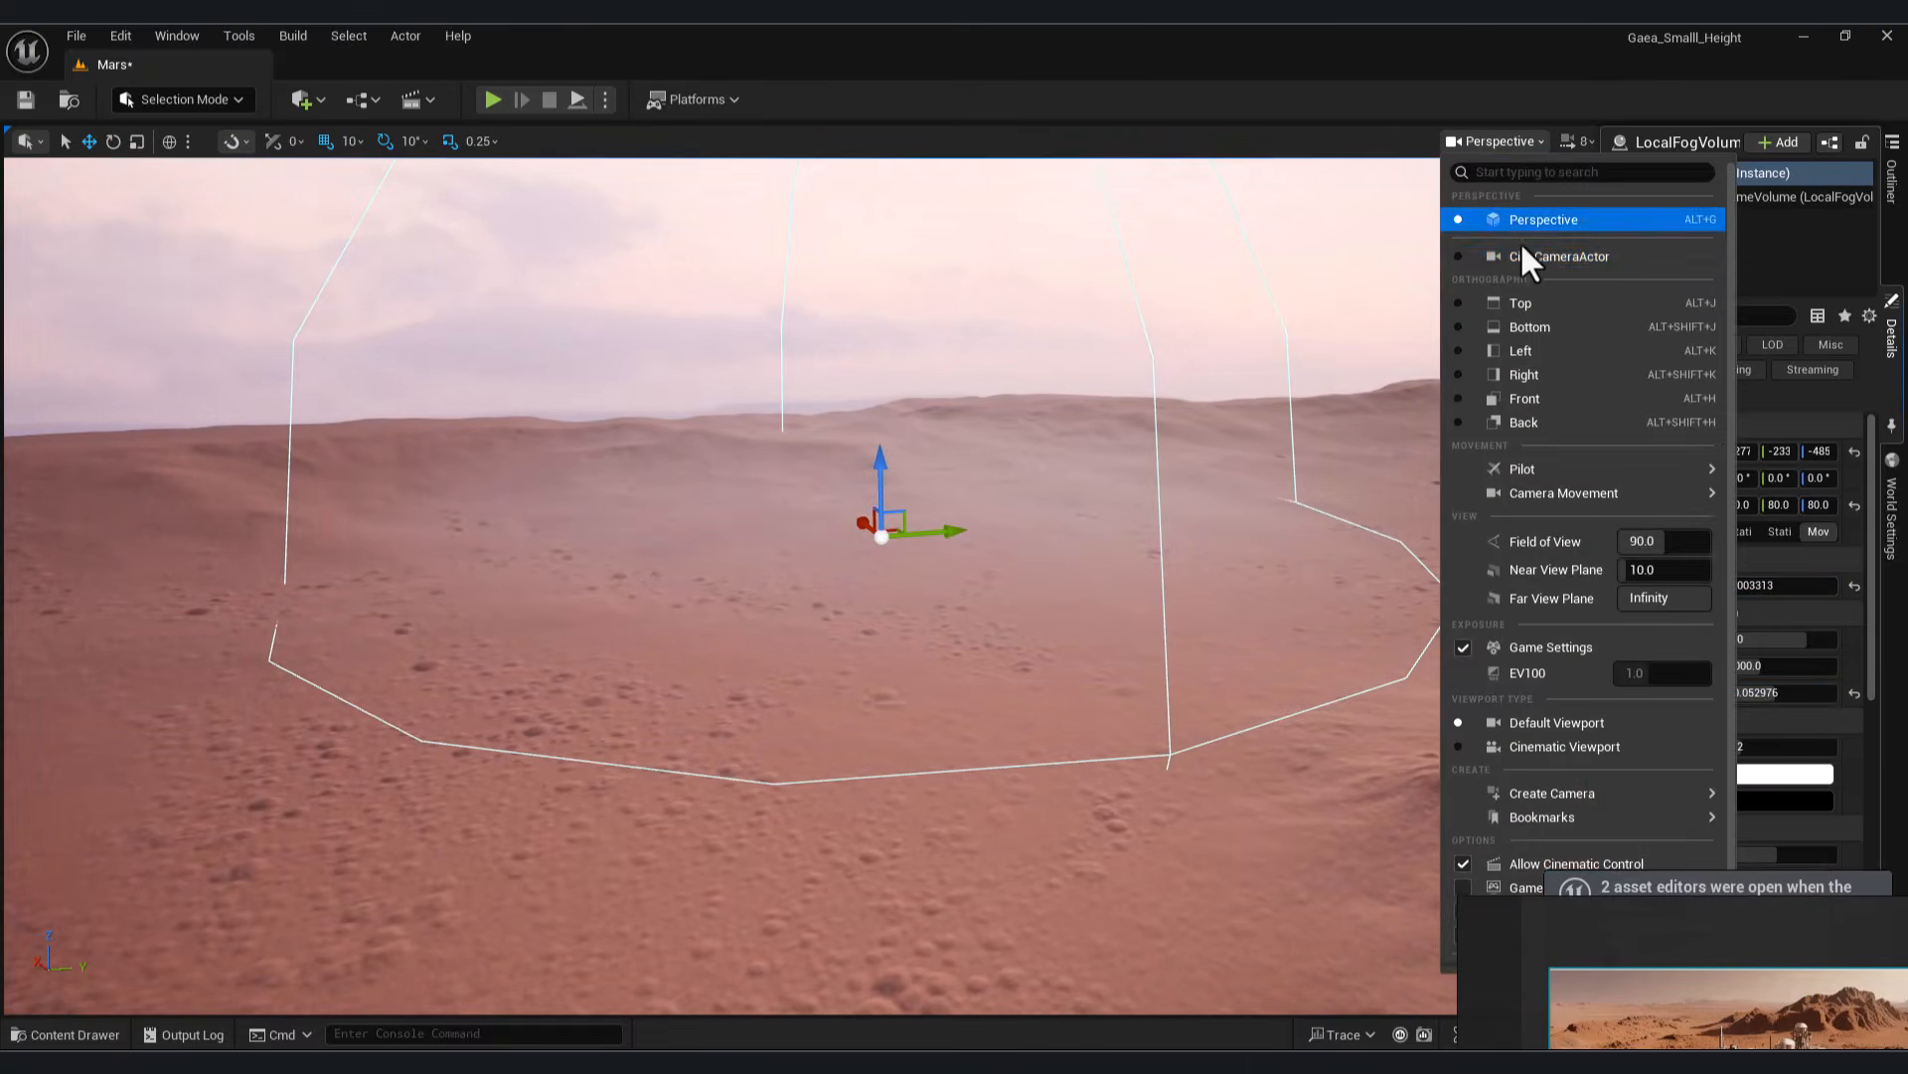
pyautogui.click(1511, 257)
pyautogui.moveTo(406, 507); pyautogui.dragTo(1052, 532)
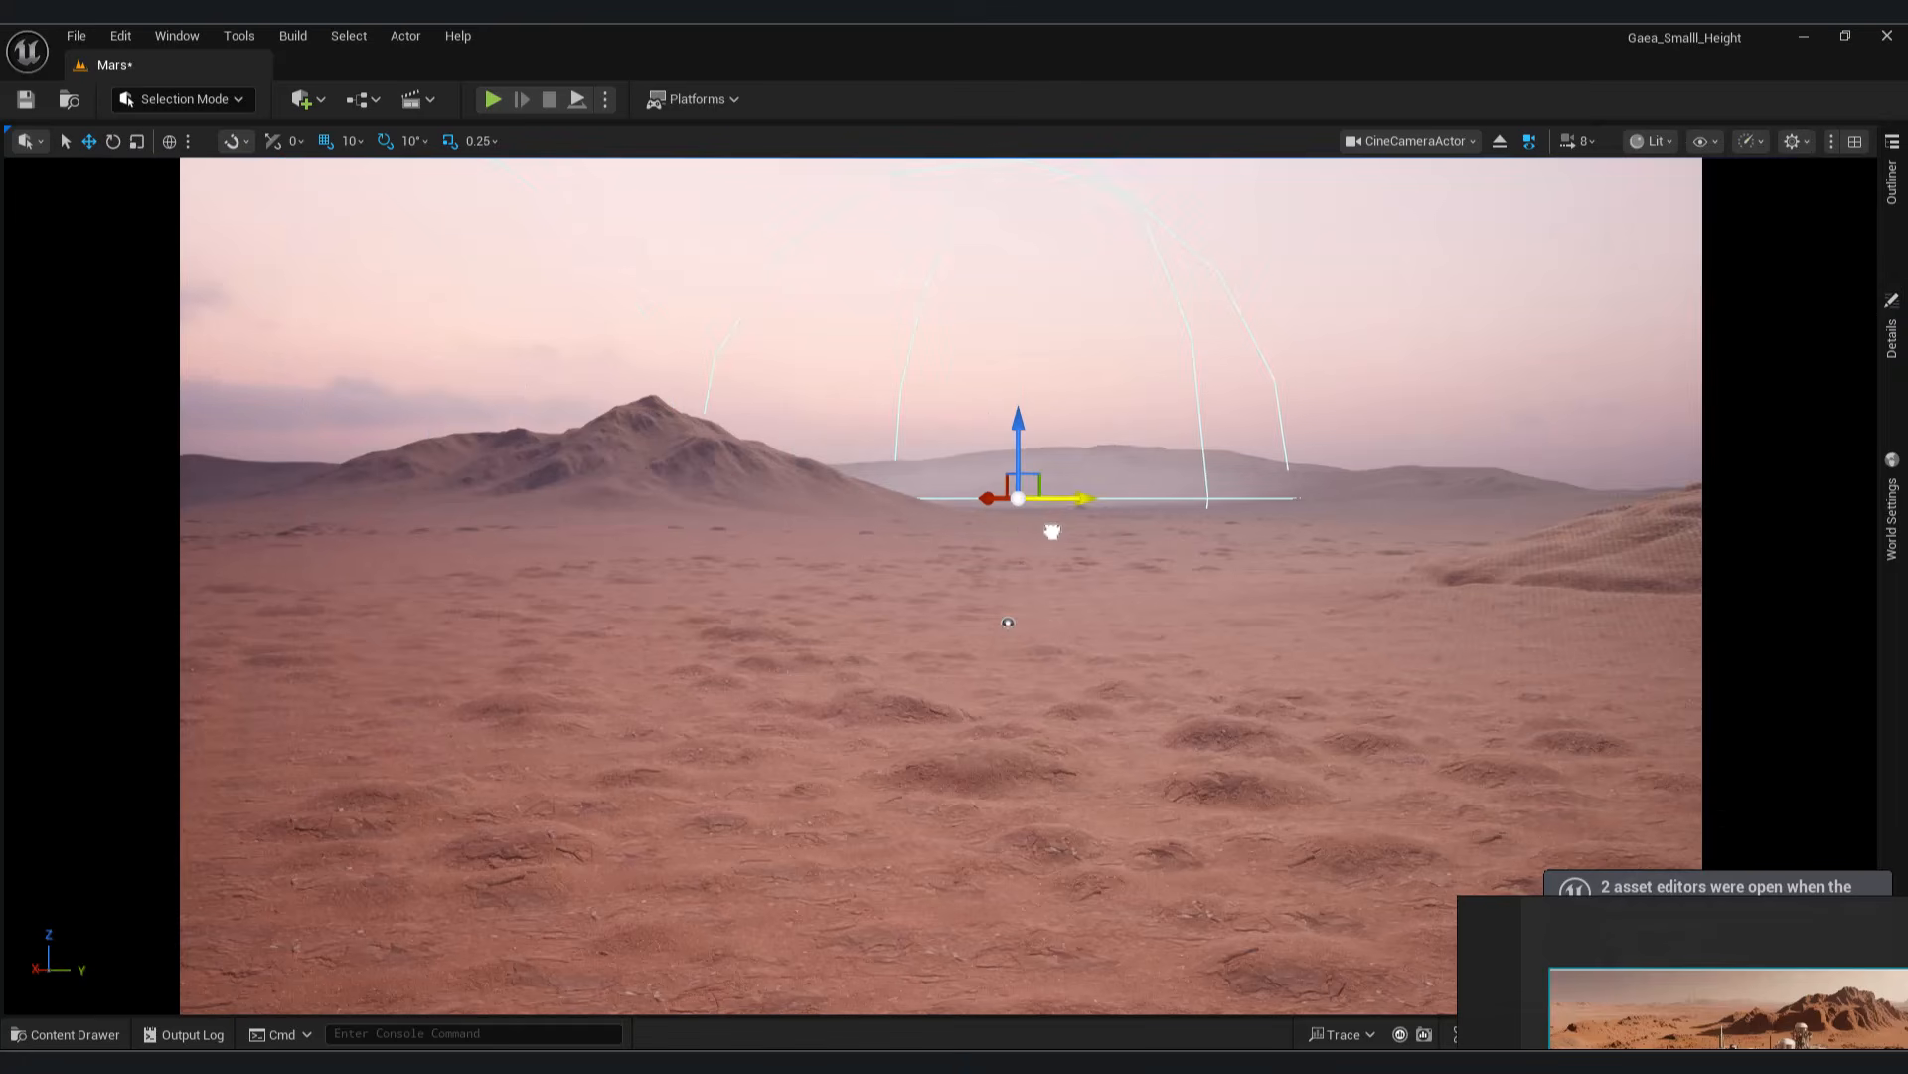
pyautogui.click(1195, 511)
pyautogui.click(1160, 496)
pyautogui.moveTo(1171, 498); pyautogui.dragTo(1274, 498)
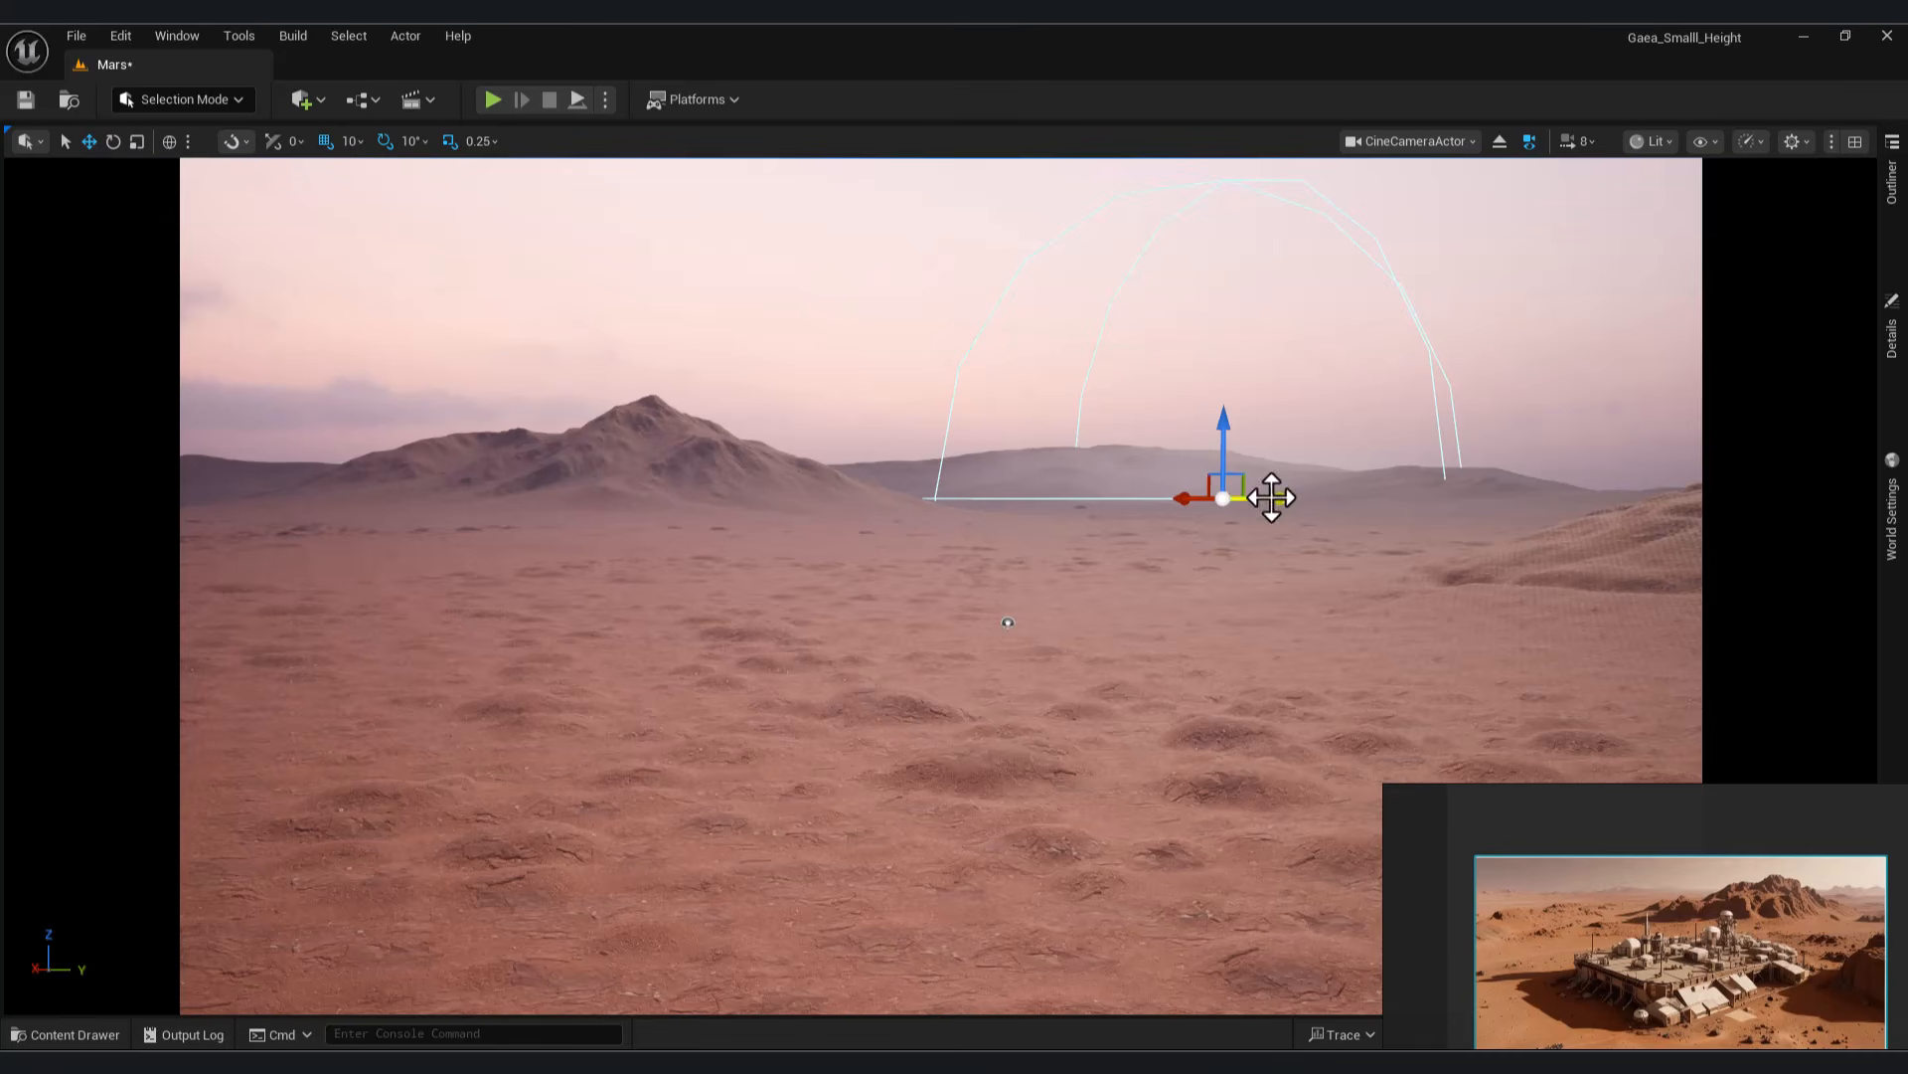
# Duplicate the fog volume in front of the mountain with radial fog density 0.009125 and height fog falloff 861.213806
pyautogui.moveTo(1265, 494); pyautogui.dragTo(511, 523)
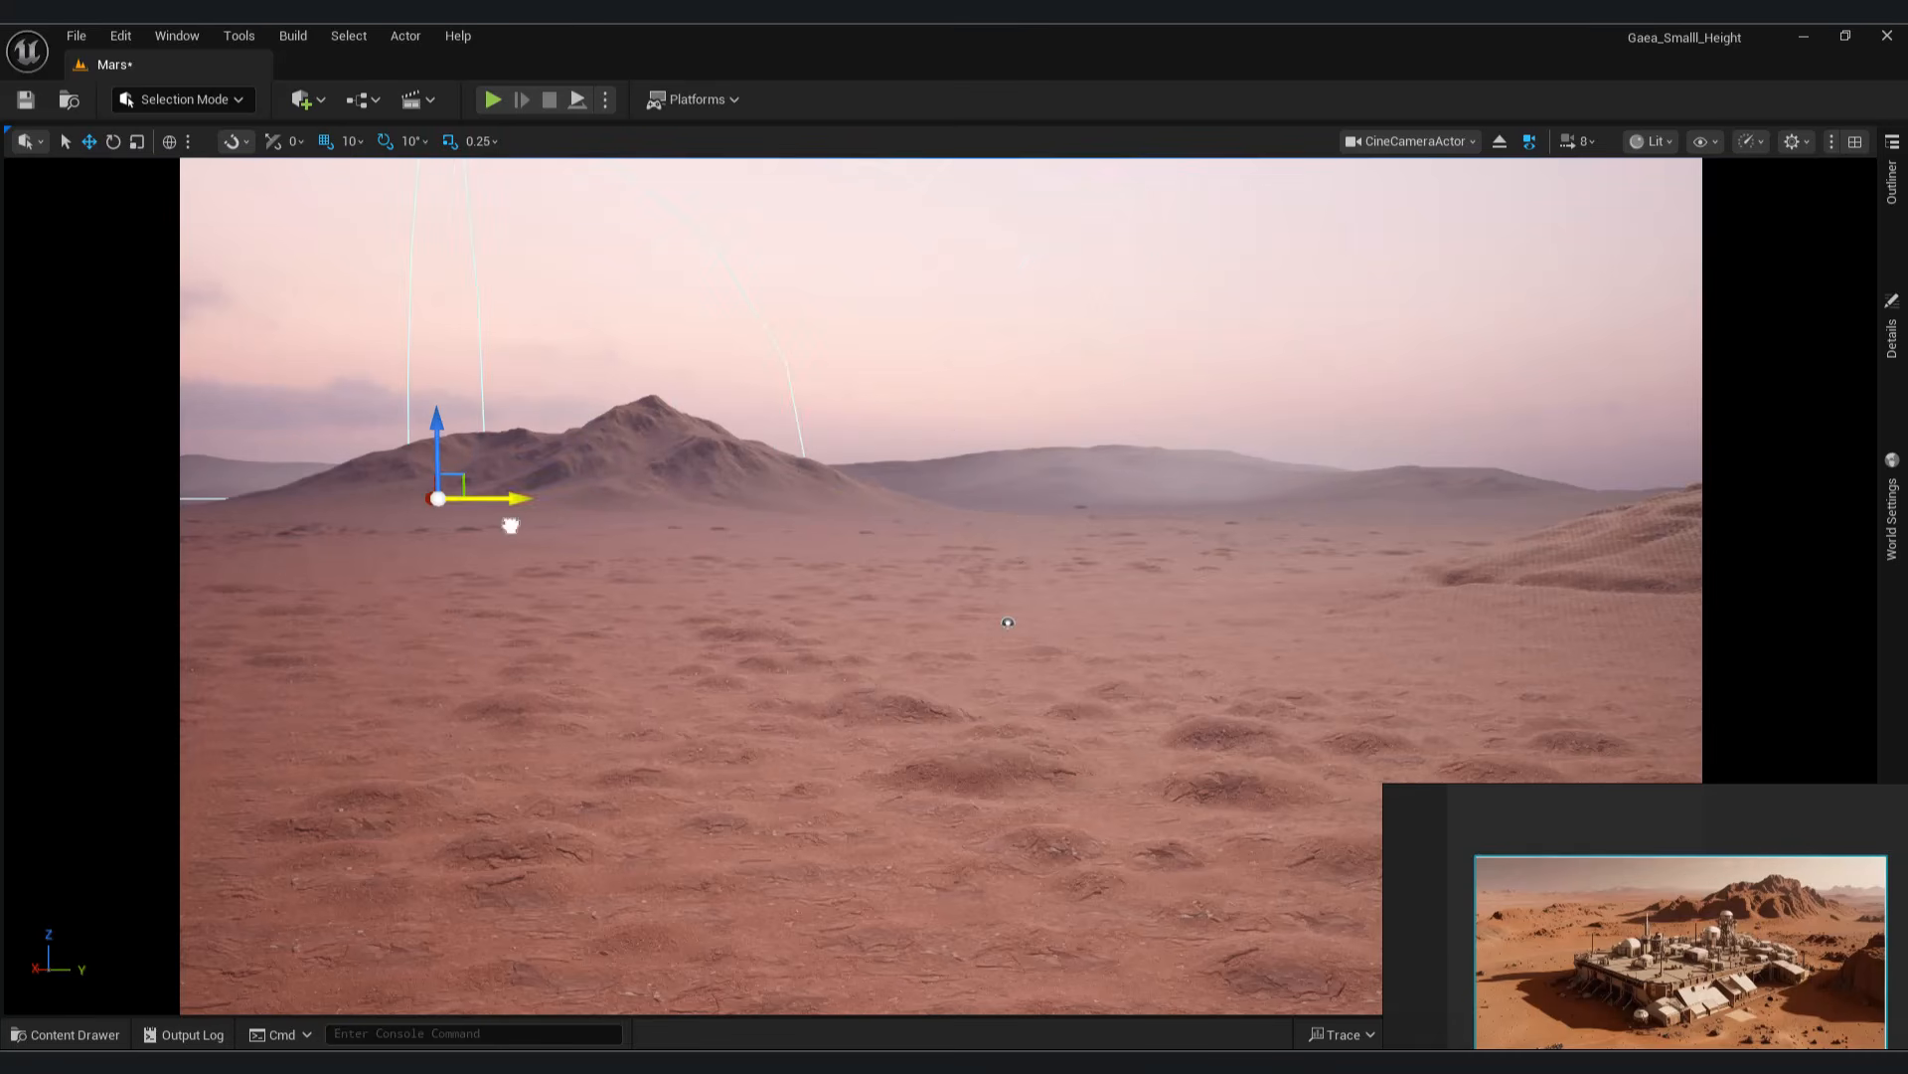
pyautogui.click(1899, 363)
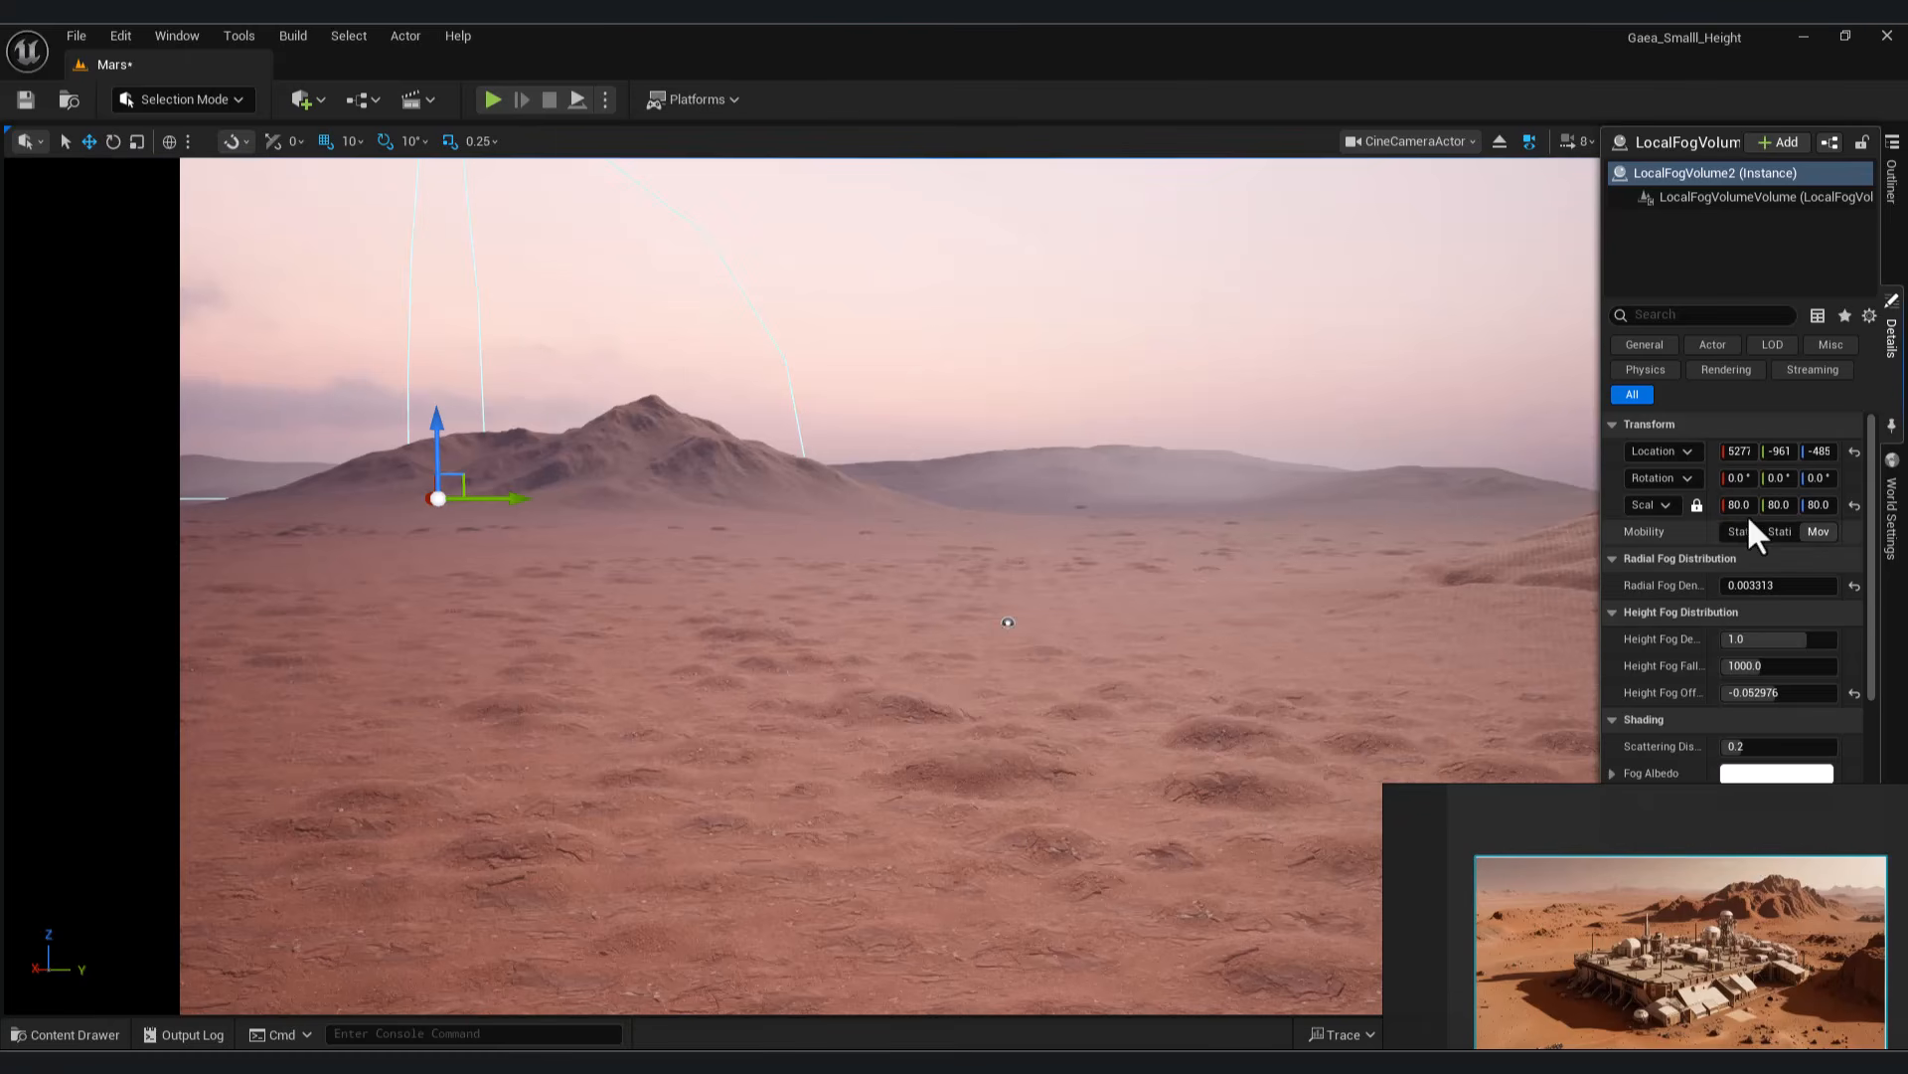
pyautogui.moveTo(1779, 584); pyautogui.dragTo(1848, 584)
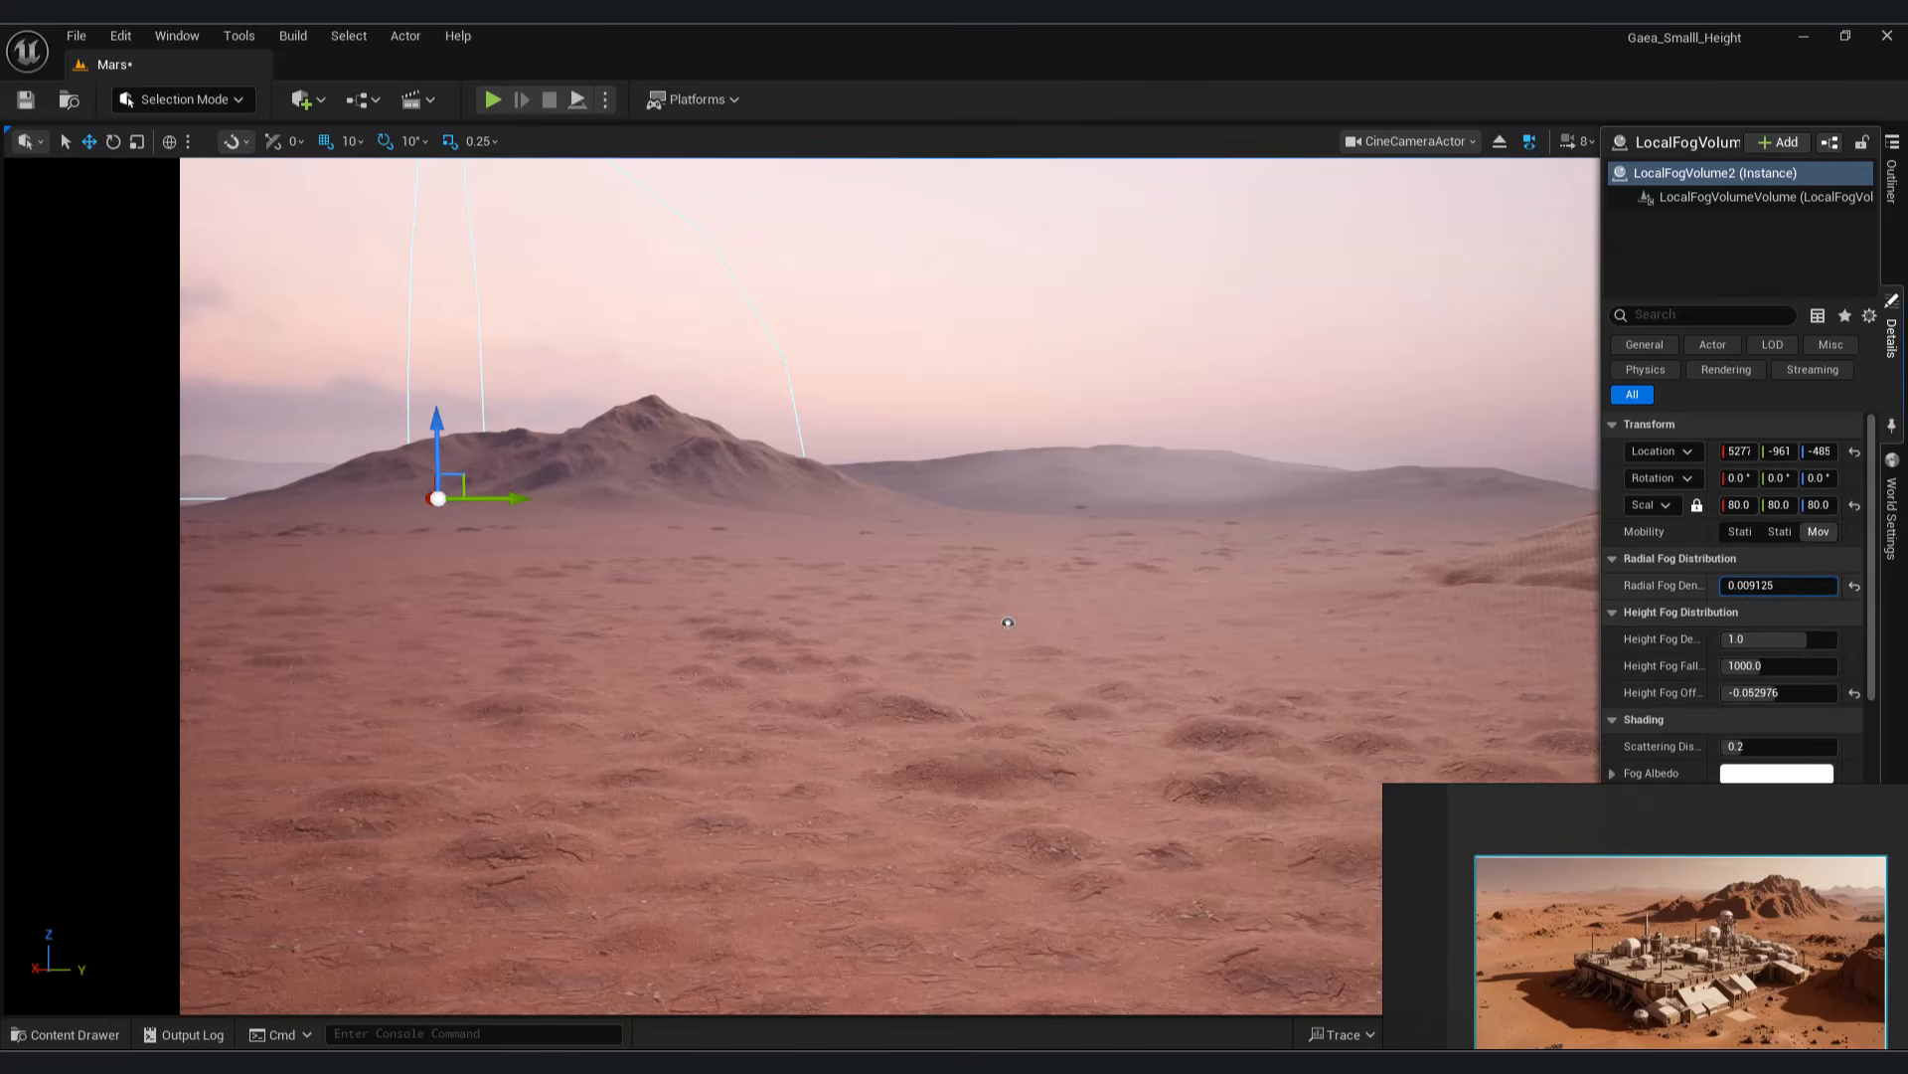
pyautogui.moveTo(1766, 666)
pyautogui.mouseDown()
pyautogui.moveTo(1723, 666)
pyautogui.moveTo(1756, 666)
pyautogui.mouseUp()
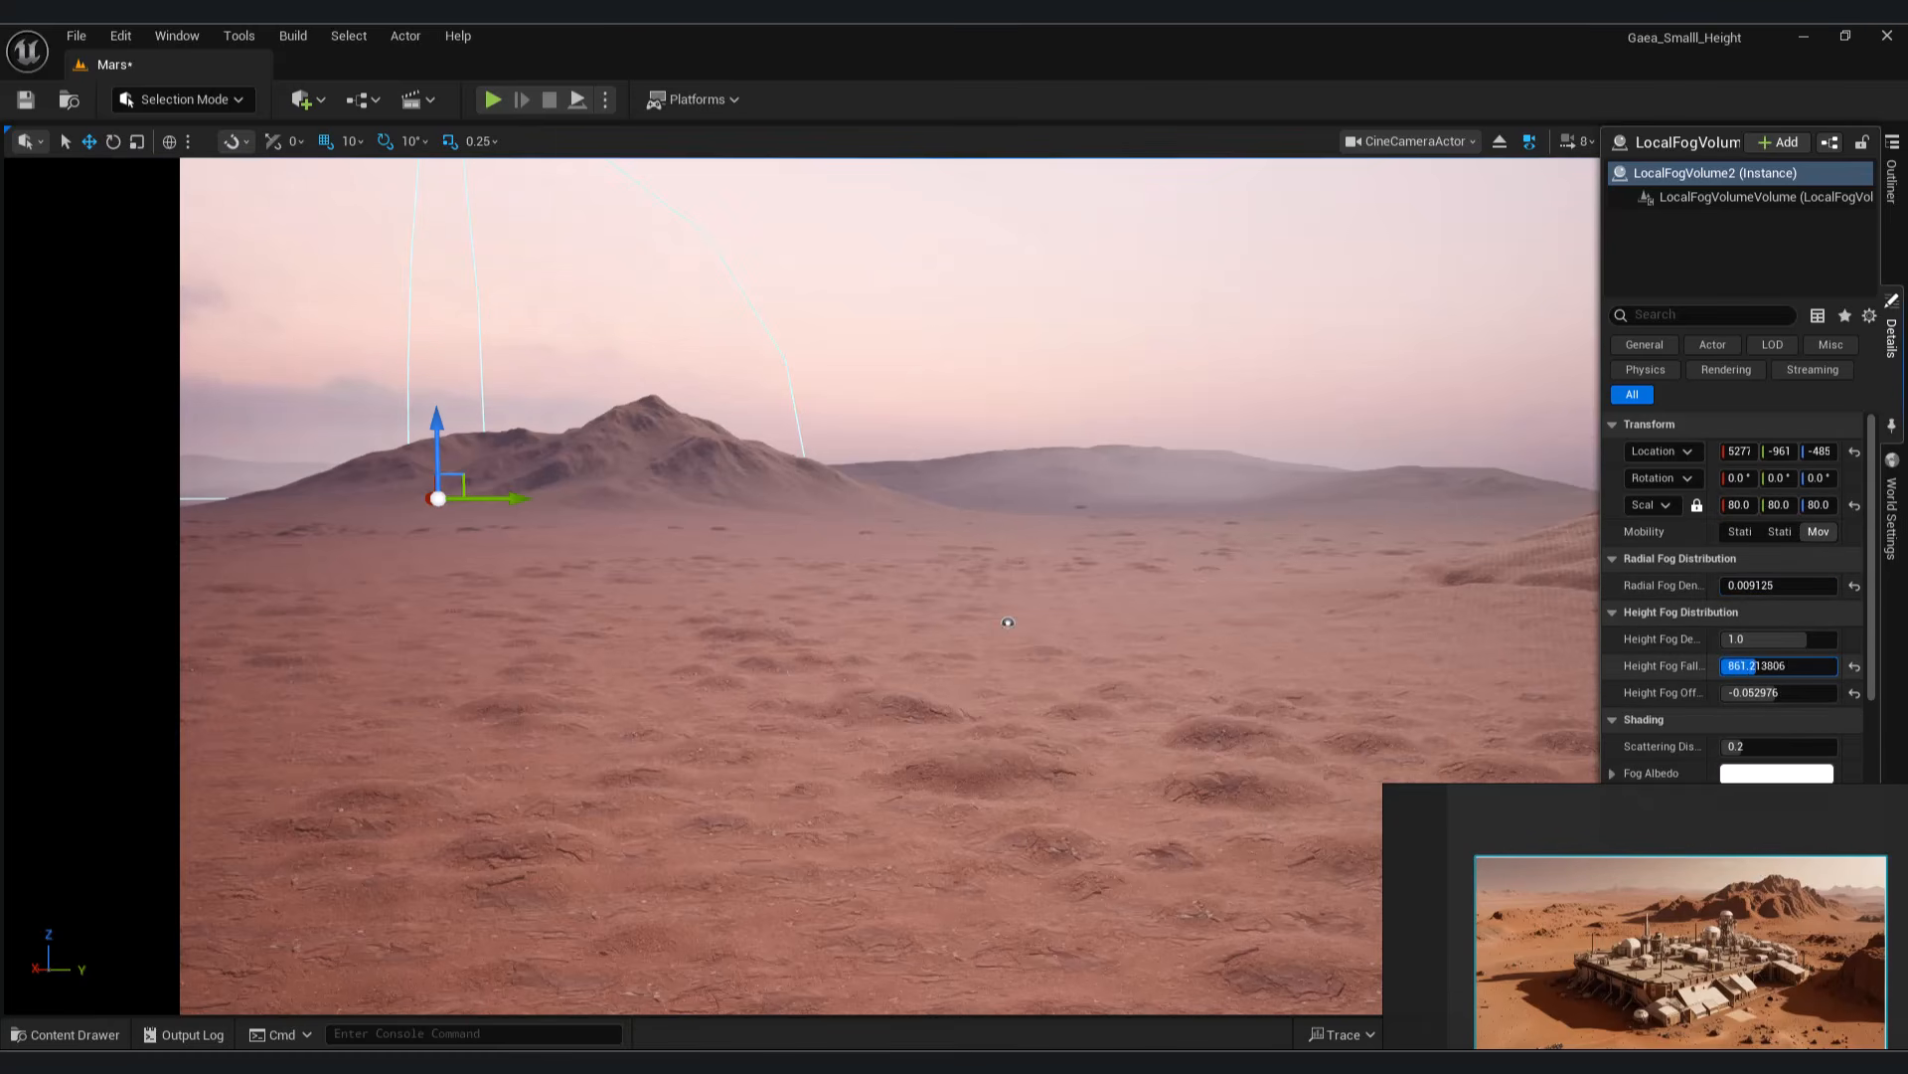
# Add the Desert Western Cluster Rock Small 02 asset from Quixel Bridge to the project
pyautogui.click(1173, 601)
pyautogui.click(1184, 374)
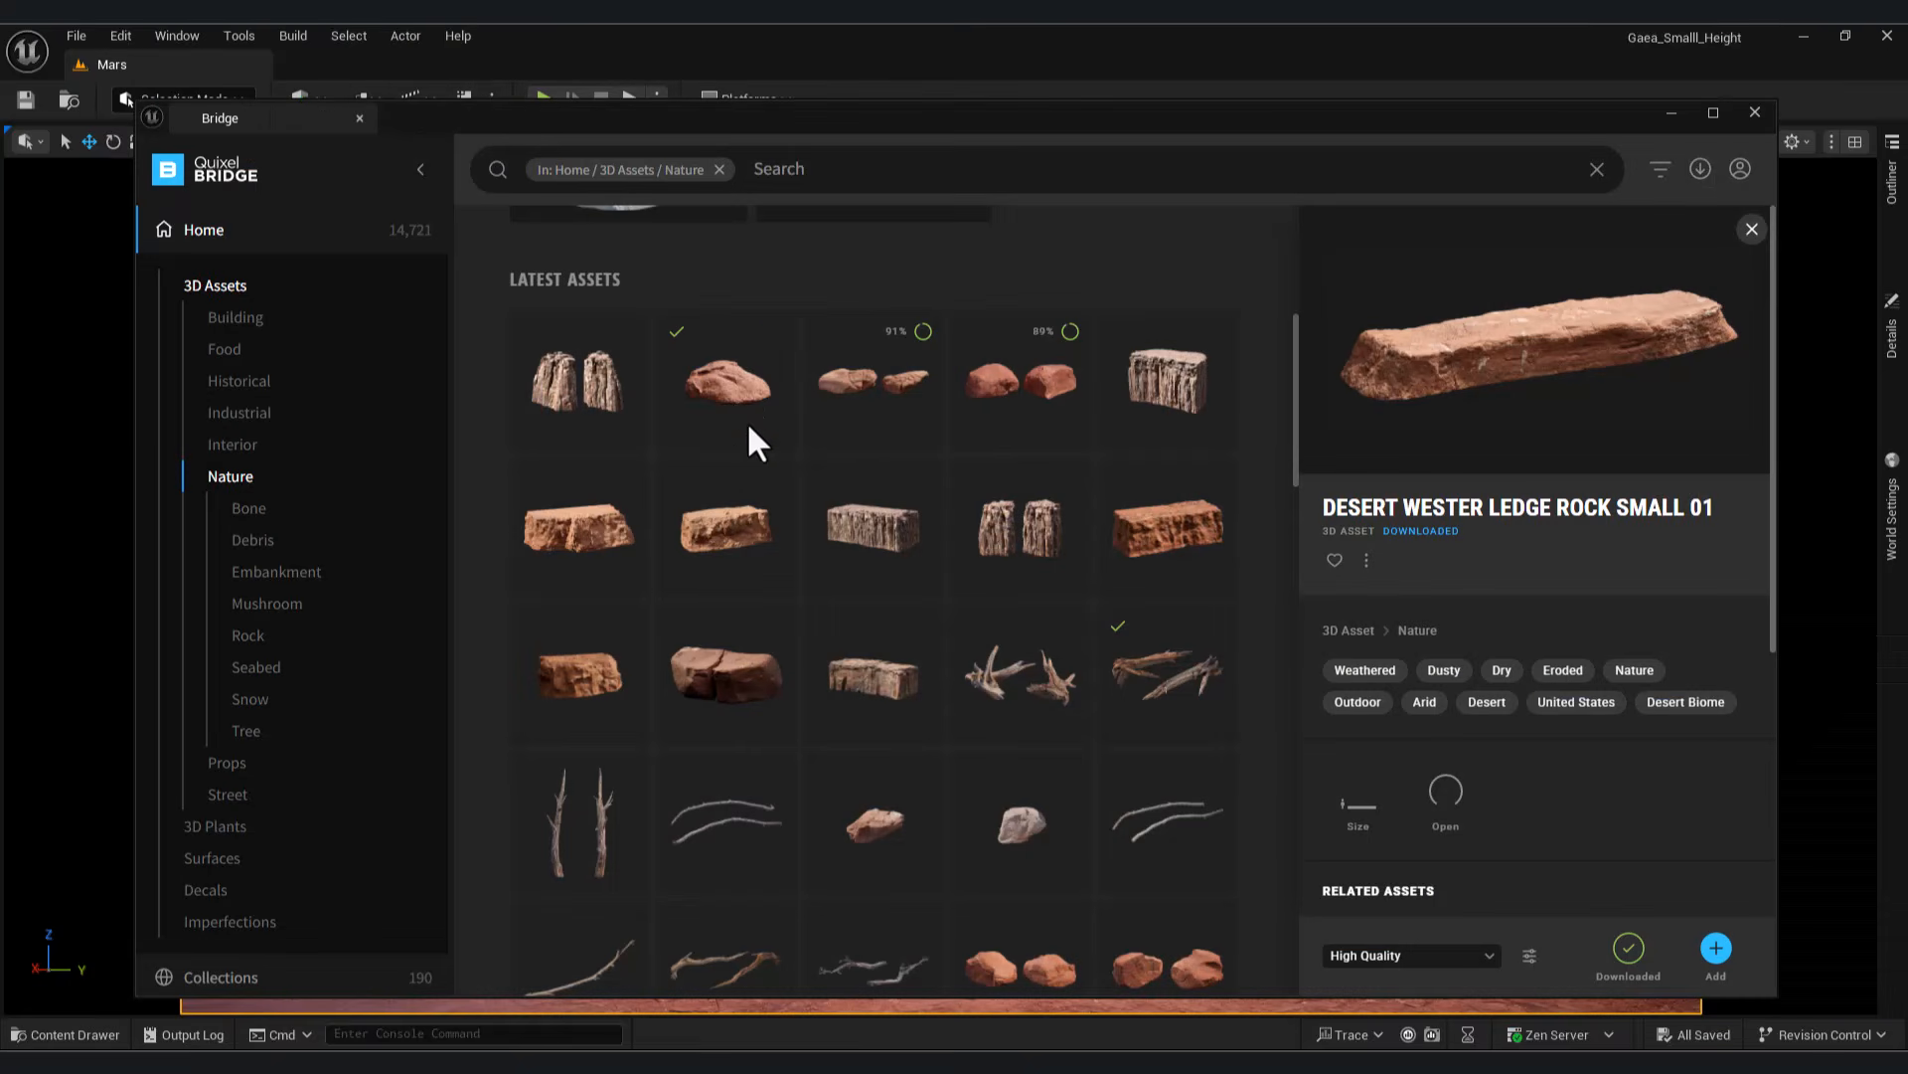
pyautogui.click(733, 400)
pyautogui.click(1715, 948)
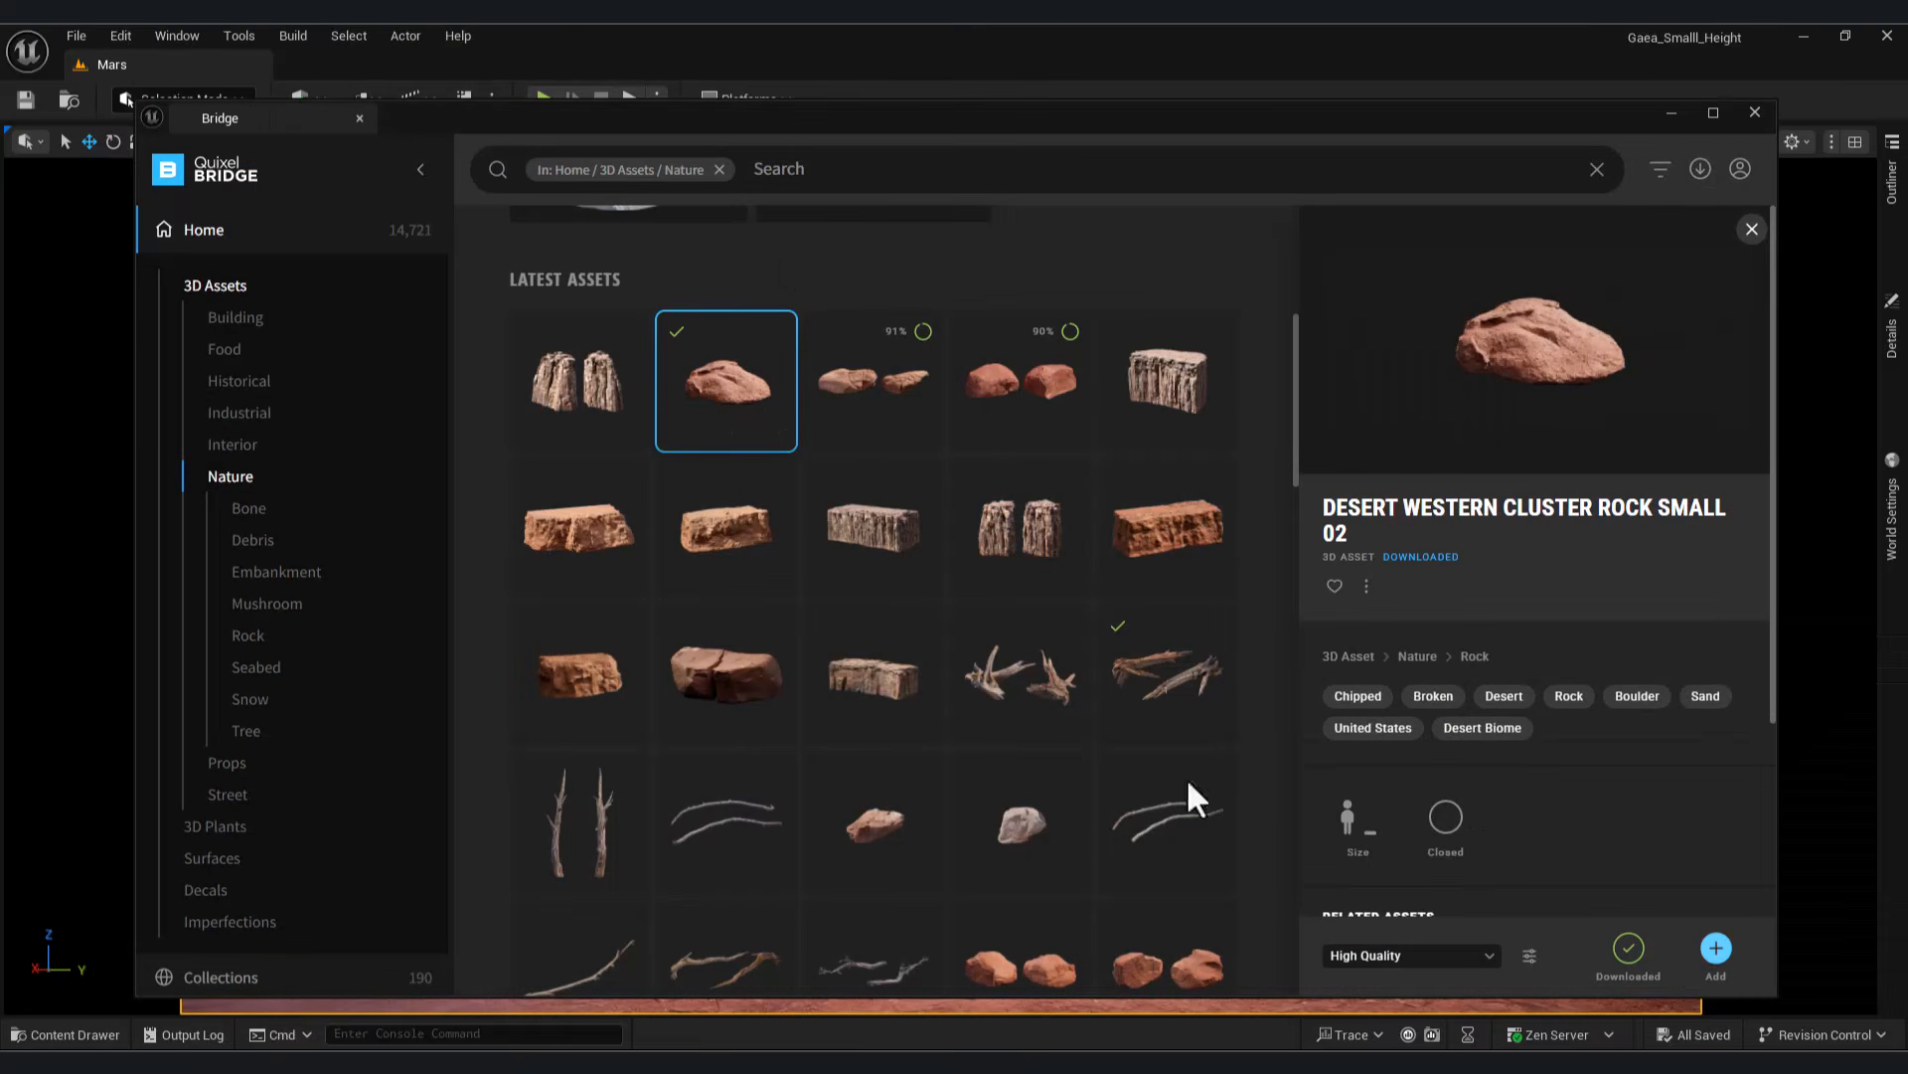
pyautogui.click(1430, 251)
# Add the downloaded Desert Wester Ledge Rock Small 01 asset from the Nature collection to the project
pyautogui.scroll(-1, 800, 686)
pyautogui.scroll(-2, 785, 686)
pyautogui.click(602, 811)
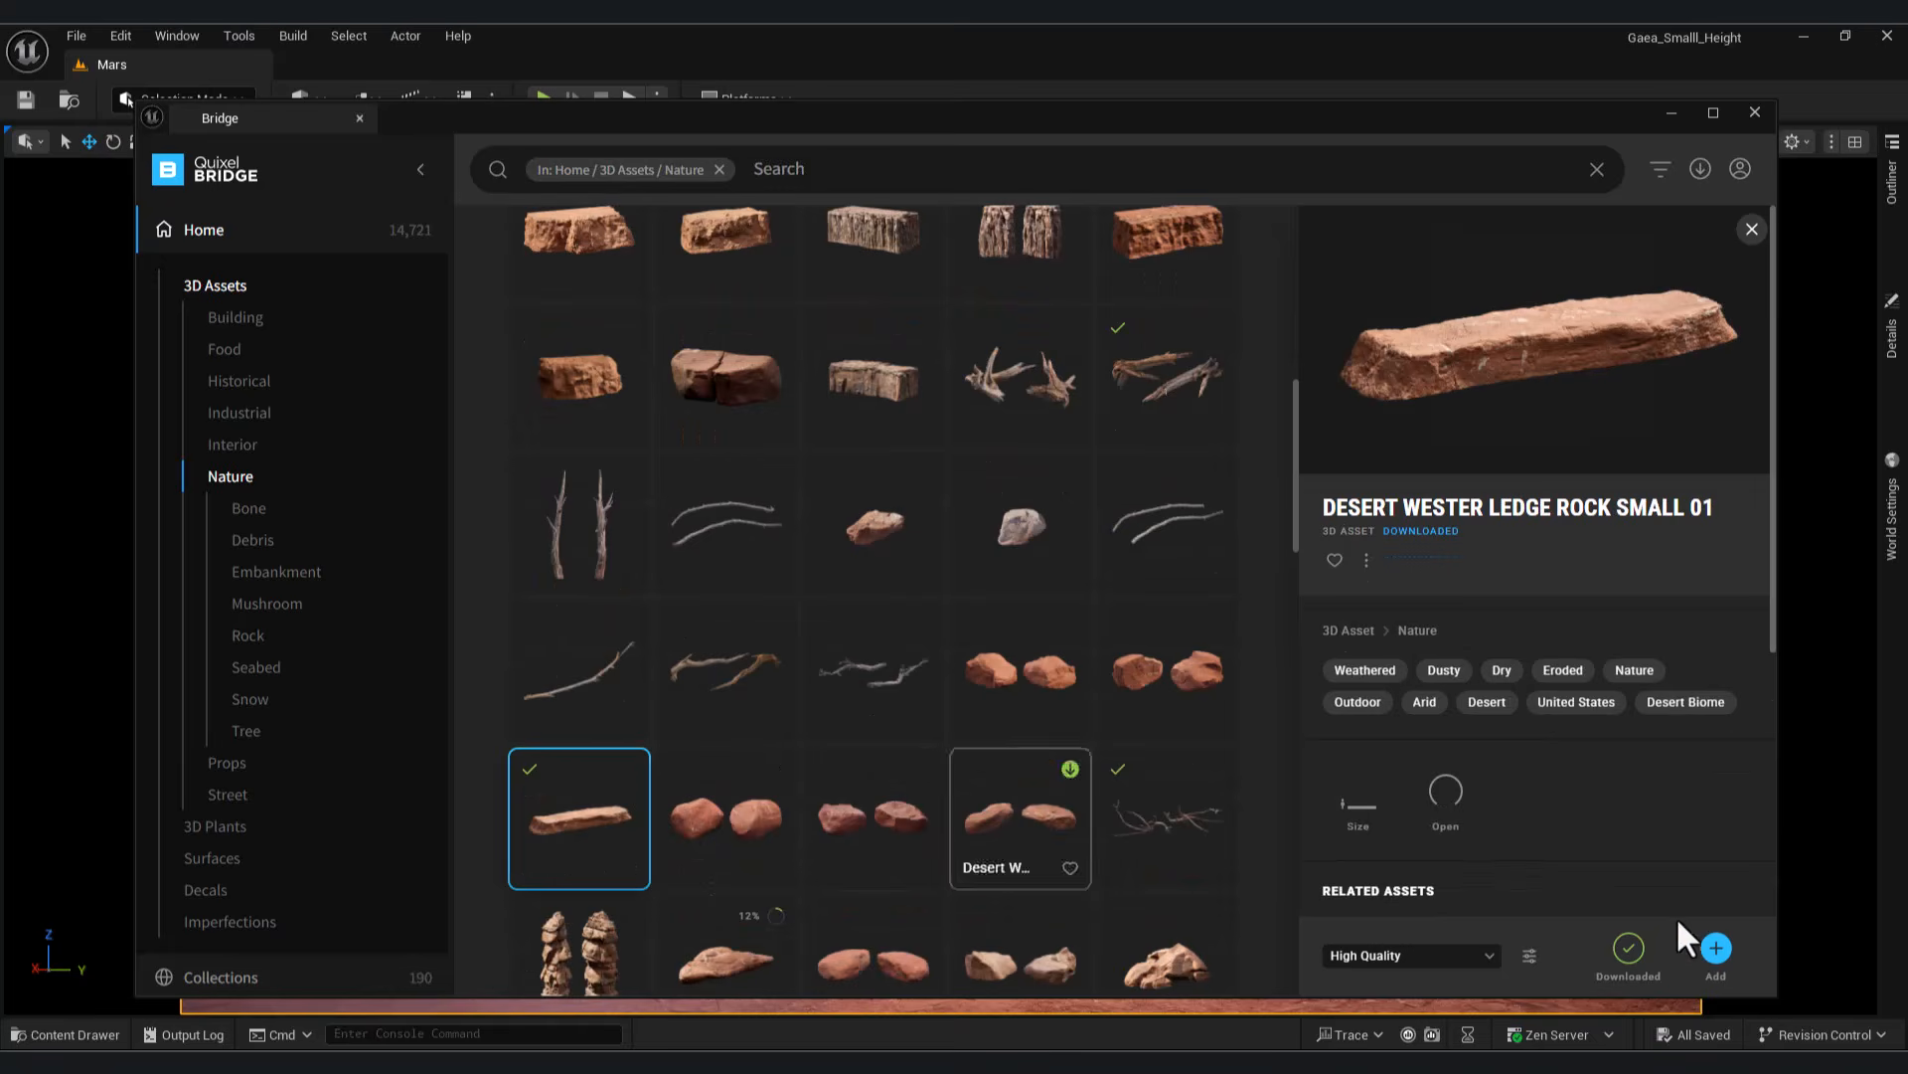
pyautogui.click(1716, 947)
pyautogui.click(1433, 251)
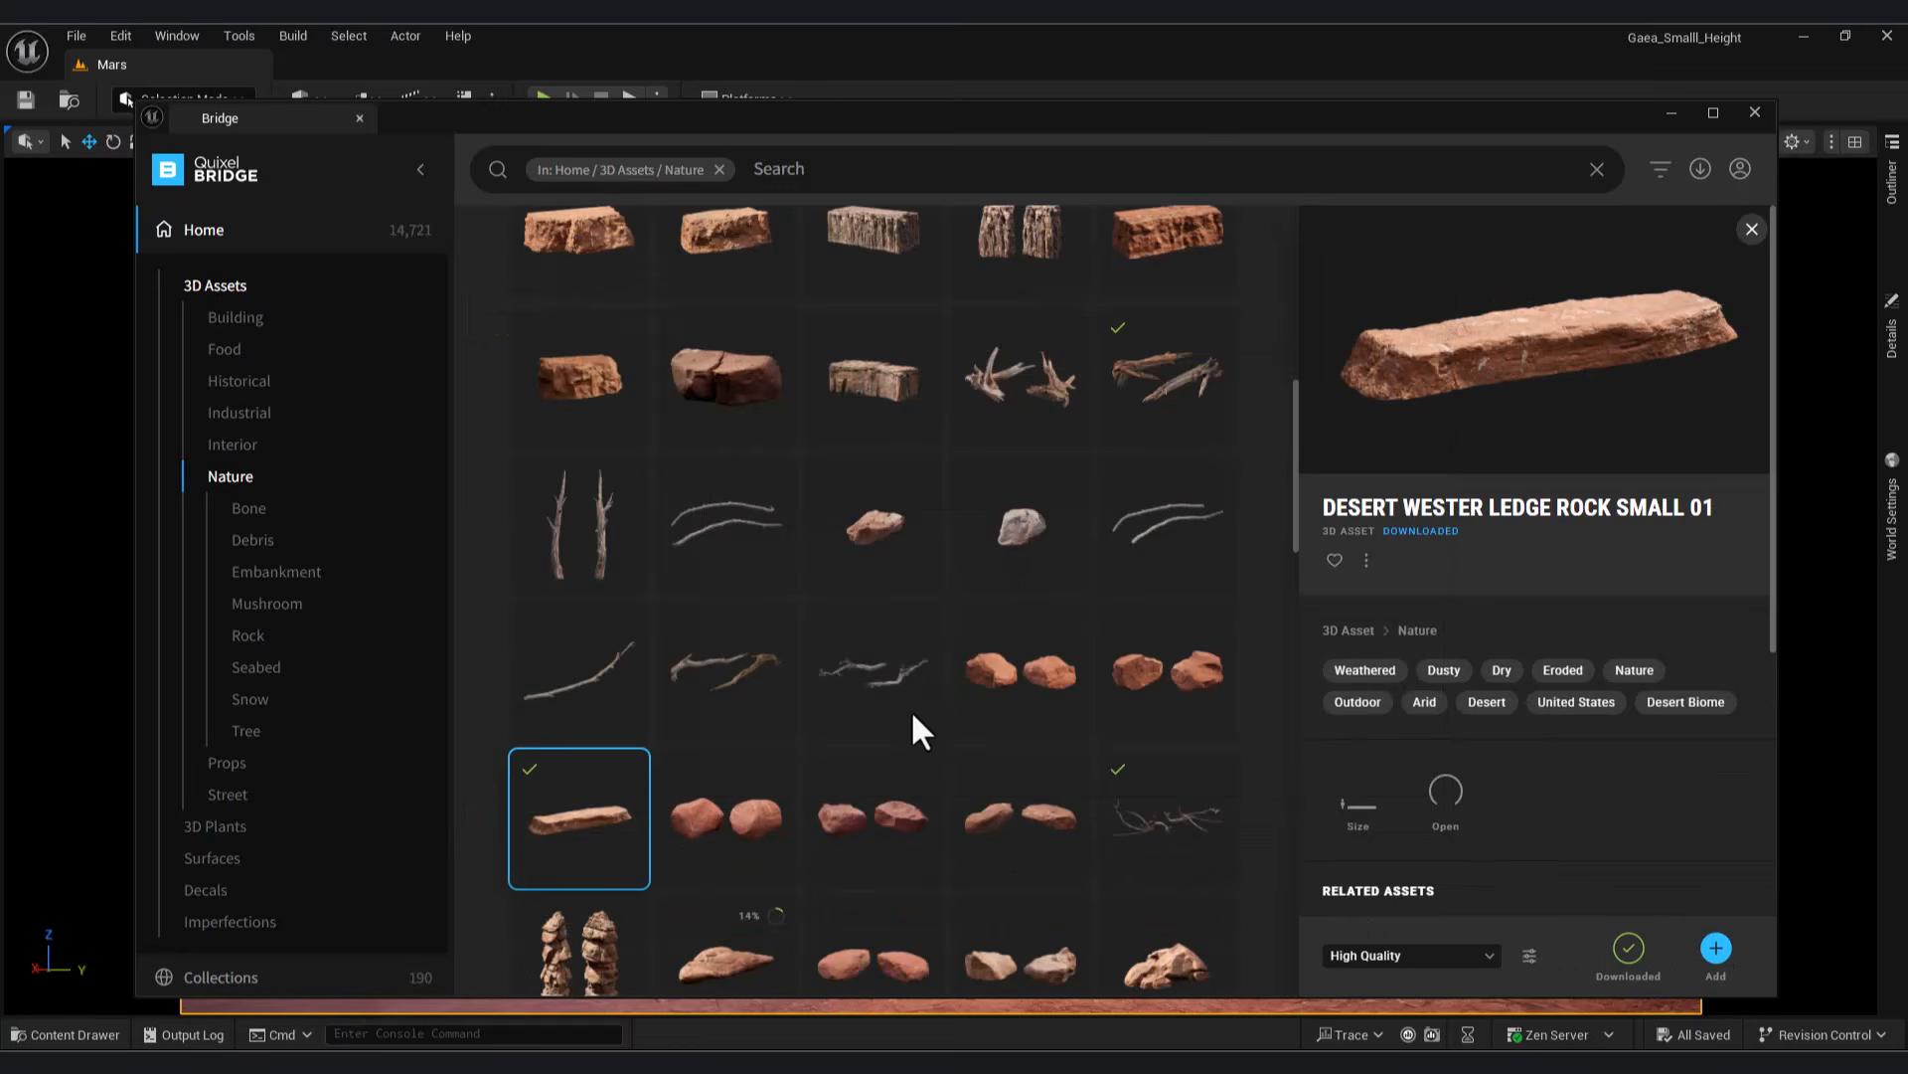
# Add the Desert Western Rock Large 08 asset from the latest Nature assets to the project
pyautogui.scroll(5, 904, 779)
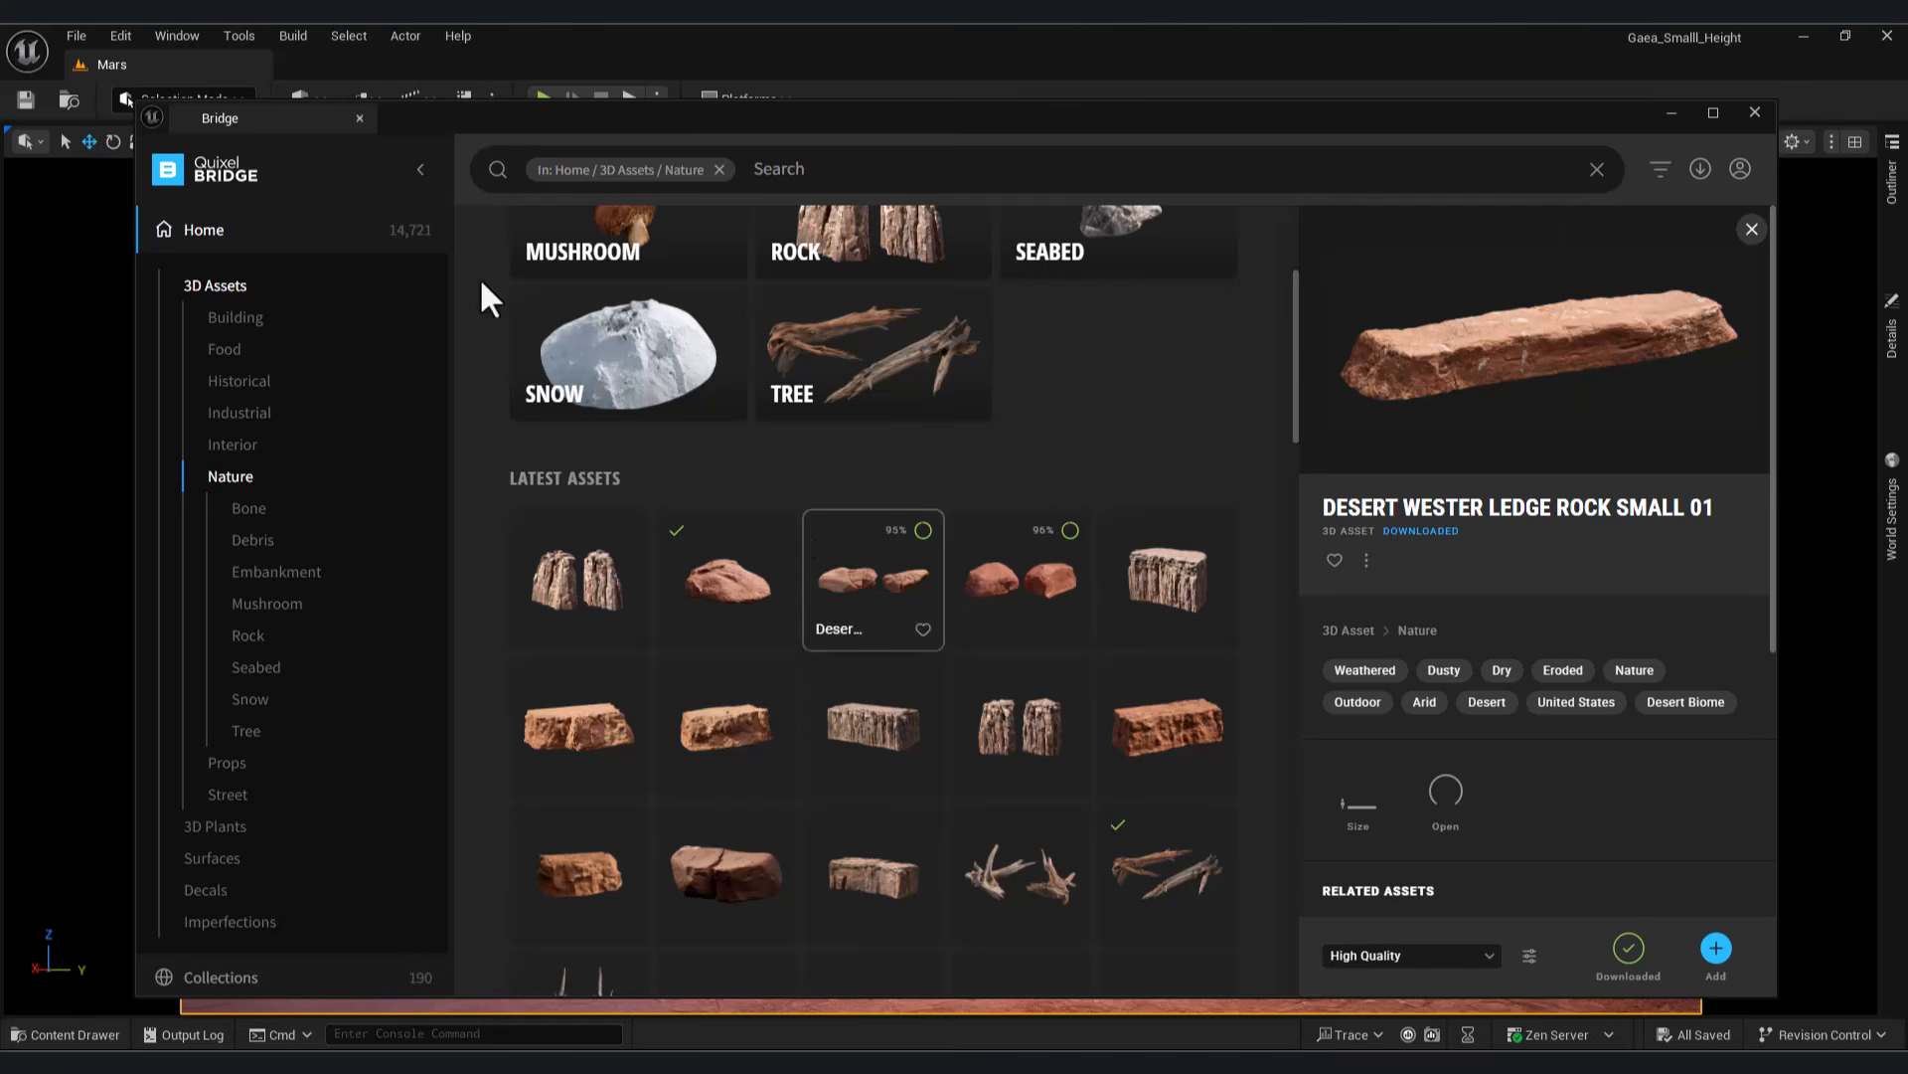
pyautogui.click(854, 576)
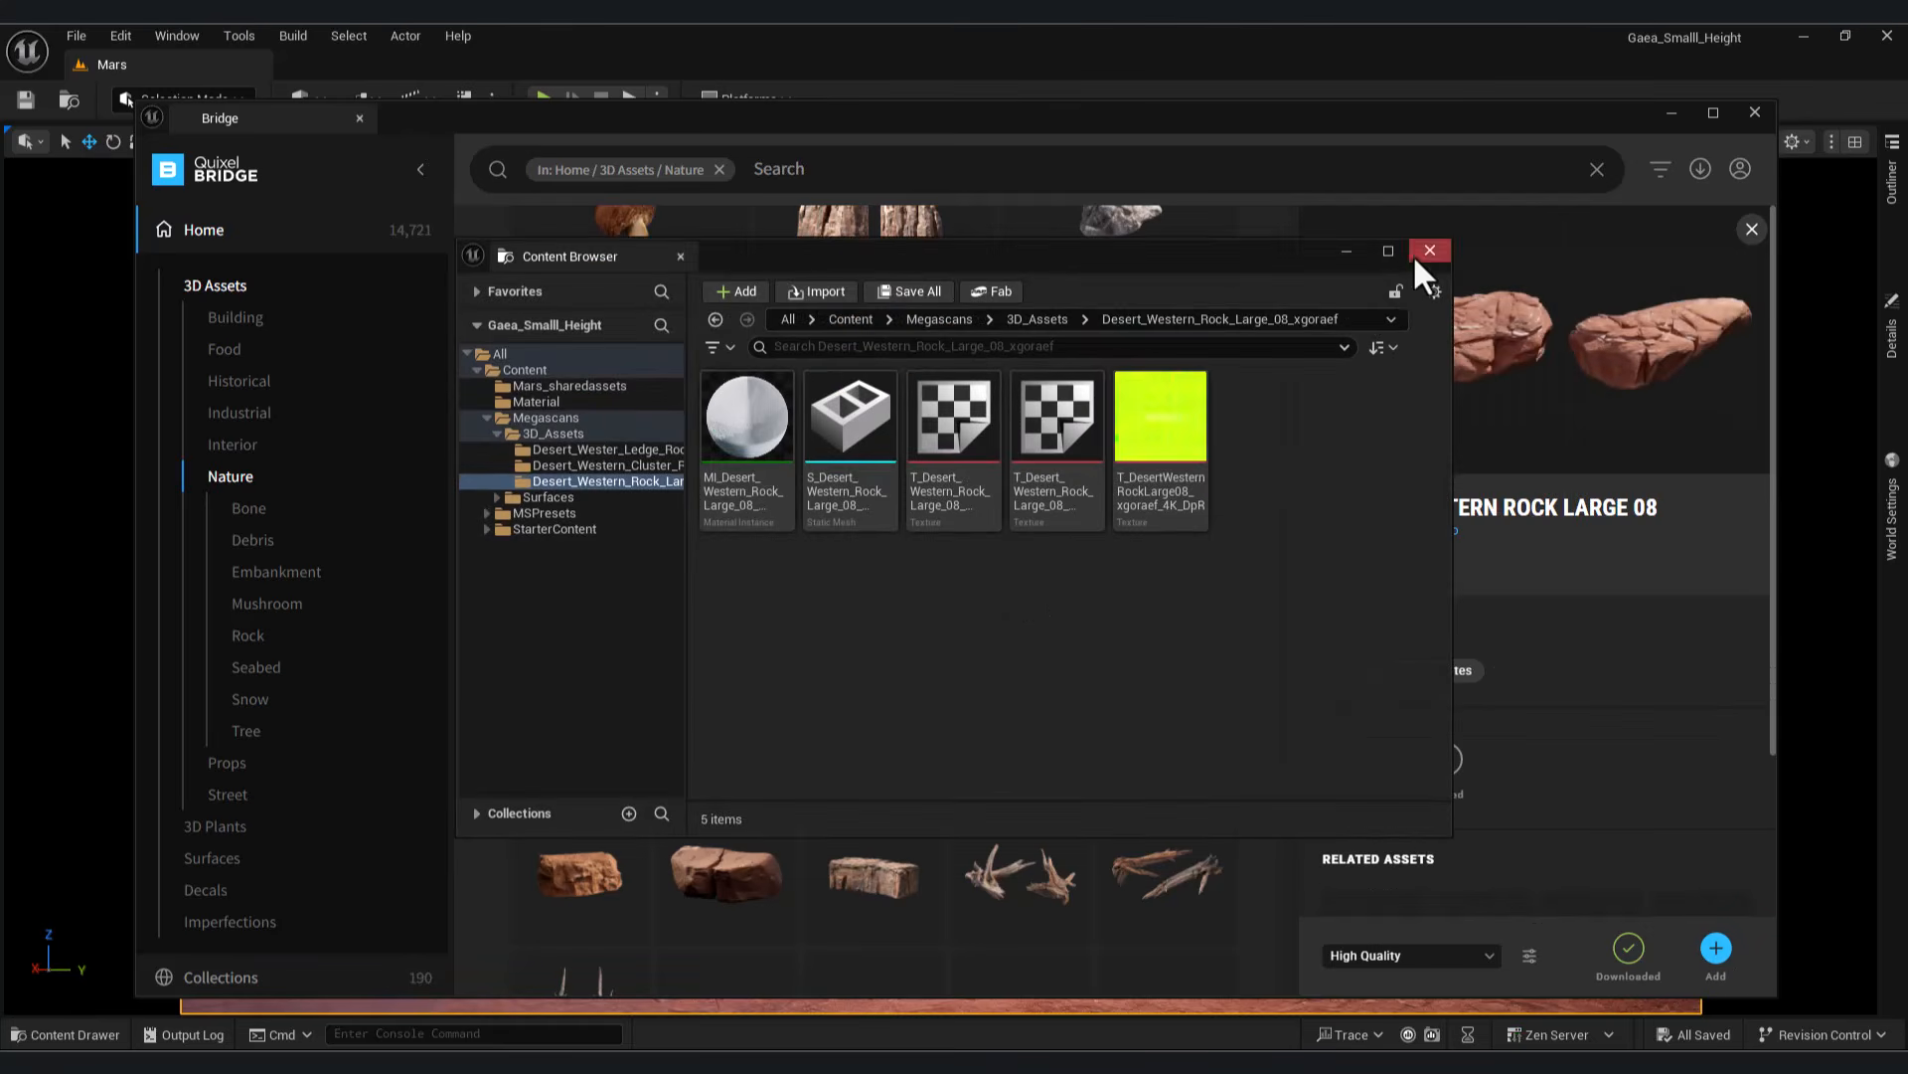
pyautogui.click(1429, 254)
# Add the Desert Western Rock Medium 03 asset to the project and close Quixel Bridge
pyautogui.click(992, 594)
pyautogui.click(1700, 939)
pyautogui.click(1429, 255)
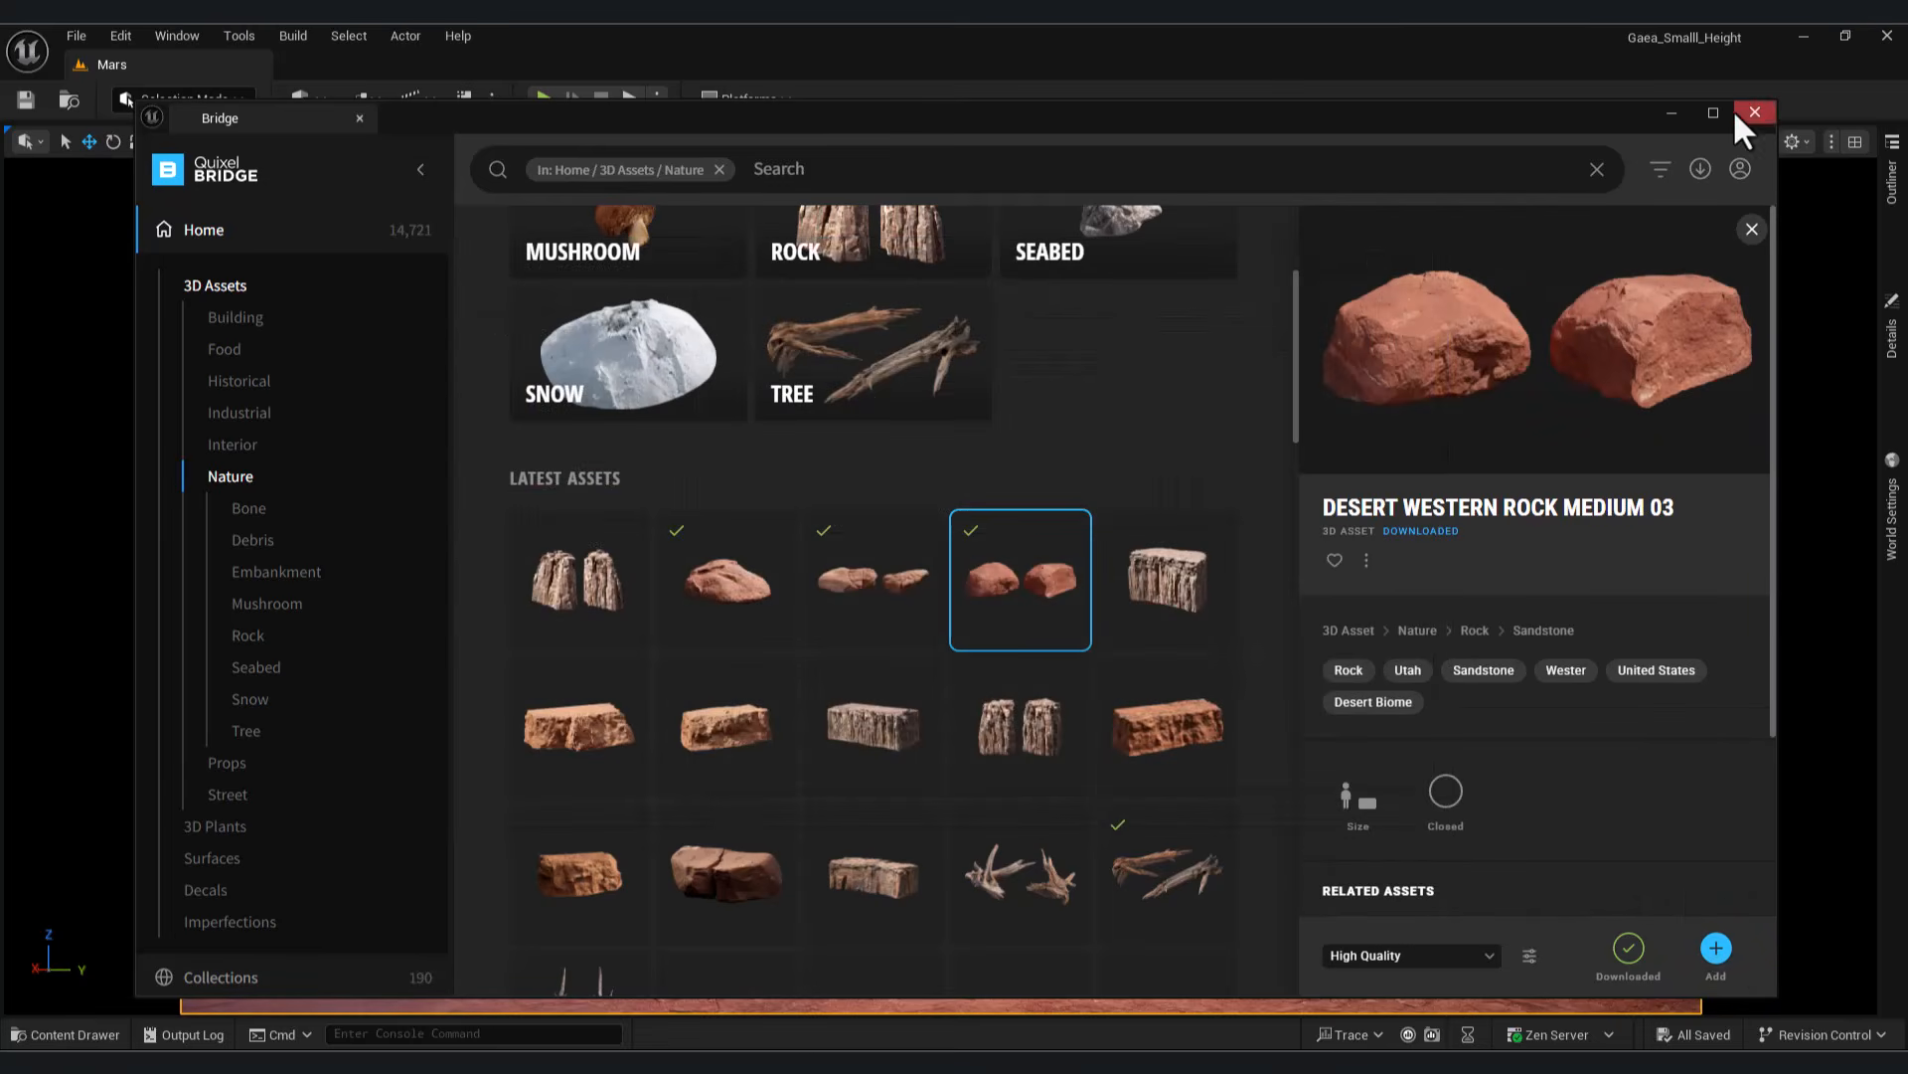
pyautogui.click(1754, 111)
# Place the ledge rock static mesh from the Megascans 3D_Assets folder on the terrain in the foreground
pyautogui.click(79, 1033)
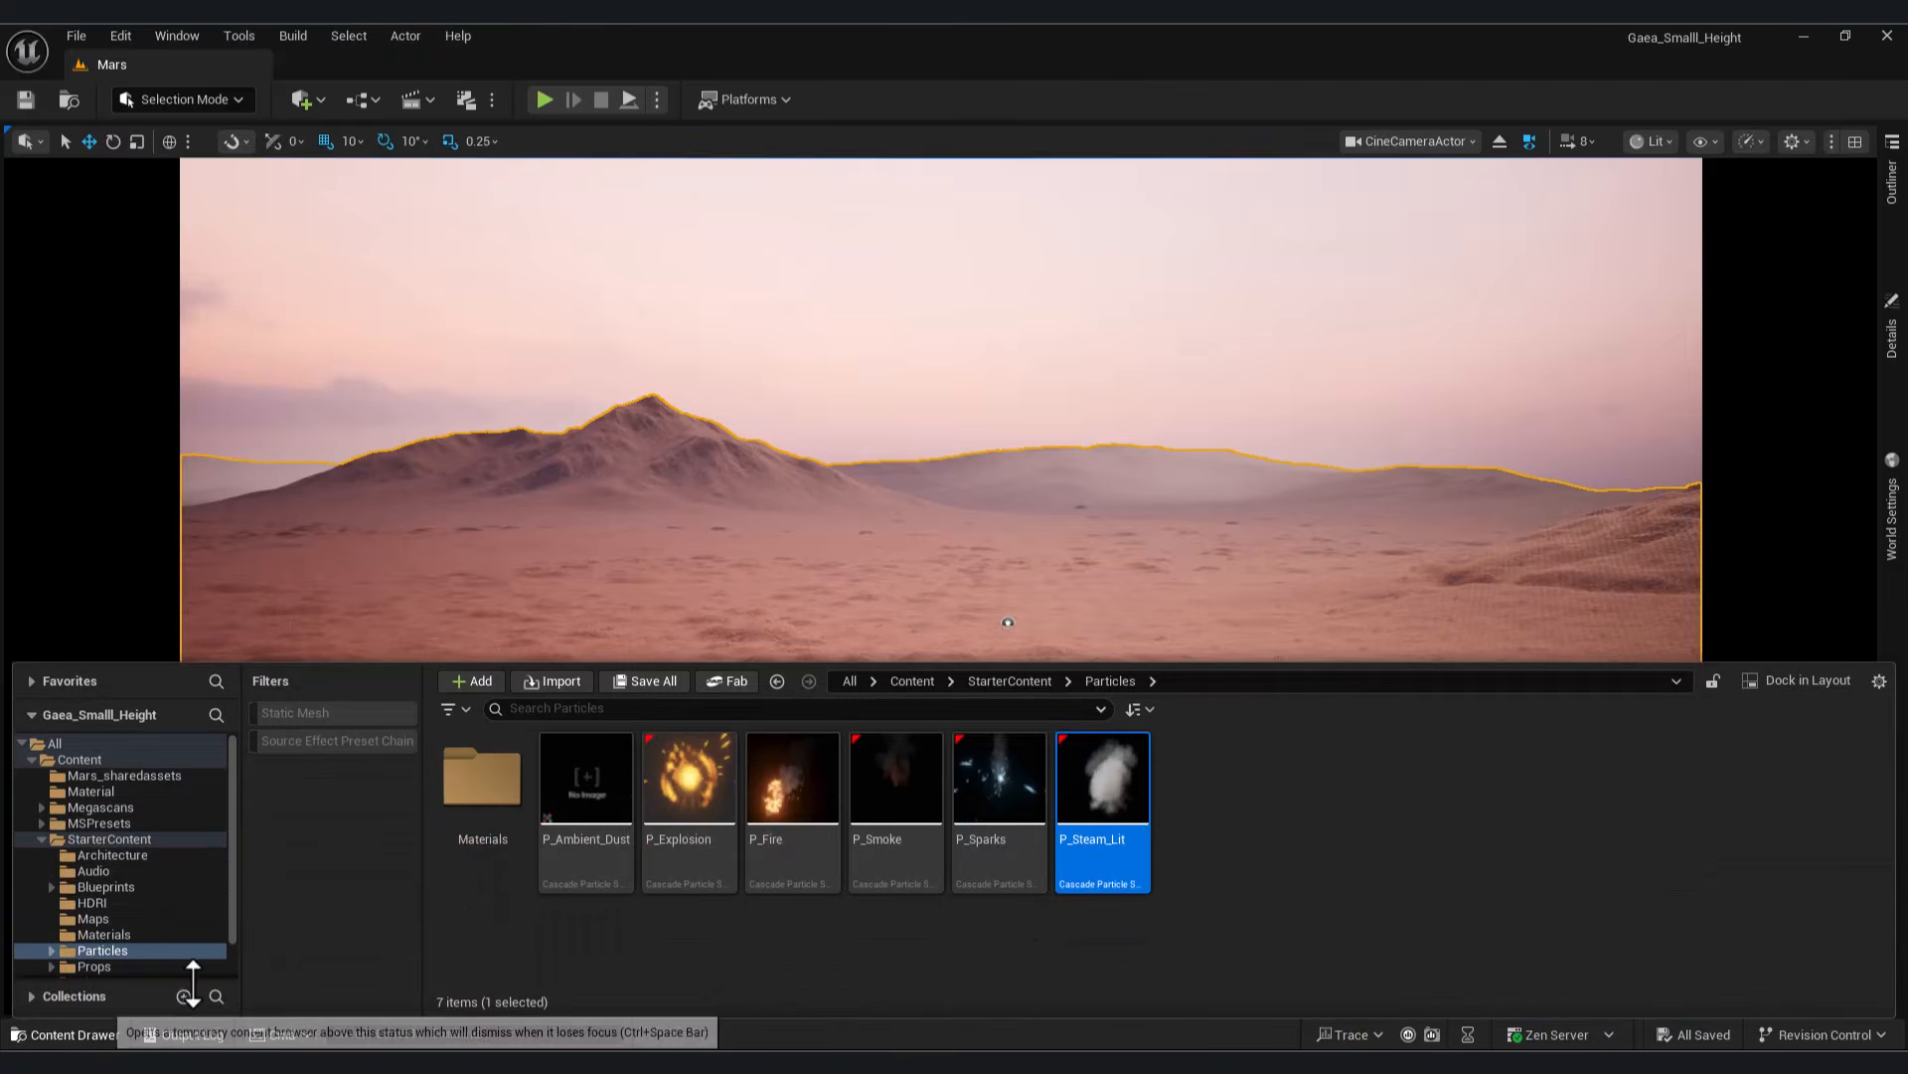
pyautogui.click(80, 759)
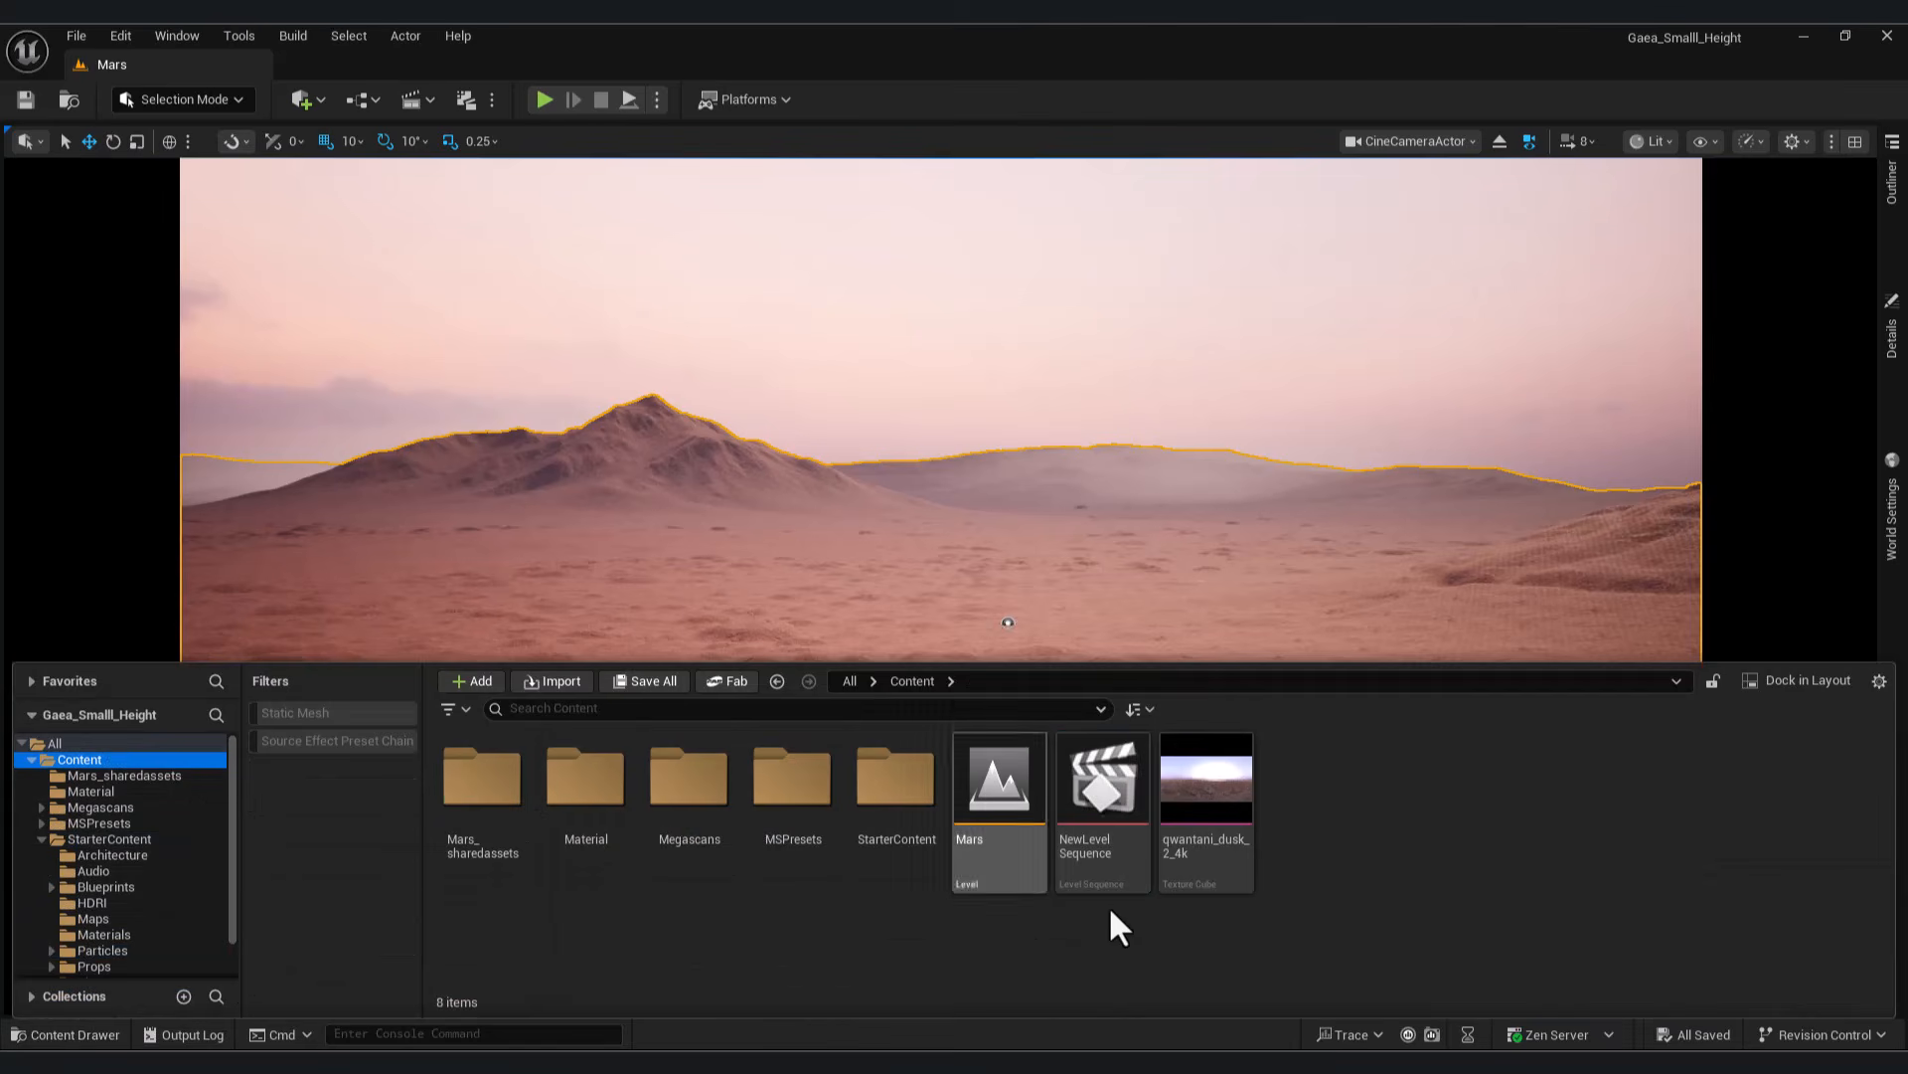
pyautogui.doubleClick(660, 775)
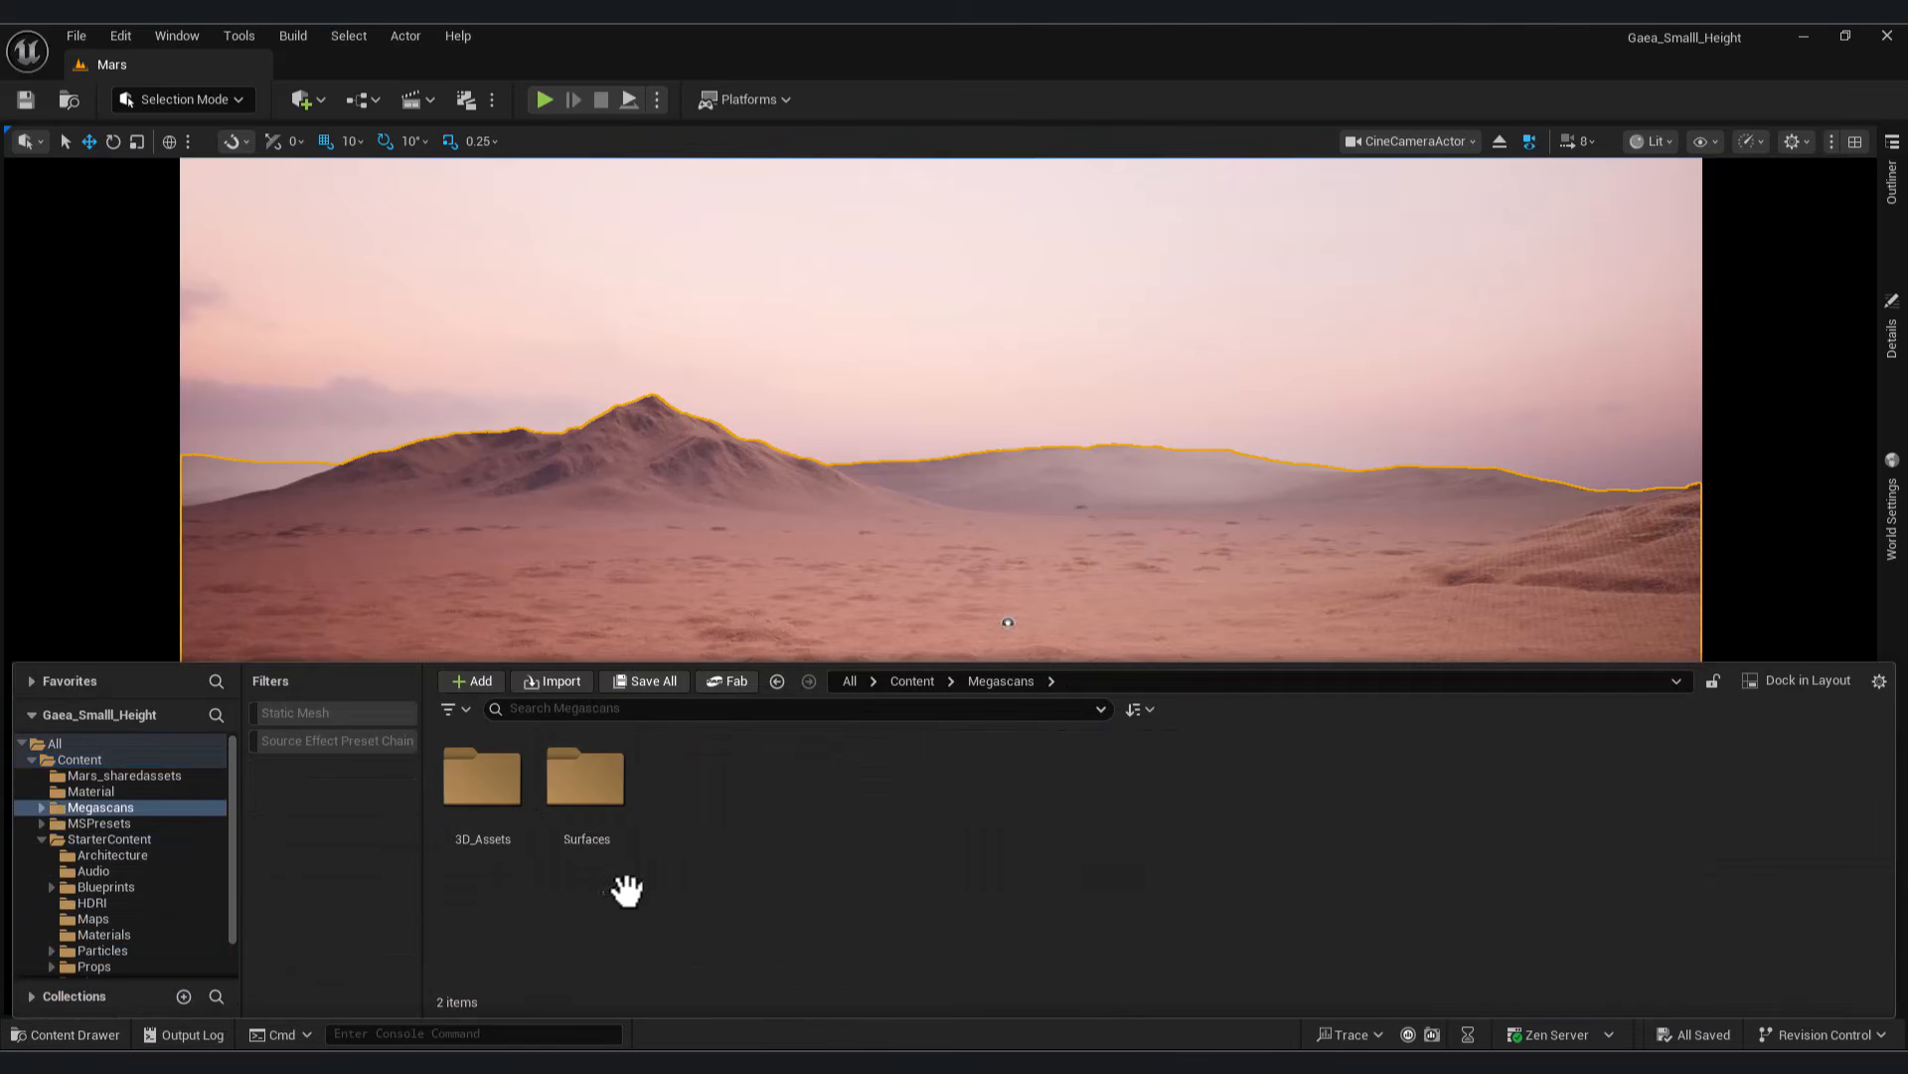
pyautogui.doubleClick(497, 807)
pyautogui.doubleClick(497, 807)
pyautogui.moveTo(588, 780)
pyautogui.mouseDown()
pyautogui.moveTo(724, 626)
pyautogui.moveTo(597, 754)
pyautogui.mouseUp()
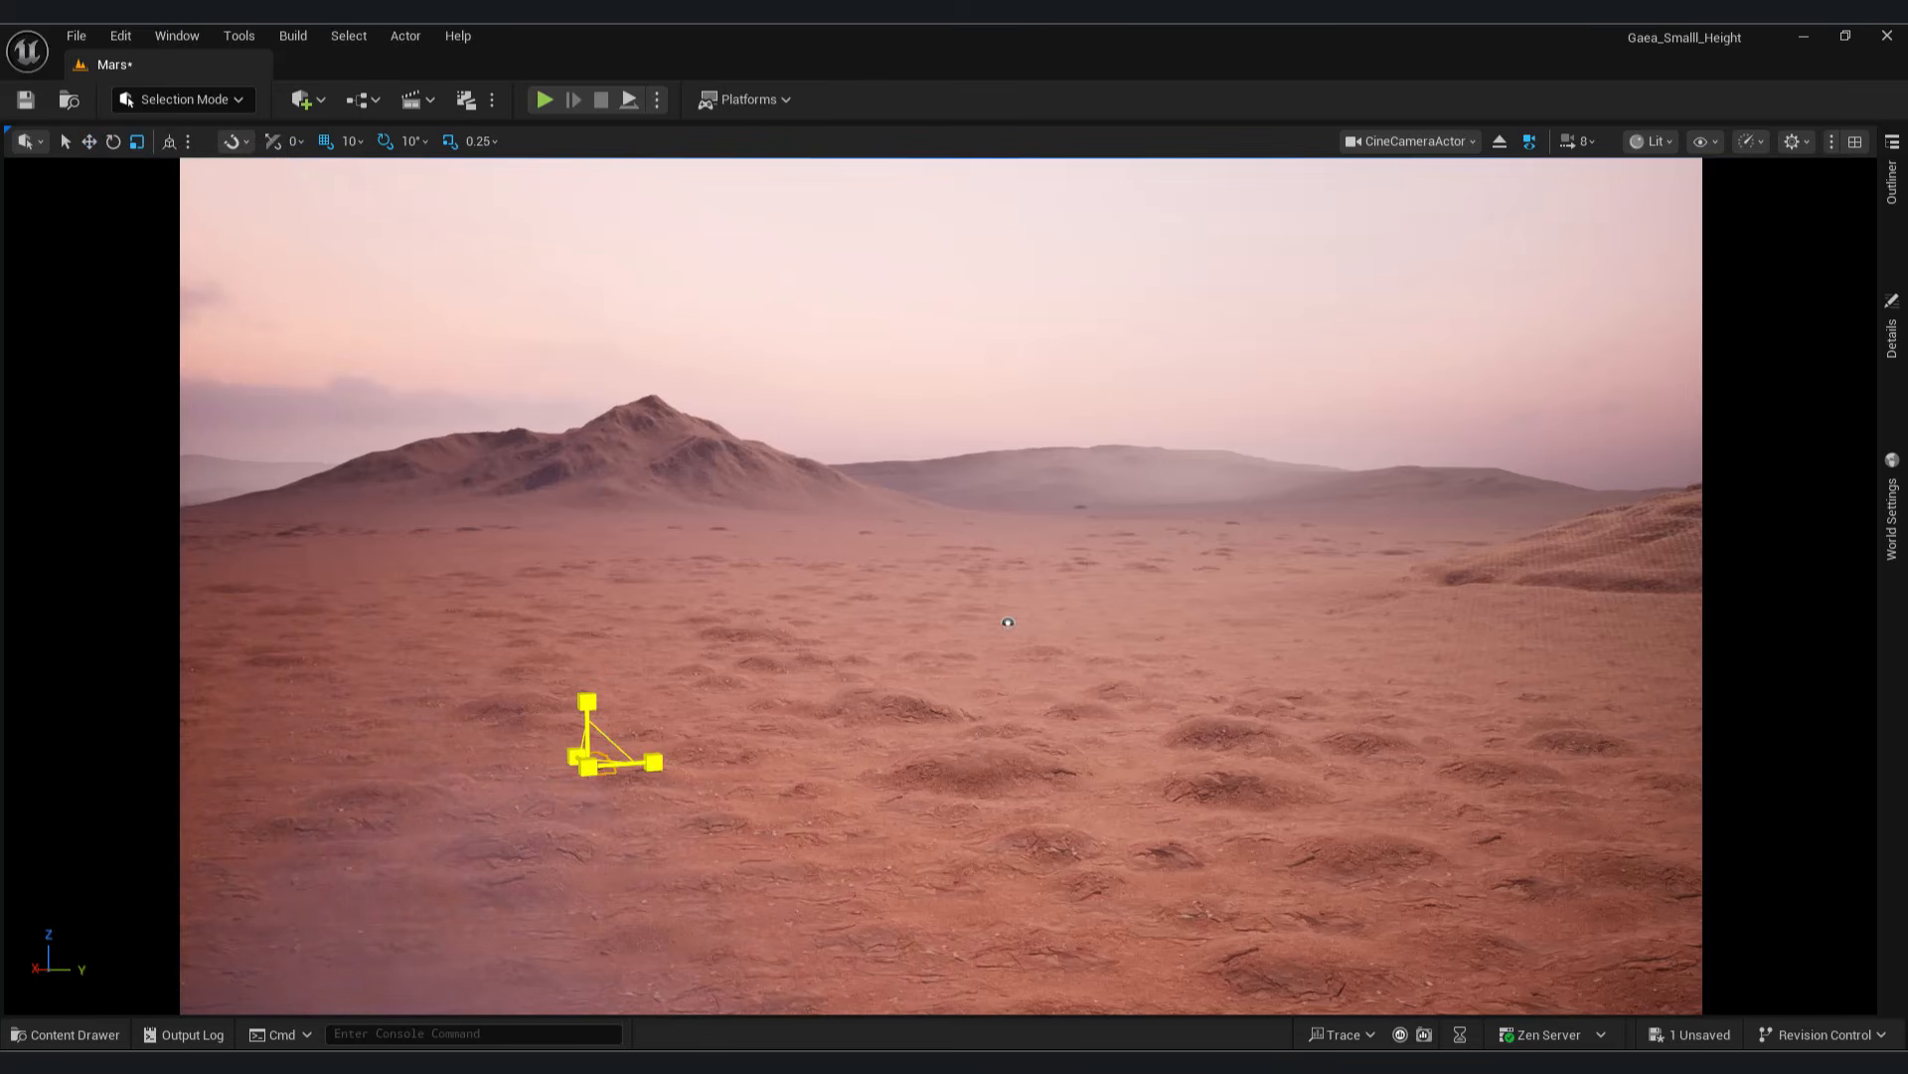
# Enlarge the ledge rock, rotate it and position it partly buried in the left foreground of the shot
pyautogui.moveTo(589, 765); pyautogui.dragTo(388, 761)
pyautogui.press('e')
pyautogui.press('w')
pyautogui.click(759, 831)
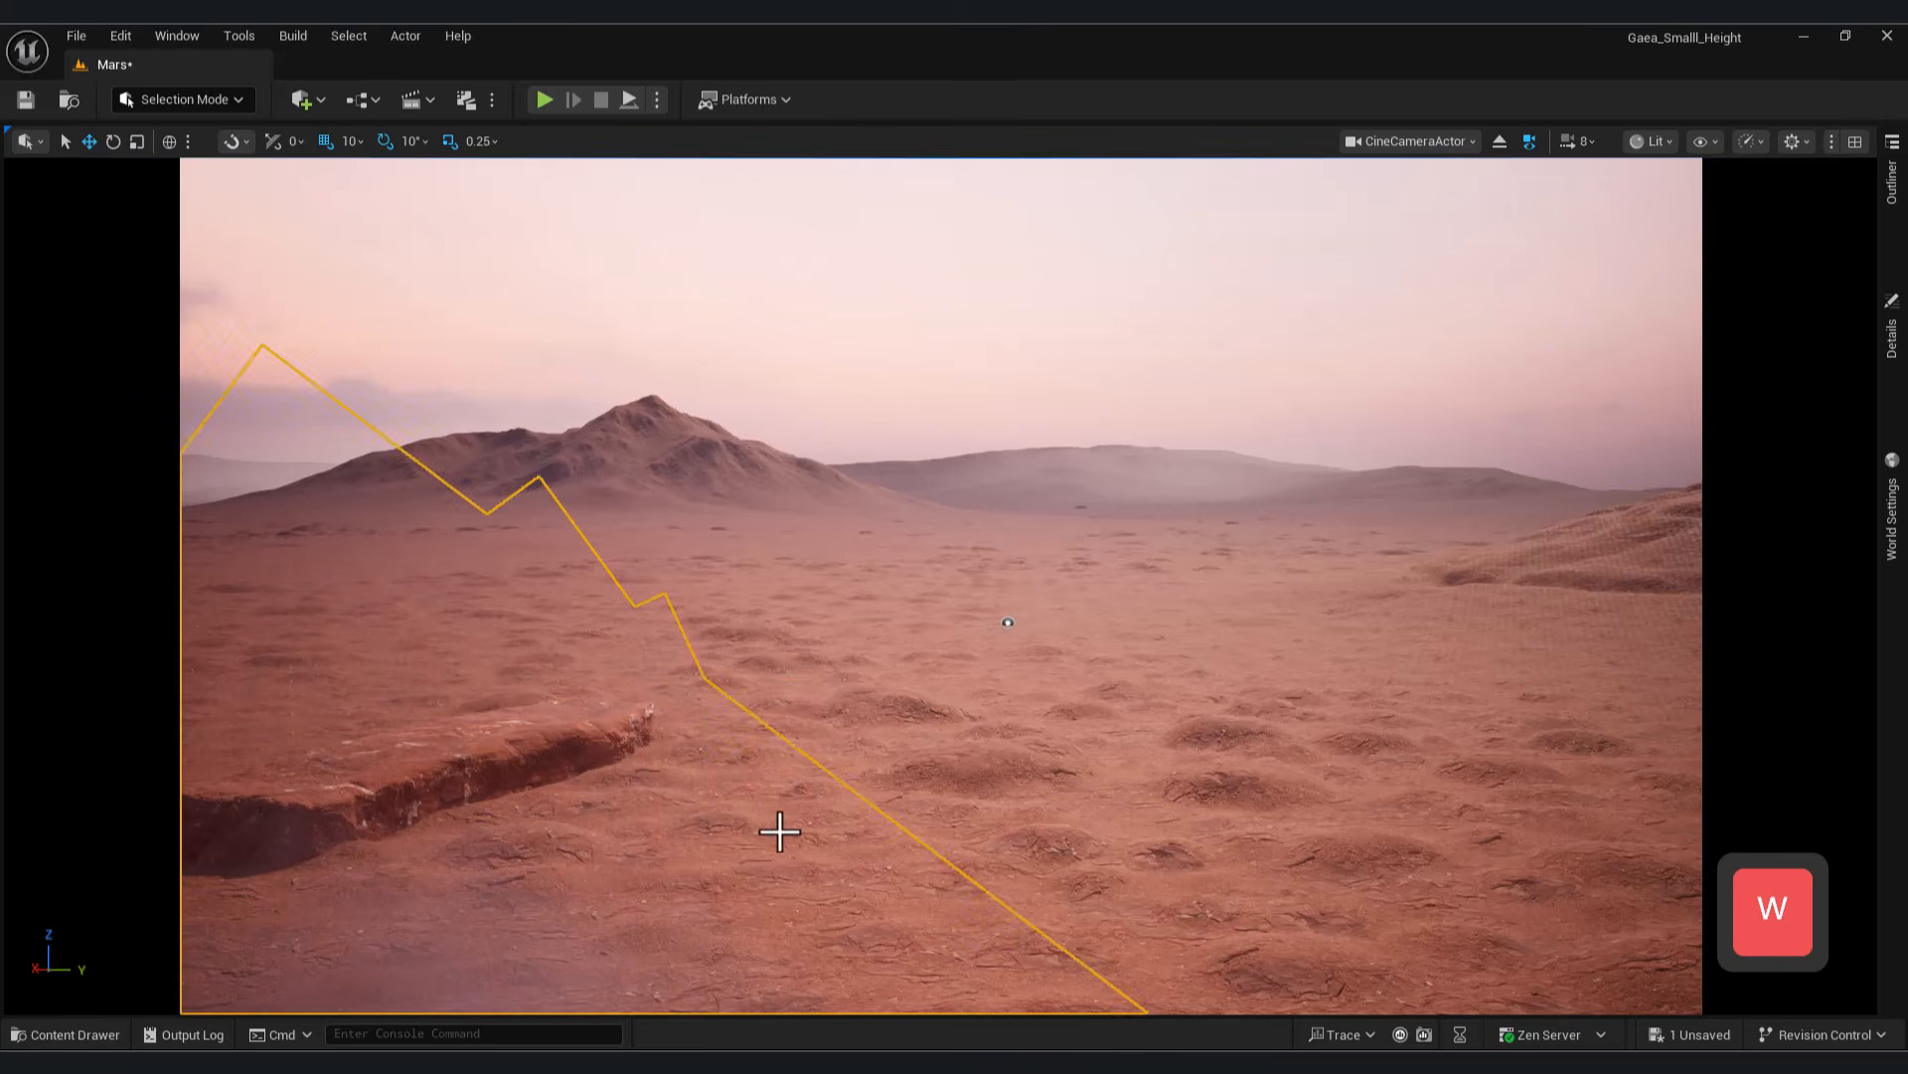
# Place the Desert Western Cluster Rock Small 02 static mesh on the terrain in the middle of the foreground
pyautogui.click(107, 1035)
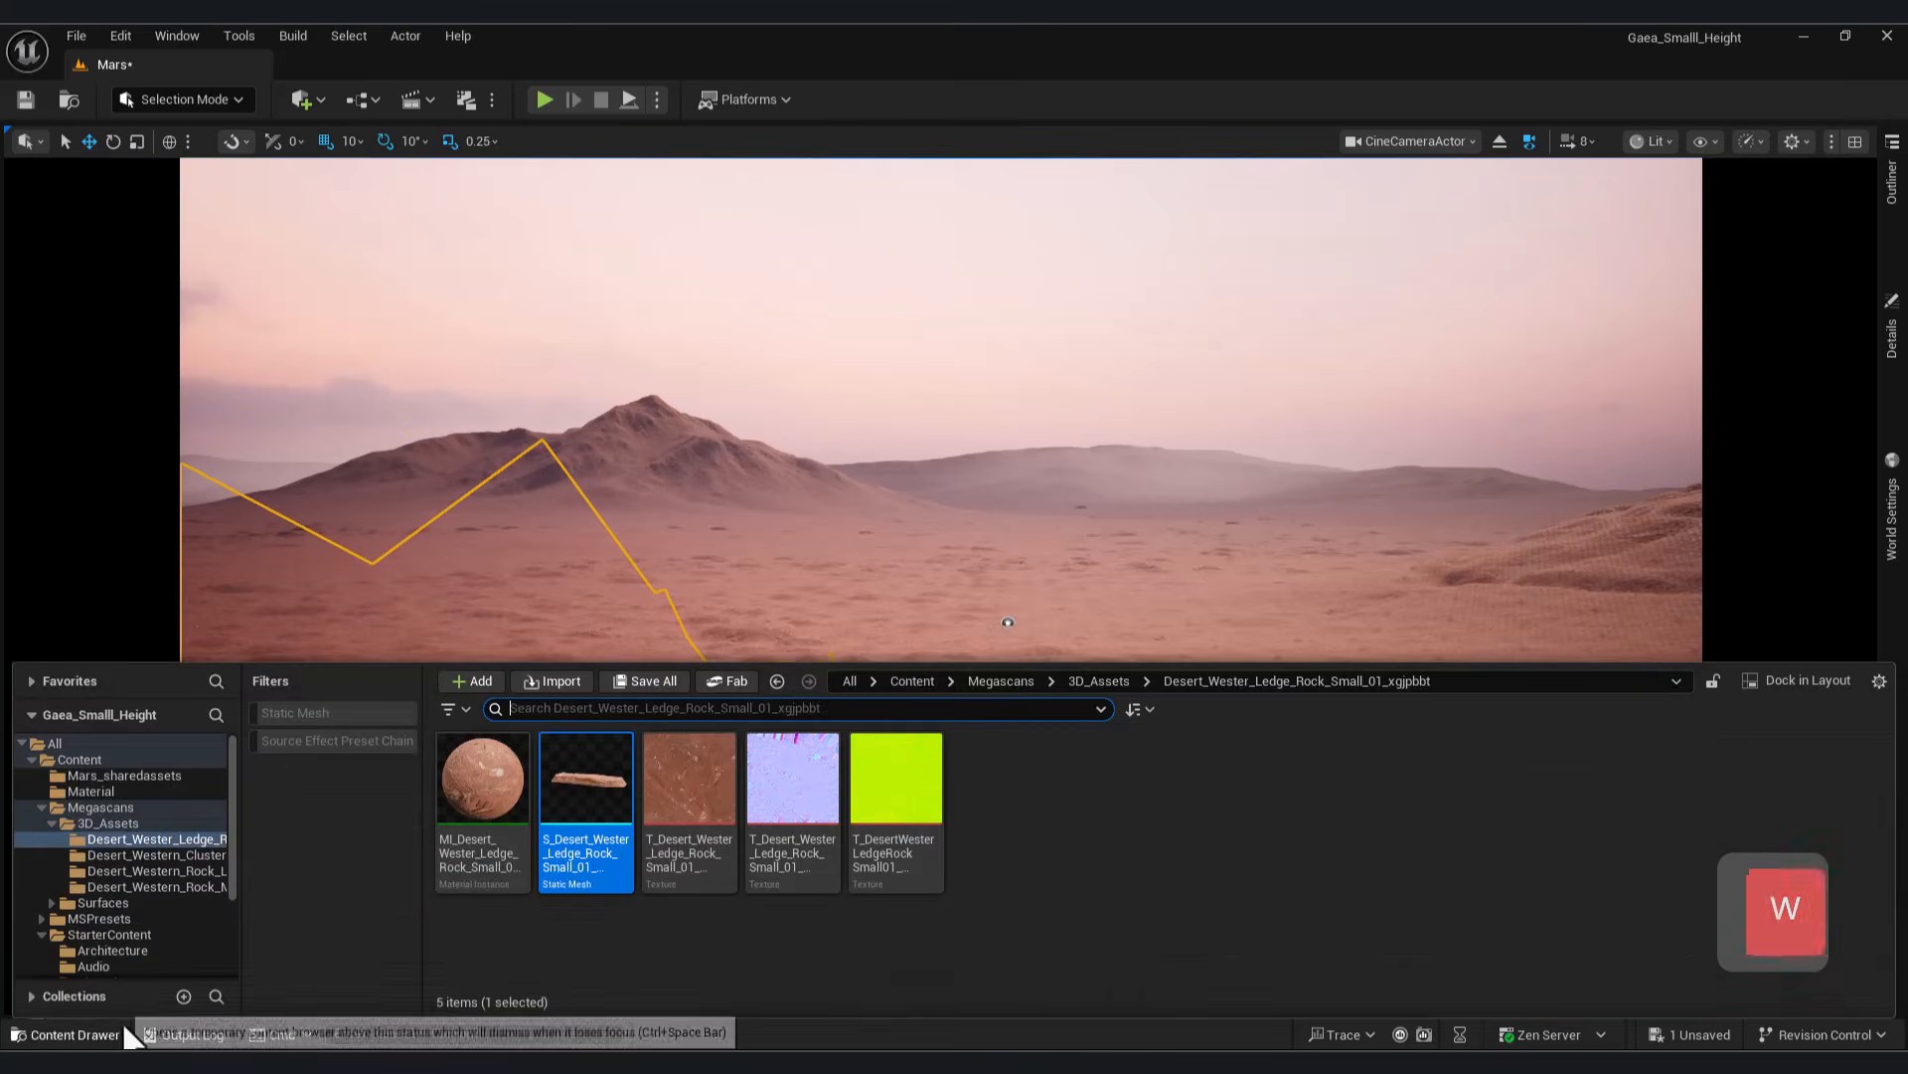
pyautogui.click(120, 855)
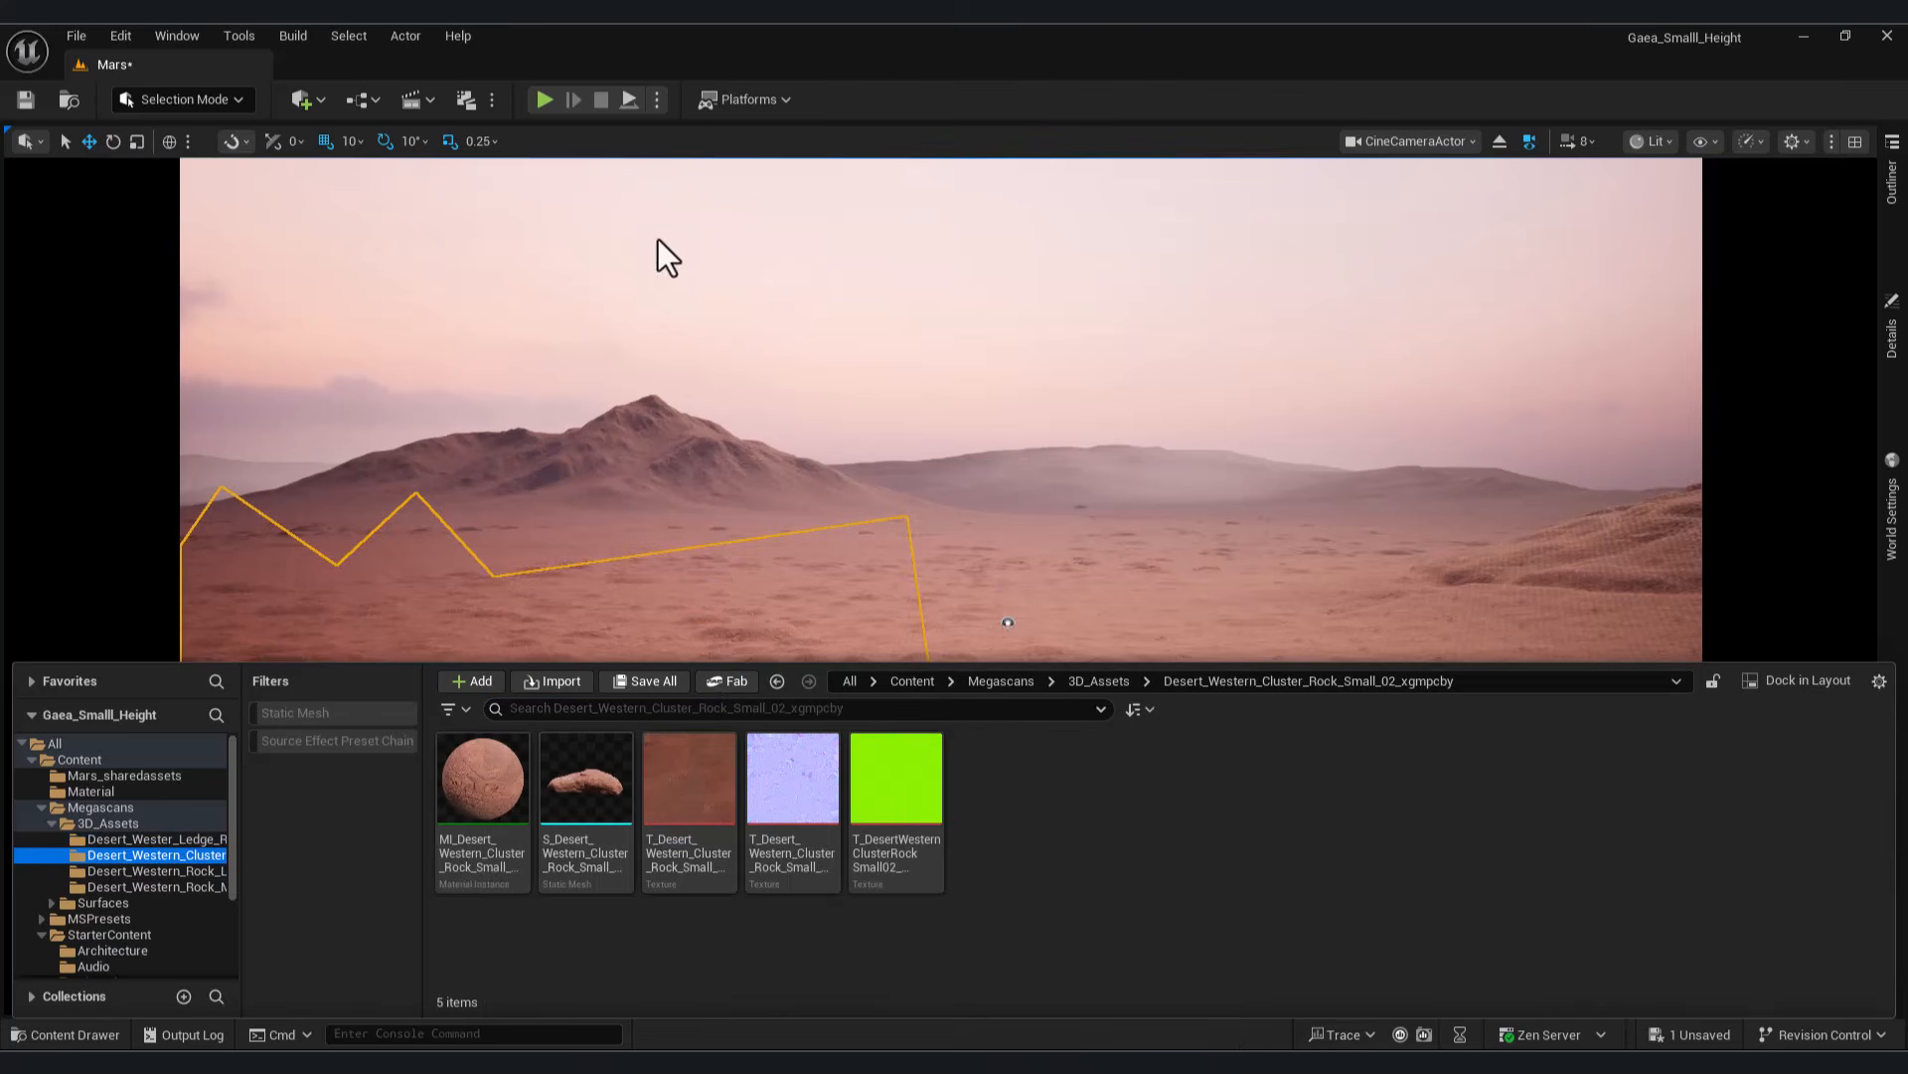
pyautogui.moveTo(581, 771); pyautogui.dragTo(952, 609)
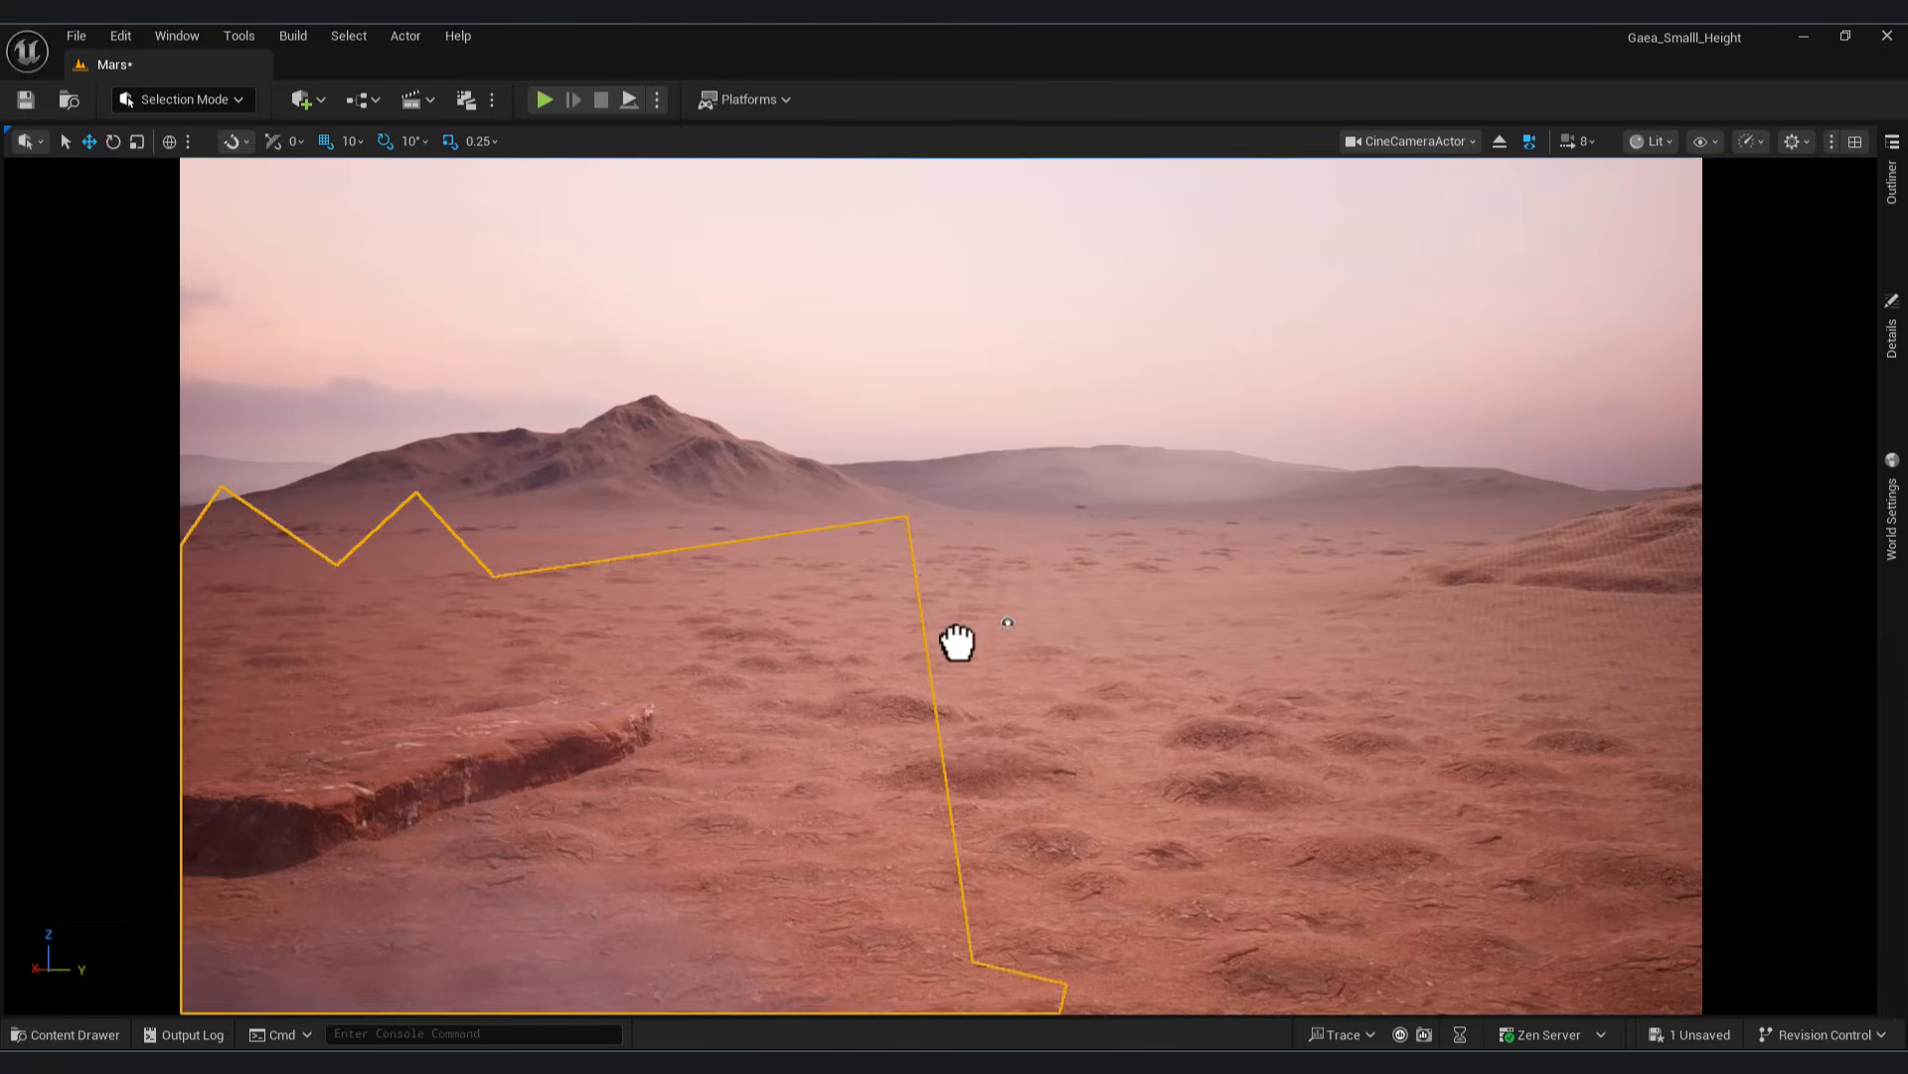
pyautogui.click(1041, 752)
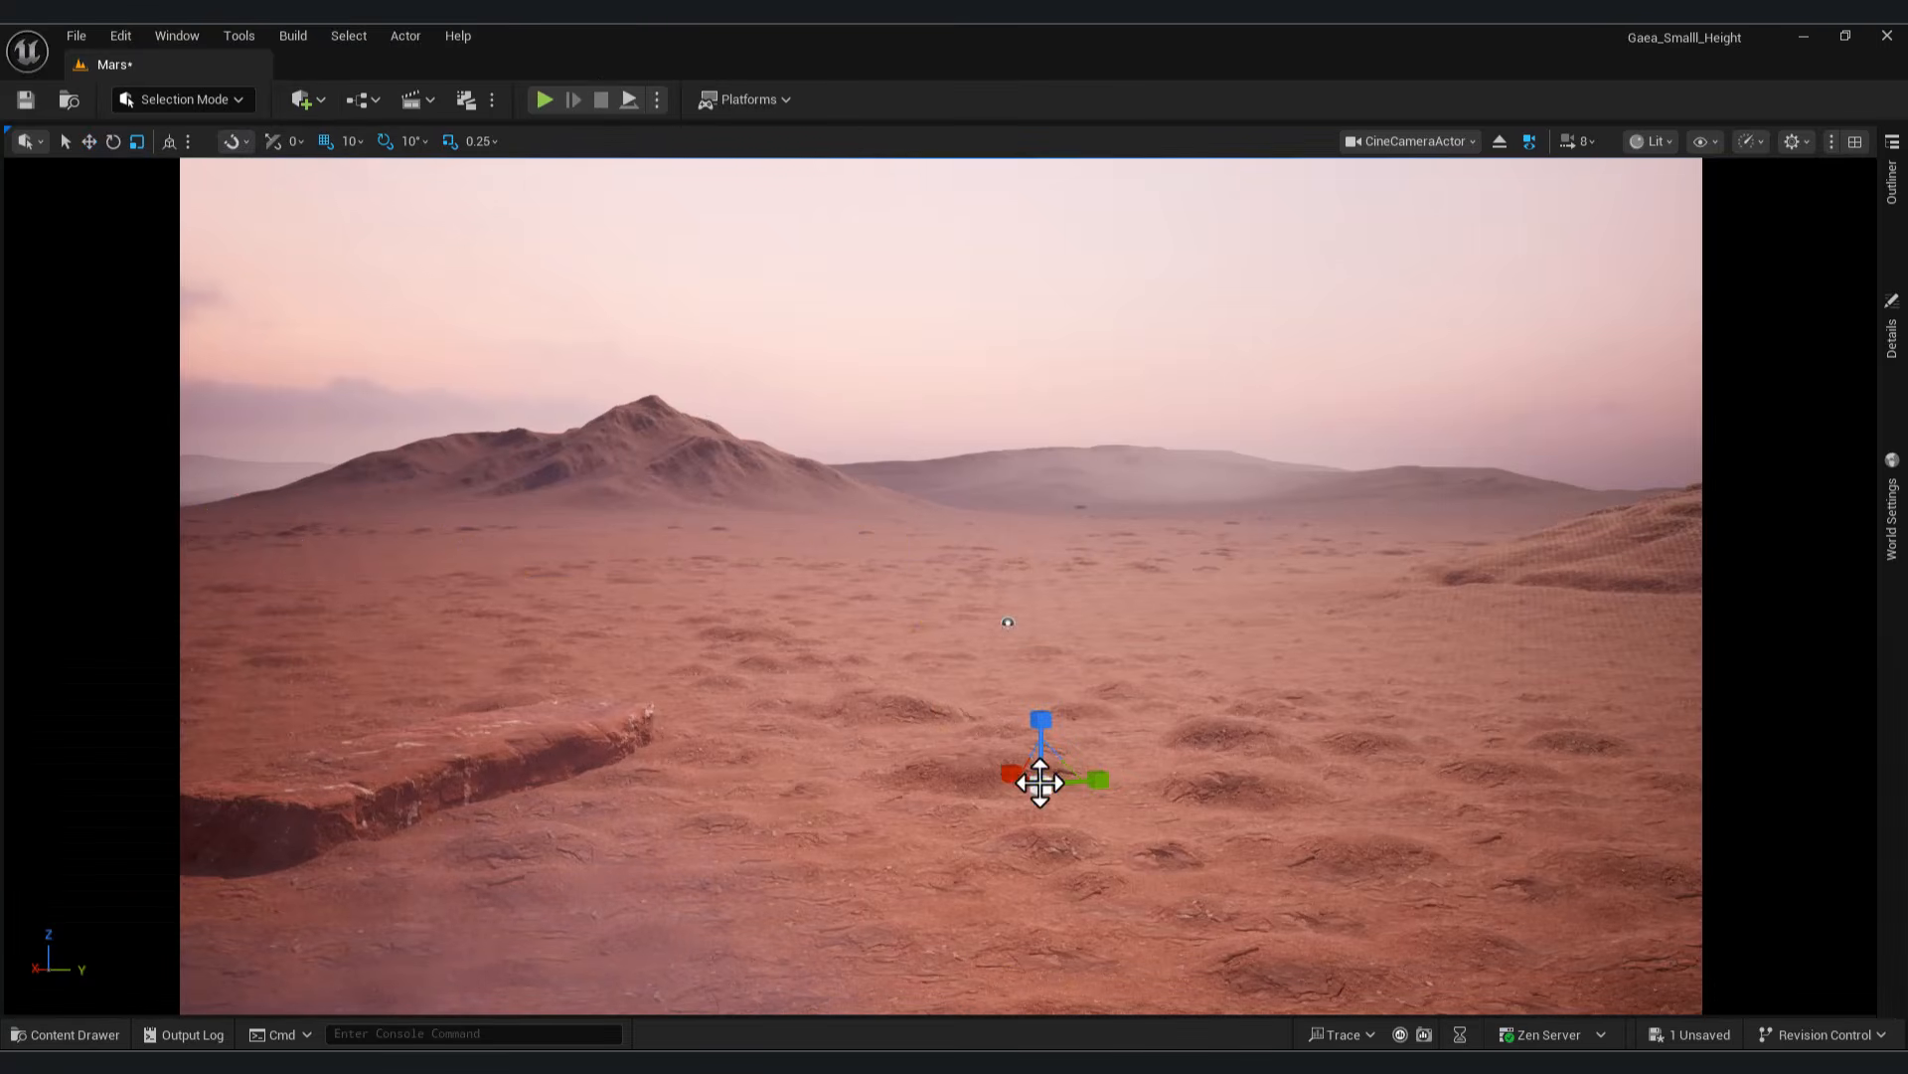
# Enlarge the cluster rock and move it to the right foreground, sunk slightly into the terrain
pyautogui.moveTo(1041, 785); pyautogui.dragTo(1123, 730)
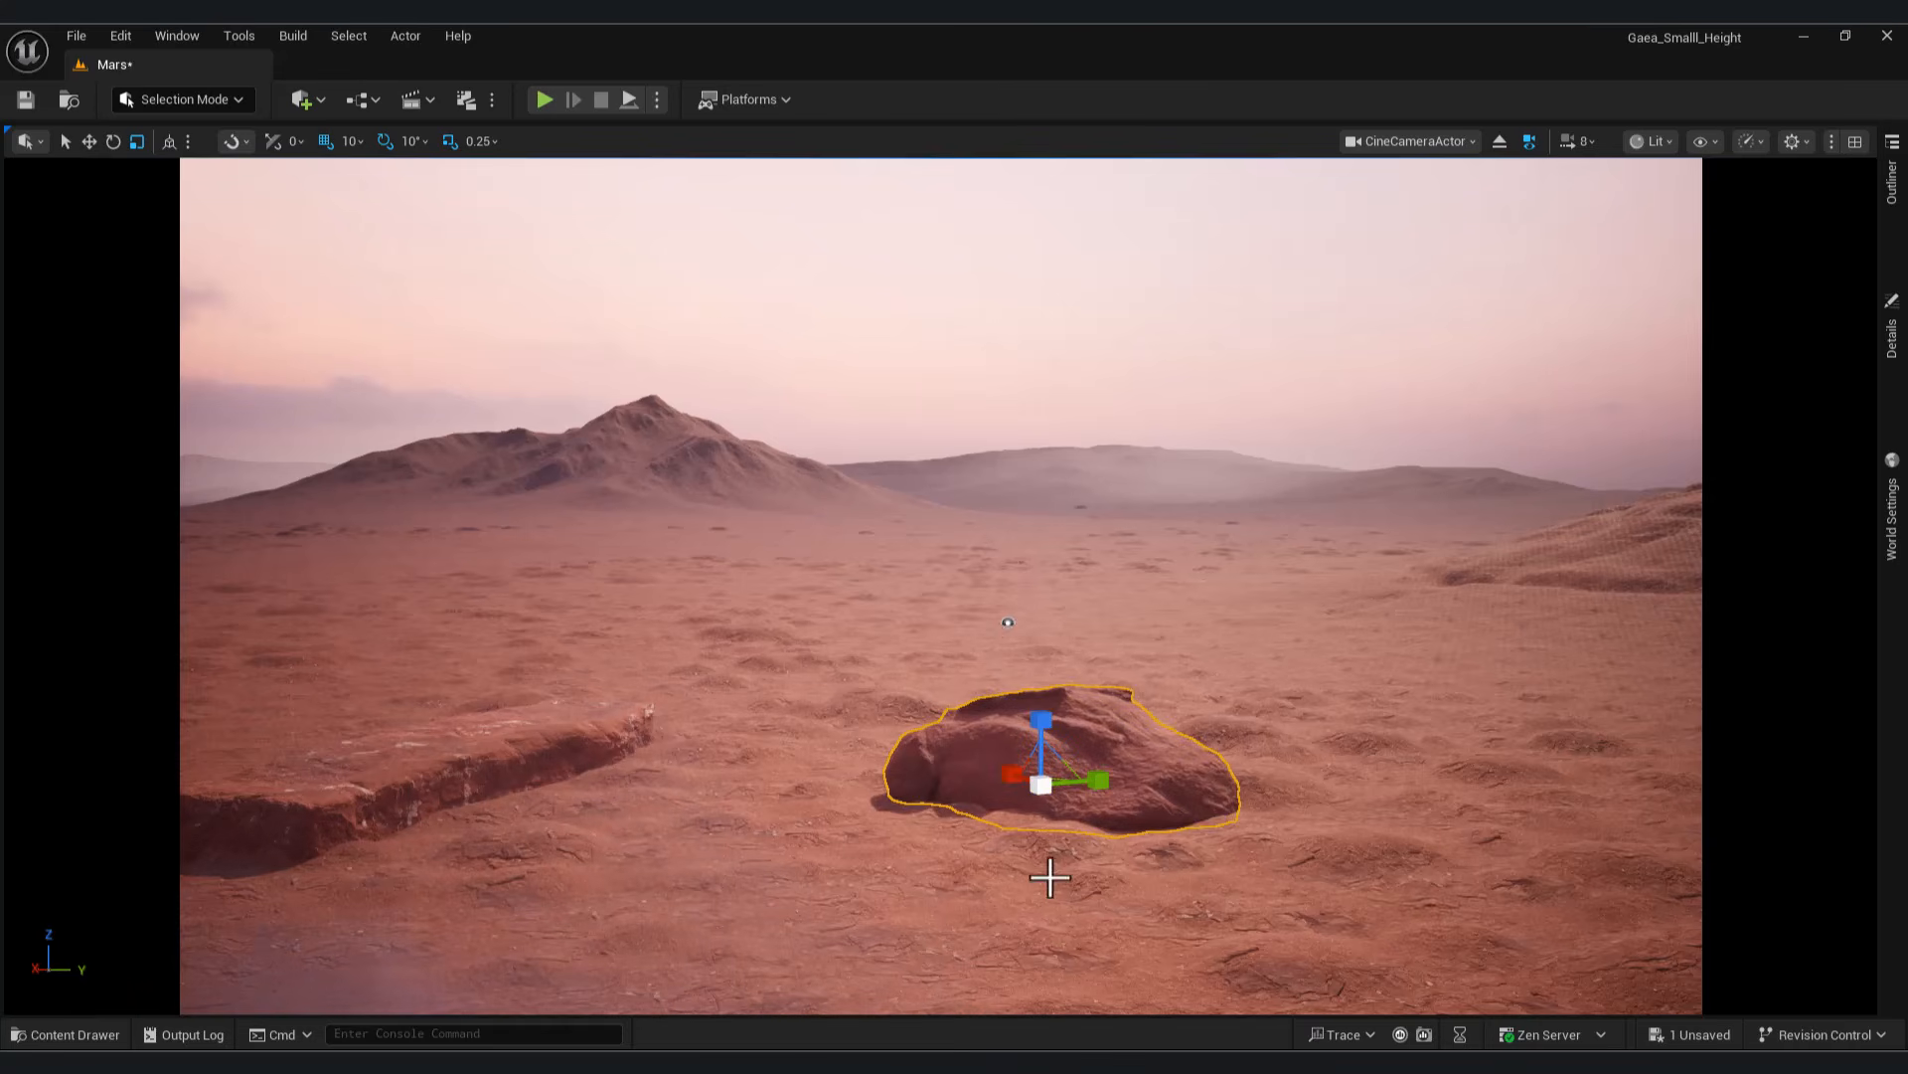
pyautogui.press('w')
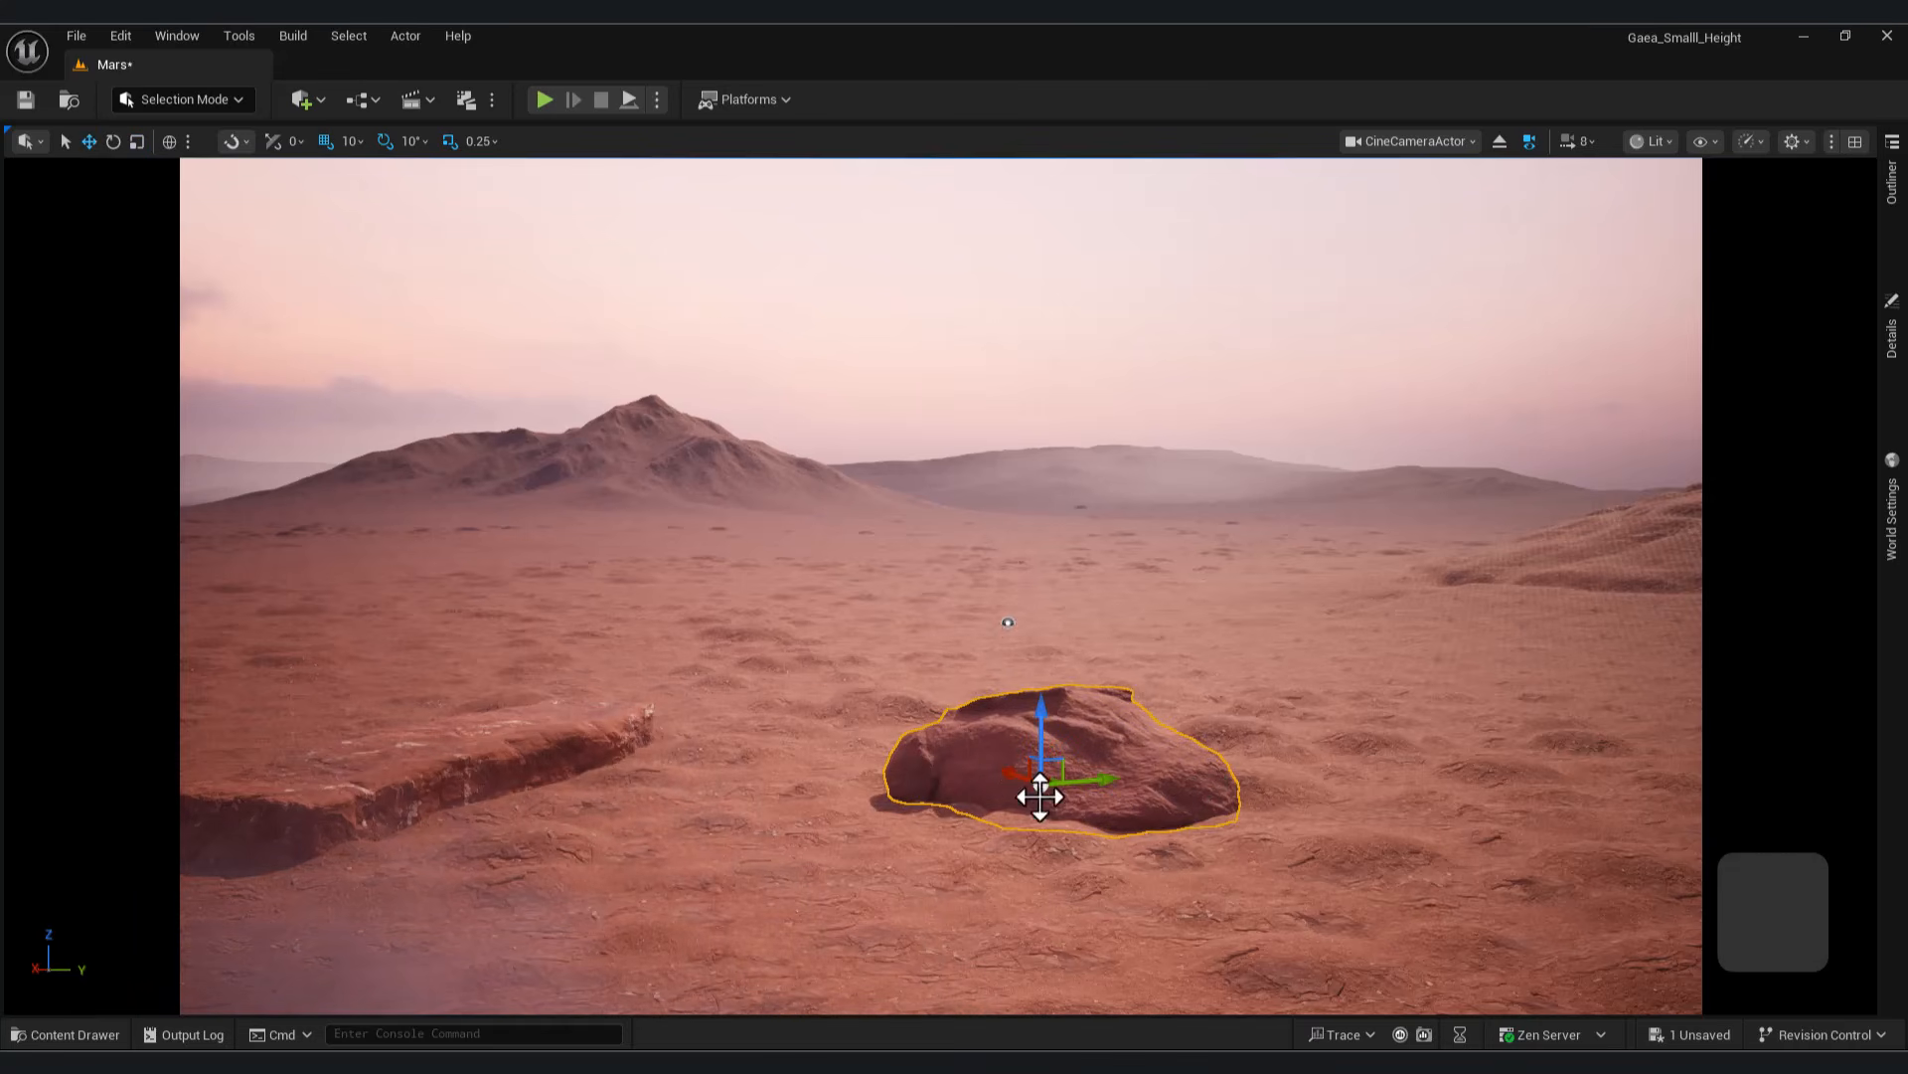
pyautogui.moveTo(1042, 797); pyautogui.dragTo(1523, 837)
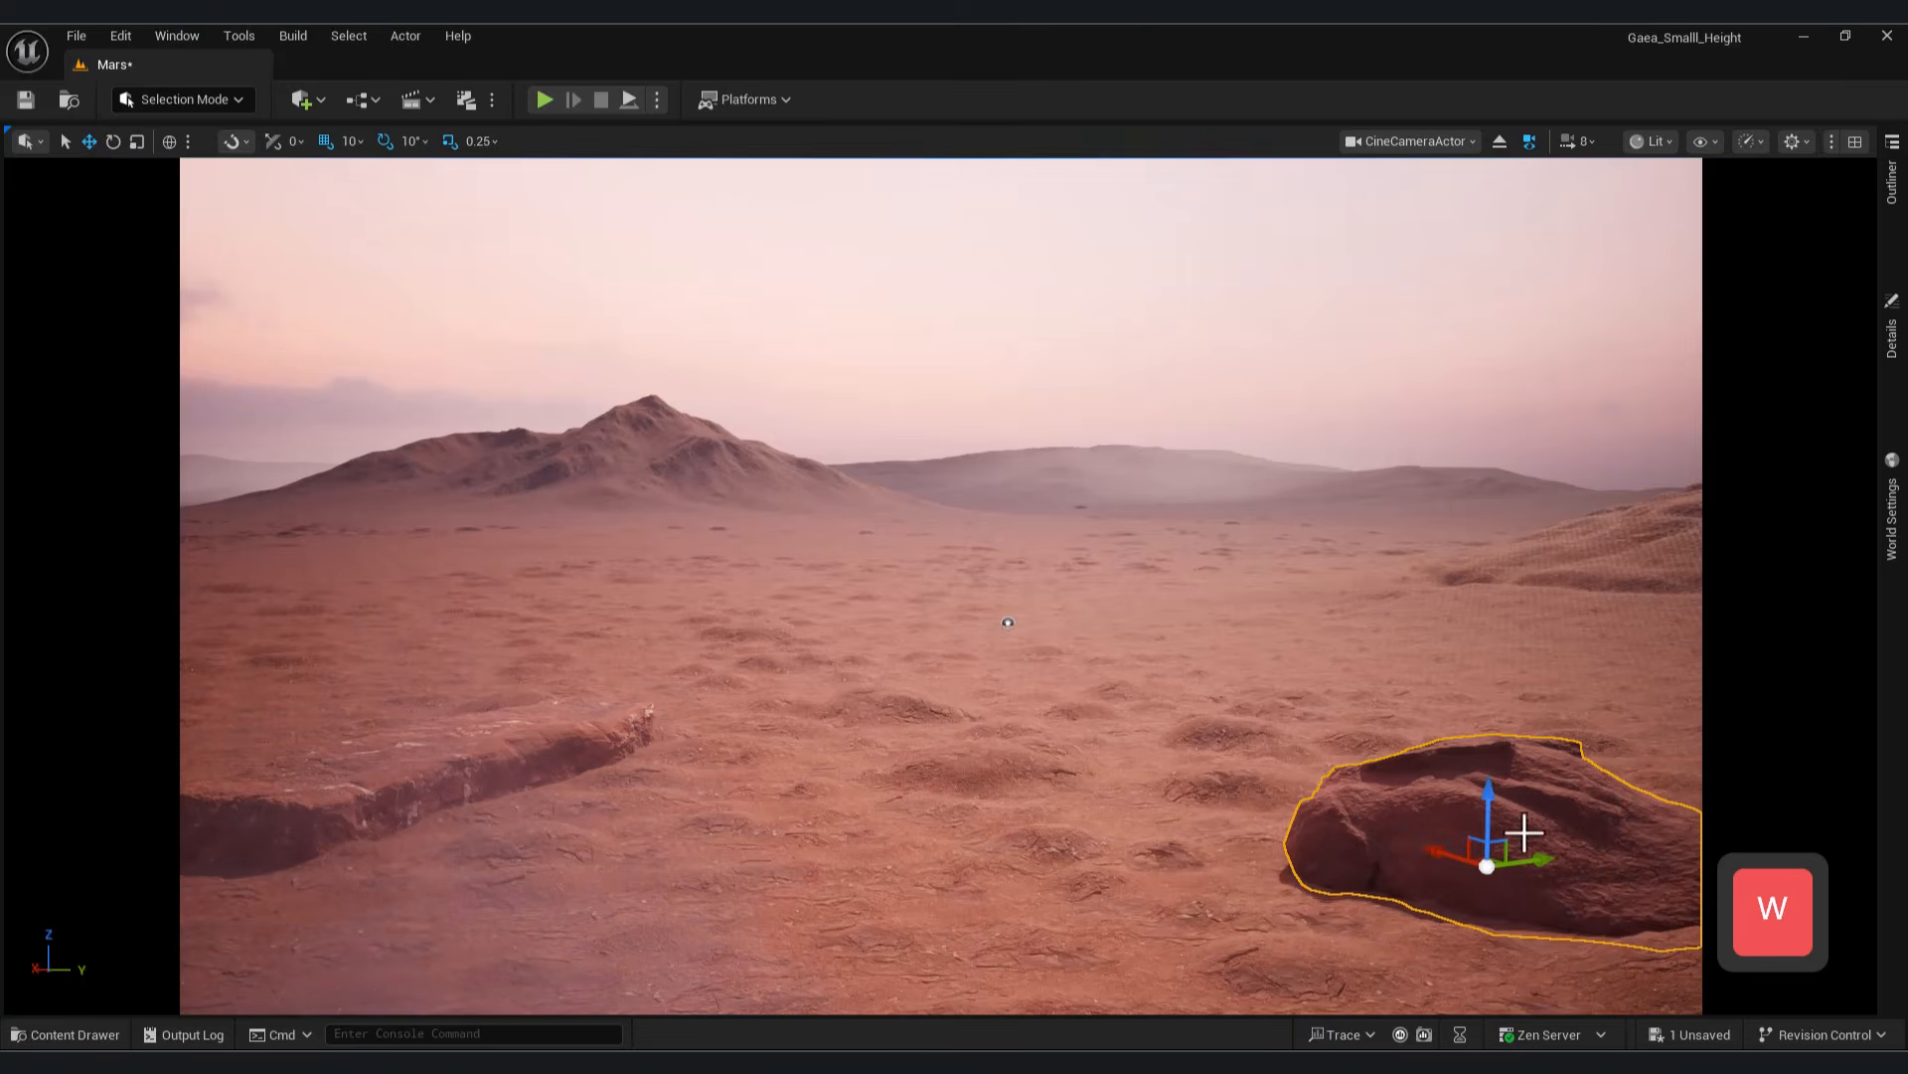
pyautogui.click(1398, 693)
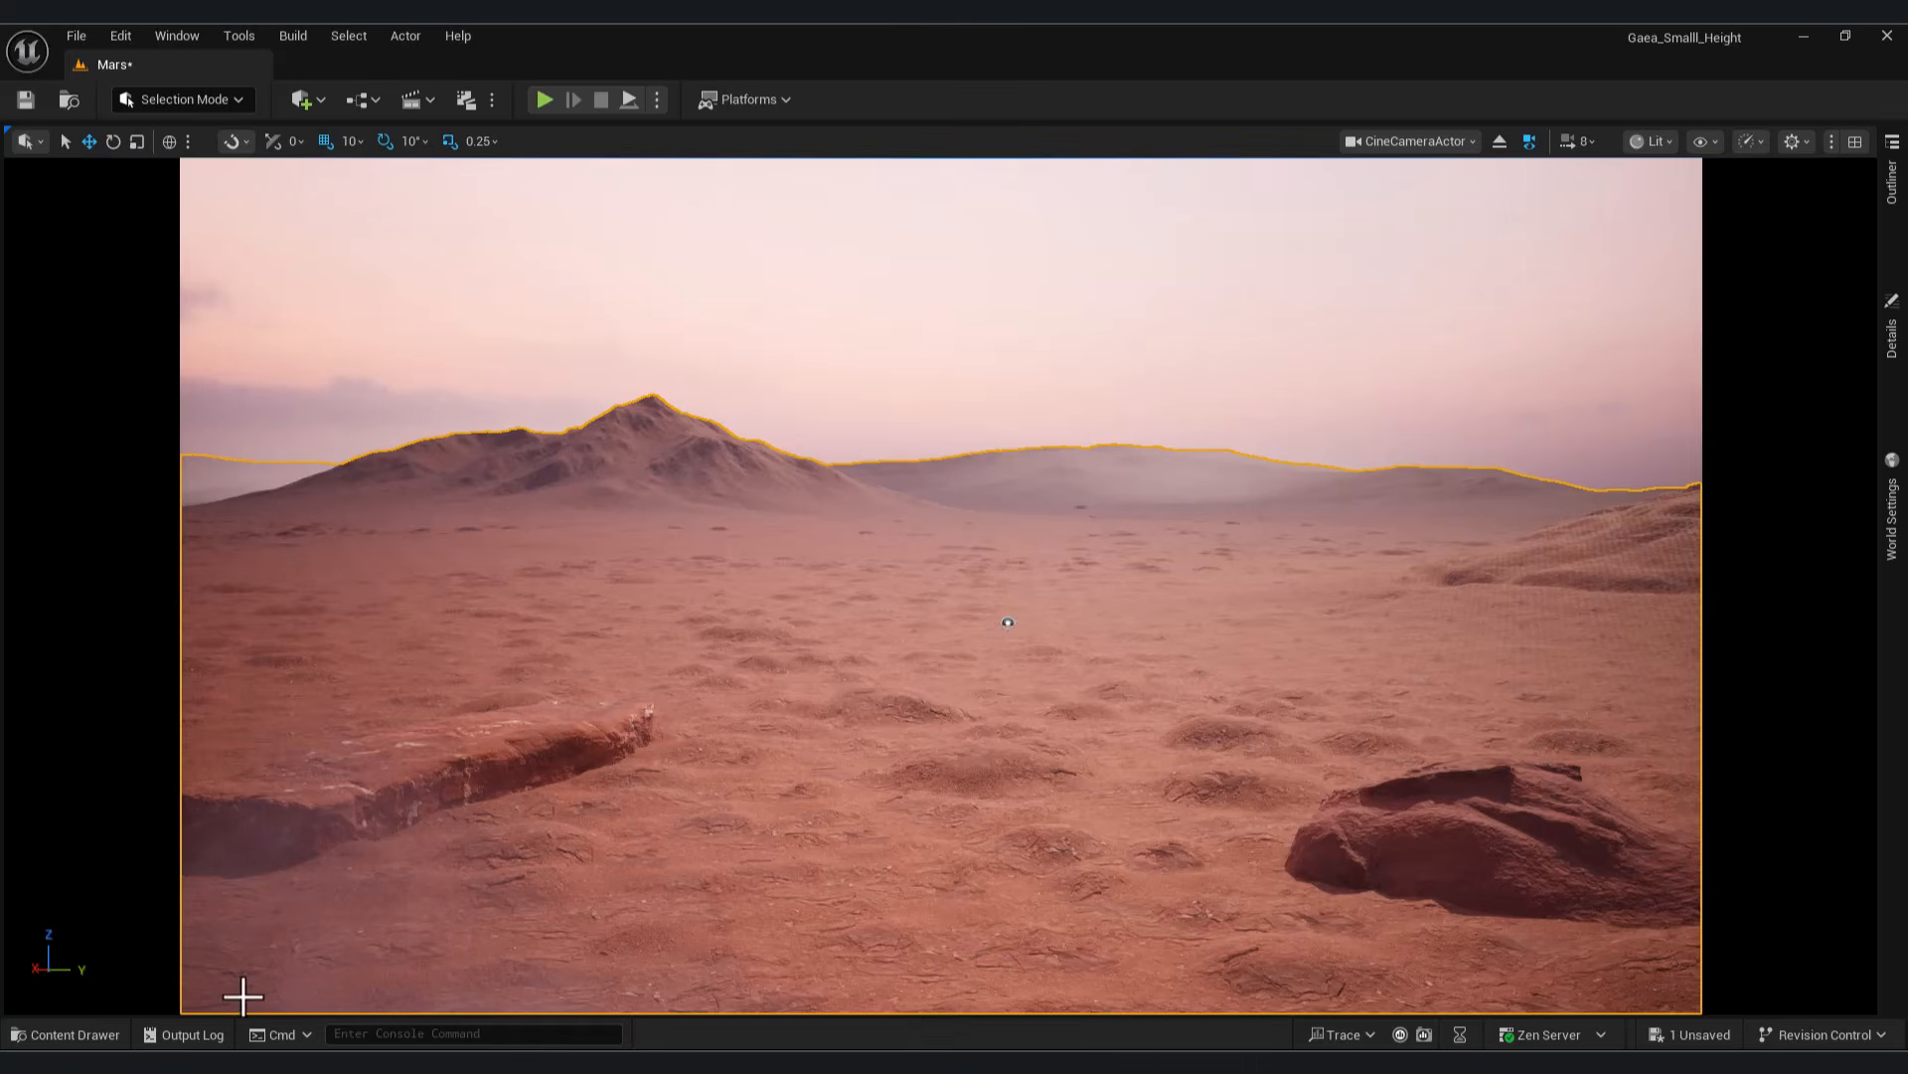
# Place the Desert Western Rock Large 08 static mesh, enlarge it and move it behind the cluster rock on the right
pyautogui.click(86, 1039)
pyautogui.click(181, 873)
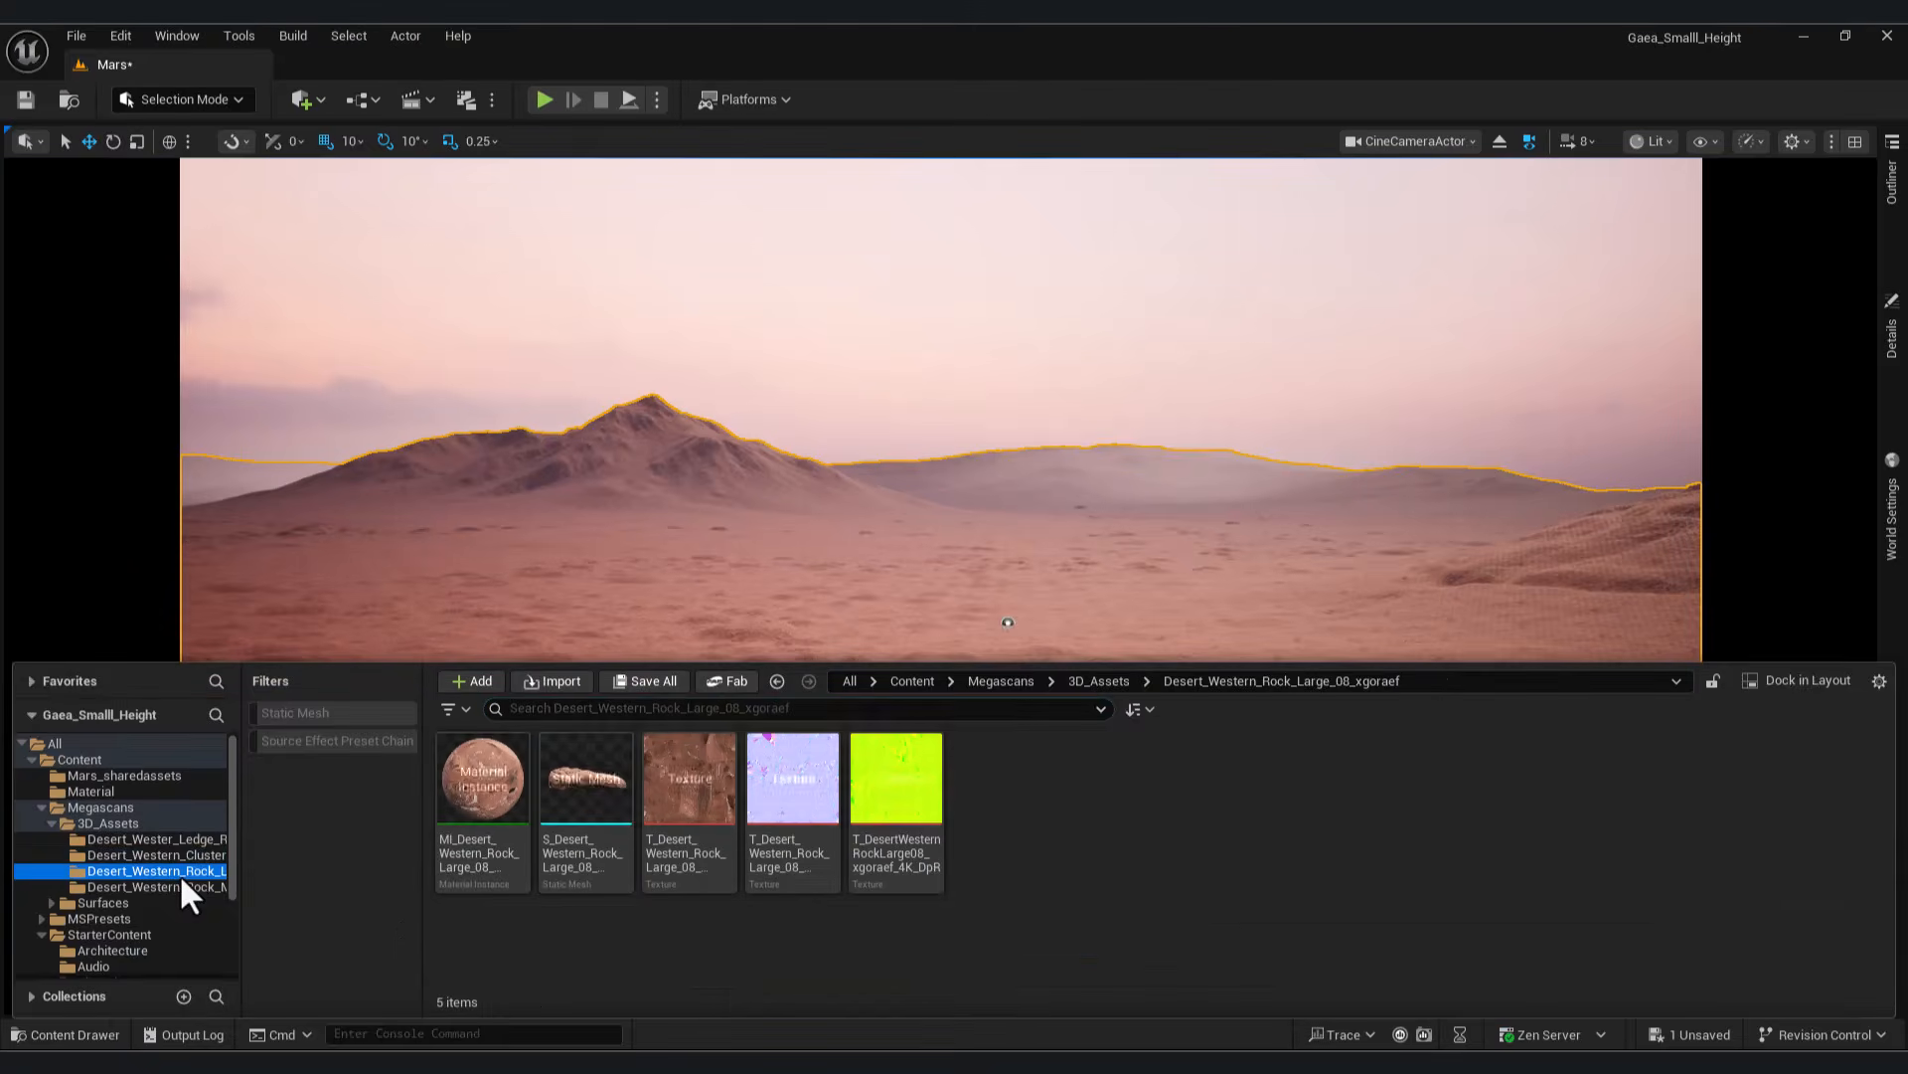
pyautogui.moveTo(586, 780); pyautogui.dragTo(815, 695)
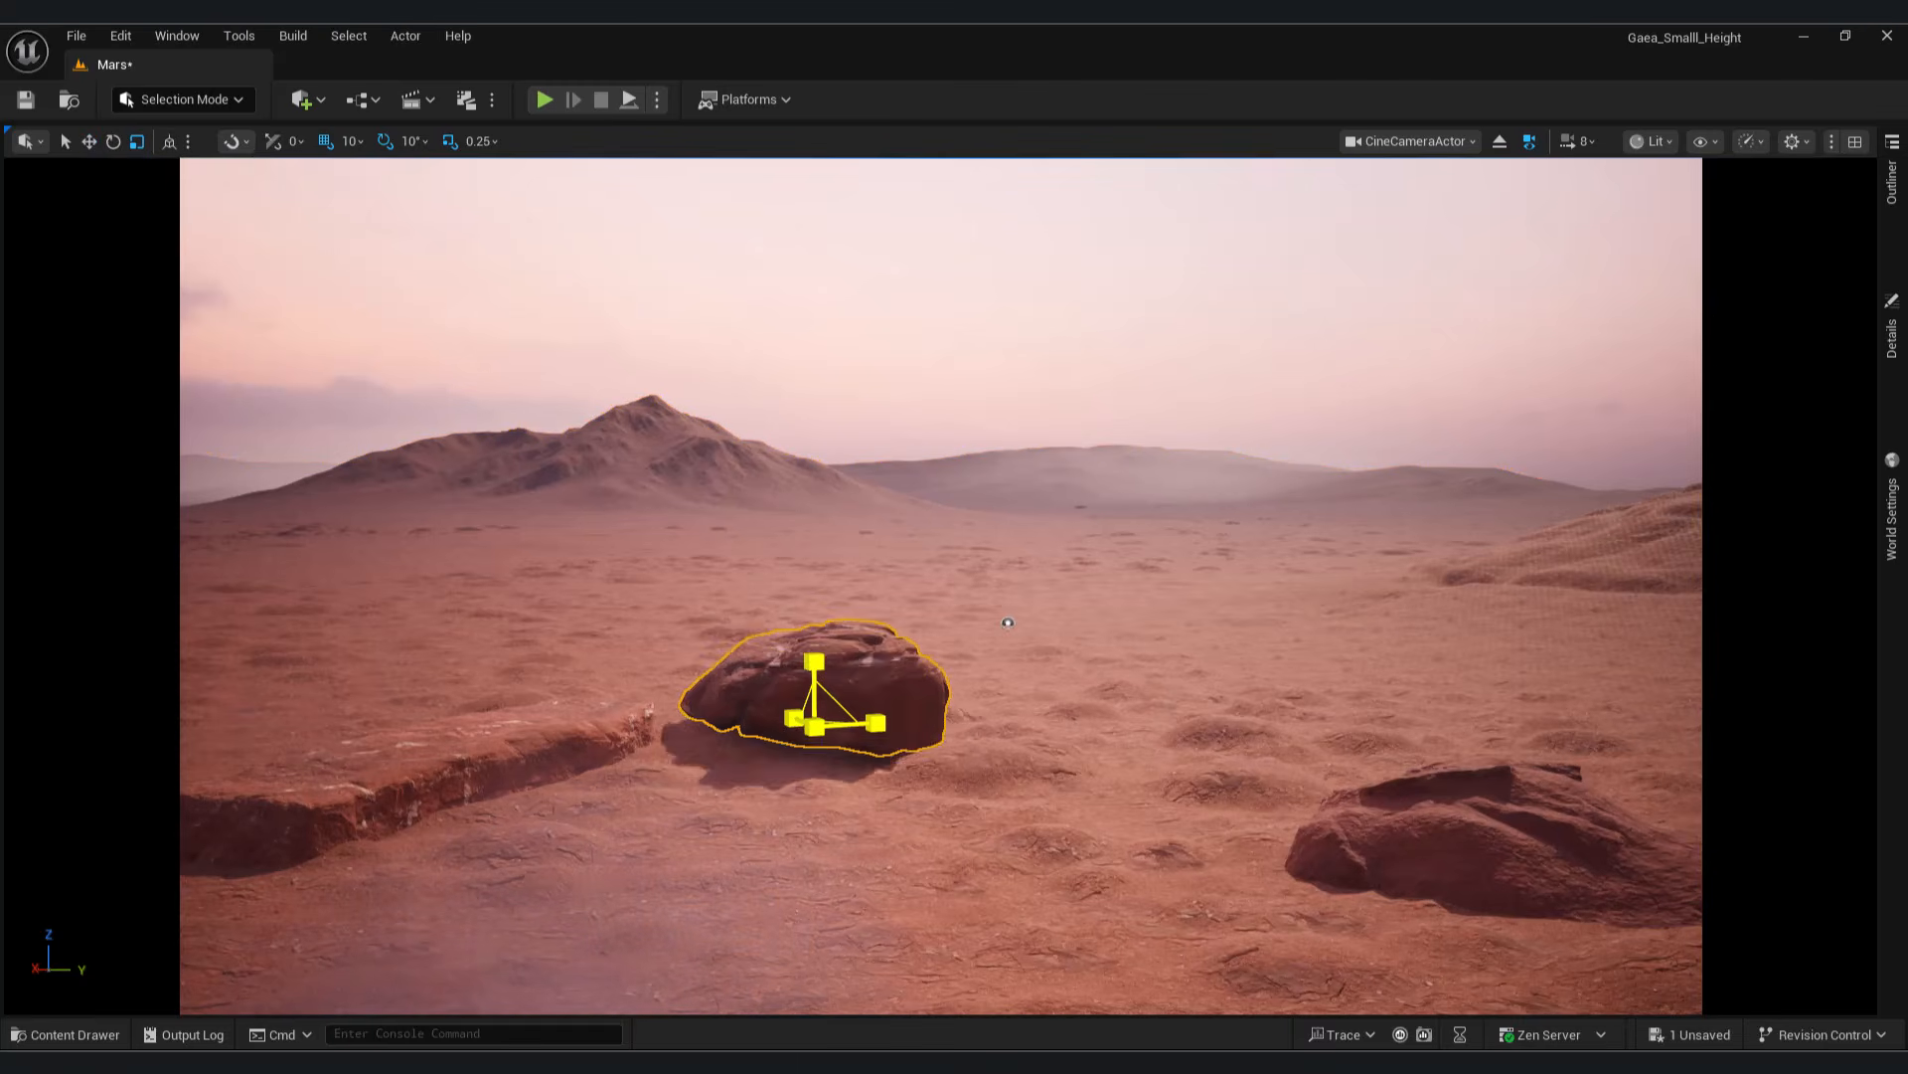
pyautogui.press('w')
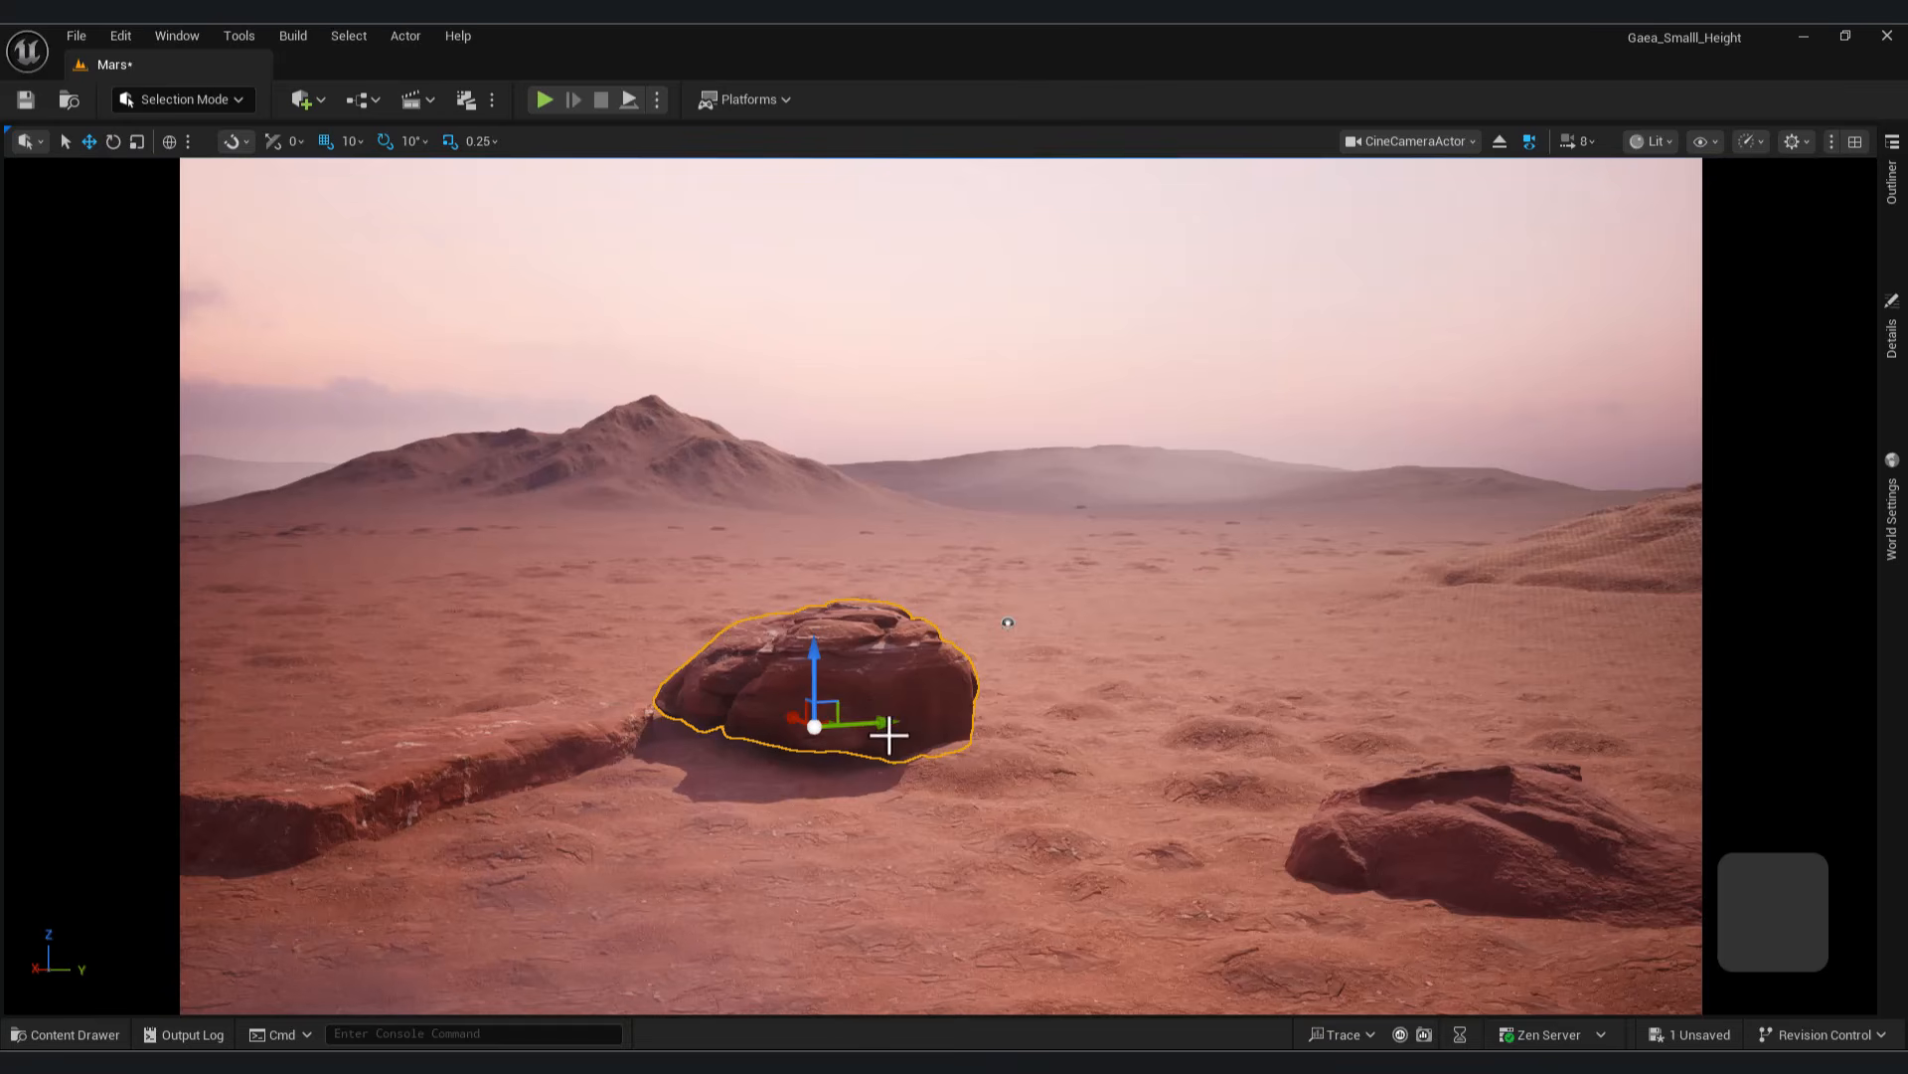
pyautogui.moveTo(913, 733); pyautogui.dragTo(1610, 809)
pyautogui.click(1338, 822)
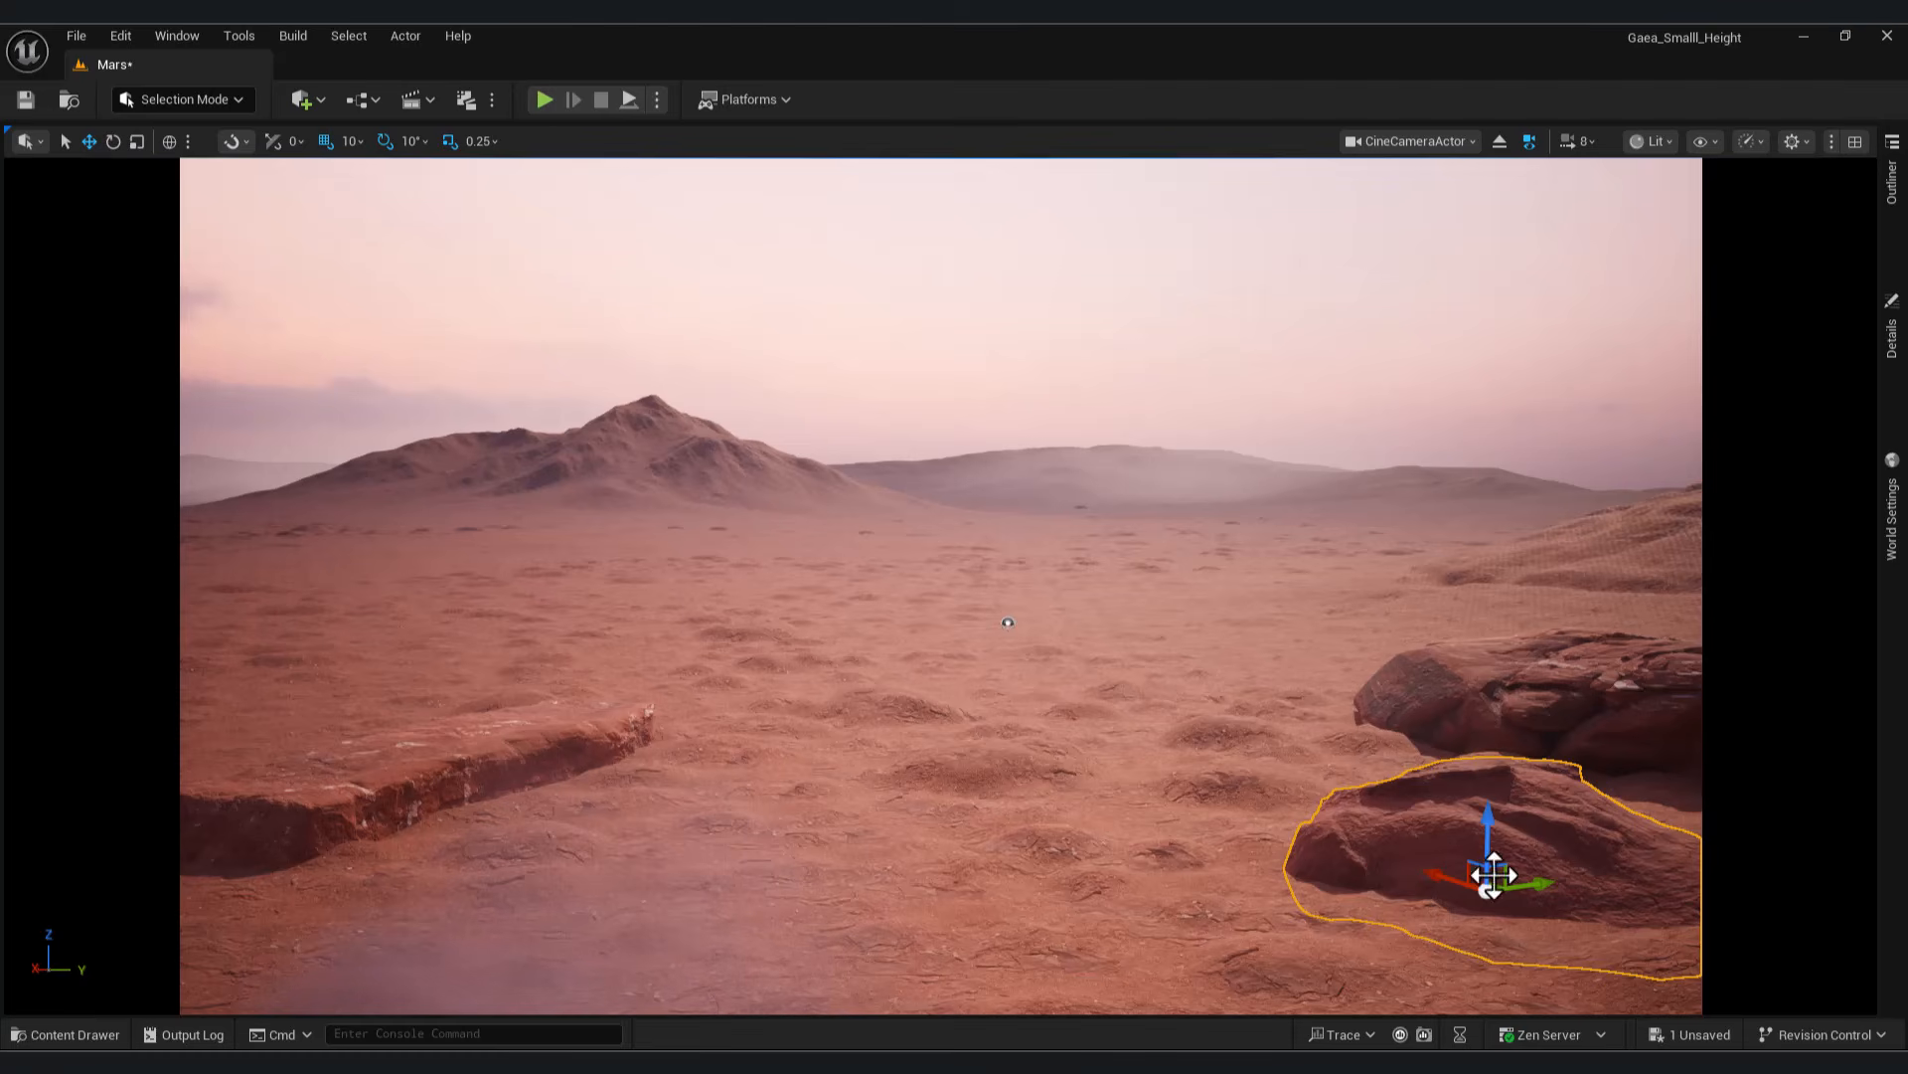
# Duplicate the large rock, then enlarge, rotate and move the copy to the left edge of the shot behind the ledge rock
pyautogui.click(1586, 682)
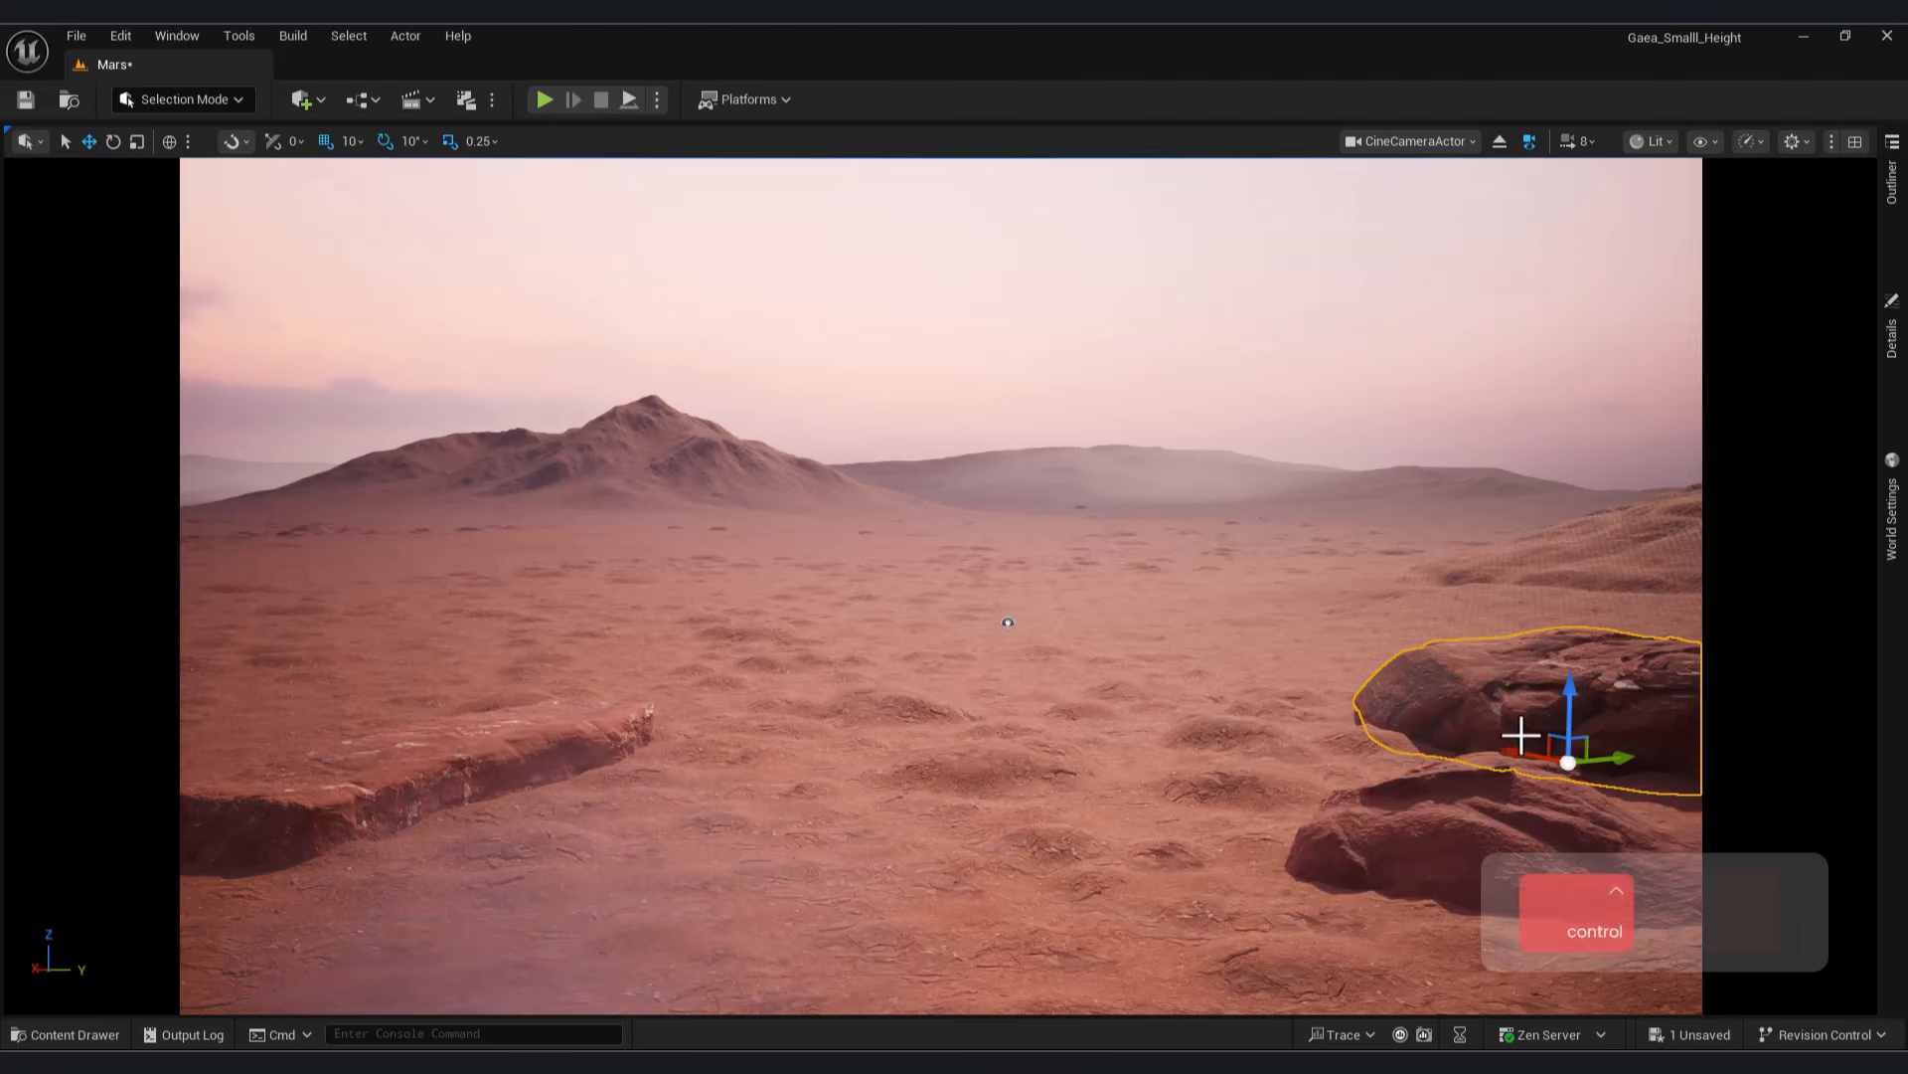
pyautogui.hotkey('ctrl', 'c')
pyautogui.hotkey('ctrl', 'v')
pyautogui.moveTo(912, 643); pyautogui.dragTo(551, 295)
pyautogui.press('e')
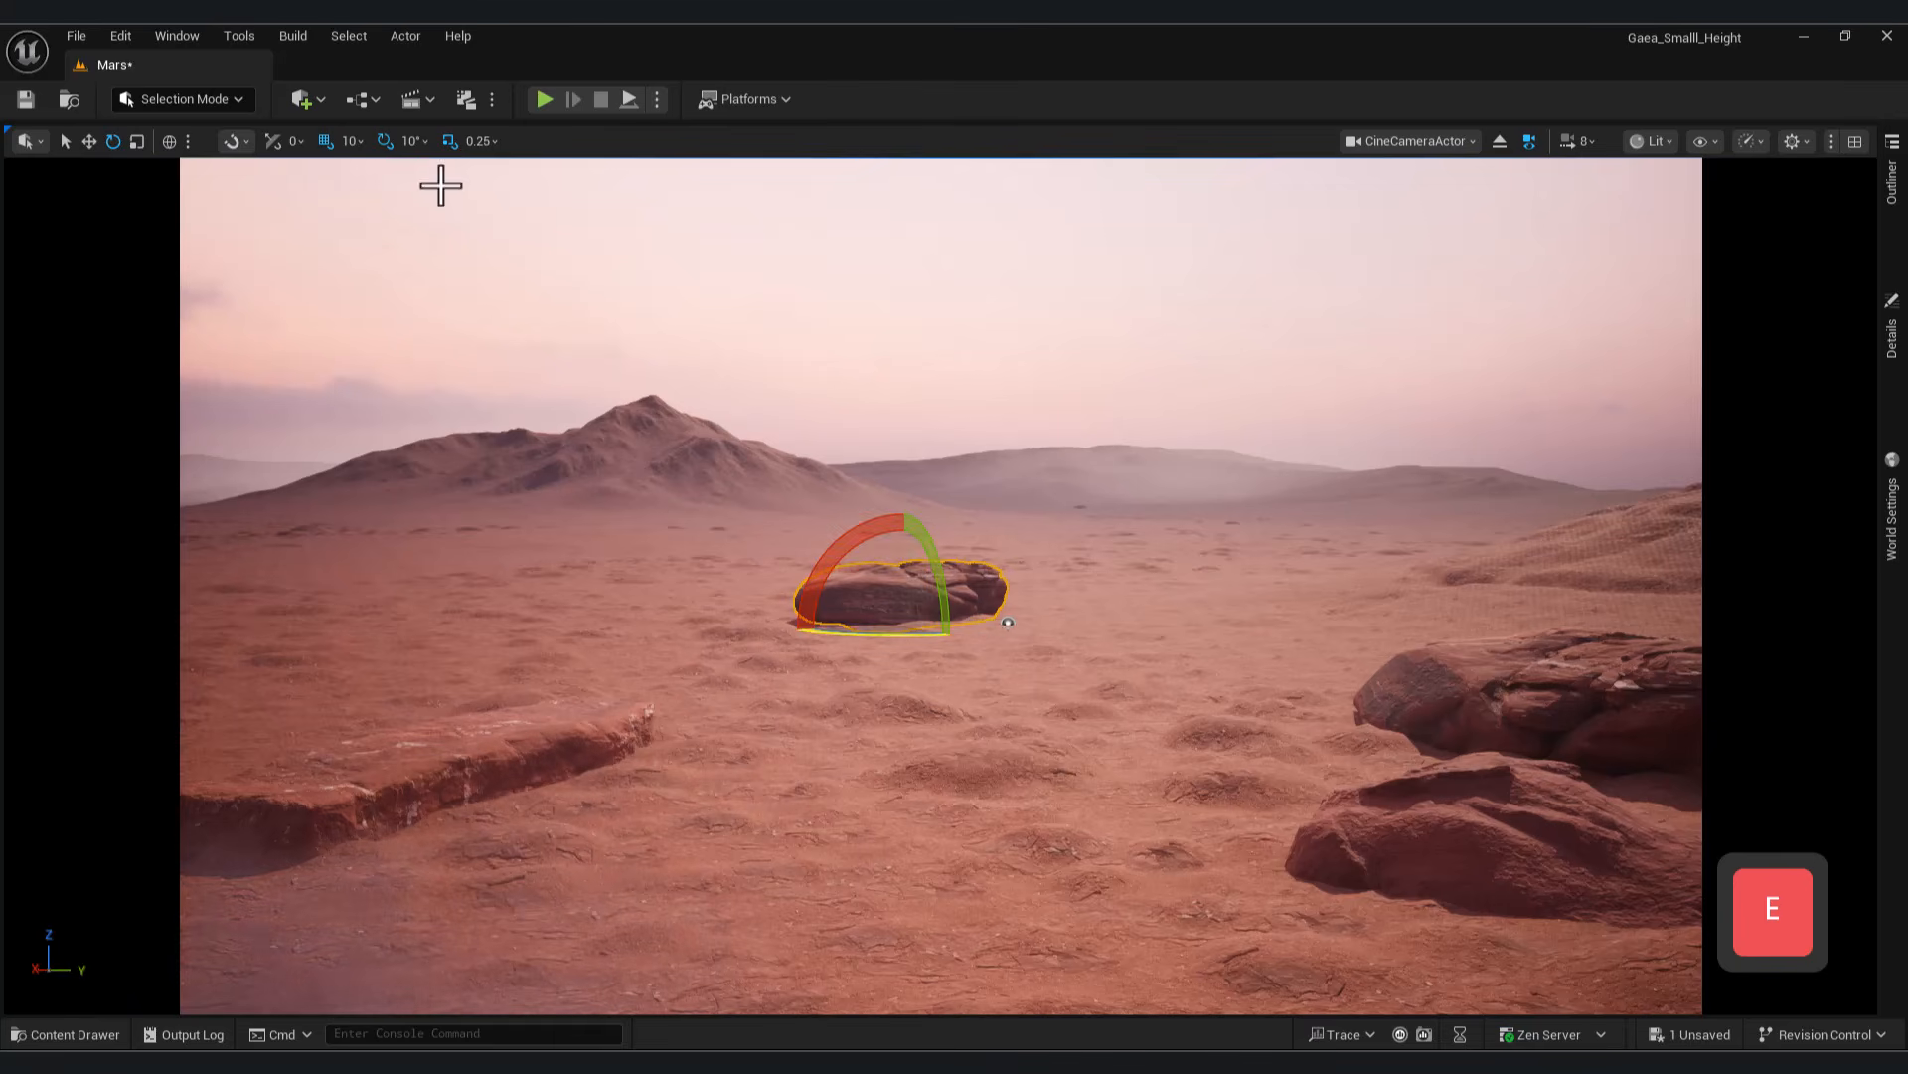
pyautogui.click(137, 141)
pyautogui.moveTo(908, 625); pyautogui.dragTo(304, 636)
pyautogui.press('w')
pyautogui.press('e')
pyautogui.moveTo(251, 694); pyautogui.dragTo(328, 688)
pyautogui.click(934, 758)
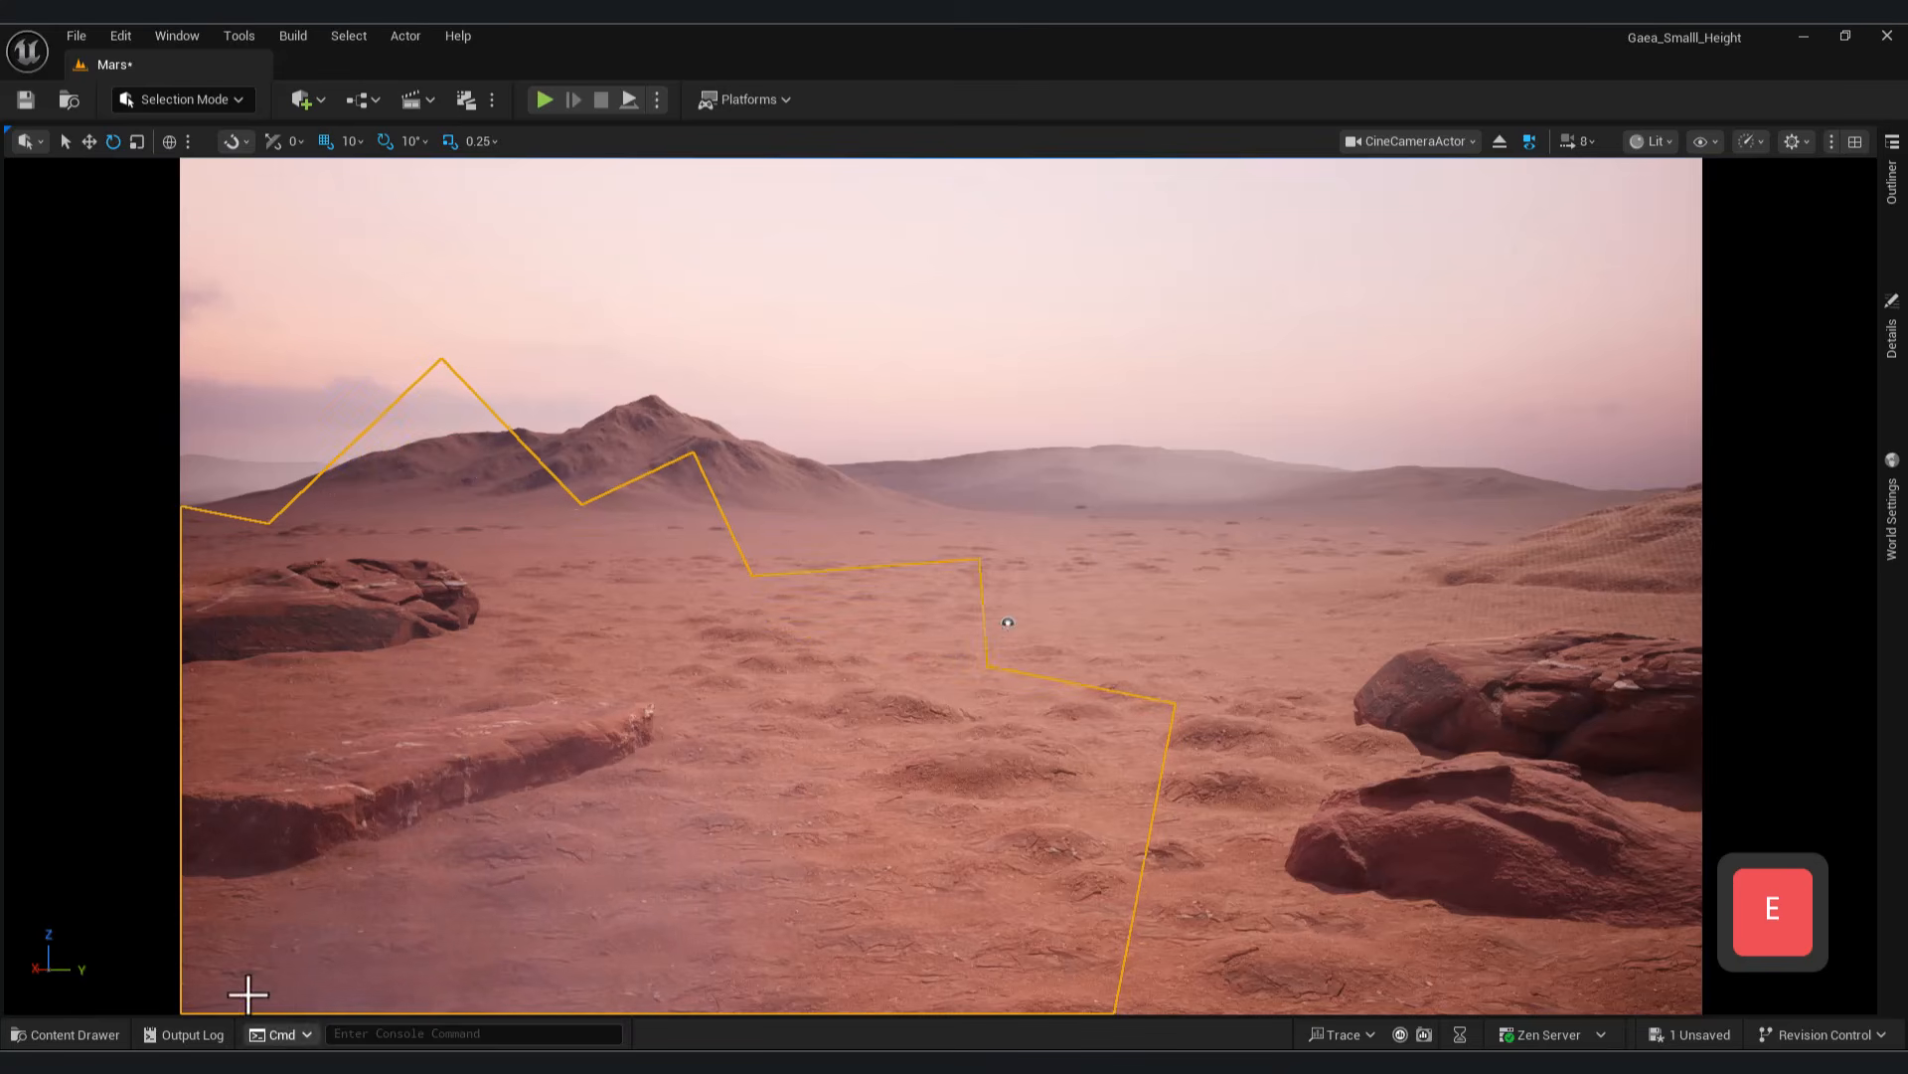
# Place another Desert Western Cluster Rock Small 02 static mesh on the terrain in front of the ledge rock
pyautogui.click(74, 1035)
pyautogui.click(147, 839)
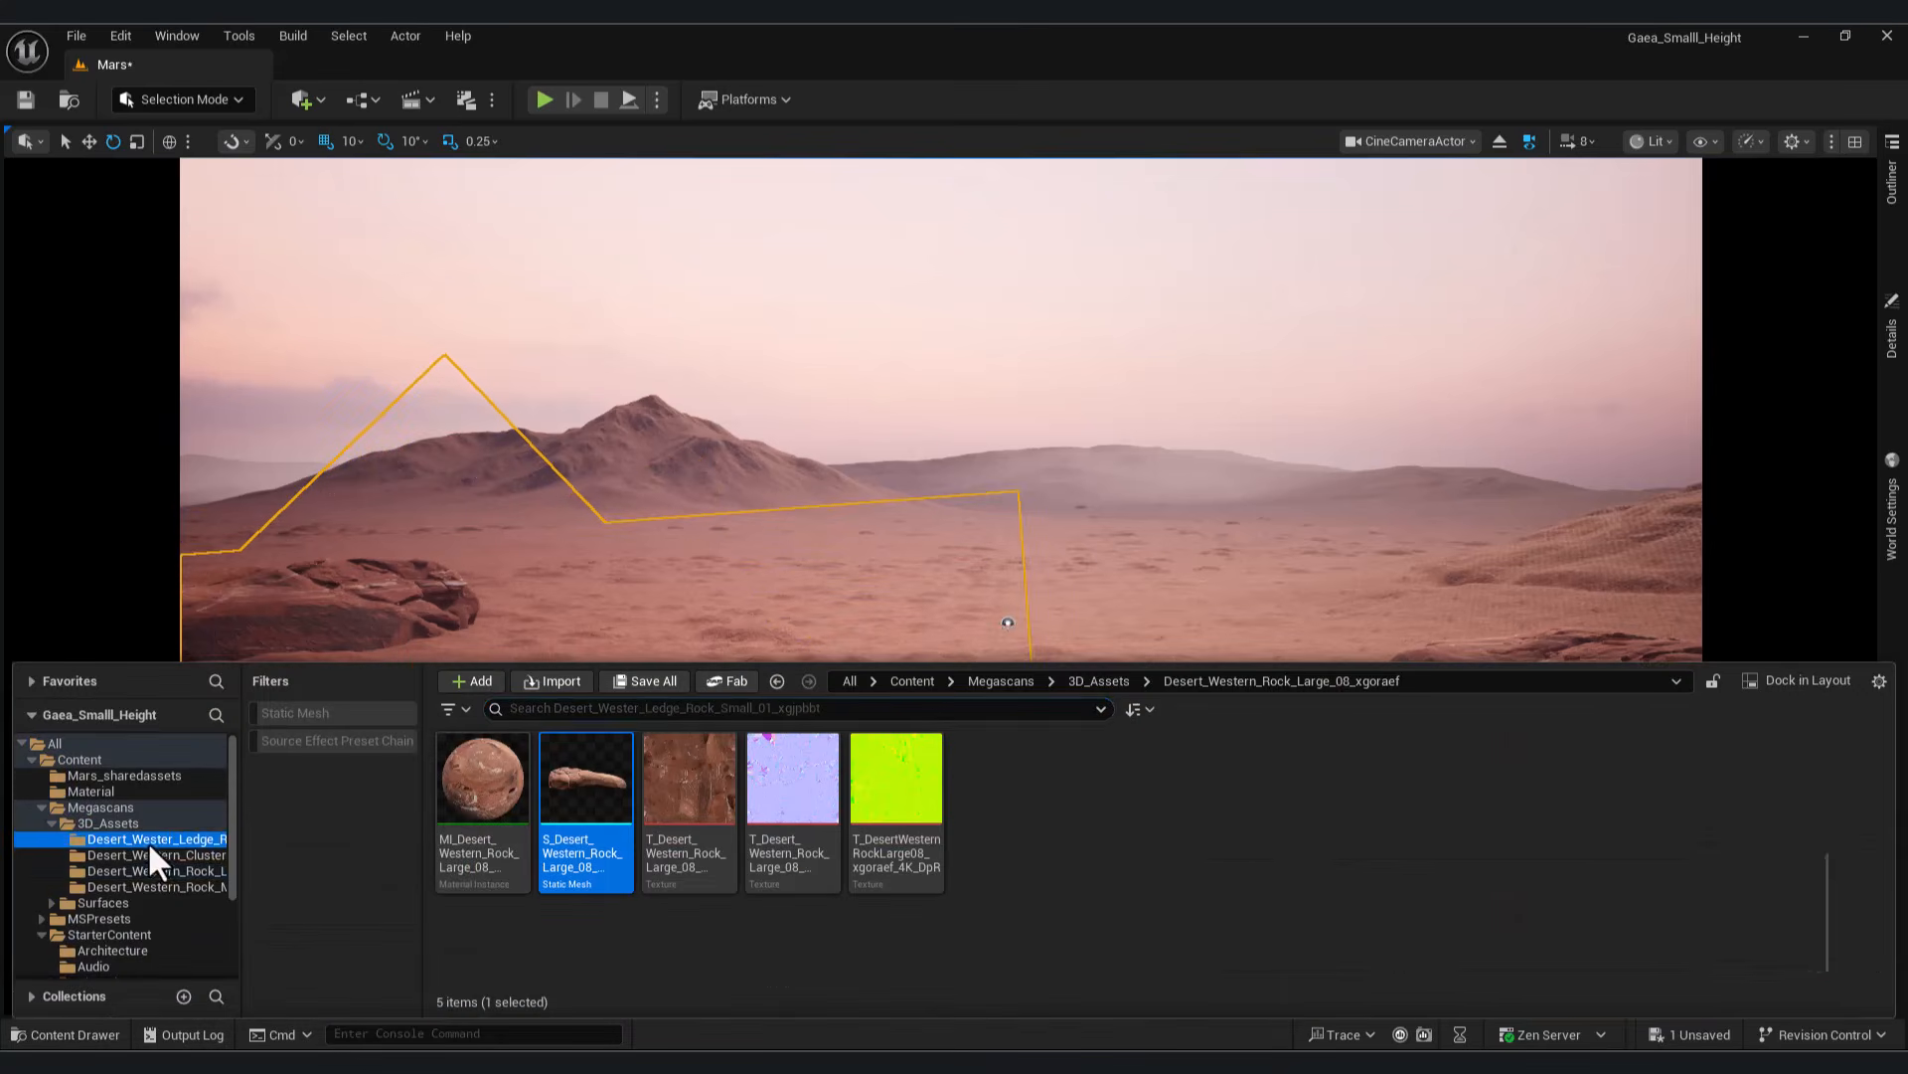
pyautogui.click(182, 856)
pyautogui.moveTo(610, 792); pyautogui.dragTo(601, 881)
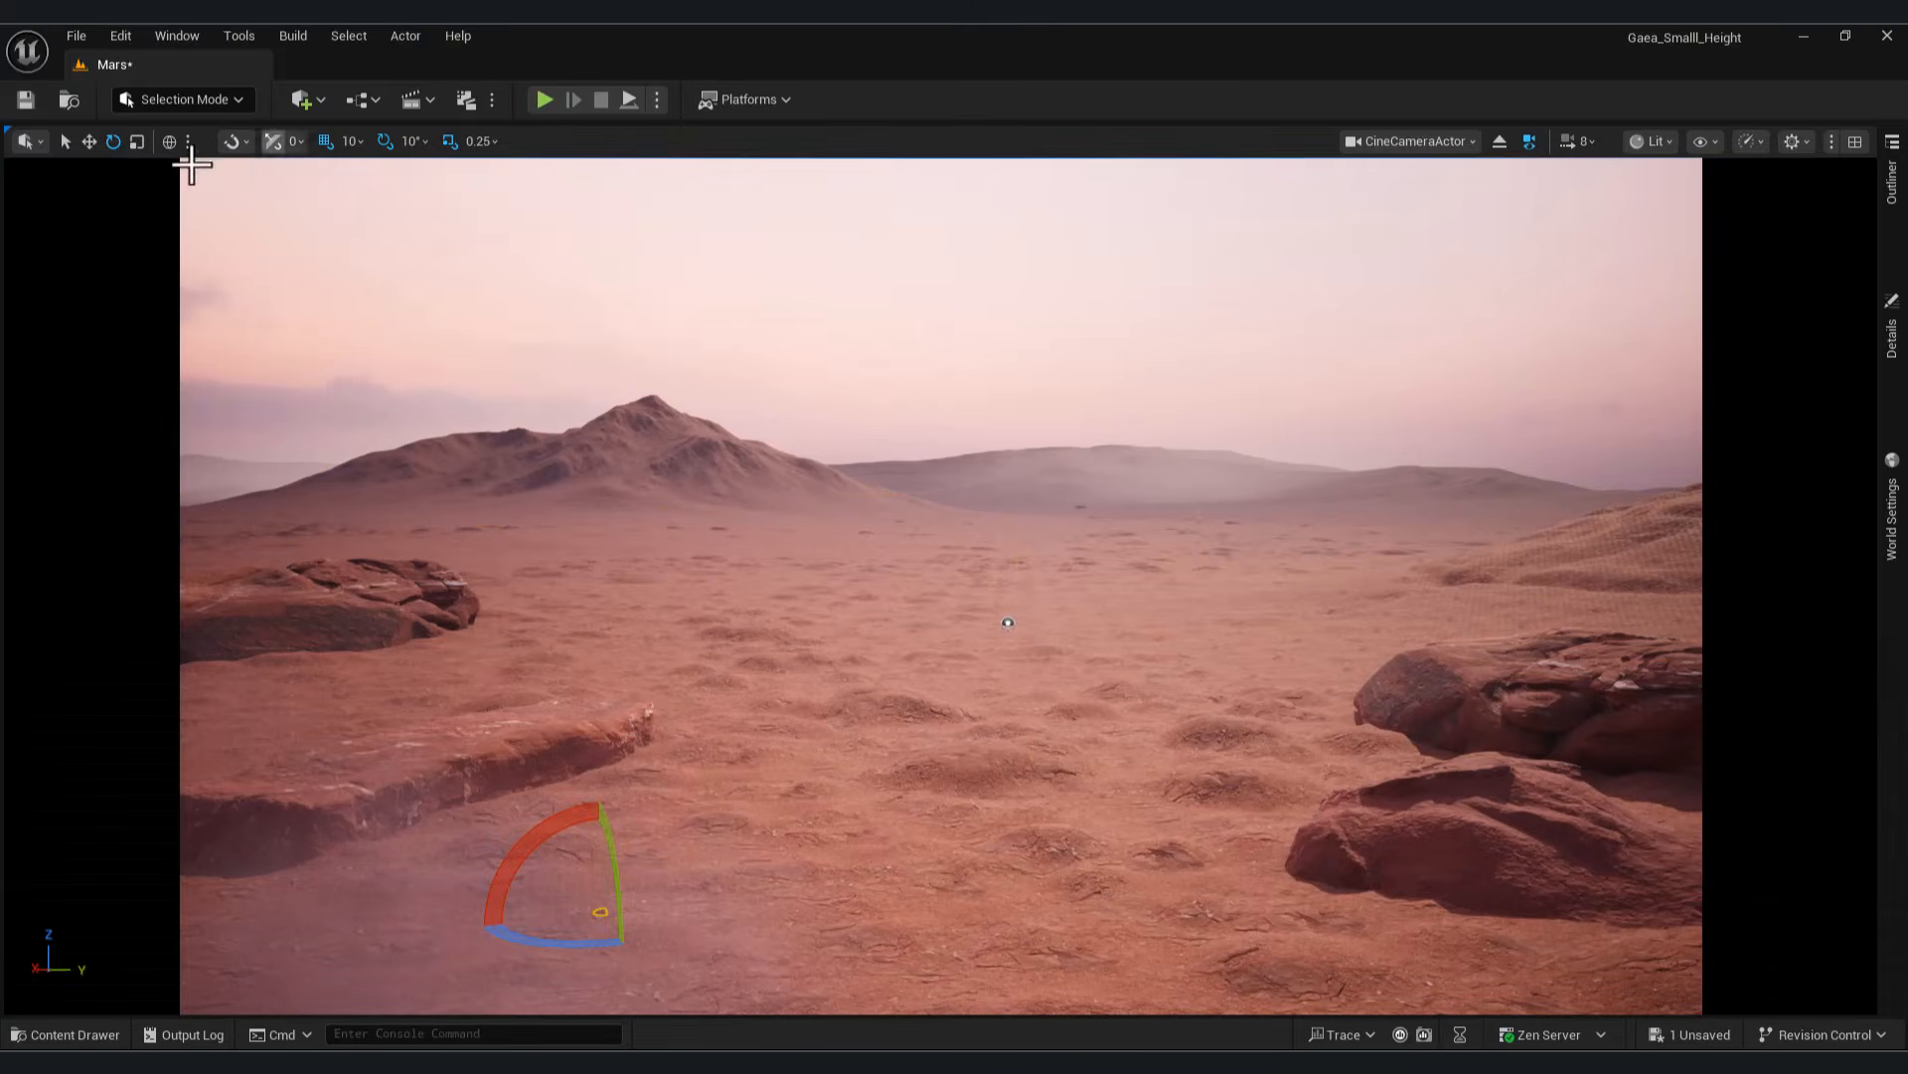
# Enlarge the new cluster rock and sink it slightly into the ground in the left foreground, just in front of the ledge rock
pyautogui.click(137, 141)
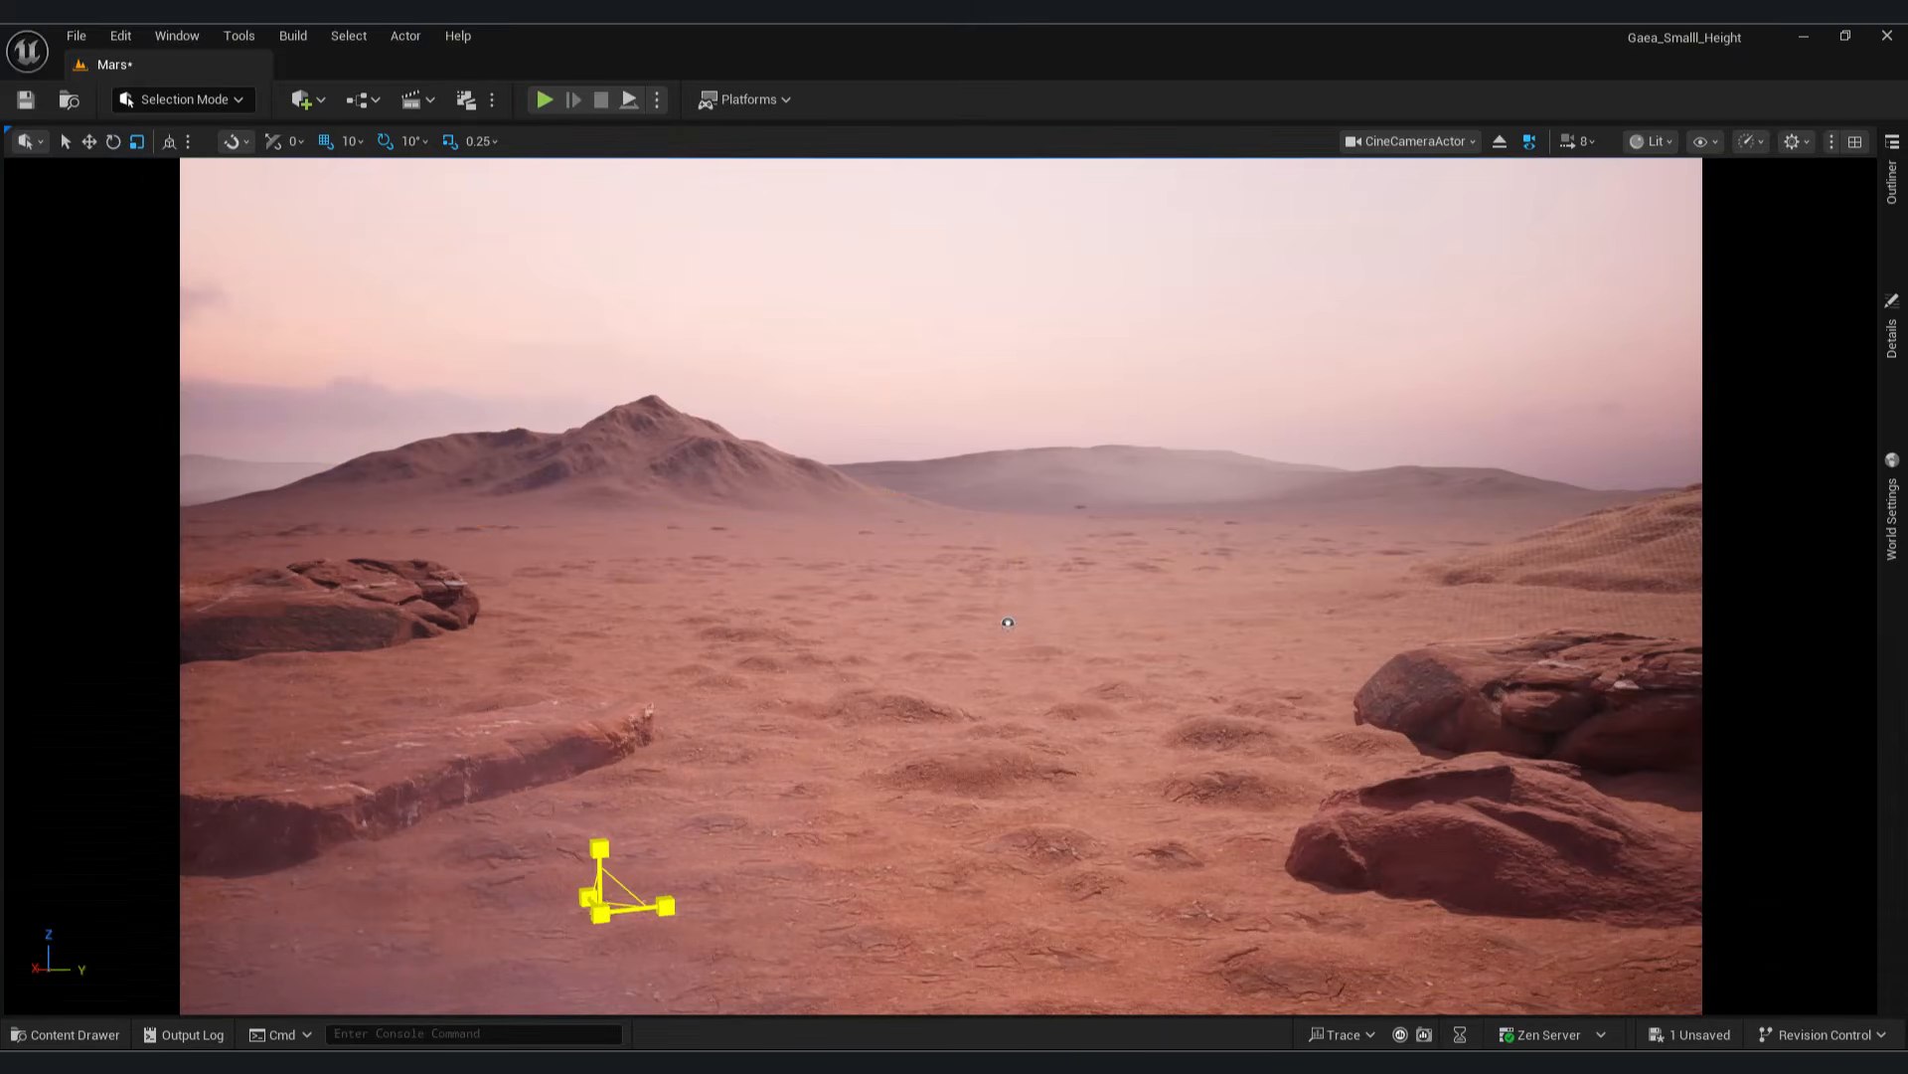
pyautogui.moveTo(600, 913); pyautogui.dragTo(973, 992)
pyautogui.press('w')
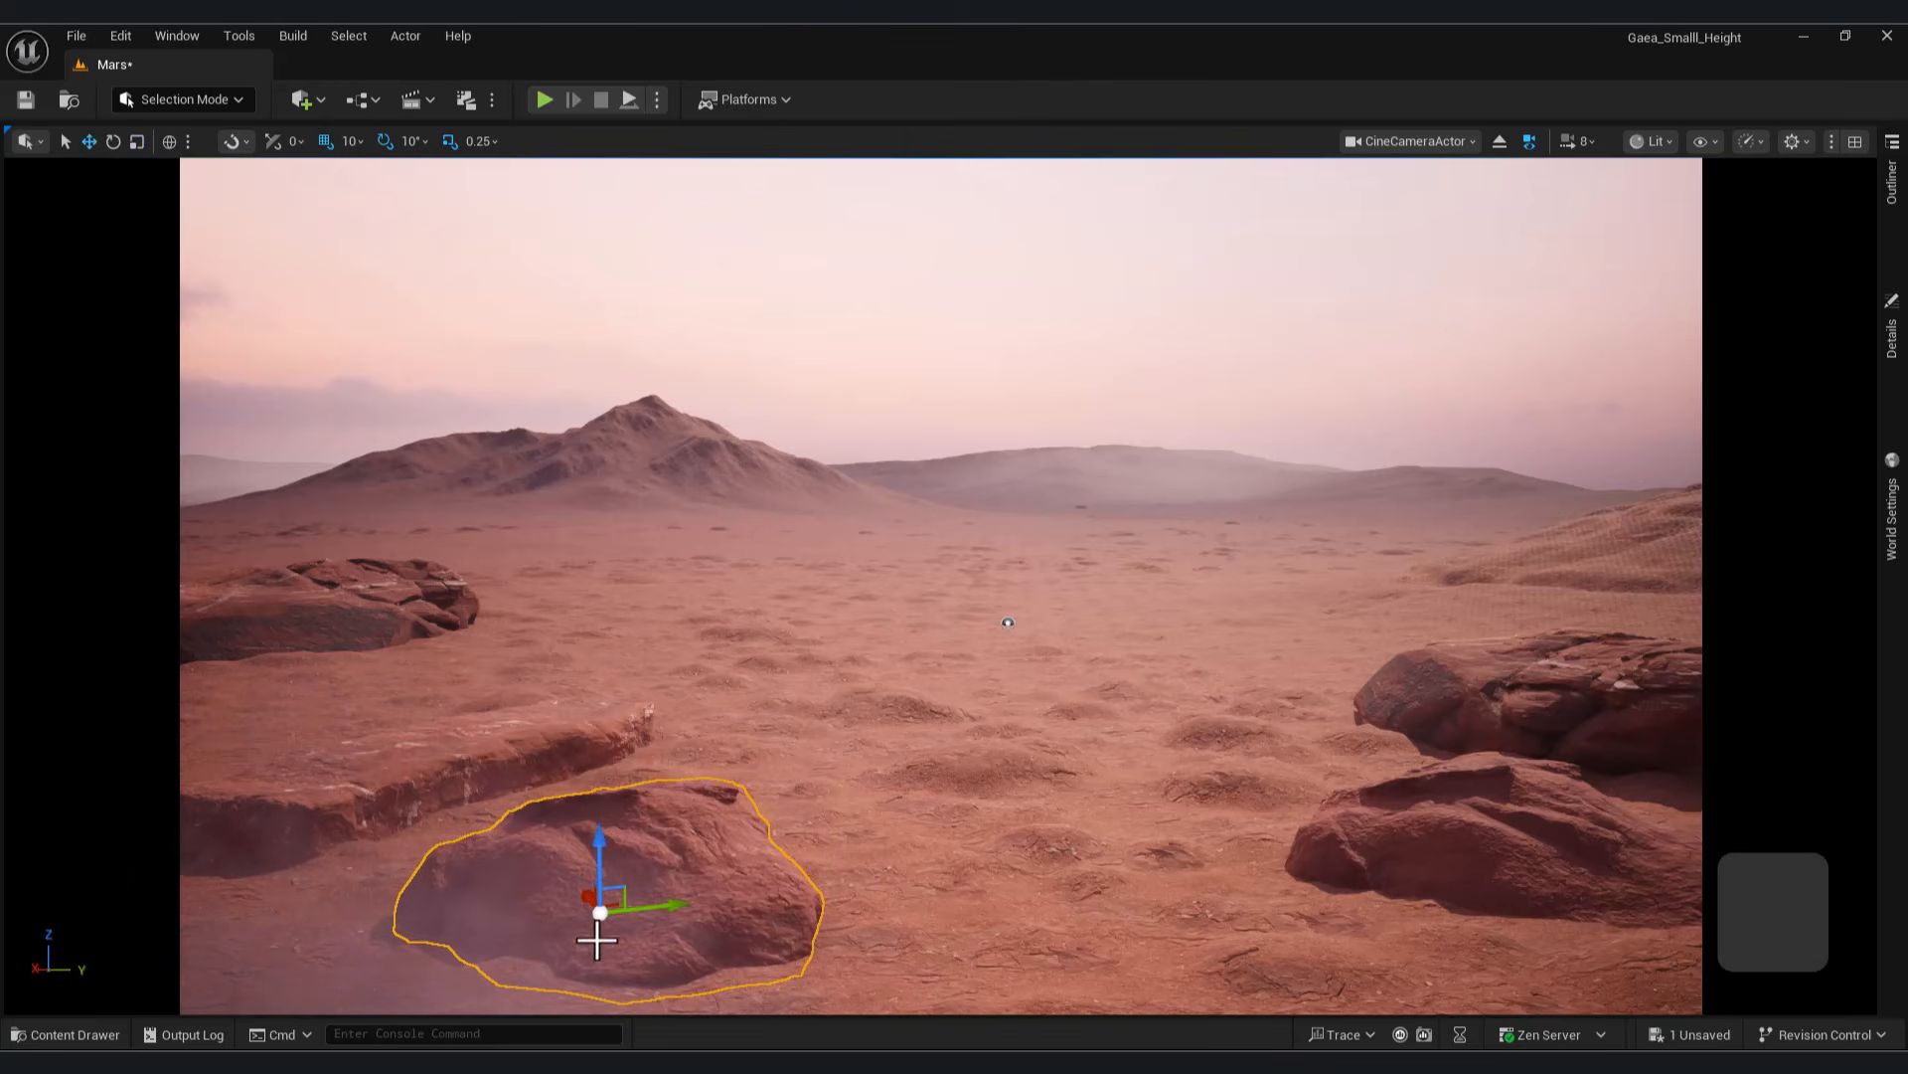
pyautogui.moveTo(652, 905); pyautogui.dragTo(372, 959)
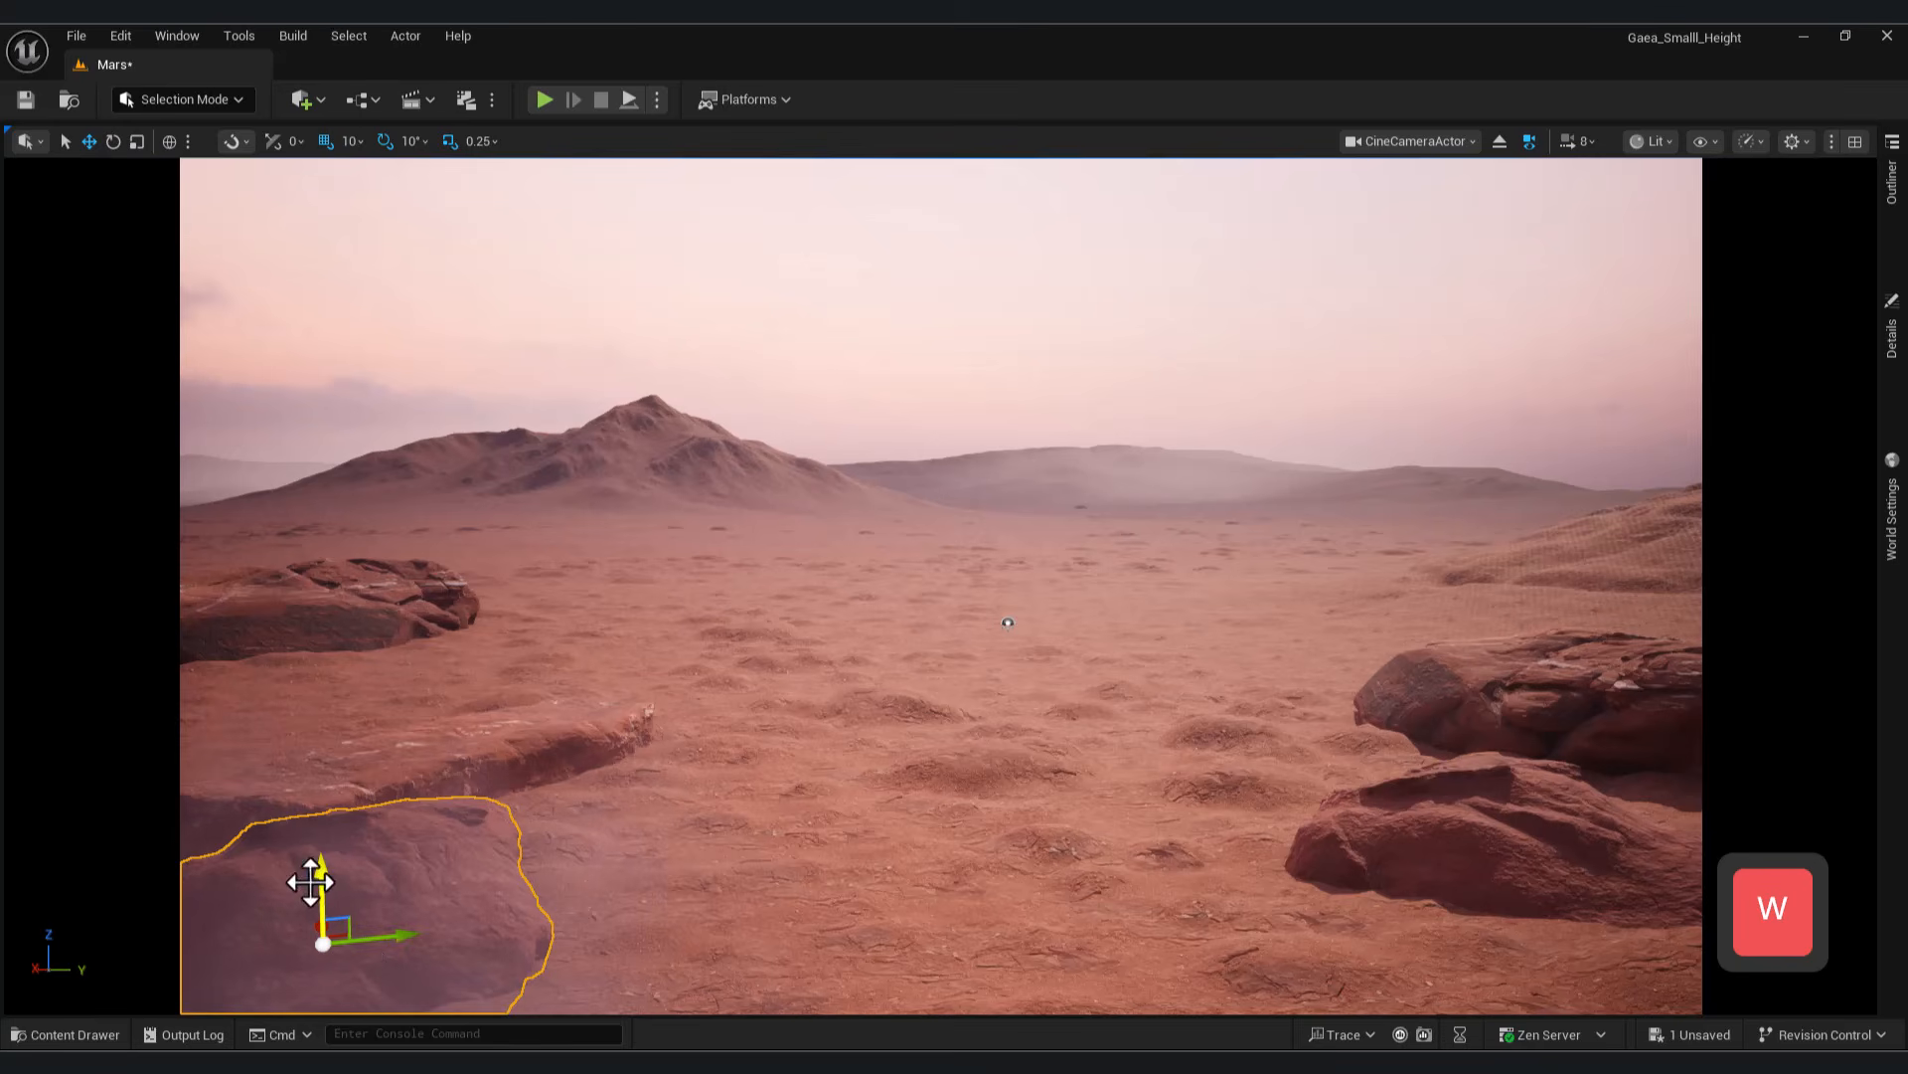
pyautogui.moveTo(306, 888); pyautogui.dragTo(303, 910)
pyautogui.click(681, 847)
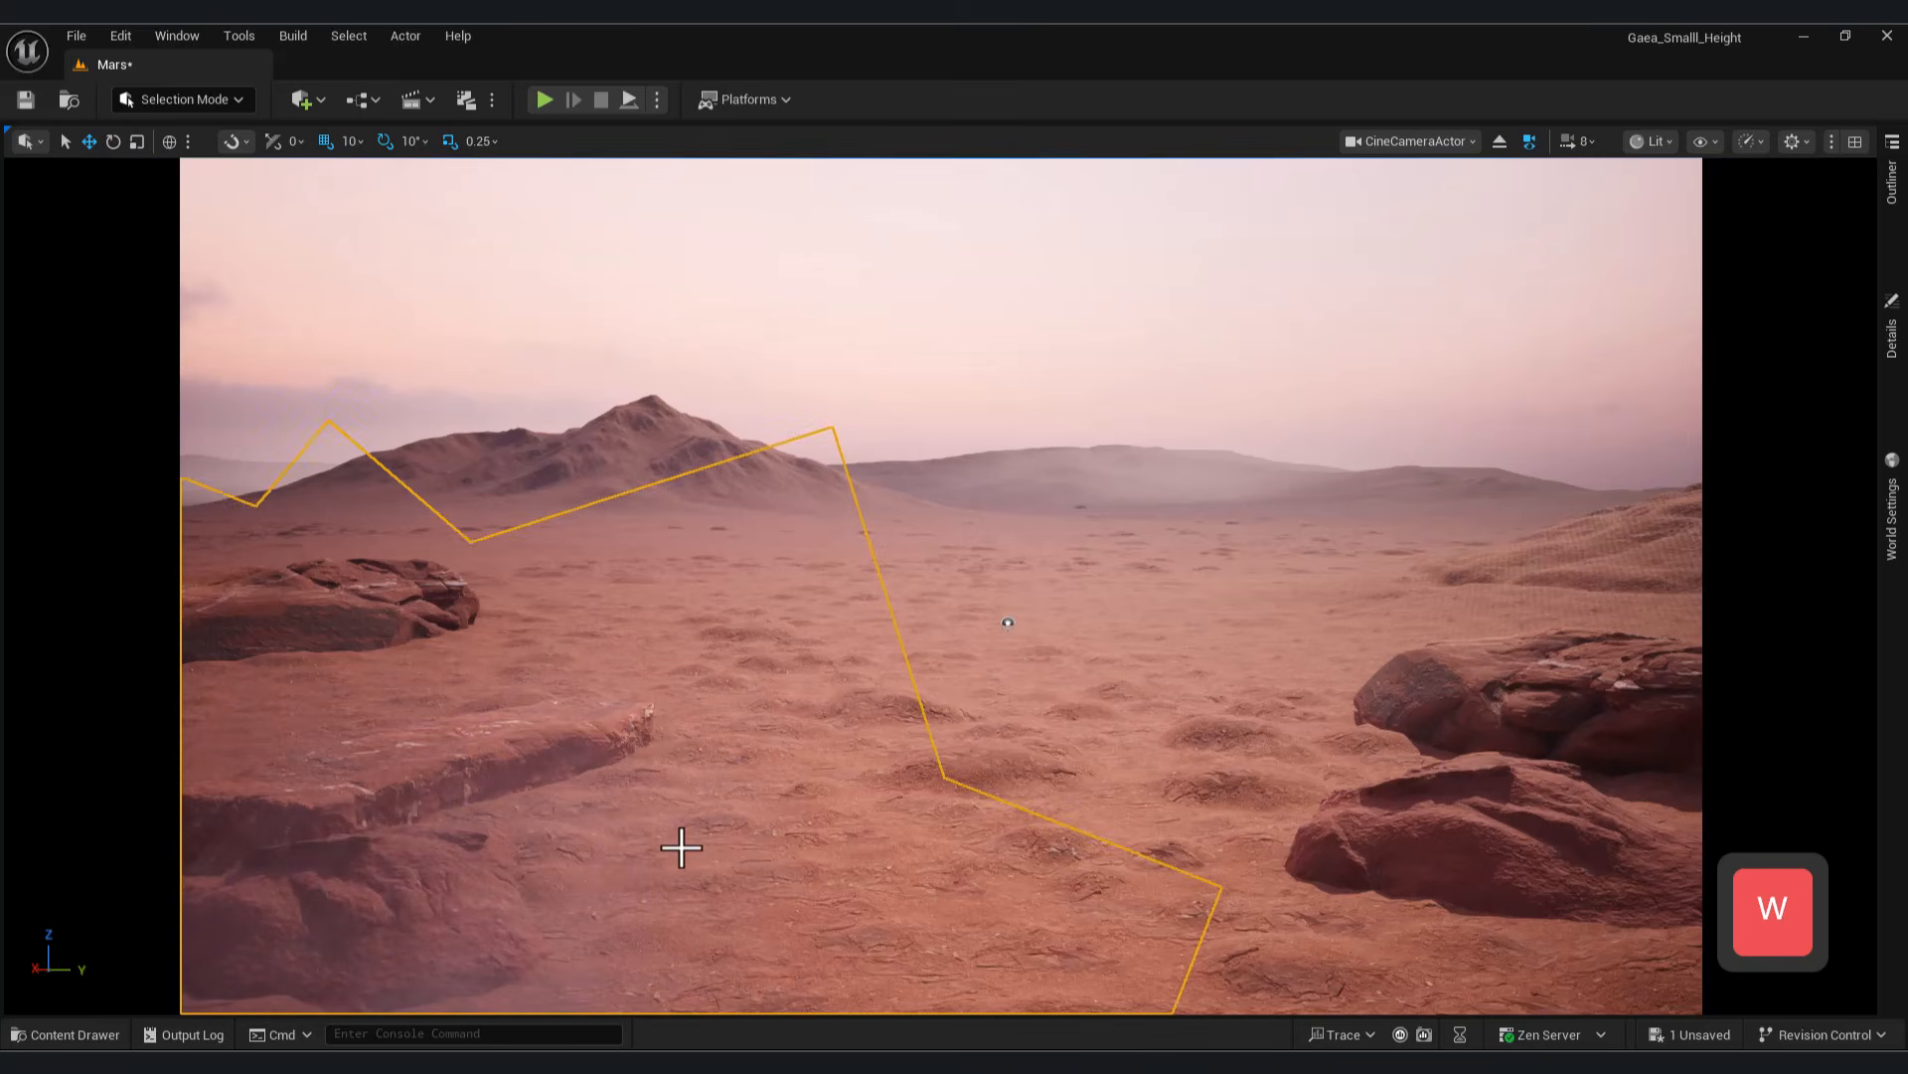
pyautogui.moveTo(680, 847)
pyautogui.mouseDown()
pyautogui.moveTo(720, 839)
pyautogui.moveTo(460, 909)
pyautogui.mouseUp()
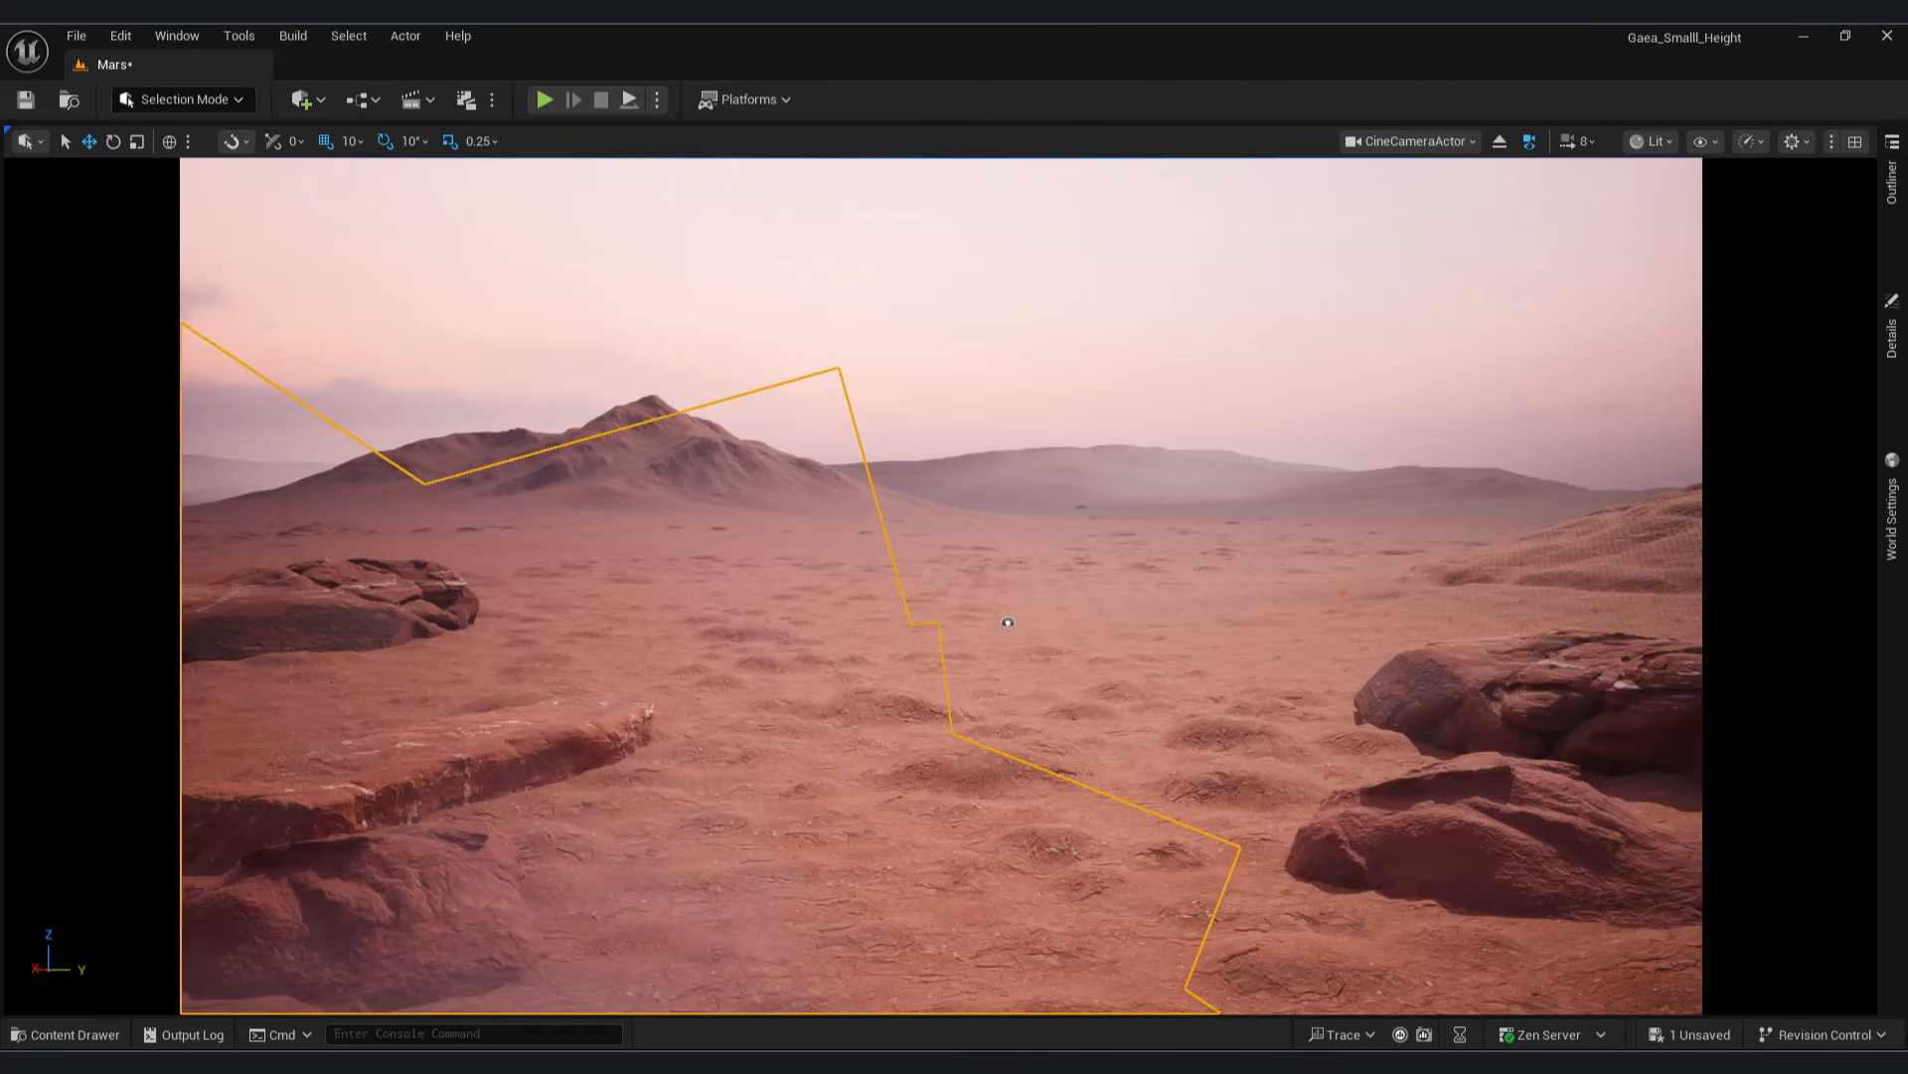
# Place the Desert Western Rock Medium 03 static mesh, enlarge it and sink it in front of the cluster rock in the right foreground
pyautogui.click(107, 1034)
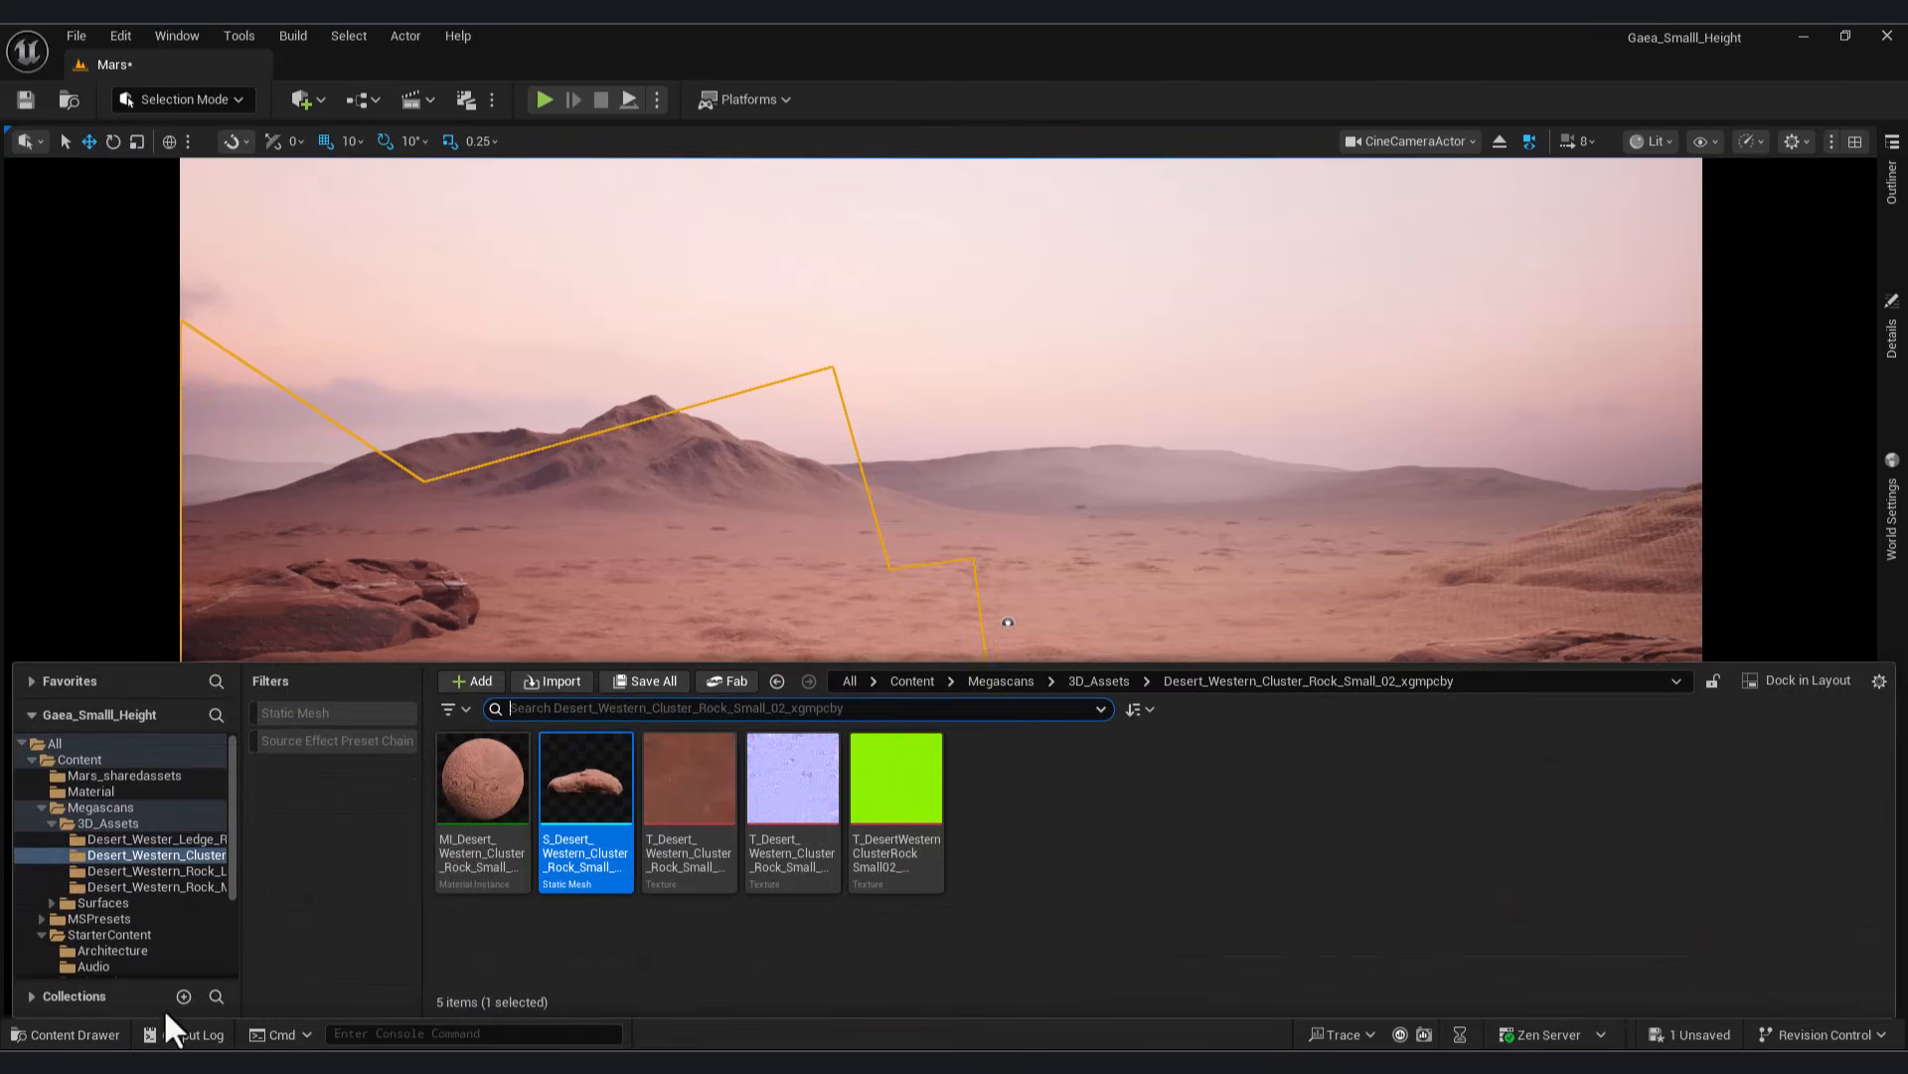
pyautogui.click(142, 839)
pyautogui.click(164, 871)
pyautogui.click(171, 887)
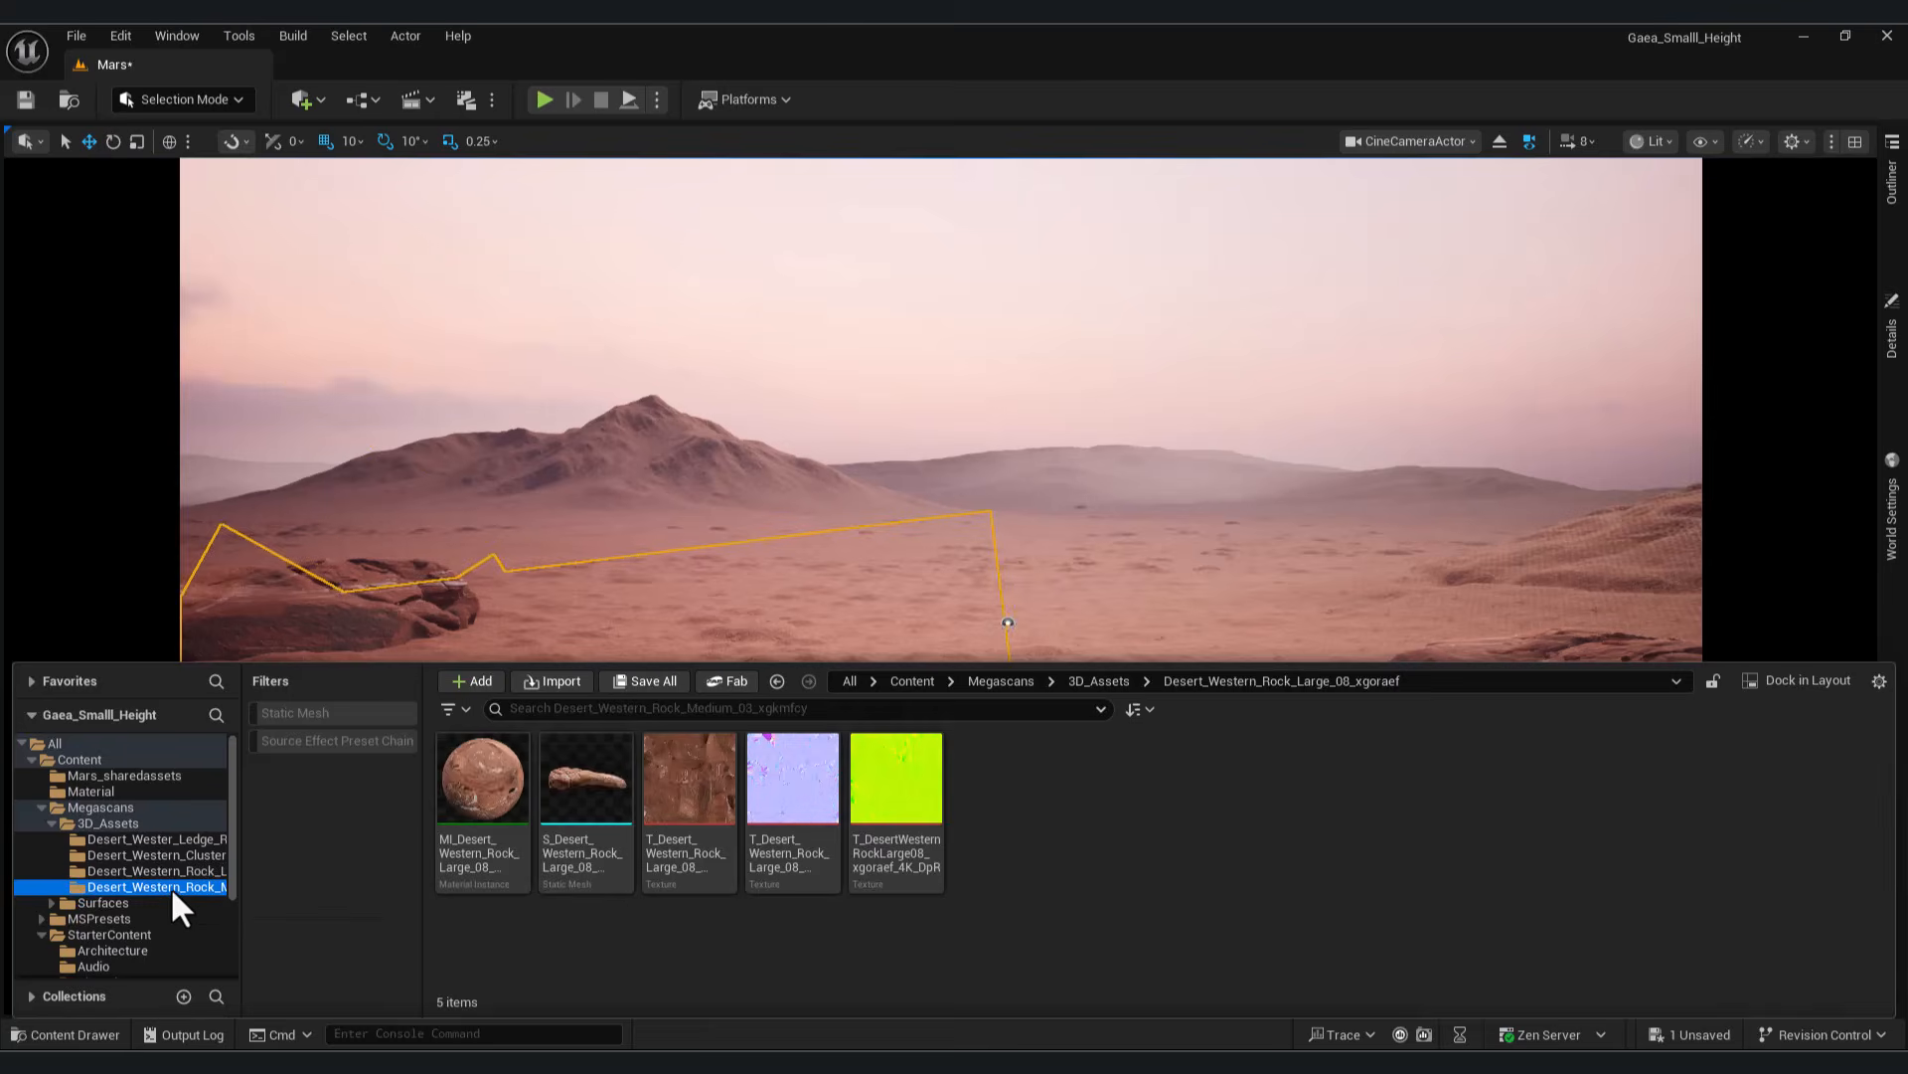
pyautogui.moveTo(605, 779); pyautogui.dragTo(1301, 919)
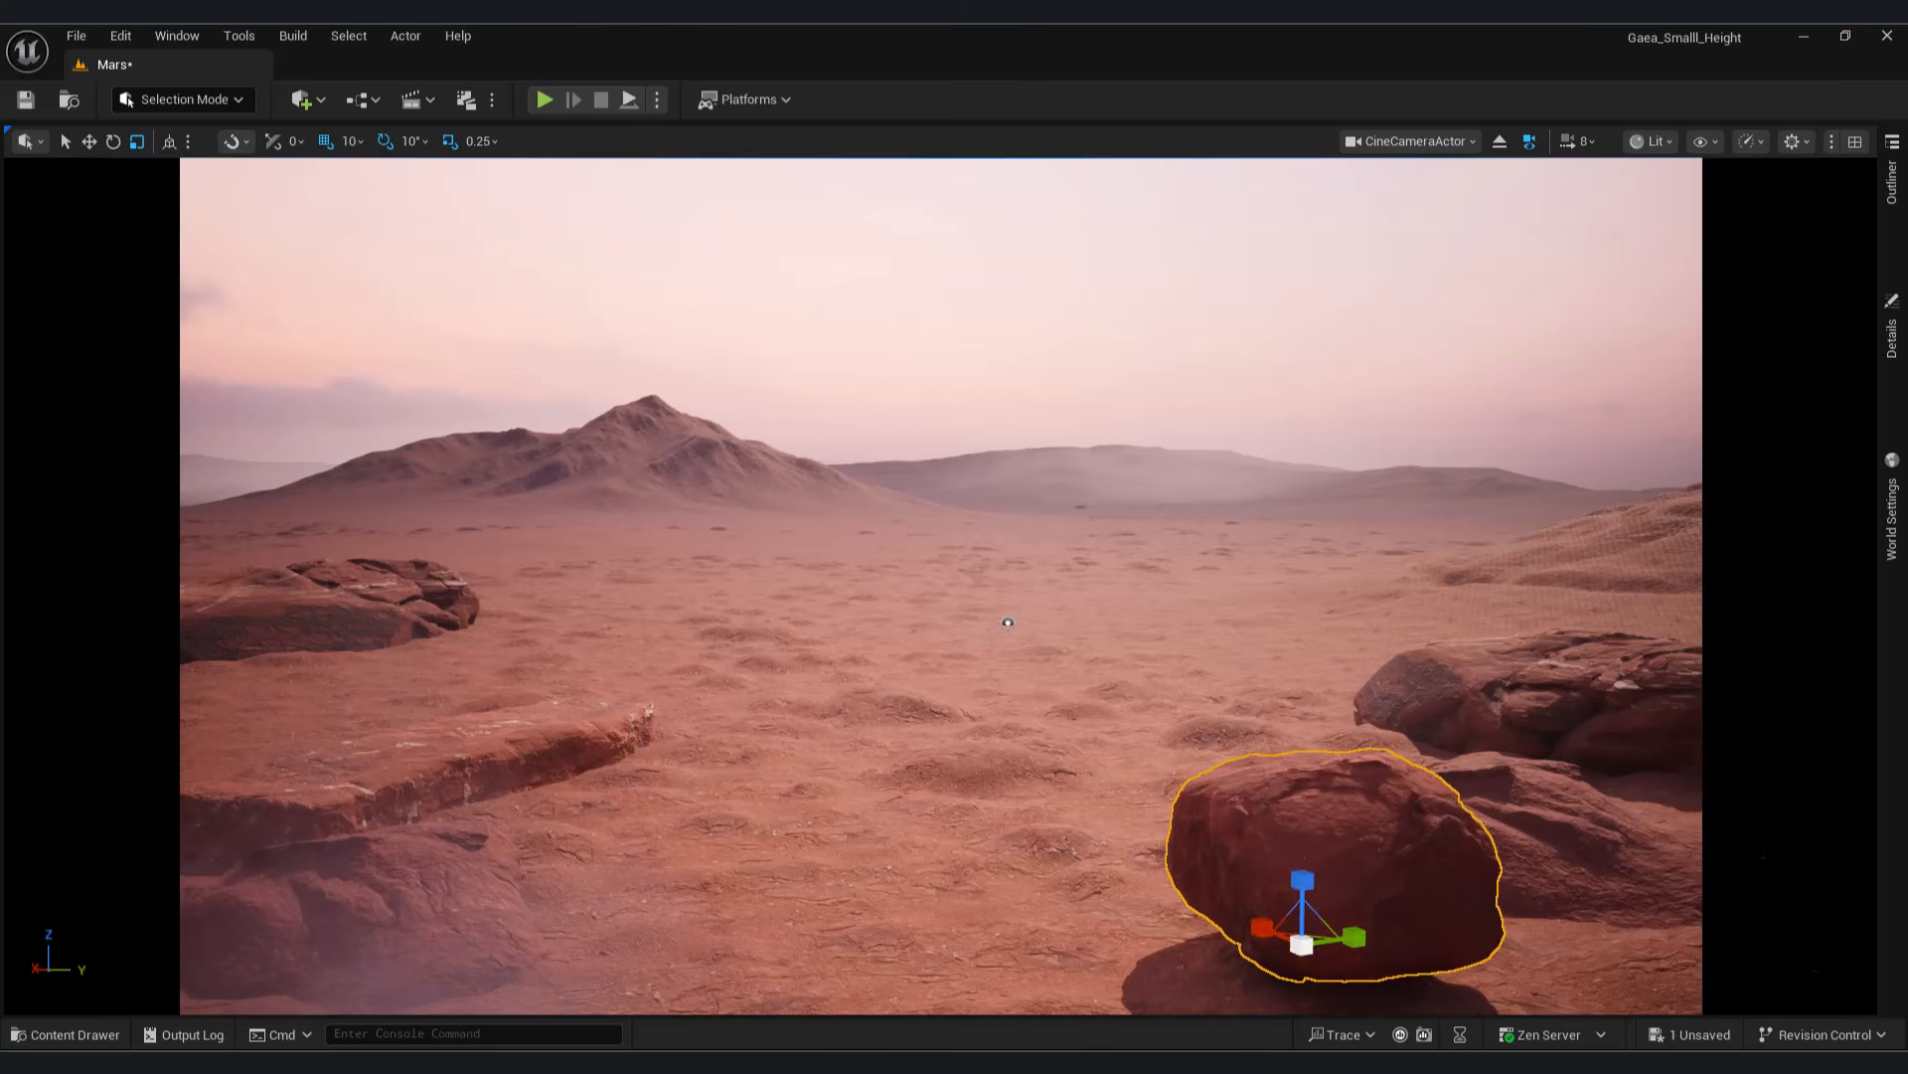
pyautogui.press('w')
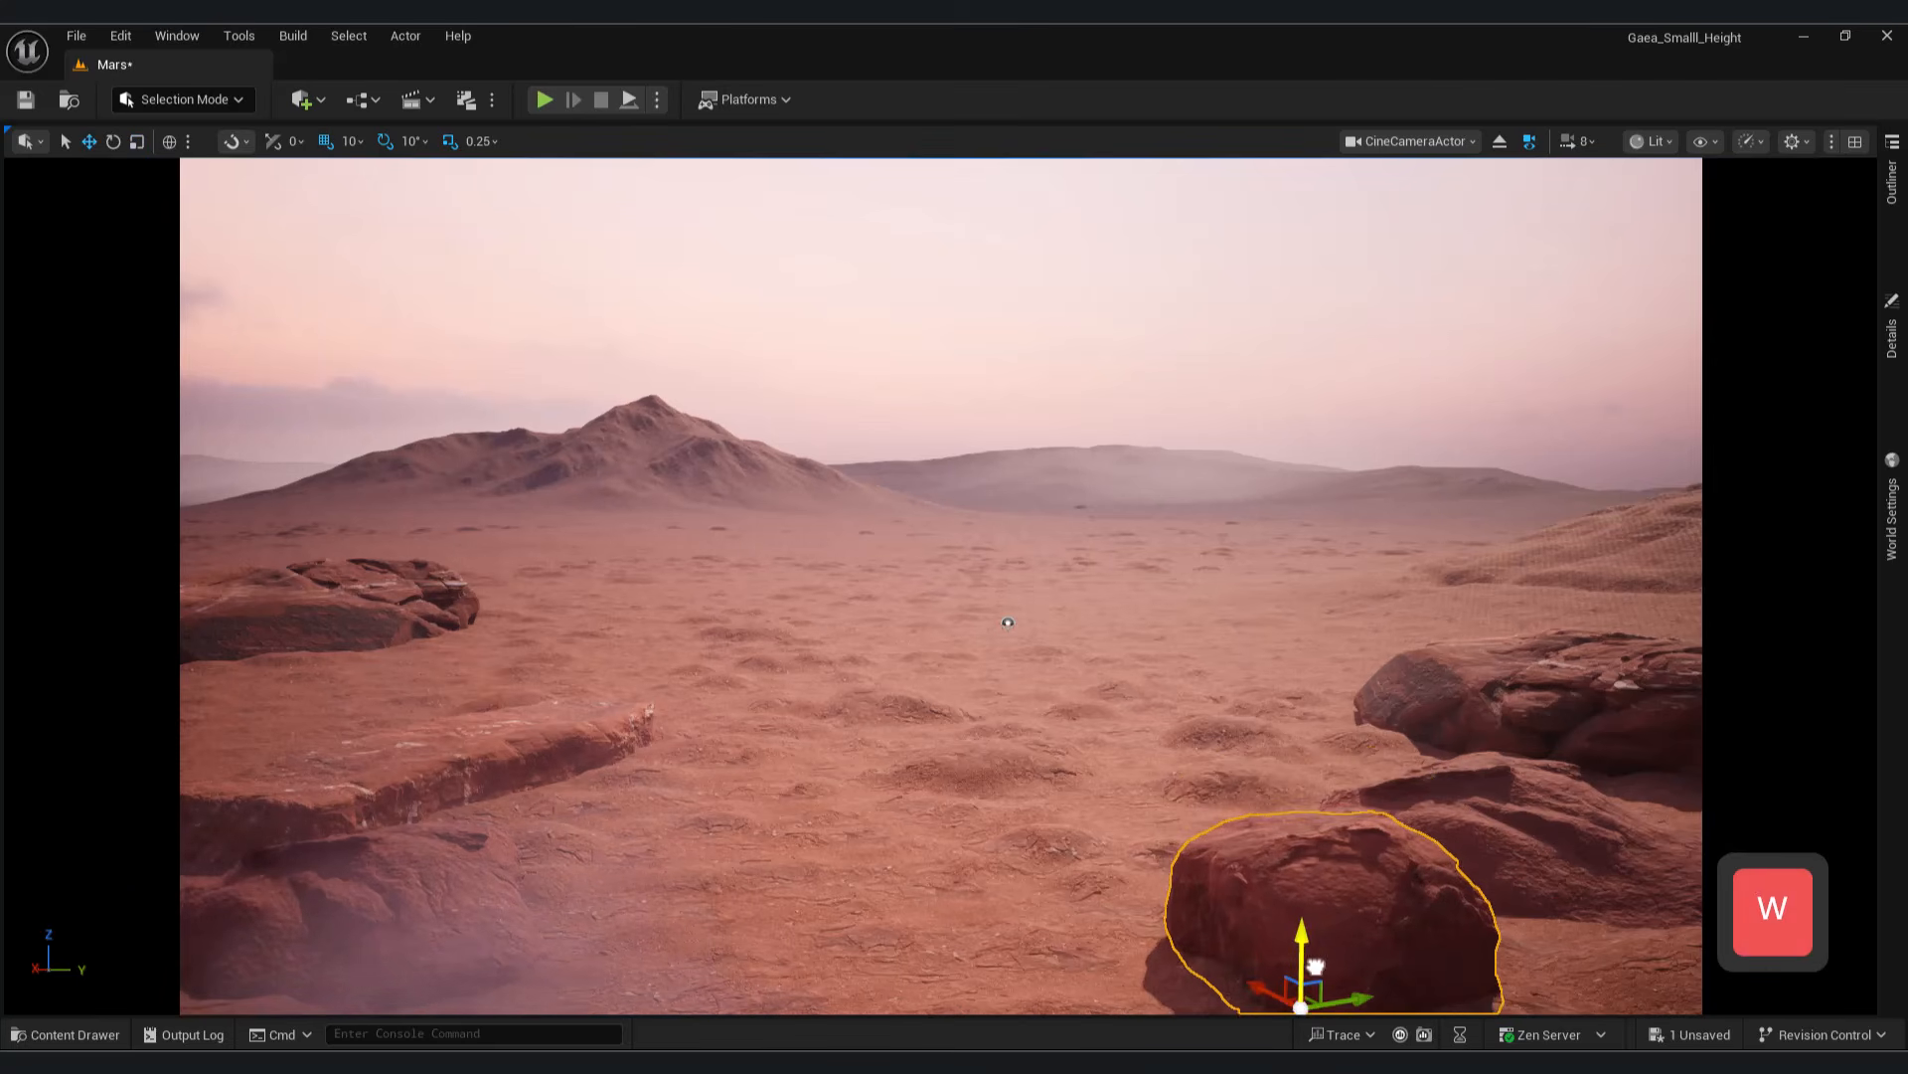
pyautogui.moveTo(1355, 956); pyautogui.dragTo(1532, 991)
pyautogui.click(1146, 847)
# Duplicate the medium rock in the right foreground
pyautogui.click(1391, 896)
pyautogui.hotkey('ctrl', 'c')
pyautogui.hotkey('ctrl', 'v')
pyautogui.press('e')
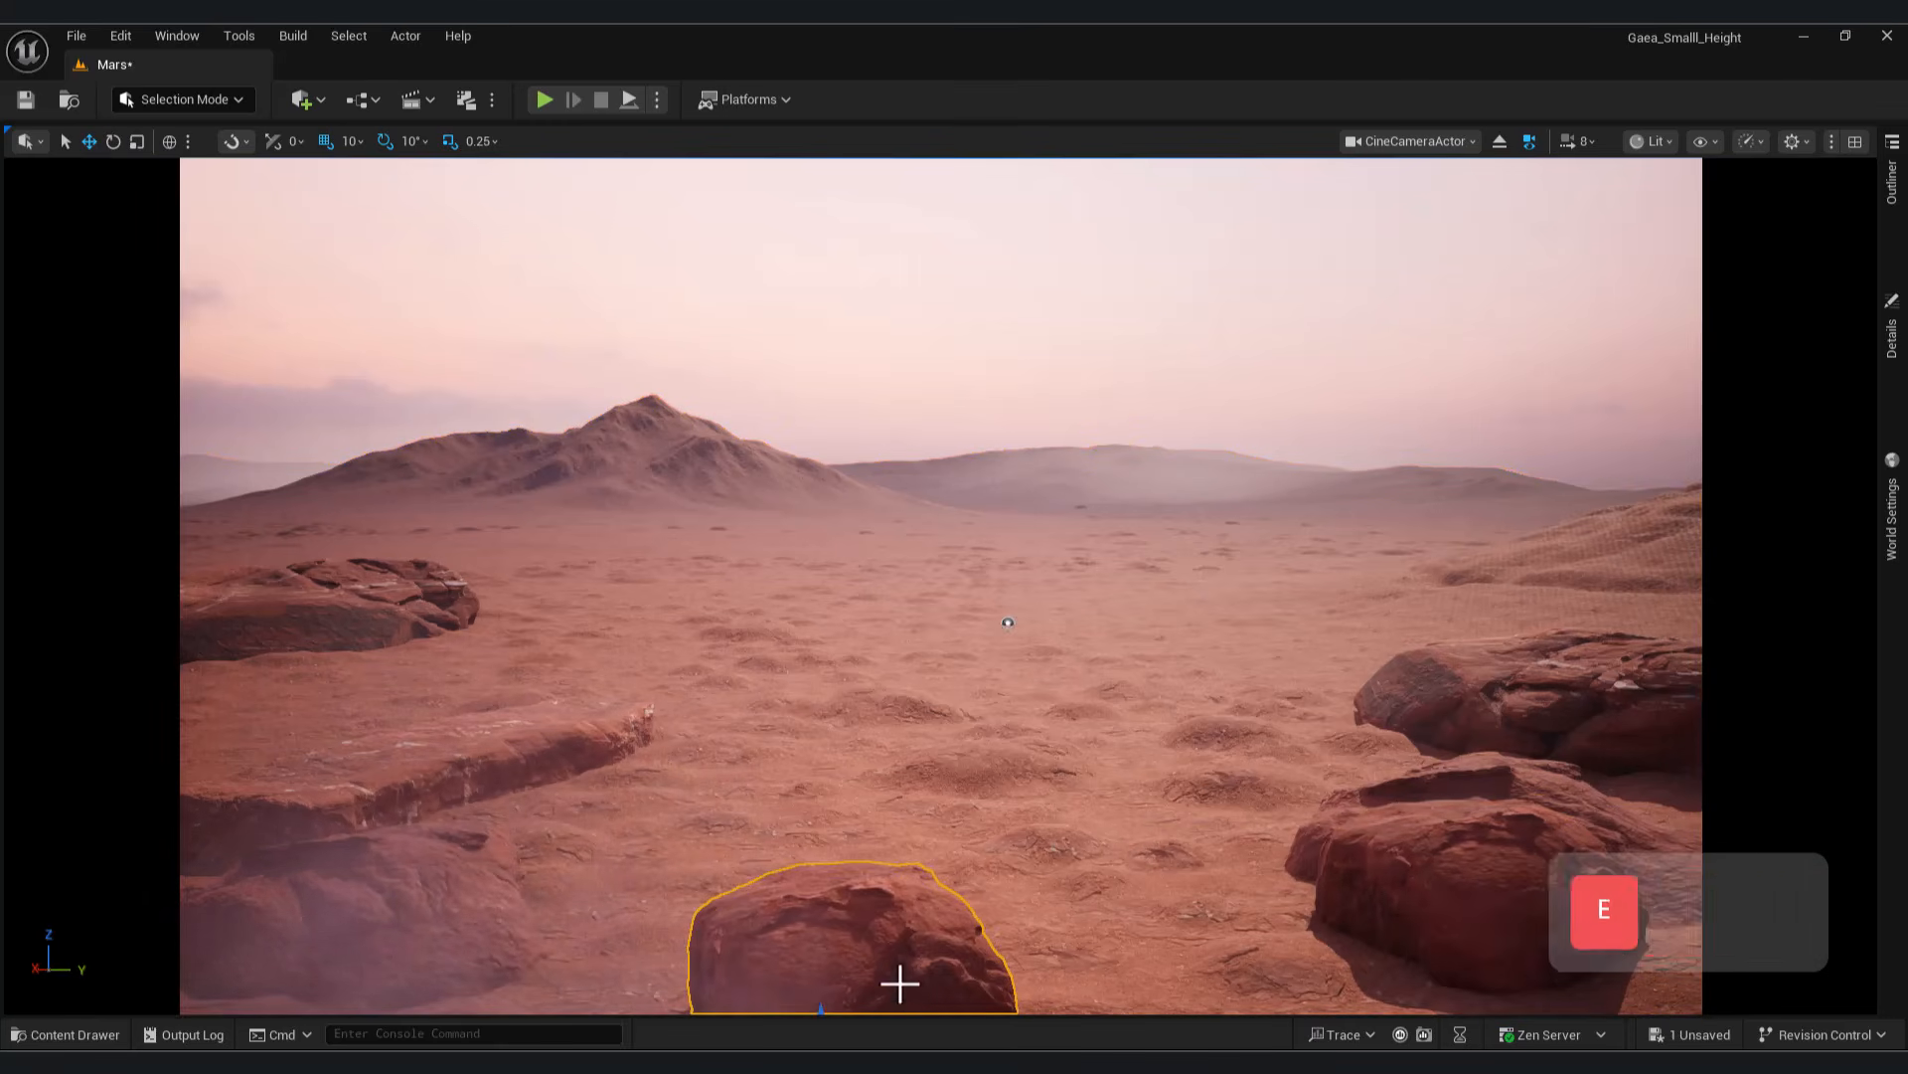
pyautogui.press('w')
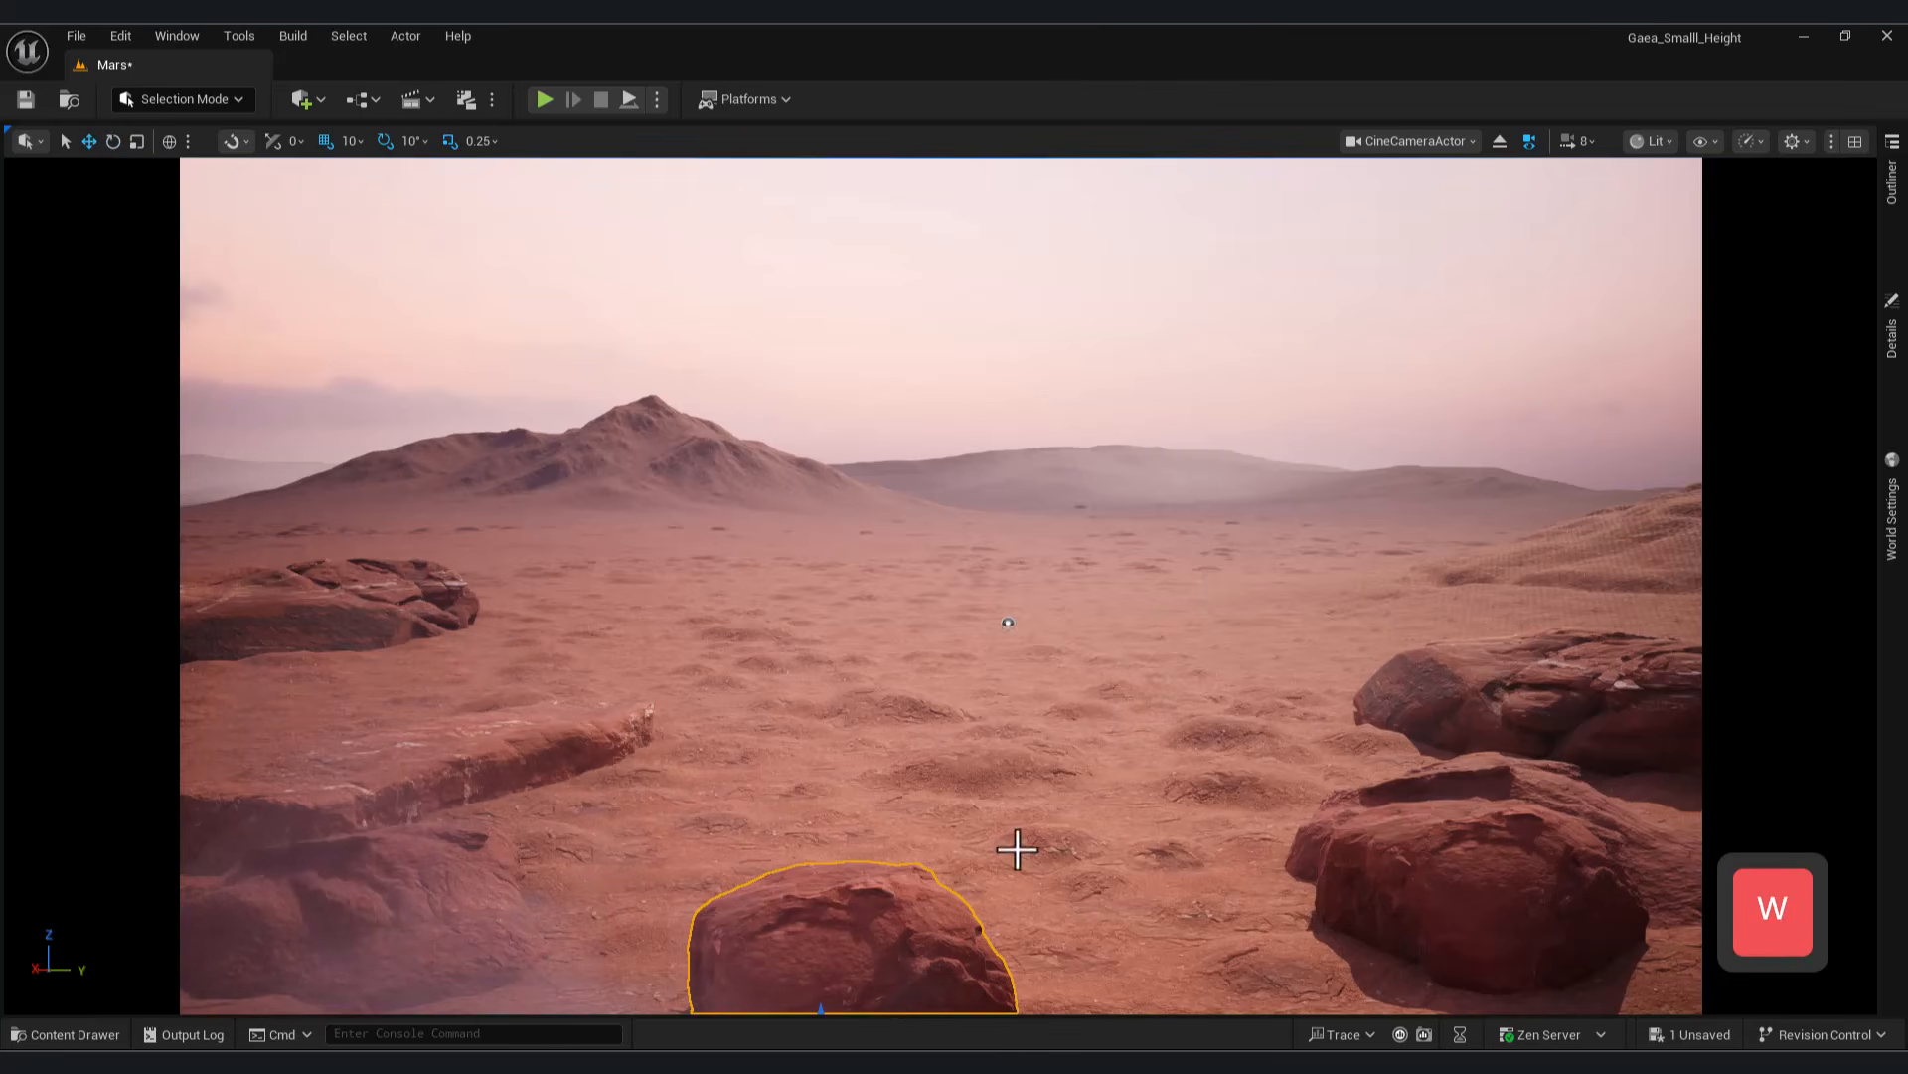
pyautogui.hotkey('ctrl', 'z')
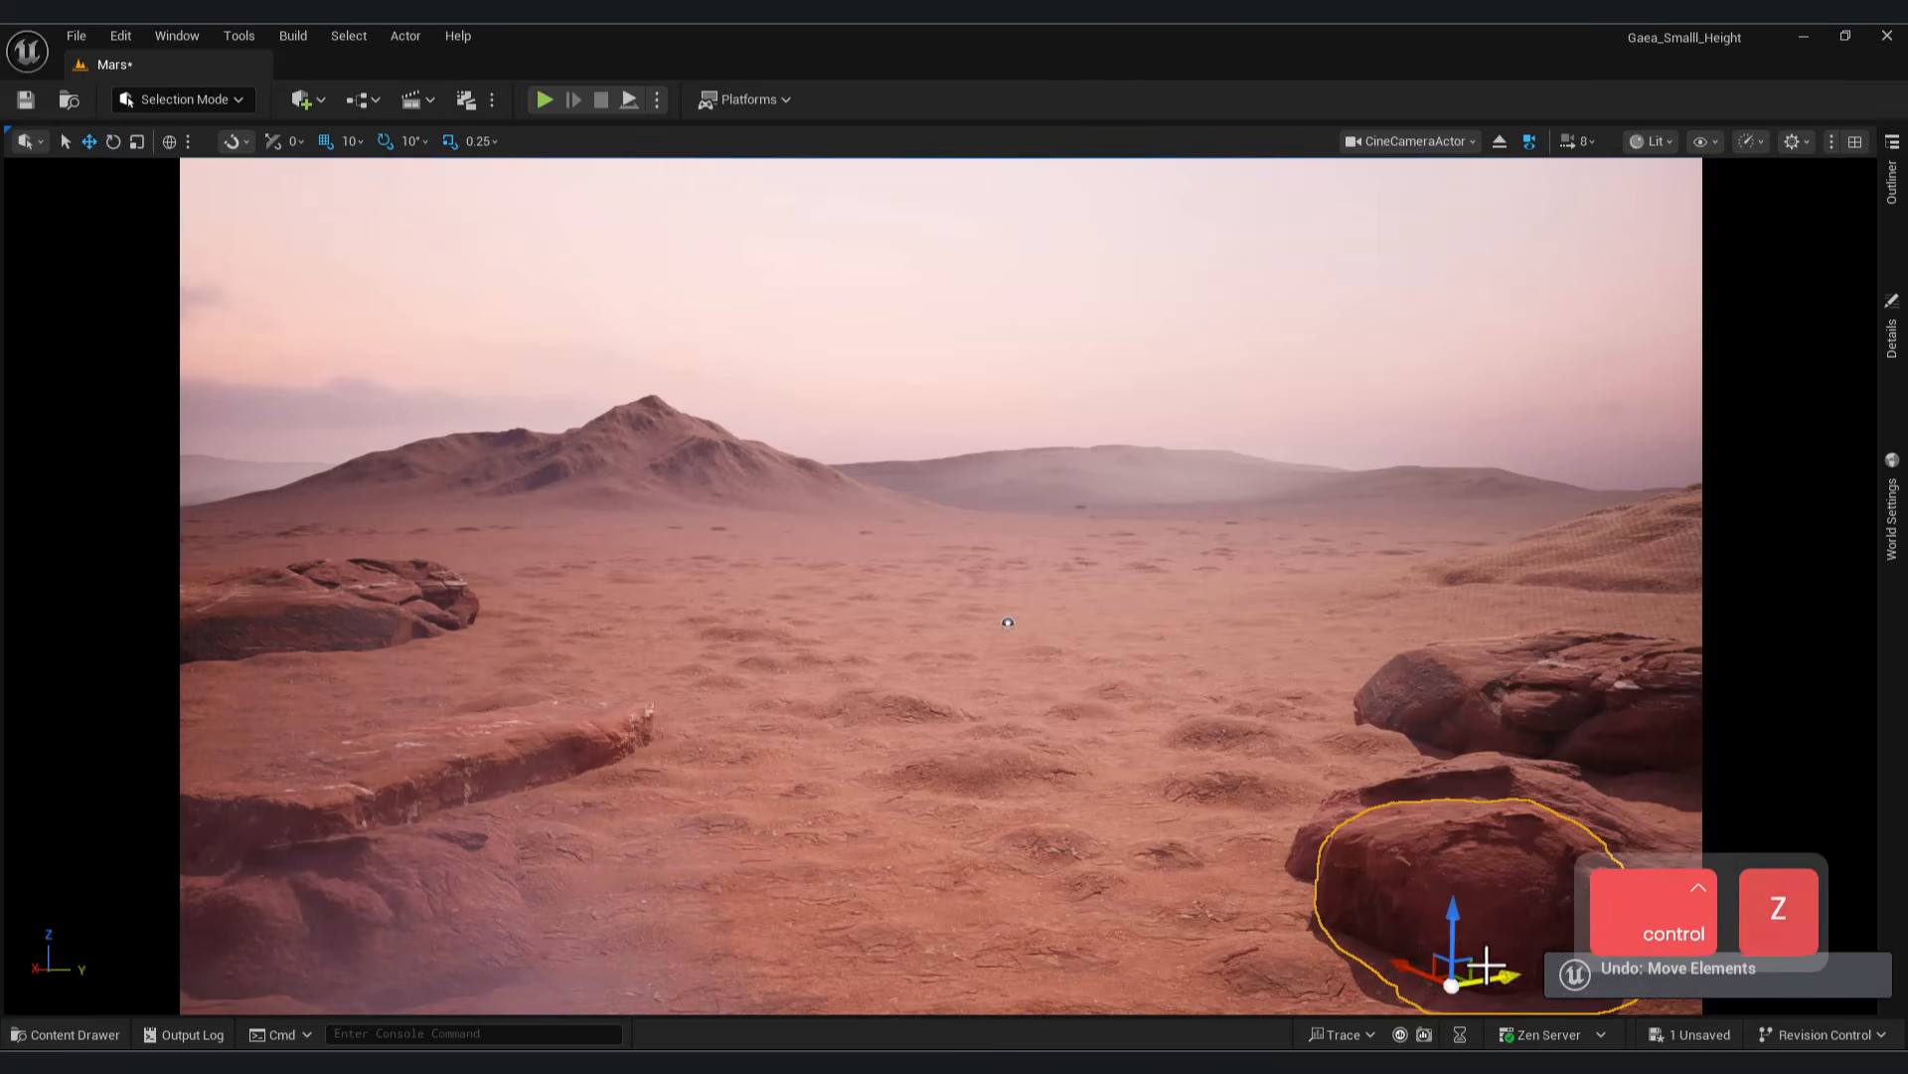
pyautogui.moveTo(1507, 978); pyautogui.dragTo(1253, 1002)
pyautogui.hotkey('ctrl', 'z')
pyautogui.hotkey('ctrl', 'z')
pyautogui.hotkey('ctrl', 'z')
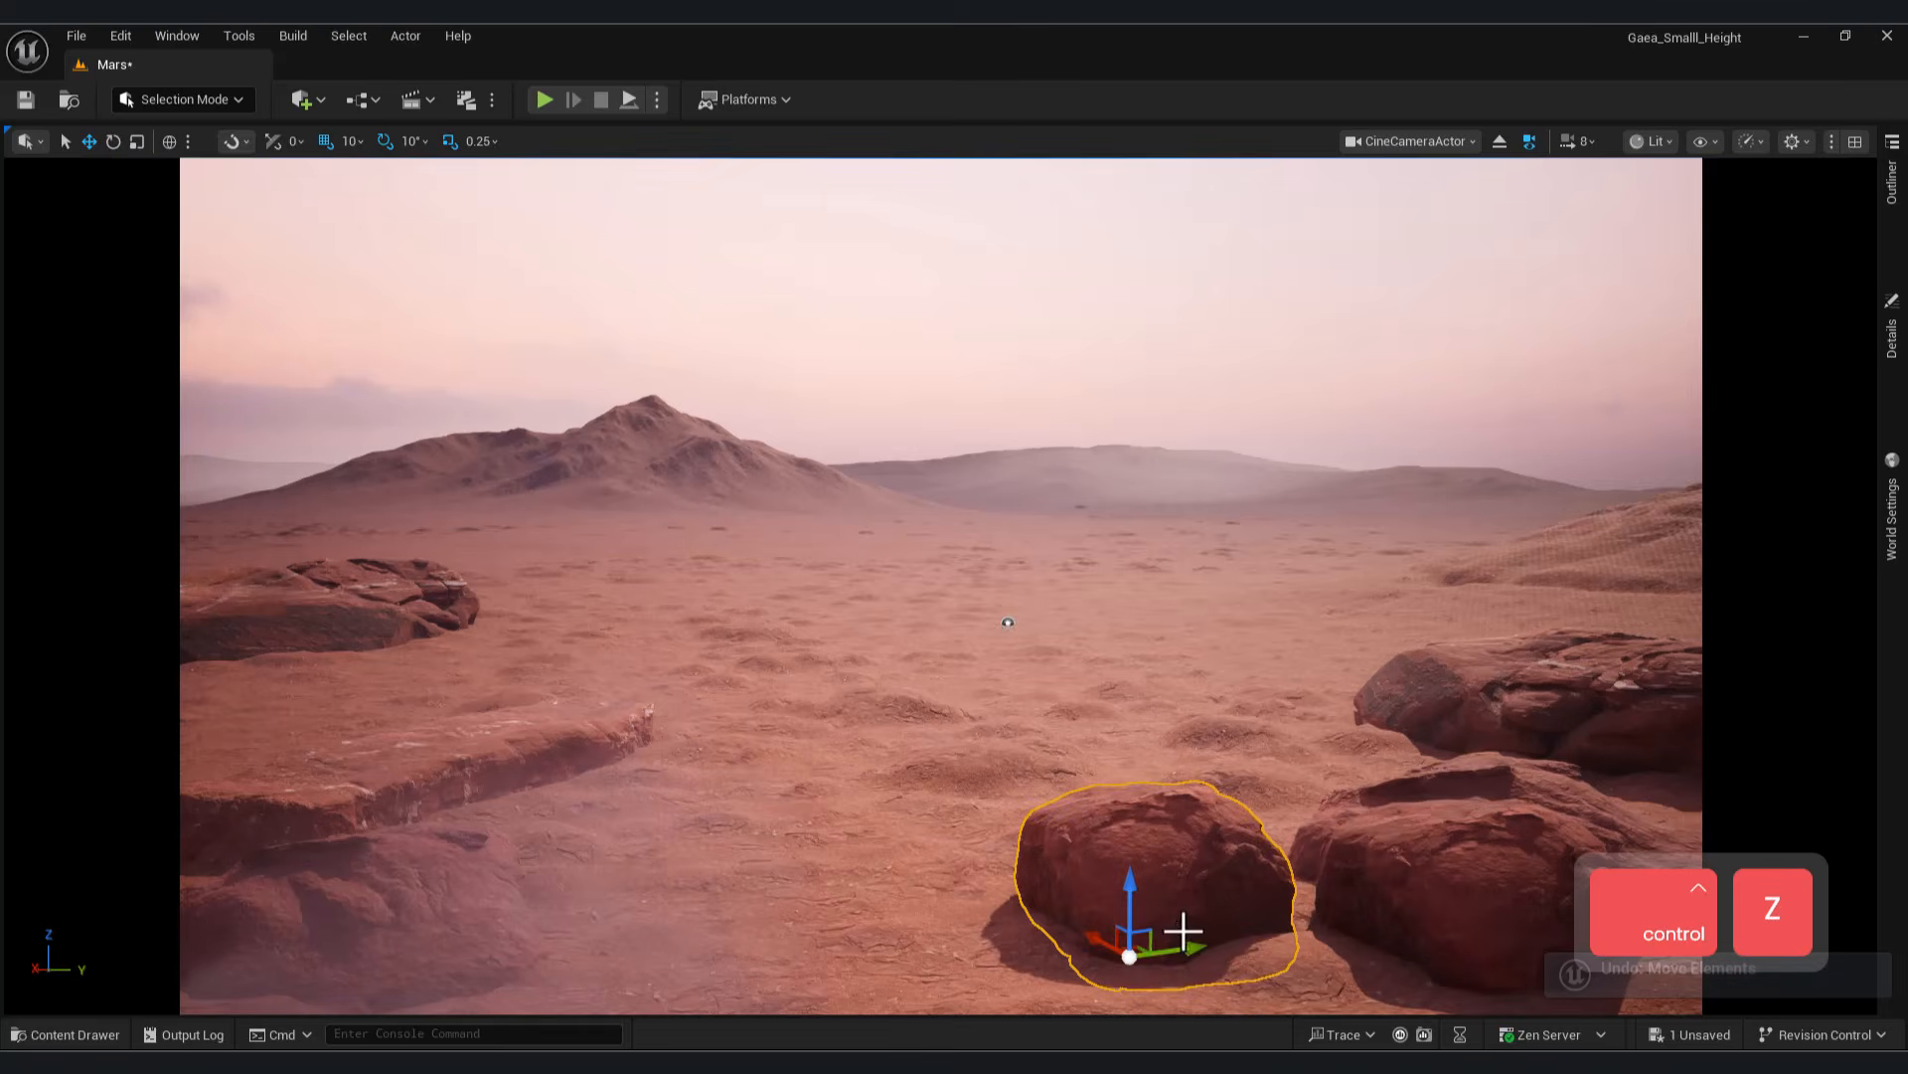
# Rotate the duplicated medium rock and set it in the left foreground beside the cluster rock, adjusting its position and height in the Perspective view
pyautogui.click(113, 141)
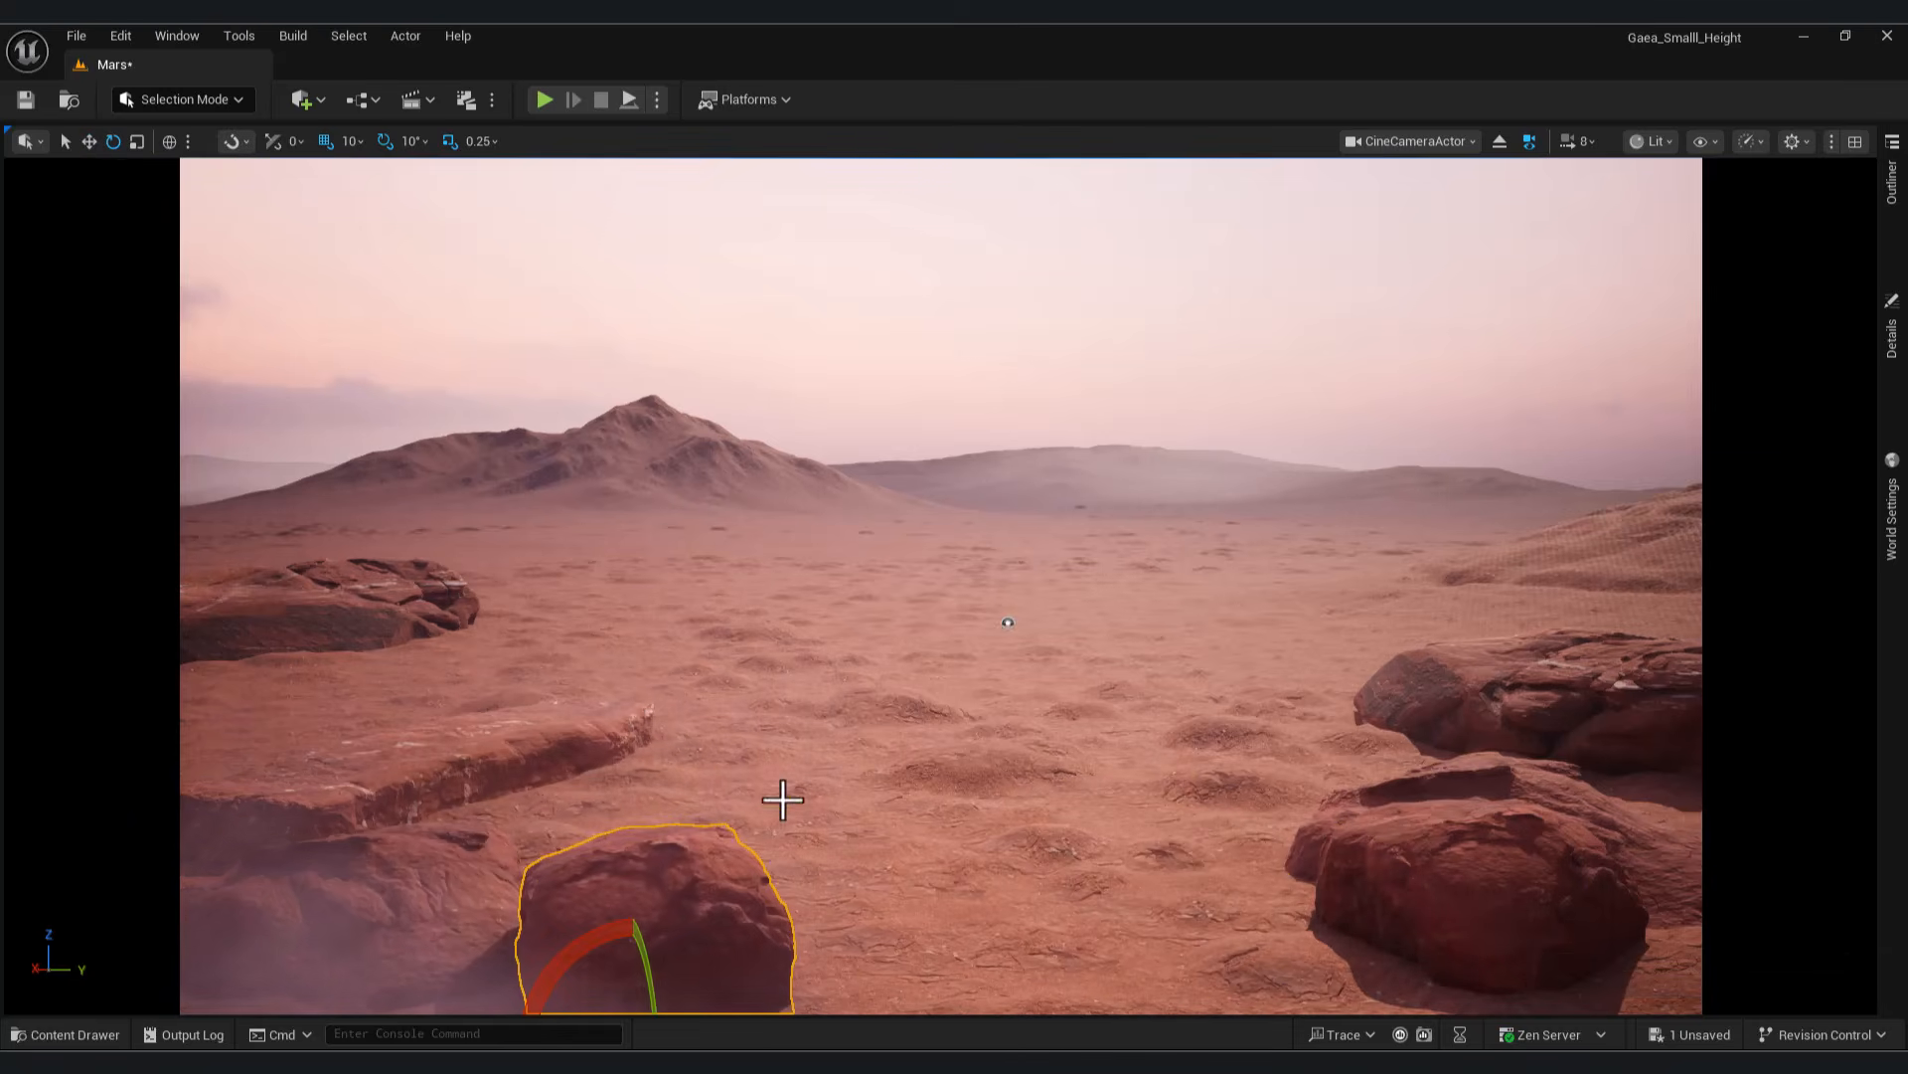
pyautogui.click(1409, 153)
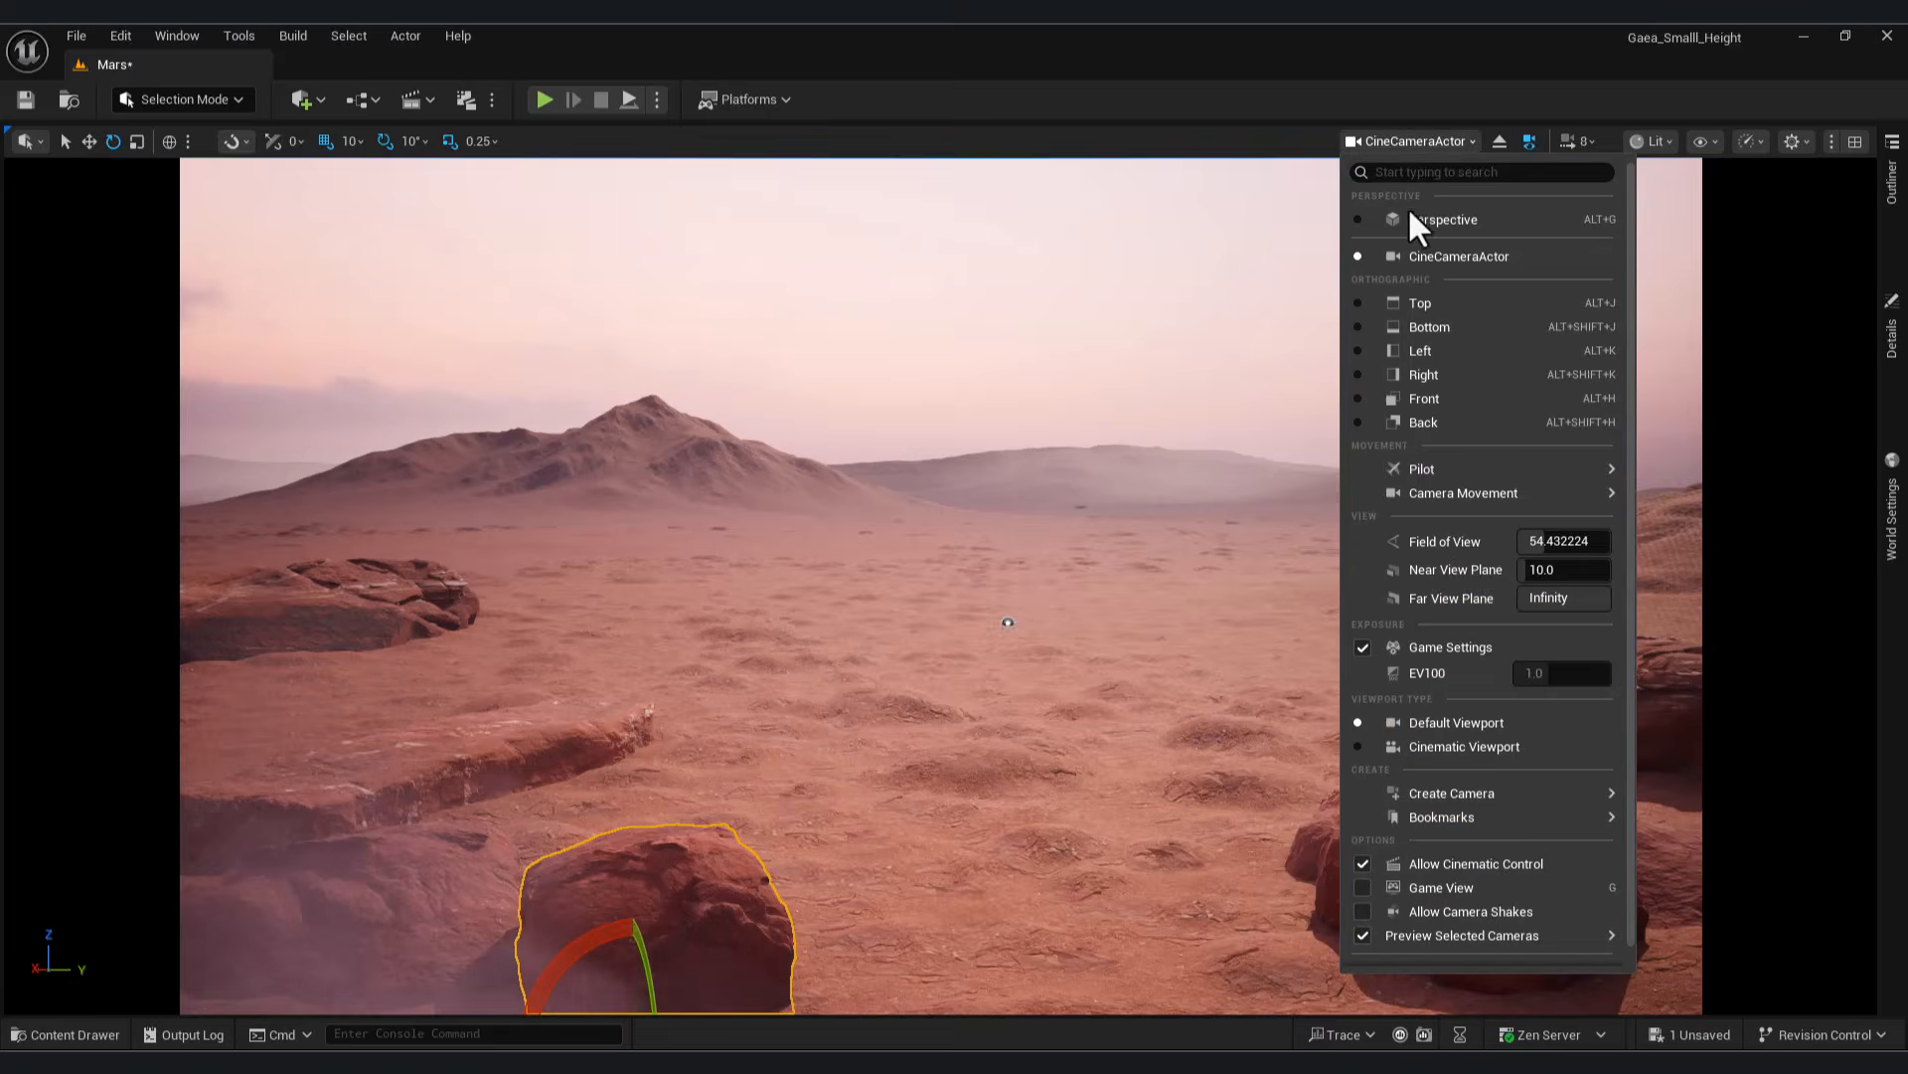
pyautogui.click(1406, 215)
pyautogui.moveTo(941, 575); pyautogui.dragTo(835, 607, button='right')
pyautogui.press('d')
pyautogui.moveTo(1023, 775); pyautogui.dragTo(934, 784)
pyautogui.press('w')
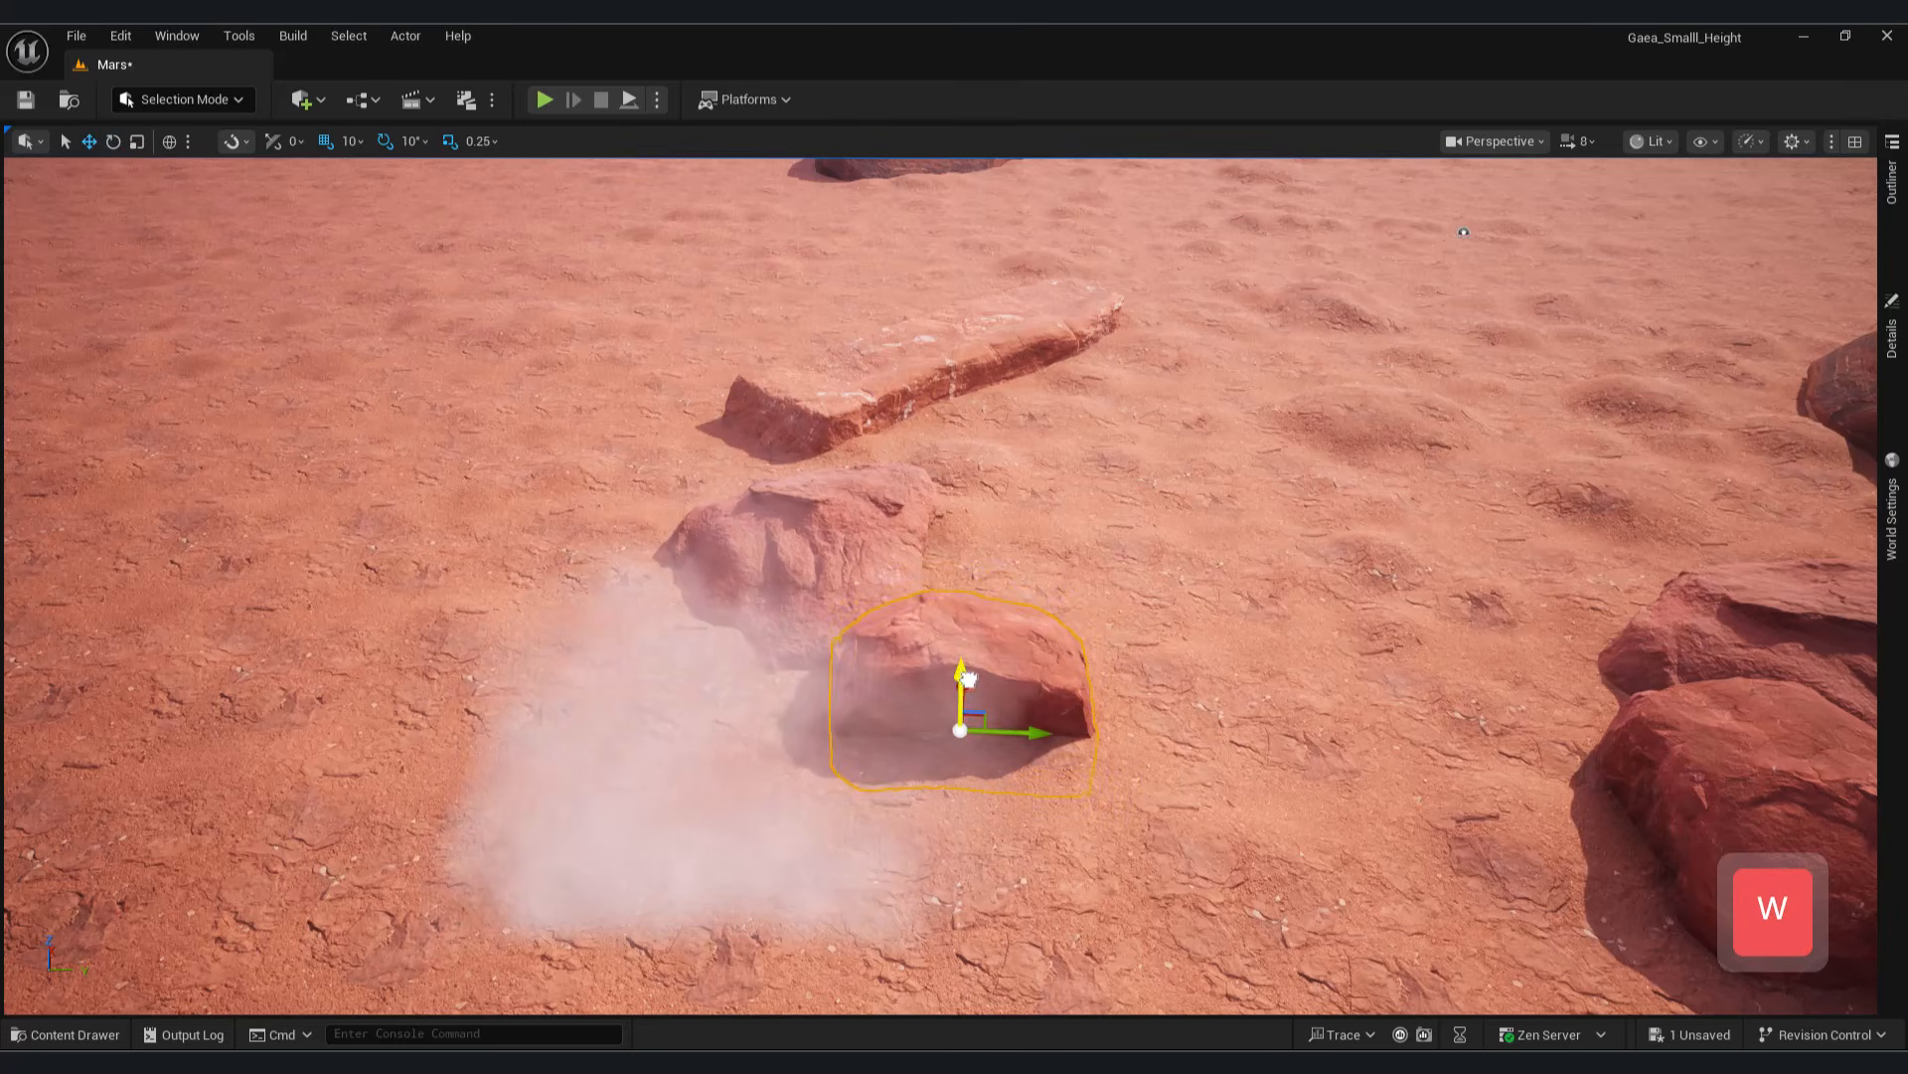
# Deselect the rock and return the viewport to the CineCameraActor view
pyautogui.click(1402, 613)
pyautogui.click(1501, 144)
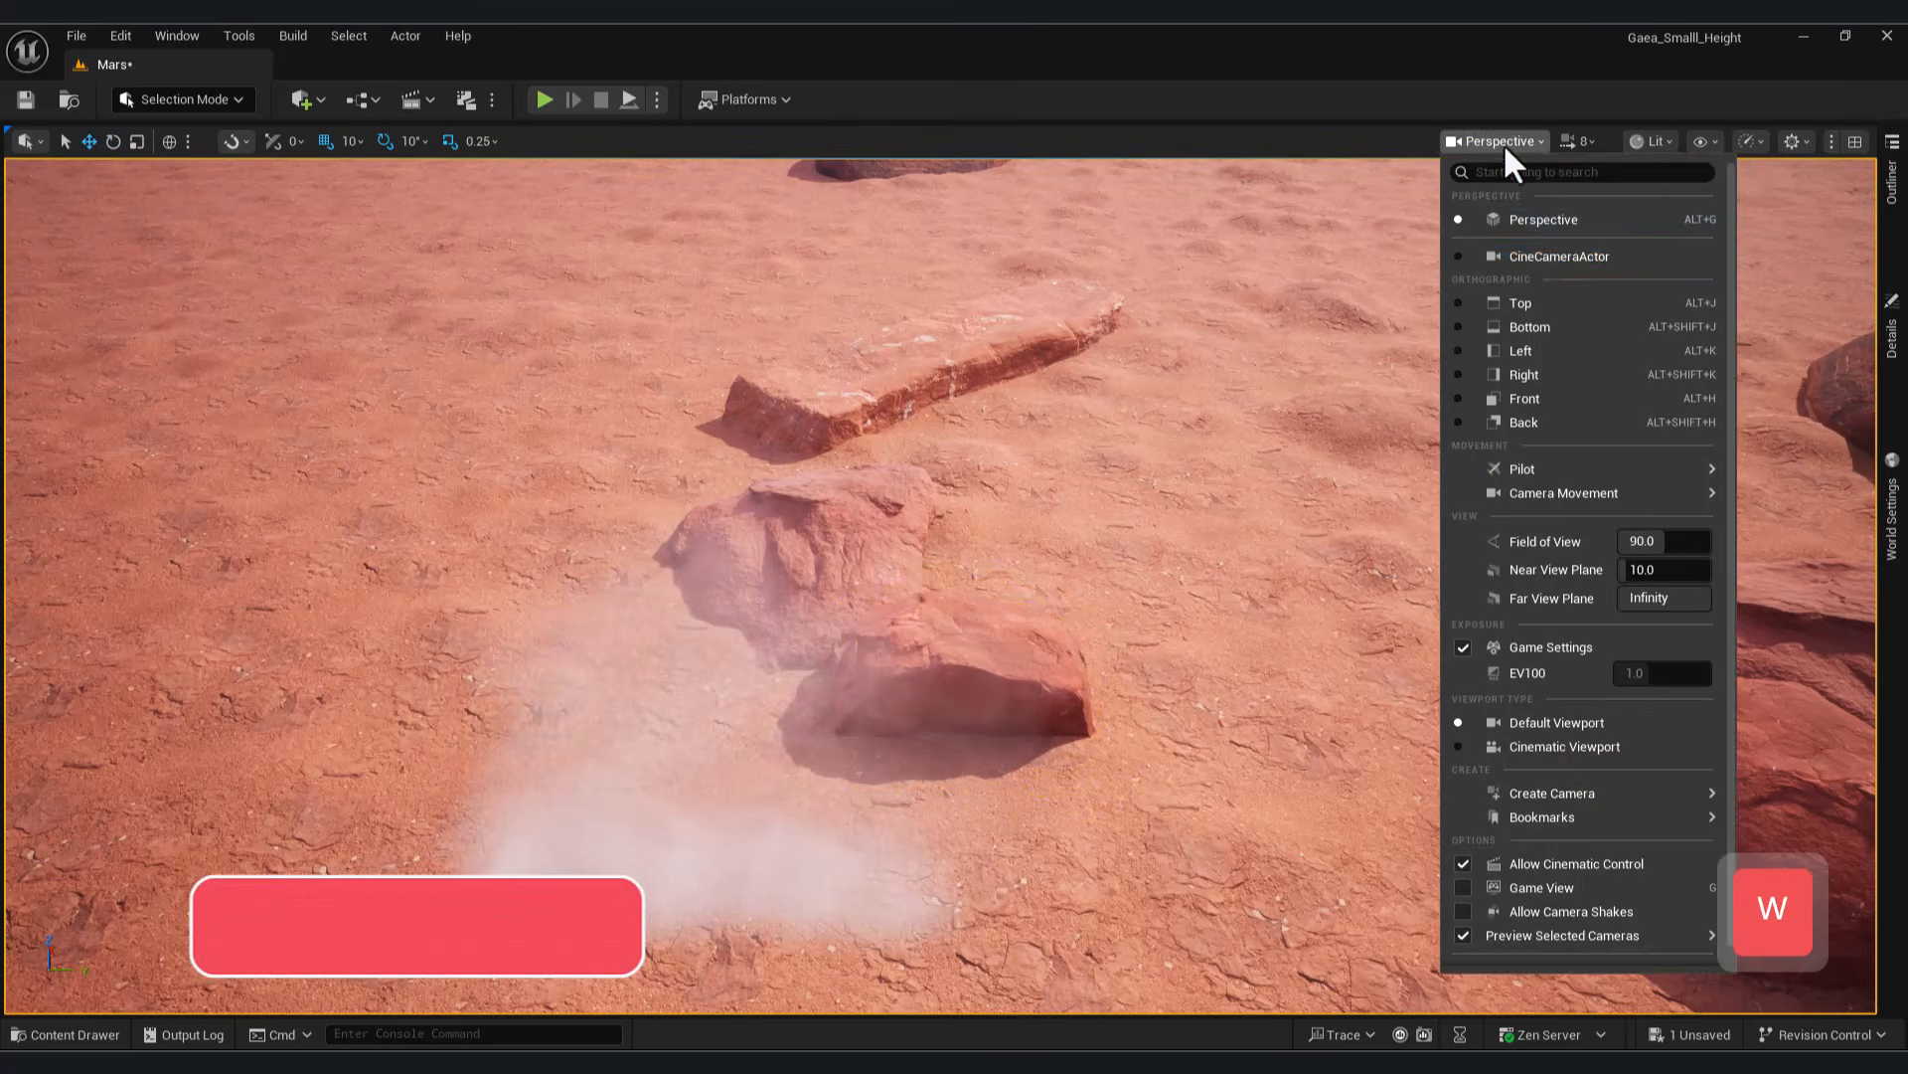
pyautogui.click(1535, 254)
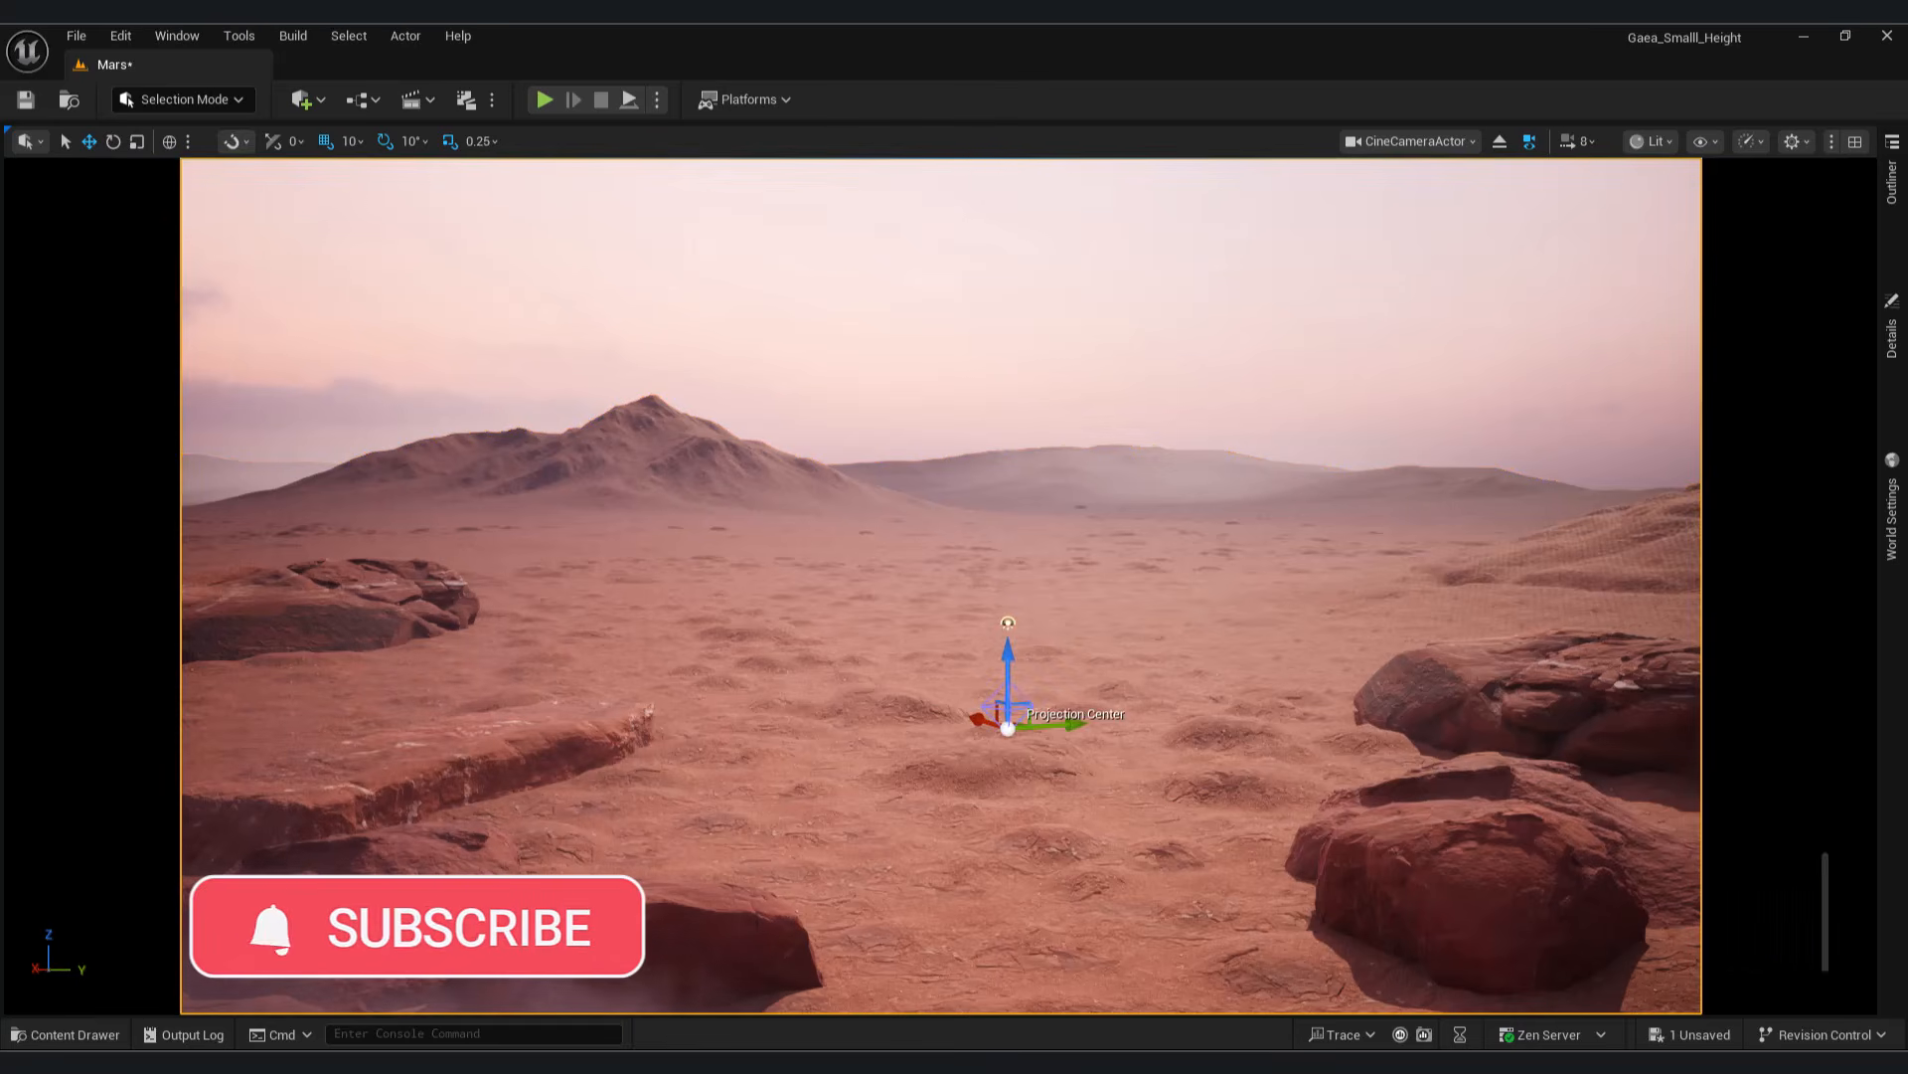